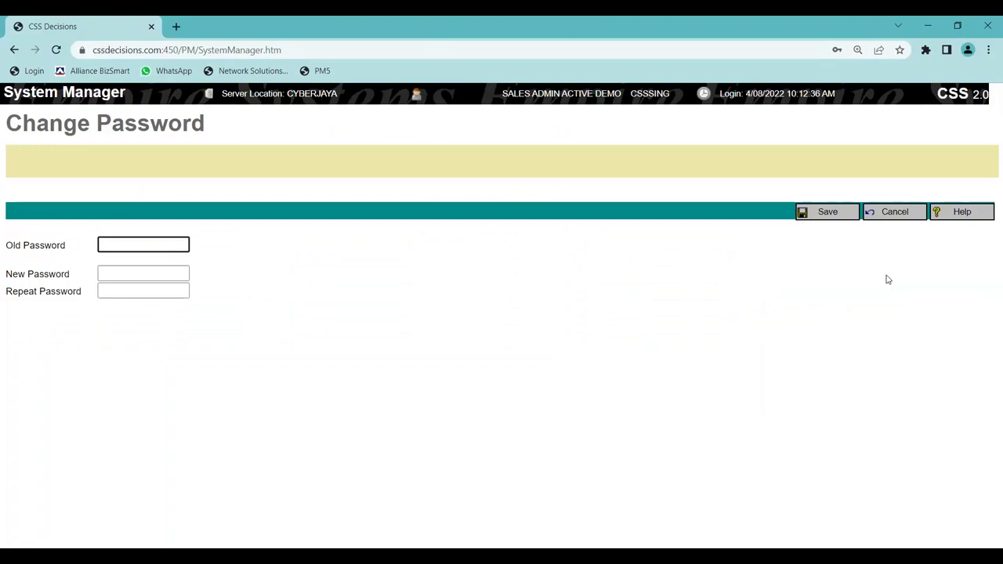
# Leave the old, new and repeat password fields blank and cancel the Change Password page.
pyautogui.click(102, 247)
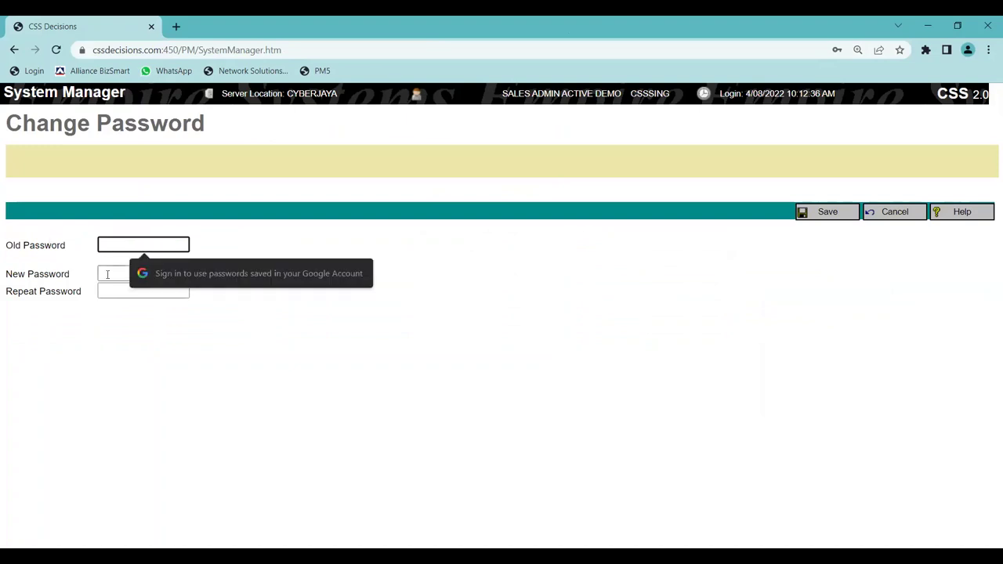
pyautogui.click(107, 274)
pyautogui.press('Tab')
pyautogui.click(451, 252)
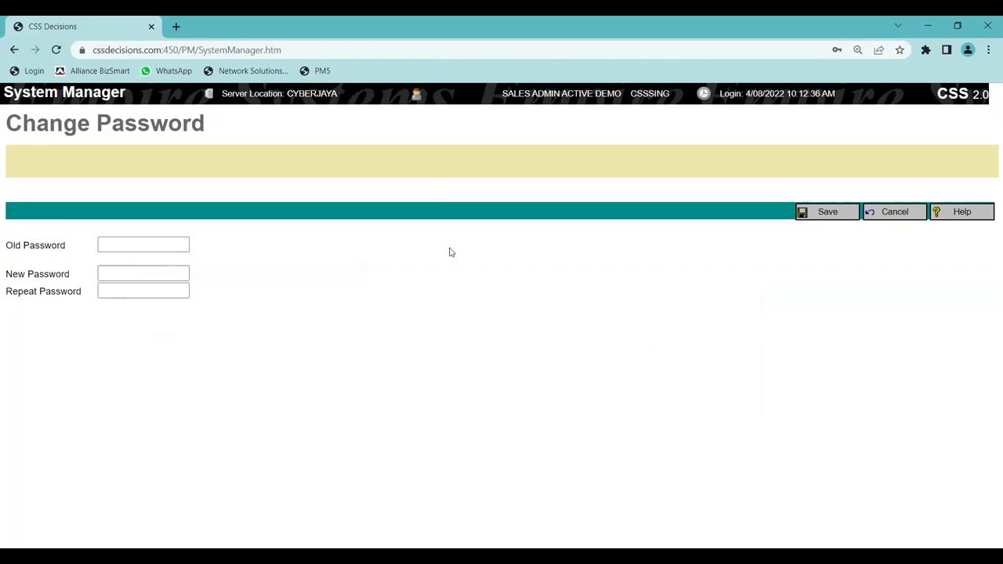
pyautogui.click(891, 213)
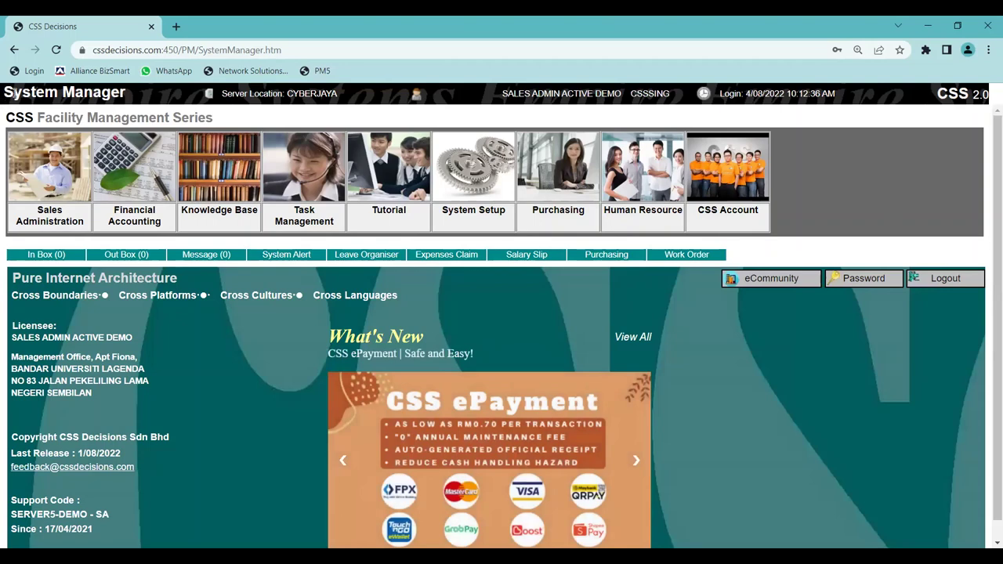
# Open the Sales Administration tile from the System Manager home page.
pyautogui.moveTo(4, 93); pyautogui.dragTo(127, 87)
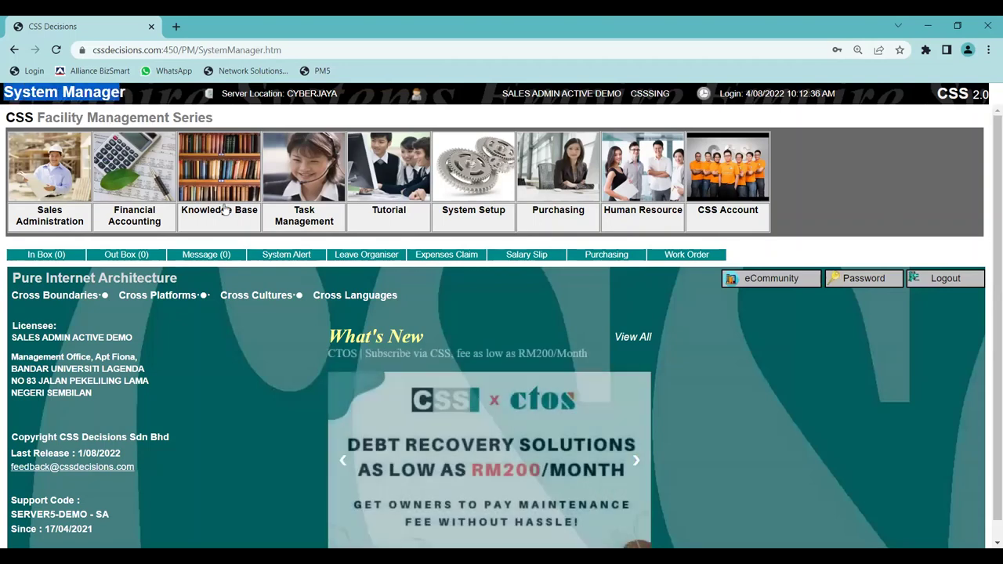
pyautogui.click(70, 92)
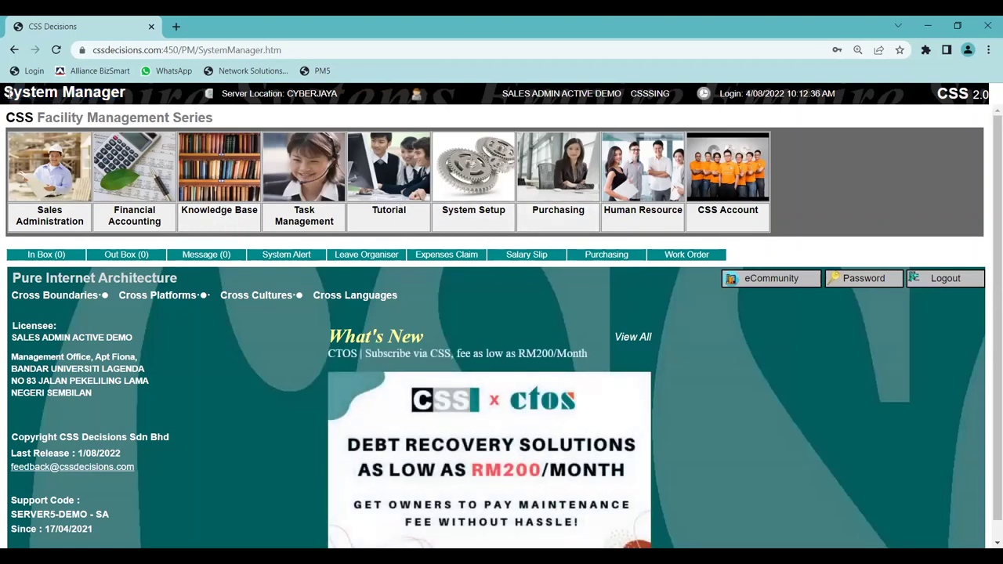
pyautogui.moveTo(9, 92); pyautogui.dragTo(130, 89)
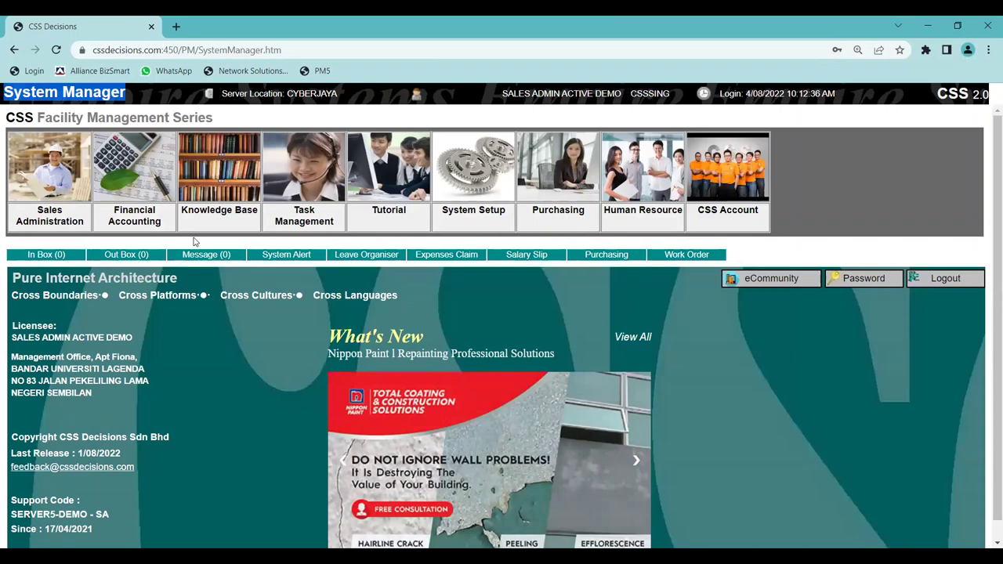
pyautogui.click(68, 222)
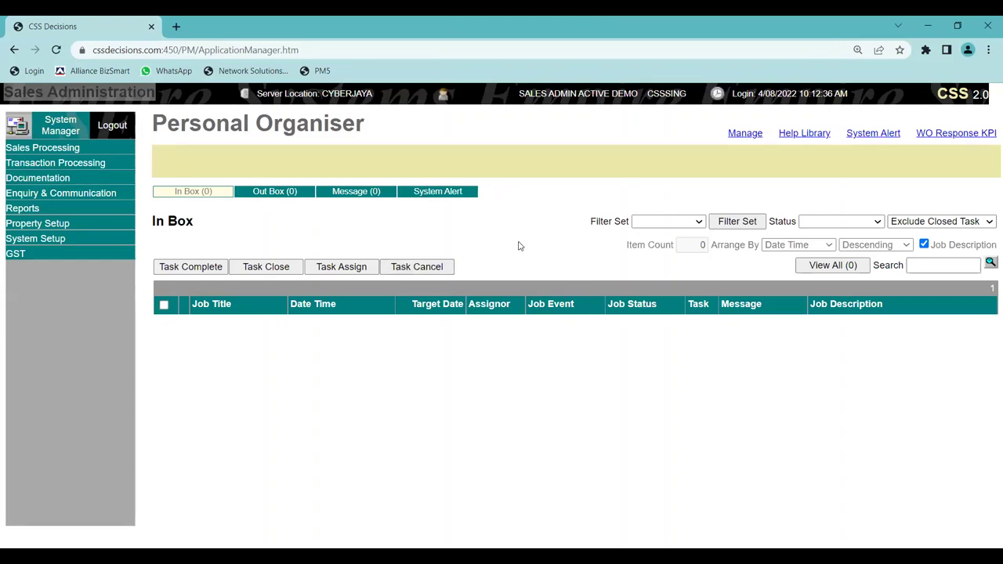
pyautogui.moveTo(153, 119)
pyautogui.mouseDown()
pyautogui.moveTo(348, 114)
pyautogui.moveTo(374, 130)
pyautogui.moveTo(155, 119)
pyautogui.mouseUp()
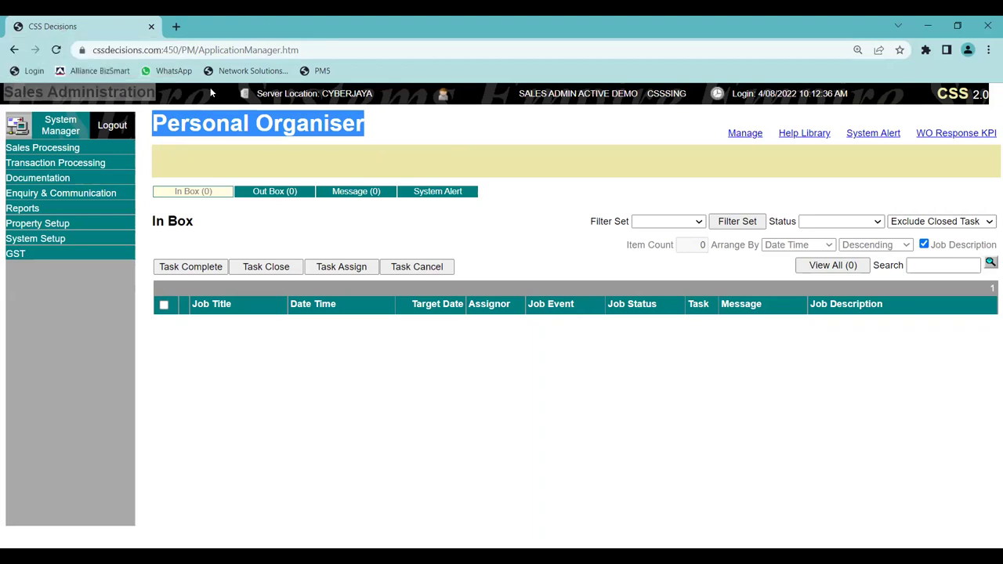
# Return to the System Manager home page from the left menu.
pyautogui.click(69, 131)
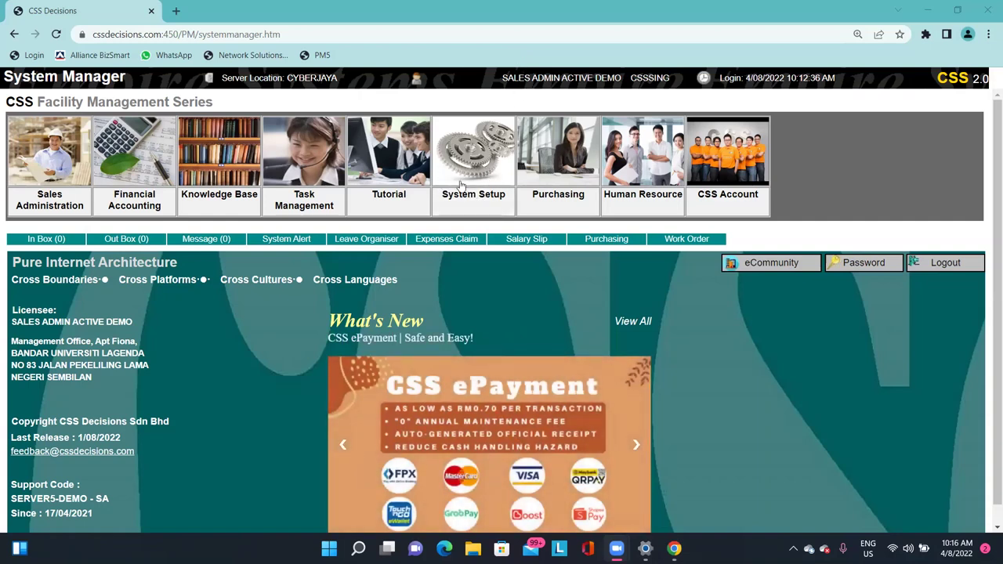
# Open System Setup, dismiss the alert, and show Company Setup for the ADS company.
pyautogui.click(493, 180)
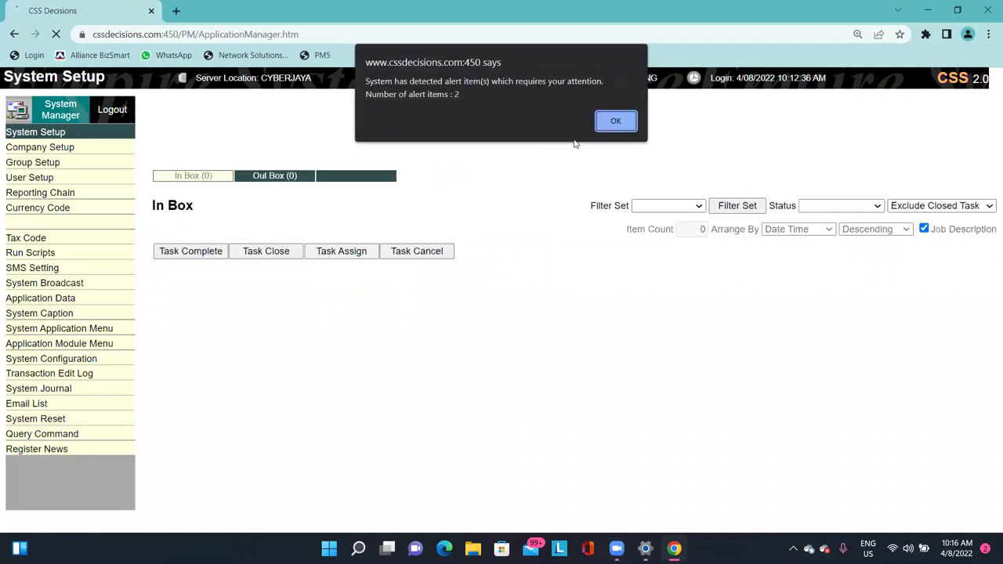
pyautogui.click(615, 122)
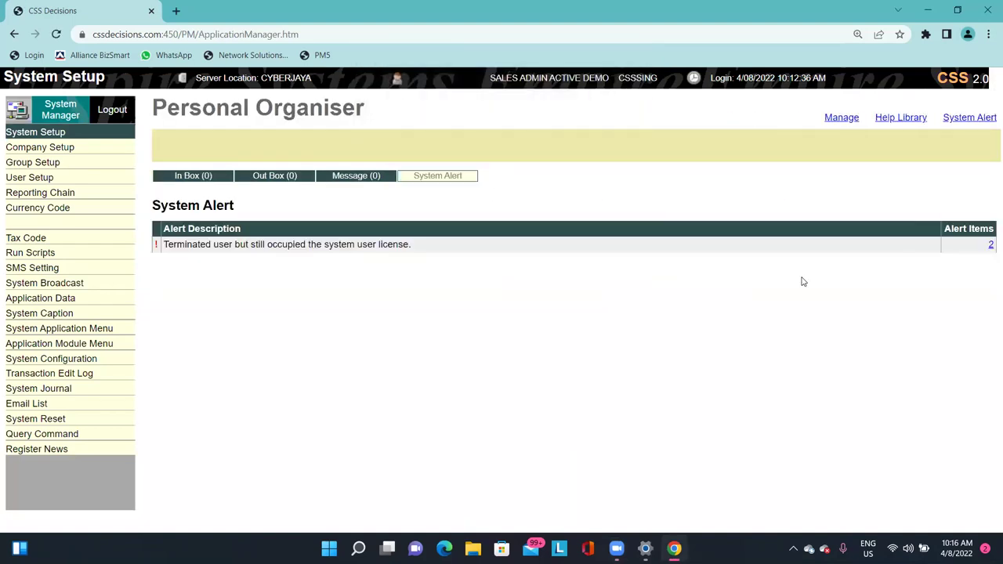
pyautogui.click(76, 151)
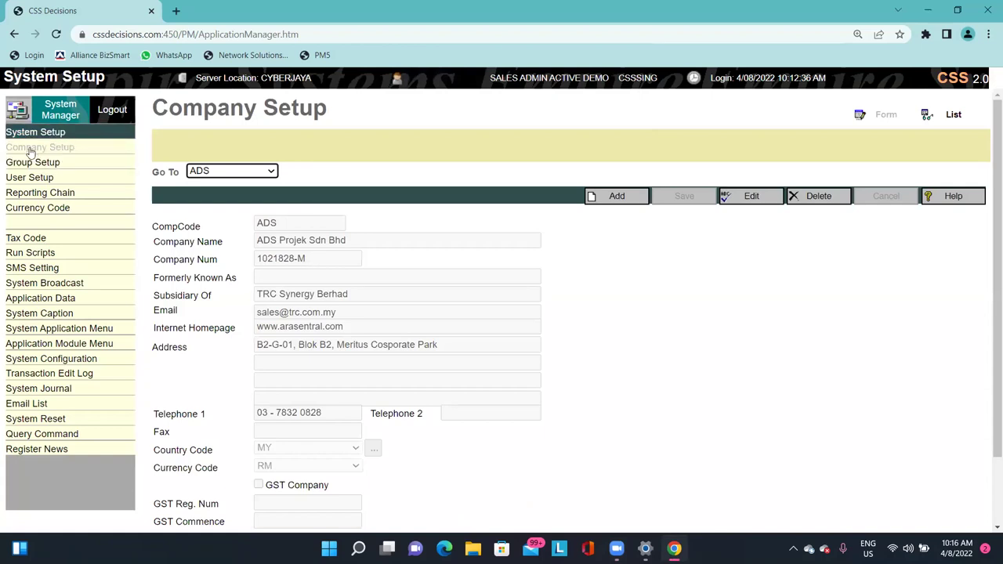
# Check the Go To company list, keep ADS, and start a new blank company record.
pyautogui.doubleClick(272, 107)
pyautogui.click(284, 114)
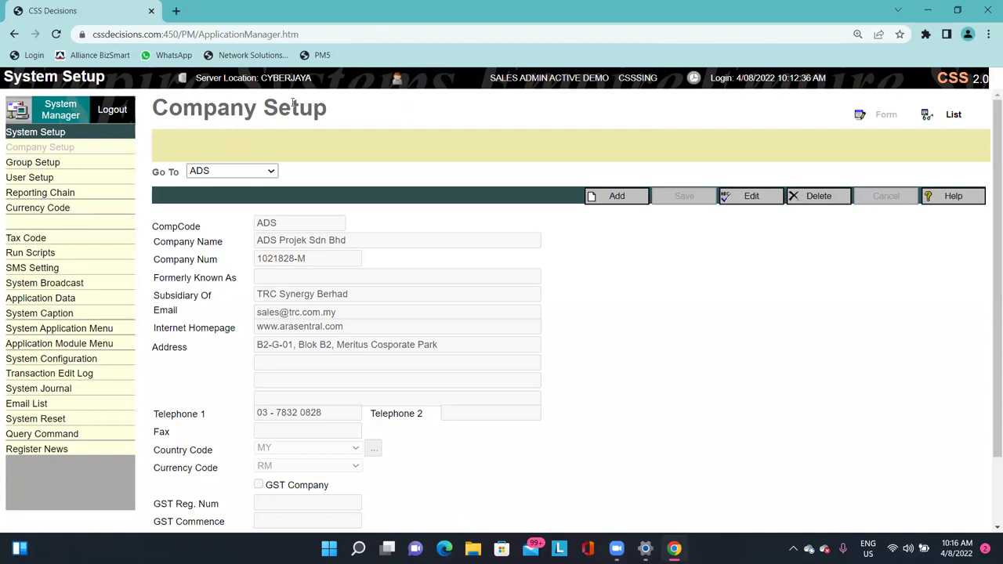
pyautogui.click(231, 170)
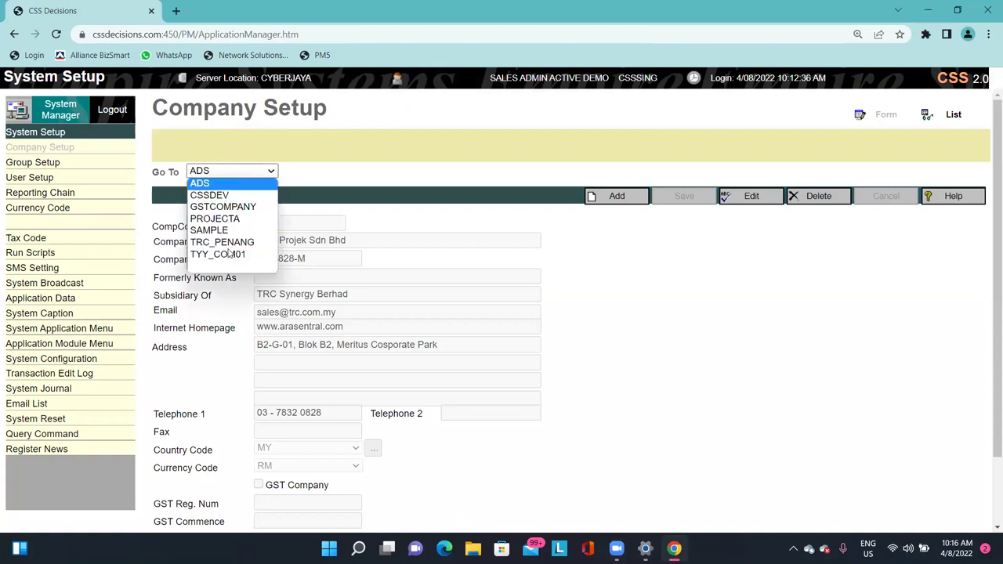
pyautogui.click(378, 172)
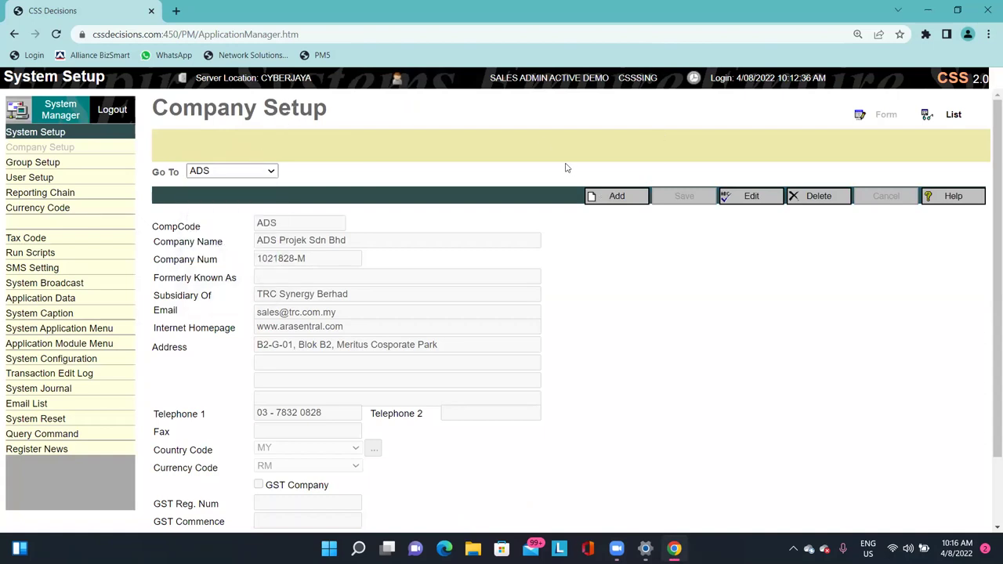
pyautogui.click(624, 204)
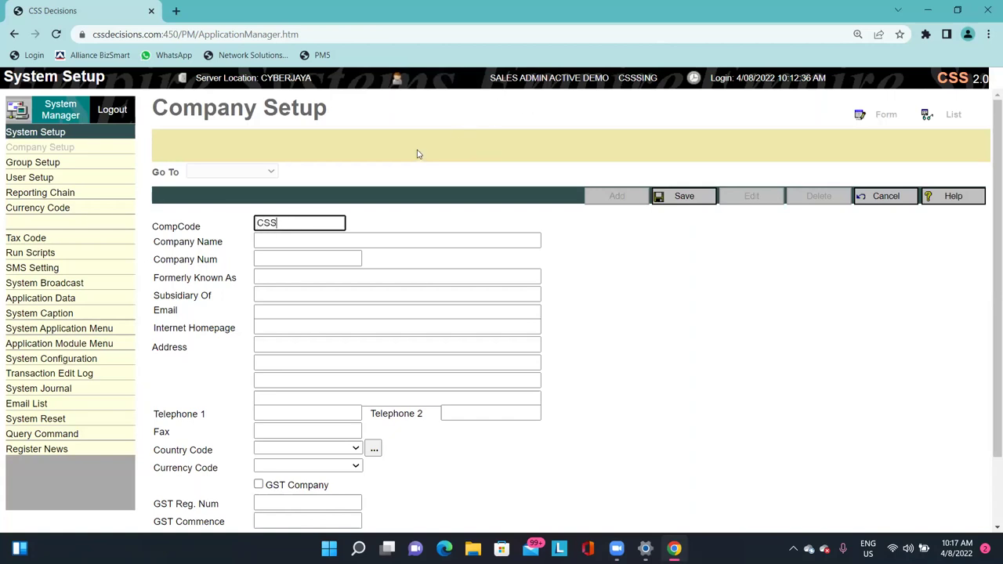
# Enter the company name CSS LAND DEVELOP SDN BHD.
pyautogui.press('Tab')
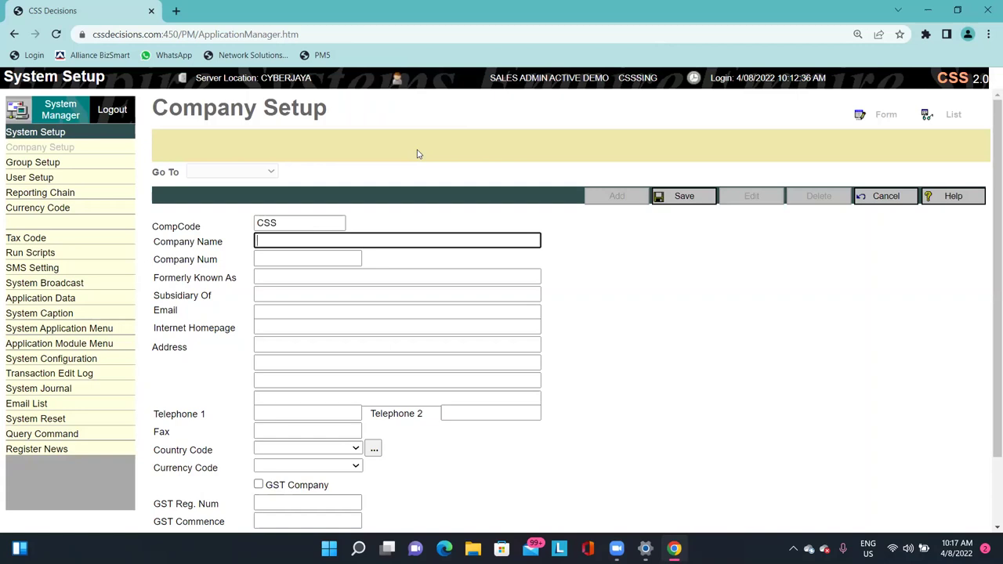
pyautogui.write('CSS DEVE')
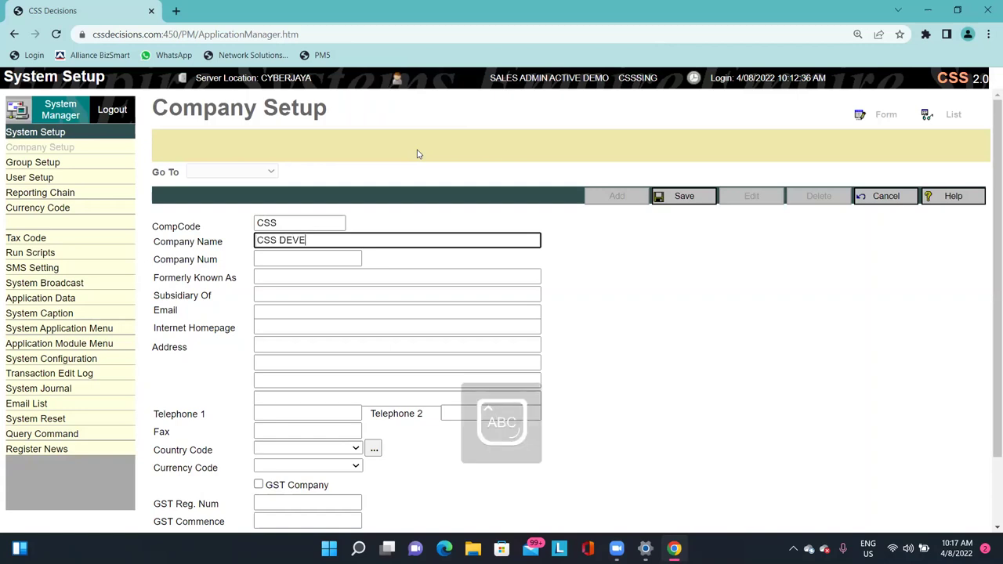
pyautogui.press('BackSpace')
pyautogui.press('BackSpace')
pyautogui.press('BackSpace')
pyautogui.press('BackSpace')
pyautogui.write('LAND DEVLOP')
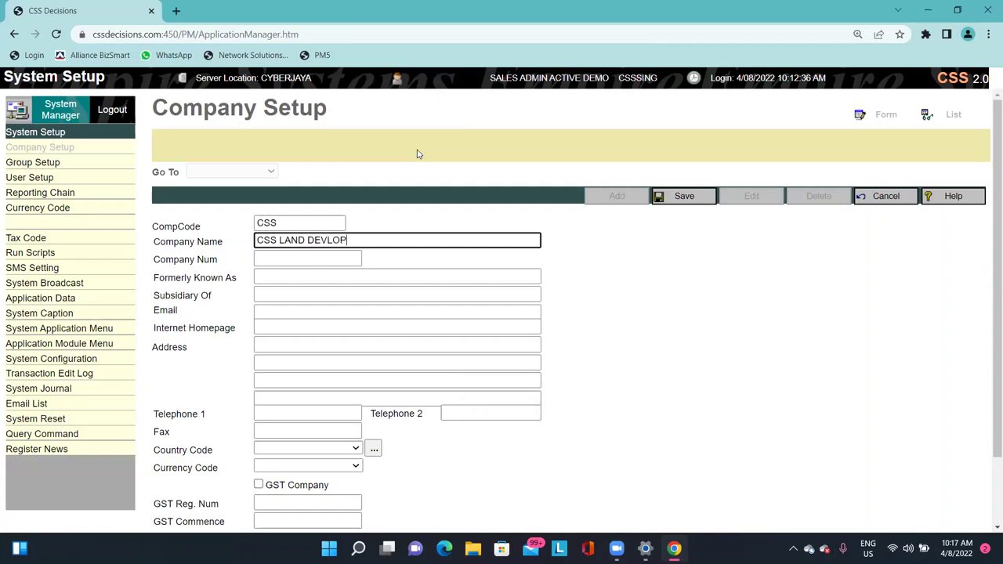
pyautogui.press('BackSpace')
pyautogui.press('BackSpace')
pyautogui.press('BackSpace')
pyautogui.write('ELOP SDN BHD')
# Delete the existing KL text from the third address line.
pyautogui.scroll(-1, 463, 175)
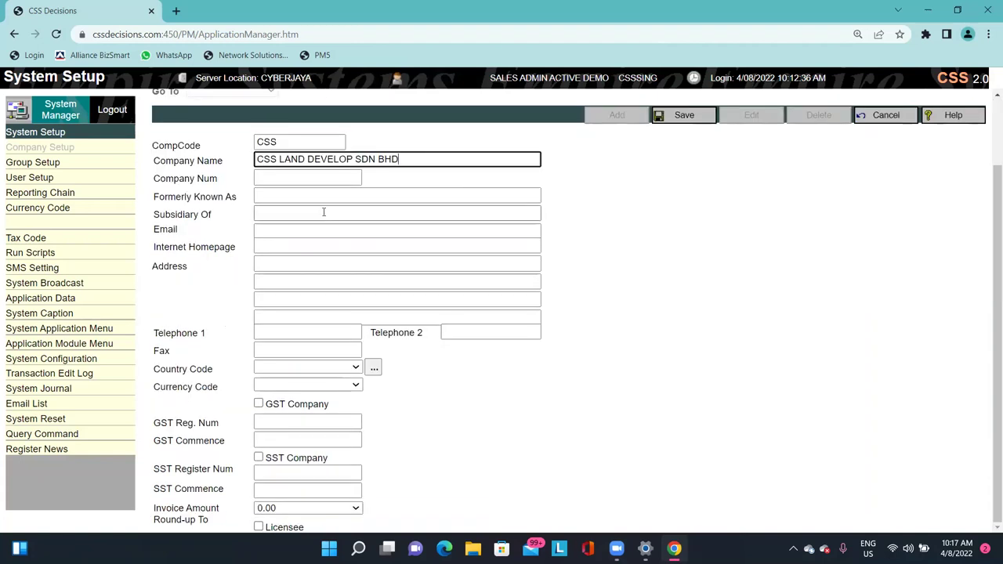
pyautogui.click(311, 180)
pyautogui.click(266, 196)
pyautogui.click(270, 214)
pyautogui.click(272, 231)
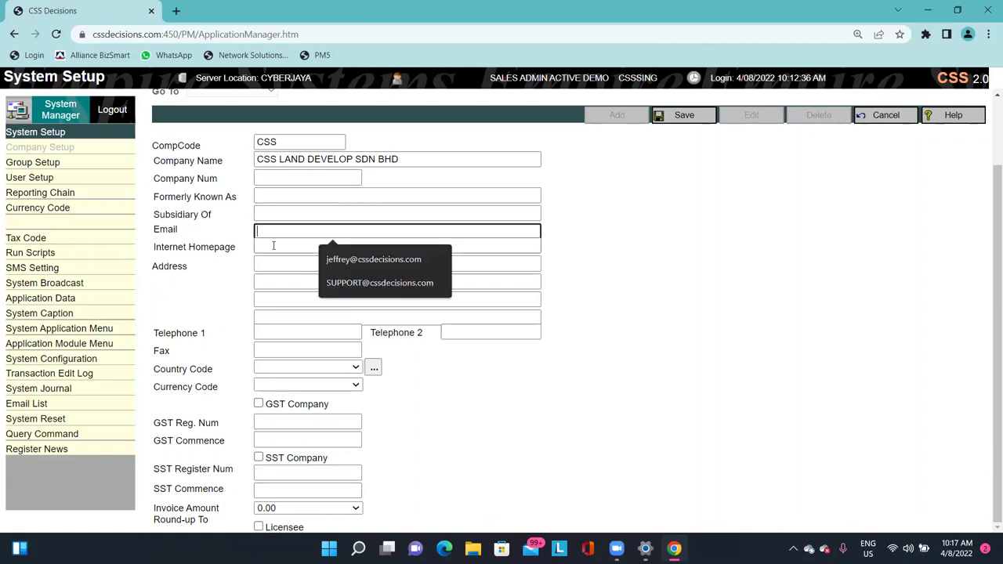
pyautogui.click(260, 263)
pyautogui.click(263, 246)
pyautogui.click(268, 208)
pyautogui.click(268, 196)
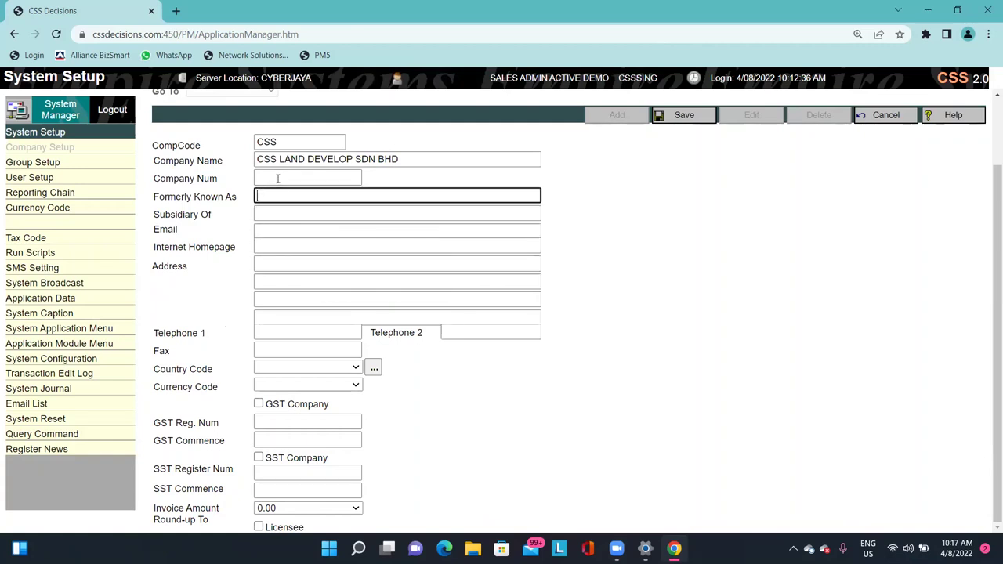
pyautogui.click(275, 214)
pyautogui.click(278, 230)
pyautogui.click(282, 263)
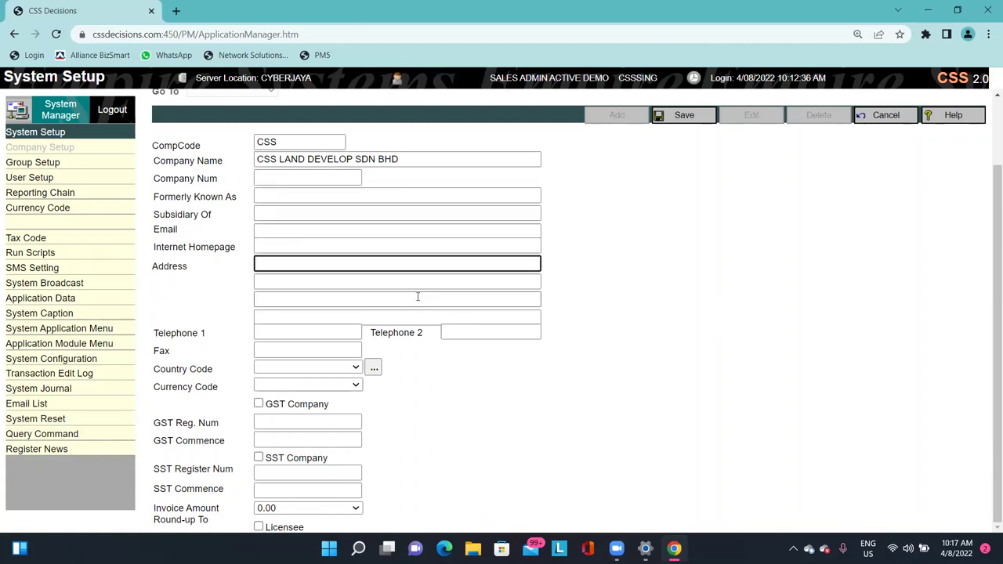
pyautogui.click(417, 297)
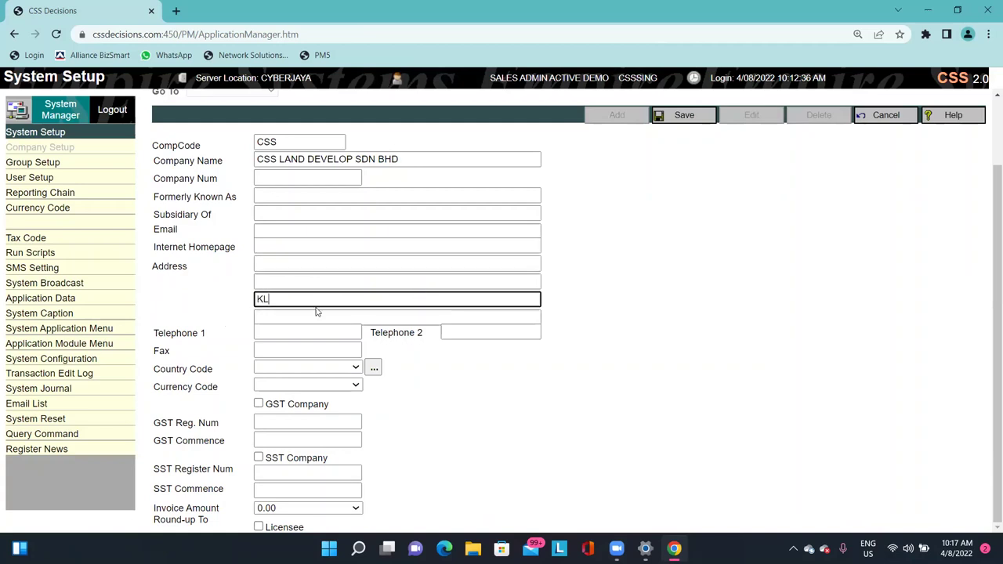
pyautogui.moveTo(290, 299); pyautogui.dragTo(239, 297)
pyautogui.press('BackSpace')
# Fill the first two address lines with UE3 and JALAN LOKE YEW.
pyautogui.click(279, 264)
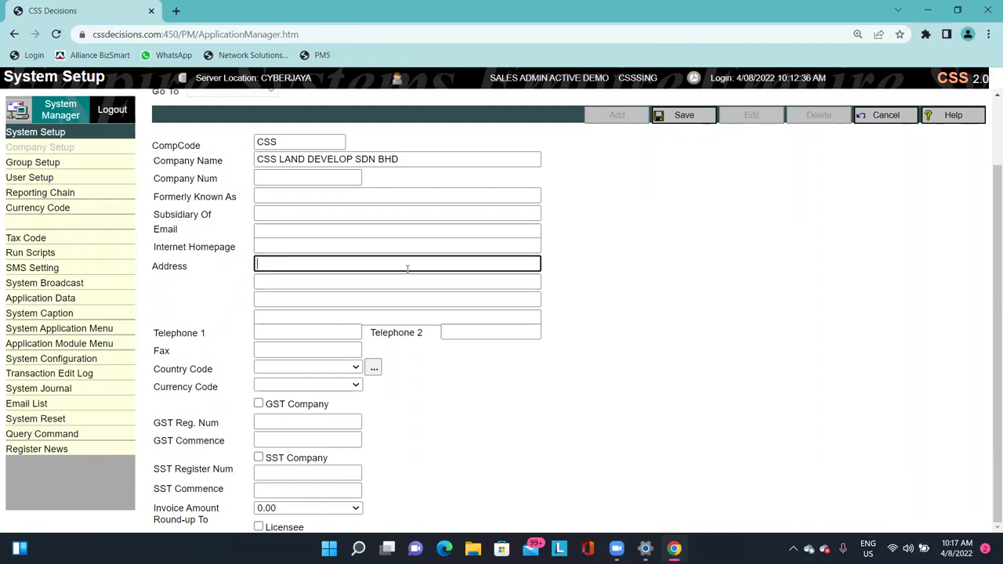
pyautogui.write('UE3')
pyautogui.press('Tab')
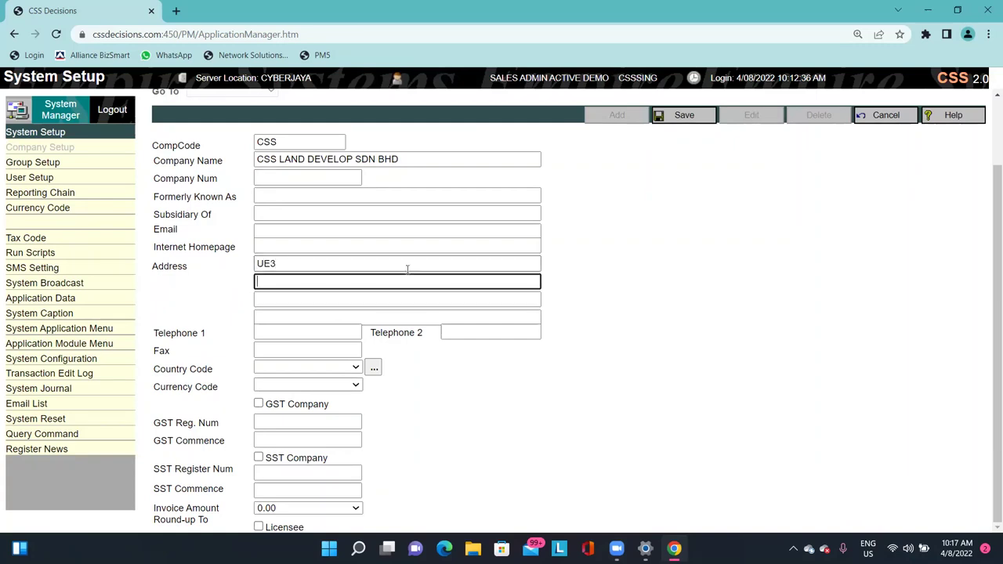
pyautogui.write('JALAN LOKE YEW')
pyautogui.press('Tab')
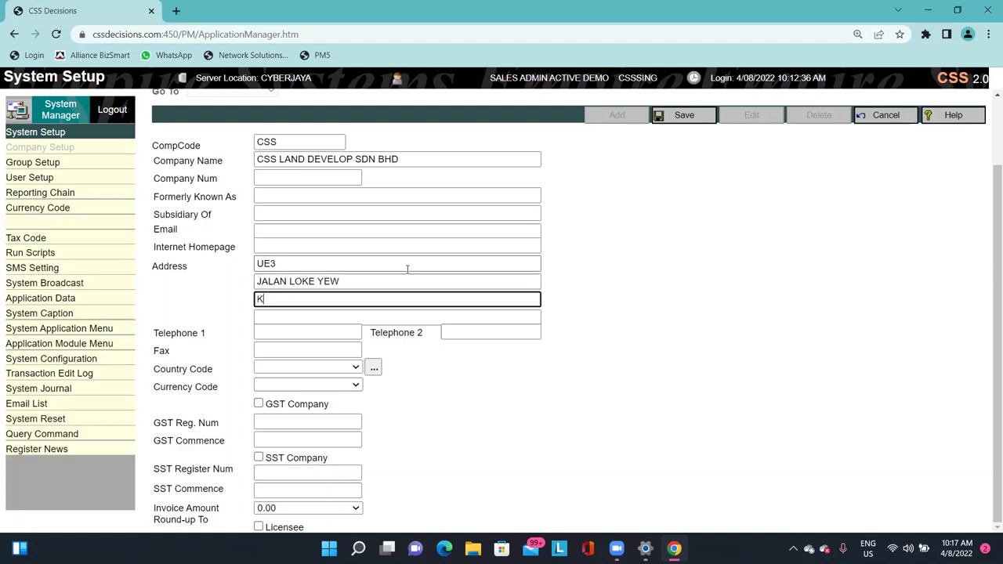
pyautogui.press('Tab')
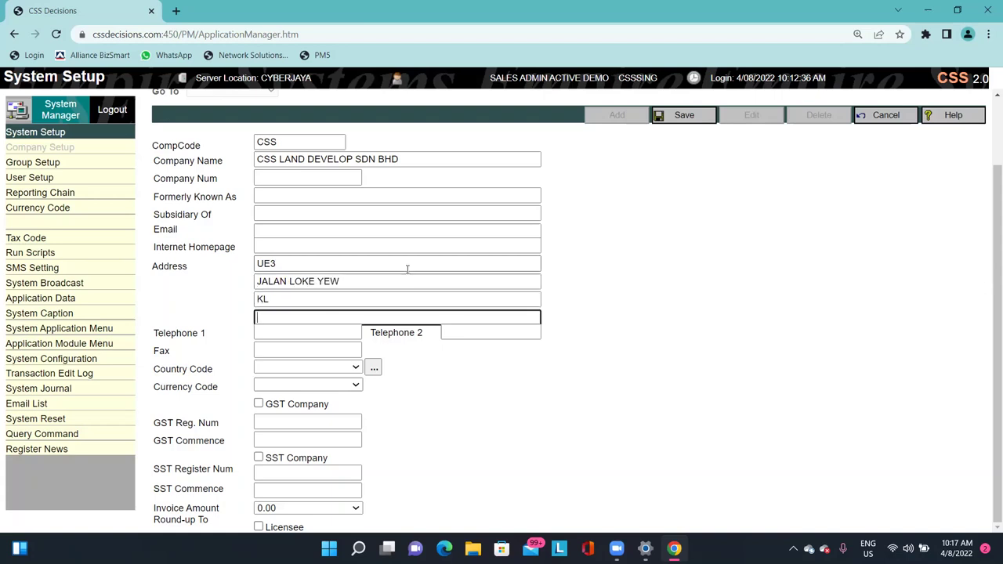
pyautogui.click(316, 332)
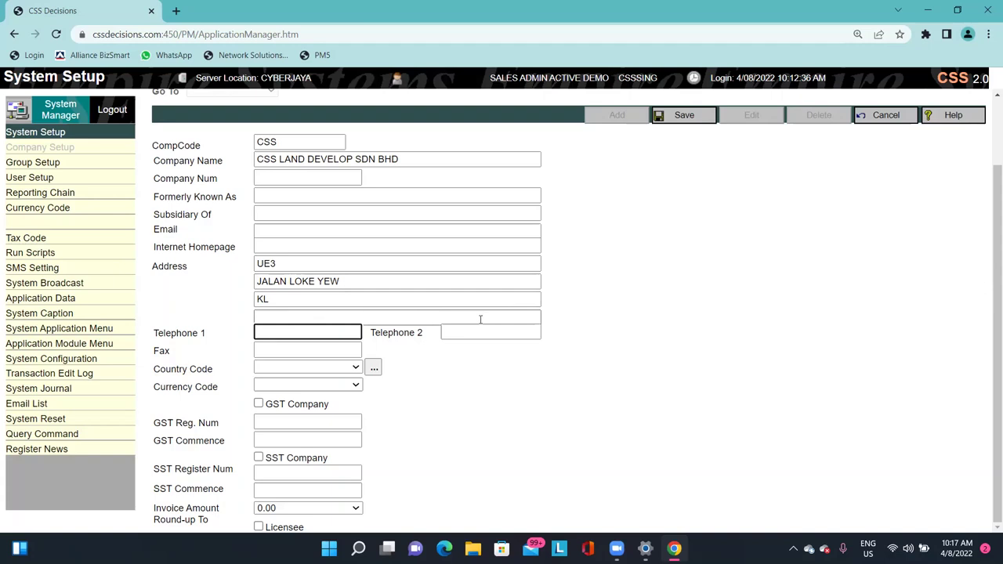
pyautogui.write('123456789')
pyautogui.click(476, 331)
pyautogui.write('1234567890')
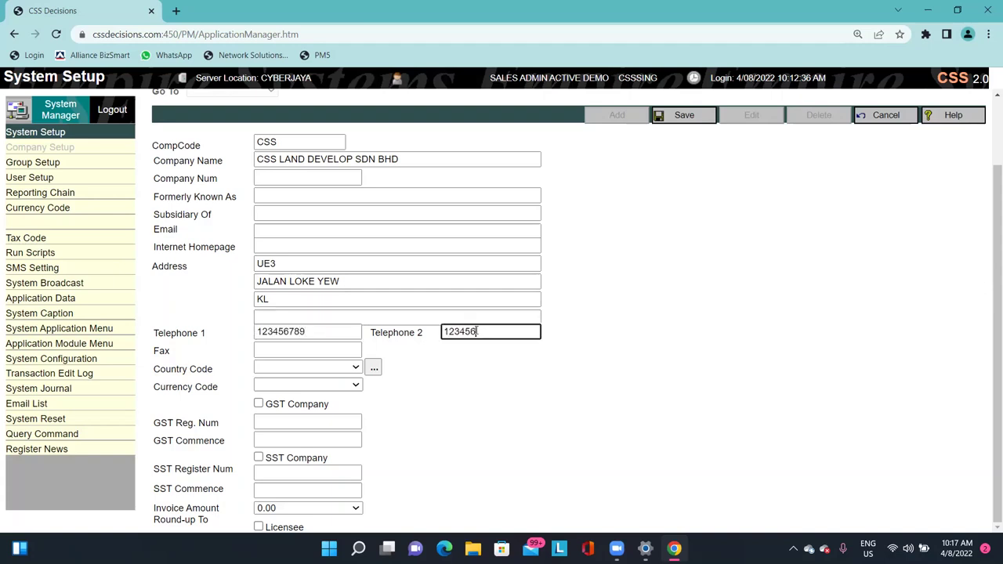
pyautogui.click(333, 348)
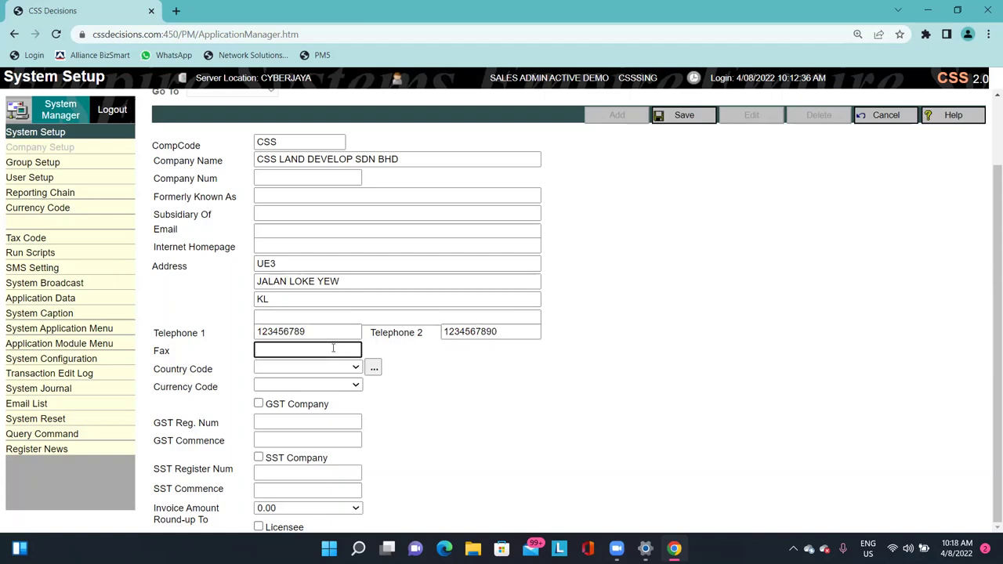
pyautogui.click(452, 424)
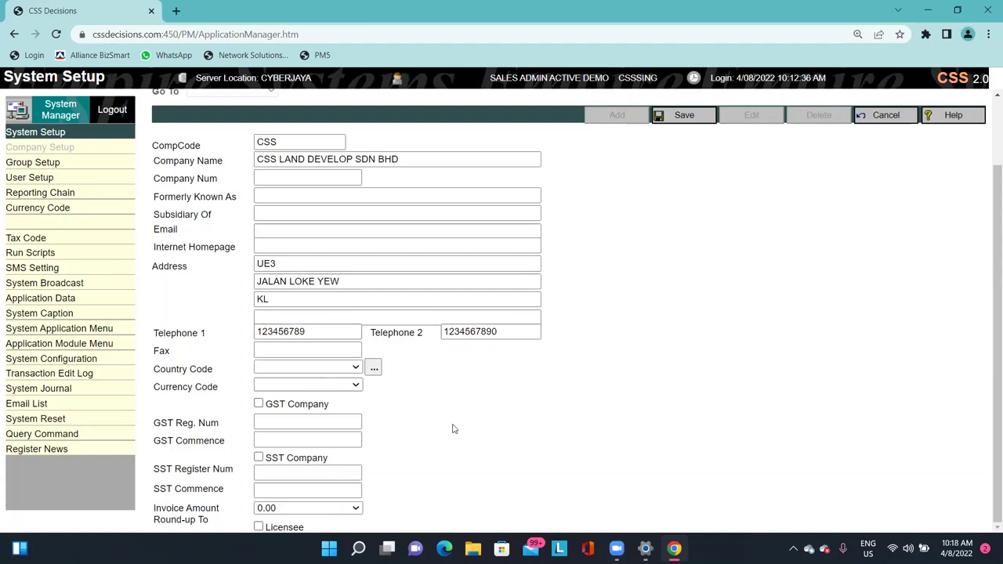
# Set country code MY, currency RM, invoice round-up 0.00, and save the company.
pyautogui.click(324, 367)
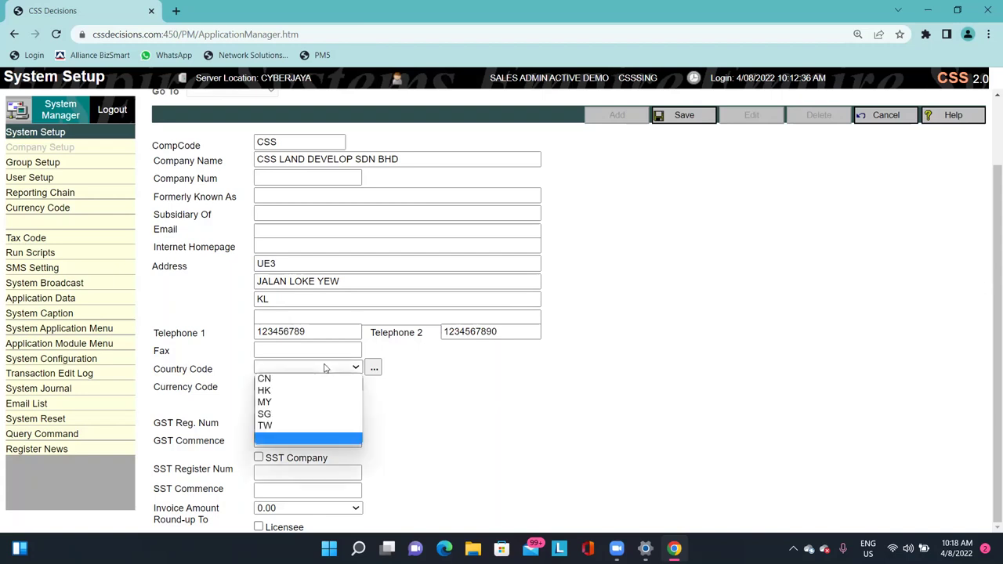
pyautogui.click(290, 402)
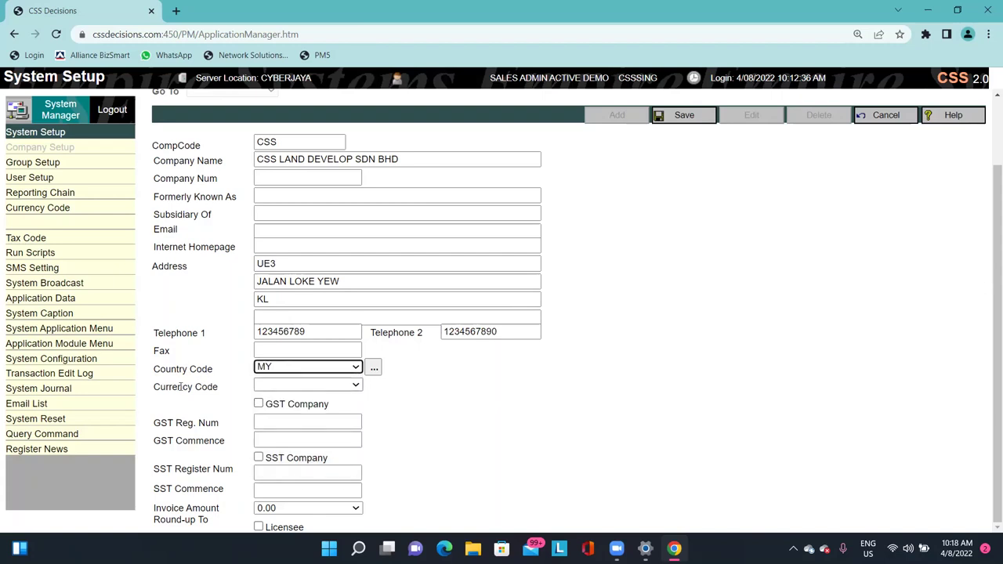
pyautogui.moveTo(174, 387); pyautogui.dragTo(282, 391)
pyautogui.click(313, 387)
pyautogui.click(266, 396)
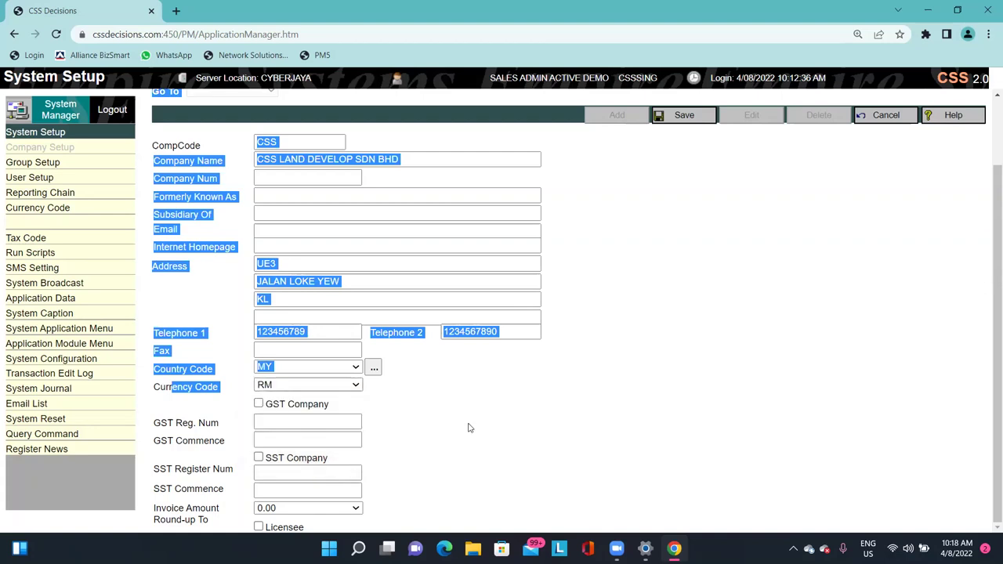
pyautogui.click(466, 426)
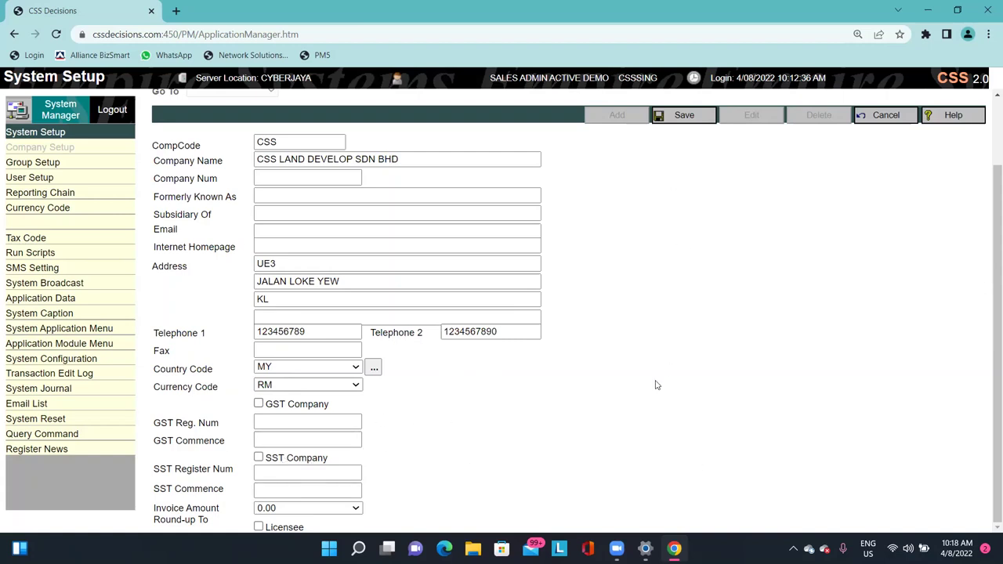
pyautogui.click(306, 509)
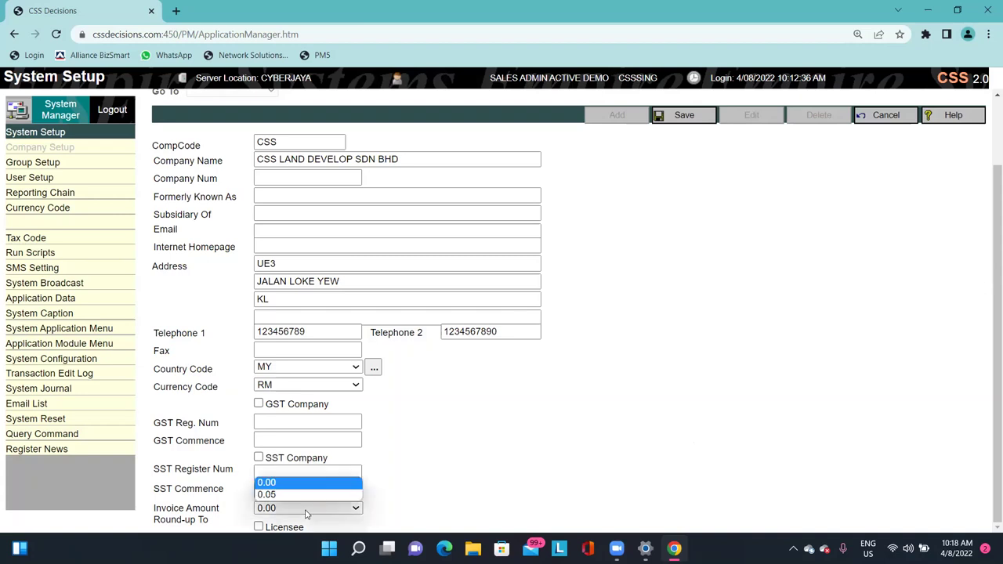
pyautogui.click(274, 482)
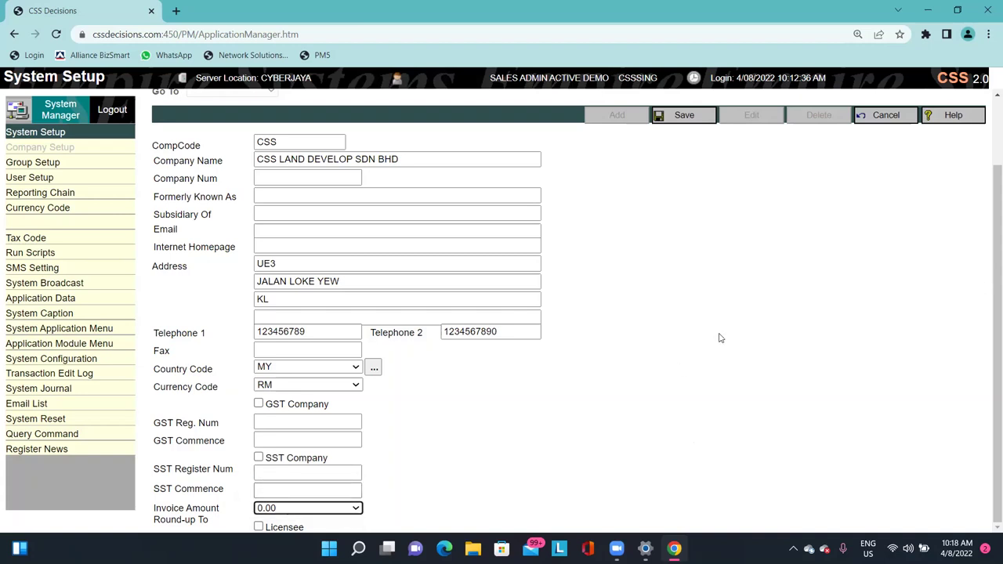
pyautogui.click(635, 416)
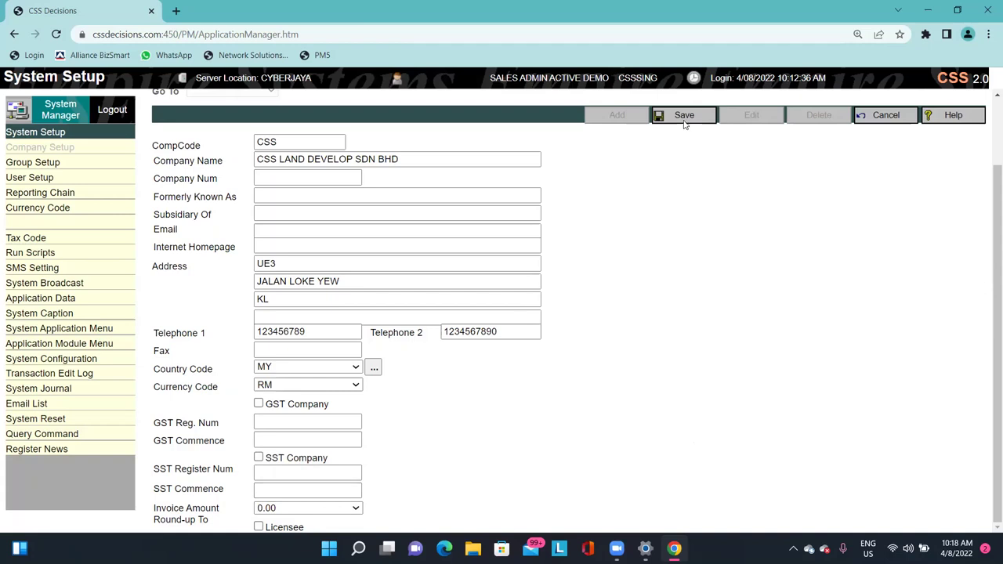
pyautogui.click(685, 117)
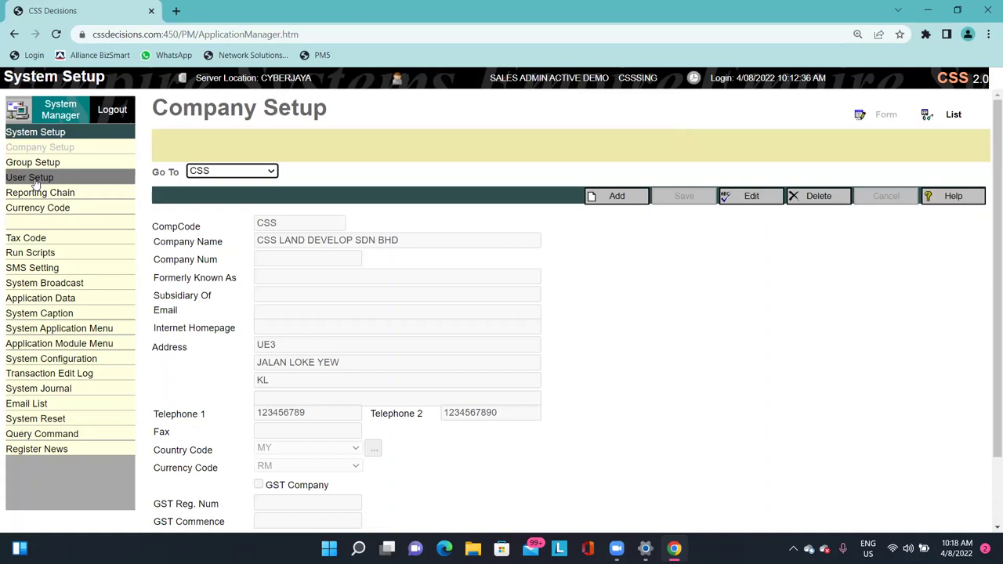
# Go to User Setup, browse the existing users, and start a new user.
pyautogui.click(80, 181)
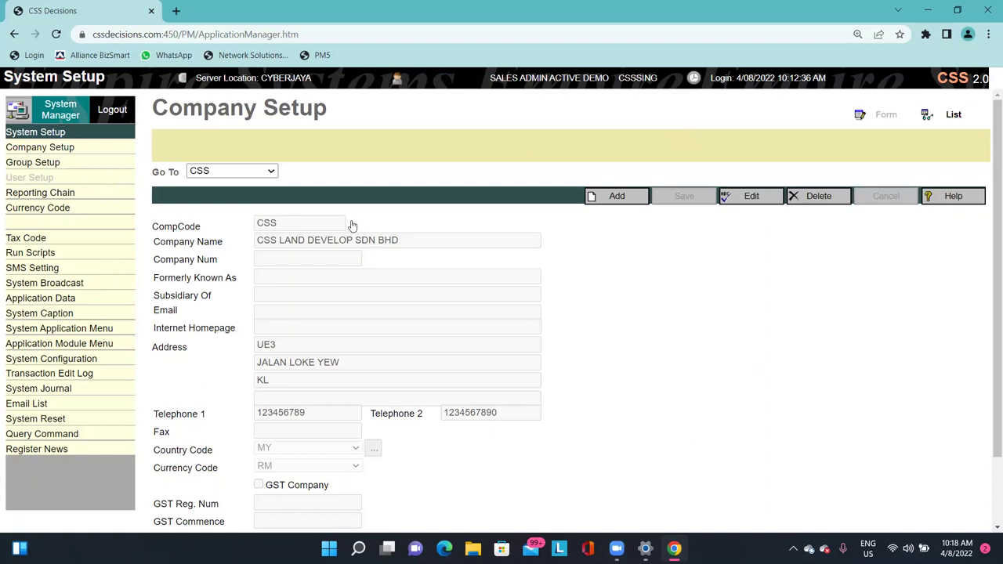
pyautogui.click(215, 171)
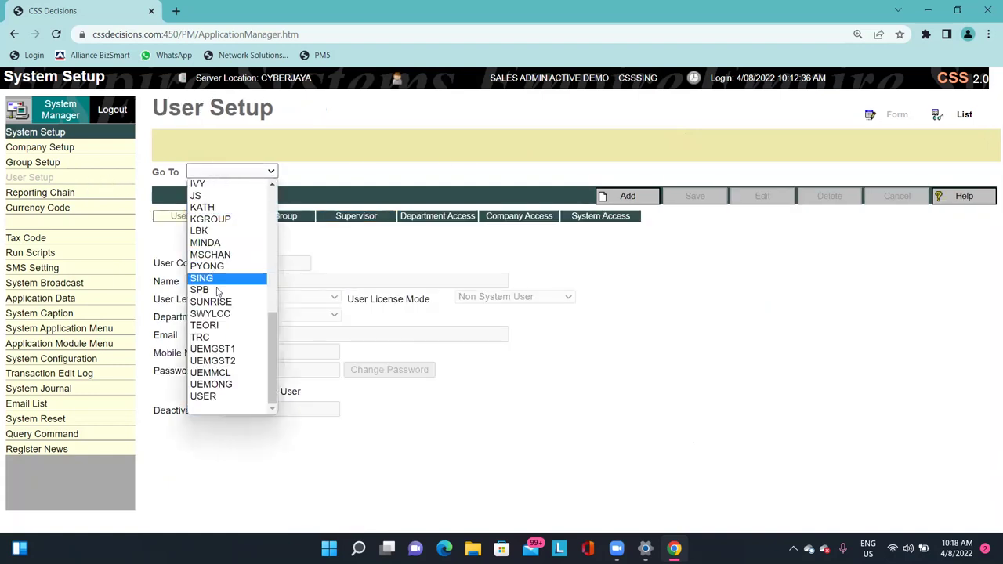
pyautogui.scroll(10, 260, 235)
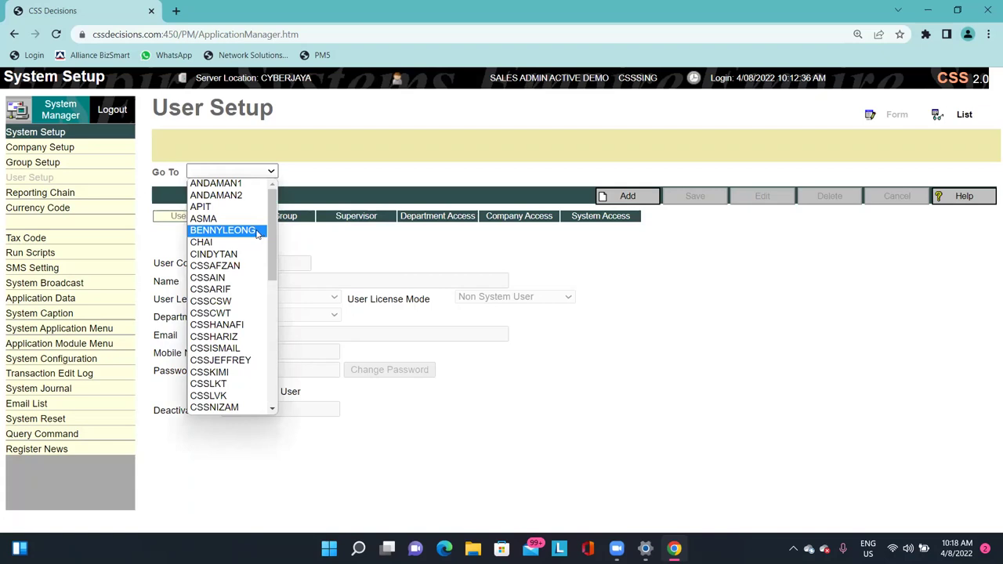
pyautogui.click(622, 152)
pyautogui.click(631, 195)
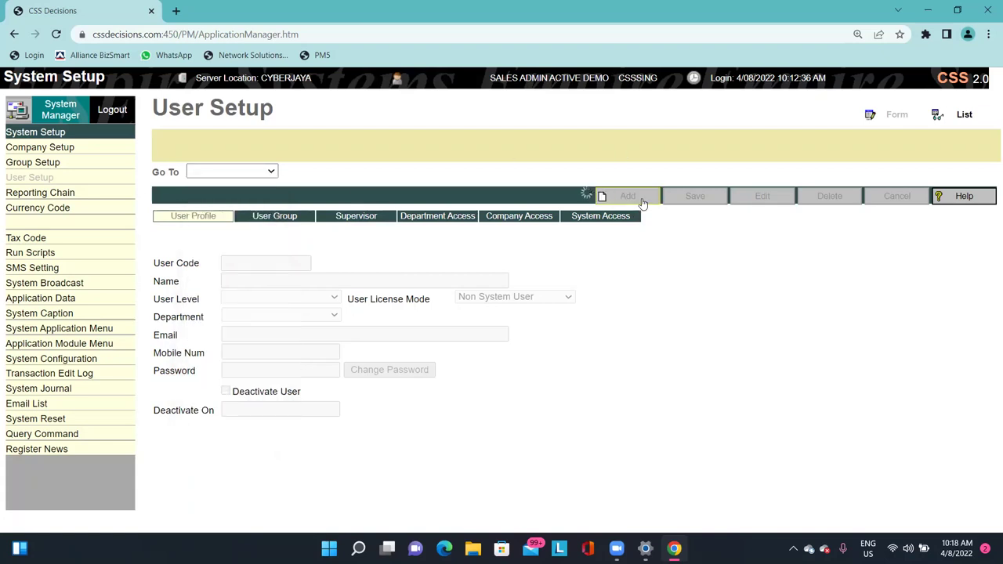
# Enter user code CSS_NEW and name CSS_NEW STAFF.
pyautogui.click(267, 223)
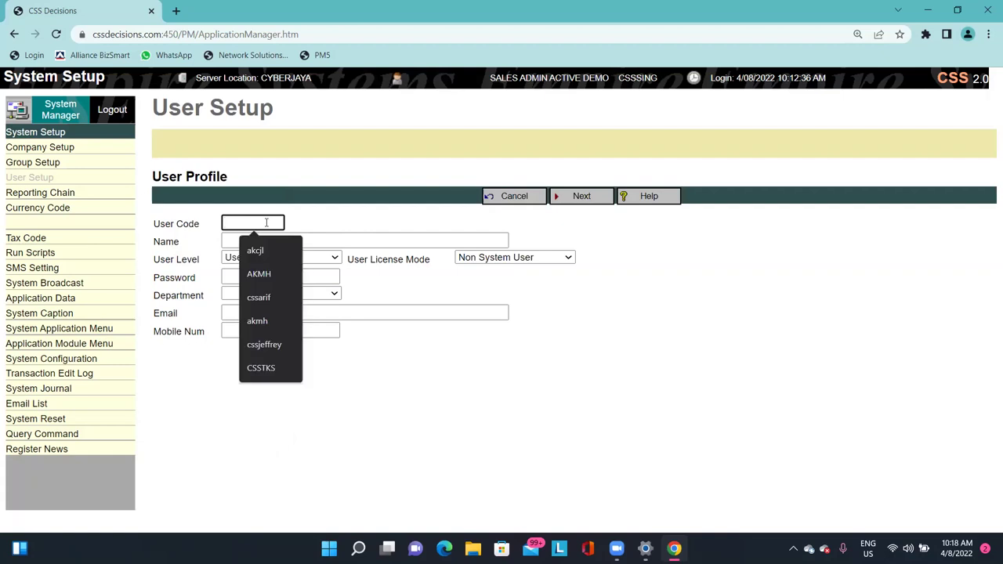
pyautogui.write('CSS_new')
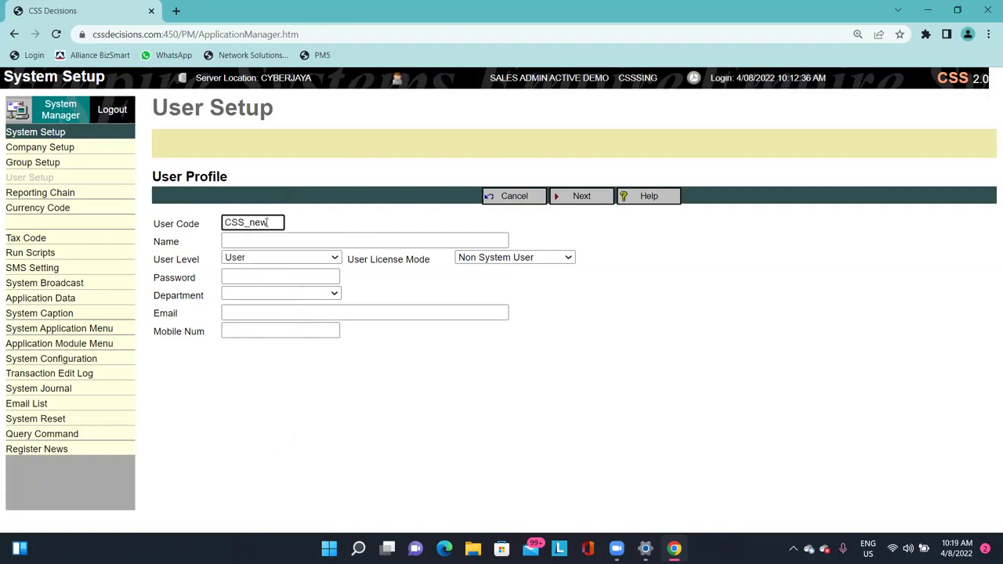
pyautogui.press('BackSpace')
pyautogui.press('BackSpace')
pyautogui.press('BackSpace')
pyautogui.press('capslock')
pyautogui.press('BackSpace')
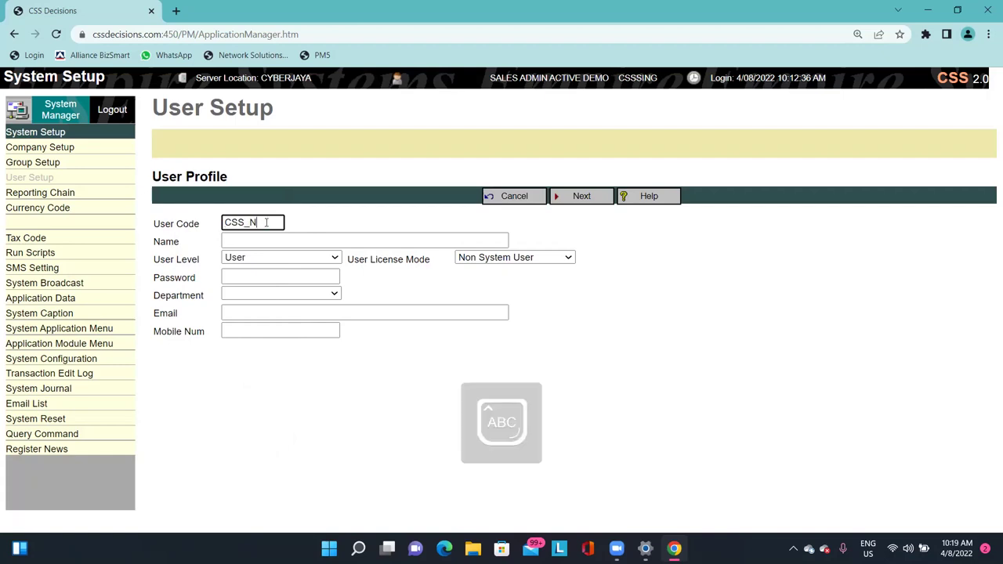
pyautogui.write('EW')
pyautogui.hotkey('ctrl', 'a')
pyautogui.hotkey('ctrl', 'c')
pyautogui.press('Tab')
pyautogui.hotkey('ctrl', 'v')
pyautogui.write('S')
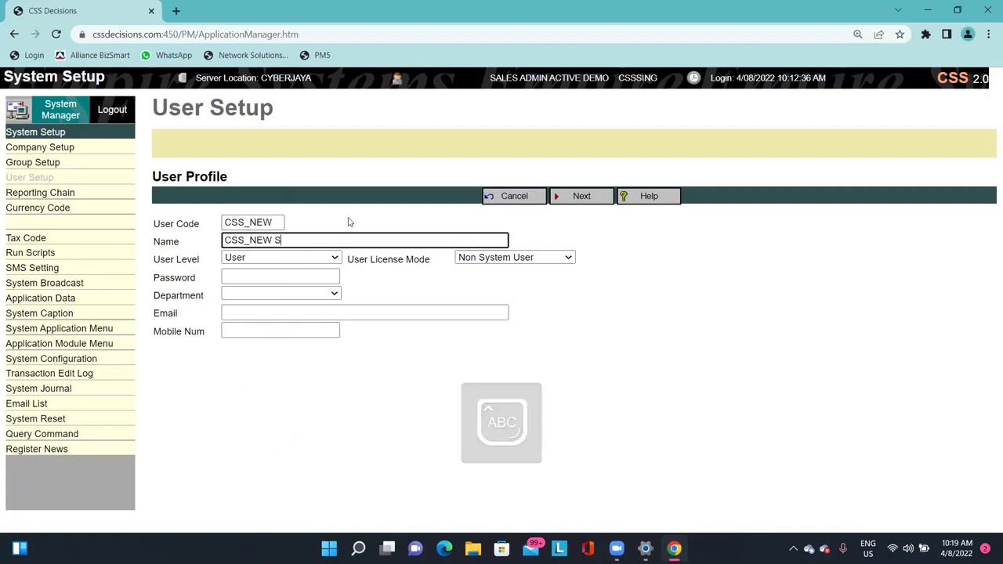
pyautogui.write('TAFF')
pyautogui.press('Tab')
# Keep user level User, set license mode System User, enter the password, and continue.
pyautogui.click(327, 259)
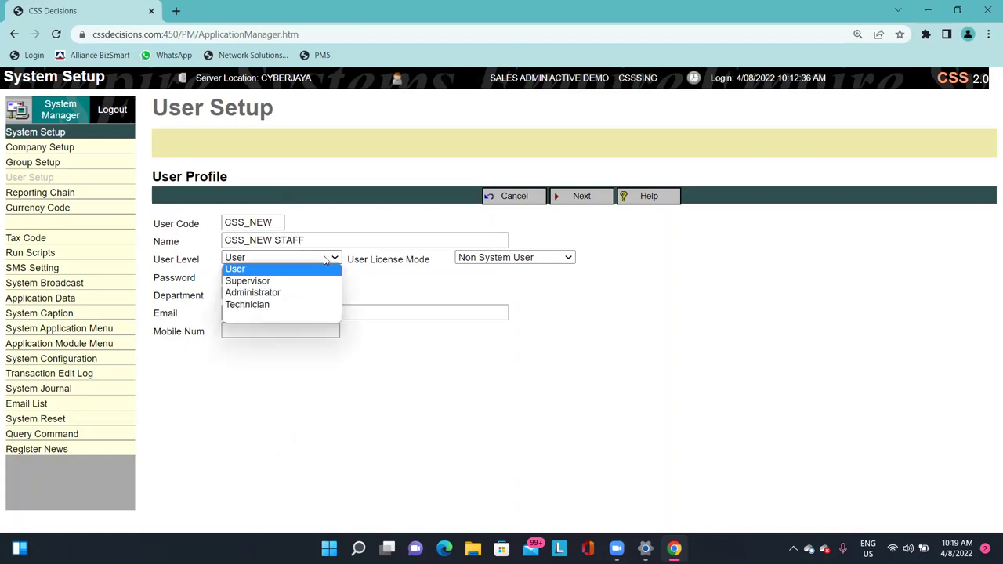
pyautogui.click(327, 259)
pyautogui.click(501, 259)
pyautogui.click(486, 278)
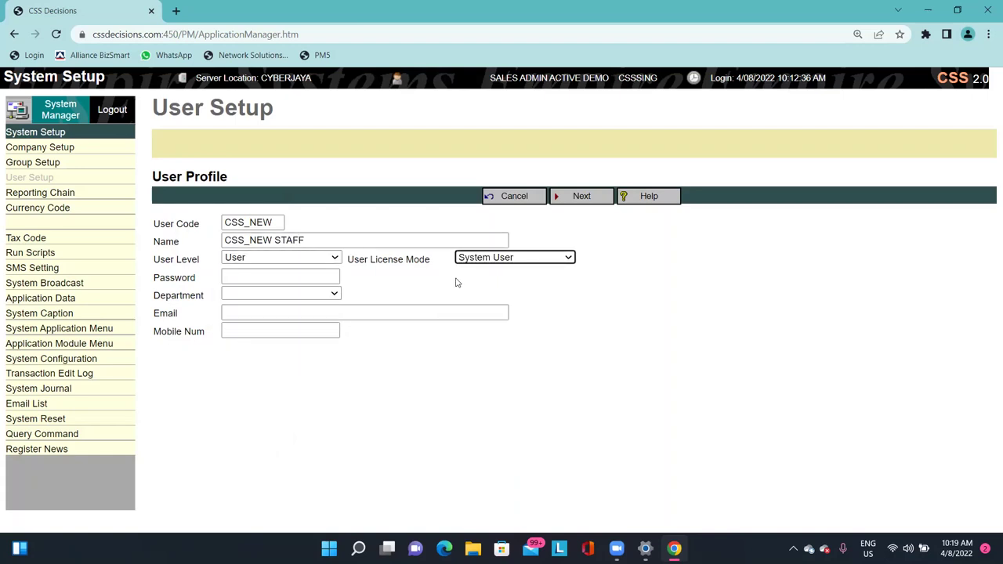
pyautogui.click(251, 223)
pyautogui.hotkey('ctrl', 'a')
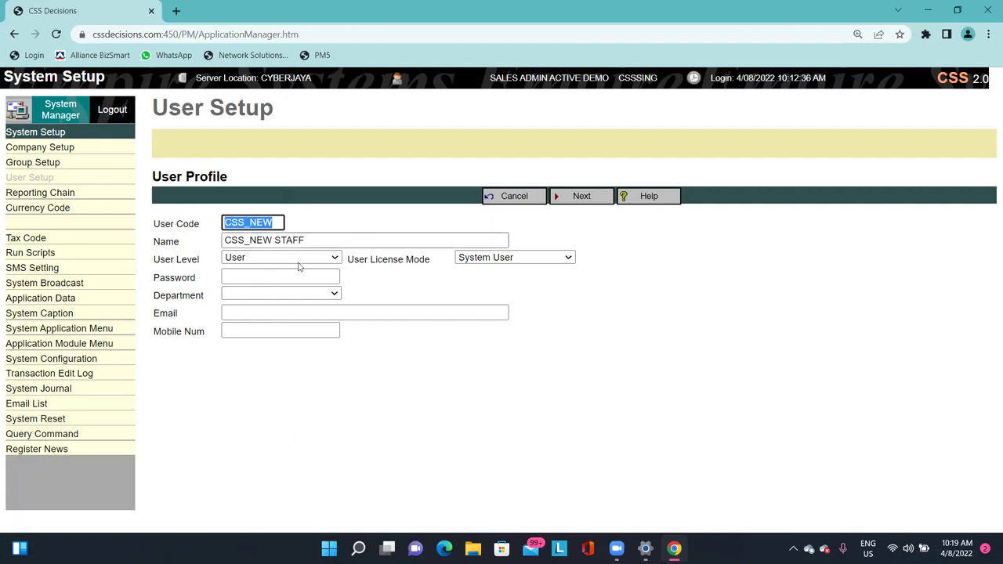
pyautogui.click(298, 276)
pyautogui.write('1234567')
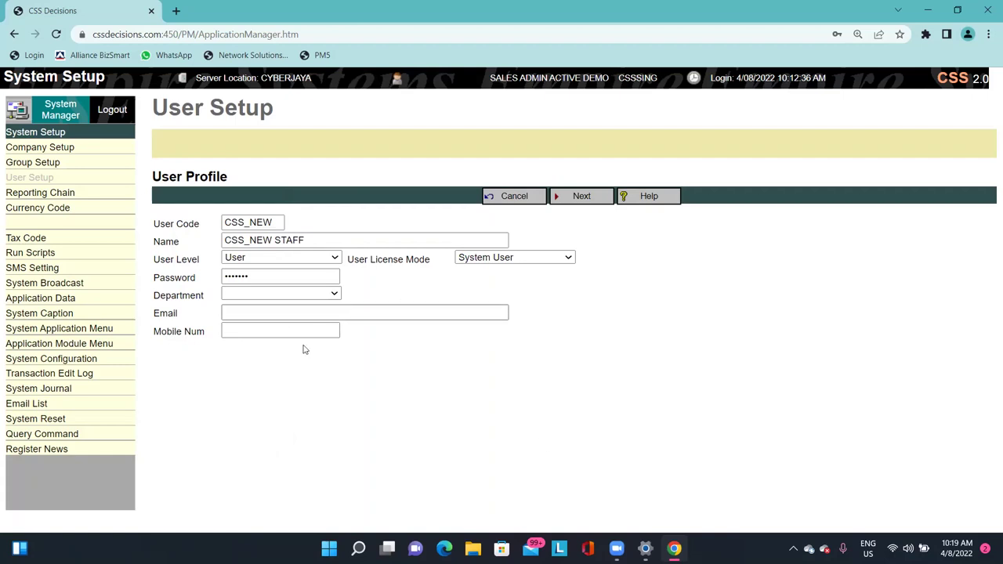
pyautogui.click(580, 196)
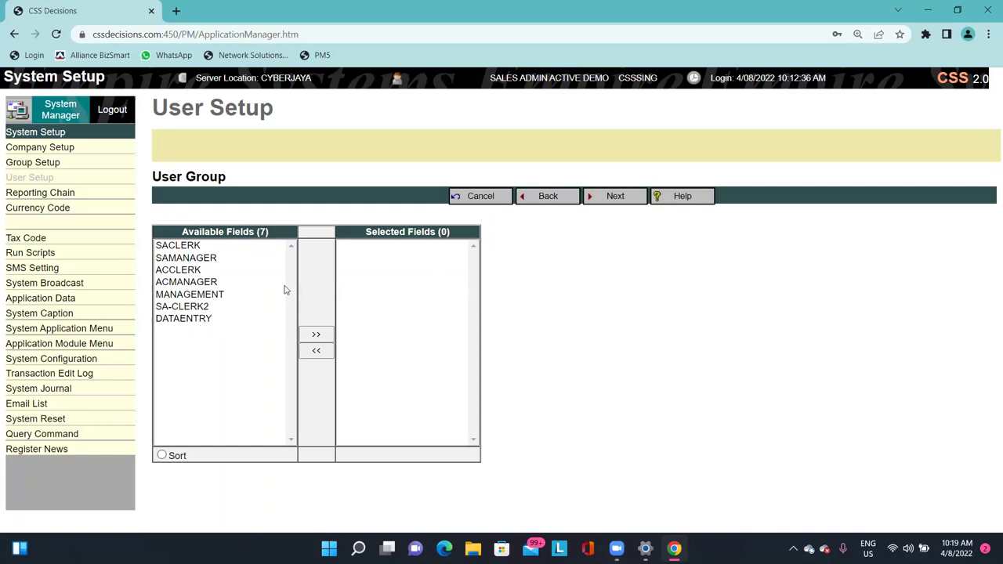
# Try adding SACLERK, SAMANAGER, MANAGEMENT, SA-CLERK2 and DATAENTRY to the user's groups.
pyautogui.doubleClick(191, 249)
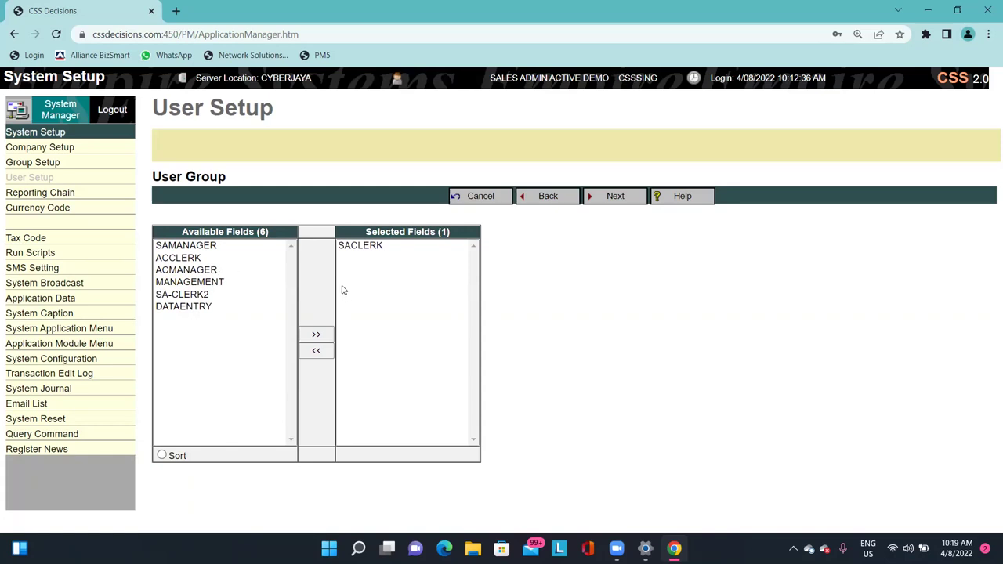
pyautogui.doubleClick(180, 248)
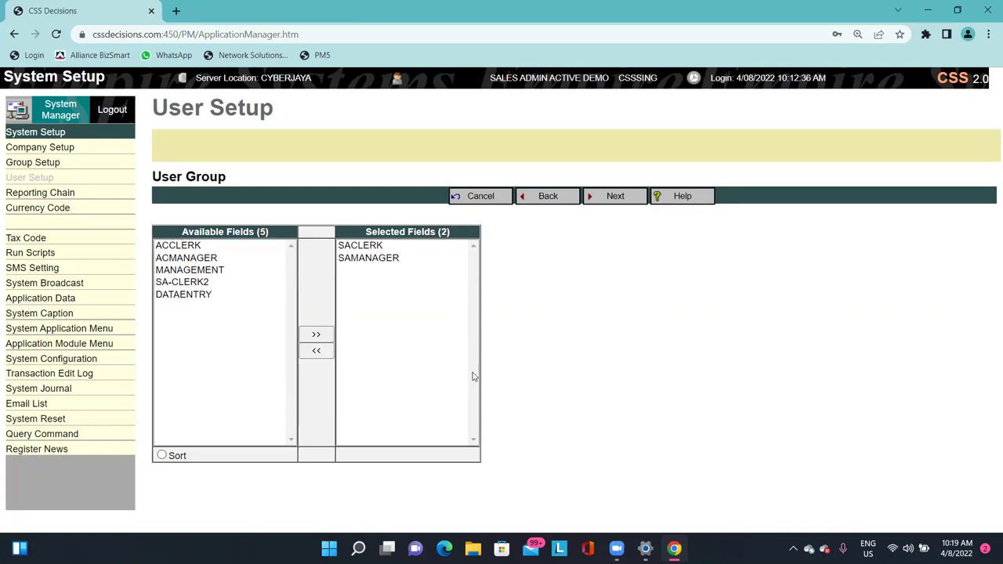
pyautogui.click(377, 249)
pyautogui.doubleClick(378, 249)
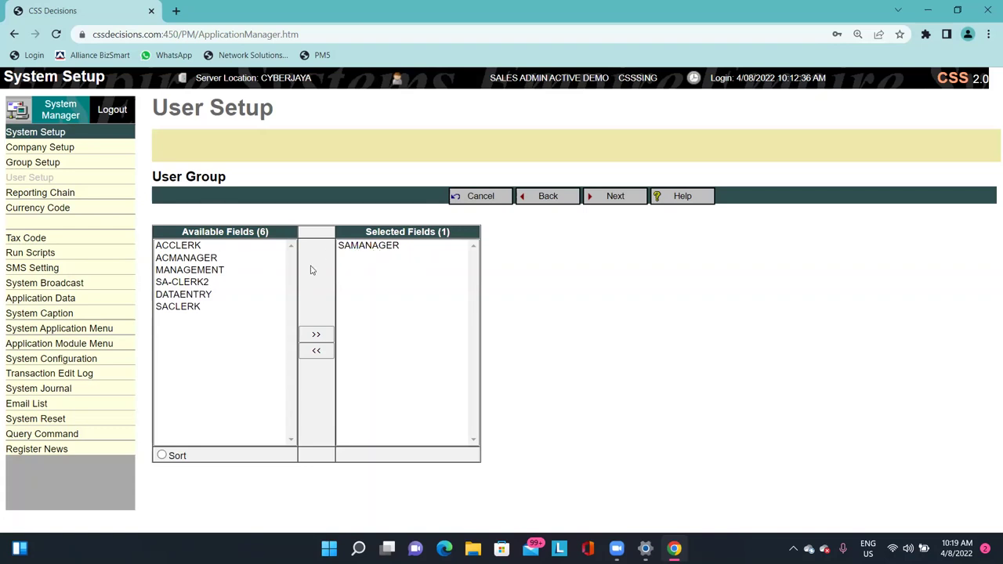
pyautogui.click(208, 272)
pyautogui.doubleClick(210, 271)
pyautogui.doubleClick(208, 272)
pyautogui.doubleClick(205, 272)
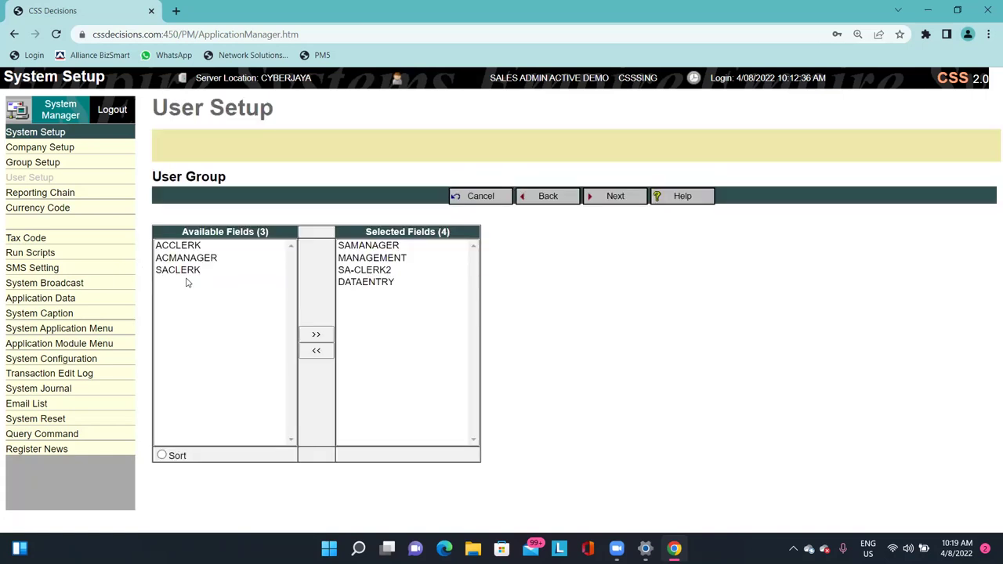
pyautogui.doubleClick(192, 271)
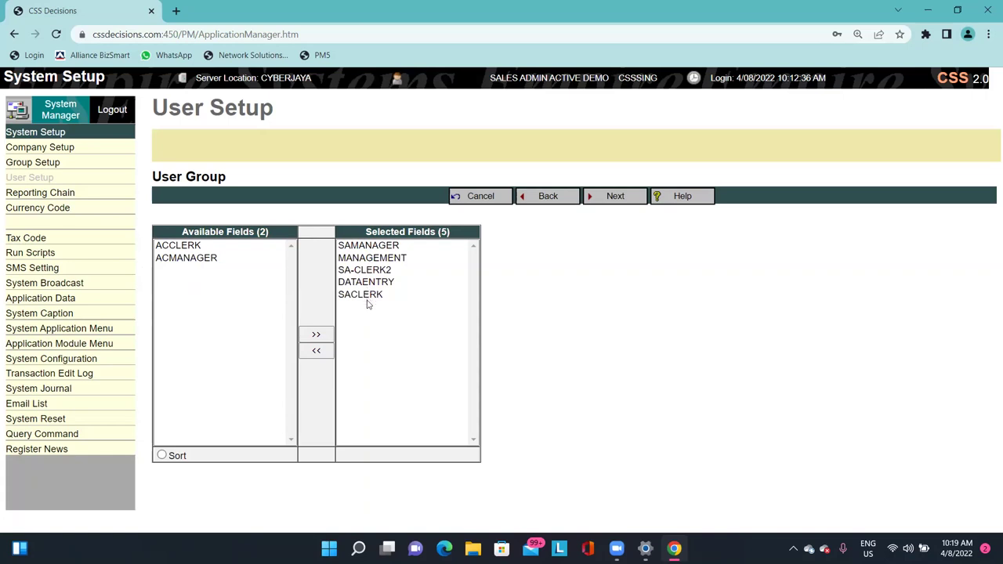
pyautogui.moveTo(155, 176); pyautogui.dragTo(227, 176)
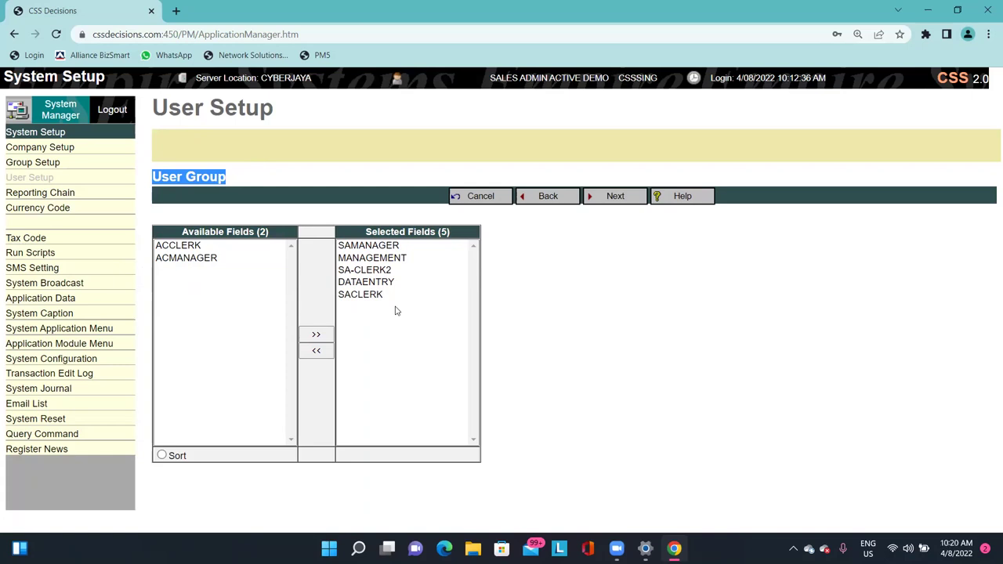
# Clear all chosen groups, add only SACLERK, and proceed to Department Access.
pyautogui.click(317, 350)
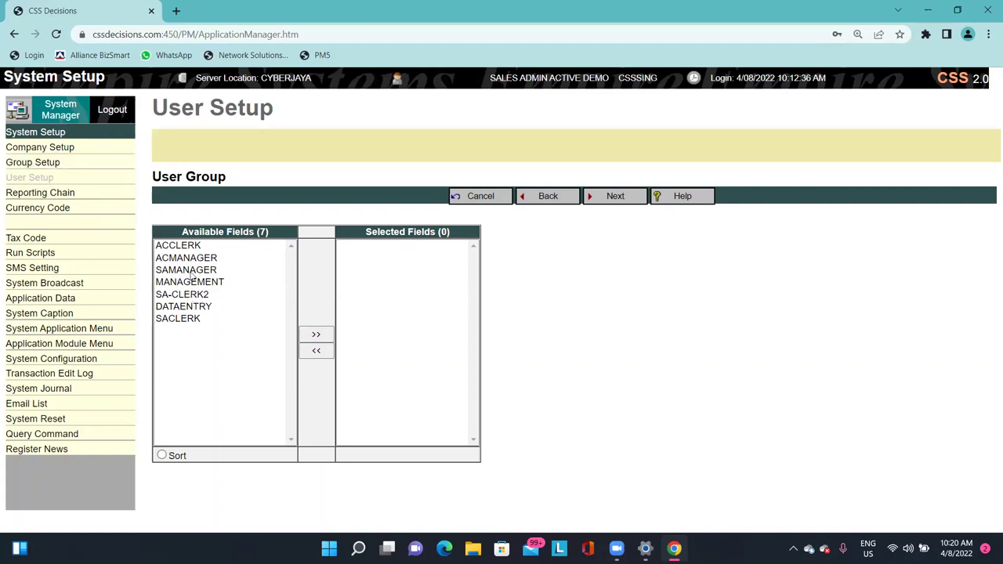
pyautogui.click(195, 319)
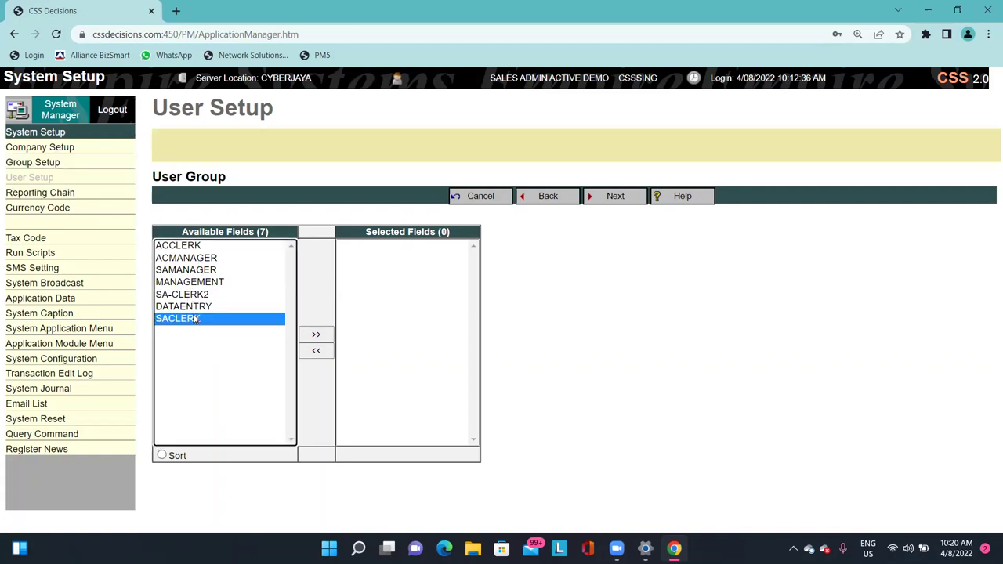
pyautogui.doubleClick(196, 319)
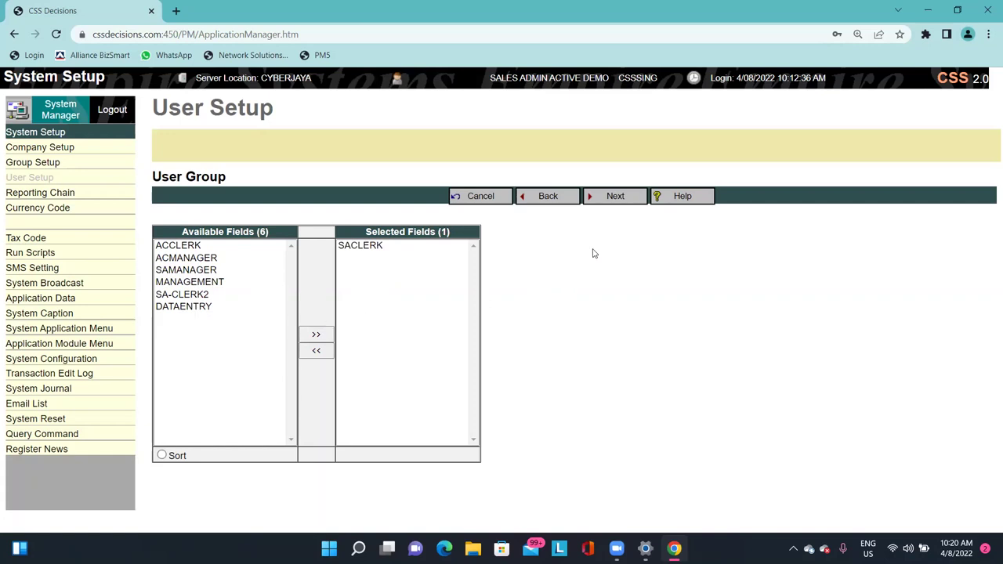
pyautogui.click(618, 203)
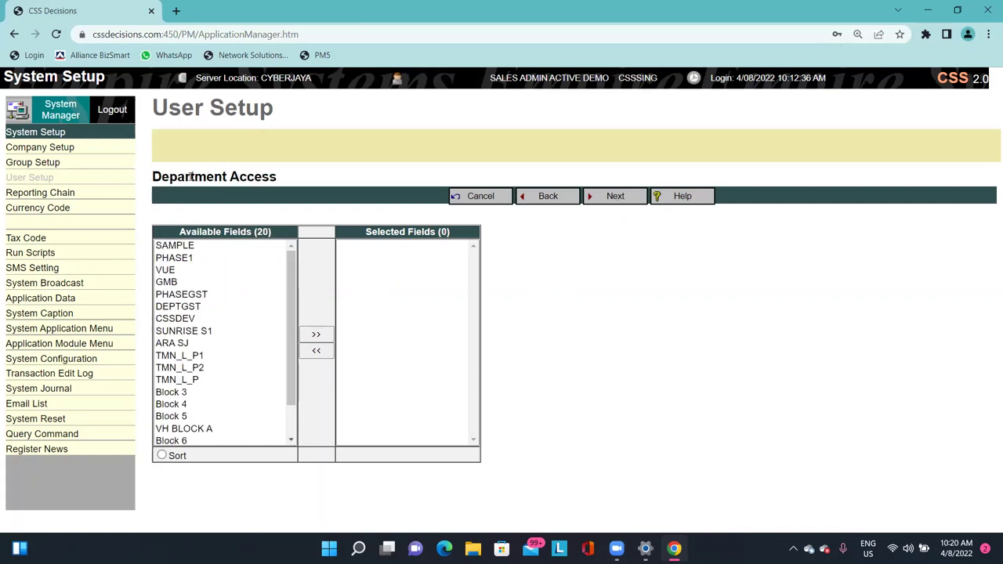
# Skip department access, grant CSS company access, and save user CSS_NEW.
pyautogui.moveTo(220, 171); pyautogui.dragTo(278, 173)
pyautogui.click(278, 174)
pyautogui.click(624, 203)
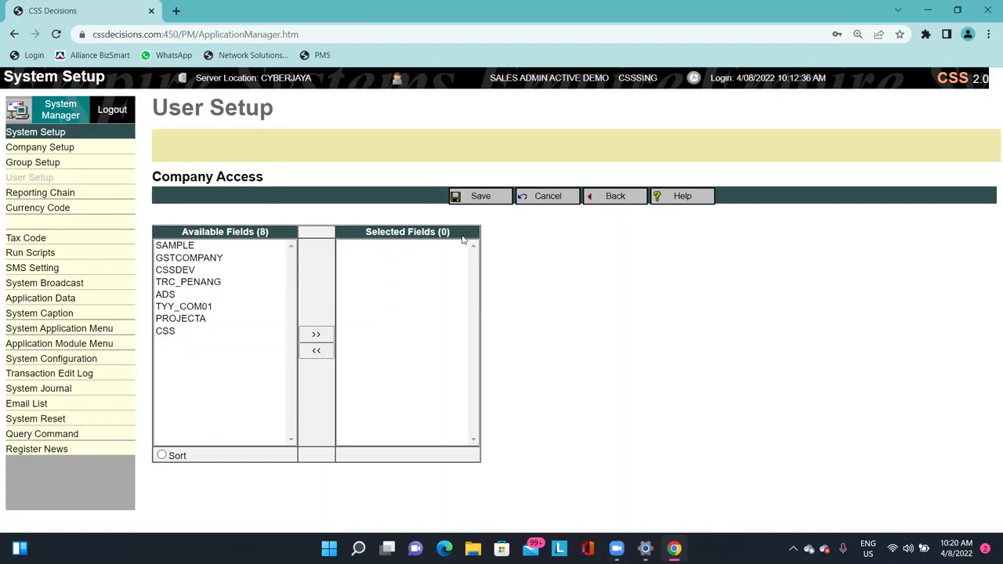
pyautogui.doubleClick(191, 330)
pyautogui.click(502, 196)
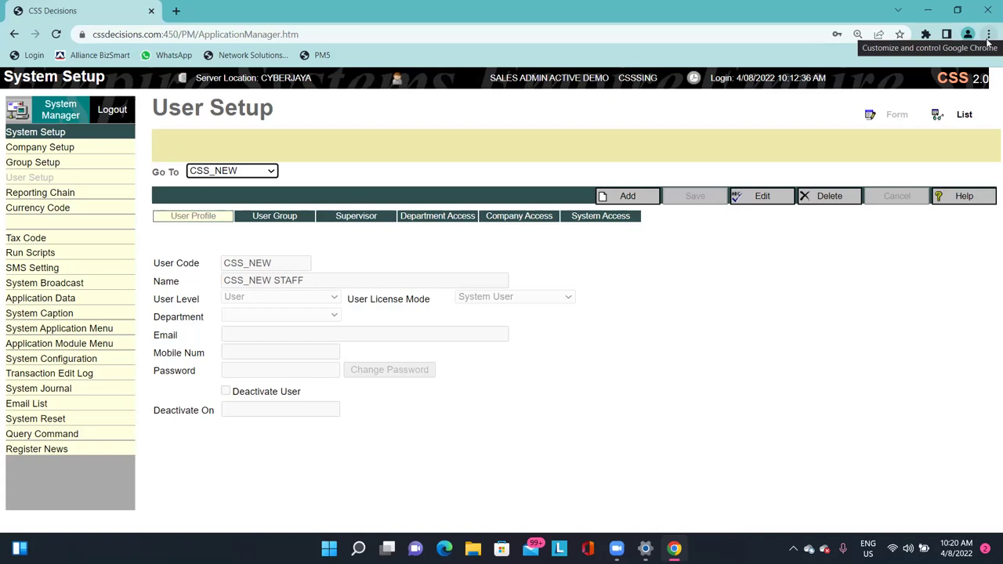
# Inspect the user's Department Access tab and its Available Fields list, then return to System Manager home.
pyautogui.click(424, 217)
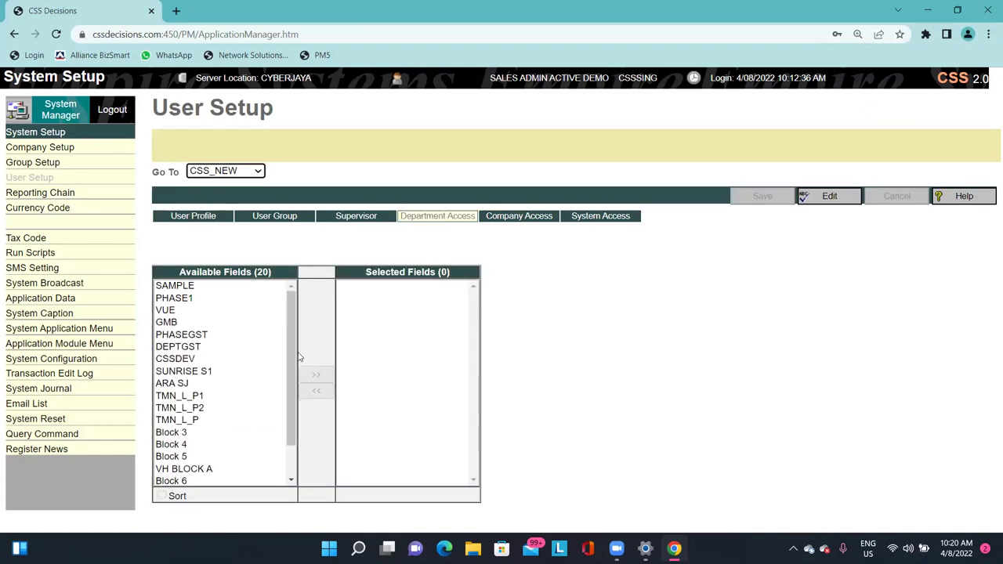
pyautogui.moveTo(291, 357); pyautogui.dragTo(273, 343)
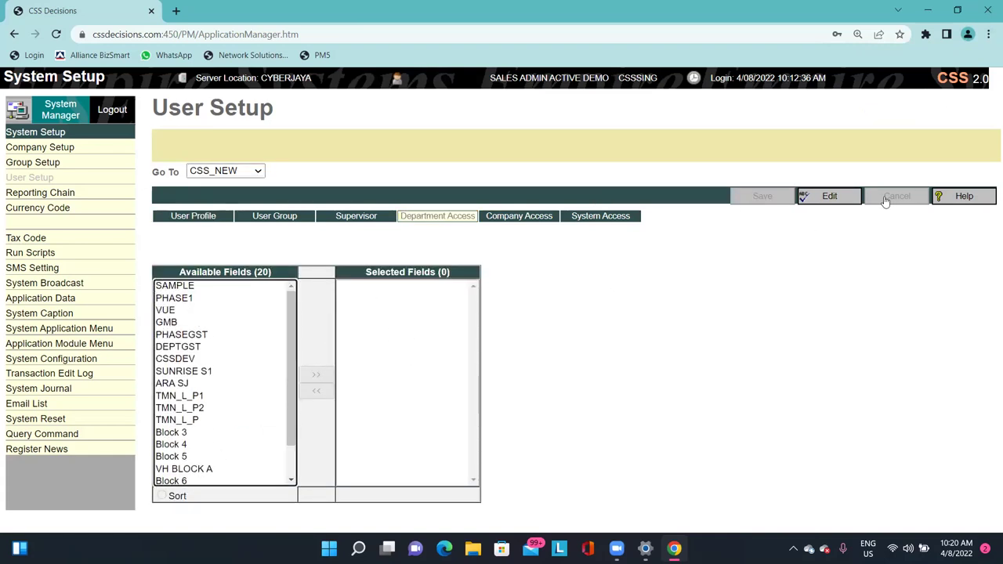
pyautogui.click(460, 193)
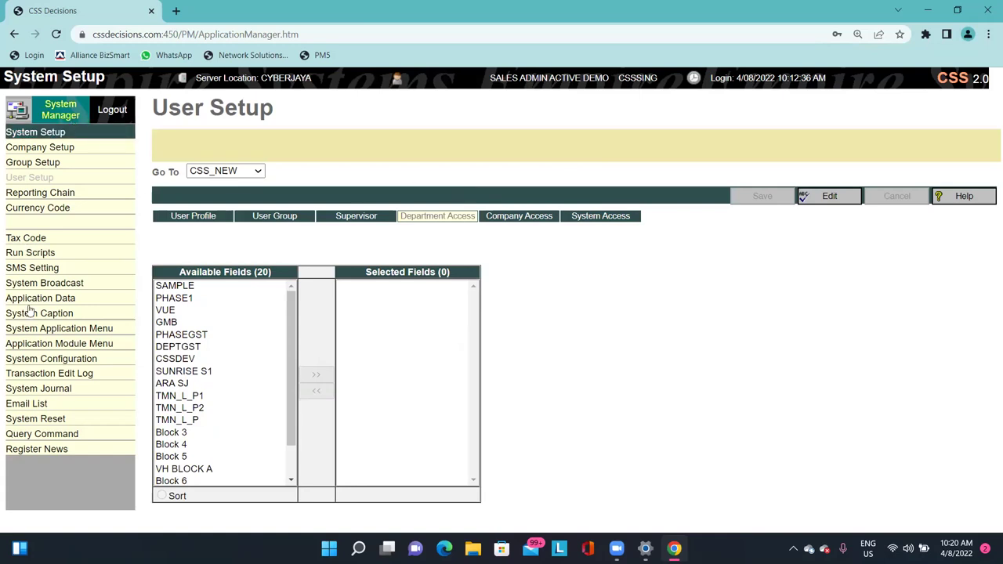
pyautogui.click(64, 121)
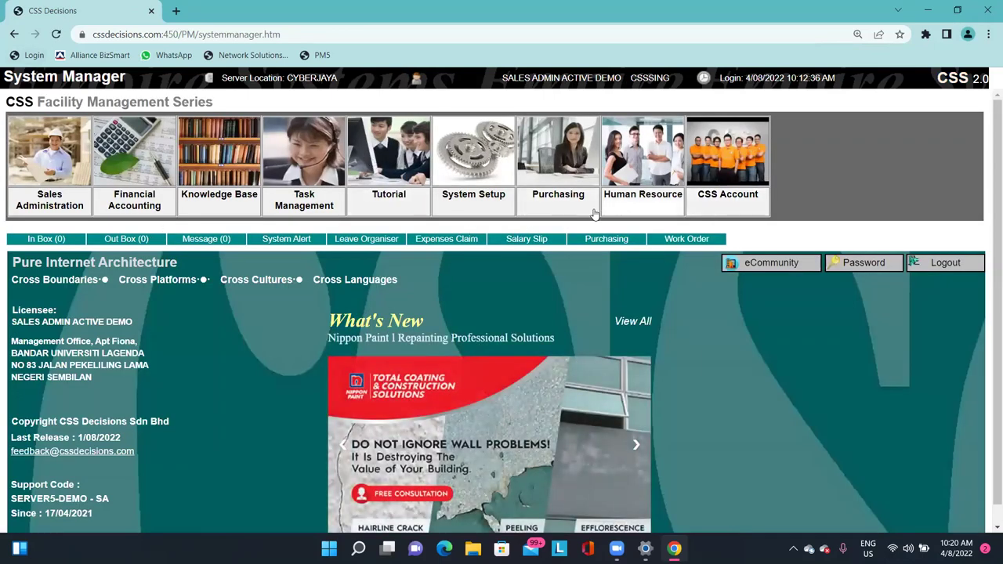
# Reopen the System Setup module and go to User Setup for the CSS_NEW user.
pyautogui.click(532, 212)
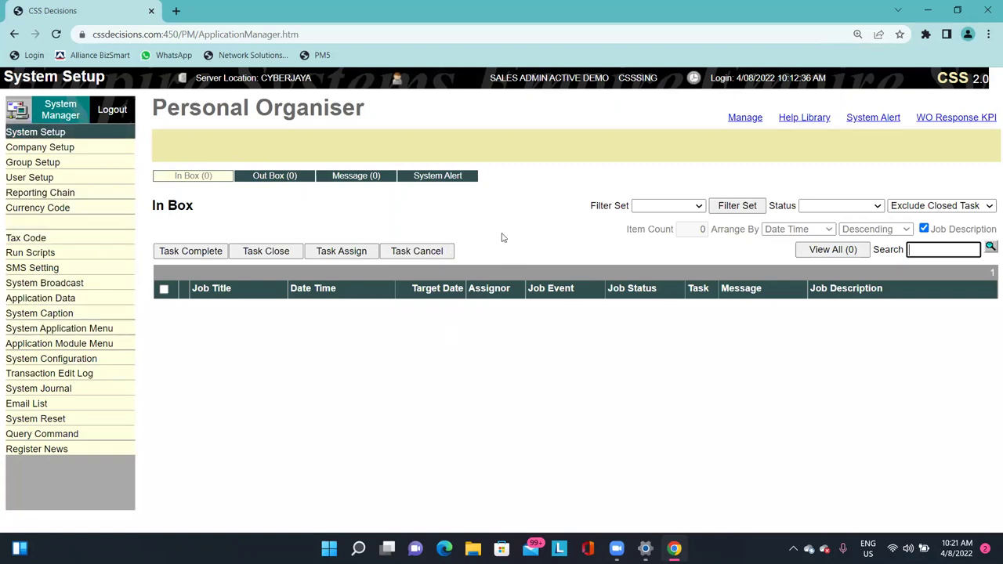
pyautogui.click(60, 185)
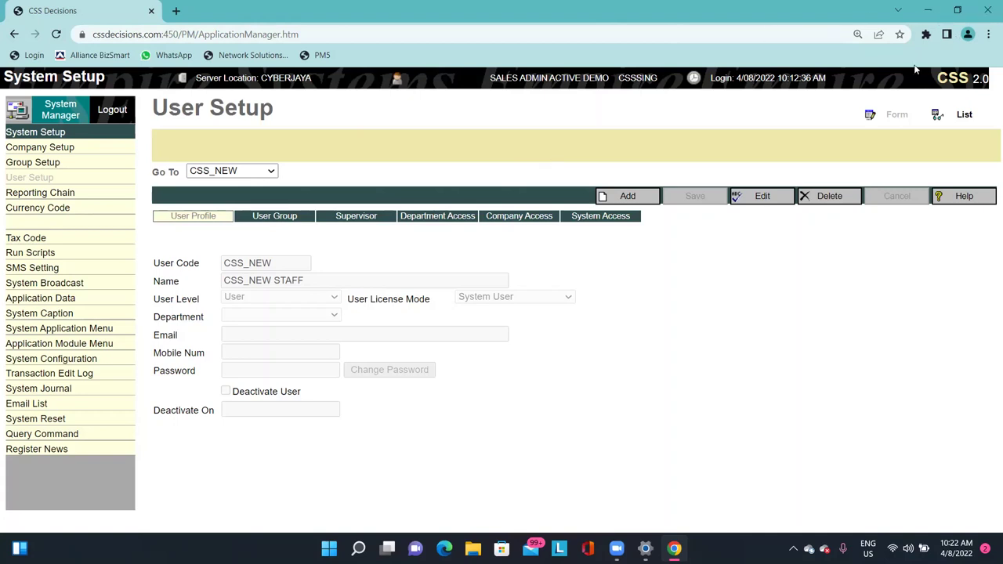
# Browse the Application Data and Reporting Chain pages, then go back to System Manager home.
pyautogui.click(40, 298)
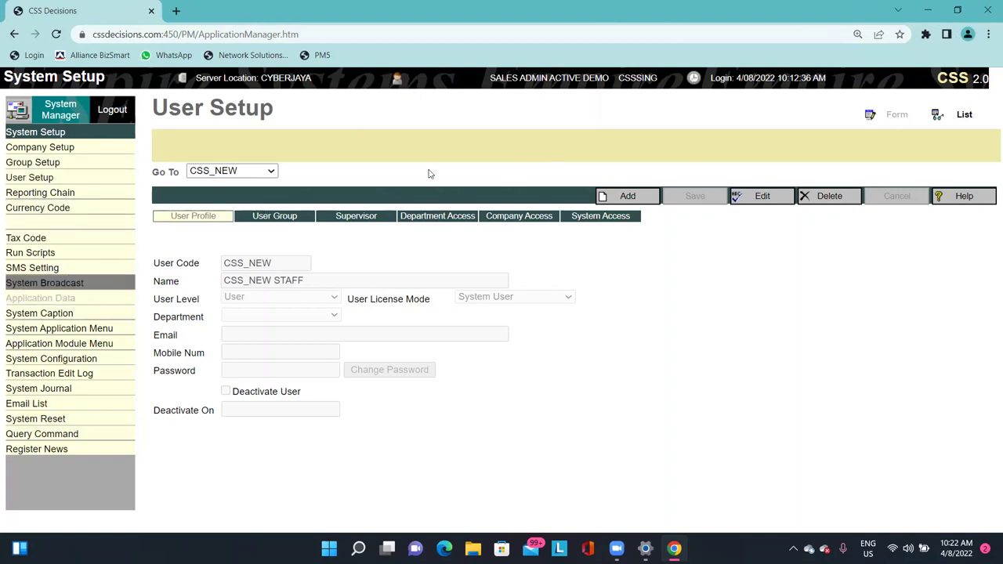
pyautogui.click(22, 195)
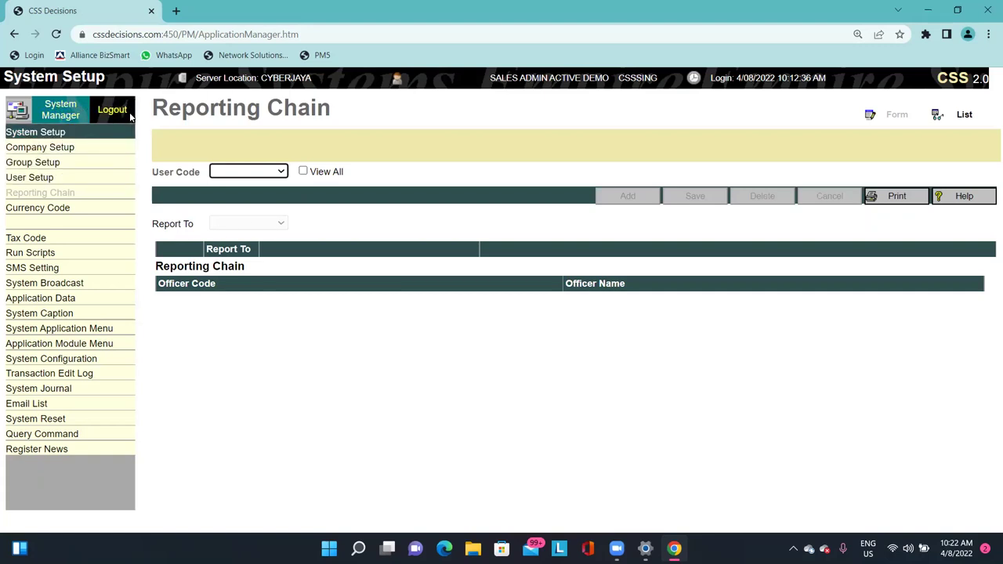
pyautogui.click(62, 108)
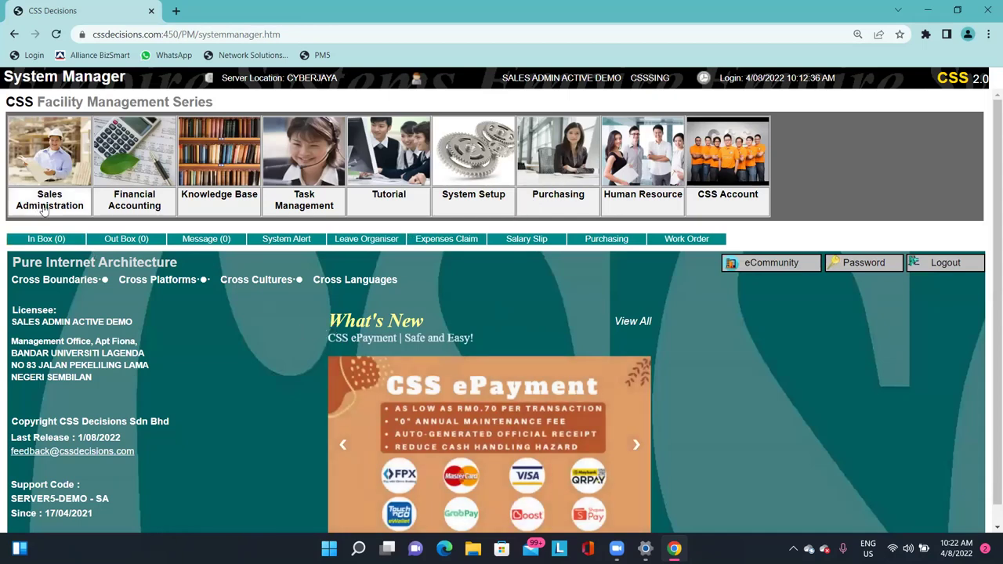
pyautogui.click(50, 154)
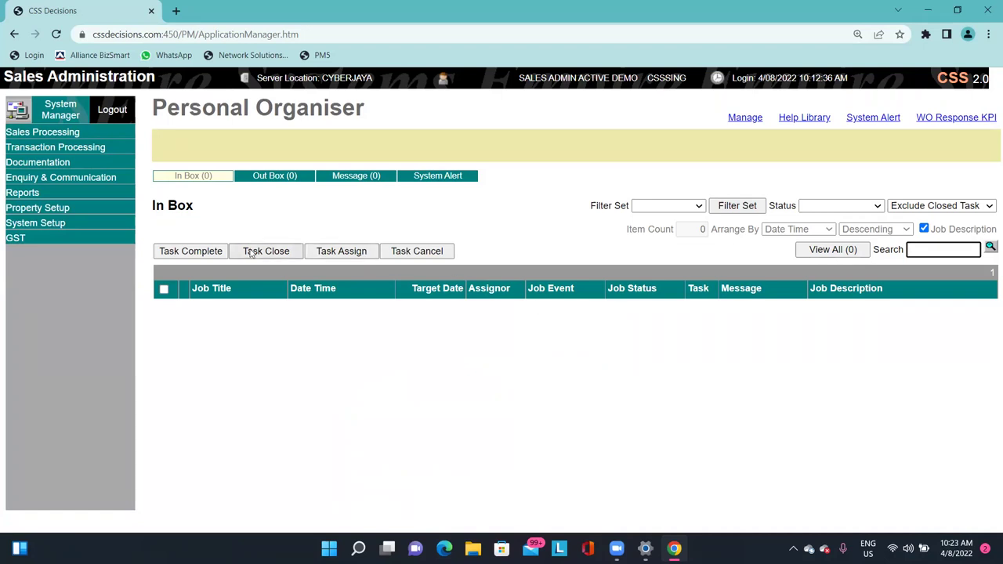
pyautogui.click(78, 206)
pyautogui.click(83, 223)
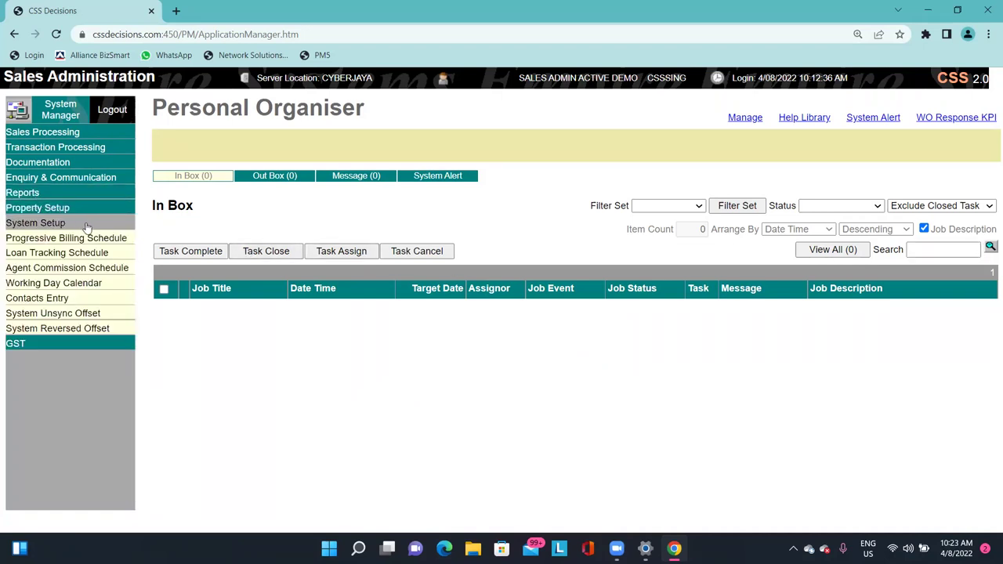
pyautogui.click(77, 210)
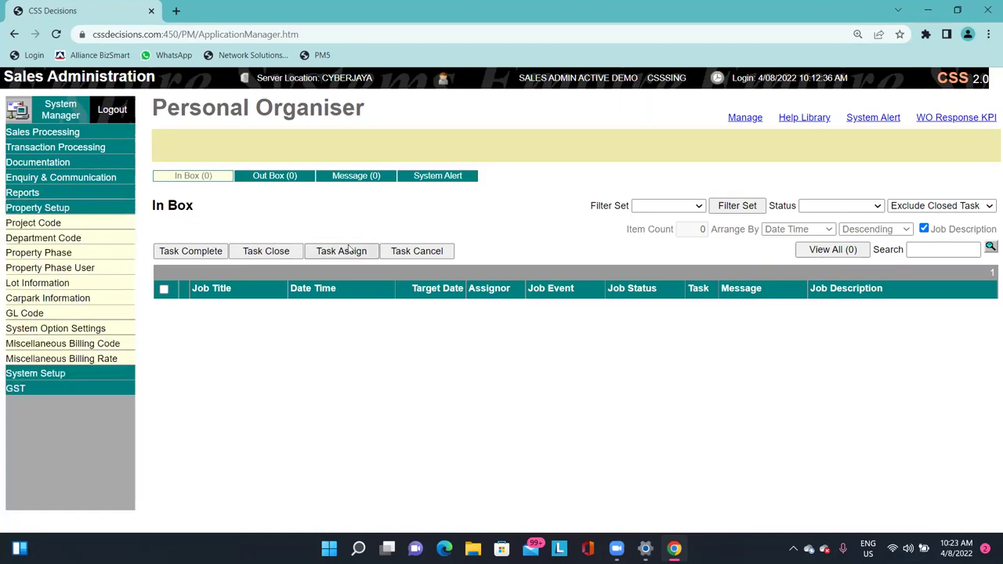
pyautogui.click(43, 225)
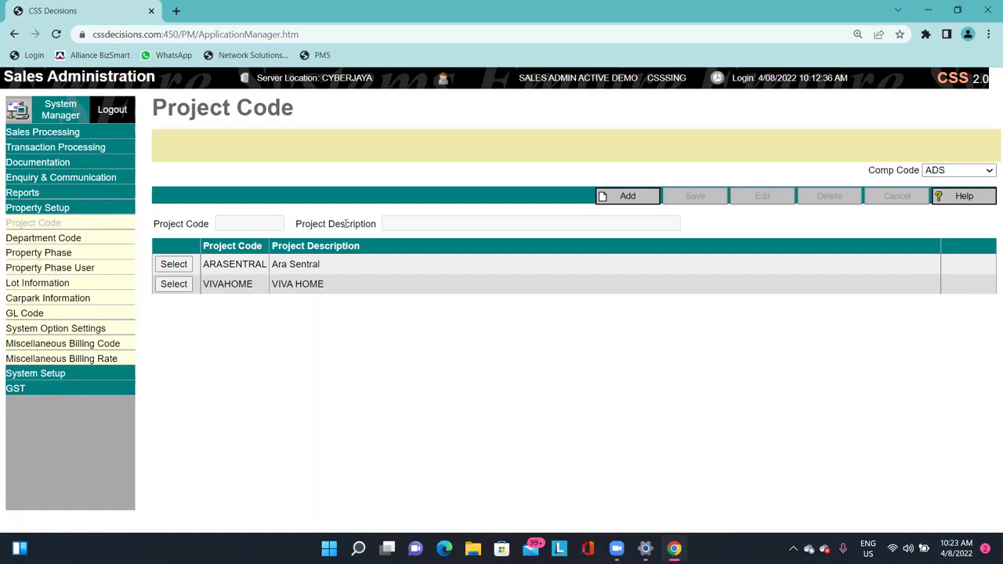
pyautogui.moveTo(169, 103); pyautogui.dragTo(293, 102)
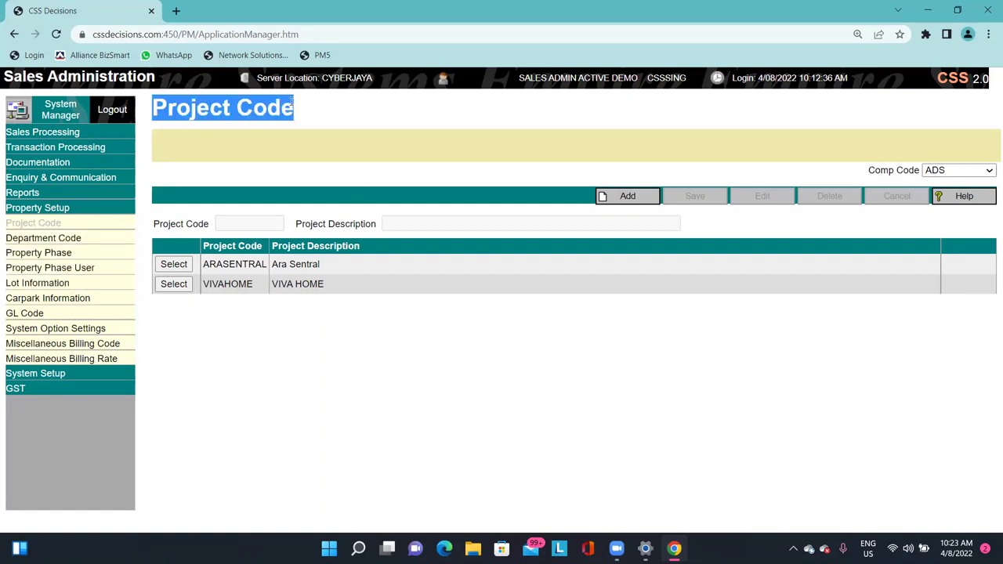
pyautogui.moveTo(895, 171); pyautogui.dragTo(943, 171)
pyautogui.click(884, 170)
pyautogui.tripleClick(879, 170)
pyautogui.click(878, 170)
pyautogui.click(942, 171)
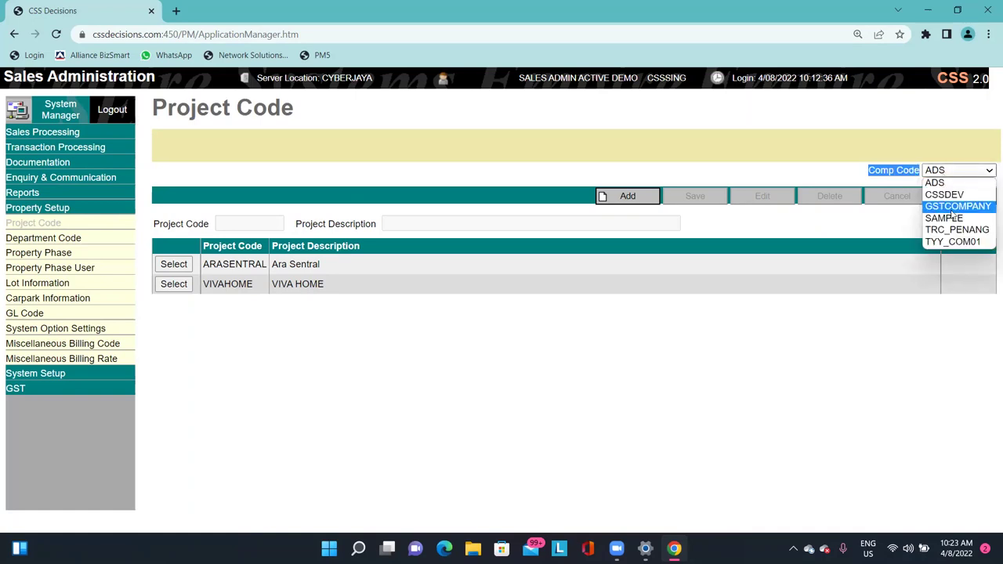
pyautogui.click(664, 186)
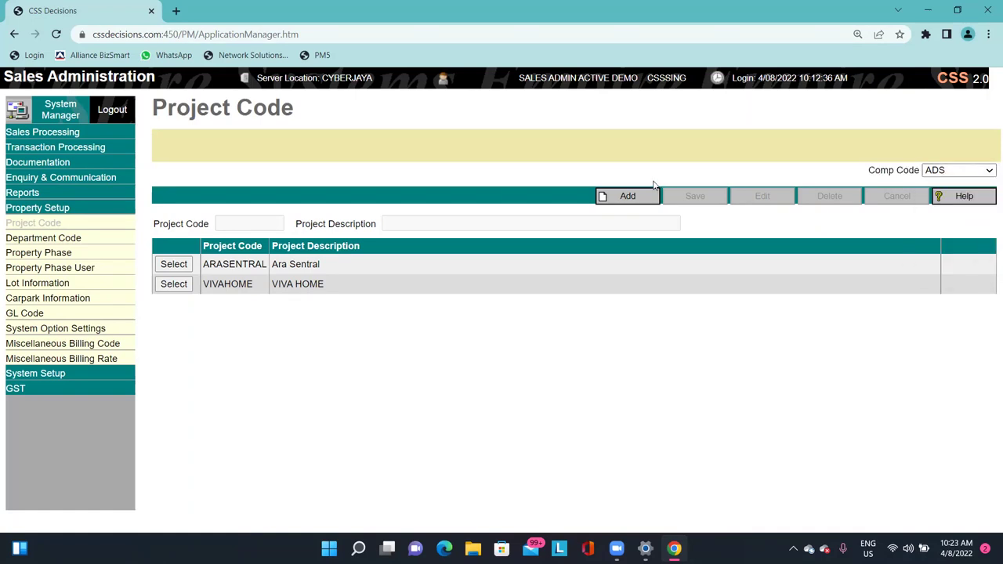
pyautogui.click(63, 108)
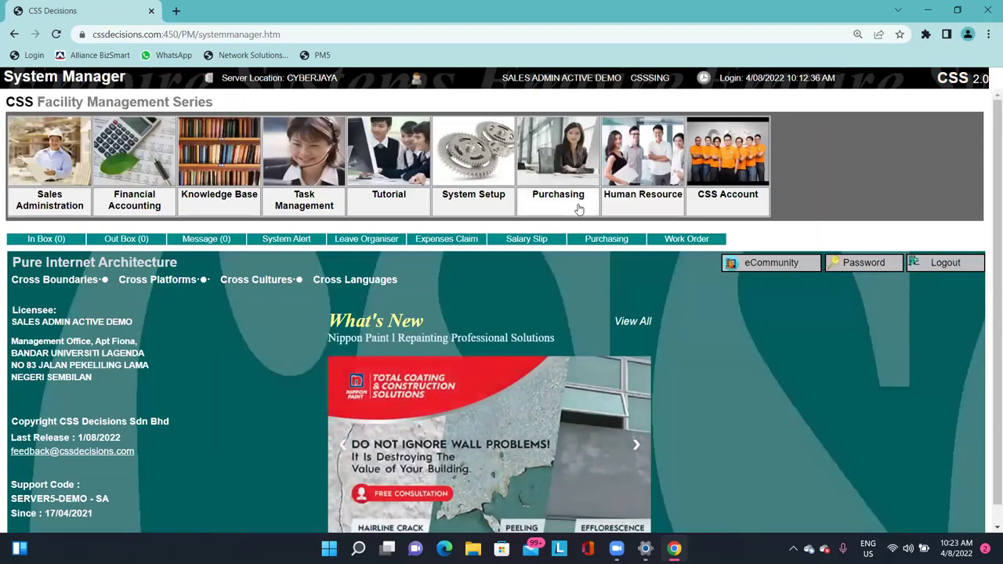
# In System Setup's User Setup, load the demo user's account from the Go To user list.
pyautogui.click(557, 196)
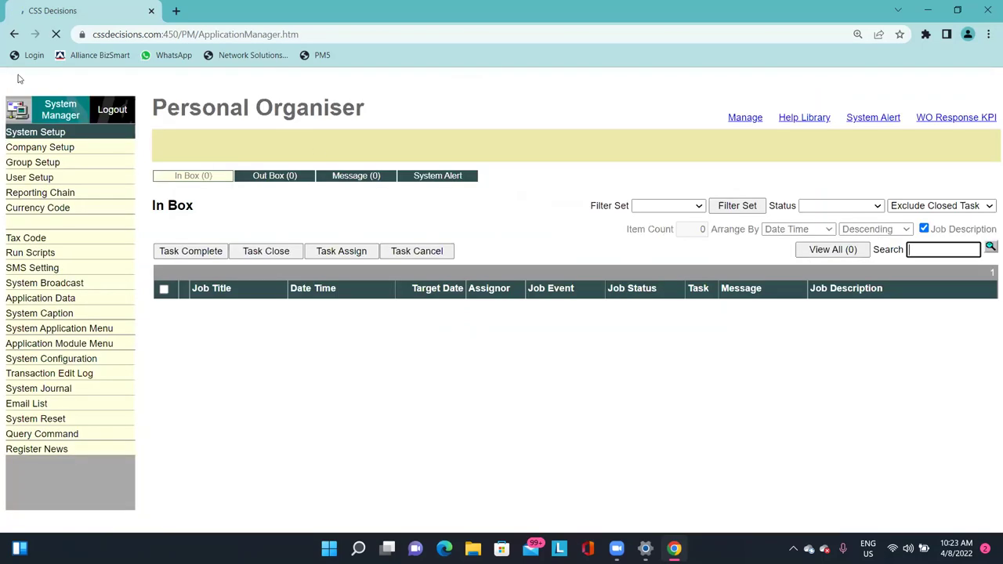
pyautogui.click(31, 177)
pyautogui.click(235, 171)
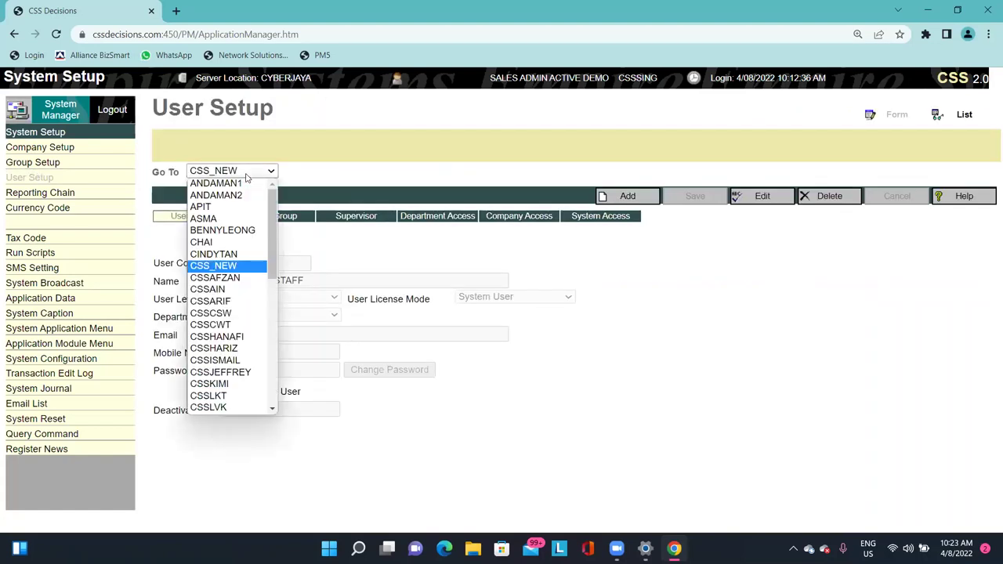
pyautogui.click(283, 149)
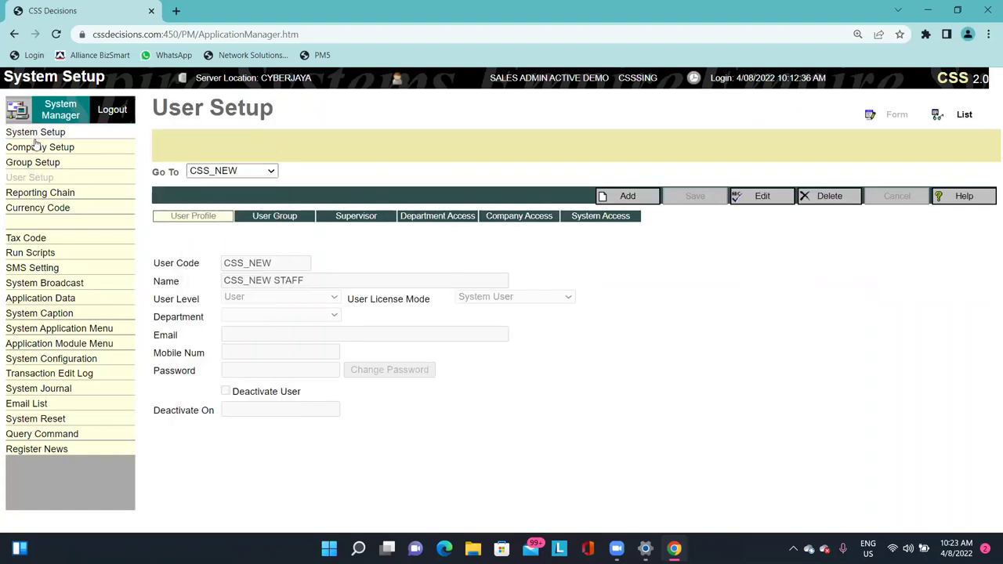
pyautogui.click(271, 172)
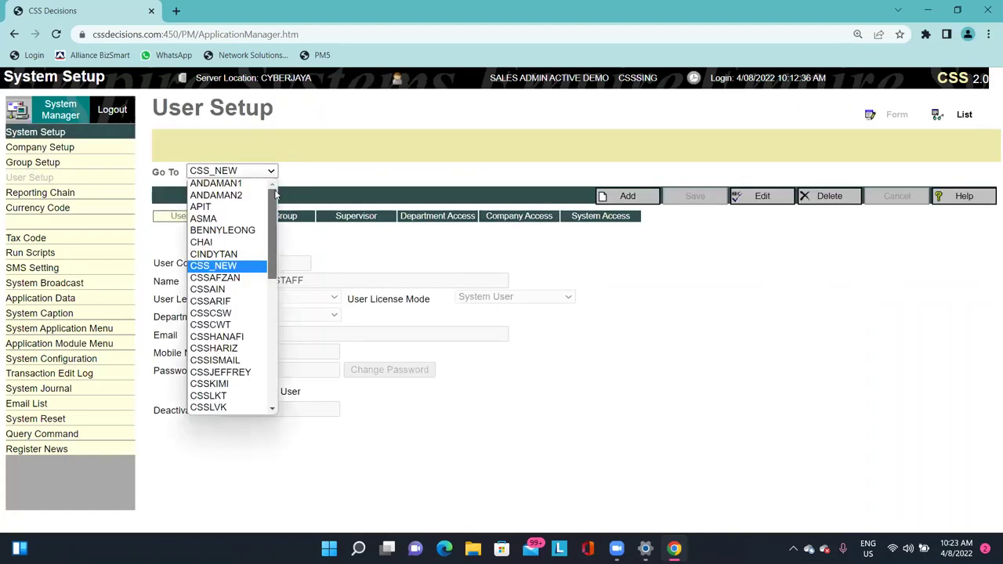
pyautogui.moveTo(275, 197); pyautogui.dragTo(276, 262)
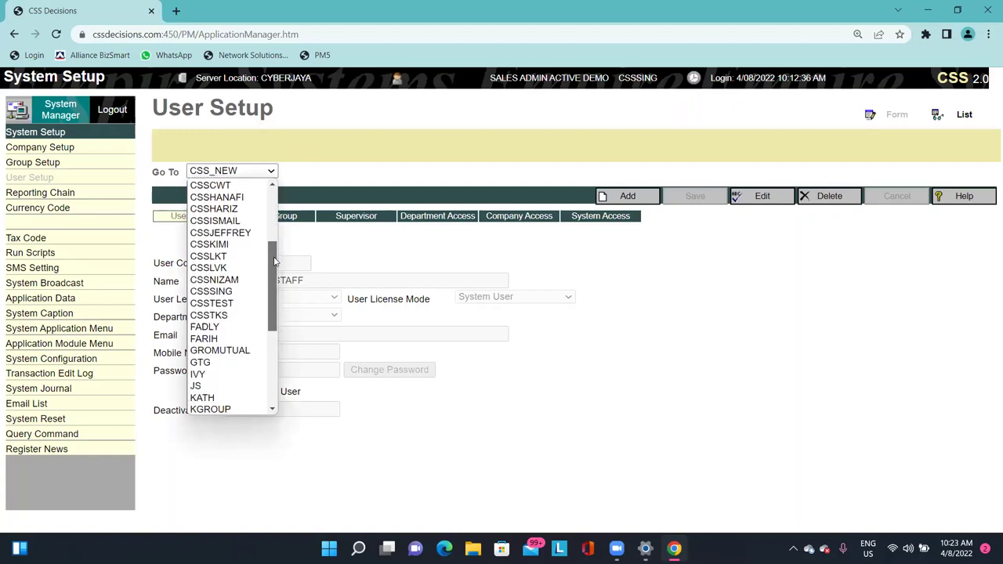
pyautogui.click(227, 286)
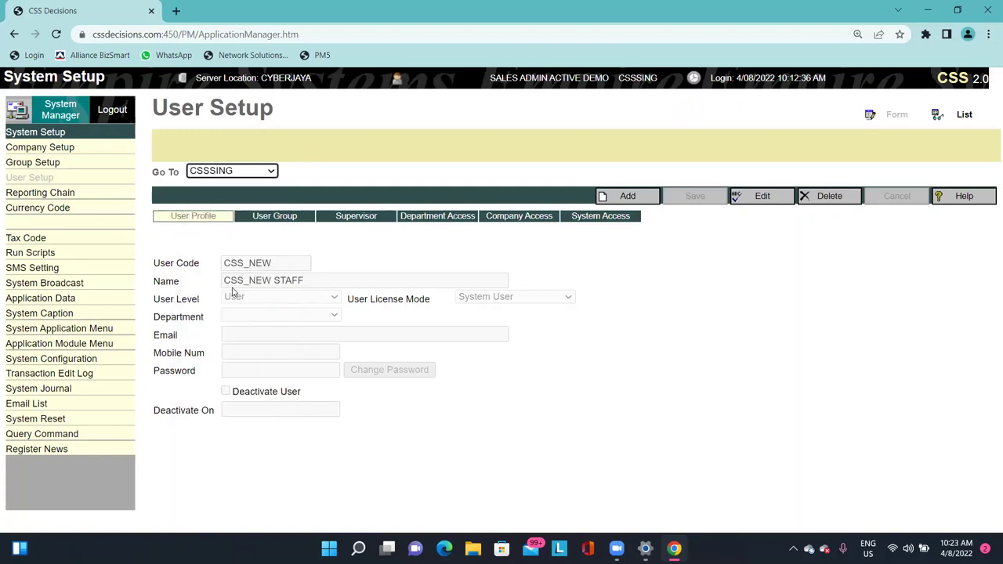
# Add CSS to the demo user's Company Access selected fields and save.
pyautogui.click(502, 220)
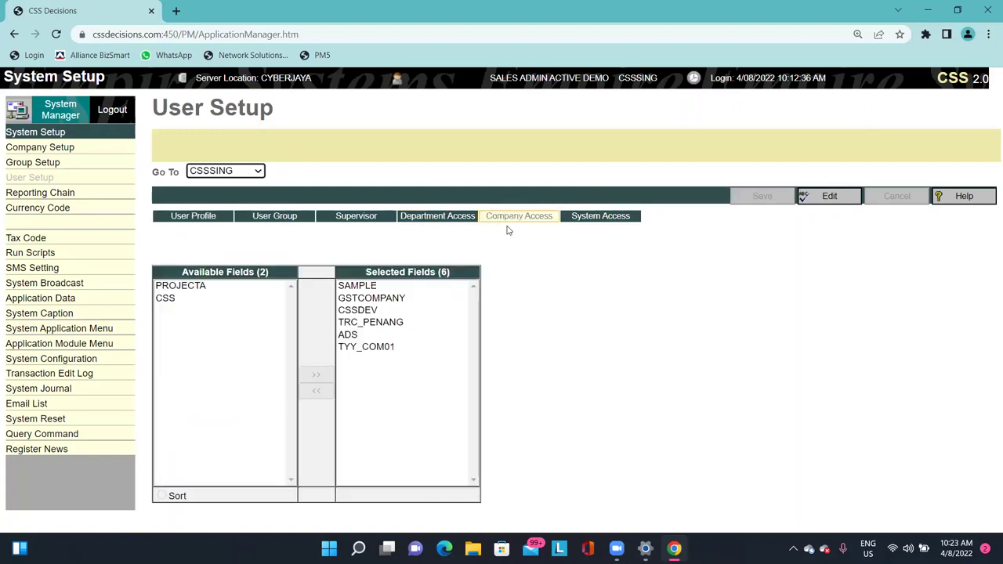
pyautogui.click(815, 198)
pyautogui.doubleClick(170, 301)
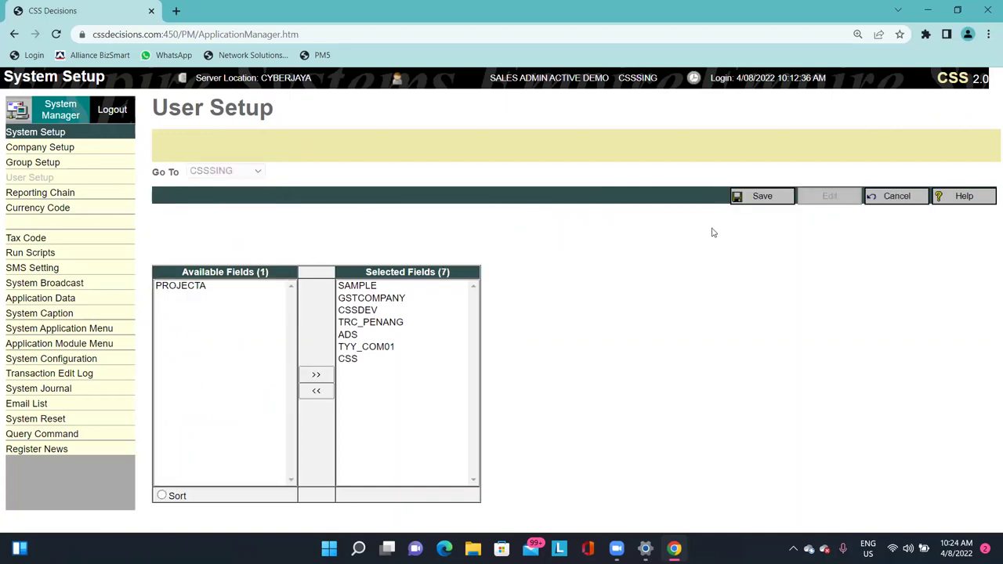
pyautogui.click(752, 196)
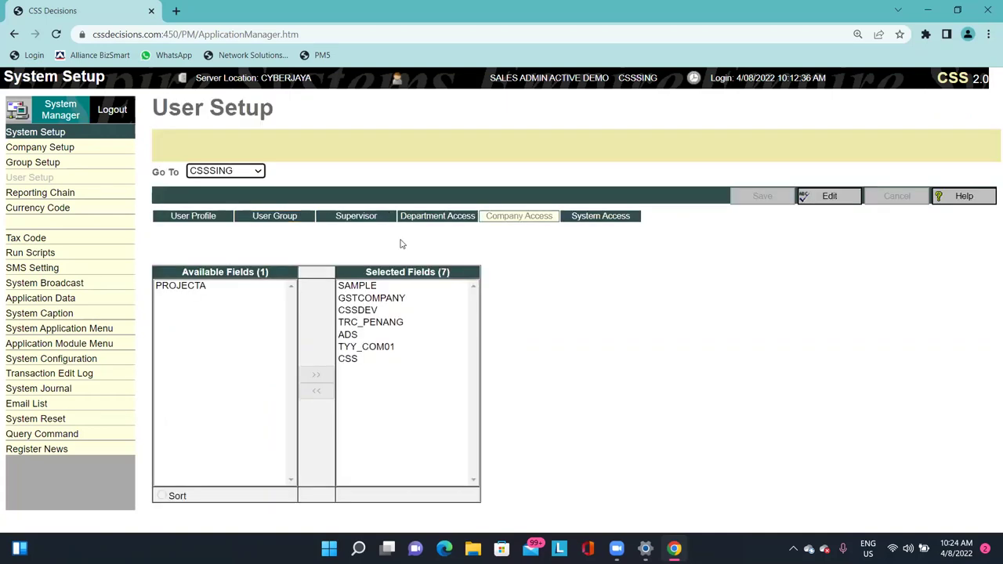
# Check another user's company access, discard adding CSS, and return to System Manager home.
pyautogui.click(226, 171)
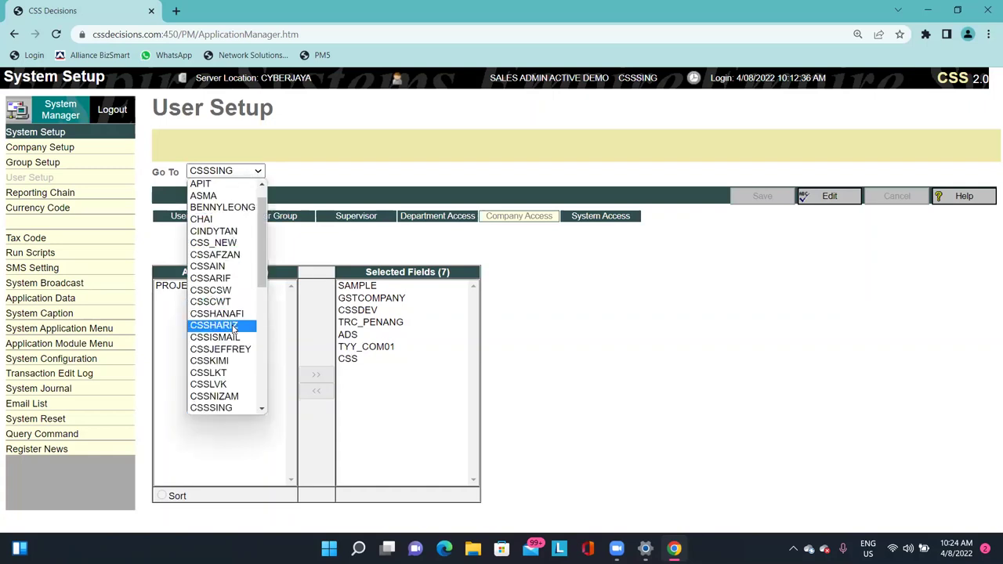
pyautogui.scroll(2, 235, 235)
pyautogui.click(237, 229)
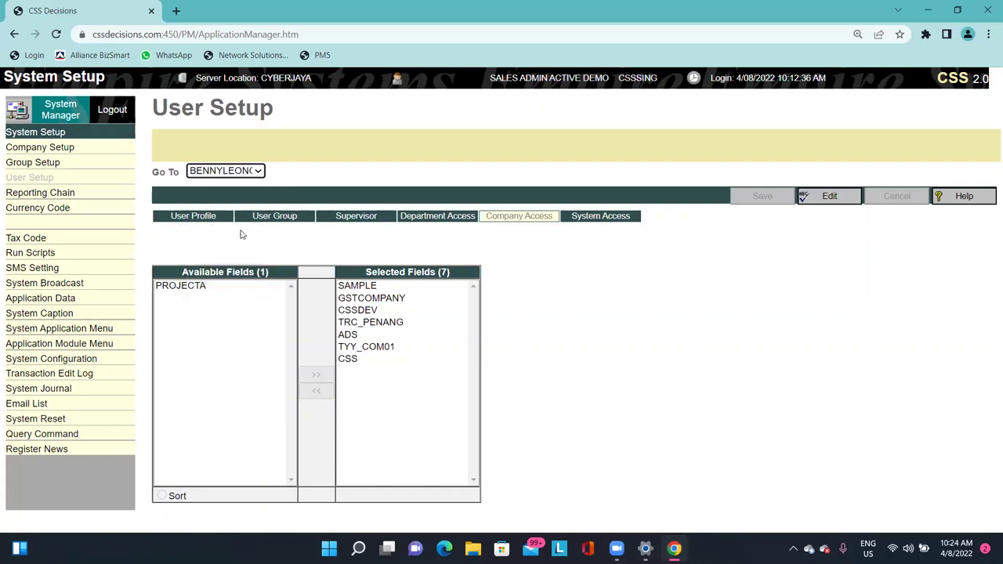
pyautogui.click(822, 197)
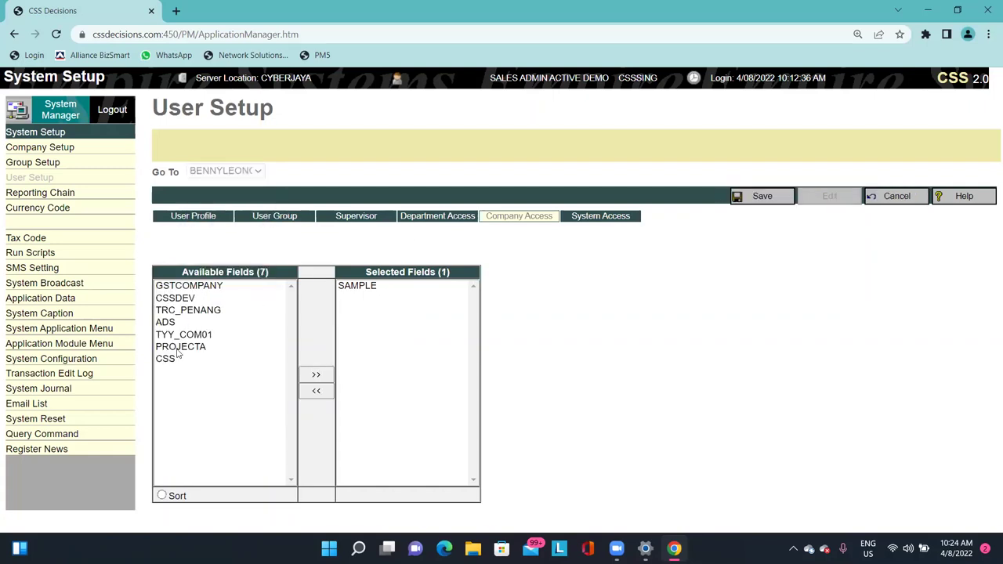
pyautogui.moveTo(177, 358); pyautogui.dragTo(367, 337)
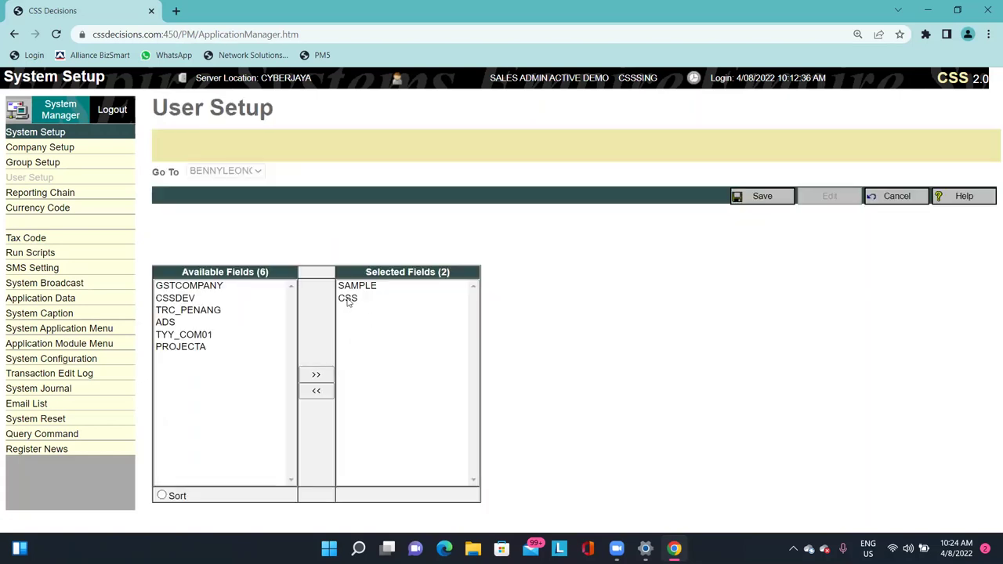
pyautogui.click(893, 197)
pyautogui.click(250, 166)
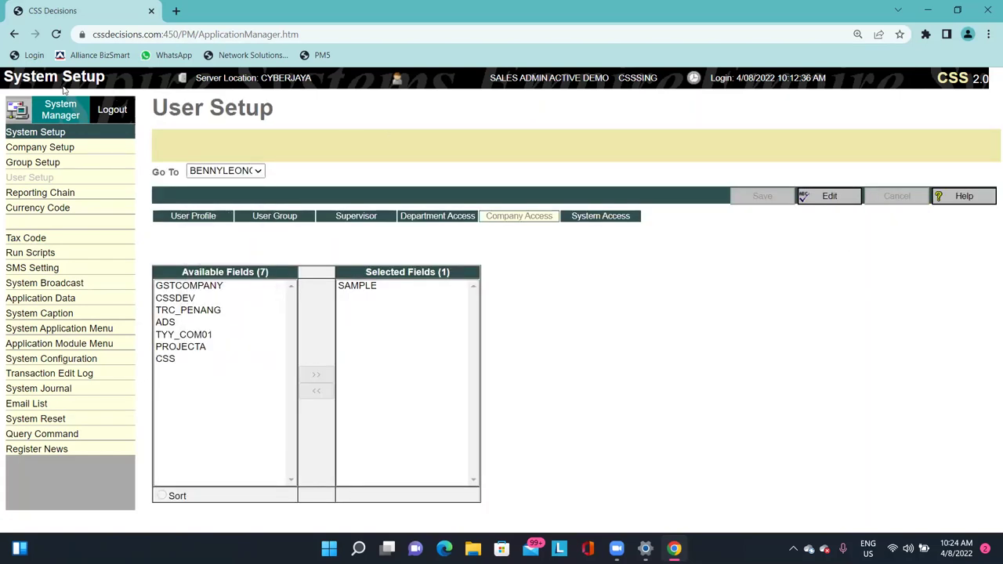
pyautogui.click(51, 109)
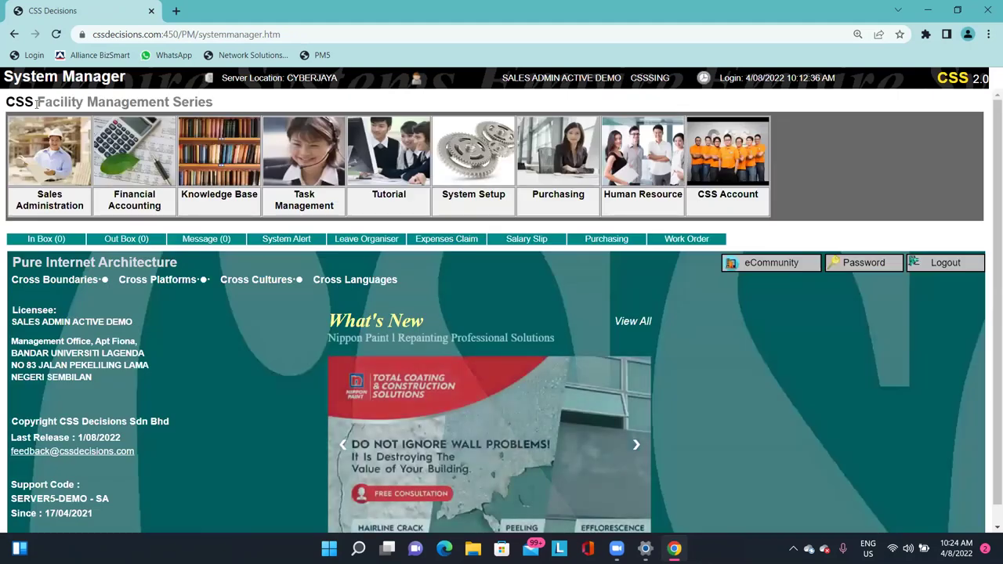
# Open Sales Administration's Project Code page filtered to company code CSS.
pyautogui.click(53, 161)
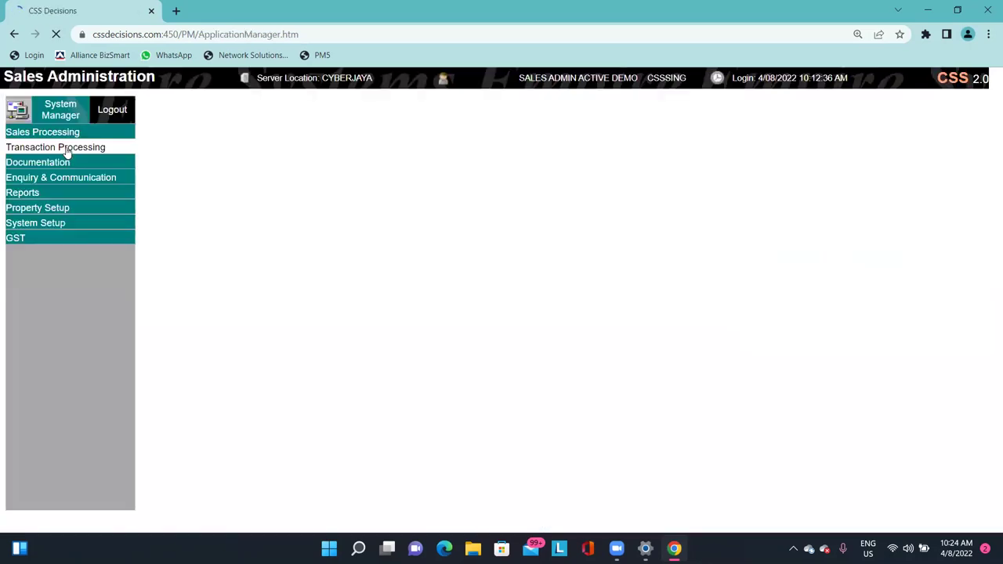
pyautogui.click(90, 209)
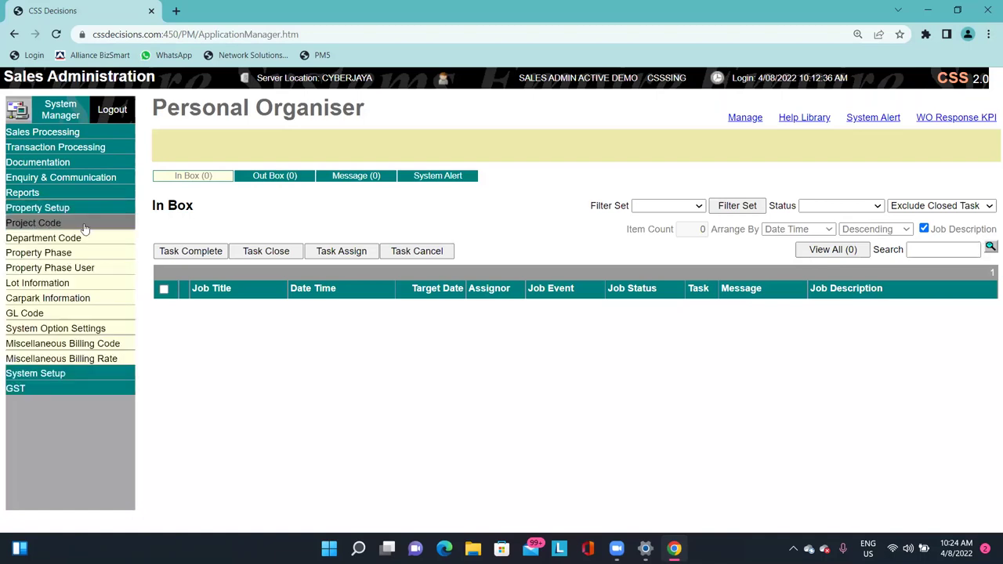
pyautogui.click(33, 223)
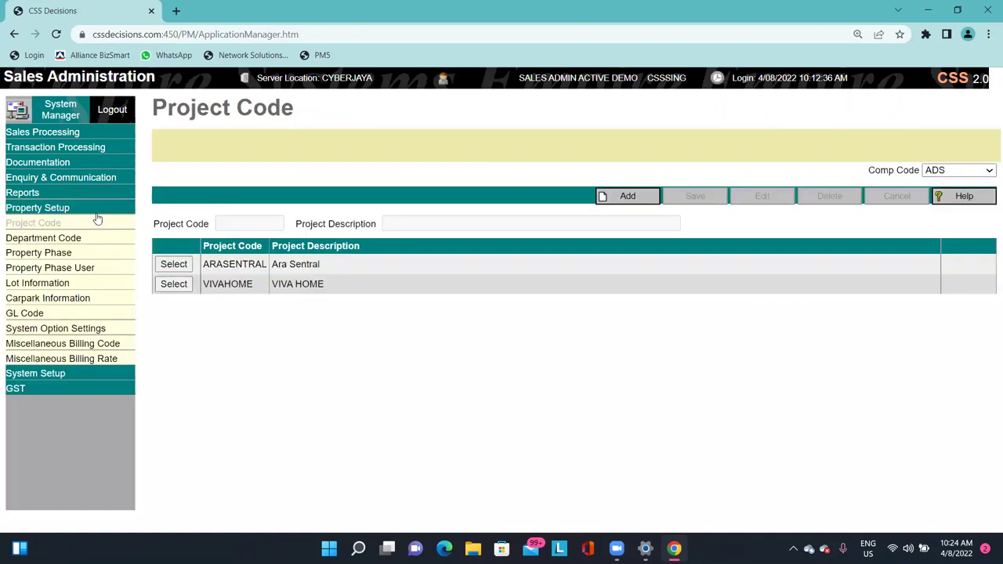
pyautogui.moveTo(865, 172); pyautogui.dragTo(907, 172)
pyautogui.click(954, 172)
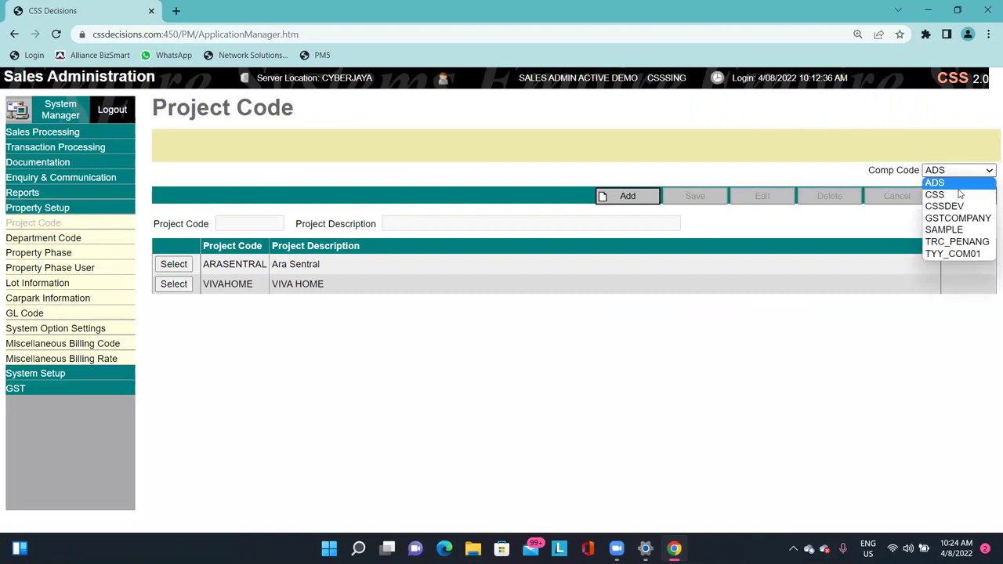
pyautogui.click(958, 194)
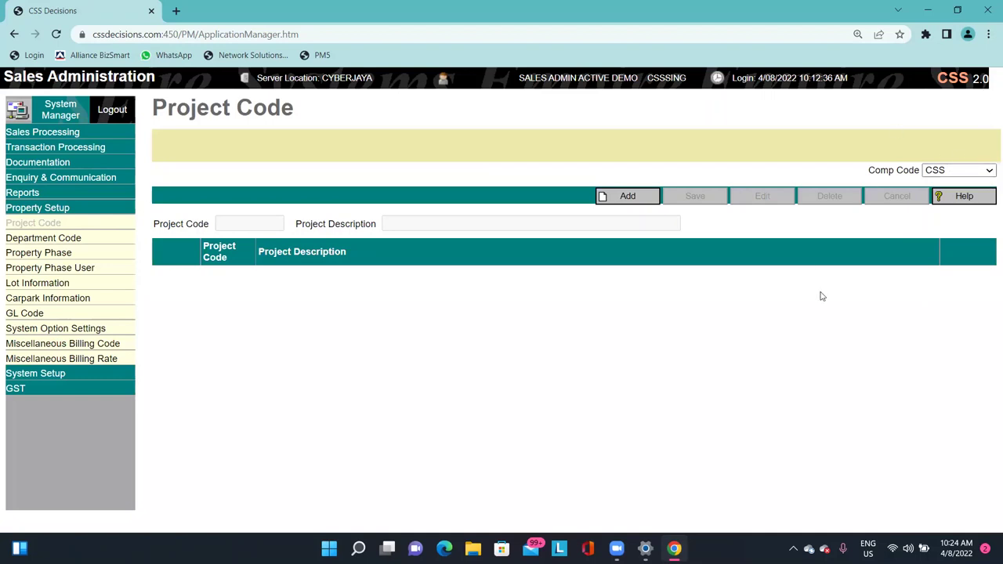
# Add project CSS_P1 described as 'CSS LAND_TAMAN SOMEWHERE_PHASE 1' and save it.
pyautogui.click(626, 196)
pyautogui.click(260, 221)
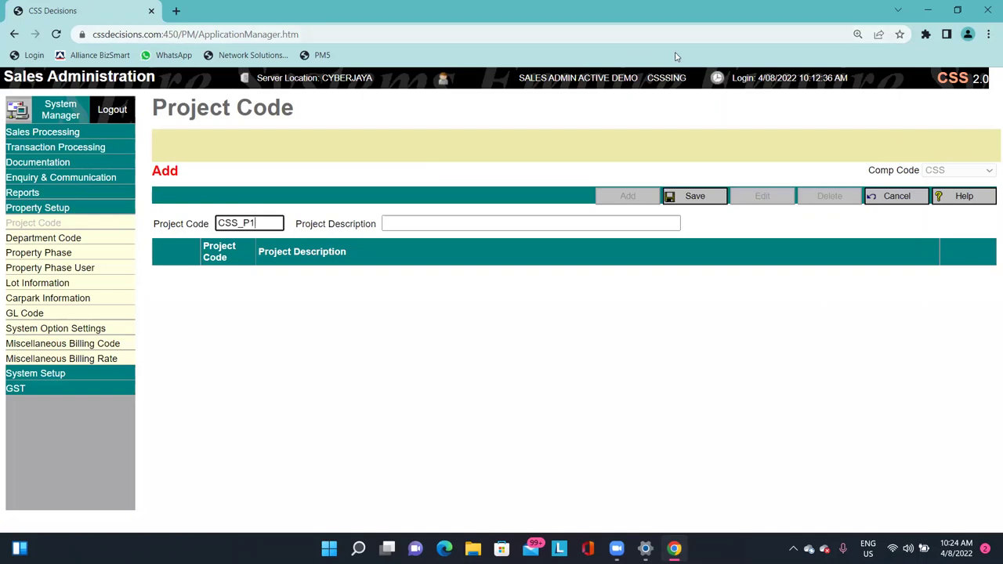
pyautogui.click(459, 223)
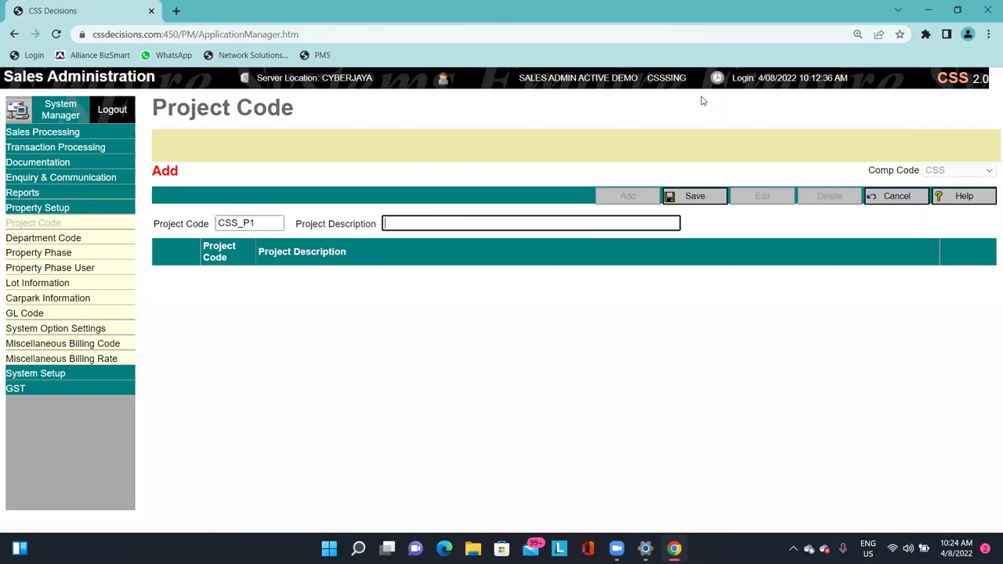
pyautogui.write('css')
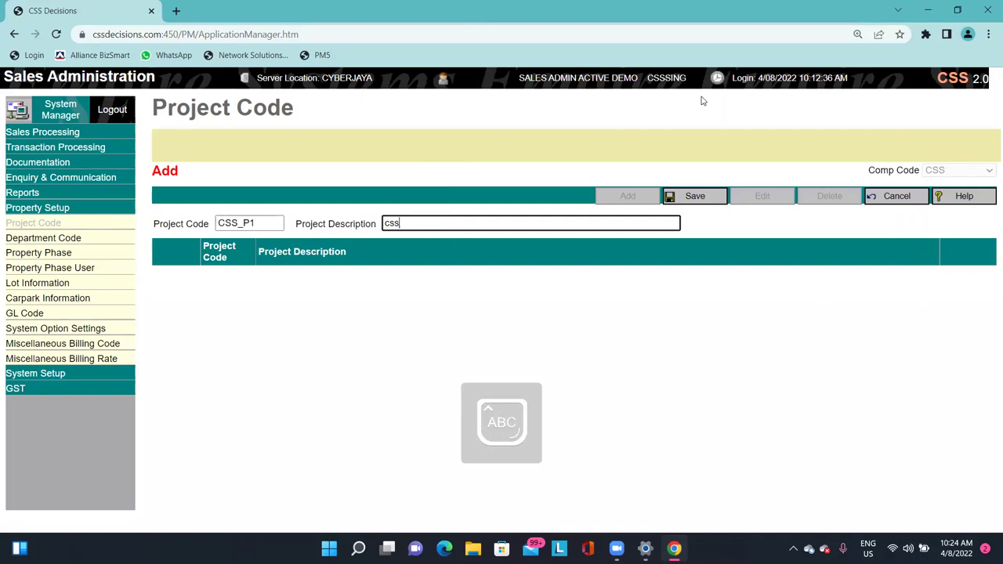
pyautogui.write(' laCSS LAND')
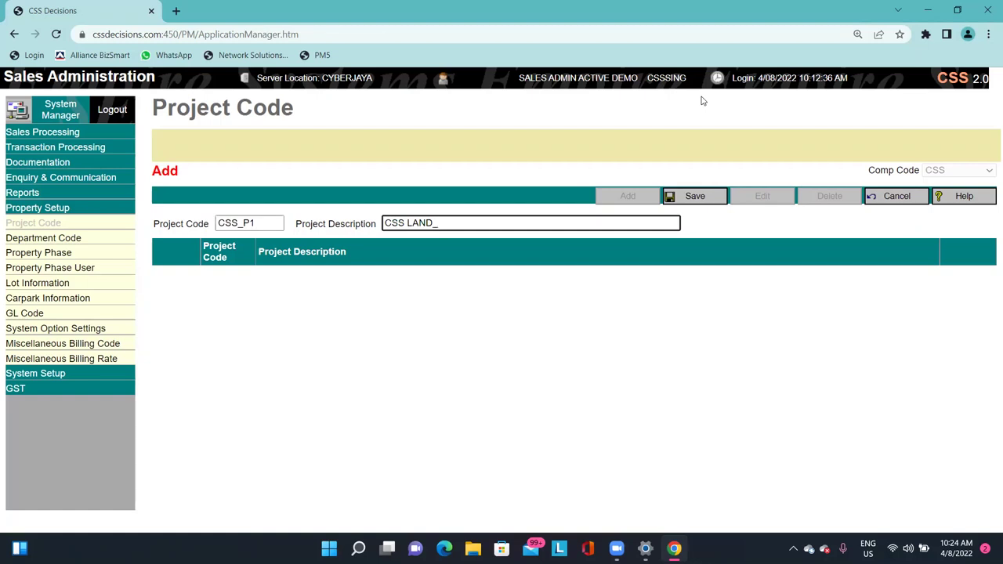
pyautogui.write('_taman')
pyautogui.press('BackSpace')
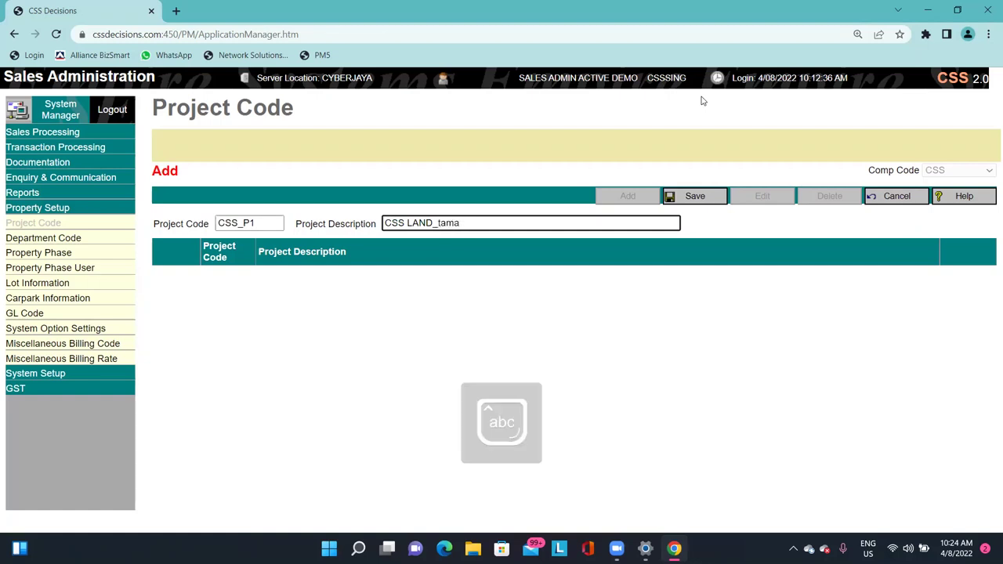
pyautogui.press('BackSpace')
pyautogui.write('TAMAN SOMEWHERE')
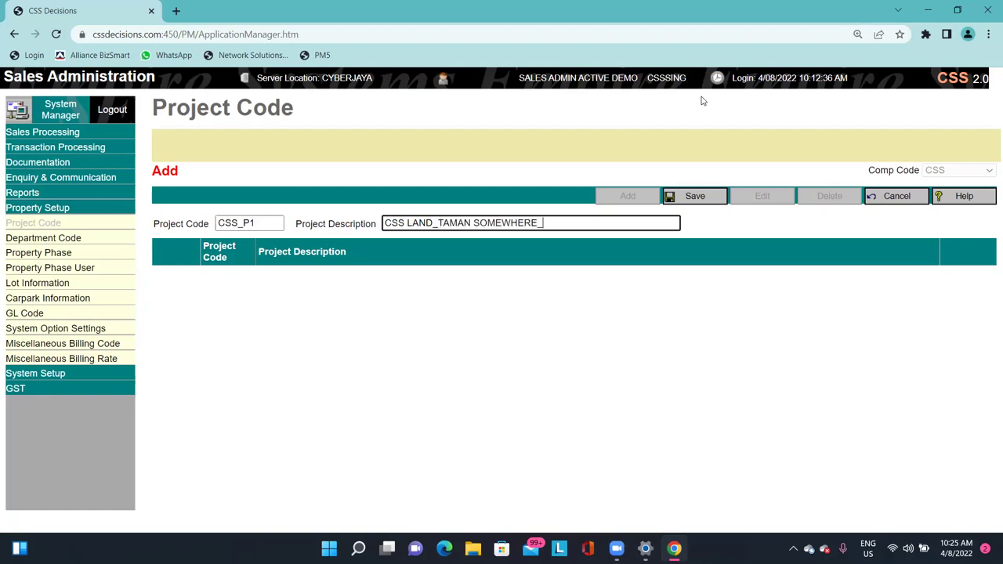
pyautogui.write('_phase')
pyautogui.press('BackSpace')
pyautogui.press('capslock')
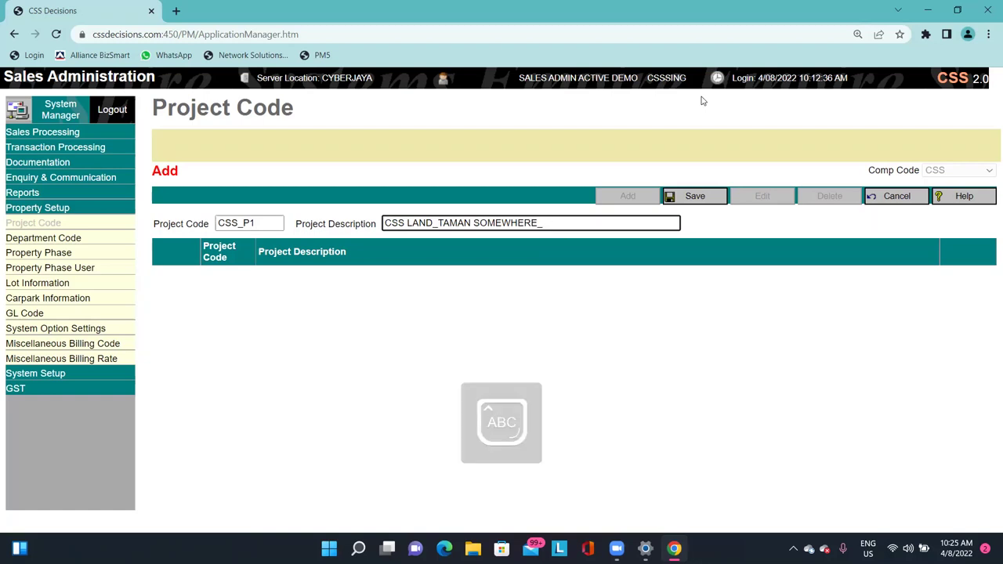
pyautogui.write('PHASE 1')
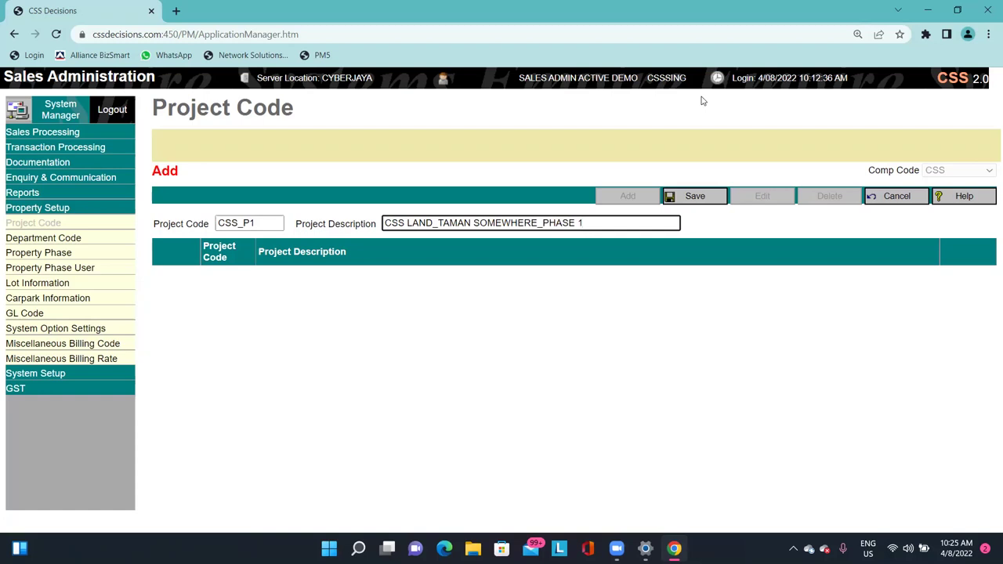
pyautogui.click(704, 201)
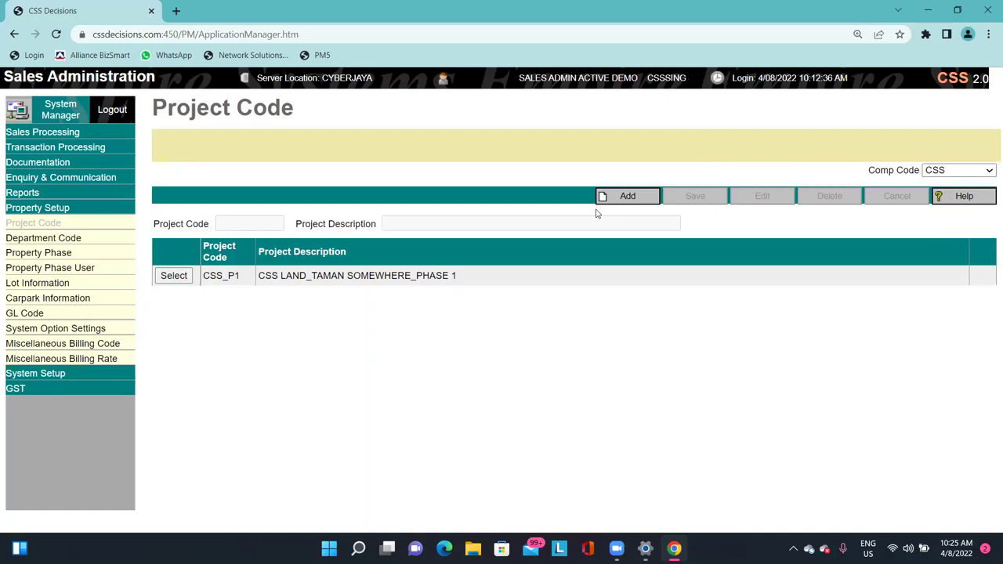
# Switch between the Department Code and Project Code pages, ending on Project Code.
pyautogui.click(100, 240)
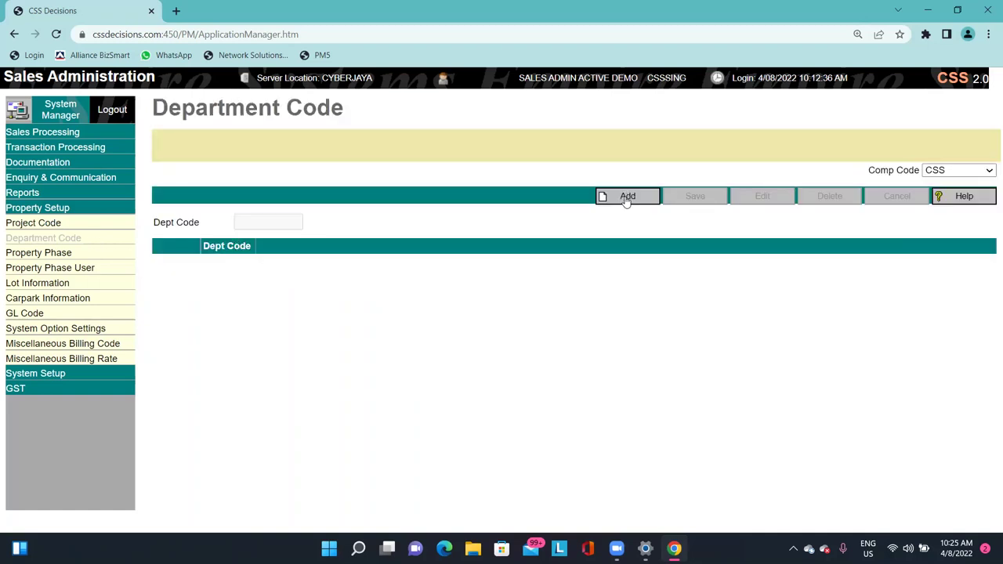
pyautogui.click(614, 197)
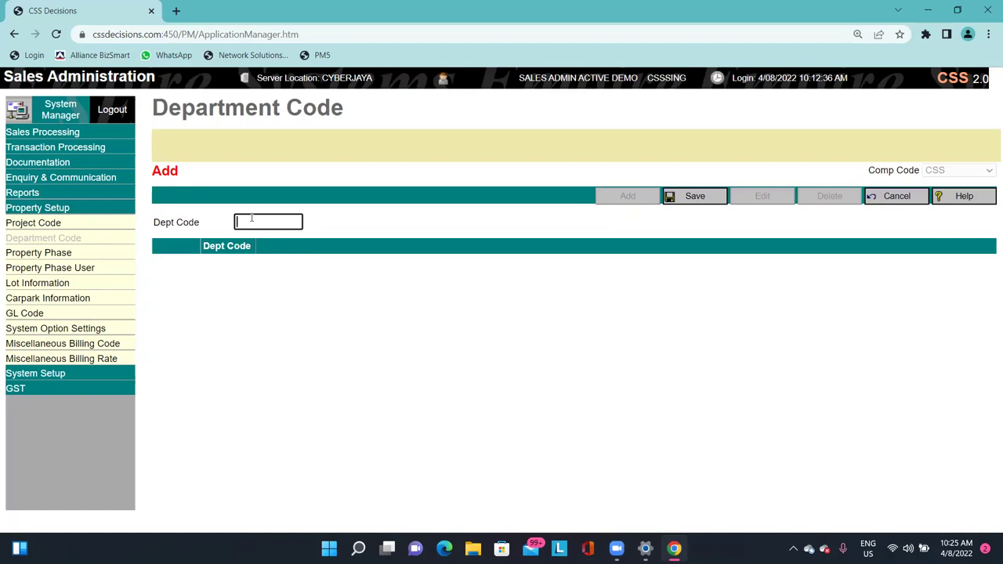
pyautogui.click(98, 226)
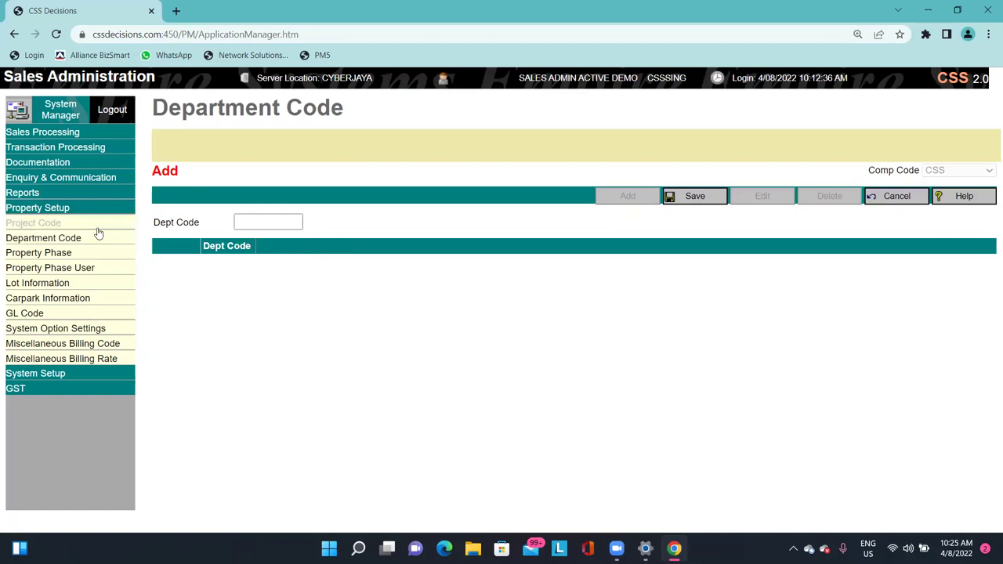
pyautogui.moveTo(204, 276); pyautogui.dragTo(246, 278)
pyautogui.click(247, 279)
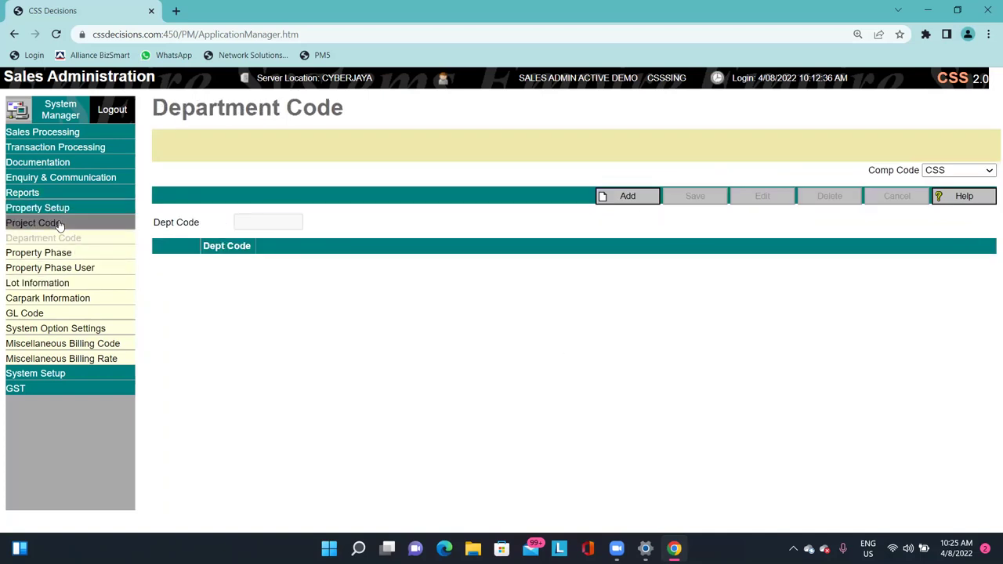
pyautogui.click(61, 224)
# Rename project code CSS_P1 to CSS_MAIN and save it.
pyautogui.click(176, 280)
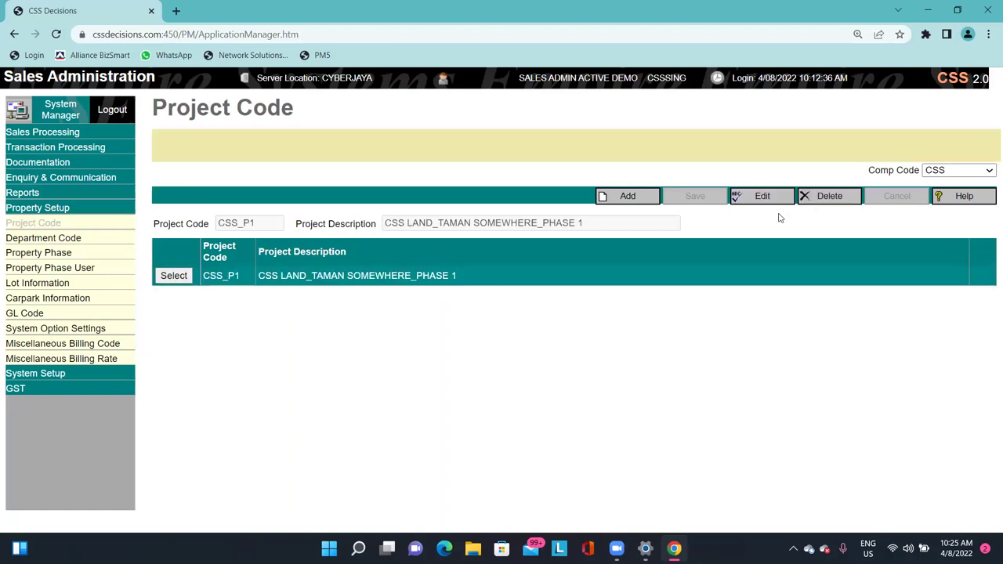
pyautogui.click(763, 196)
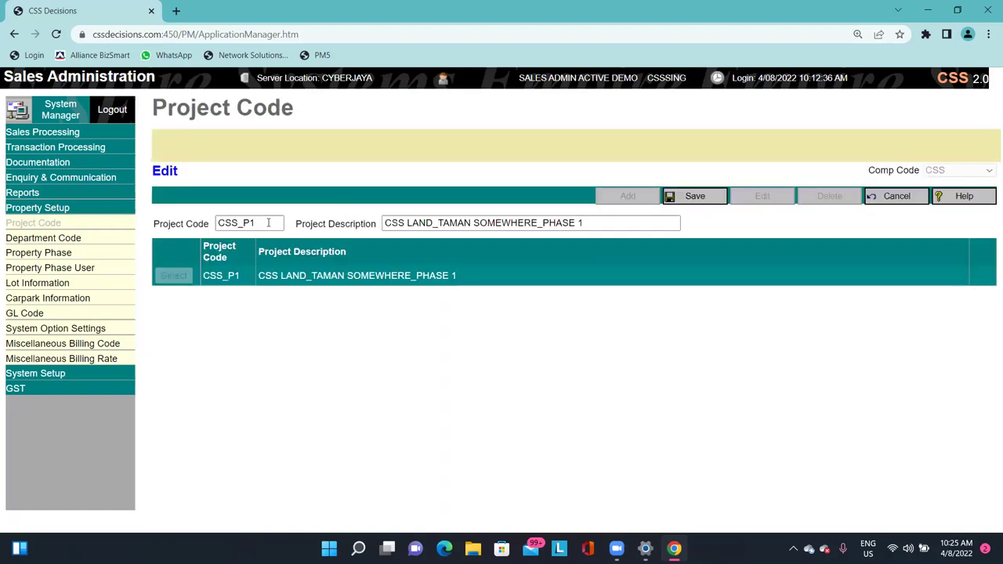
pyautogui.press('BackSpace')
pyautogui.press('BackSpace')
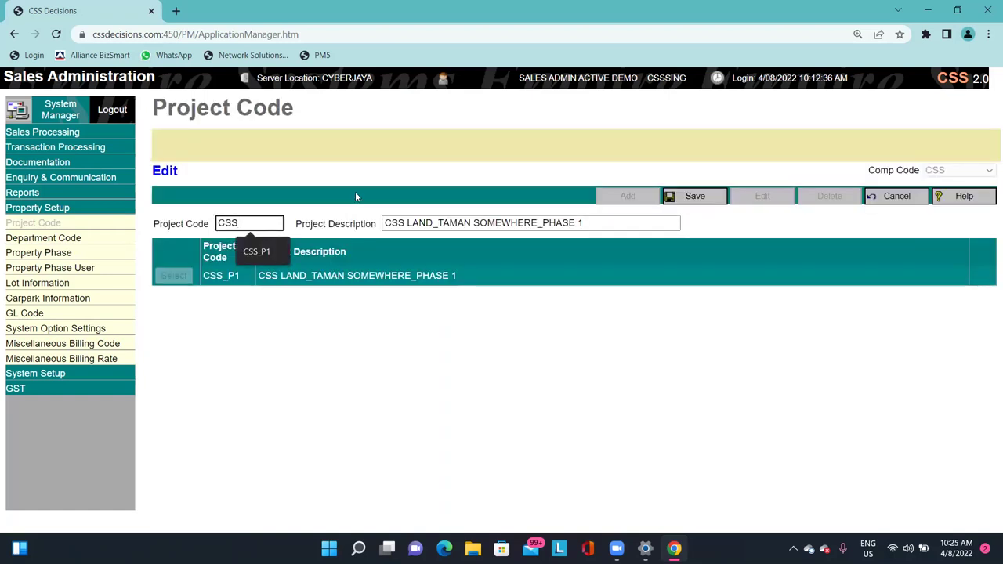
pyautogui.write('mai')
pyautogui.press('BackSpace')
pyautogui.press('BackSpace')
pyautogui.press('BackSpace')
pyautogui.press('capslock')
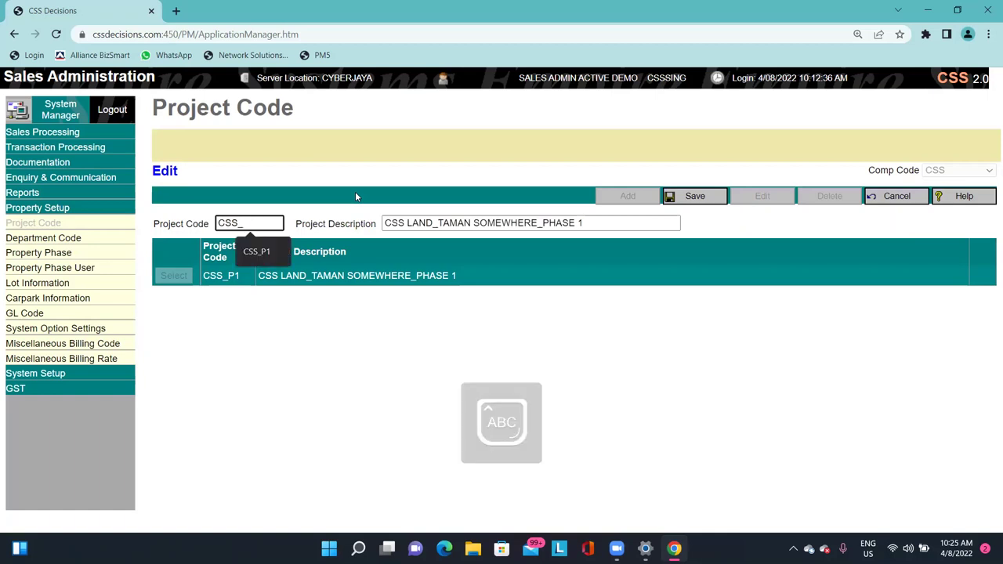
pyautogui.write('MAIN')
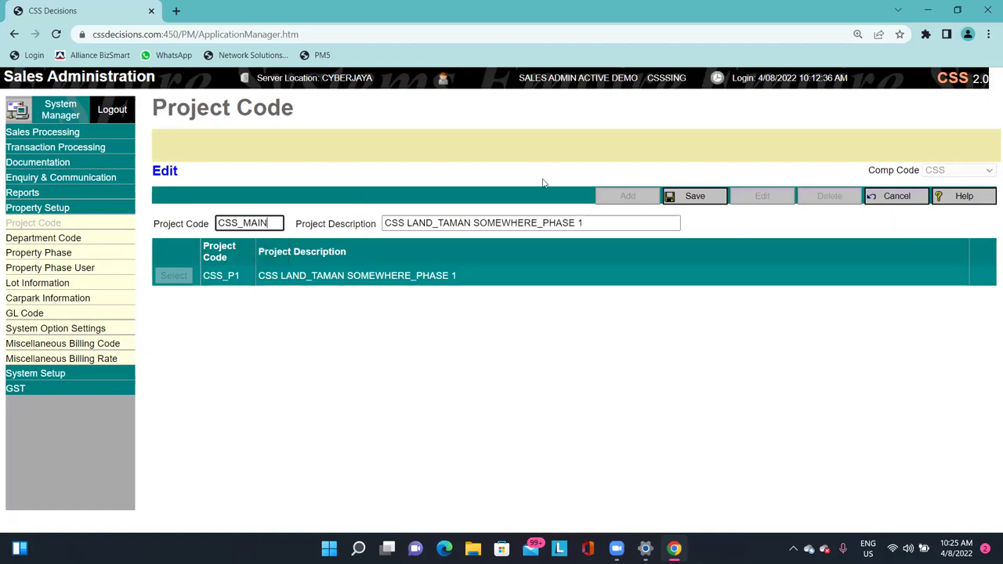
pyautogui.click(686, 196)
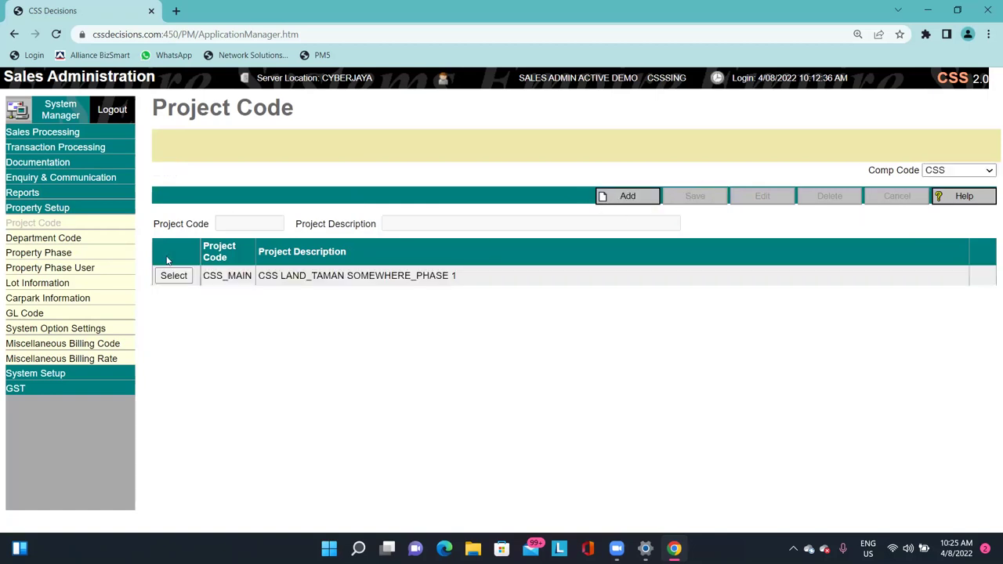
pyautogui.click(78, 239)
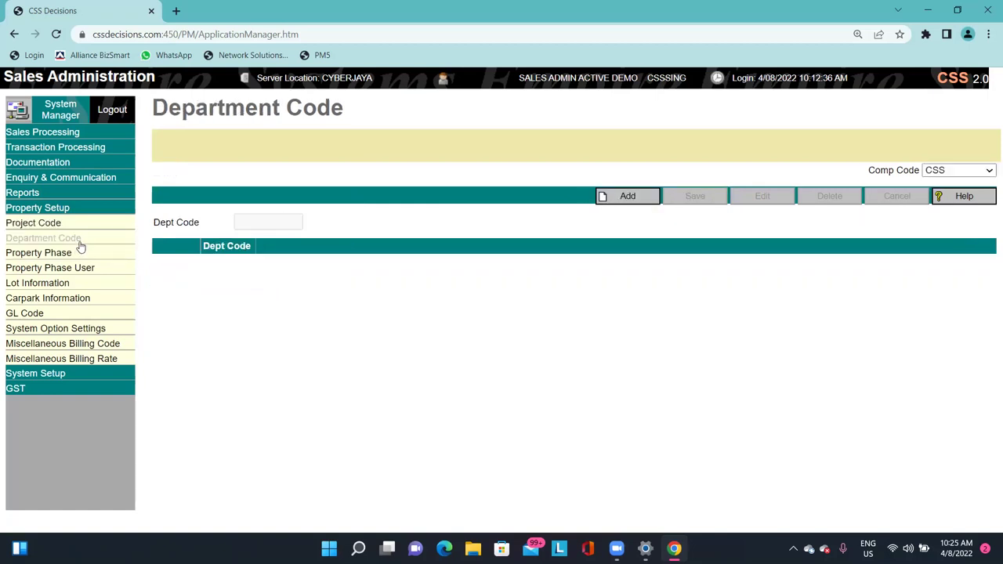
# Add department code CSS_P1 for company CSS and save it.
pyautogui.moveTo(157, 108); pyautogui.dragTo(307, 109)
pyautogui.click(619, 196)
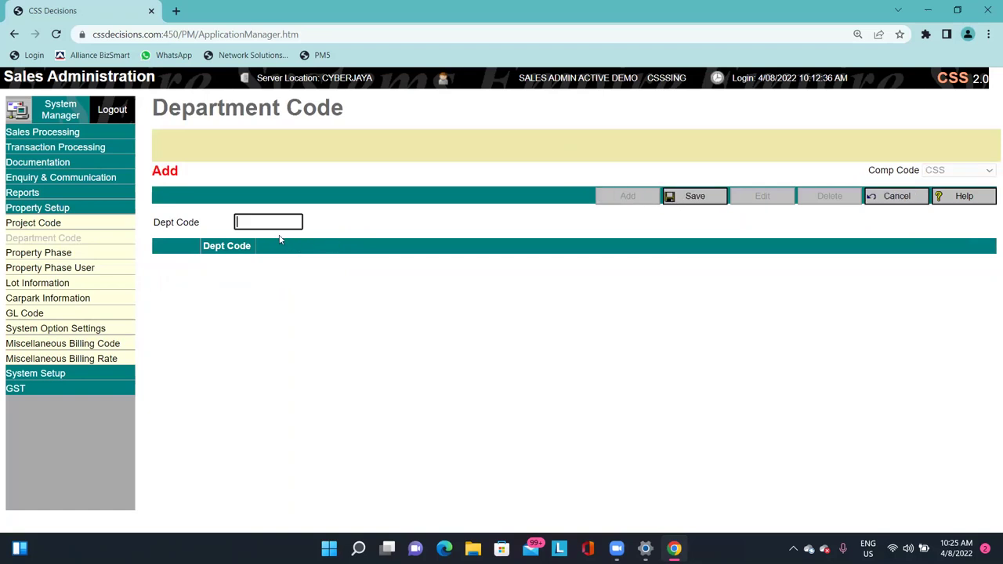
pyautogui.write('CSS_p1')
pyautogui.press('capslock')
pyautogui.write('P1')
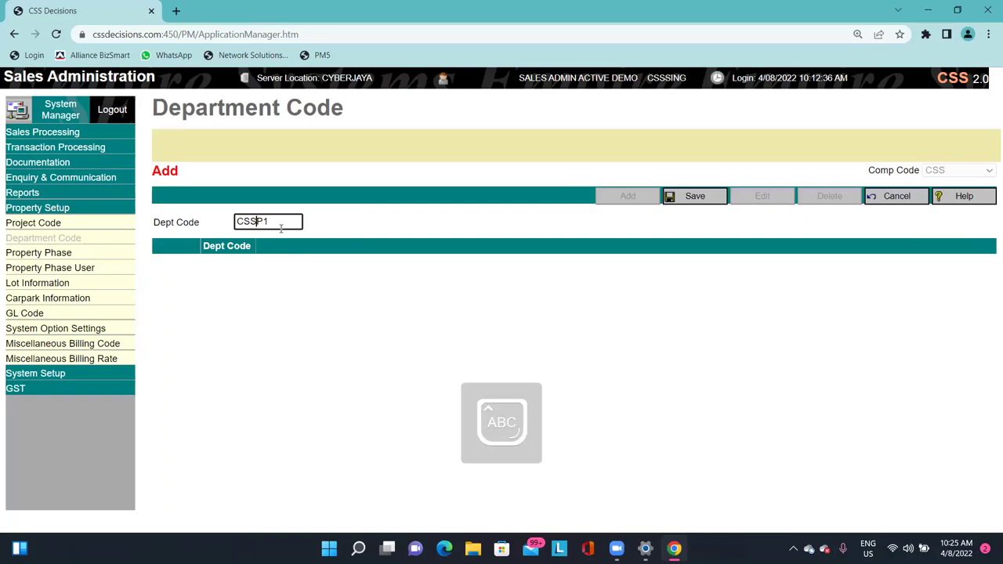
pyautogui.write('_')
pyautogui.click(432, 239)
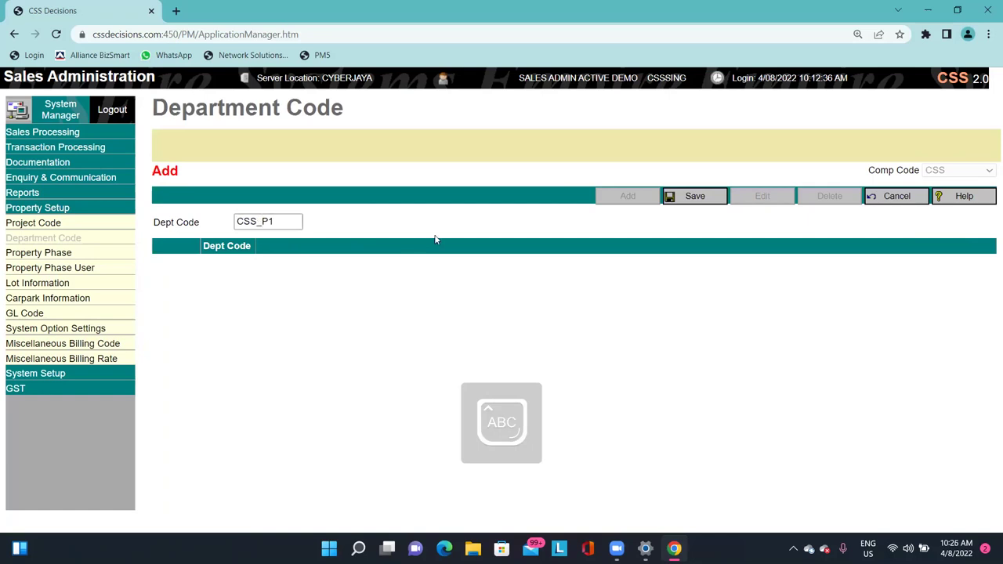
pyautogui.click(672, 196)
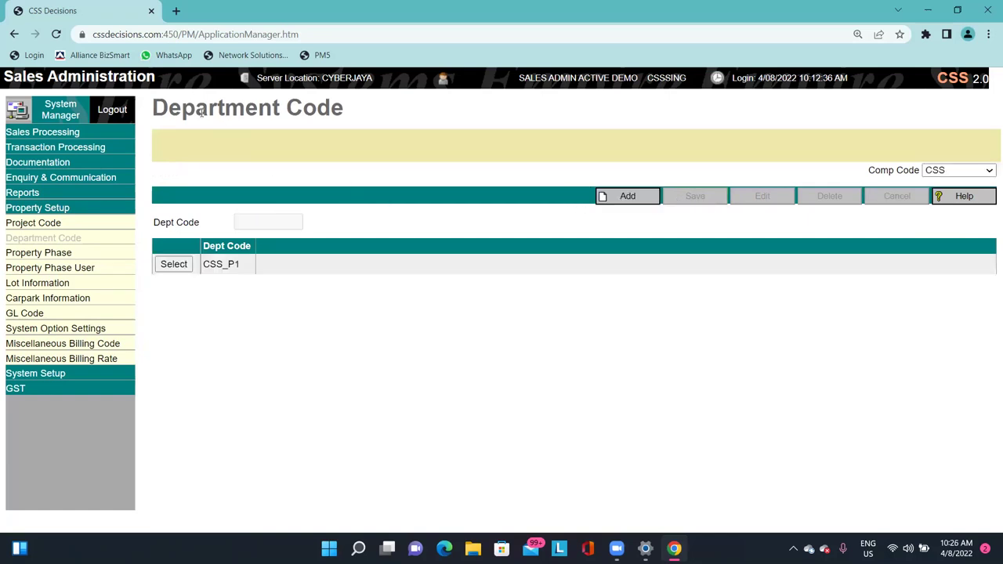
# Go to the Property Phase setup page.
pyautogui.moveTo(201, 112); pyautogui.dragTo(369, 97)
pyautogui.click(369, 96)
pyautogui.doubleClick(52, 253)
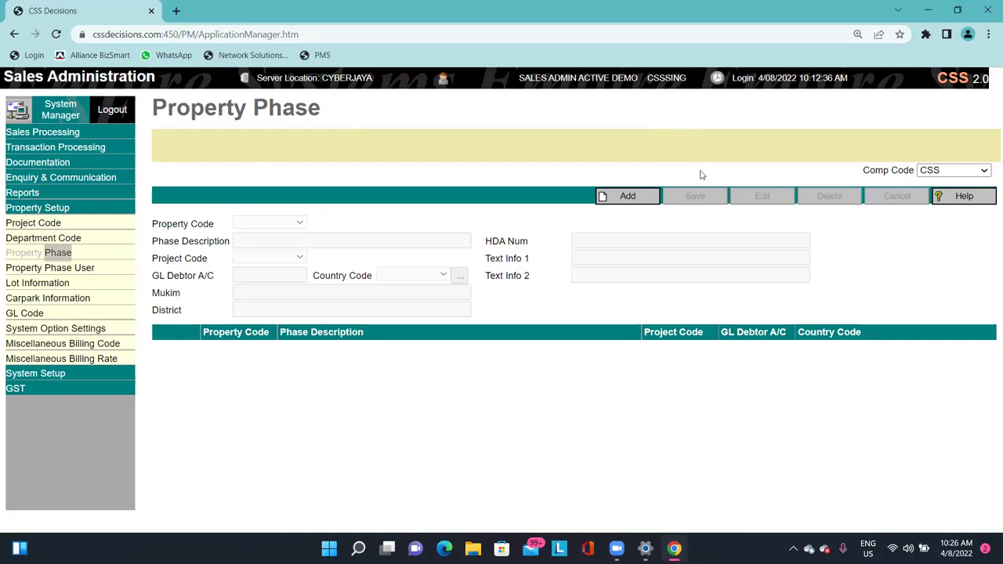
# Start a new property phase with property code CSS_P1.
pyautogui.click(628, 198)
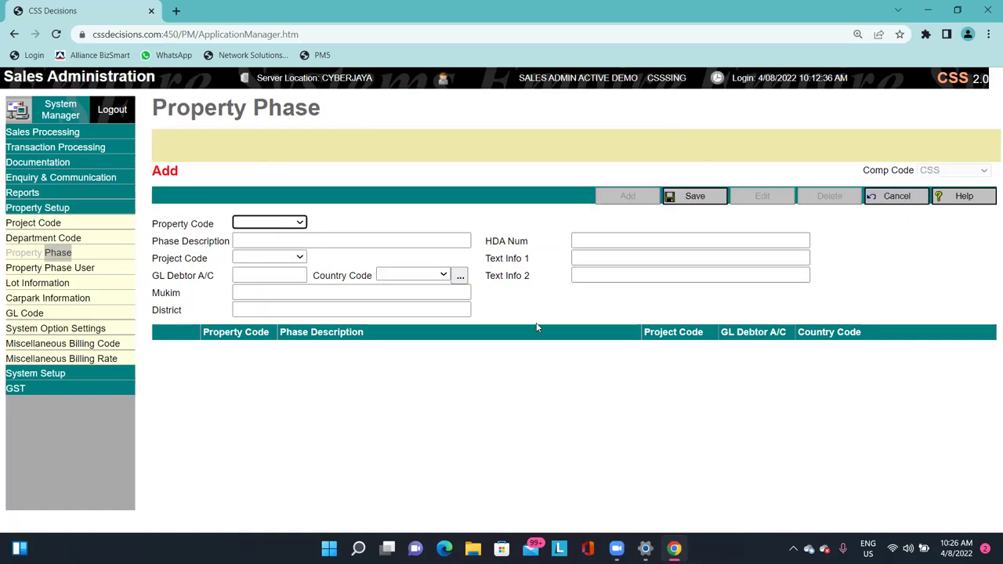
pyautogui.click(269, 223)
pyautogui.click(267, 238)
pyautogui.click(192, 224)
pyautogui.moveTo(192, 224); pyautogui.dragTo(188, 235)
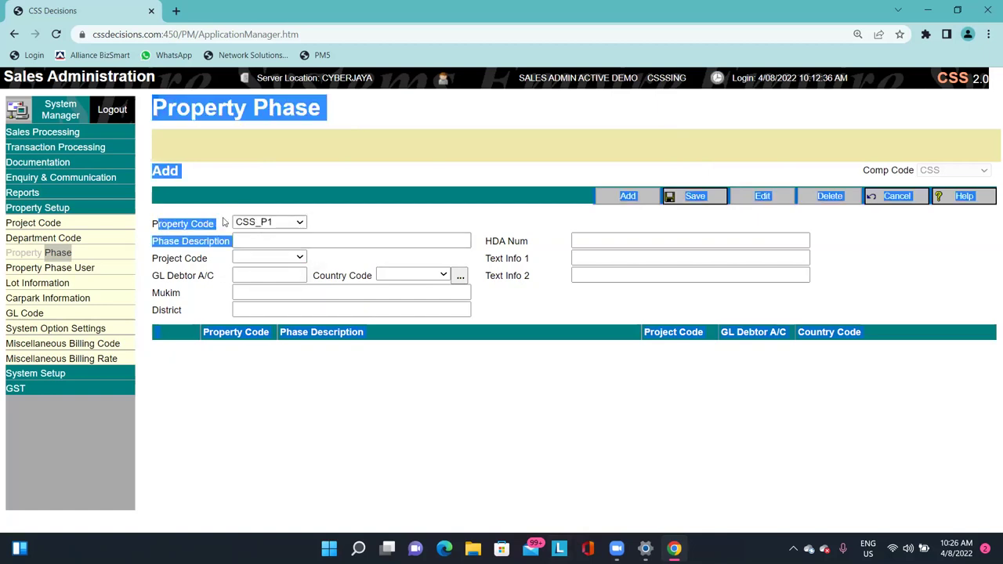
pyautogui.click(188, 225)
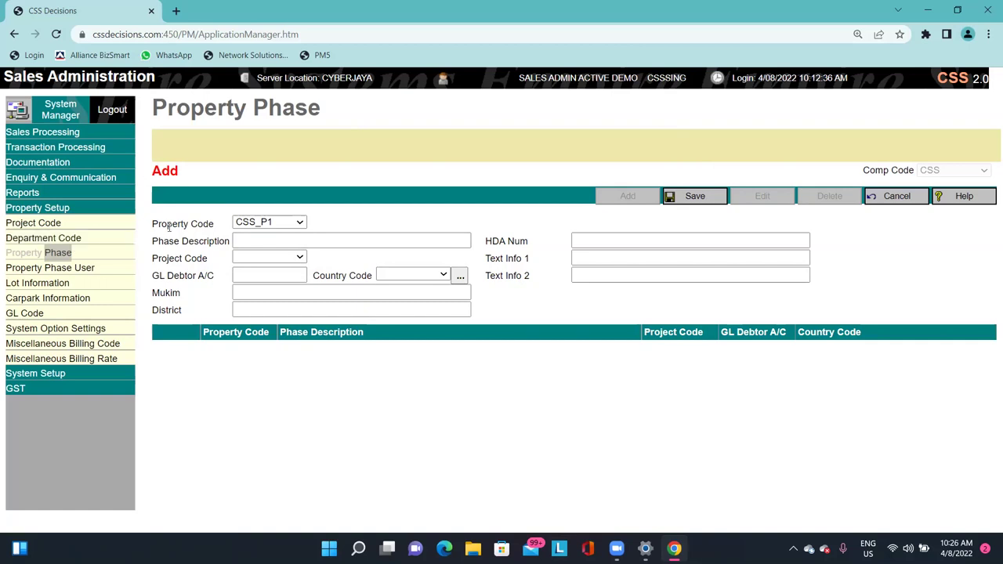
# Enter the phase description 'CSS LAND_MAIN_PHASE 1'.
pyautogui.click(291, 241)
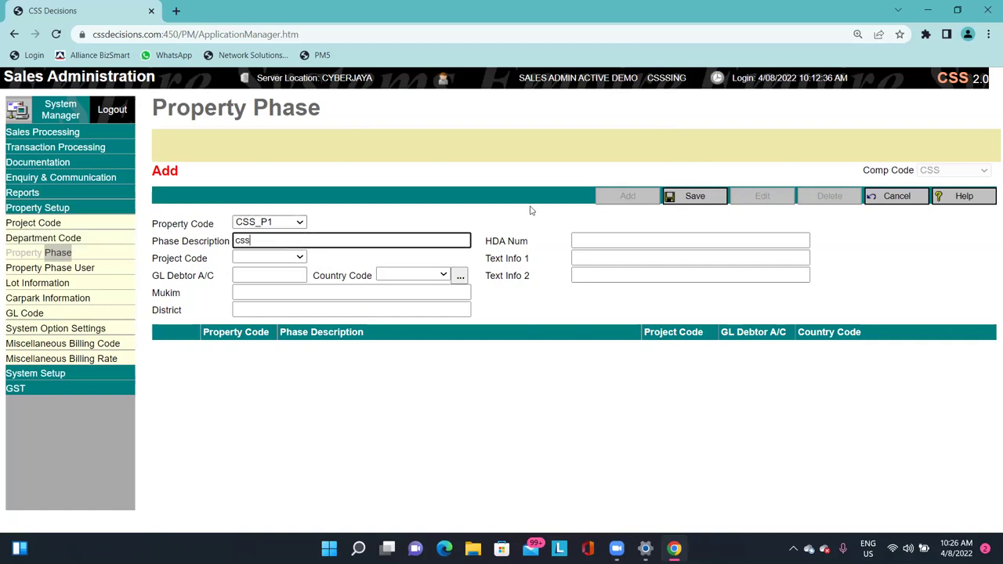
pyautogui.write('css')
pyautogui.press('BackSpace')
pyautogui.press('capslock')
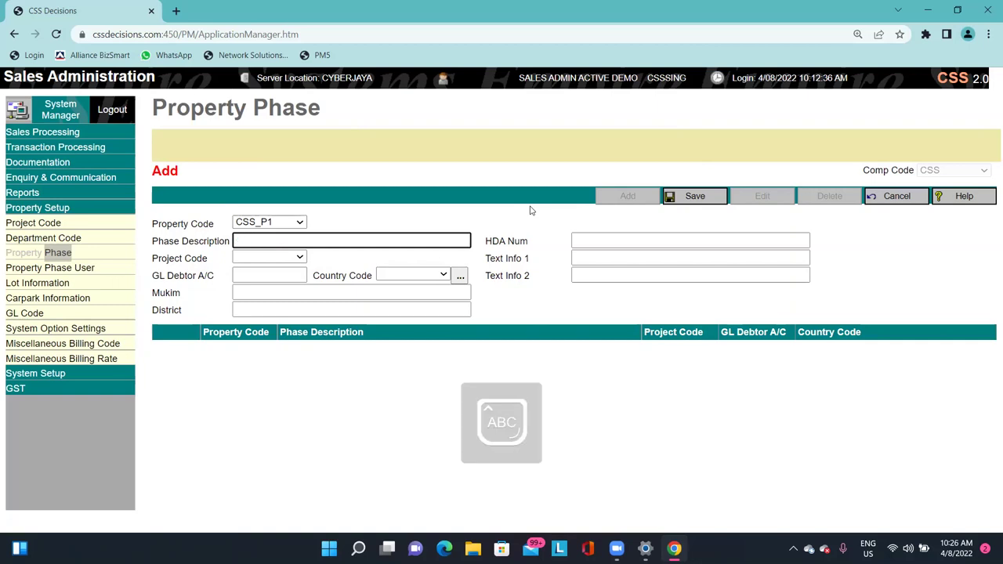
pyautogui.write('CSS LAN D')
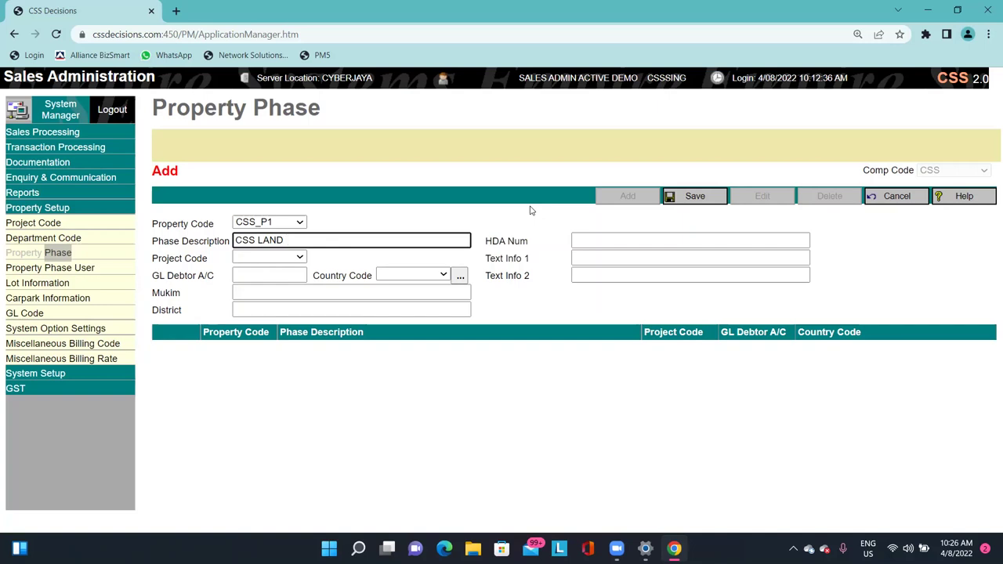
pyautogui.write('mokel')
pyautogui.press('BackSpace')
pyautogui.press('BackSpace')
pyautogui.press('BackSpace')
pyautogui.press('BackSpace')
pyautogui.press('capslock')
pyautogui.press('BackSpace')
pyautogui.write('MAIN ')
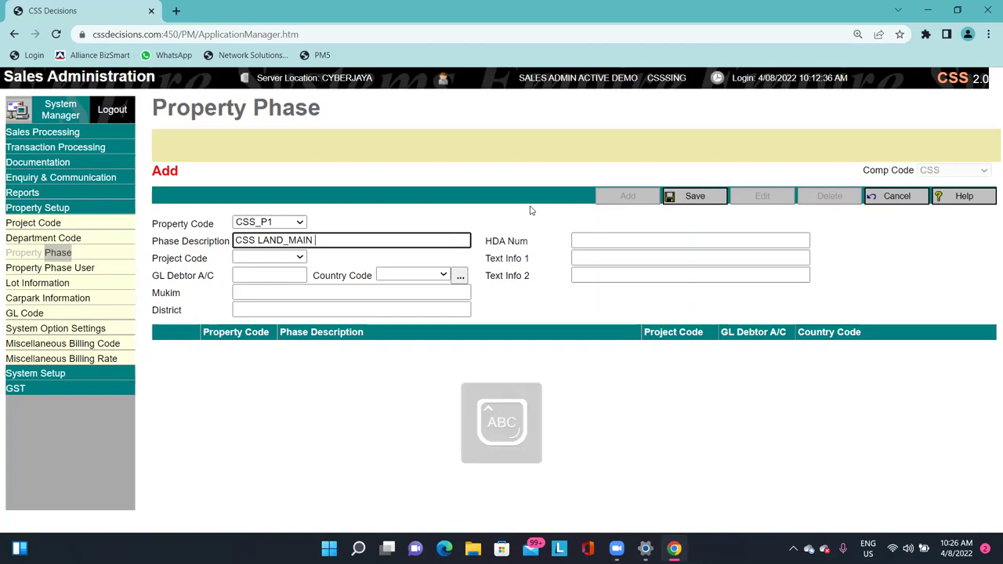
pyautogui.write('_')
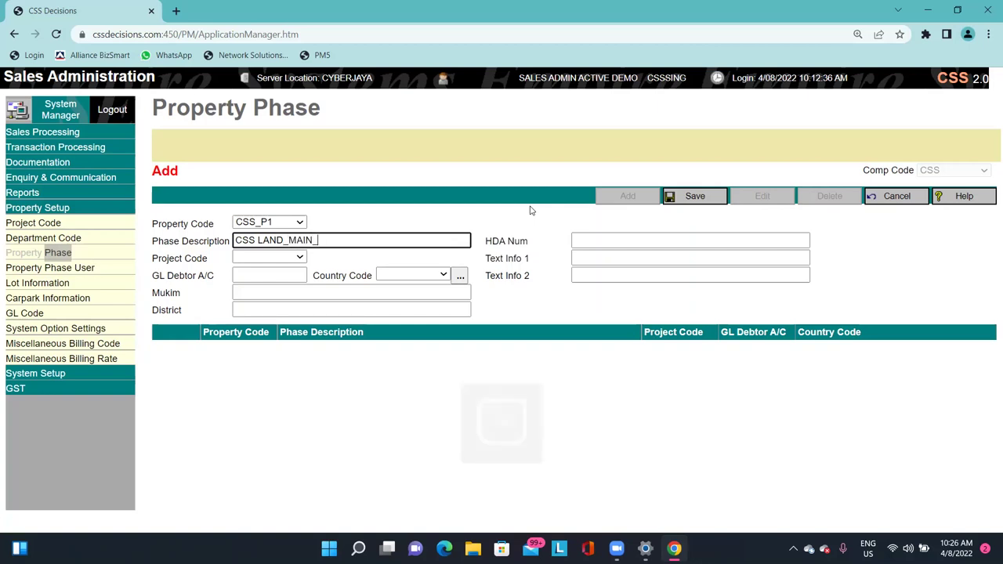
pyautogui.click(530, 210)
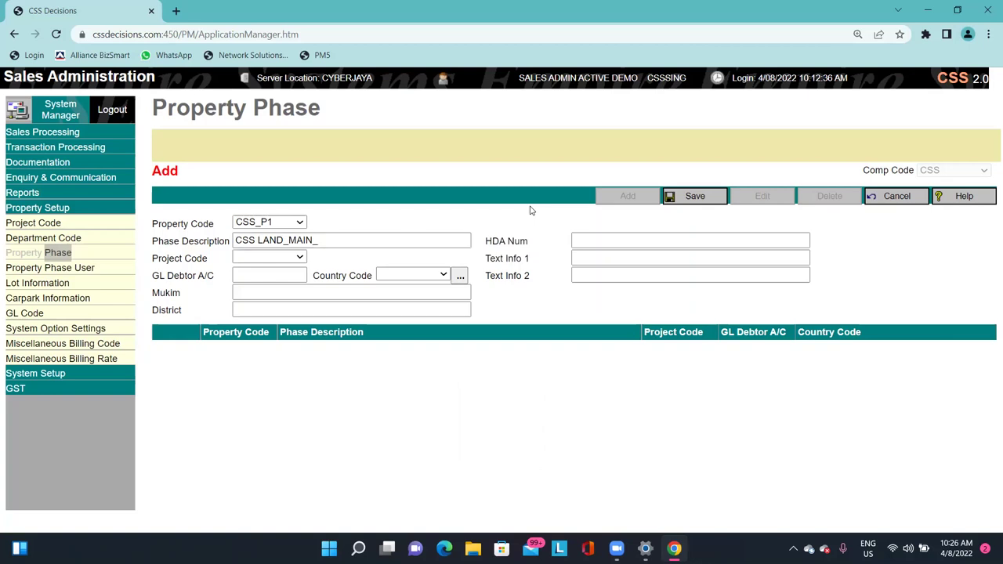
pyautogui.click(365, 241)
pyautogui.write('PHASE 1')
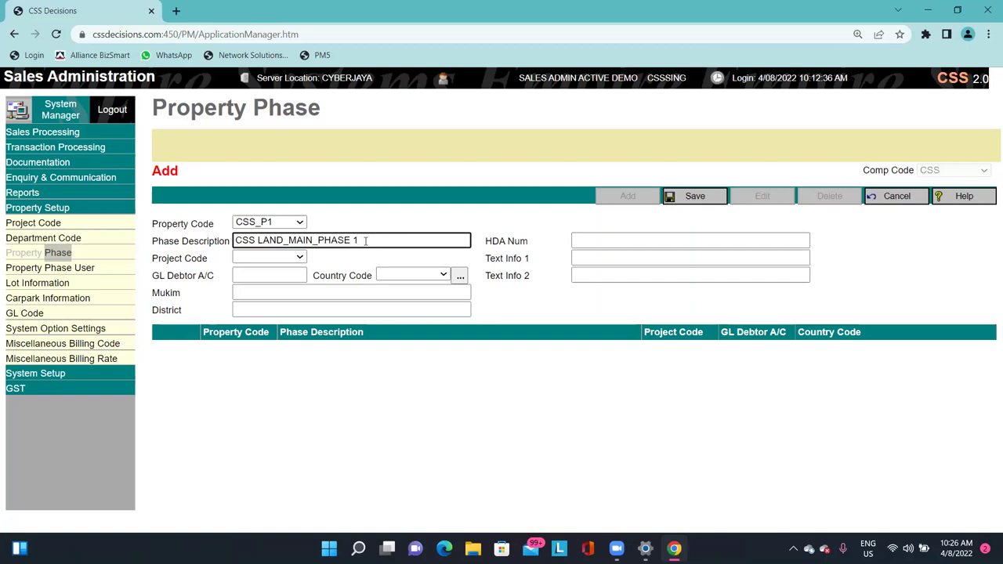
# Choose CSS_MAIN as the phase's project code and move to the GL debtor field.
pyautogui.click(239, 257)
pyautogui.click(259, 270)
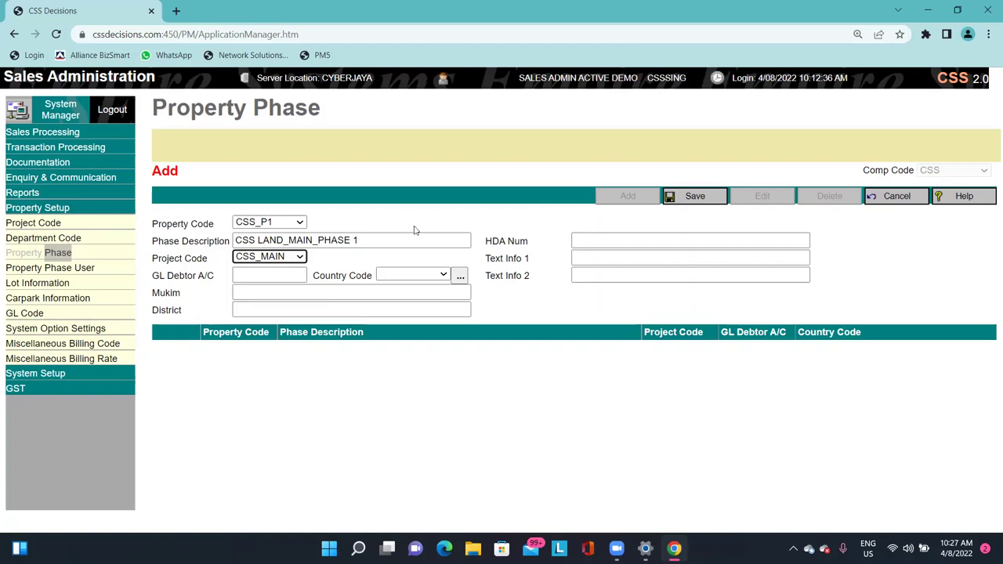
pyautogui.click(385, 224)
pyautogui.click(257, 276)
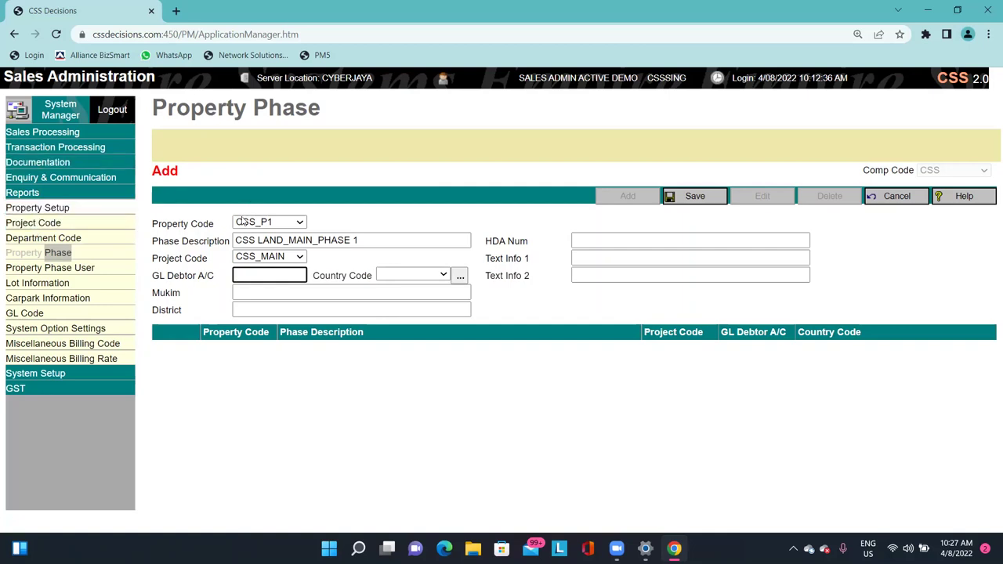
pyautogui.moveTo(174, 111); pyautogui.dragTo(282, 110)
pyautogui.click(348, 131)
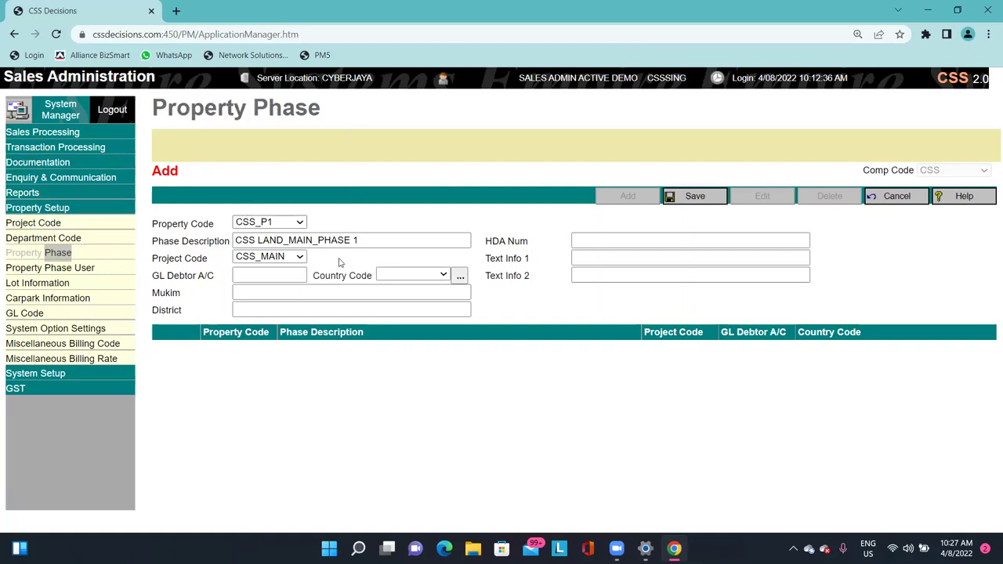
# Fill in GL debtor 1201001, country MY, mukim CHERAS and district KUALA LUMPUR.
pyautogui.click(286, 275)
pyautogui.write('1201')
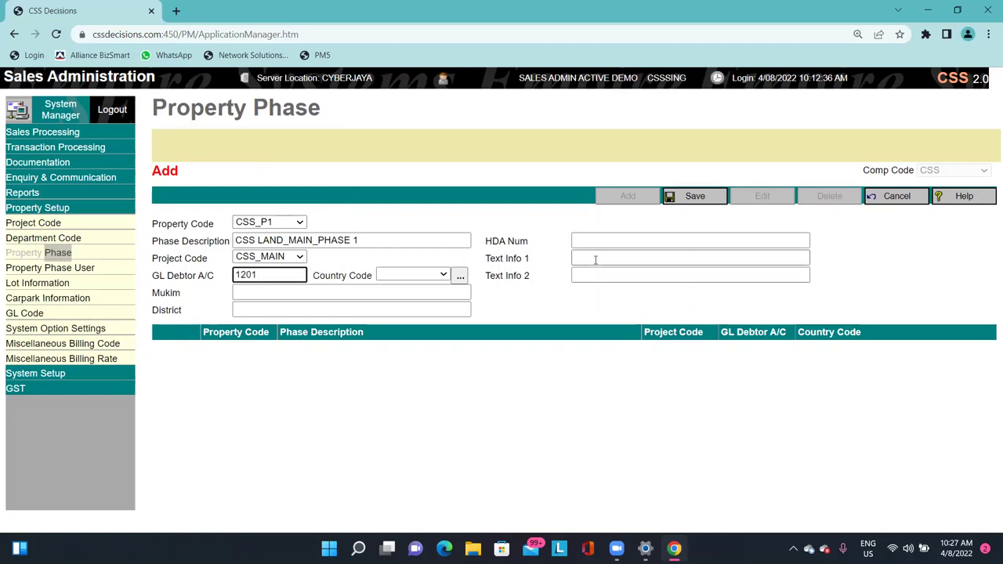
pyautogui.write('001')
pyautogui.press('Tab')
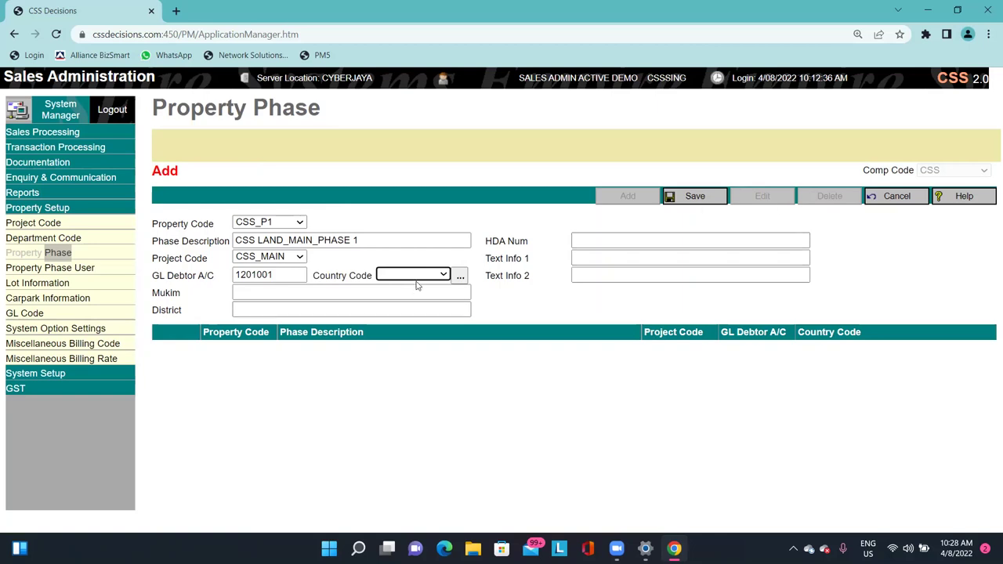
pyautogui.click(414, 275)
pyautogui.click(404, 310)
pyautogui.click(462, 380)
pyautogui.click(352, 293)
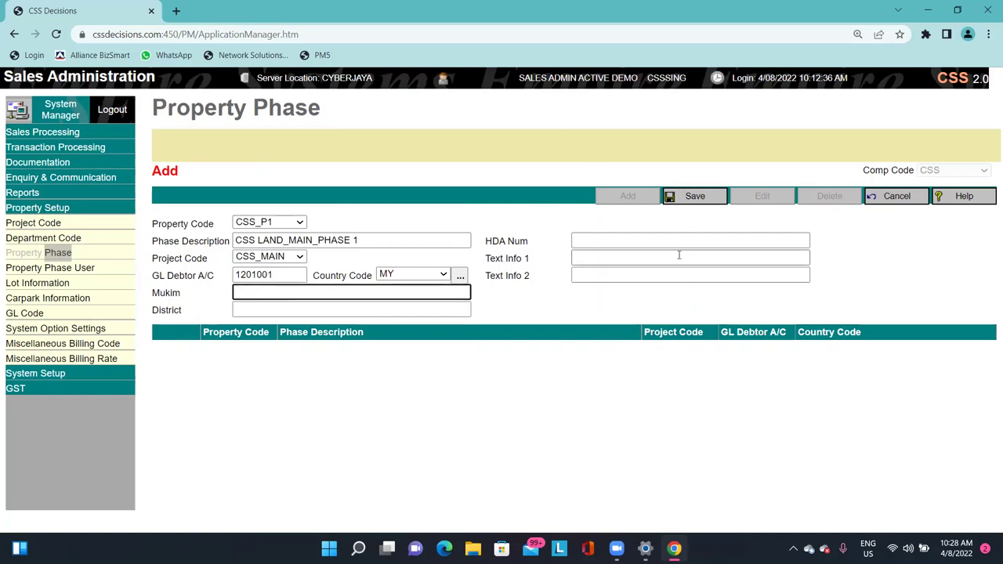
pyautogui.write('CHERAS')
pyautogui.press('Tab')
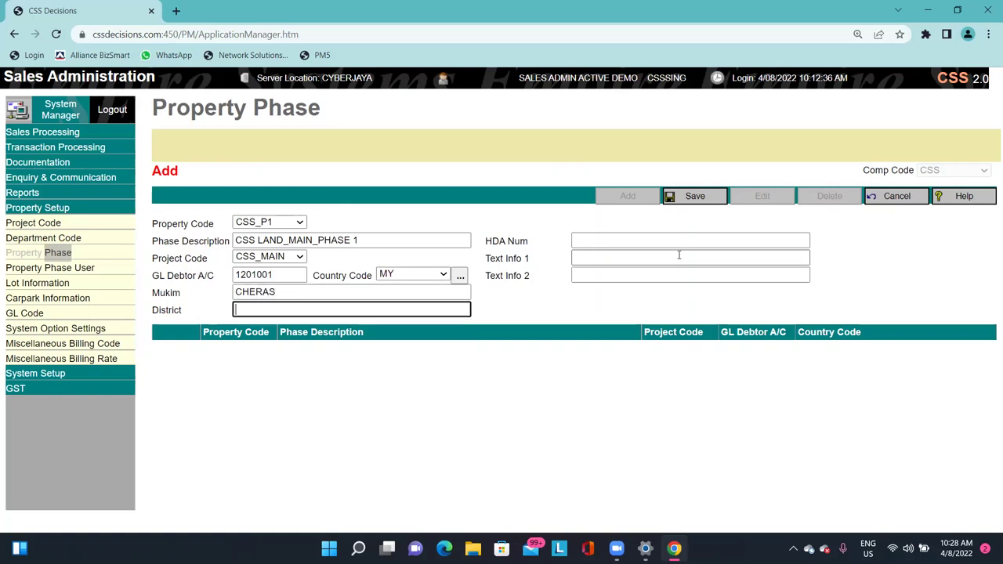
pyautogui.write('KUALA LUMPUR')
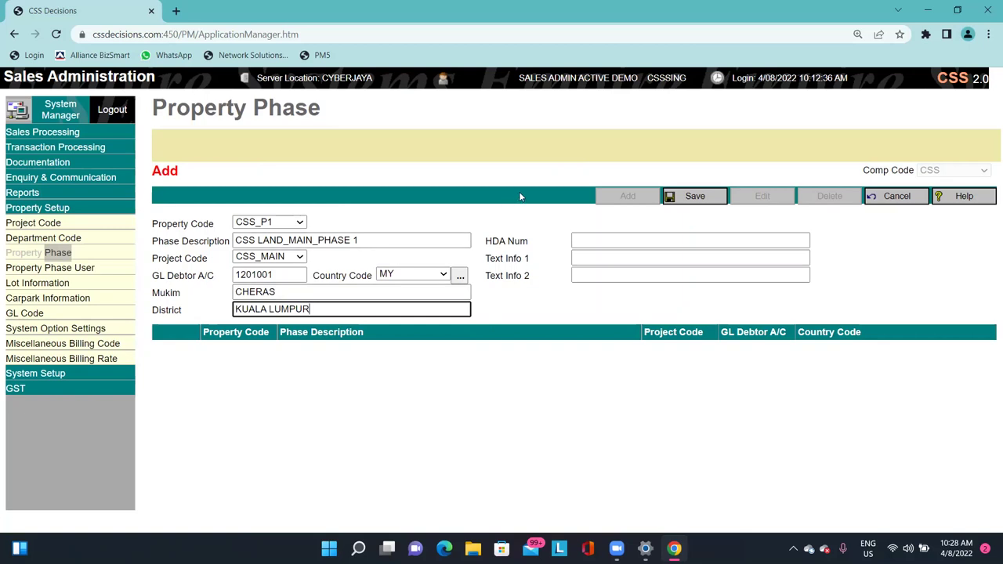
# Review the optional HDA Num and Text Info fields, leaving them blank.
pyautogui.moveTo(491, 241); pyautogui.dragTo(517, 241)
pyautogui.click(573, 244)
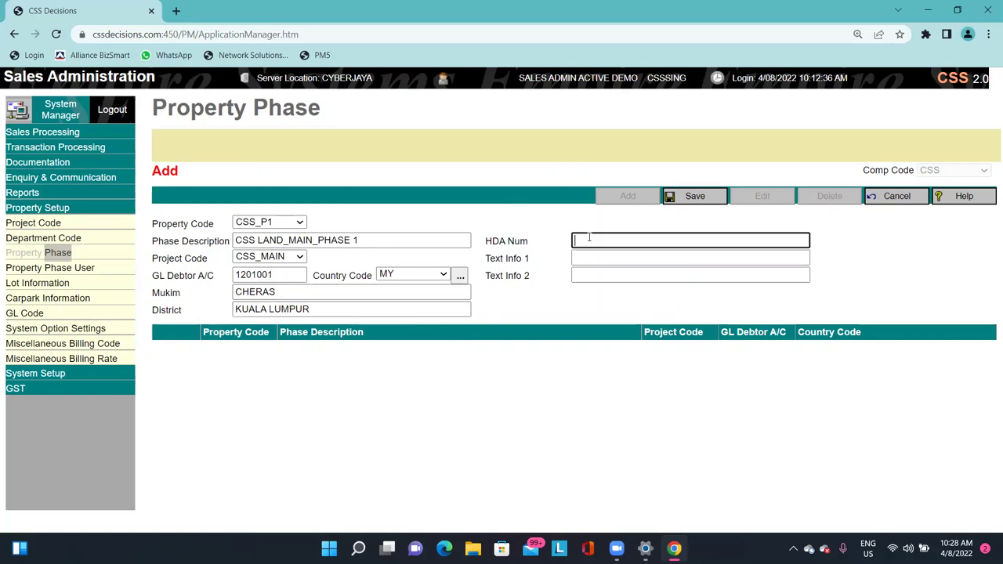
pyautogui.click(574, 259)
pyautogui.press('Tab')
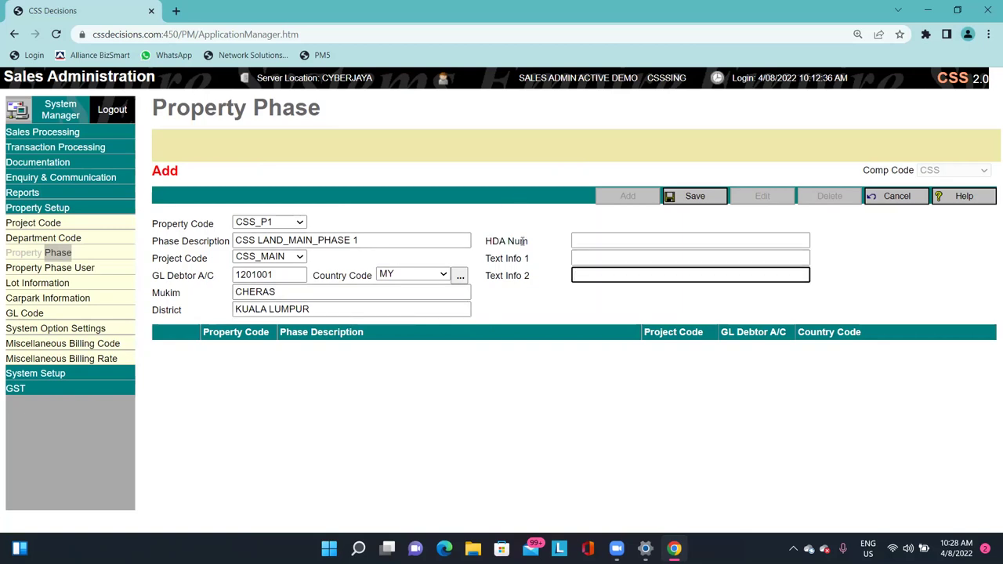
pyautogui.click(584, 243)
pyautogui.click(587, 259)
pyautogui.click(591, 270)
pyautogui.click(594, 259)
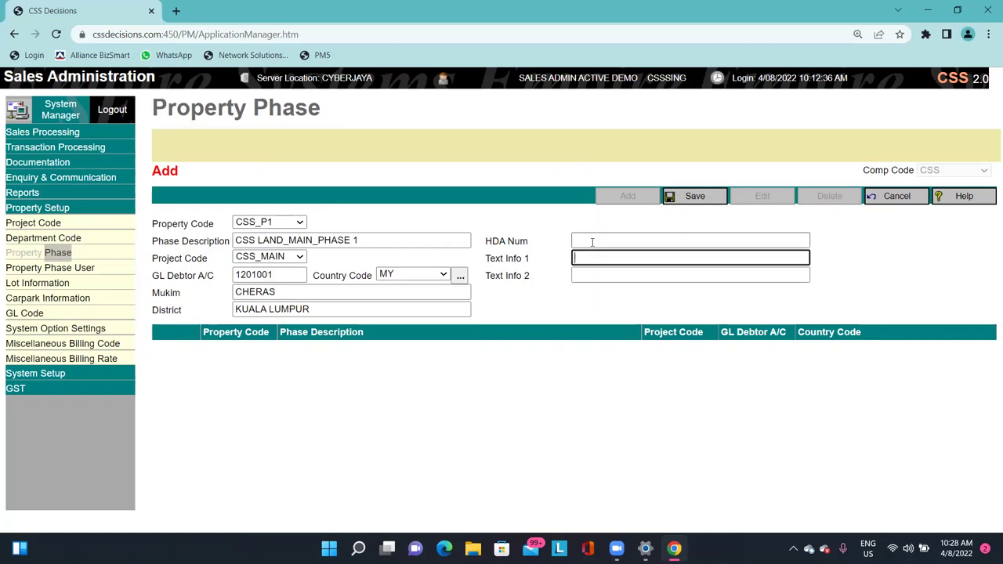
pyautogui.click(597, 242)
pyautogui.click(600, 259)
pyautogui.click(604, 271)
pyautogui.click(602, 241)
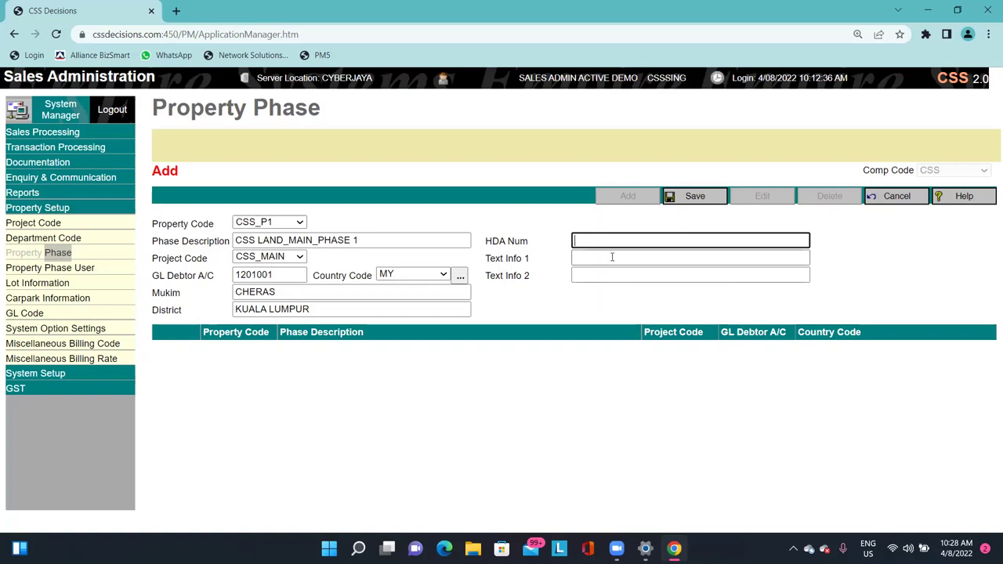
pyautogui.press('Tab')
pyautogui.press('Tab')
pyautogui.hotkey('shift', 'Tab')
pyautogui.hotkey('shift', 'Tab')
pyautogui.press('Tab')
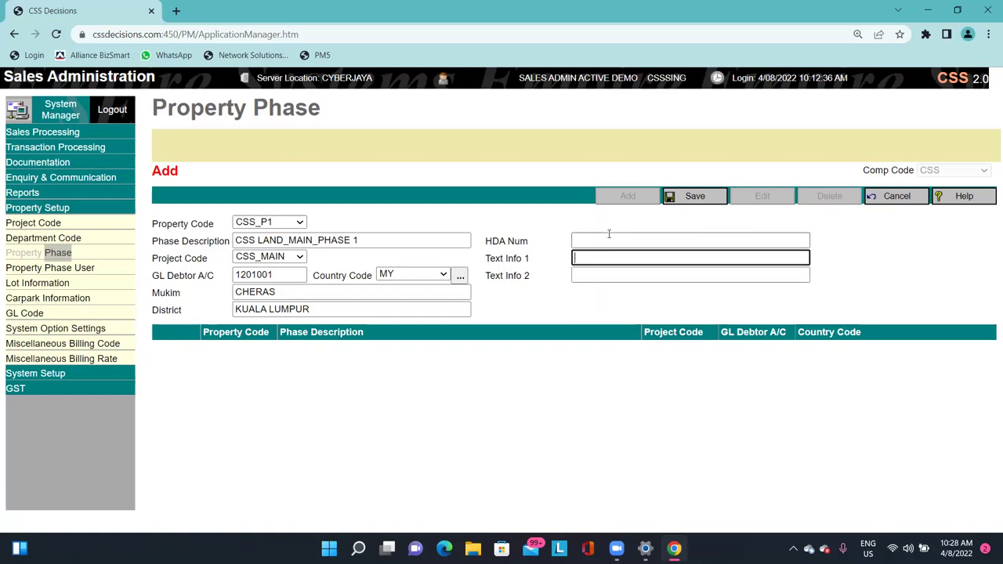
pyautogui.hotkey('shift', 'Tab')
pyautogui.press('Tab')
pyautogui.press('Tab')
pyautogui.hotkey('shift', 'Tab')
pyautogui.hotkey('shift', 'Tab')
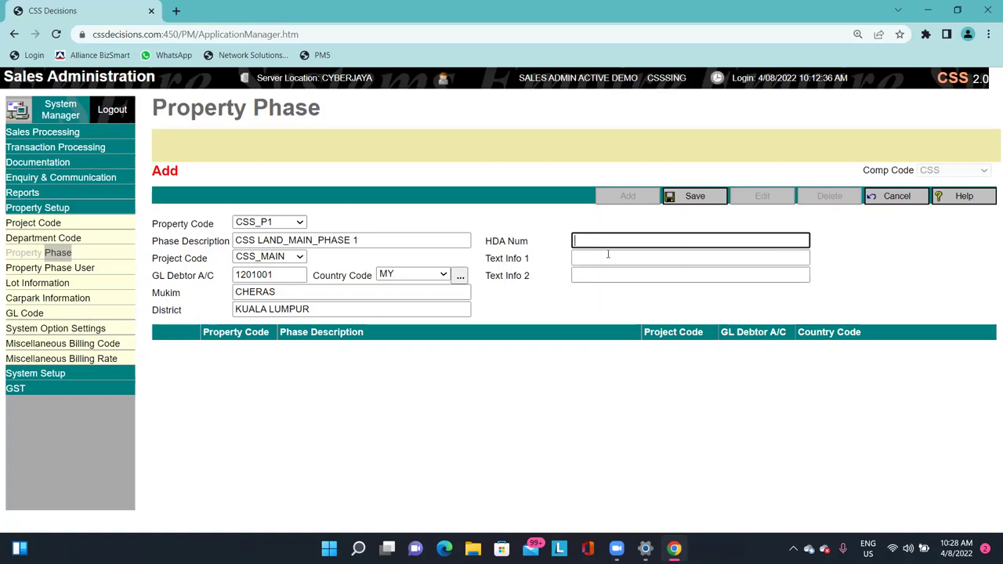
pyautogui.press('Tab')
pyautogui.press('Tab')
pyautogui.hotkey('shift', 'Tab')
pyautogui.hotkey('shift', 'Tab')
pyautogui.press('Tab')
pyautogui.press('Tab')
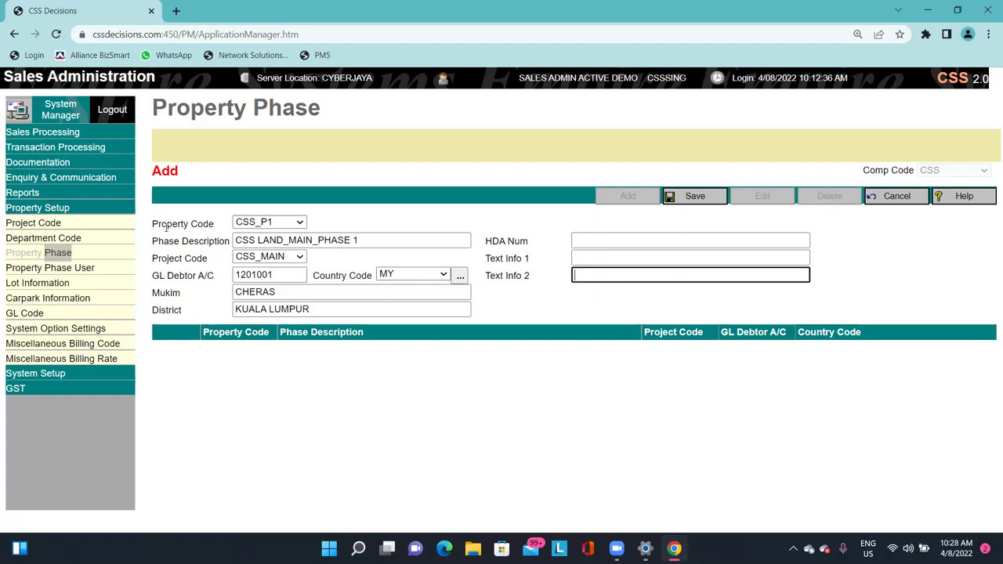
# Save the CSS_P1 property phase.
pyautogui.moveTo(167, 225); pyautogui.dragTo(202, 295)
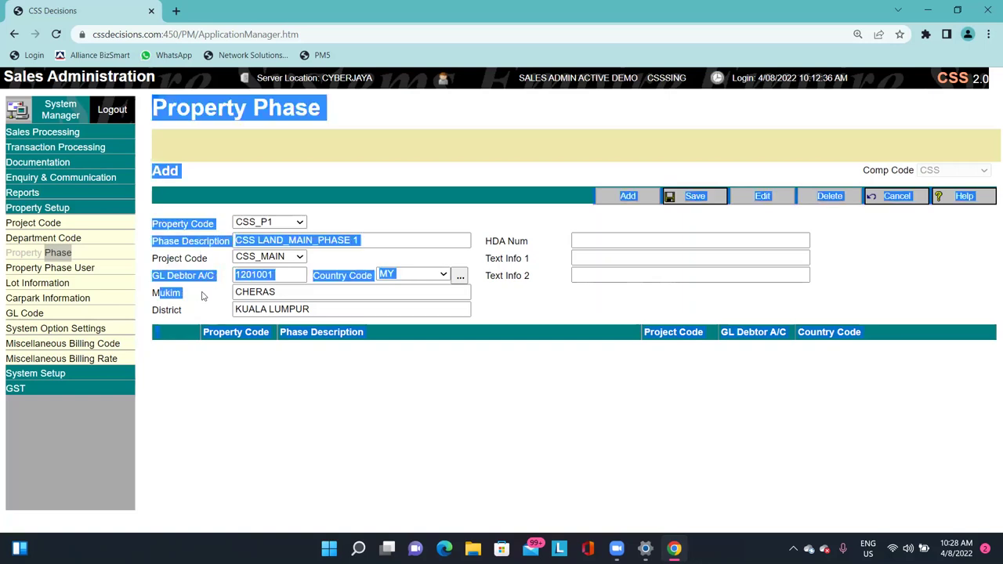
pyautogui.click(202, 295)
pyautogui.moveTo(158, 241); pyautogui.dragTo(171, 271)
pyautogui.click(184, 287)
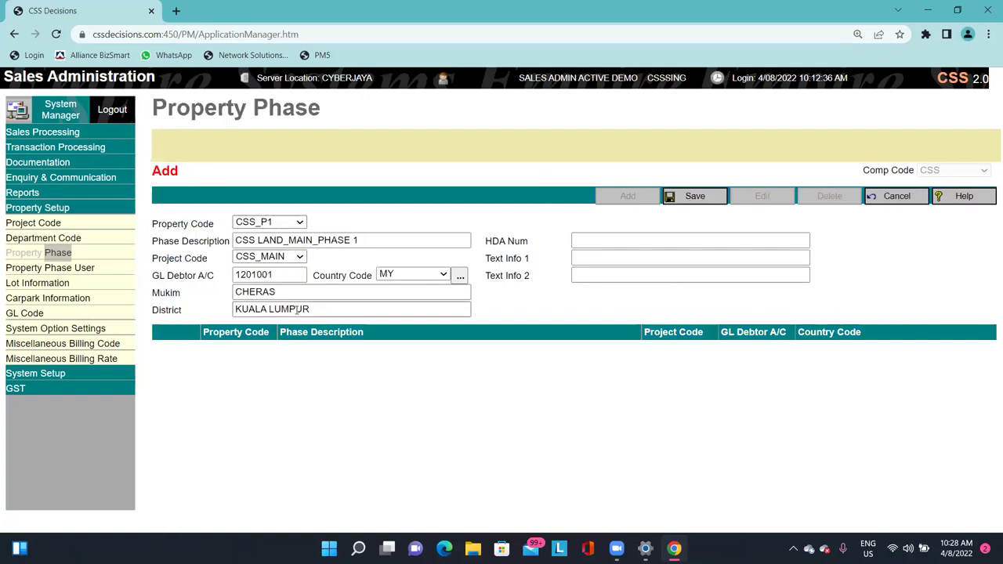
pyautogui.click(695, 196)
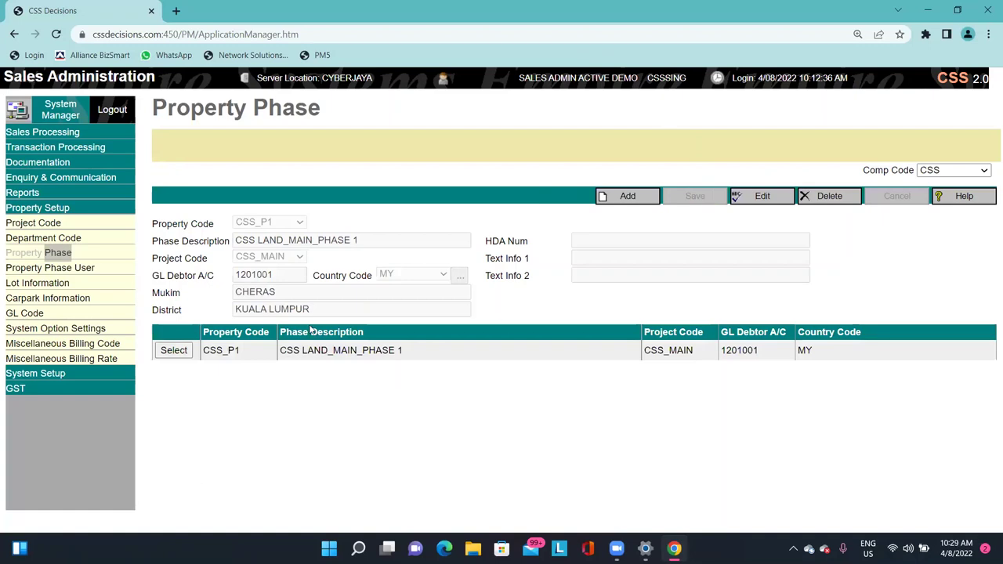
# Open Property Phase User and select property code CSS_P1.
pyautogui.click(83, 269)
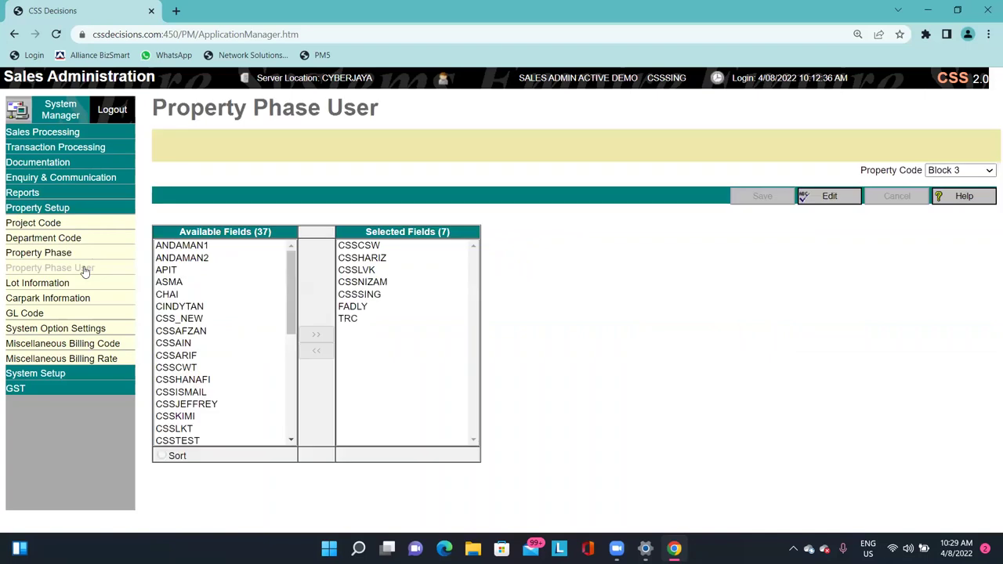
pyautogui.moveTo(860, 170); pyautogui.dragTo(926, 170)
pyautogui.click(972, 171)
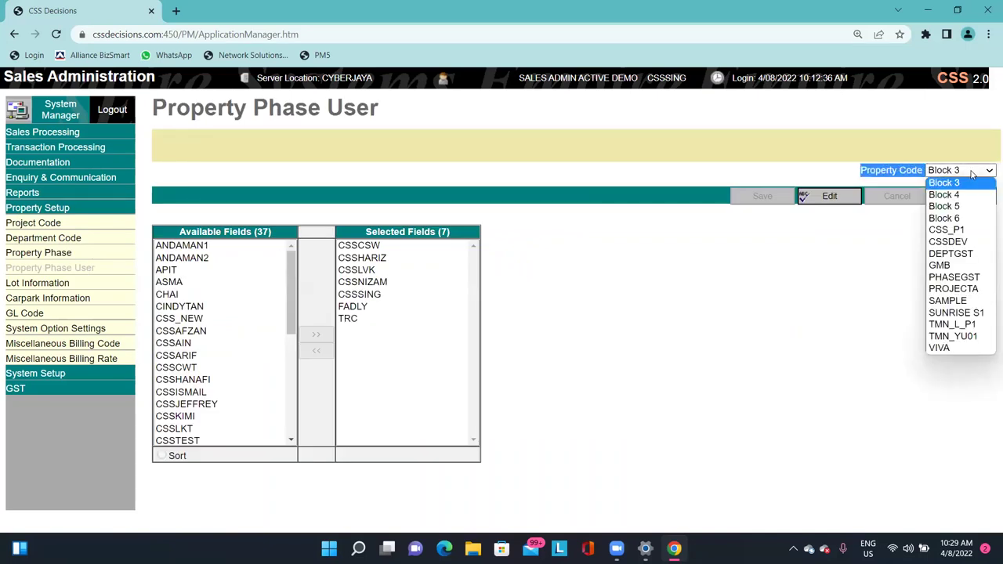
pyautogui.click(966, 230)
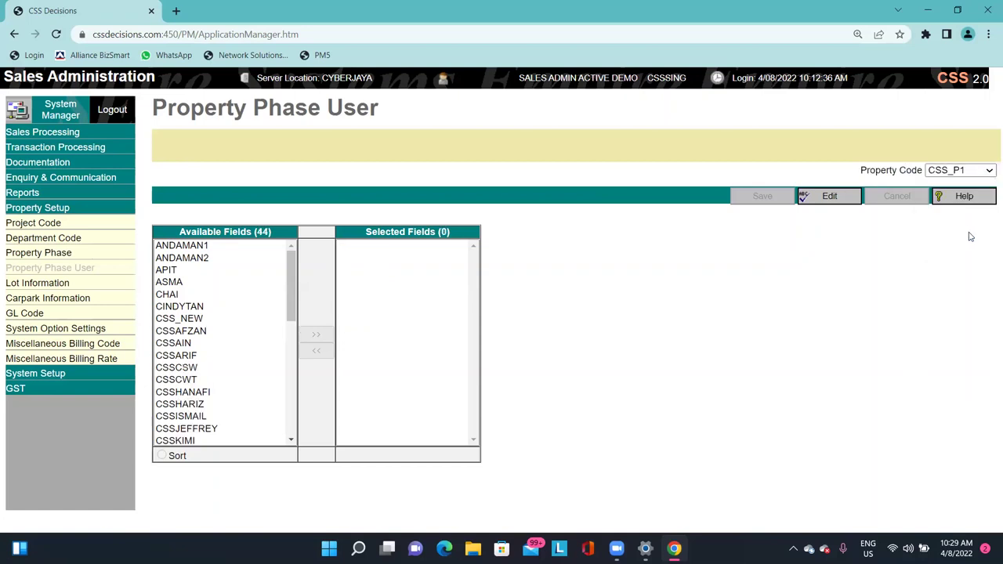
# Add CSS_NEW alongside CSSSING as selected users for CSS_P1 and save.
pyautogui.click(824, 199)
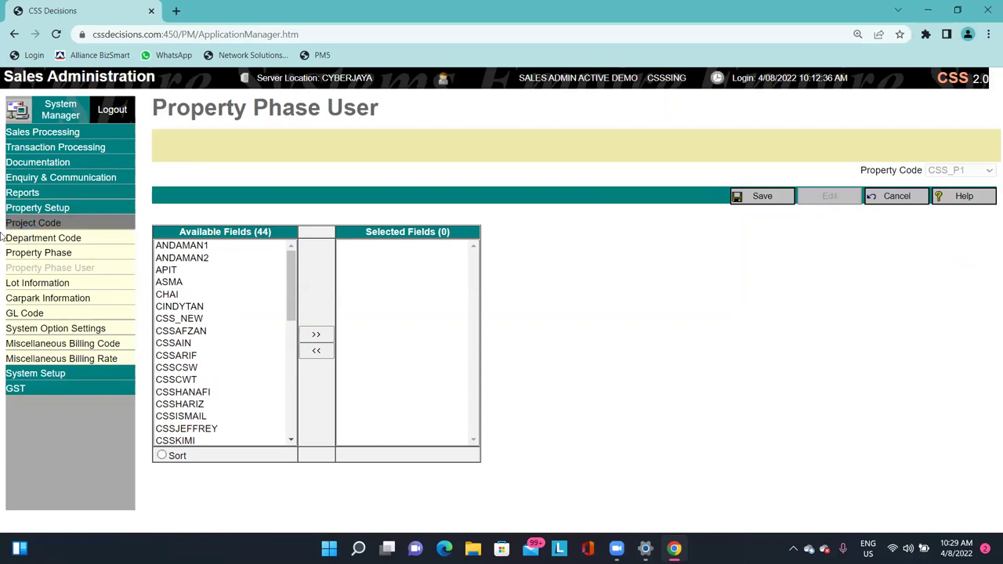
pyautogui.click(292, 288)
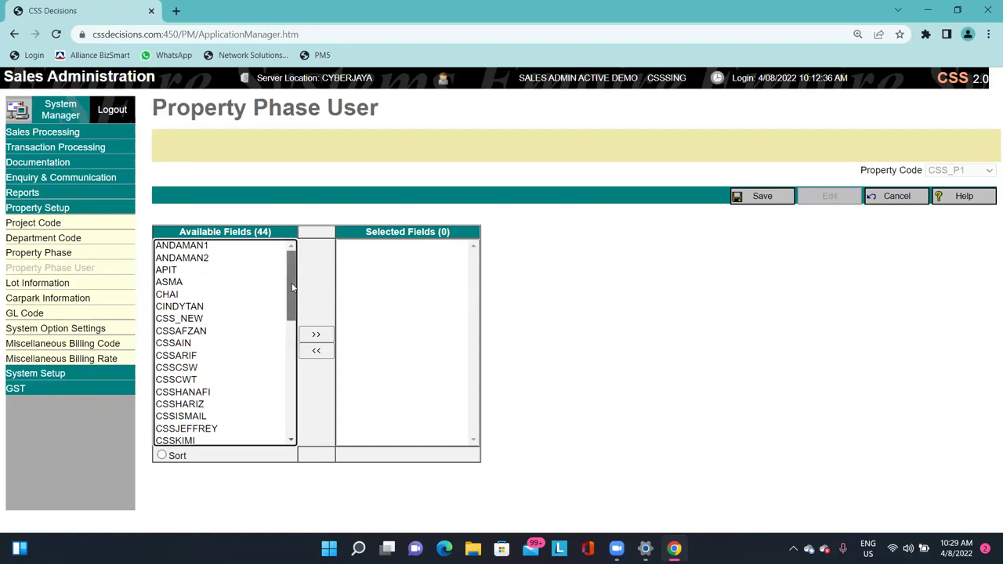
pyautogui.scroll(-5, 239, 329)
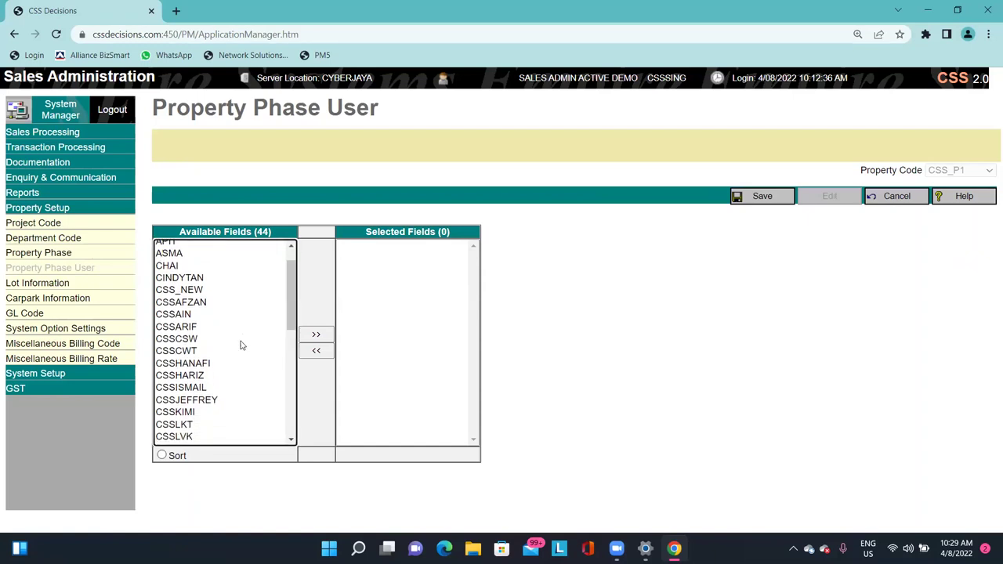
pyautogui.doubleClick(196, 409)
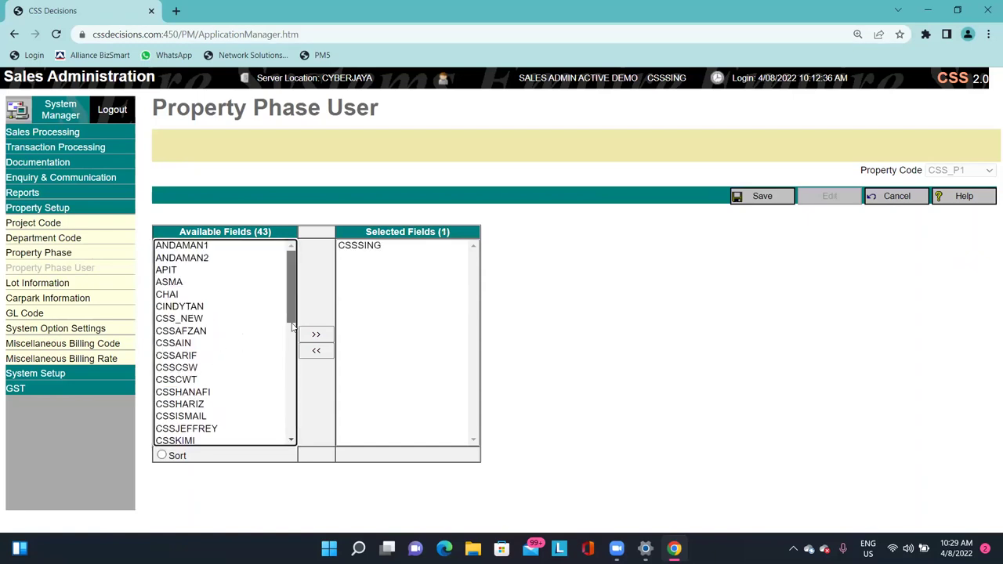
pyautogui.moveTo(292, 290); pyautogui.dragTo(311, 294)
pyautogui.doubleClick(210, 321)
pyautogui.click(760, 197)
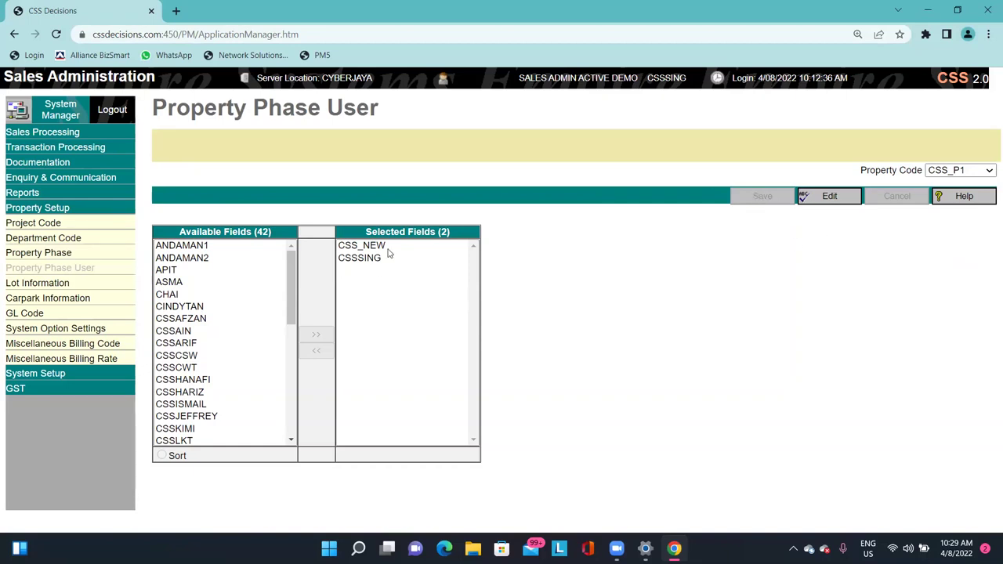
# Open the Lot Information page for CSS_P1 and check its empty lot list.
pyautogui.click(84, 284)
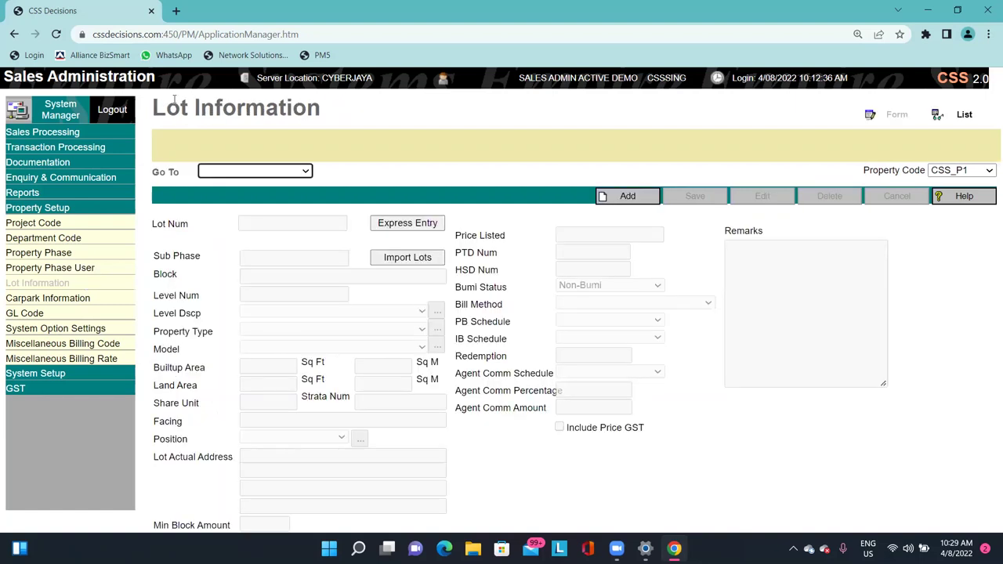
pyautogui.moveTo(161, 104); pyautogui.dragTo(328, 109)
pyautogui.click(369, 116)
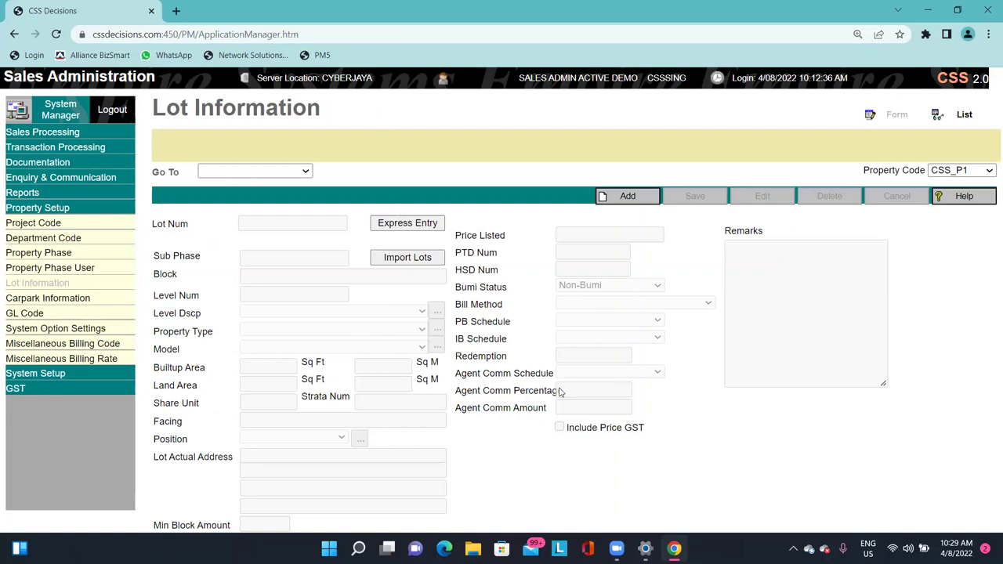
pyautogui.click(288, 173)
pyautogui.click(290, 179)
# Start a new lot, step through the Lot Num, Sub Phase, Block and Level fields, then cancel it.
pyautogui.click(628, 196)
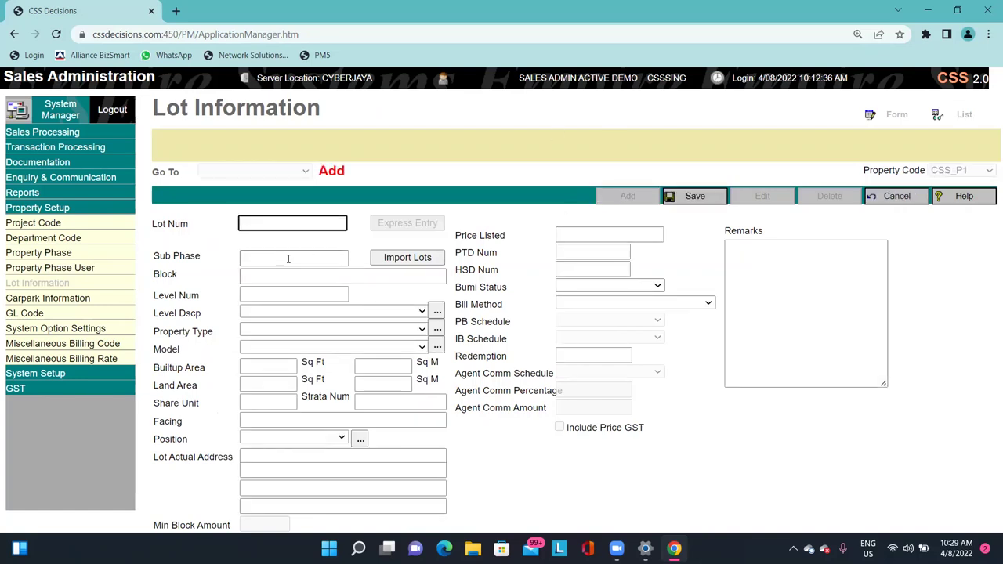
pyautogui.click(299, 222)
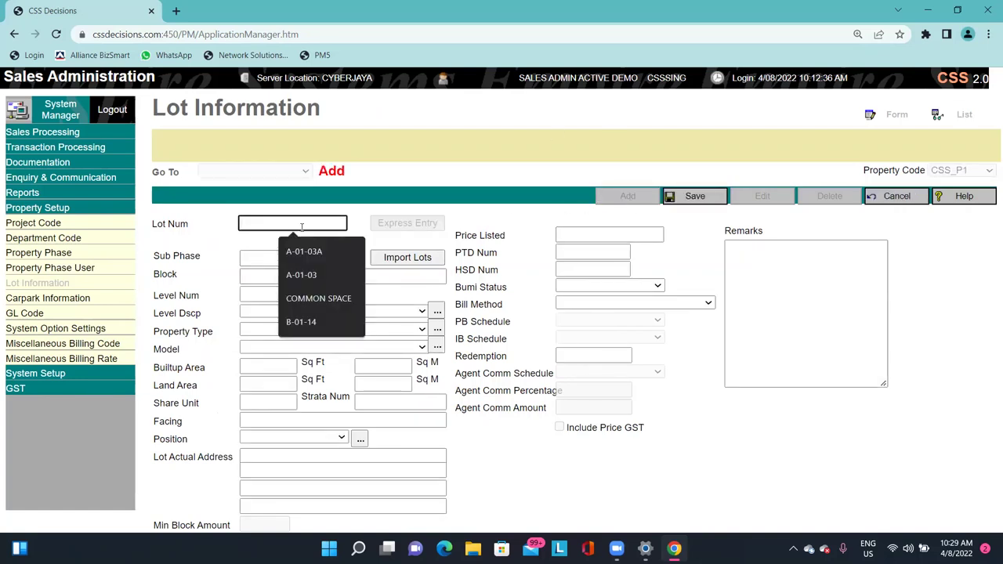
pyautogui.click(266, 256)
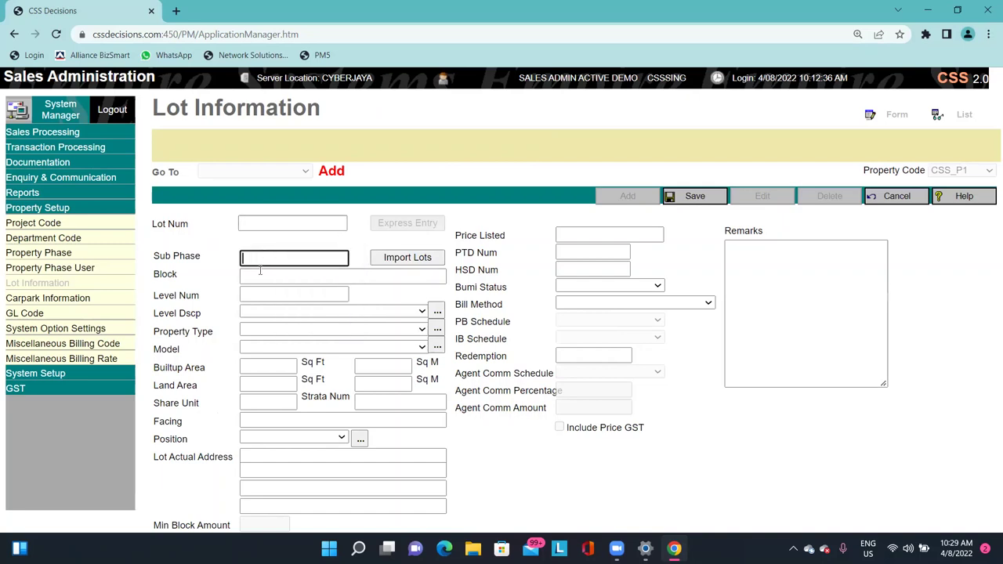
pyautogui.click(264, 275)
pyautogui.click(264, 296)
pyautogui.click(235, 333)
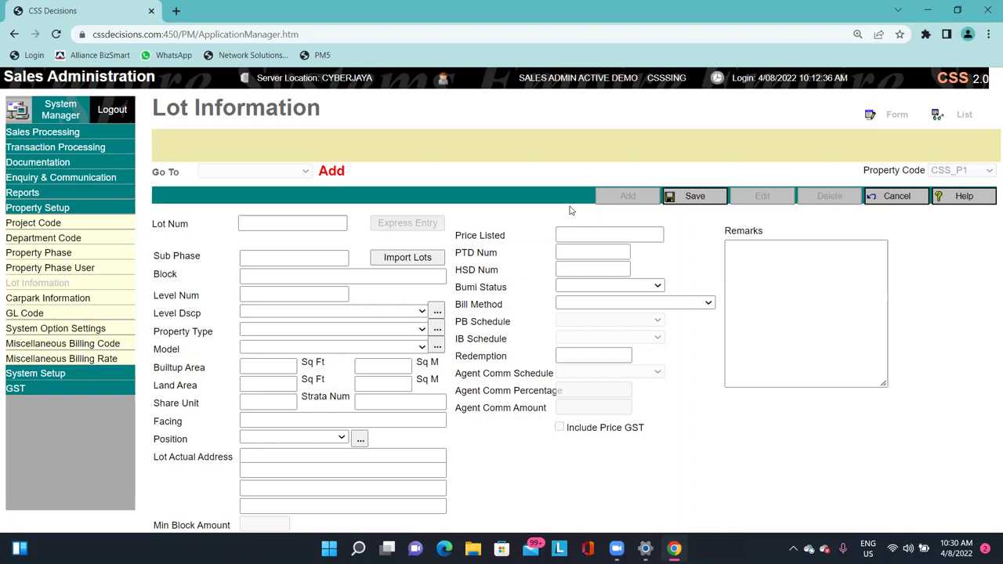
pyautogui.click(906, 196)
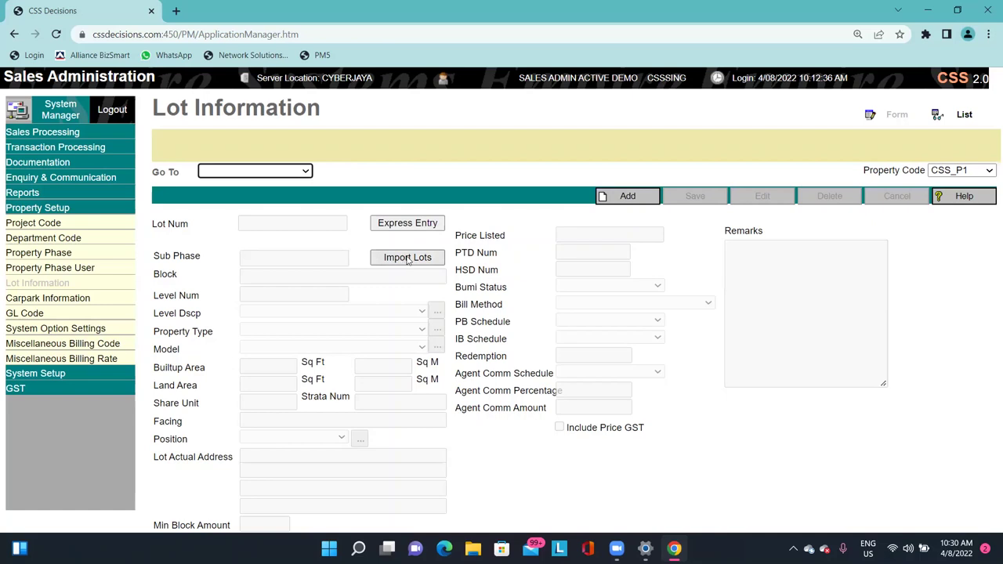
# Look at the import-from-another-phase view and its phase list without changing anything.
pyautogui.click(408, 258)
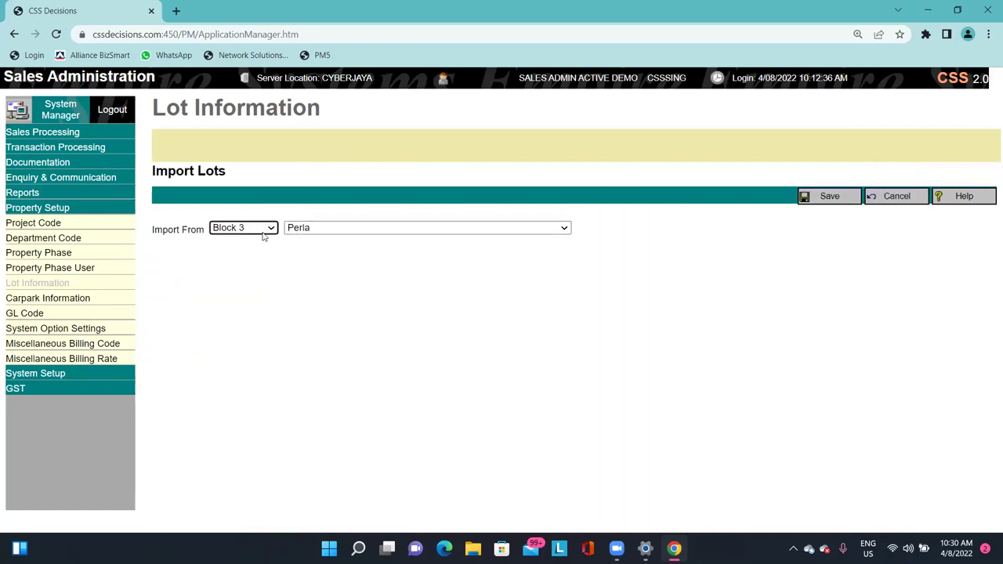
pyautogui.click(264, 232)
pyautogui.click(802, 197)
# Download the sample lot spreadsheet SALotInformationSample.xls via Sample Data.
pyautogui.click(901, 202)
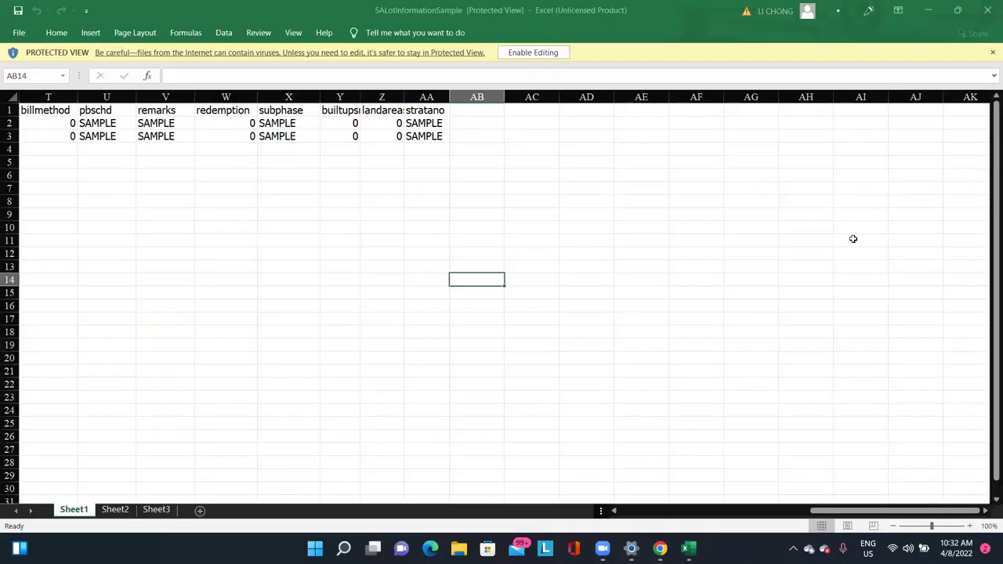
pyautogui.click(916, 9)
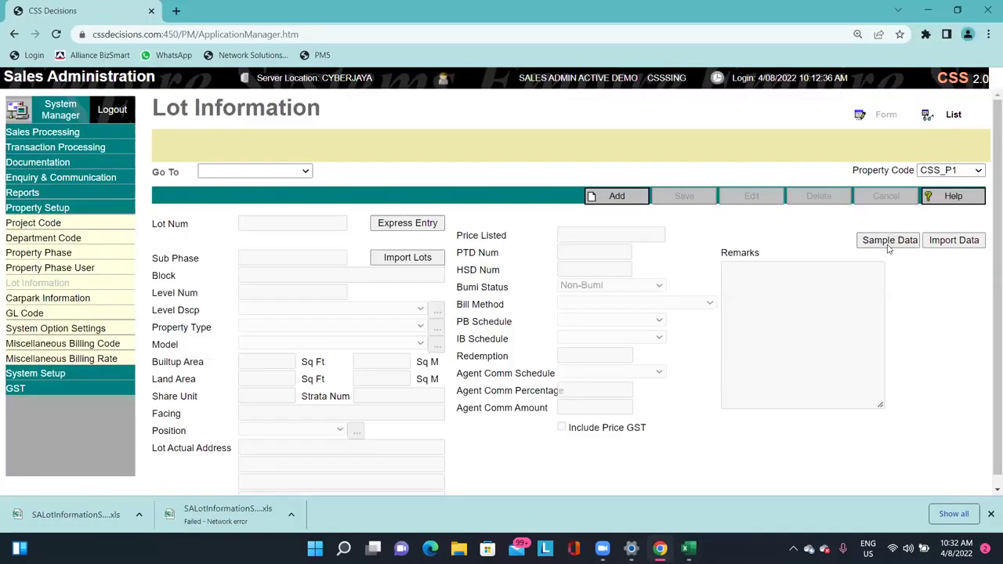
pyautogui.click(890, 244)
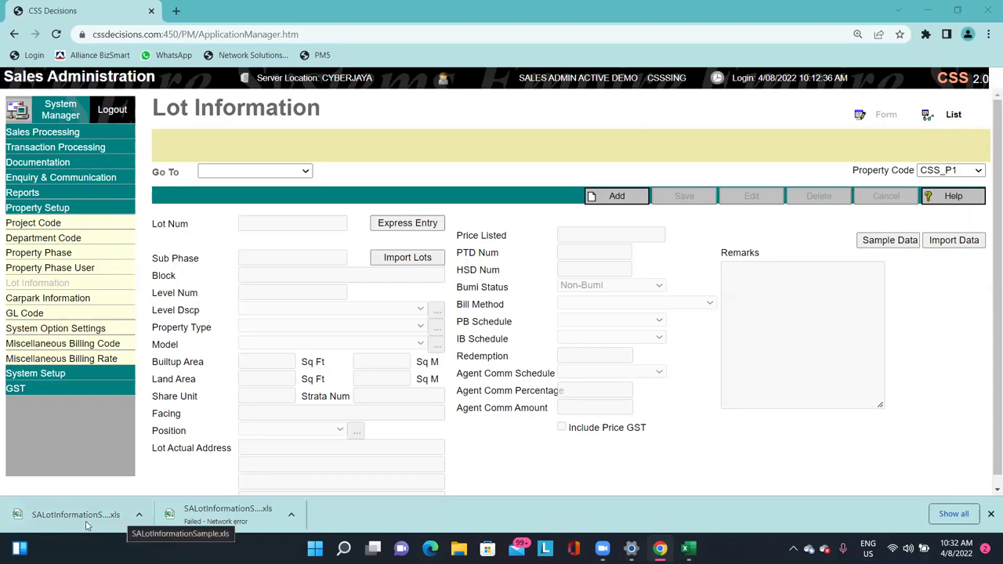
# Open SALotInformationSample in Excel as view only, skipping sign-in and the purchase prompt.
pyautogui.click(687, 549)
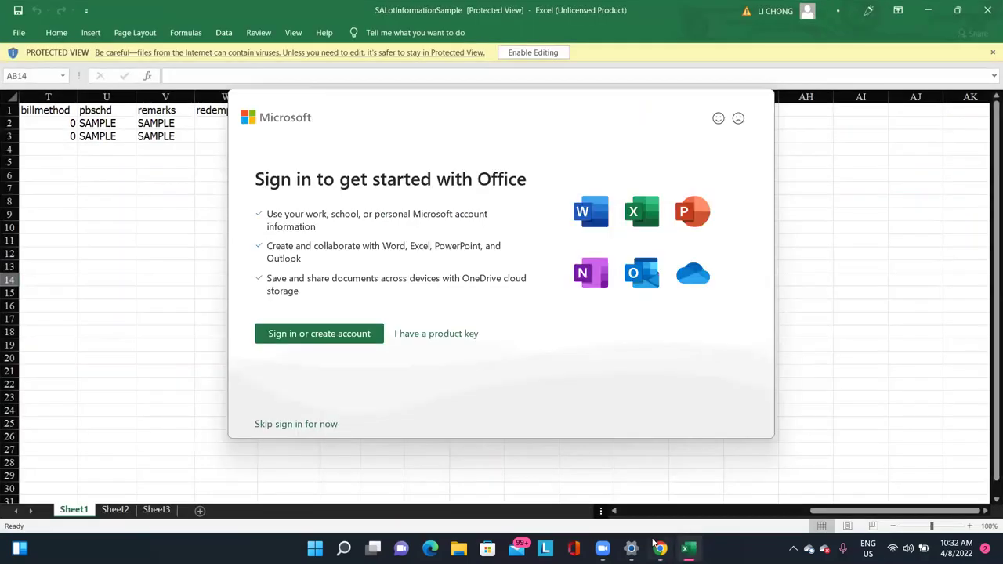
pyautogui.click(298, 423)
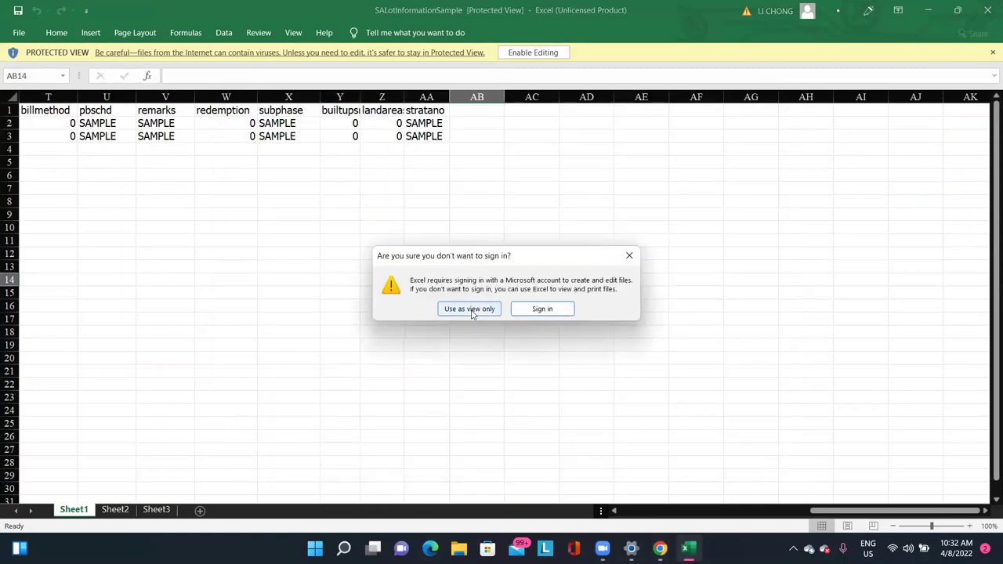
pyautogui.click(470, 311)
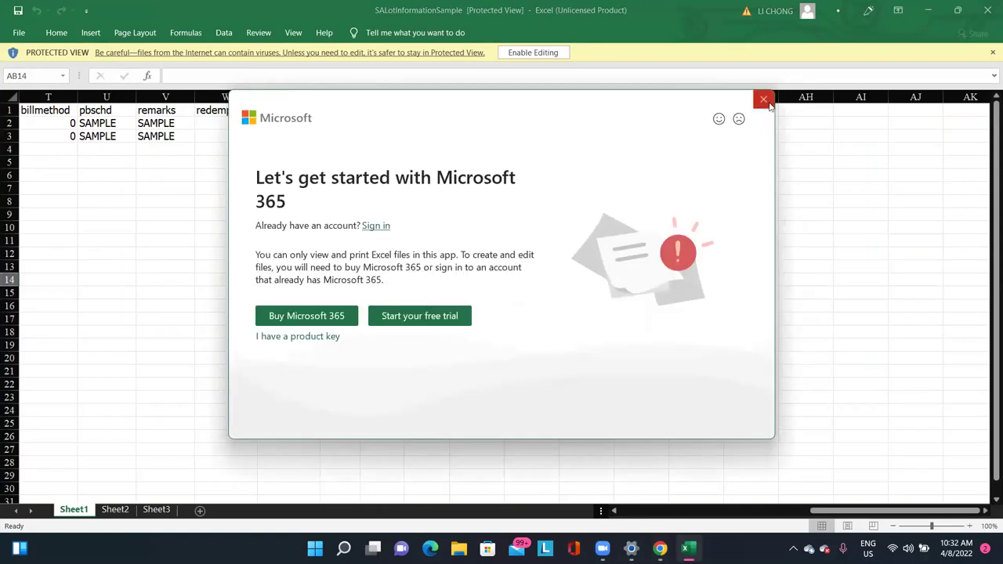
pyautogui.click(764, 100)
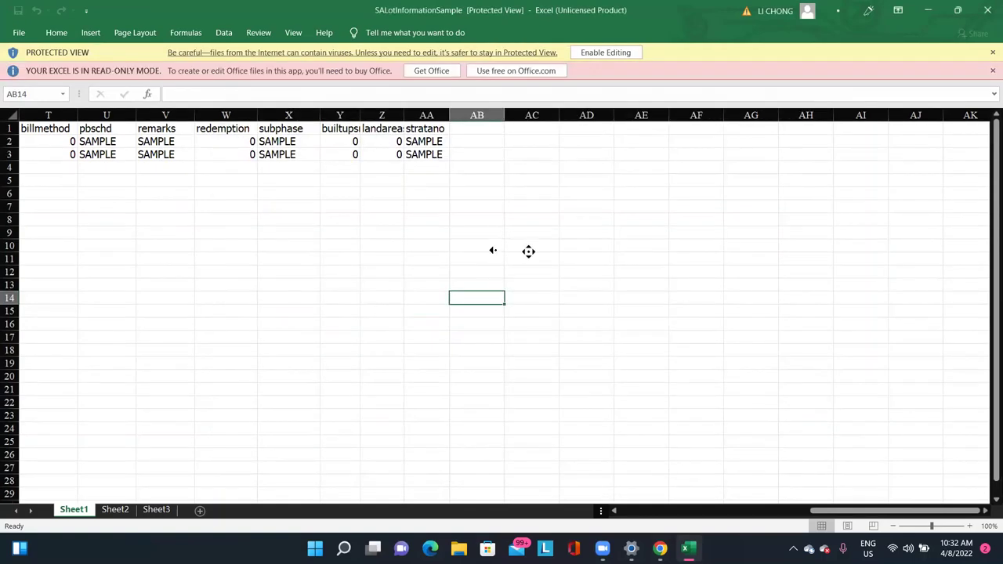
pyautogui.middleClick(593, 274)
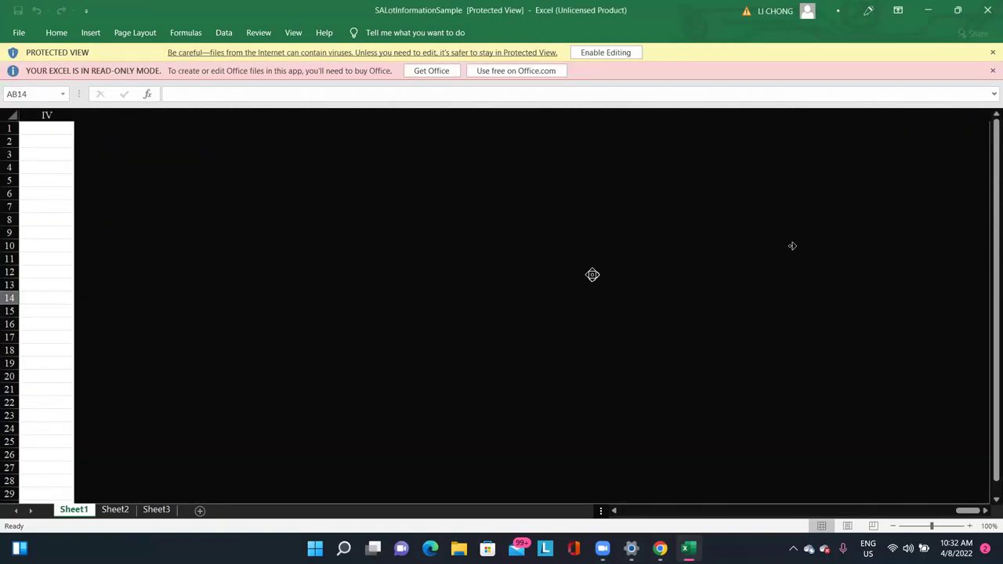
pyautogui.middleClick(548, 290)
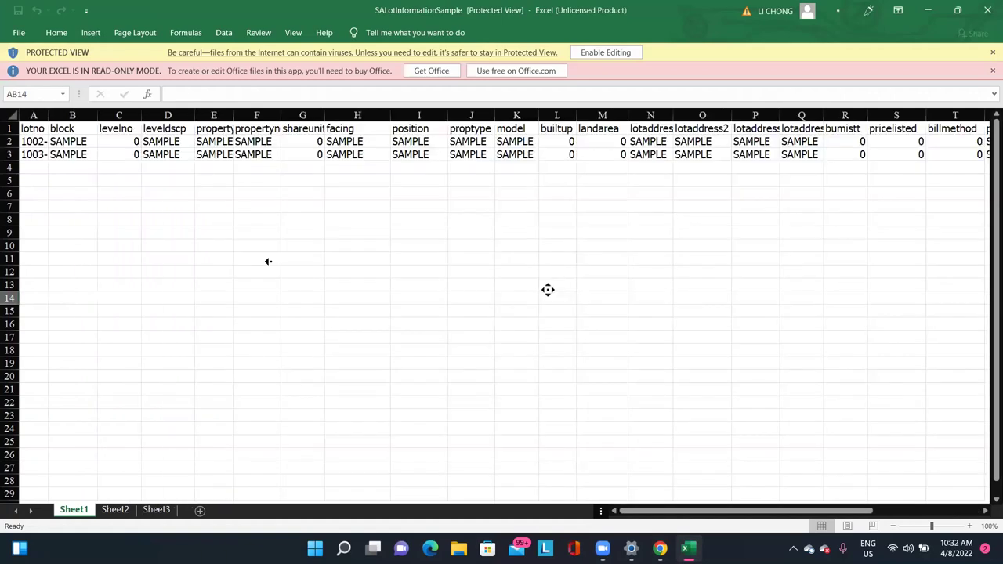
pyautogui.middleClick(282, 262)
# Auto-fit every column of the sample sheet to its contents.
pyautogui.click(10, 115)
pyautogui.doubleClick(48, 115)
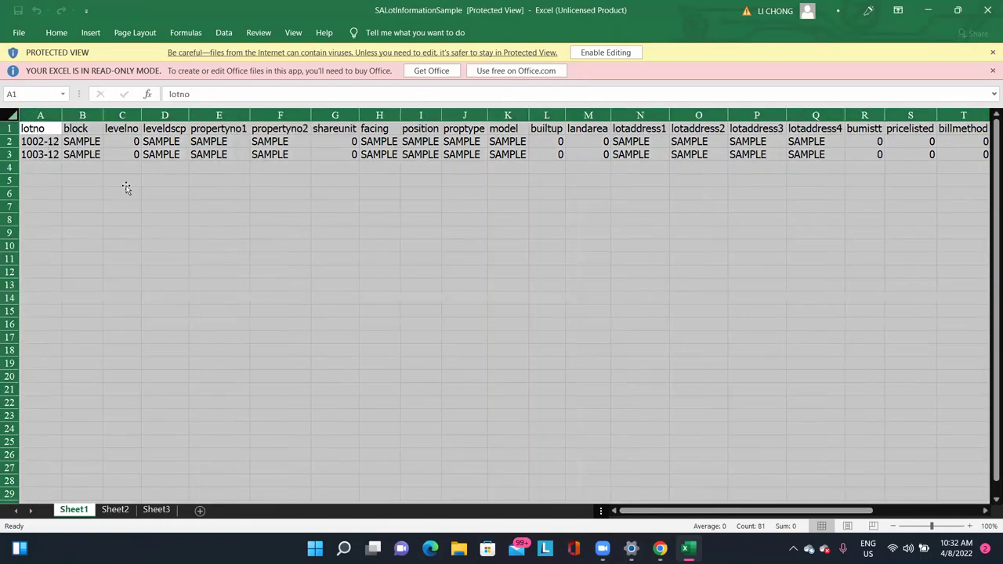
pyautogui.click(123, 181)
# Inspect the lotno, block, levelno, leveldscp, facing, position and builtup columns of the two SAMPLE rows.
pyautogui.click(47, 131)
pyautogui.press('Down')
pyautogui.press('Down')
pyautogui.press('Down')
pyautogui.press('Down')
pyautogui.press('Down')
pyautogui.press('Down')
pyautogui.press('Down')
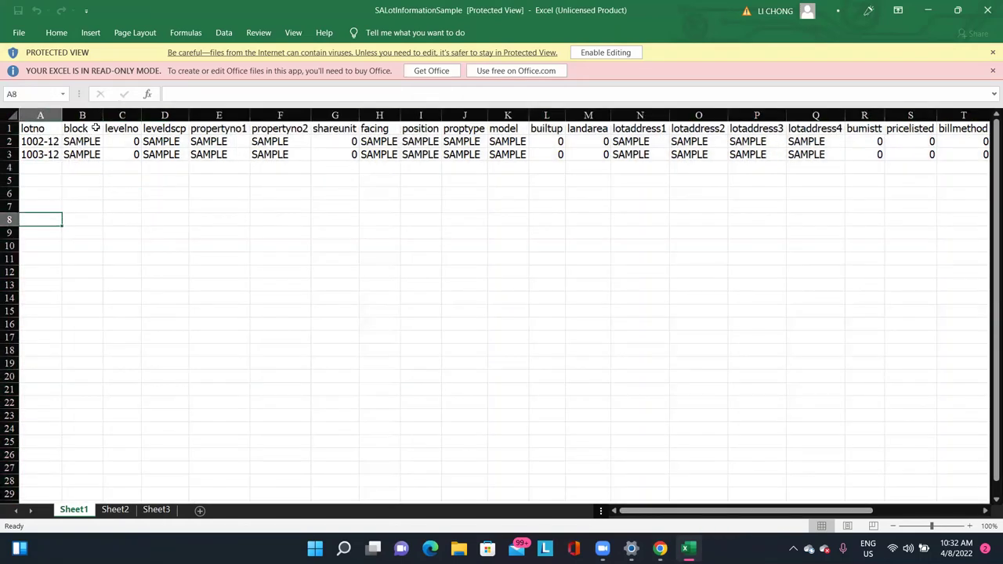
pyautogui.click(95, 128)
pyautogui.click(83, 190)
pyautogui.moveTo(121, 130); pyautogui.dragTo(171, 155)
pyautogui.click(165, 180)
pyautogui.click(226, 165)
pyautogui.press('Up')
pyautogui.press('Up')
pyautogui.press('Right')
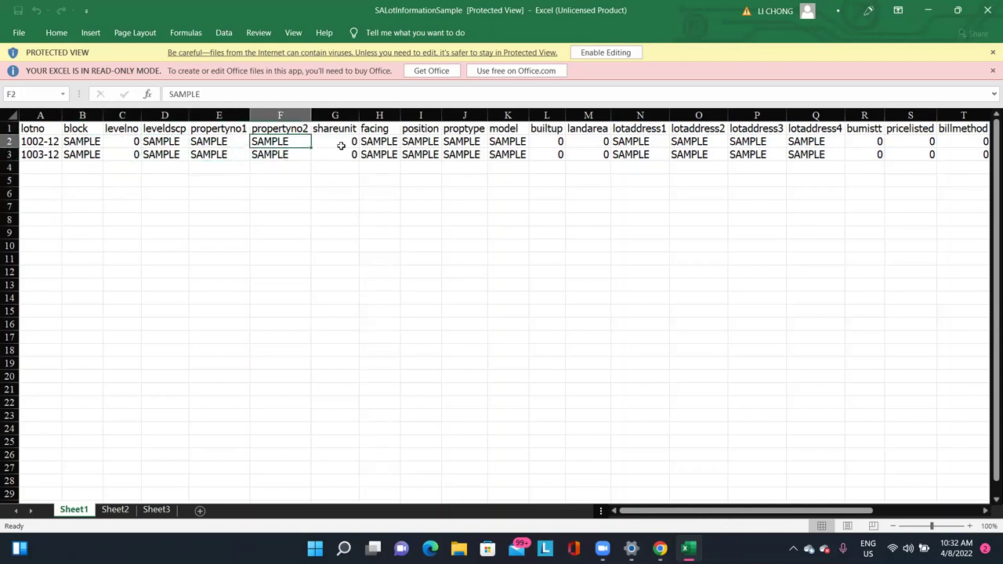
pyautogui.moveTo(379, 141); pyautogui.dragTo(420, 155)
pyautogui.click(546, 154)
pyautogui.press('Down')
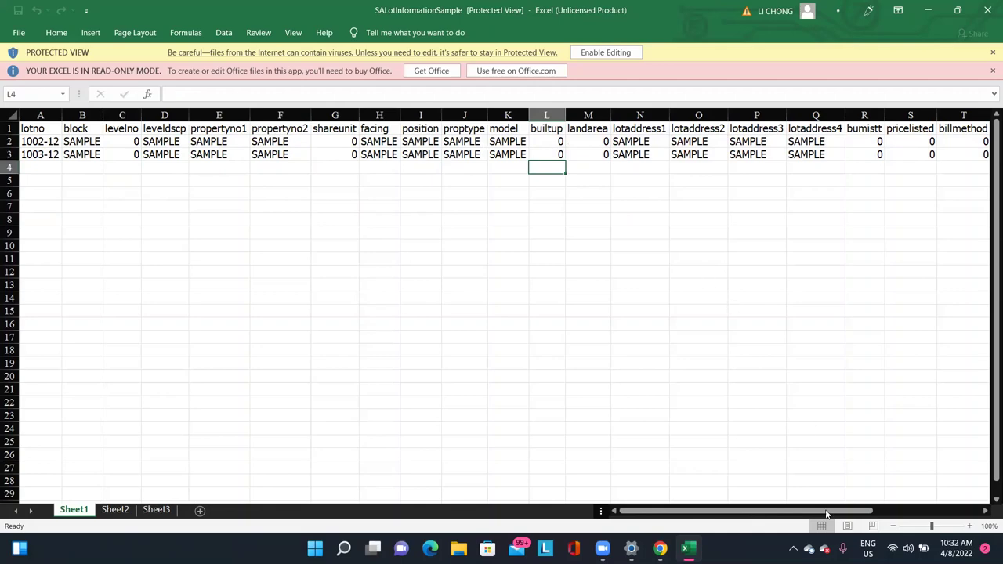
pyautogui.moveTo(827, 513); pyautogui.dragTo(974, 459)
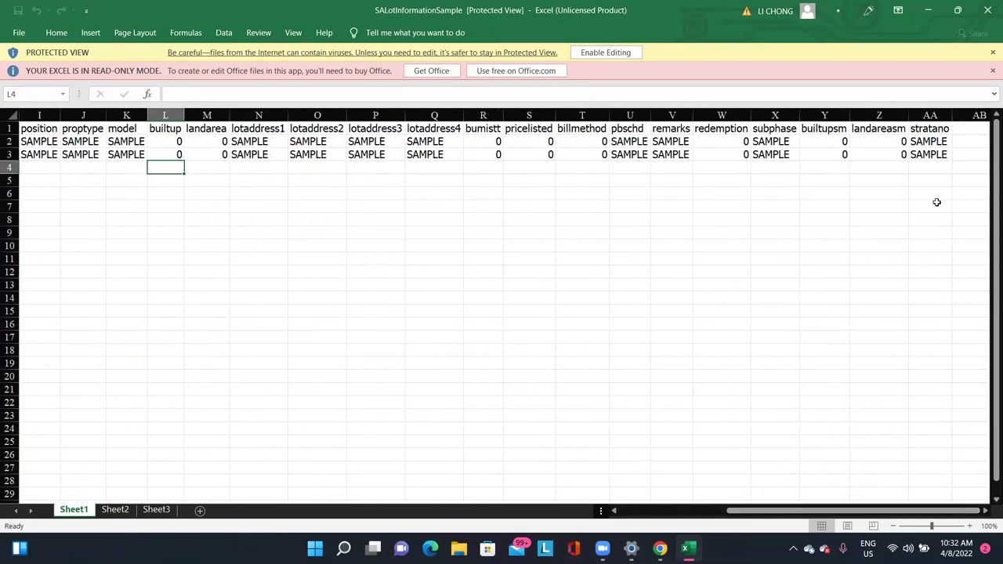
# Review the bumistt through stratano columns, including pricelisted, billmethod, subphase and pbschd values.
pyautogui.moveTo(473, 132); pyautogui.dragTo(934, 155)
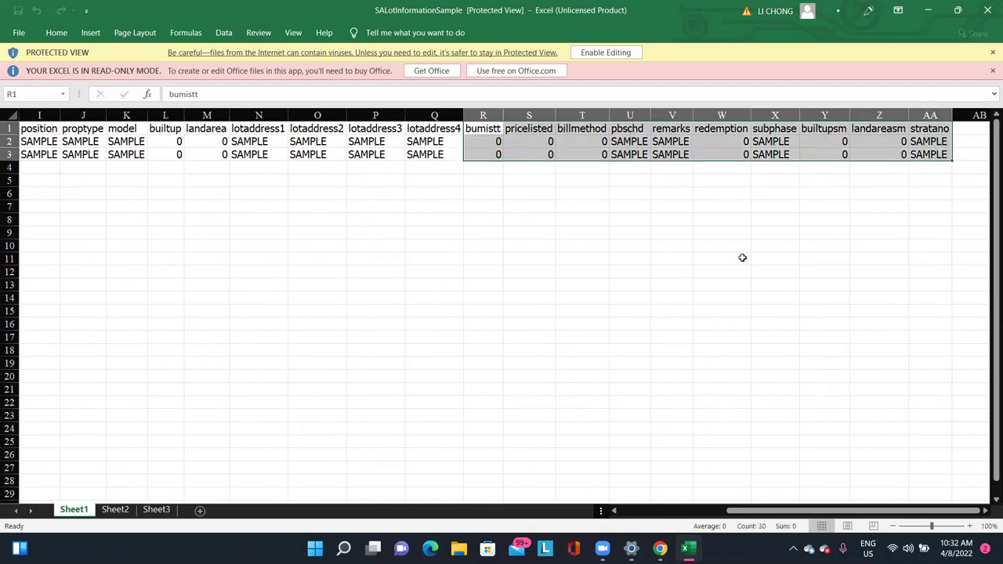
pyautogui.click(580, 228)
pyautogui.click(514, 137)
pyautogui.moveTo(574, 138); pyautogui.dragTo(593, 169)
pyautogui.press('Right')
pyautogui.click(747, 173)
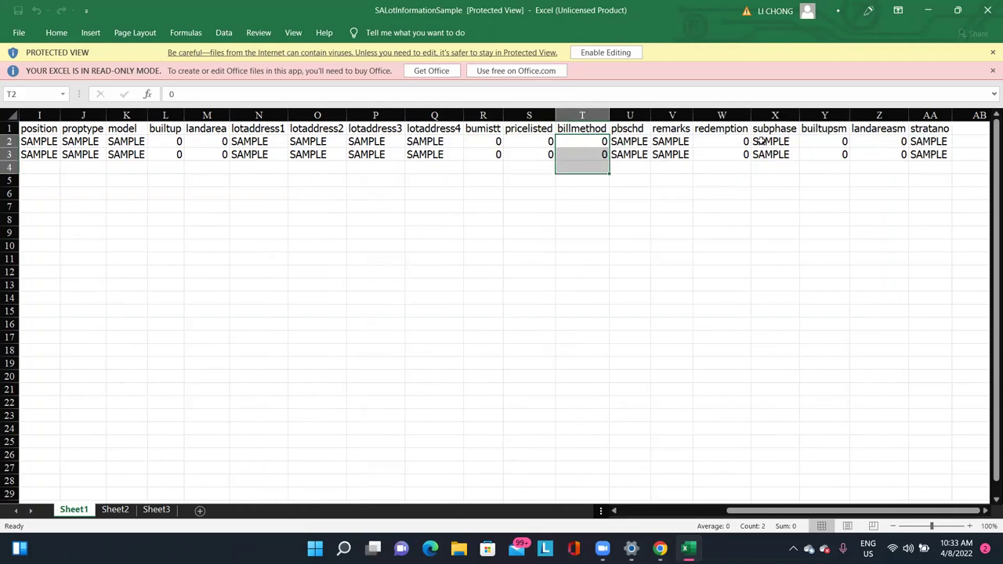
pyautogui.click(762, 141)
pyautogui.moveTo(928, 154); pyautogui.dragTo(924, 144)
pyautogui.click(910, 166)
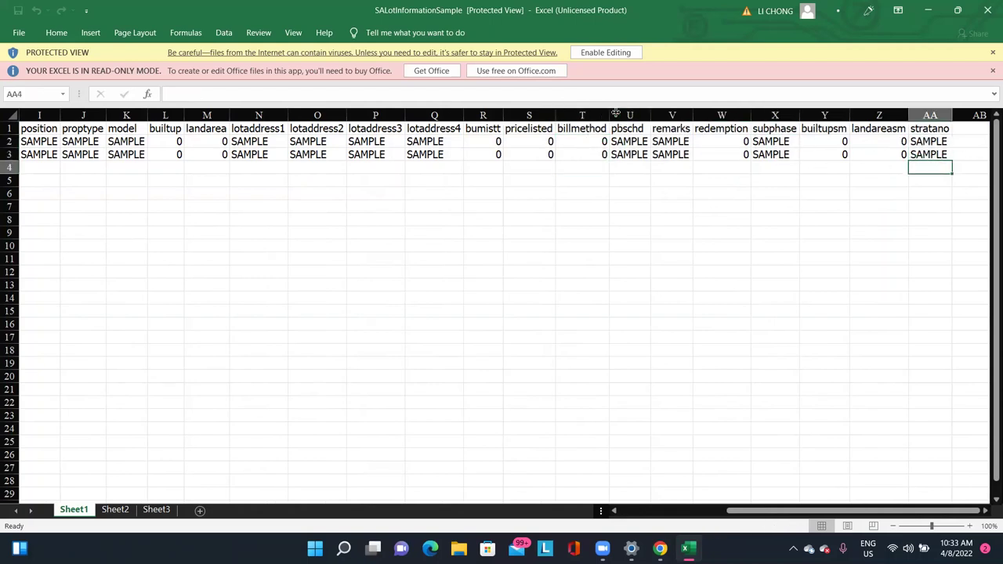
pyautogui.click(630, 144)
pyautogui.moveTo(631, 143); pyautogui.dragTo(632, 155)
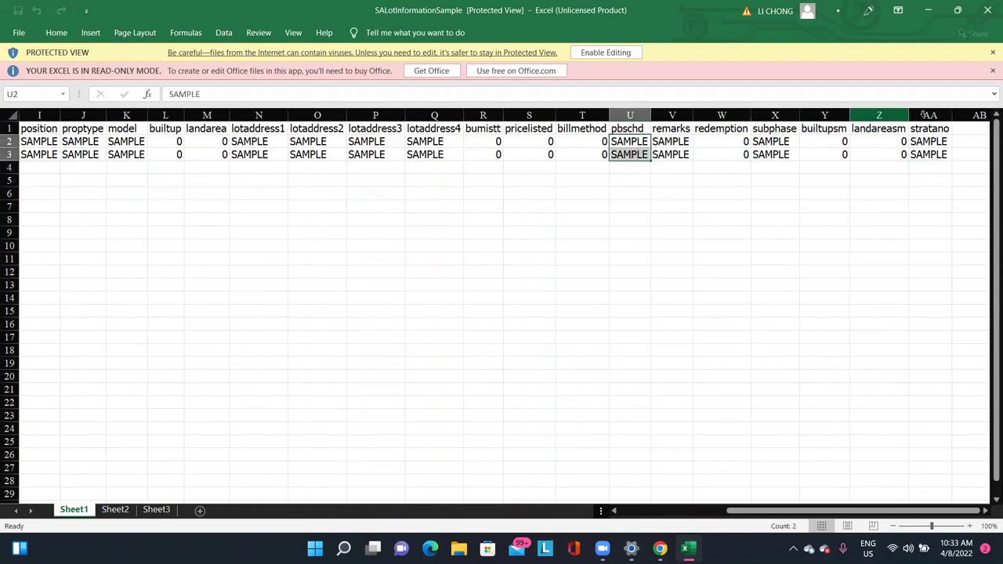
# Select the full lot data range from lotno across, then close the spreadsheet.
pyautogui.moveTo(931, 130); pyautogui.dragTo(133, 168)
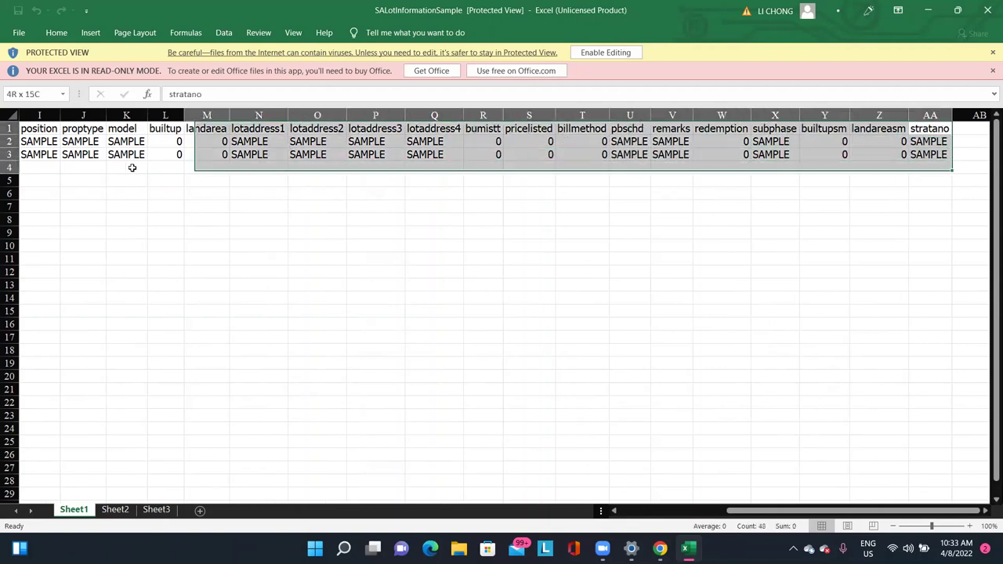
pyautogui.click(316, 192)
pyautogui.click(710, 296)
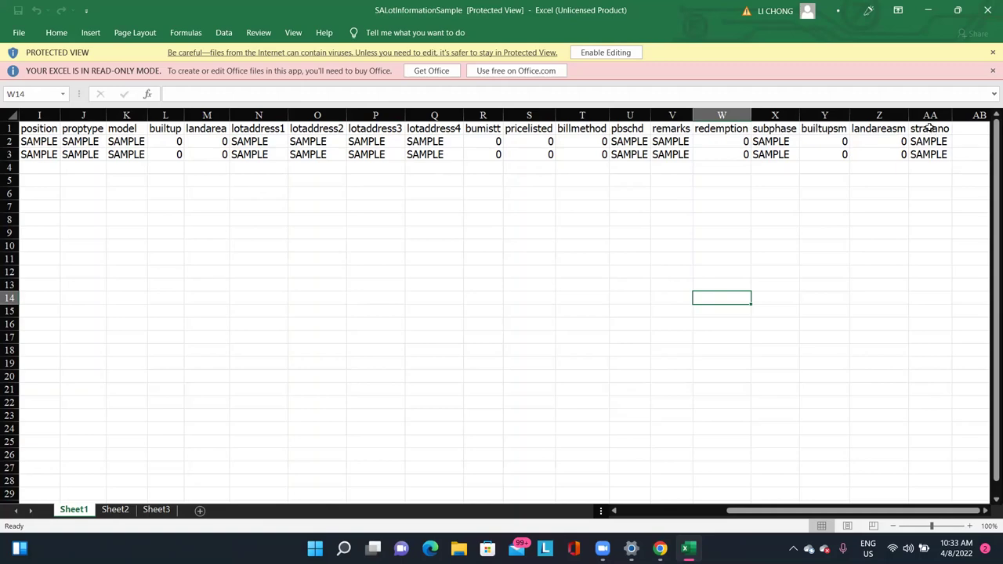
pyautogui.moveTo(929, 127); pyautogui.dragTo(8, 168)
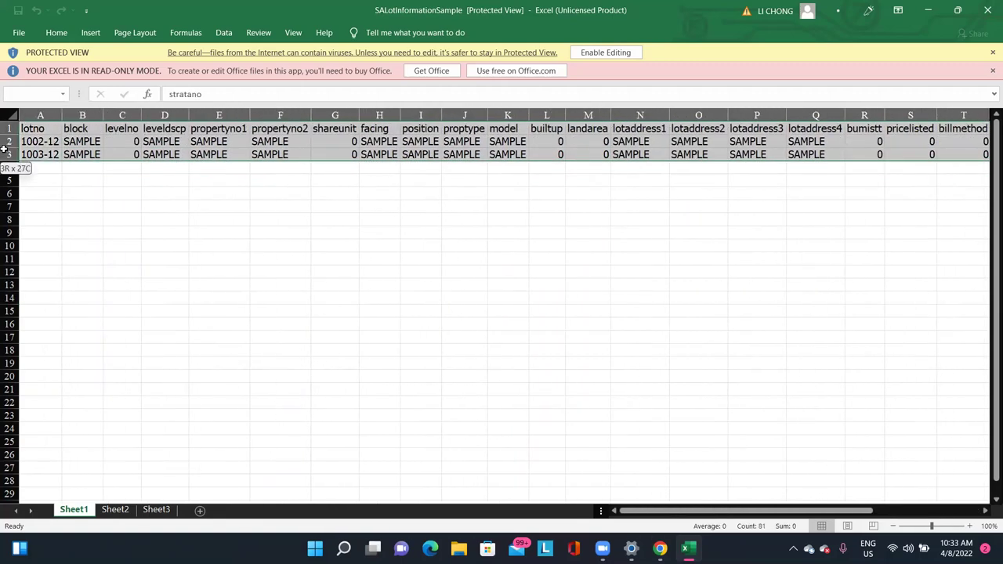
pyautogui.click(180, 154)
pyautogui.moveTo(39, 129); pyautogui.dragTo(820, 204)
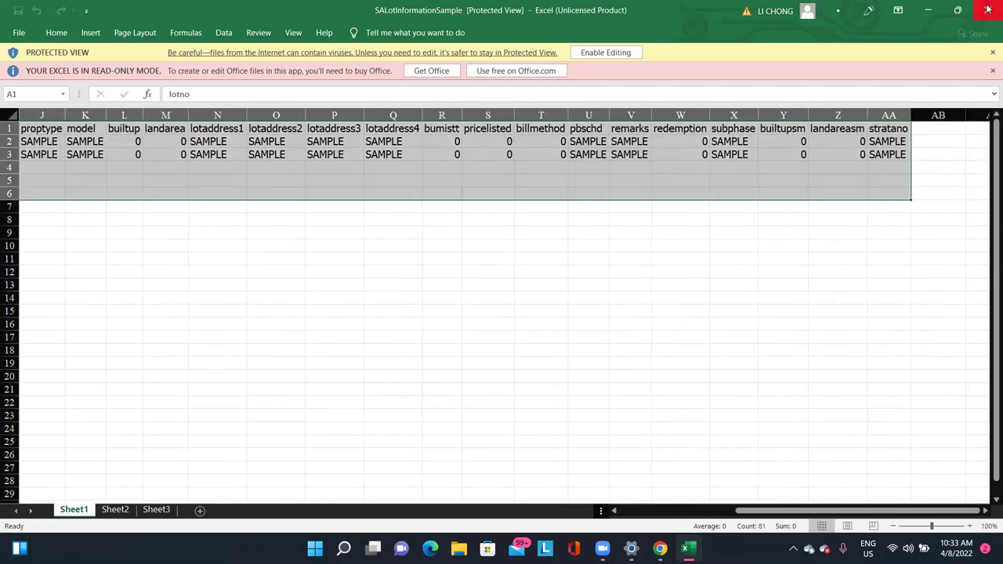
pyautogui.click(987, 8)
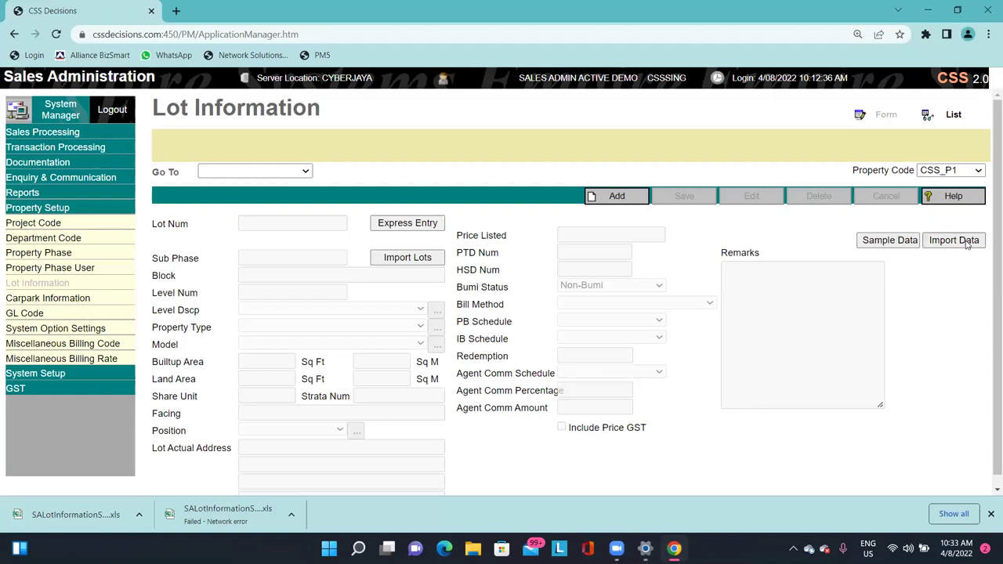
# Import SALotInformationSample, preview lots 1002-12 and 1003-12, then cancel back to Lot Information.
pyautogui.click(967, 245)
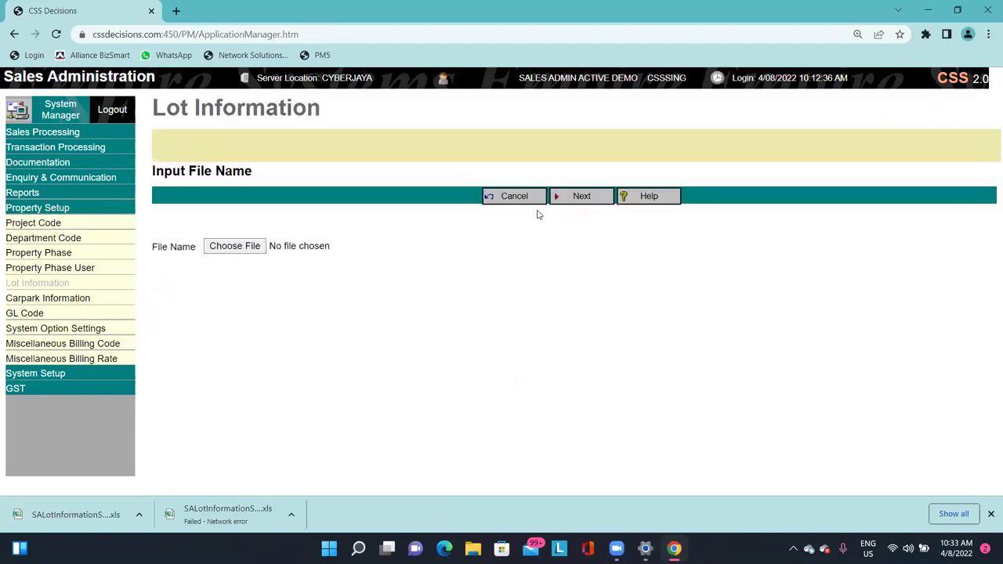
pyautogui.click(521, 201)
pyautogui.click(967, 244)
pyautogui.click(231, 247)
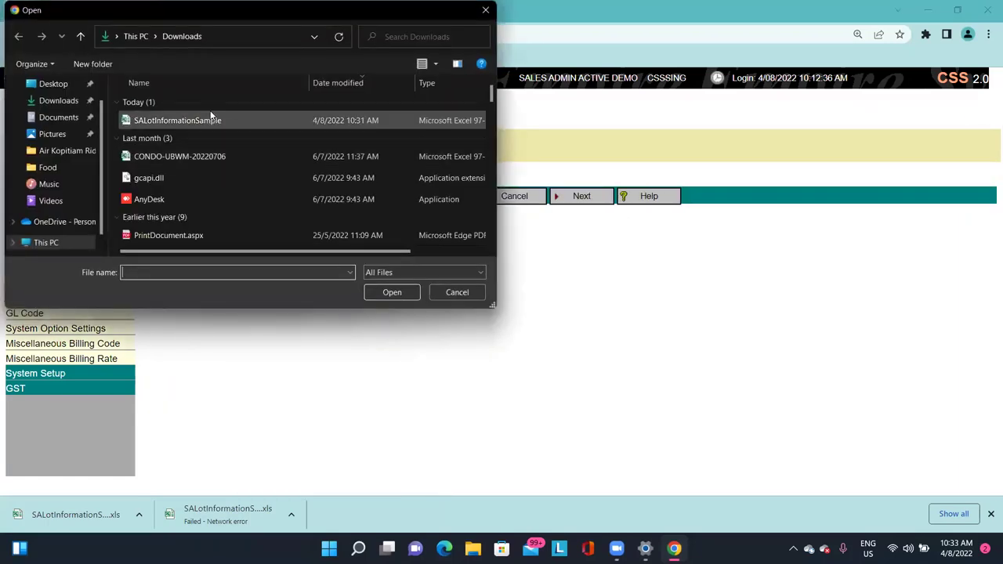
pyautogui.doubleClick(210, 116)
pyautogui.click(581, 197)
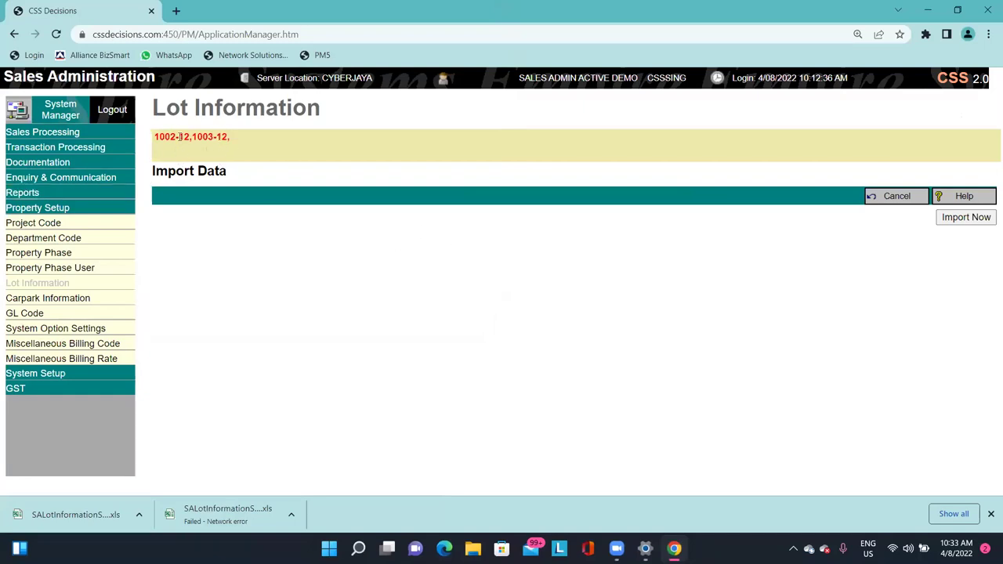
pyautogui.click(896, 200)
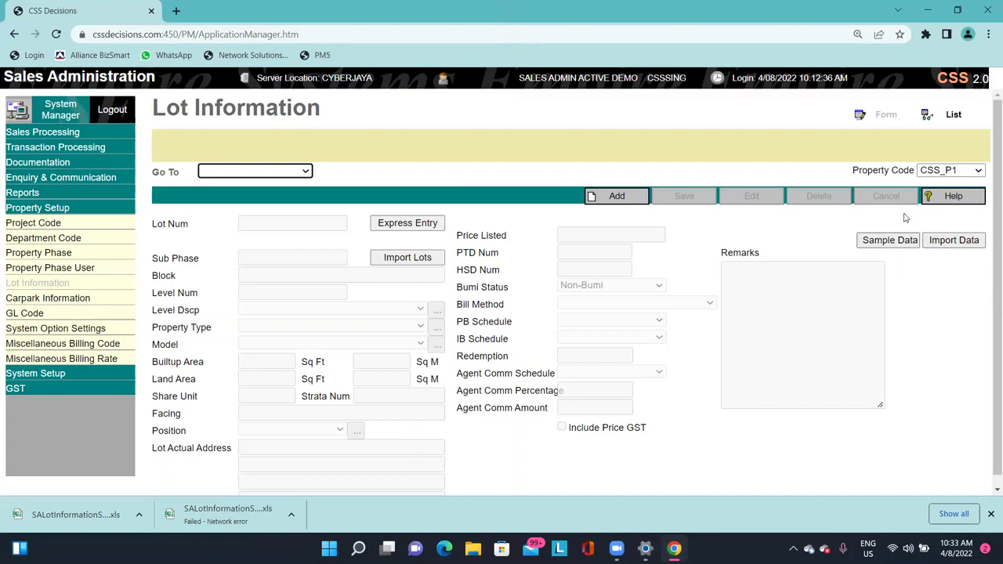
# Browse the lot jump list on the Lot Information page.
pyautogui.click(410, 155)
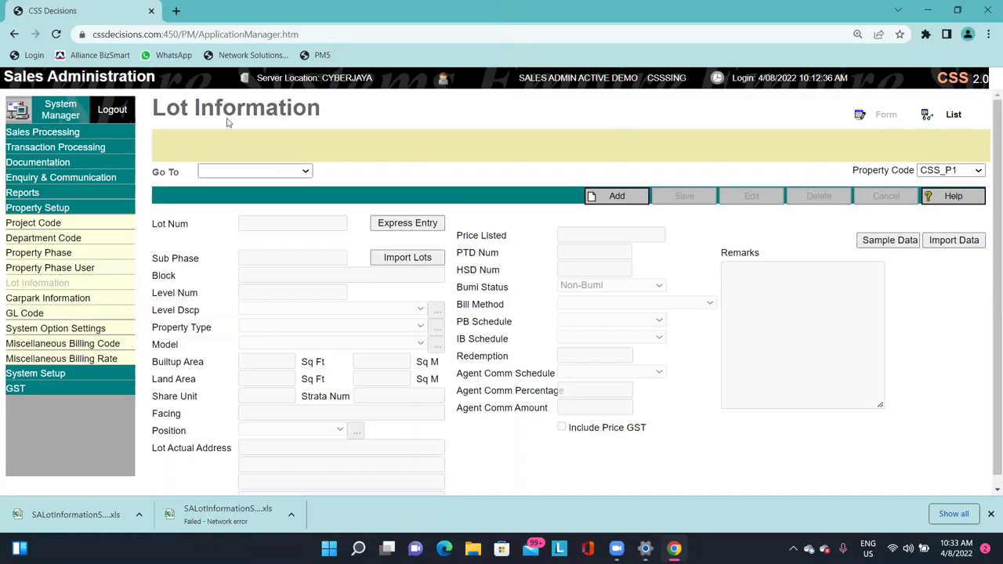
pyautogui.click(285, 176)
pyautogui.click(407, 157)
pyautogui.scroll(-1, 447, 145)
pyautogui.scroll(1, 452, 178)
# Add a new lot and set its lot number to PT000001.
pyautogui.click(619, 196)
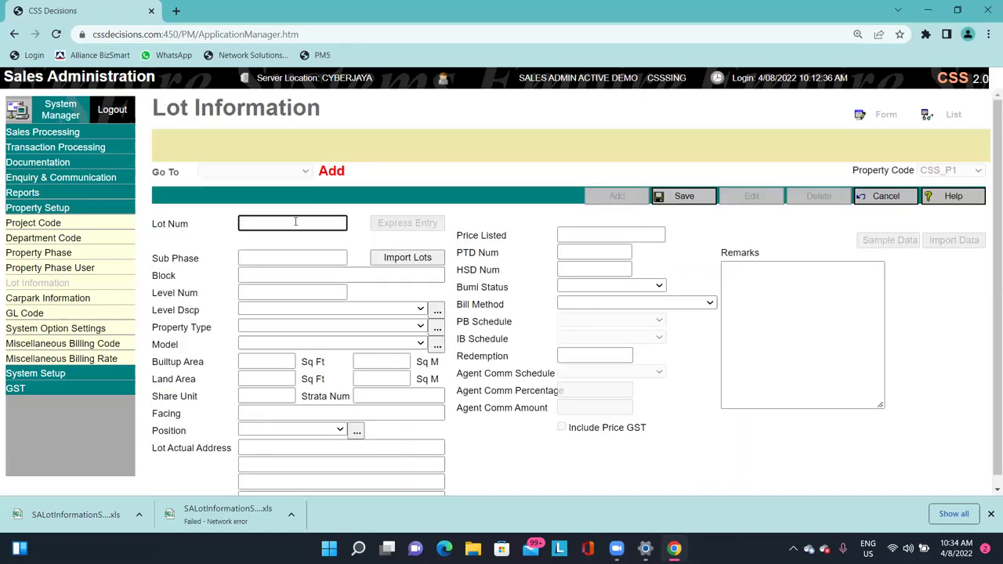
pyautogui.click(296, 222)
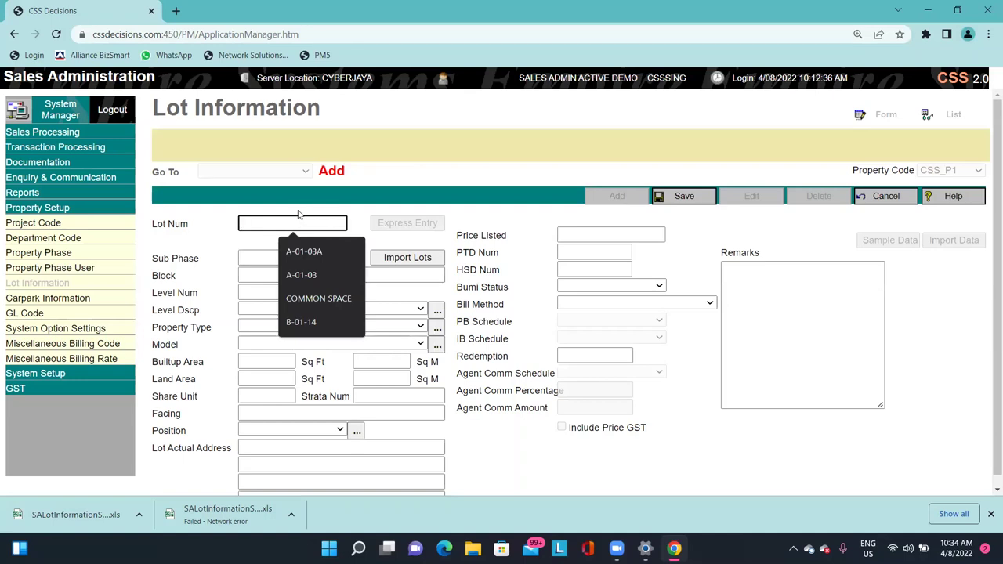
pyautogui.write('PT')
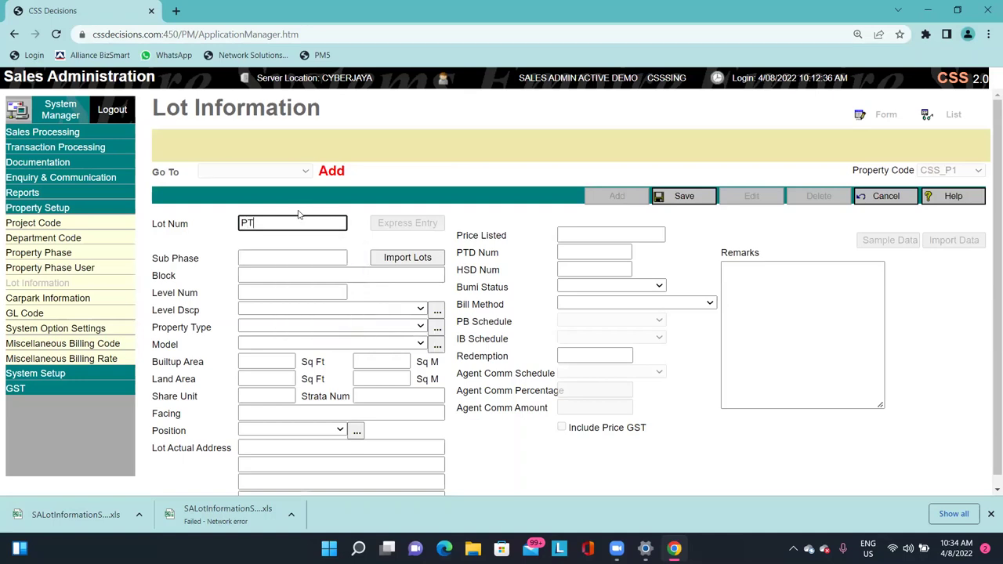
pyautogui.write('9909009')
pyautogui.press('Tab')
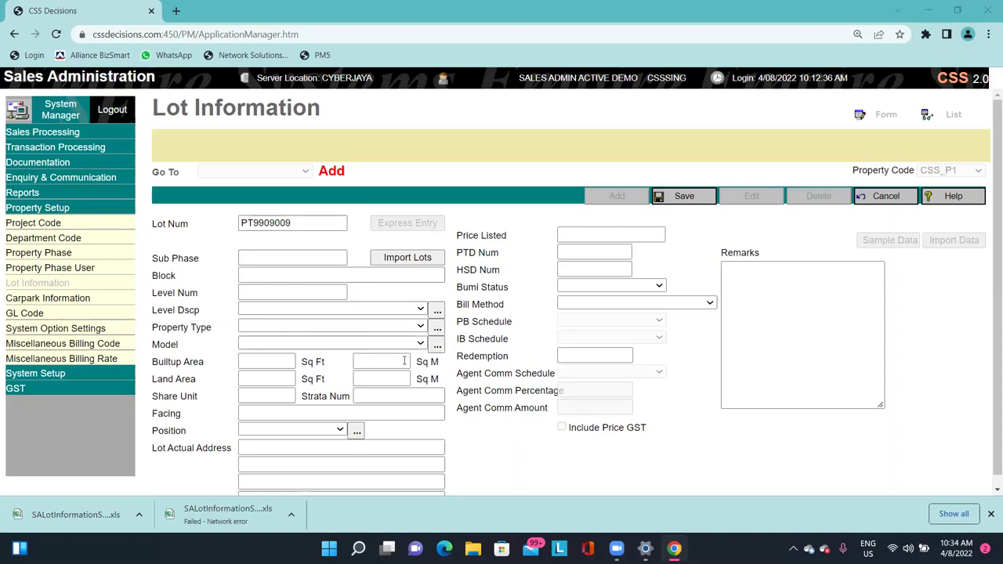
pyautogui.moveTo(252, 222); pyautogui.dragTo(392, 220)
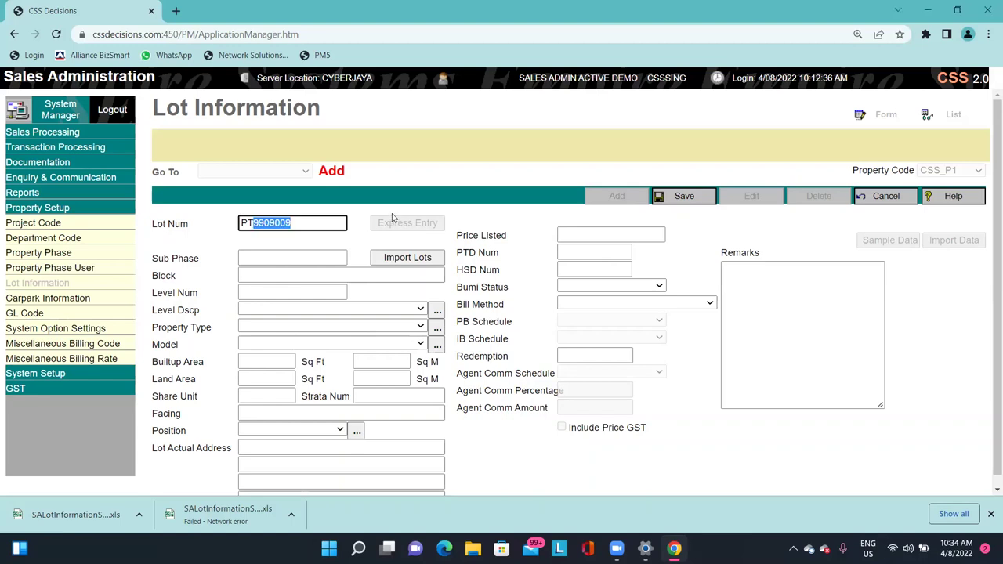
pyautogui.write('000')
pyautogui.hotkey('ctrl', 'a')
pyautogui.press('End')
pyautogui.press('BackSpace')
pyautogui.write('1')
pyautogui.hotkey('ctrl', 'a')
pyautogui.click(430, 194)
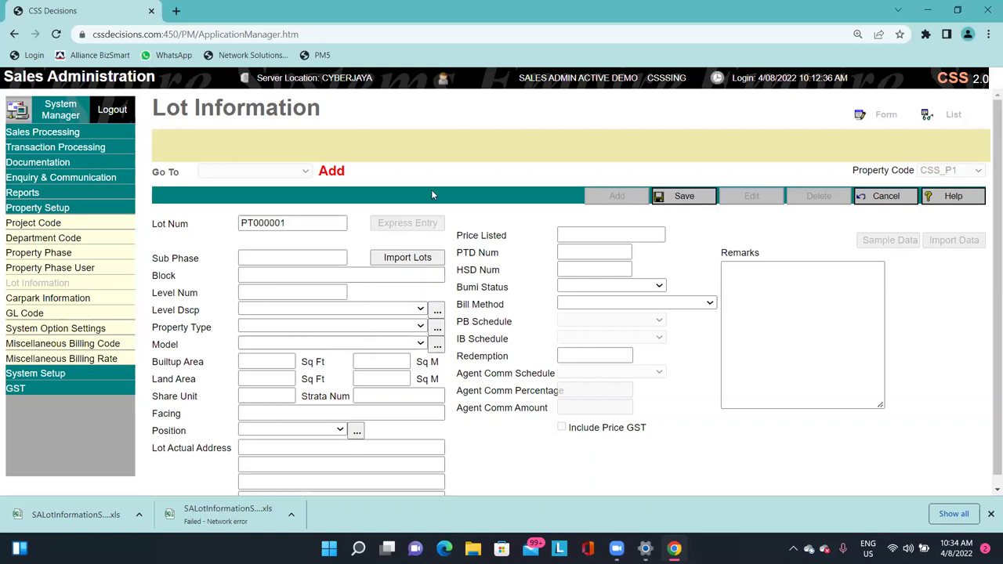
# Step through Sub Phase, Level Num, Built-up Area, Strata and address fields, leaving them blank.
pyautogui.click(299, 256)
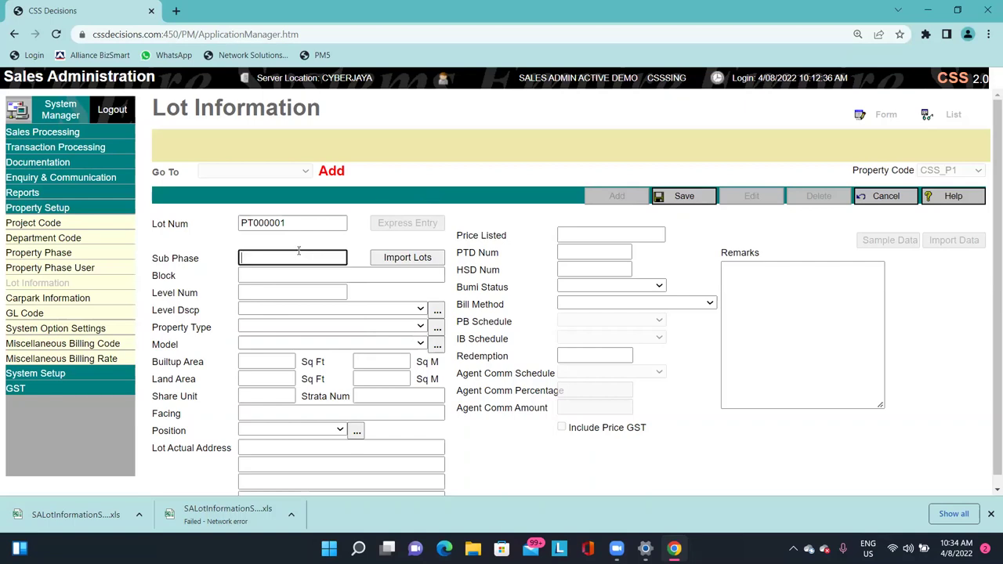
pyautogui.click(282, 293)
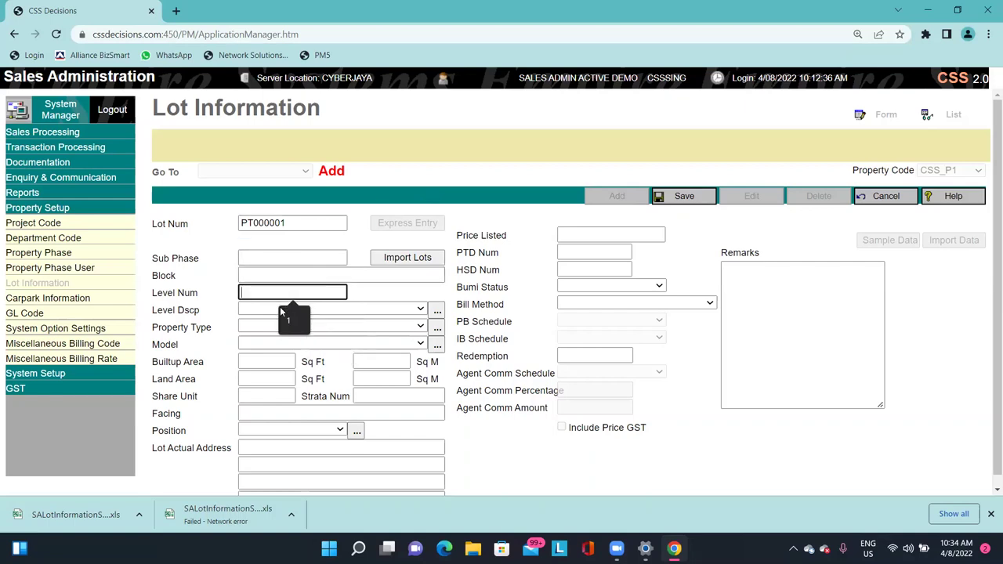
pyautogui.click(253, 312)
pyautogui.click(194, 314)
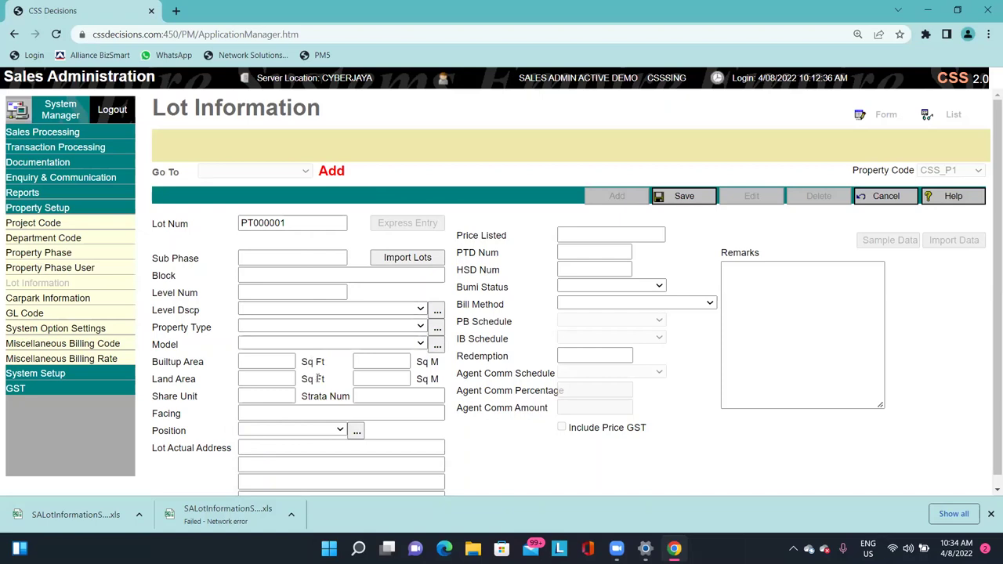
pyautogui.click(266, 362)
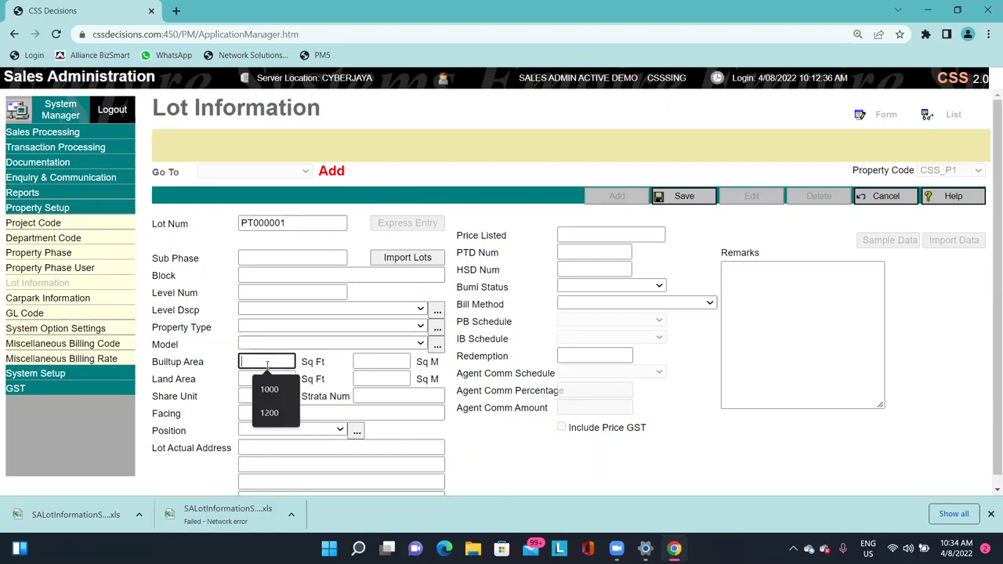
pyautogui.click(173, 381)
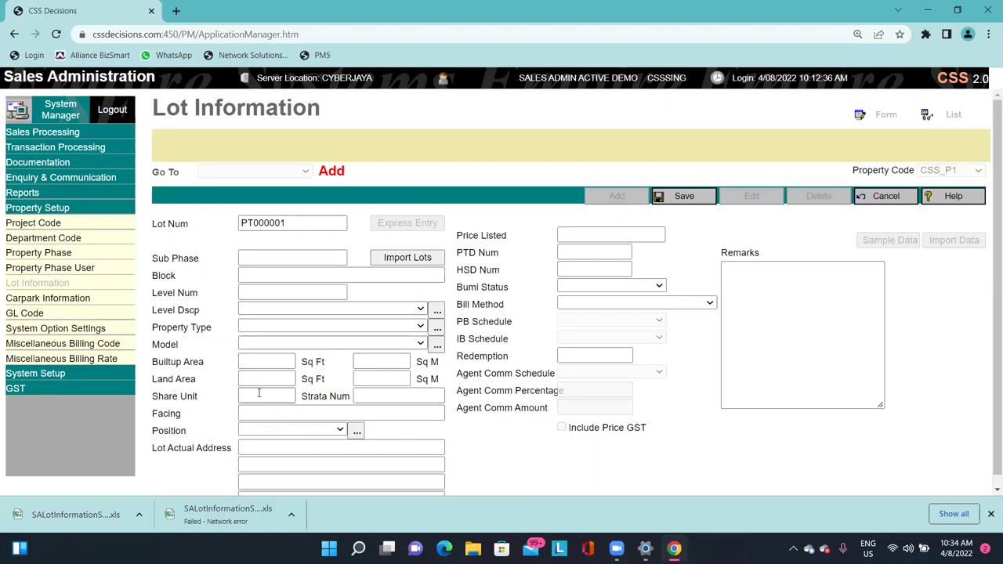
pyautogui.click(263, 362)
pyautogui.moveTo(328, 396); pyautogui.dragTo(321, 395)
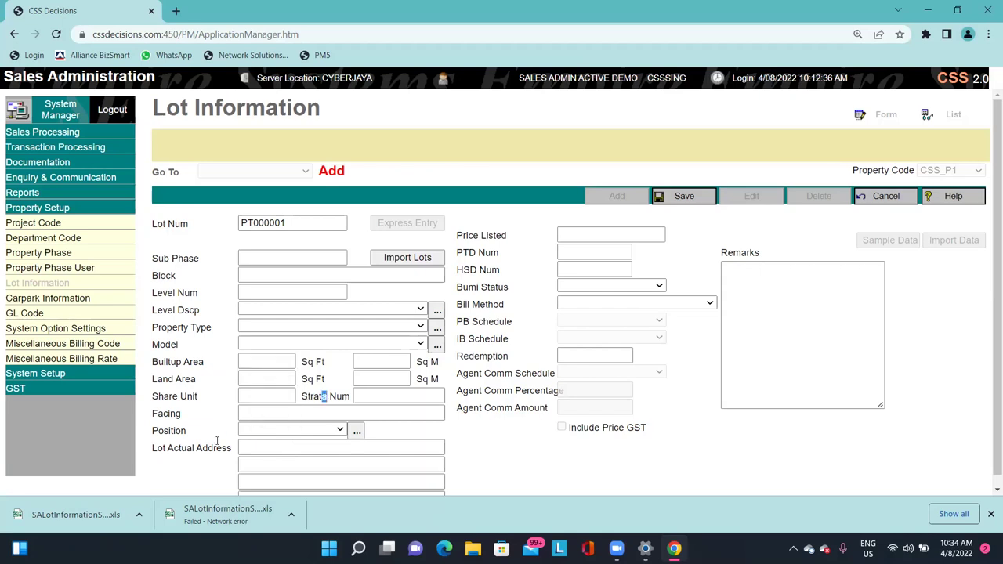
pyautogui.click(385, 395)
pyautogui.scroll(-1, 313, 423)
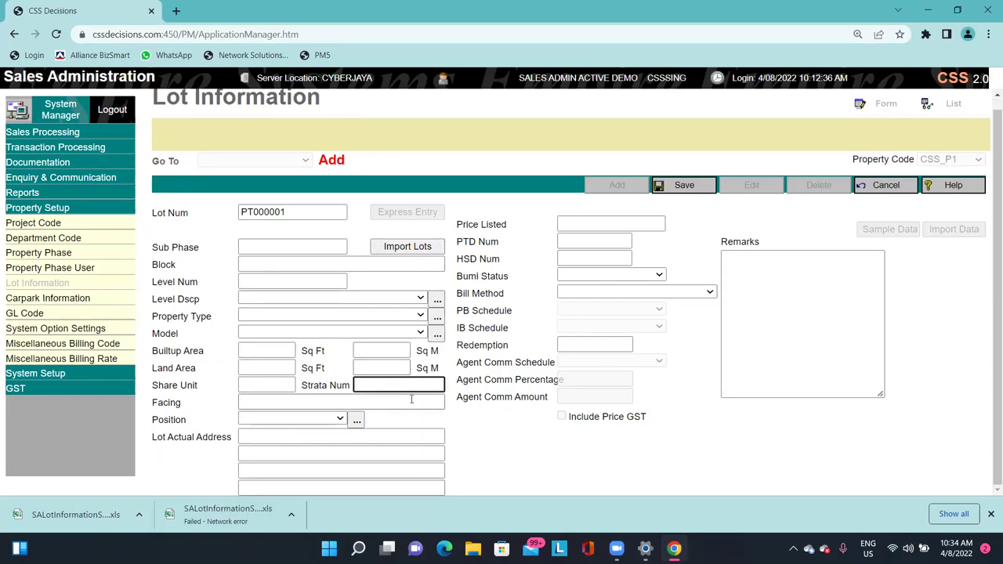
pyautogui.click(262, 454)
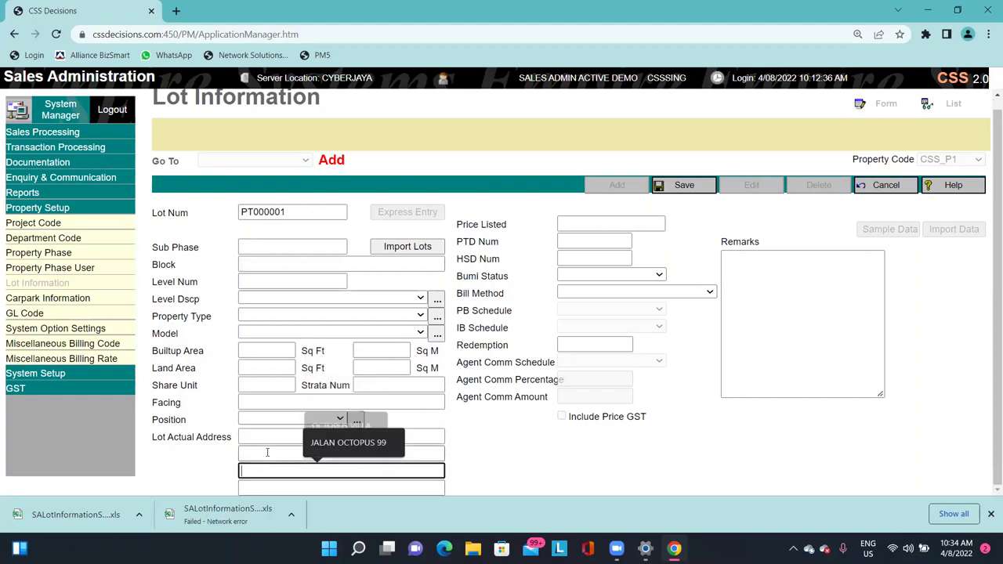
pyautogui.click(267, 436)
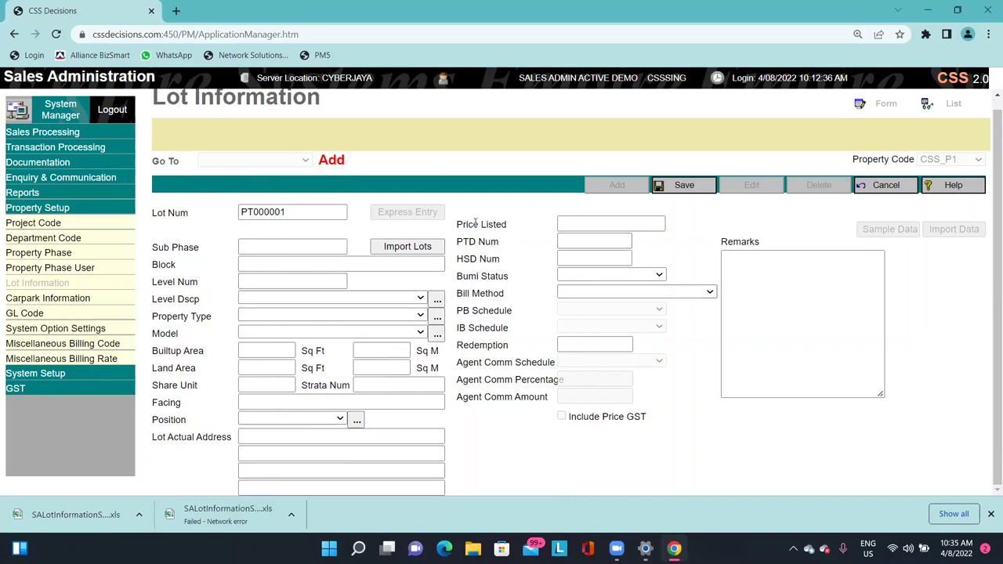
# Enter 300000 as the lot's listed price.
pyautogui.moveTo(468, 224); pyautogui.dragTo(596, 224)
pyautogui.click(638, 221)
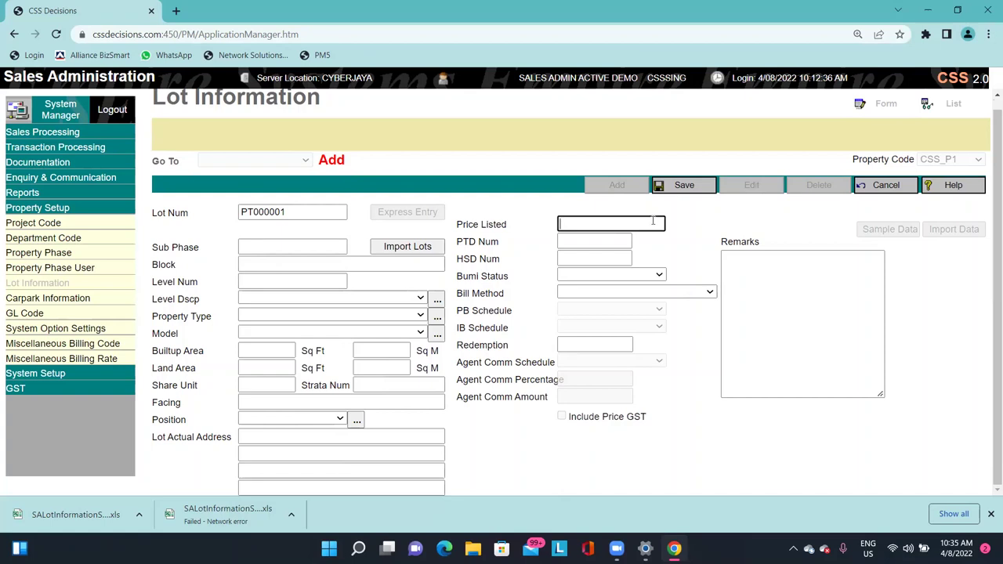
pyautogui.write('300000')
pyautogui.press('Tab')
pyautogui.press('Tab')
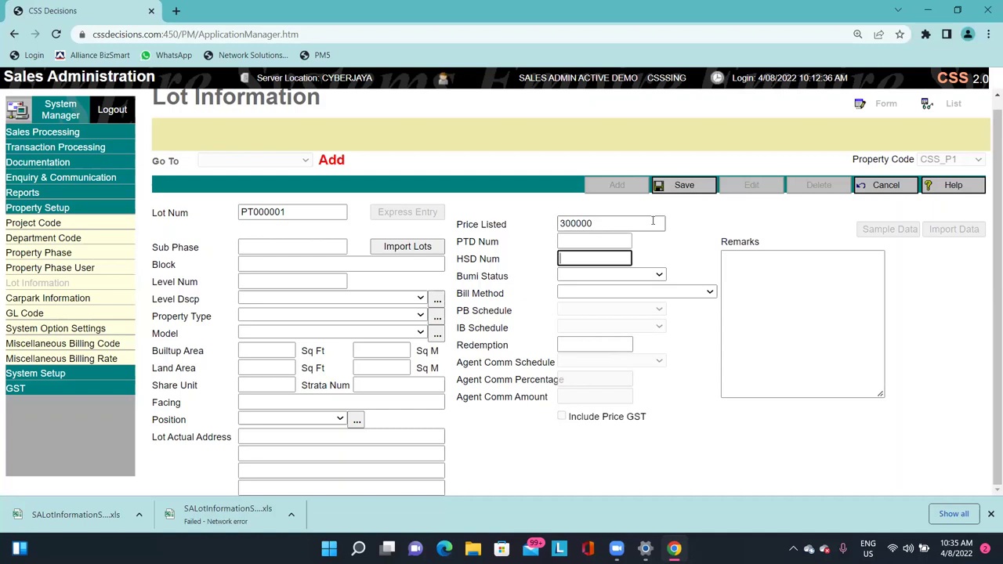
pyautogui.press('Tab')
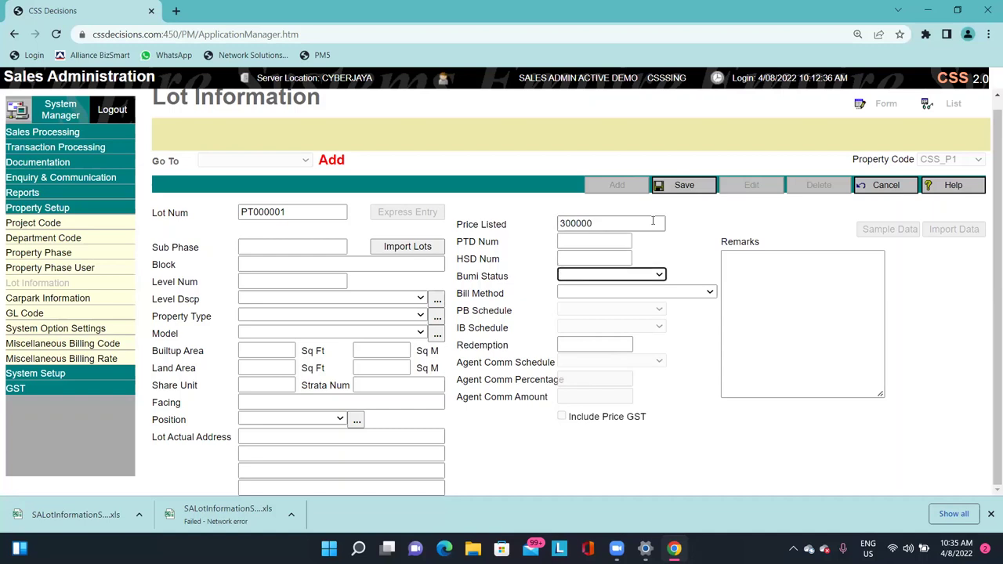
# Set Bumi Status to Non-Bumi, Bill Method to Progressive Billing and PB Schedule to HDA1.
pyautogui.click(599, 275)
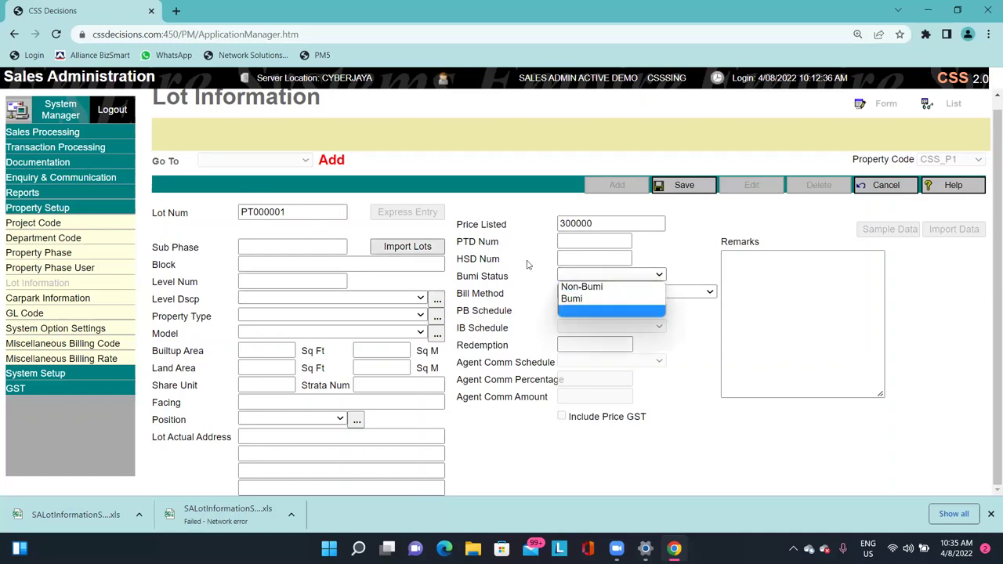
pyautogui.click(619, 287)
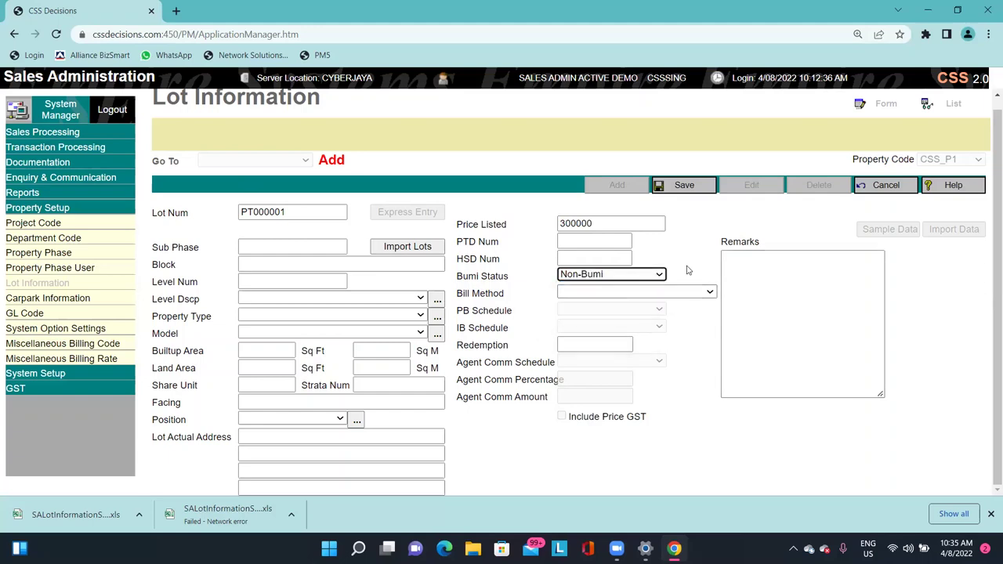
pyautogui.doubleClick(479, 293)
pyautogui.click(529, 296)
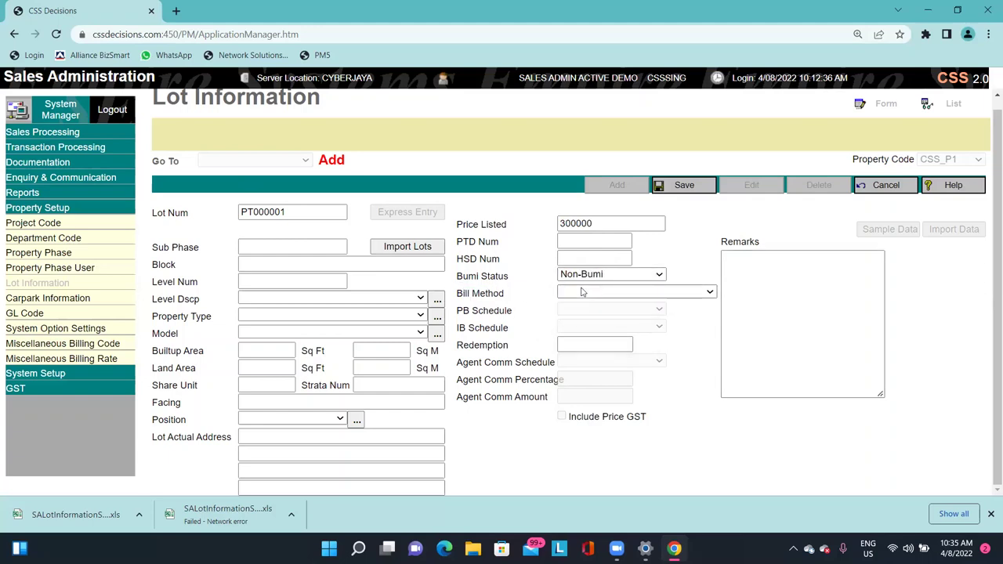
pyautogui.click(582, 292)
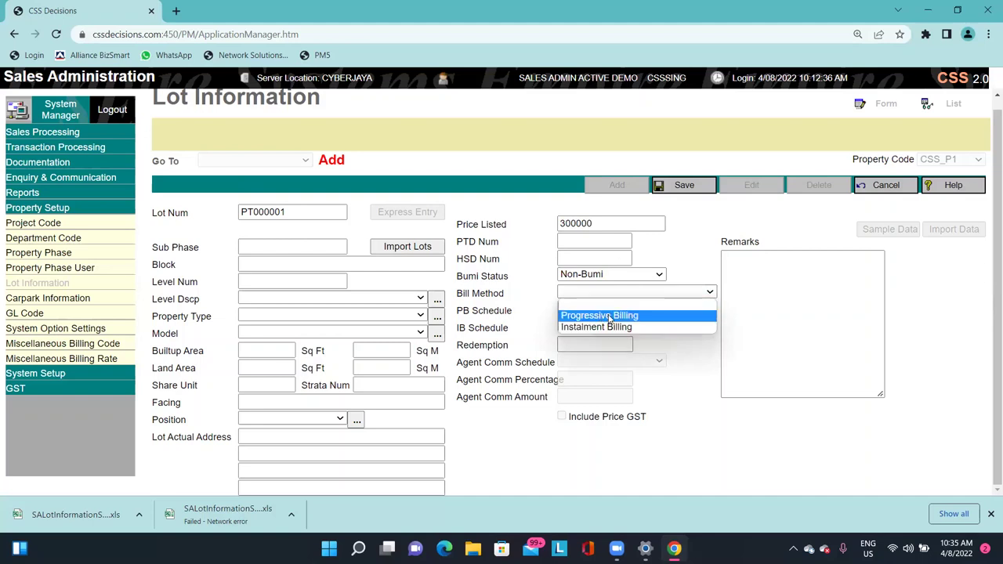
pyautogui.click(610, 315)
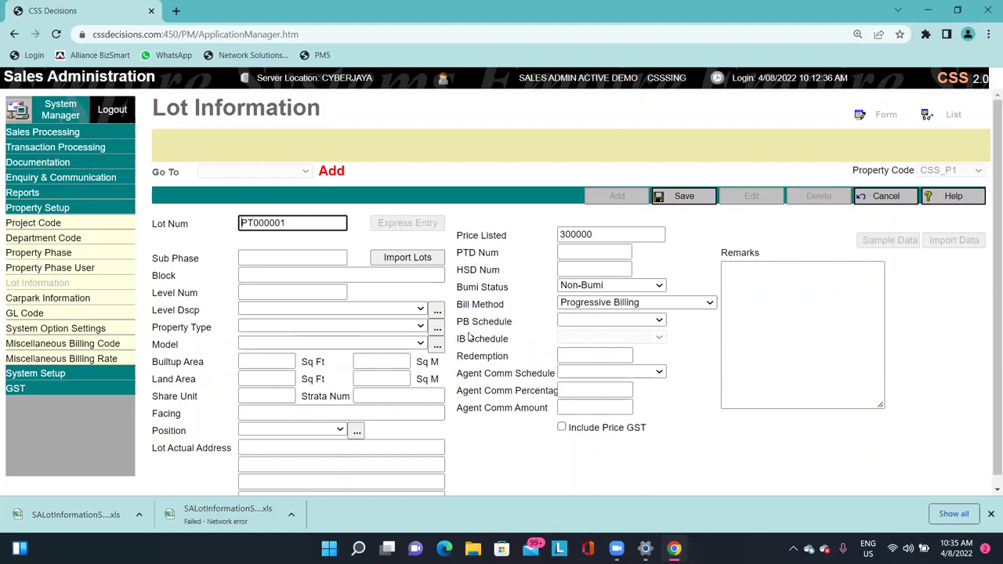
pyautogui.moveTo(457, 321); pyautogui.dragTo(510, 320)
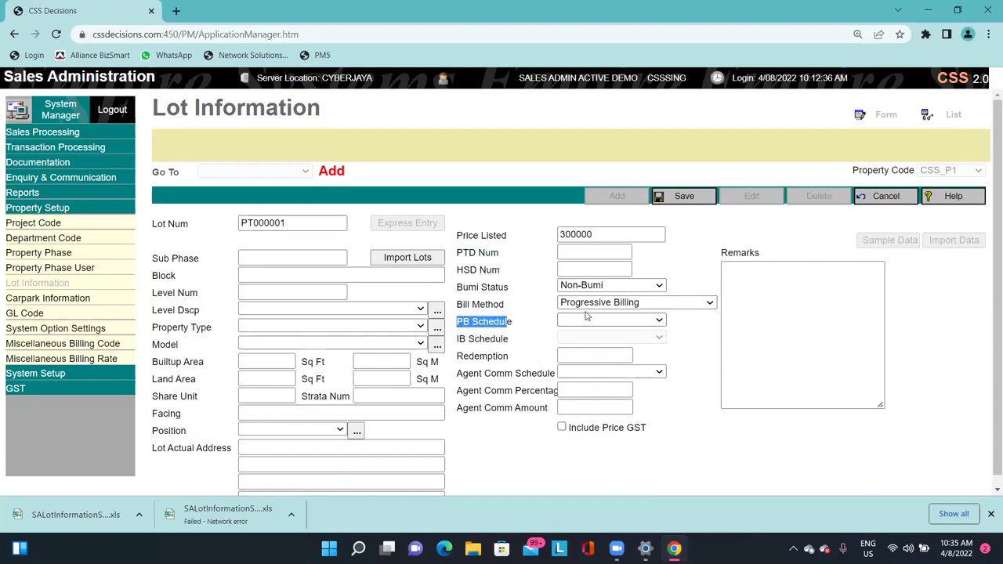
pyautogui.click(589, 319)
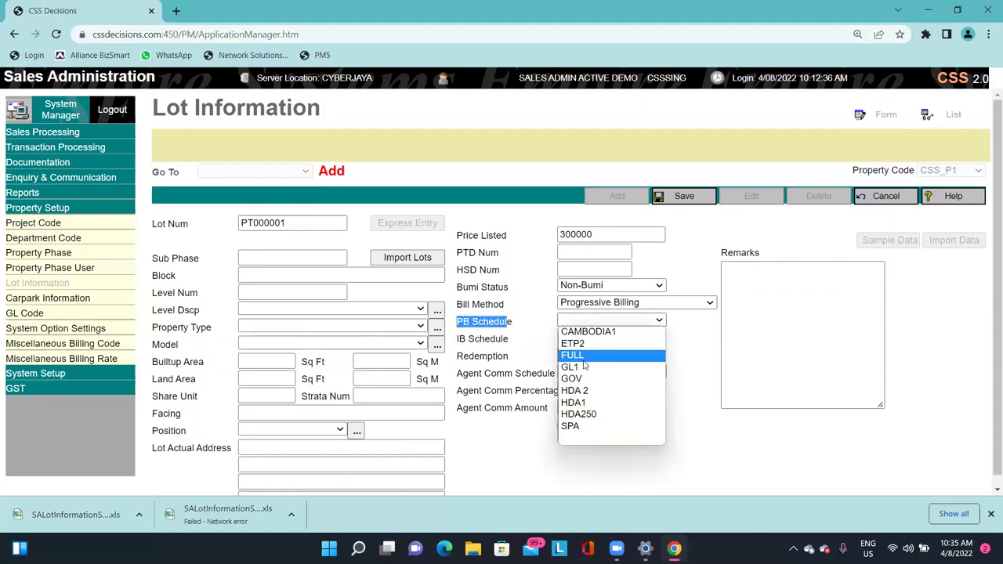
pyautogui.click(584, 403)
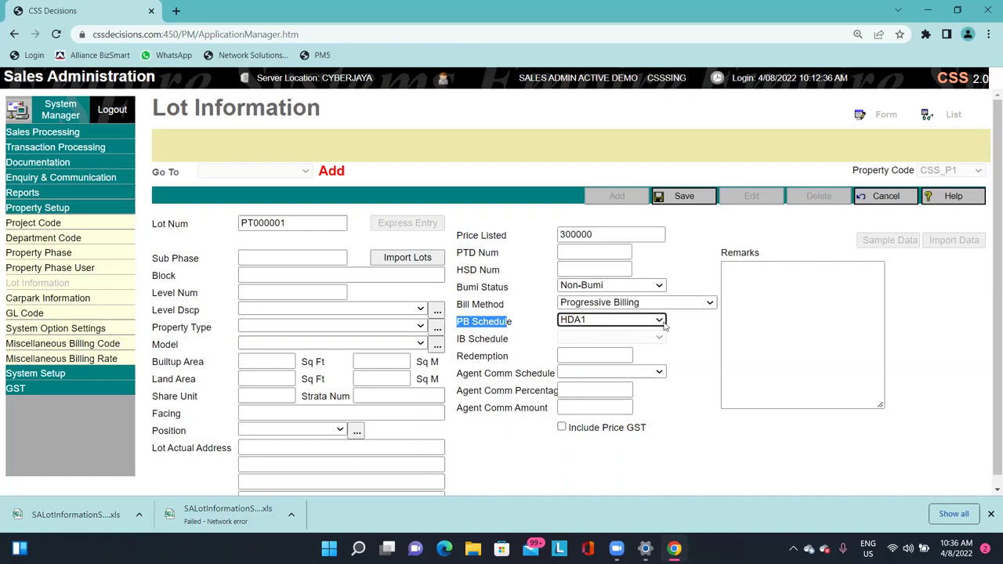
# Check the progressive billing schedule options and keep HDA1 for lot PT000001.
pyautogui.click(662, 321)
pyautogui.click(704, 328)
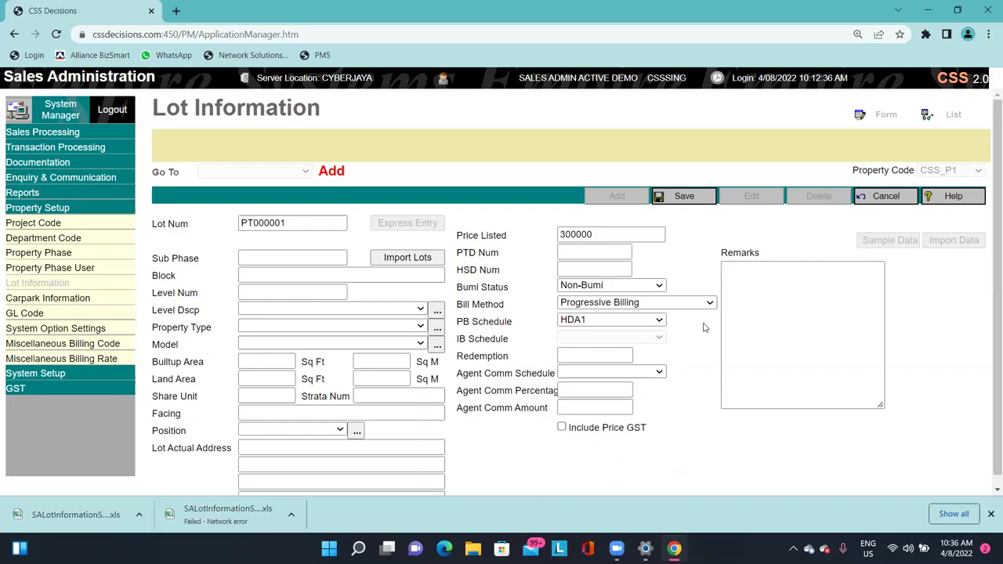
pyautogui.click(658, 320)
pyautogui.click(601, 314)
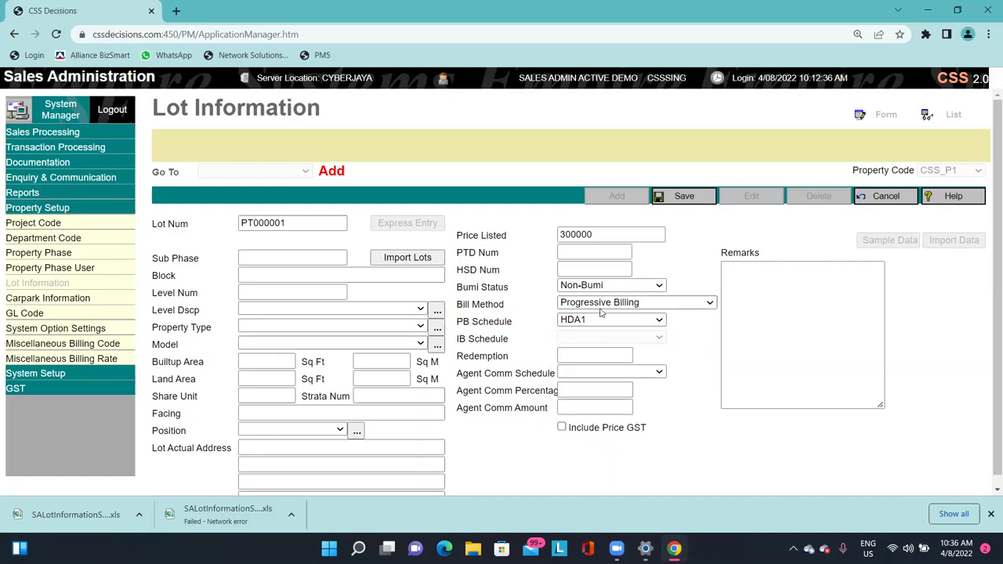
pyautogui.click(573, 327)
pyautogui.click(574, 328)
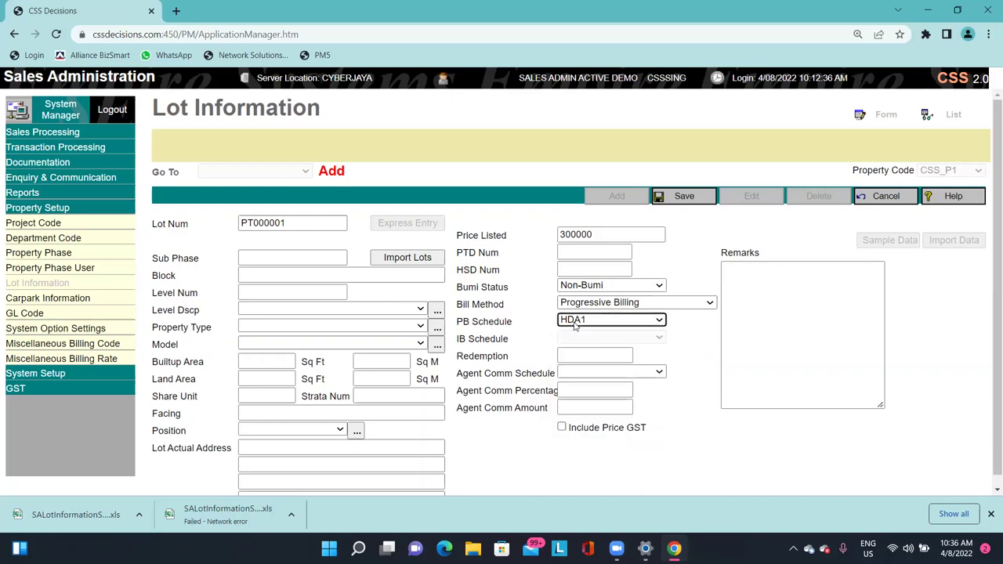
# Enter a redemption amount of 50000.
pyautogui.click(580, 357)
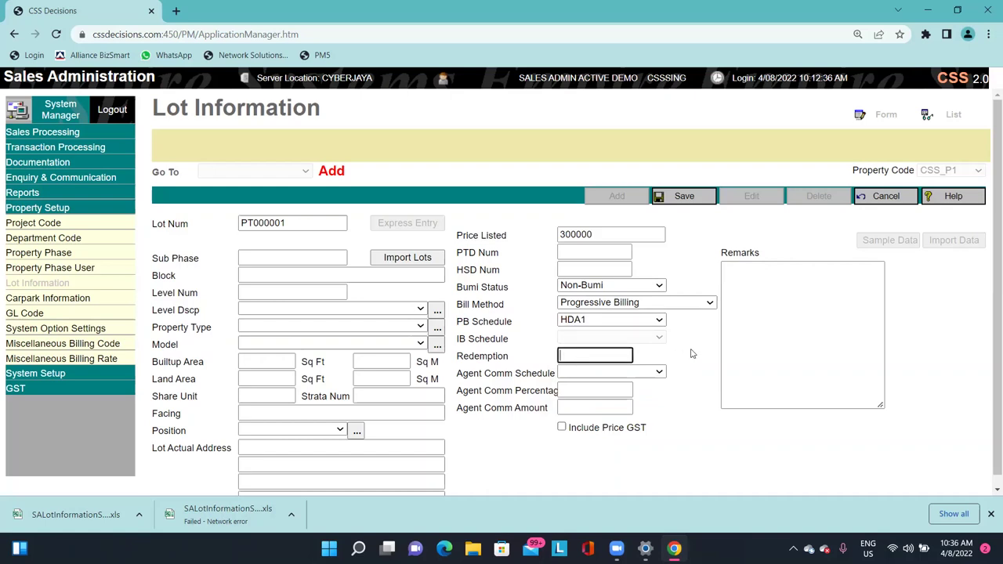
pyautogui.write('5')
pyautogui.press('BackSpace')
pyautogui.write('50000')
pyautogui.click(691, 354)
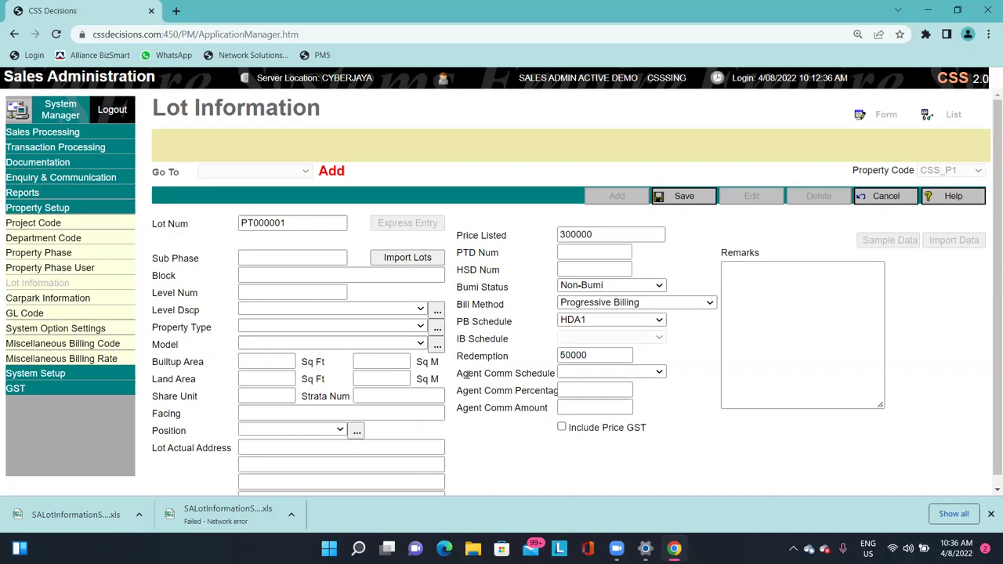
# Highlight the three agent commission fields, including the commission schedule field.
pyautogui.moveTo(466, 375); pyautogui.dragTo(526, 390)
pyautogui.click(498, 403)
pyautogui.moveTo(457, 372); pyautogui.dragTo(544, 405)
pyautogui.click(548, 411)
pyautogui.tripleClick(493, 374)
pyautogui.click(487, 386)
pyautogui.moveTo(469, 374); pyautogui.dragTo(542, 374)
pyautogui.click(548, 390)
pyautogui.moveTo(506, 378); pyautogui.dragTo(552, 373)
pyautogui.click(579, 372)
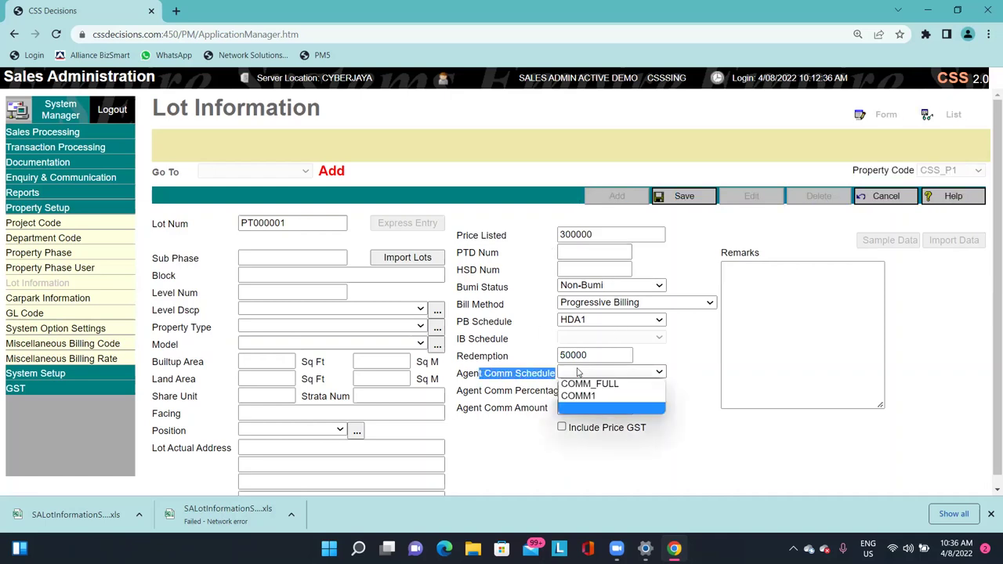
pyautogui.click(548, 378)
pyautogui.click(578, 375)
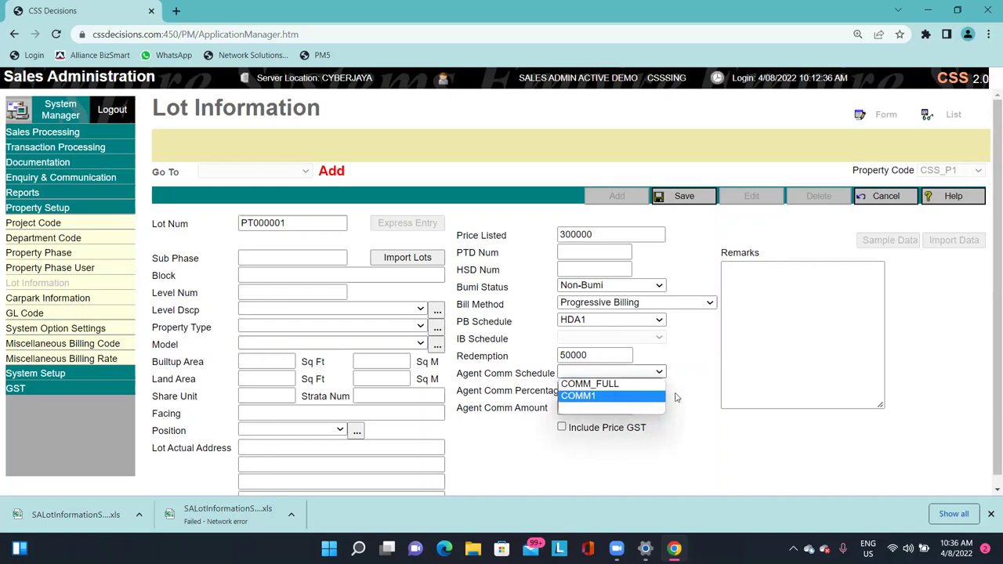
pyautogui.click(707, 404)
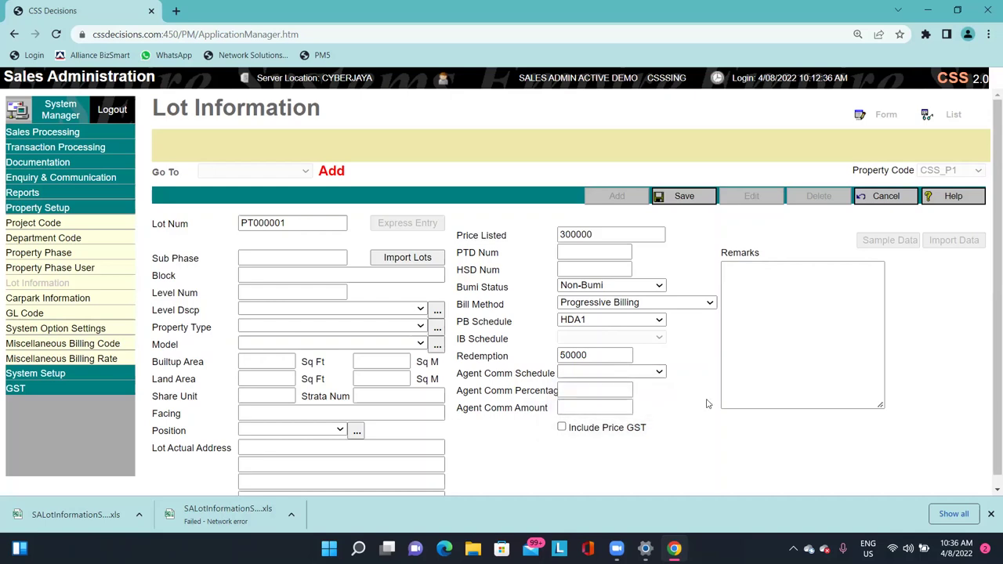
pyautogui.moveTo(468, 396); pyautogui.dragTo(551, 383)
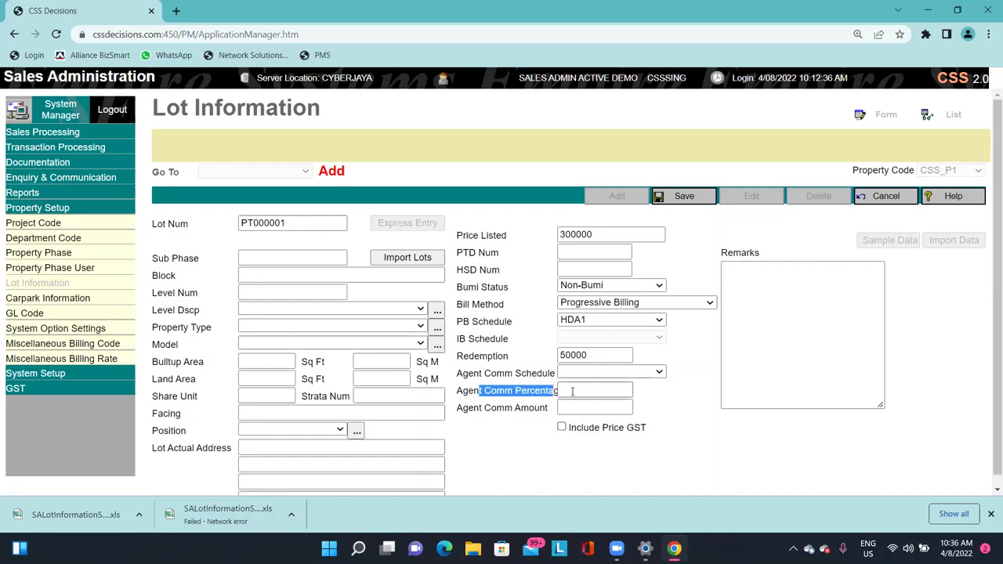
pyautogui.click(618, 391)
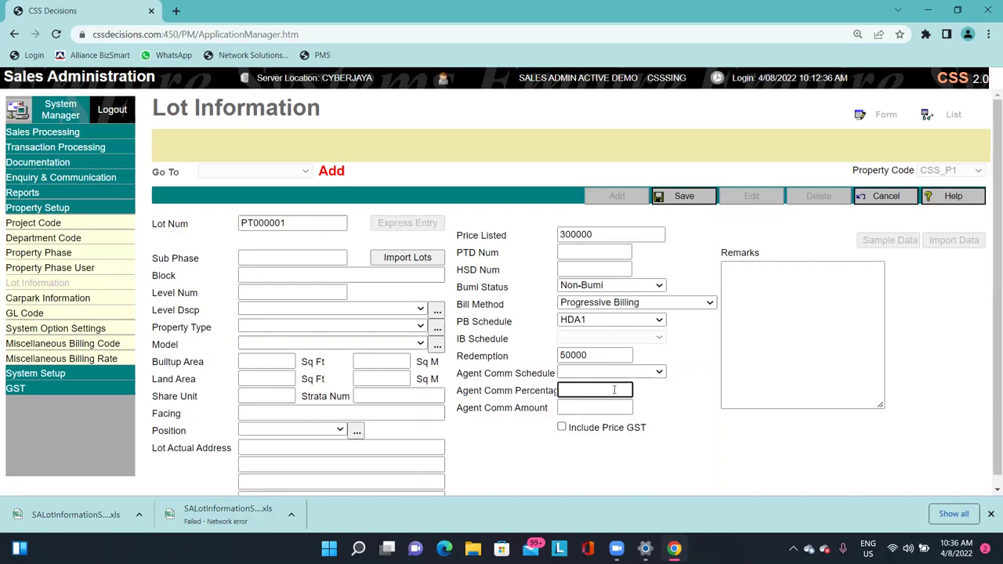
pyautogui.press('Tab')
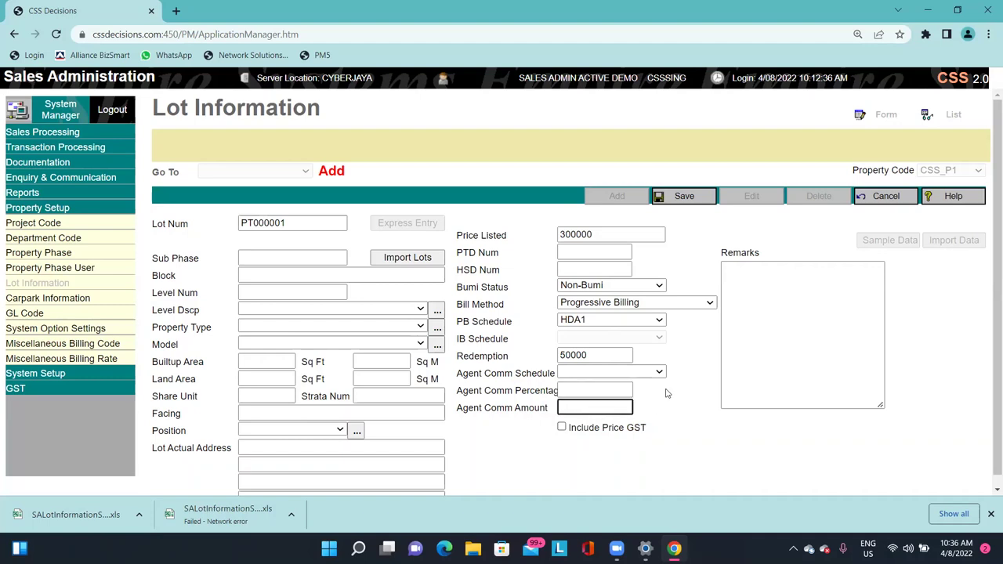
pyautogui.hotkey('shift', 'Tab')
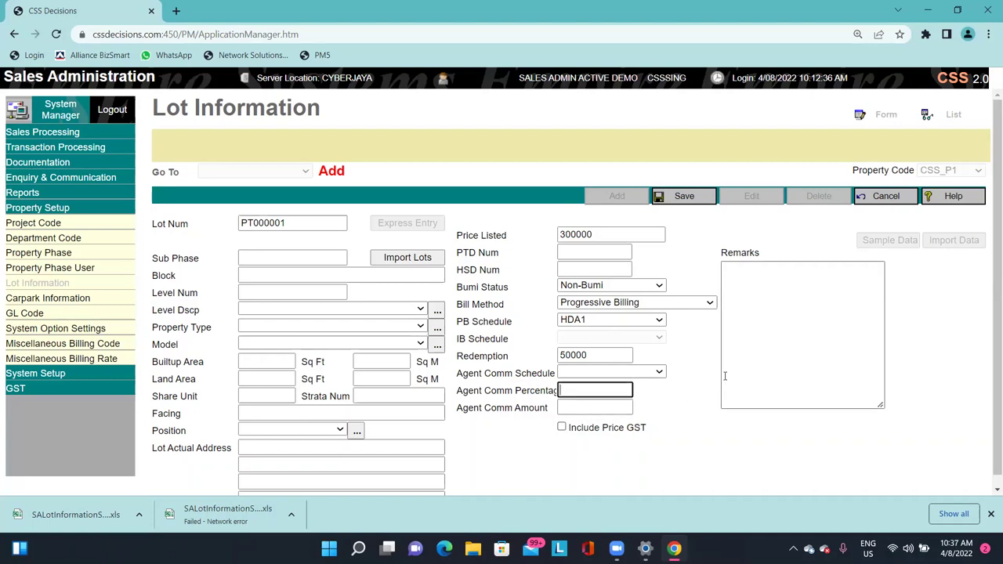
pyautogui.write('2')
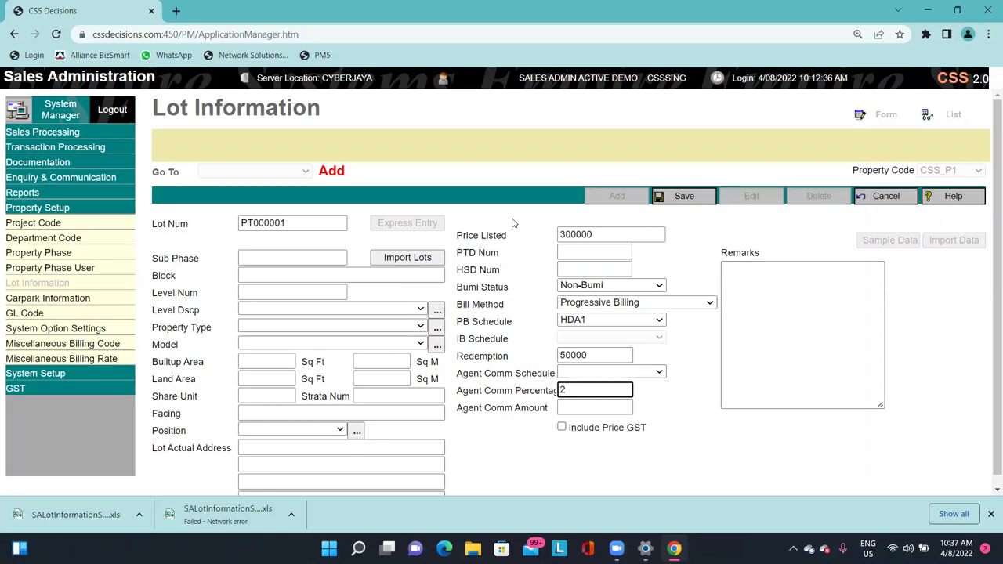
pyautogui.press('Tab')
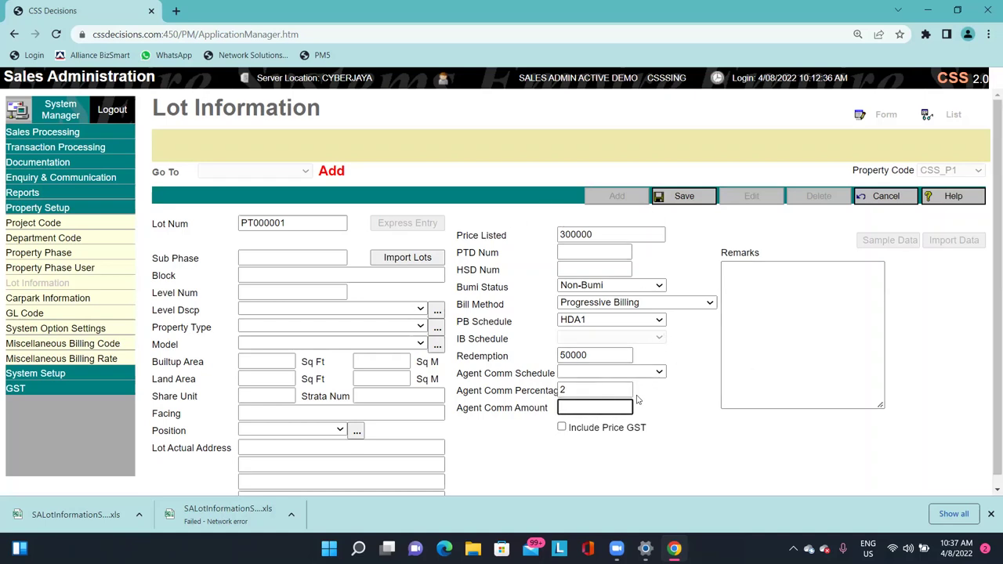
pyautogui.write('2000')
pyautogui.click(643, 401)
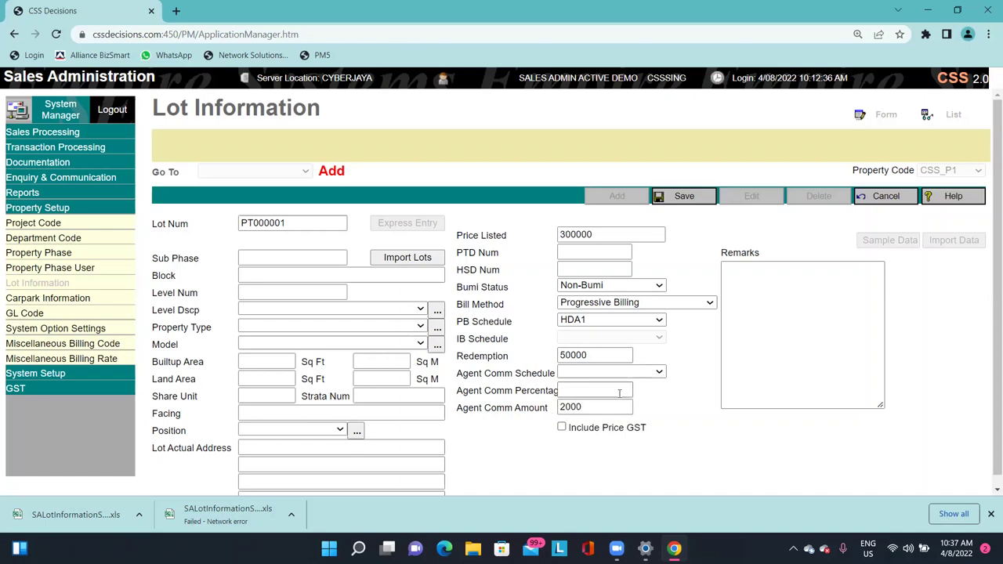
pyautogui.click(516, 408)
pyautogui.press('BackSpace')
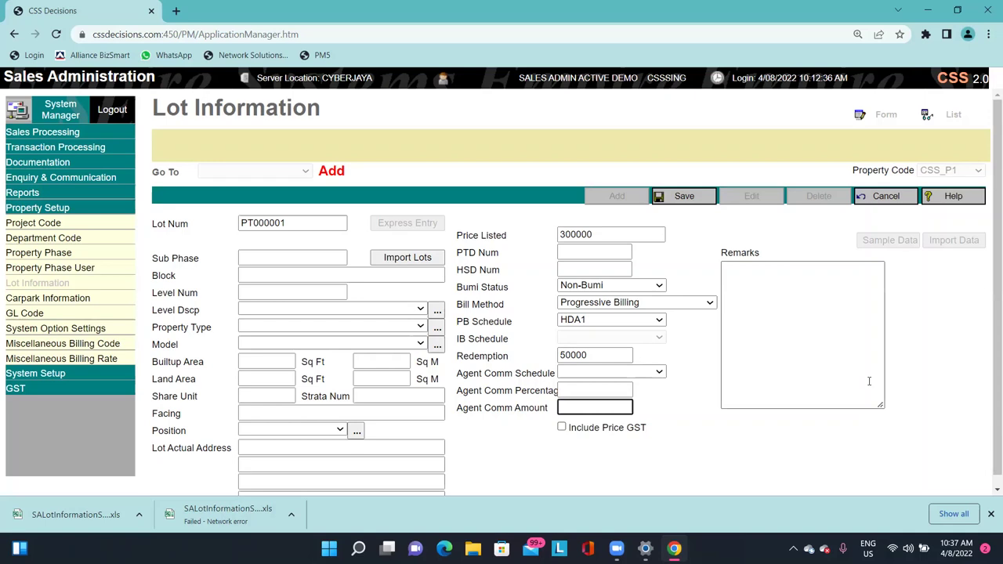
pyautogui.click(671, 455)
pyautogui.click(800, 319)
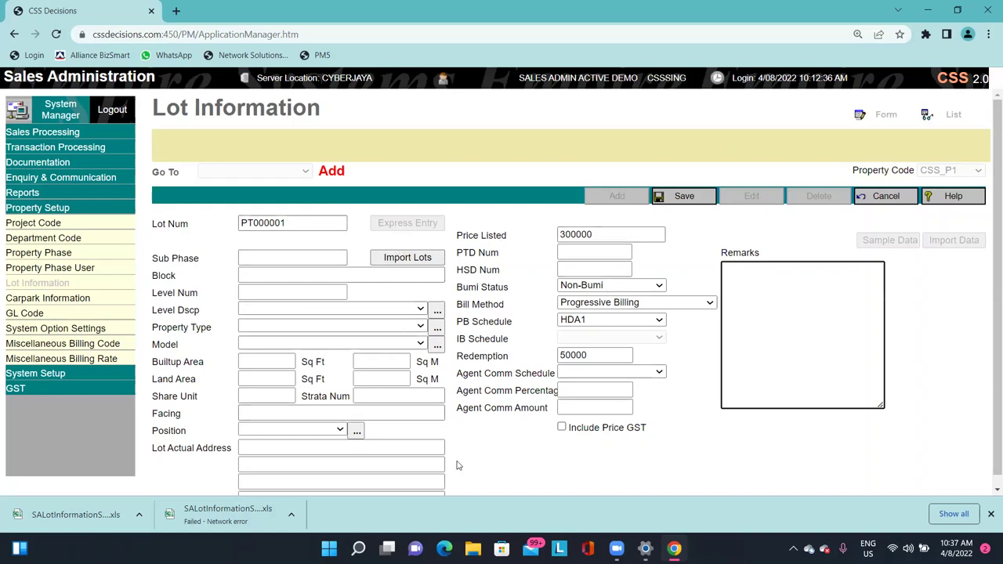
# Save lot PT000001 and reload it from the Go To list.
pyautogui.click(688, 203)
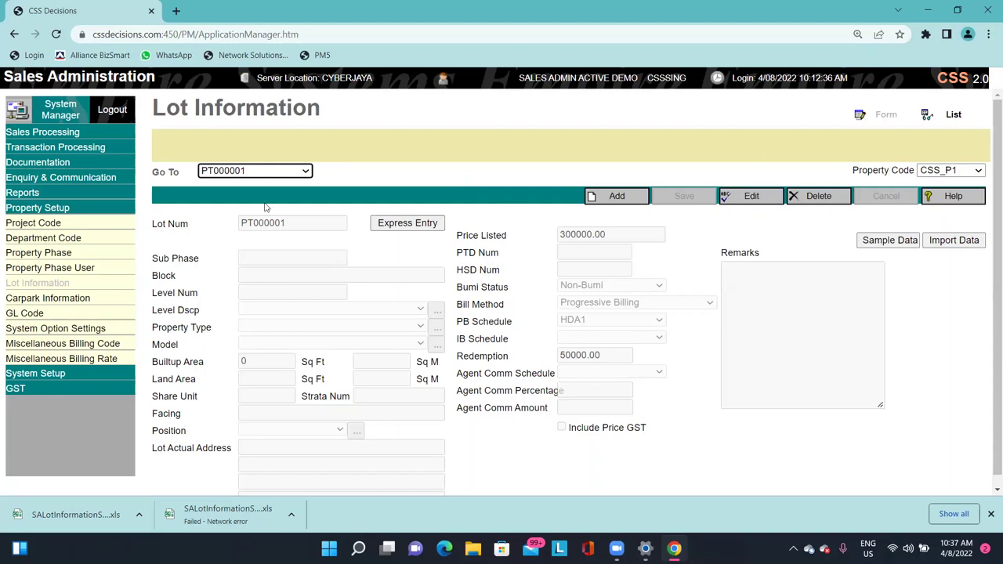
pyautogui.moveTo(158, 107); pyautogui.dragTo(325, 109)
pyautogui.click(280, 118)
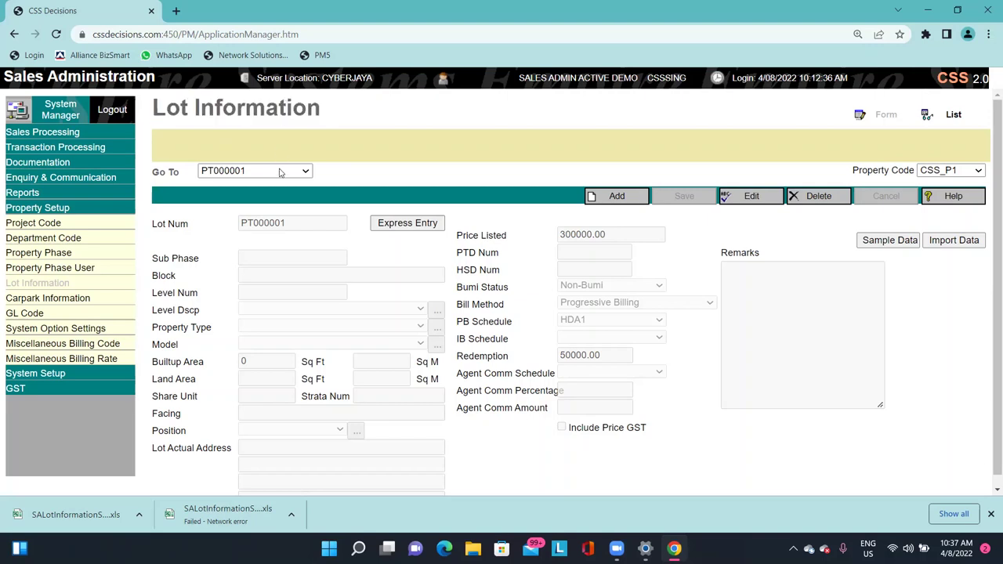
pyautogui.click(281, 172)
pyautogui.click(247, 188)
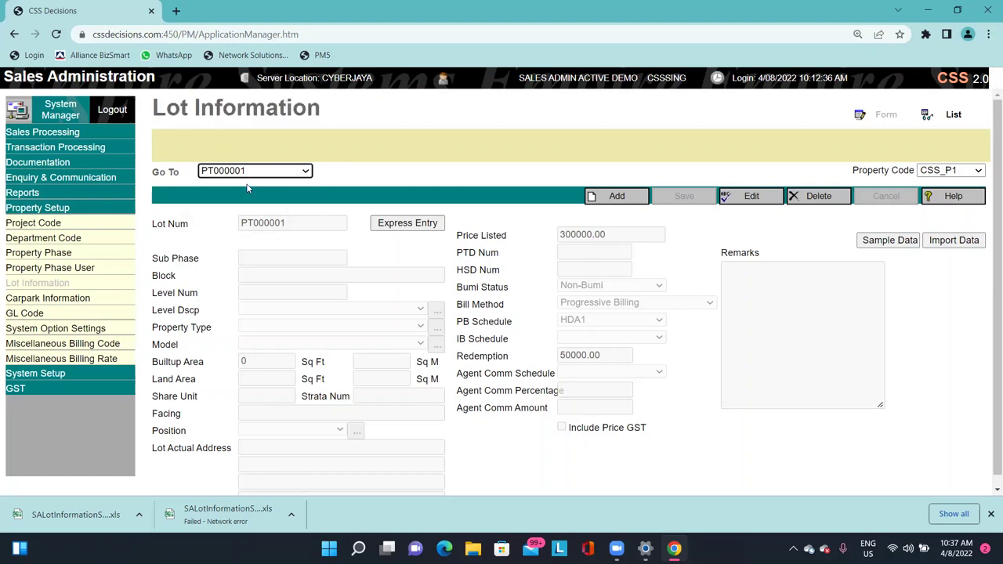
pyautogui.click(248, 174)
pyautogui.click(226, 188)
# Change the listed price from 300000 to 400000.00 and save the lot.
pyautogui.click(753, 198)
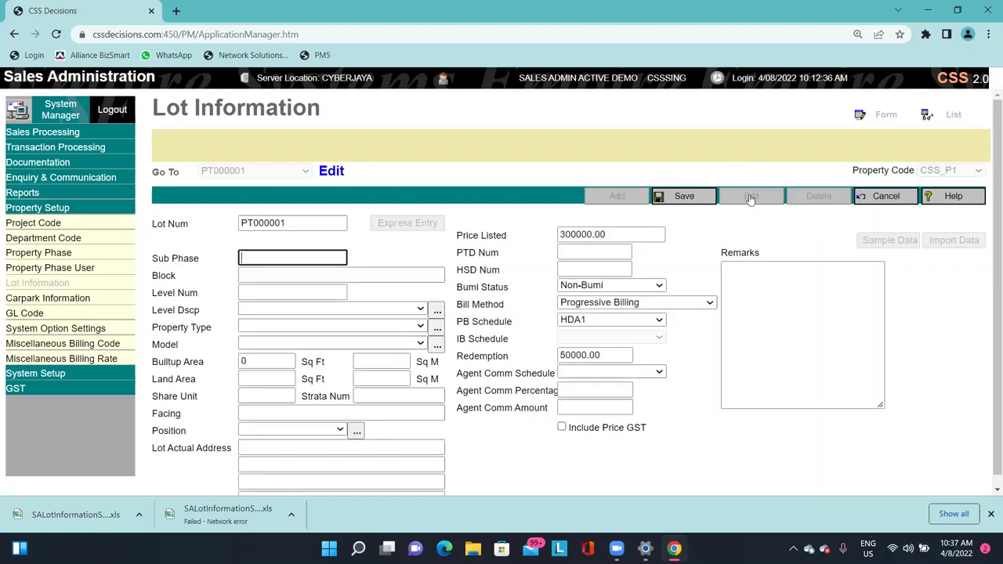
pyautogui.click(280, 274)
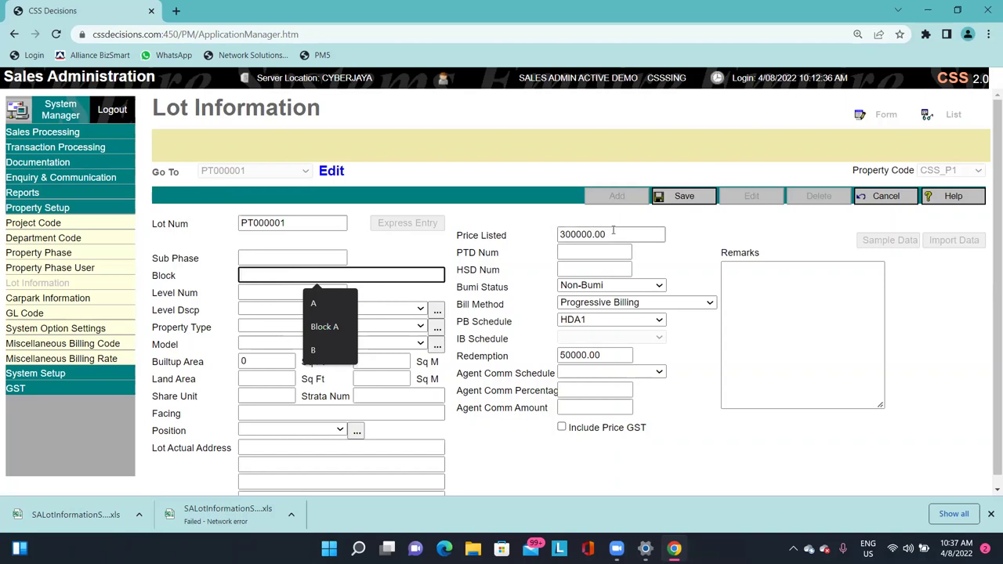
pyautogui.moveTo(615, 234); pyautogui.dragTo(558, 233)
pyautogui.click(533, 234)
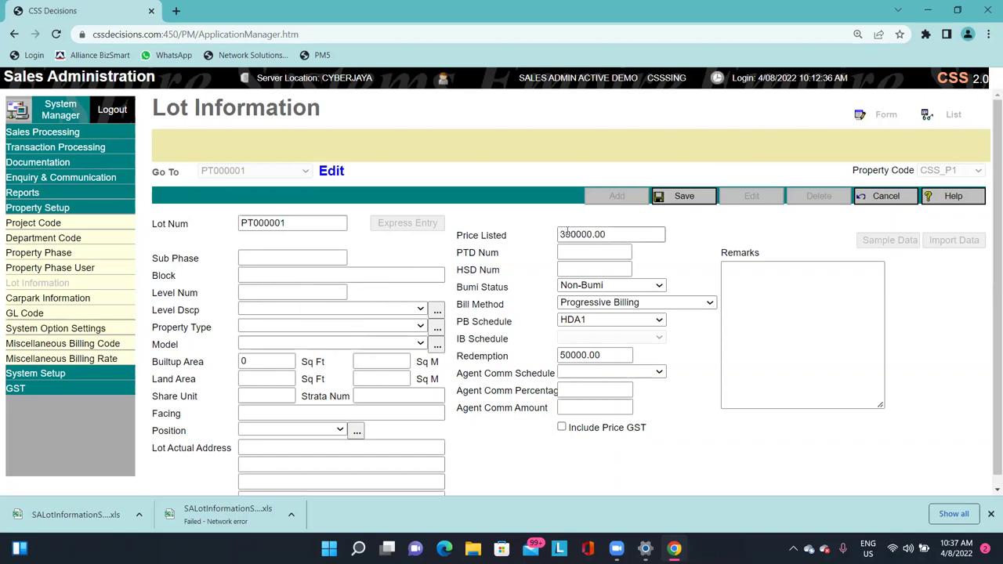
pyautogui.click(553, 233)
pyautogui.press('Delete')
pyautogui.write('4')
pyautogui.click(552, 205)
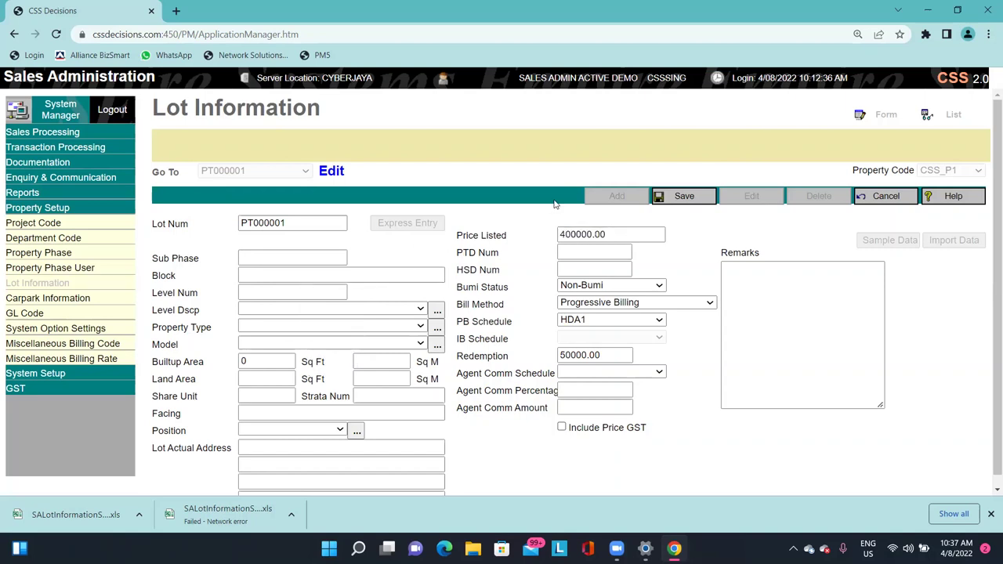
pyautogui.click(683, 196)
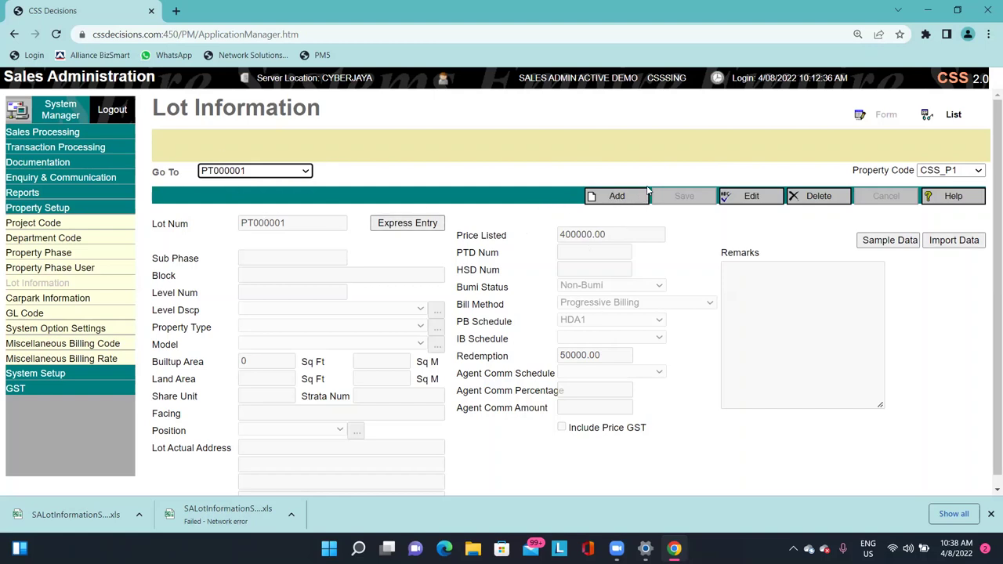
pyautogui.click(289, 176)
pyautogui.click(238, 183)
pyautogui.click(817, 197)
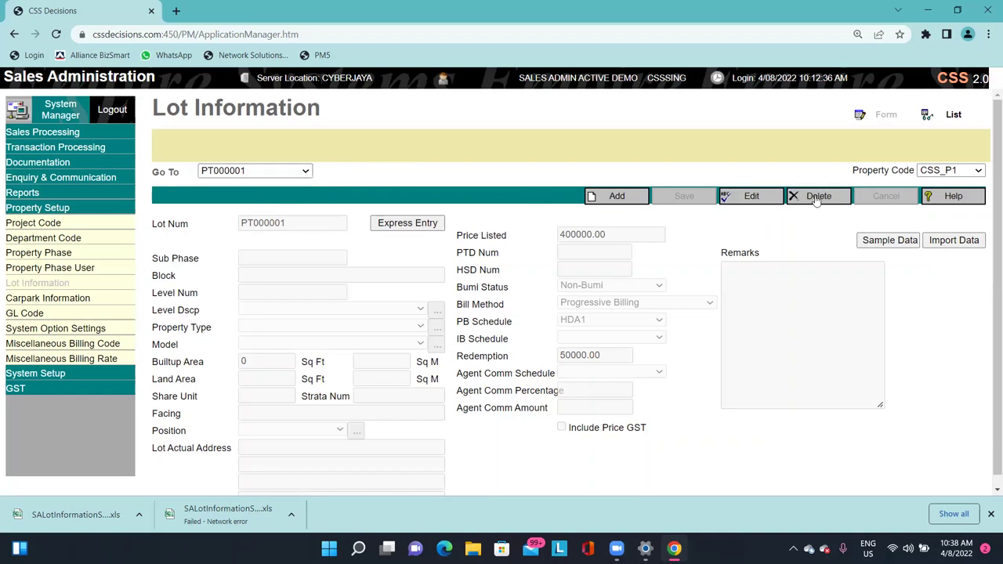
pyautogui.click(614, 110)
pyautogui.doubleClick(262, 224)
pyautogui.click(263, 224)
pyautogui.doubleClick(262, 224)
pyautogui.click(749, 211)
pyautogui.click(93, 315)
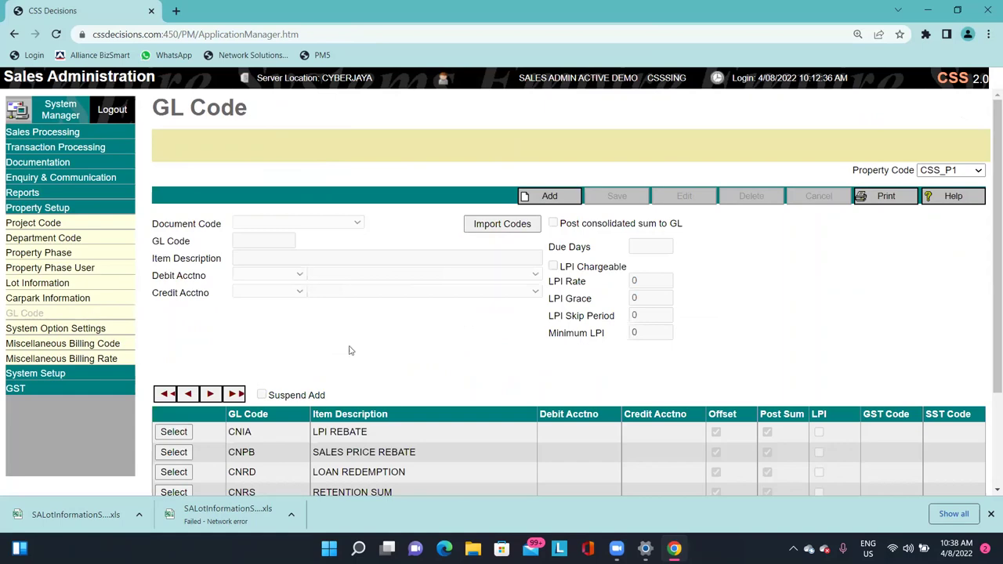
pyautogui.scroll(-3, 501, 373)
pyautogui.scroll(2, 580, 393)
pyautogui.click(930, 173)
pyautogui.click(936, 170)
pyautogui.moveTo(860, 173); pyautogui.dragTo(927, 174)
pyautogui.click(926, 174)
pyautogui.click(930, 172)
pyautogui.click(932, 171)
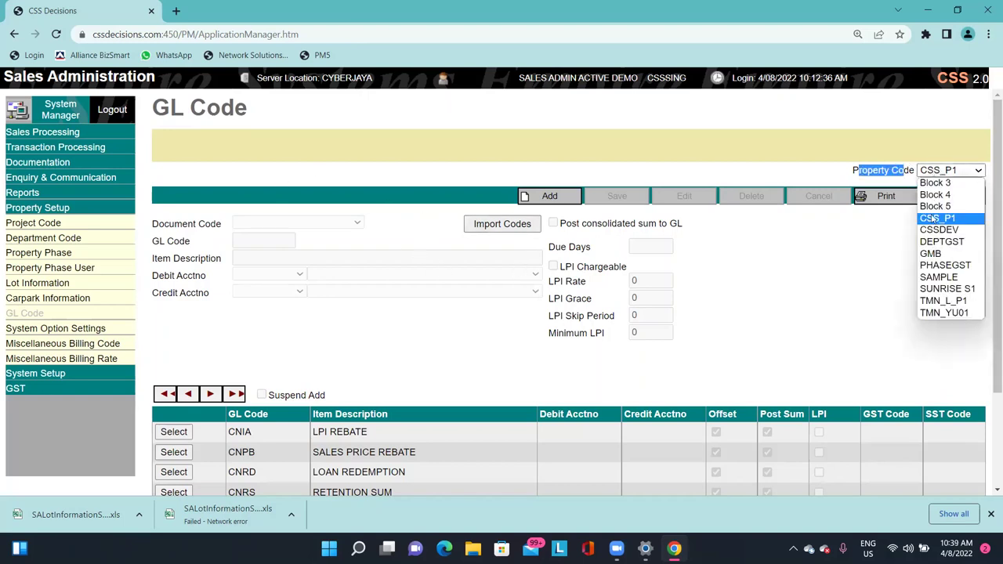
pyautogui.click(934, 218)
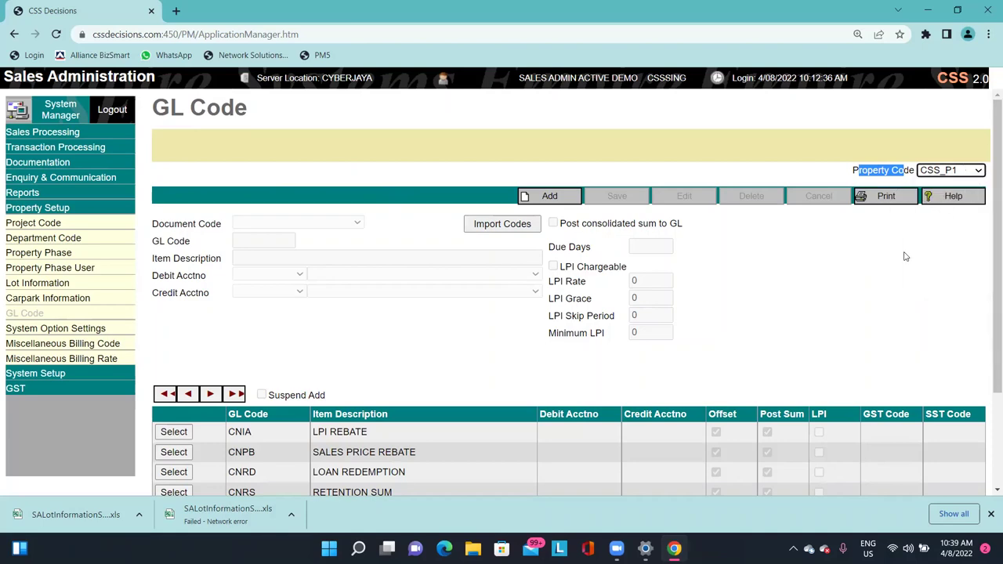
pyautogui.scroll(-3, 904, 255)
pyautogui.moveTo(240, 318); pyautogui.dragTo(235, 451)
pyautogui.moveTo(421, 483); pyautogui.dragTo(329, 407)
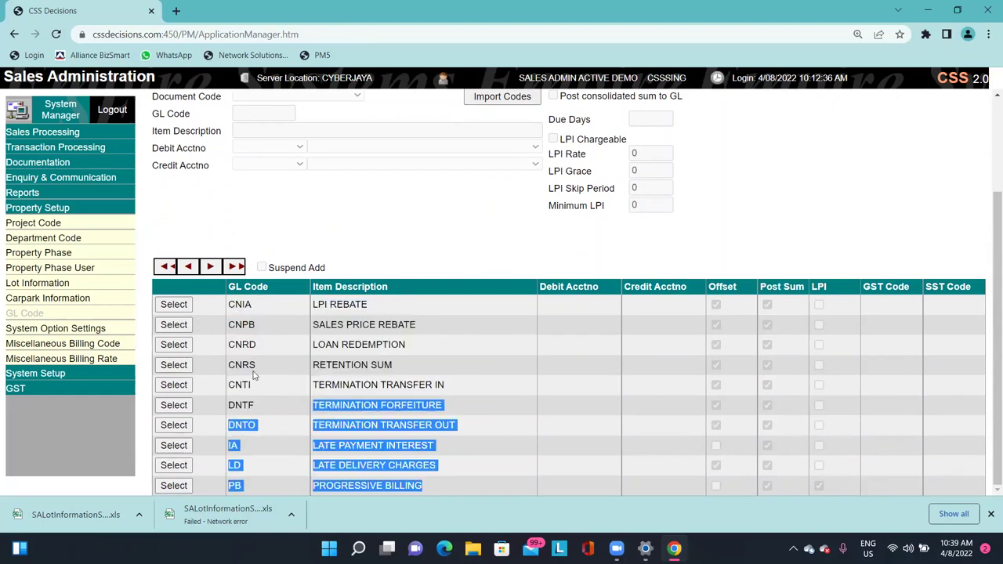
pyautogui.click(292, 328)
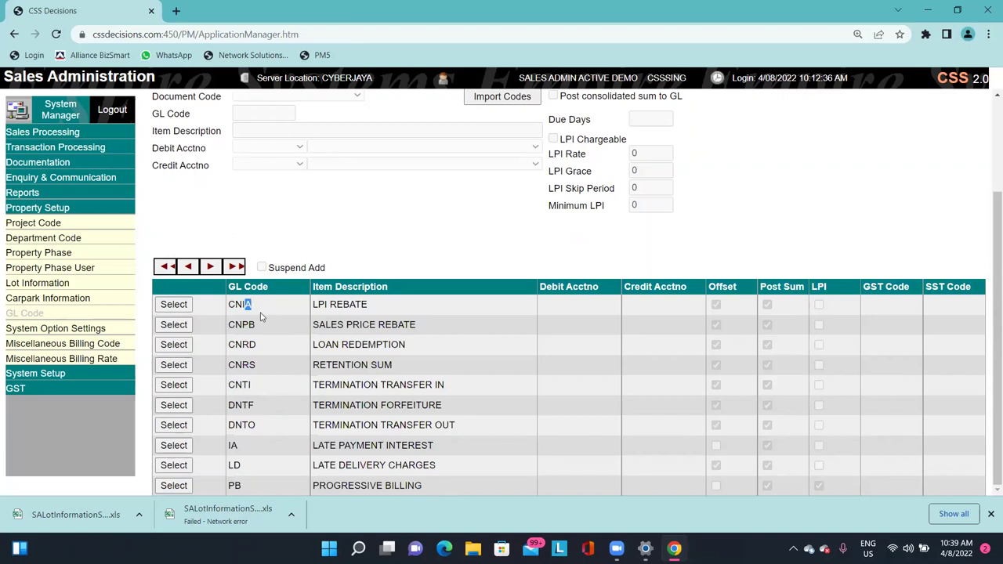
pyautogui.moveTo(377, 445); pyautogui.dragTo(386, 465)
pyautogui.moveTo(230, 287); pyautogui.dragTo(257, 287)
pyautogui.moveTo(233, 320); pyautogui.dragTo(232, 362)
pyautogui.doubleClick(232, 362)
pyautogui.doubleClick(239, 384)
pyautogui.doubleClick(240, 404)
pyautogui.doubleClick(247, 424)
pyautogui.doubleClick(242, 444)
pyautogui.click(253, 286)
pyautogui.doubleClick(239, 324)
pyautogui.doubleClick(240, 345)
pyautogui.doubleClick(240, 365)
pyautogui.click(396, 367)
pyautogui.moveTo(332, 483); pyautogui.dragTo(441, 481)
pyautogui.doubleClick(235, 486)
pyautogui.click(344, 445)
pyautogui.doubleClick(232, 446)
pyautogui.click(349, 300)
pyautogui.scroll(2, 381, 325)
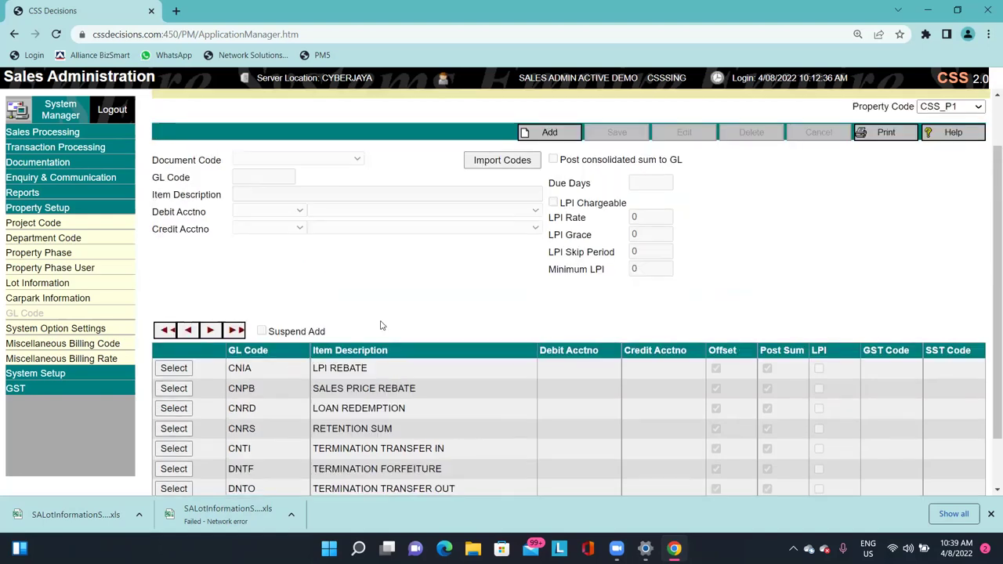
pyautogui.scroll(-2, 412, 329)
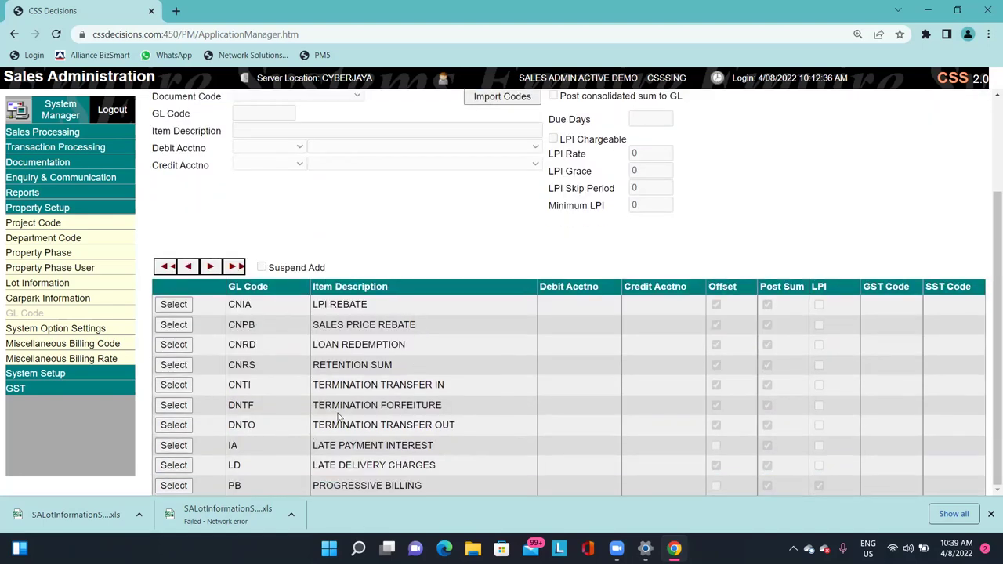
pyautogui.scroll(4, 339, 418)
pyautogui.click(549, 196)
pyautogui.click(298, 222)
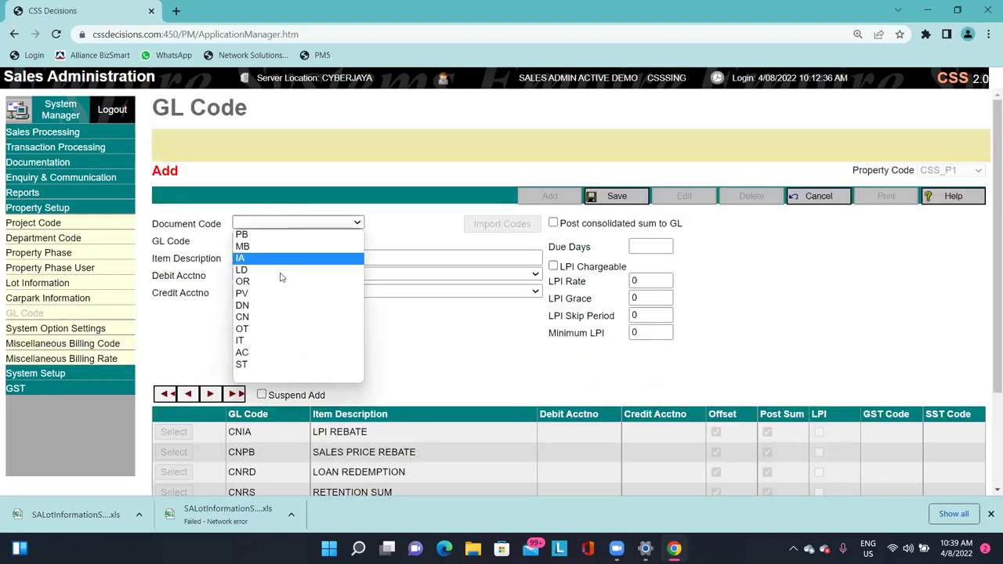
pyautogui.click(815, 196)
pyautogui.scroll(-2, 613, 291)
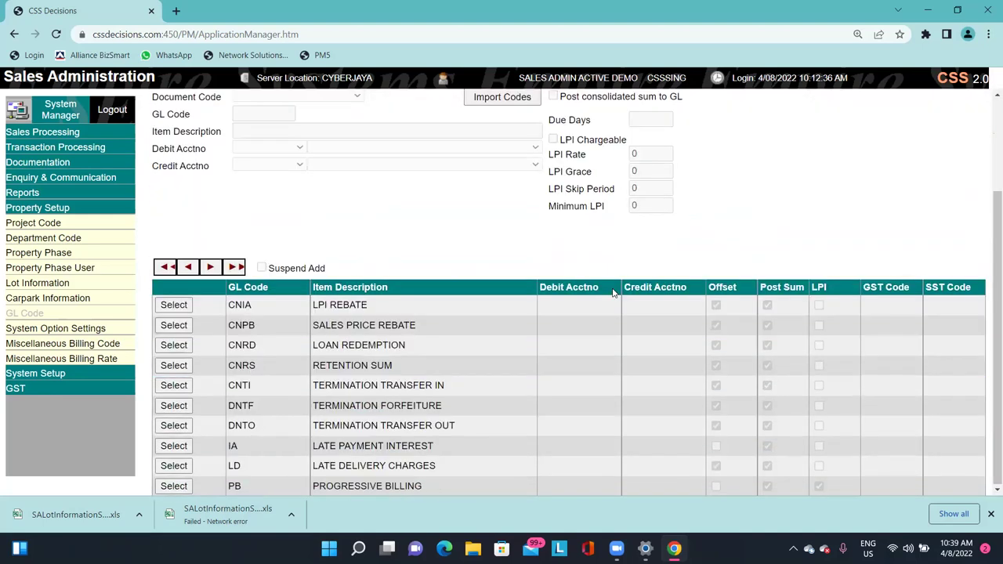
pyautogui.moveTo(231, 304); pyautogui.dragTo(242, 301)
pyautogui.click(231, 304)
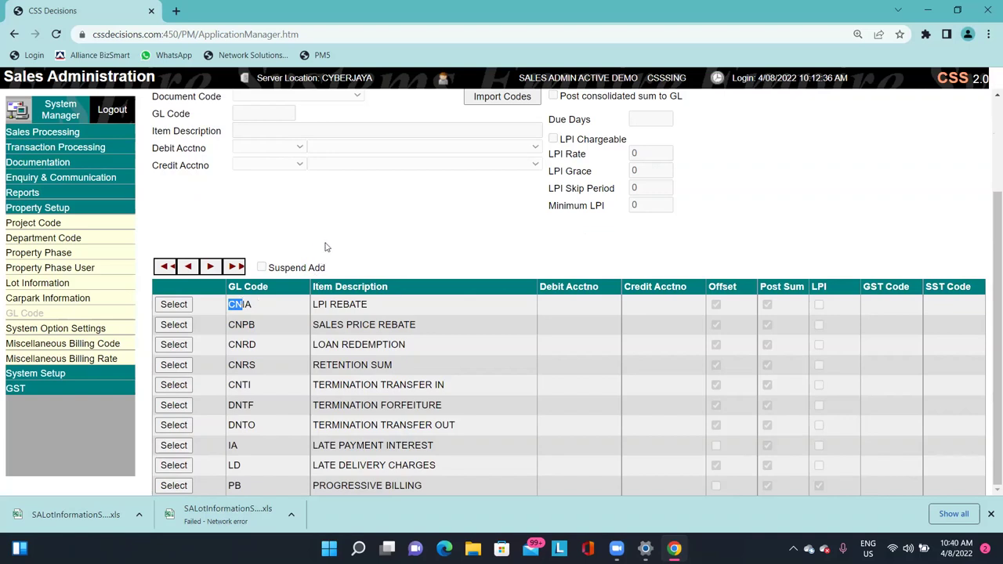
pyautogui.click(252, 305)
pyautogui.moveTo(229, 304); pyautogui.dragTo(240, 304)
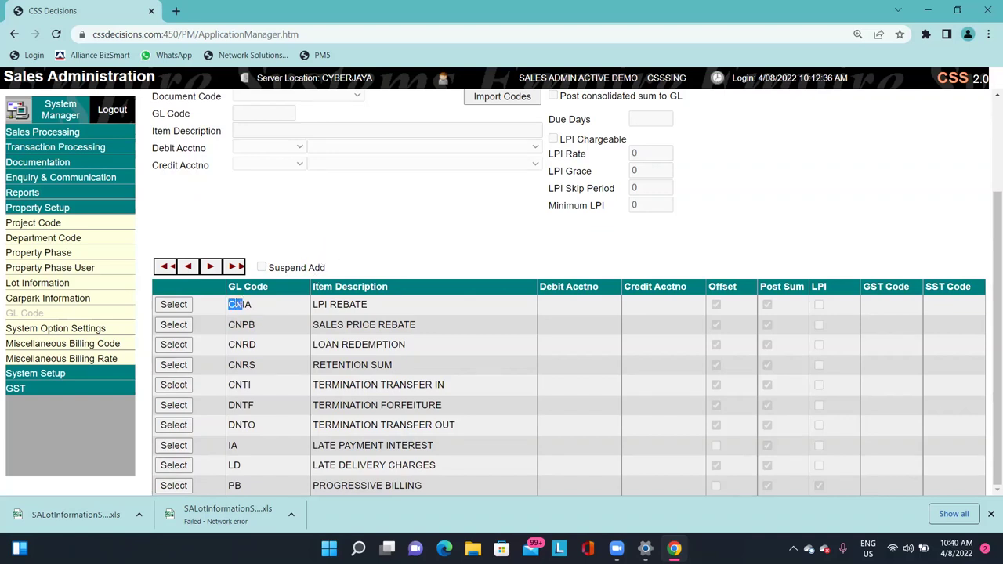
pyautogui.click(342, 304)
pyautogui.moveTo(228, 405); pyautogui.dragTo(244, 406)
pyautogui.moveTo(229, 444); pyautogui.dragTo(243, 487)
pyautogui.scroll(2, 376, 417)
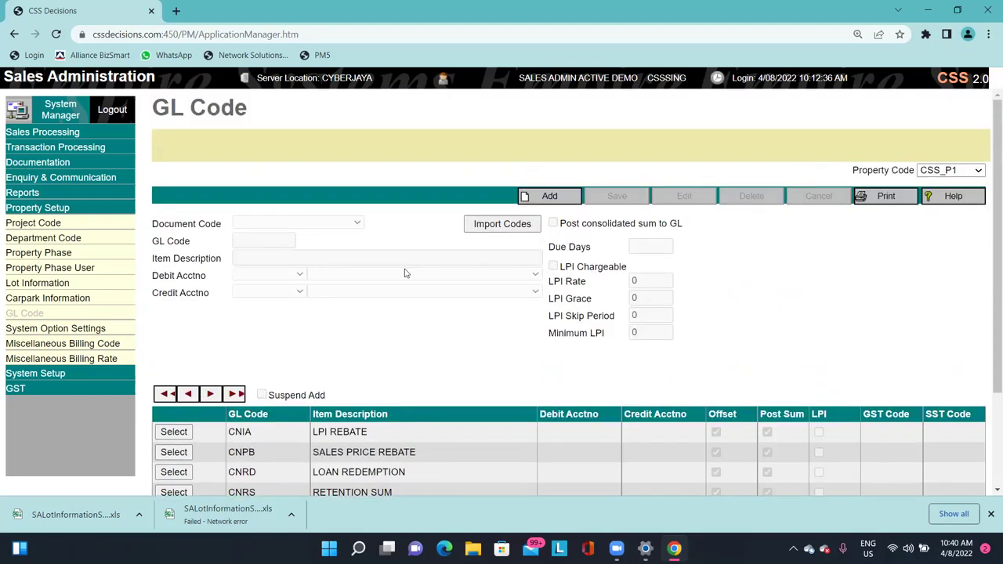
pyautogui.click(540, 197)
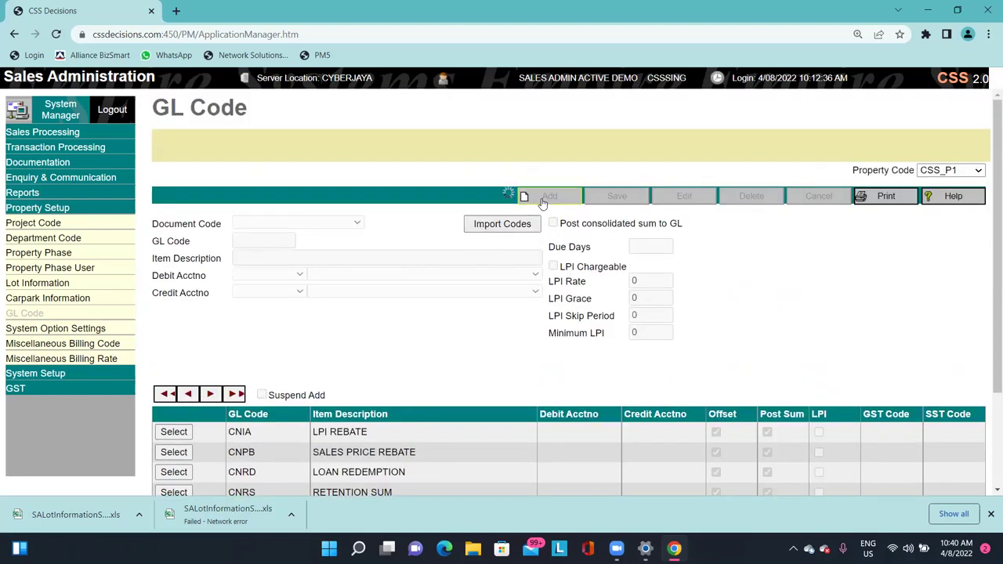
pyautogui.click(346, 226)
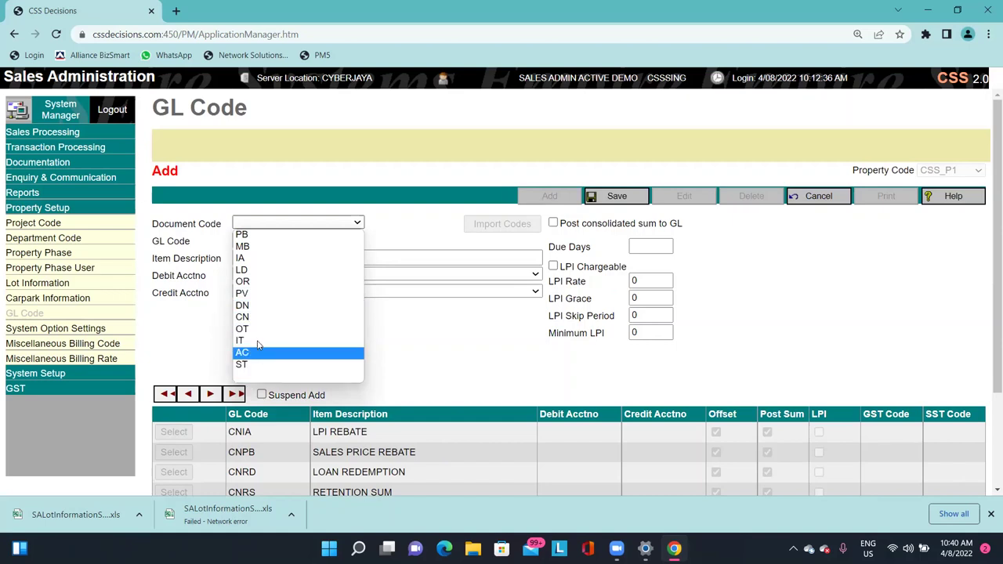
pyautogui.click(478, 353)
pyautogui.click(812, 205)
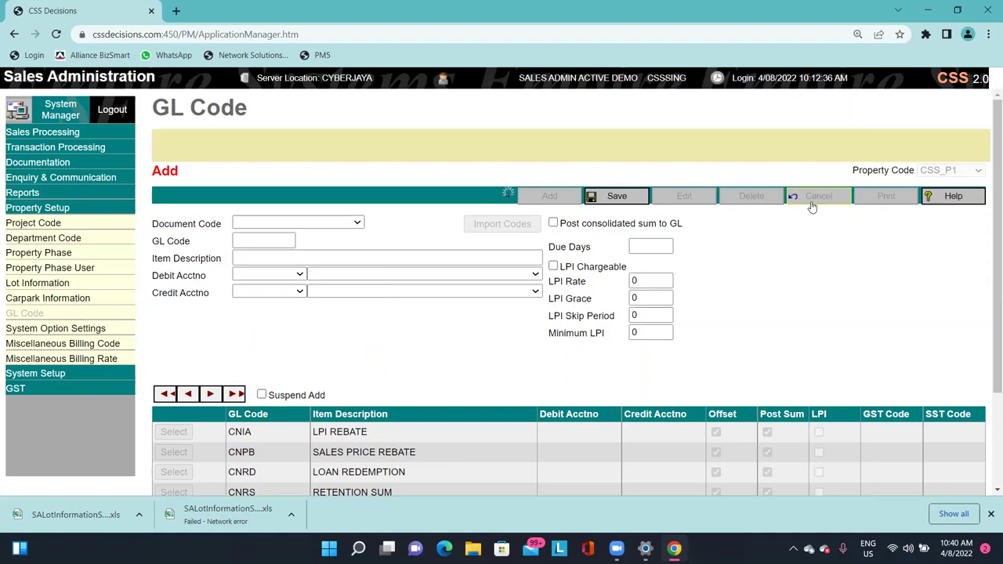
pyautogui.scroll(-2, 579, 385)
pyautogui.scroll(2, 538, 443)
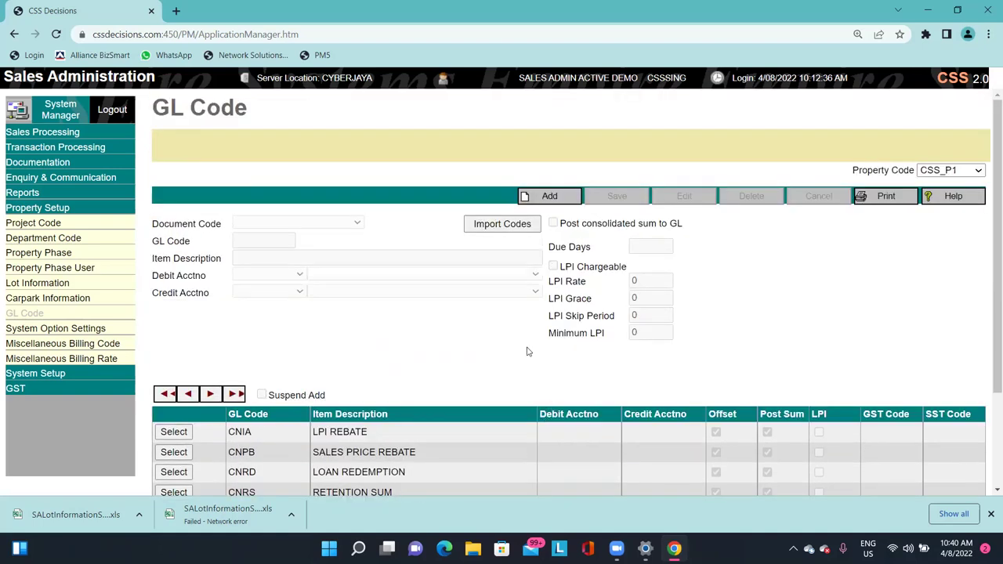
pyautogui.click(505, 224)
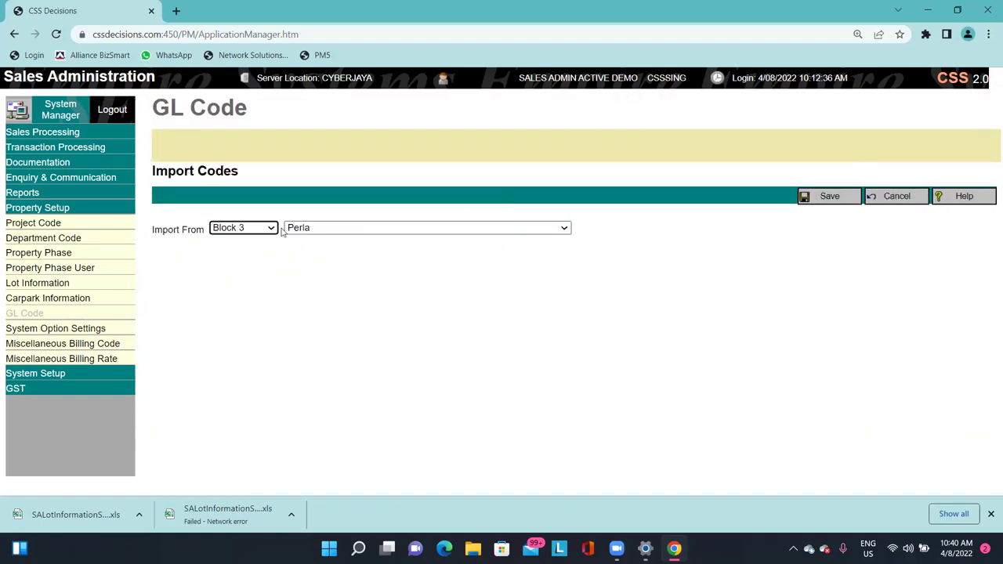
pyautogui.click(271, 228)
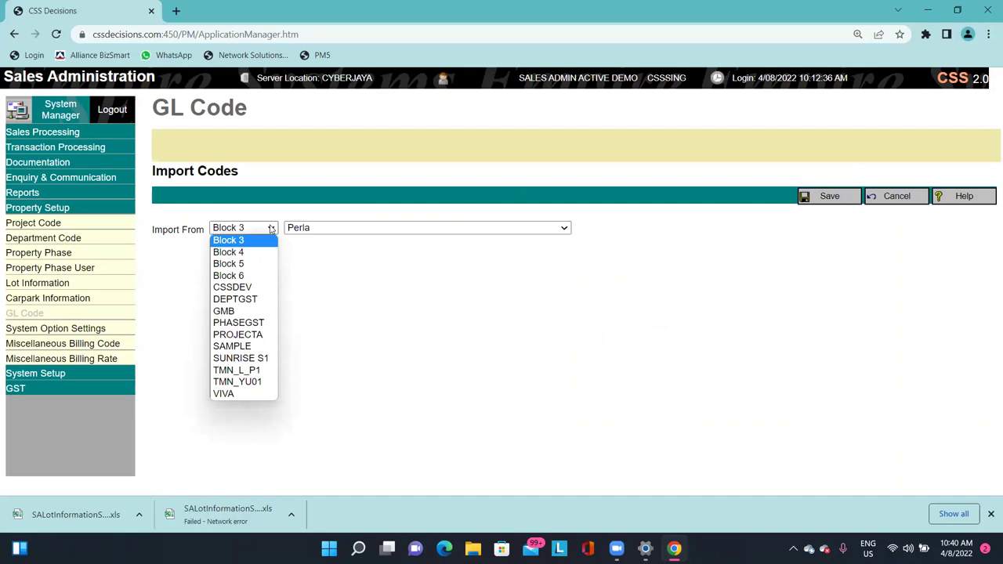
pyautogui.click(897, 195)
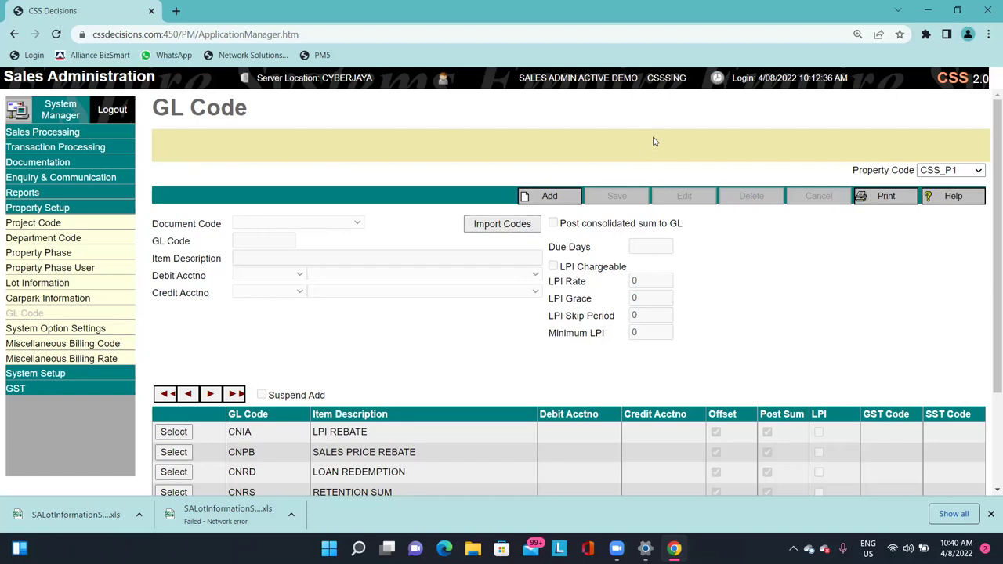
pyautogui.click(976, 171)
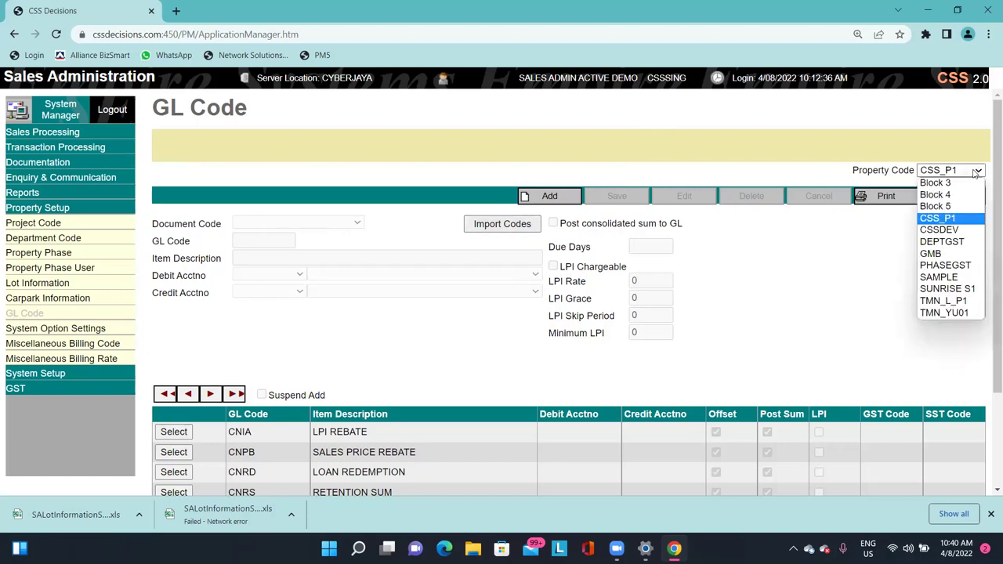
pyautogui.click(976, 169)
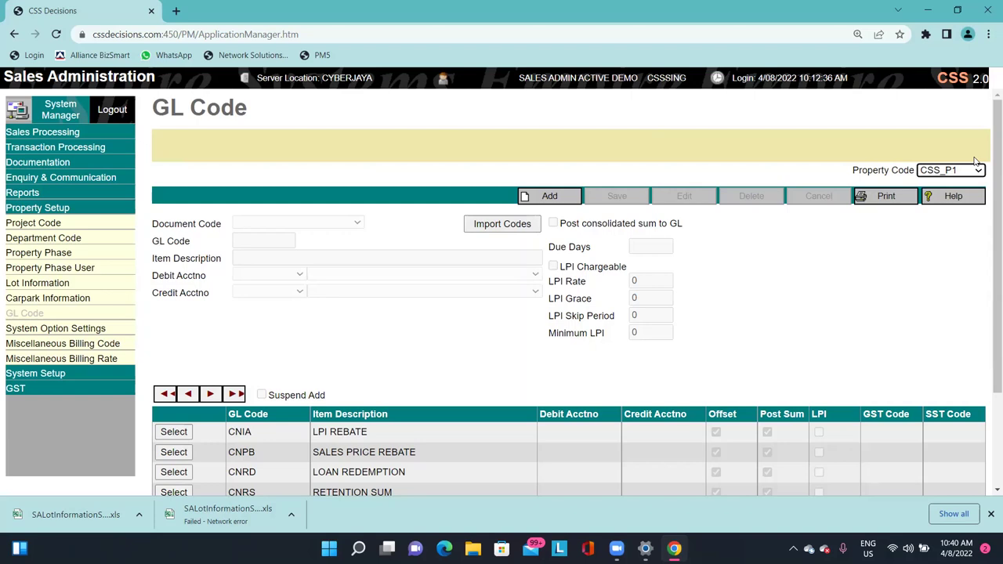
pyautogui.click(978, 171)
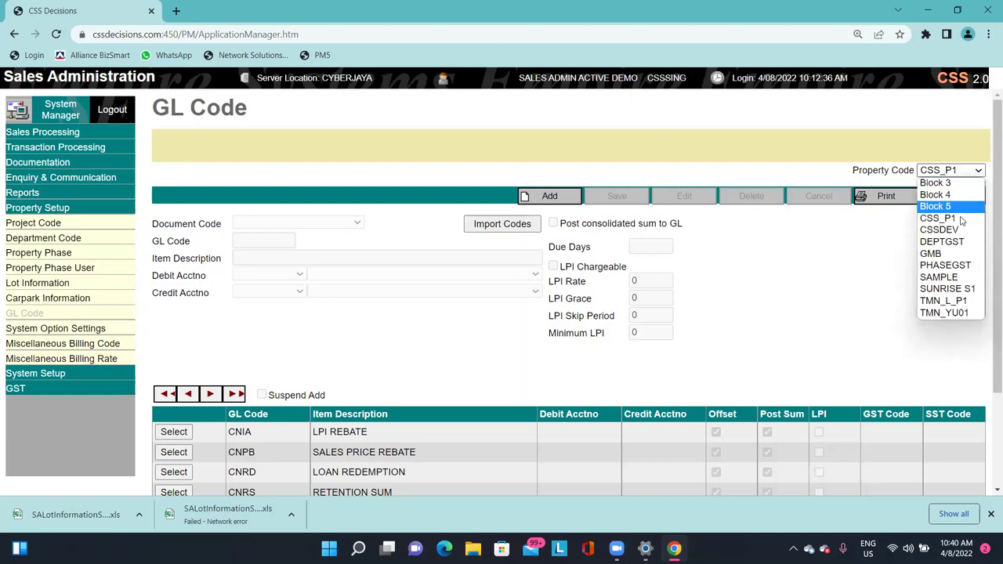
pyautogui.click(955, 277)
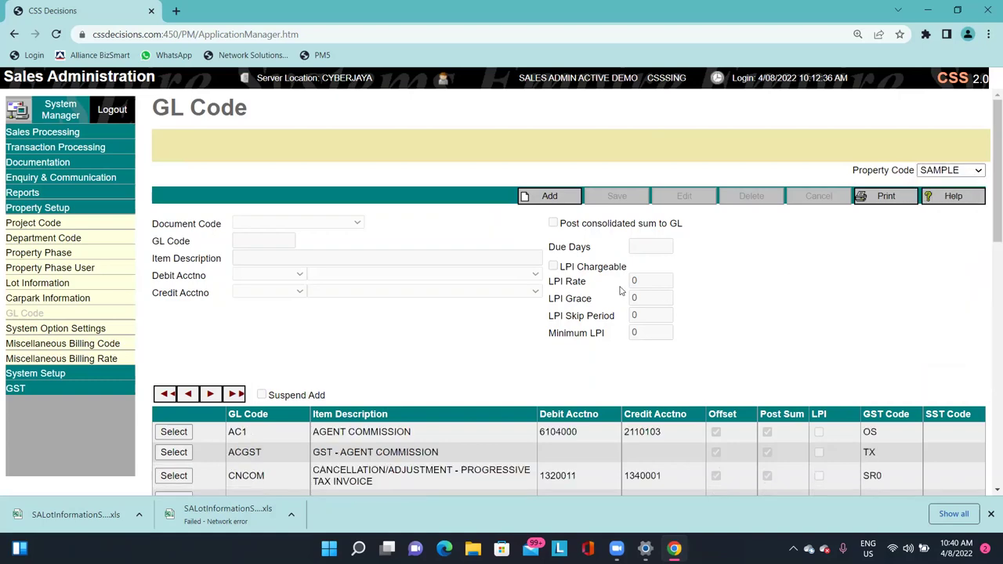
pyautogui.scroll(-7, 623, 294)
pyautogui.scroll(8, 655, 389)
pyautogui.click(950, 170)
pyautogui.click(944, 218)
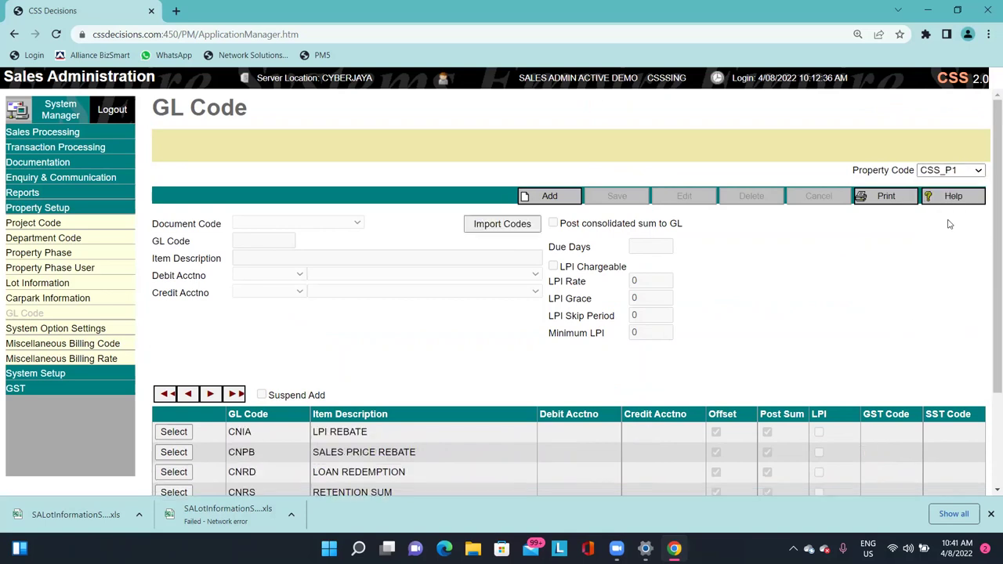
pyautogui.click(543, 196)
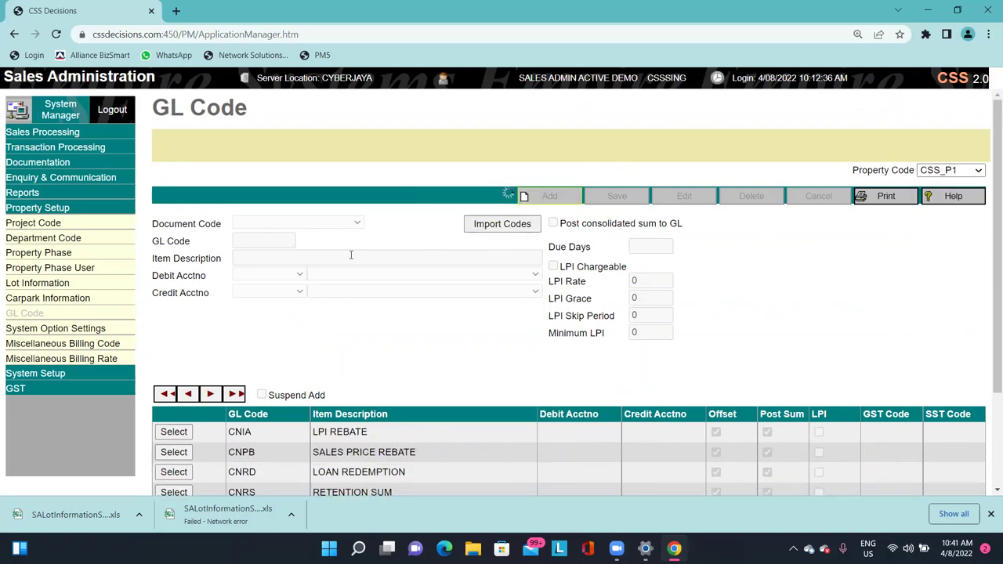
pyautogui.click(262, 224)
pyautogui.click(424, 406)
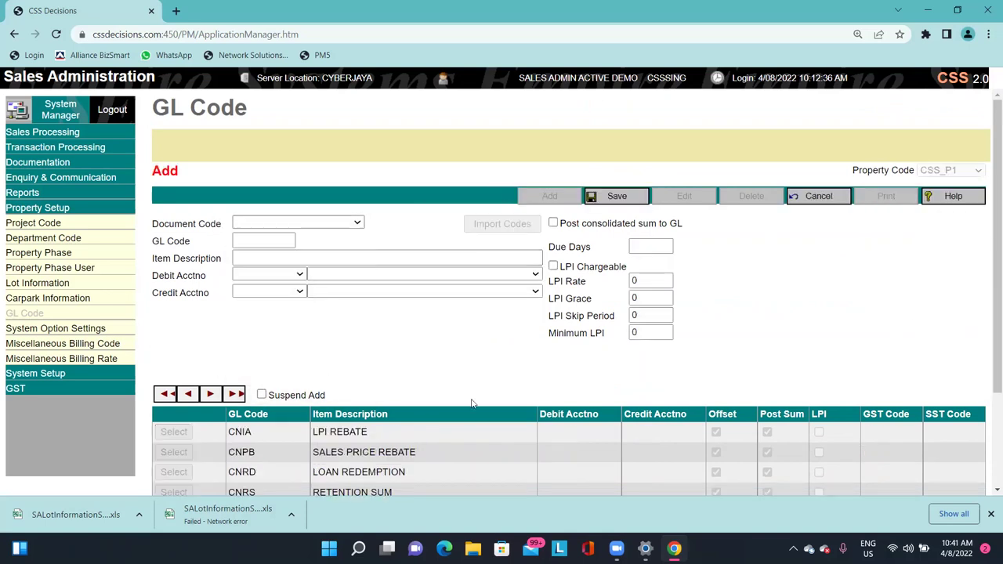
pyautogui.click(815, 197)
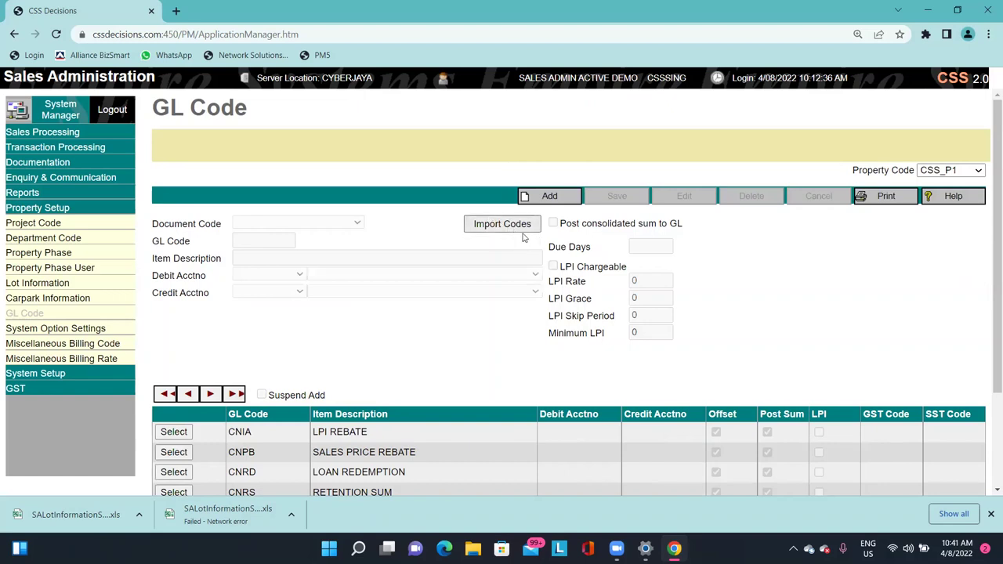
# Import SAMPLE PHASE GL codes from SAMPLE into CSS_P1, then check AC1's debit account.
pyautogui.click(500, 225)
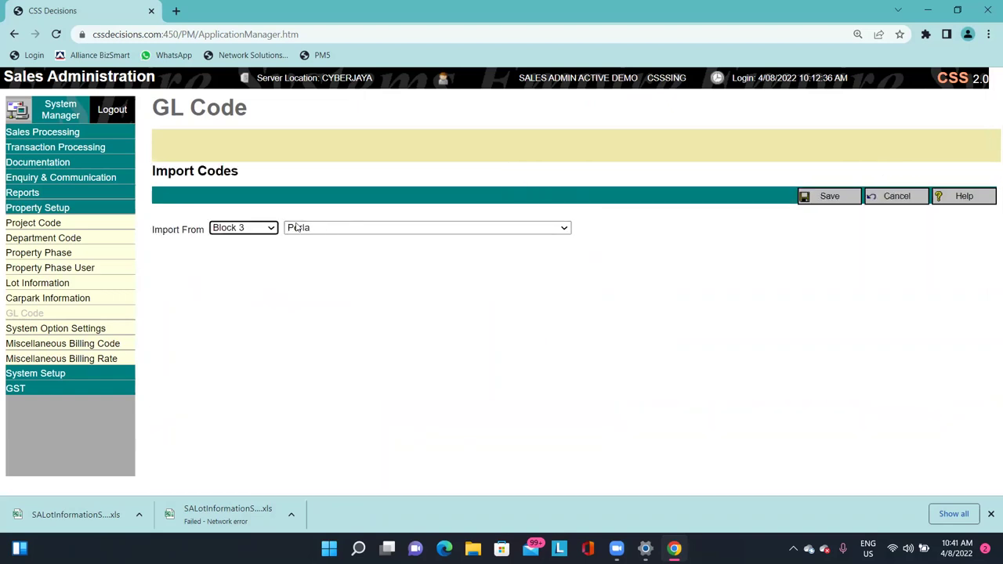
pyautogui.click(265, 229)
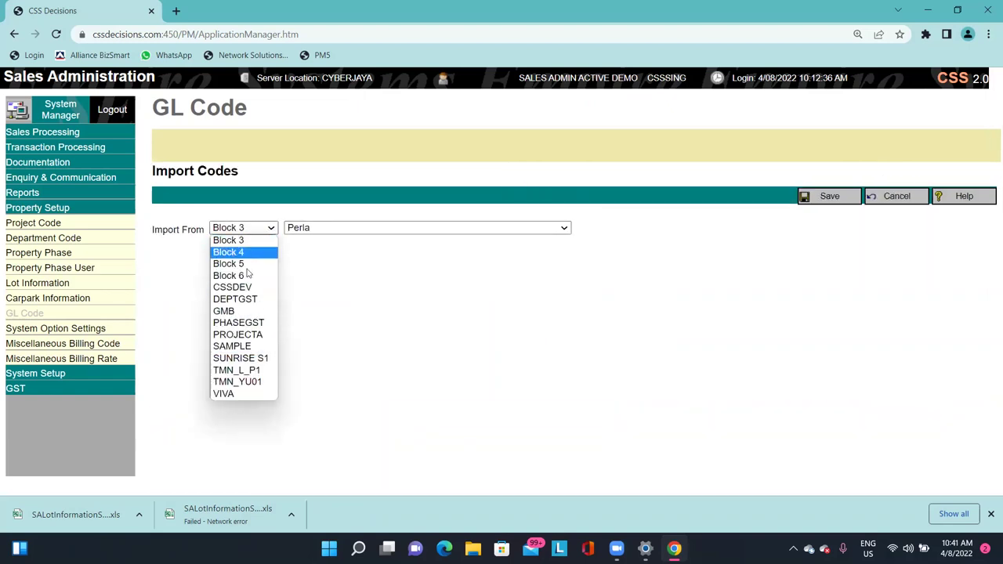
pyautogui.click(252, 348)
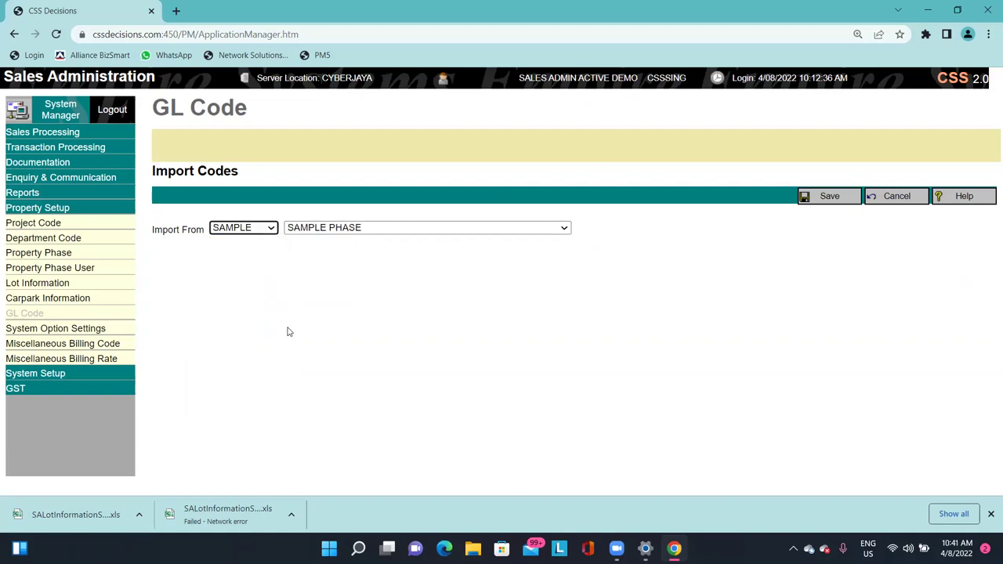
pyautogui.click(850, 199)
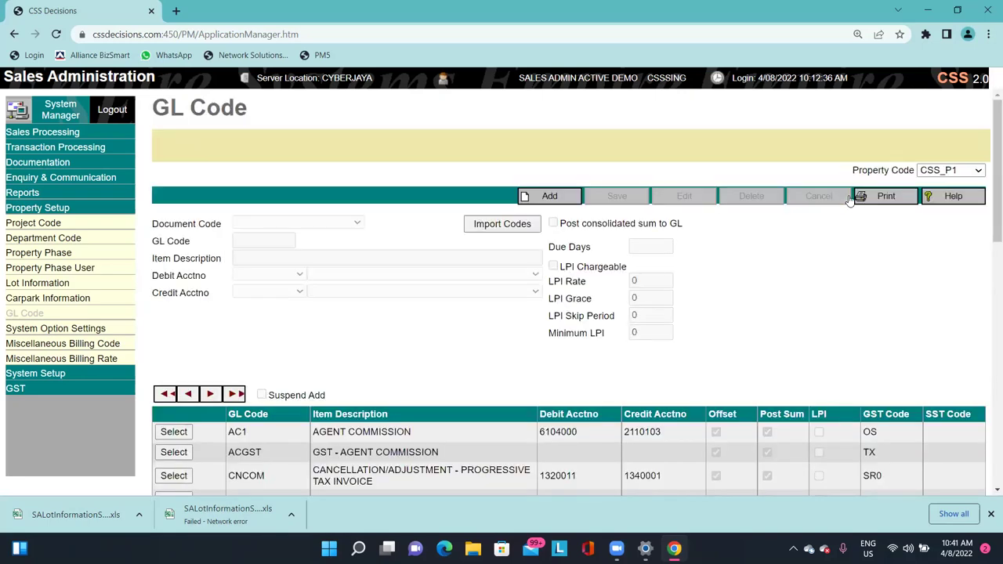
pyautogui.scroll(-10, 696, 317)
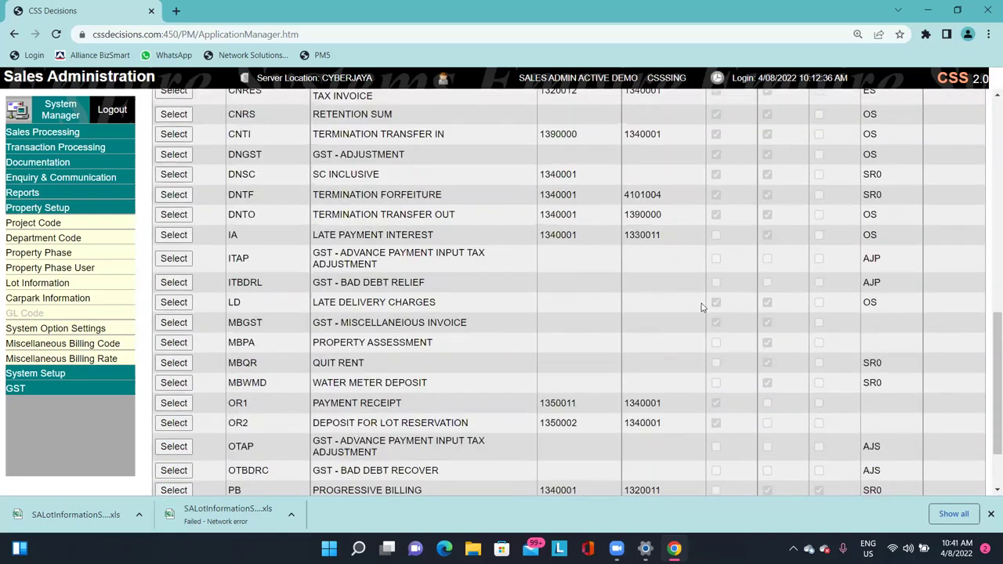
pyautogui.scroll(8, 703, 306)
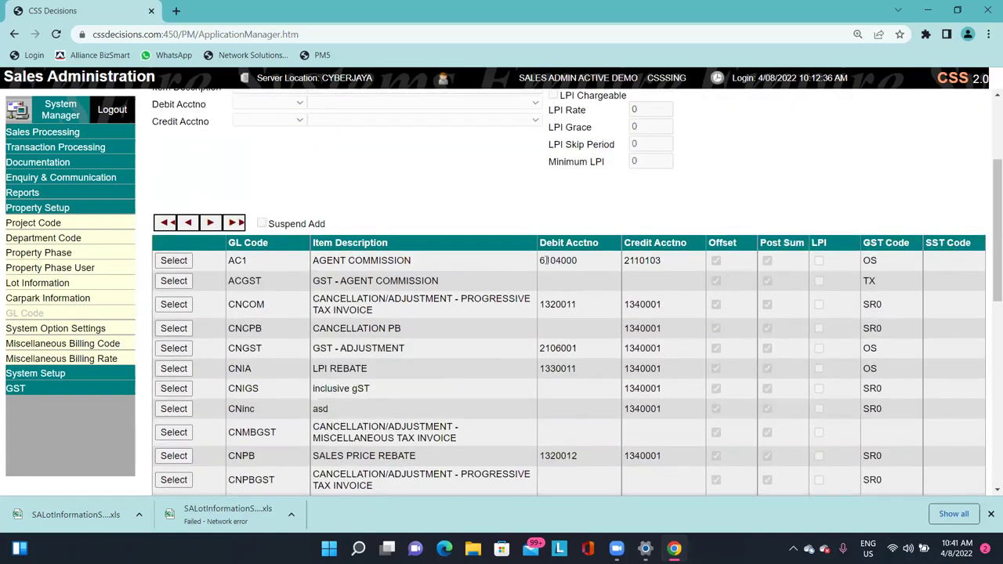
pyautogui.doubleClick(558, 260)
# Open the AC1 Agent Commission record and review its debit and credit account numbers.
pyautogui.click(179, 261)
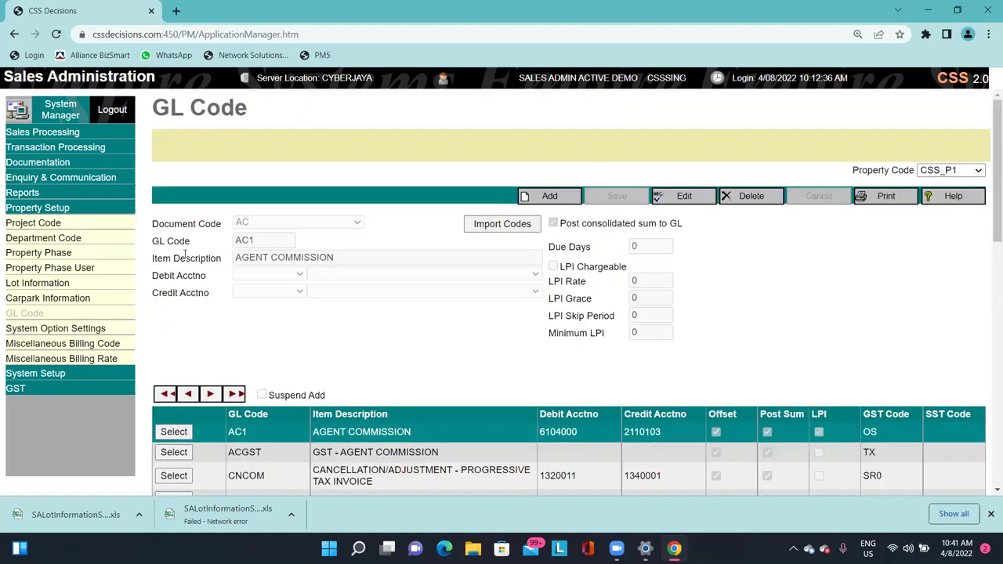
pyautogui.moveTo(164, 273)
pyautogui.mouseDown()
pyautogui.moveTo(188, 274)
pyautogui.moveTo(166, 288)
pyautogui.moveTo(165, 274)
pyautogui.mouseUp()
pyautogui.moveTo(185, 275); pyautogui.dragTo(226, 303)
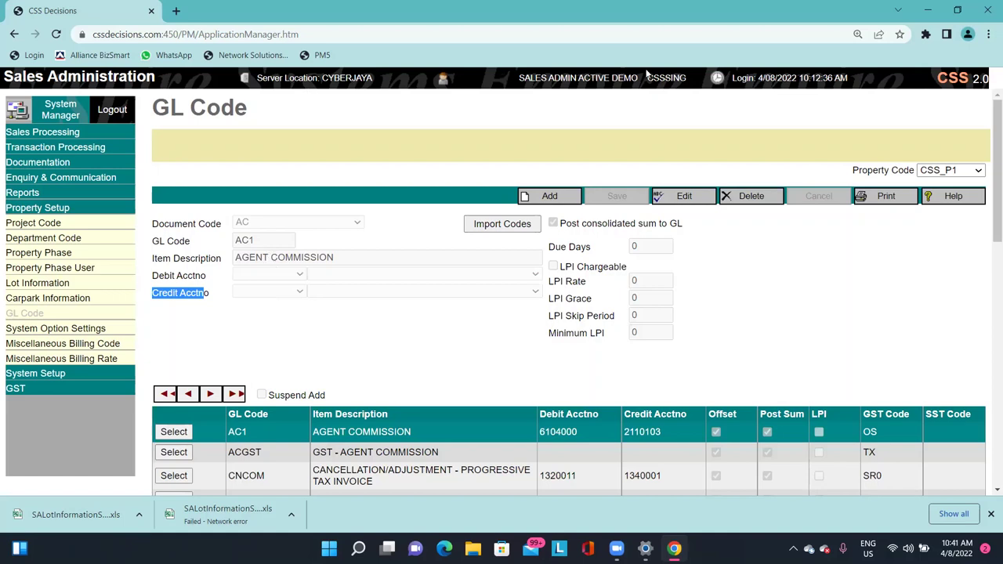
pyautogui.click(171, 276)
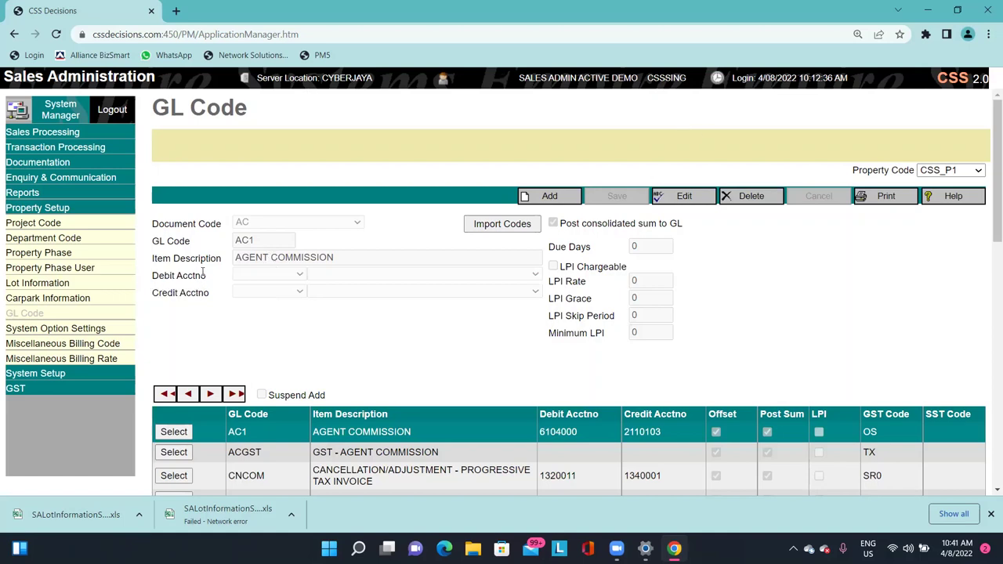
pyautogui.moveTo(161, 293); pyautogui.dragTo(186, 293)
# Load the PB PROGRESSIVE BILLING row from further down the GL Code table.
pyautogui.scroll(-8, 727, 340)
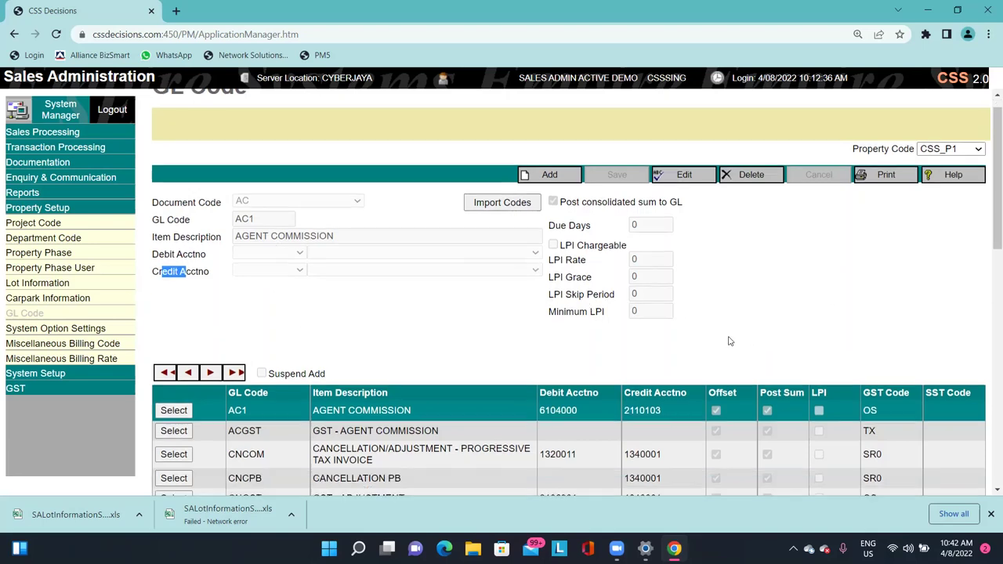
pyautogui.scroll(10, 669, 355)
pyautogui.scroll(-5, 464, 349)
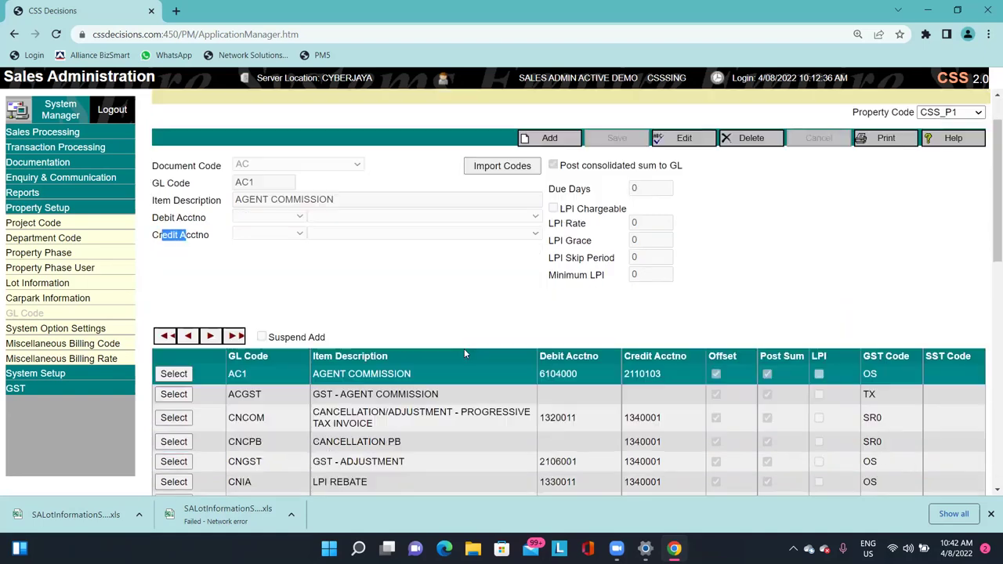
pyautogui.scroll(-4, 465, 351)
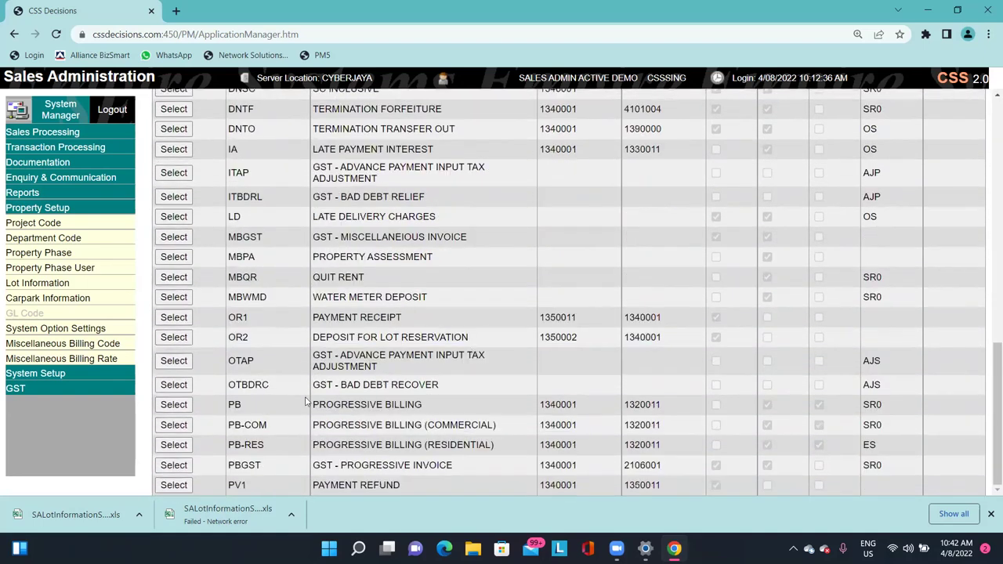
pyautogui.moveTo(433, 405); pyautogui.dragTo(366, 405)
pyautogui.moveTo(263, 423); pyautogui.dragTo(239, 424)
pyautogui.click(174, 404)
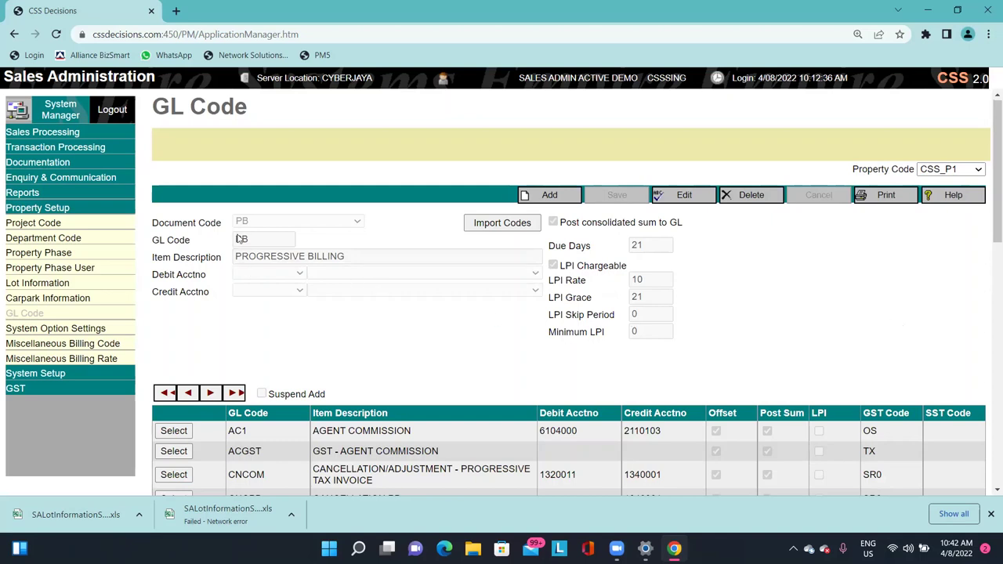
# Edit the PB GL code, reviewing description, due days, LPI charging and LPI rate 10.
pyautogui.click(694, 194)
pyautogui.moveTo(399, 254); pyautogui.dragTo(174, 254)
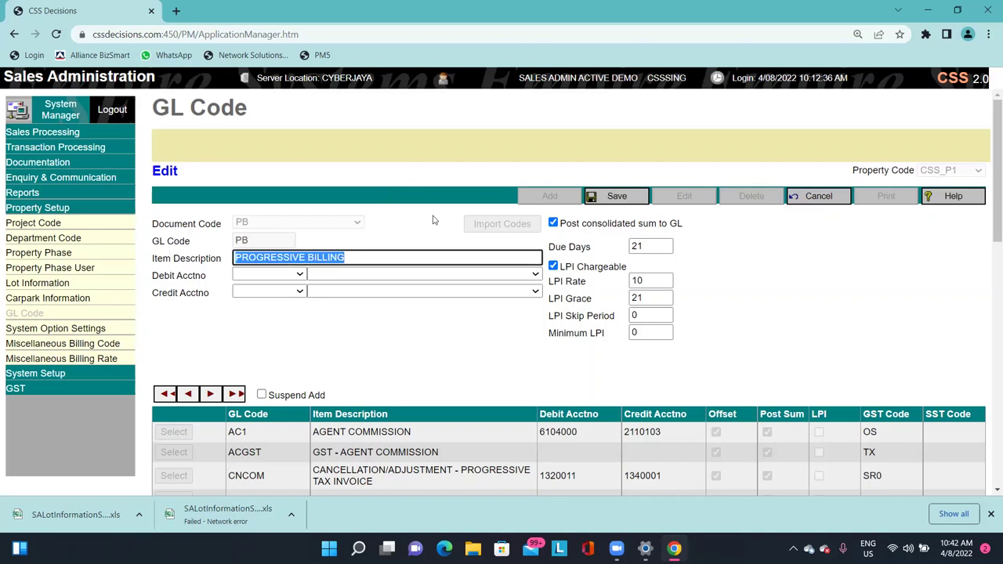
pyautogui.press('Tab')
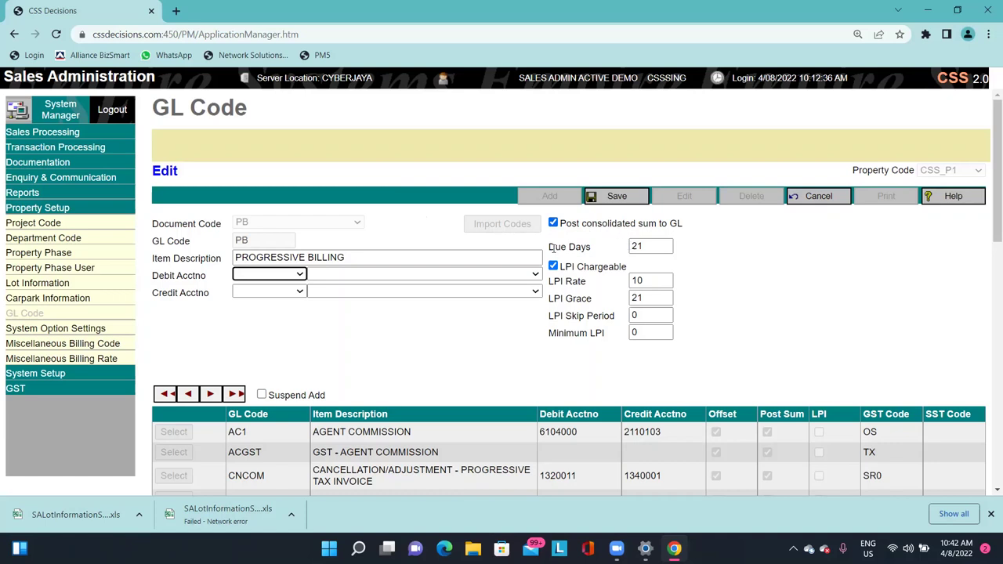
pyautogui.click(564, 248)
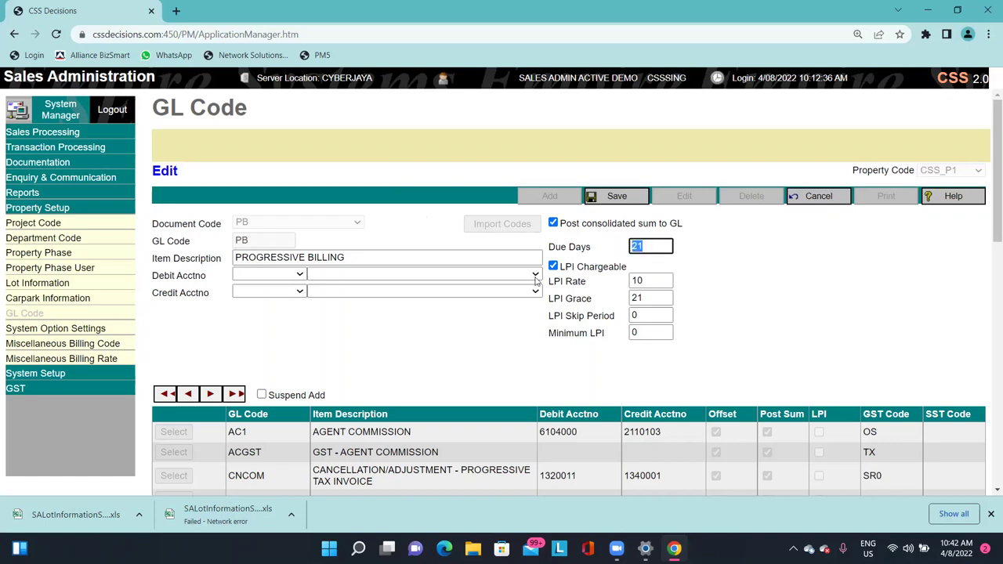
pyautogui.click(709, 278)
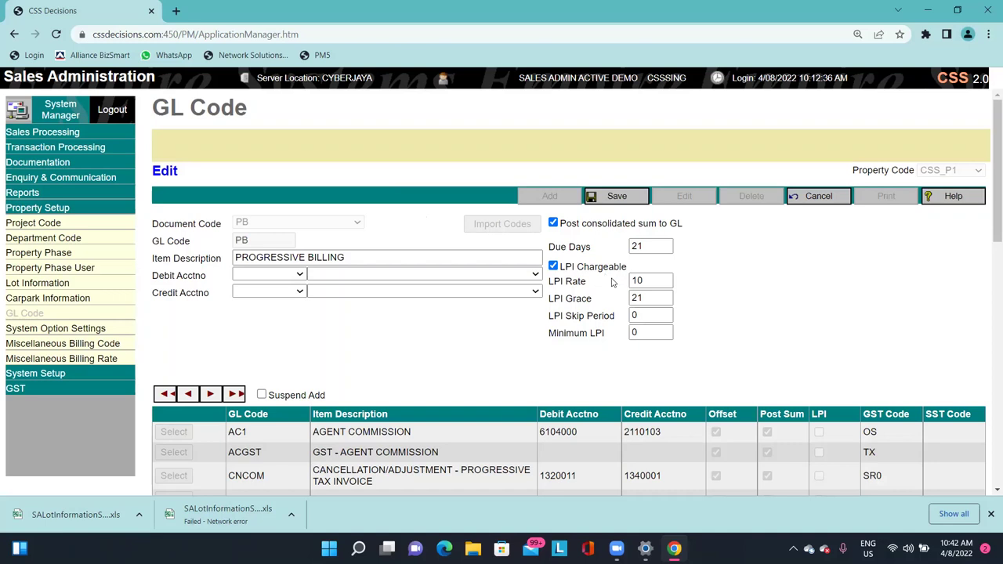
pyautogui.click(574, 273)
pyautogui.click(580, 270)
pyautogui.tripleClick(591, 283)
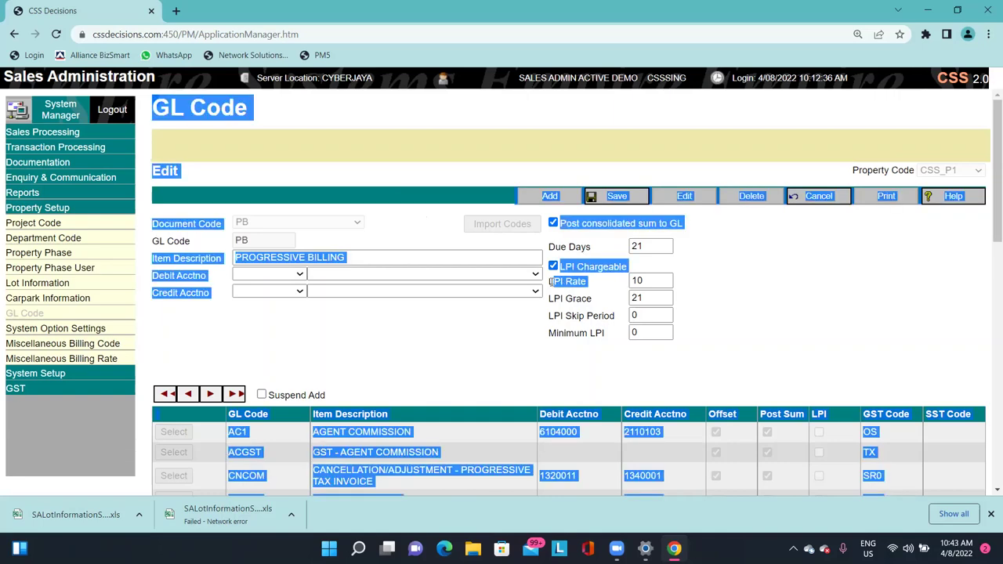
pyautogui.click(581, 284)
pyautogui.click(661, 285)
pyautogui.moveTo(661, 285); pyautogui.dragTo(610, 296)
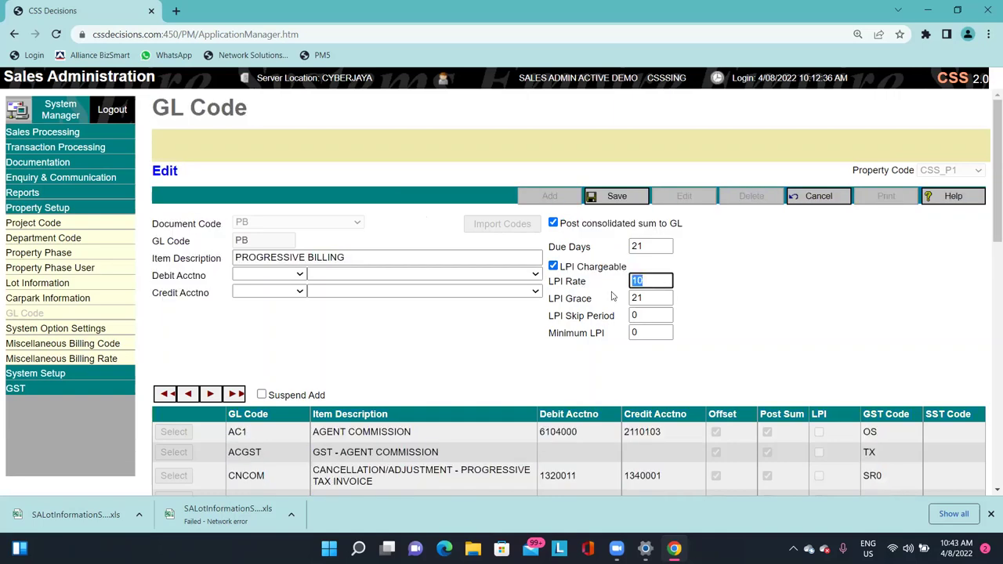
pyautogui.press('Tab')
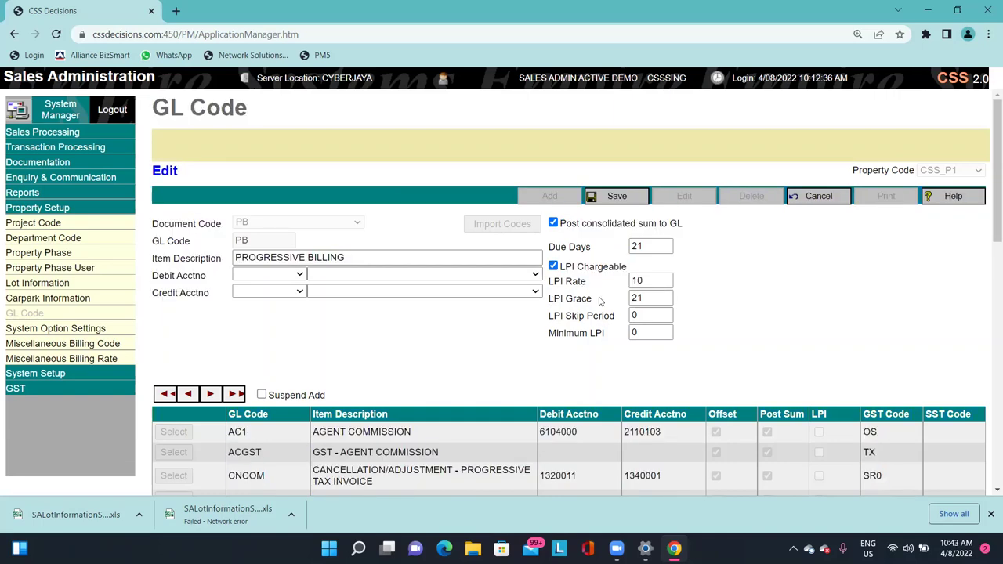
# Change Due Days to 30, then undo it back to 21.
pyautogui.doubleClick(638, 246)
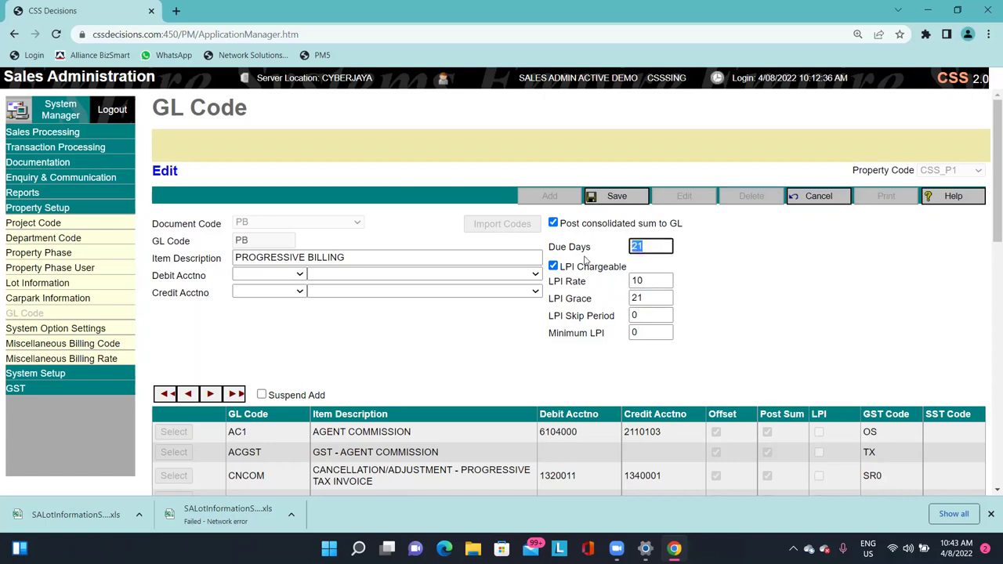
pyautogui.write('30')
pyautogui.press('Tab')
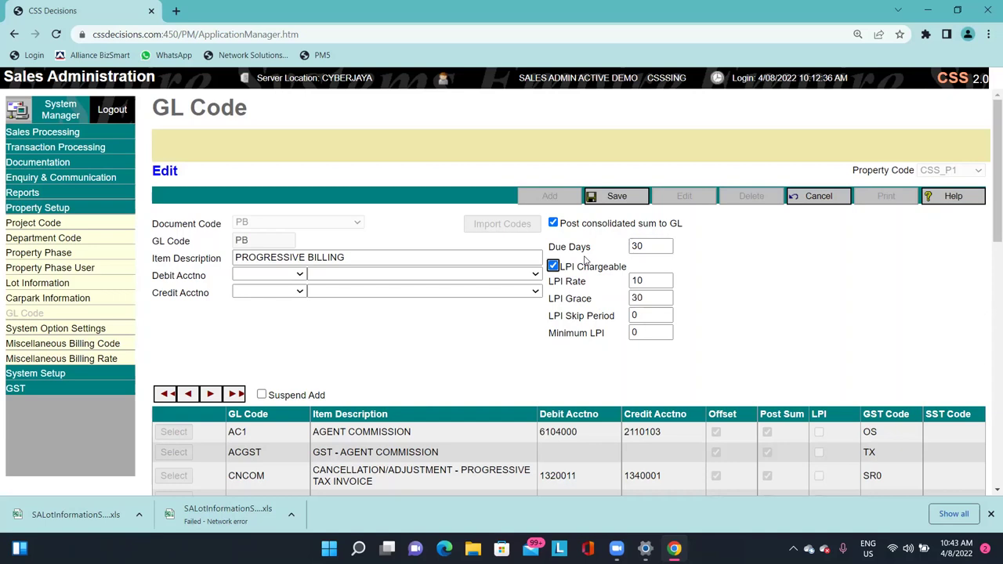
pyautogui.doubleClick(638, 298)
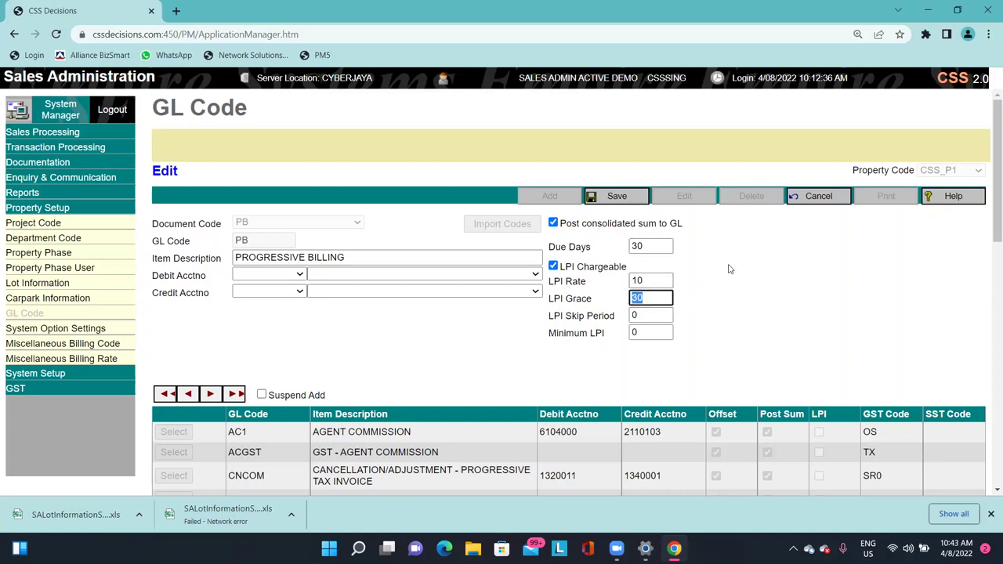
pyautogui.hotkey('ctrl', 'z')
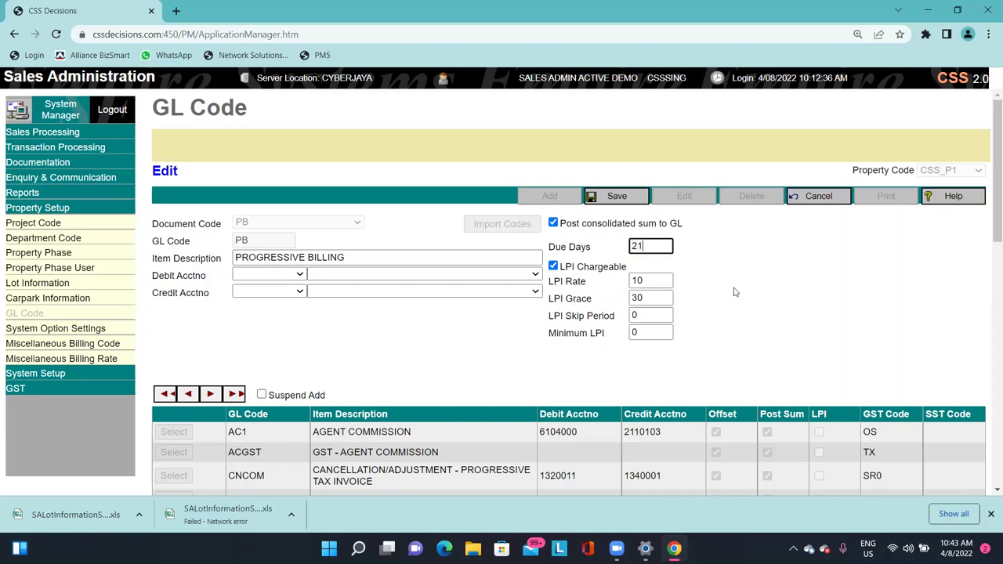
pyautogui.middleClick(731, 287)
pyautogui.moveTo(555, 312); pyautogui.dragTo(604, 310)
# Review the LPI Skip Period setting of the PB GL code.
pyautogui.click(604, 311)
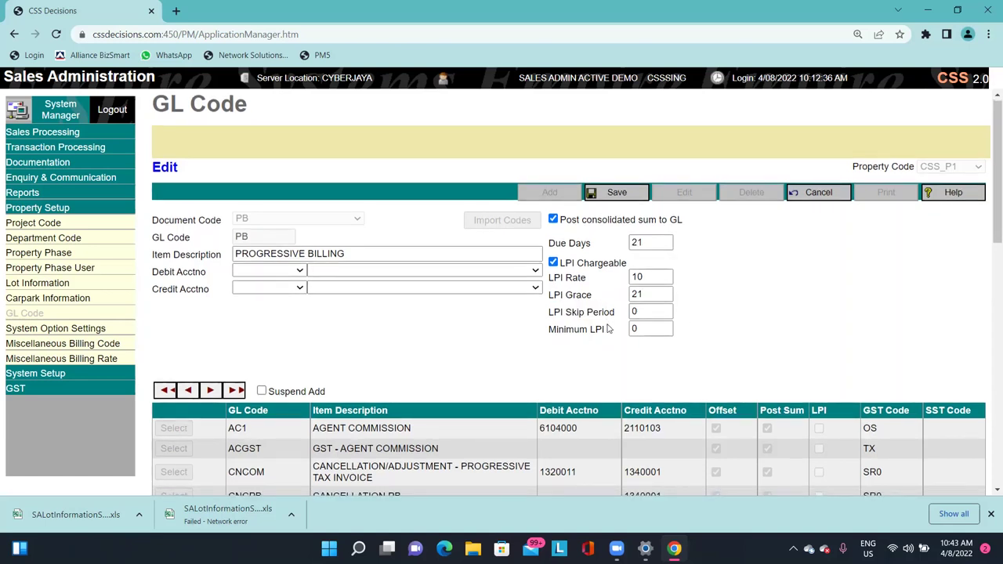
pyautogui.scroll(1, 619, 333)
pyautogui.click(659, 314)
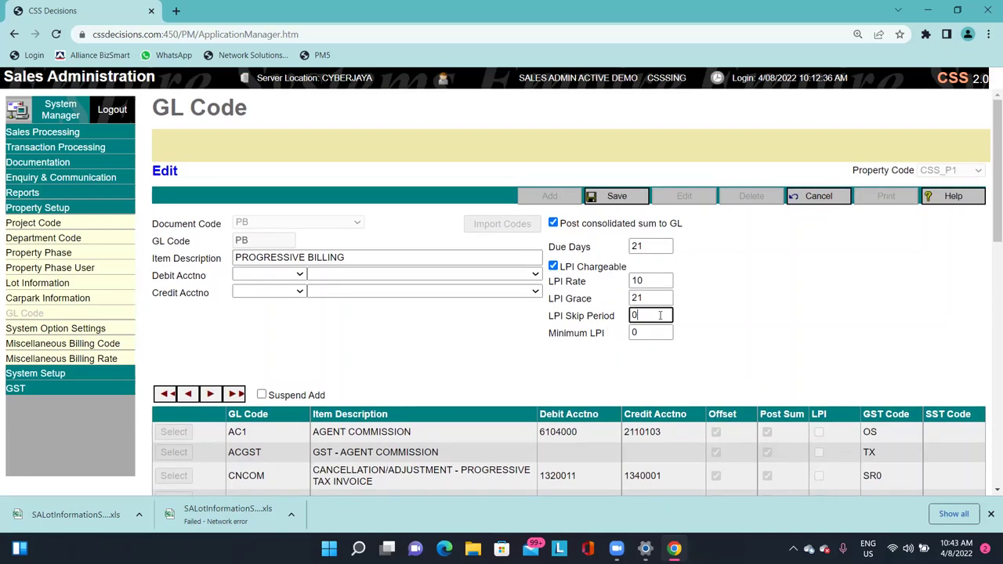
pyautogui.click(764, 327)
pyautogui.moveTo(554, 313); pyautogui.dragTo(610, 314)
pyautogui.click(609, 311)
pyautogui.moveTo(549, 316); pyautogui.dragTo(595, 315)
pyautogui.click(596, 314)
# Enter a trial Minimum LPI of 1, then clear it again.
pyautogui.moveTo(558, 333); pyautogui.dragTo(604, 333)
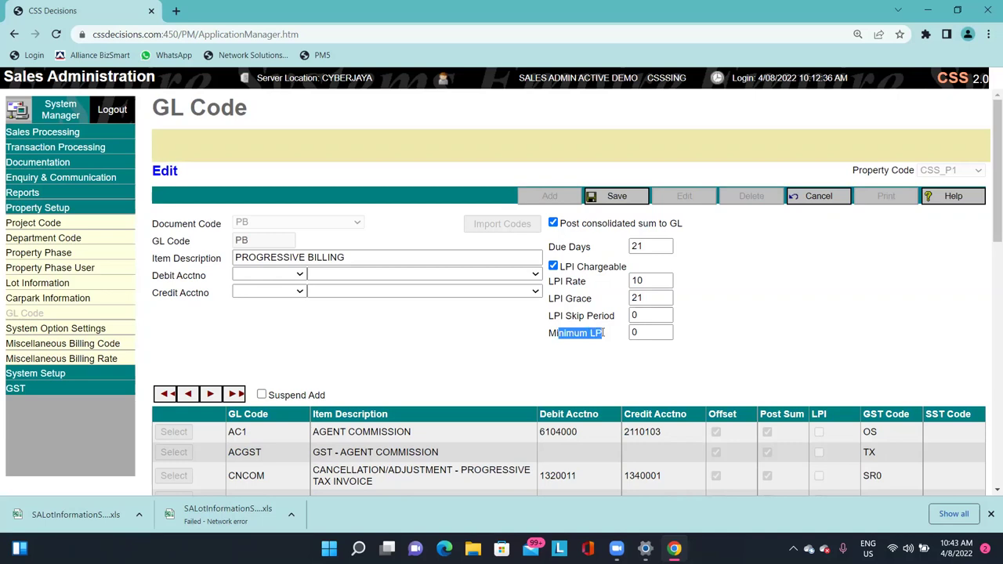
pyautogui.click(652, 332)
pyautogui.write('1')
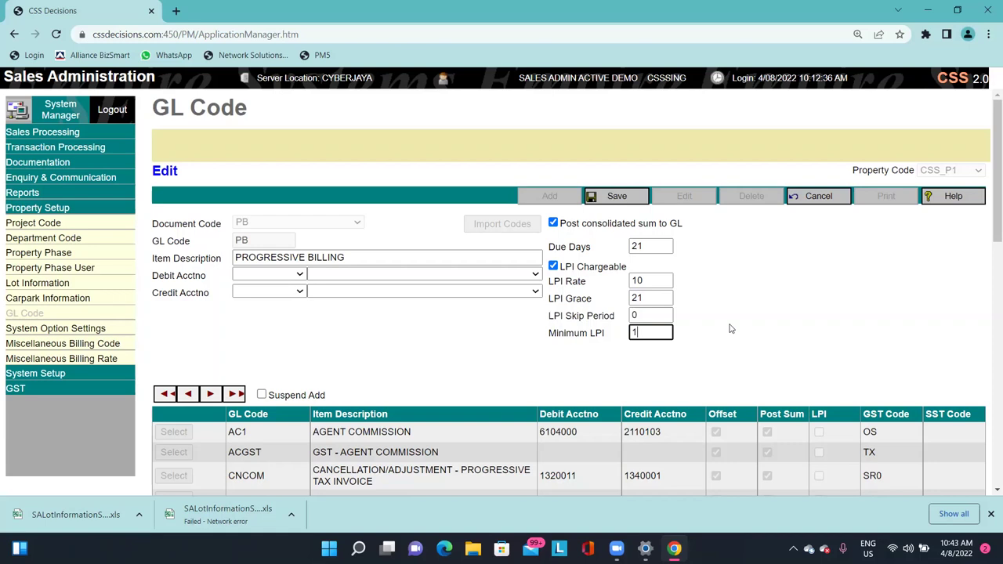
pyautogui.press('BackSpace')
# Discard the unsaved PB changes and browse the GL code table, loading CNRS RETENTION SUM.
pyautogui.click(815, 196)
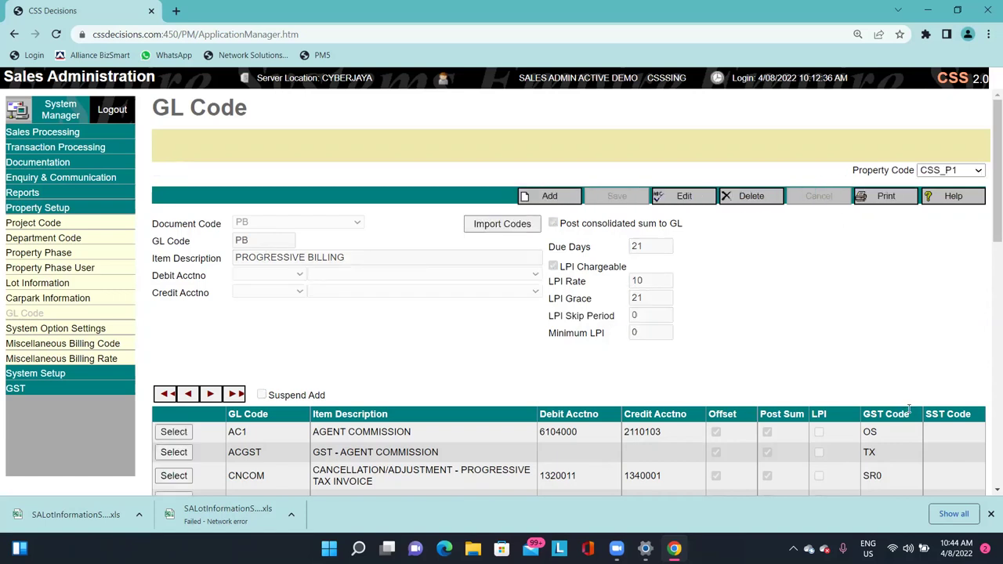
pyautogui.scroll(-1, 486, 360)
pyautogui.scroll(-3, 487, 360)
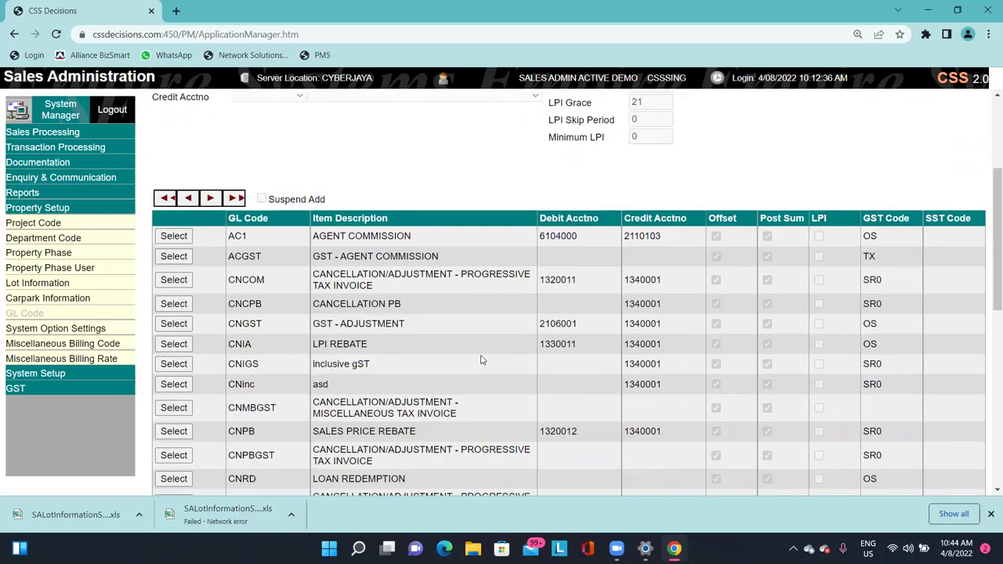
pyautogui.scroll(3, 482, 360)
pyautogui.scroll(-4, 481, 360)
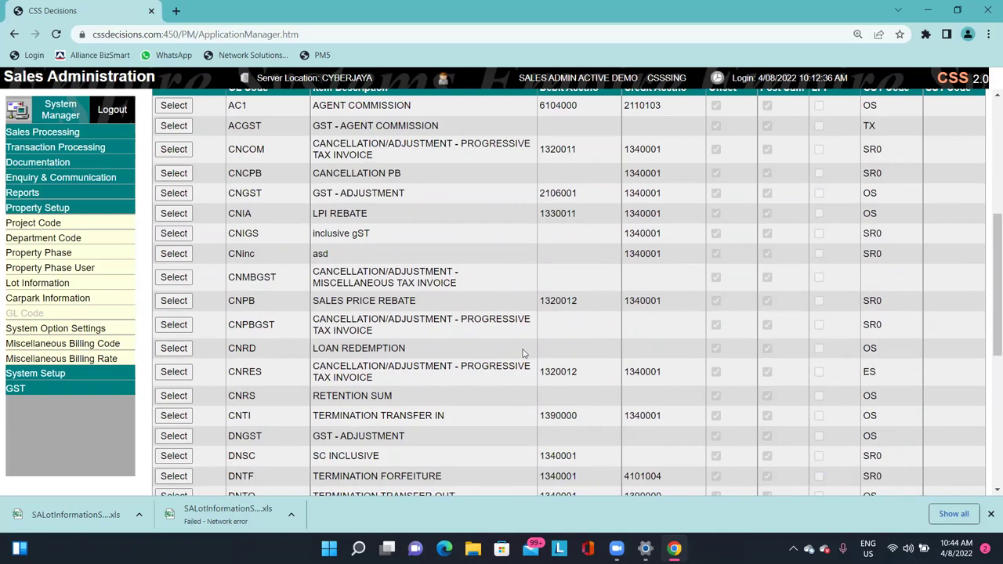
pyautogui.scroll(4, 522, 345)
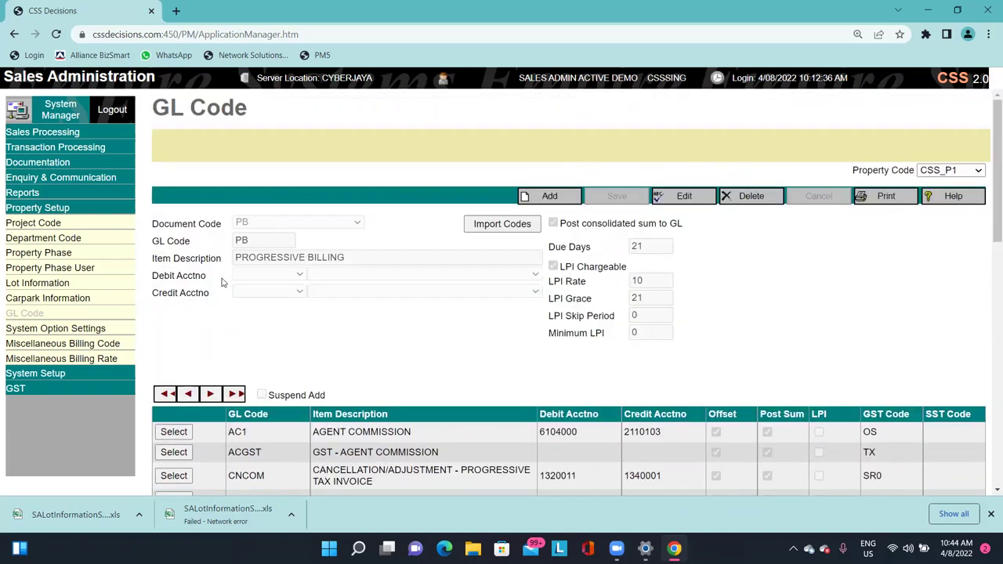
pyautogui.scroll(-3, 324, 384)
pyautogui.scroll(-3, 324, 384)
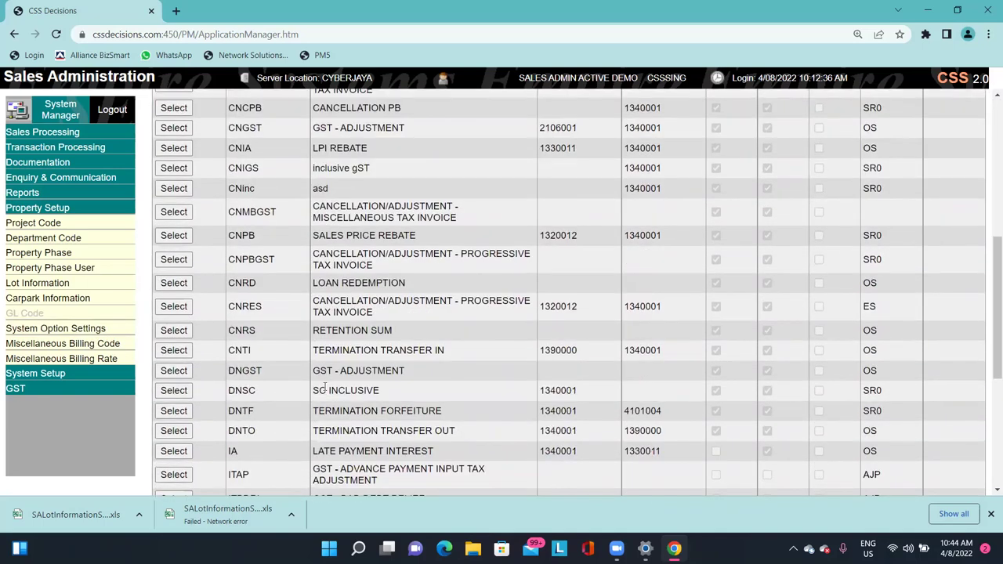
pyautogui.scroll(-3, 366, 368)
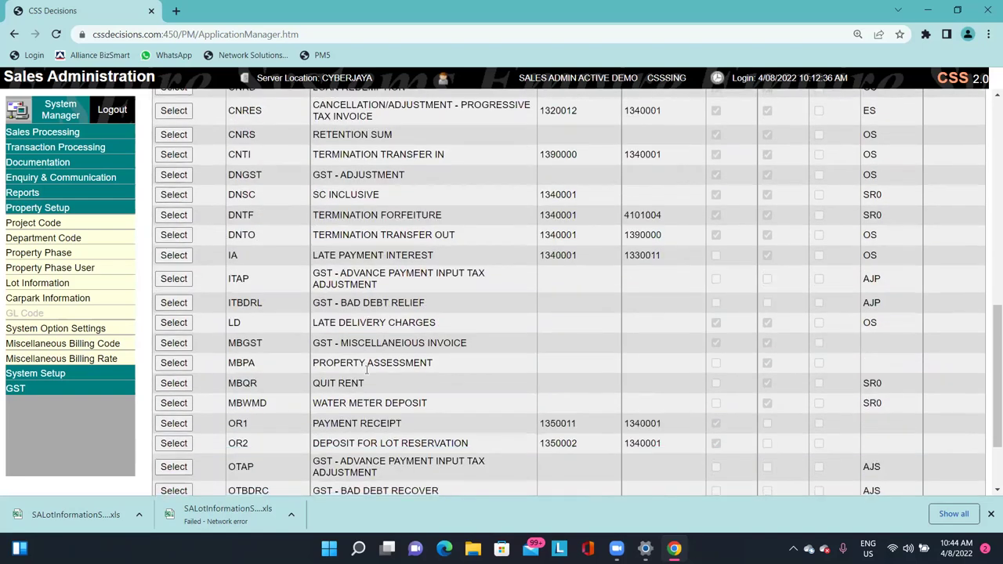
pyautogui.scroll(1, 366, 370)
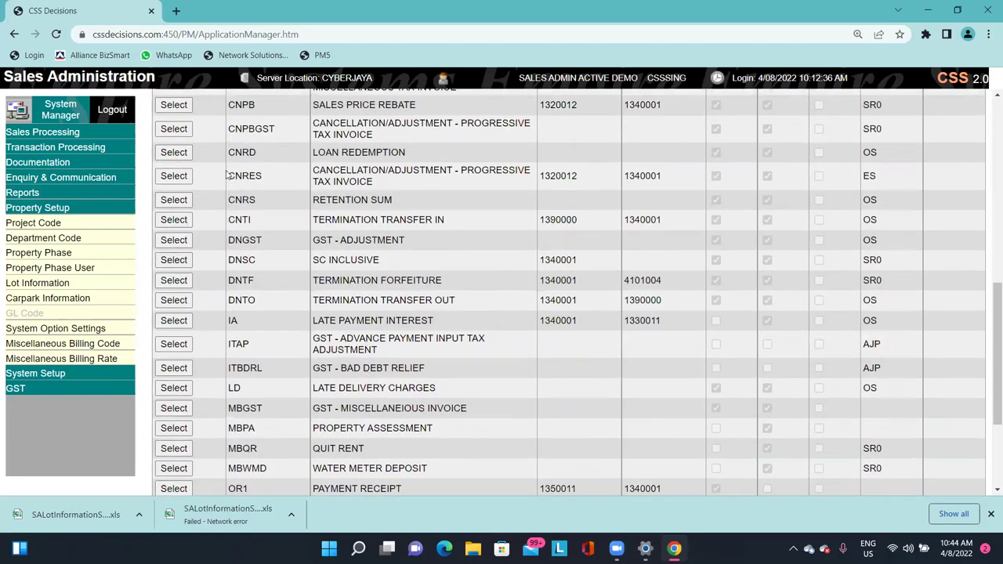
pyautogui.click(174, 199)
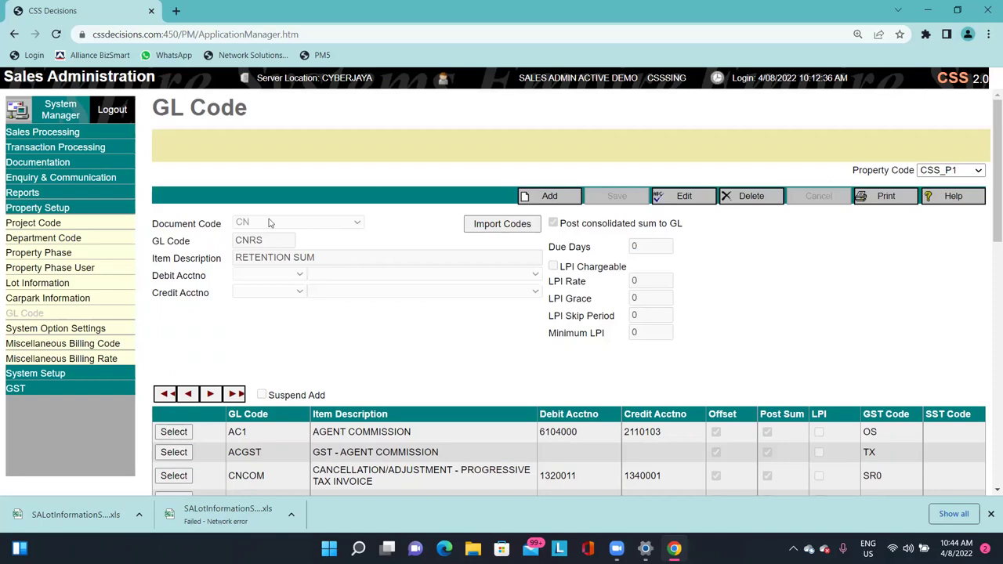
# Load the CNTI TERMINATION TRANSFER IN GL code into the form.
pyautogui.scroll(-4, 282, 344)
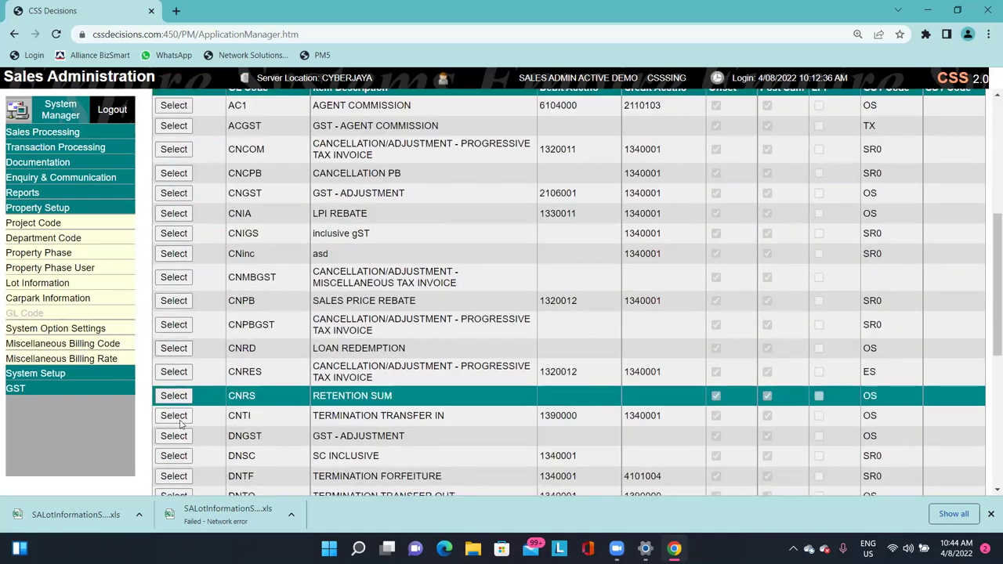
pyautogui.click(180, 421)
pyautogui.moveTo(260, 265); pyautogui.dragTo(493, 247)
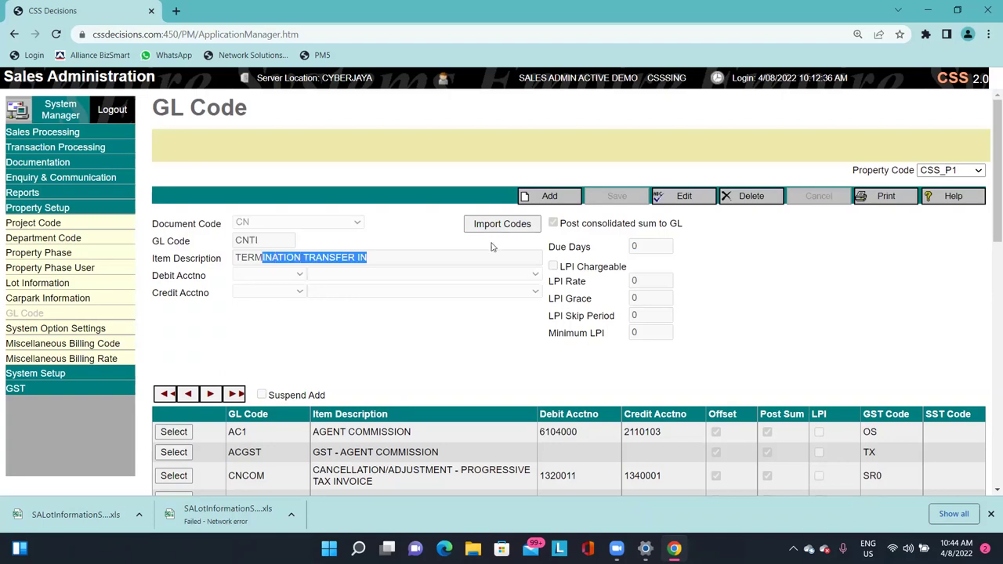
# Type trial text into CNTI's description, cancel to keep TERMINATION TRANSFER IN, expand System Setup.
pyautogui.click(683, 198)
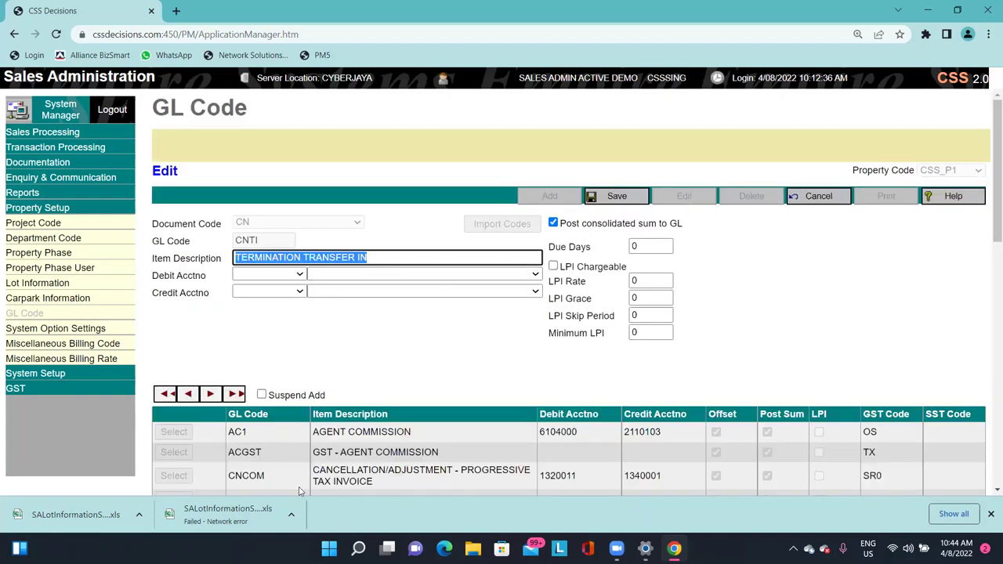
pyautogui.write('243AW5E5RCTYVUBHINJOMK')
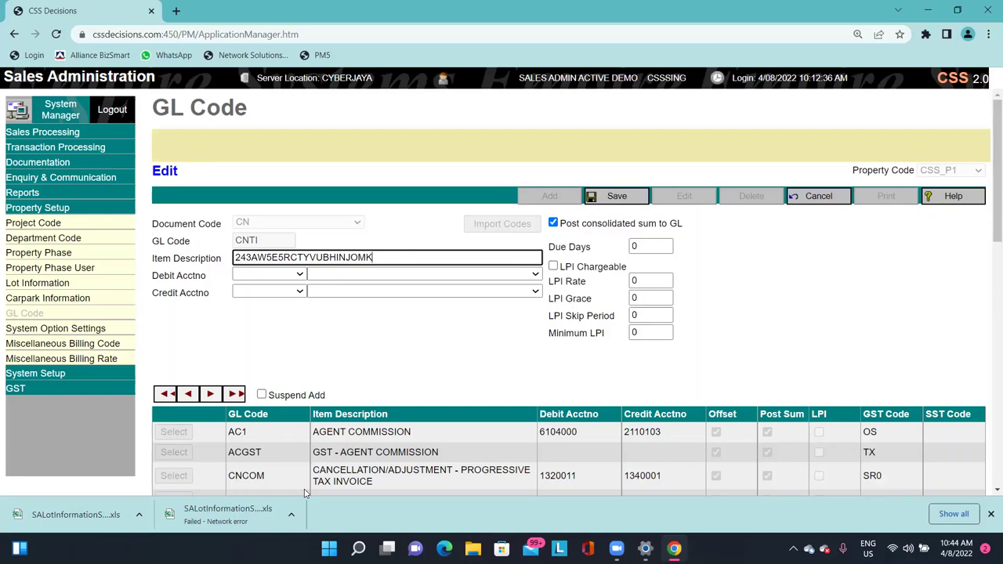
pyautogui.click(830, 196)
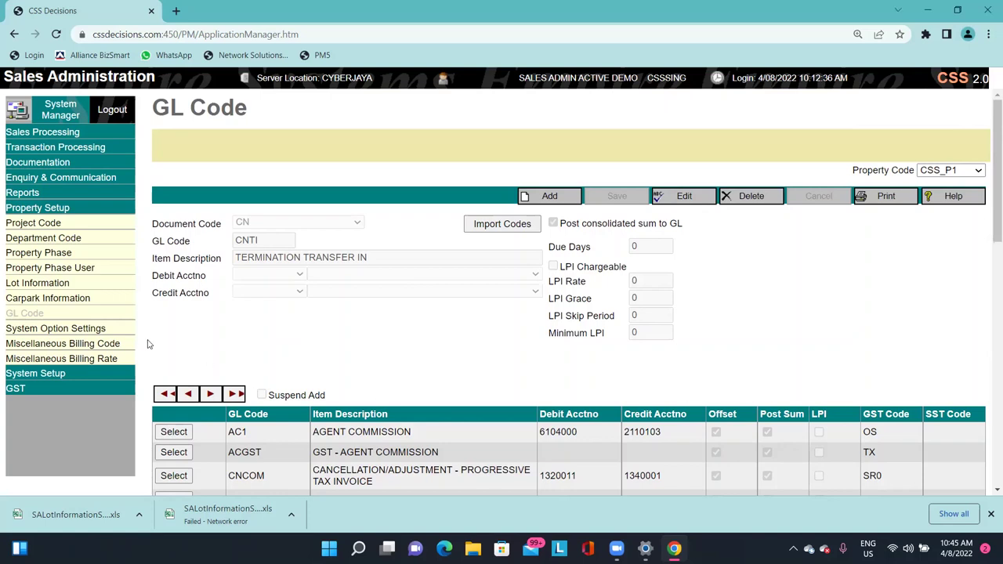
pyautogui.click(86, 372)
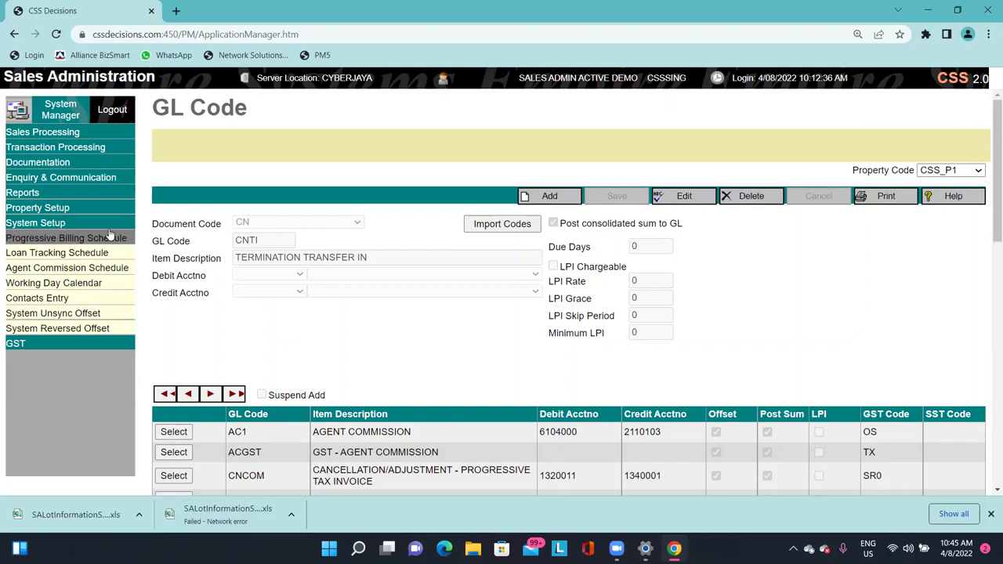
# Open the Progressive Billing Schedule setup and load schedule HDA1.
pyautogui.click(59, 239)
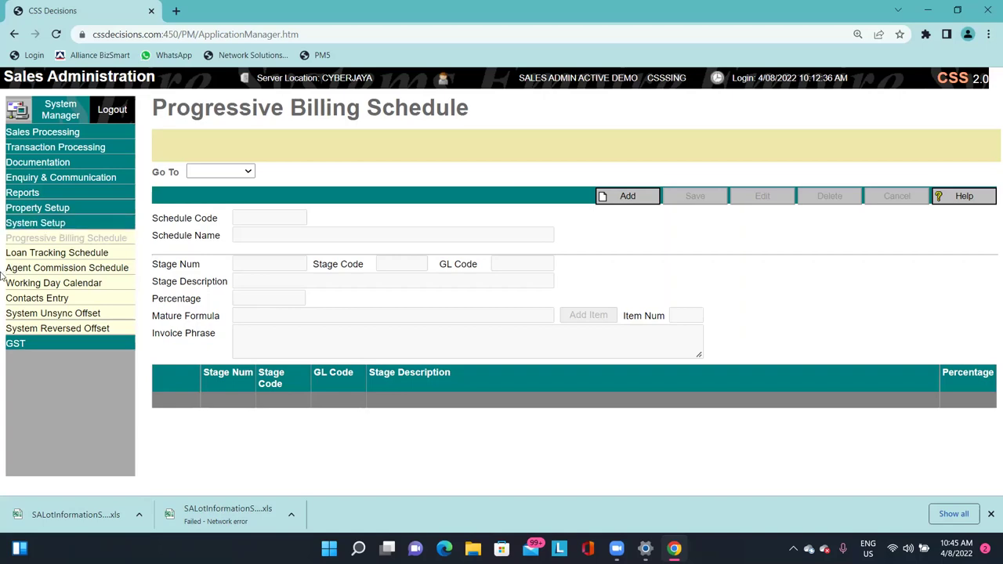
pyautogui.click(209, 173)
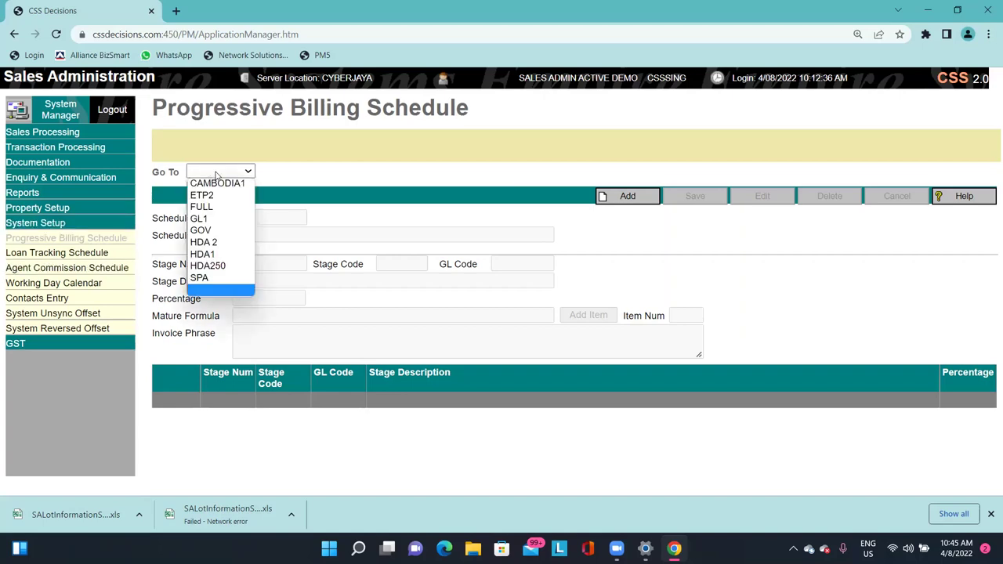
pyautogui.click(210, 255)
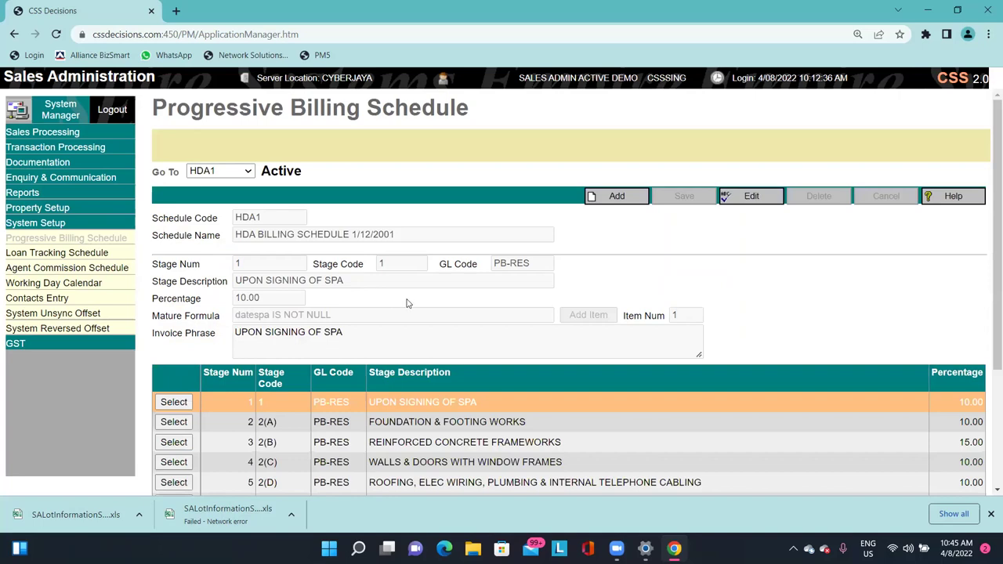
# Scroll through HDA1's billing stages, starting with UPON SIGNING OF SPA at 10.00.
pyautogui.scroll(-2, 433, 293)
pyautogui.moveTo(327, 273); pyautogui.dragTo(429, 412)
pyautogui.moveTo(463, 432); pyautogui.dragTo(470, 432)
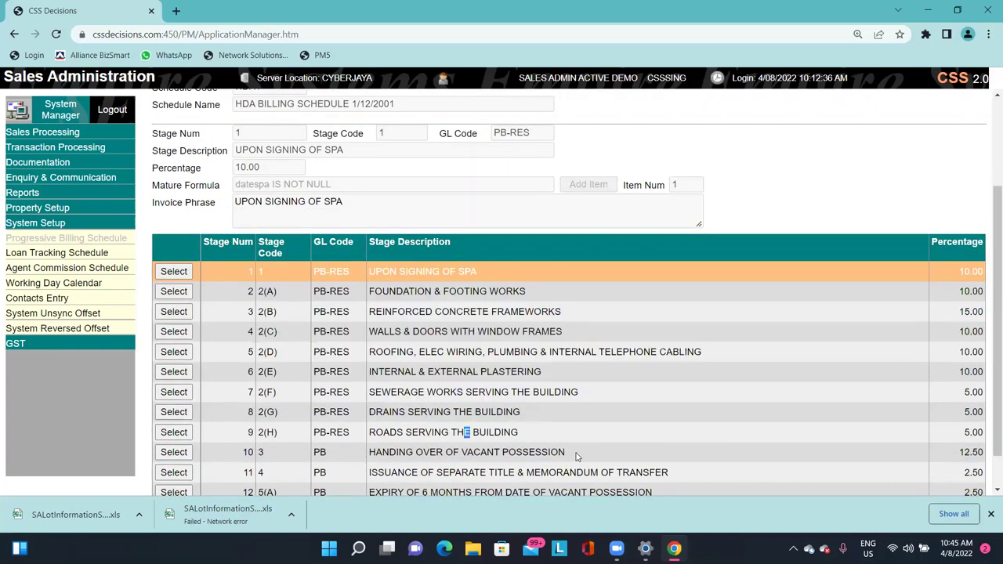
pyautogui.scroll(-1, 705, 392)
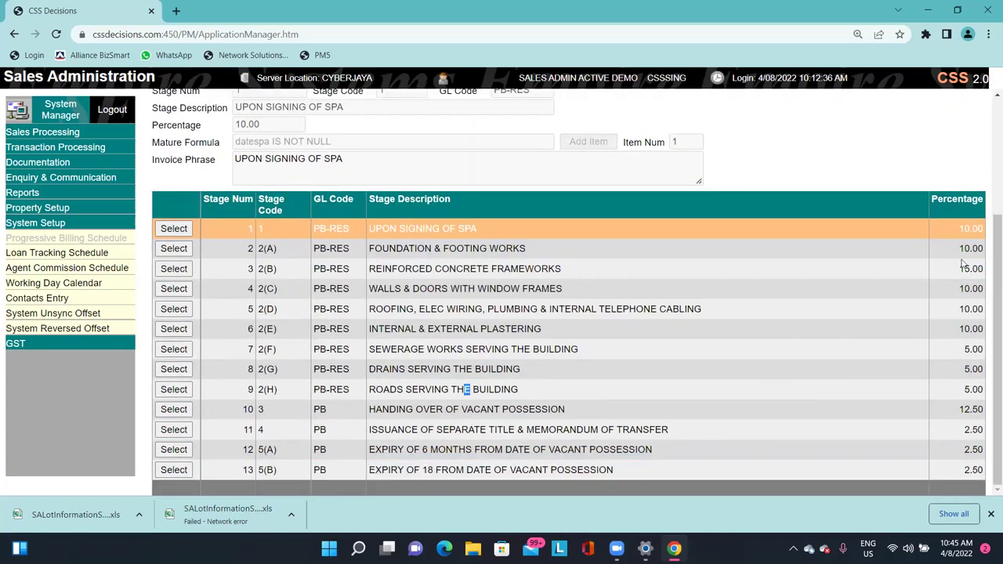
pyautogui.click(973, 479)
pyautogui.scroll(1, 584, 267)
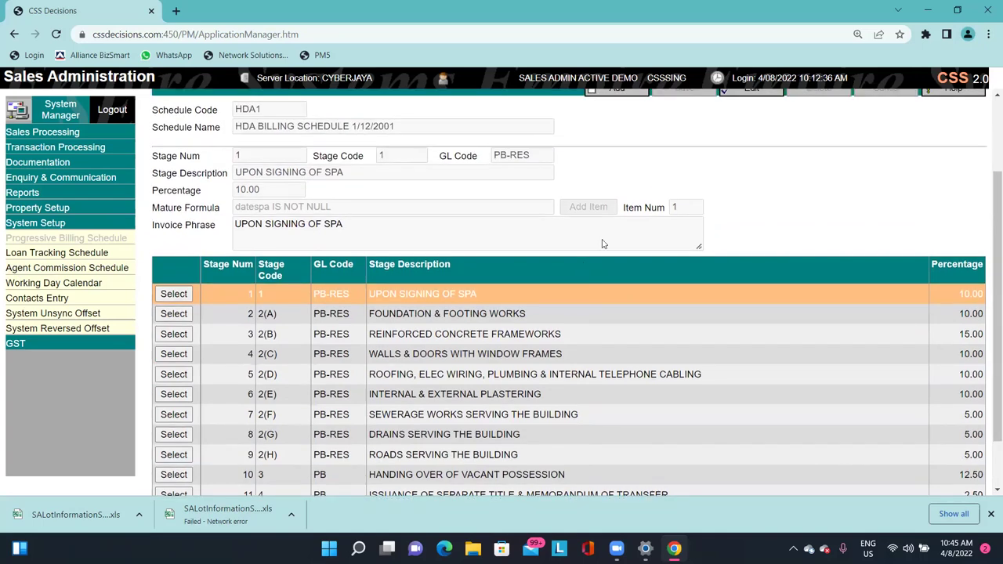
pyautogui.scroll(1, 587, 246)
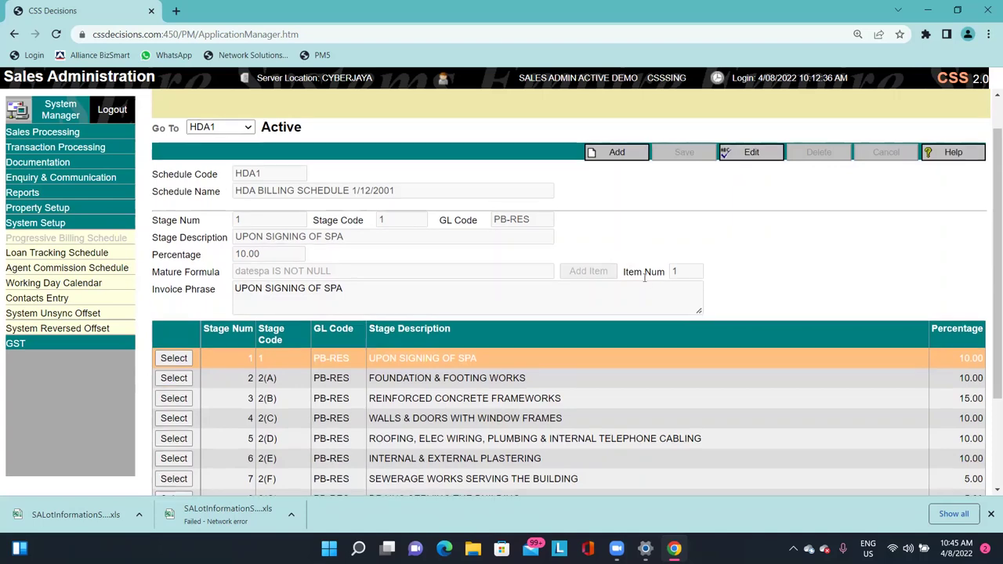
pyautogui.scroll(-1, 619, 212)
pyautogui.scroll(-1, 504, 307)
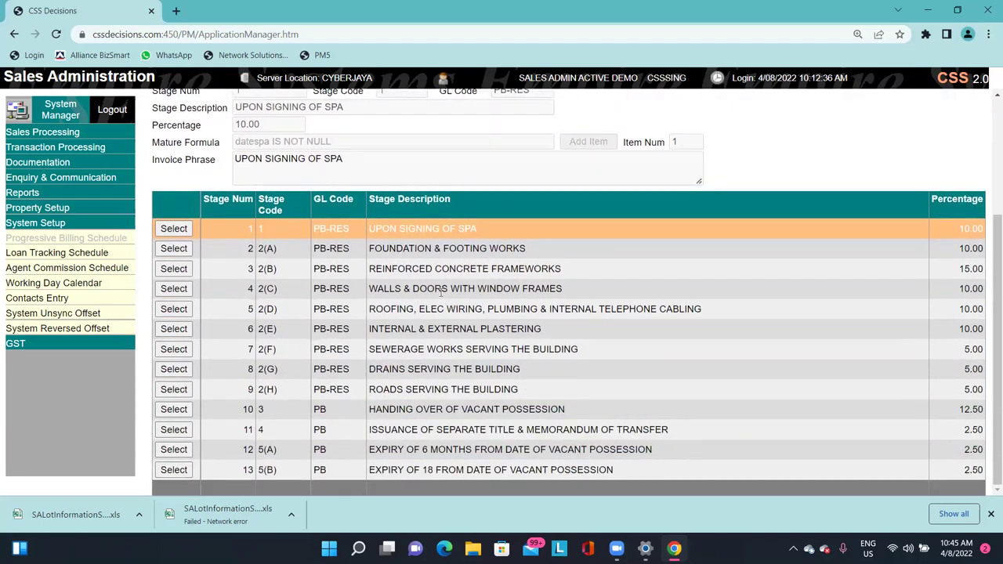
pyautogui.scroll(2, 443, 292)
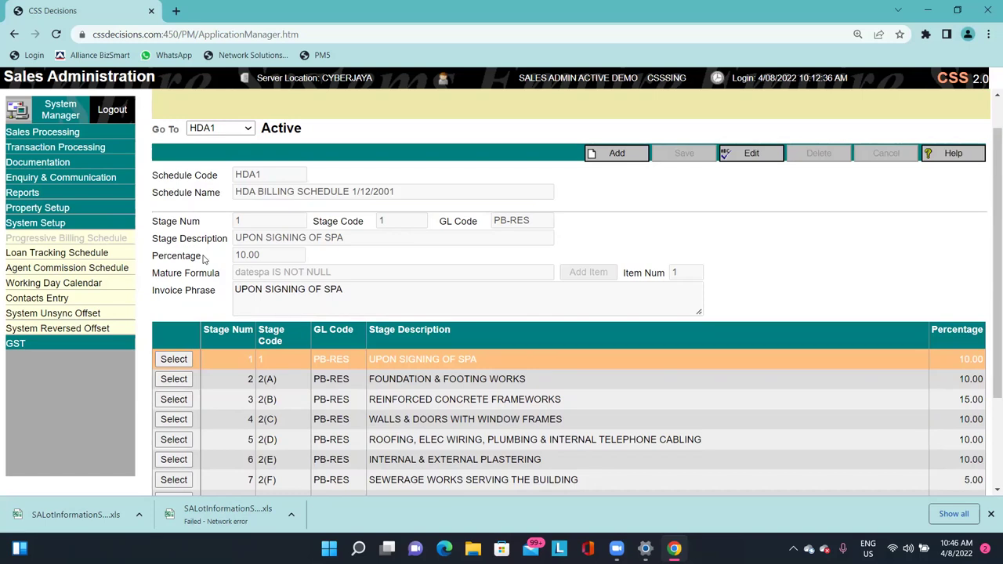
pyautogui.click(241, 128)
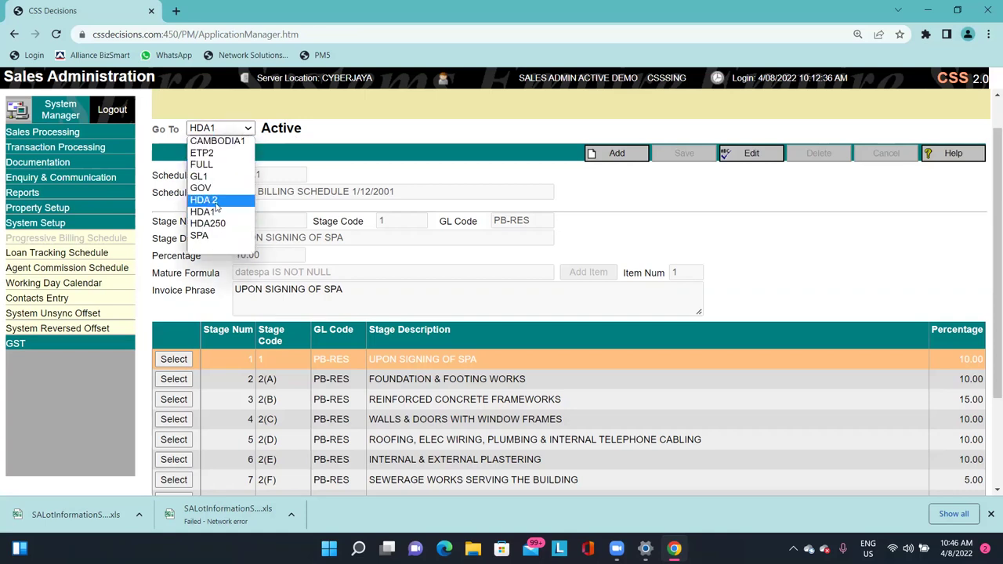
# Load billing schedule HDA 2 and put it into edit mode.
pyautogui.click(217, 202)
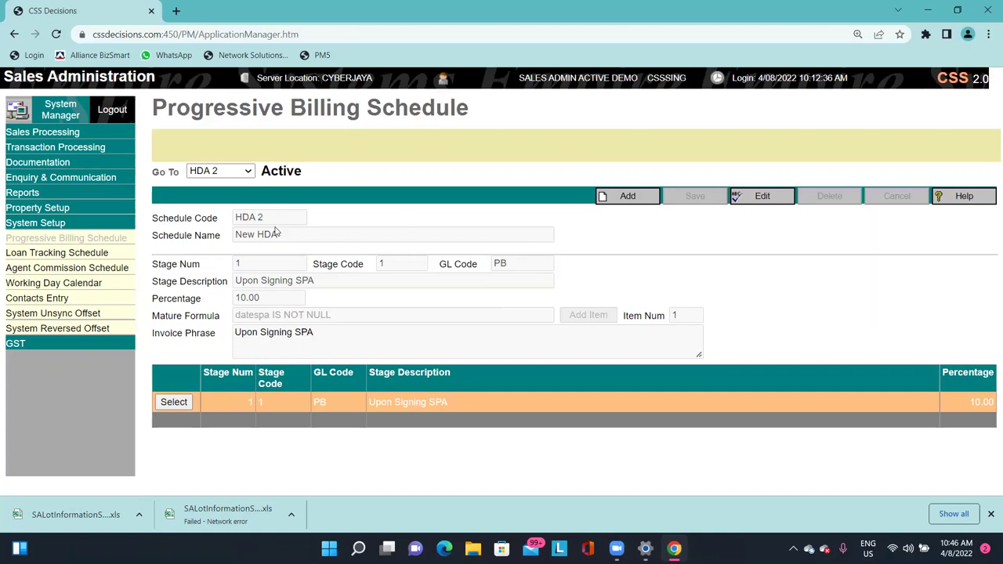
pyautogui.moveTo(274, 221); pyautogui.dragTo(246, 224)
pyautogui.click(636, 126)
pyautogui.click(761, 197)
pyautogui.moveTo(268, 217); pyautogui.dragTo(246, 218)
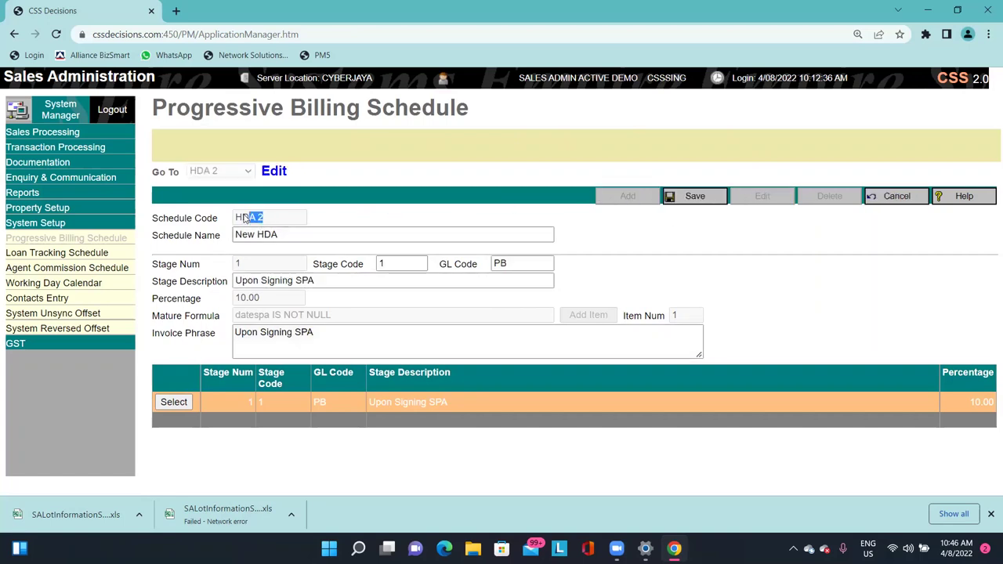
pyautogui.click(493, 196)
pyautogui.tripleClick(240, 220)
pyautogui.click(270, 222)
pyautogui.moveTo(257, 220); pyautogui.dragTo(303, 227)
# Change the schedule name to 'HDA FOR COMPLETE UNIT' and select stage 1's number and code.
pyautogui.click(238, 235)
pyautogui.tripleClick(238, 235)
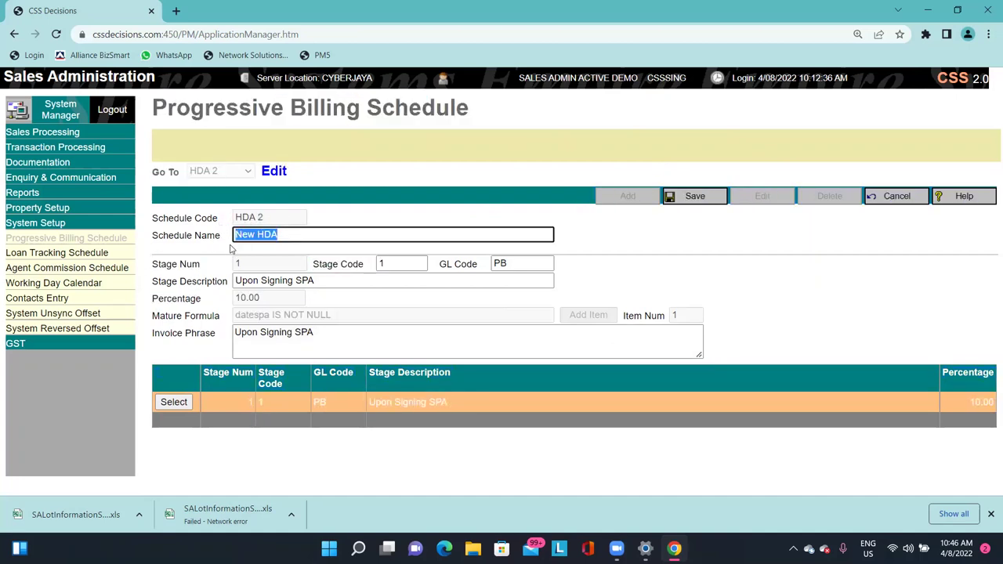
pyautogui.click(239, 247)
pyautogui.moveTo(235, 235); pyautogui.dragTo(272, 235)
pyautogui.click(337, 237)
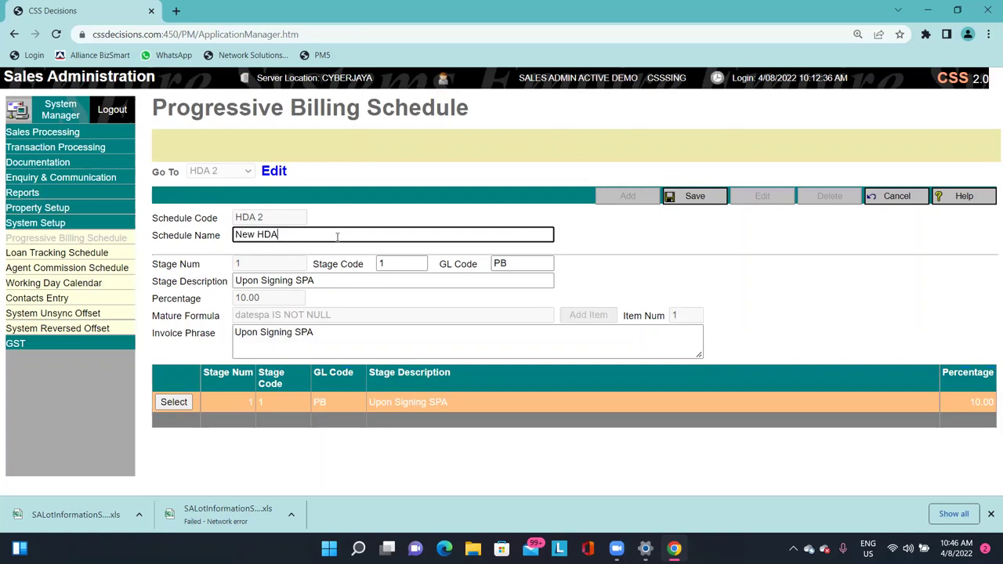
pyautogui.write('FOR COMPLETE UNIT')
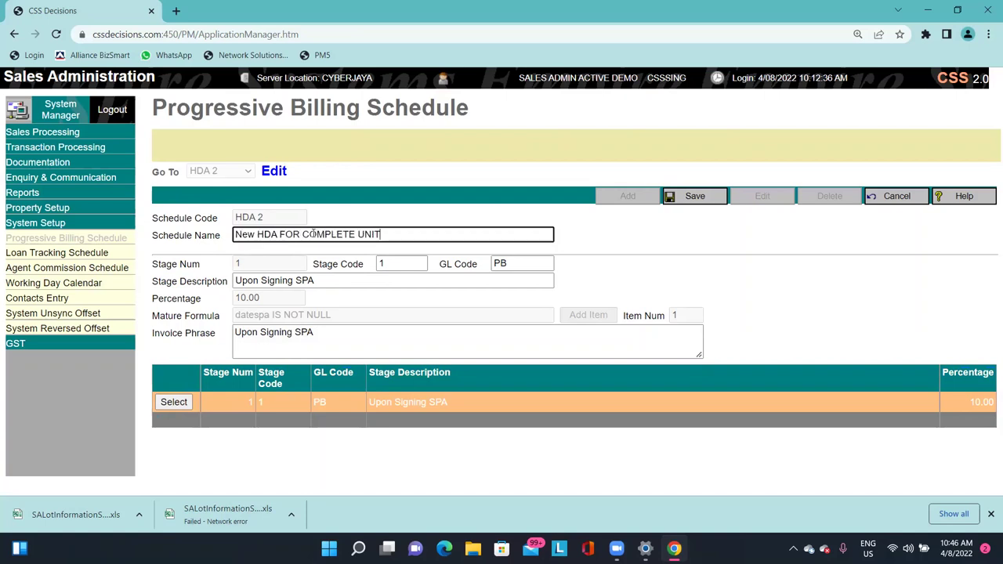
pyautogui.doubleClick(245, 234)
pyautogui.press('Delete')
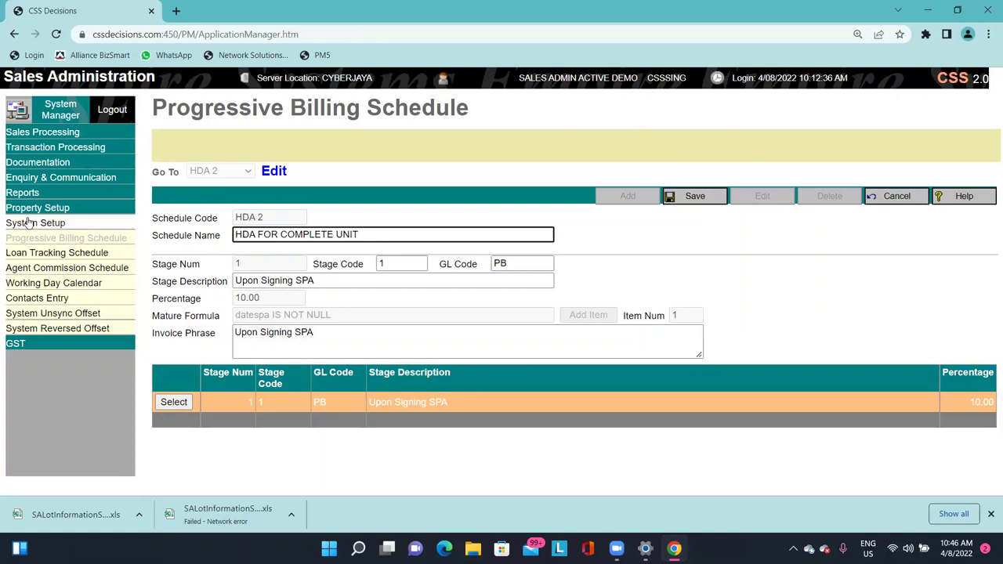
pyautogui.click(231, 270)
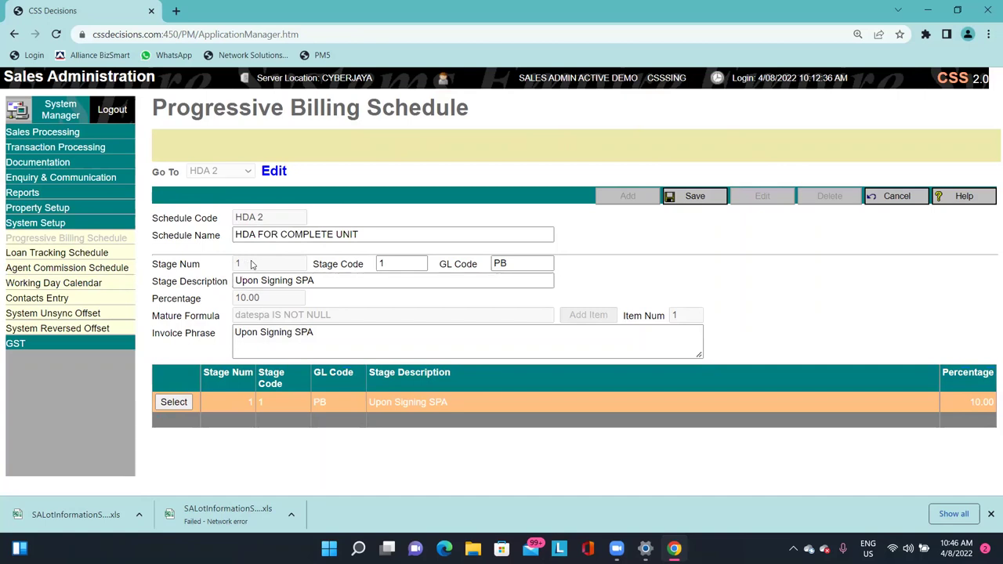
pyautogui.doubleClick(237, 267)
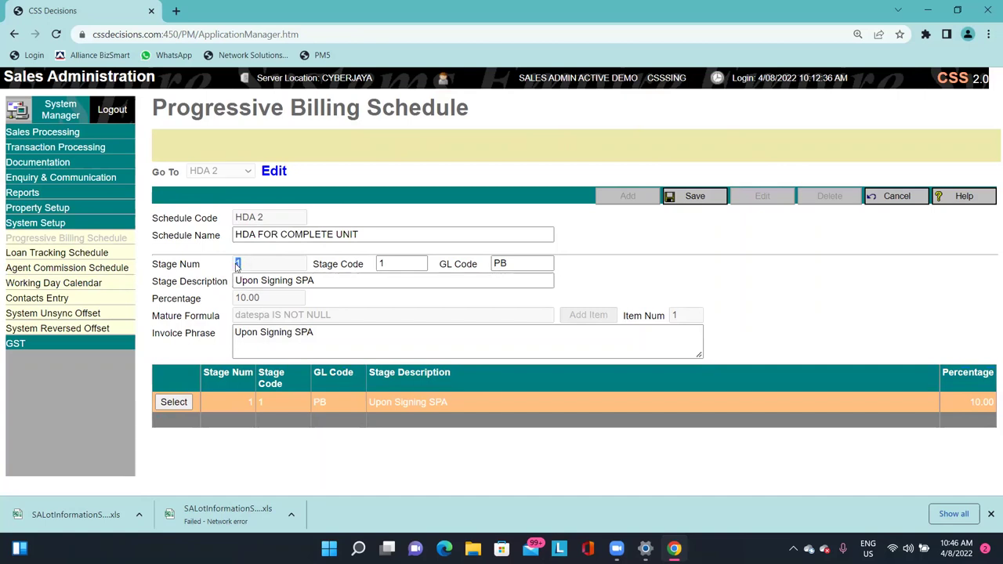
pyautogui.doubleClick(400, 261)
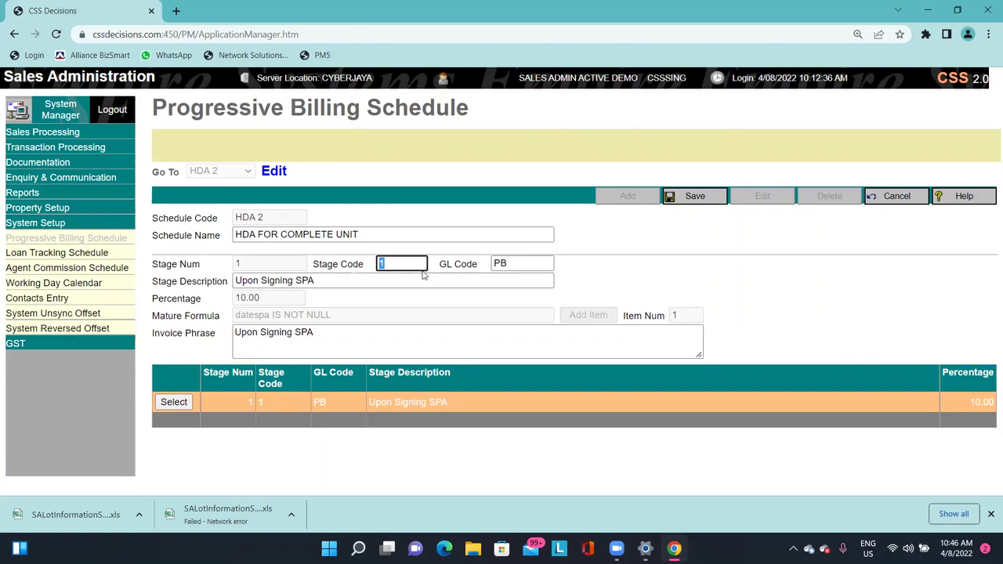
pyautogui.press('Tab')
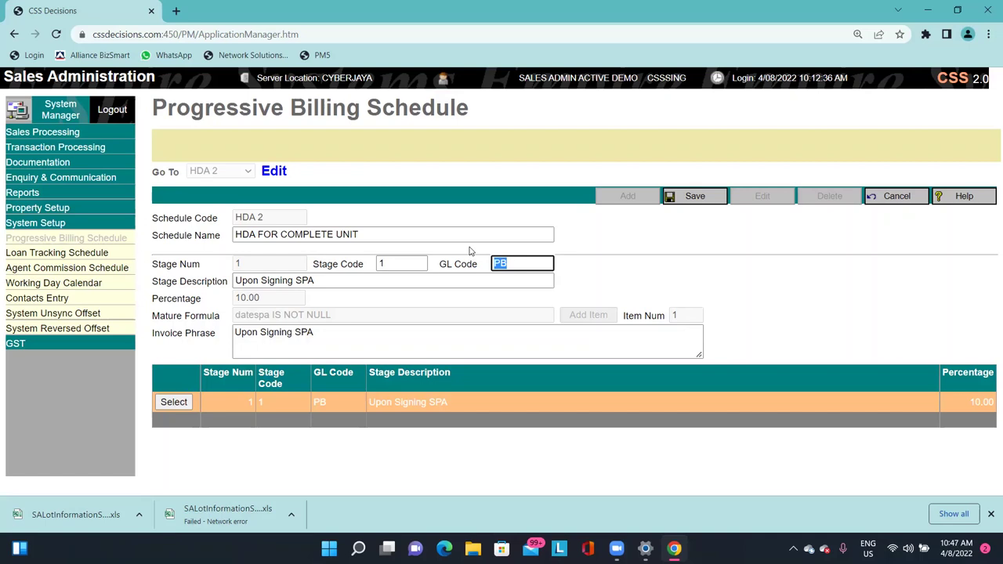
pyautogui.moveTo(360, 234); pyautogui.dragTo(267, 236)
pyautogui.click(521, 263)
pyautogui.write('-COPL')
pyautogui.press('BackSpace')
pyautogui.press('BackSpace')
pyautogui.write('MPLE')
pyautogui.press('BackSpace')
pyautogui.press('BackSpace')
pyautogui.press('BackSpace')
pyautogui.press('BackSpace')
pyautogui.press('BackSpace')
pyautogui.write('M')
pyautogui.press('BackSpace')
pyautogui.write('MPTEE')
pyautogui.press('BackSpace')
pyautogui.press('BackSpace')
pyautogui.write('PEEO')
pyautogui.press('BackSpace')
pyautogui.write('OMP')
pyautogui.moveTo(548, 264); pyautogui.dragTo(490, 264)
pyautogui.click(35, 207)
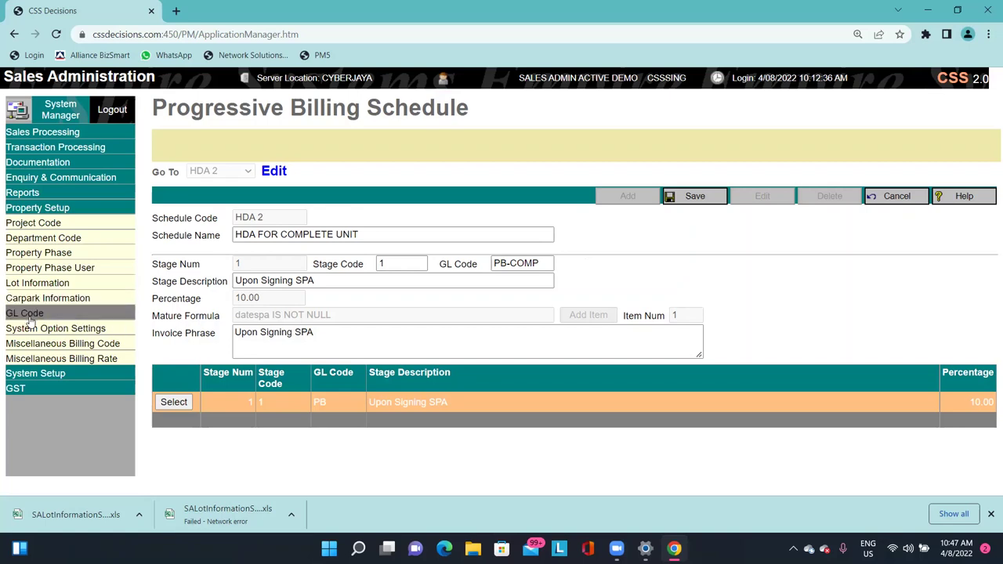
pyautogui.click(52, 388)
pyautogui.click(35, 223)
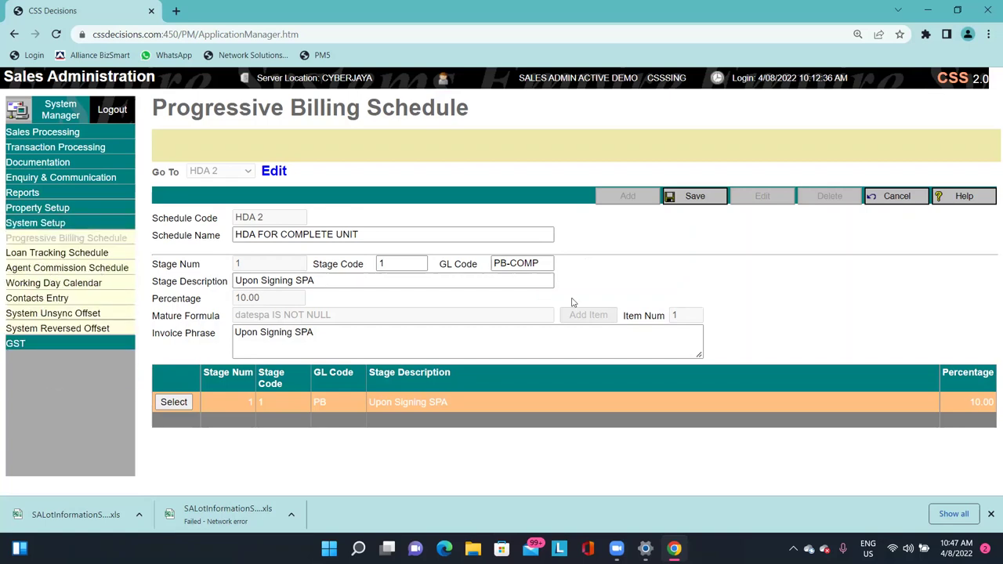
pyautogui.moveTo(510, 263); pyautogui.dragTo(679, 268)
pyautogui.press('BackSpace')
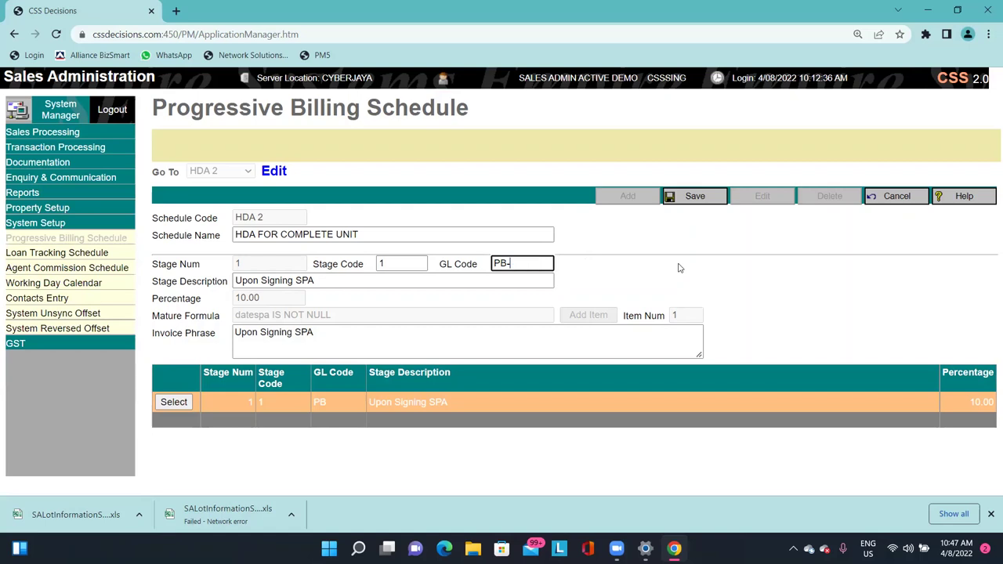
pyautogui.click(679, 268)
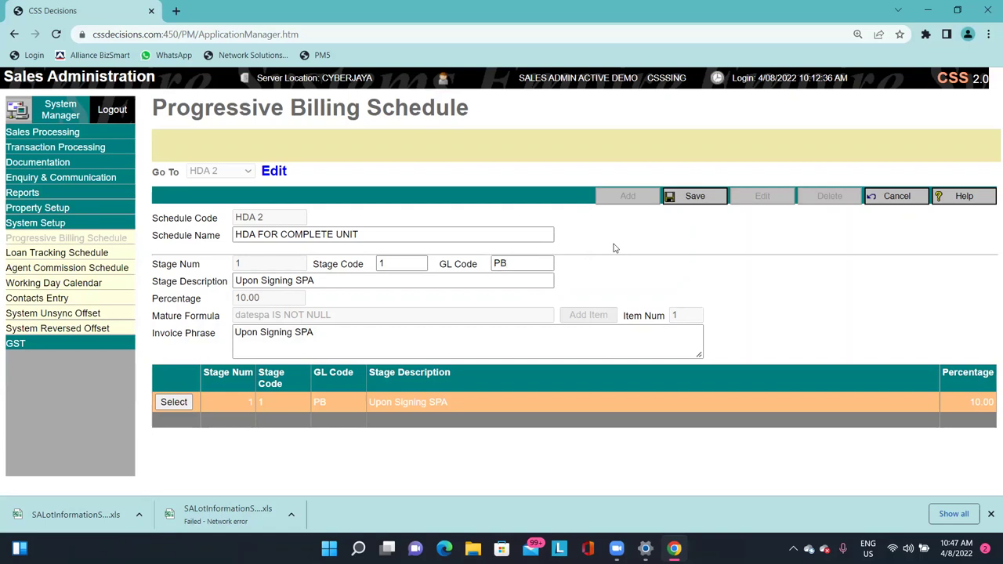
# Review stage 1's description Upon Signing SPA and its 10.00 percentage.
pyautogui.moveTo(162, 284); pyautogui.dragTo(219, 291)
pyautogui.click(218, 291)
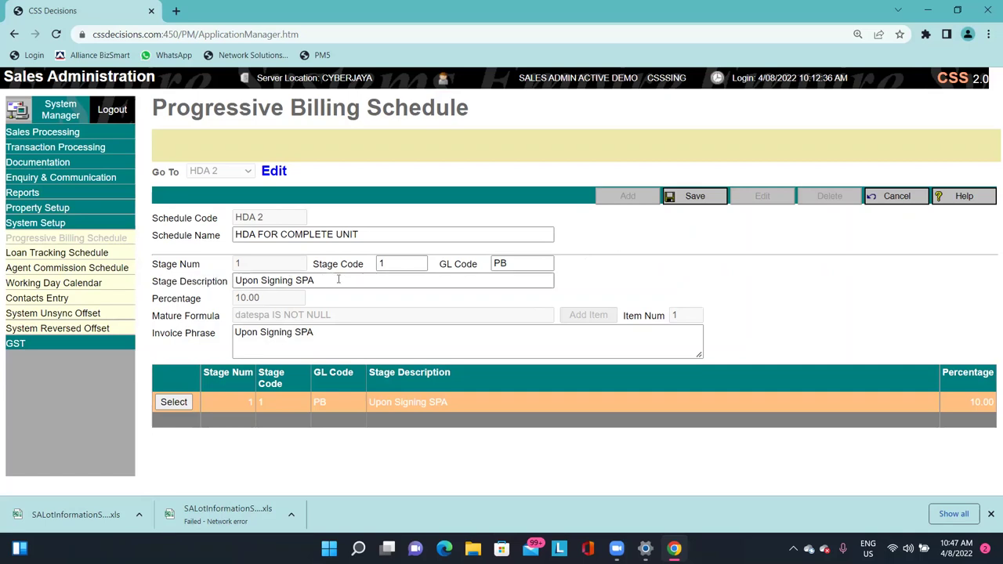
pyautogui.hotkey('ctrl', 'a')
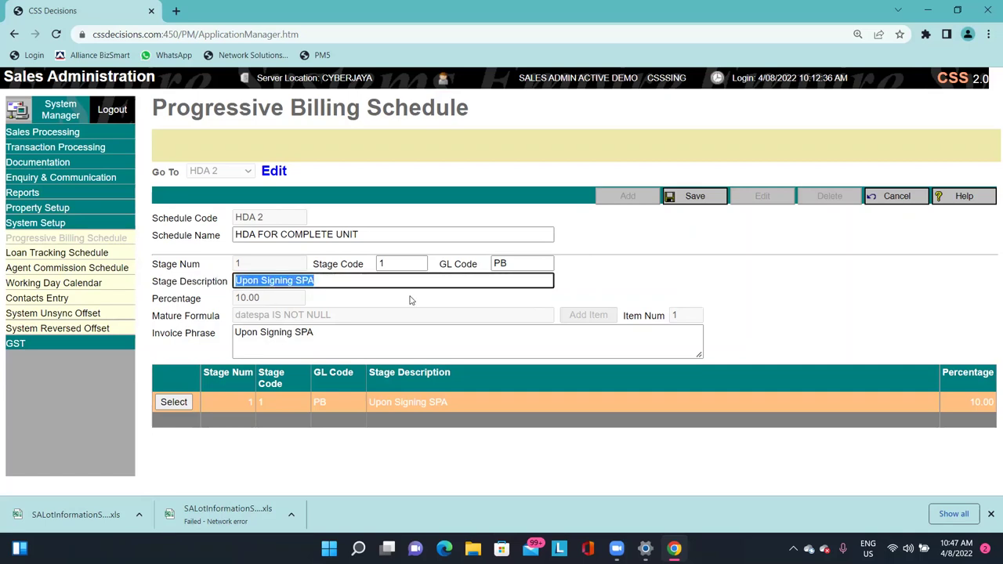
pyautogui.click(350, 286)
pyautogui.hotkey('ctrl', 'a')
pyautogui.click(346, 280)
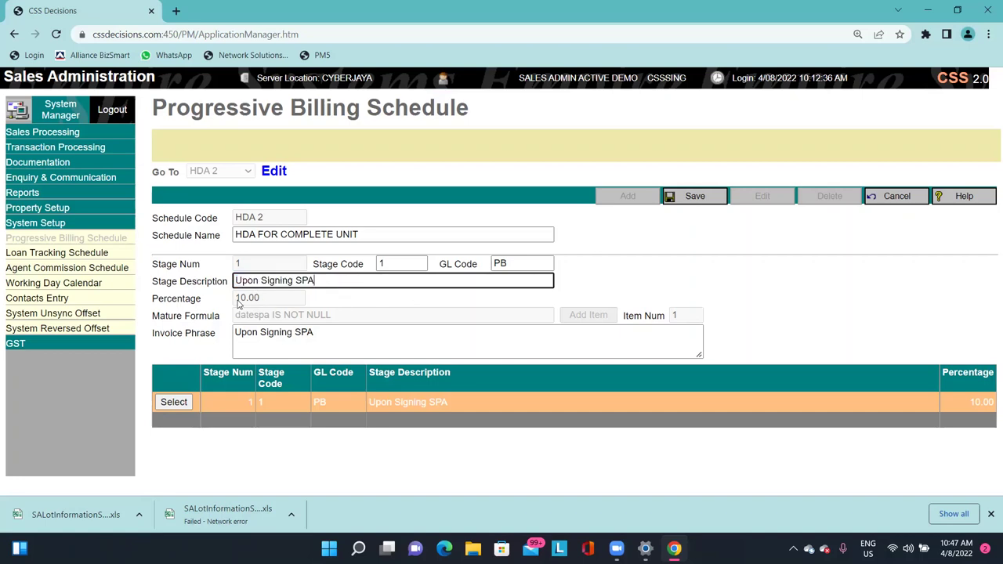
pyautogui.moveTo(237, 301); pyautogui.dragTo(262, 302)
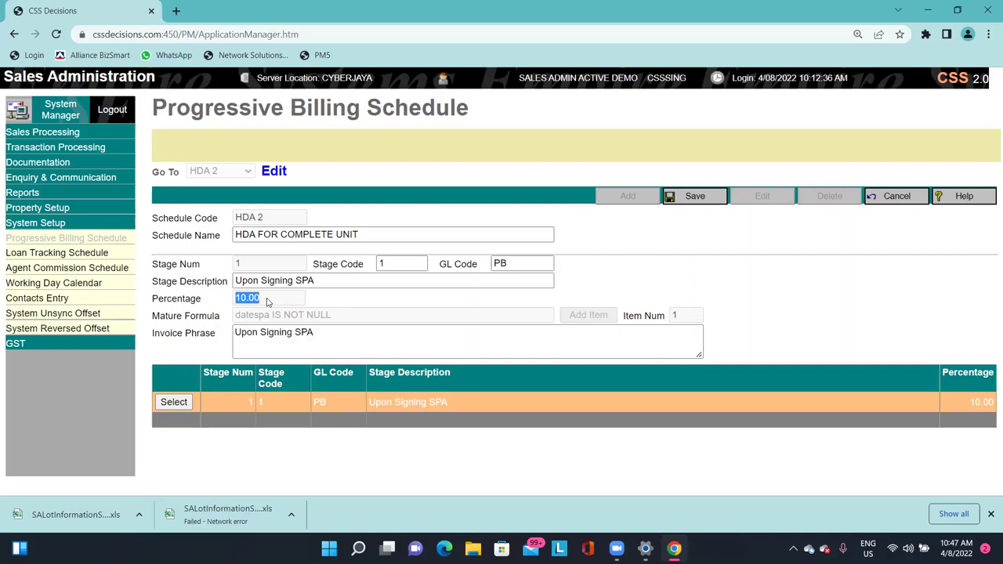
pyautogui.click(267, 302)
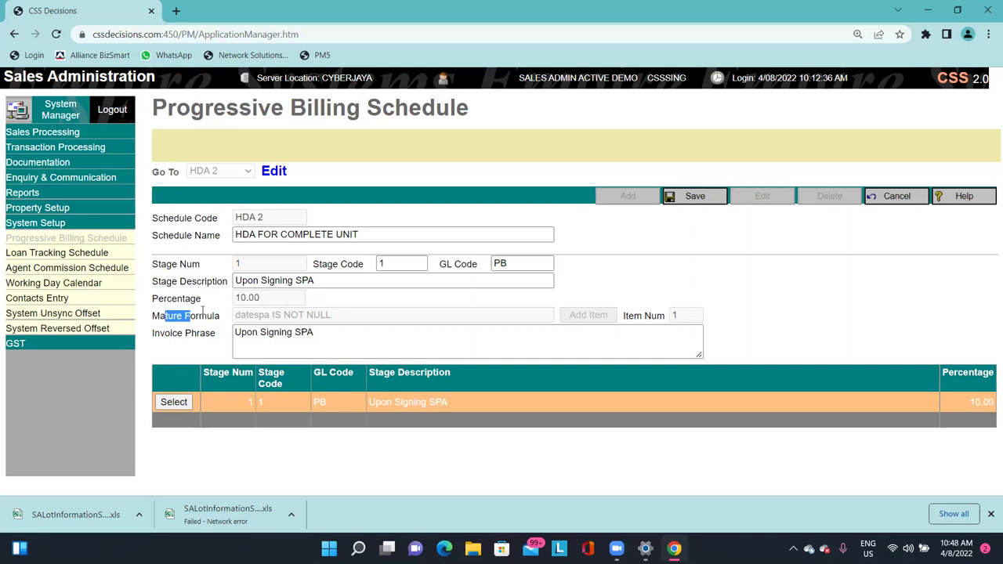
# Inspect the stage's mature formula 'datespa IS NOT NULL' by highlighting its parts.
pyautogui.moveTo(237, 314); pyautogui.dragTo(318, 328)
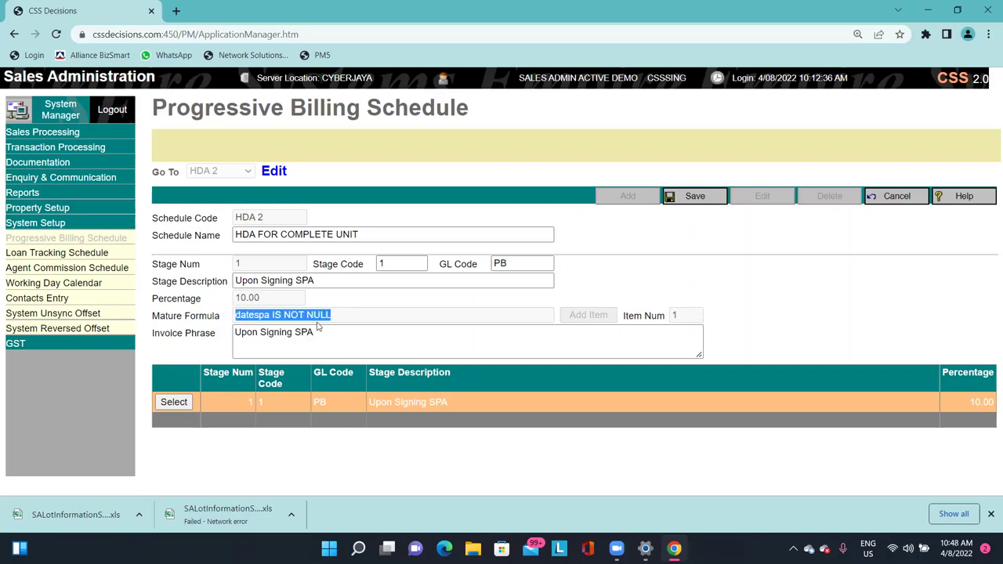
pyautogui.click(339, 330)
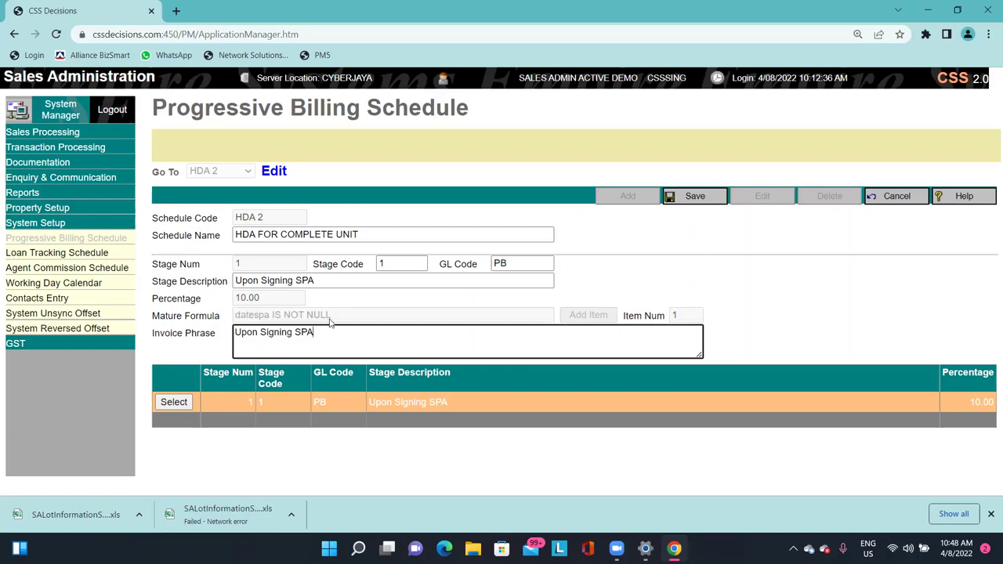
pyautogui.click(219, 318)
pyautogui.click(246, 273)
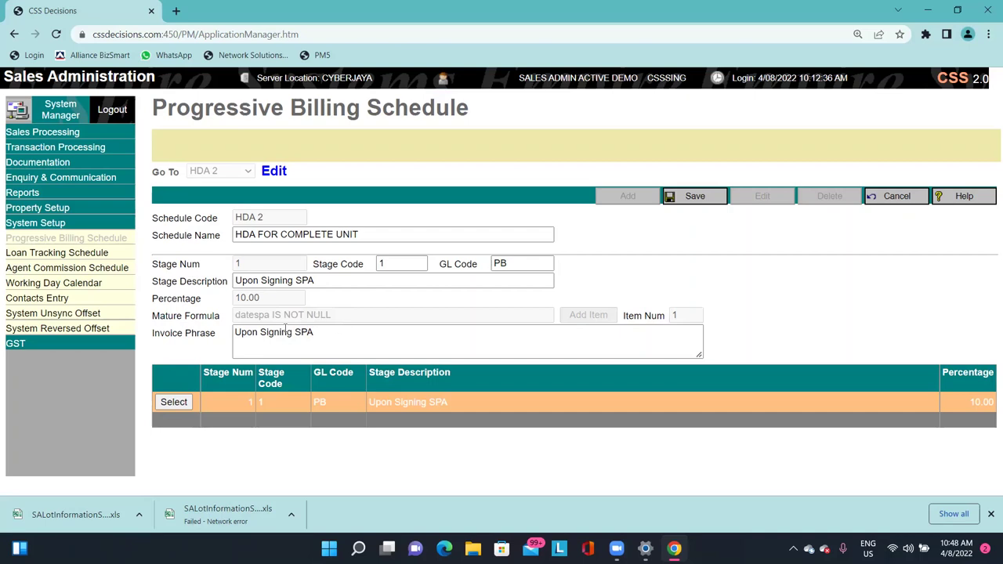
pyautogui.moveTo(235, 315); pyautogui.dragTo(244, 271)
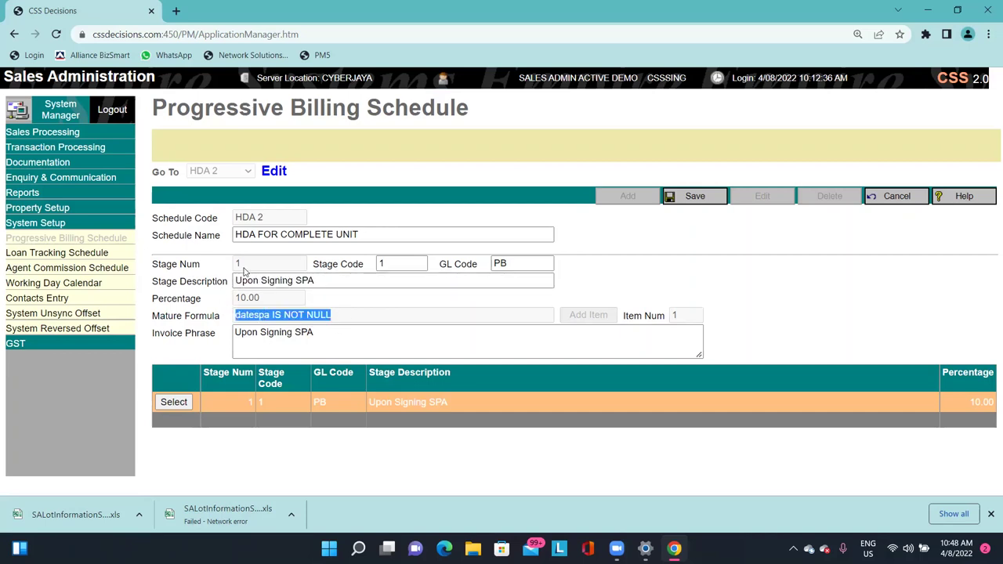
pyautogui.click(342, 317)
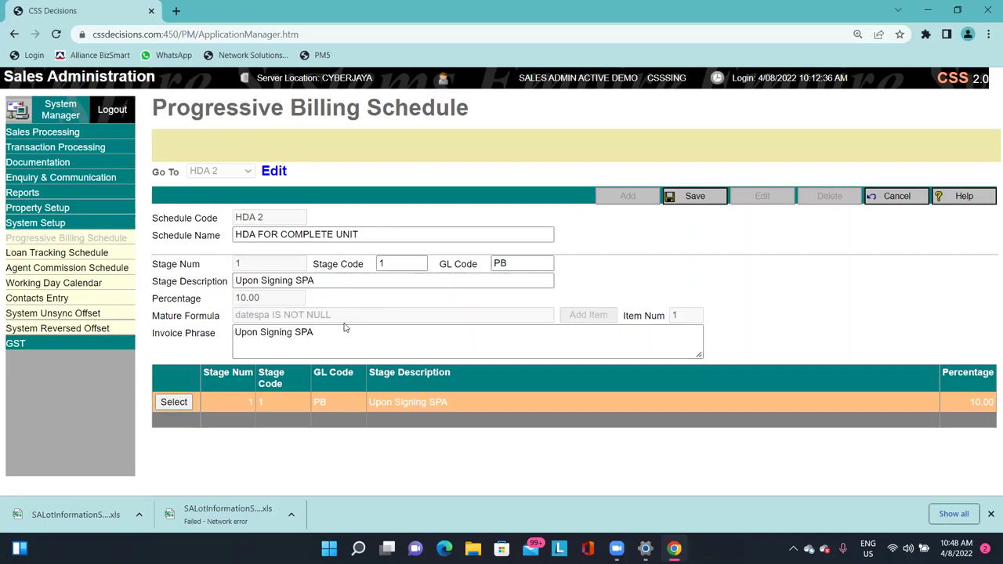
pyautogui.moveTo(352, 316); pyautogui.dragTo(215, 316)
pyautogui.moveTo(235, 280); pyautogui.dragTo(315, 280)
pyautogui.click(313, 276)
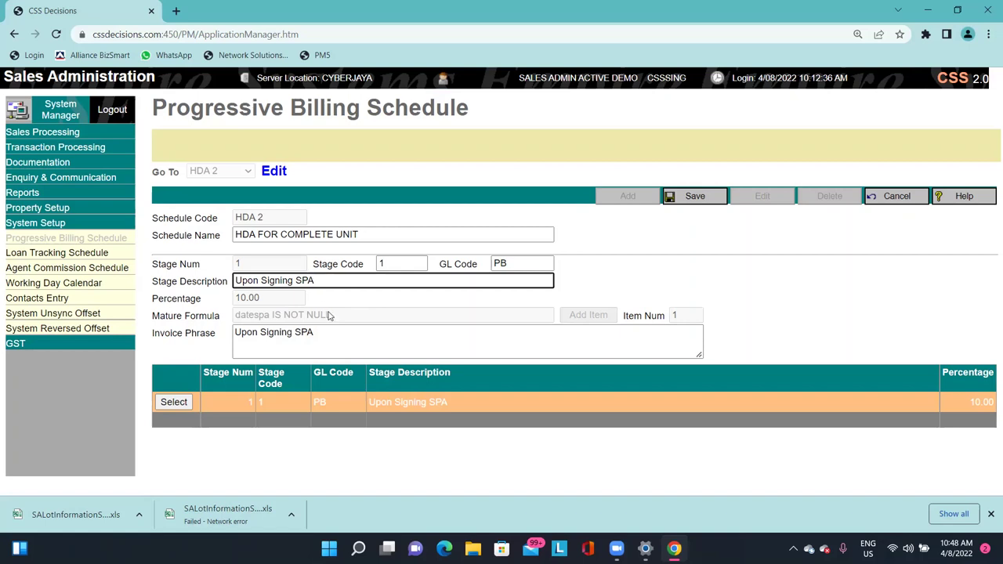
pyautogui.moveTo(327, 315); pyautogui.dragTo(251, 318)
pyautogui.click(248, 321)
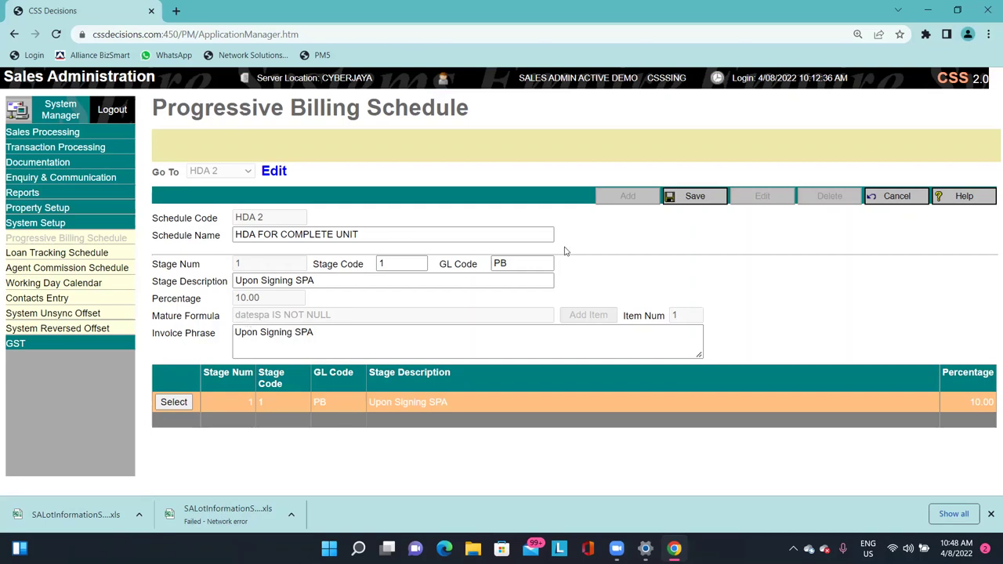
pyautogui.moveTo(346, 315)
pyautogui.mouseDown()
pyautogui.moveTo(228, 319)
pyautogui.moveTo(328, 317)
pyautogui.mouseUp()
pyautogui.click(229, 319)
pyautogui.click(330, 317)
# Inspect the invoice phrase text of stage 1.
pyautogui.moveTo(317, 333); pyautogui.dragTo(233, 335)
pyautogui.tripleClick(153, 339)
pyautogui.click(314, 333)
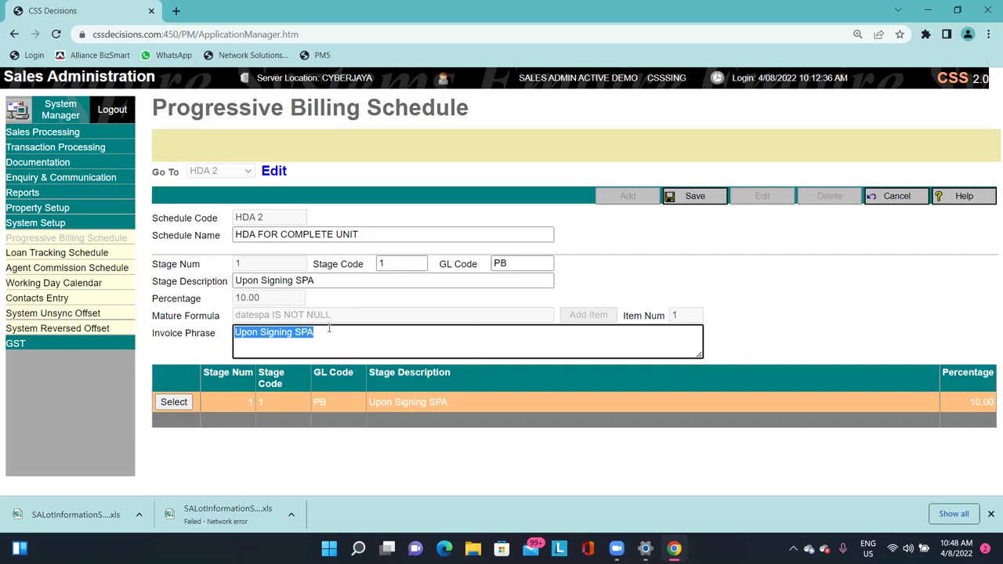
pyautogui.click(313, 333)
pyautogui.moveTo(313, 332); pyautogui.dragTo(233, 334)
pyautogui.click(286, 333)
pyautogui.click(650, 341)
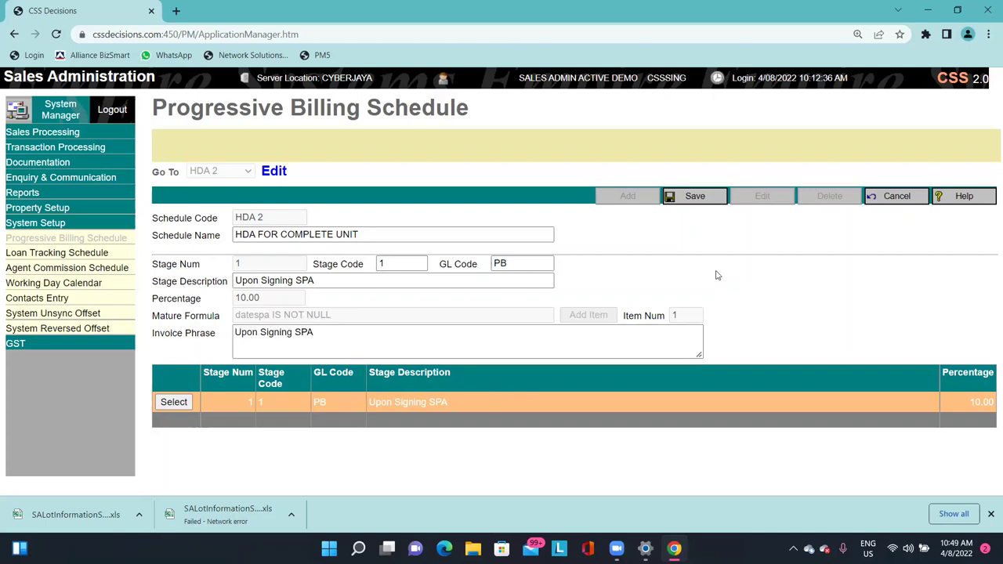
# Save the HDA 2 schedule, then re-enter and cancel edit mode to confirm it stored.
pyautogui.click(687, 199)
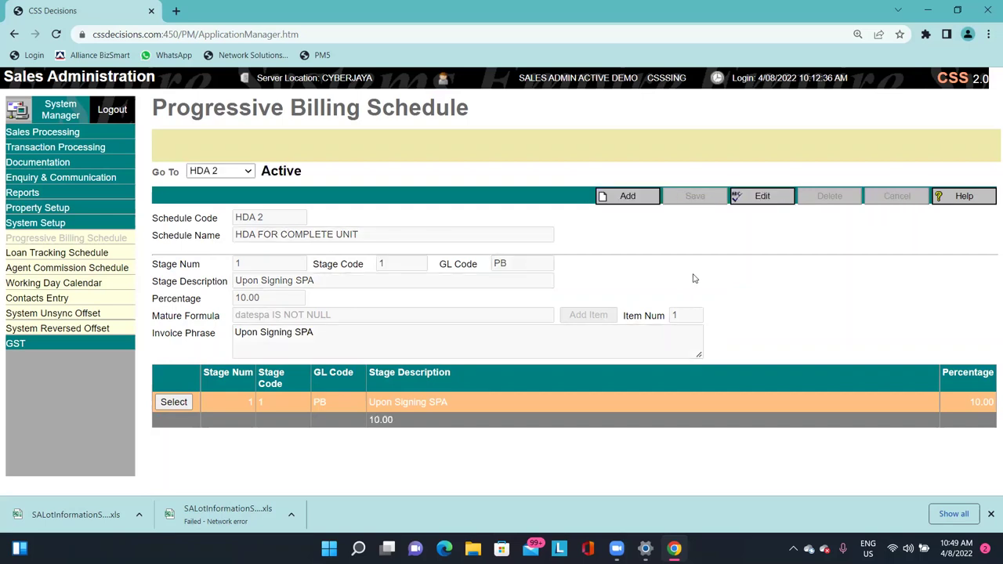
pyautogui.click(753, 197)
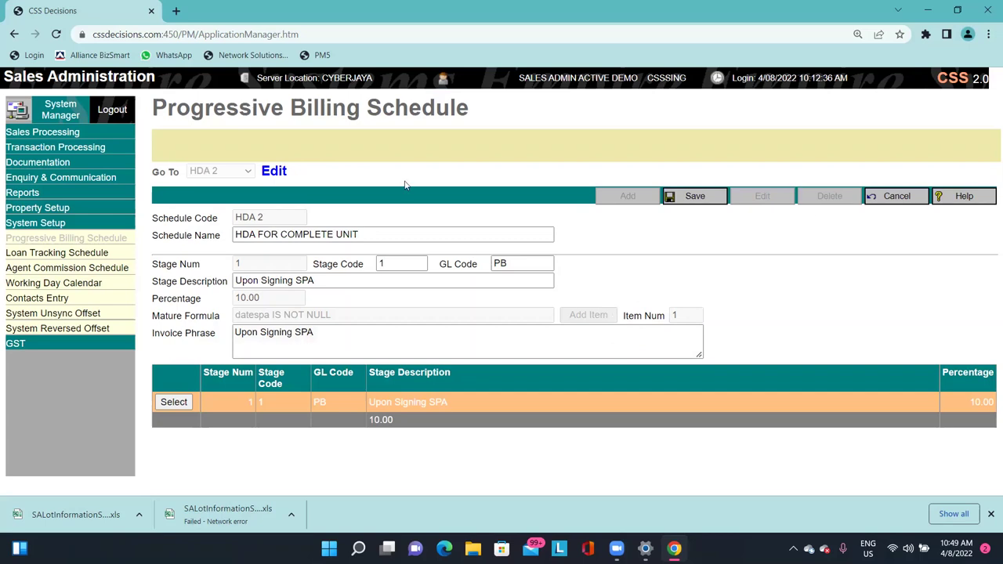
pyautogui.click(887, 197)
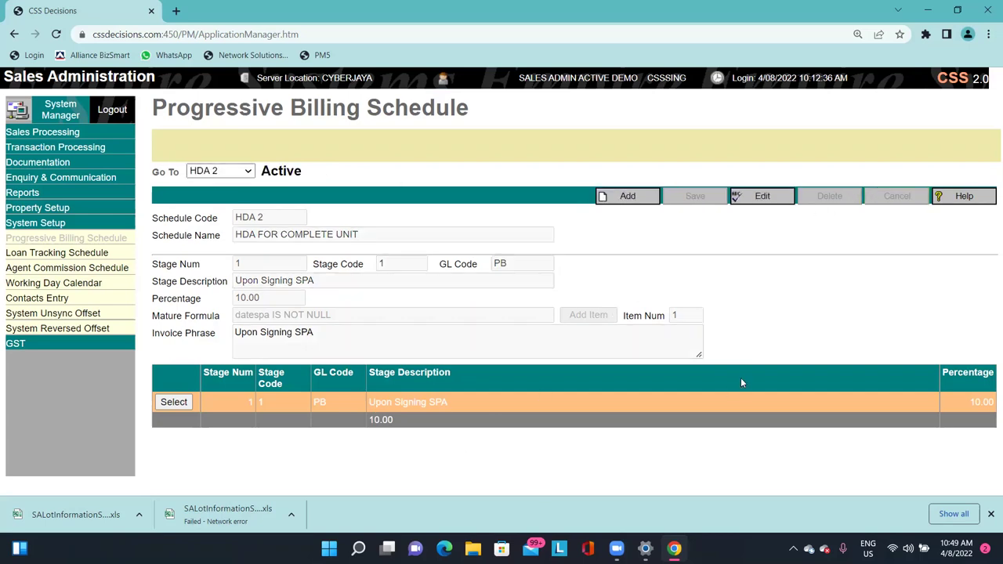
# Keep HDA 2 selected in the schedule list and exit edit mode without changes.
pyautogui.click(214, 174)
pyautogui.click(214, 172)
pyautogui.click(759, 202)
pyautogui.click(749, 199)
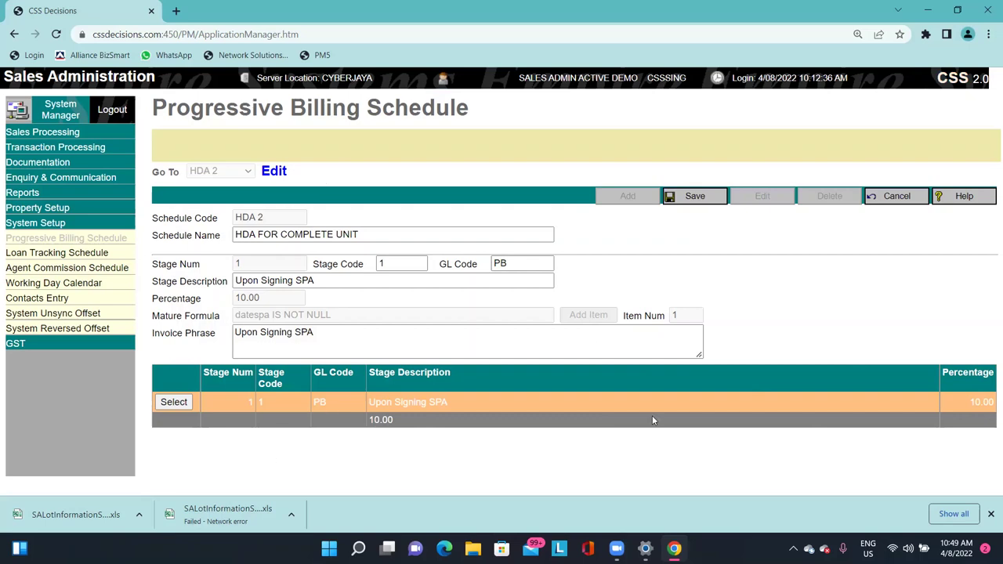
pyautogui.click(868, 197)
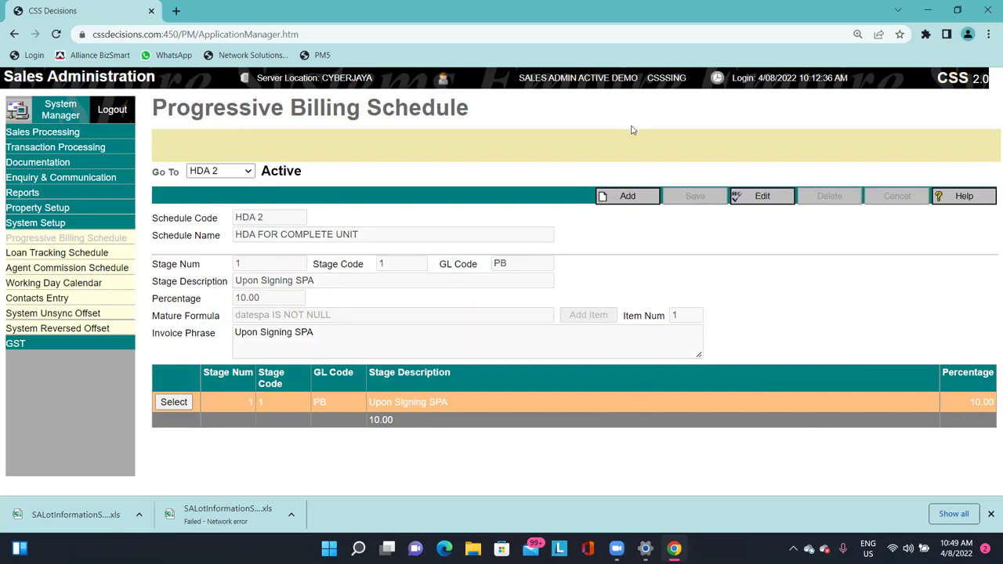
# Switch to the FULL schedule, change stages 1 and 2 GL code from PB-P1 to PB, and save.
pyautogui.click(211, 172)
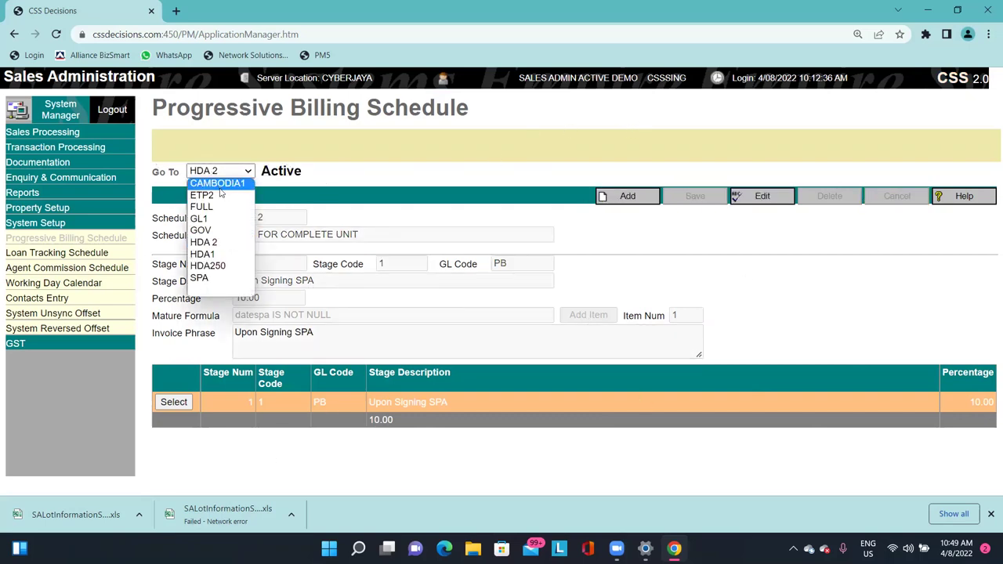
pyautogui.click(222, 204)
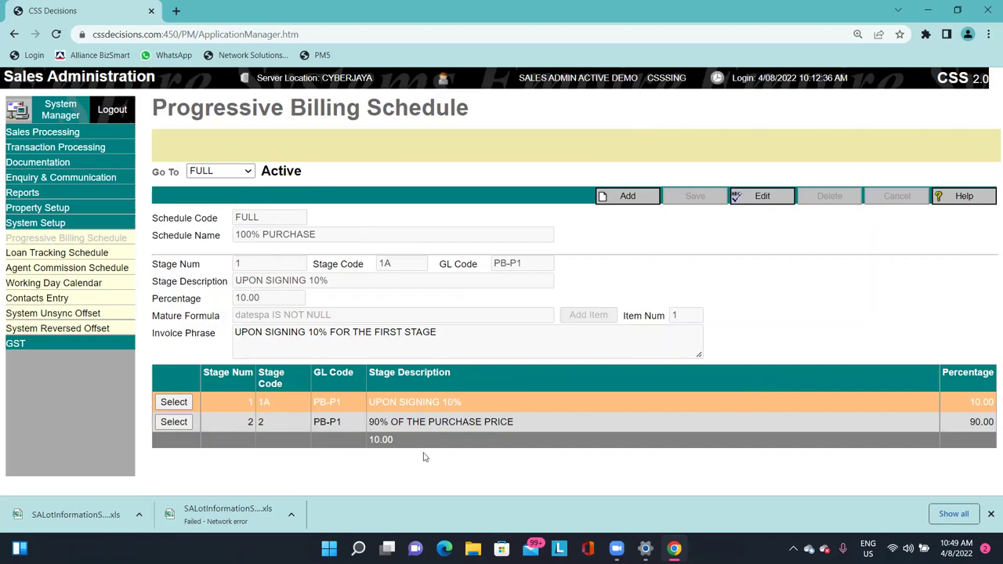
pyautogui.click(758, 195)
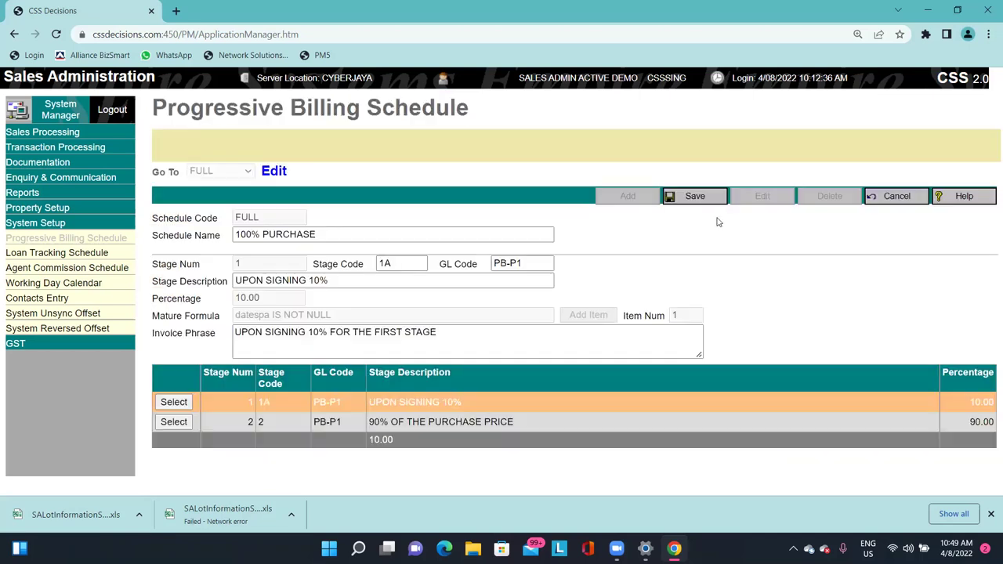
pyautogui.click(547, 264)
pyautogui.click(174, 421)
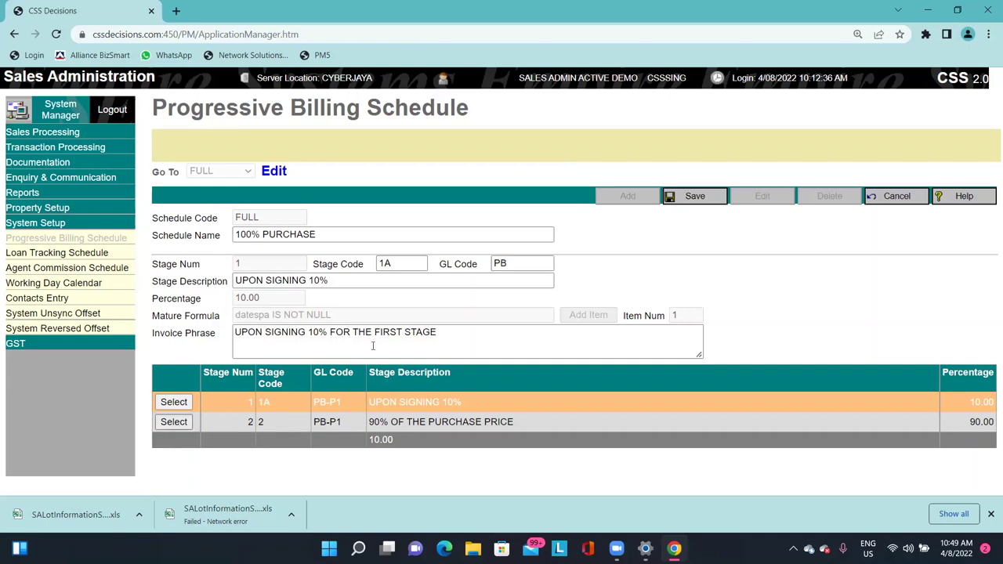
pyautogui.click(521, 266)
pyautogui.press('BackSpace')
pyautogui.press('BackSpace')
pyautogui.press('BackSpace')
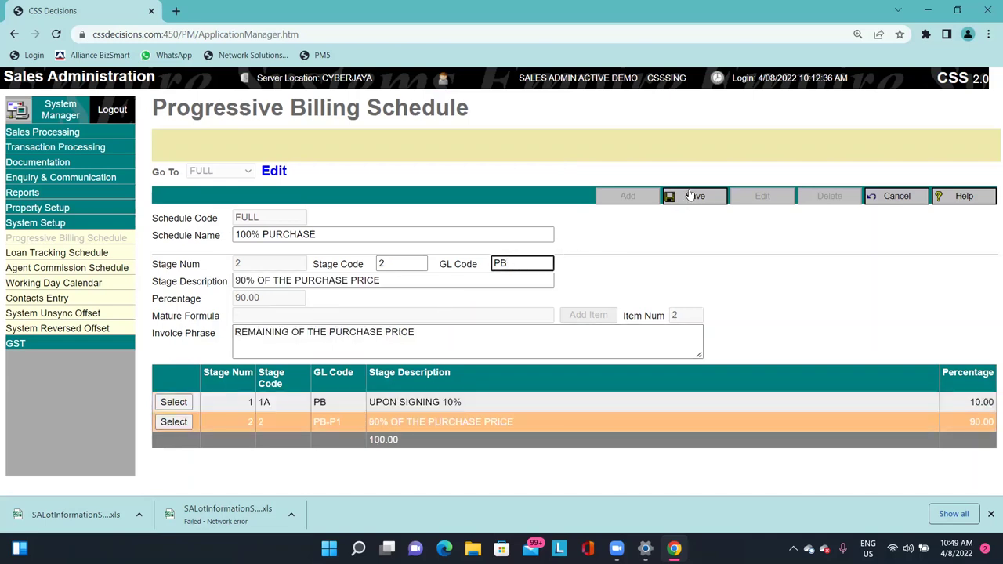
pyautogui.click(689, 195)
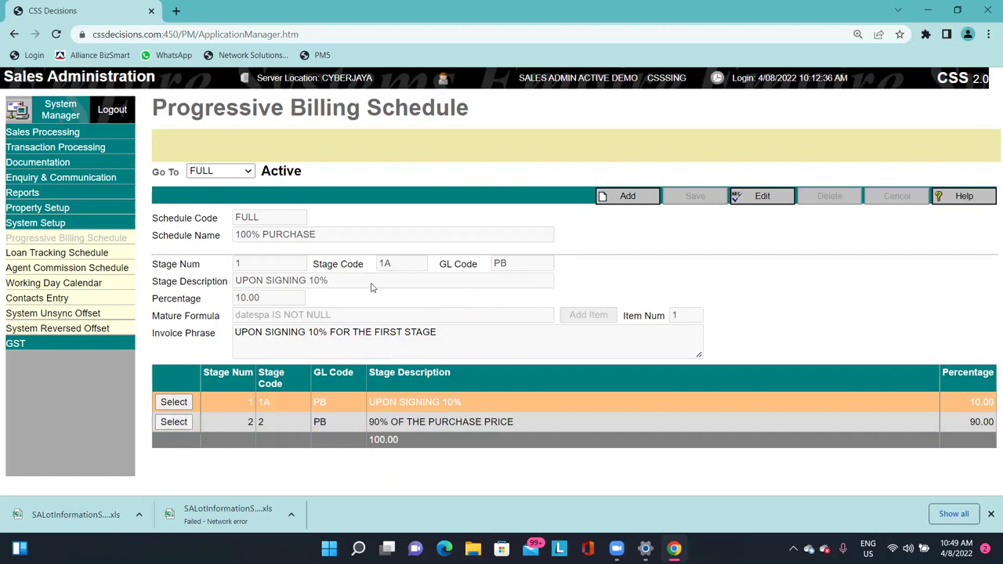
pyautogui.click(174, 421)
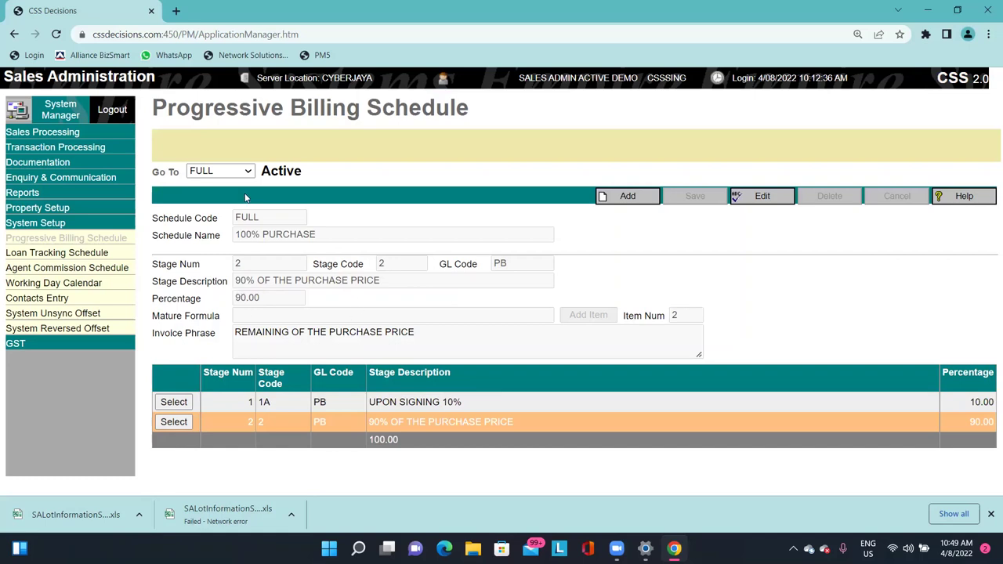
# Open the Lot Information page and load lot PT000001.
pyautogui.click(125, 214)
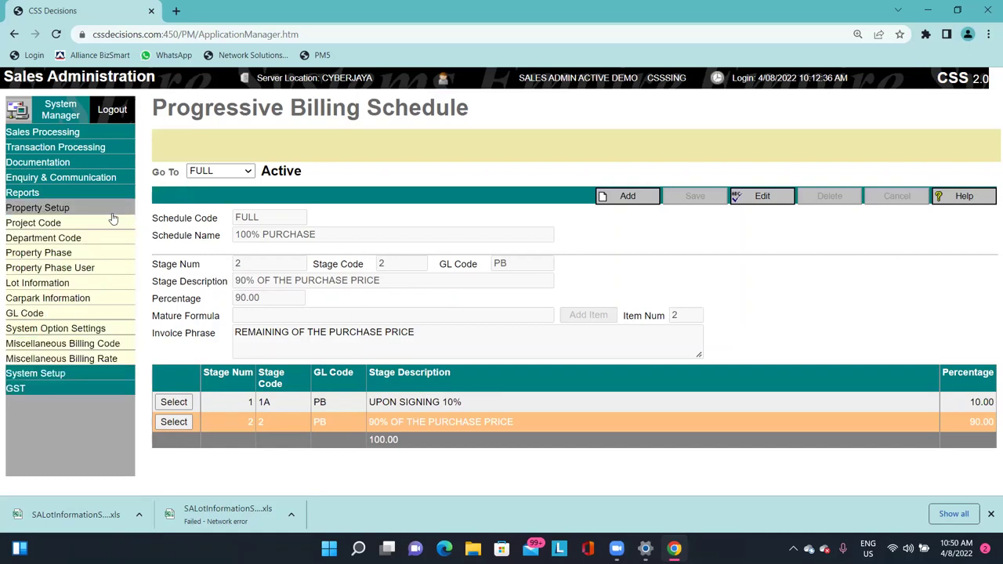
pyautogui.click(80, 252)
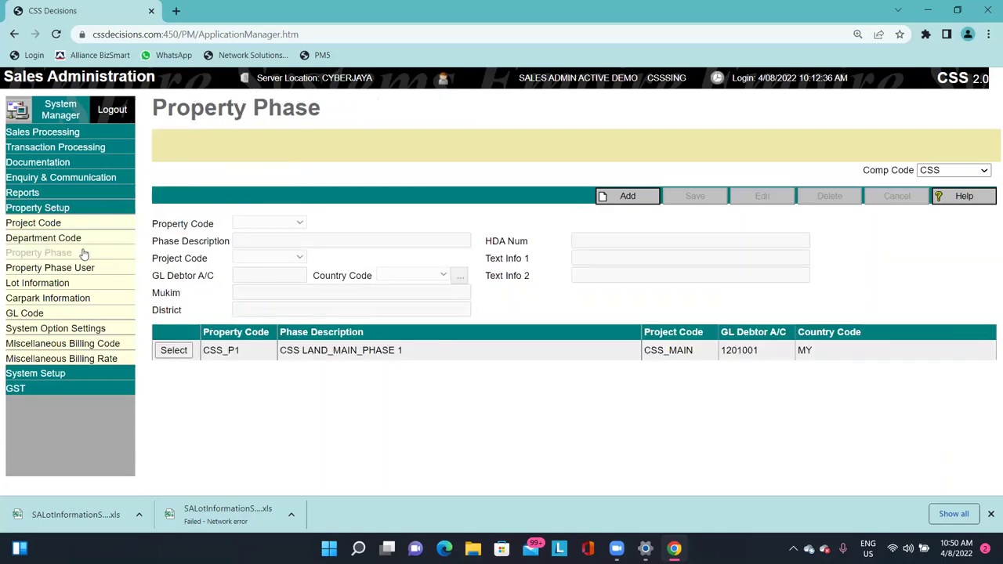
pyautogui.click(54, 287)
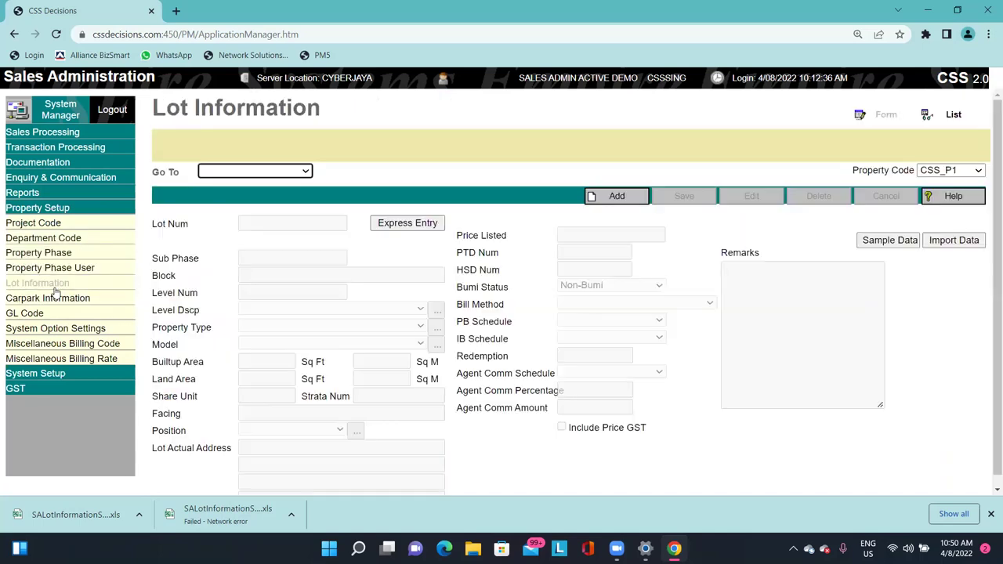
pyautogui.click(252, 171)
pyautogui.click(261, 183)
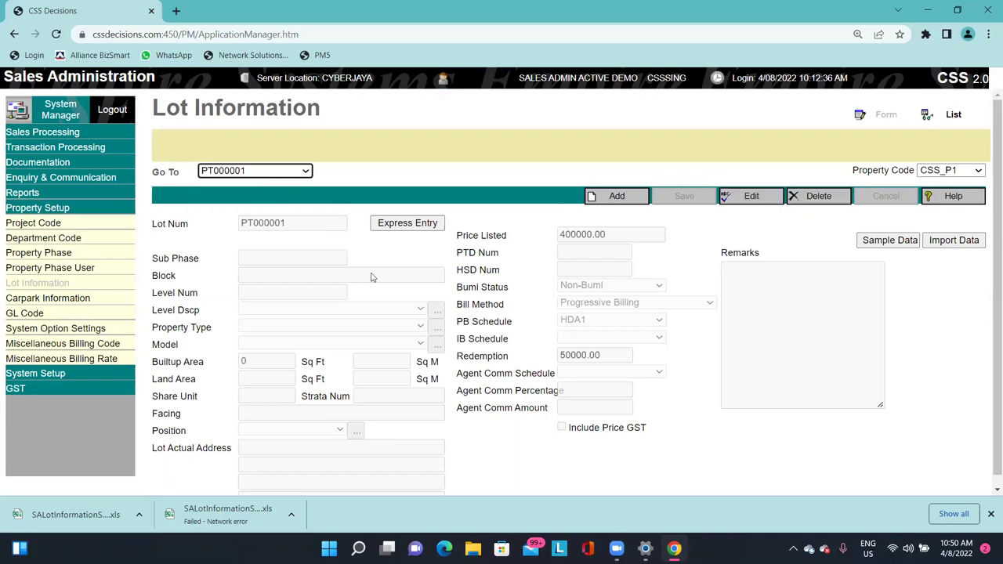
# Try FULL as the PB Schedule, revert to HDA1, and save the lot record.
pyautogui.click(761, 201)
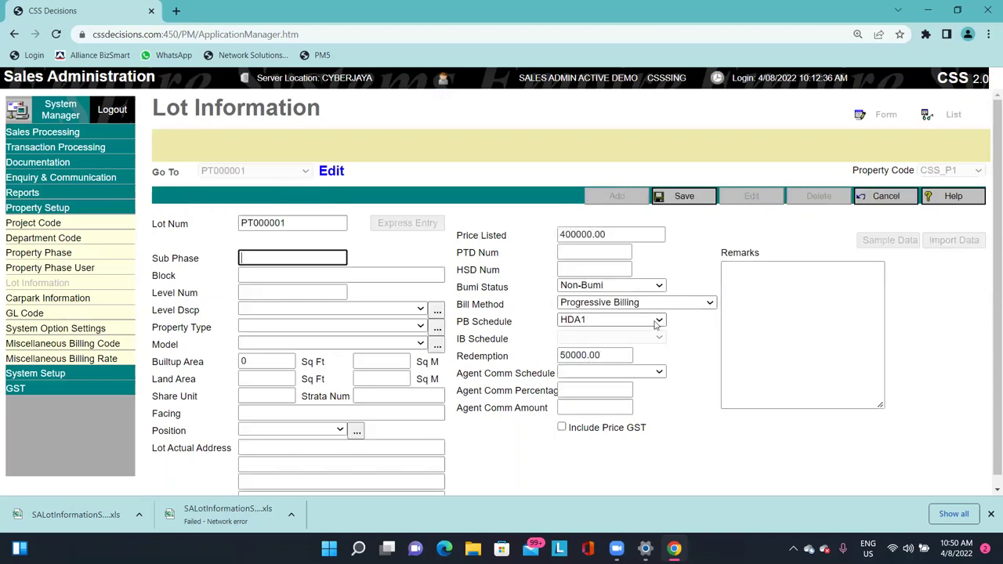
pyautogui.click(657, 320)
pyautogui.click(618, 357)
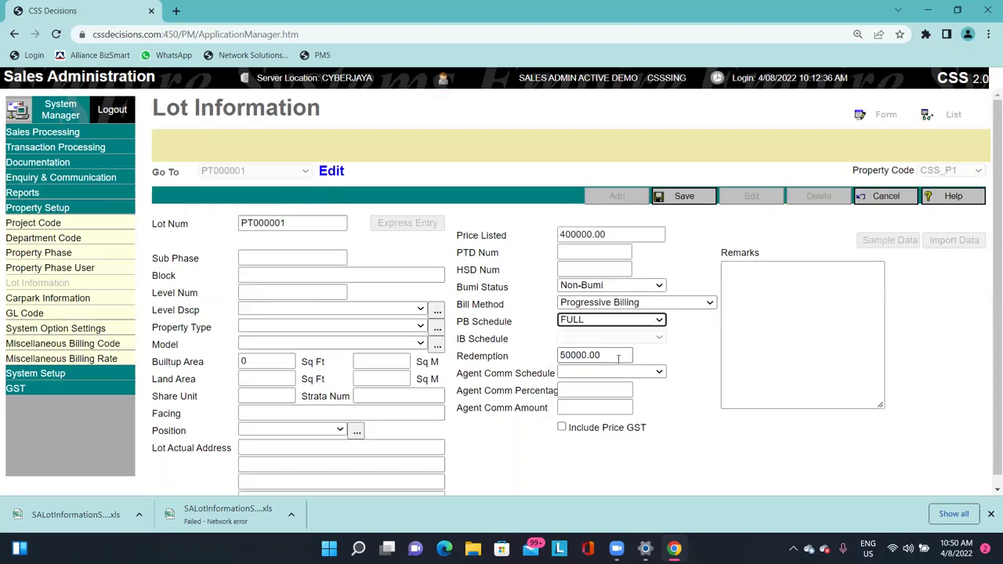
pyautogui.click(567, 324)
pyautogui.click(593, 403)
pyautogui.click(686, 196)
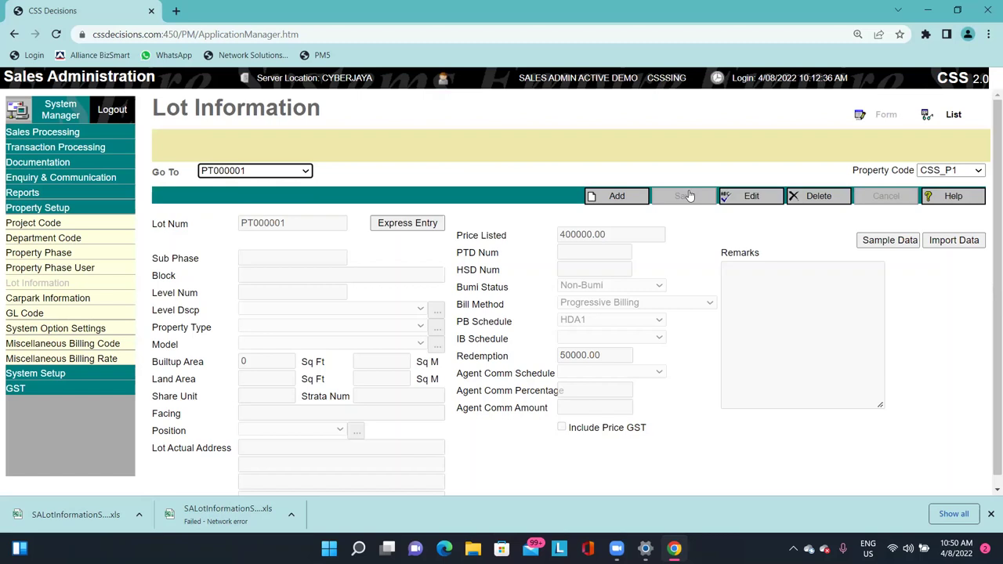
# Visit the Progressive Billing Schedule page under System Setup, then go to Sales Entry.
pyautogui.click(69, 372)
pyautogui.click(92, 238)
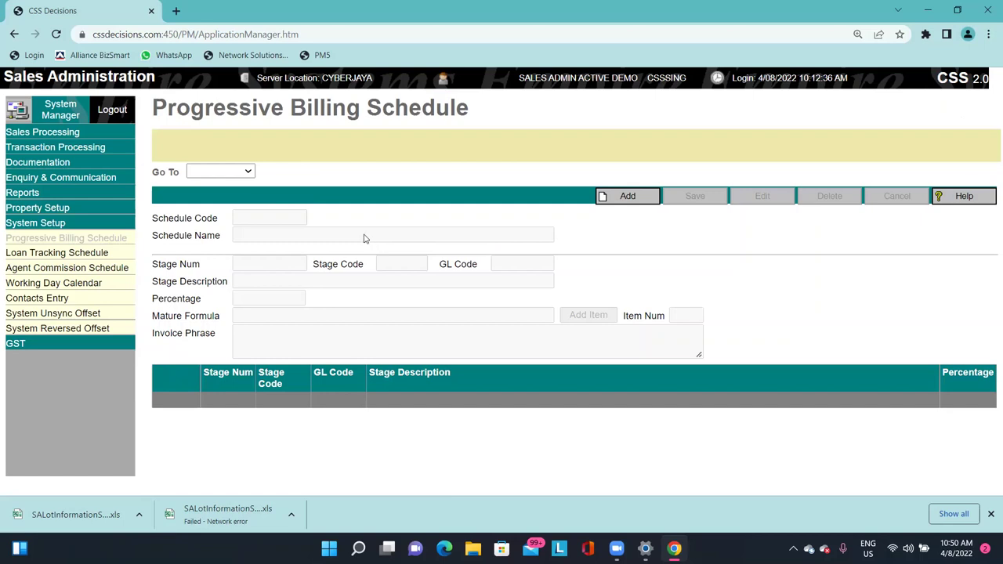
pyautogui.moveTo(77, 139)
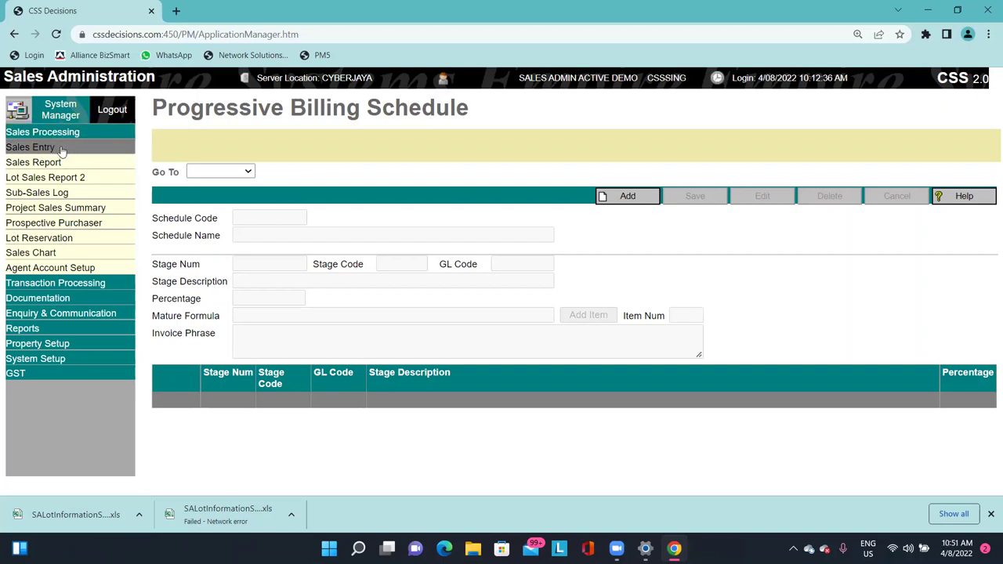
pyautogui.click(70, 148)
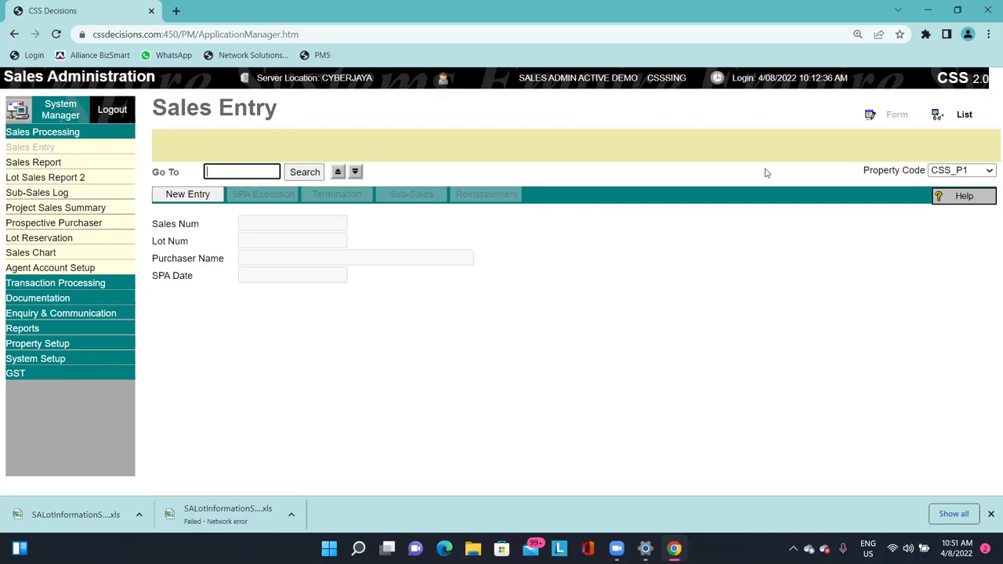
# Confirm the Sales Entry property code is CSS_P1.
pyautogui.moveTo(863, 169); pyautogui.dragTo(878, 169)
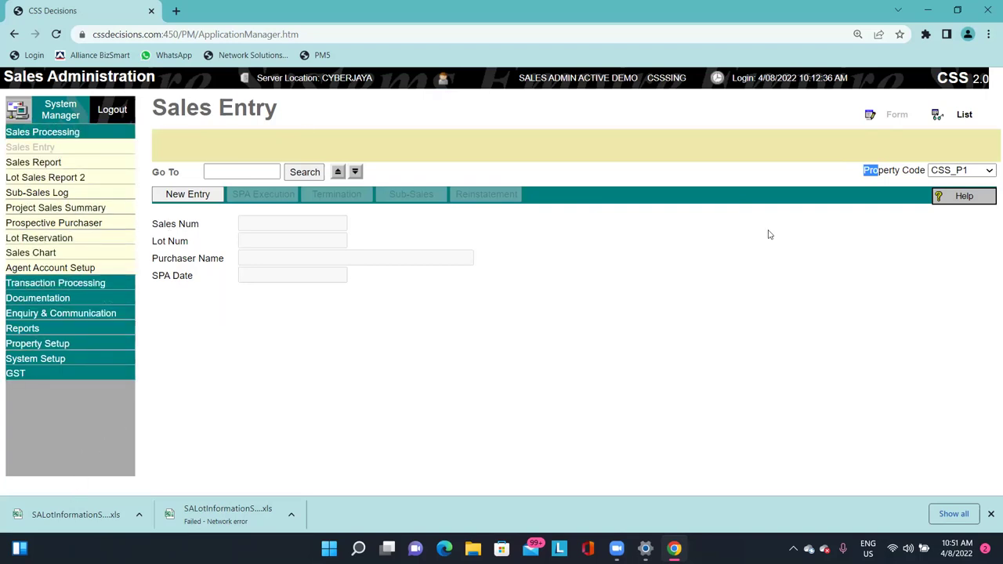
pyautogui.click(876, 171)
pyautogui.moveTo(863, 170); pyautogui.dragTo(922, 170)
pyautogui.click(962, 170)
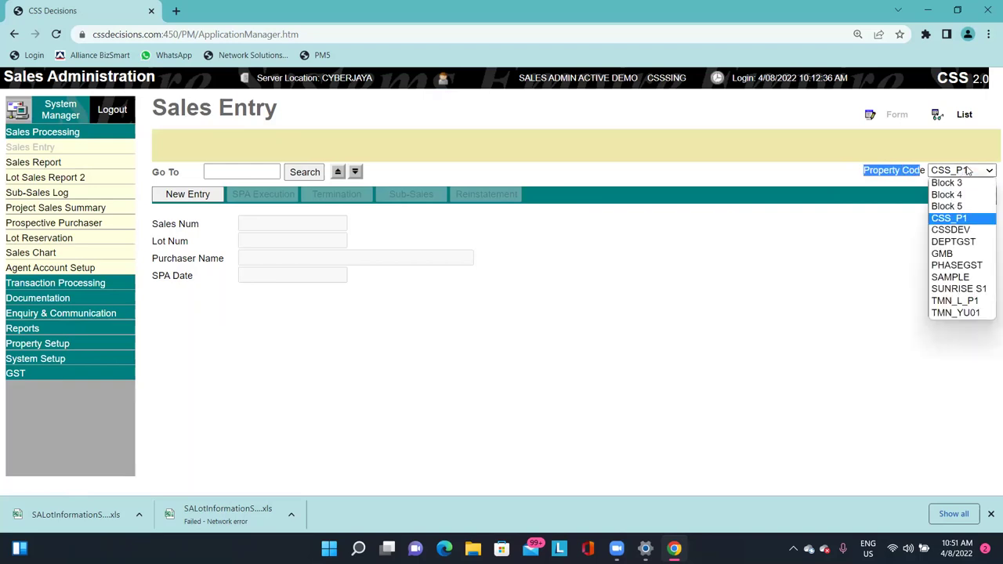
pyautogui.click(970, 219)
pyautogui.doubleClick(878, 170)
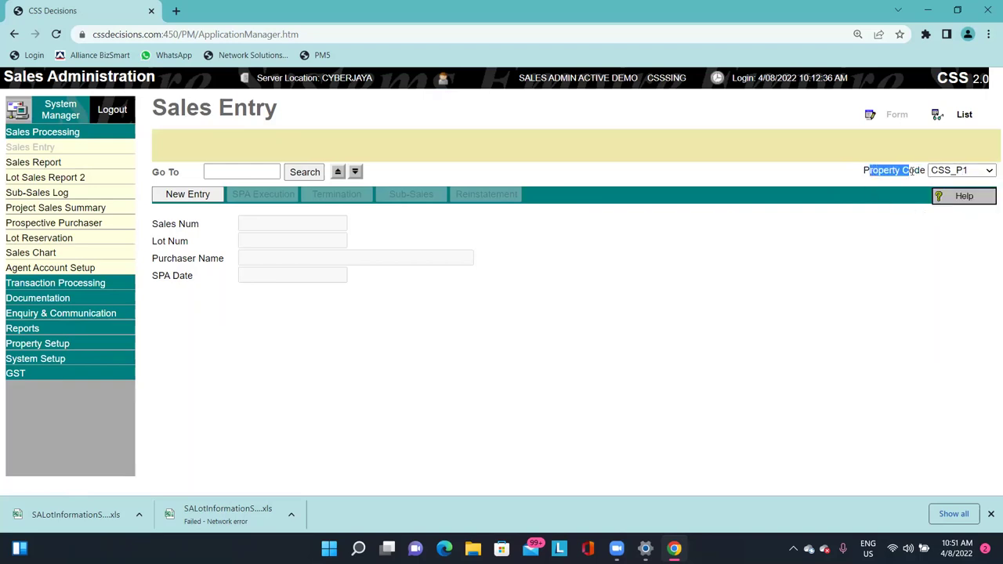
pyautogui.click(890, 168)
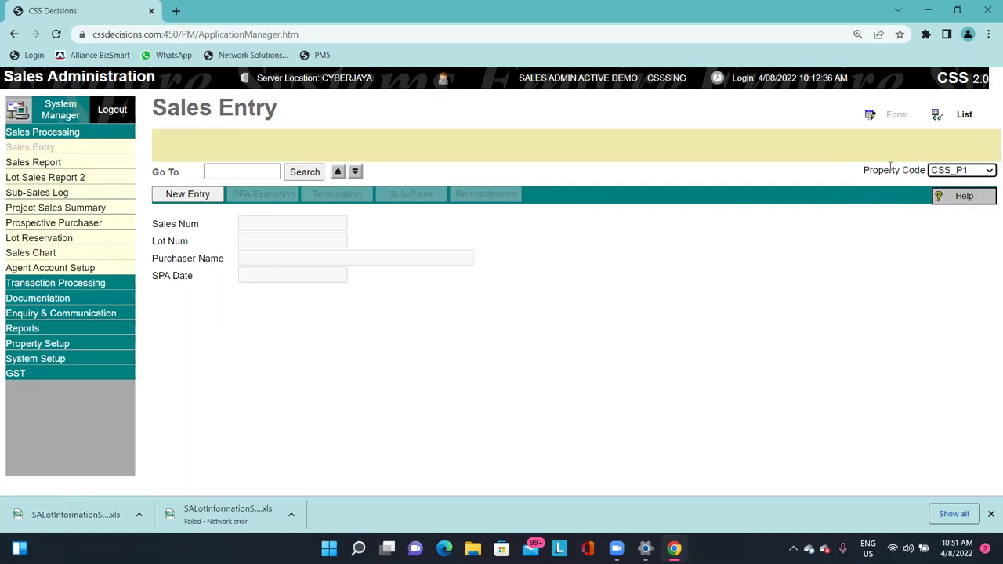
pyautogui.click(678, 155)
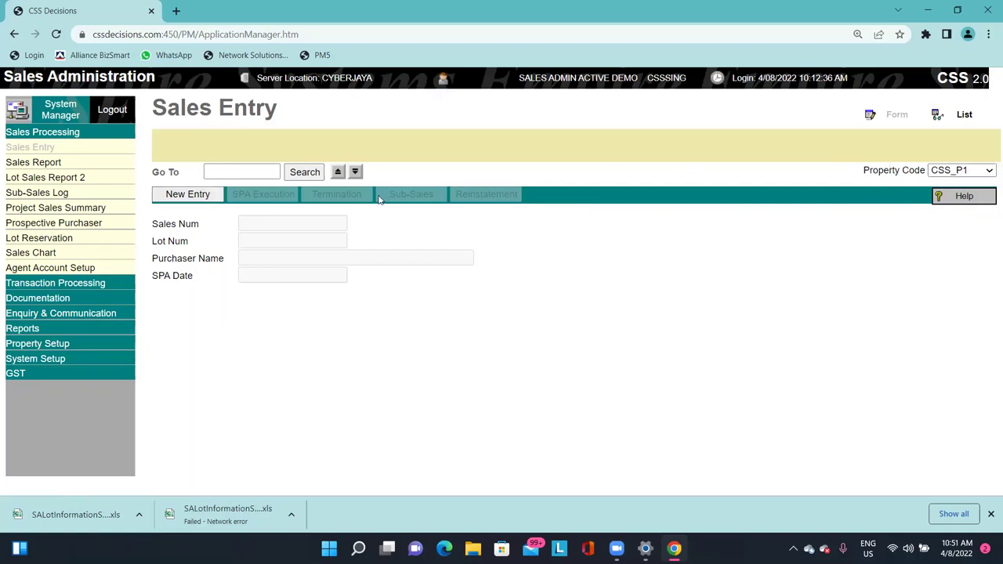
# Start a new sales entry for un-committed lot PT000001, noting no reserved lots exist.
pyautogui.click(196, 201)
pyautogui.moveTo(157, 220); pyautogui.dragTo(229, 221)
pyautogui.click(289, 222)
pyautogui.click(257, 233)
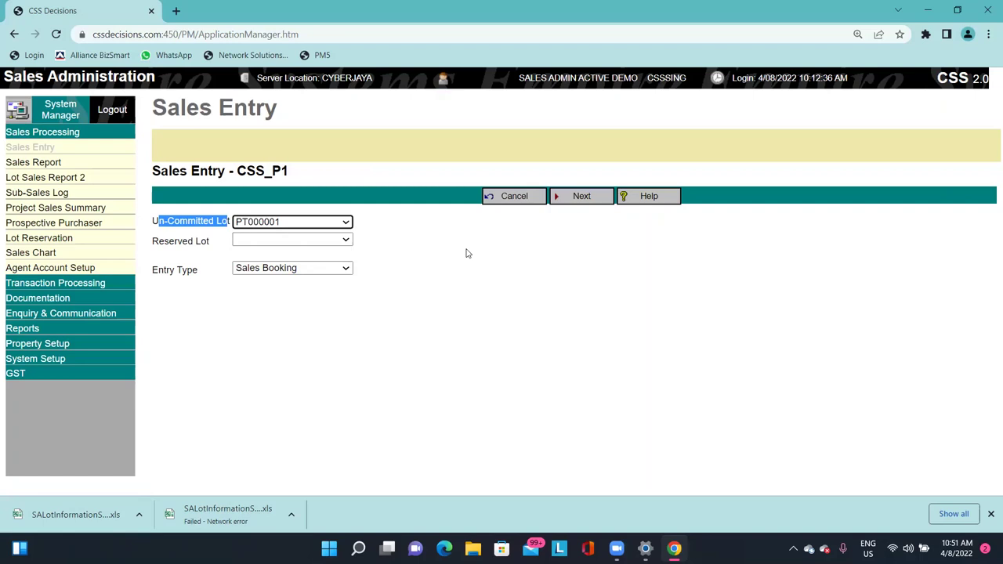
pyautogui.click(286, 243)
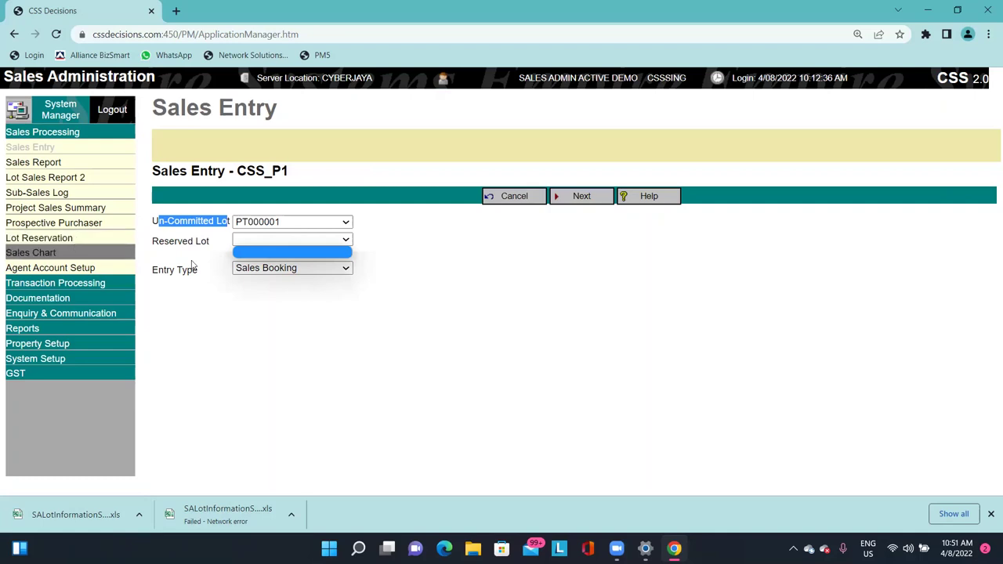
pyautogui.click(234, 197)
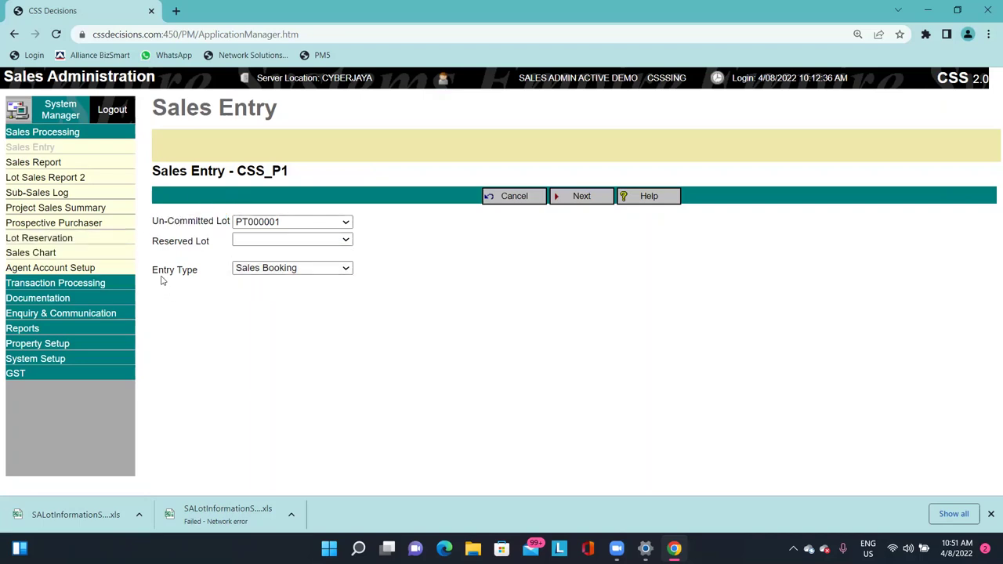
# Keep Sales Booking as the entry type and proceed to the booking date step.
pyautogui.moveTo(158, 269); pyautogui.dragTo(193, 271)
pyautogui.click(288, 267)
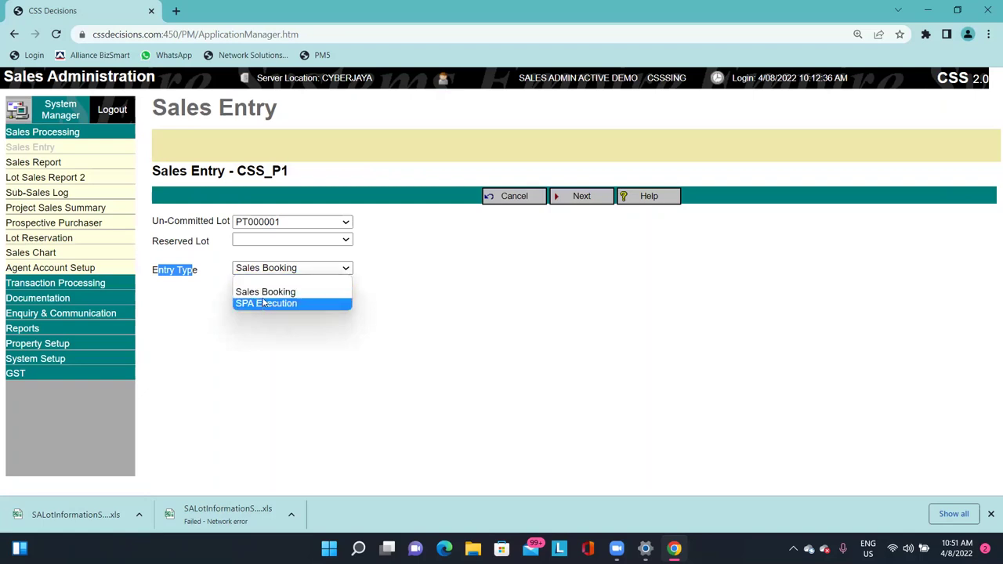
pyautogui.click(264, 294)
pyautogui.click(464, 223)
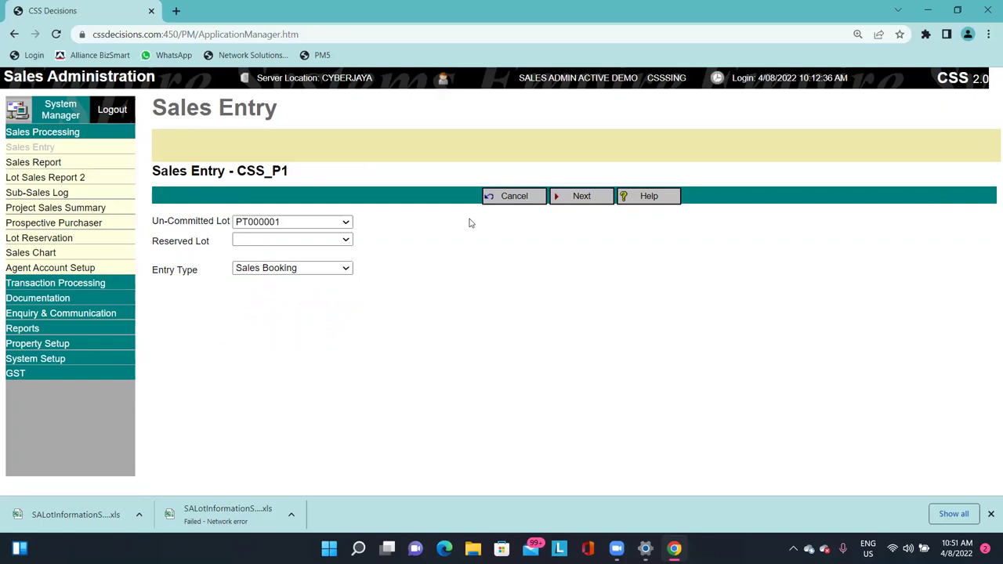
pyautogui.click(593, 197)
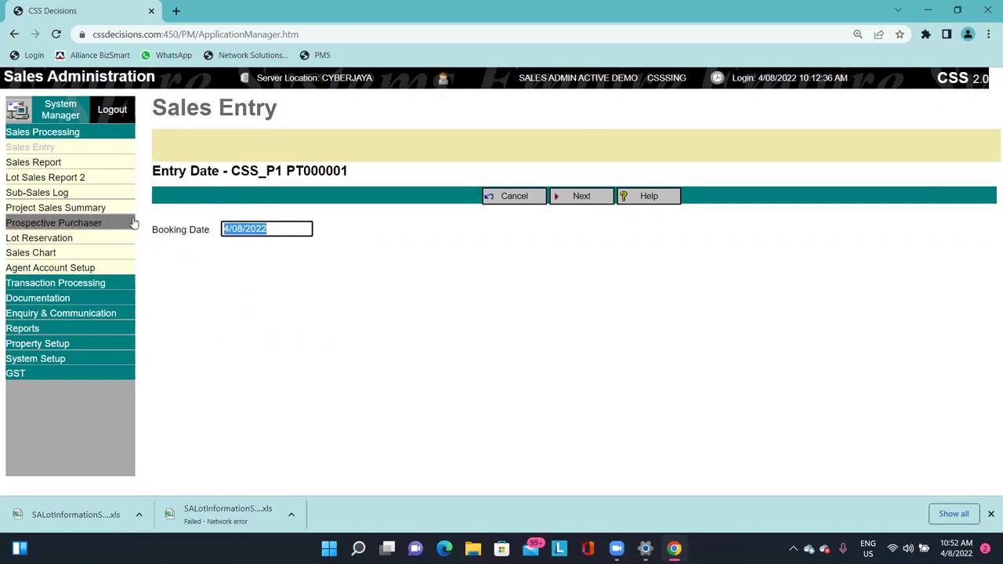
# Change the booking date to 1/06/2022 and accept the out-of-range date warning.
pyautogui.click(284, 230)
pyautogui.tripleClick(284, 230)
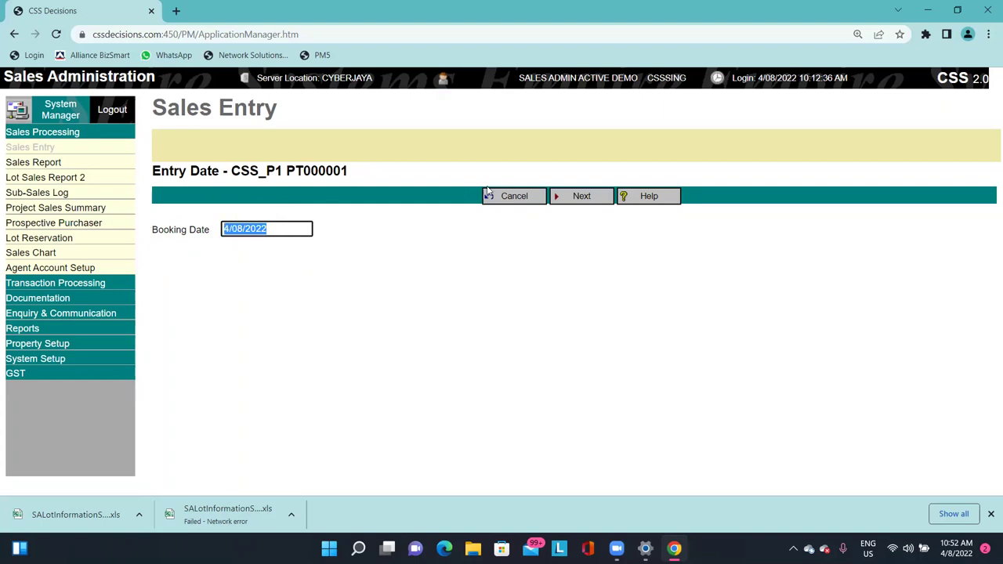
pyautogui.write('1/')
pyautogui.press('BackSpace')
pyautogui.press('BackSpace')
pyautogui.write('1/6')
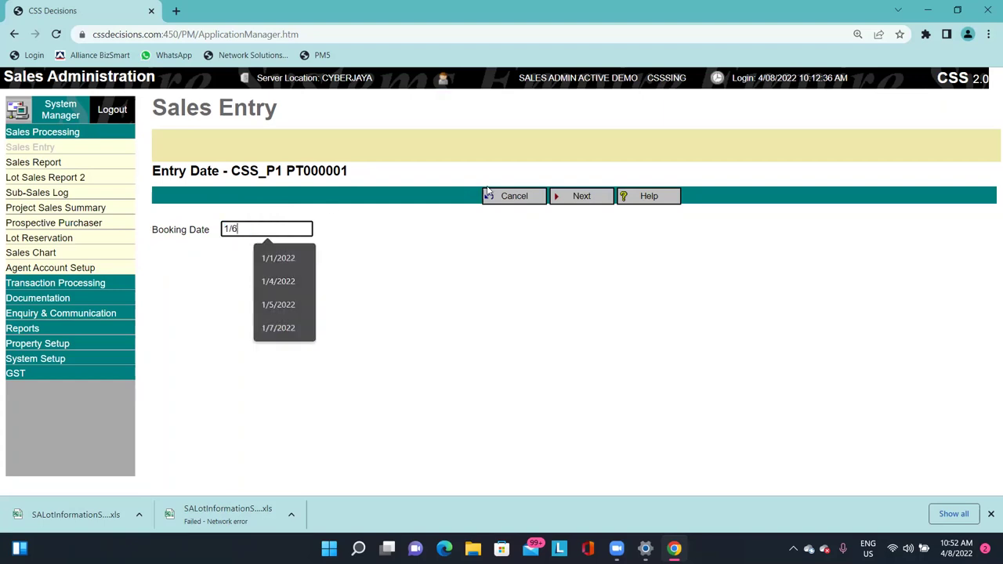
pyautogui.write('/2020')
pyautogui.press('Return')
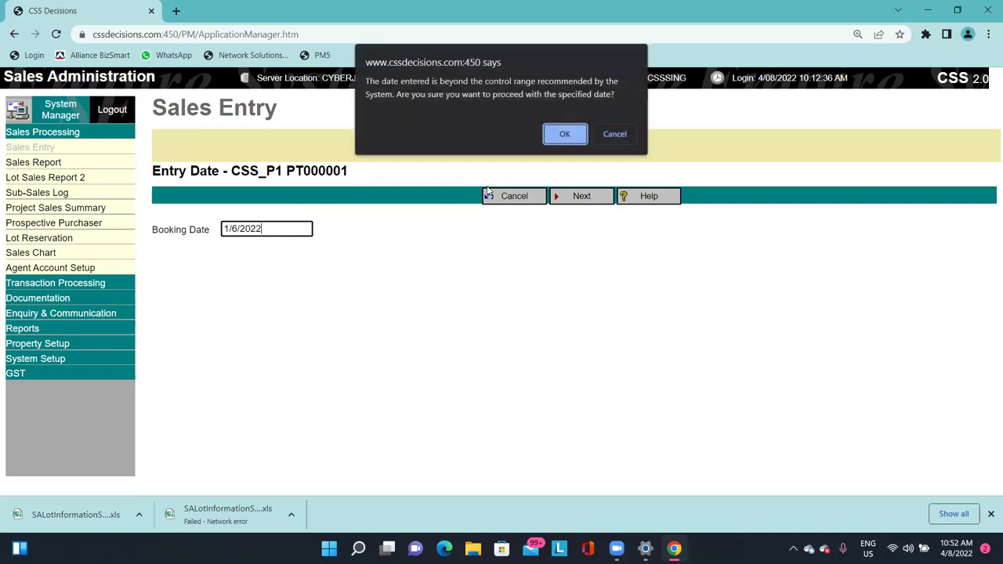
pyautogui.press('Return')
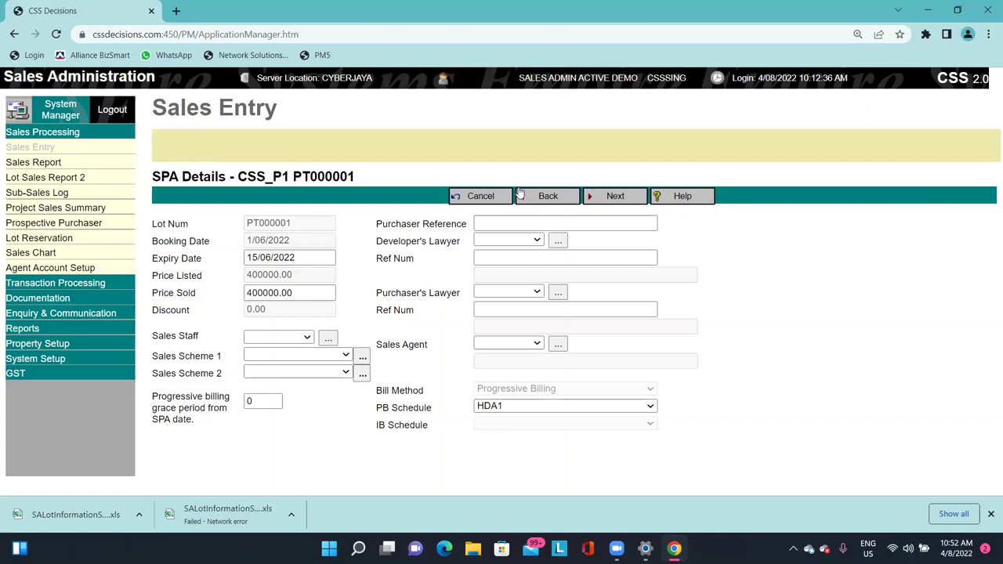
# Inspect the resulting expiry date of 15/06/2022.
pyautogui.doubleClick(317, 260)
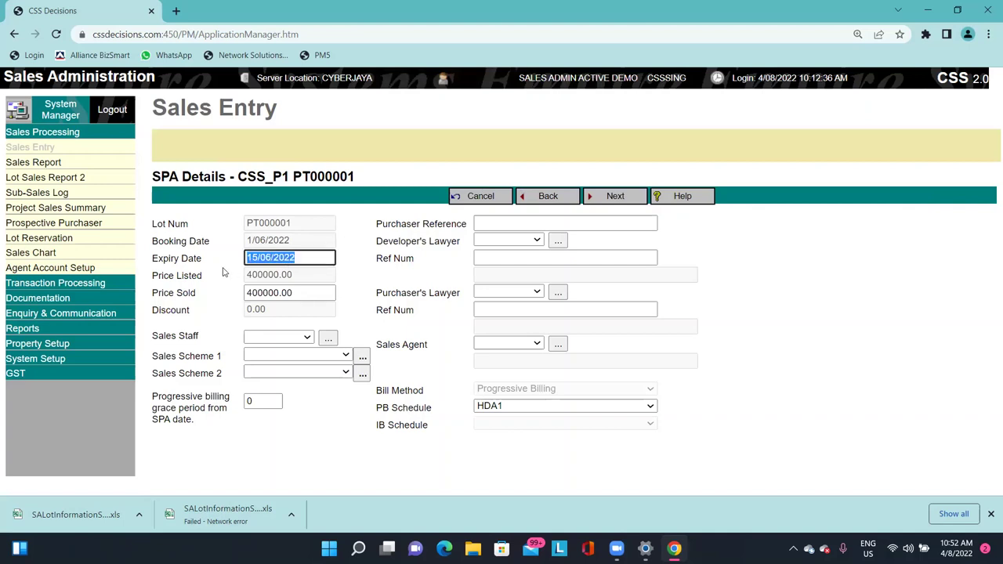
pyautogui.click(188, 270)
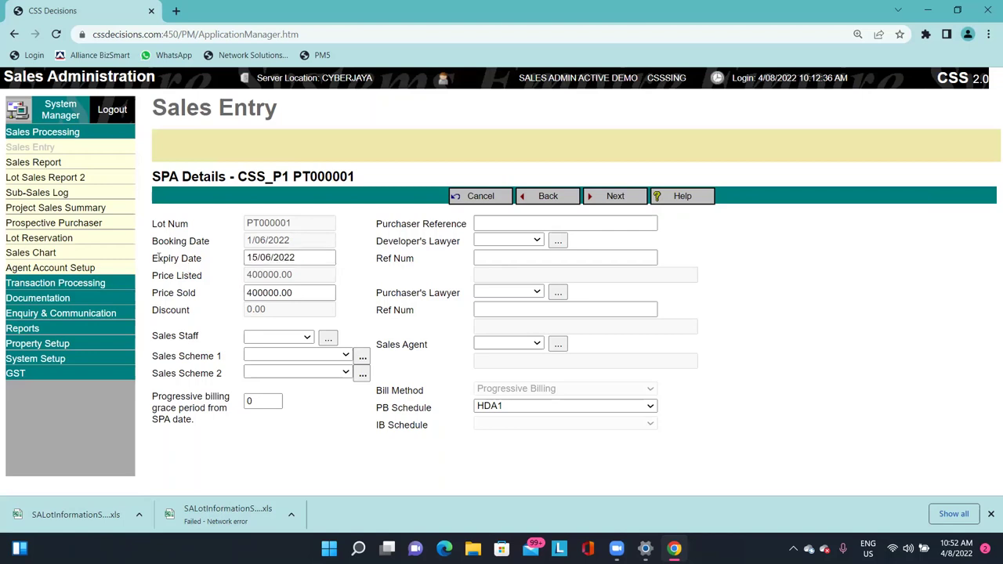
pyautogui.doubleClick(249, 258)
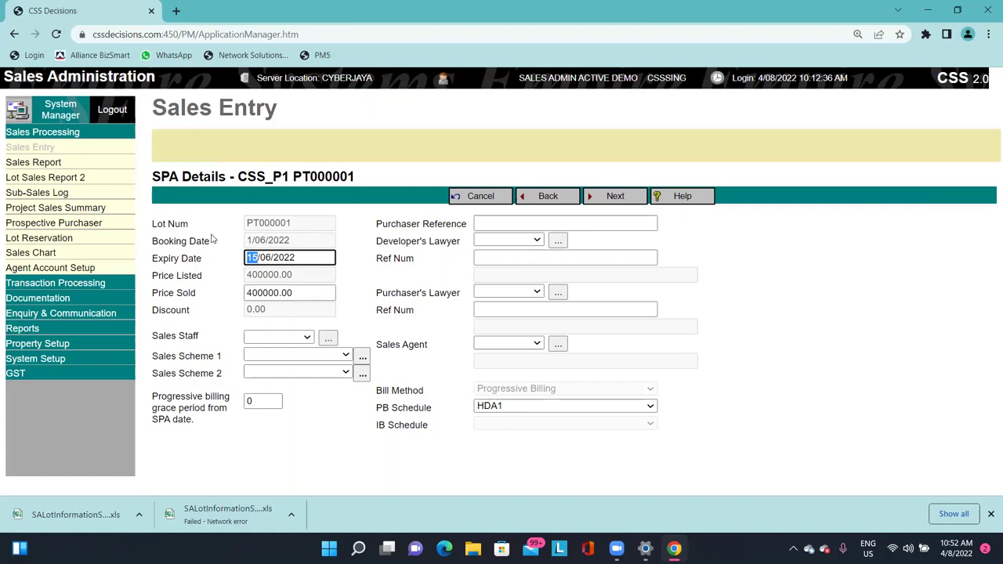
# Finish the Expiry Date entry and select the Price Sold amount for editing.
pyautogui.click(322, 235)
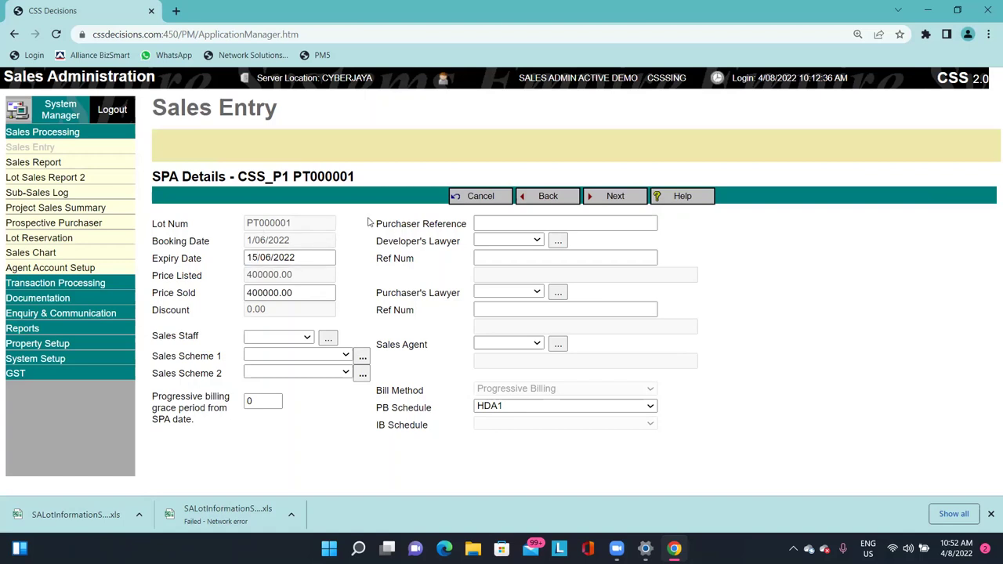
pyautogui.click(248, 256)
pyautogui.moveTo(248, 257); pyautogui.dragTo(302, 275)
pyautogui.click(234, 264)
pyautogui.click(206, 275)
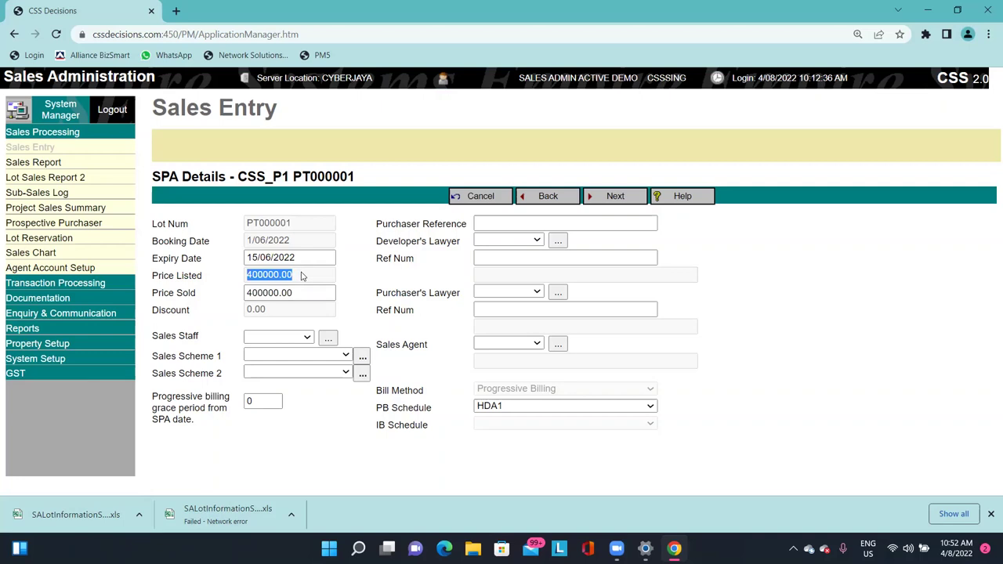
pyautogui.moveTo(159, 294); pyautogui.dragTo(195, 294)
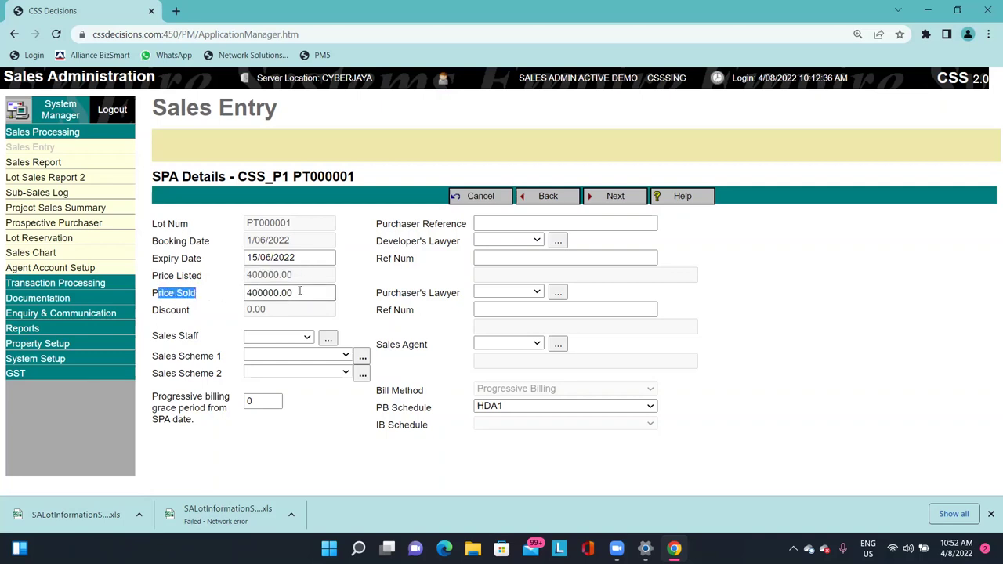
pyautogui.click(174, 298)
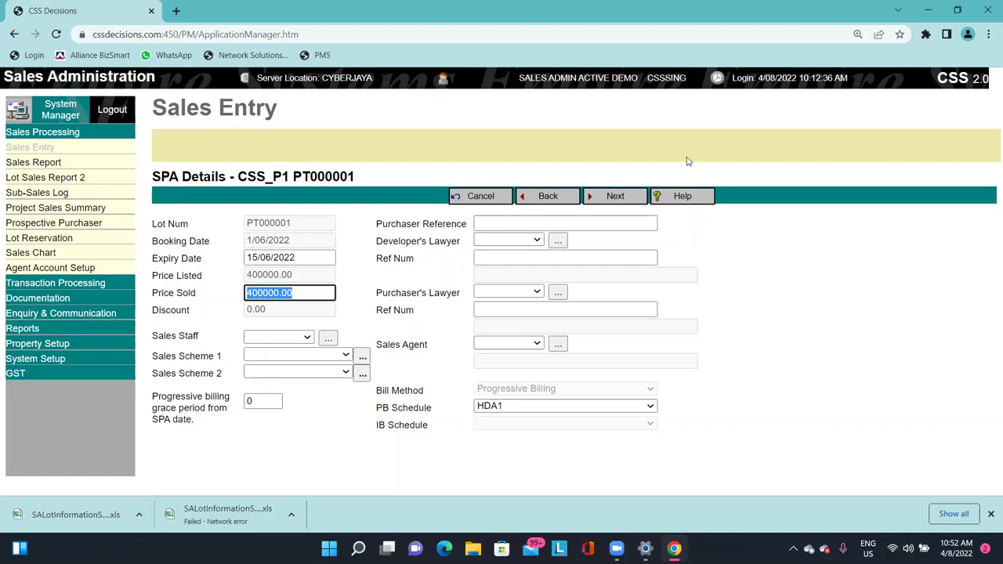
# Try Price Sold values 500000 and 388800, tabbing each time to recalculate the discount.
pyautogui.write('500000')
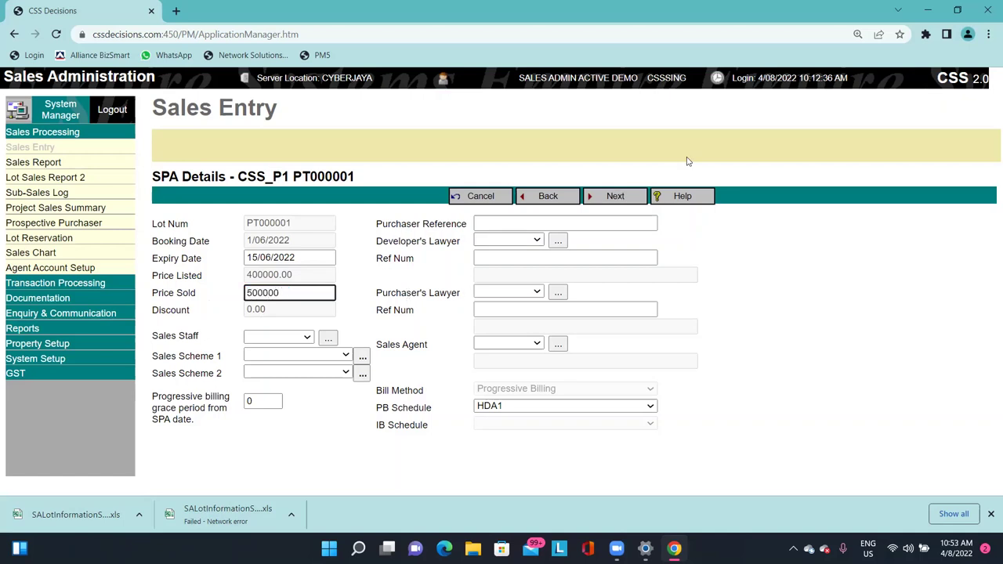
pyautogui.press('Tab')
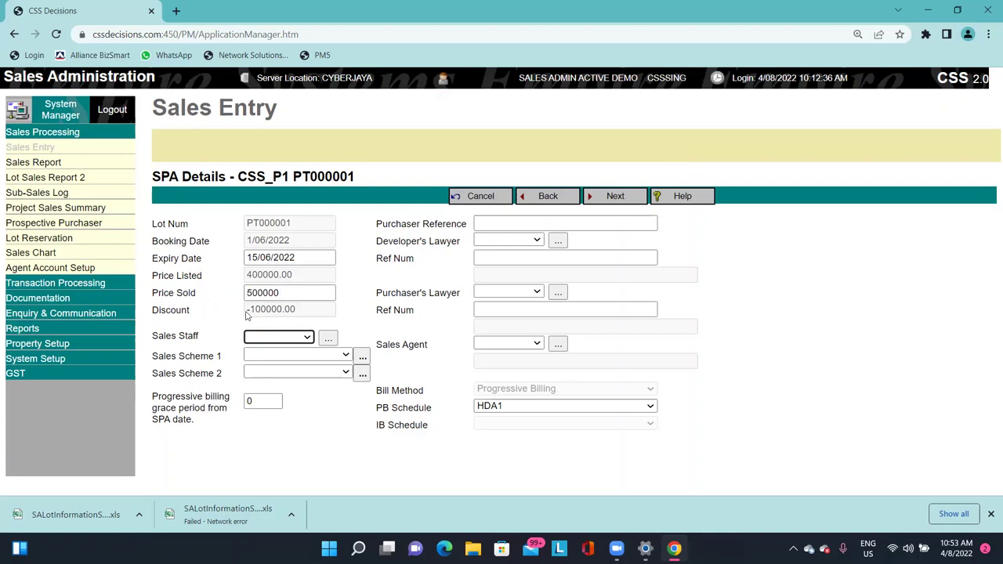
pyautogui.moveTo(246, 313); pyautogui.dragTo(306, 311)
pyautogui.hotkey('shift', 'Tab')
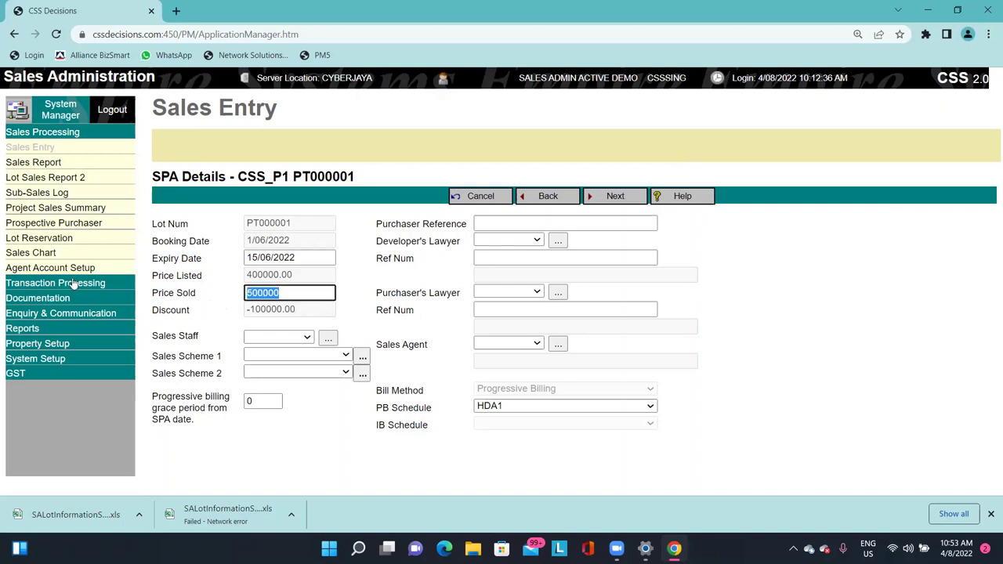
pyautogui.press('BackSpace')
pyautogui.write('3888000')
pyautogui.press('BackSpace')
pyautogui.press('Tab')
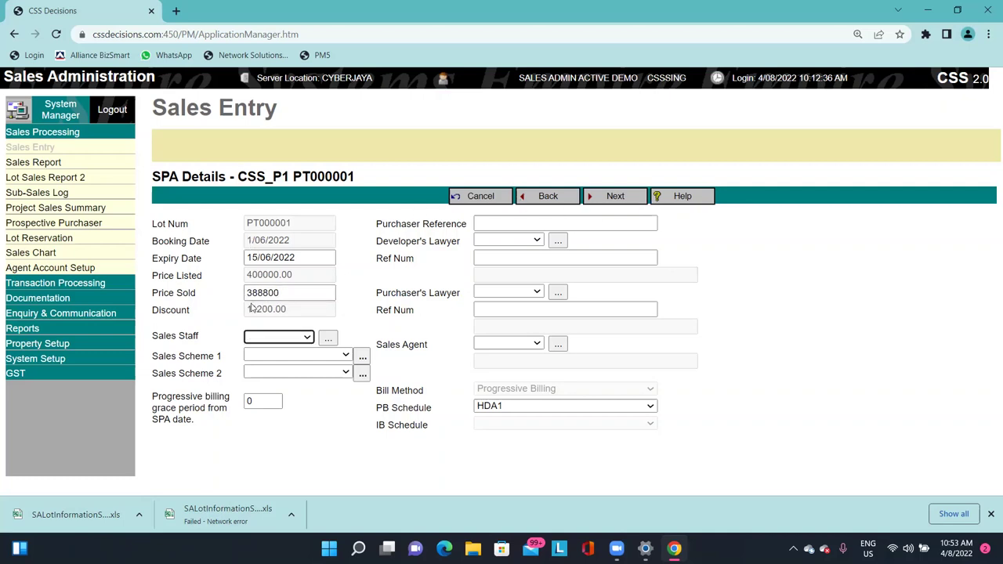
# Re-enter Price Sold as 500000 so the Discount recalculates to -100000.00.
pyautogui.moveTo(249, 313); pyautogui.dragTo(263, 314)
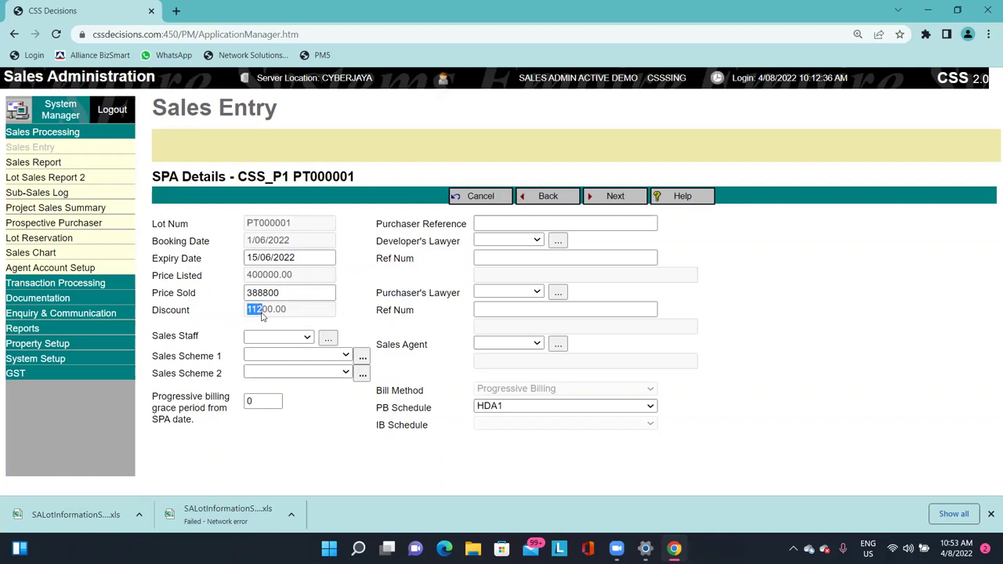
pyautogui.click(263, 314)
pyautogui.hotkey('shift', 'Tab')
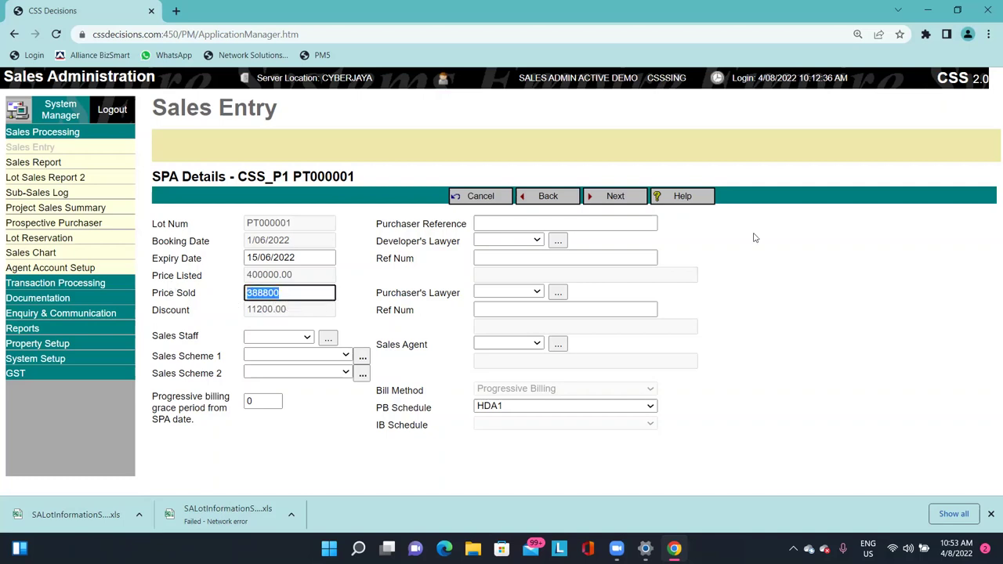
pyautogui.write('400000')
pyautogui.press('BackSpace')
pyautogui.press('BackSpace')
pyautogui.press('BackSpace')
pyautogui.press('BackSpace')
pyautogui.press('BackSpace')
pyautogui.press('BackSpace')
pyautogui.write('500000')
pyautogui.press('Tab')
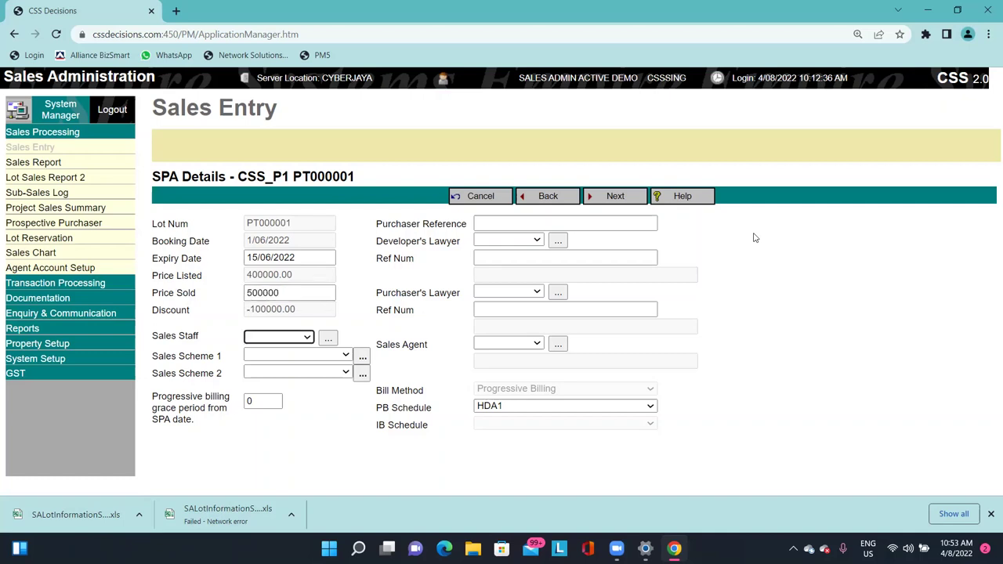
pyautogui.click(282, 340)
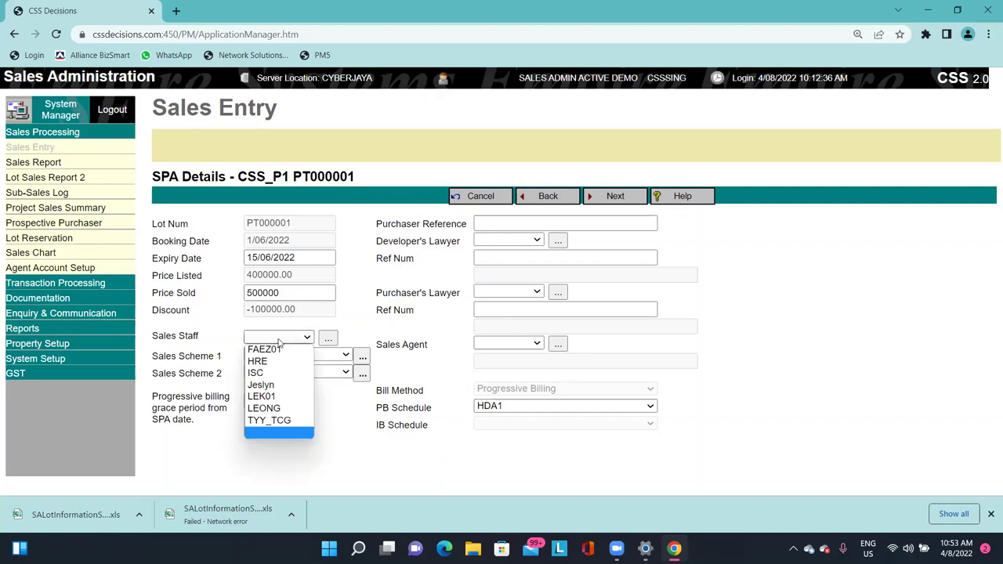
pyautogui.press('Up')
pyautogui.press('Up')
pyautogui.press('Up')
pyautogui.press('Up')
pyautogui.press('Up')
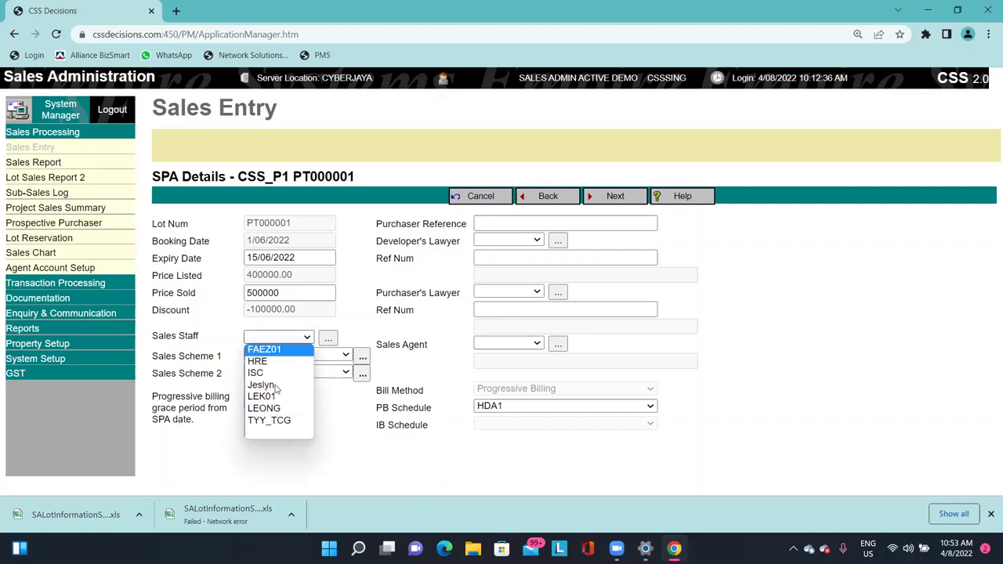
pyautogui.click(297, 337)
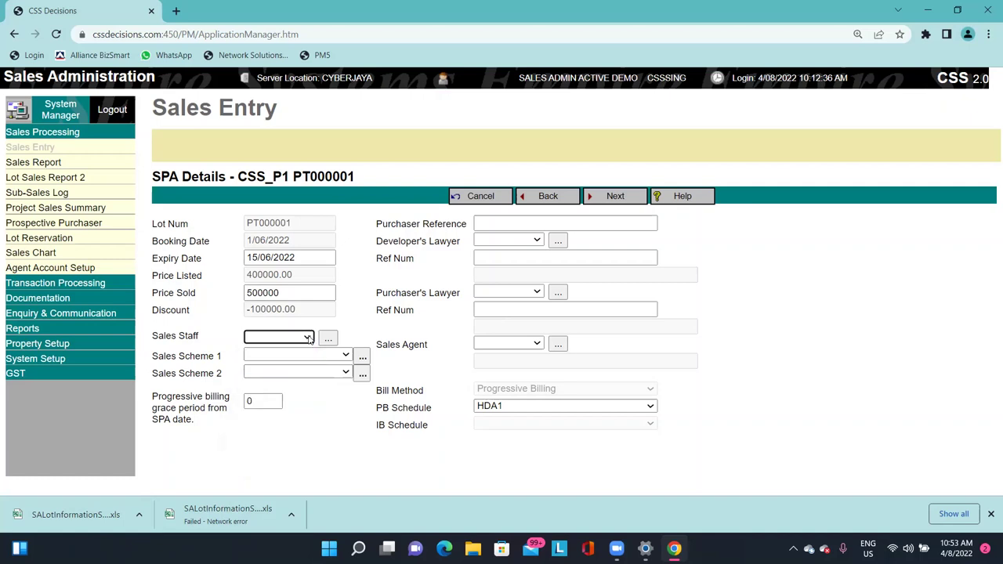
pyautogui.click(297, 337)
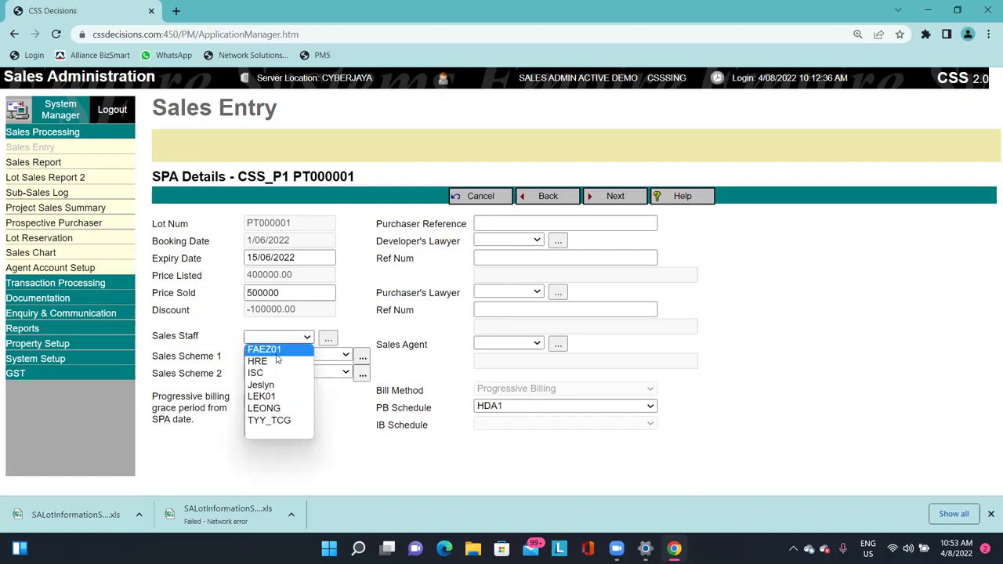
pyautogui.click(347, 316)
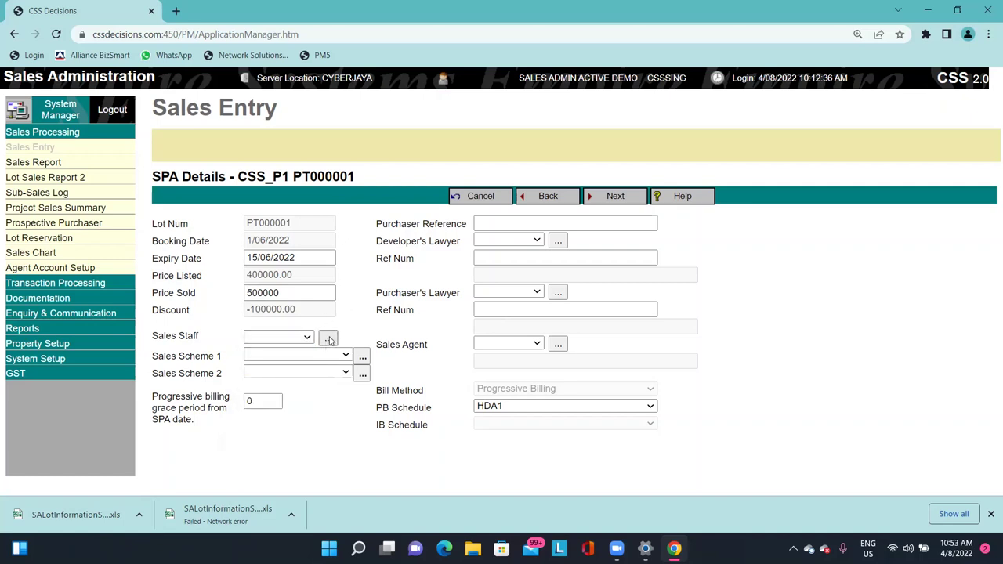
pyautogui.click(329, 339)
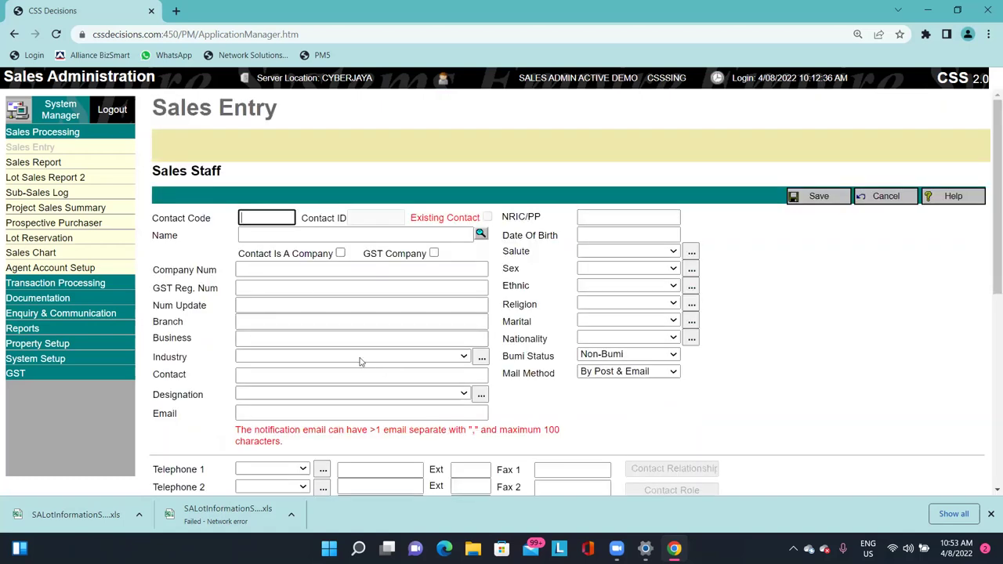
pyautogui.click(280, 220)
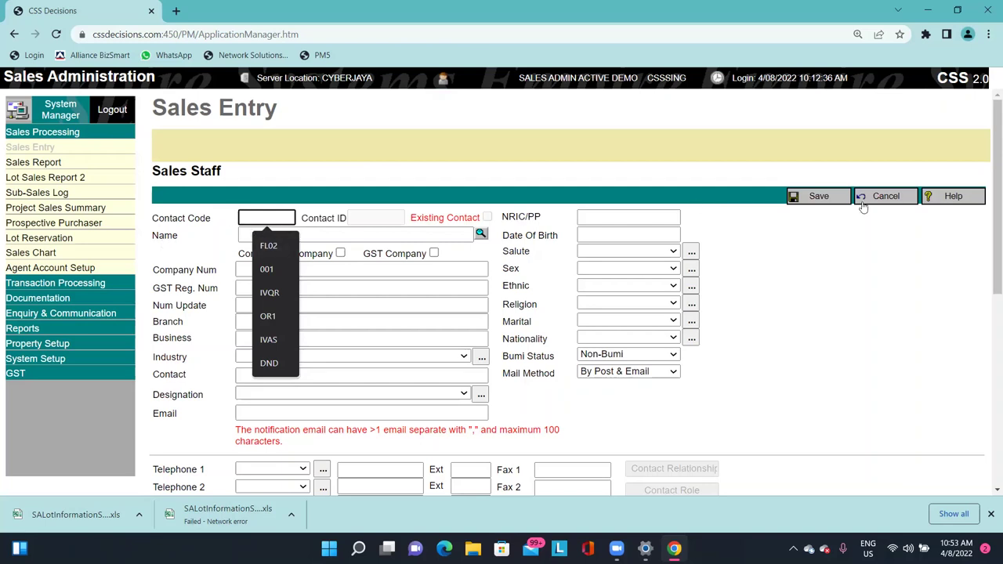
pyautogui.click(899, 196)
pyautogui.press('Return')
pyautogui.click(886, 197)
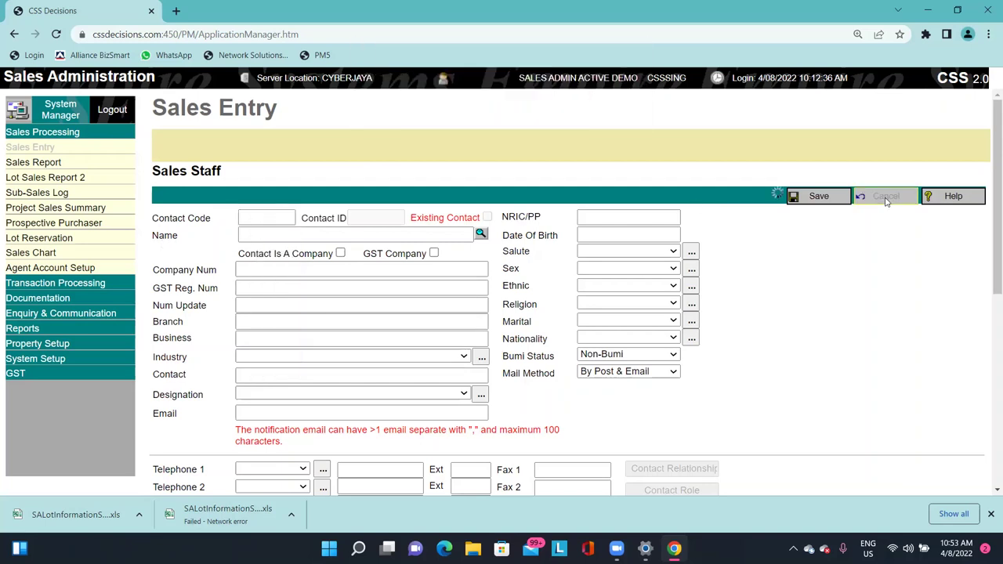
pyautogui.click(291, 336)
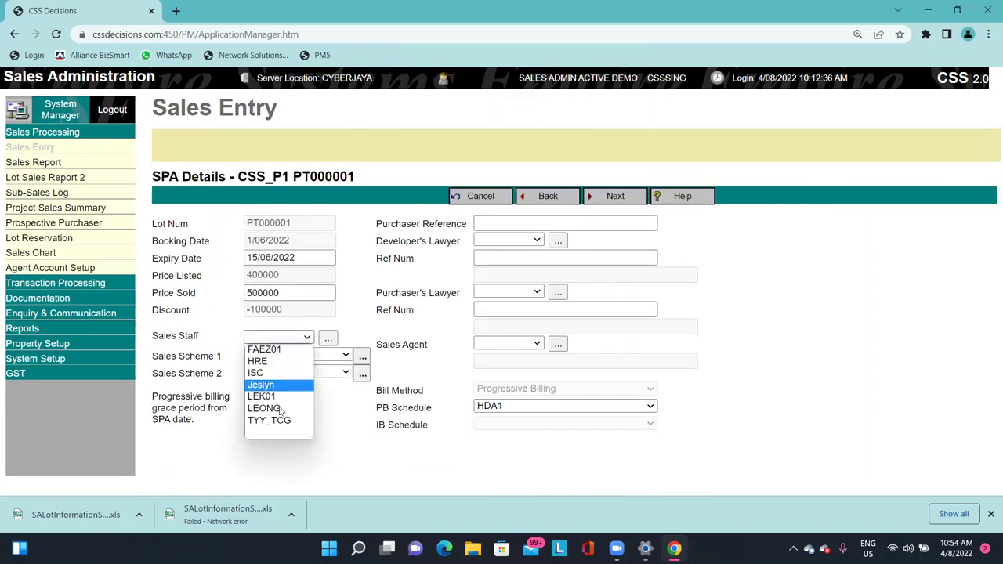
# Open a new Sales Staff form and enter contact code CSS_001.
pyautogui.click(328, 338)
pyautogui.click(274, 217)
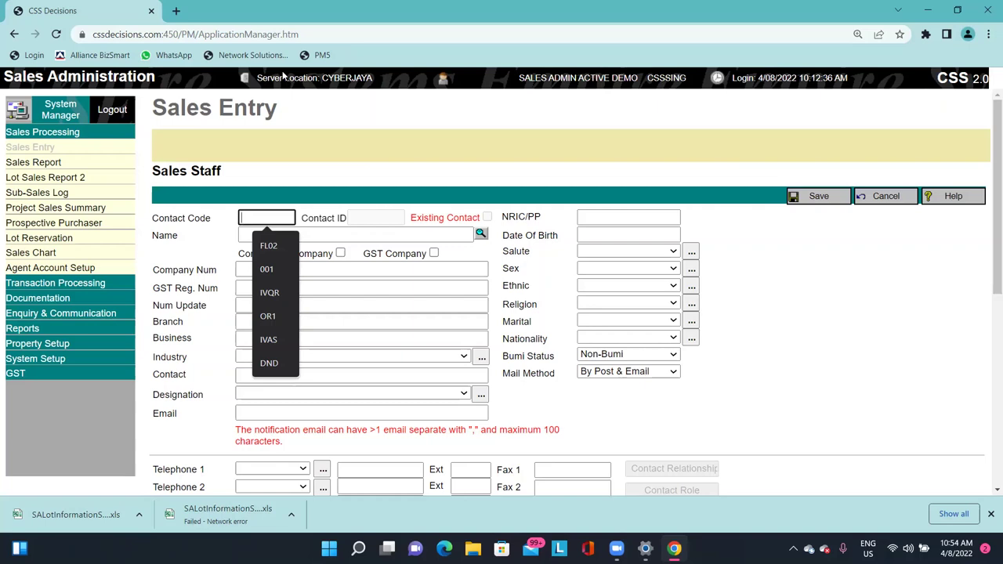
pyautogui.write('CSS_')
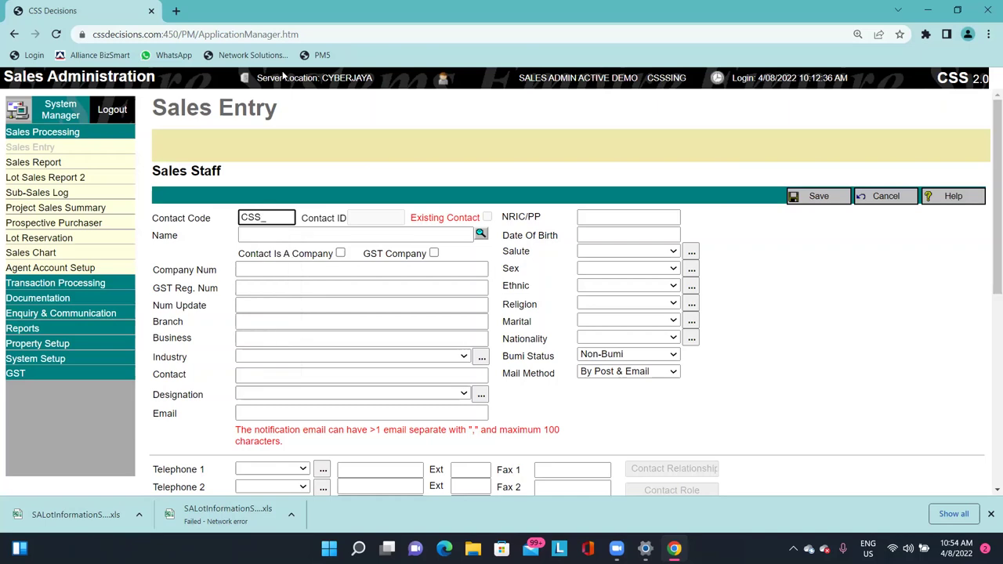
pyautogui.write('001')
pyautogui.doubleClick(268, 217)
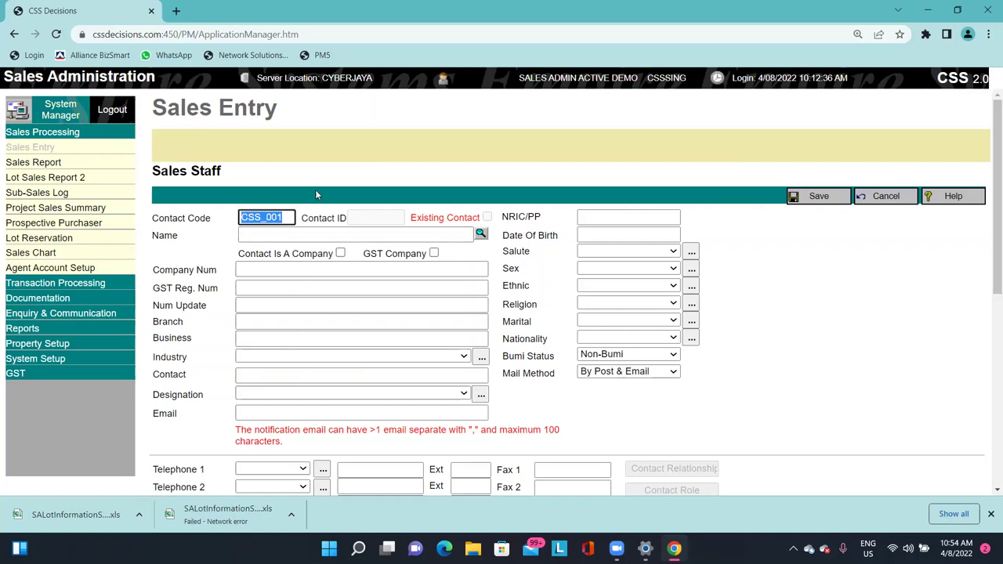
pyautogui.click(323, 189)
# Type the staff member's full name in capitals into the Name field and check it.
pyautogui.click(373, 234)
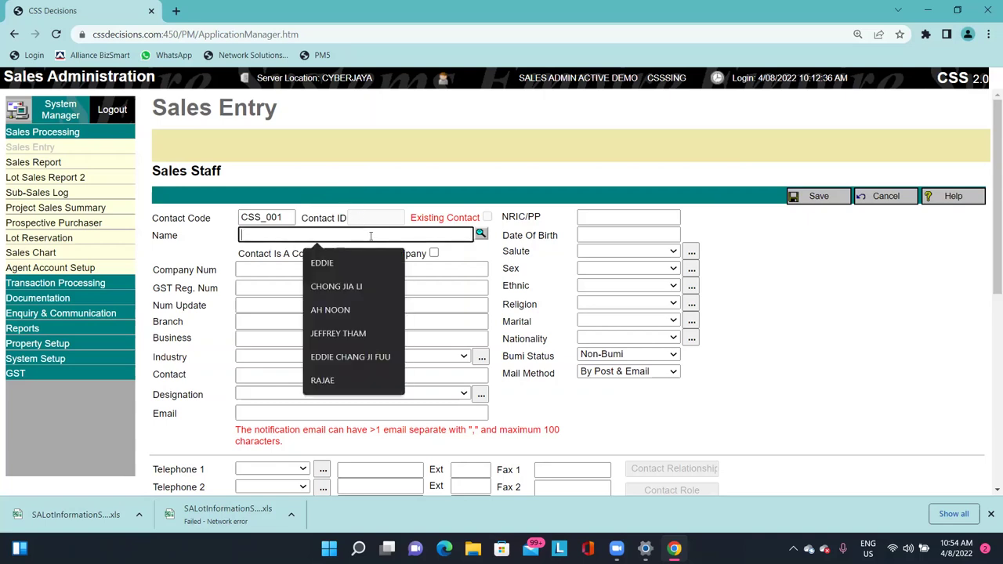
pyautogui.click(332, 261)
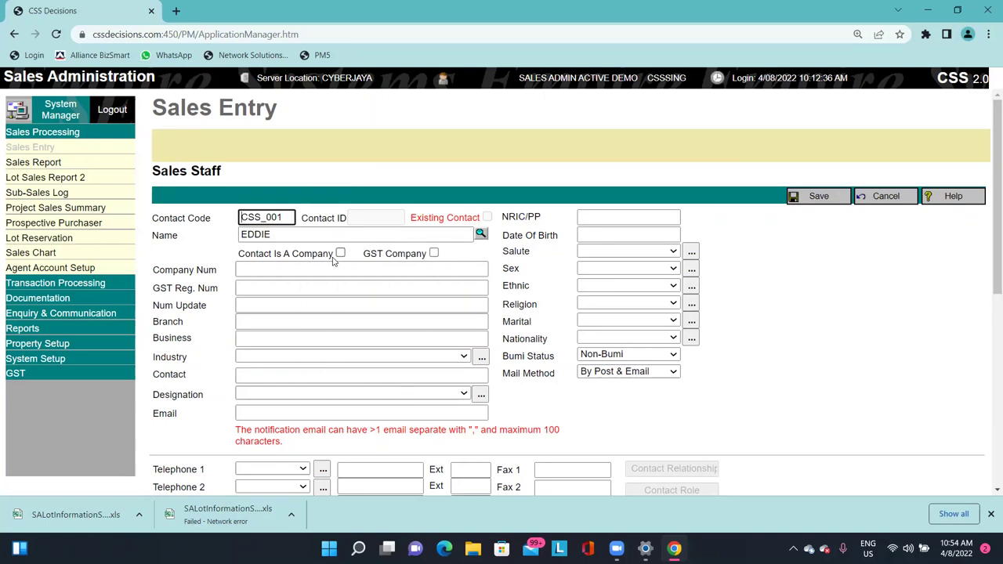
pyautogui.click(374, 232)
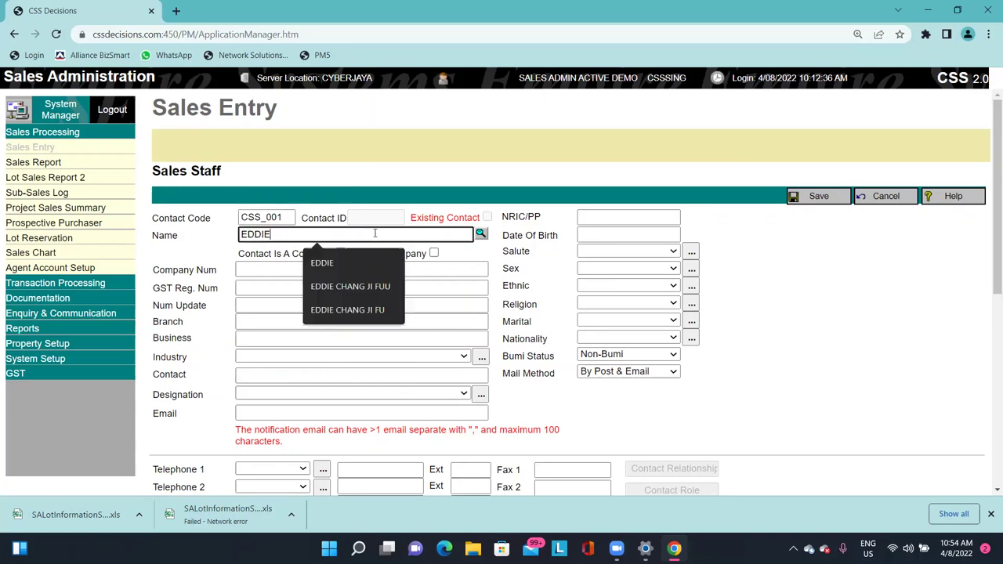
pyautogui.write('chang')
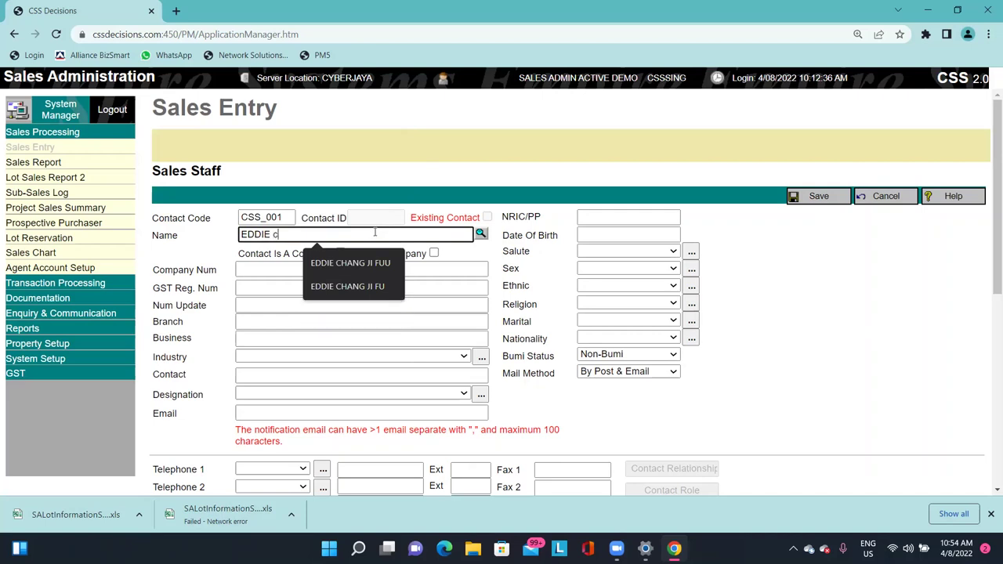
pyautogui.press('BackSpace')
pyautogui.press('BackSpace')
pyautogui.press('BackSpace')
pyautogui.press('BackSpace')
pyautogui.press('BackSpace')
pyautogui.press('BackSpace')
pyautogui.press('capslock')
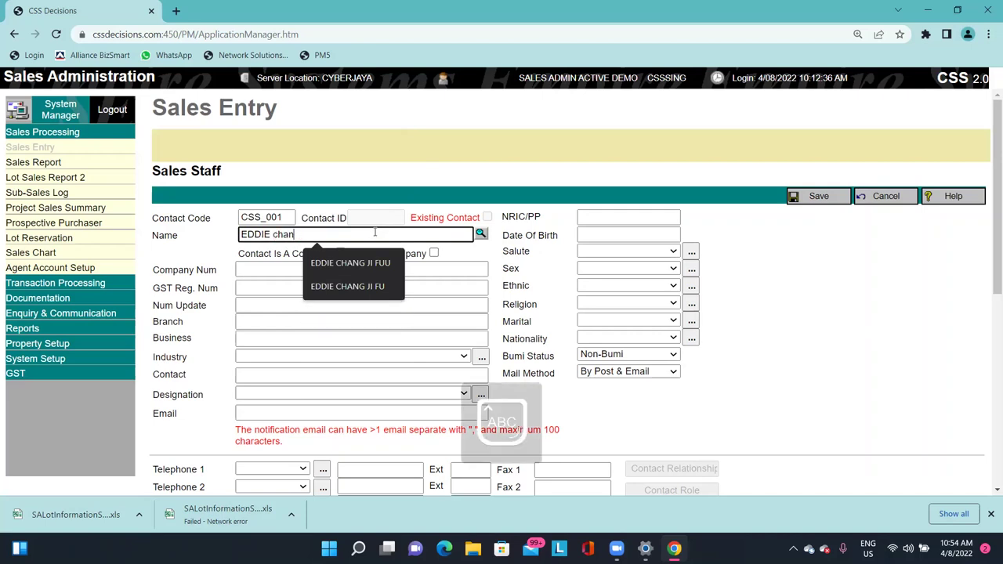
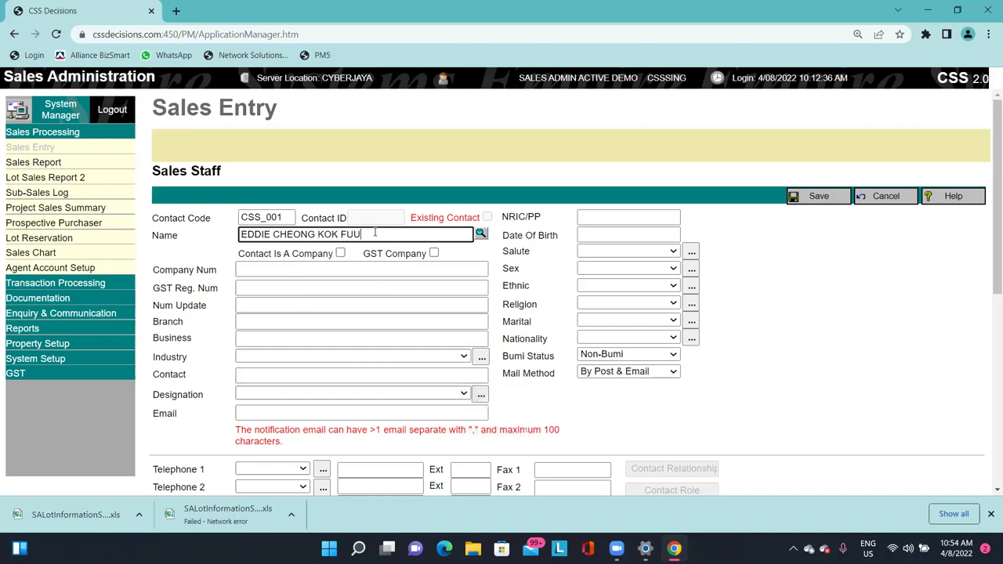
pyautogui.click(513, 135)
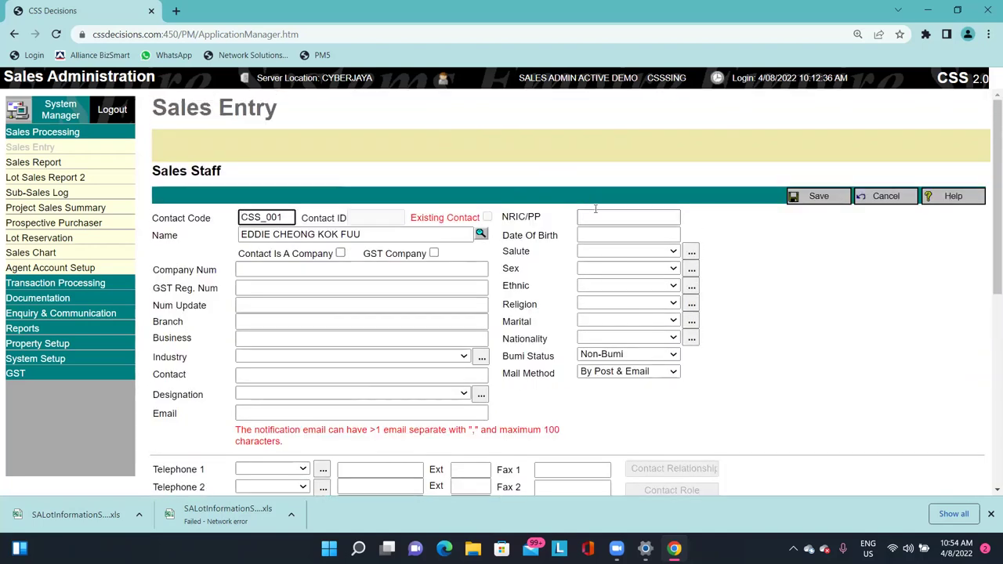
pyautogui.scroll(-3, 582, 253)
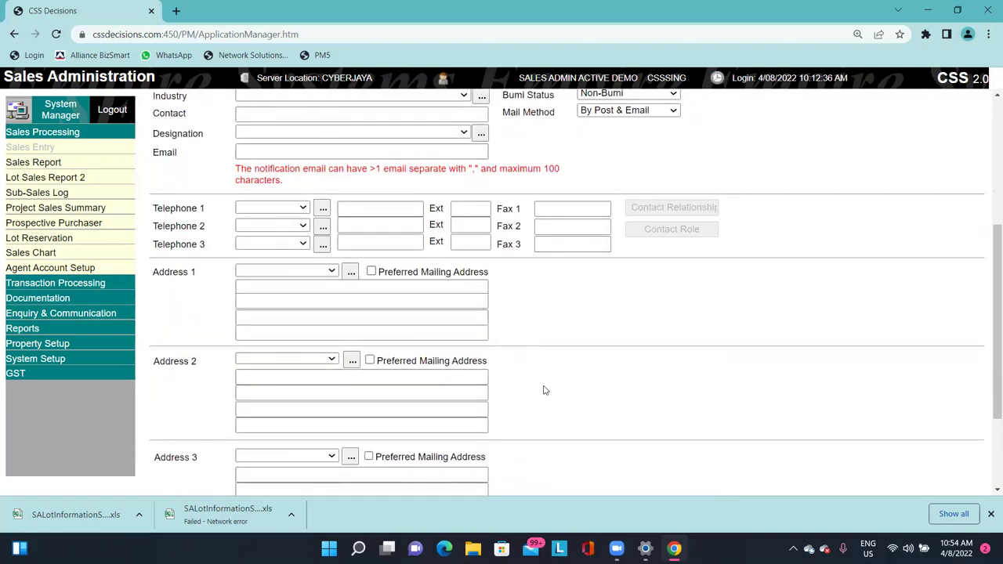
pyautogui.scroll(3, 541, 390)
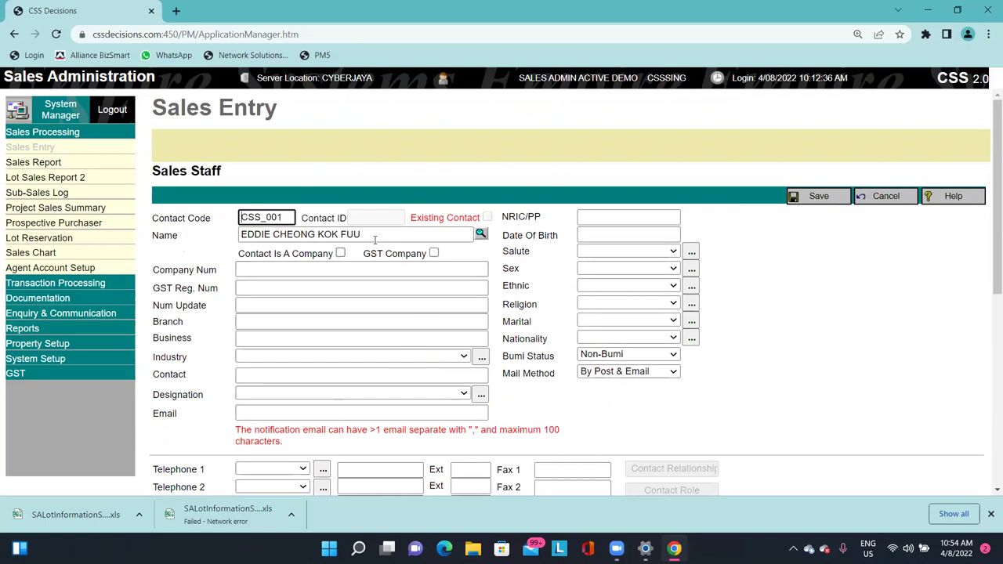
pyautogui.moveTo(374, 235); pyautogui.dragTo(210, 239)
pyautogui.click(385, 162)
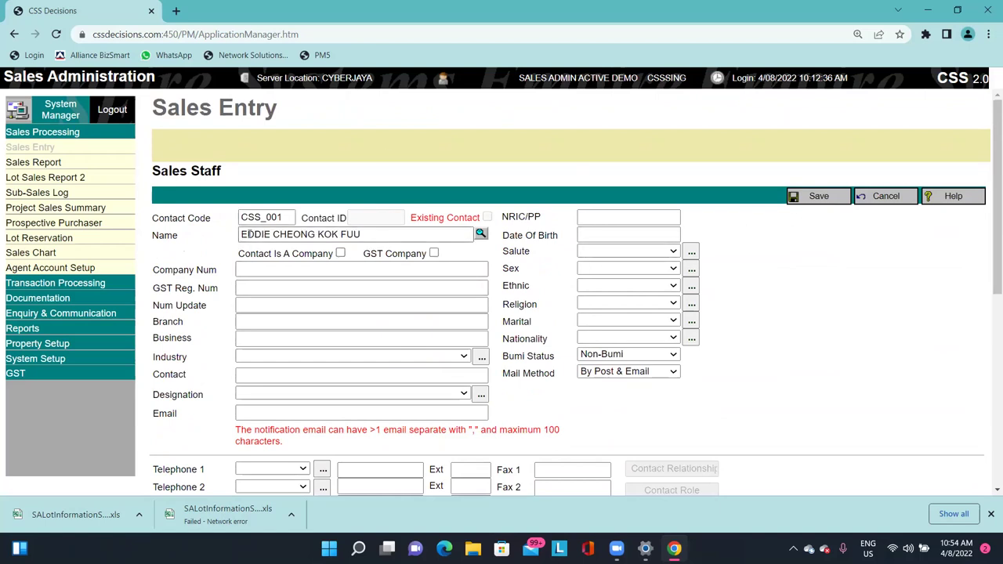
# Save the new sales staff and select CSS_001 as the lot's sales staff.
pyautogui.click(819, 197)
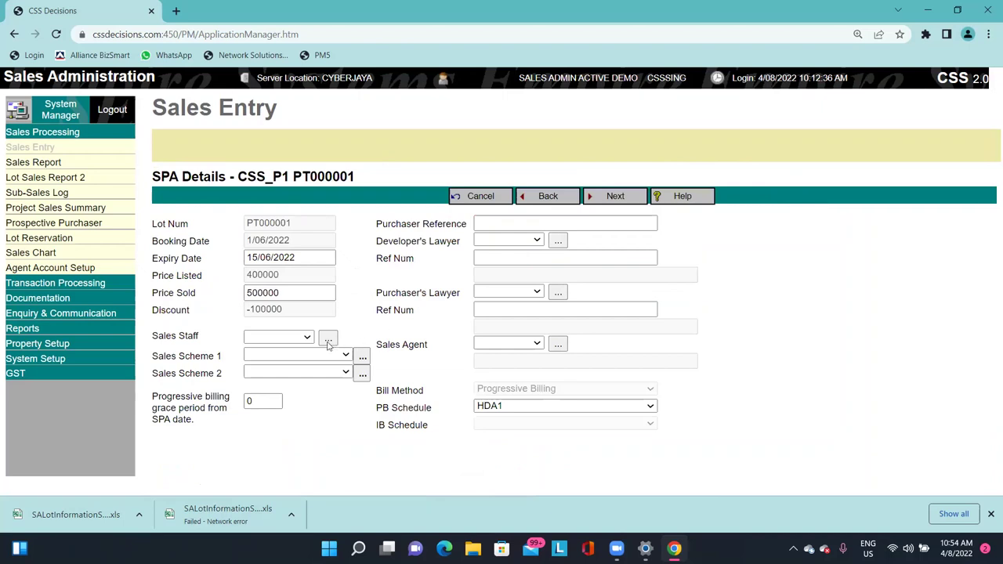
pyautogui.click(298, 337)
pyautogui.click(298, 350)
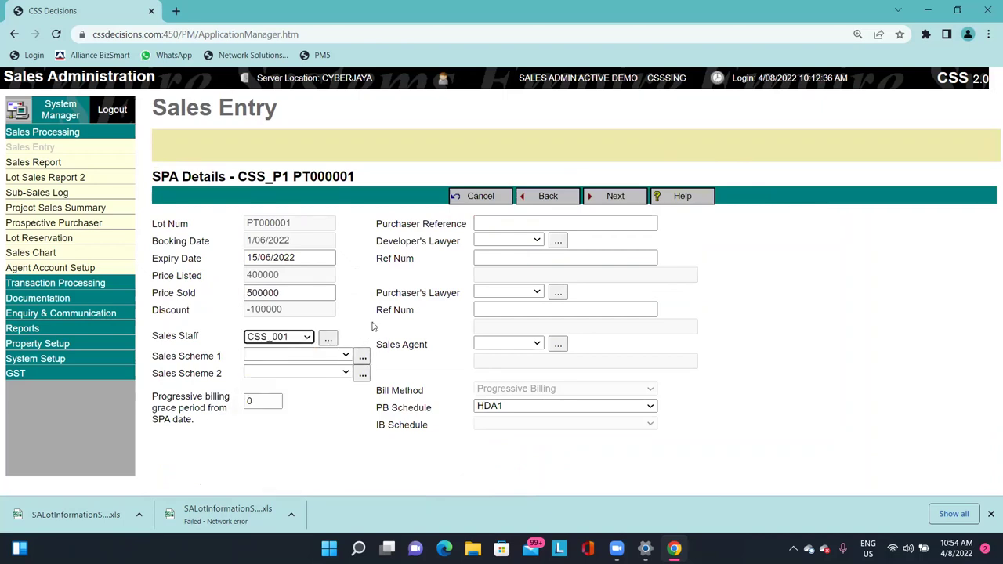
pyautogui.moveTo(165, 358); pyautogui.dragTo(220, 372)
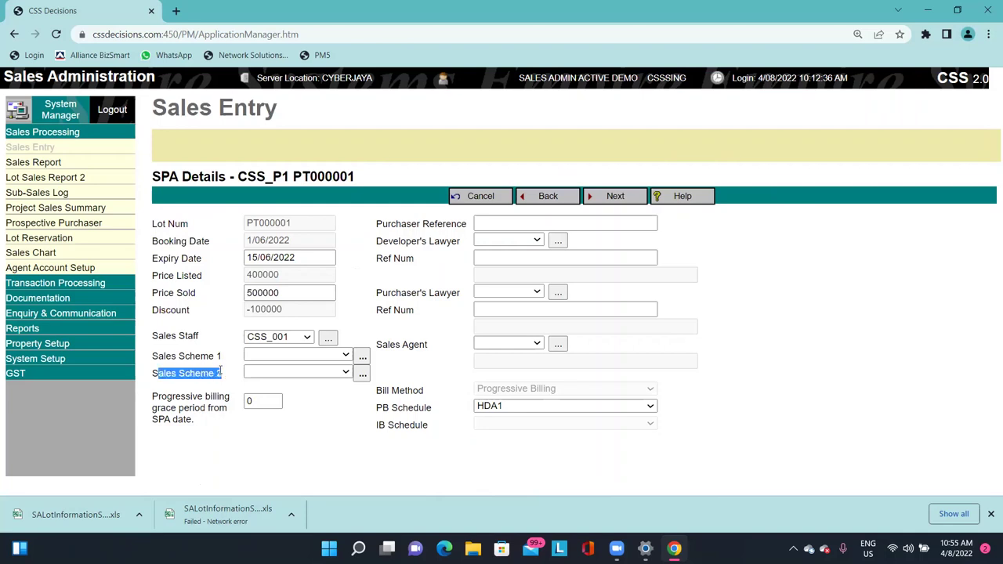
# Browse the available sales scheme options without choosing one.
pyautogui.click(267, 353)
pyautogui.click(279, 352)
pyautogui.click(290, 373)
pyautogui.click(292, 375)
pyautogui.click(293, 374)
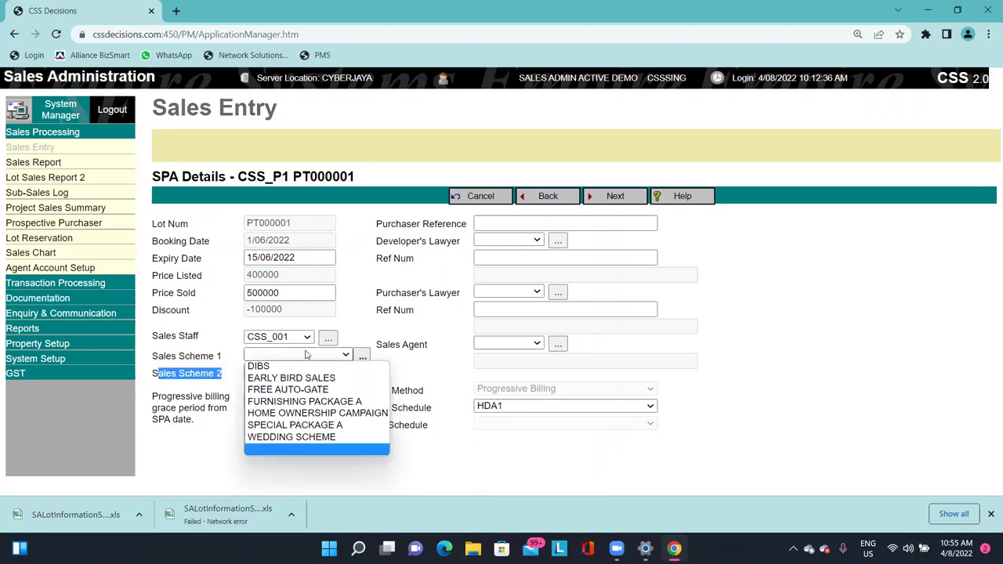
pyautogui.click(345, 354)
pyautogui.click(339, 373)
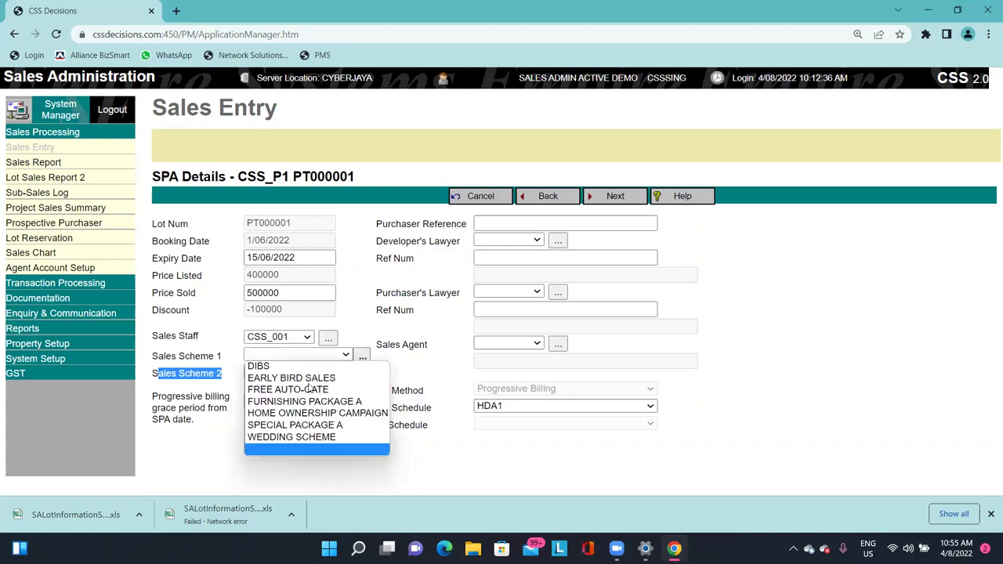
pyautogui.click(362, 356)
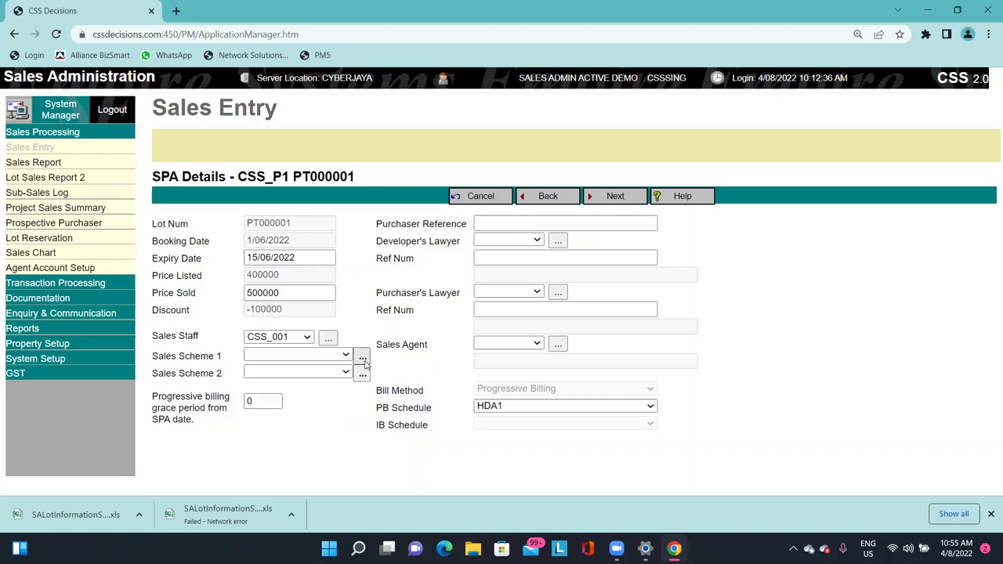
# Set Sales Scheme 1 to EARLY BIRD SALES and leave the second scheme blank.
pyautogui.click(317, 356)
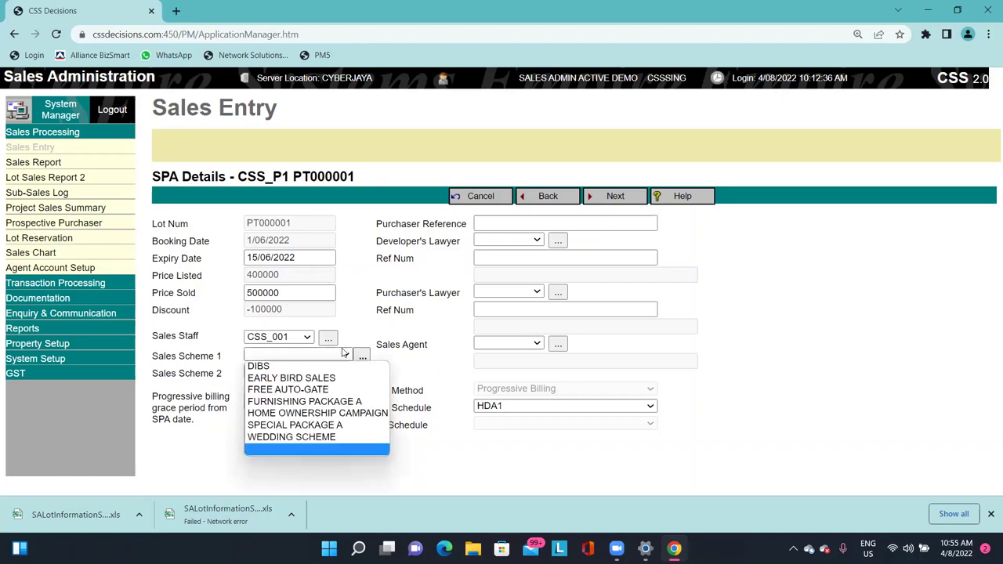
pyautogui.click(317, 356)
pyautogui.click(317, 355)
pyautogui.click(309, 379)
pyautogui.click(335, 371)
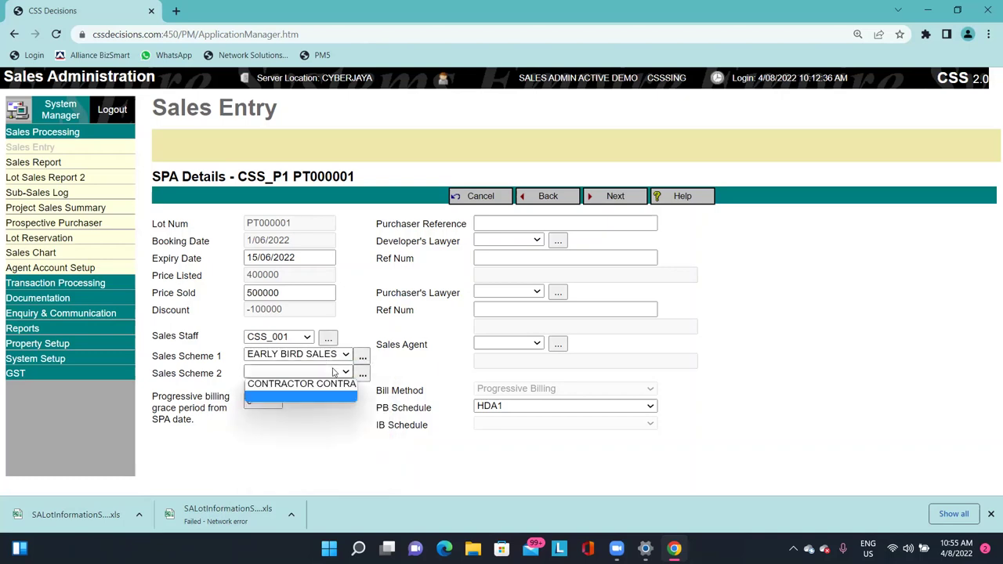
pyautogui.click(333, 387)
pyautogui.click(330, 374)
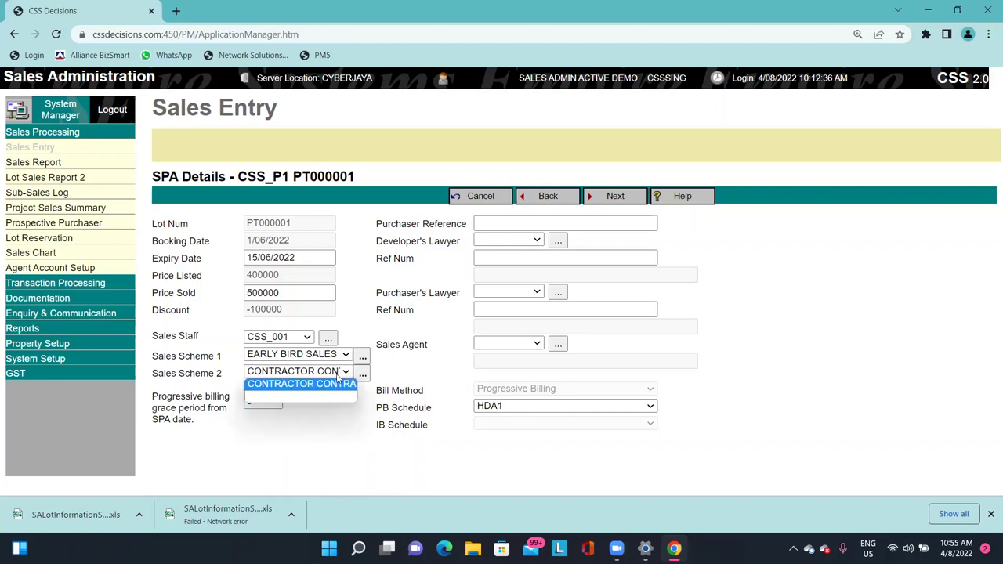
pyautogui.click(343, 395)
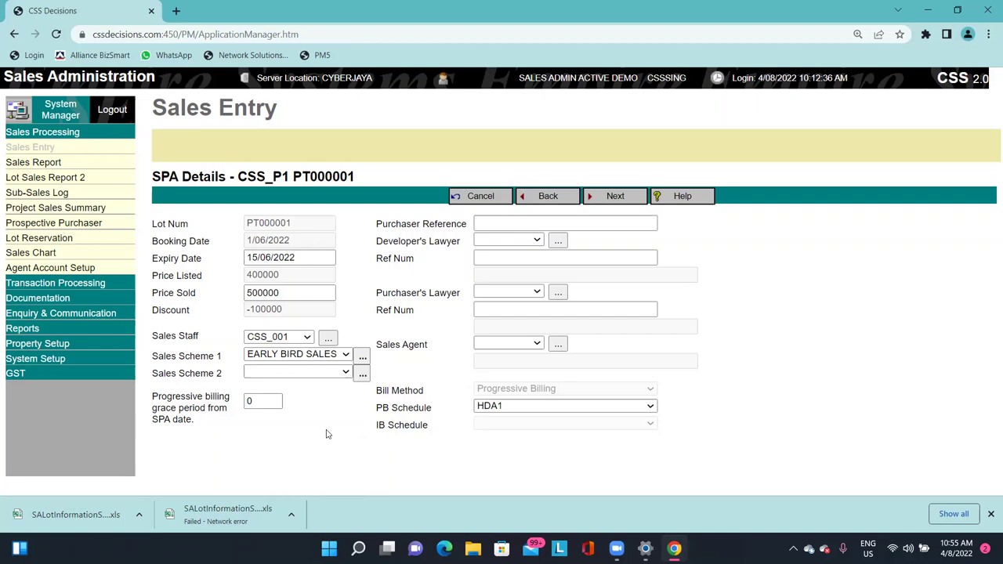
# Select the grace period value on the SPA Details form.
pyautogui.moveTo(160, 396); pyautogui.dragTo(217, 389)
pyautogui.click(167, 409)
pyautogui.doubleClick(266, 401)
pyautogui.doubleClick(395, 225)
# Enter Purchaser Reference CSS/P1/PUR/PT000001, pasting the lot number copied from the heading.
pyautogui.click(394, 226)
pyautogui.doubleClick(393, 226)
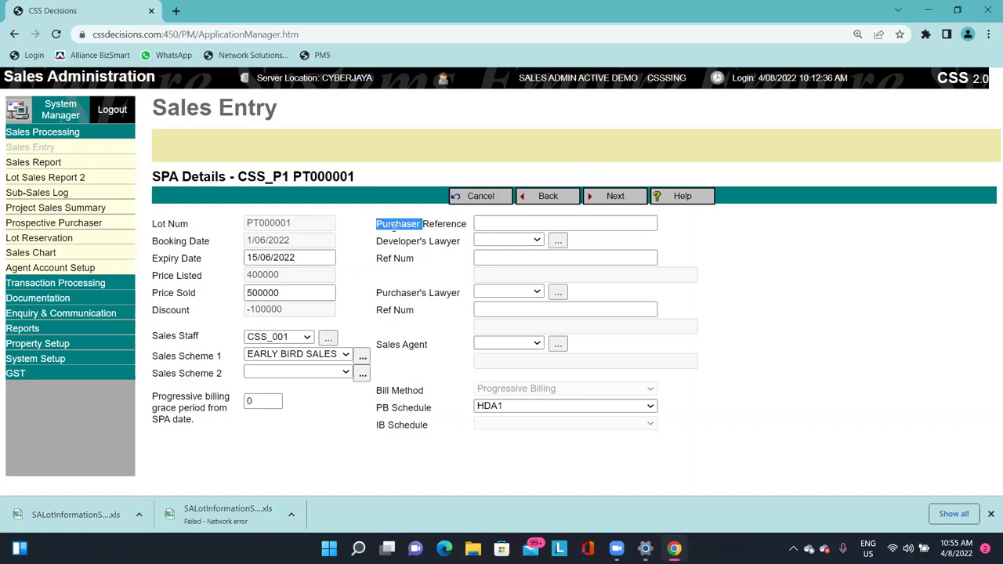
pyautogui.click(497, 222)
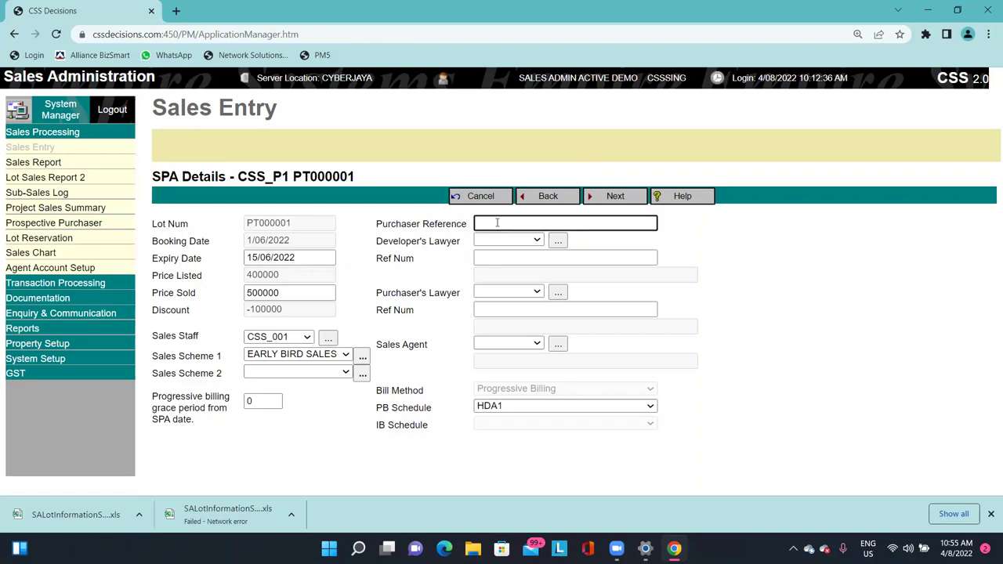
pyautogui.write('CSSP1/PU')
pyautogui.doubleClick(324, 176)
pyautogui.hotkey('ctrl', 'c')
pyautogui.click(557, 224)
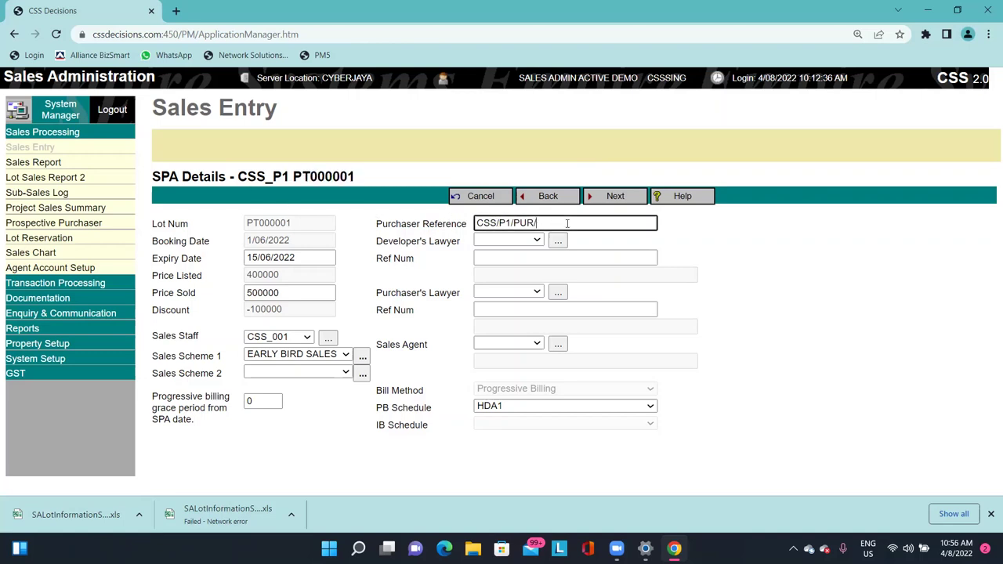
pyautogui.hotkey('ctrl', 'v')
pyautogui.click(416, 241)
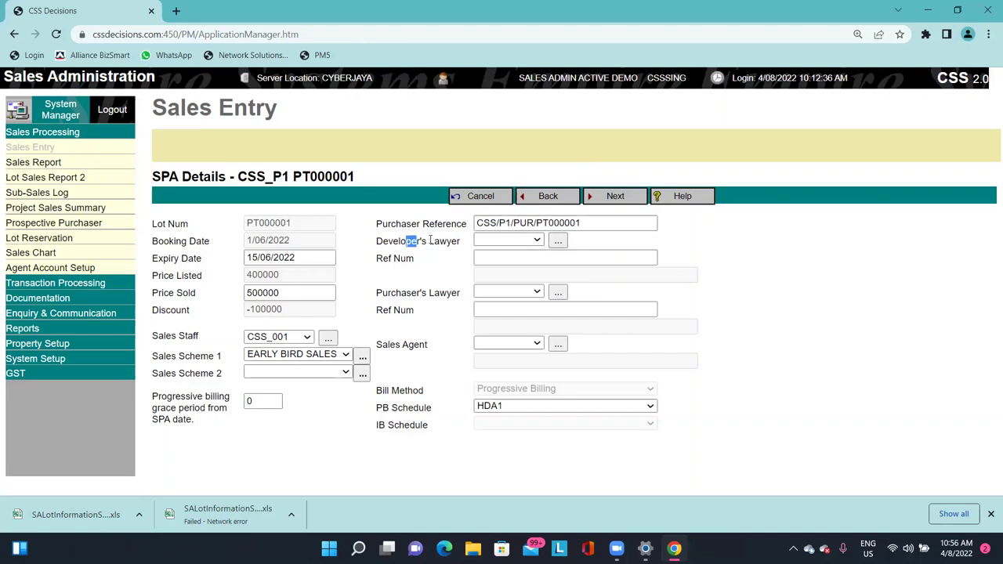
pyautogui.moveTo(377, 242); pyautogui.dragTo(451, 239)
# Choose A&A as the developer's lawyer, discarding the accidentally opened contact form.
pyautogui.click(452, 240)
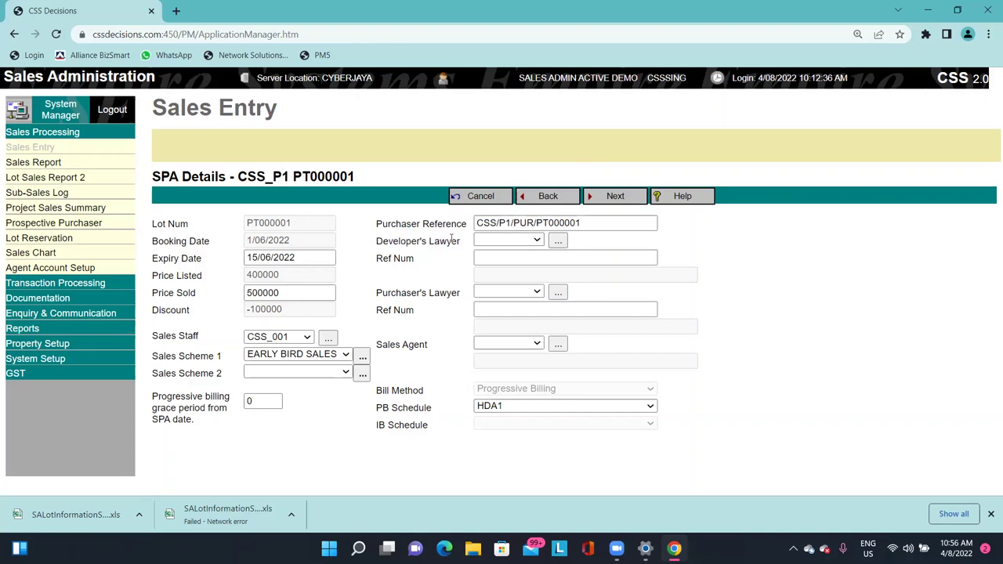
pyautogui.click(509, 241)
pyautogui.click(505, 242)
pyautogui.click(505, 242)
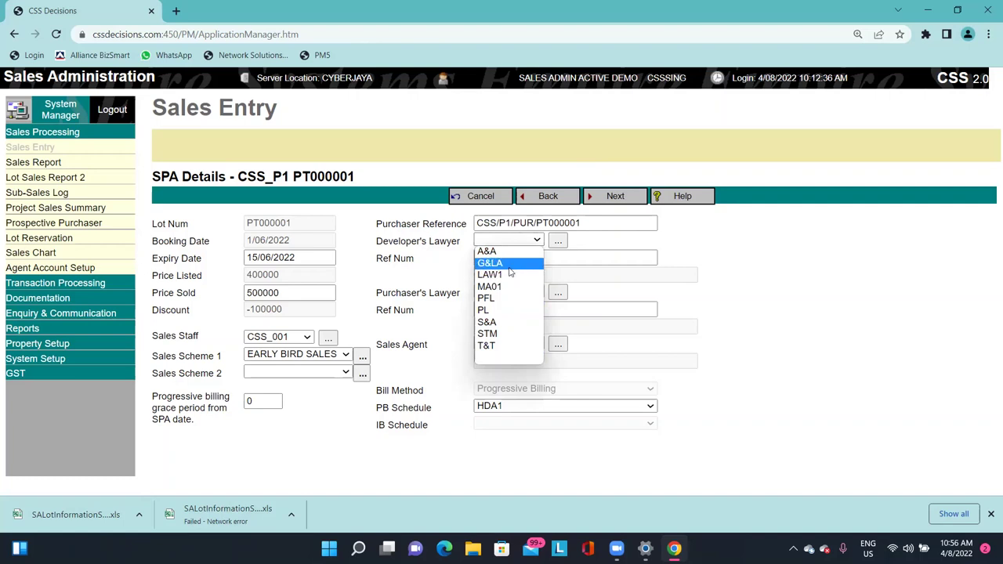
pyautogui.click(503, 243)
pyautogui.click(504, 243)
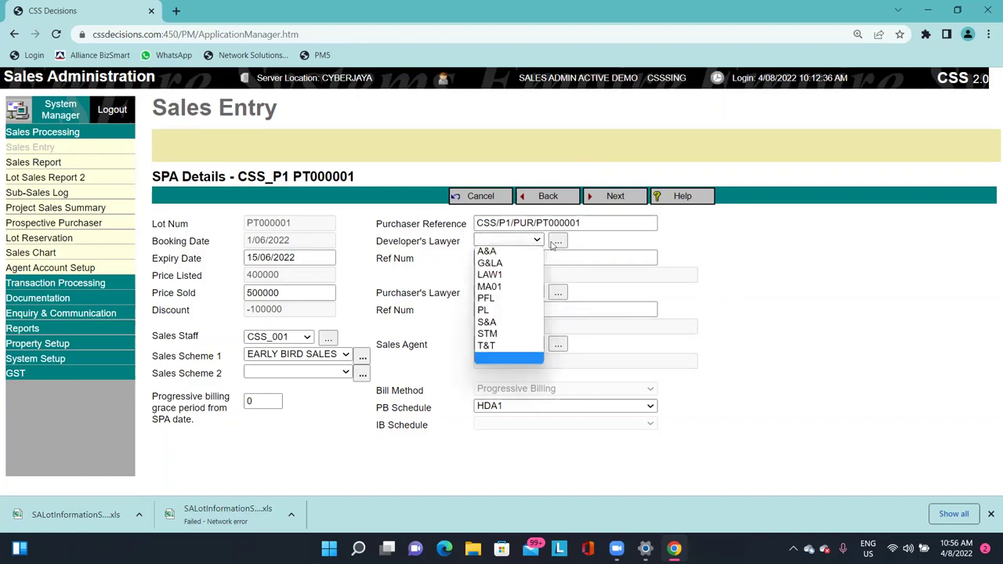
pyautogui.click(562, 244)
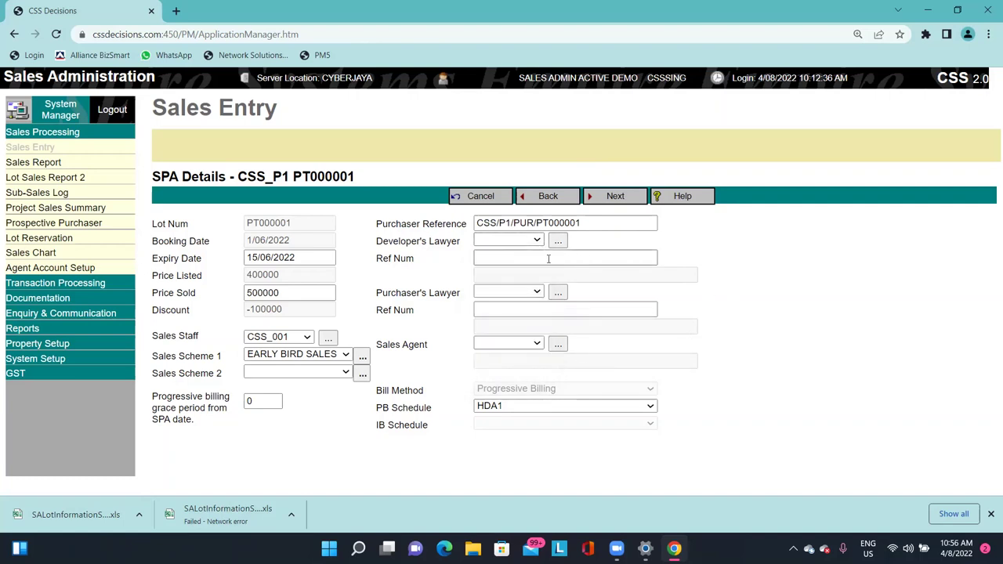
pyautogui.click(557, 241)
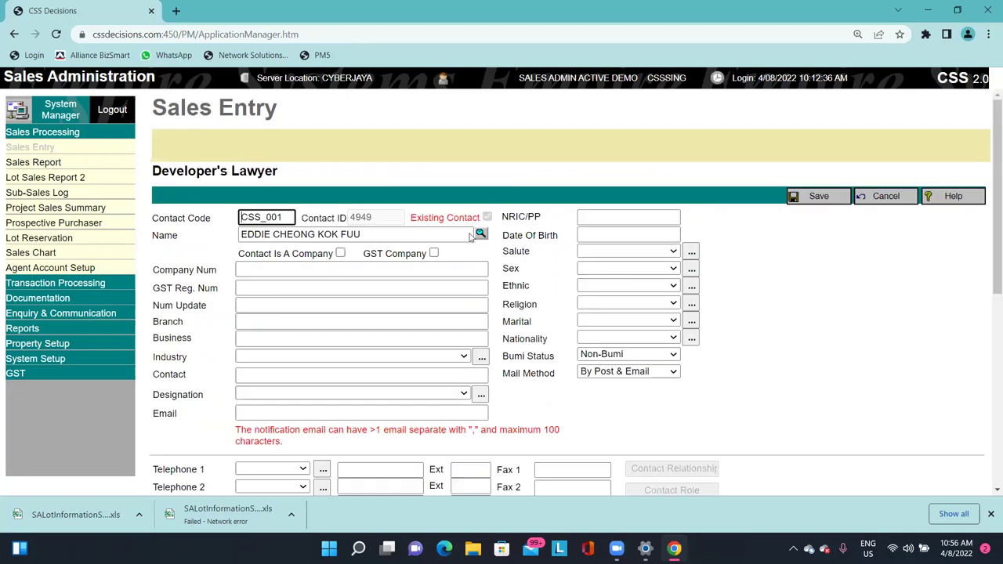
pyautogui.click(884, 196)
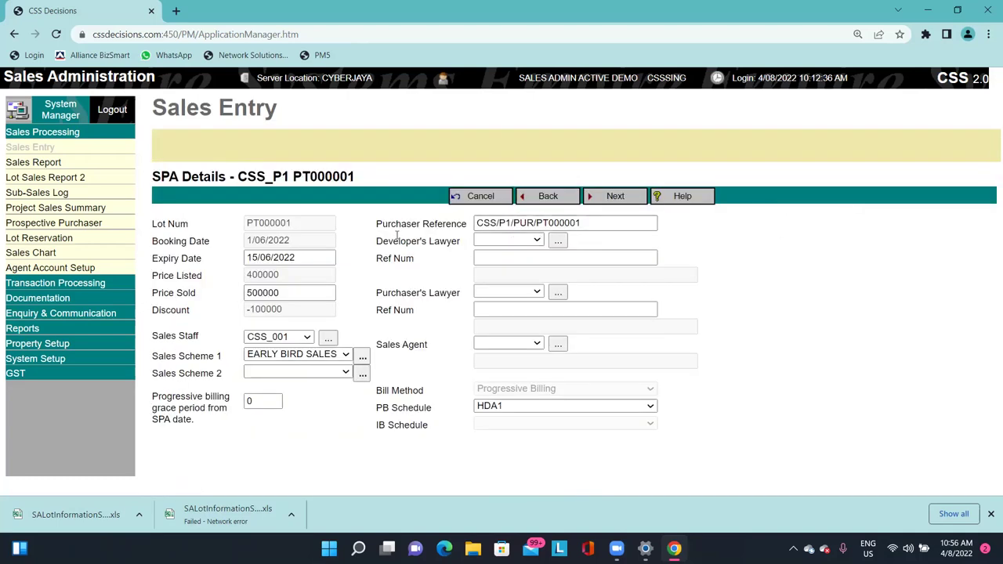
pyautogui.click(521, 241)
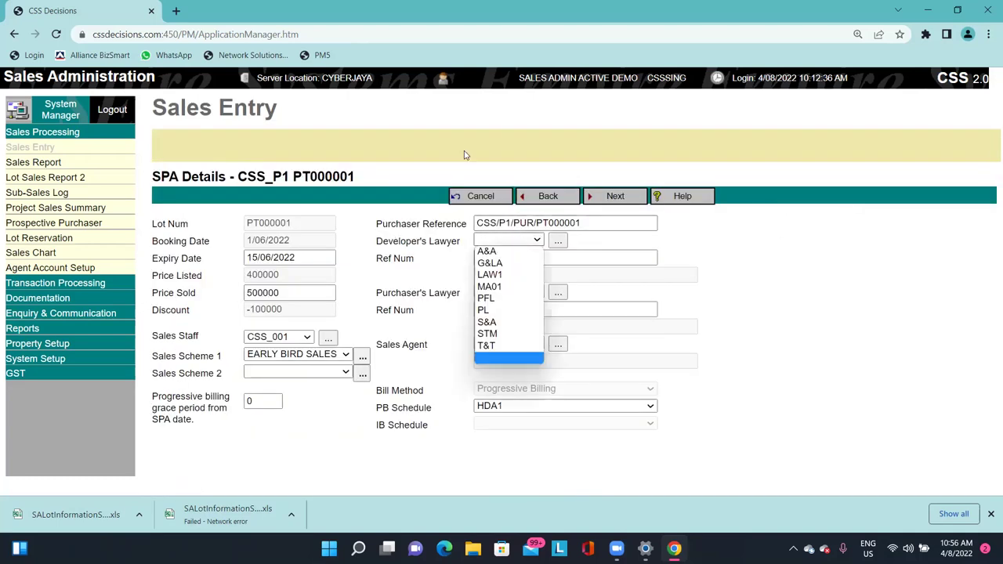
pyautogui.click(488, 251)
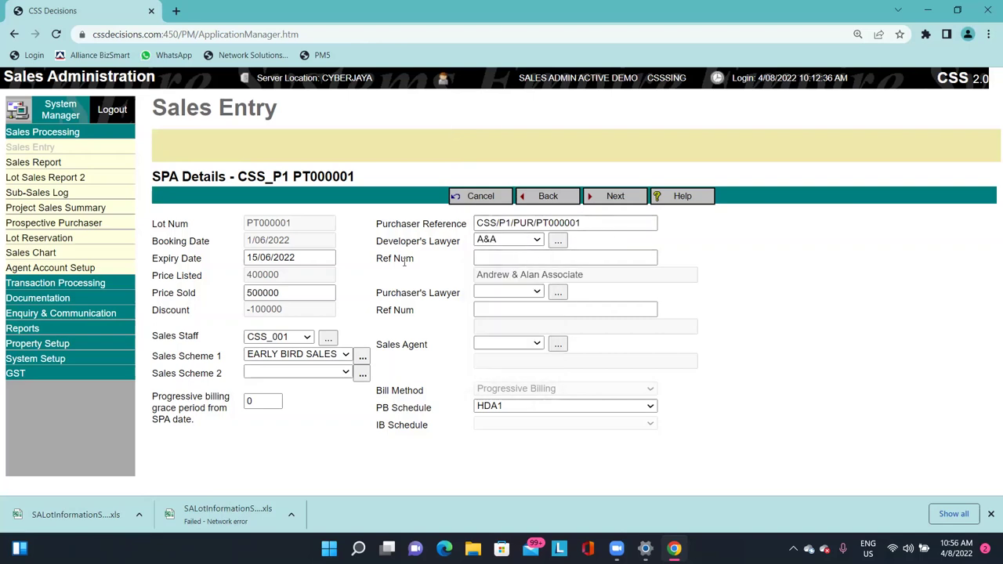
# Paste CSS/P1/PUR/PT000001 as the developer's lawyer Ref Num.
pyautogui.moveTo(502, 281); pyautogui.dragTo(574, 280)
pyautogui.click(617, 291)
pyautogui.moveTo(506, 280); pyautogui.dragTo(597, 284)
pyautogui.click(597, 285)
pyautogui.click(513, 257)
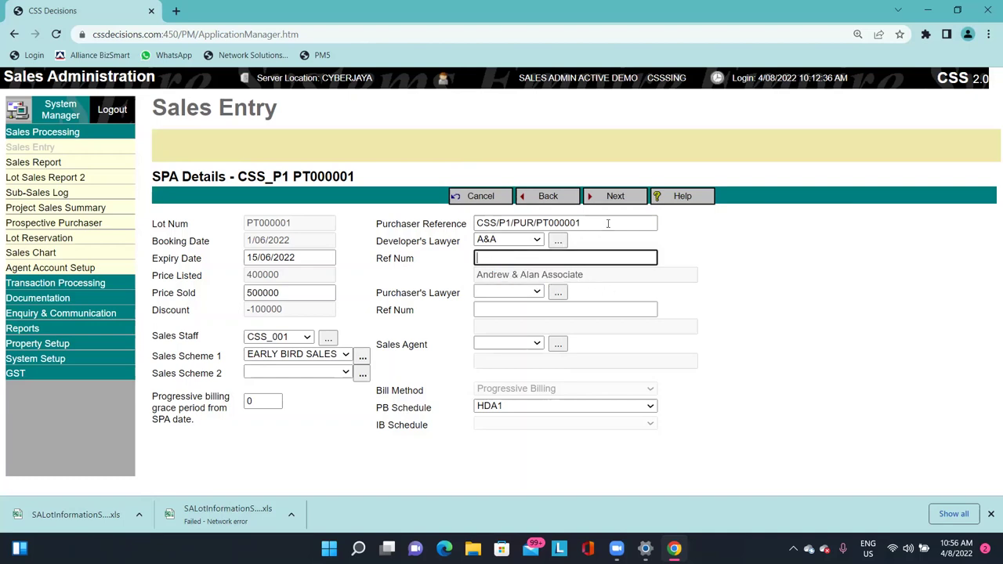
pyautogui.tripleClick(562, 222)
pyautogui.hotkey('ctrl', 'c')
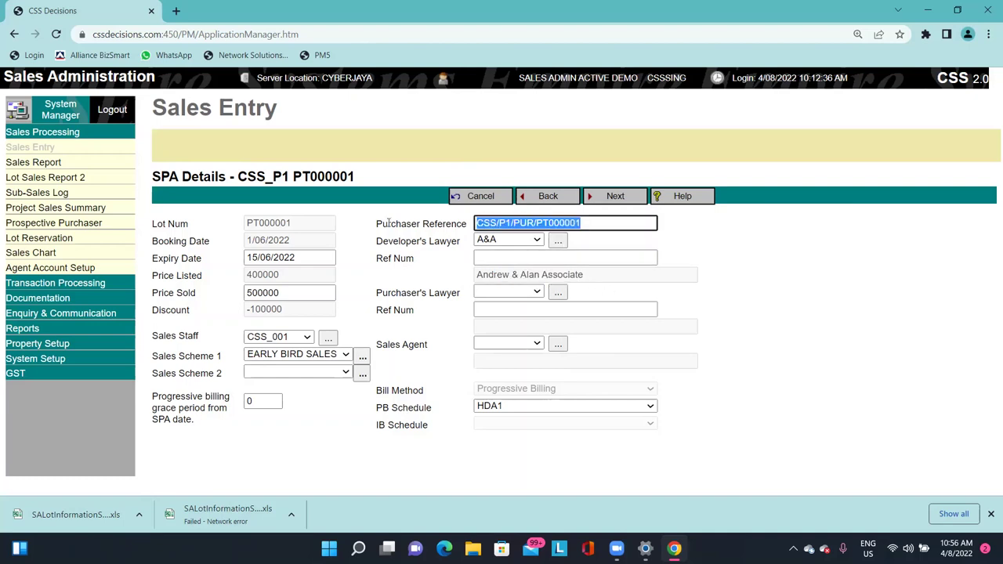
pyautogui.click(526, 260)
pyautogui.hotkey('ctrl', 'v')
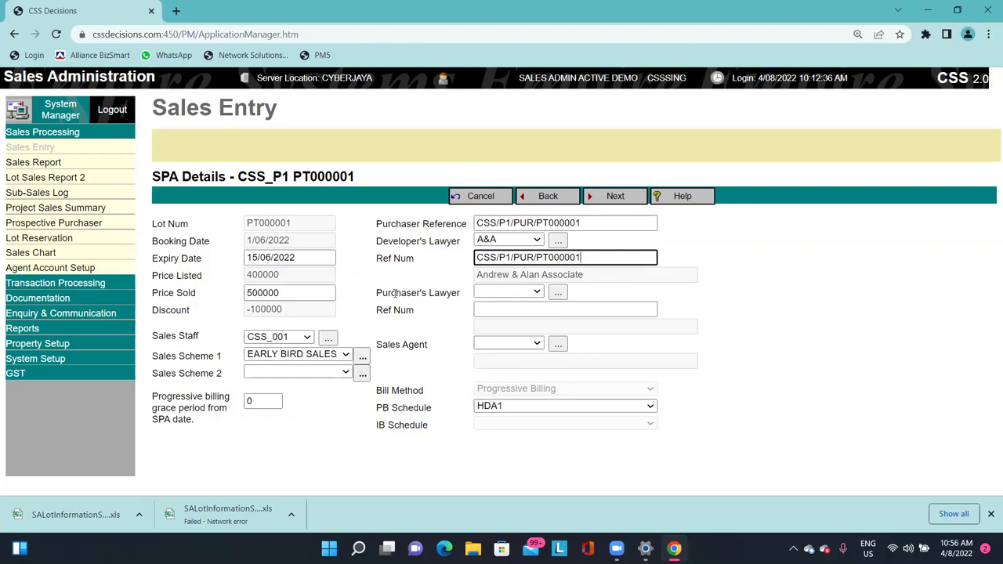
# Select A&A (Andrew & Alan Associate) as the purchaser's lawyer.
pyautogui.moveTo(382, 292); pyautogui.dragTo(483, 296)
pyautogui.click(483, 296)
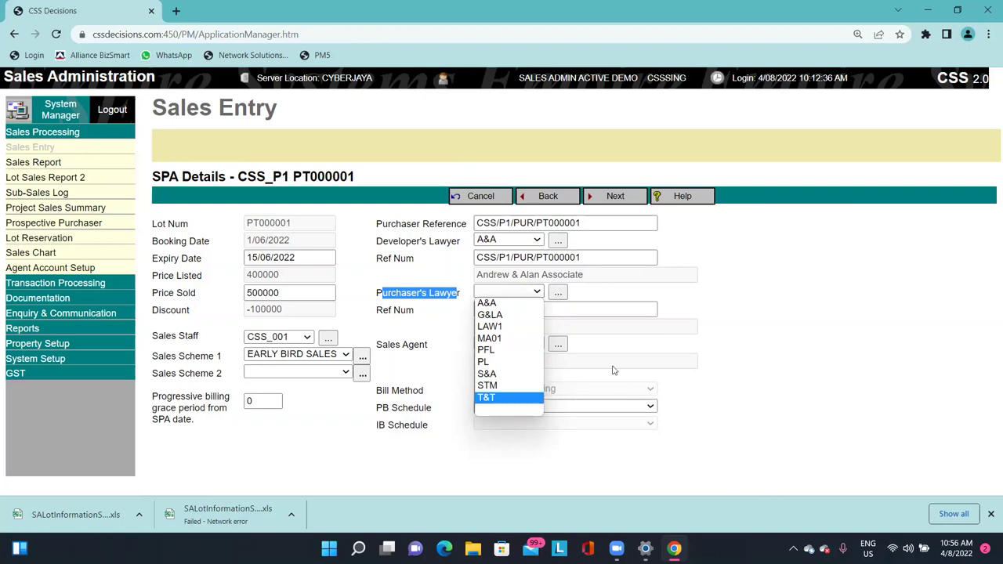
pyautogui.click(512, 305)
pyautogui.click(810, 366)
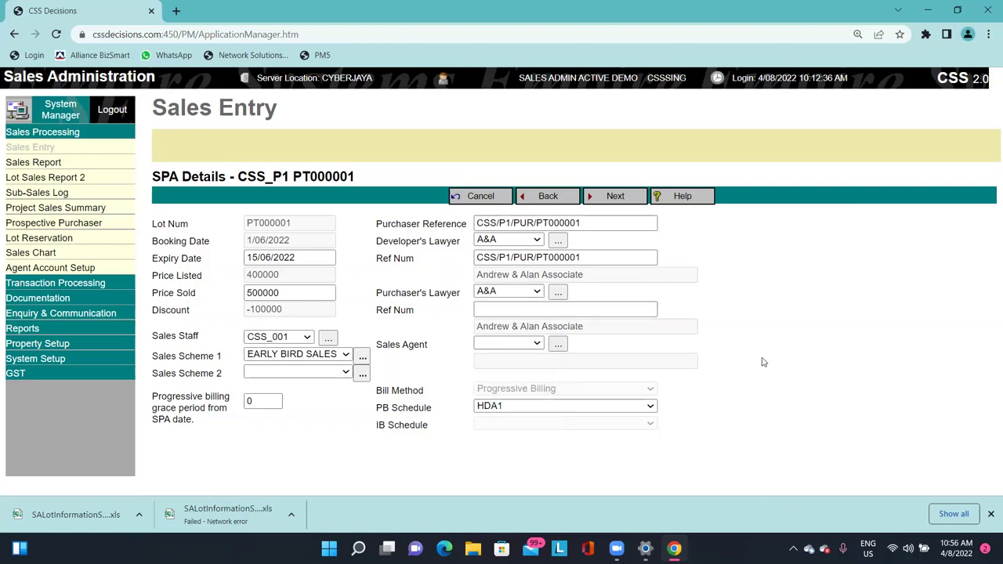
pyautogui.click(601, 310)
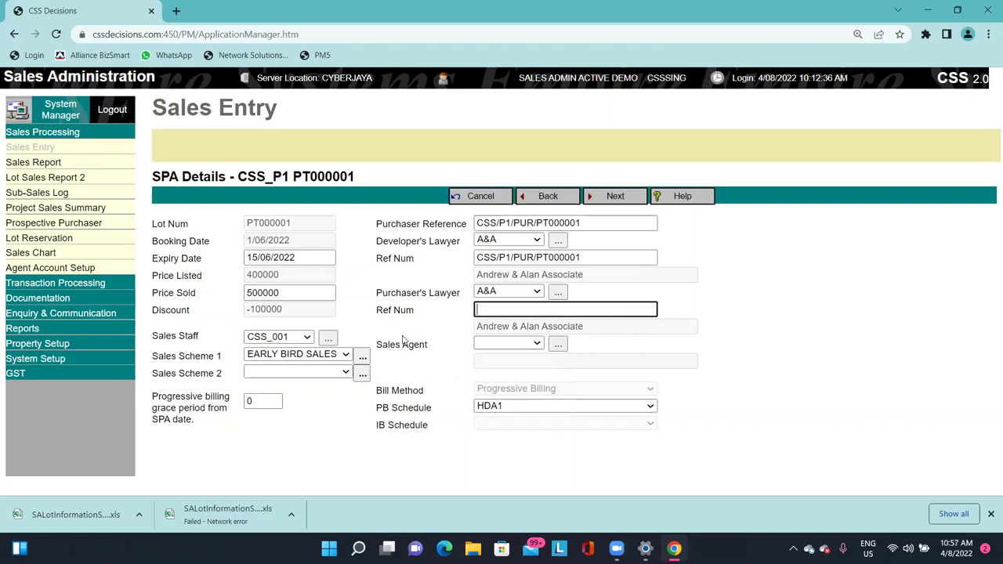
pyautogui.click(530, 349)
pyautogui.click(530, 349)
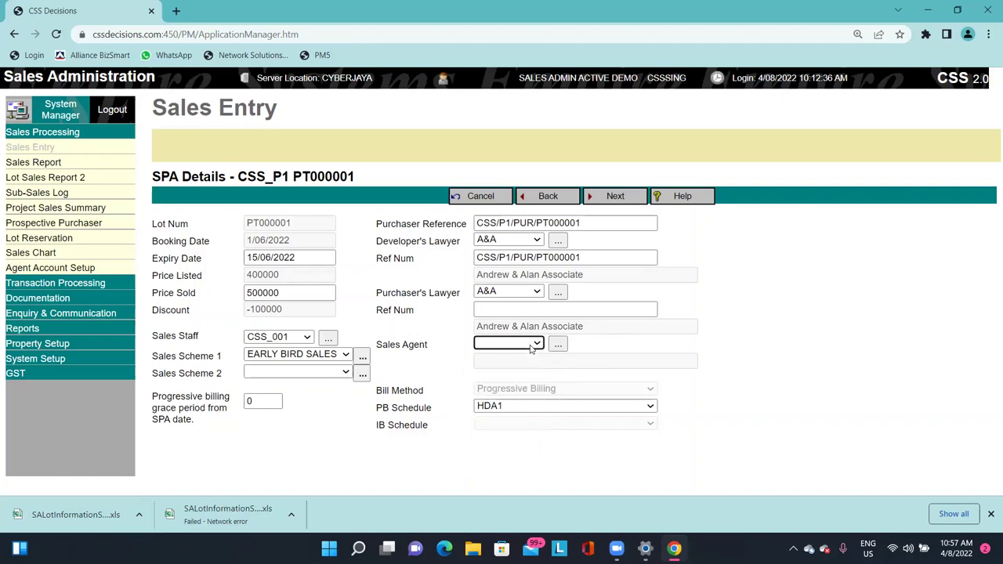
pyautogui.click(531, 348)
pyautogui.click(531, 349)
pyautogui.click(524, 349)
pyautogui.click(764, 365)
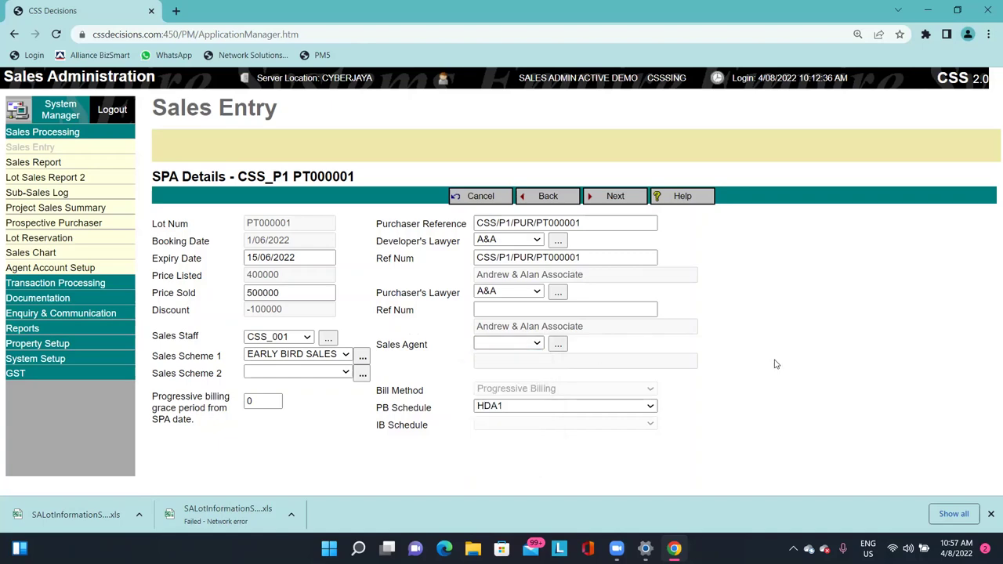
pyautogui.moveTo(381, 390); pyautogui.dragTo(548, 390)
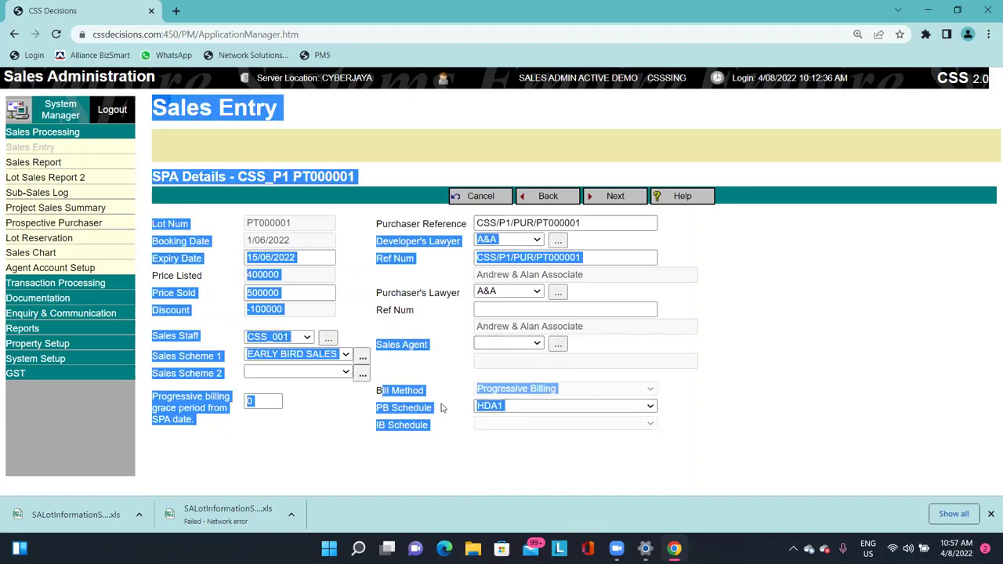
pyautogui.click(395, 411)
pyautogui.tripleClick(384, 411)
pyautogui.click(404, 408)
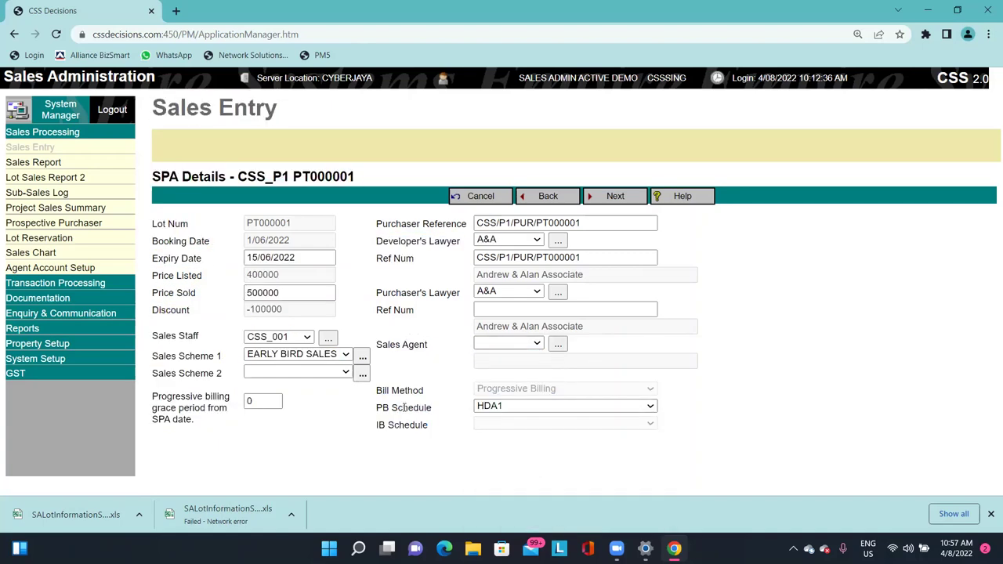
pyautogui.click(510, 411)
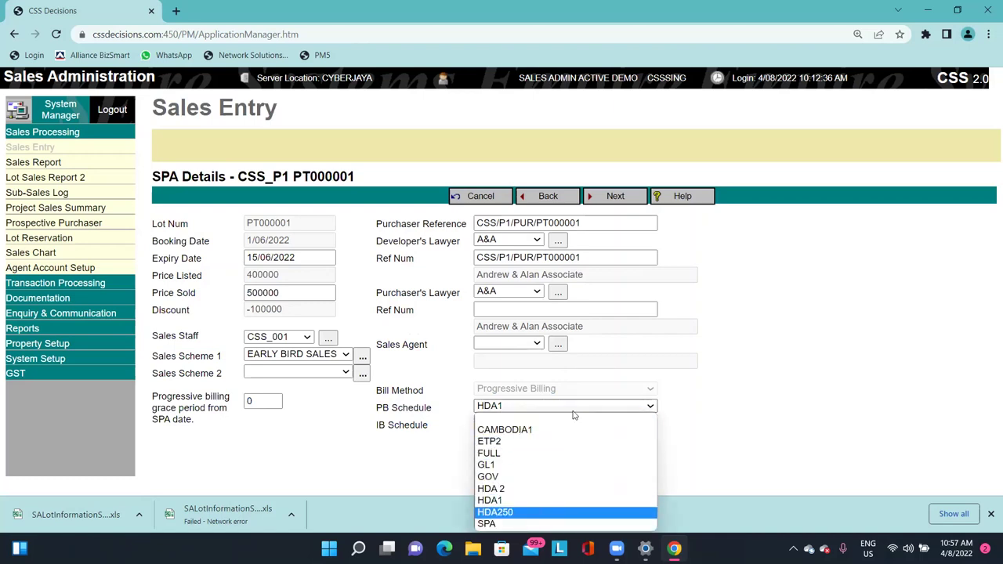
pyautogui.click(709, 390)
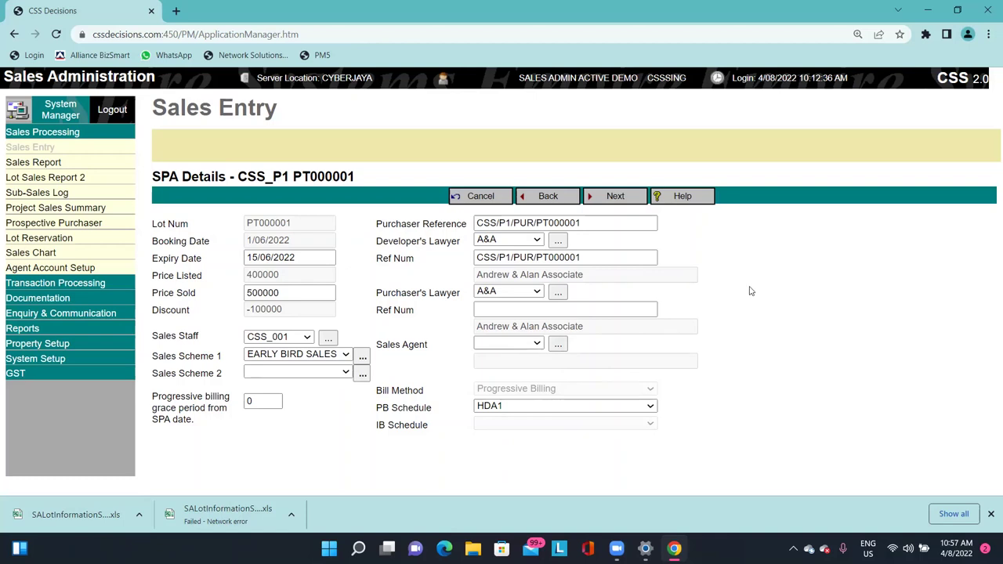
# Go to Contact Info, pick Joint Purchaser 1 and open its contact form for editing.
pyautogui.click(638, 198)
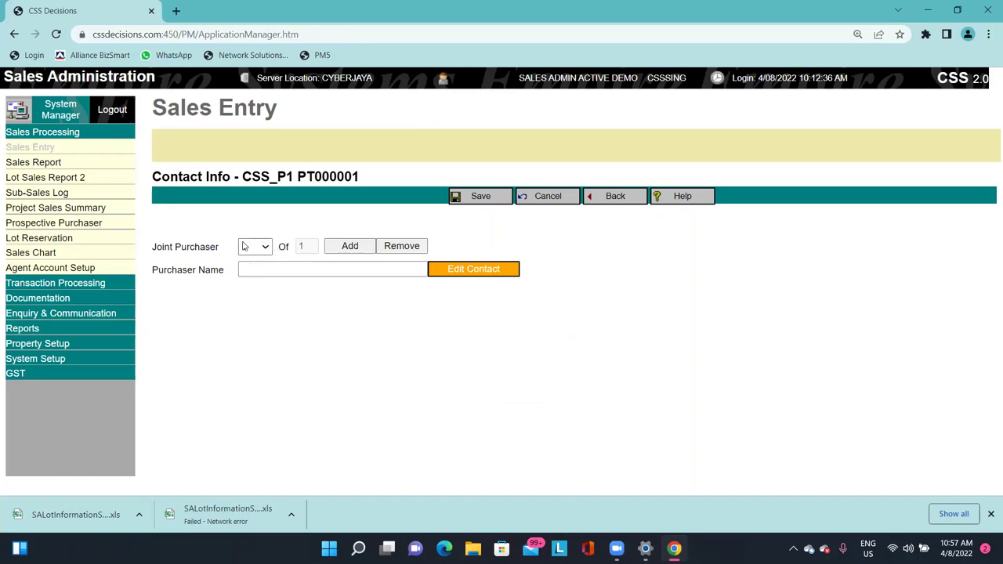
pyautogui.moveTo(166, 269); pyautogui.dragTo(226, 270)
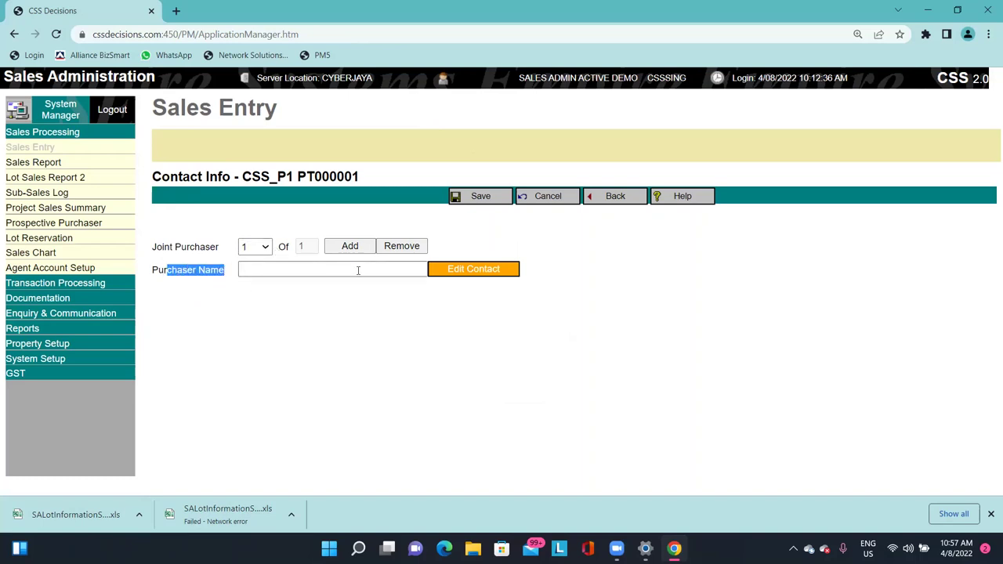
pyautogui.click(479, 279)
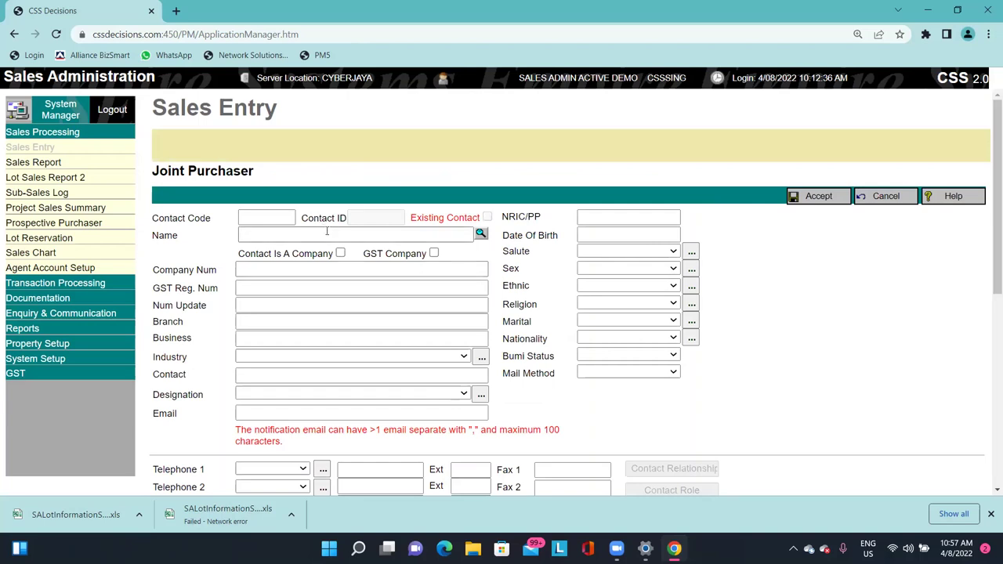
# Enter the joint purchaser's full name in the Name field and accept the contact.
pyautogui.click(351, 235)
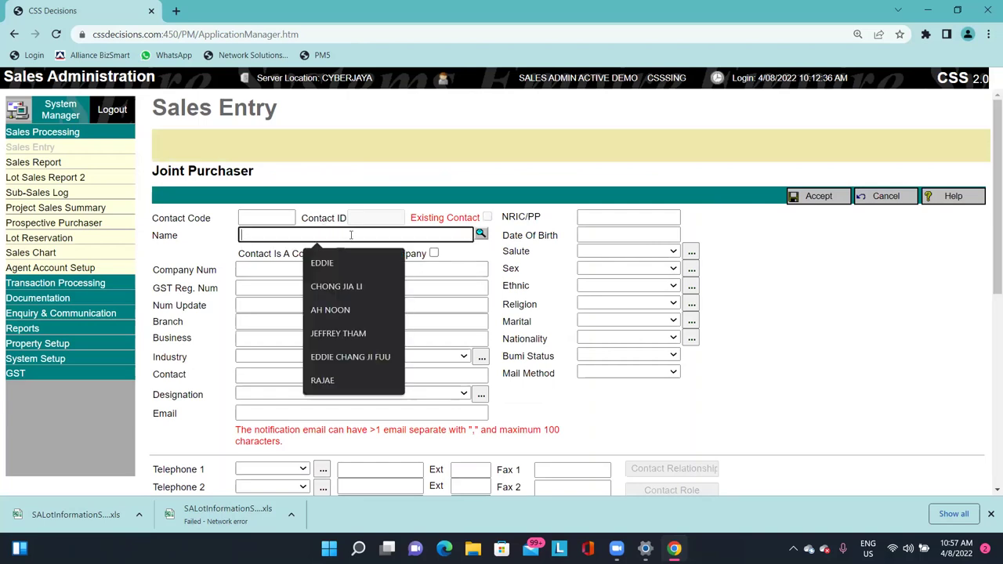
pyautogui.click(276, 211)
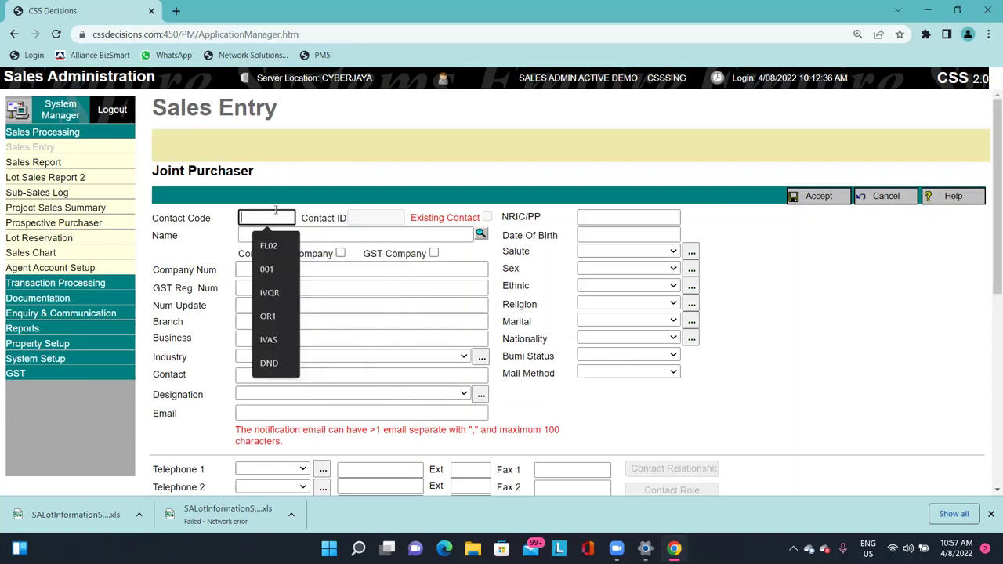
pyautogui.click(386, 232)
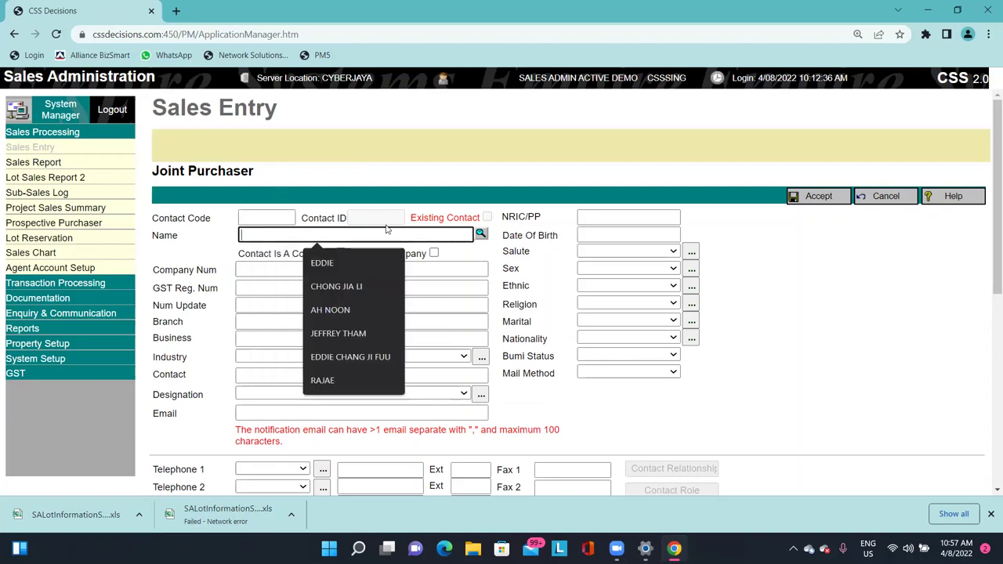
pyautogui.scroll(-2, 439, 204)
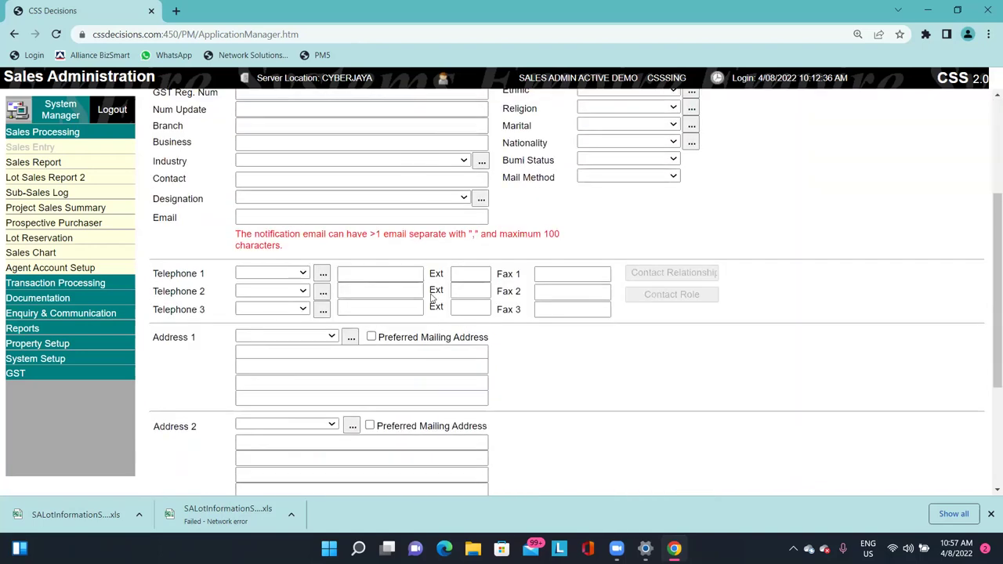
pyautogui.scroll(2, 606, 157)
pyautogui.click(437, 167)
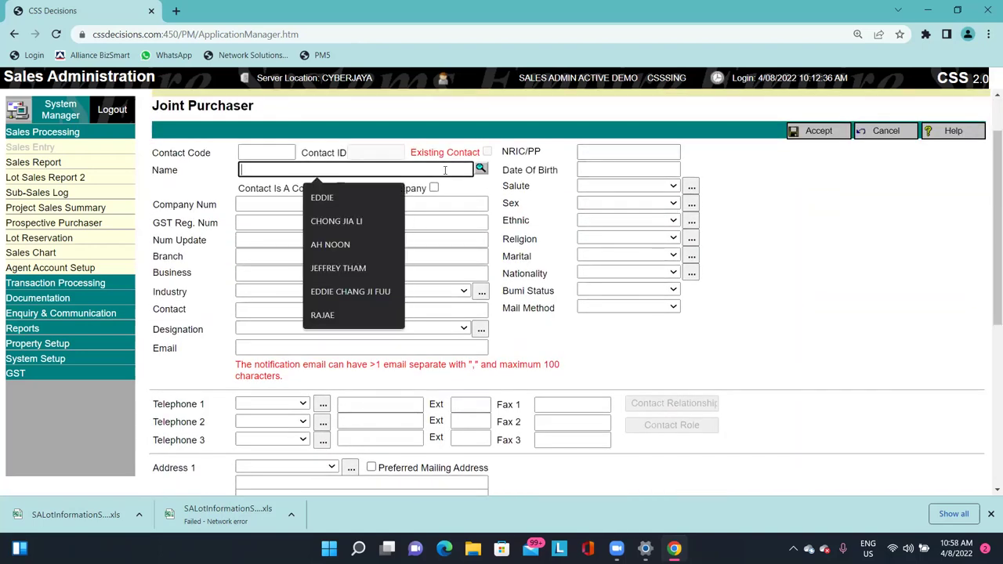
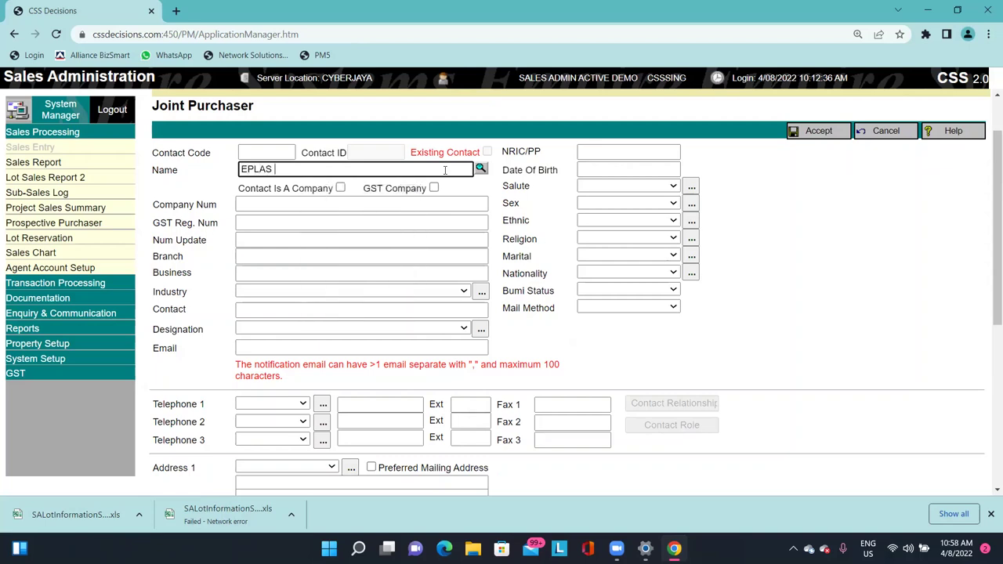
pyautogui.press('Tab')
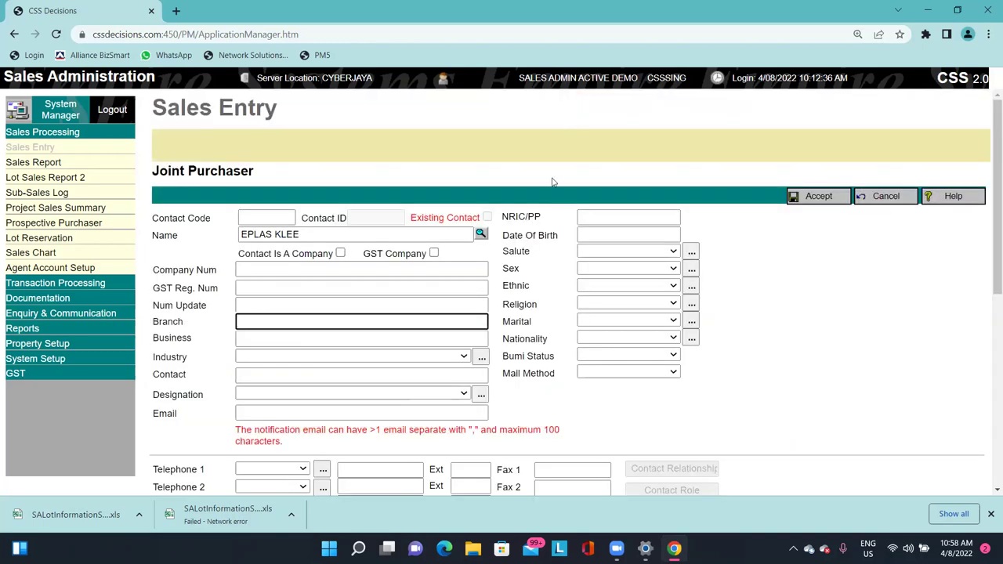
pyautogui.click(809, 197)
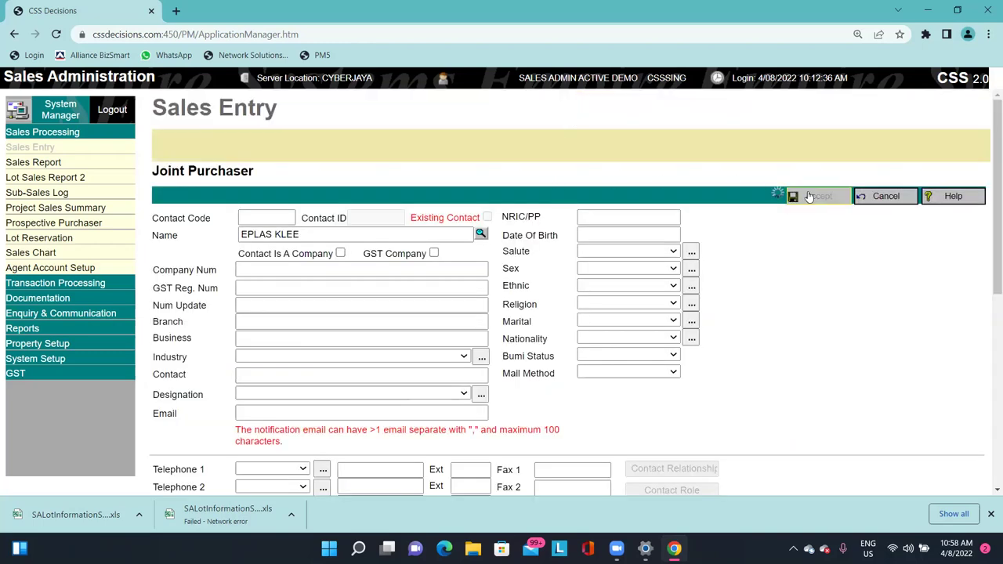
pyautogui.moveTo(310, 270); pyautogui.dragTo(245, 268)
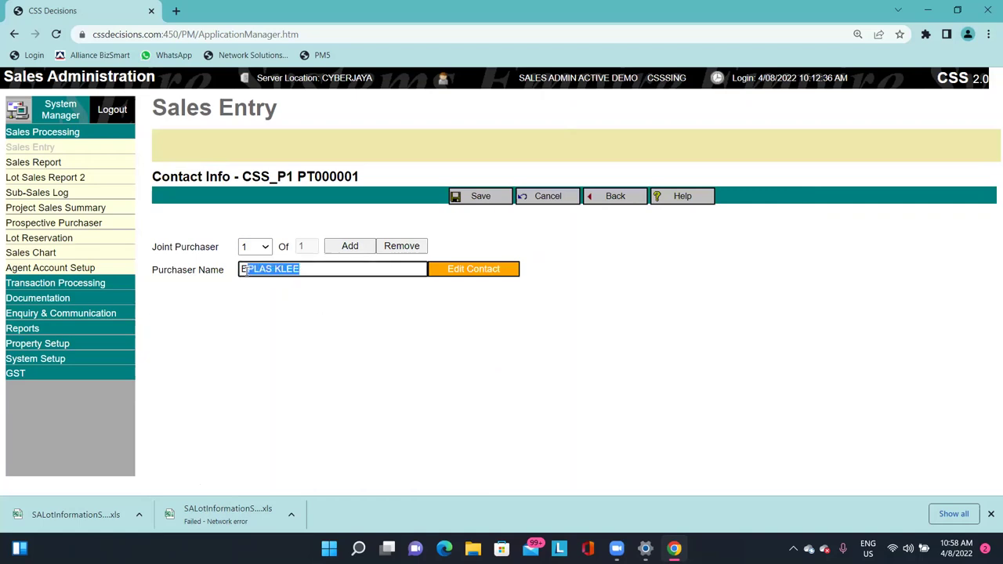
# Add and remove extra joint purchasers to leave 1 of 1, then save the contact info.
pyautogui.click(352, 248)
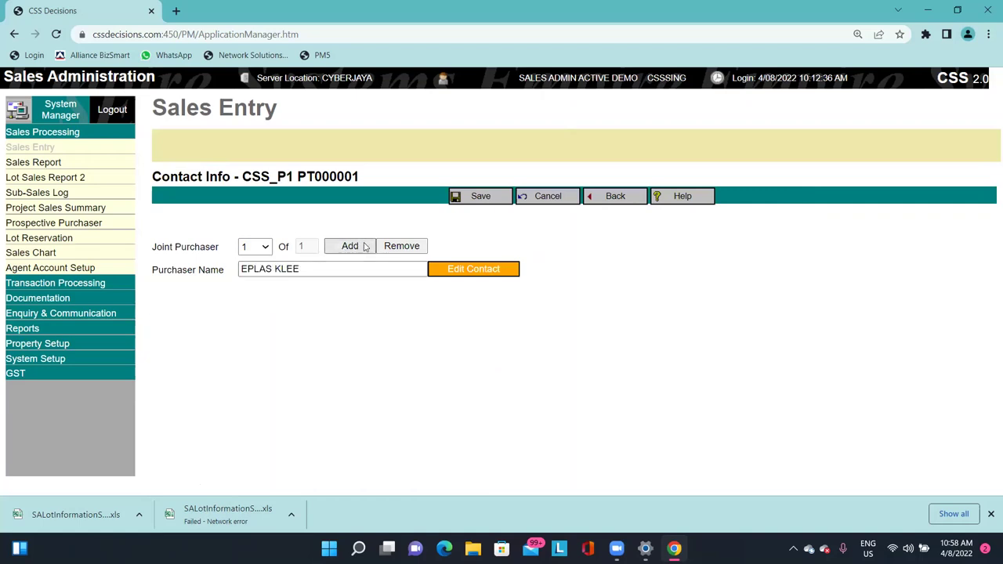
pyautogui.click(363, 247)
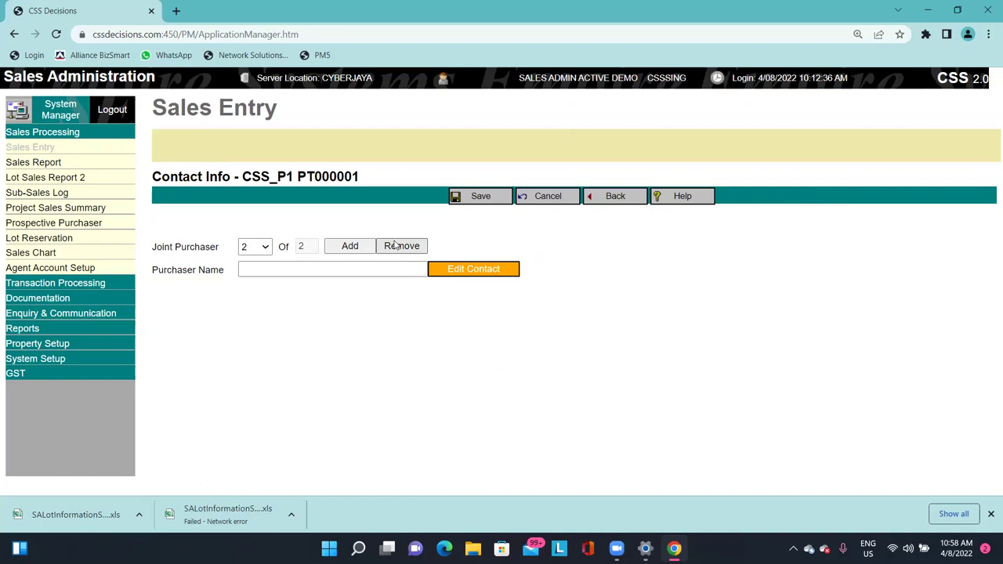
pyautogui.click(397, 249)
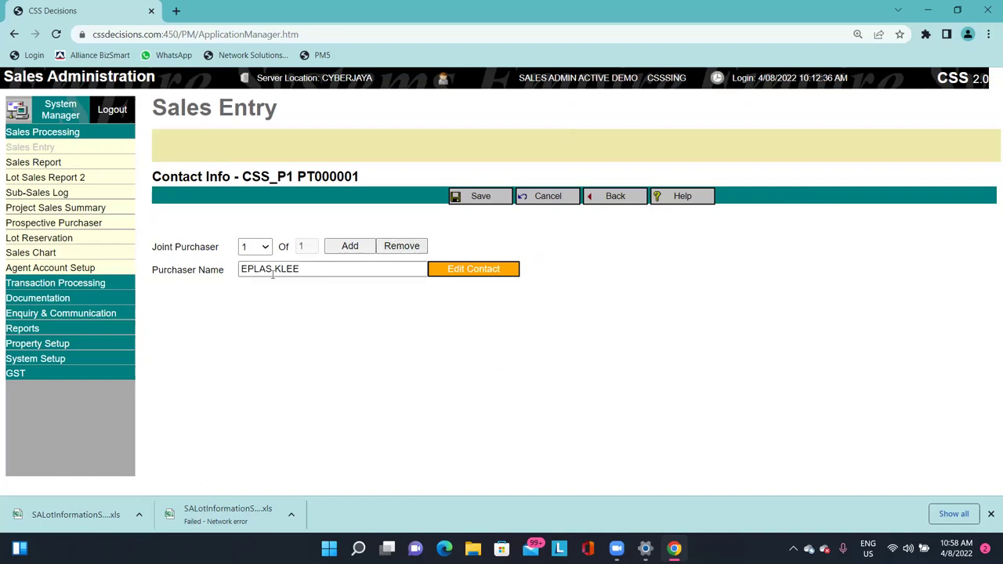
pyautogui.click(333, 249)
pyautogui.click(255, 246)
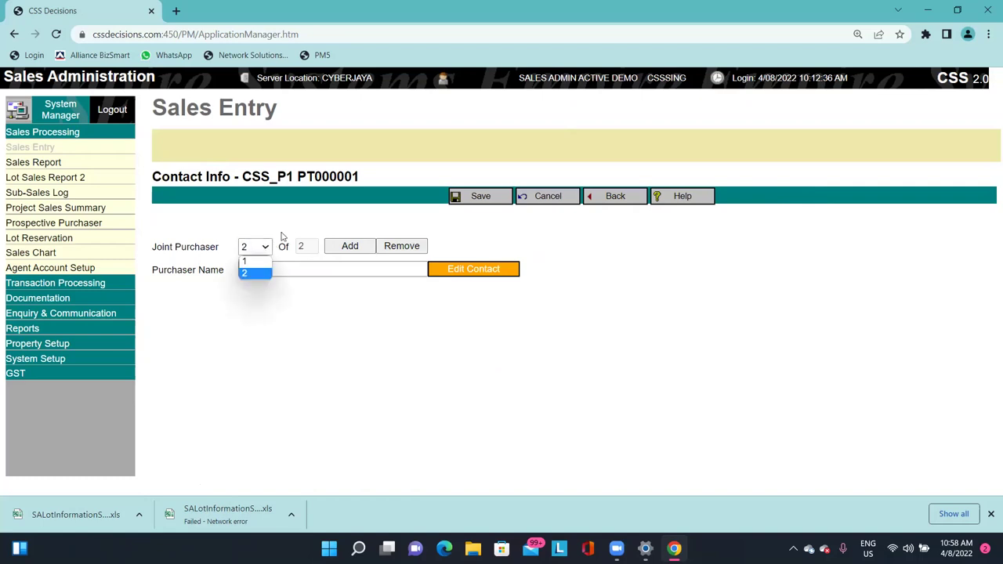
pyautogui.click(351, 221)
pyautogui.click(403, 247)
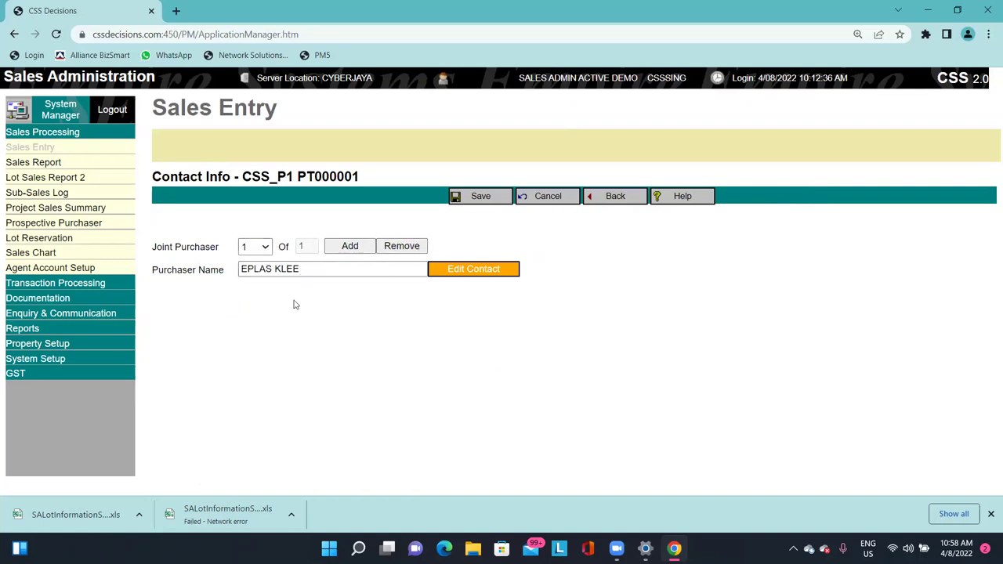
pyautogui.tripleClick(303, 266)
pyautogui.click(369, 338)
pyautogui.click(481, 197)
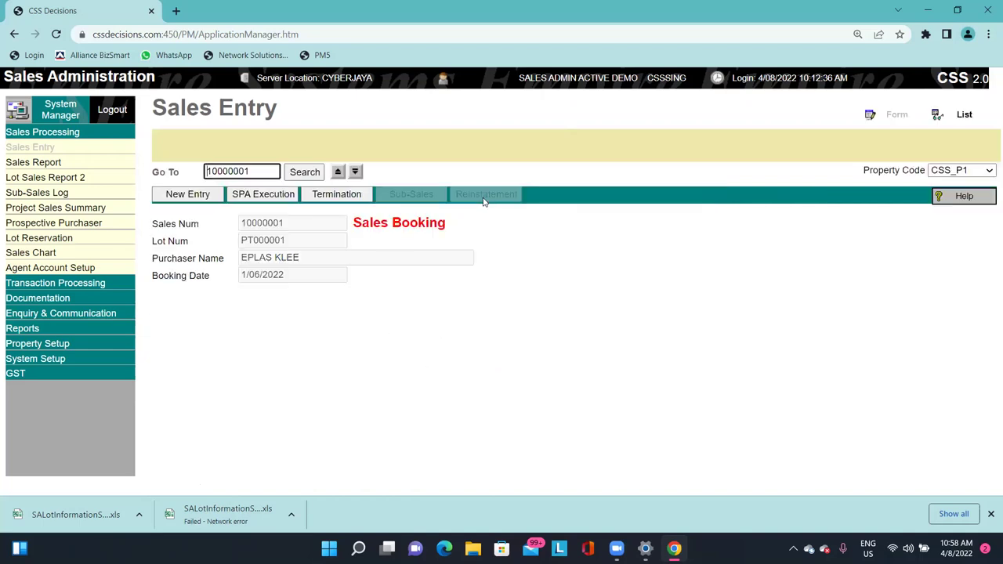
# Copy lot number PT000001 from the Sales Entry booking record using the right-click menu.
pyautogui.tripleClick(368, 222)
pyautogui.click(420, 223)
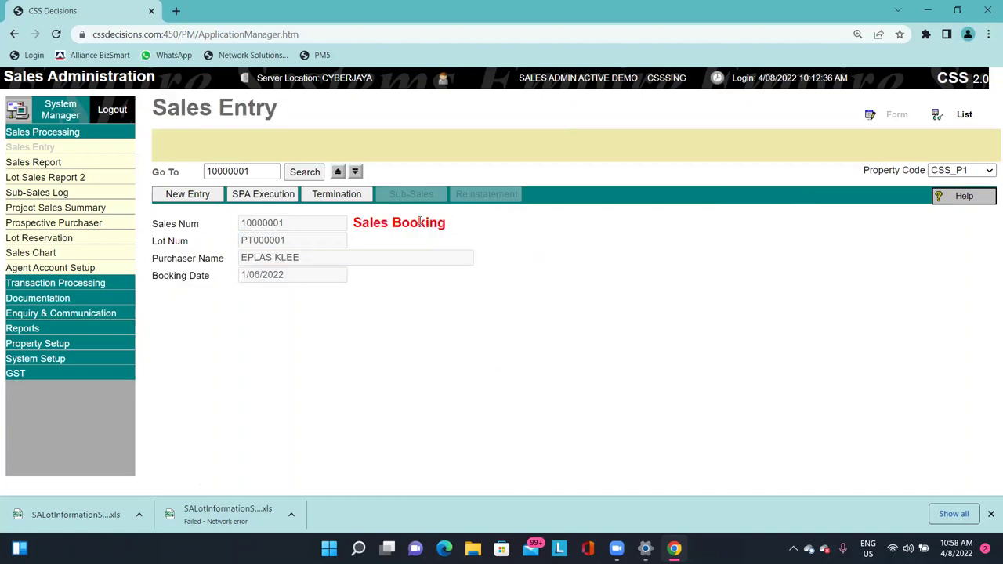
pyautogui.tripleClick(420, 223)
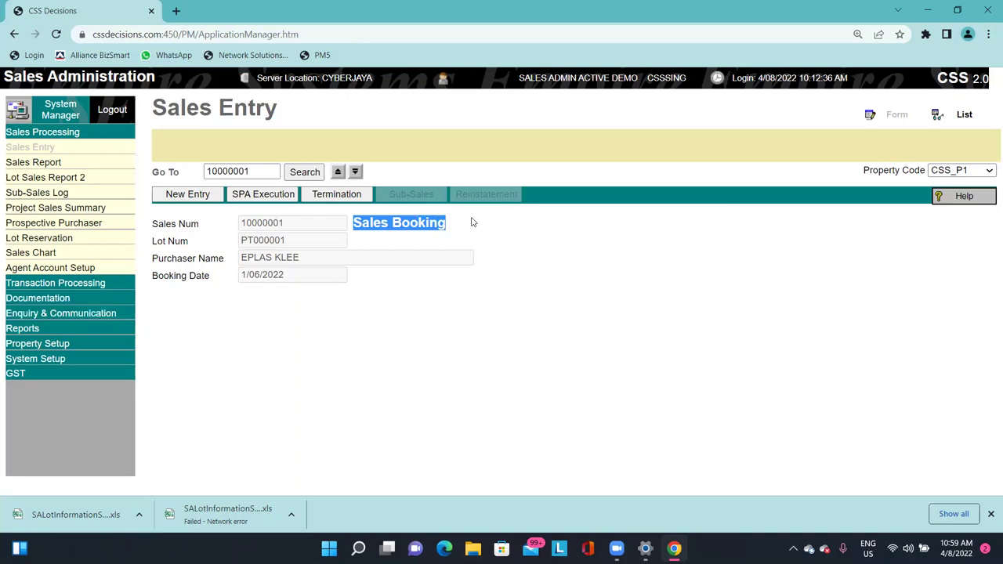
pyautogui.click(297, 141)
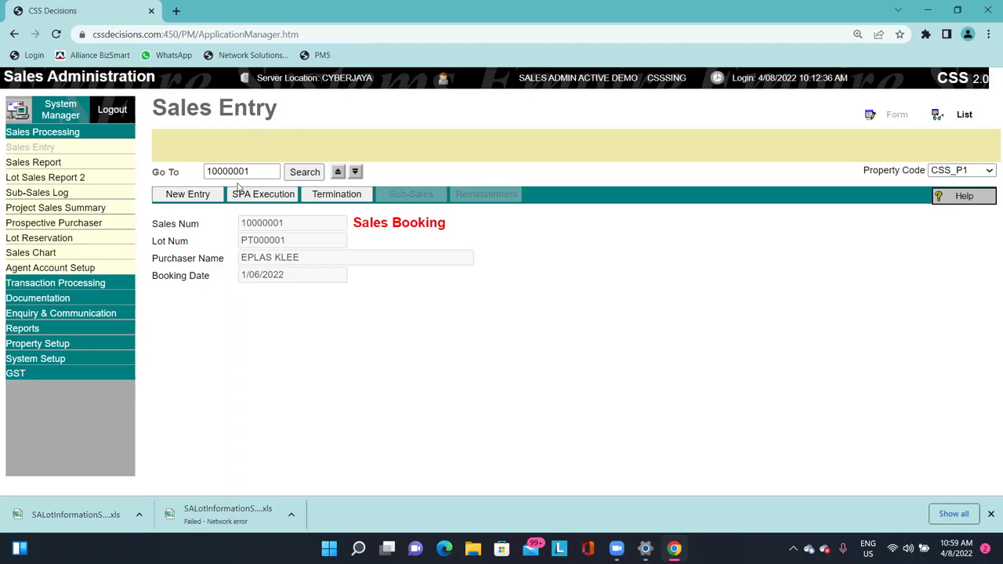
pyautogui.doubleClick(252, 244)
pyautogui.rightClick(251, 244)
pyautogui.tripleClick(244, 242)
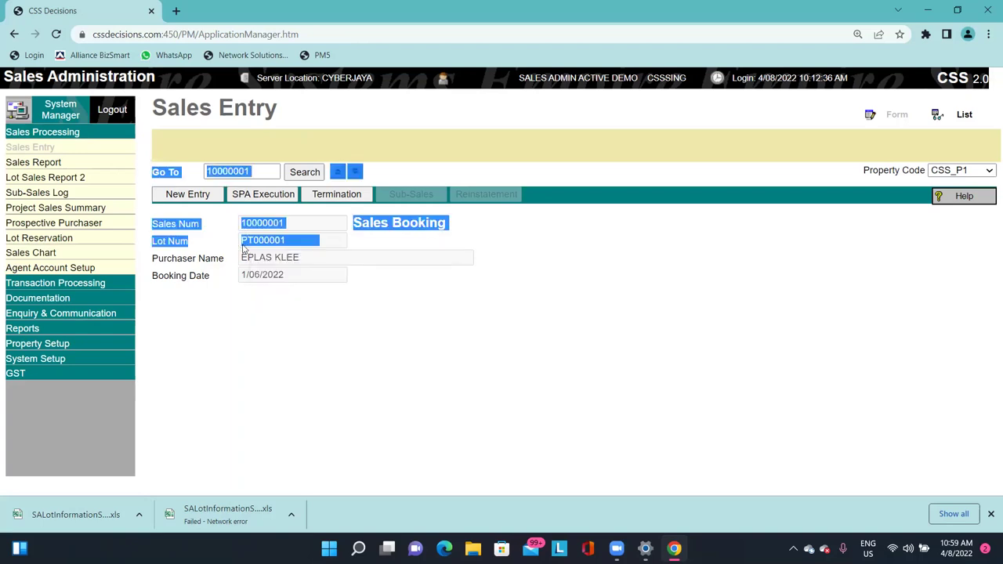
pyautogui.doubleClick(249, 244)
pyautogui.rightClick(274, 240)
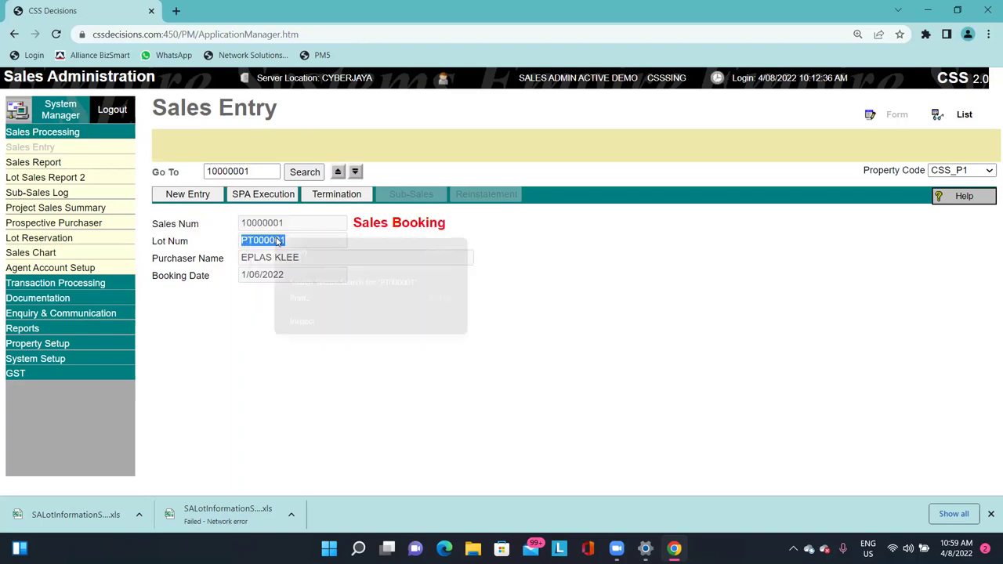
pyautogui.click(300, 251)
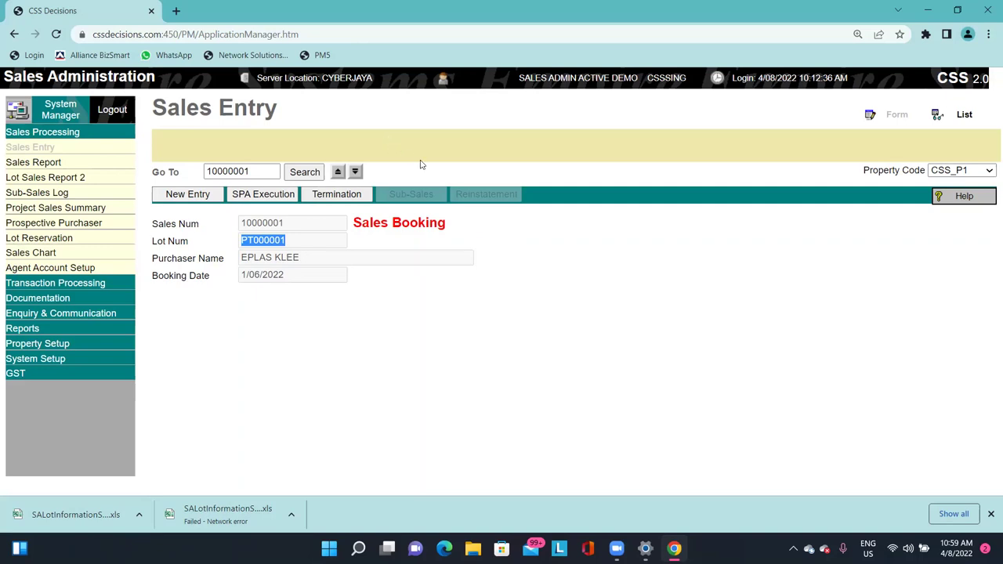
# Open Purchaser Loan Tracking under Documentation, keep property CSS_P1, and load lot PT000001.
pyautogui.click(103, 299)
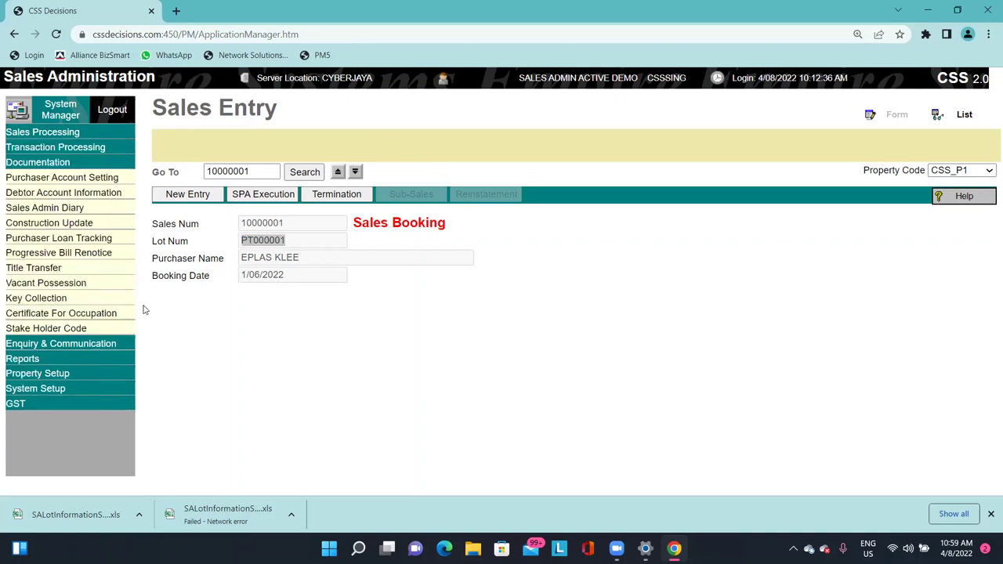
pyautogui.click(110, 243)
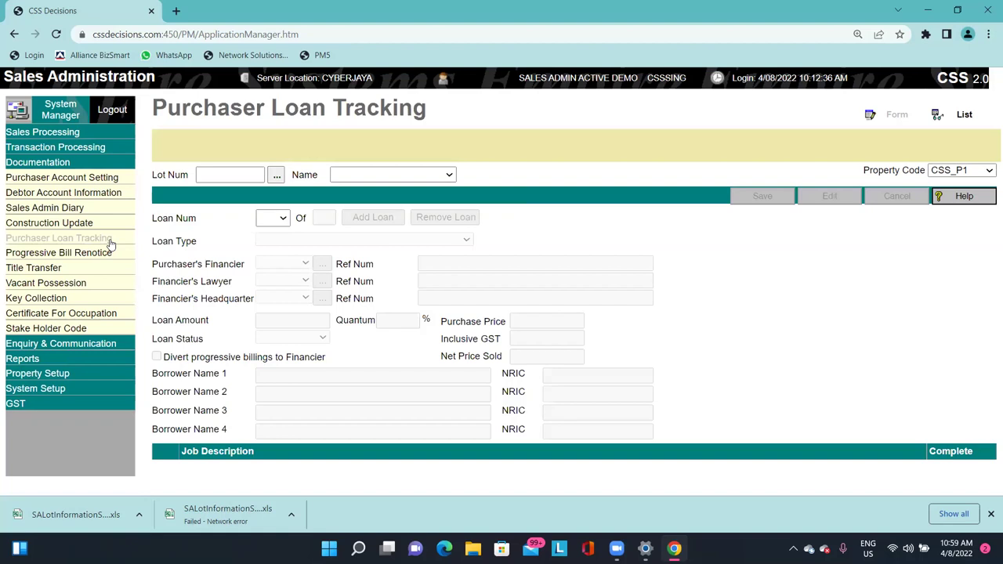
pyautogui.moveTo(154, 106); pyautogui.dragTo(431, 108)
pyautogui.click(468, 109)
pyautogui.moveTo(846, 171); pyautogui.dragTo(923, 170)
pyautogui.click(962, 170)
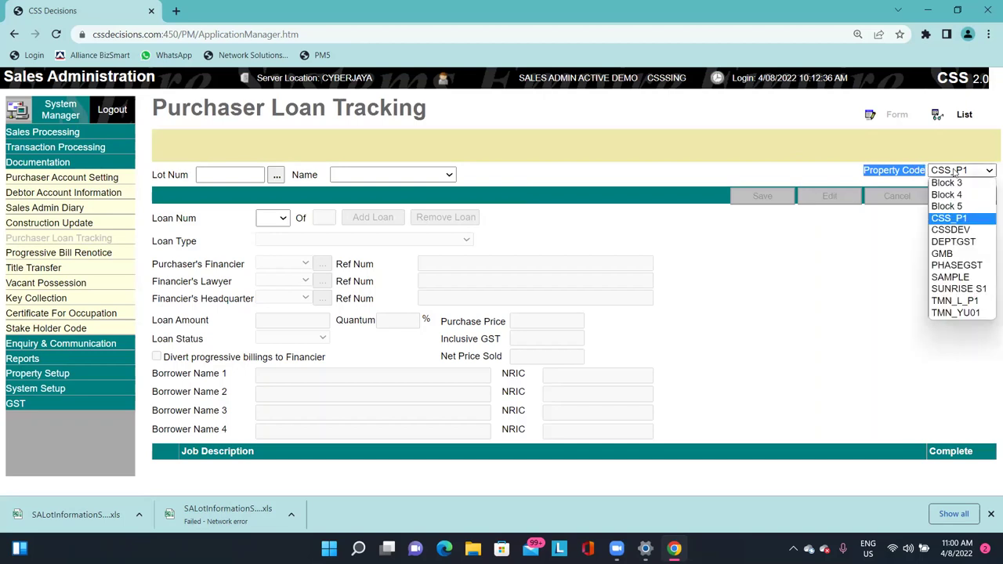
pyautogui.click(956, 171)
pyautogui.click(826, 172)
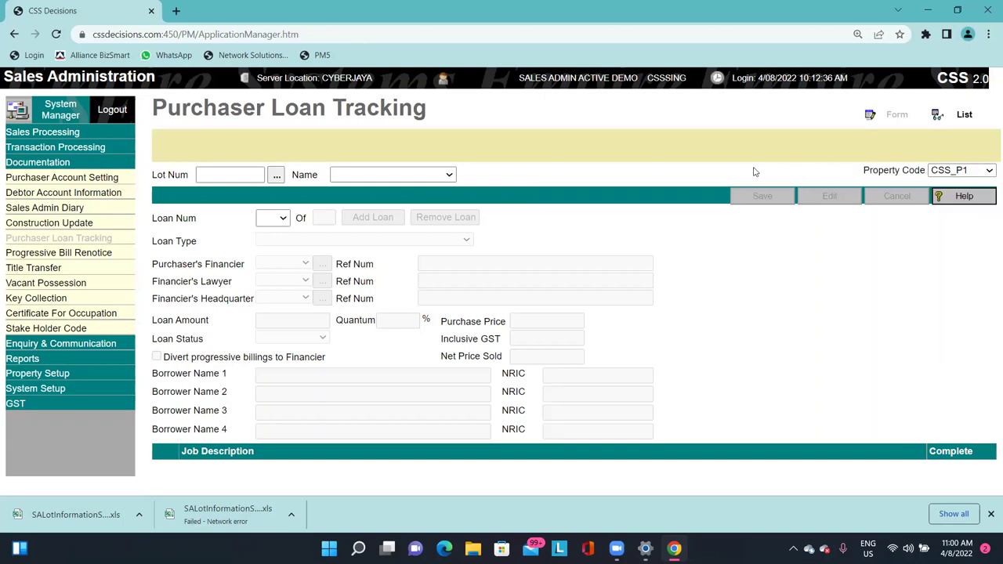
pyautogui.click(243, 176)
pyautogui.hotkey('ctrl', 'v')
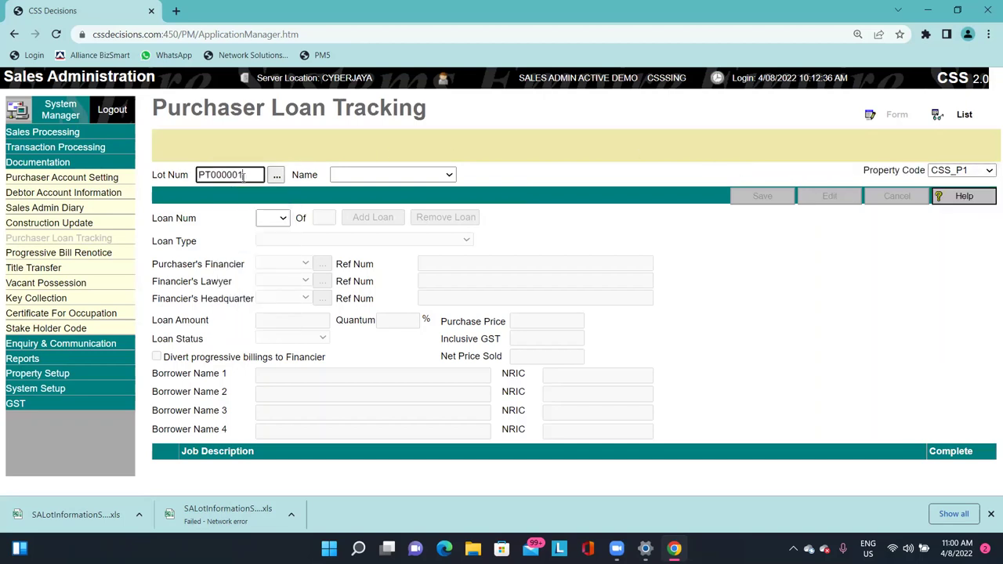
pyautogui.press('Tab')
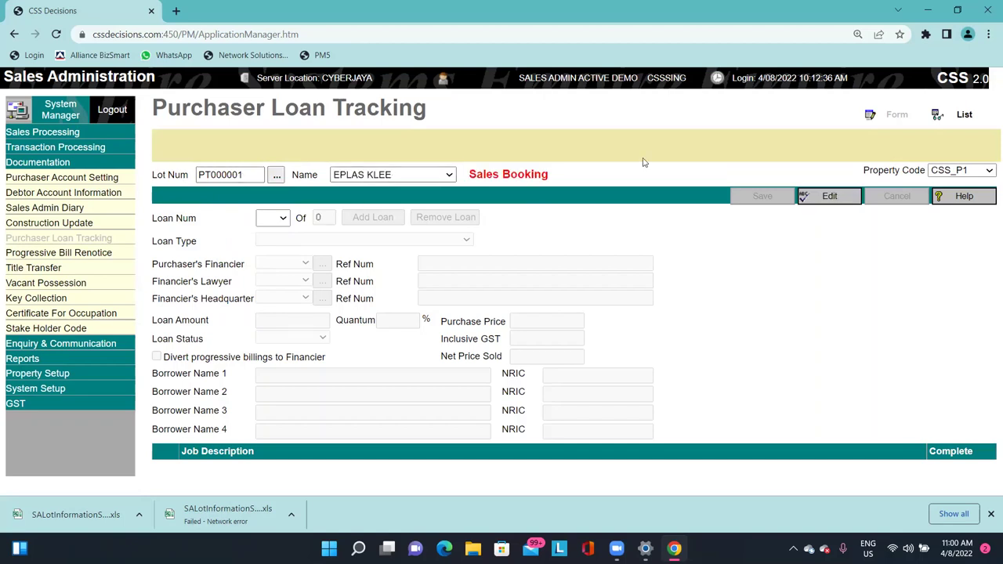
# Edit the record and add a new loan with loan type NORMAL END FINANCING.
pyautogui.click(822, 202)
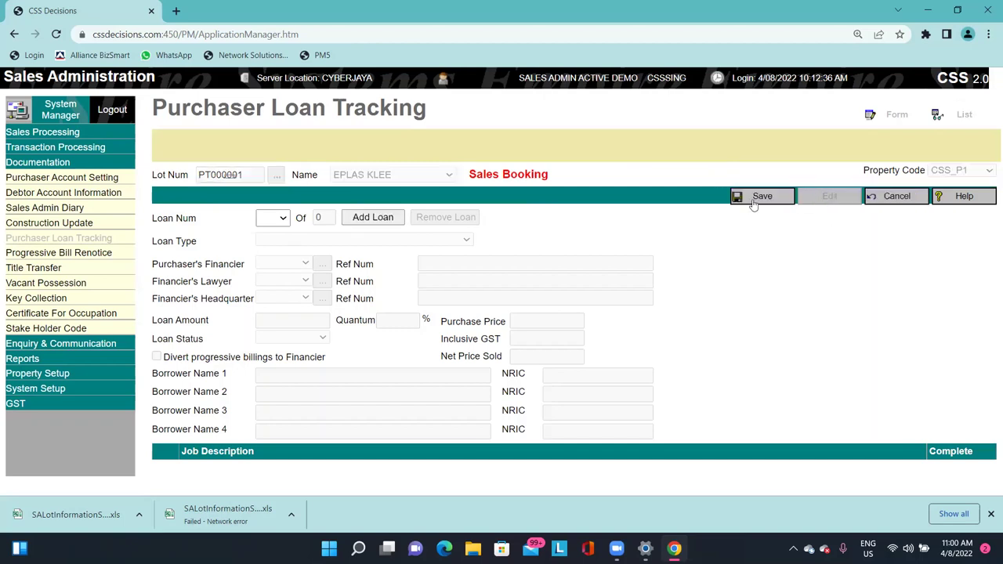
pyautogui.click(381, 221)
pyautogui.click(310, 242)
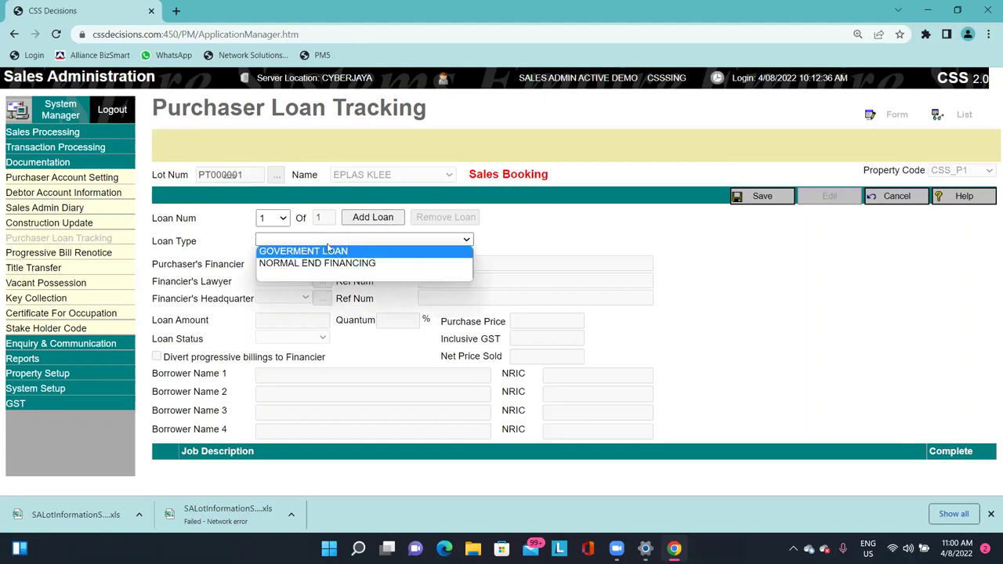
pyautogui.click(329, 264)
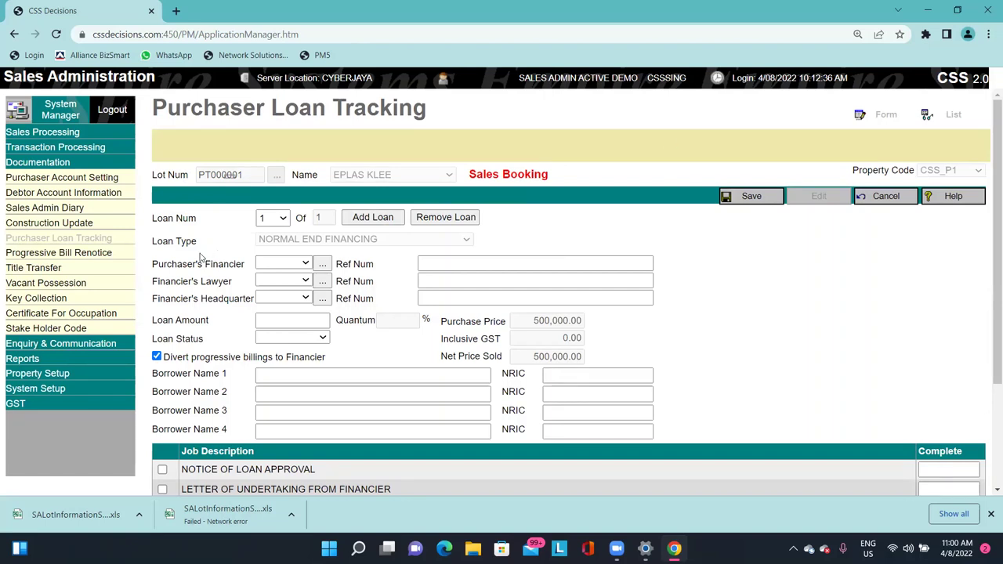
# Browse the Purchaser's Financier, Financier's Lawyer and Headquarter lists without choosing anything.
pyautogui.moveTo(162, 266); pyautogui.dragTo(223, 263)
pyautogui.click(288, 263)
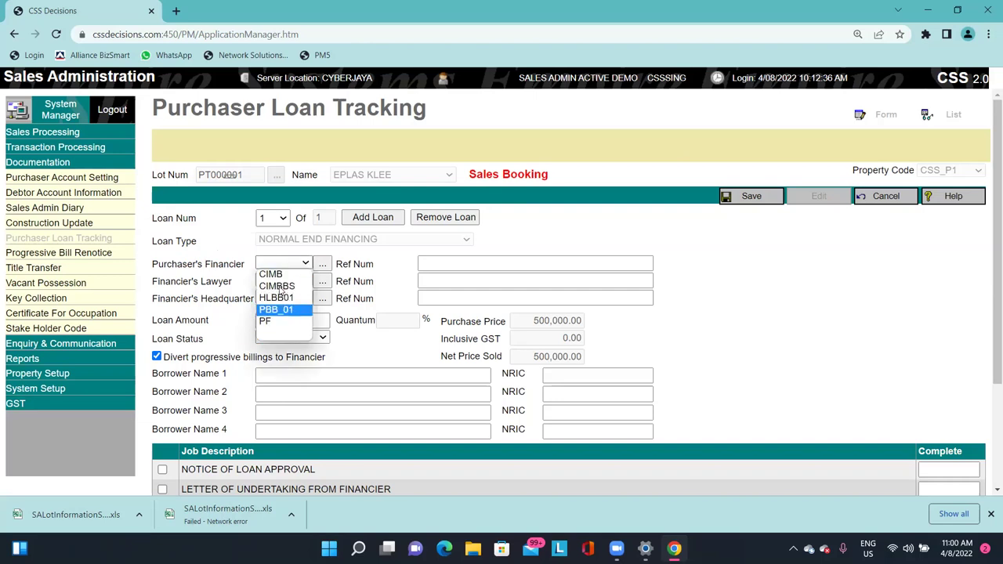
pyautogui.click(370, 265)
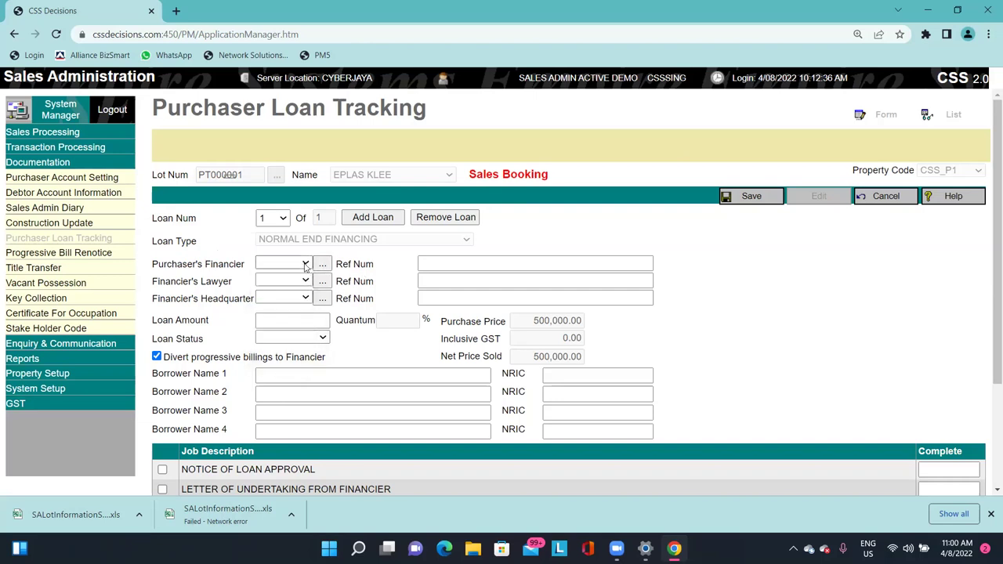
pyautogui.click(304, 282)
pyautogui.click(304, 281)
pyautogui.click(304, 280)
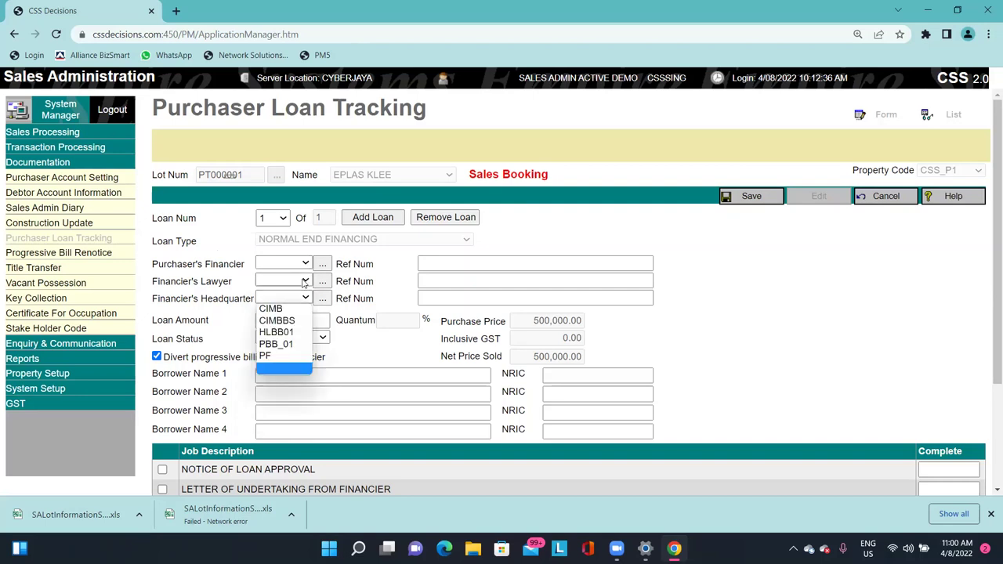
pyautogui.click(304, 280)
pyautogui.click(305, 279)
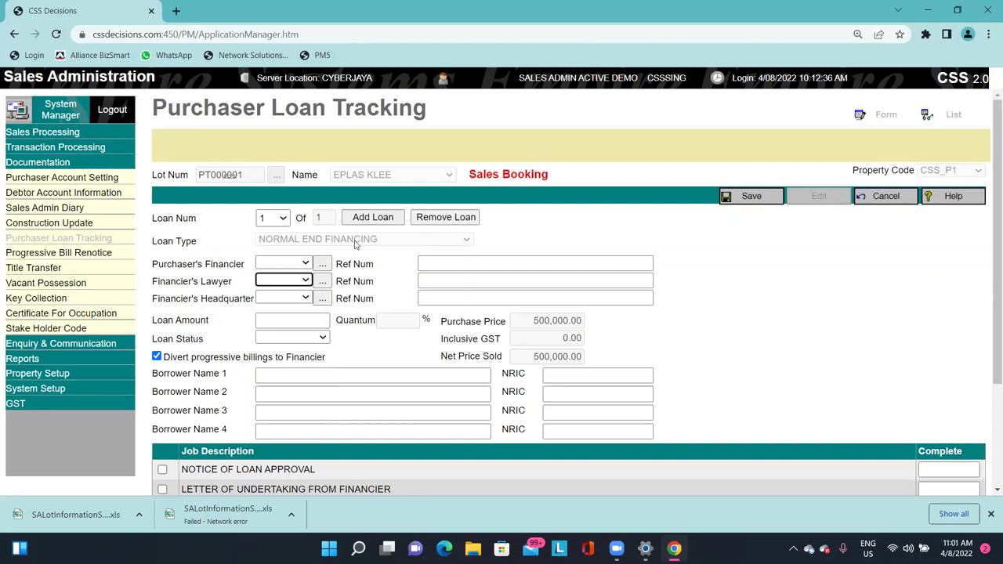
# Set Purchaser's Financier to CIMB with Ref Num CIMB/HL/CSS/PT000001.
pyautogui.click(278, 264)
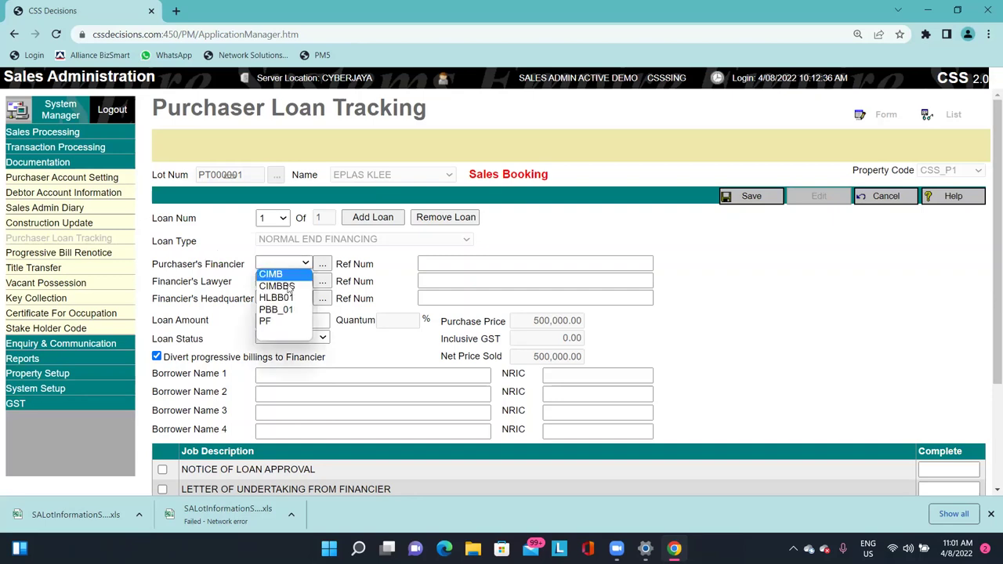
pyautogui.click(289, 275)
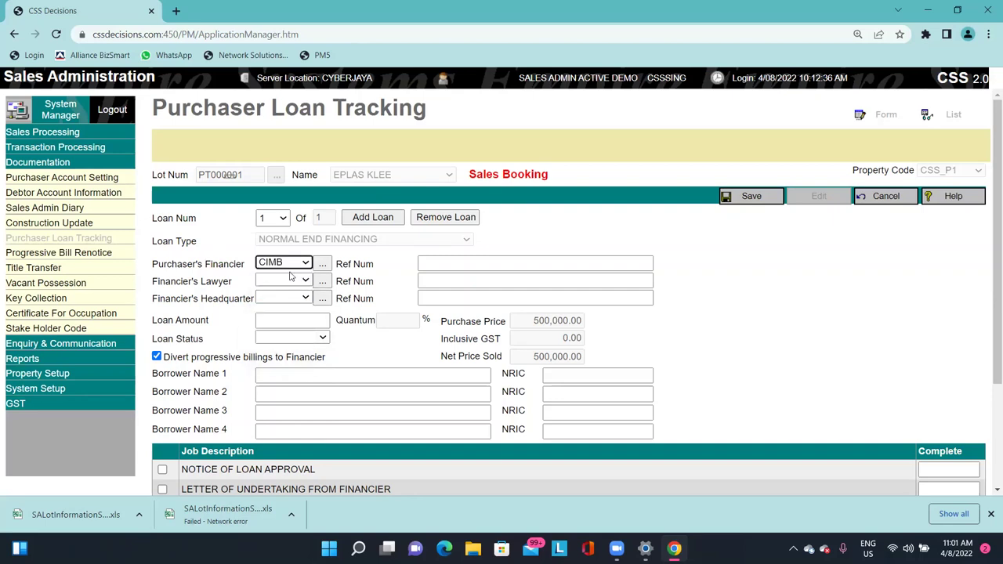
pyautogui.click(437, 260)
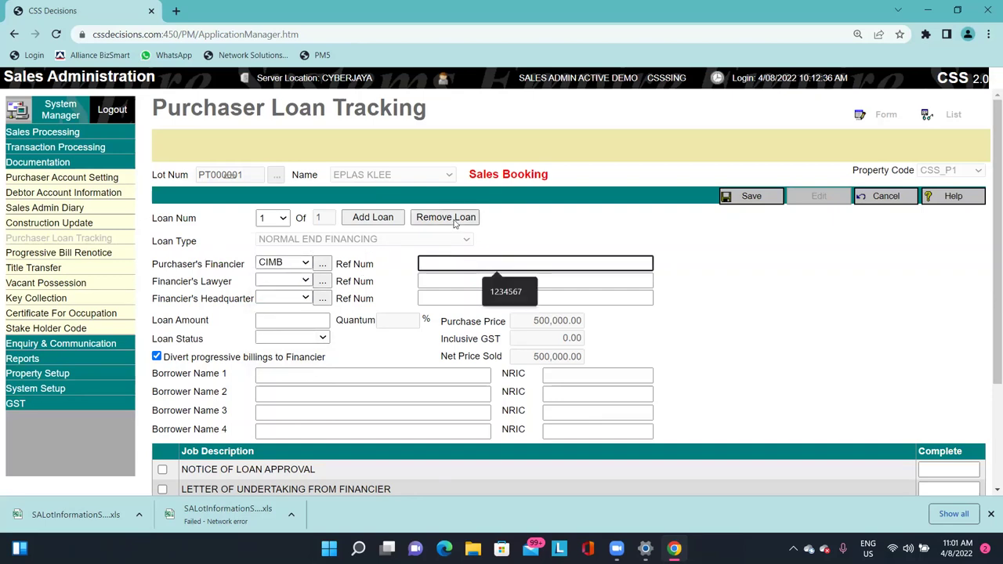
pyautogui.write('CVBYUJN3456789')
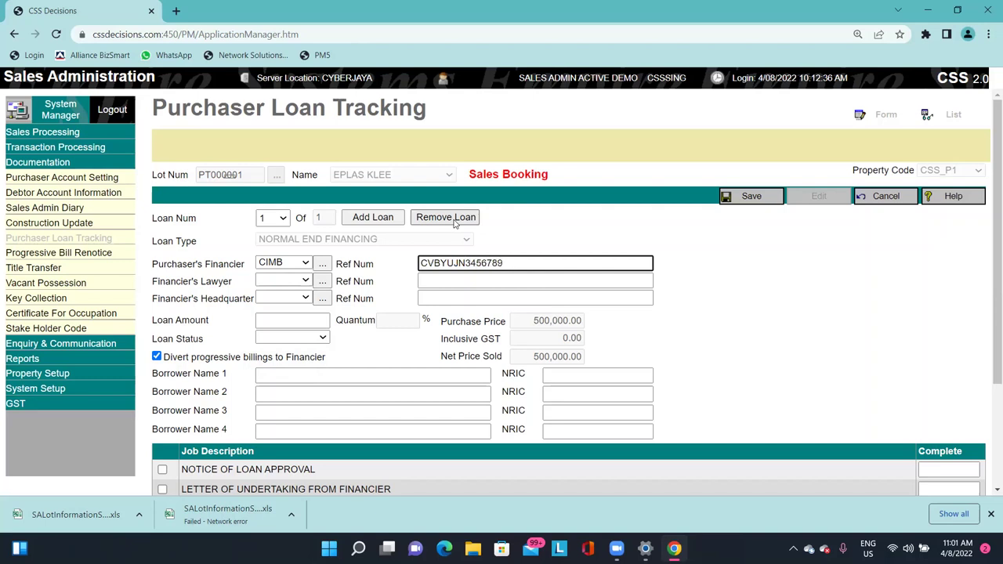
pyautogui.press('BackSpace')
pyautogui.press('BackSpace')
pyautogui.press('BackSpace')
pyautogui.press('BackSpace')
pyautogui.press('BackSpace')
pyautogui.press('BackSpace')
pyautogui.press('BackSpace')
pyautogui.press('BackSpace')
pyautogui.press('BackSpace')
pyautogui.press('BackSpace')
pyautogui.press('BackSpace')
pyautogui.press('BackSpace')
pyautogui.press('BackSpace')
pyautogui.press('BackSpace')
pyautogui.write('CIMB')
pyautogui.write('LOAN')
pyautogui.press('BackSpace')
pyautogui.press('BackSpace')
pyautogui.press('BackSpace')
pyautogui.press('BackSpace')
pyautogui.write('/LOAN')
pyautogui.press('BackSpace')
pyautogui.press('BackSpace')
pyautogui.press('BackSpace')
pyautogui.write('HL/CSS')
pyautogui.press('BackSpace')
pyautogui.press('BackSpace')
pyautogui.press('BackSpace')
pyautogui.write('CSS/')
pyautogui.write('PT000001')
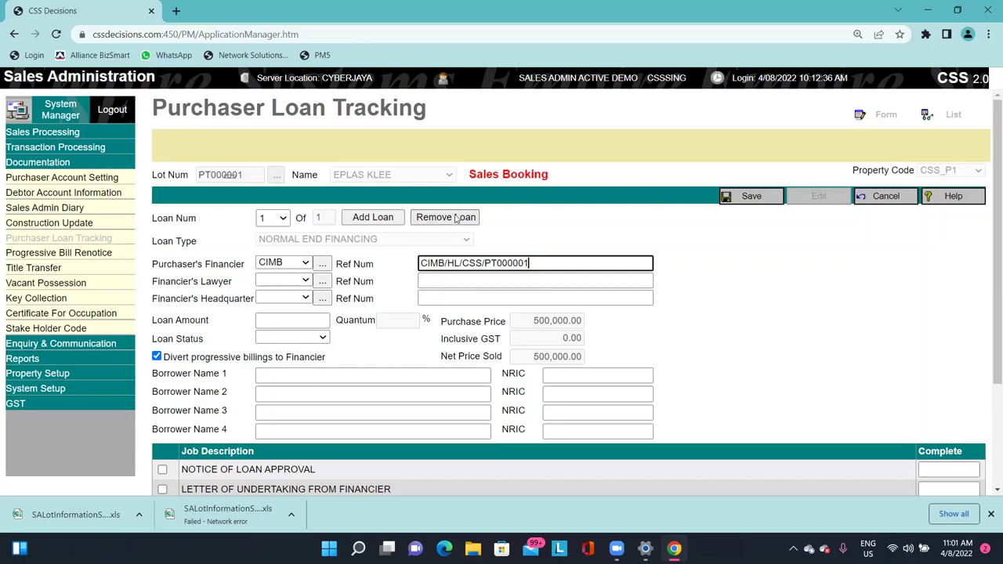
# Set Financier's Lawyer to A&A and Financier's Headquarter to CIMB.
pyautogui.moveTo(171, 283); pyautogui.dragTo(202, 283)
pyautogui.click(202, 284)
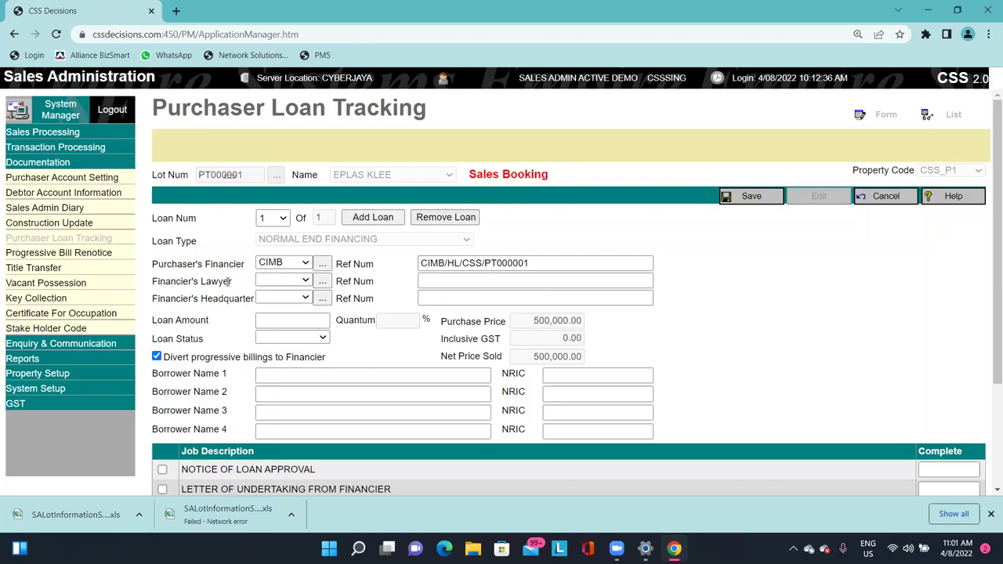
pyautogui.tripleClick(202, 284)
pyautogui.click(260, 285)
pyautogui.click(266, 293)
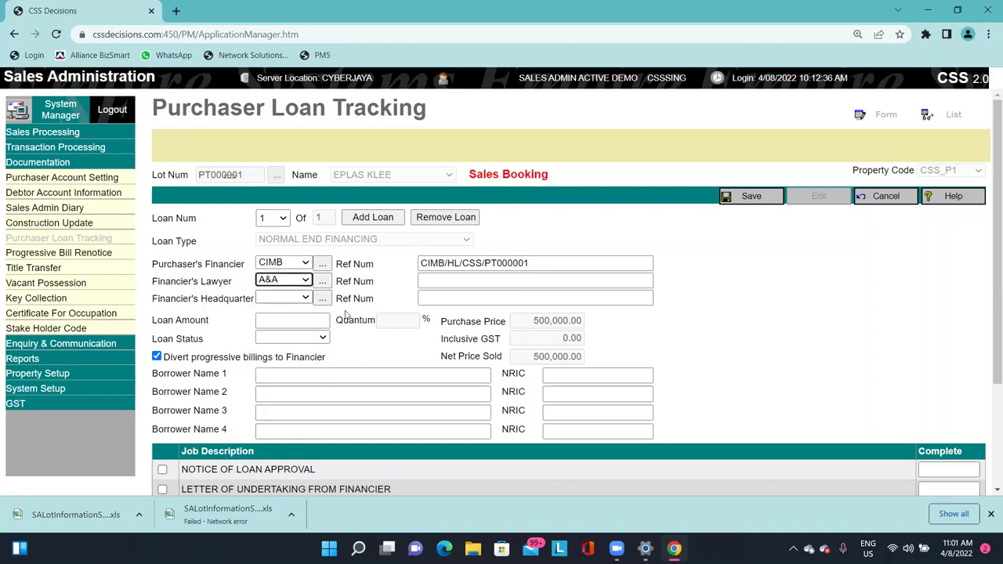
pyautogui.click(453, 280)
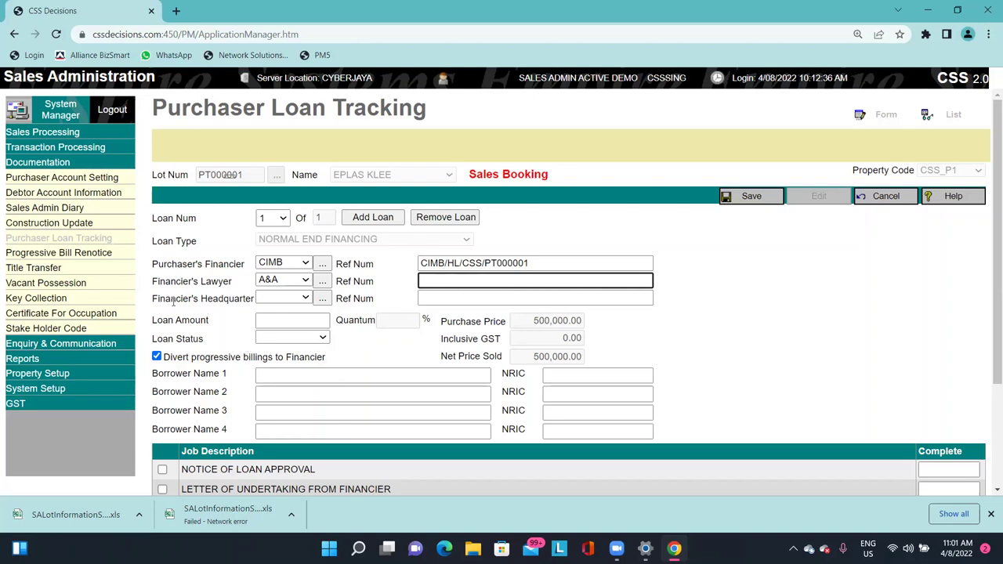
pyautogui.moveTo(170, 303); pyautogui.dragTo(212, 305)
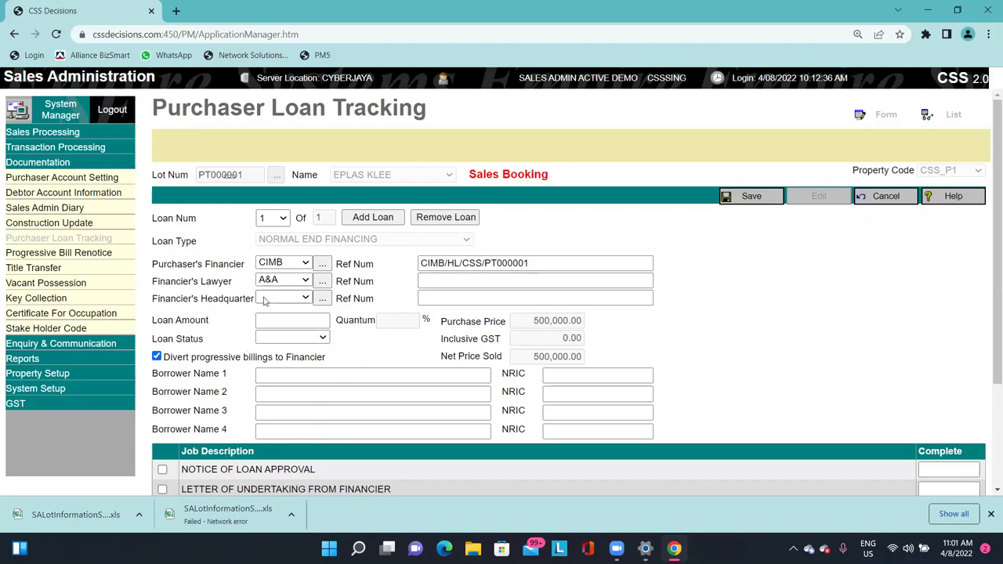
pyautogui.click(291, 299)
pyautogui.click(295, 313)
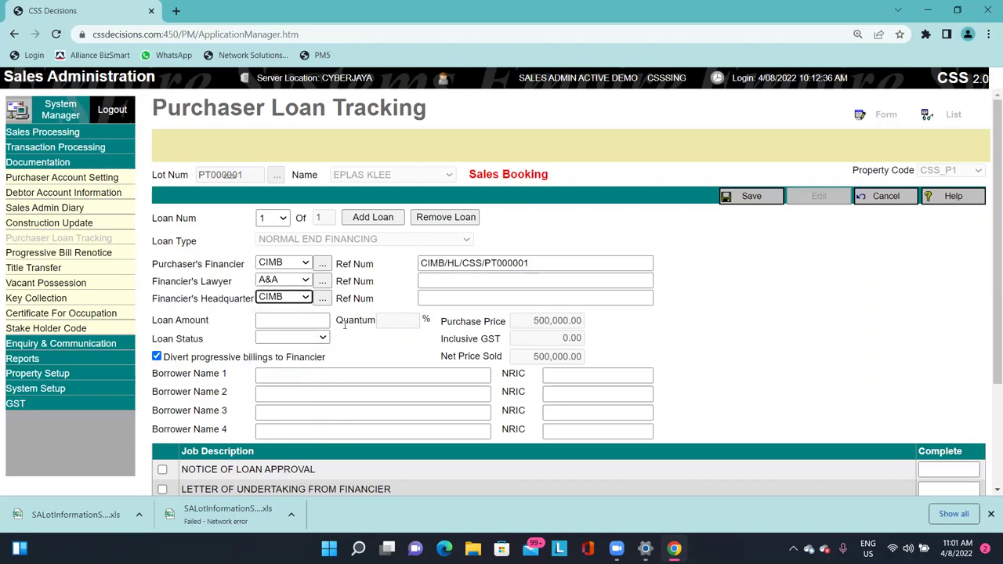
pyautogui.click(306, 320)
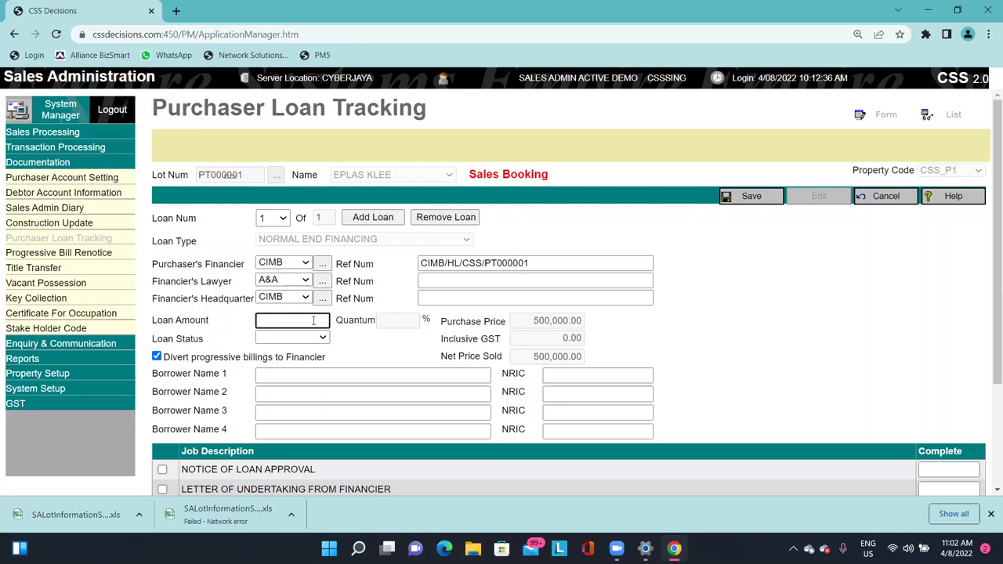
# Enter loan amount 450000, set Loan Status to Submit, and save the loan record.
pyautogui.write('450000')
pyautogui.press('Tab')
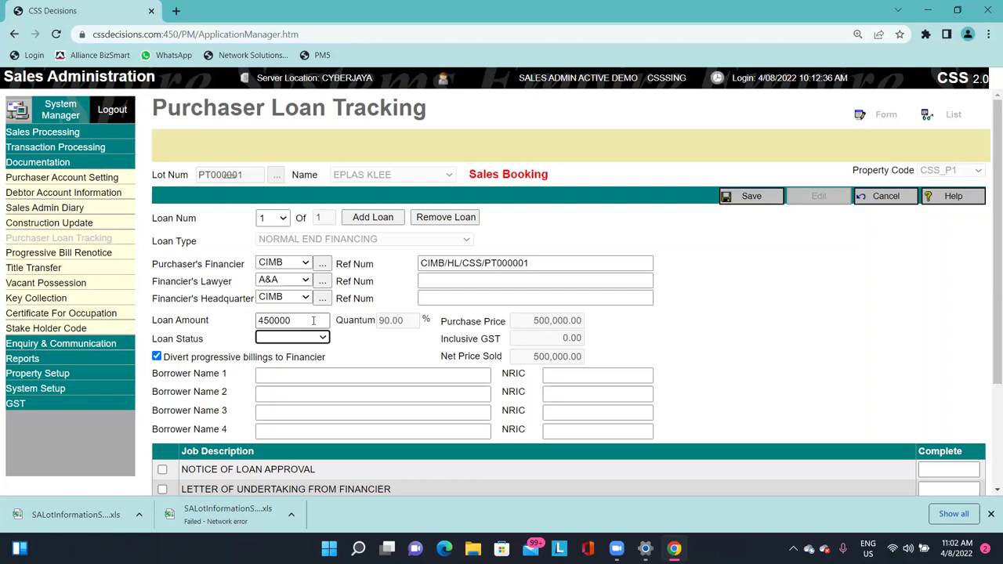
pyautogui.doubleClick(384, 321)
pyautogui.click(388, 320)
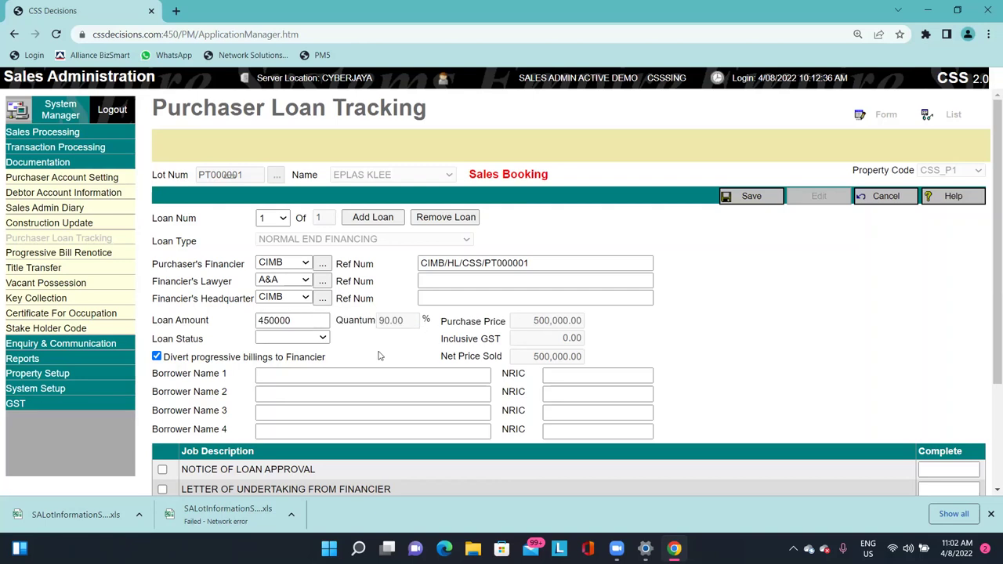
pyautogui.click(274, 338)
pyautogui.click(288, 358)
pyautogui.click(773, 199)
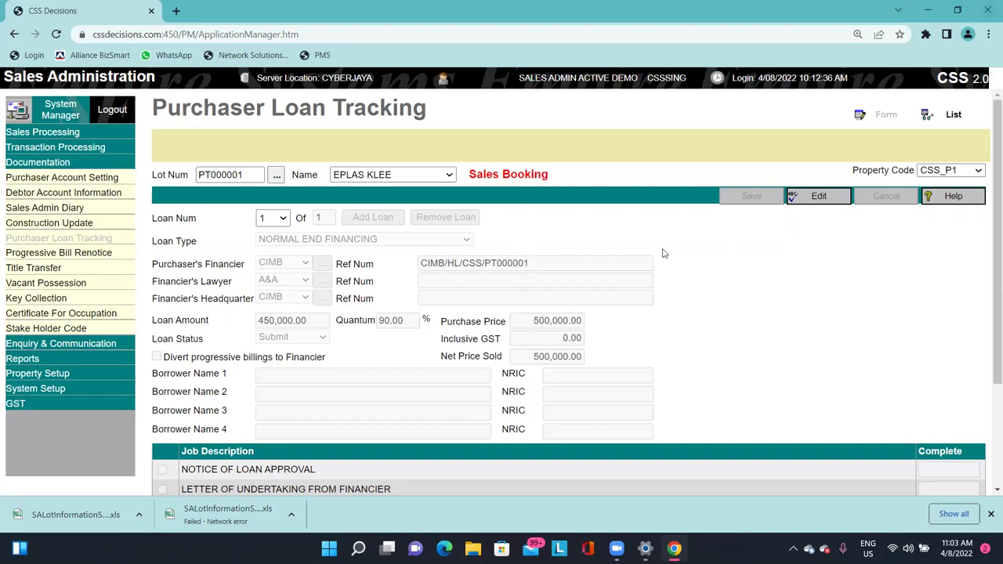
# Open Sales Entry under Sales Processing and load sales record 10000001.
pyautogui.click(84, 134)
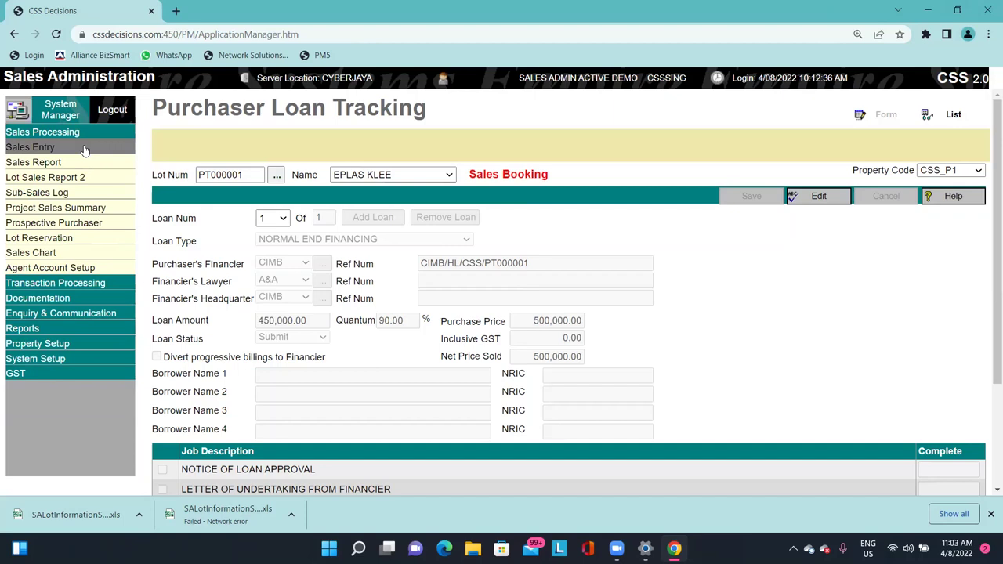
pyautogui.click(85, 148)
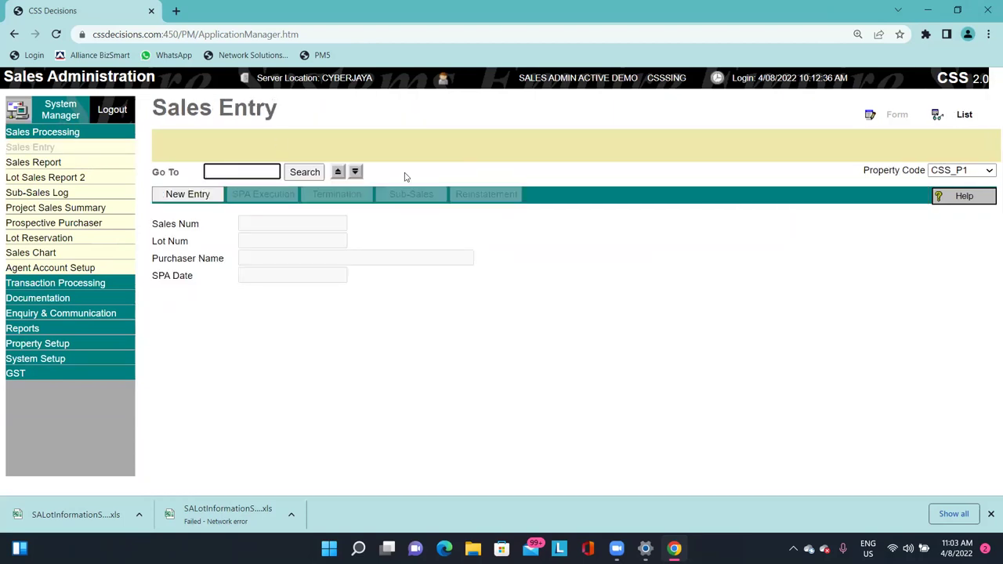
pyautogui.click(337, 171)
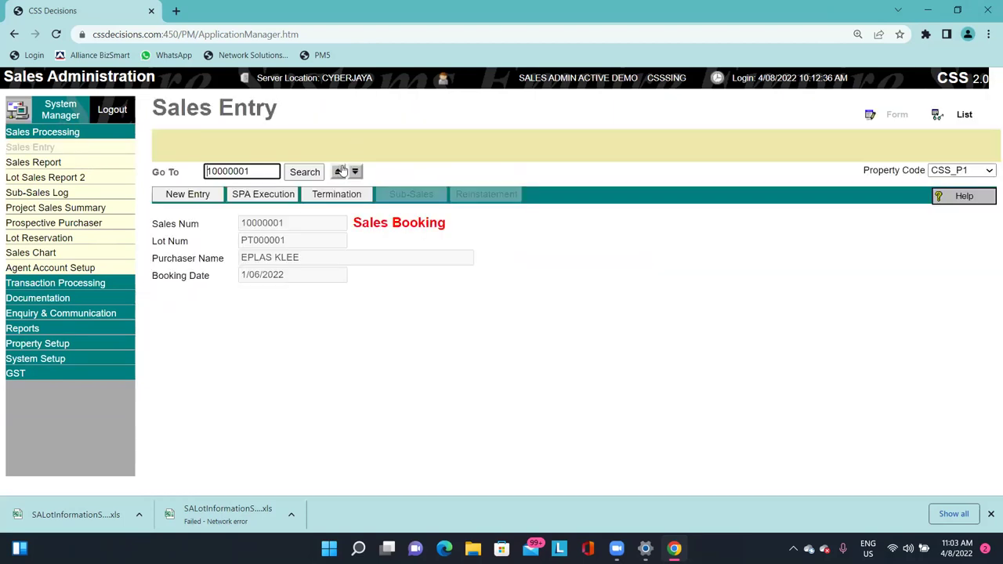
pyautogui.click(336, 172)
pyautogui.click(354, 172)
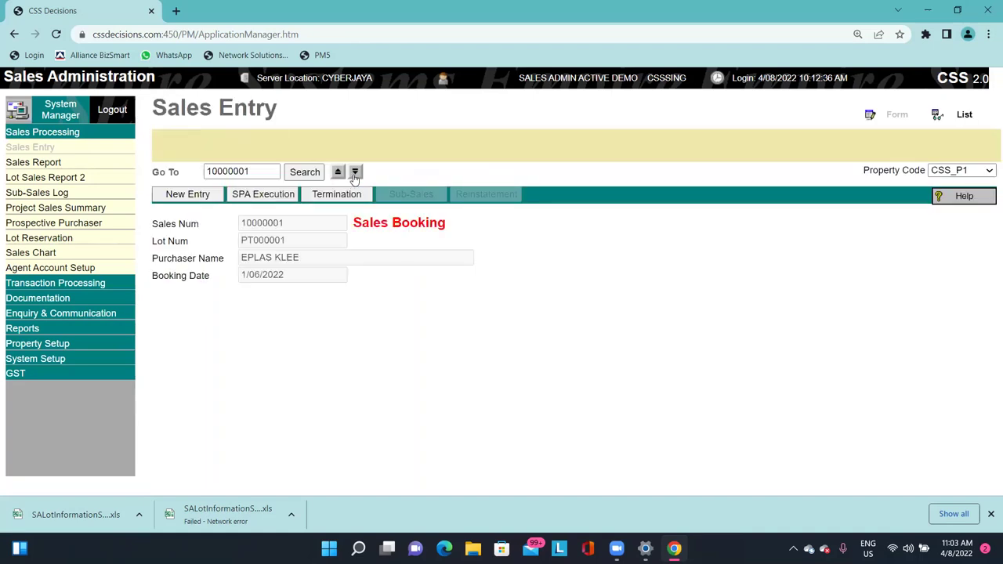
pyautogui.click(338, 173)
pyautogui.click(354, 173)
pyautogui.click(337, 173)
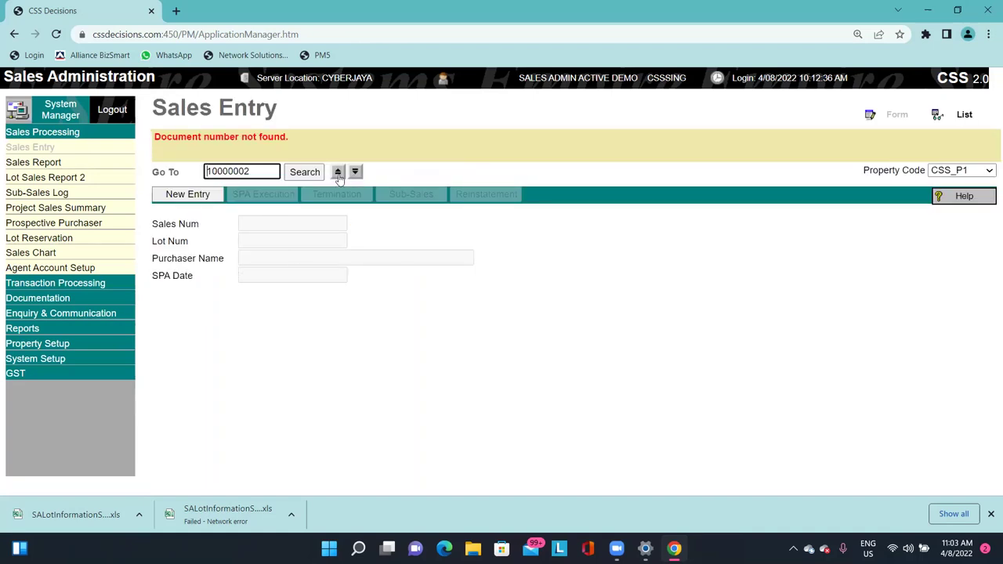
pyautogui.click(353, 173)
pyautogui.moveTo(271, 173); pyautogui.dragTo(191, 174)
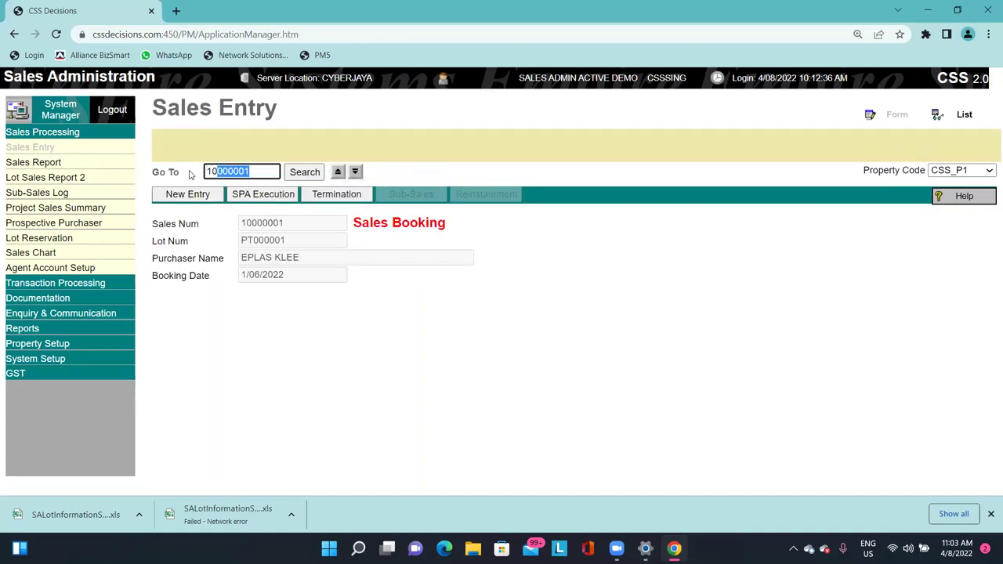
pyautogui.click(354, 173)
pyautogui.click(355, 173)
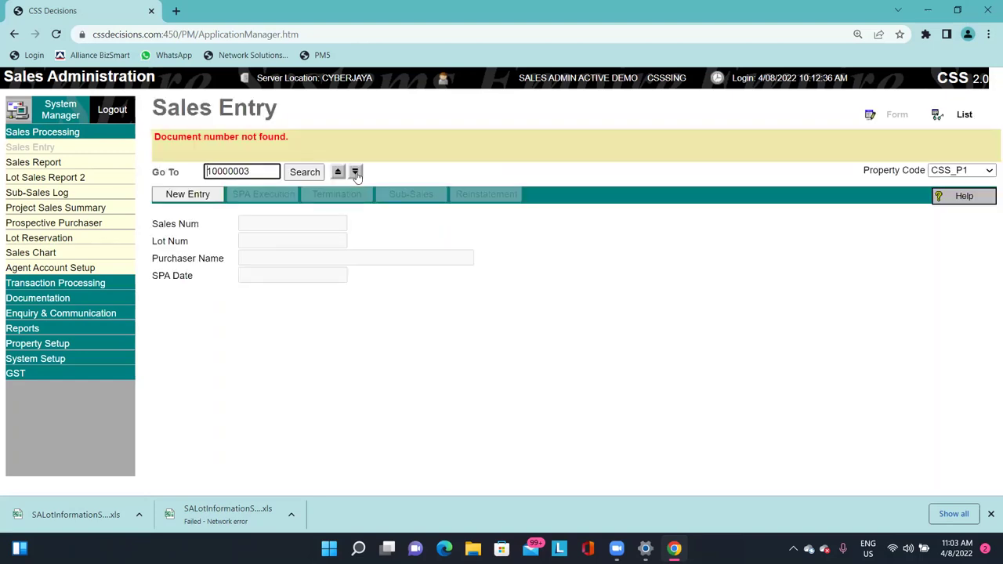
pyautogui.click(355, 173)
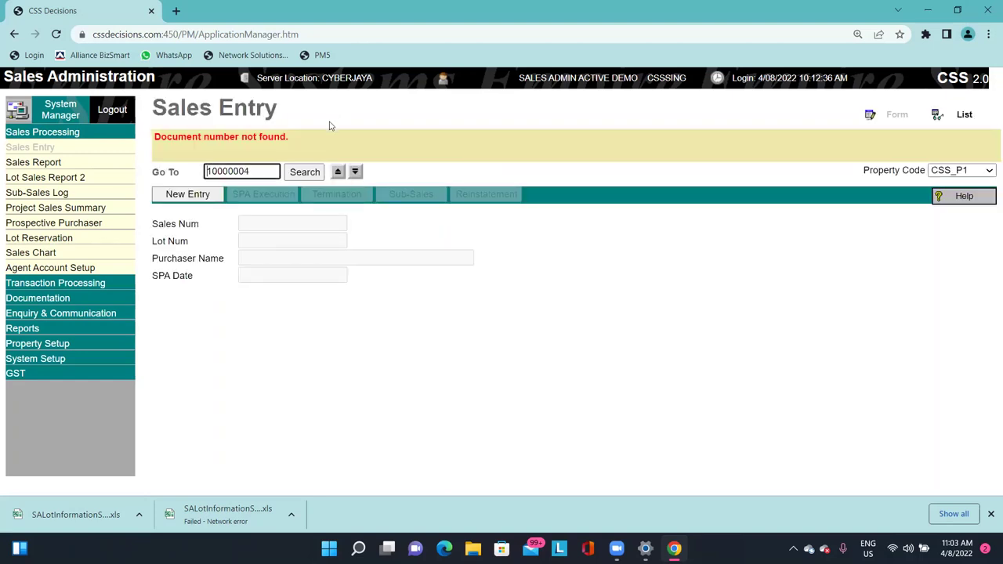
pyautogui.click(337, 172)
pyautogui.click(337, 173)
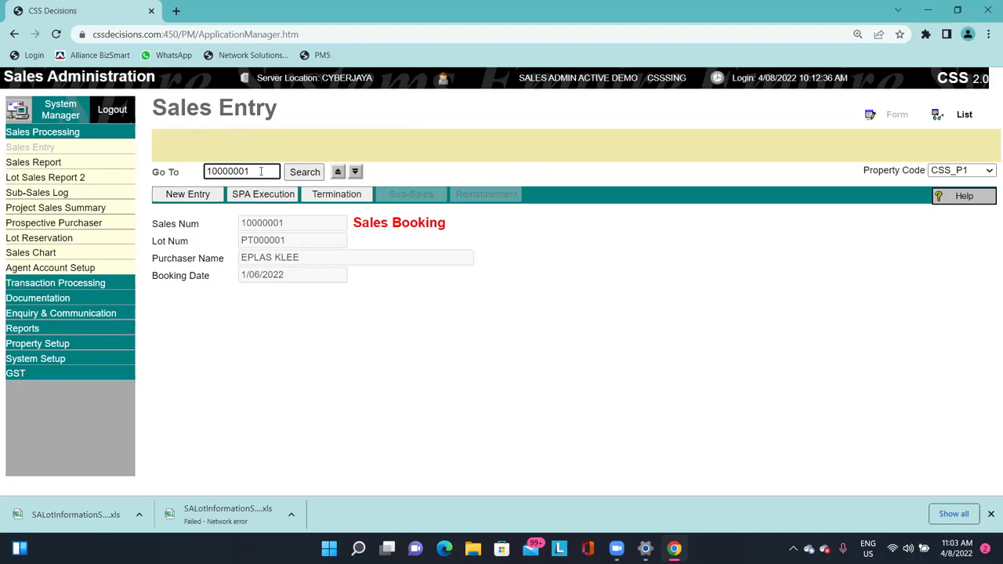
pyautogui.moveTo(293, 241); pyautogui.dragTo(217, 239)
pyautogui.hotkey('ctrl', 'c')
pyautogui.click(387, 287)
pyautogui.click(423, 270)
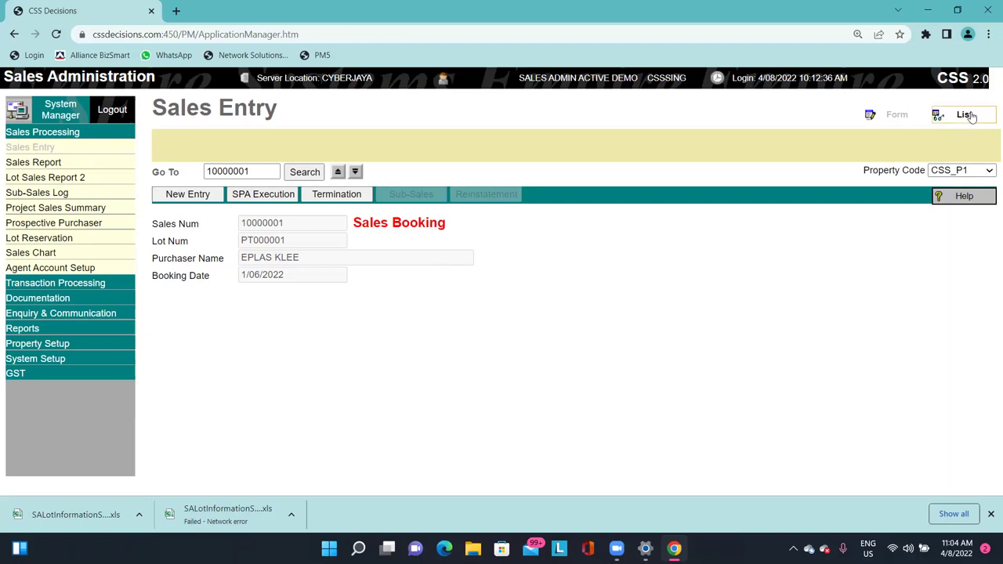
# Switch the sales entries to list view and choose a column to list.
pyautogui.click(965, 115)
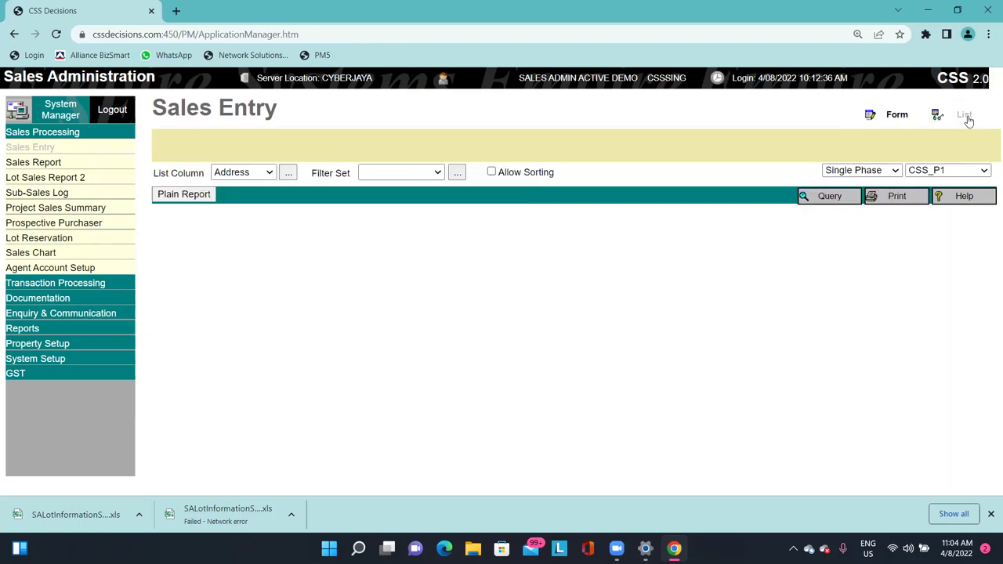
pyautogui.moveTo(623, 509)
pyautogui.click(224, 173)
pyautogui.click(235, 200)
# Query the sales entries with KLEE as the name1 purchaser criterion.
pyautogui.click(823, 197)
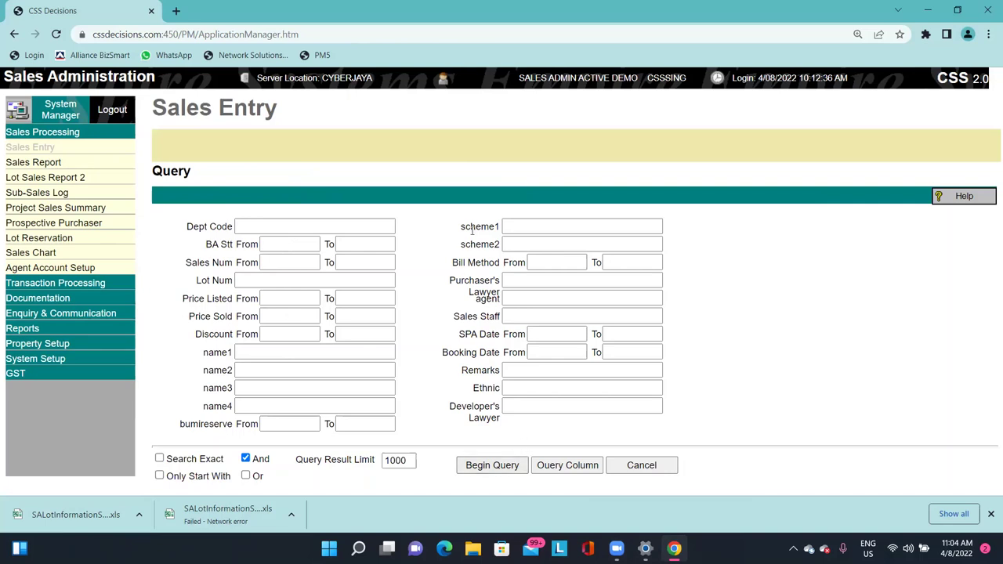
pyautogui.hotkey('ctrl', 'v')
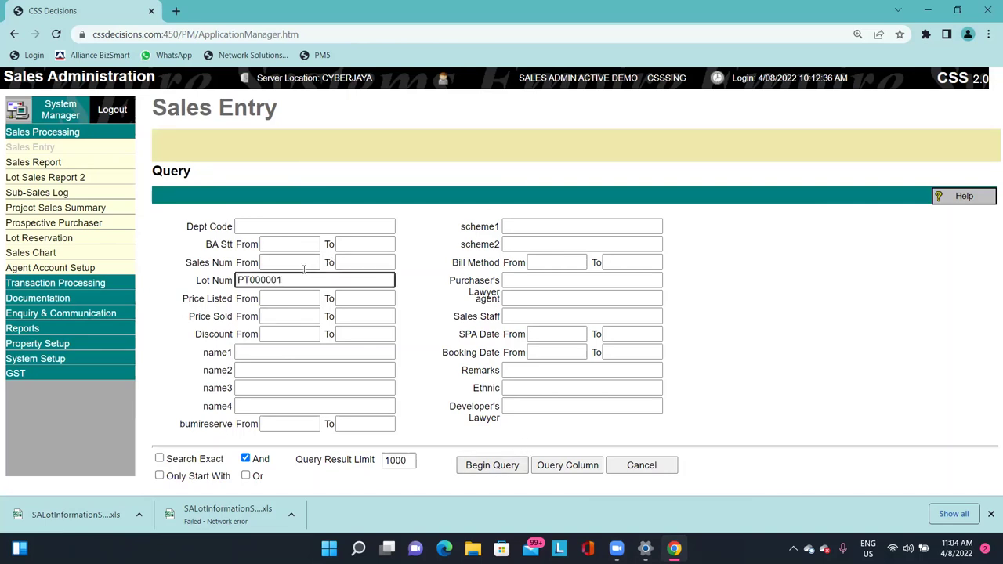
pyautogui.doubleClick(302, 279)
pyautogui.press('BackSpace')
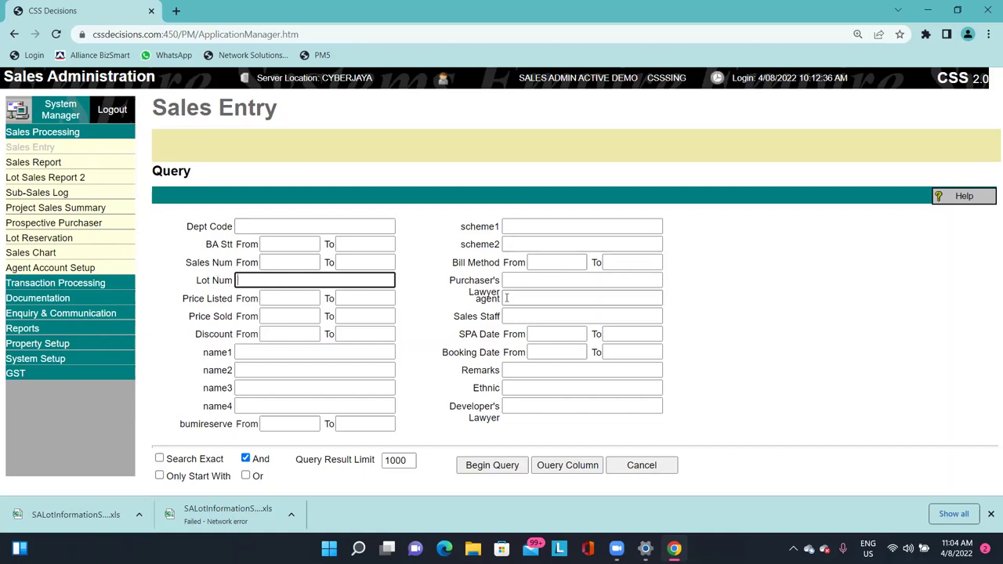
pyautogui.hotkey('ctrl', 'f')
pyautogui.write('NA')
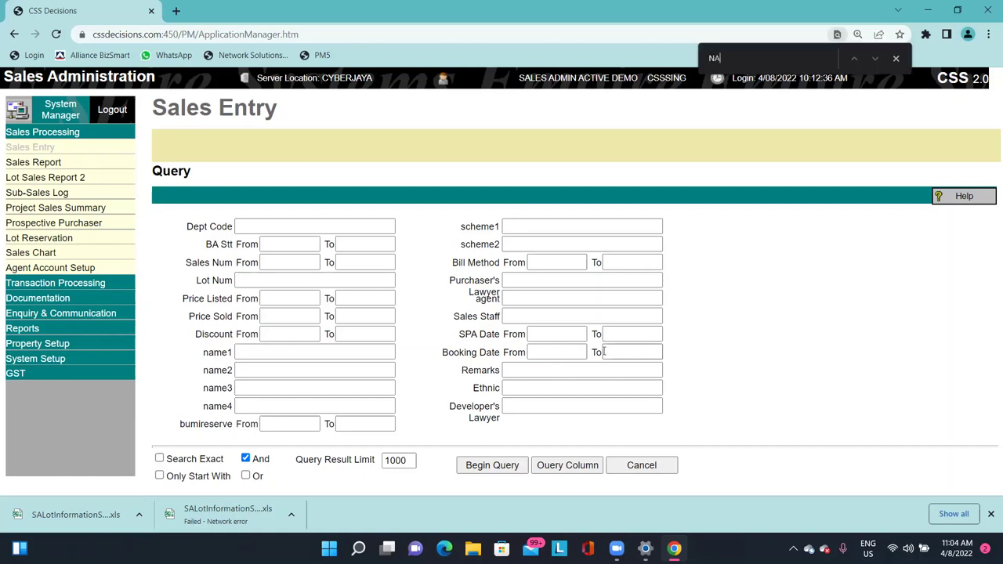
pyautogui.write('ME')
pyautogui.click(253, 355)
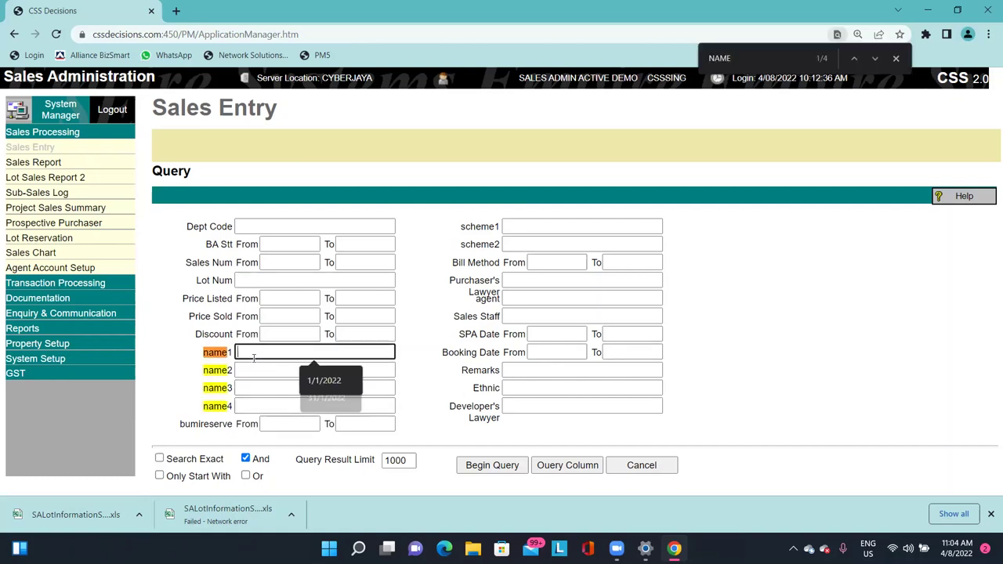
pyautogui.press('Escape')
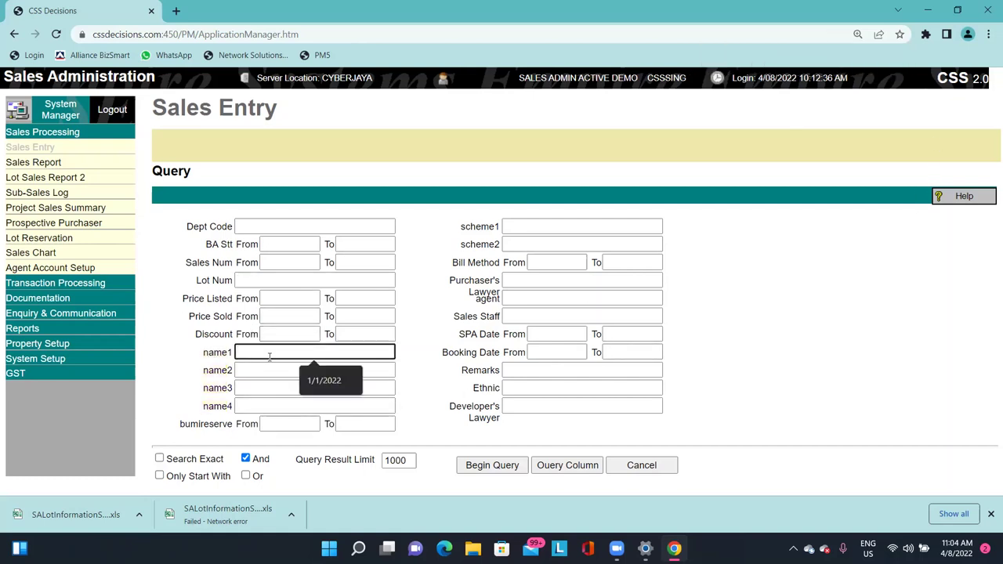
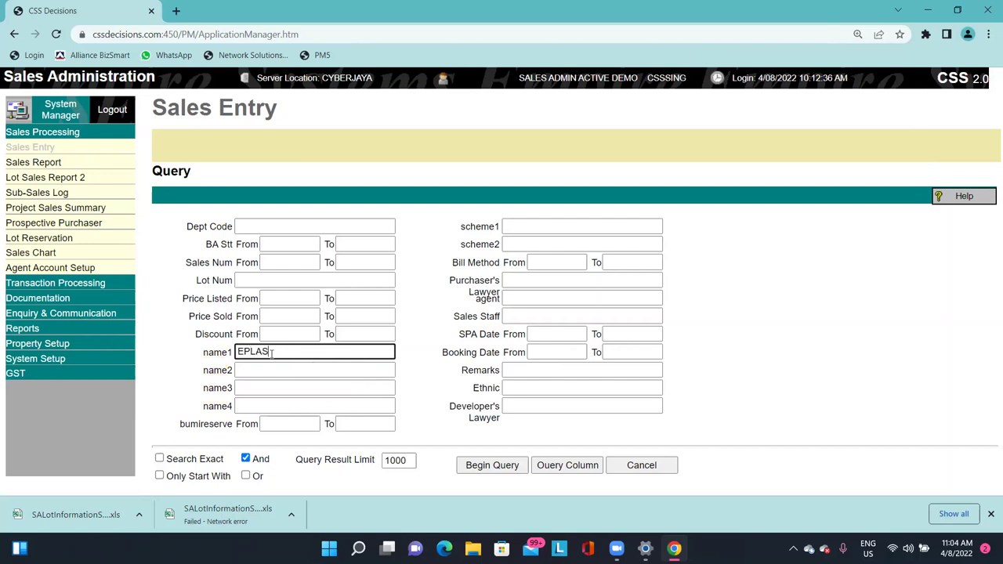
pyautogui.hotkey('ctrl', 'a')
pyautogui.press('BackSpace')
pyautogui.write('KLEE')
pyautogui.click(492, 466)
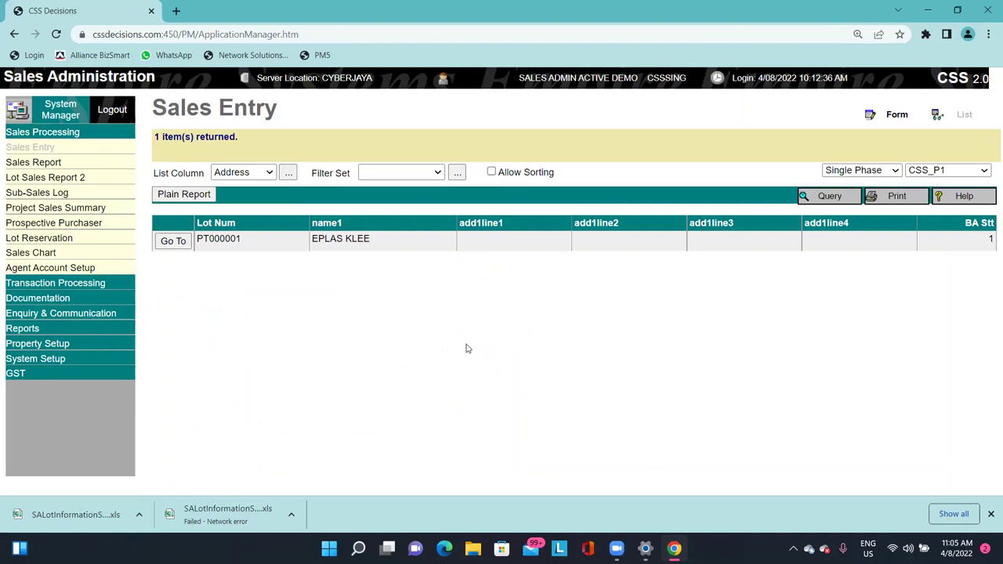
# Open the PT000001 booking, sales record 10000001, from the query results row.
pyautogui.moveTo(305, 245); pyautogui.dragTo(403, 235)
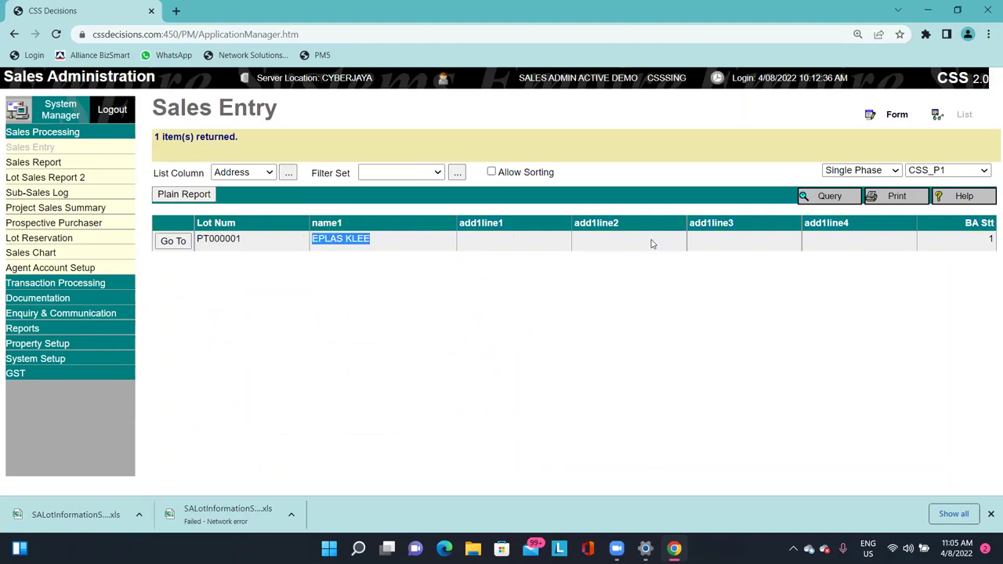
pyautogui.click(987, 249)
pyautogui.moveTo(987, 249); pyautogui.dragTo(229, 239)
pyautogui.doubleClick(230, 238)
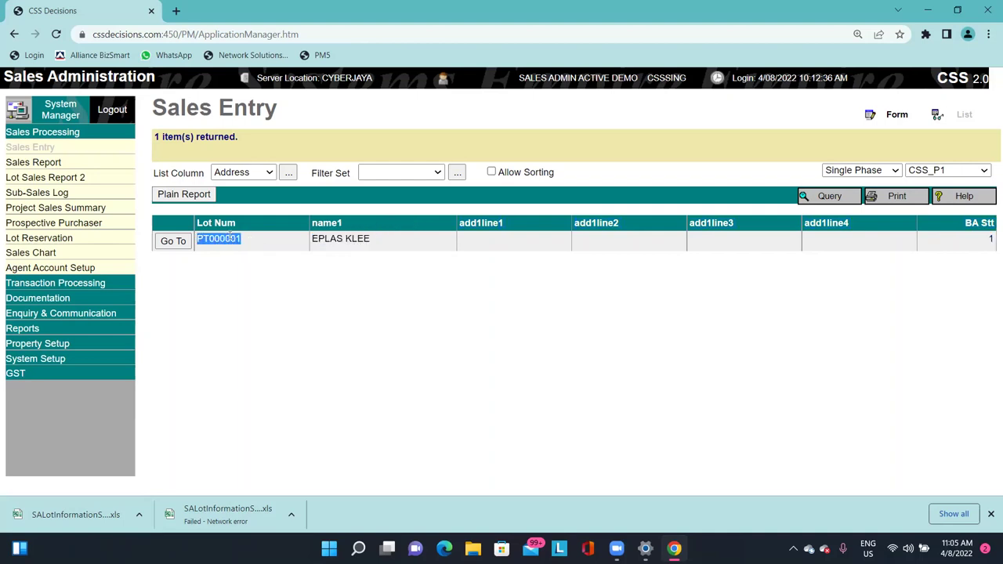
pyautogui.click(173, 241)
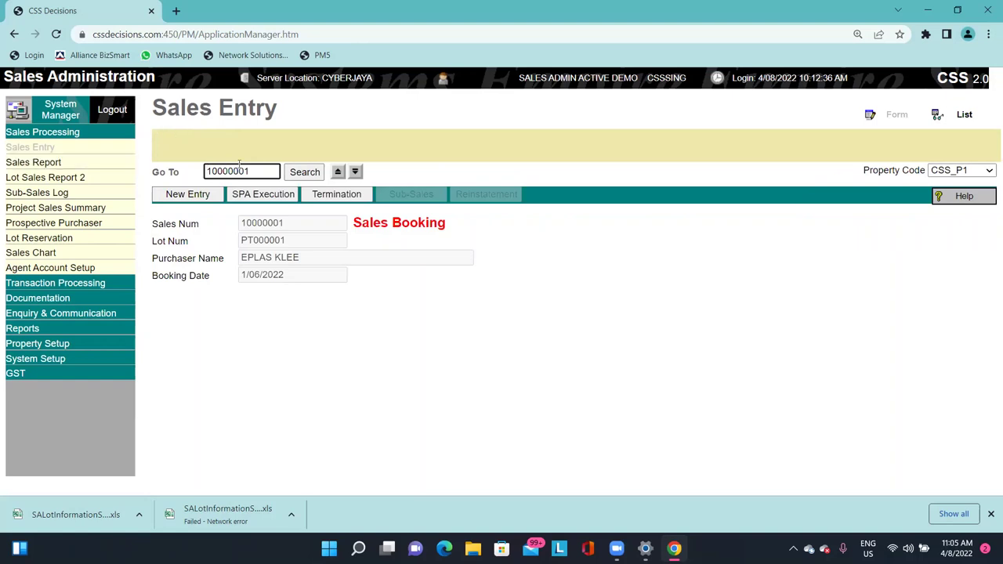
pyautogui.click(963, 116)
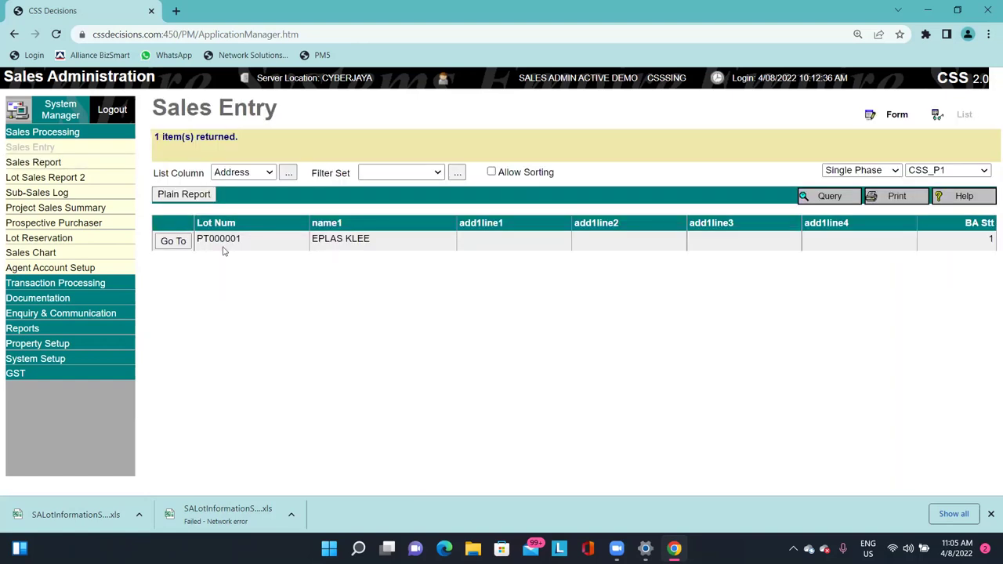
pyautogui.click(171, 241)
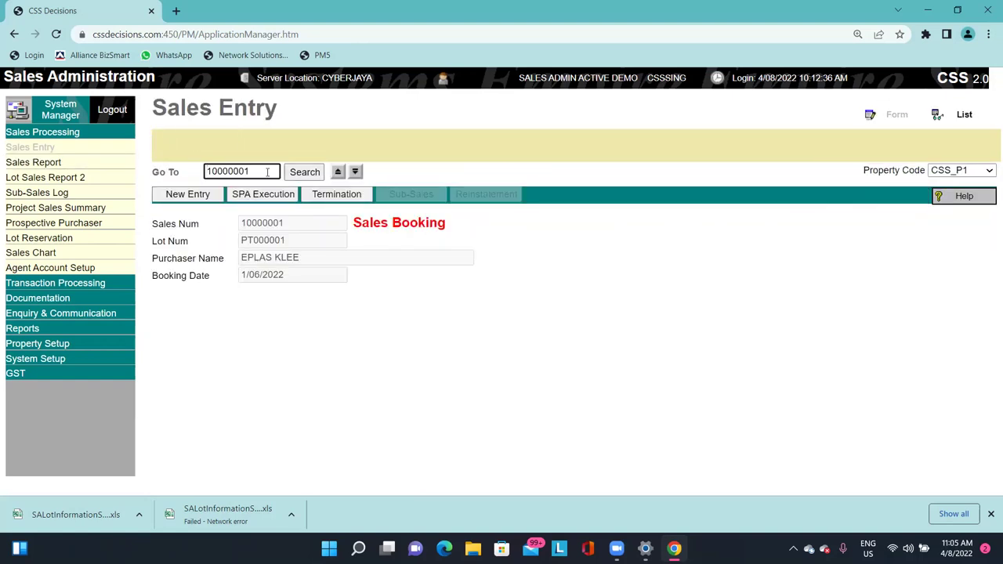
pyautogui.doubleClick(267, 173)
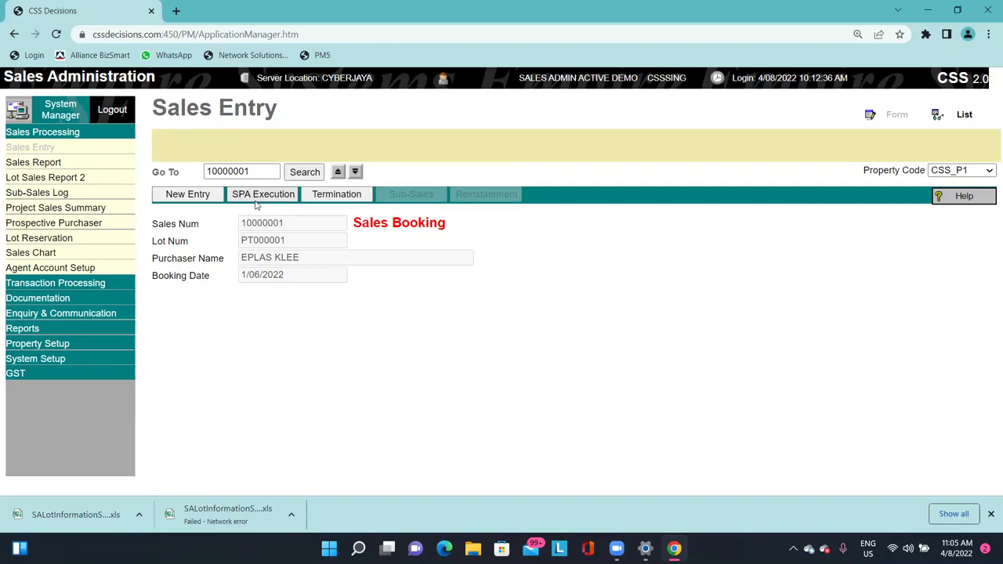
pyautogui.click(349, 196)
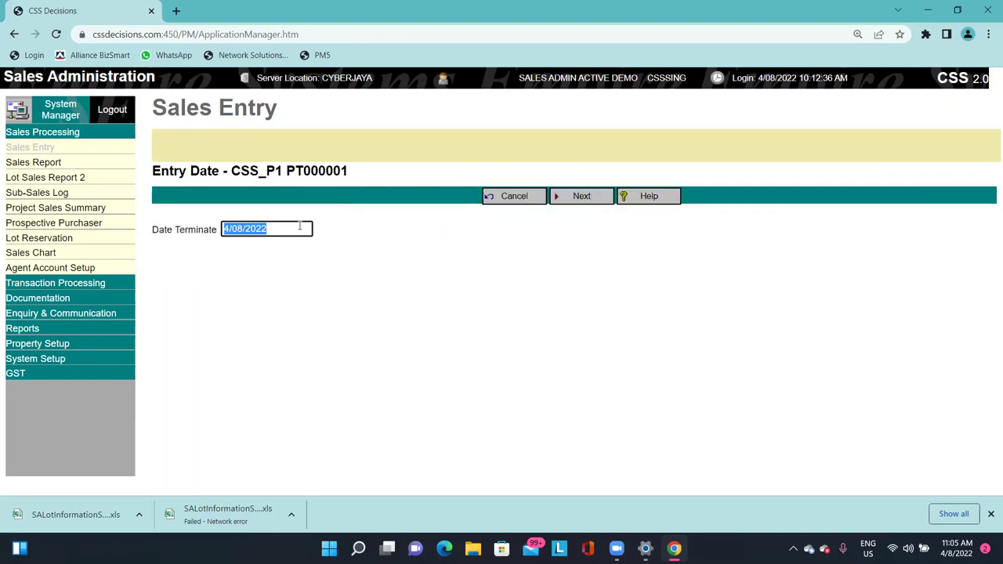
pyautogui.click(580, 202)
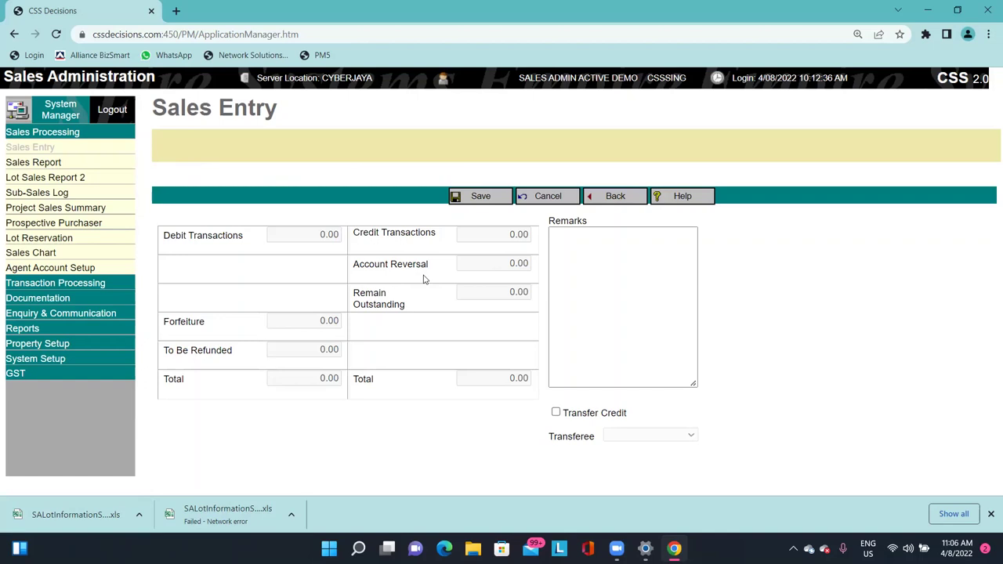
pyautogui.click(565, 195)
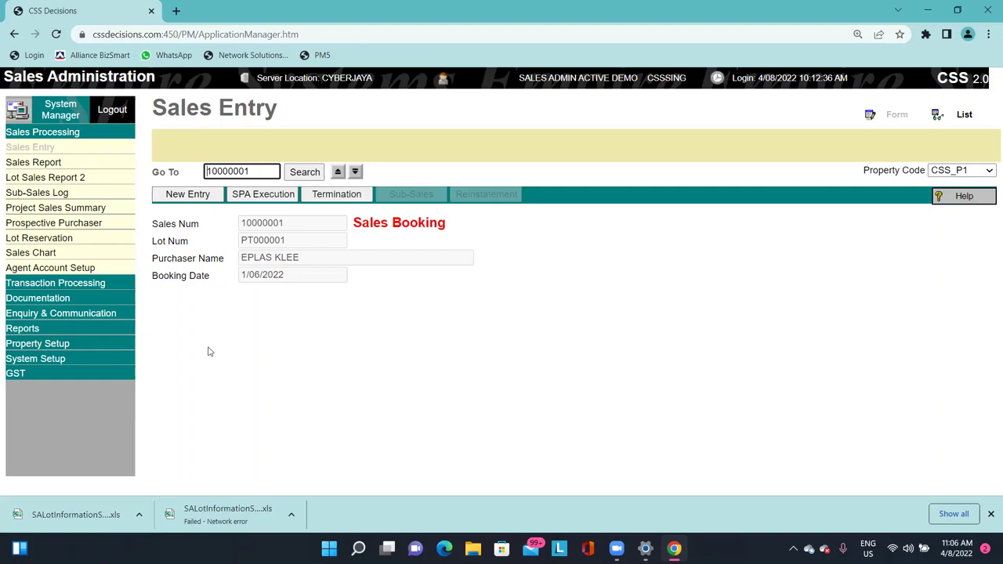
# Open the Official Receipt screen from Transaction Processing in the sidebar.
pyautogui.click(63, 283)
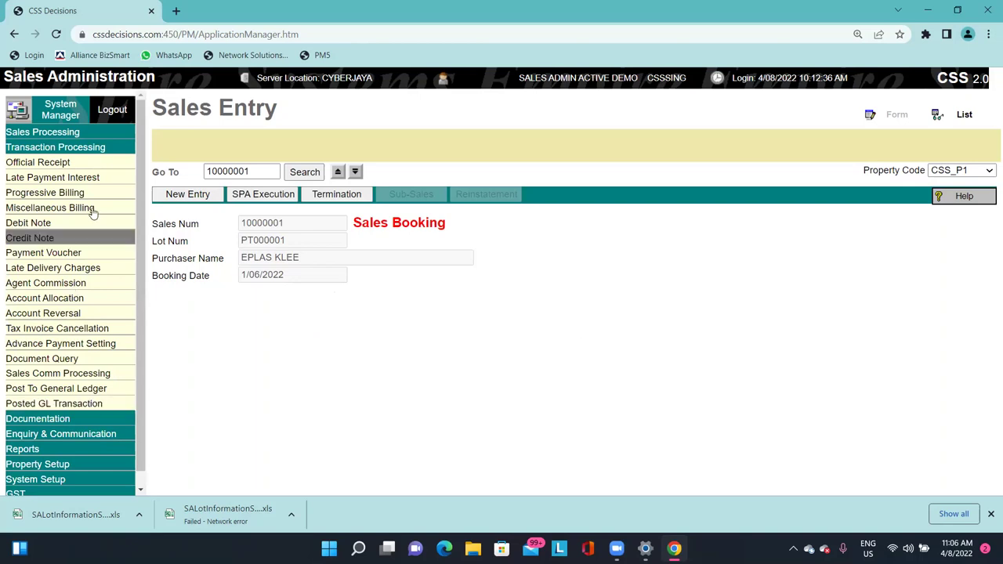
pyautogui.scroll(-1, 143, 220)
pyautogui.scroll(1, 144, 220)
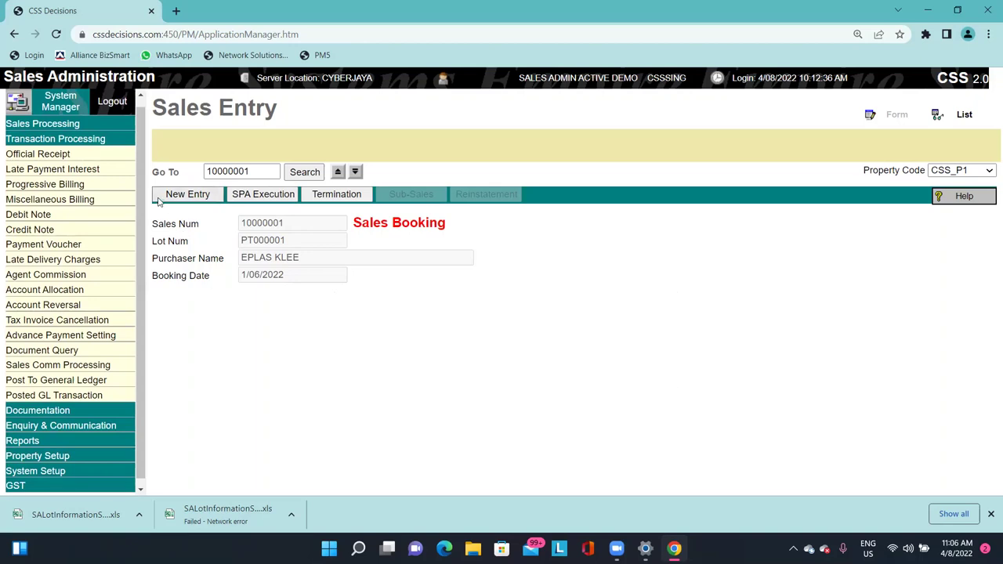
pyautogui.scroll(1, 149, 202)
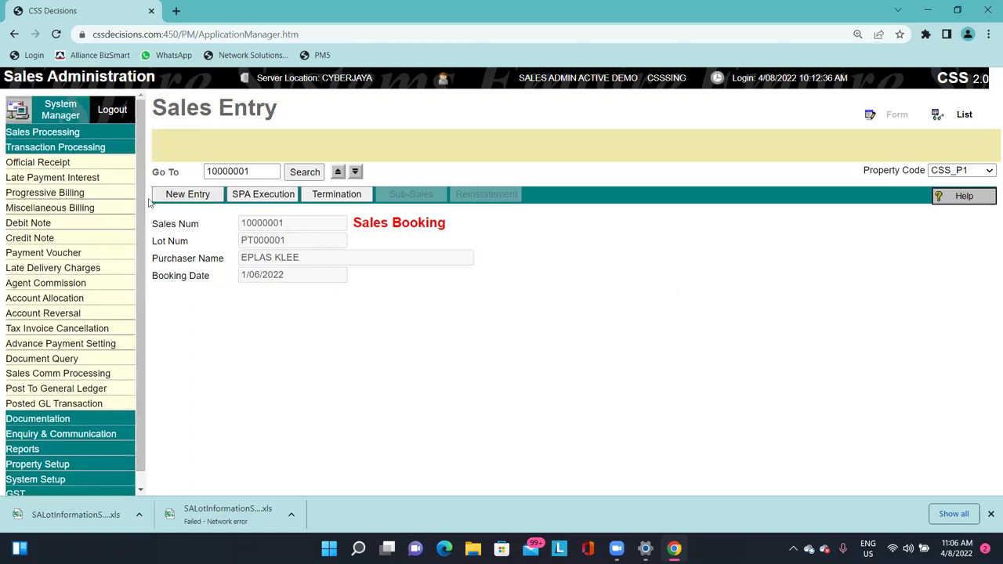
pyautogui.click(59, 167)
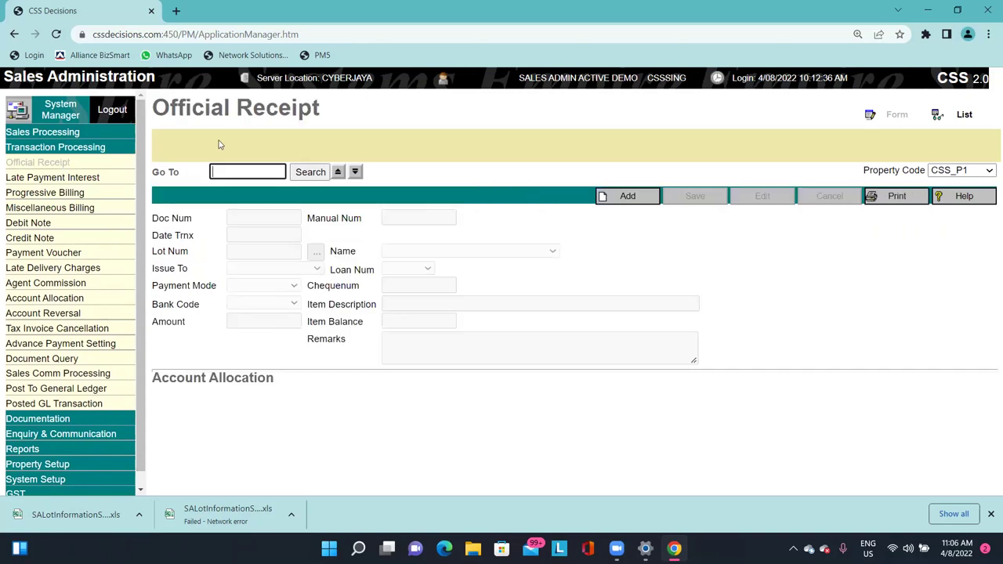
# Add a new official receipt dated 1/6/2022 and bring up the lot lookup.
pyautogui.click(623, 197)
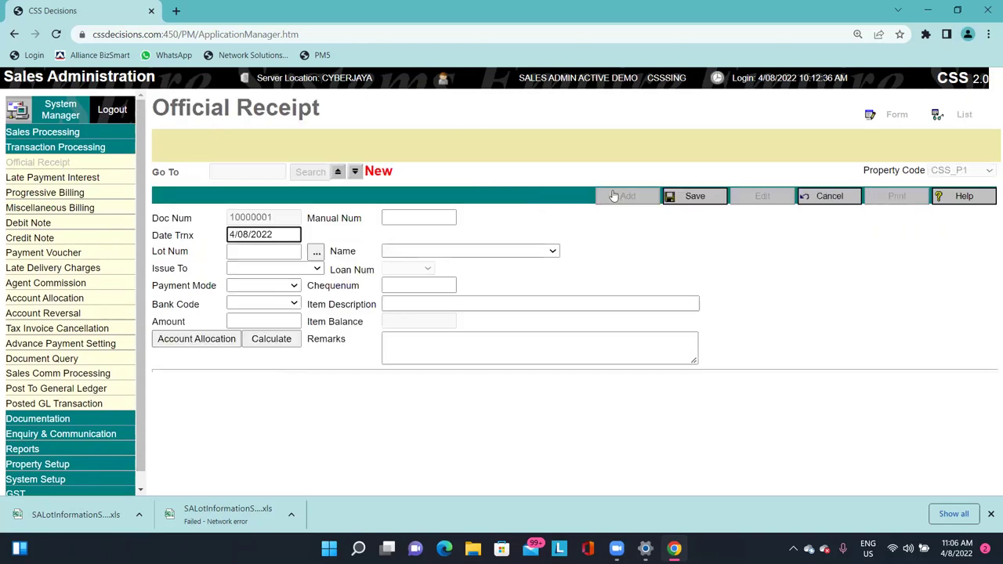
pyautogui.hotkey('ctrl', 'a')
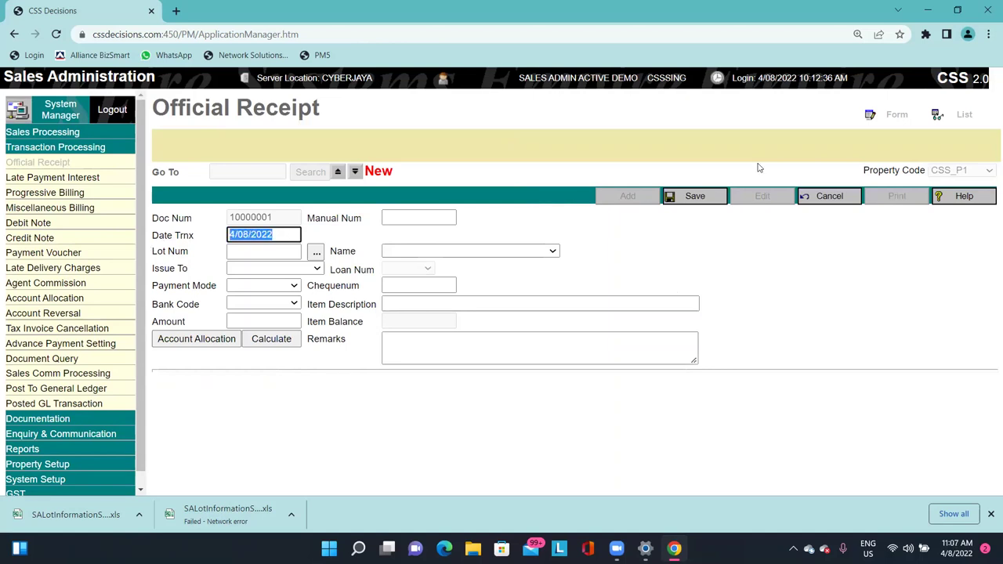
pyautogui.write('1/6/2022')
pyautogui.press('Tab')
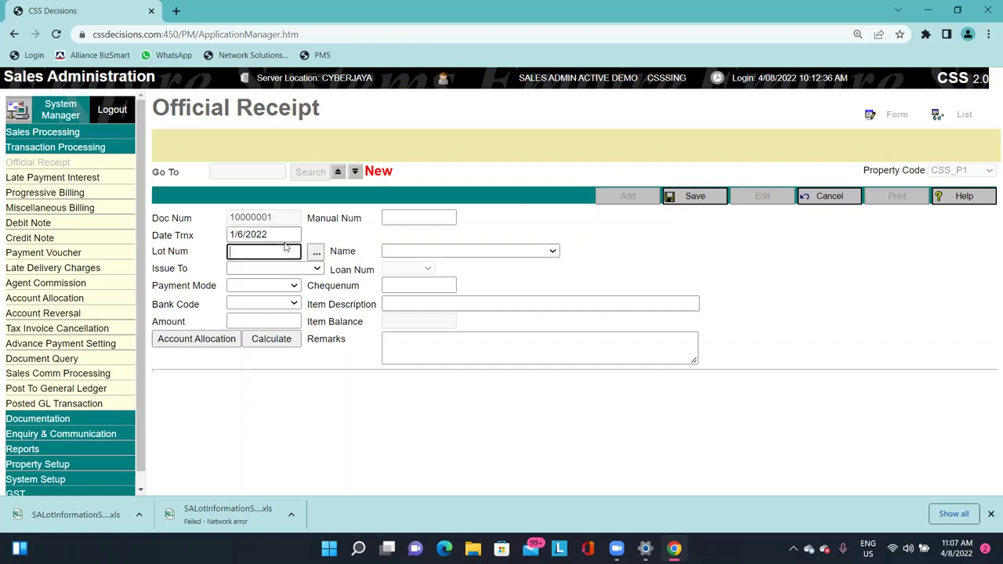
pyautogui.click(268, 251)
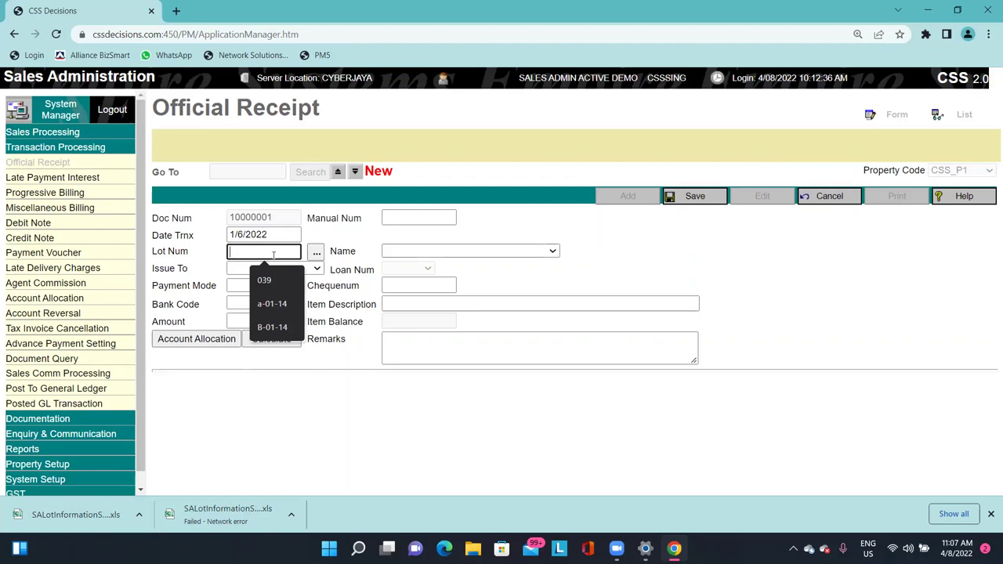
pyautogui.click(315, 251)
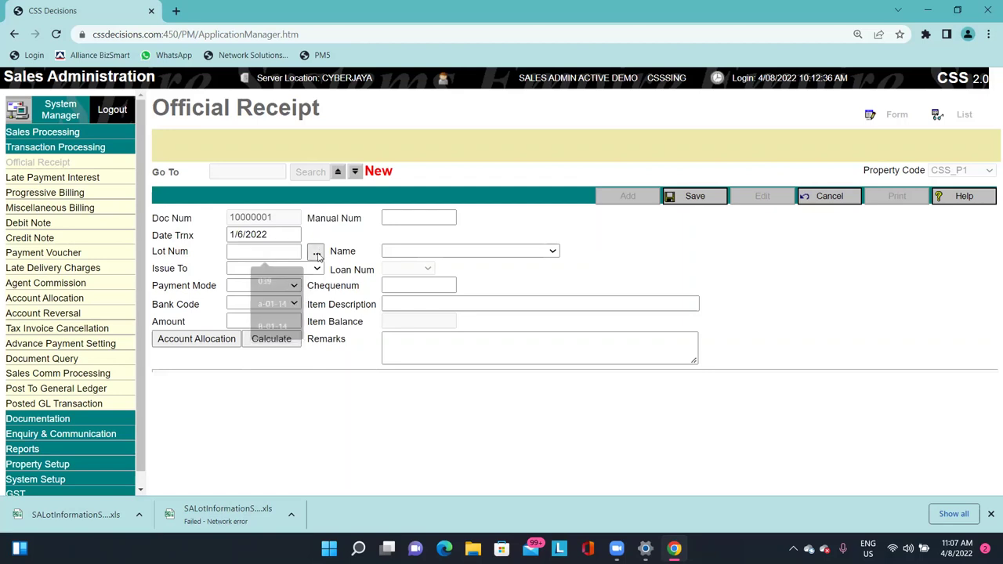
# Filter the lookup by KLEE, 001 and EPLA, then list all lots and select PT000001.
pyautogui.click(592, 216)
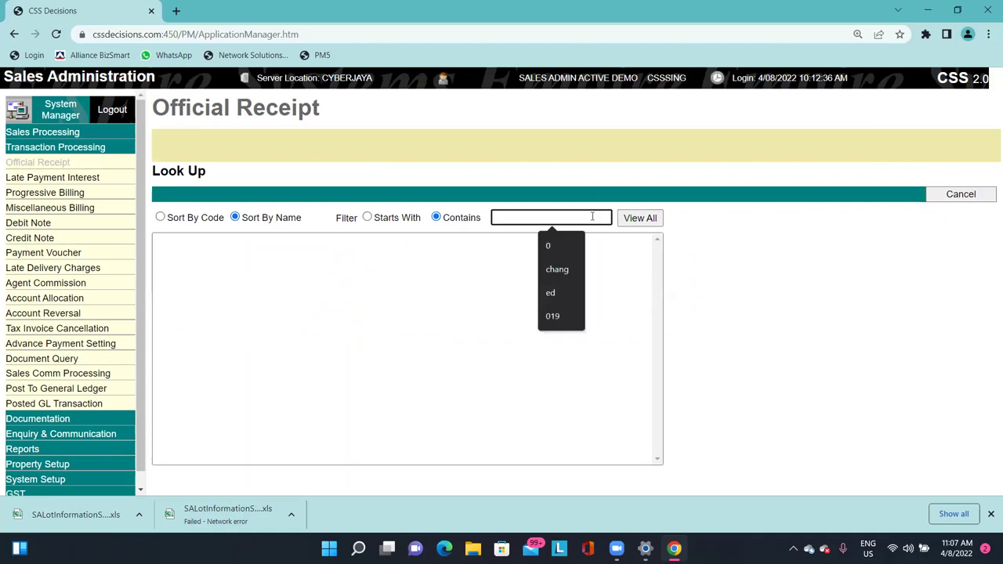
pyautogui.write('KLEE')
pyautogui.press('Return')
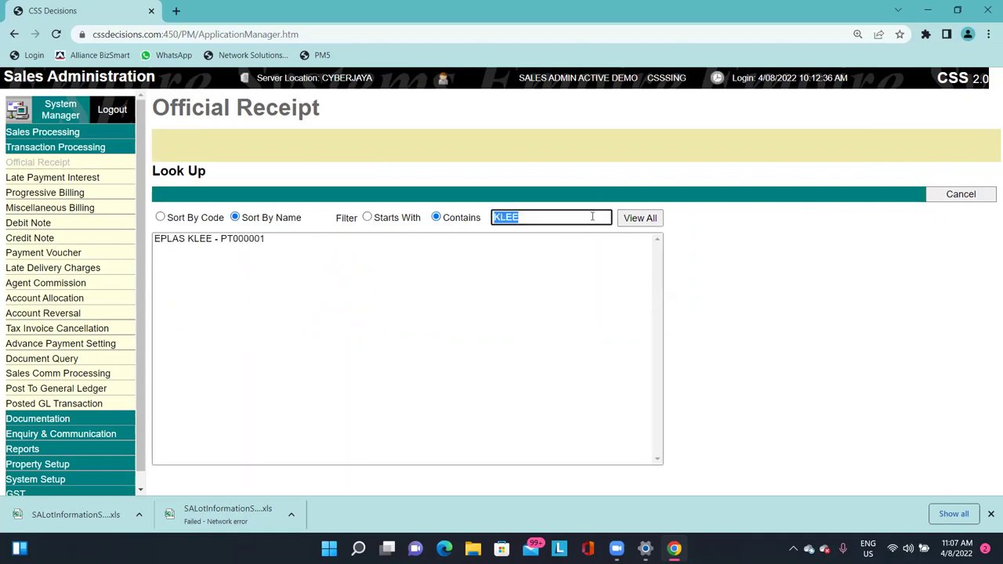
pyautogui.click(540, 231)
pyautogui.click(540, 222)
pyautogui.press('Return')
pyautogui.write('0010')
pyautogui.press('BackSpace')
pyautogui.press('Return')
pyautogui.click(585, 217)
pyautogui.doubleClick(586, 217)
pyautogui.write('EPL')
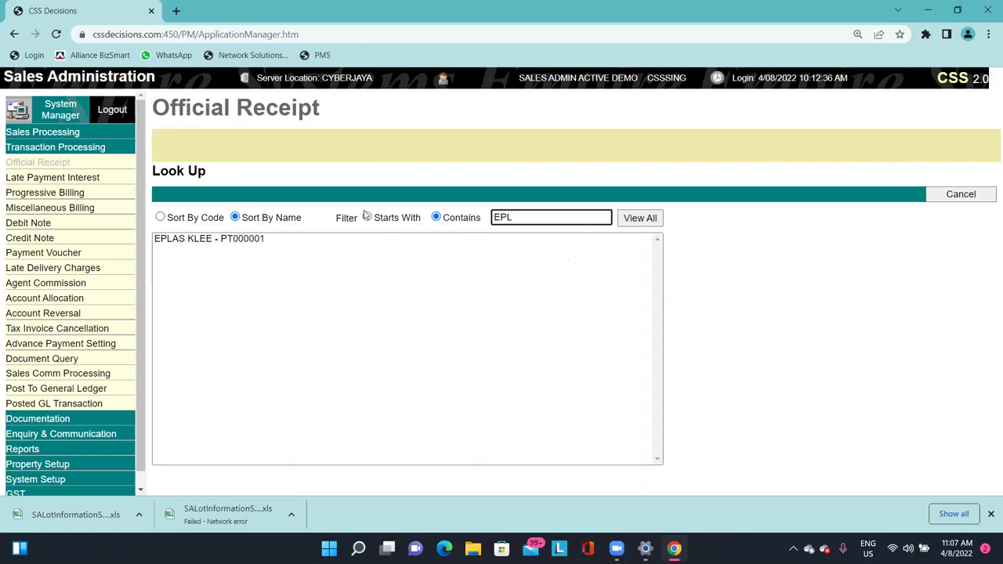
pyautogui.write('A')
pyautogui.hotkey('ctrl', 'a')
pyautogui.press('BackSpace')
pyautogui.click(639, 225)
pyautogui.click(238, 239)
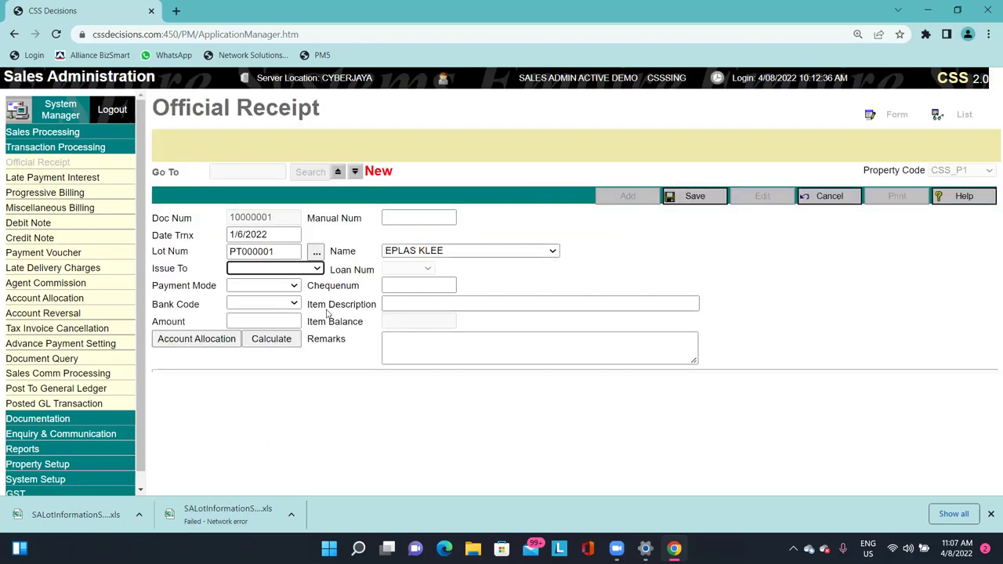
# Issue the receipt to the Purchaser, paid by 3 - Credit Card under bank code OR1.
pyautogui.click(309, 268)
pyautogui.click(284, 291)
pyautogui.click(285, 286)
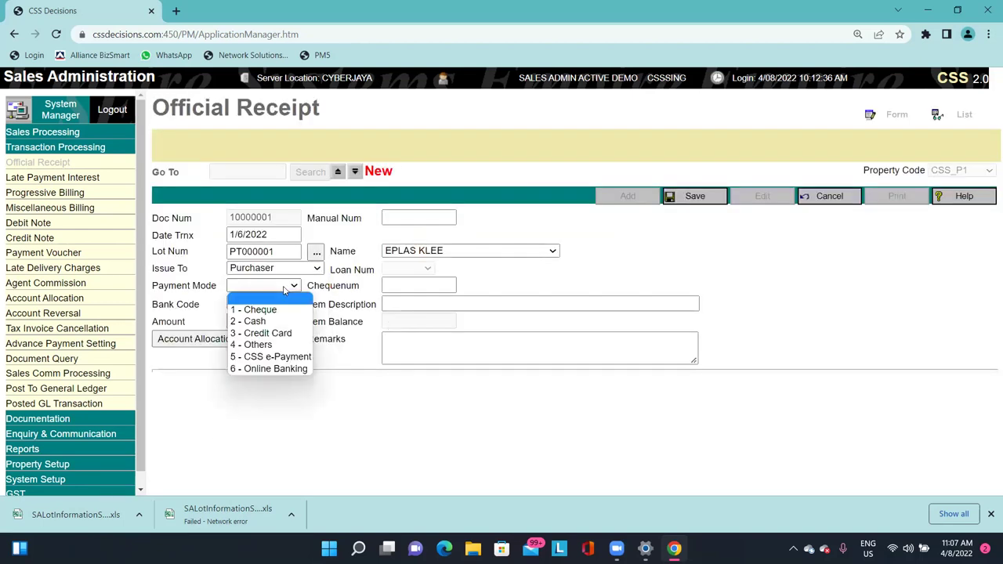
pyautogui.click(270, 333)
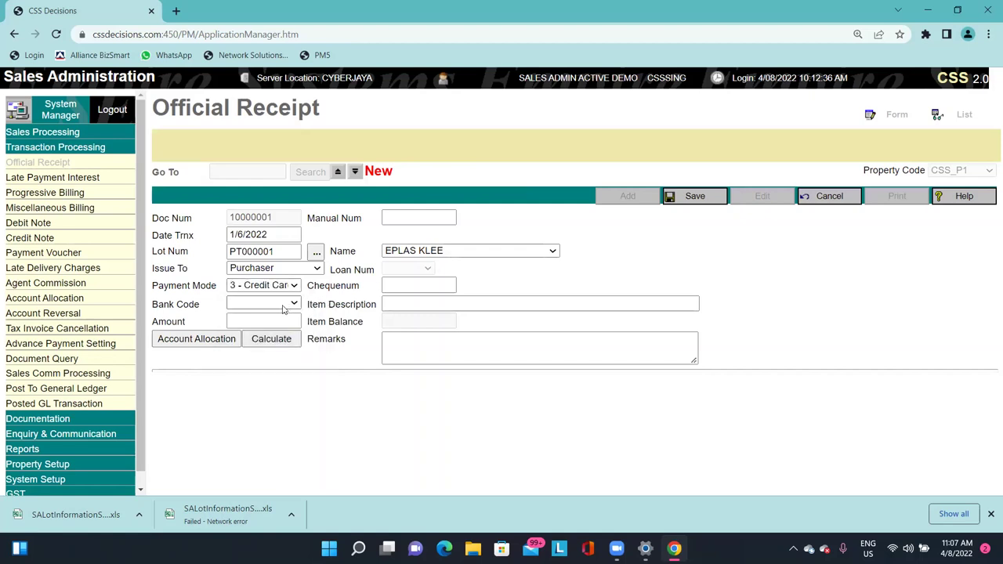
pyautogui.click(286, 305)
pyautogui.click(283, 328)
pyautogui.click(284, 304)
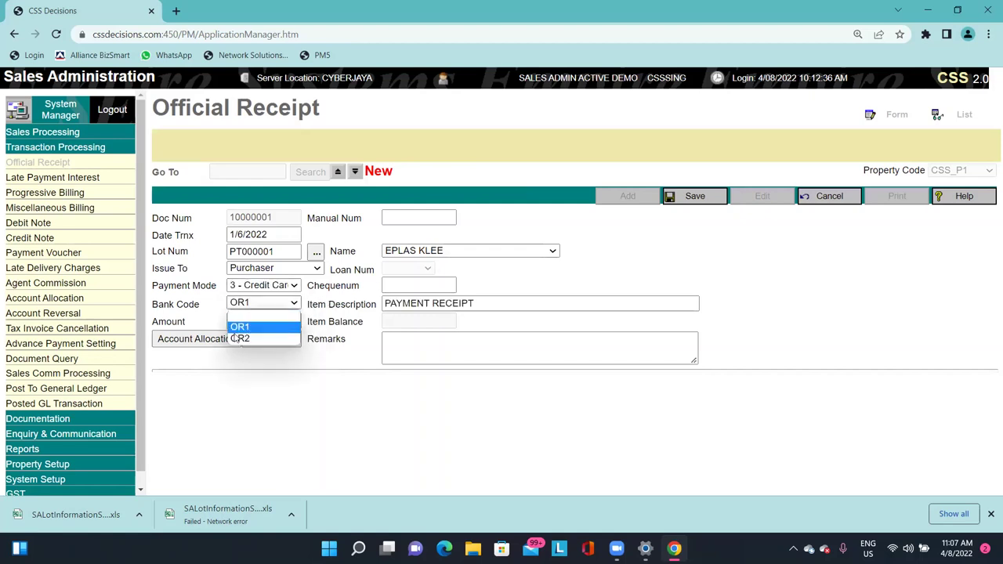
pyautogui.click(251, 323)
pyautogui.click(284, 304)
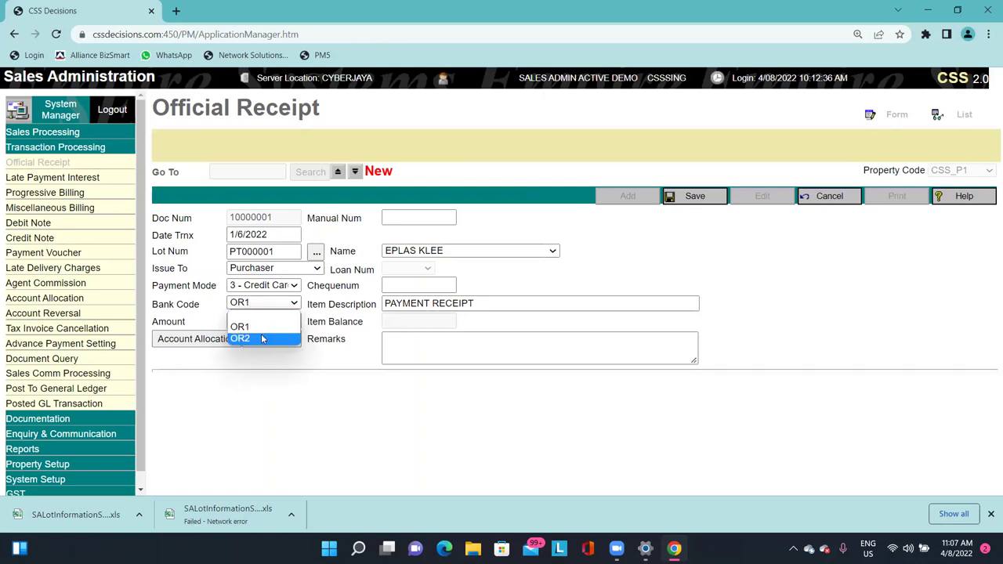
pyautogui.click(356, 309)
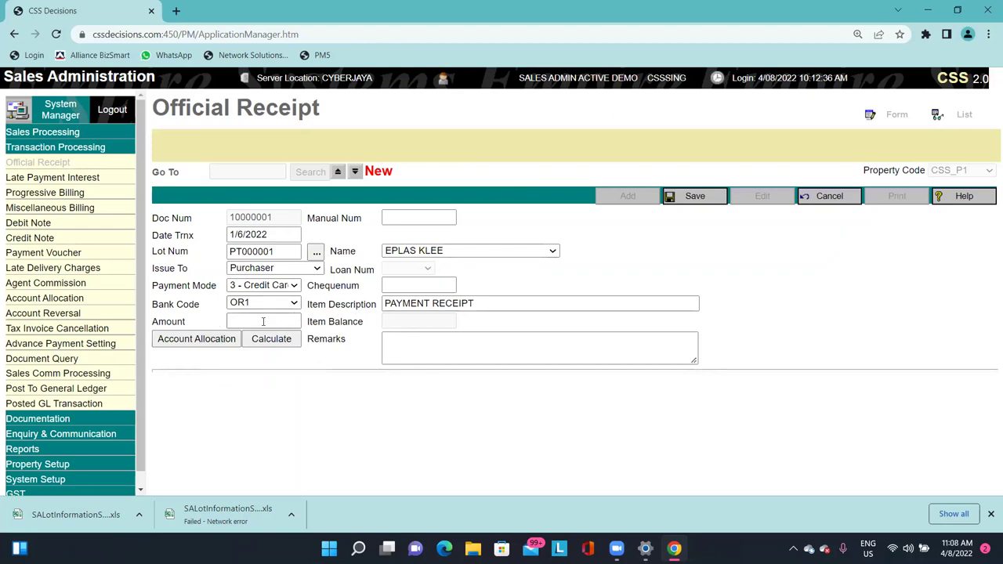
# Enter an amount of 500 and save the receipt, confirming the allocation.
pyautogui.click(263, 322)
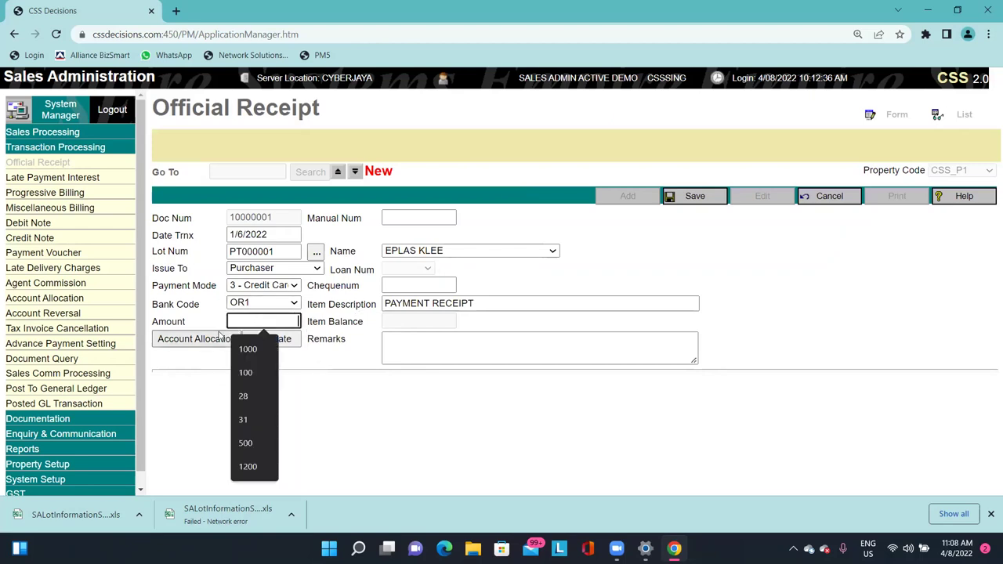
pyautogui.write('500')
pyautogui.click(316, 335)
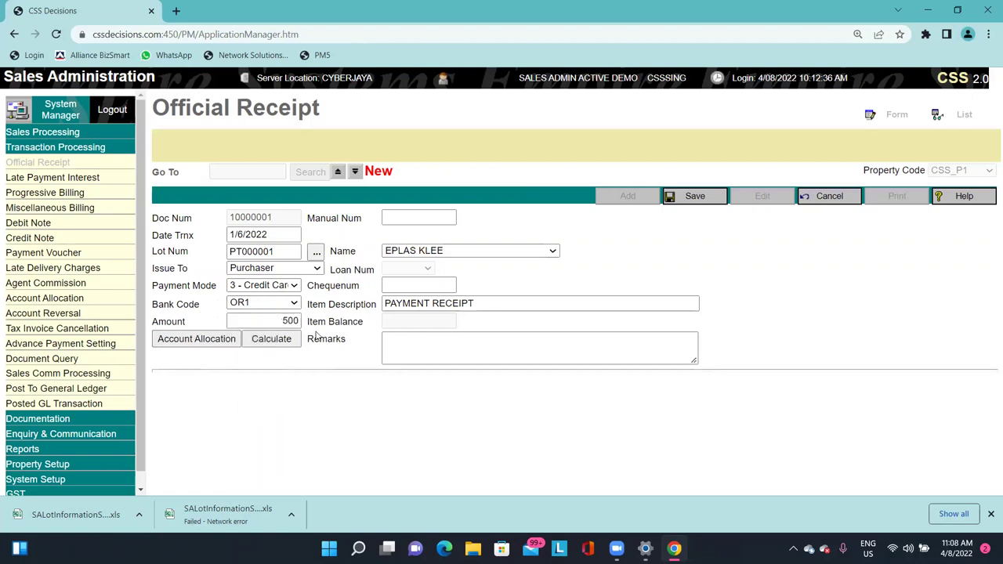
pyautogui.click(700, 200)
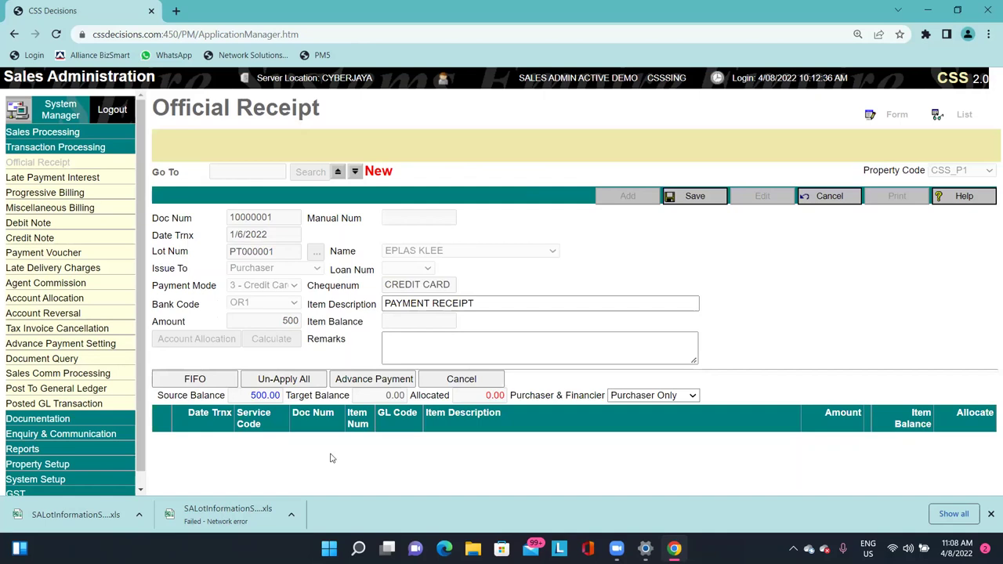
pyautogui.click(658, 395)
pyautogui.click(700, 197)
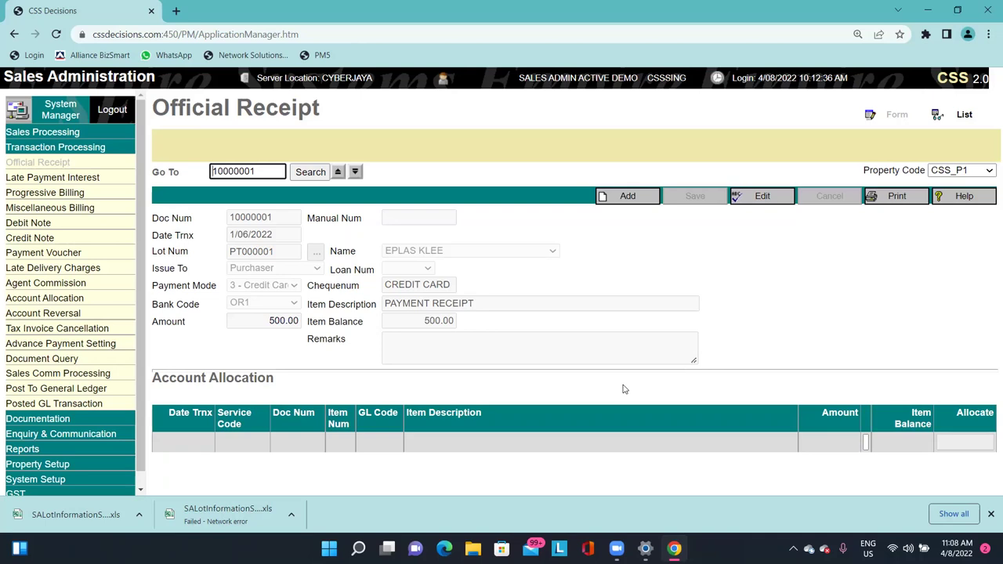
# Load sales record 10000001, start a termination and edit the date, then cancel it.
pyautogui.click(36, 131)
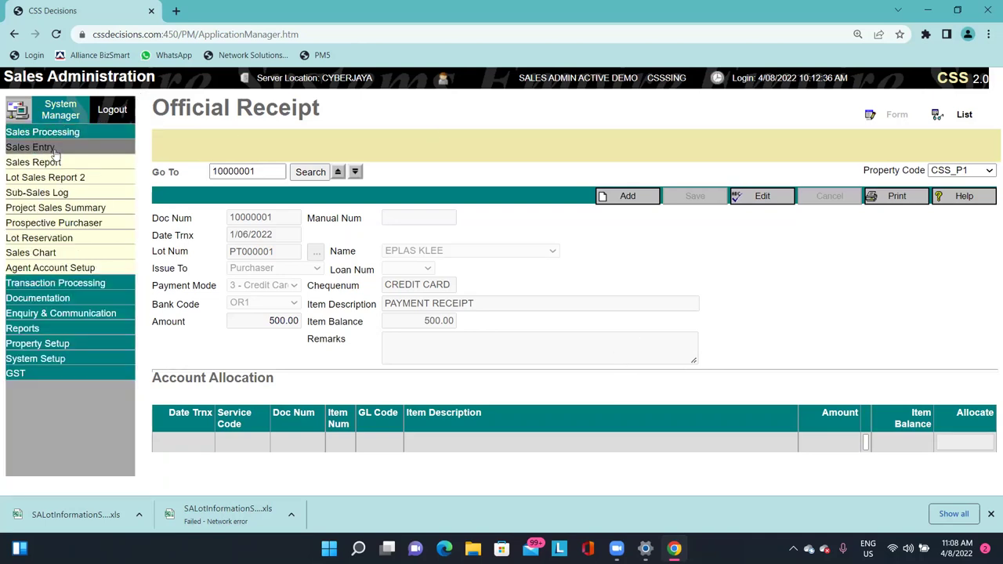
pyautogui.click(52, 148)
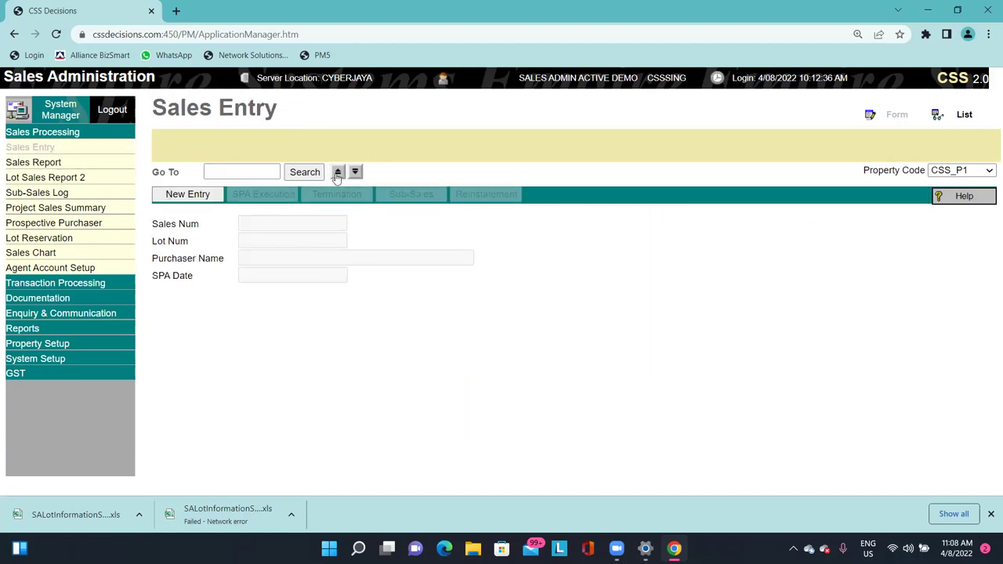
pyautogui.click(337, 174)
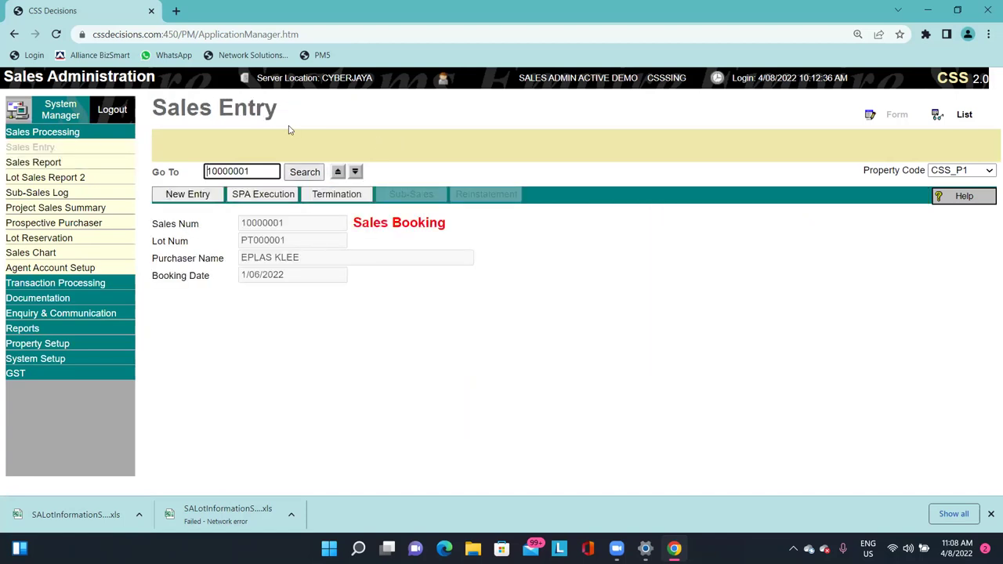
pyautogui.click(337, 194)
pyautogui.click(300, 228)
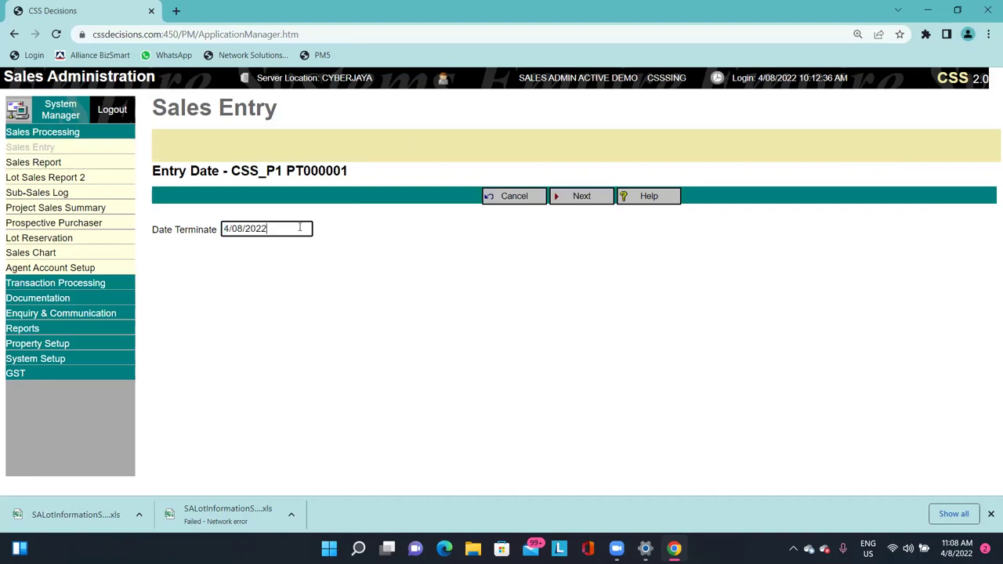
pyautogui.tripleClick(285, 232)
pyautogui.write('5/')
pyautogui.click(517, 196)
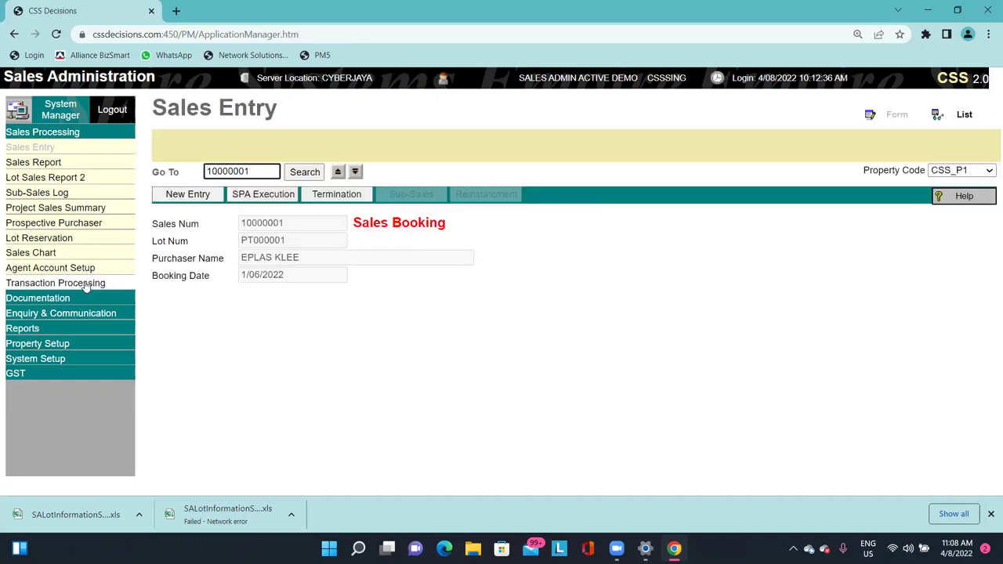
# Bring up Official Receipt 10000001 to check it.
pyautogui.click(86, 283)
pyautogui.click(39, 162)
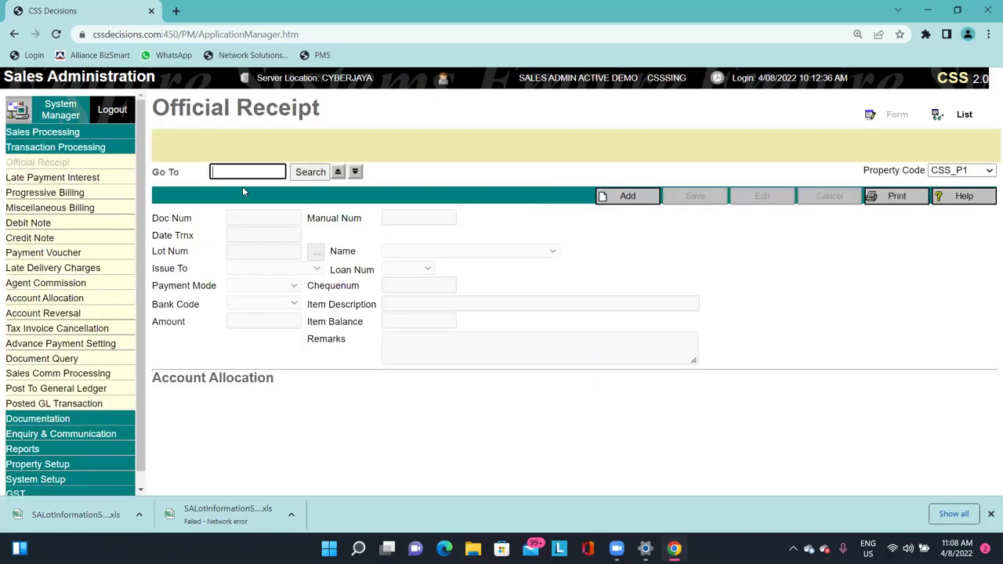
pyautogui.press('Return')
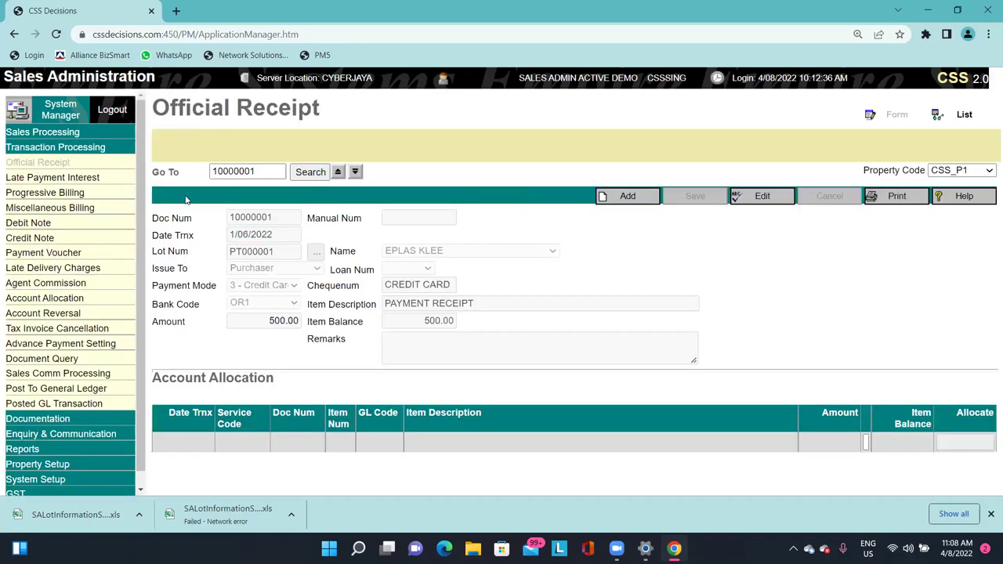
# Reload sales record 10000001 for PT000001, restart termination, and select the Date Terminate value.
pyautogui.click(43, 132)
pyautogui.click(78, 150)
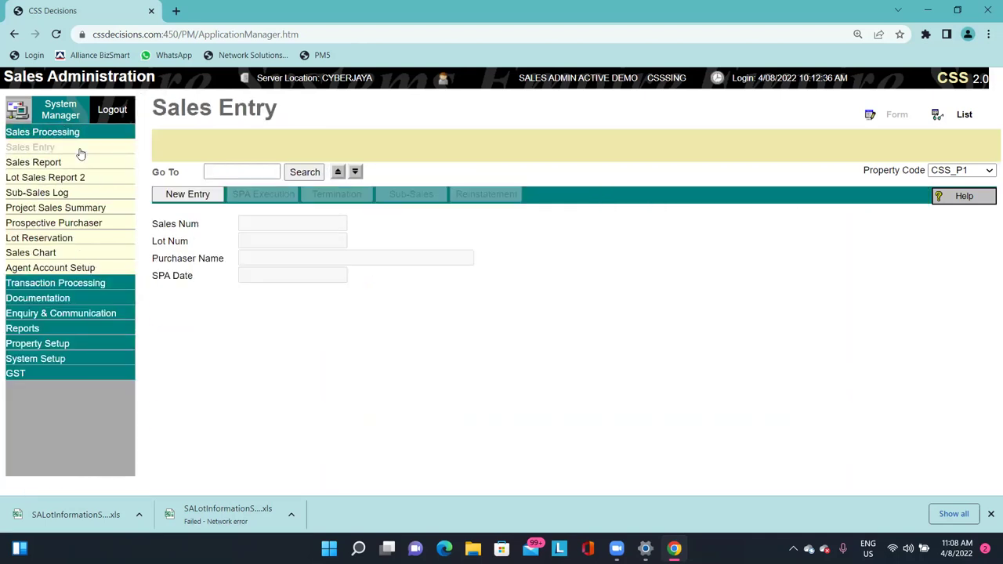
pyautogui.click(337, 171)
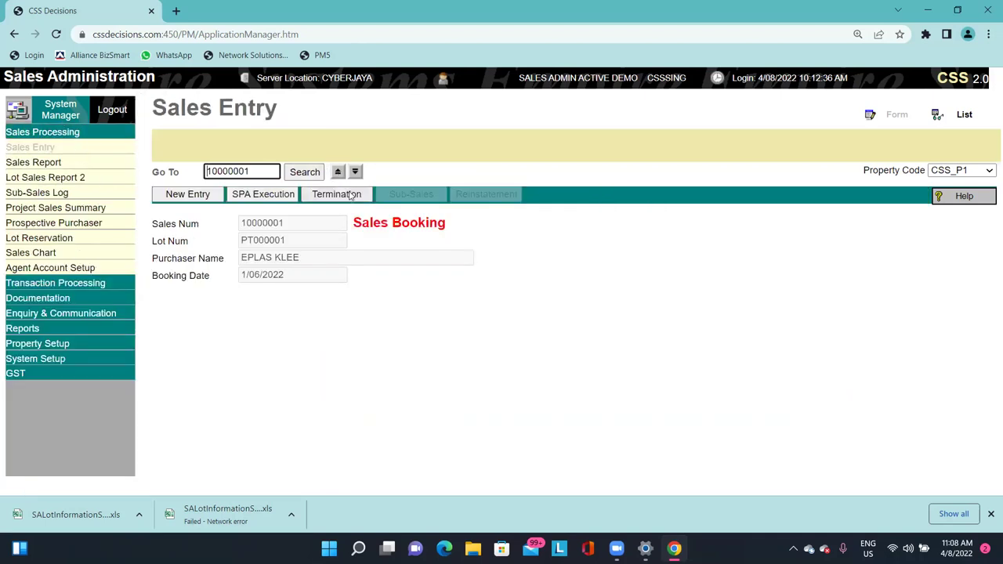
pyautogui.click(353, 197)
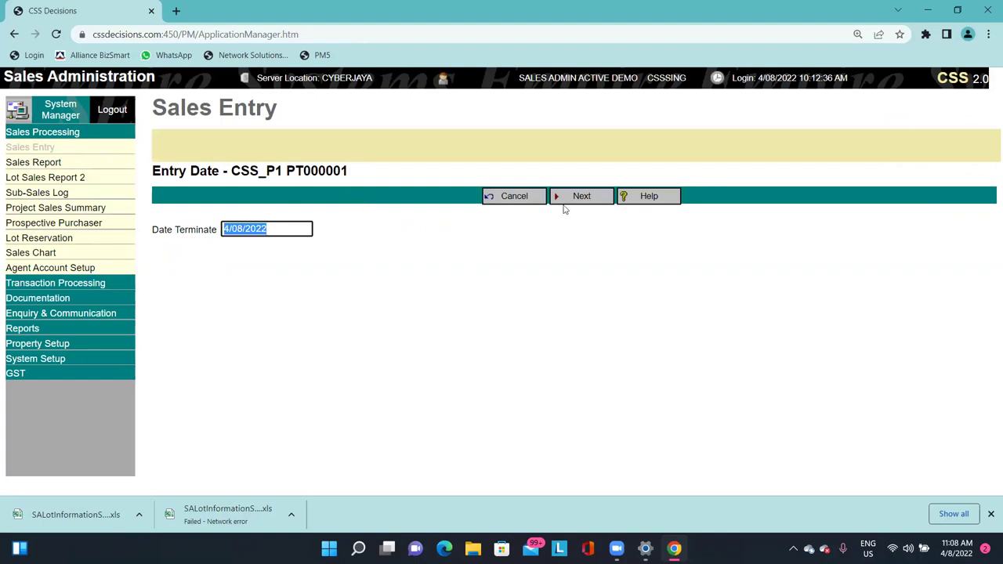
pyautogui.click(276, 234)
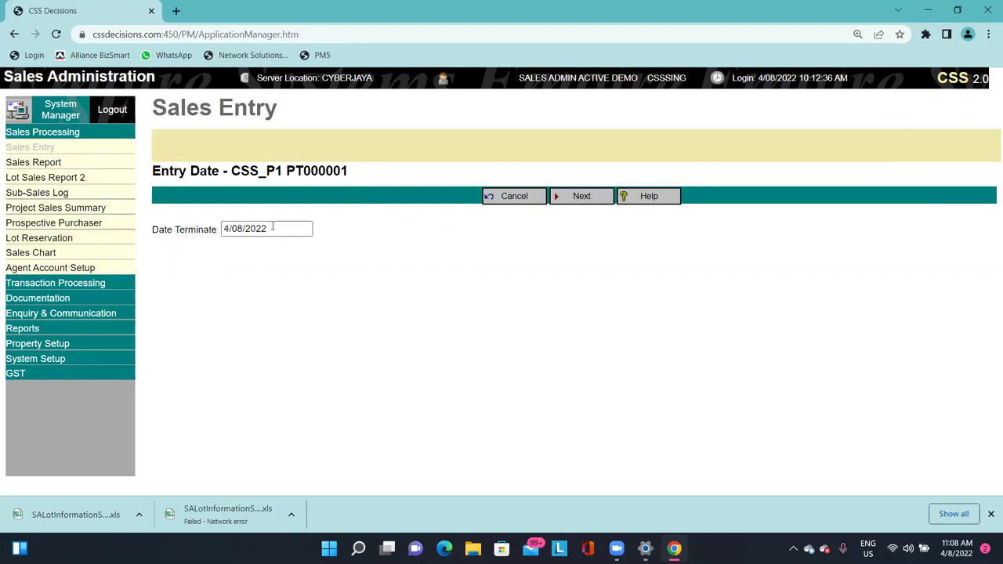
pyautogui.moveTo(273, 226); pyautogui.dragTo(147, 220)
# Enter 5/6/2022 as the termination date and accept the out-of-range date warning.
pyautogui.write('5/')
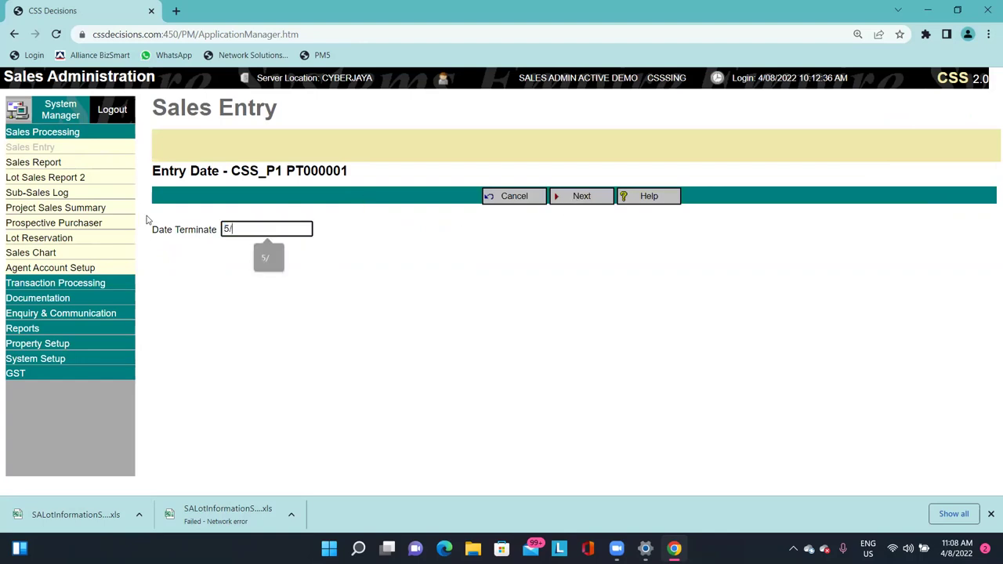
pyautogui.write('6/2022')
pyautogui.press('Return')
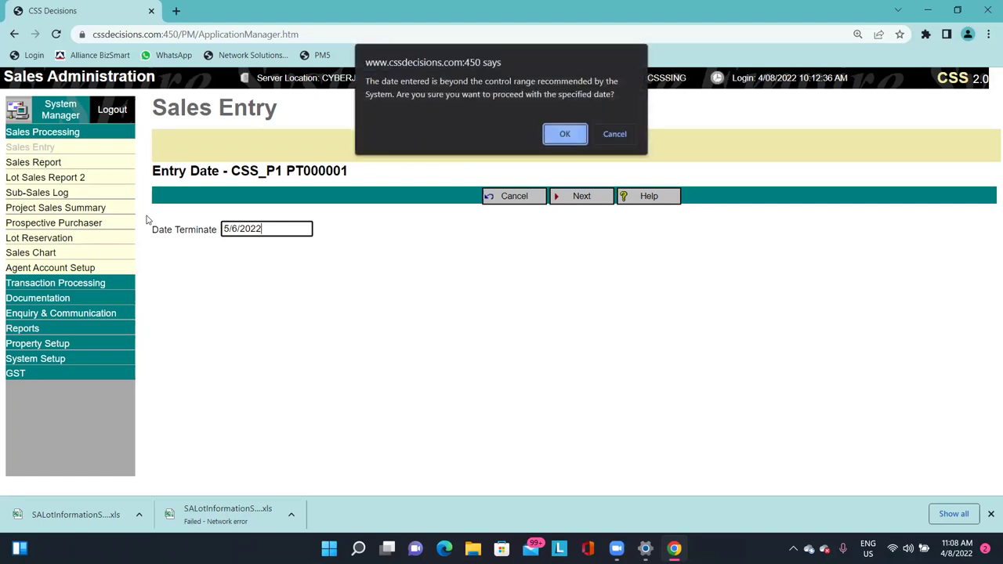
pyautogui.press('Return')
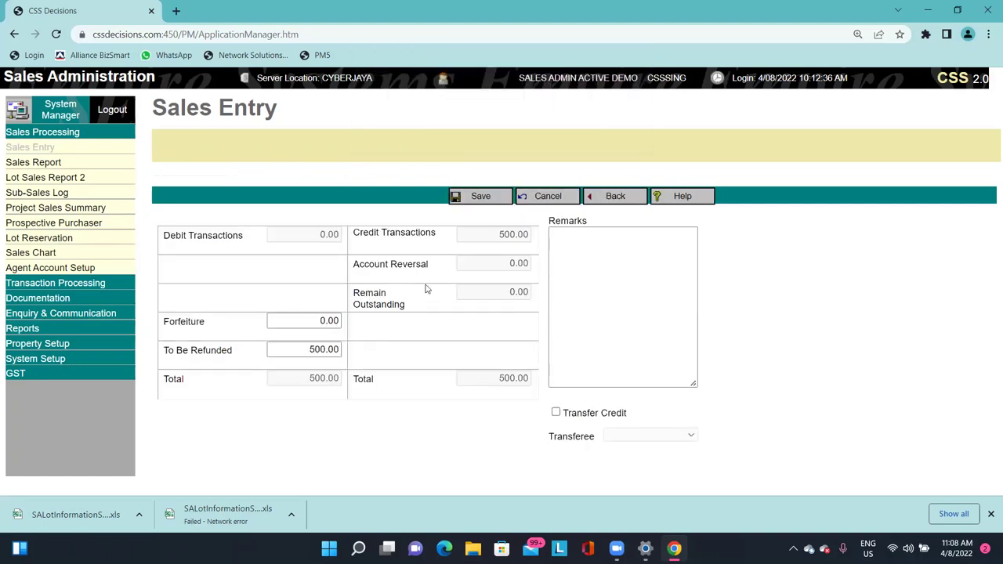
# Review the totals, keep Forfeiture 0.00 and To Be Refunded 500.00, and save the termination.
pyautogui.doubleClick(329, 236)
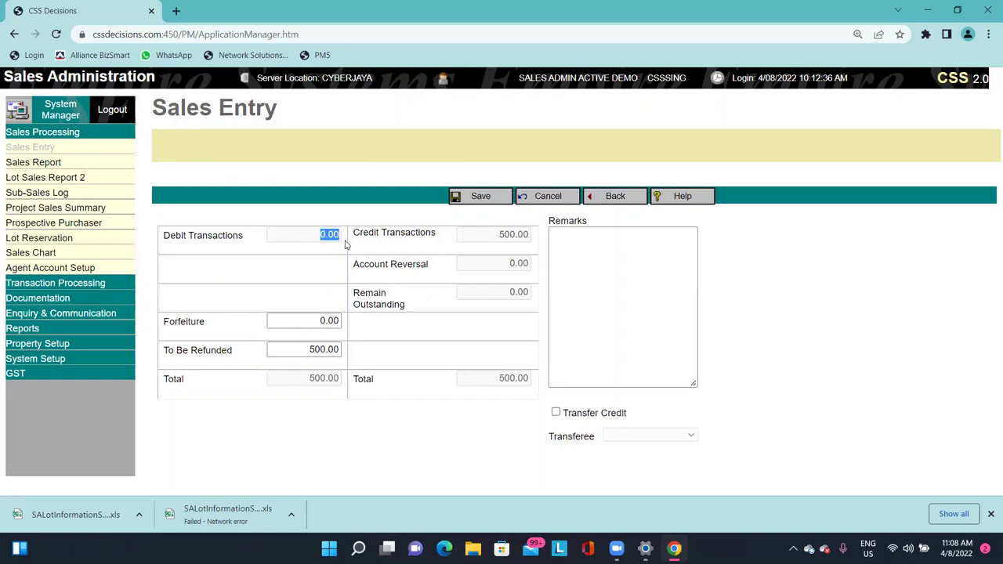
pyautogui.doubleClick(501, 237)
pyautogui.click(498, 237)
pyautogui.doubleClick(498, 237)
pyautogui.doubleClick(502, 267)
pyautogui.click(482, 294)
pyautogui.doubleClick(518, 292)
pyautogui.doubleClick(299, 322)
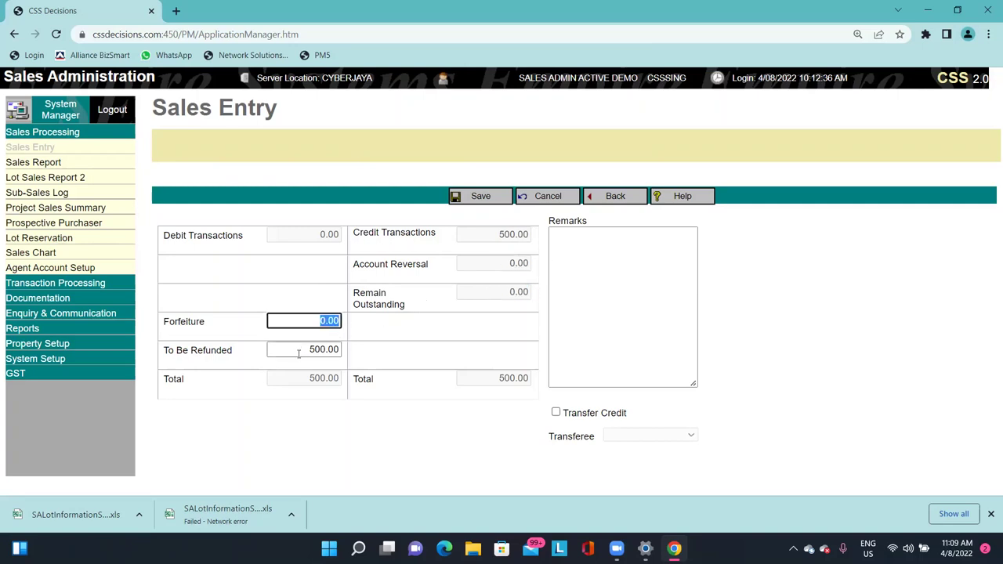
pyautogui.doubleClick(306, 351)
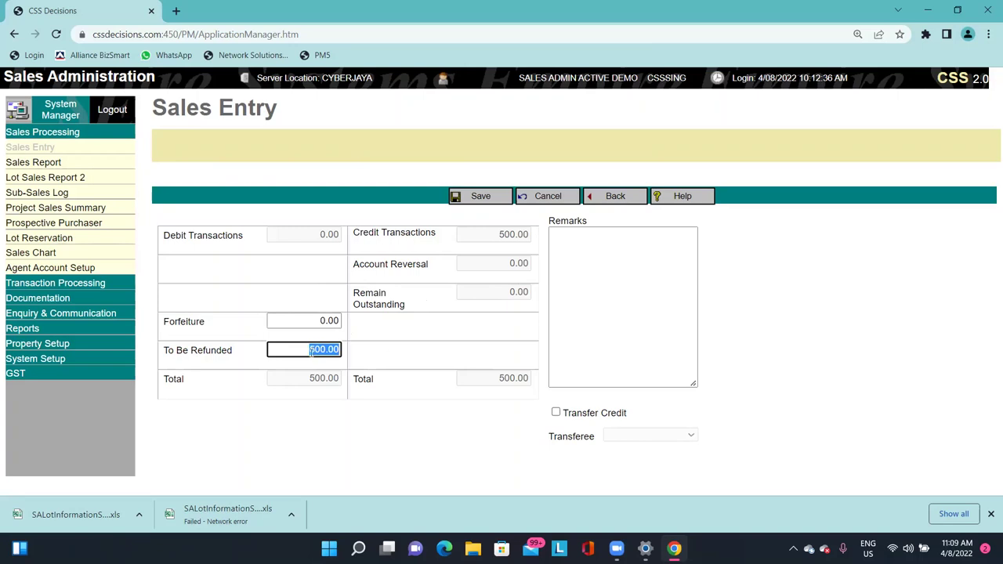
pyautogui.doubleClick(296, 322)
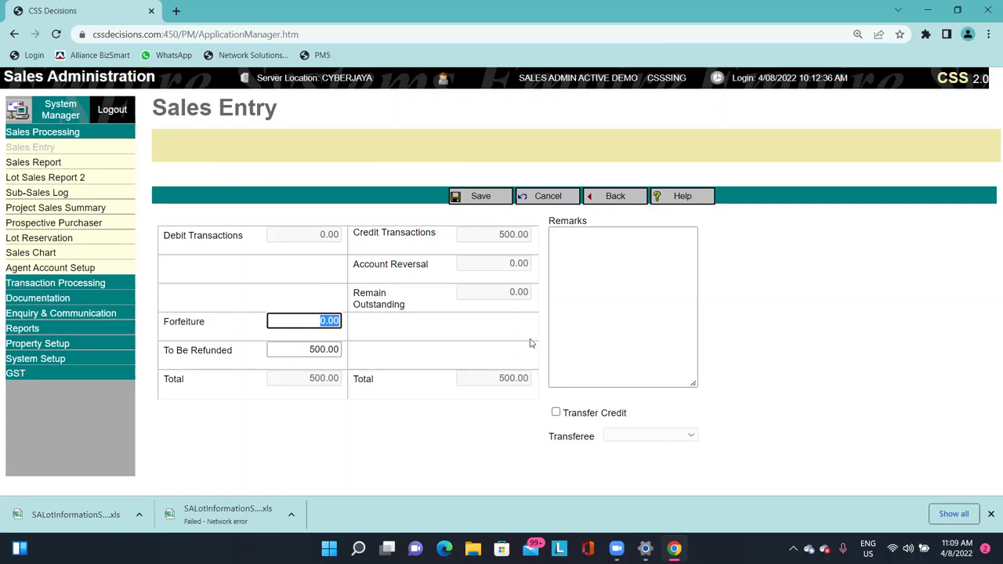
pyautogui.click(848, 341)
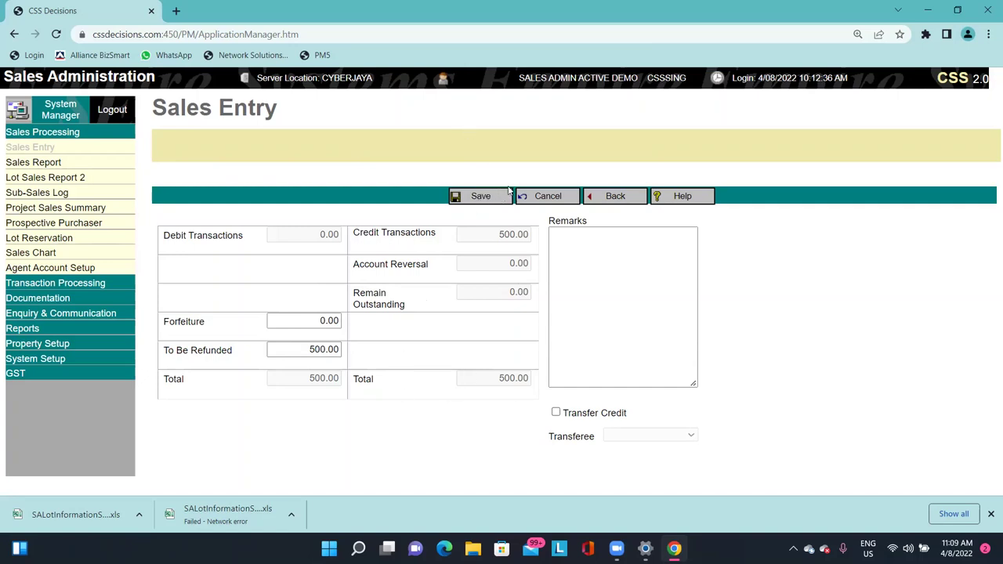
pyautogui.click(468, 197)
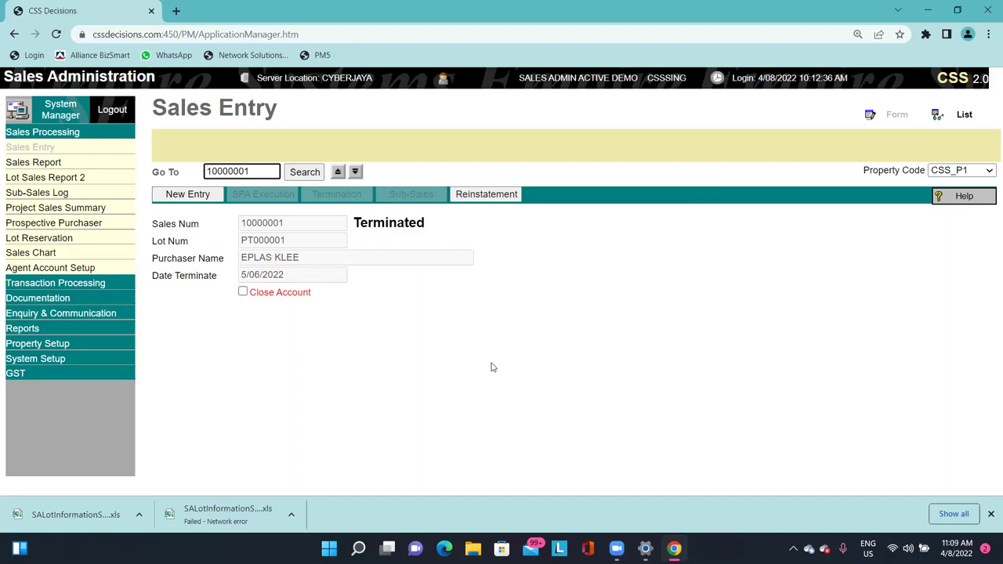
# Start a new Payment Voucher dated 15/6/2022.
pyautogui.click(77, 288)
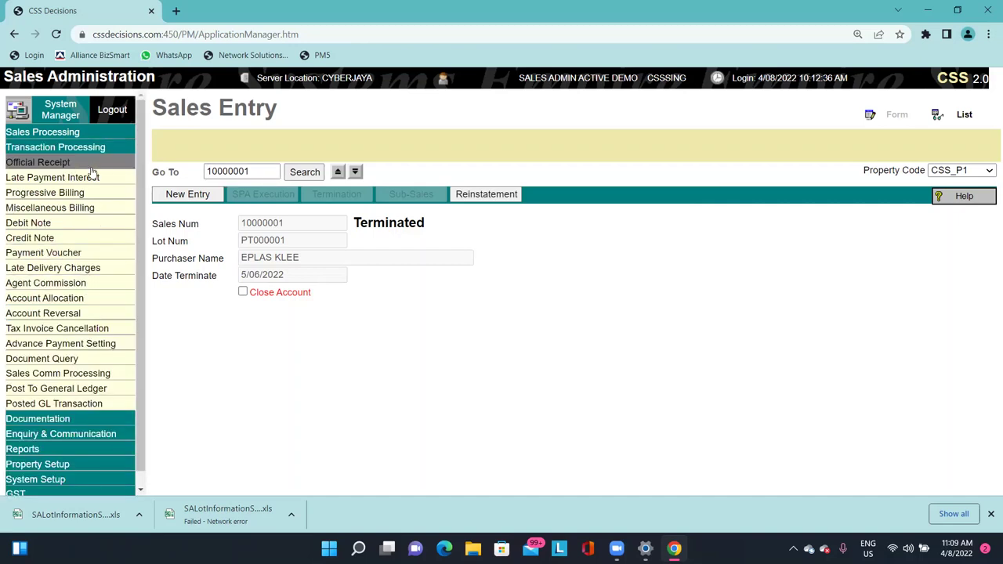
pyautogui.click(63, 253)
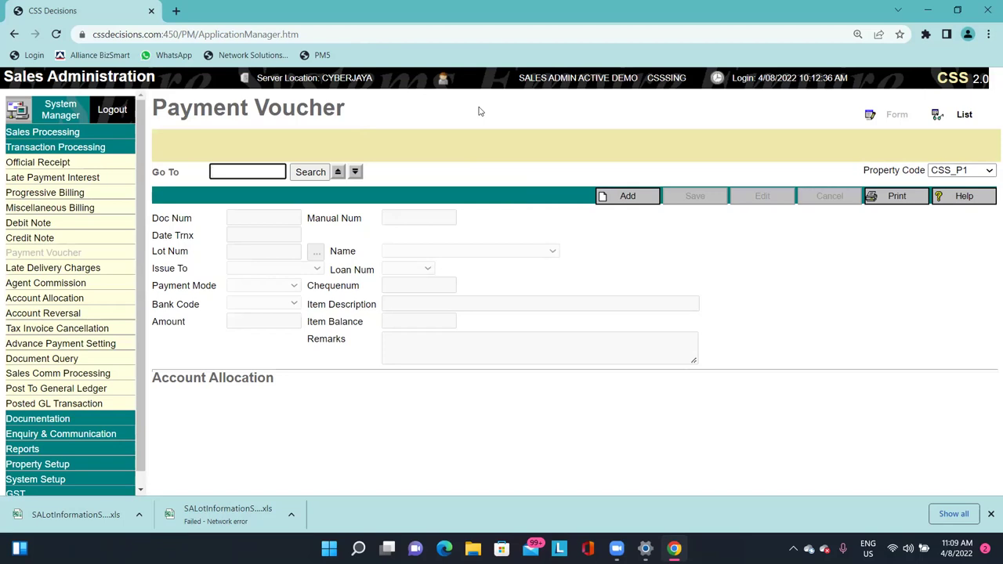
pyautogui.click(479, 112)
pyautogui.click(630, 196)
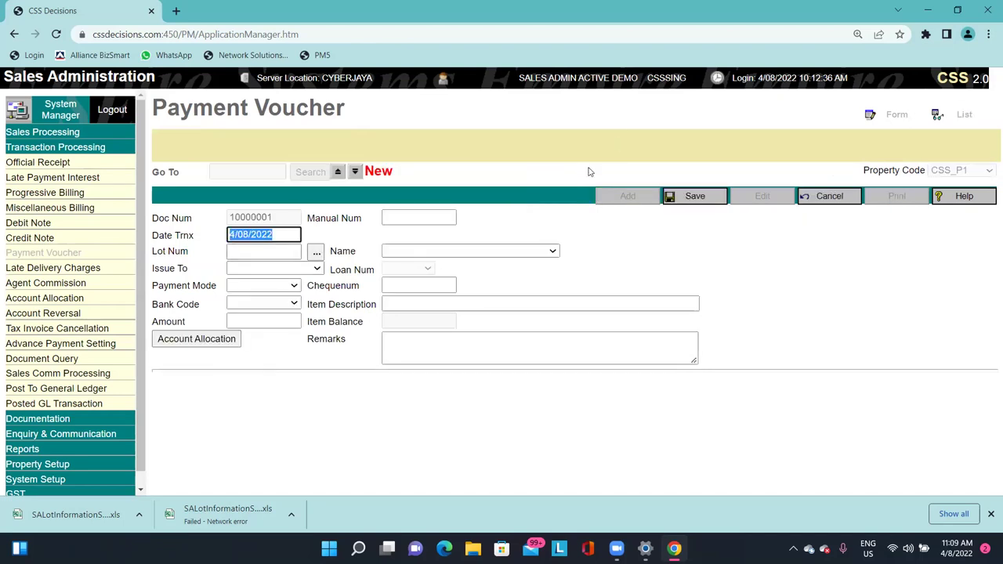
pyautogui.write('15/6')
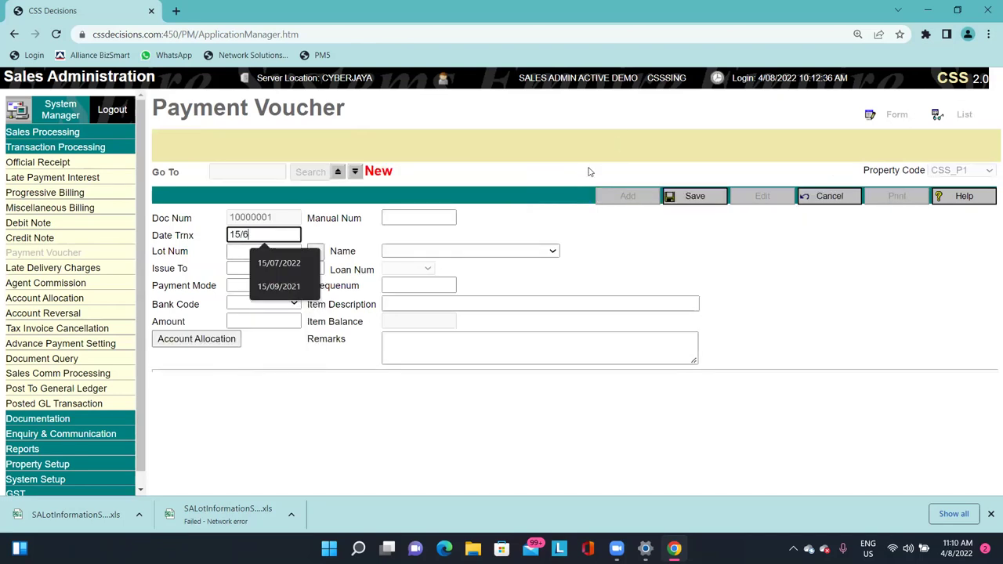
pyautogui.write('/2022')
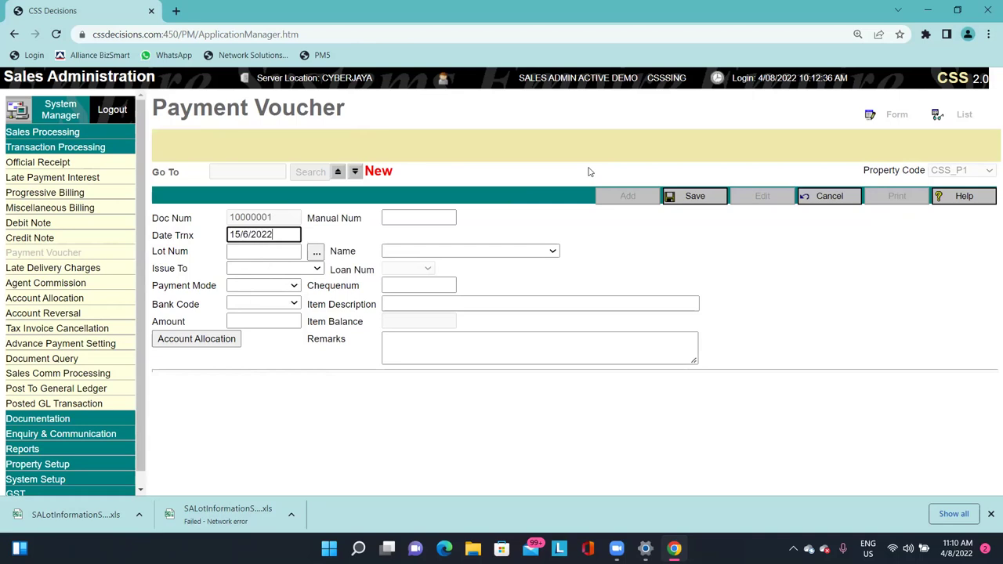
pyautogui.press('Tab')
# Set the voucher to lot PT000001, issued to the Purchaser, paid by Cheque under bank PV1.
pyautogui.click(316, 251)
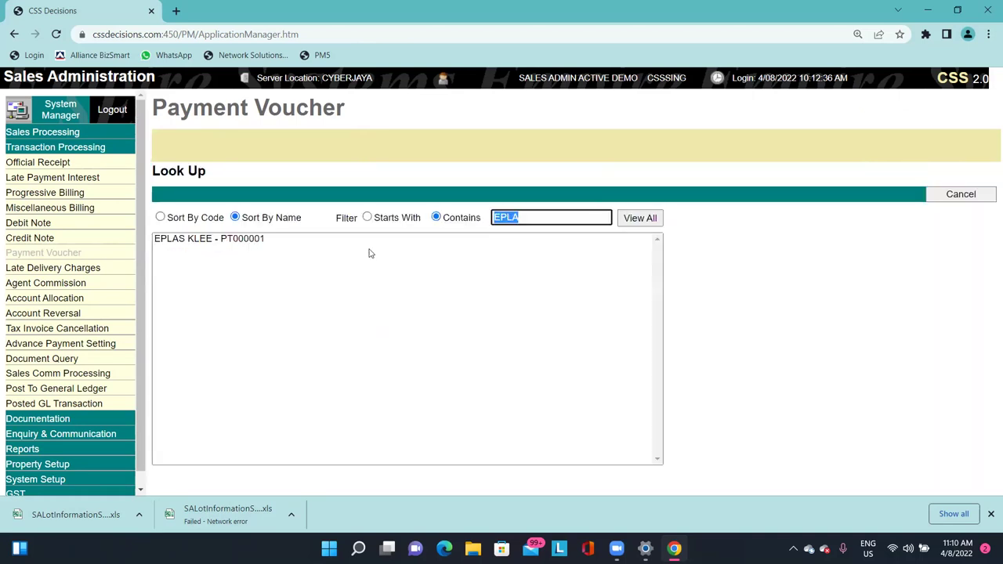
pyautogui.click(260, 242)
pyautogui.click(267, 268)
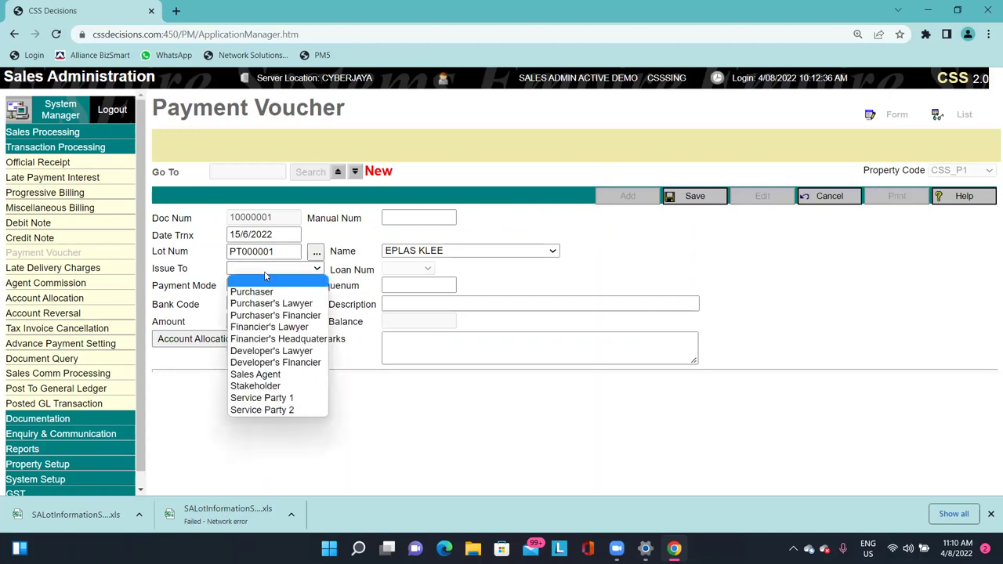
pyautogui.click(274, 292)
pyautogui.click(266, 287)
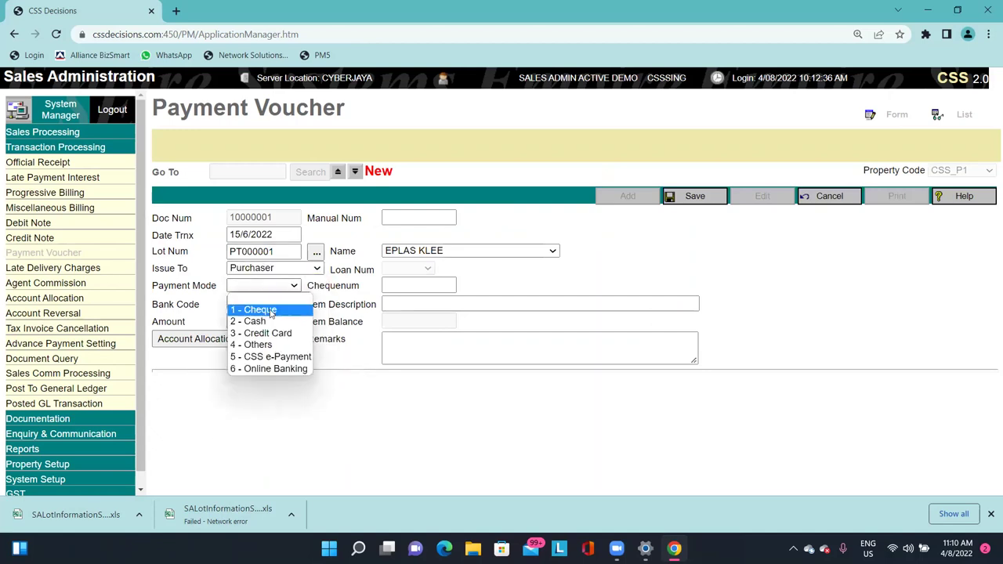
pyautogui.click(270, 309)
pyautogui.click(270, 304)
pyautogui.click(264, 324)
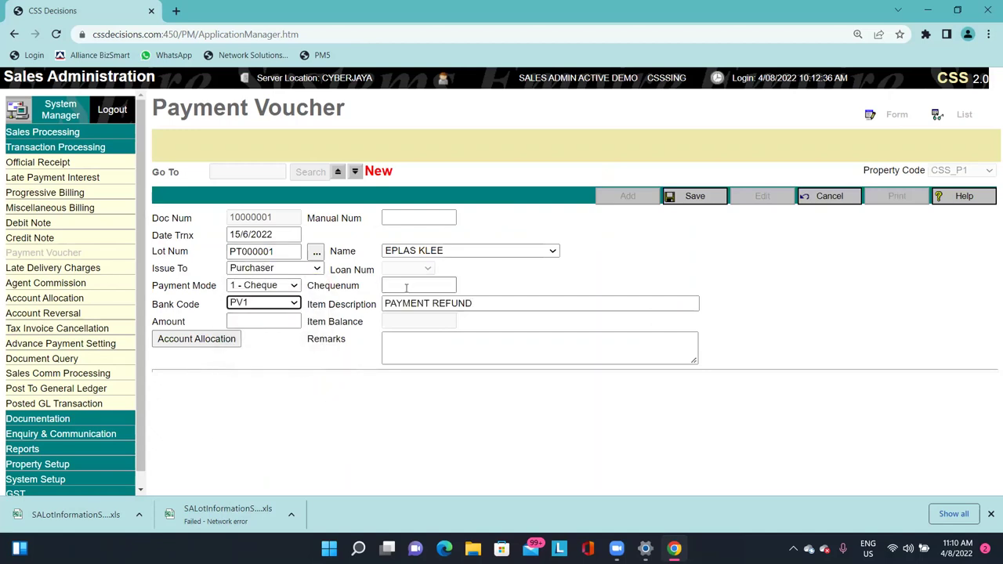
# Enter the cheque number and amount 500, then allocate the 500.00 to the payment receipt.
pyautogui.click(419, 285)
pyautogui.write('CIMB')
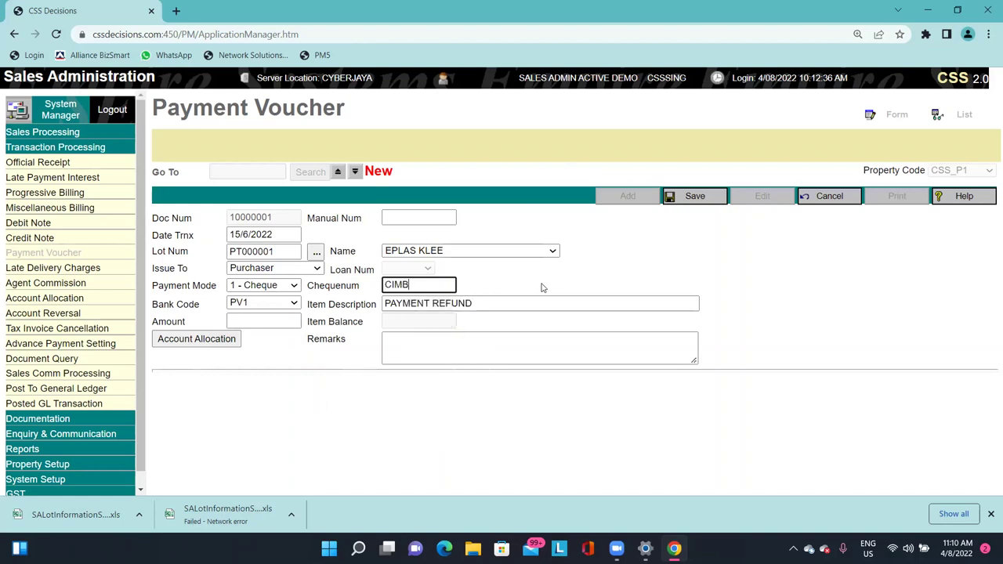
pyautogui.write(' 9921823')
pyautogui.press('Tab')
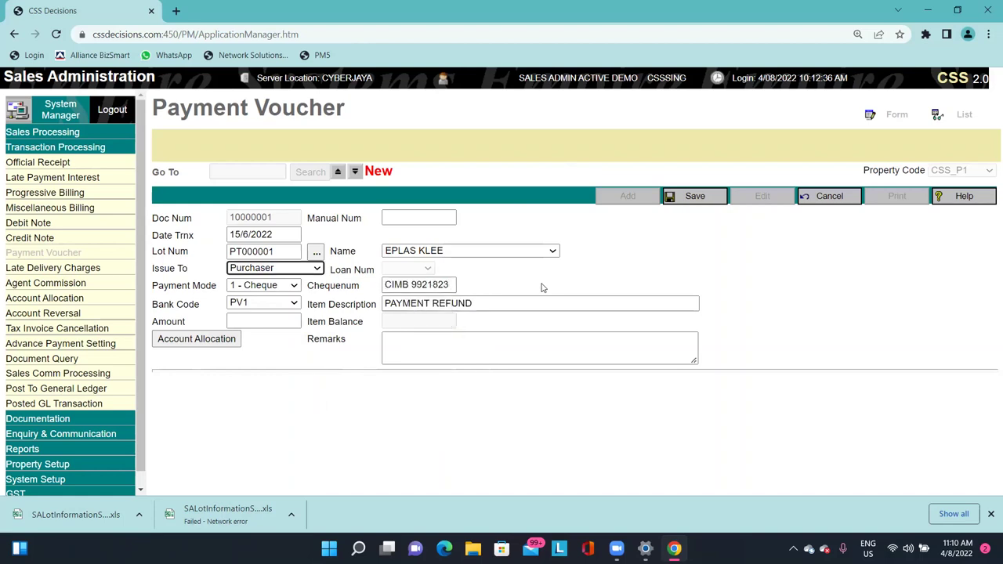
pyautogui.click(265, 321)
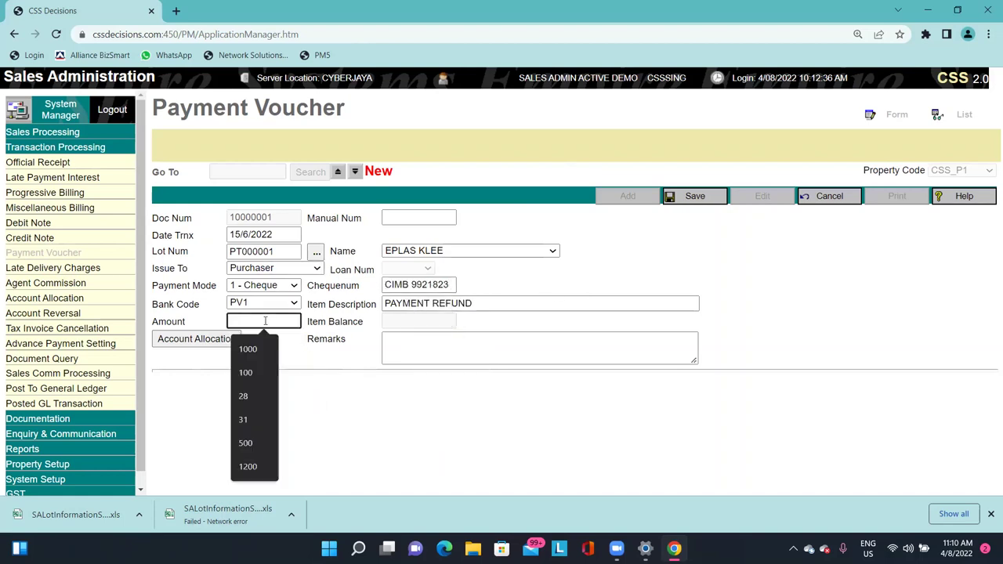
pyautogui.write('500')
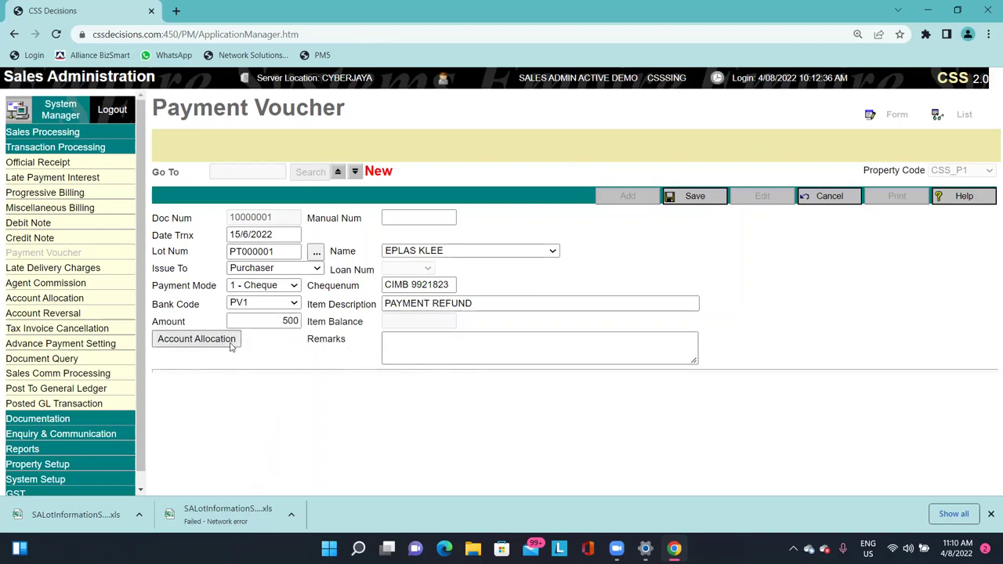
pyautogui.click(227, 340)
pyautogui.click(162, 442)
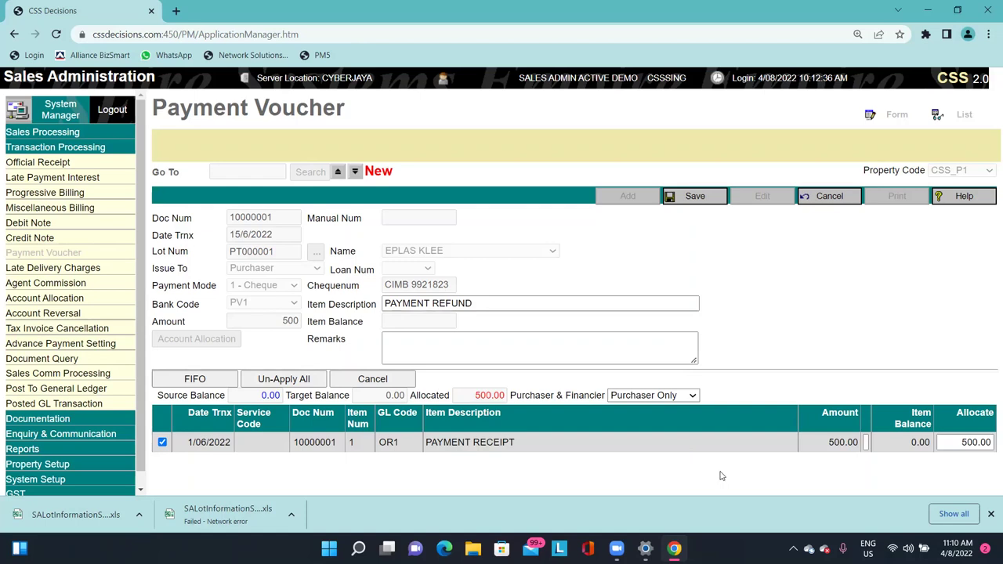
# Save the 500.00 payment voucher 10000001, fully allocated with a 0.00 balance.
pyautogui.click(689, 196)
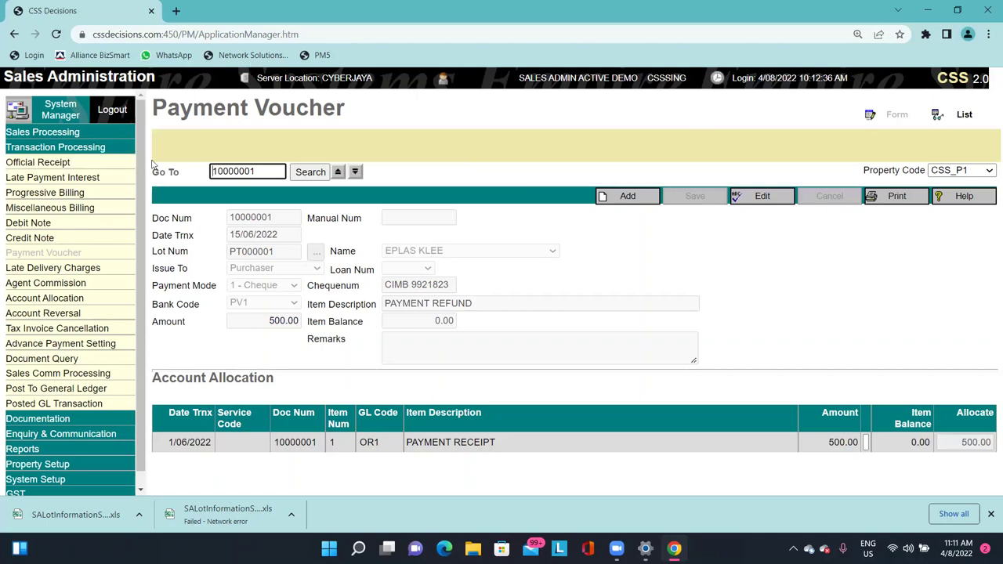
pyautogui.click(50, 132)
# Load terminated sale 10000001 for lot PT000001 in Sales Entry and start its reinstatement.
pyautogui.click(67, 147)
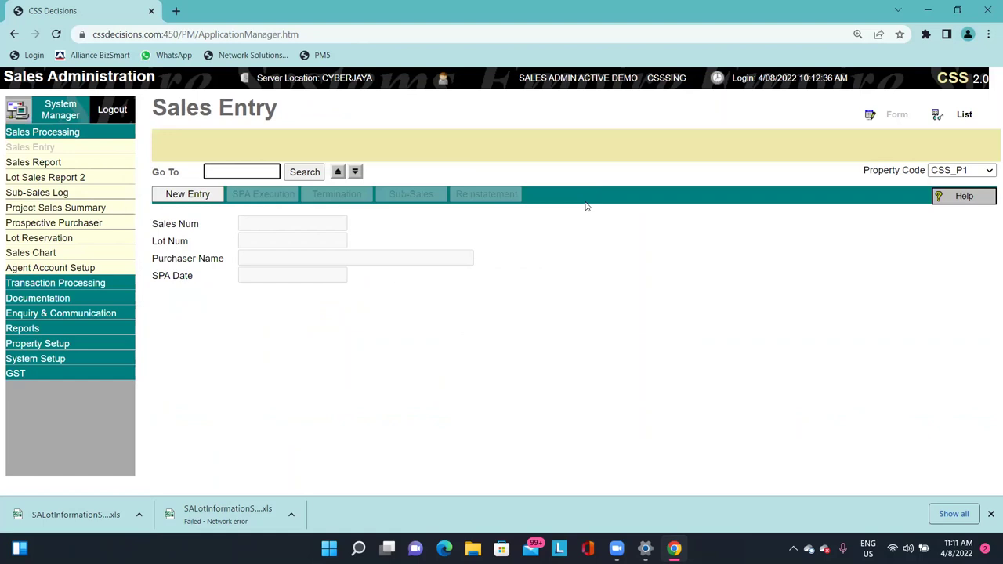
pyautogui.click(336, 172)
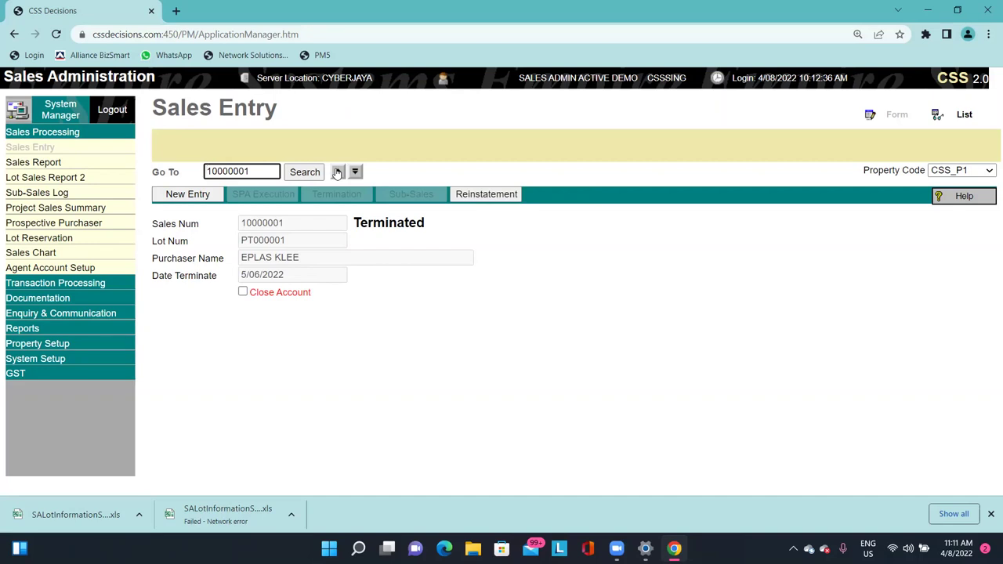
pyautogui.click(325, 151)
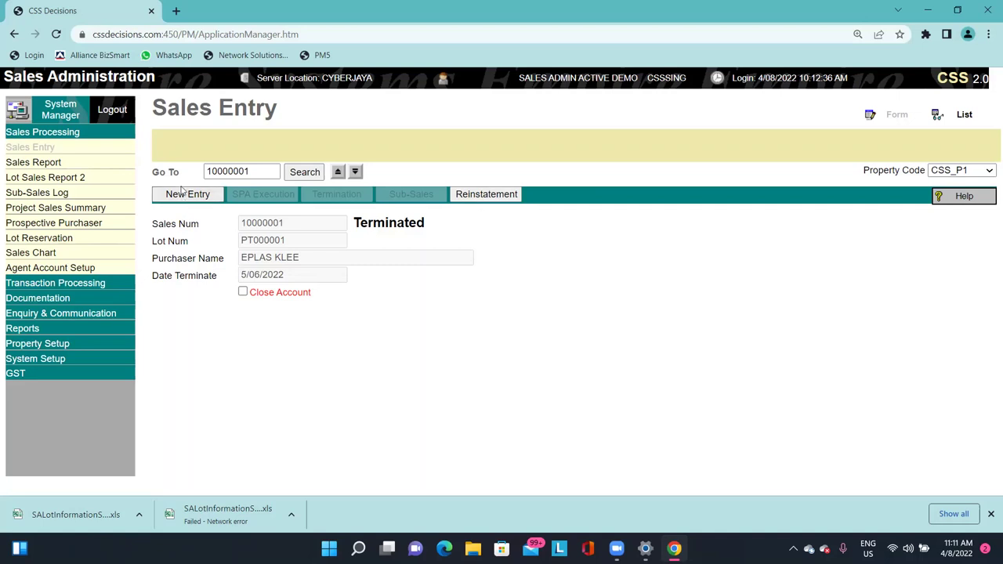
pyautogui.click(480, 196)
pyautogui.moveTo(252, 224); pyautogui.dragTo(298, 274)
pyautogui.doubleClick(321, 275)
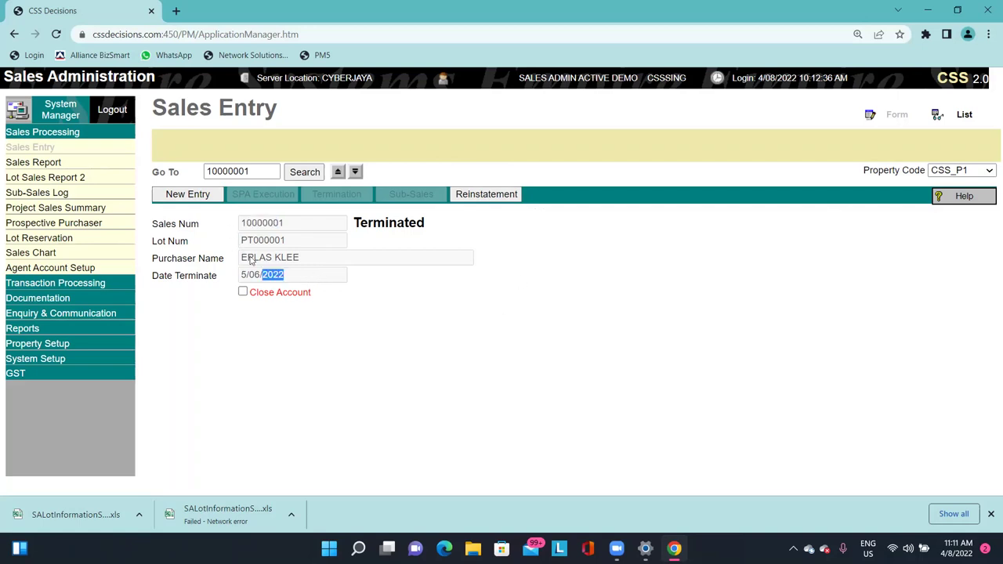
pyautogui.doubleClick(306, 254)
pyautogui.click(332, 241)
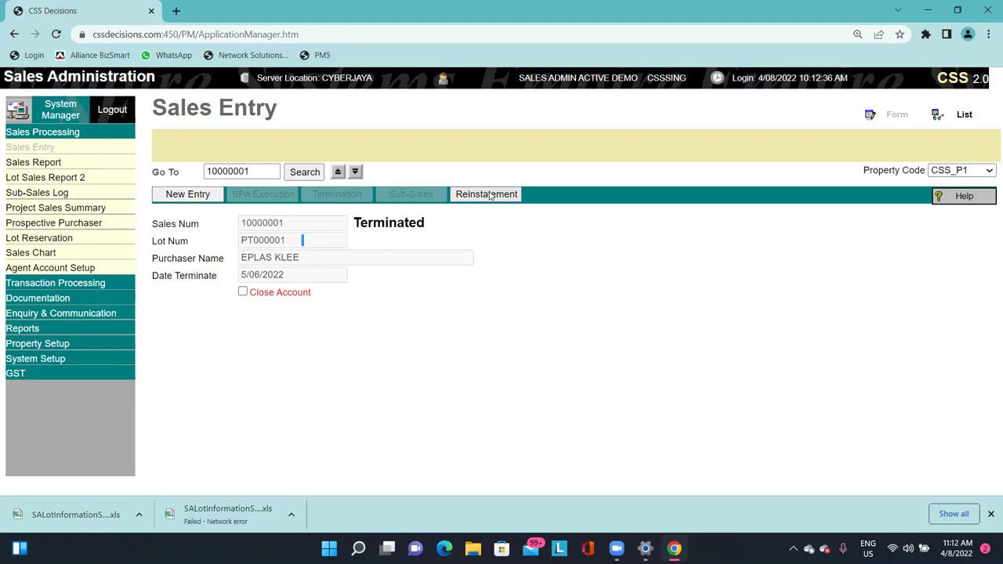
pyautogui.click(489, 195)
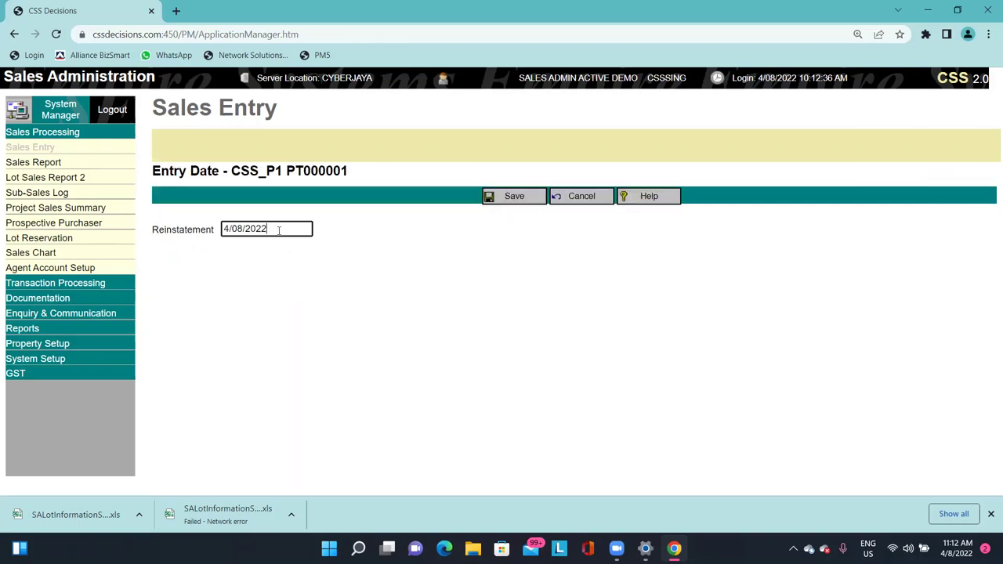
# Reinstate sale 10000001 with date 16/6/2022, accepting the date warning, and save.
pyautogui.write('16/6/2022')
pyautogui.press('Tab')
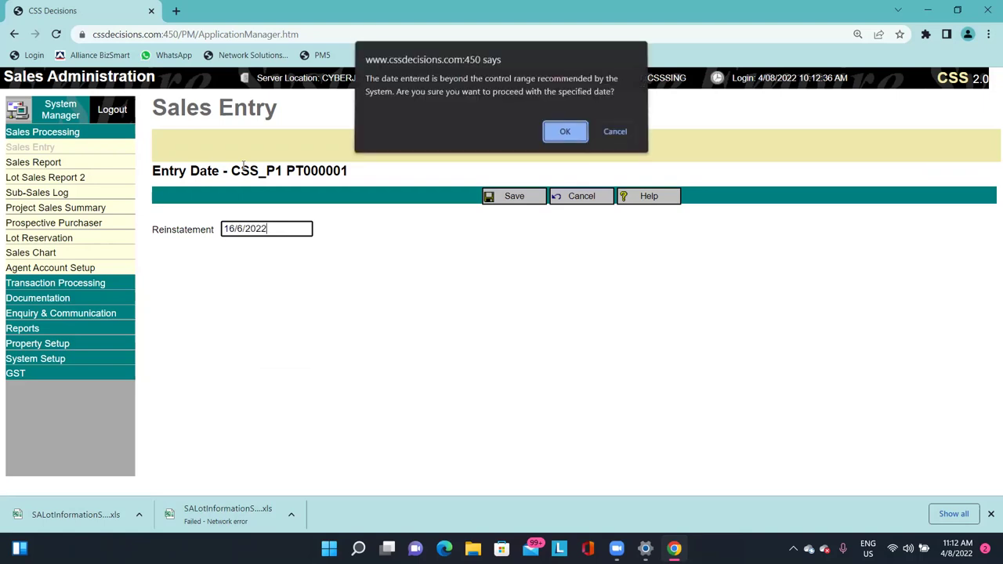
pyautogui.press('Return')
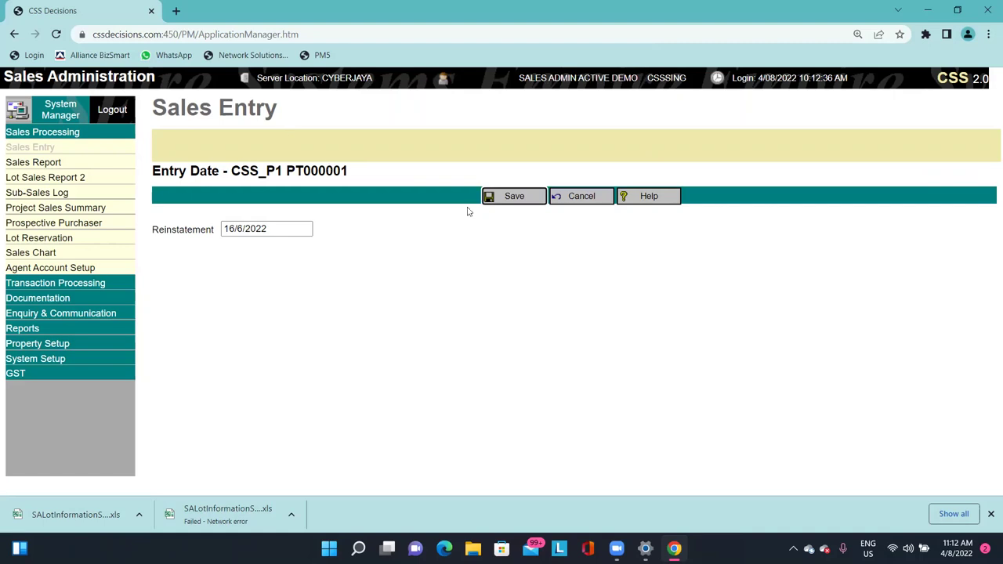
pyautogui.click(498, 201)
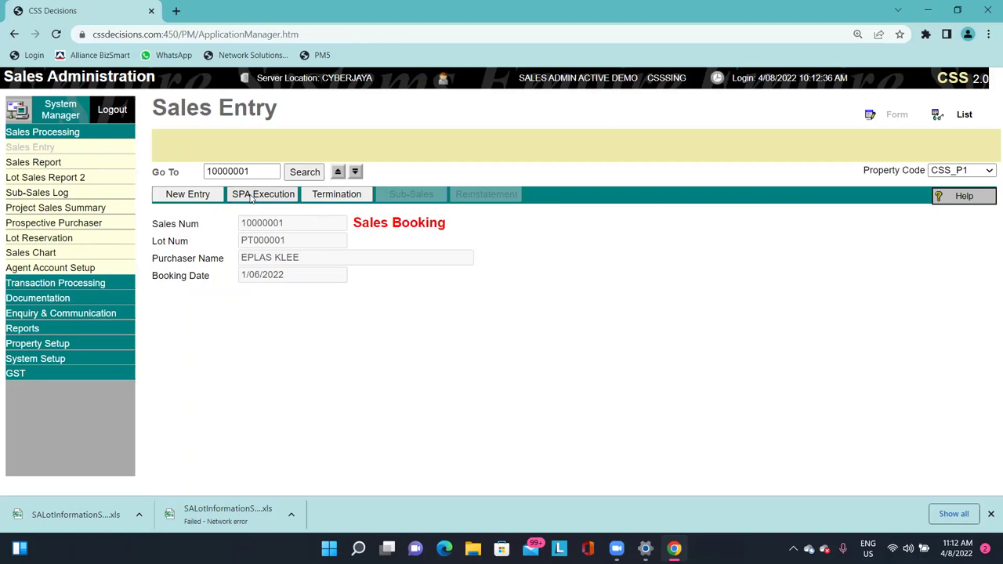
# Start SPA execution with SPA date 17/6/2022, accepting the out-of-range date warning.
pyautogui.click(250, 195)
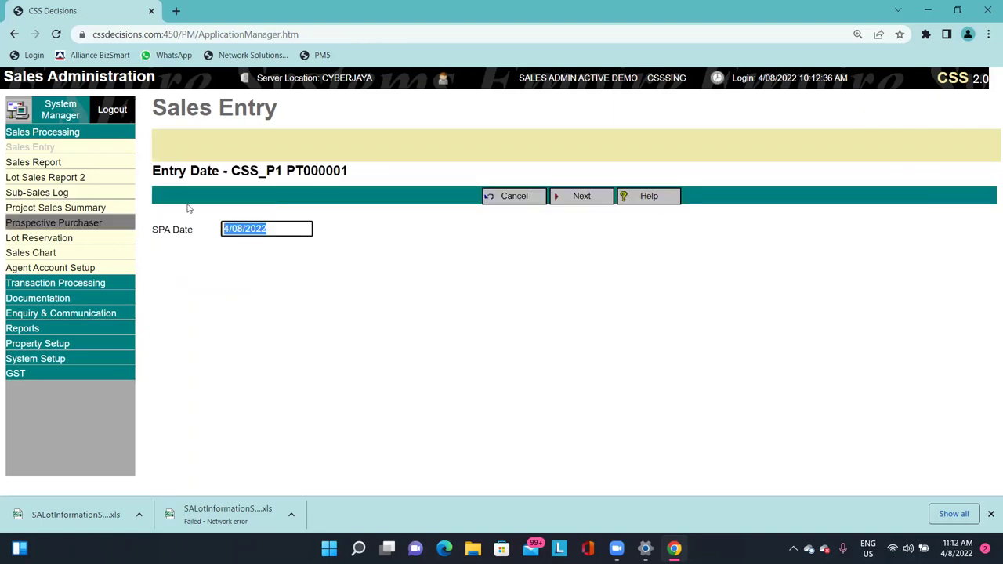
pyautogui.write('17')
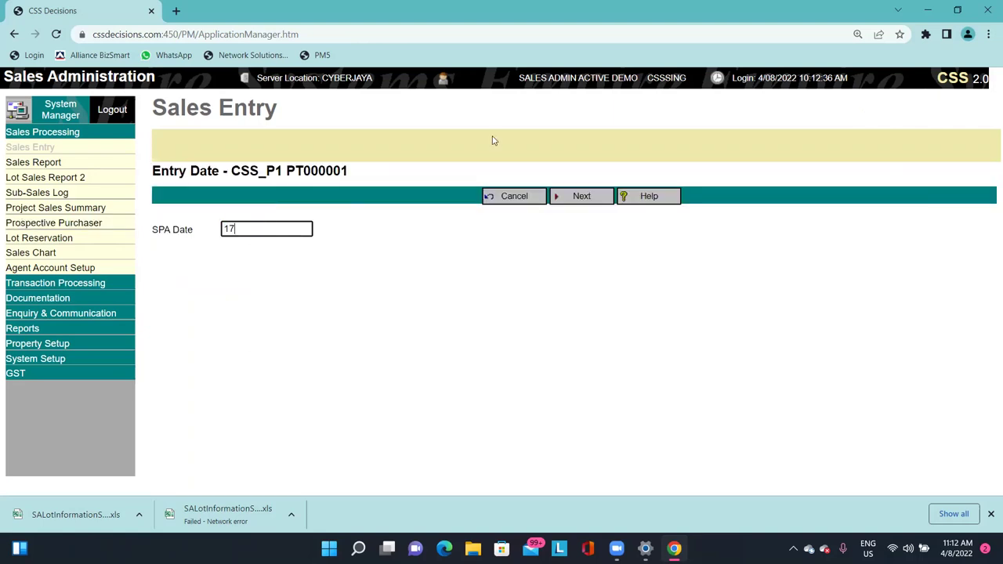
pyautogui.write('/6/2022')
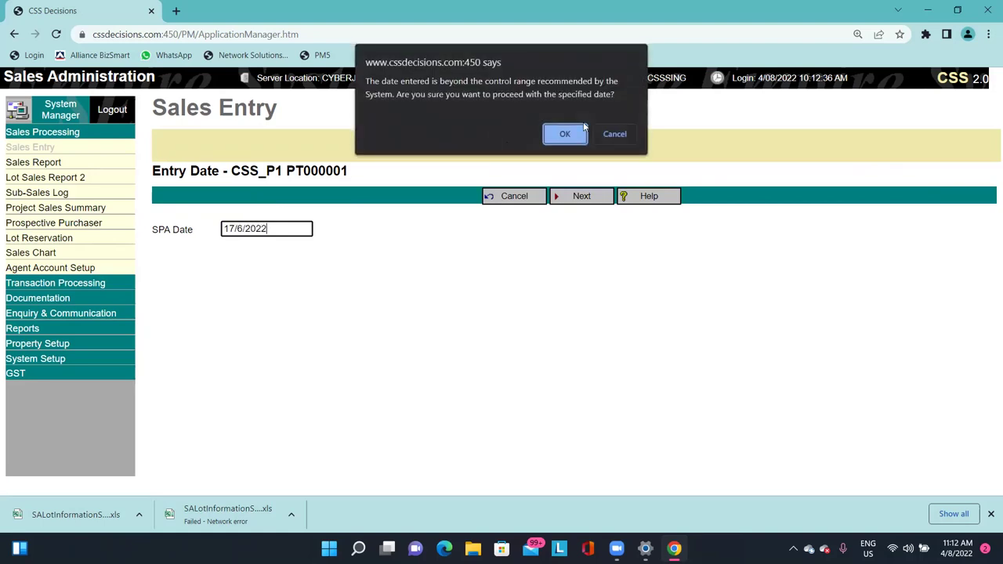
pyautogui.click(554, 133)
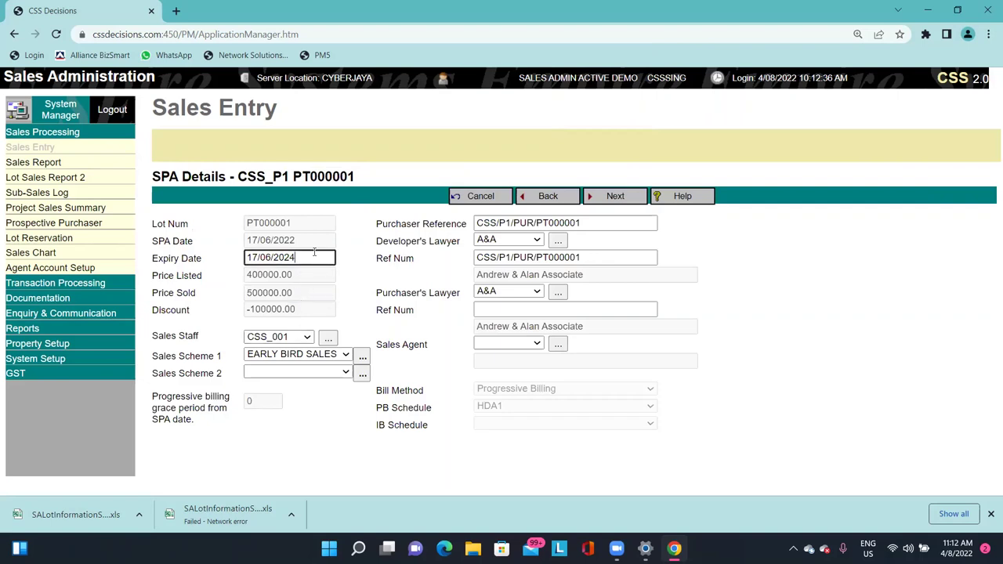
# Review the SPA details expiring 17/06/2024 and move on to purchaser contact info.
pyautogui.moveTo(303, 258); pyautogui.dragTo(246, 264)
pyautogui.click(205, 258)
pyautogui.moveTo(310, 252); pyautogui.dragTo(248, 259)
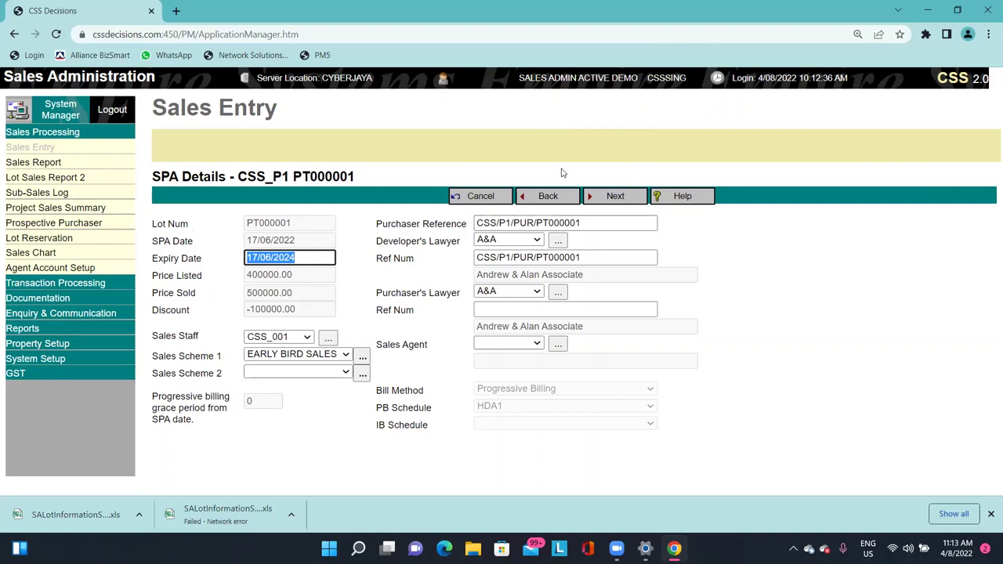
pyautogui.click(290, 258)
pyautogui.moveTo(296, 258); pyautogui.dragTo(248, 258)
pyautogui.click(429, 198)
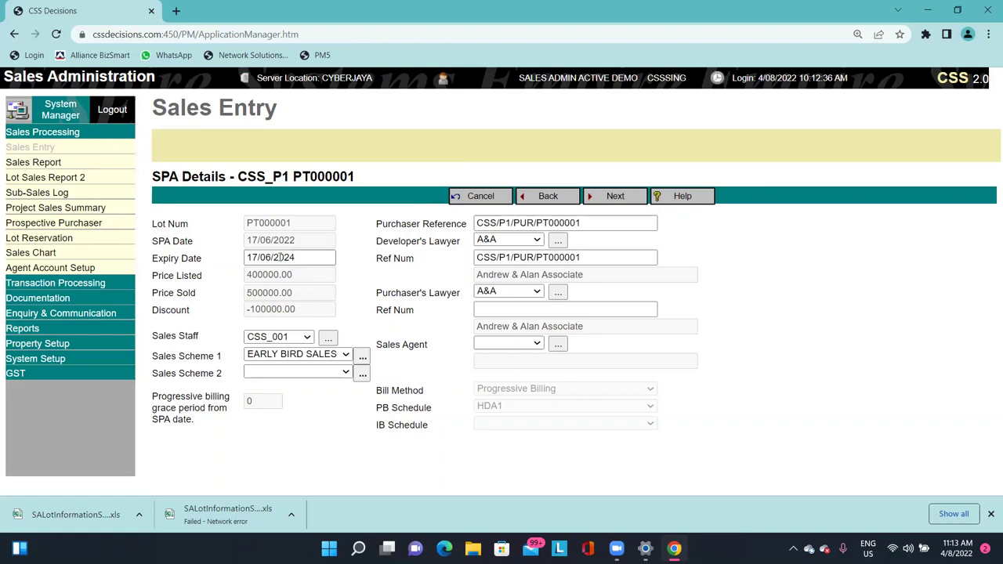
pyautogui.moveTo(335, 258); pyautogui.dragTo(140, 253)
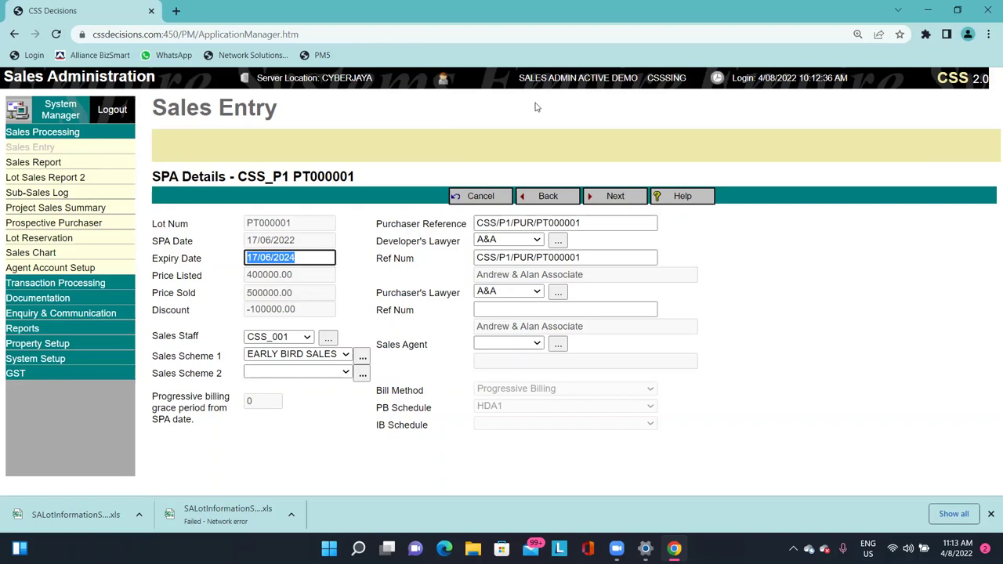
pyautogui.click(378, 153)
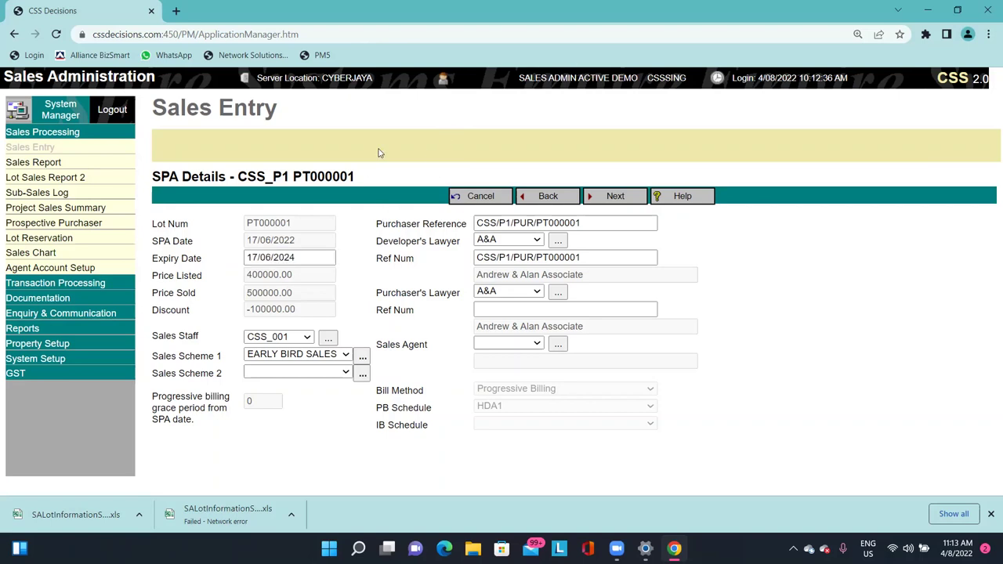
pyautogui.moveTo(180, 336); pyautogui.dragTo(227, 346)
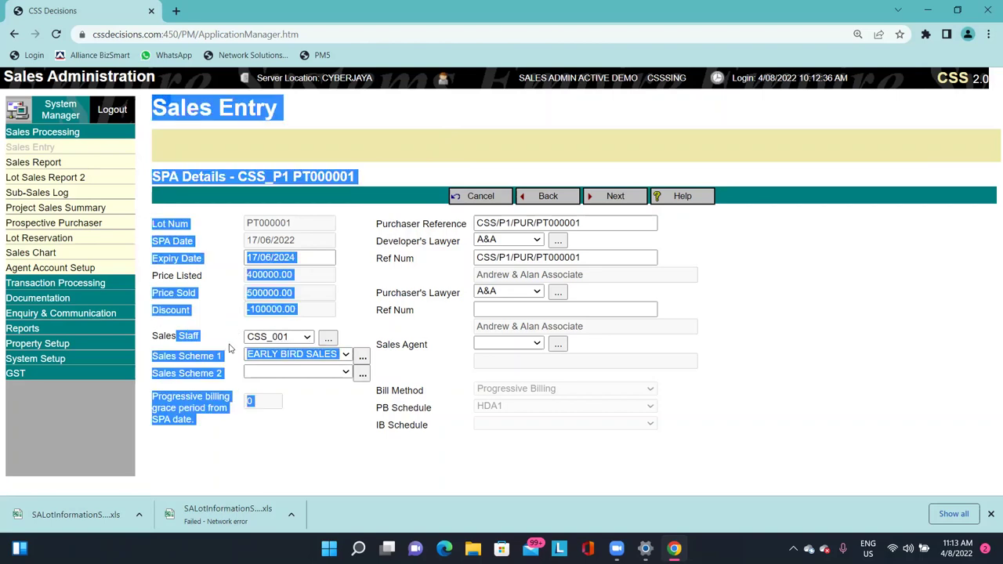
pyautogui.click(817, 280)
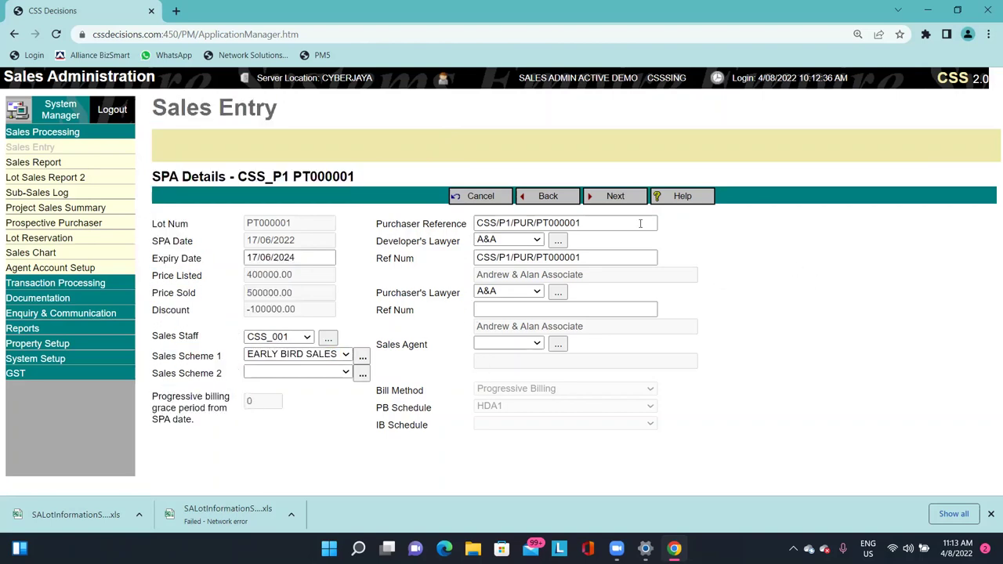
pyautogui.click(615, 196)
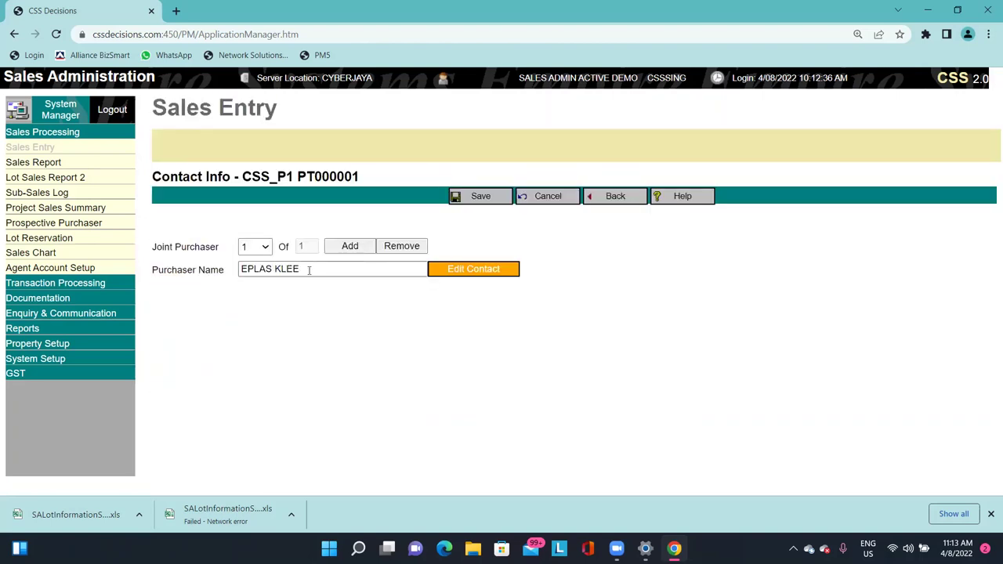
# Save the contact info so sale 10000001 becomes SPA Active dated 17/06/2022.
pyautogui.moveTo(283, 268); pyautogui.dragTo(239, 306)
pyautogui.click(302, 308)
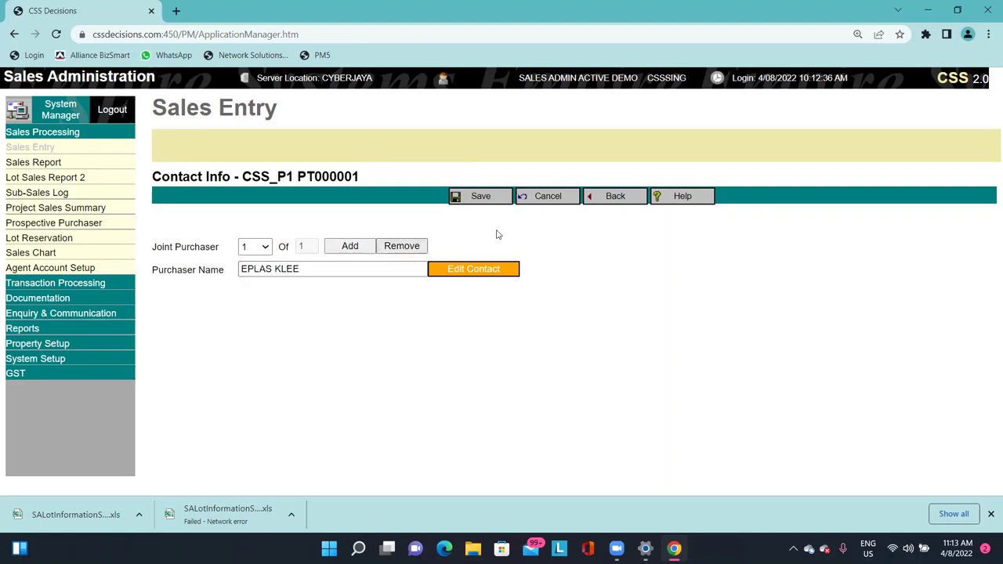
pyautogui.tripleClick(280, 267)
pyautogui.click(392, 371)
pyautogui.click(470, 202)
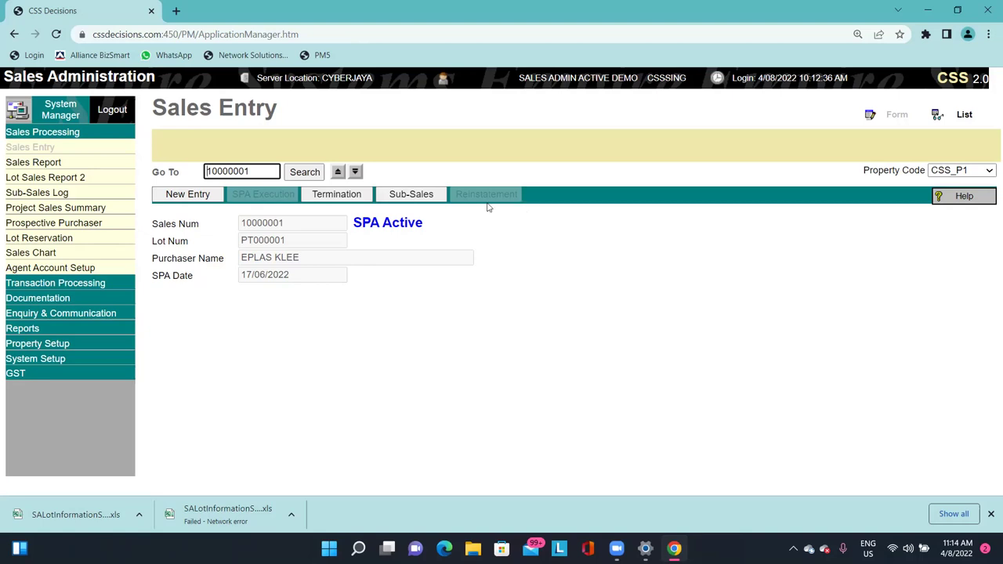
pyautogui.click(98, 283)
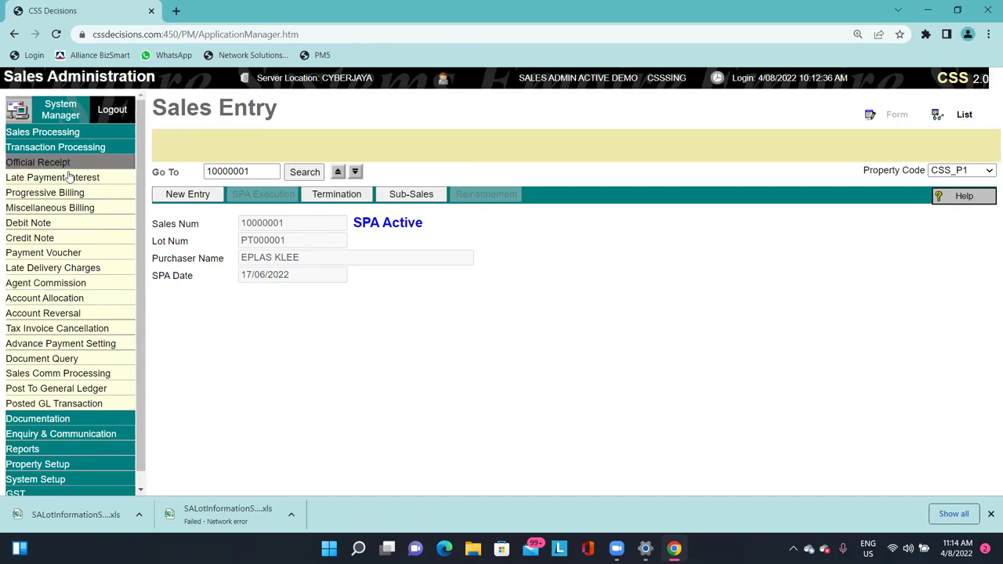
# Load progressive bill 10000001 of 50,000.00 raised upon SPA signing for PT000001.
pyautogui.click(85, 194)
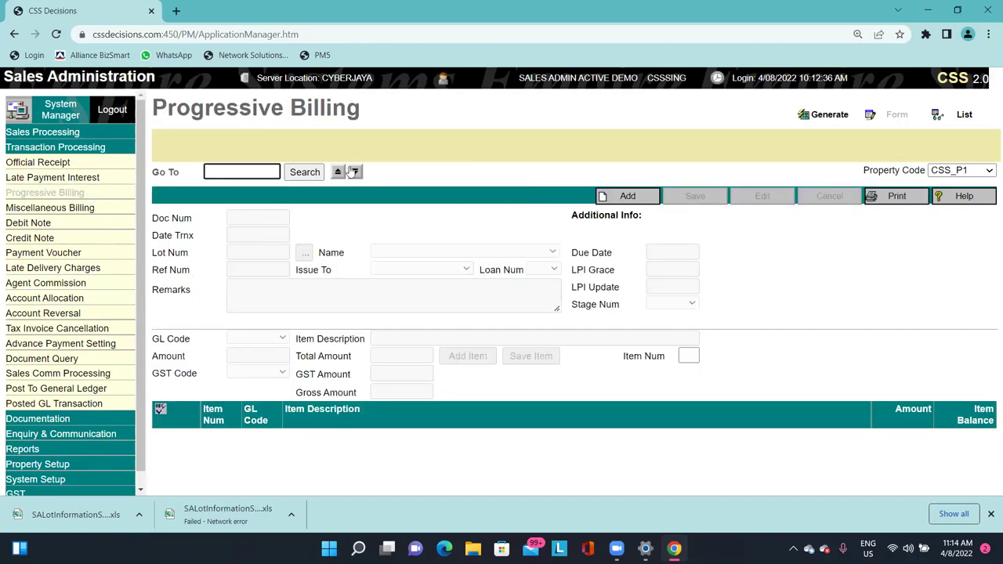
pyautogui.click(337, 172)
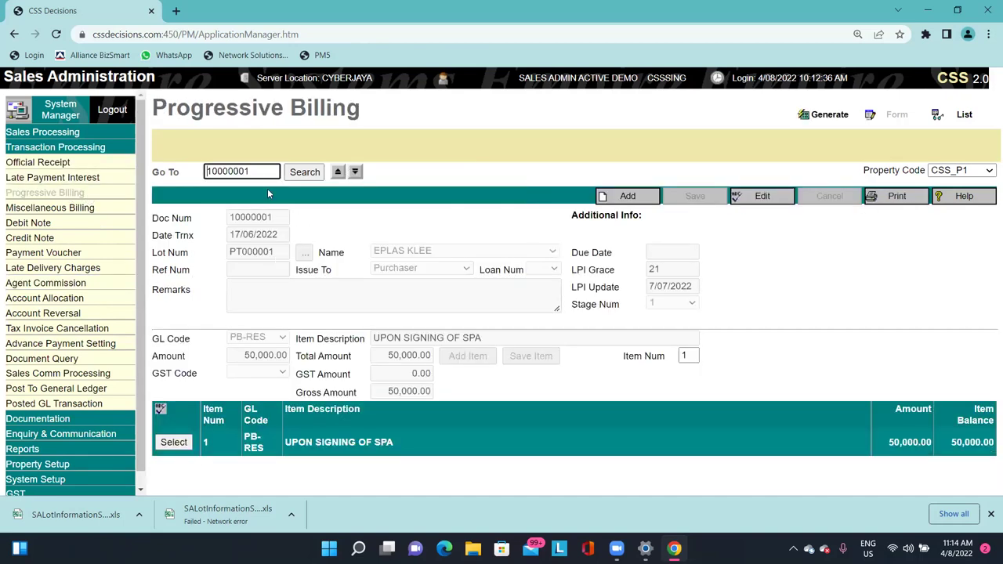
pyautogui.moveTo(255, 170); pyautogui.dragTo(180, 176)
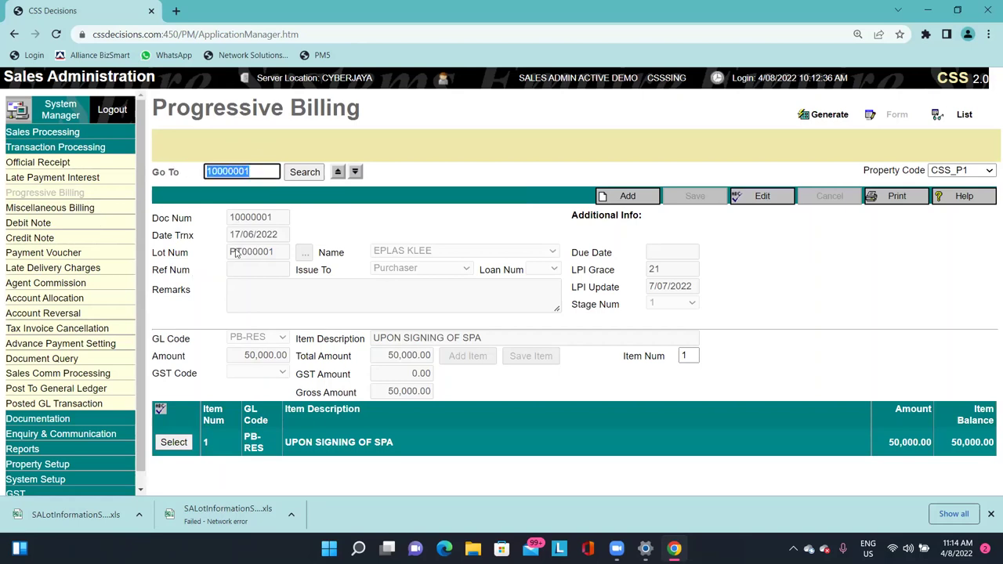
pyautogui.moveTo(229, 252); pyautogui.dragTo(270, 240)
pyautogui.click(272, 239)
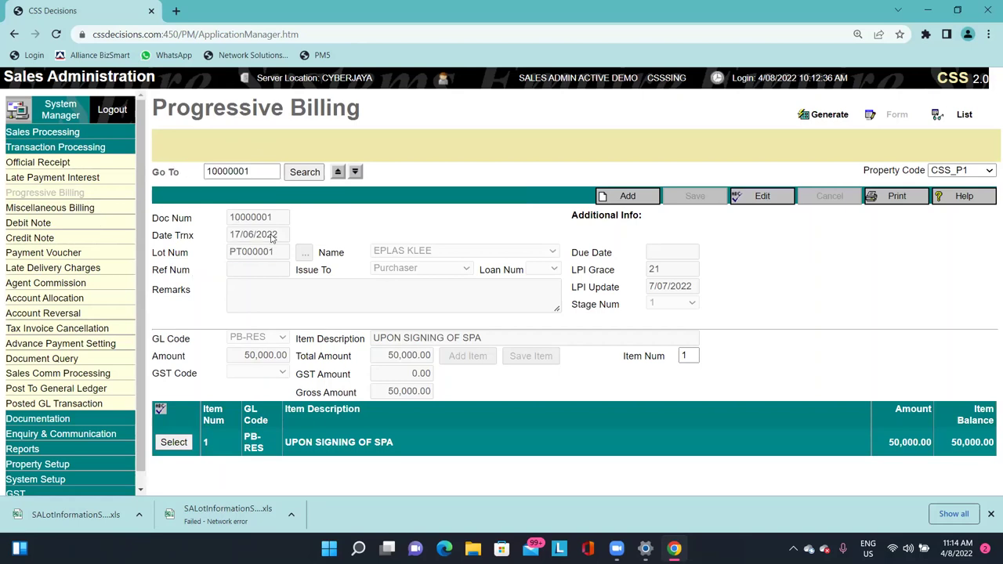
pyautogui.doubleClick(252, 251)
pyautogui.click(362, 328)
pyautogui.click(38, 162)
# Create a receipt dated 17/6/2022 for lot PT000001's purchaser, paid by cheque, bank OR1.
pyautogui.click(630, 196)
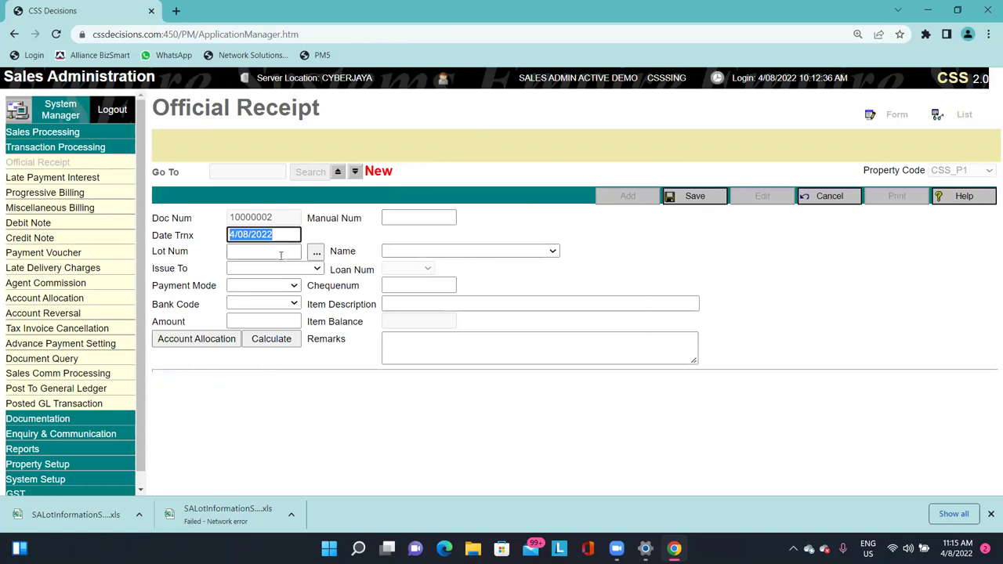
pyautogui.write('1')
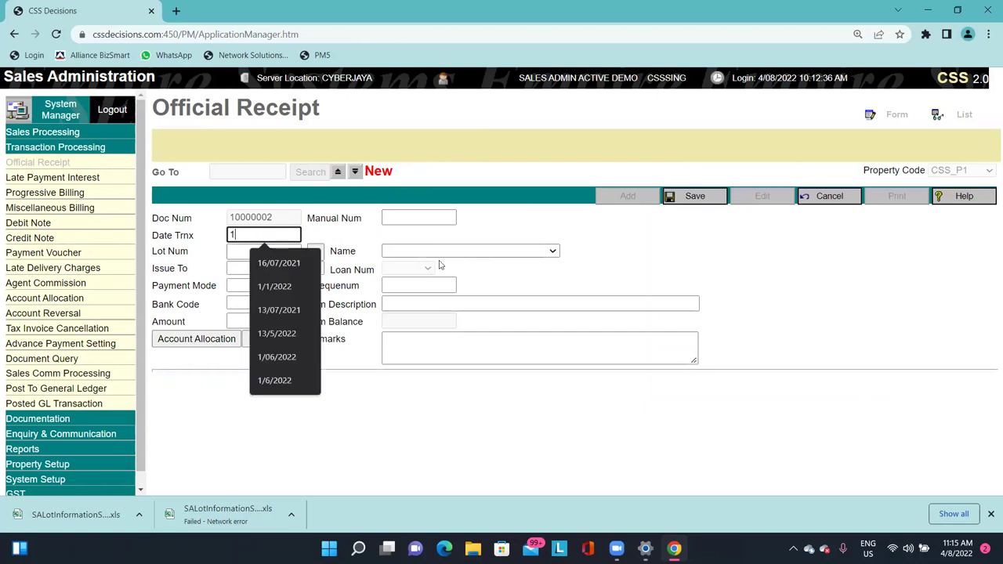
pyautogui.write('7/6/2022')
pyautogui.press('Tab')
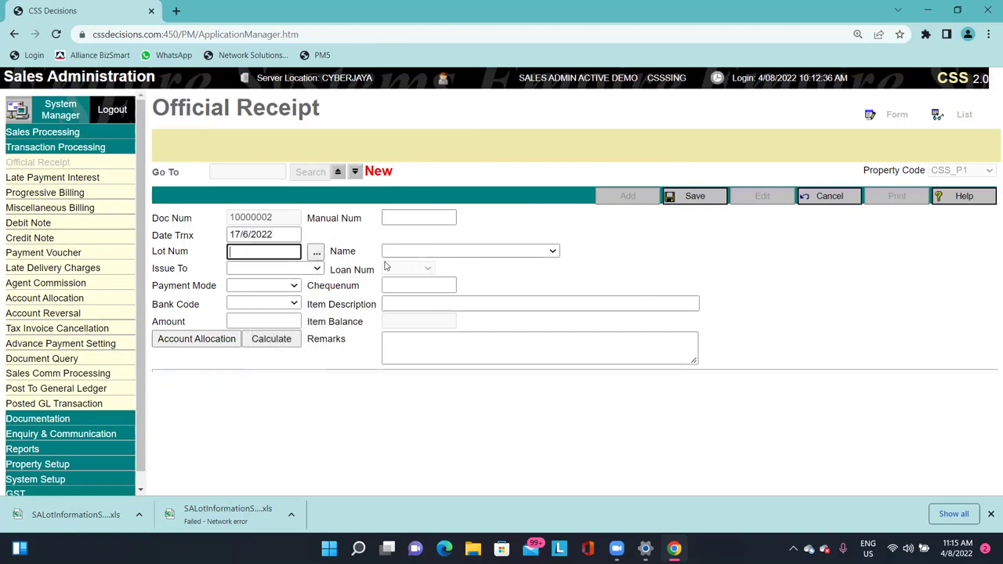
pyautogui.click(321, 256)
pyautogui.doubleClick(239, 240)
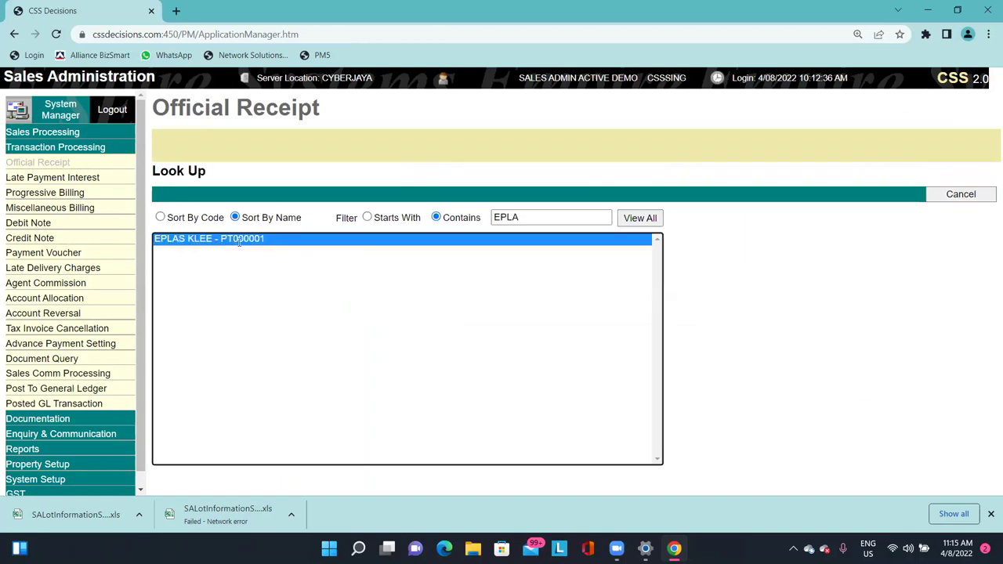
pyautogui.click(262, 269)
pyautogui.click(263, 291)
pyautogui.click(264, 286)
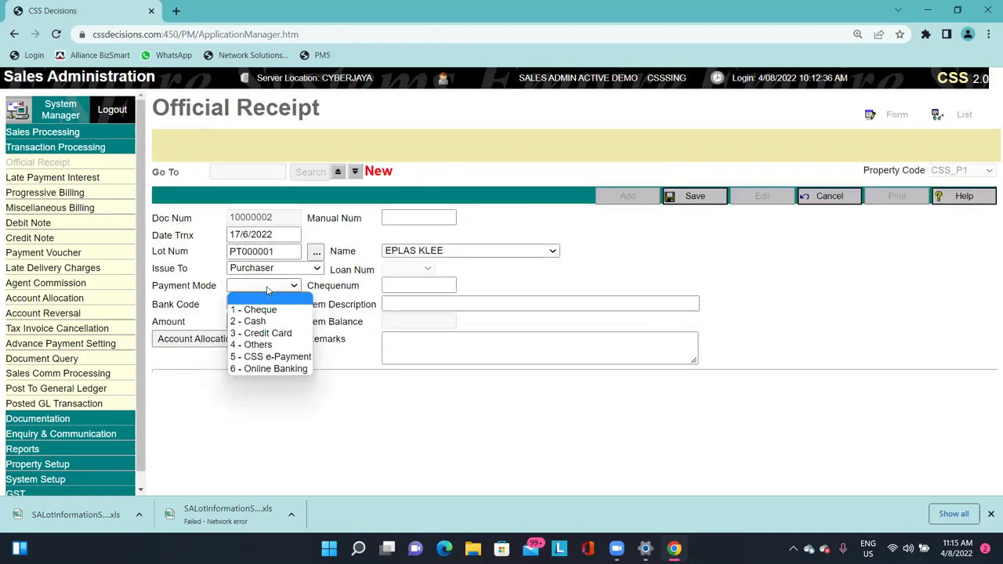
pyautogui.click(264, 307)
pyautogui.click(264, 307)
pyautogui.click(260, 327)
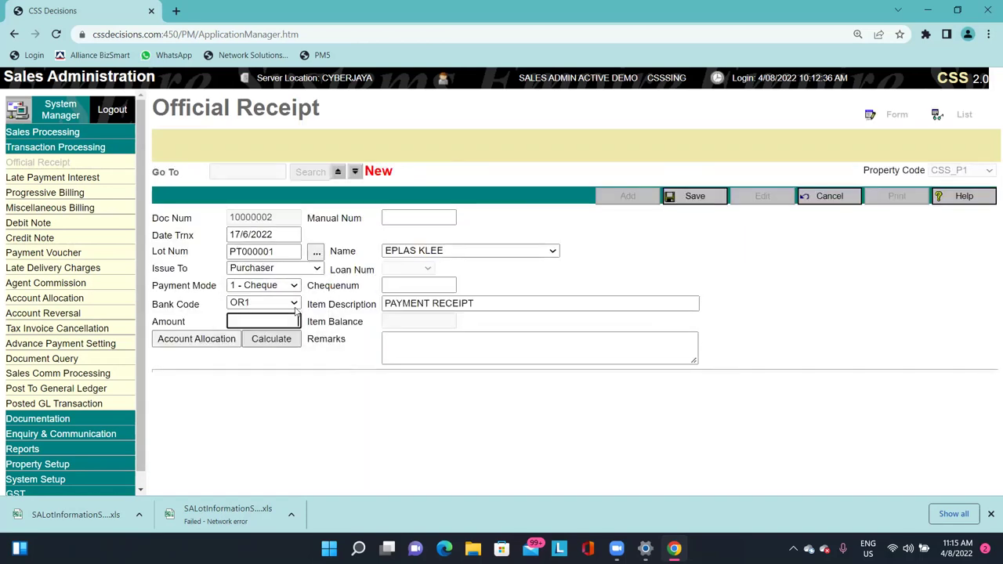
# Enter the cheque number and 50000 amount, allocate FIFO to bill 10000001, and save.
pyautogui.click(388, 285)
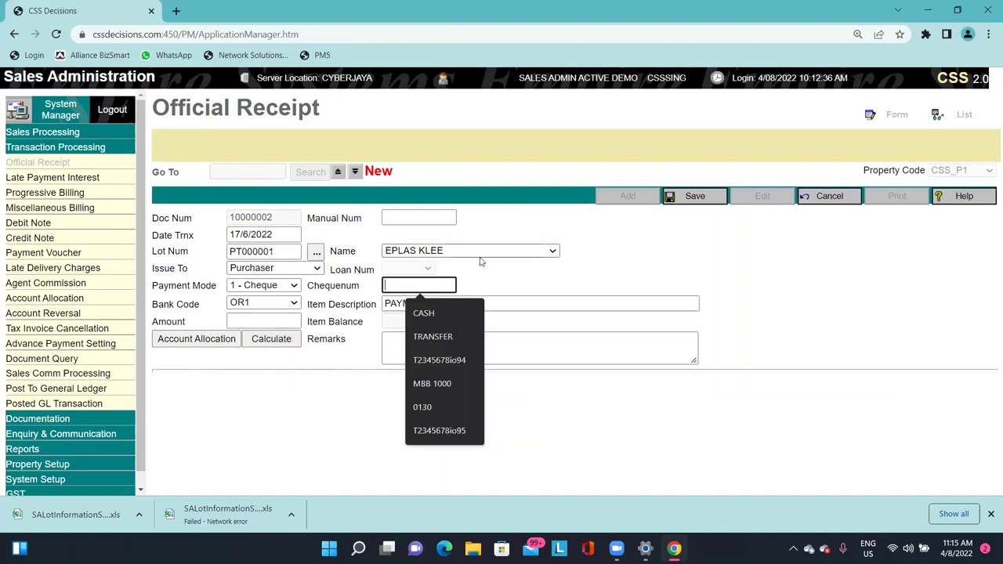
pyautogui.write('MBB 991820')
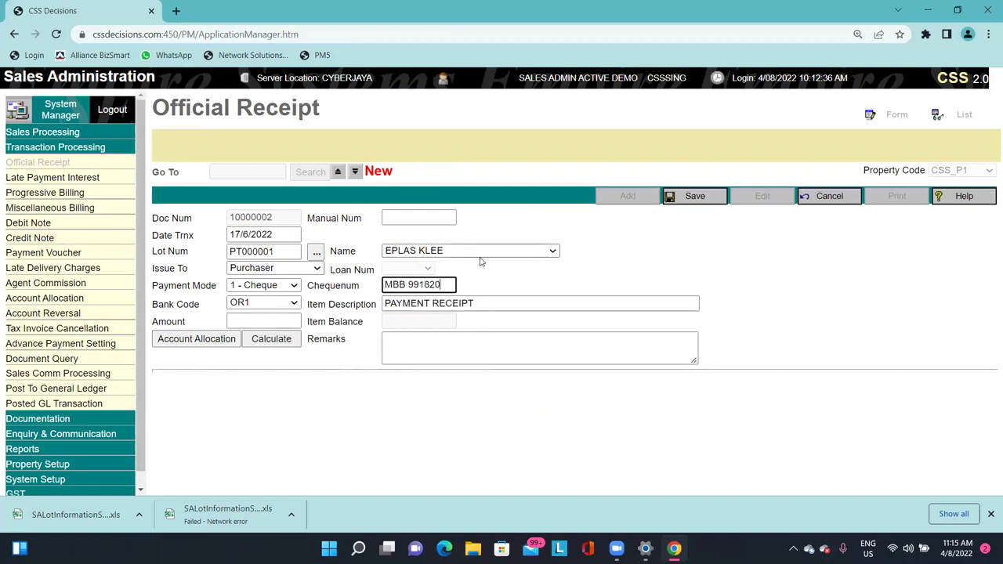
pyautogui.click(284, 320)
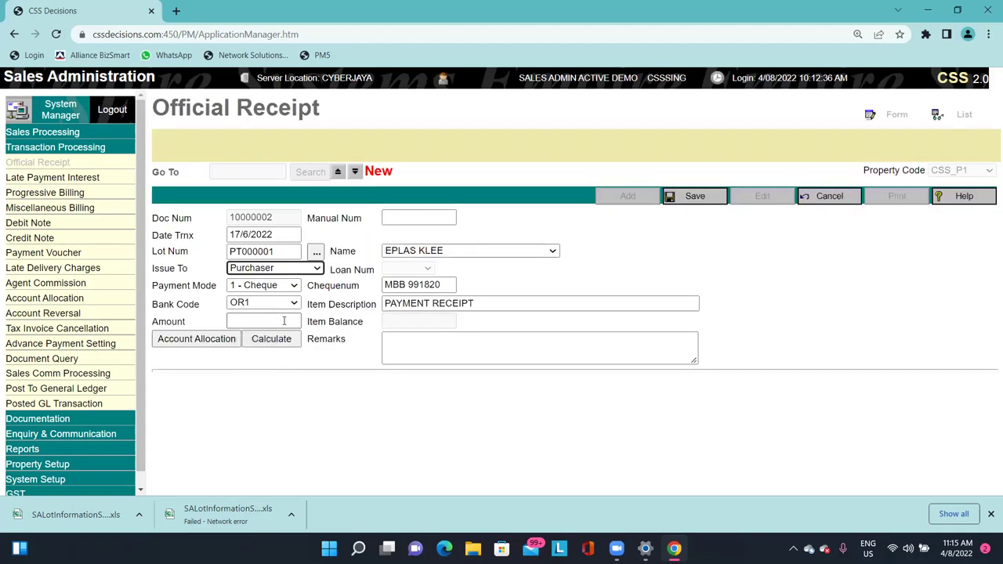
pyautogui.click(285, 321)
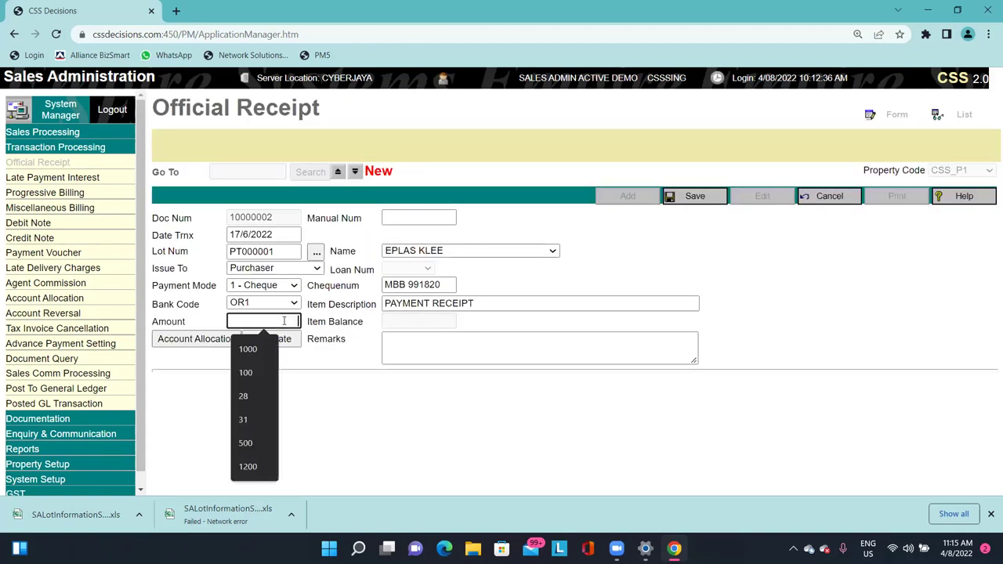
pyautogui.write('50000')
pyautogui.press('Tab')
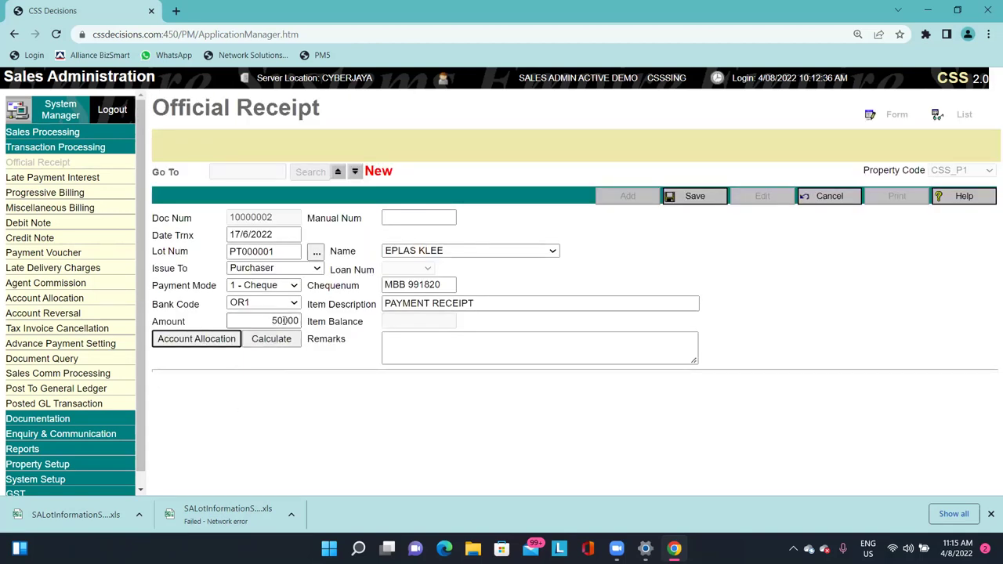
pyautogui.click(210, 338)
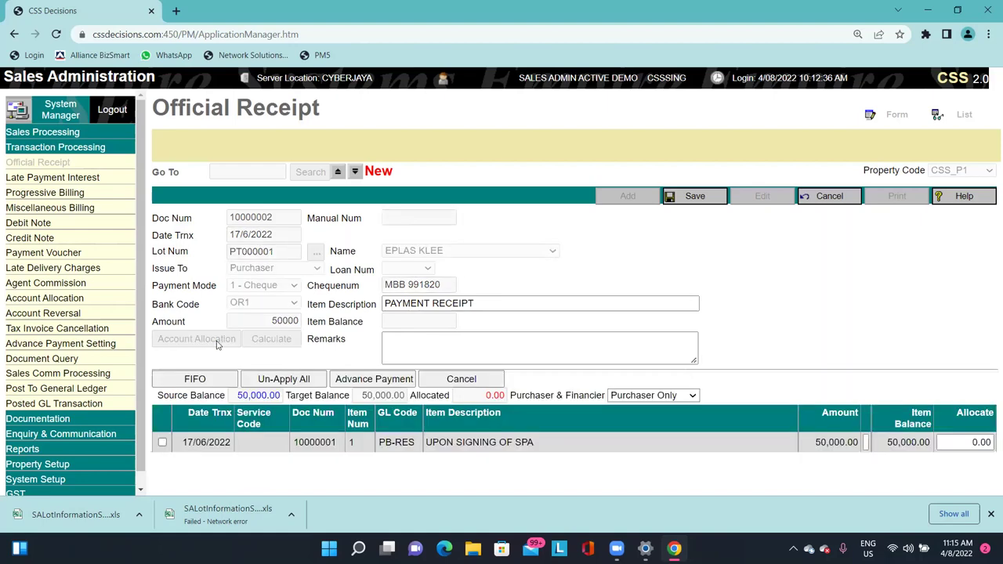
pyautogui.click(194, 379)
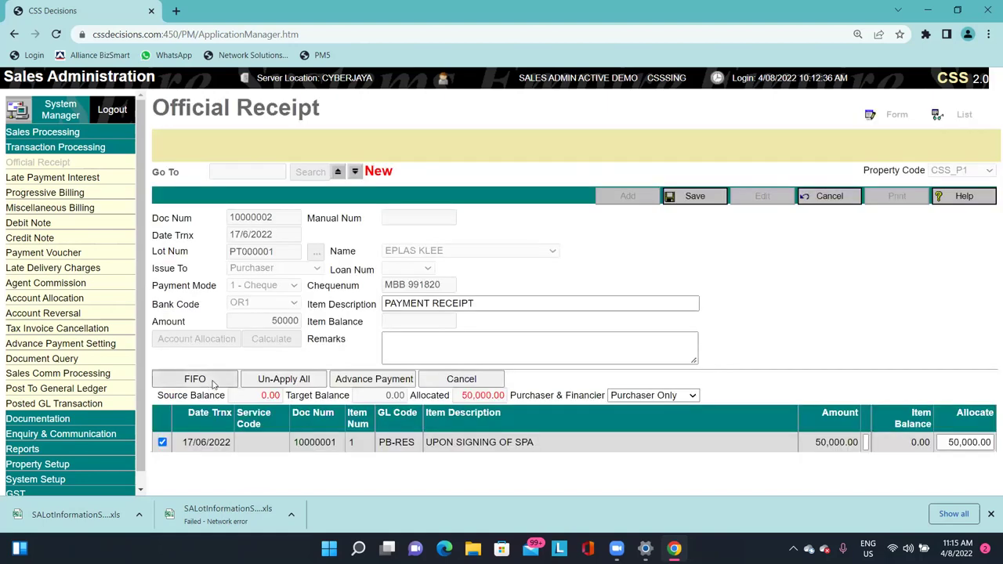
pyautogui.click(687, 198)
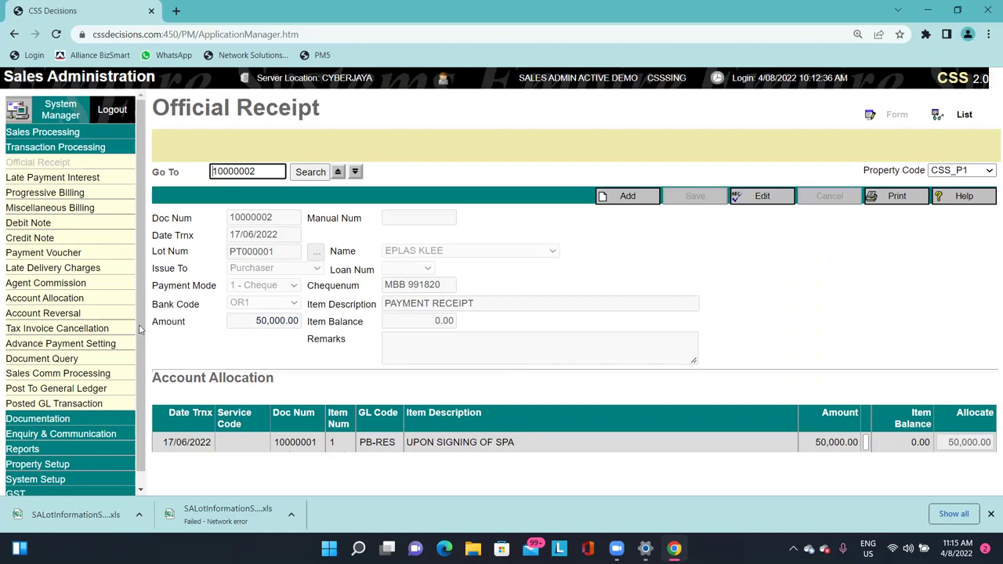
pyautogui.scroll(-1, 132, 361)
pyautogui.click(107, 404)
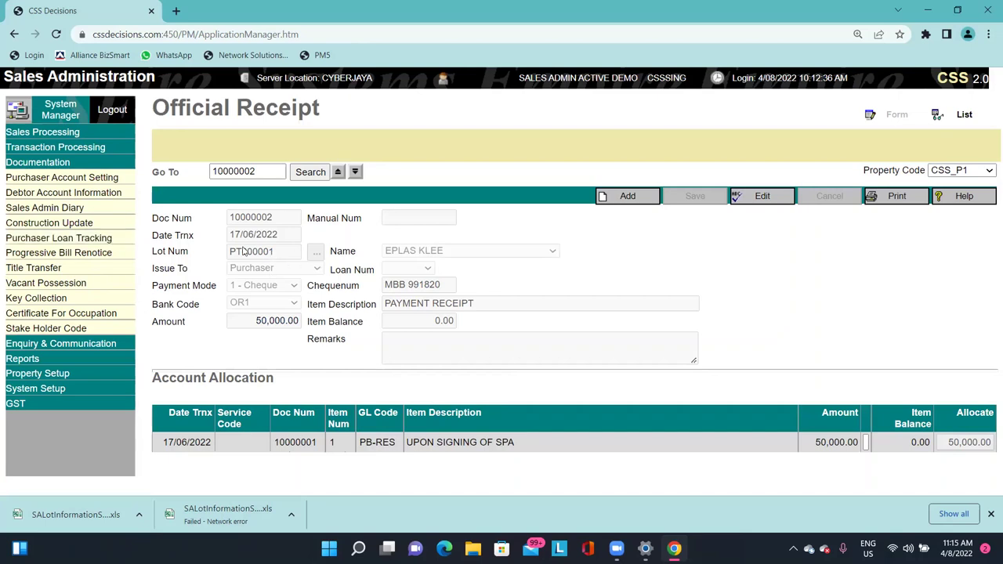
# Open PT000001's 450,000.00 CIMB end-financing loan record for editing.
pyautogui.click(59, 240)
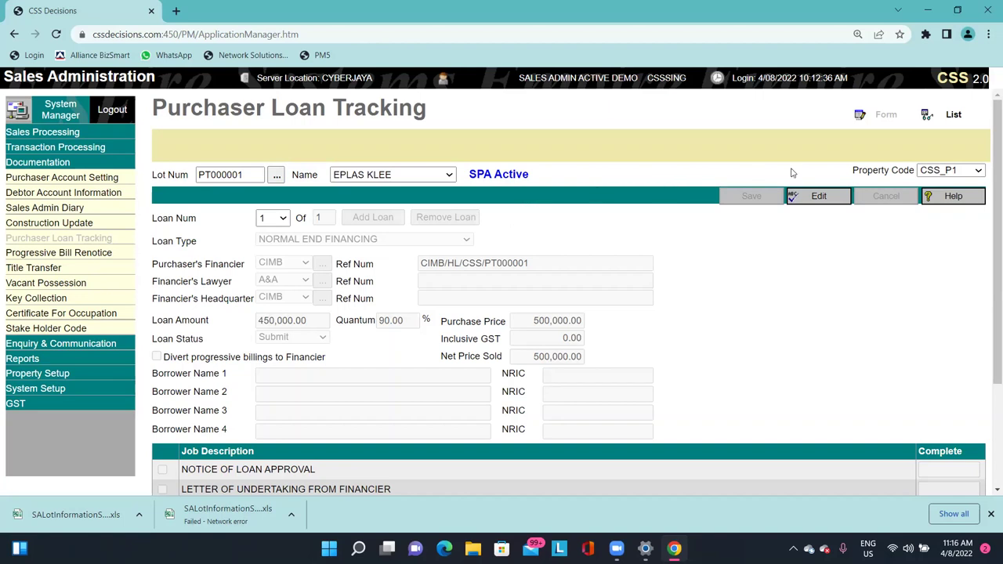
pyautogui.click(829, 197)
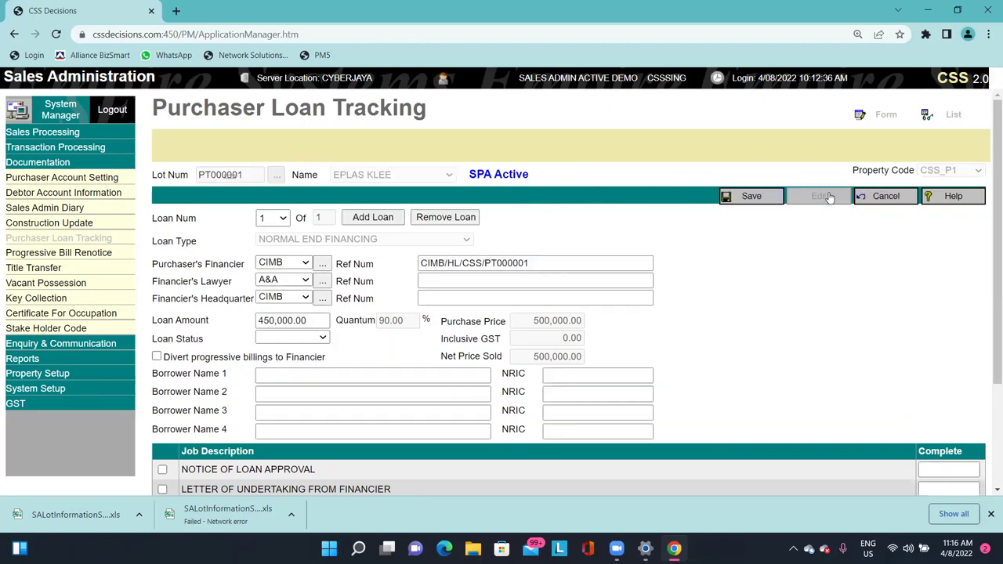
# Set PT000001's loan status to Approve, divert progressive billings to the financier, and save.
pyautogui.click(307, 339)
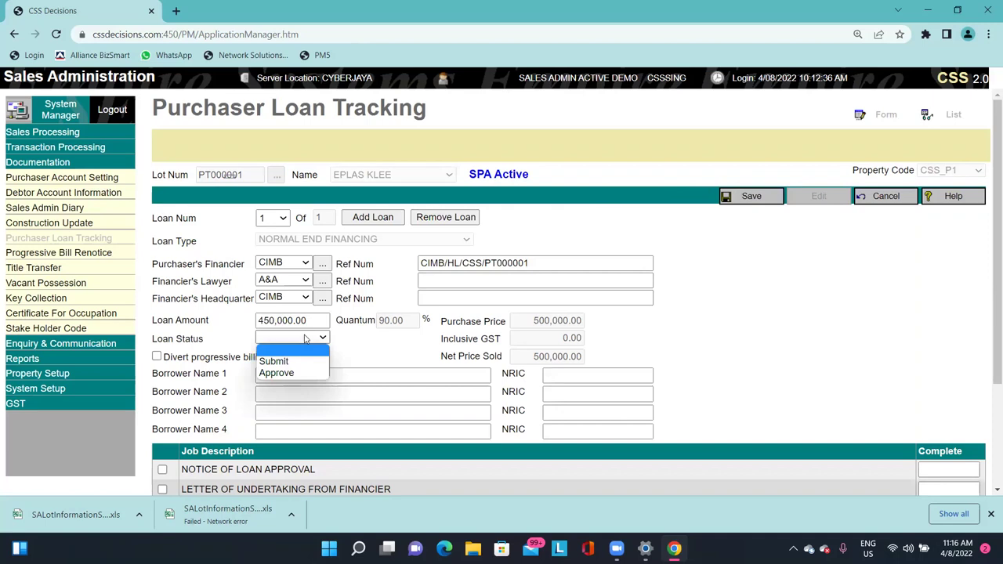
pyautogui.click(288, 372)
pyautogui.click(288, 358)
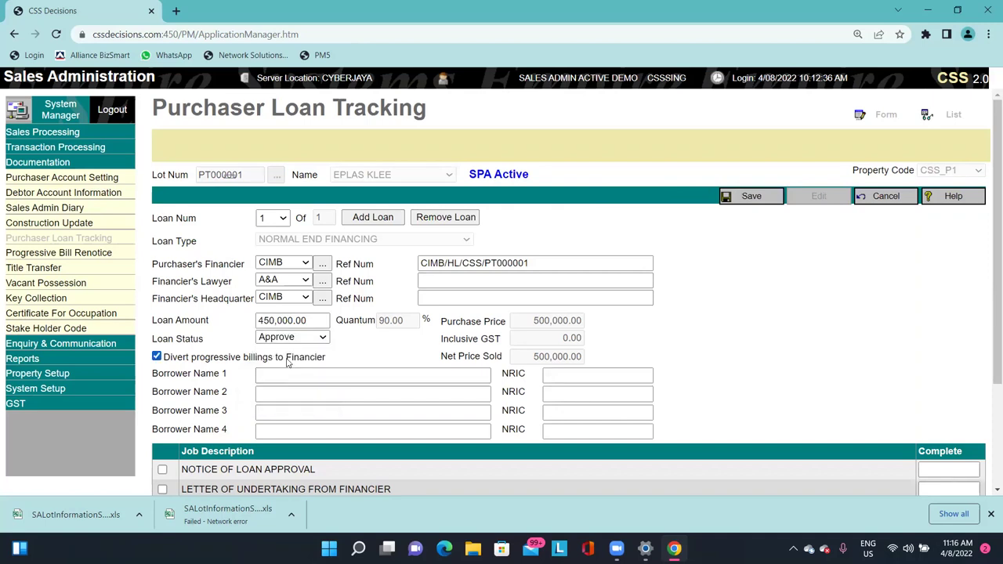
pyautogui.click(281, 338)
pyautogui.click(278, 374)
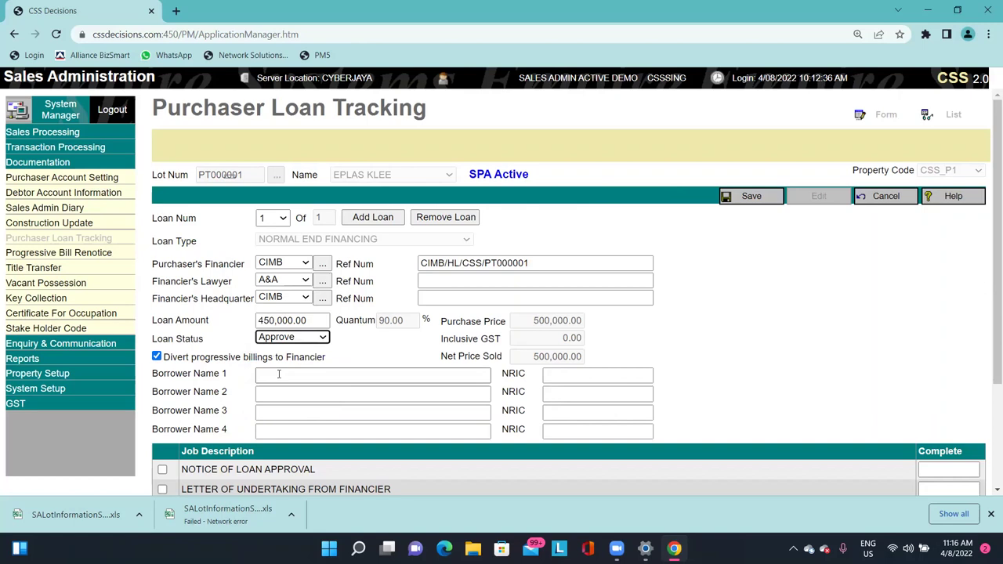
pyautogui.click(407, 363)
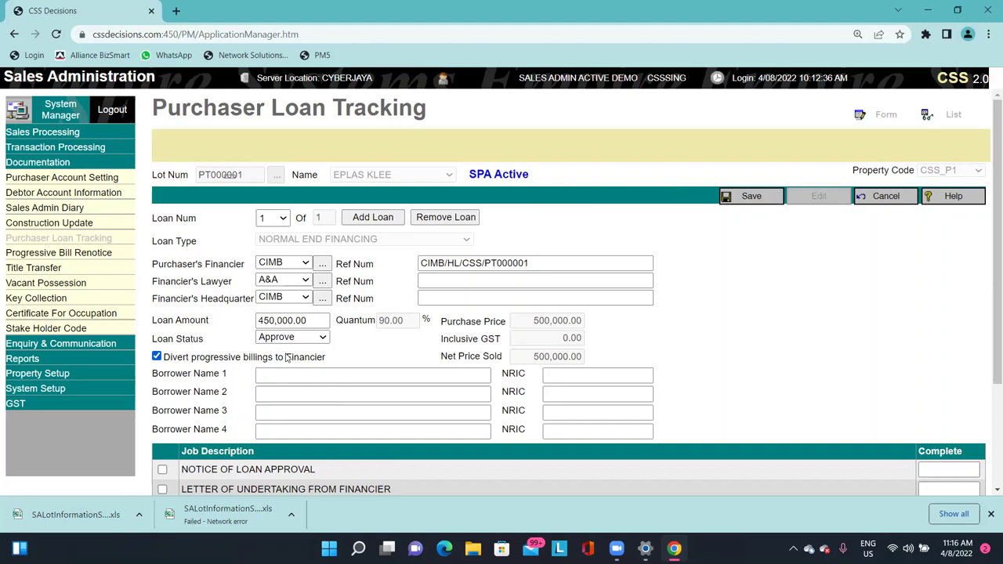
pyautogui.doubleClick(390, 321)
pyautogui.click(387, 314)
pyautogui.click(739, 203)
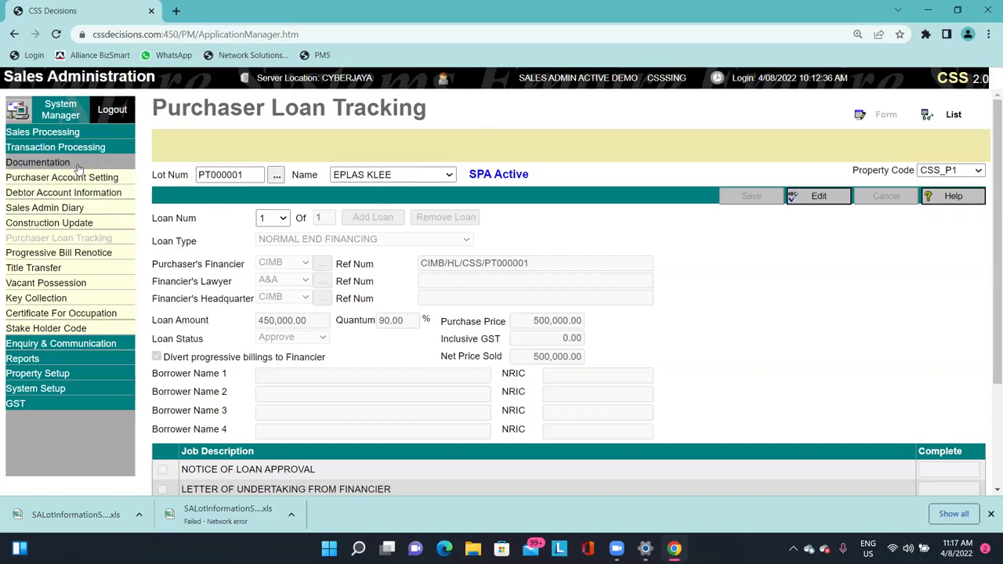
# List all lots of billing schedule HDA1 on property CSS_P1 and choose stage 2(A).
pyautogui.click(90, 226)
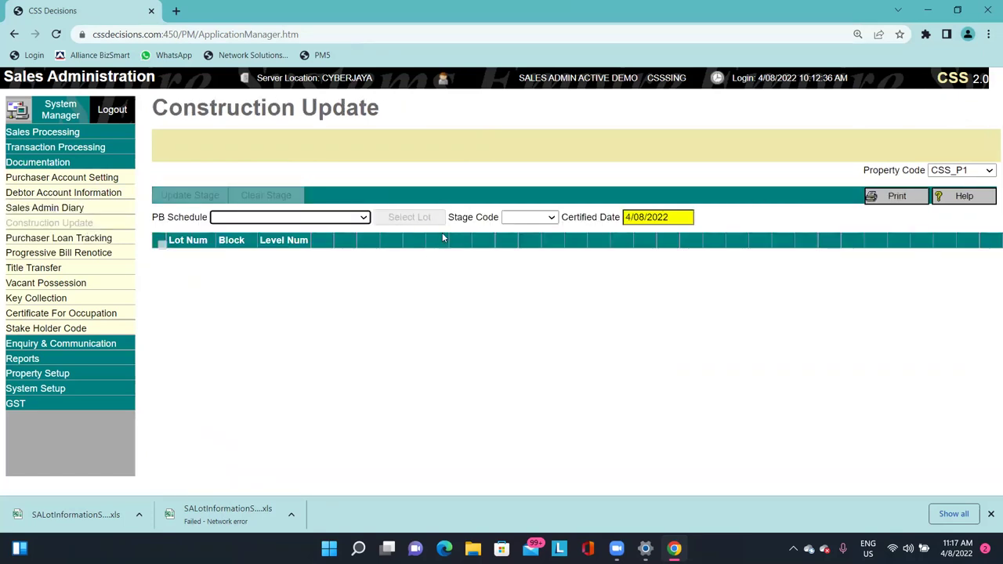
pyautogui.click(939, 174)
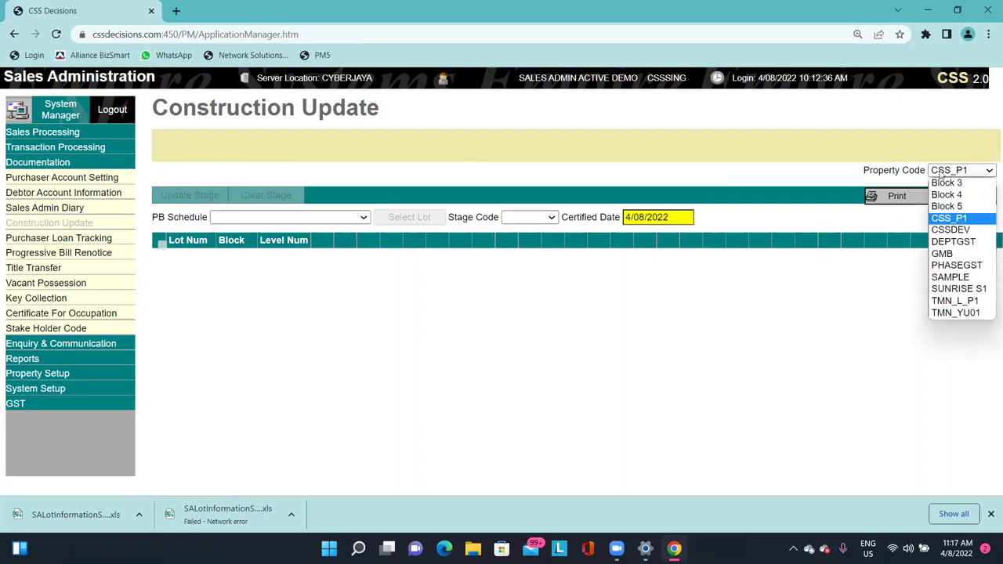
pyautogui.click(941, 176)
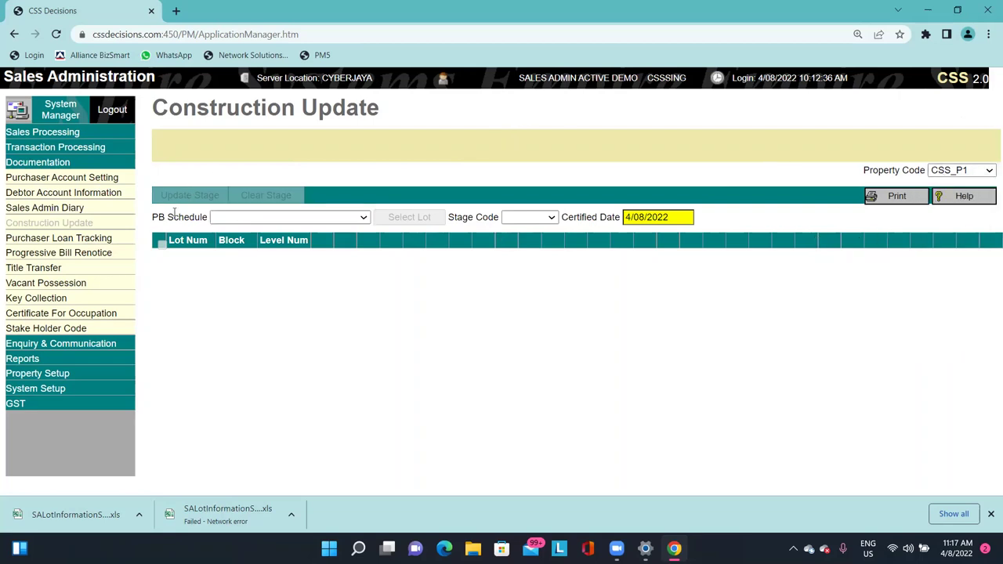
pyautogui.moveTo(153, 223); pyautogui.dragTo(200, 217)
pyautogui.click(233, 219)
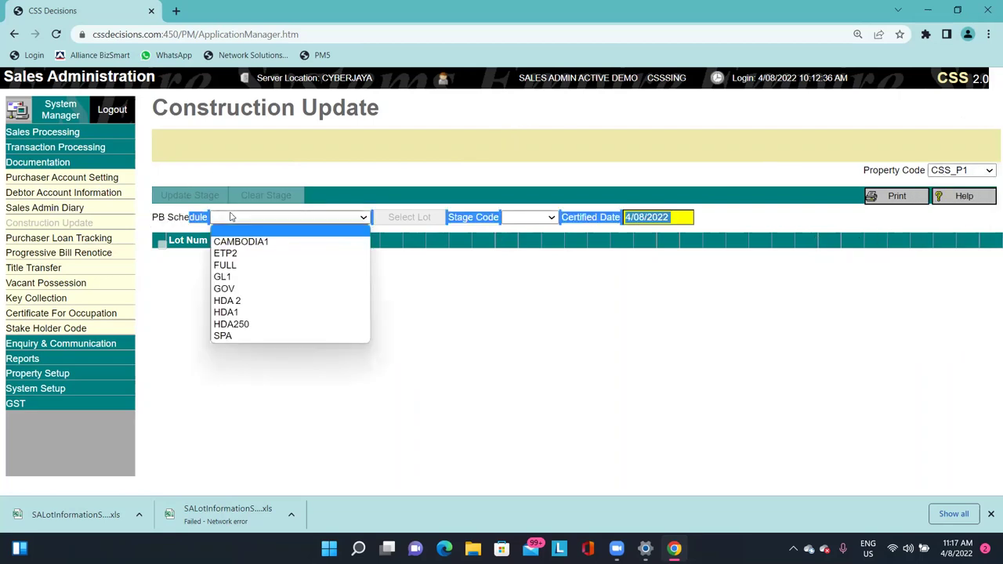
pyautogui.click(250, 313)
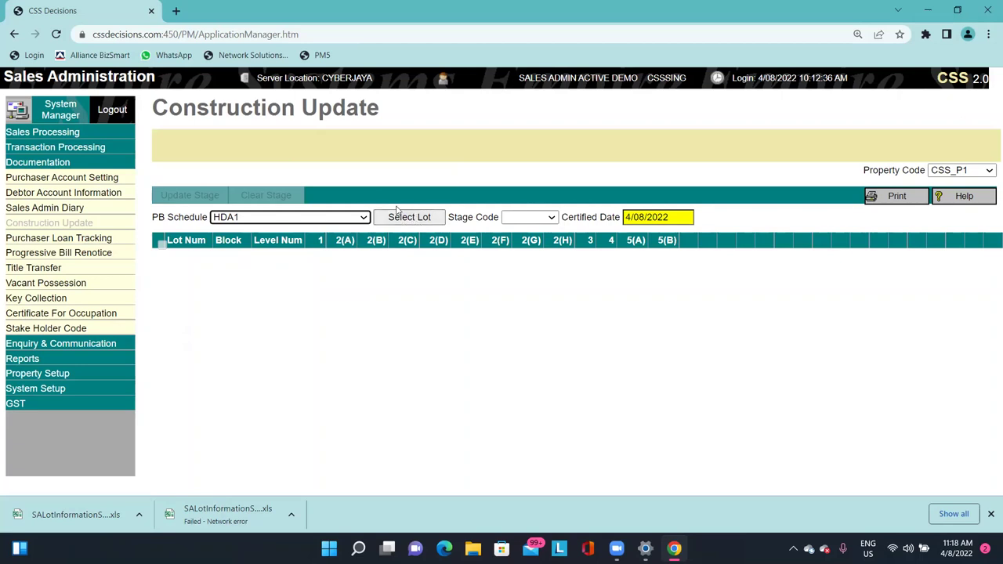
pyautogui.click(416, 223)
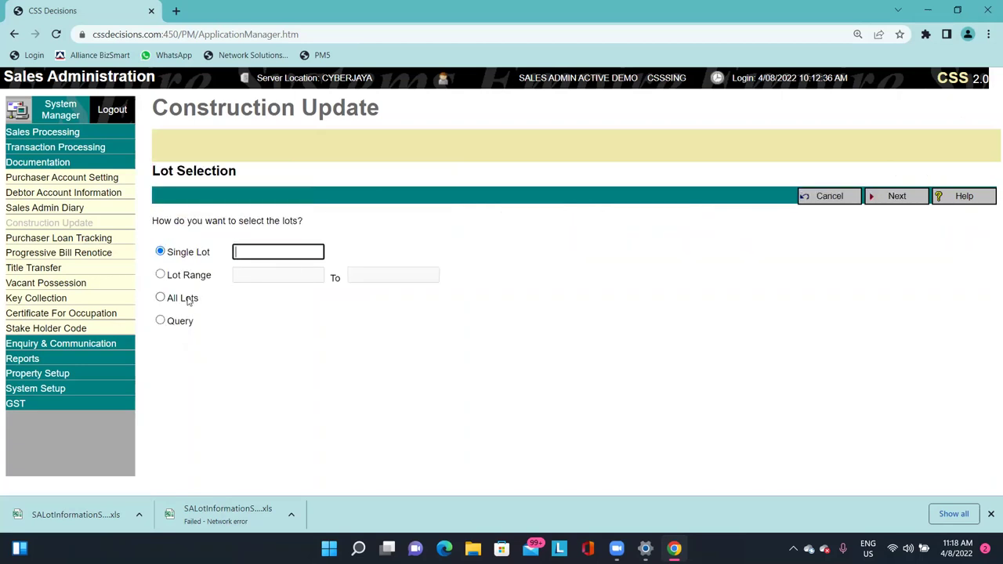
pyautogui.click(191, 298)
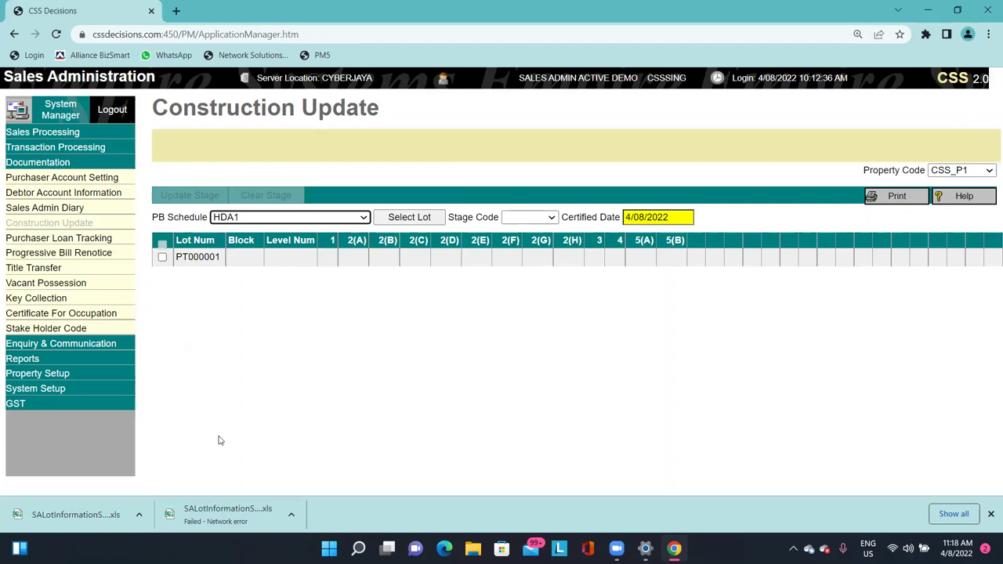
pyautogui.click(574, 180)
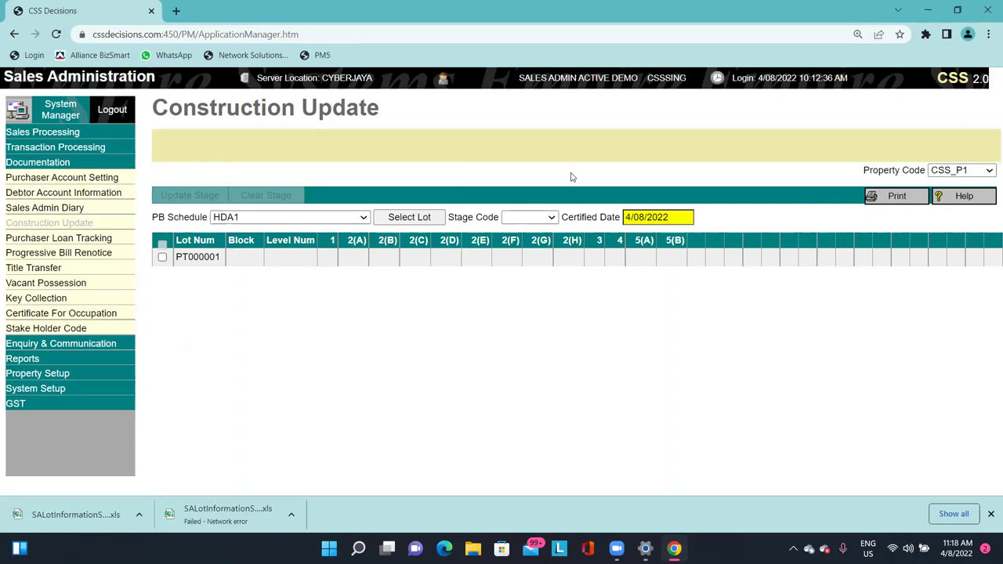
pyautogui.doubleClick(356, 241)
pyautogui.click(547, 217)
pyautogui.click(521, 244)
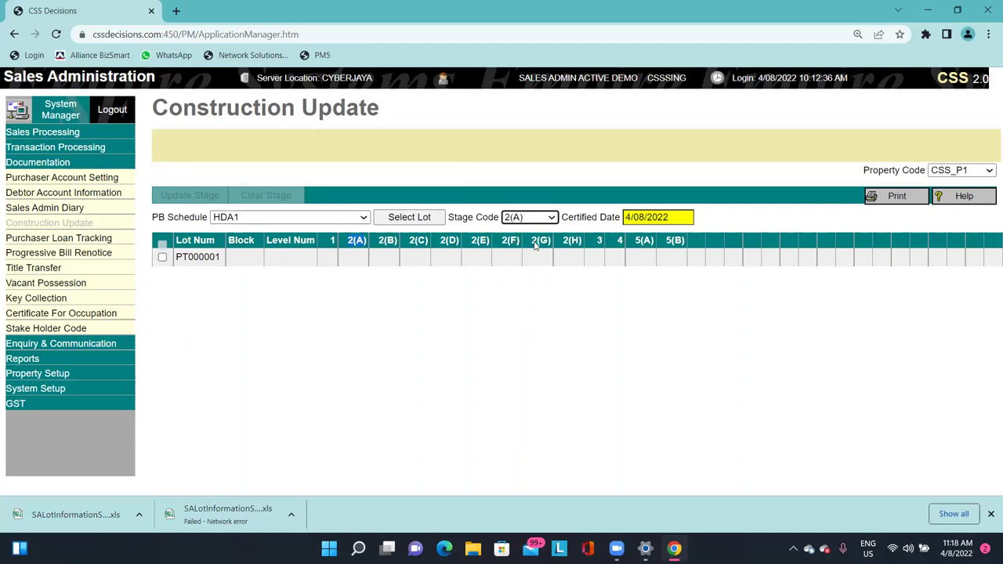
# Change the stage 2(A) certified date for PT000001 to 23/7/2022 and confirm the update.
pyautogui.tripleClick(666, 217)
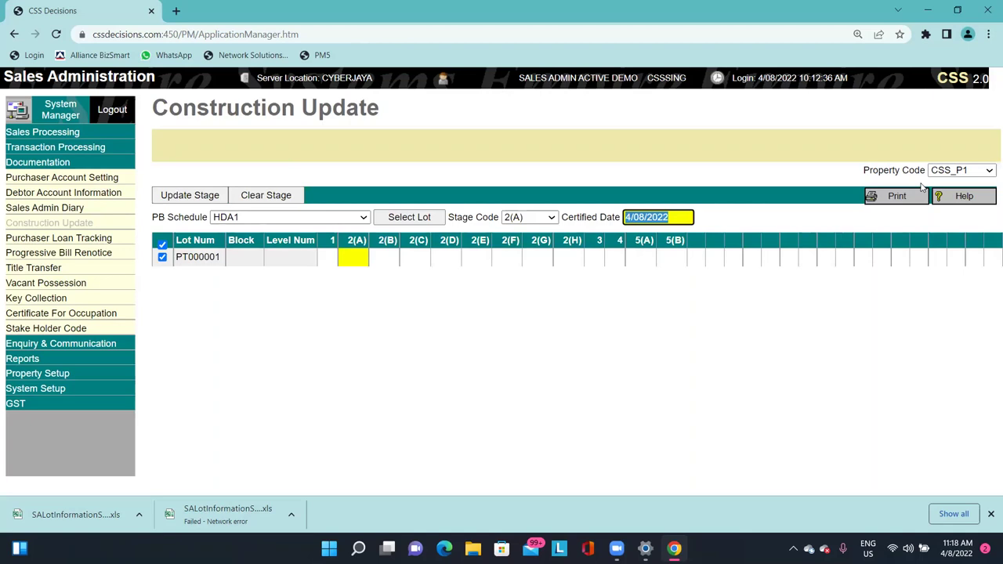
pyautogui.write('23/7/2022')
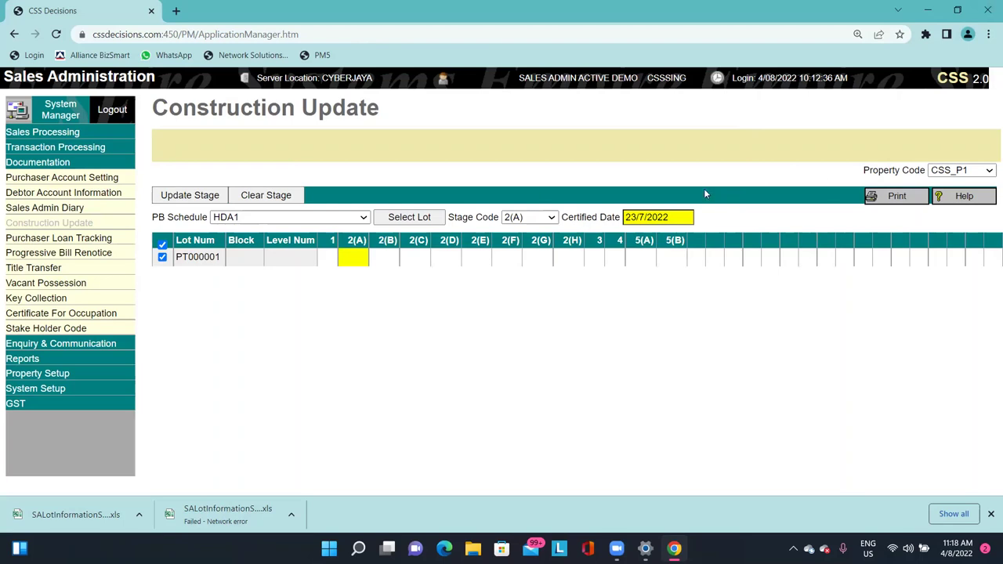
pyautogui.click(204, 196)
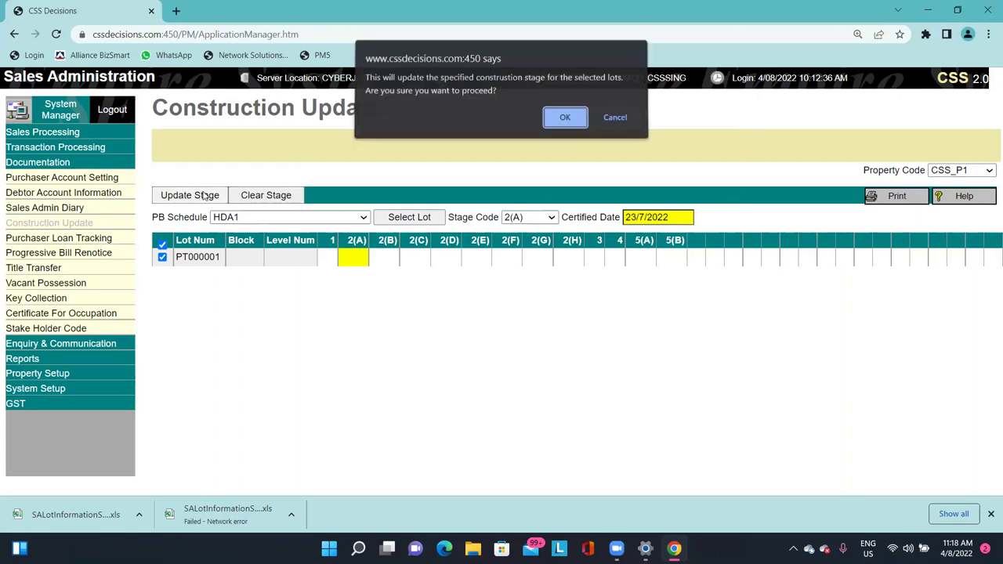
pyautogui.click(568, 120)
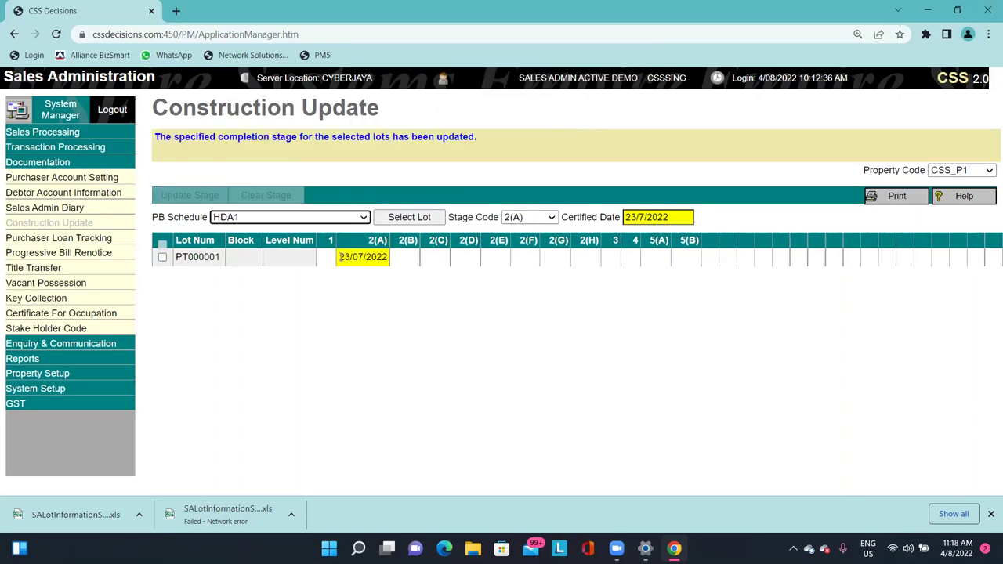
pyautogui.moveTo(340, 257); pyautogui.dragTo(367, 249)
pyautogui.click(368, 249)
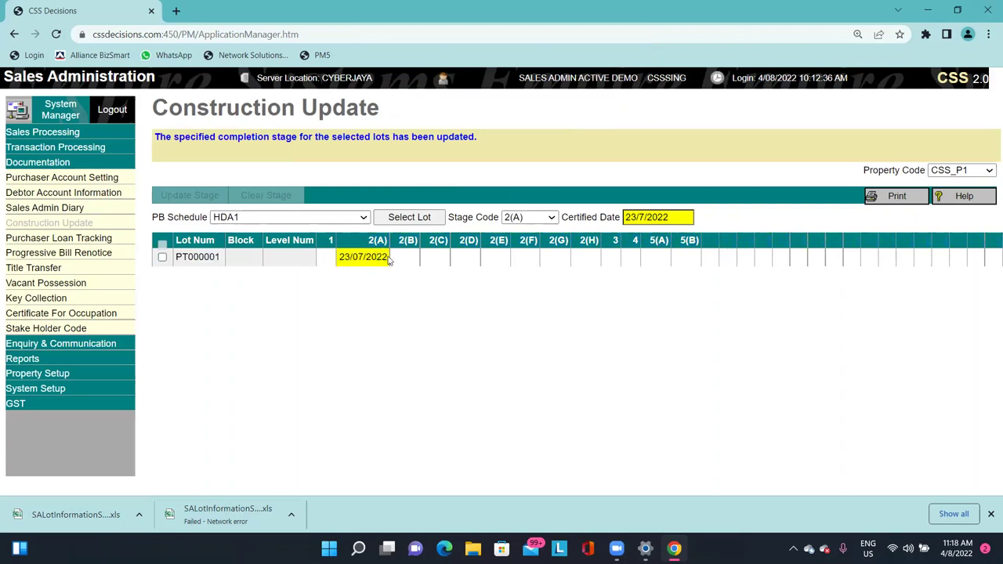
# Open Progressive Billing under Transaction Processing and go to its Generate page for CSS_P1.
pyautogui.click(126, 150)
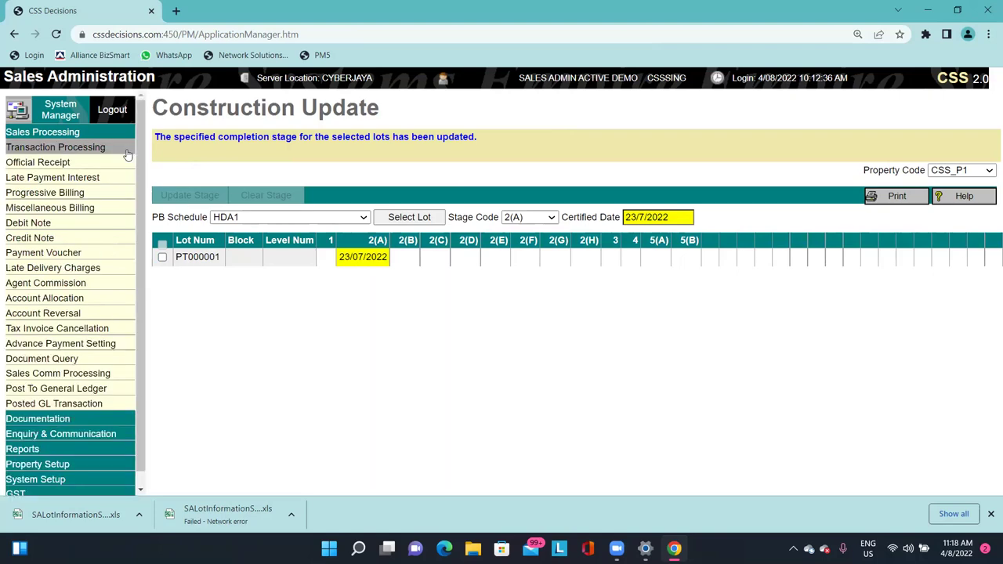
pyautogui.click(88, 193)
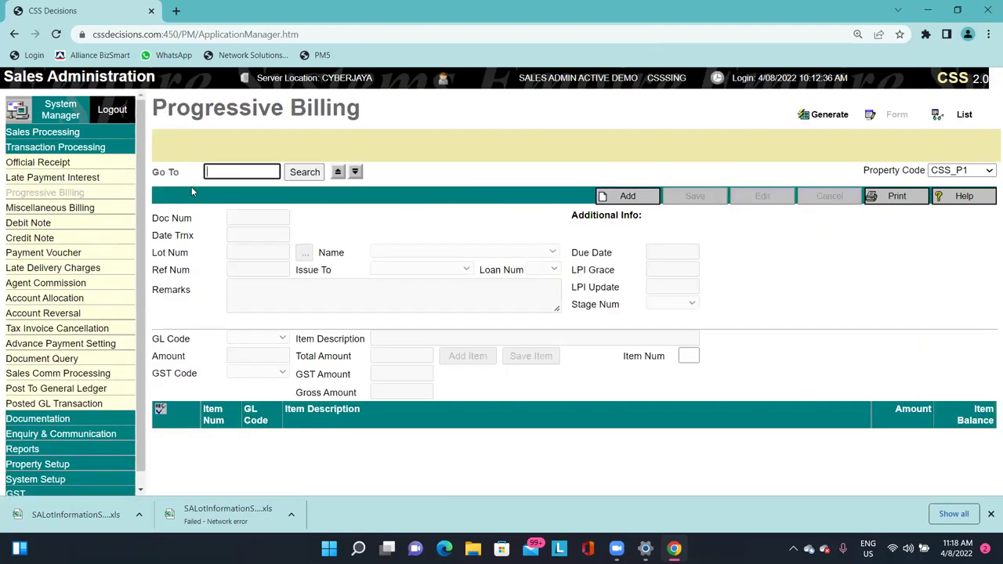
pyautogui.click(807, 117)
pyautogui.click(830, 115)
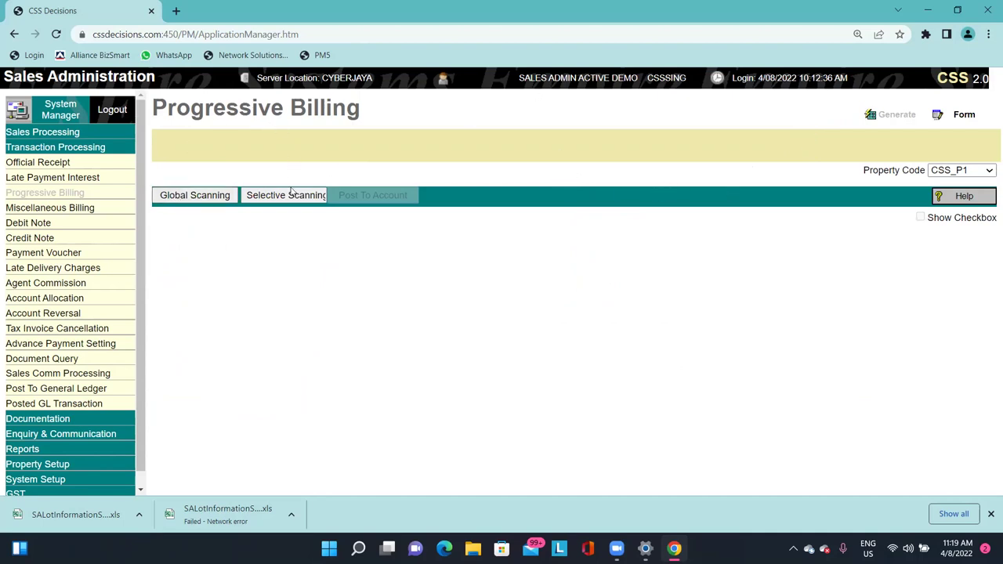
# Choose Selective Scanning with billing date 24/7/2022, accepting the out-of-range date warning.
pyautogui.click(290, 196)
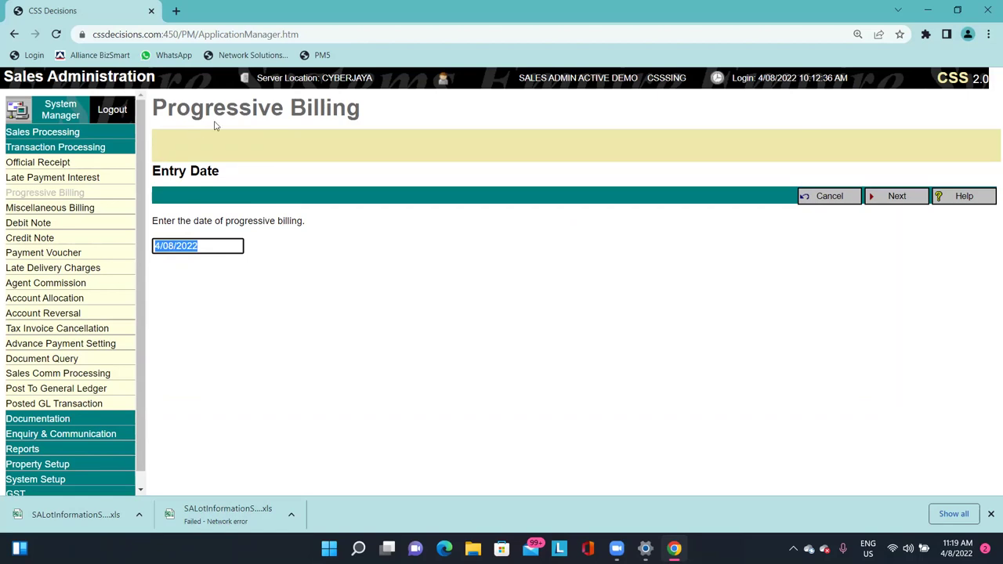
pyautogui.moveTo(214, 220); pyautogui.dragTo(272, 211)
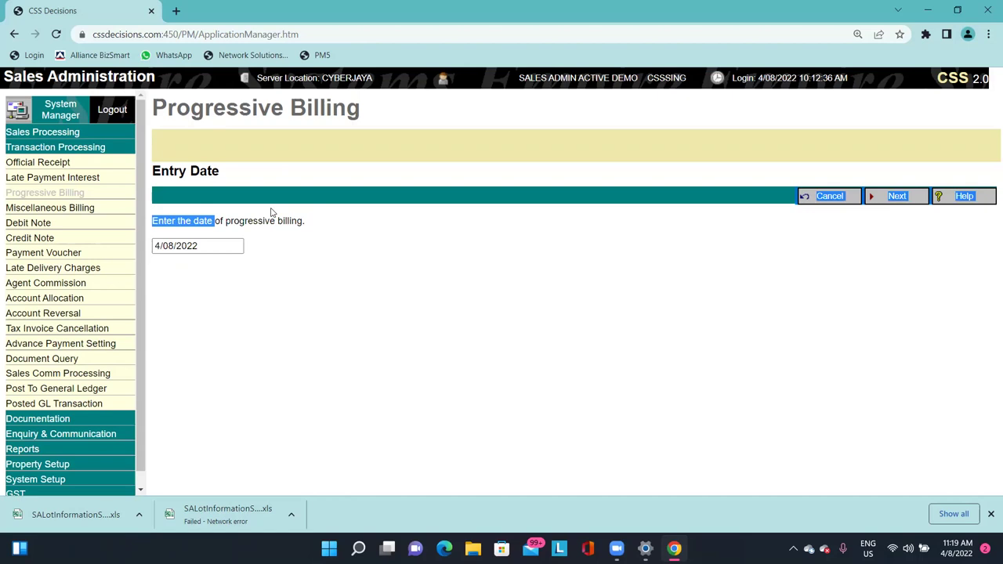
pyautogui.click(235, 246)
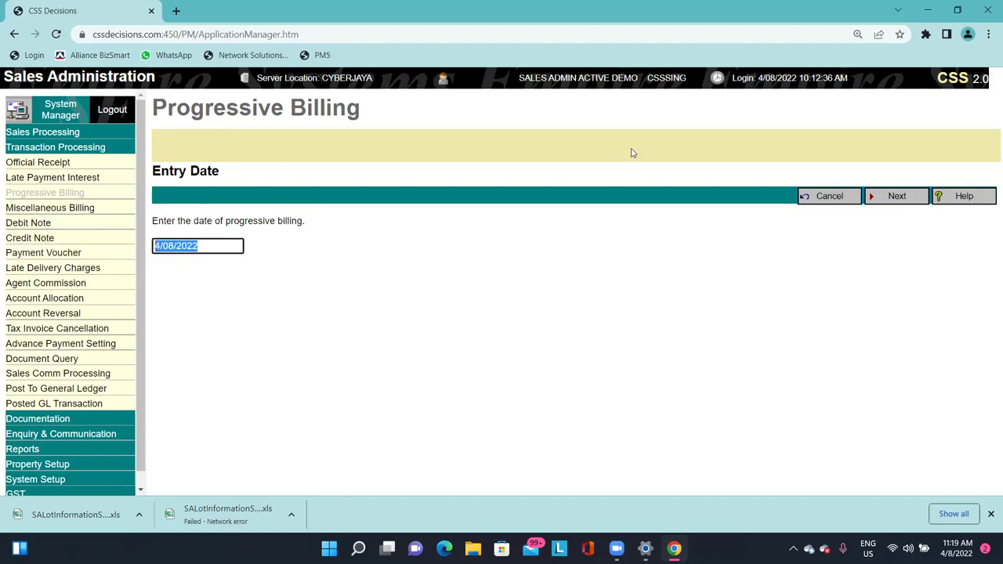
pyautogui.write('23')
pyautogui.press('BackSpace')
pyautogui.write('4/7/2022')
pyautogui.press('Tab')
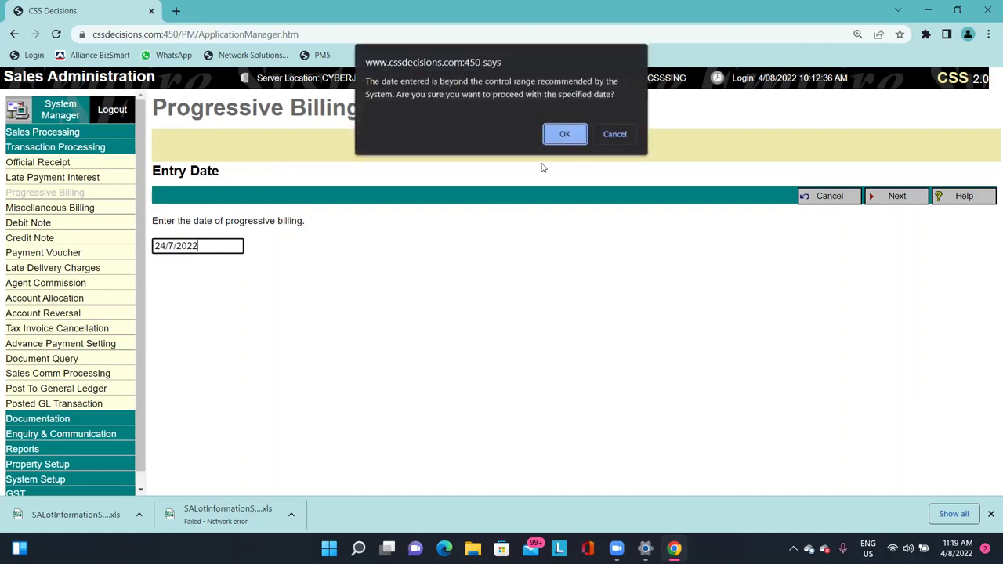
pyautogui.click(564, 134)
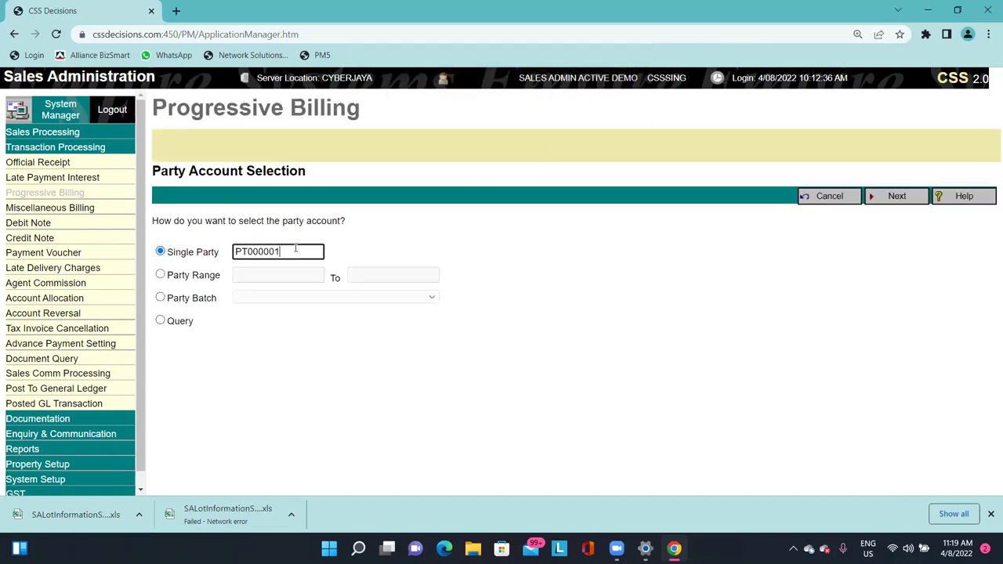
# Select single party PT000001 and run the scan for matured billings.
pyautogui.click(181, 297)
pyautogui.click(269, 298)
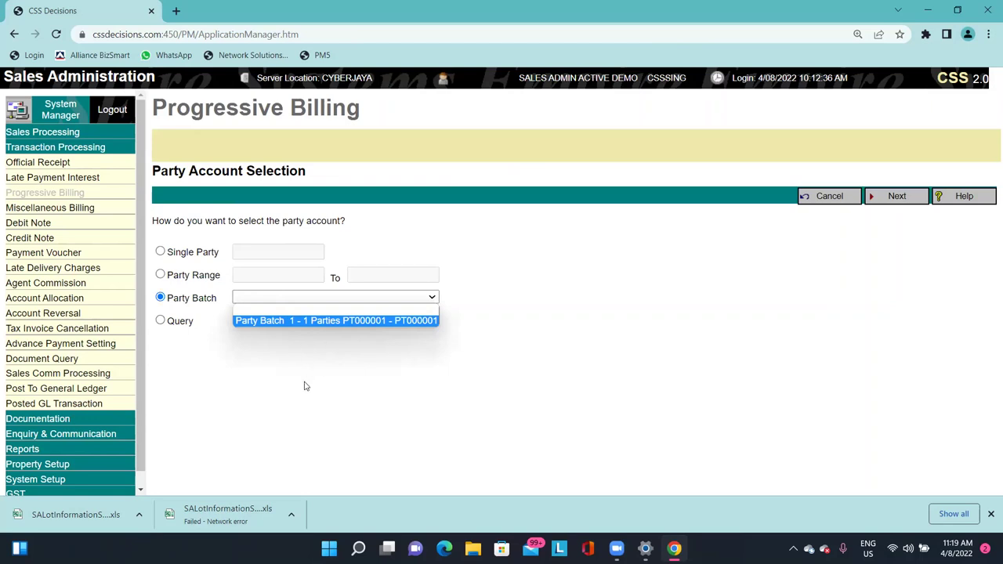
pyautogui.click(199, 255)
pyautogui.click(271, 250)
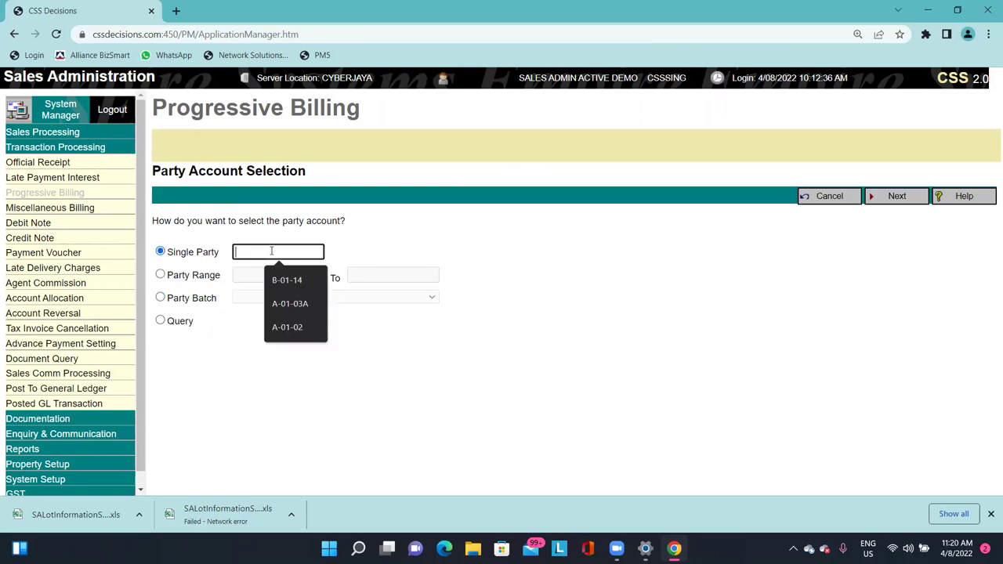
pyautogui.write('PT000001')
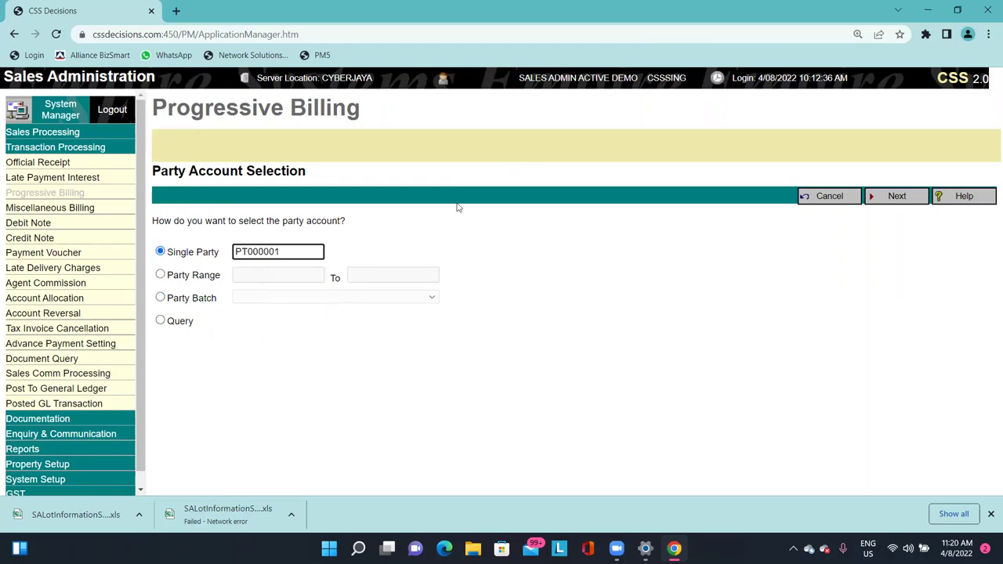
pyautogui.doubleClick(297, 253)
pyautogui.click(506, 240)
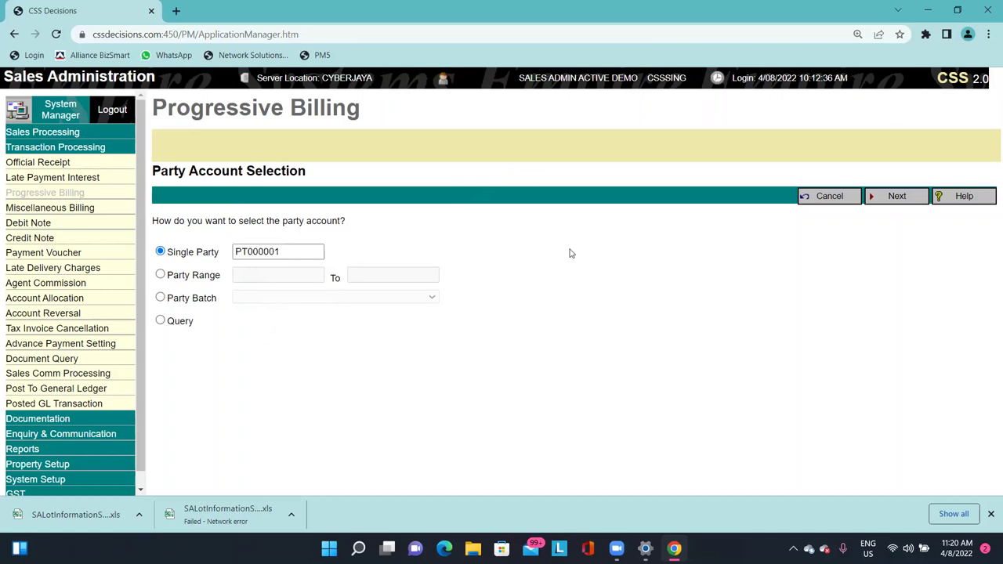
pyautogui.click(885, 196)
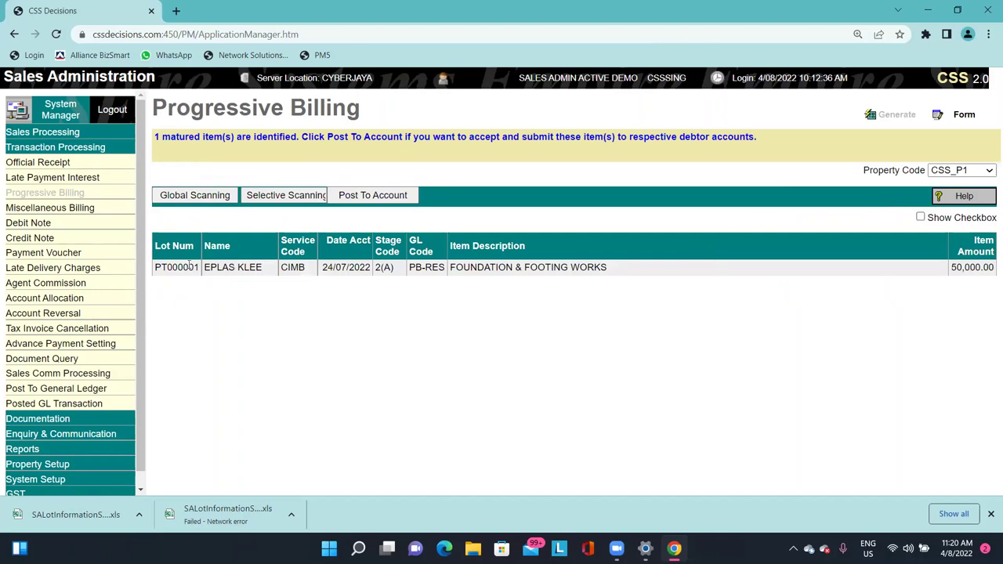
# Review the matured item: lot PT000001, service code CIMB, FOUNDATION & FOOTING WORKS, 50,000.00.
pyautogui.moveTo(188, 265); pyautogui.dragTo(961, 268)
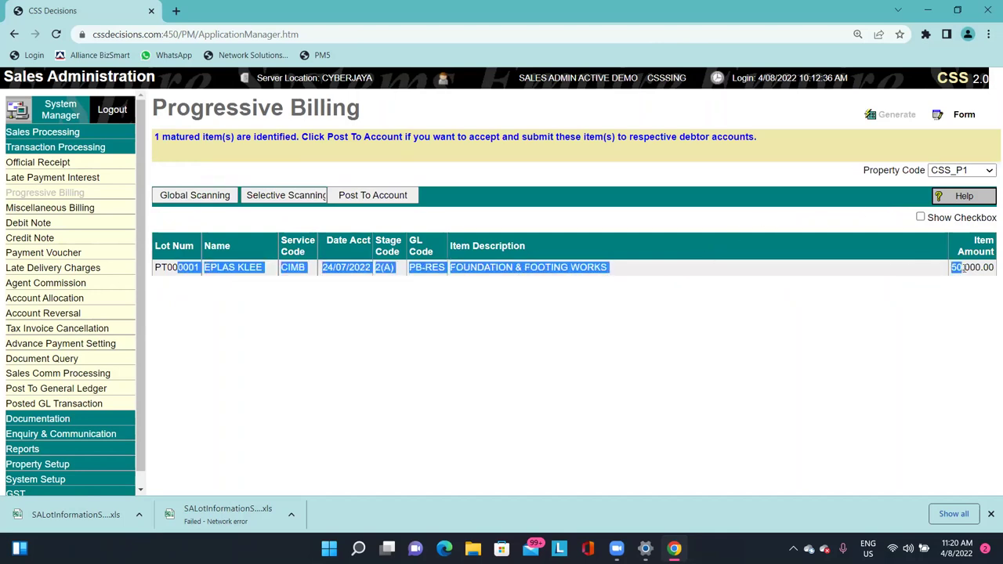
pyautogui.doubleClick(962, 268)
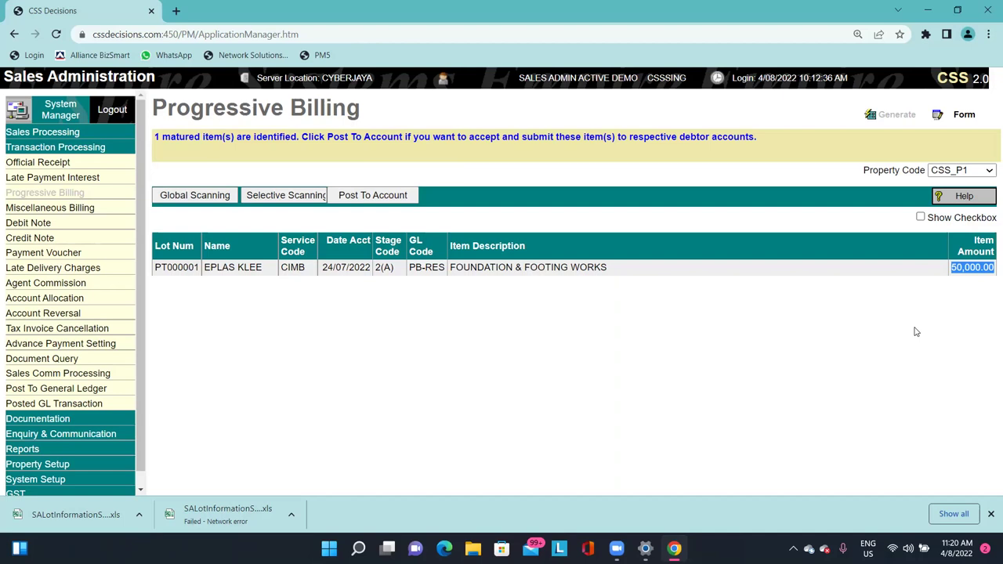
pyautogui.doubleClick(160, 268)
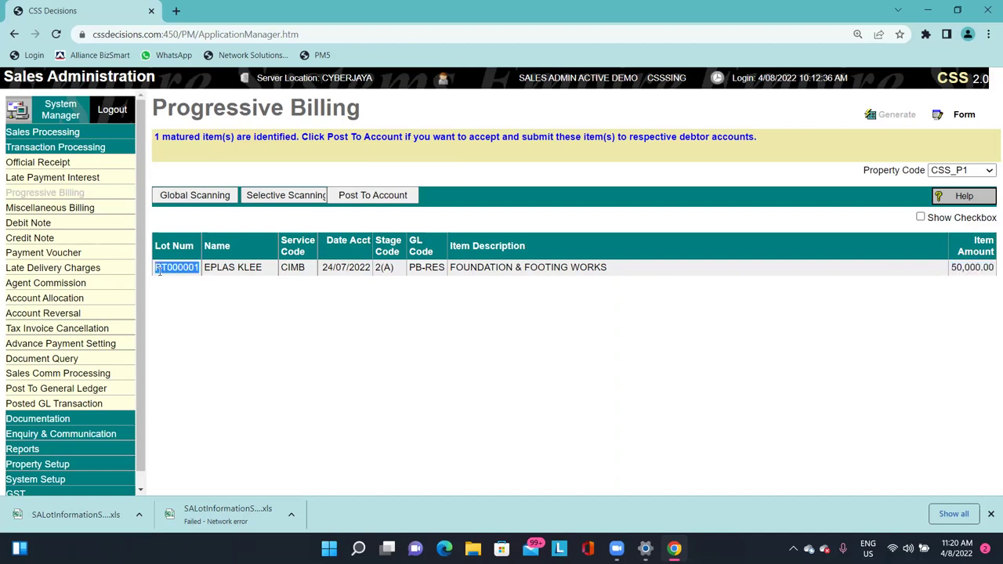
pyautogui.tripleClick(223, 268)
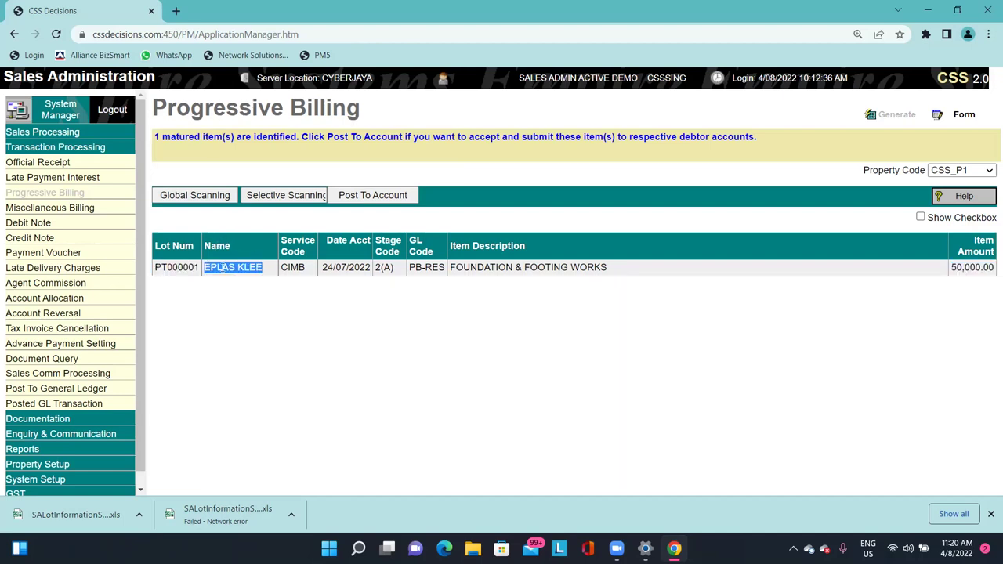
pyautogui.doubleClick(283, 242)
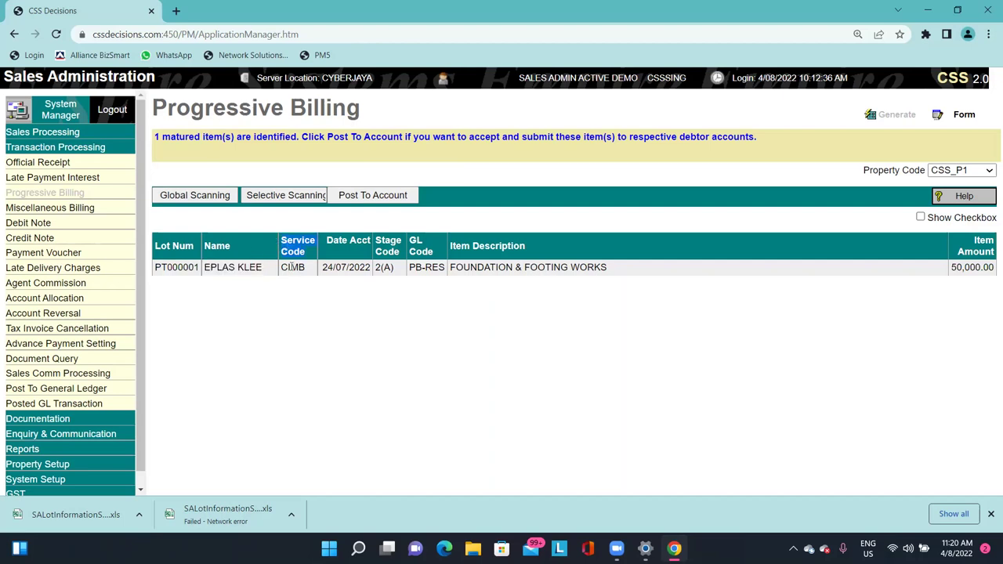
pyautogui.doubleClick(292, 267)
pyautogui.doubleClick(299, 269)
pyautogui.click(517, 268)
pyautogui.moveTo(453, 266); pyautogui.dragTo(582, 276)
pyautogui.click(584, 276)
# Post the item to the debtor account and exit Print Document without printing.
pyautogui.click(381, 198)
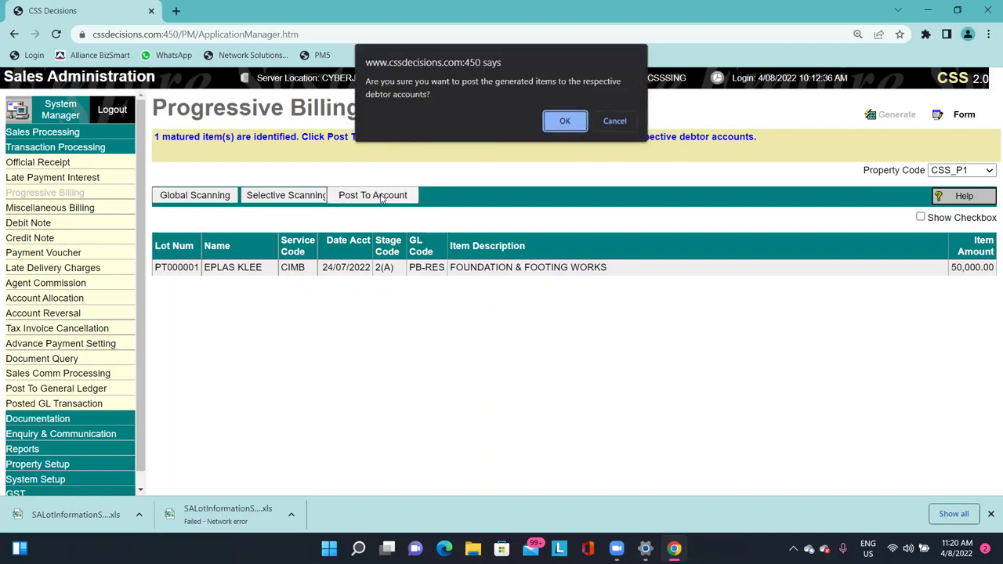
pyautogui.press('Return')
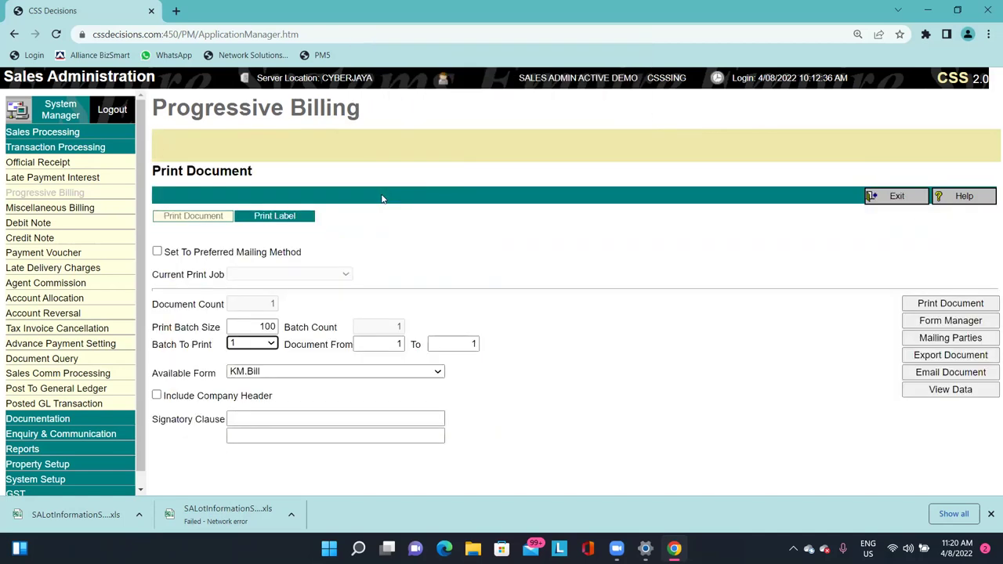
pyautogui.click(379, 372)
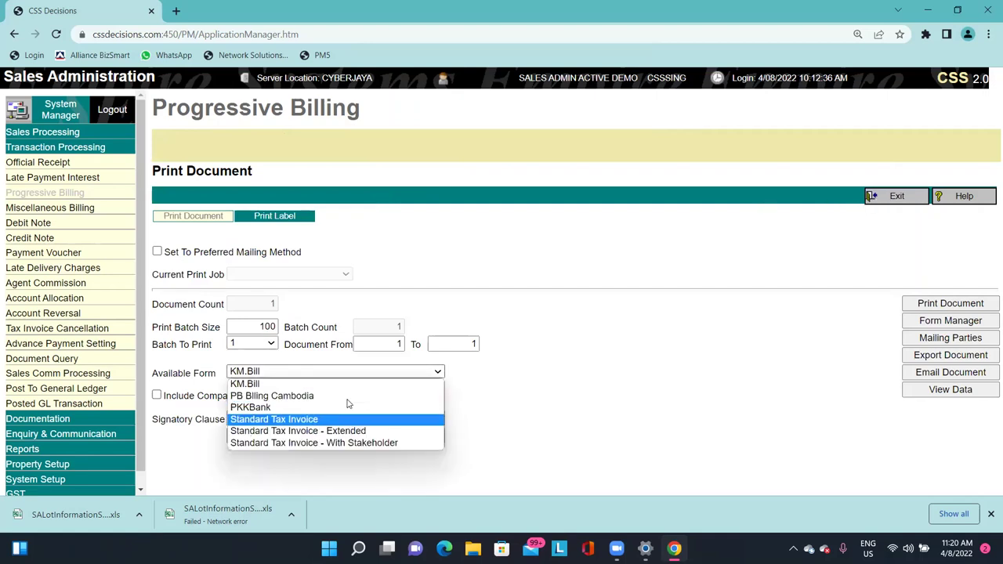
pyautogui.click(893, 197)
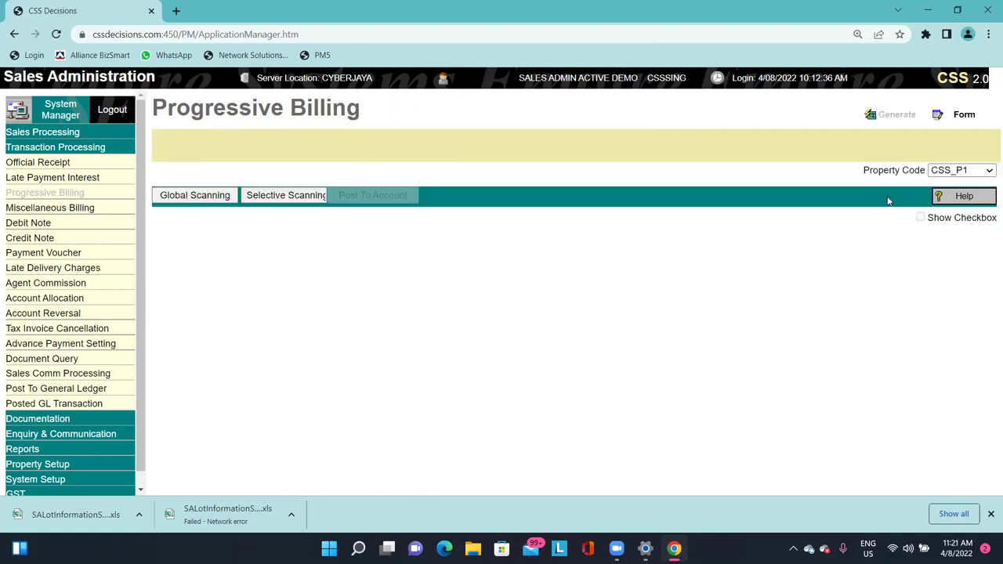
# Load progressive bill 10000002 in the billing records, then go to Official Receipt.
pyautogui.click(962, 116)
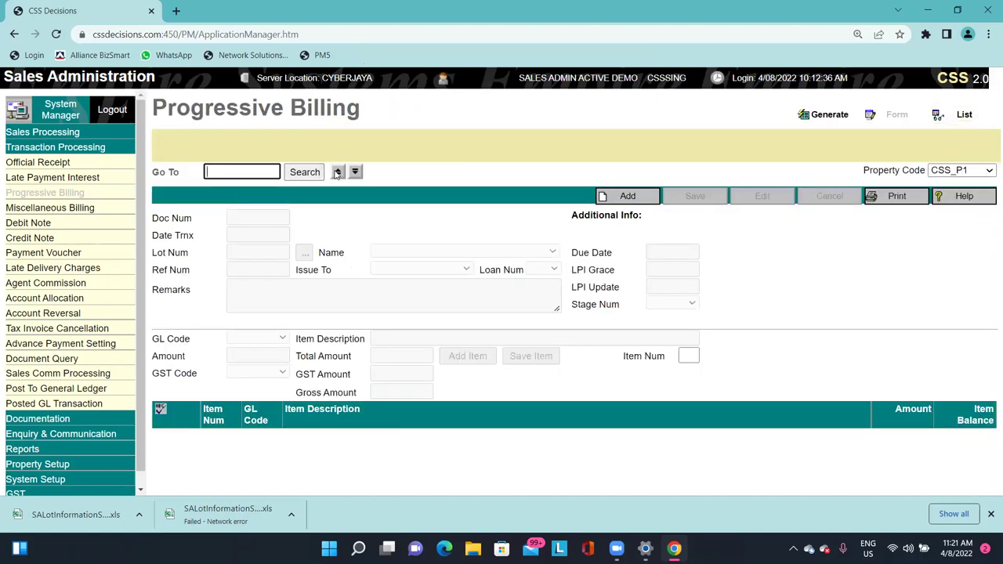
pyautogui.click(337, 171)
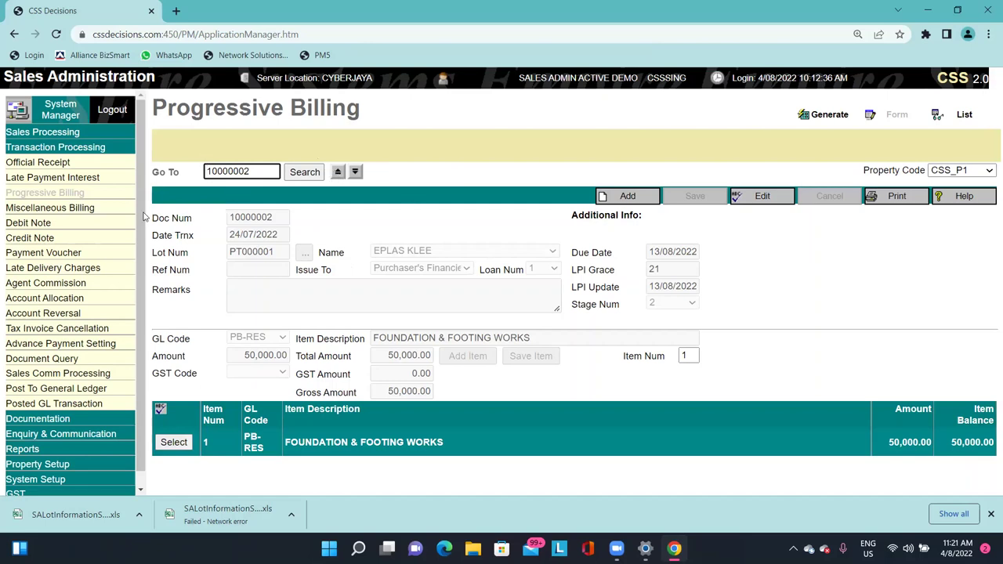
pyautogui.click(84, 166)
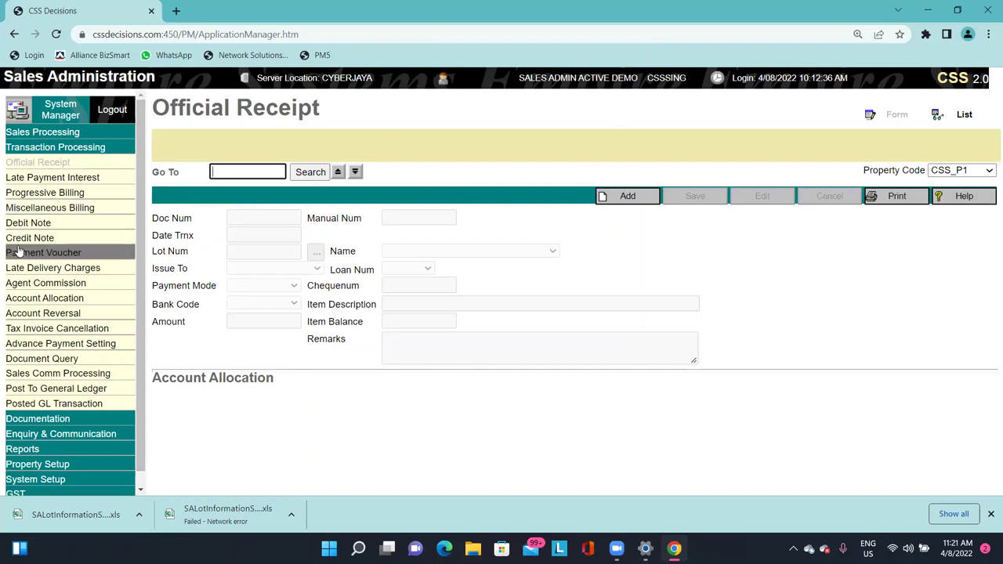
# Load official receipt 10000002 allocating 50,000.00 to 10000001, then add a new credit note.
pyautogui.click(660, 159)
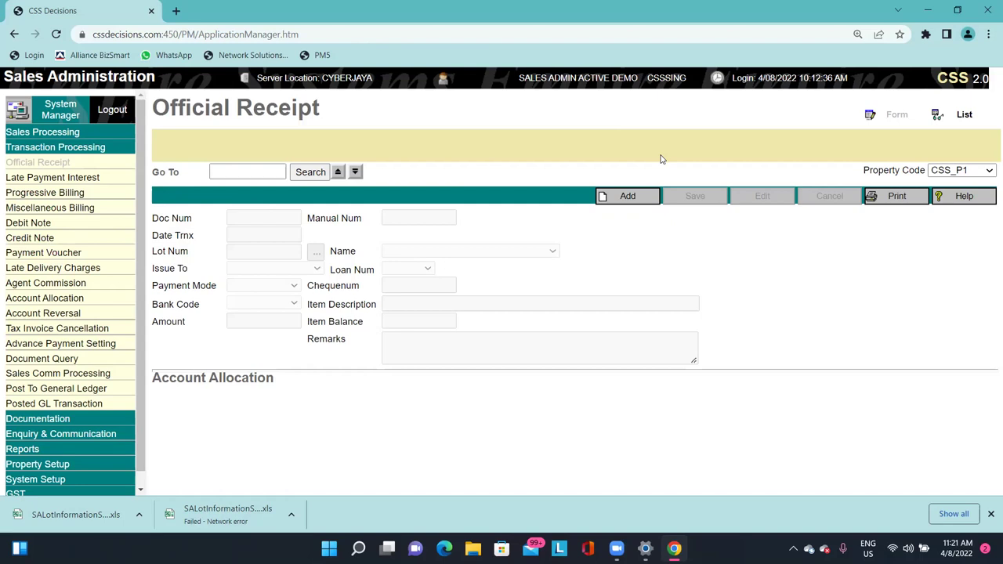
pyautogui.click(337, 173)
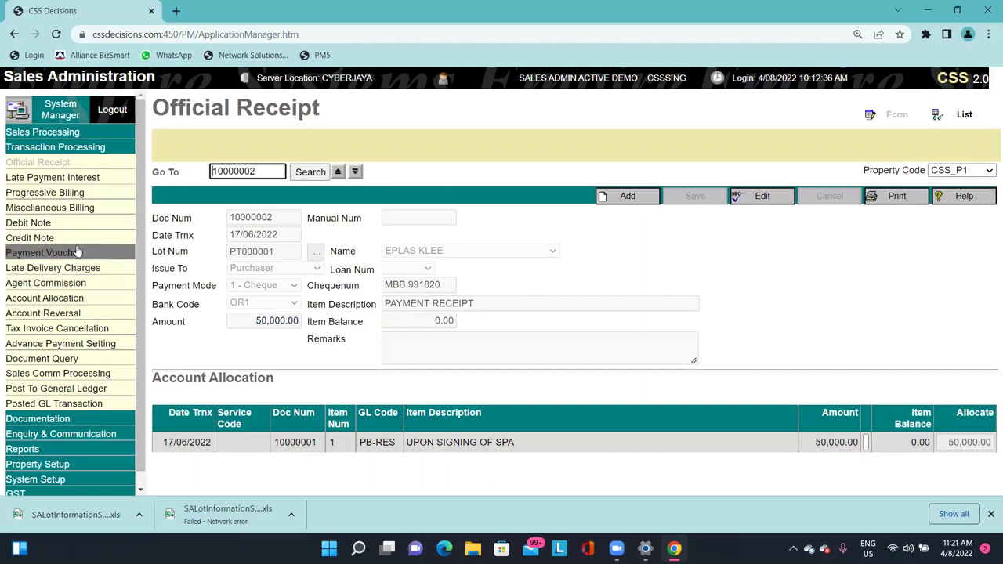
pyautogui.press('Return')
pyautogui.click(612, 200)
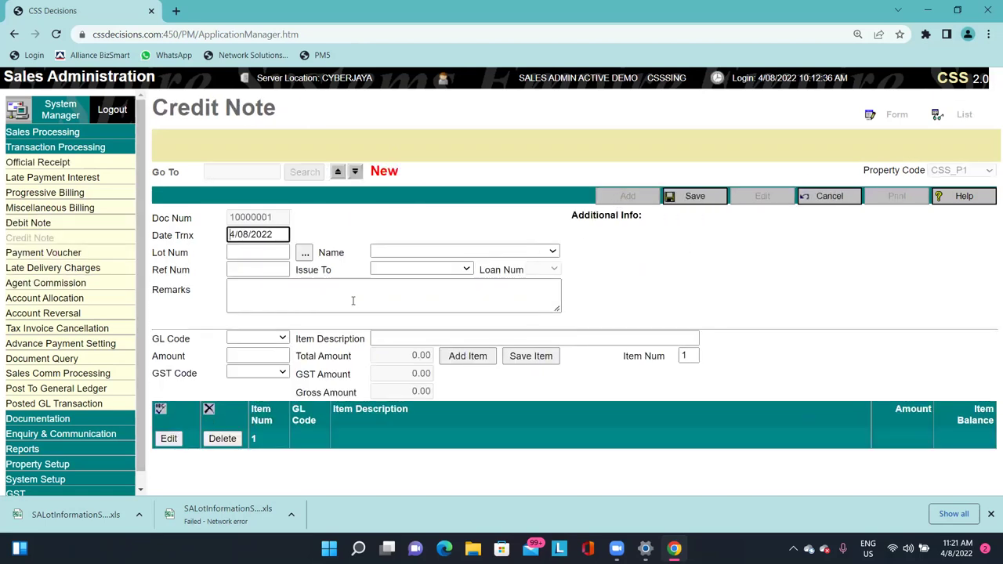
# Pick GL code CNRD and Purchaser's Financier, then discard the credit note for Official Receipt.
pyautogui.click(263, 337)
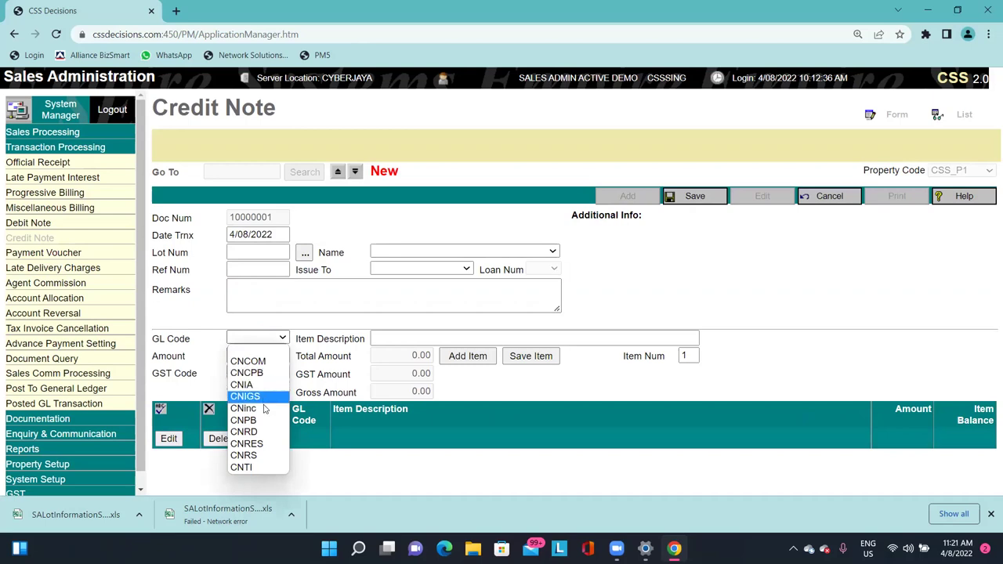
pyautogui.click(255, 433)
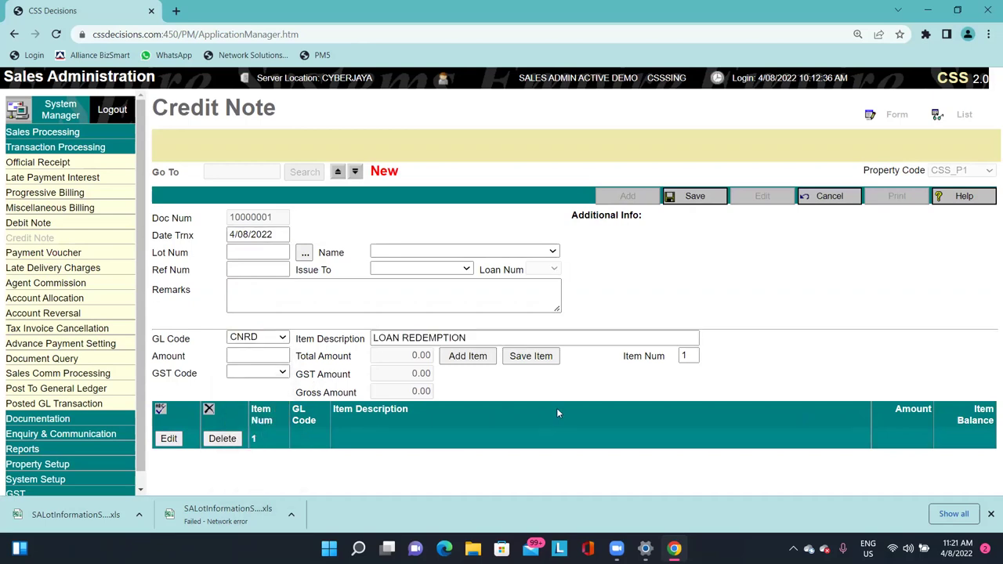
pyautogui.click(445, 270)
pyautogui.click(418, 315)
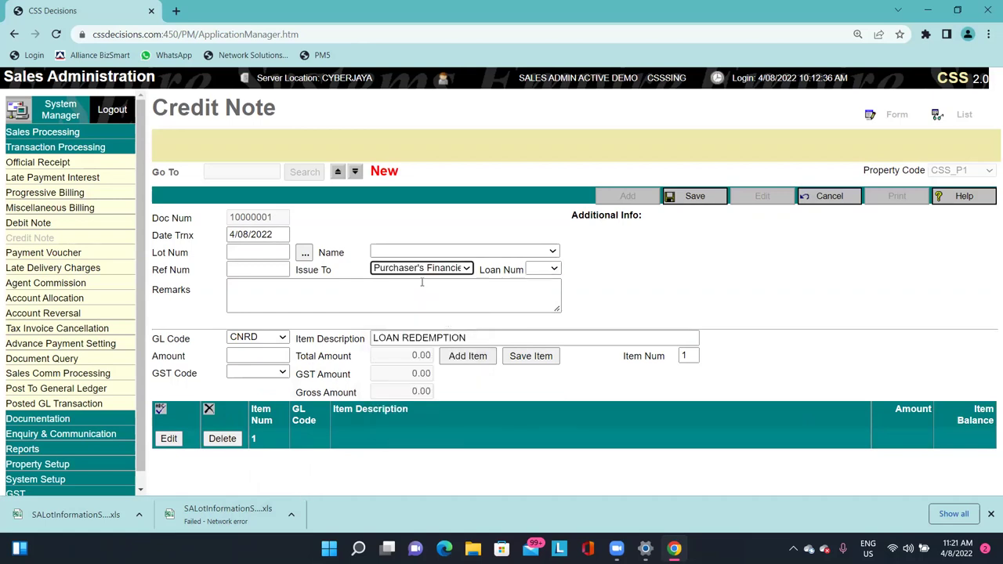
pyautogui.click(417, 268)
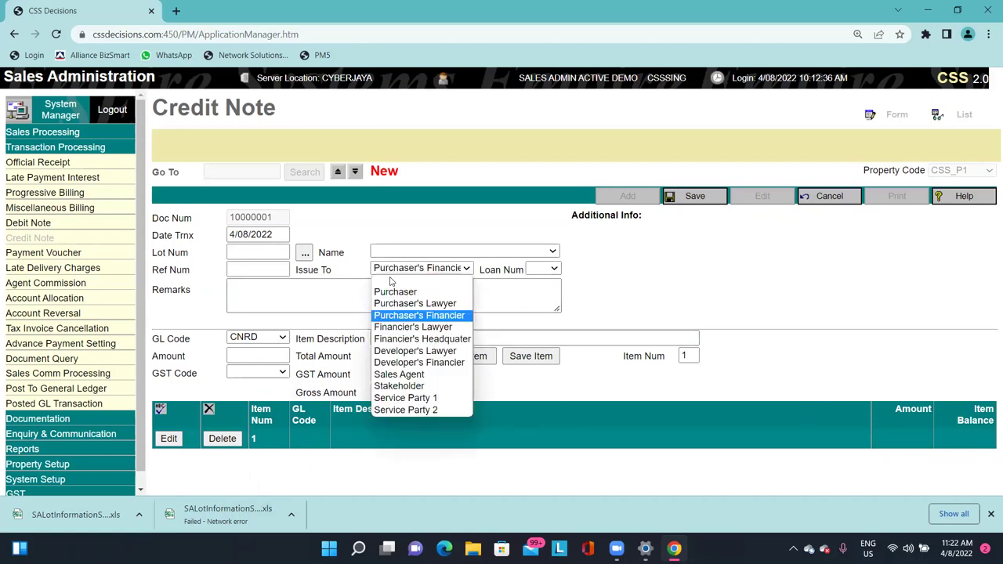
pyautogui.click(740, 256)
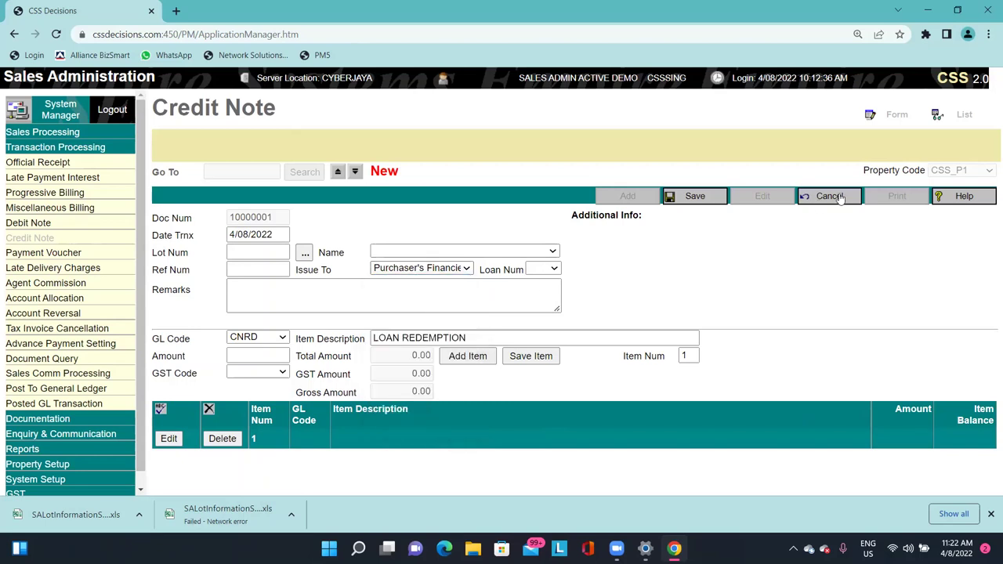
pyautogui.click(839, 198)
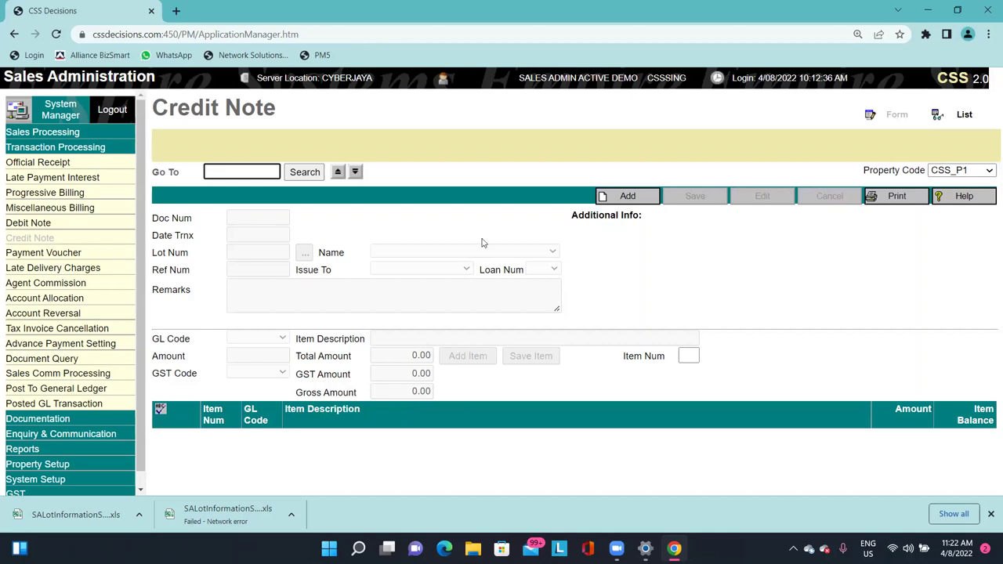
pyautogui.click(28, 165)
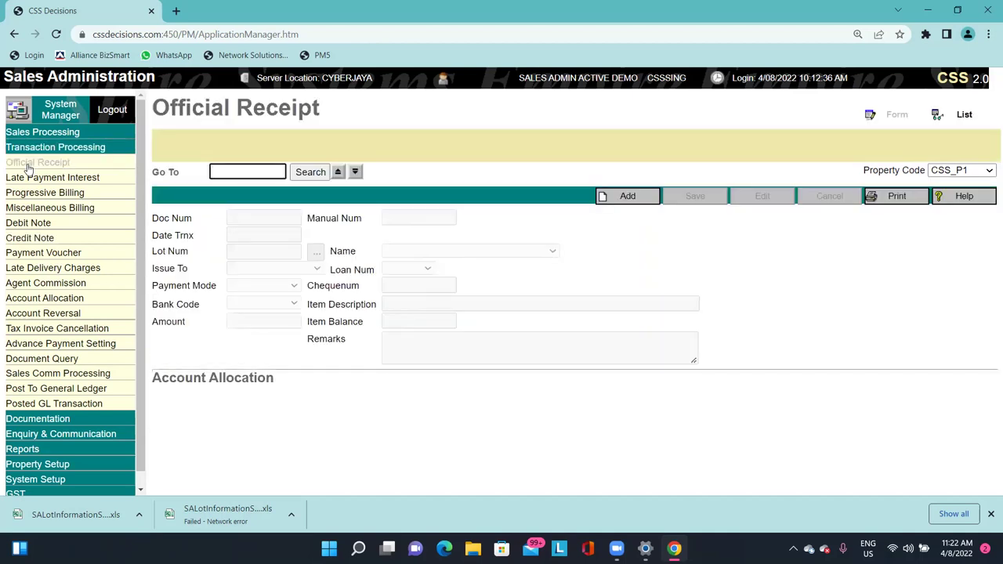
# Add a receipt dated 31/7/2022 for lot PT000001, issued to the Purchaser's Financier.
pyautogui.click(627, 195)
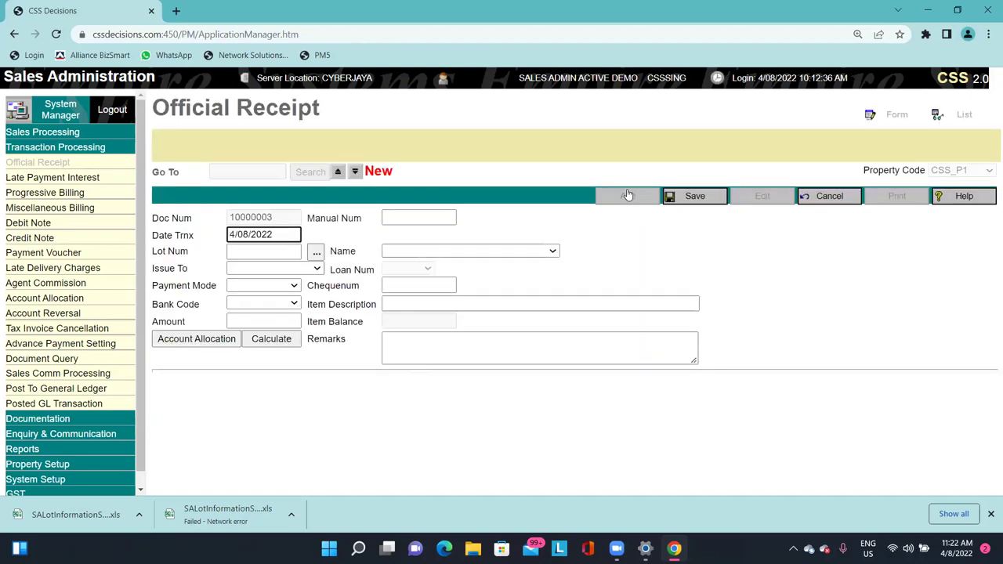
pyautogui.click(264, 237)
pyautogui.moveTo(265, 237); pyautogui.dragTo(97, 235)
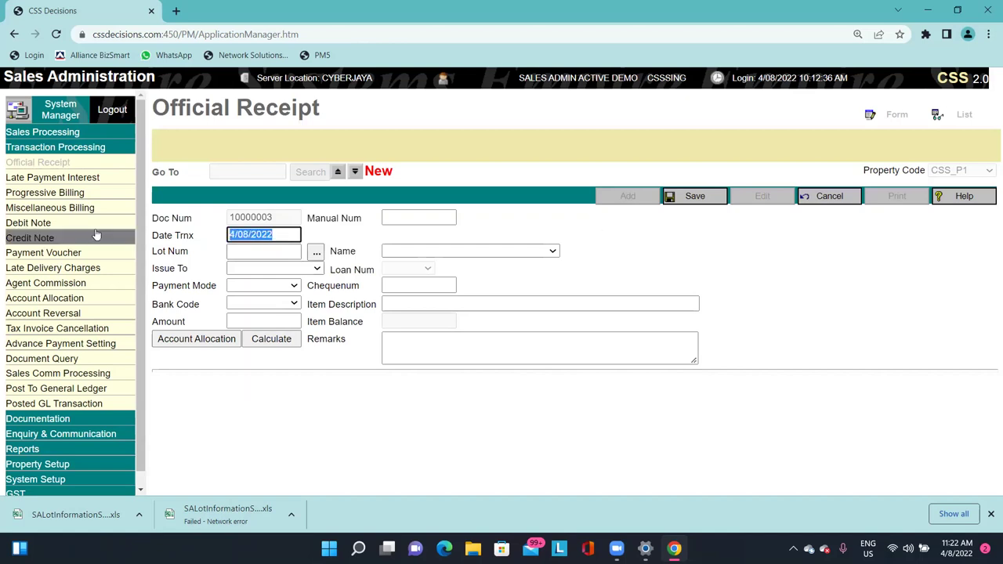
pyautogui.write('31/7/2022')
pyautogui.press('Tab')
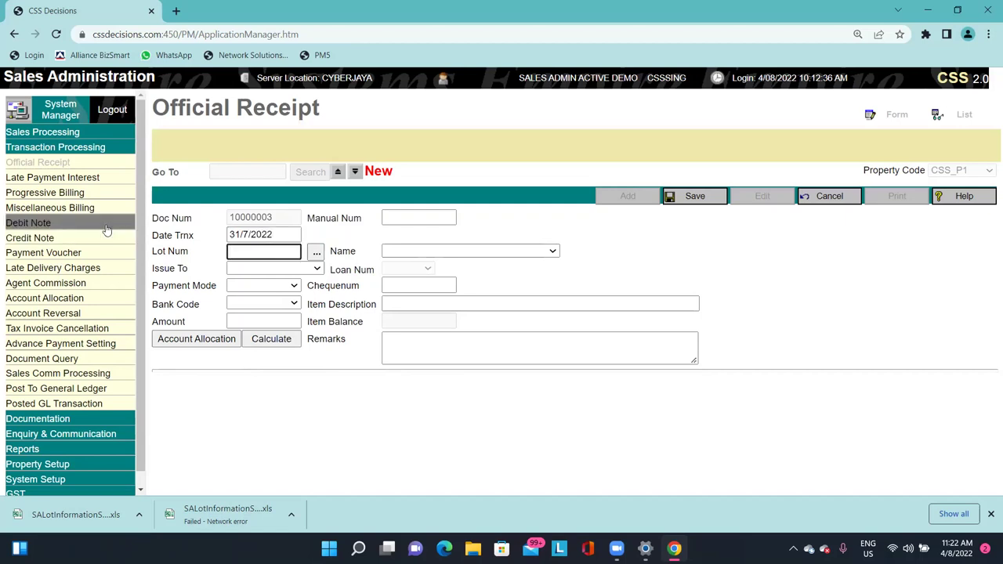
pyautogui.click(315, 252)
pyautogui.click(294, 242)
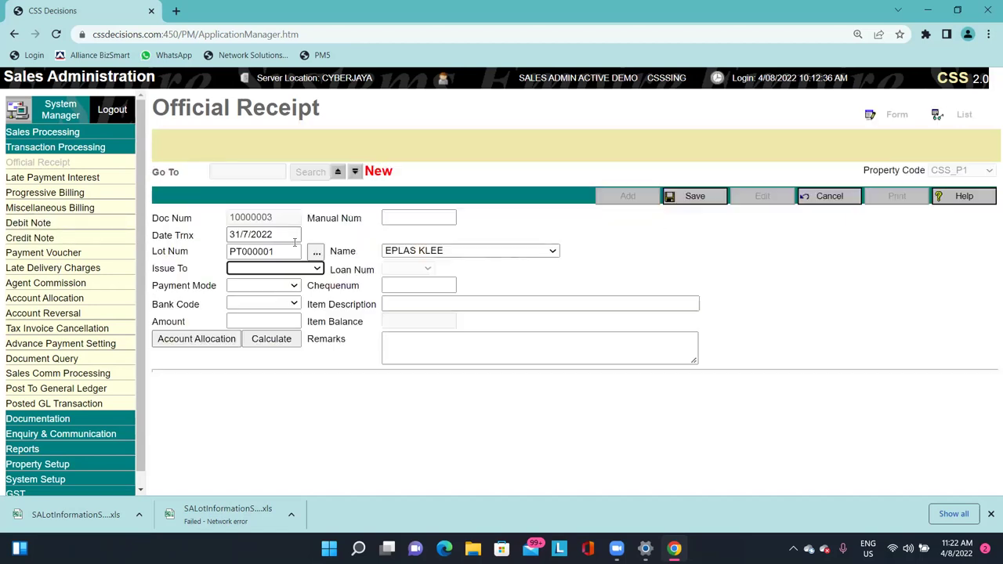
pyautogui.click(269, 270)
pyautogui.click(300, 317)
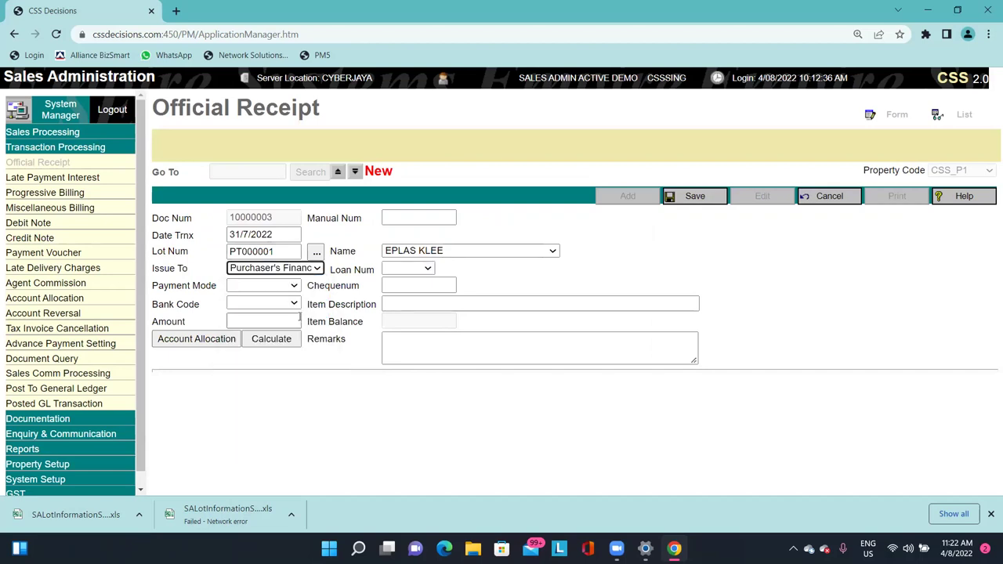
# Set the receipt's payment mode to Cheque.
pyautogui.click(276, 286)
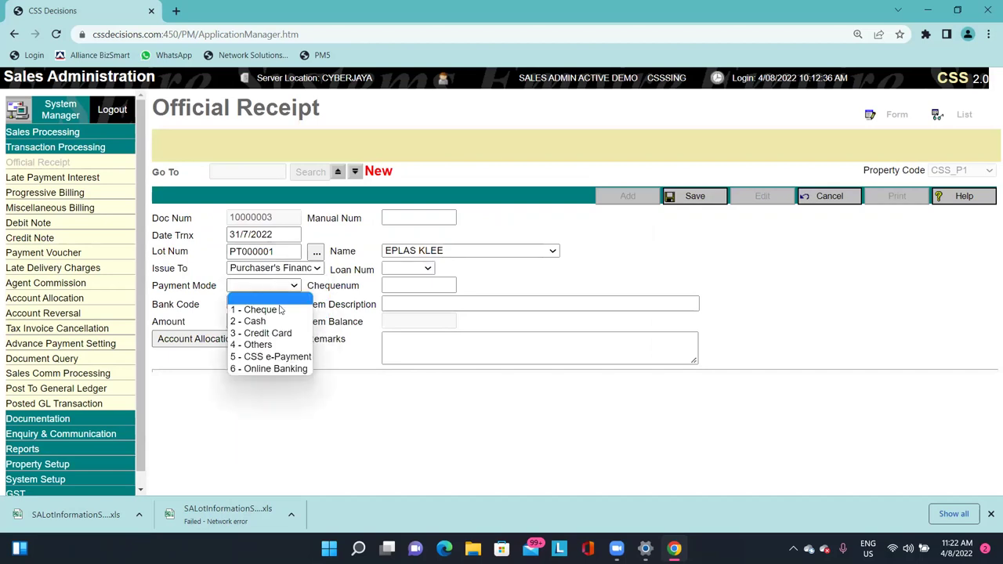
pyautogui.click(279, 310)
pyautogui.click(278, 285)
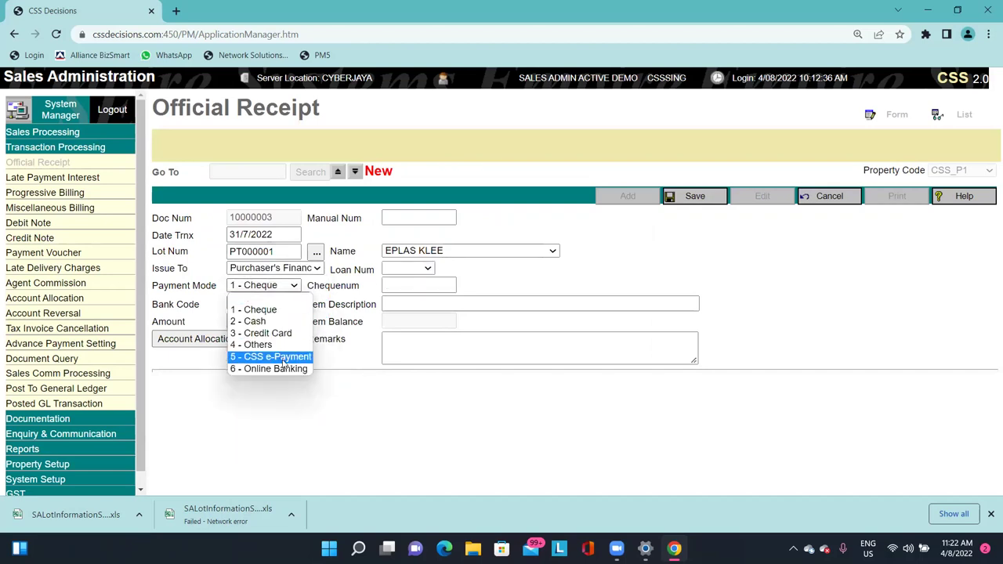
pyautogui.click(284, 369)
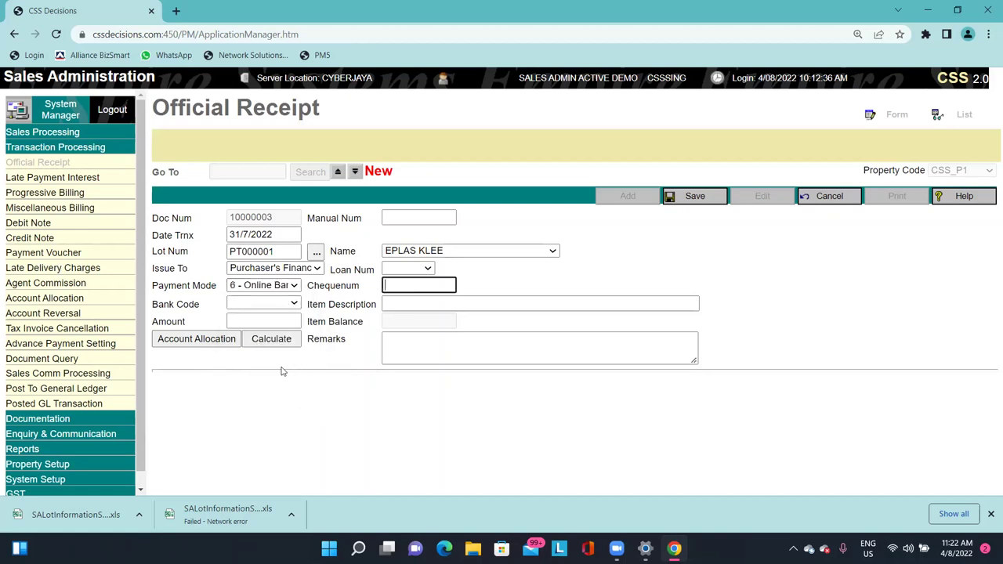
pyautogui.click(294, 287)
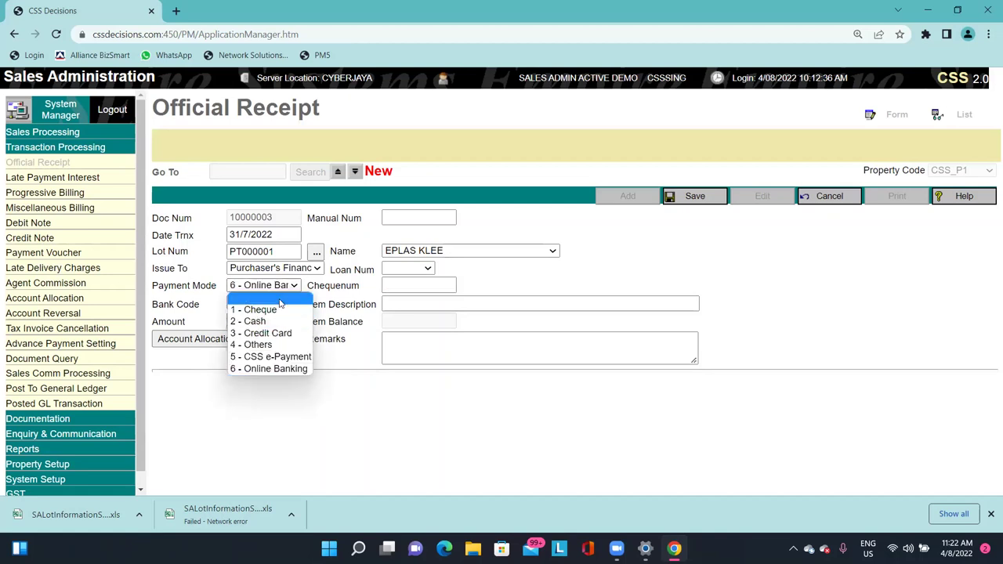
pyautogui.click(280, 310)
pyautogui.moveTo(349, 269); pyautogui.dragTo(407, 268)
pyautogui.click(441, 276)
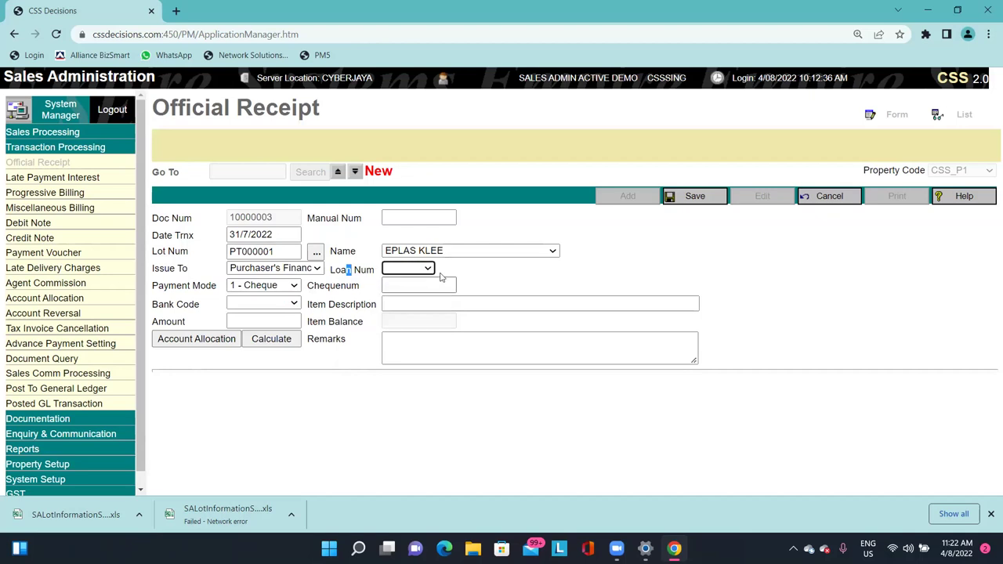
pyautogui.click(429, 269)
# Enter the cheque number, bank code OR1 and amount 50000.
pyautogui.click(452, 287)
pyautogui.write('CIMB ')
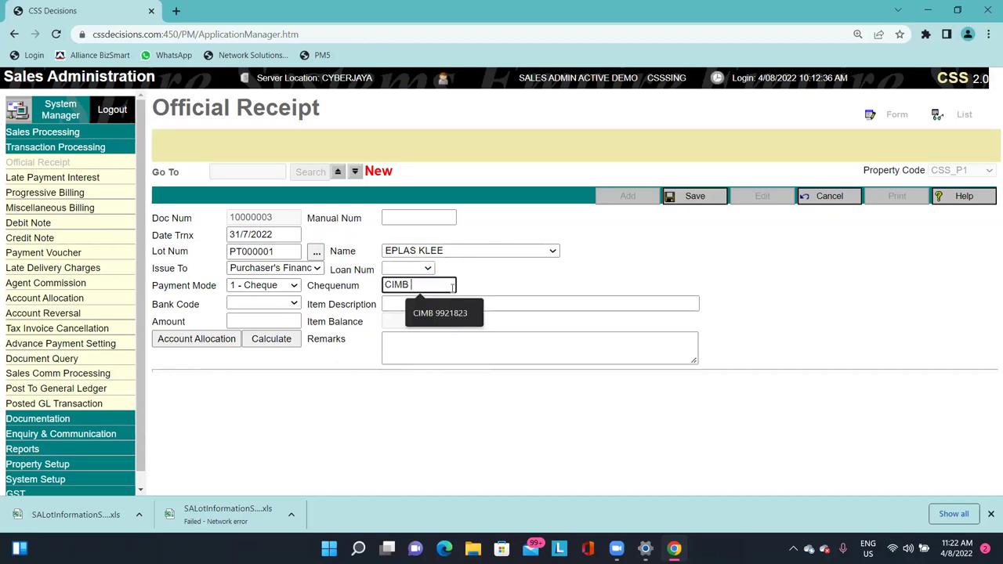
pyautogui.write('88888')
pyautogui.press('Tab')
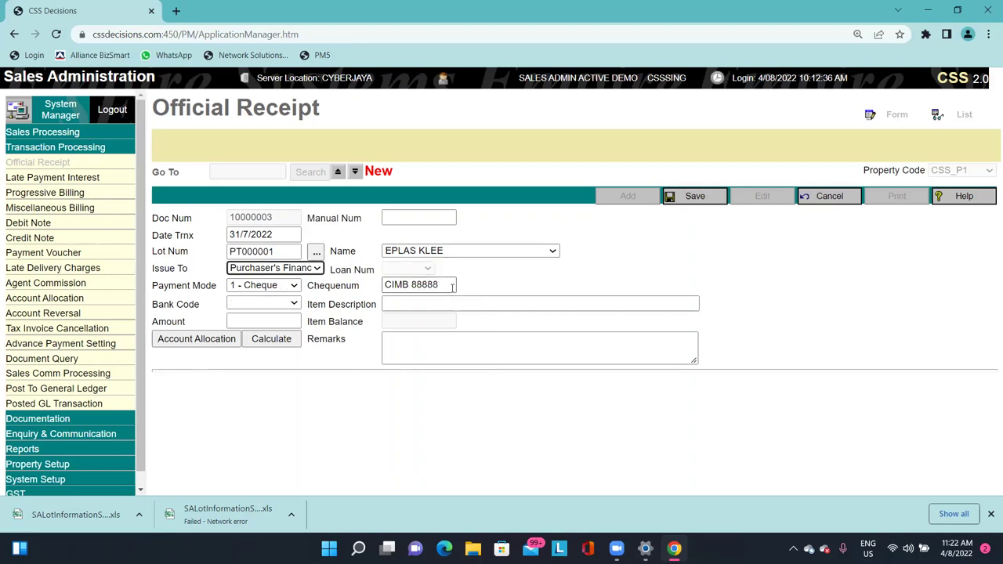
pyautogui.click(255, 305)
pyautogui.click(264, 326)
pyautogui.click(273, 319)
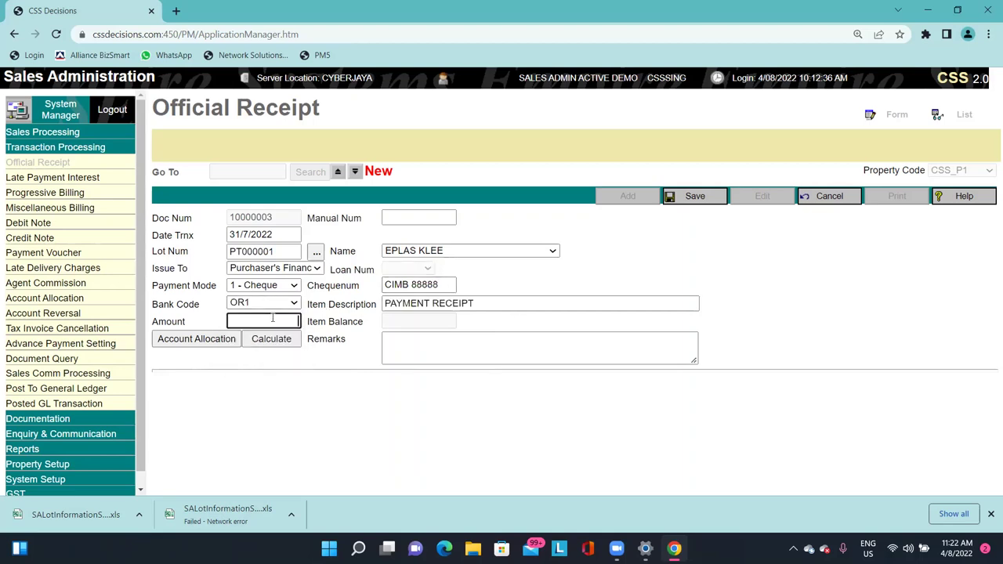
pyautogui.write('50000')
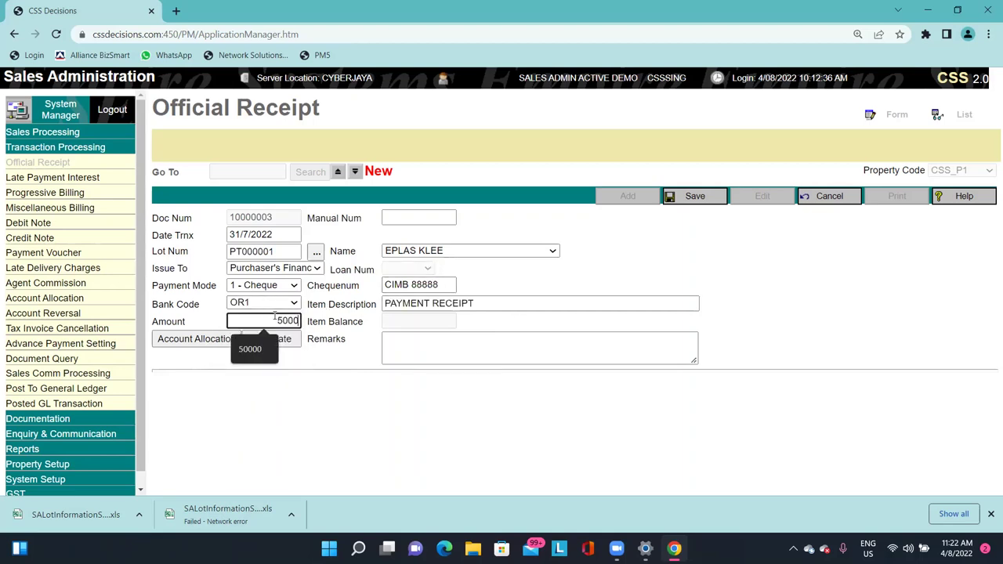
pyautogui.click(198, 340)
# Allocate 50,000 to debit 10000002, save receipt 10000003, and open Late Payment Interest.
pyautogui.click(162, 442)
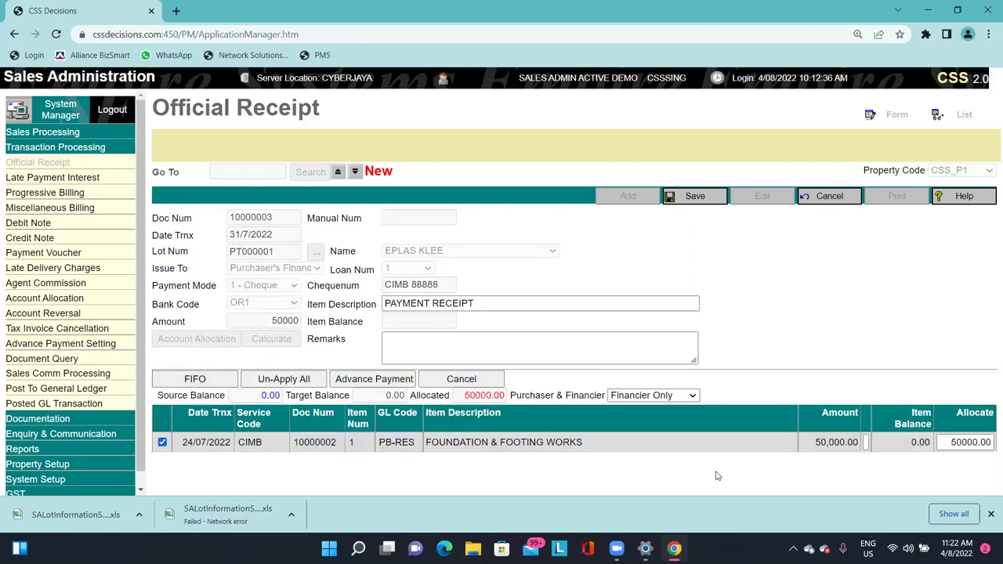
pyautogui.click(671, 197)
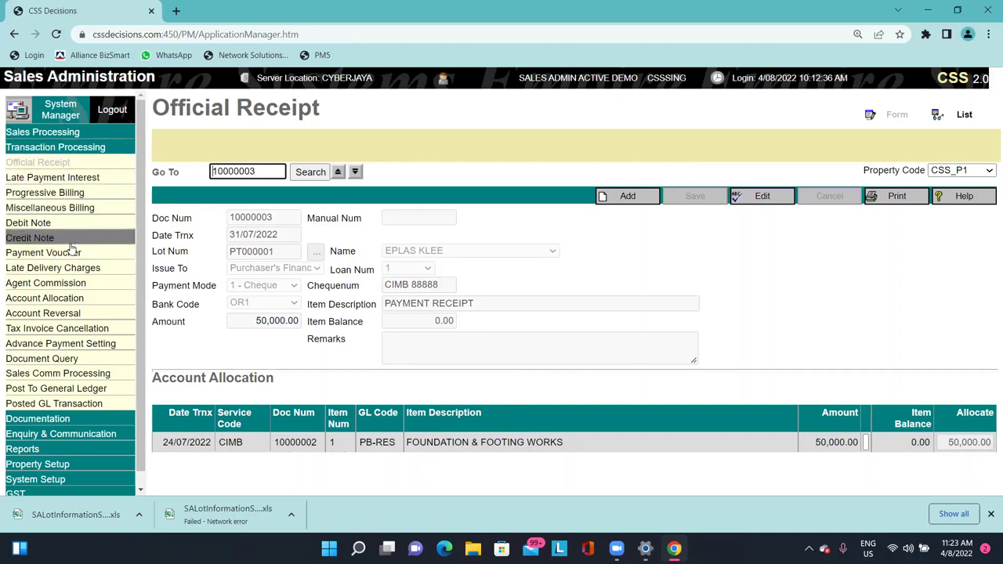
pyautogui.click(92, 182)
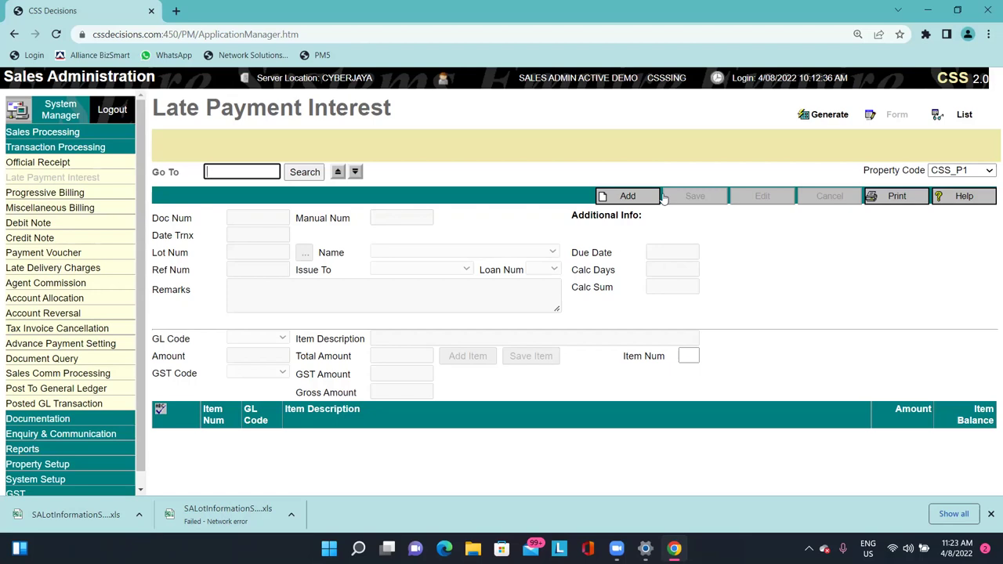
# Start a selective late payment interest scan to 31/07/2022, choosing the available party batch.
pyautogui.click(827, 115)
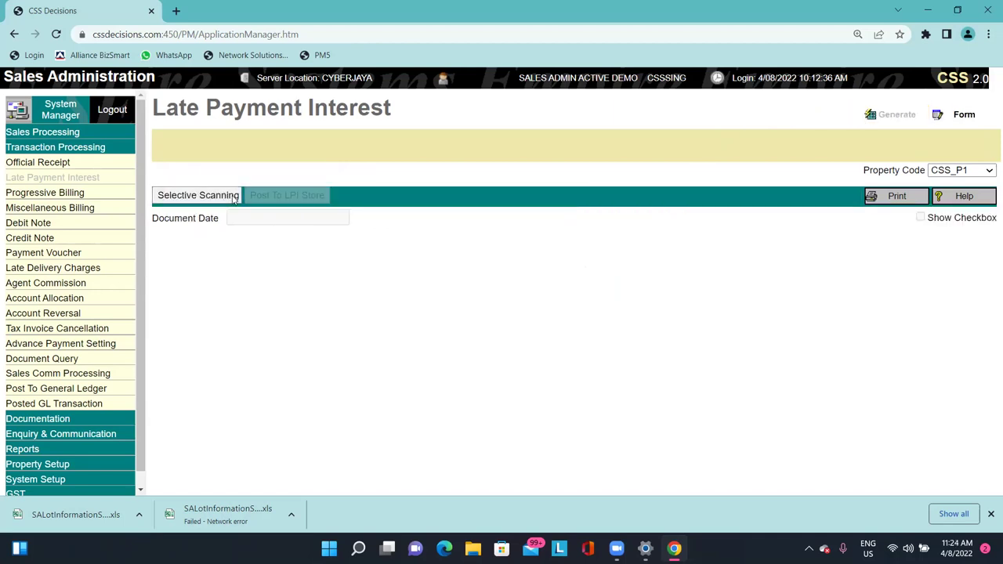
pyautogui.click(199, 195)
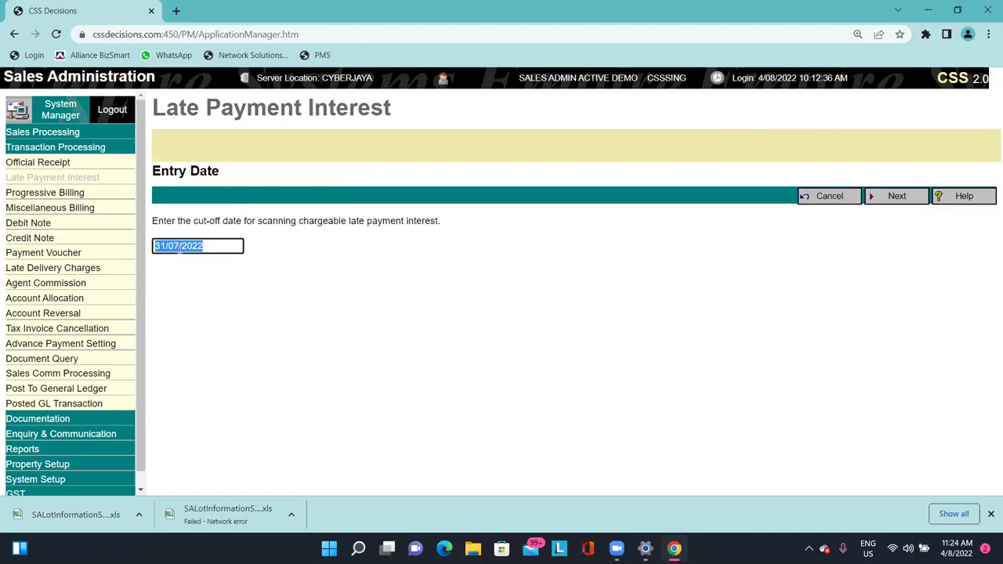
pyautogui.click(896, 197)
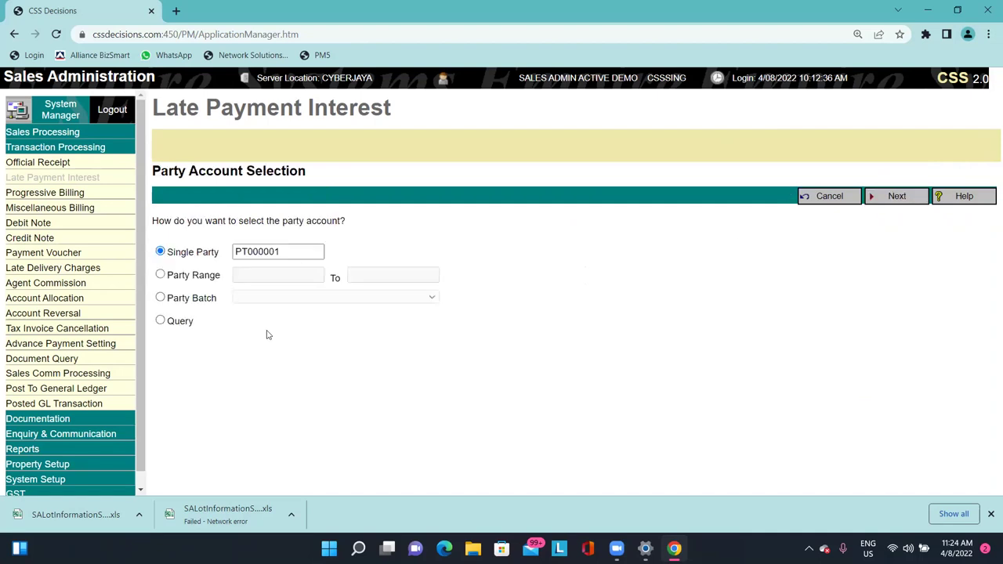
pyautogui.click(206, 301)
pyautogui.click(352, 297)
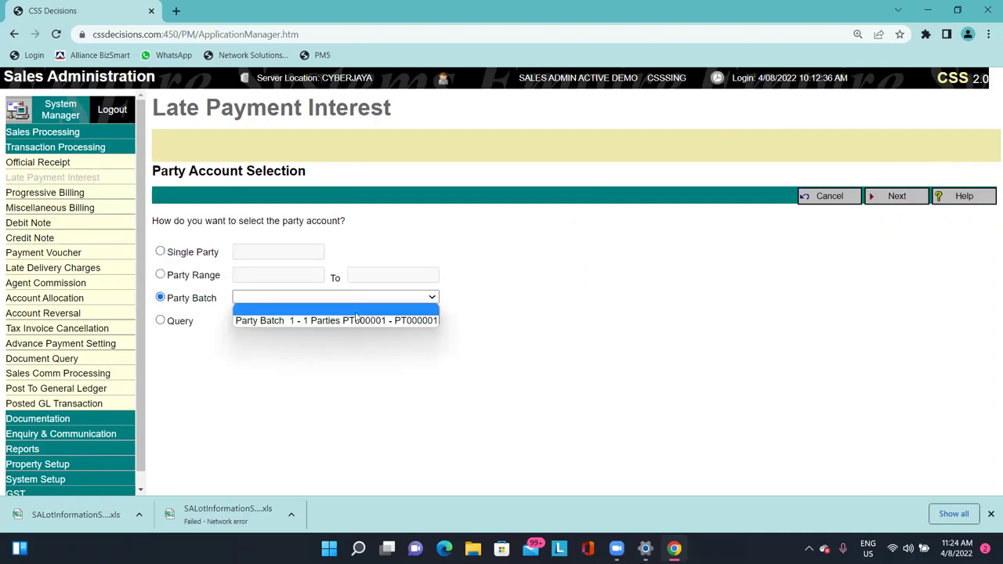
pyautogui.click(356, 319)
# Run the interest scan for the party batch, finding no matured items, then open Progressive Billing.
pyautogui.click(183, 250)
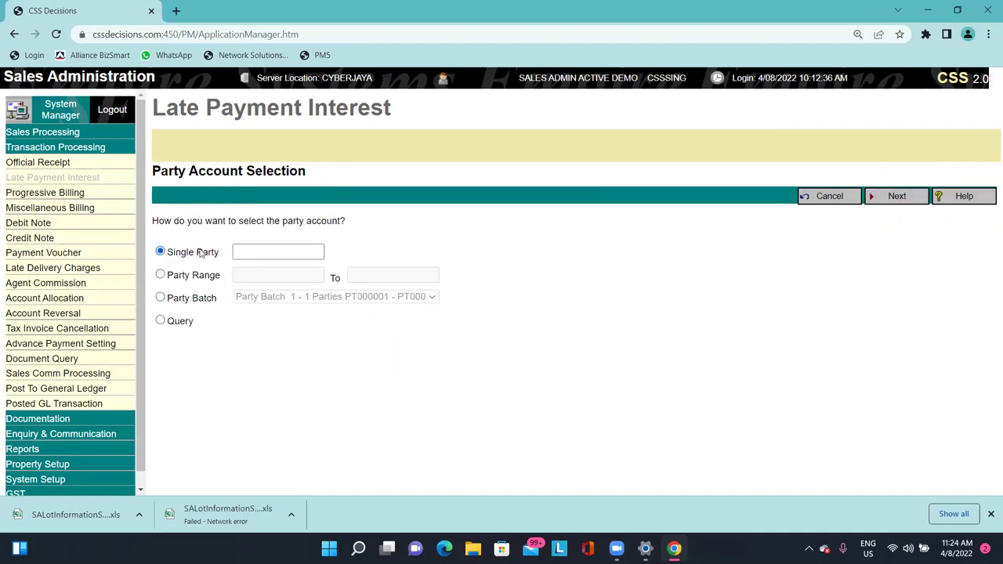
pyautogui.click(272, 252)
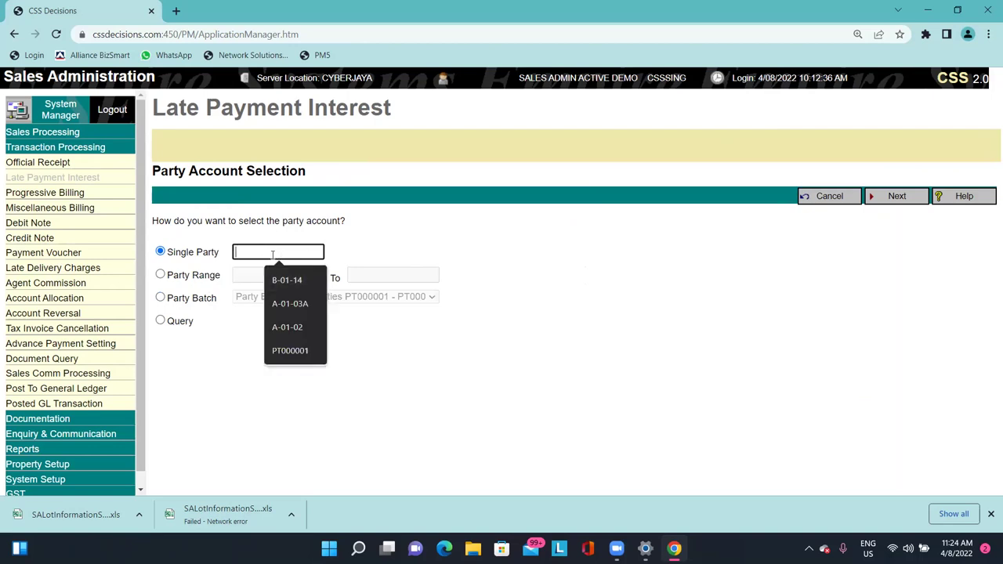
pyautogui.click(198, 303)
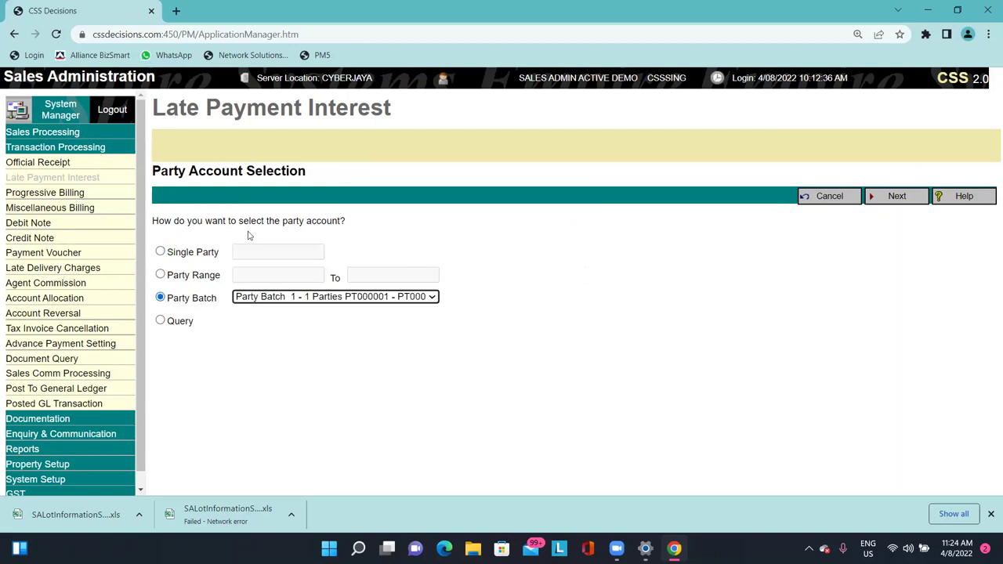
pyautogui.click(875, 203)
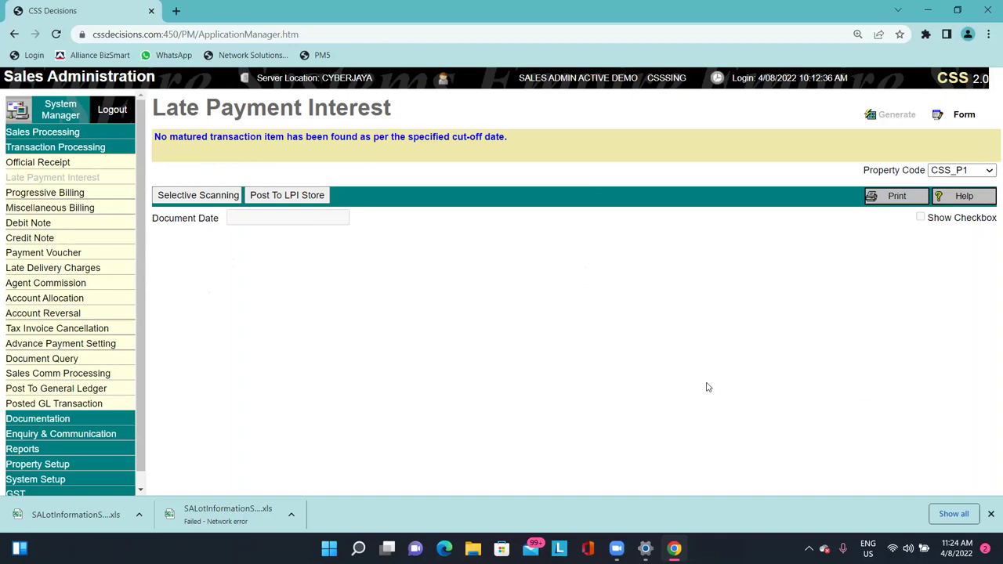
pyautogui.moveTo(170, 136); pyautogui.dragTo(386, 138)
pyautogui.click(385, 137)
pyautogui.click(92, 192)
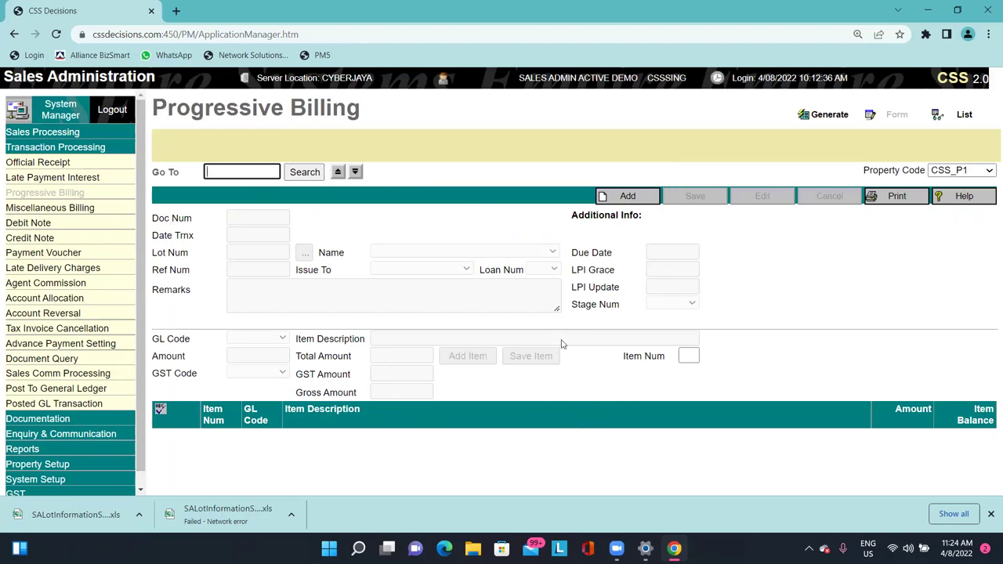
# Go through Miscellaneous Billing to the empty Debit Note form for property CSS_P1.
pyautogui.click(80, 207)
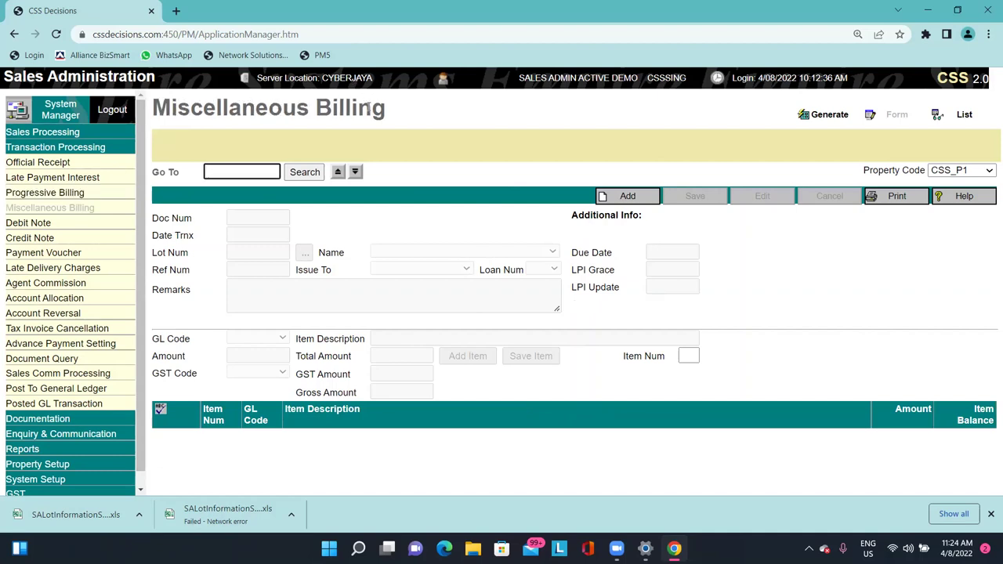
pyautogui.click(369, 107)
pyautogui.tripleClick(392, 107)
pyautogui.click(405, 107)
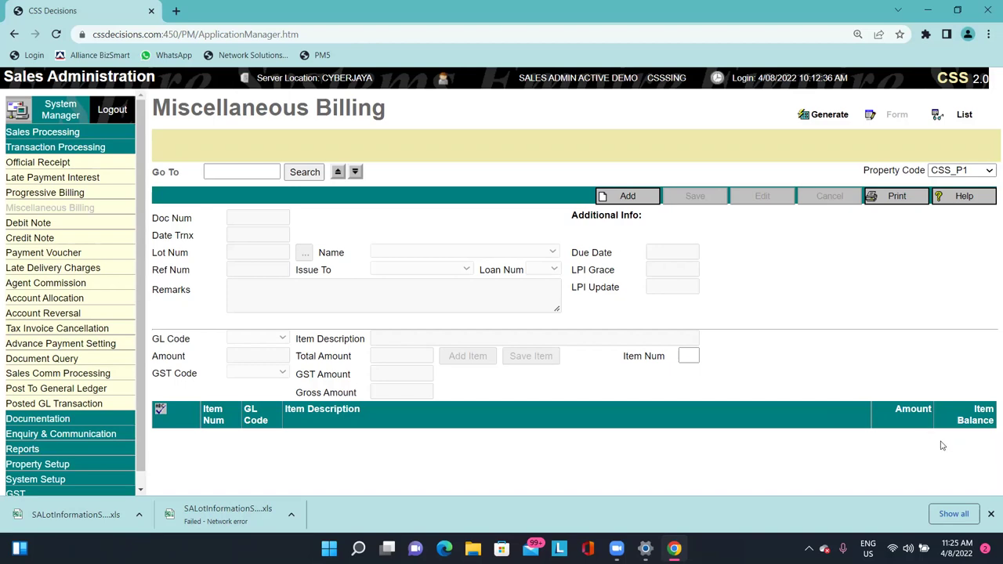
pyautogui.click(53, 222)
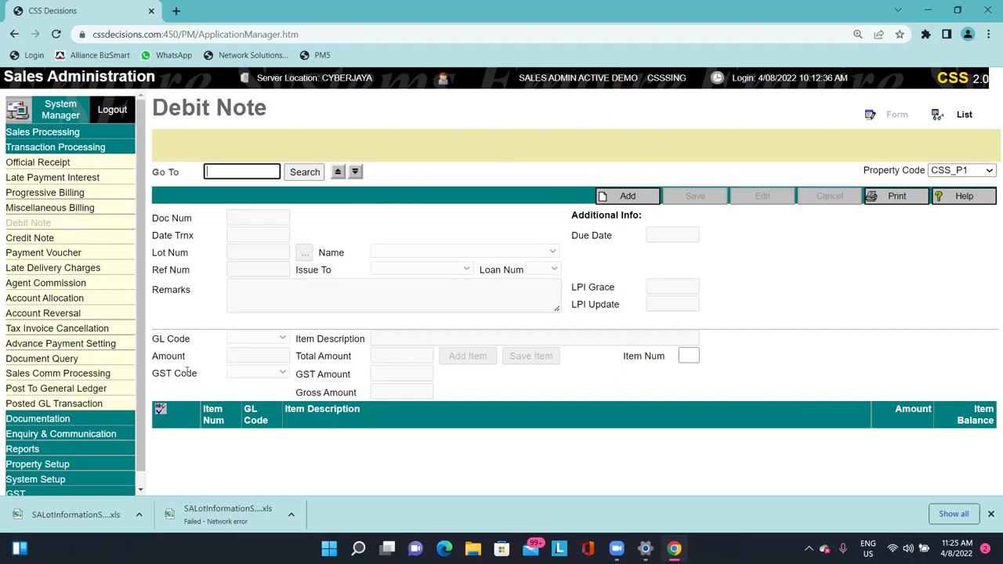
pyautogui.moveTo(157, 374); pyautogui.dragTo(296, 374)
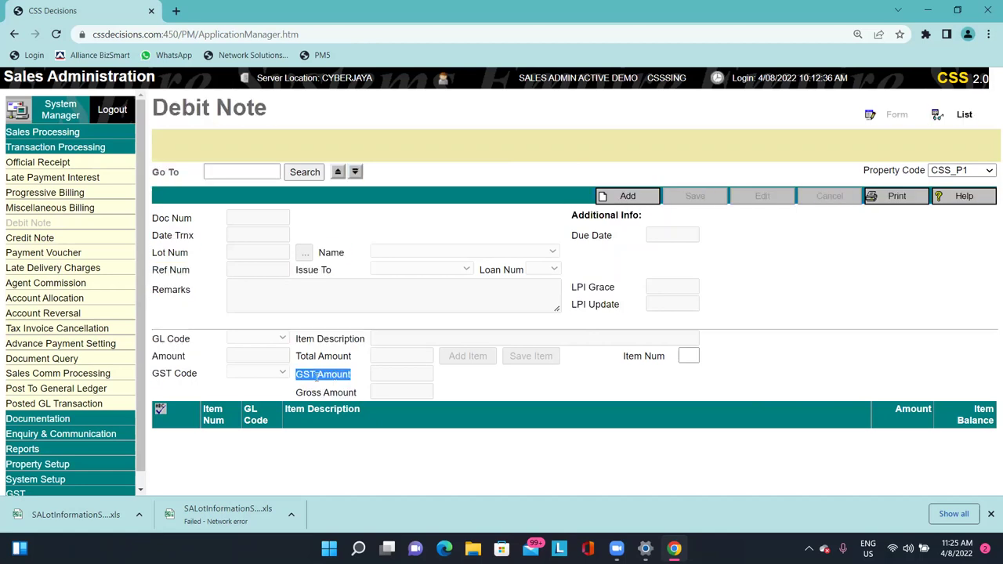
pyautogui.moveTo(357, 392); pyautogui.dragTo(296, 392)
pyautogui.click(687, 355)
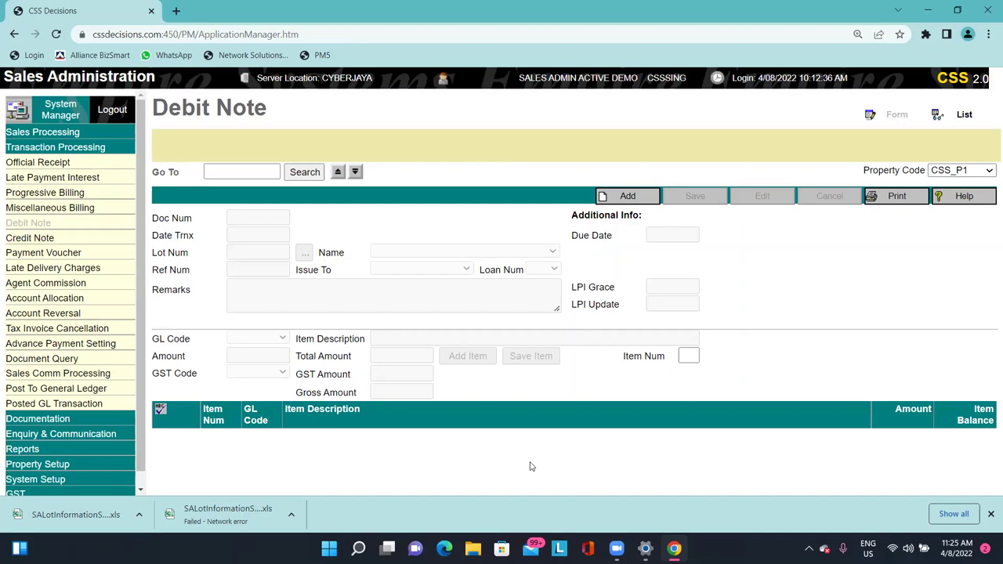
pyautogui.click(619, 202)
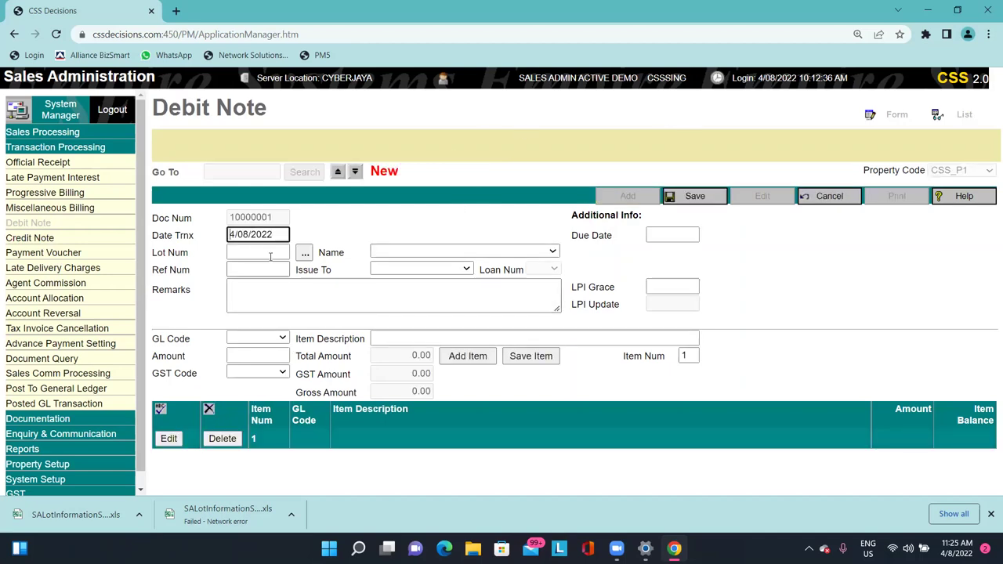
pyautogui.moveTo(274, 235); pyautogui.dragTo(201, 246)
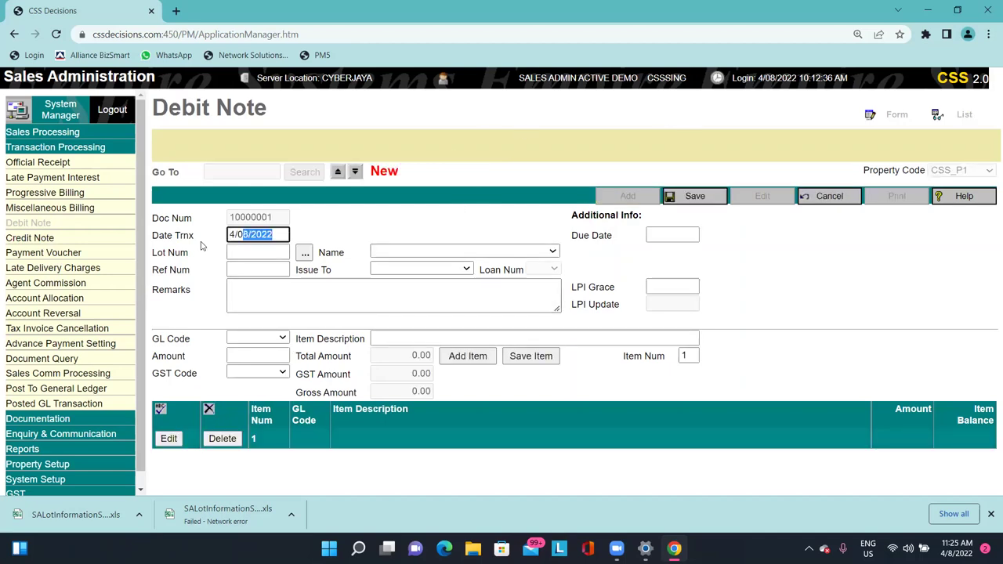
pyautogui.click(304, 253)
pyautogui.click(291, 246)
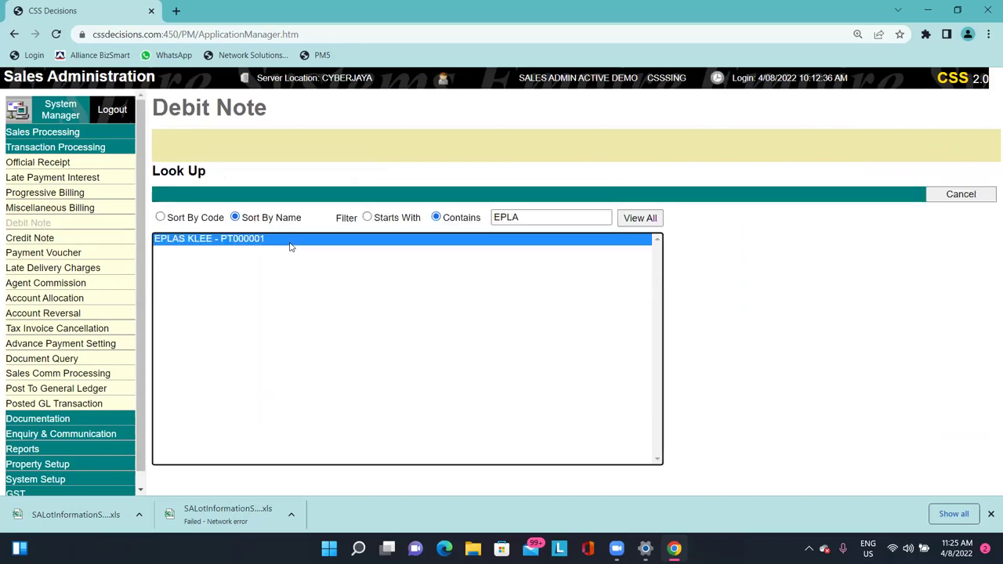
pyautogui.click(399, 269)
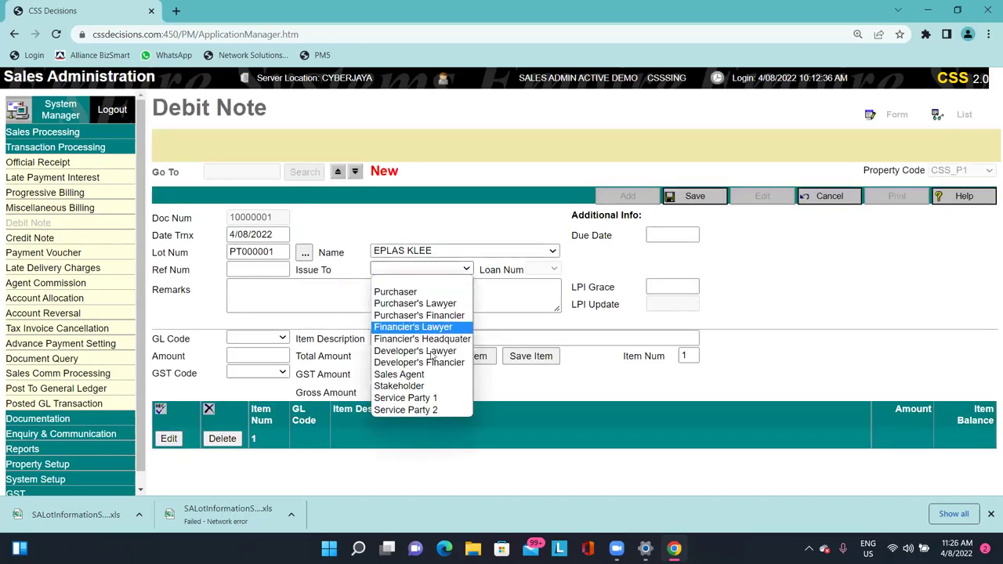
pyautogui.click(313, 293)
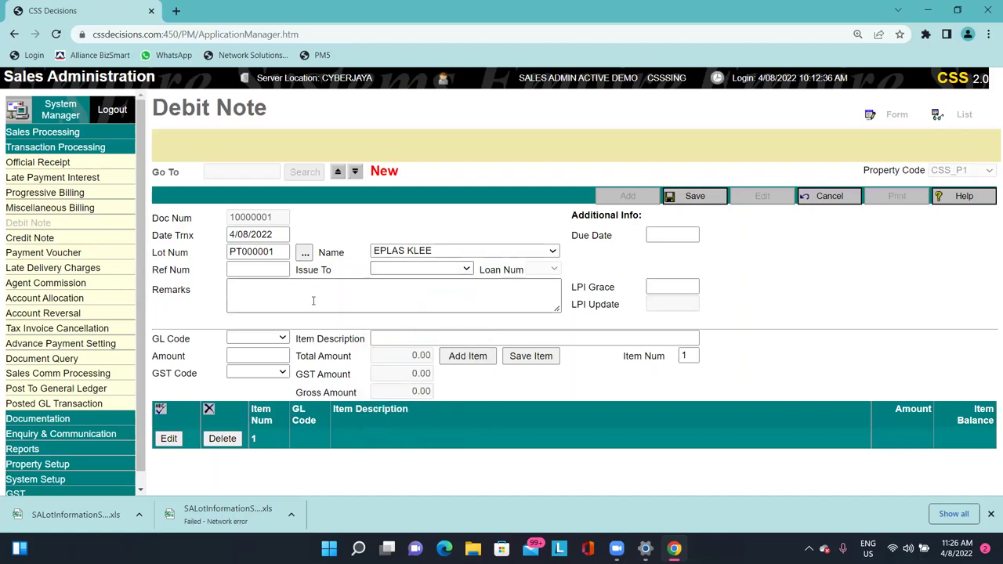
pyautogui.click(318, 291)
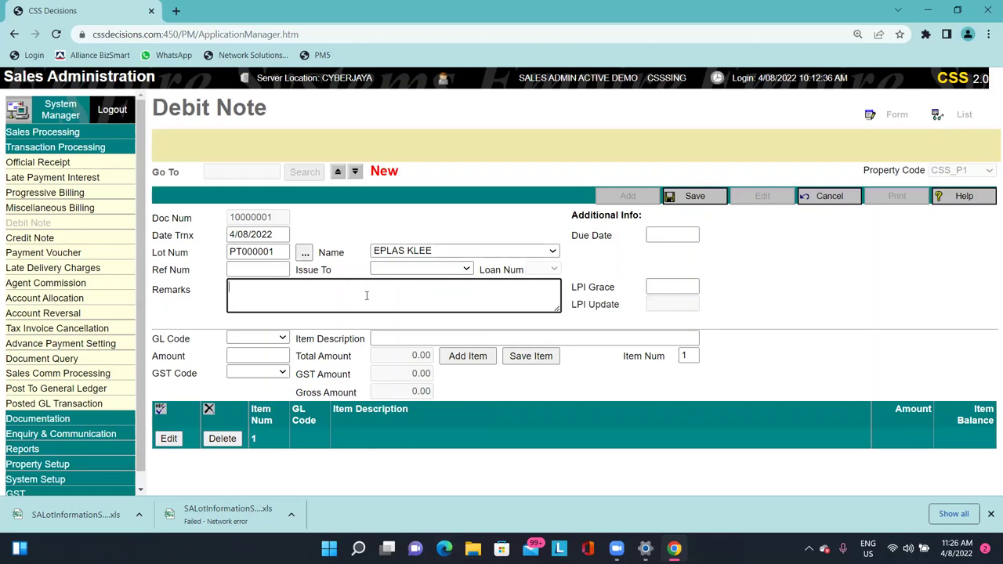
pyautogui.click(228, 338)
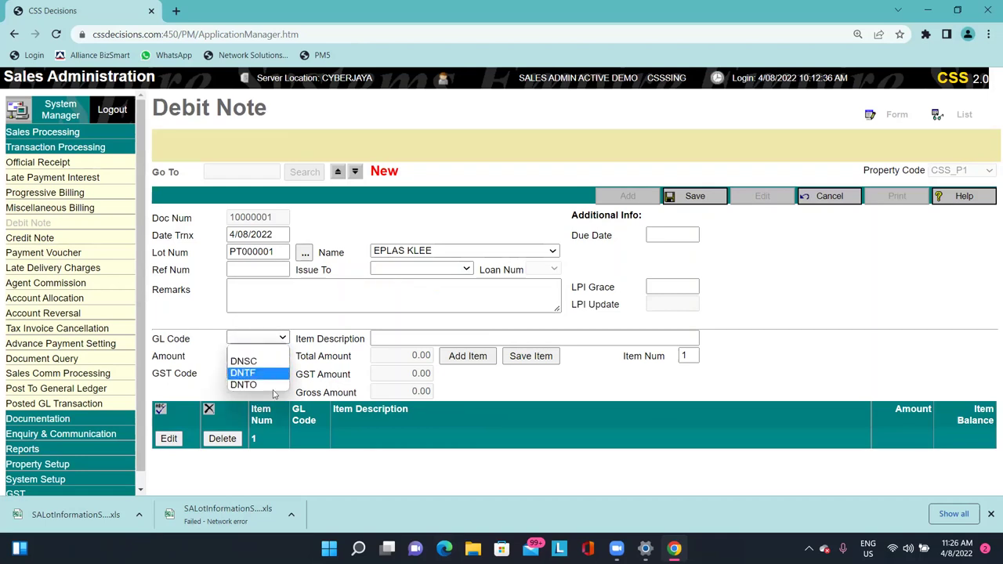
pyautogui.click(408, 340)
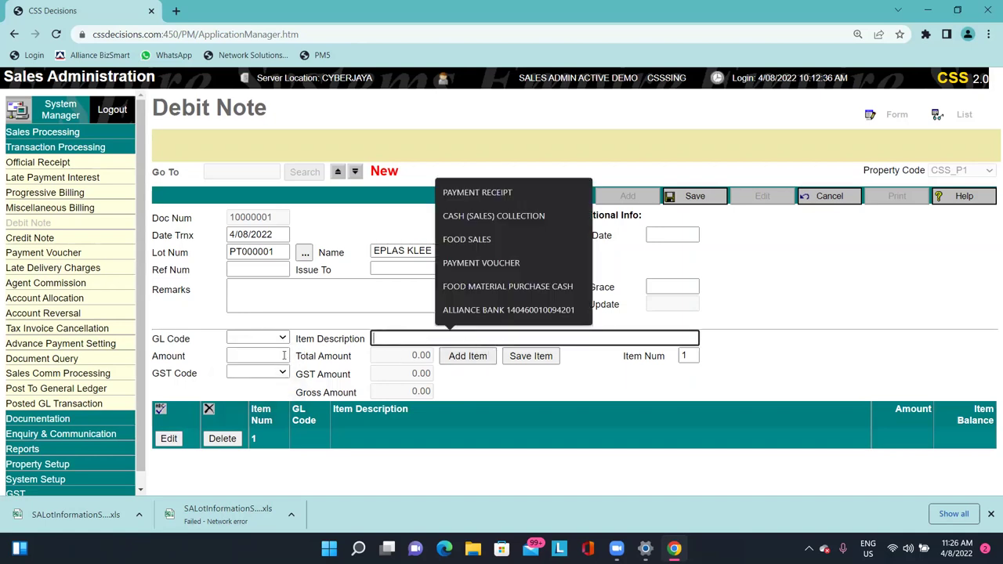
pyautogui.click(258, 356)
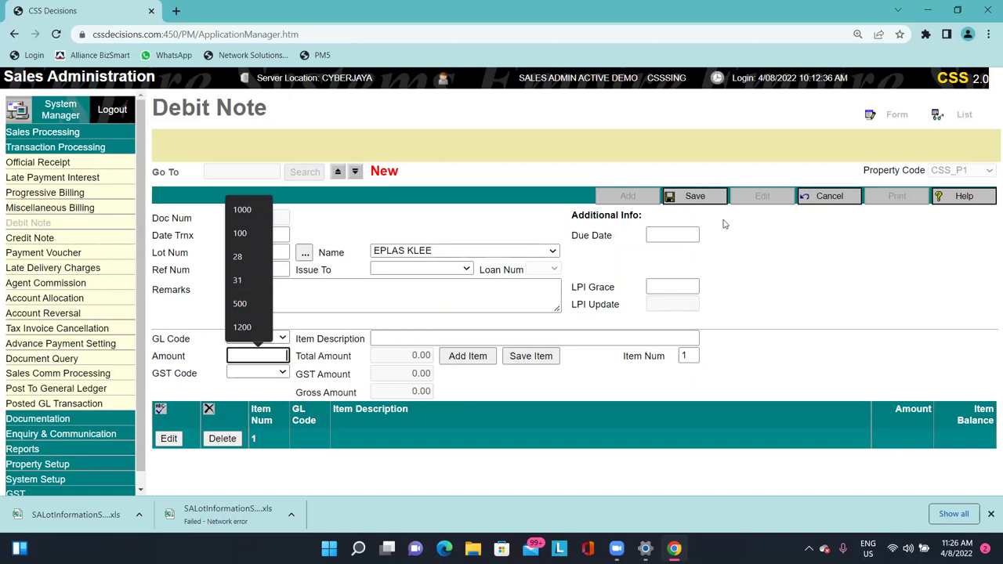
pyautogui.click(823, 196)
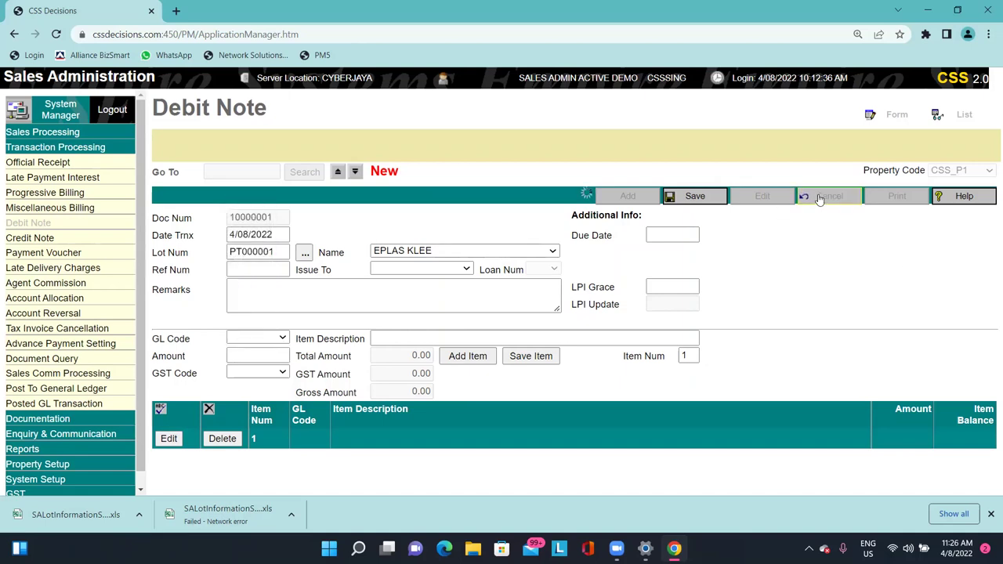
# Browse the Credit Note, Payment Voucher and Late Delivery Charges pages.
pyautogui.click(82, 239)
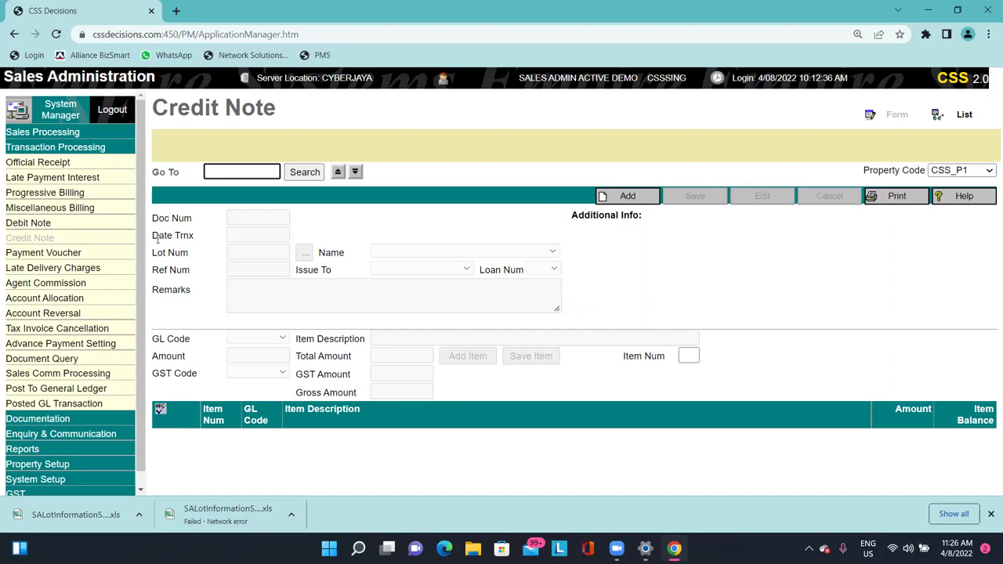
pyautogui.moveTo(158, 235); pyautogui.dragTo(178, 271)
pyautogui.click(164, 270)
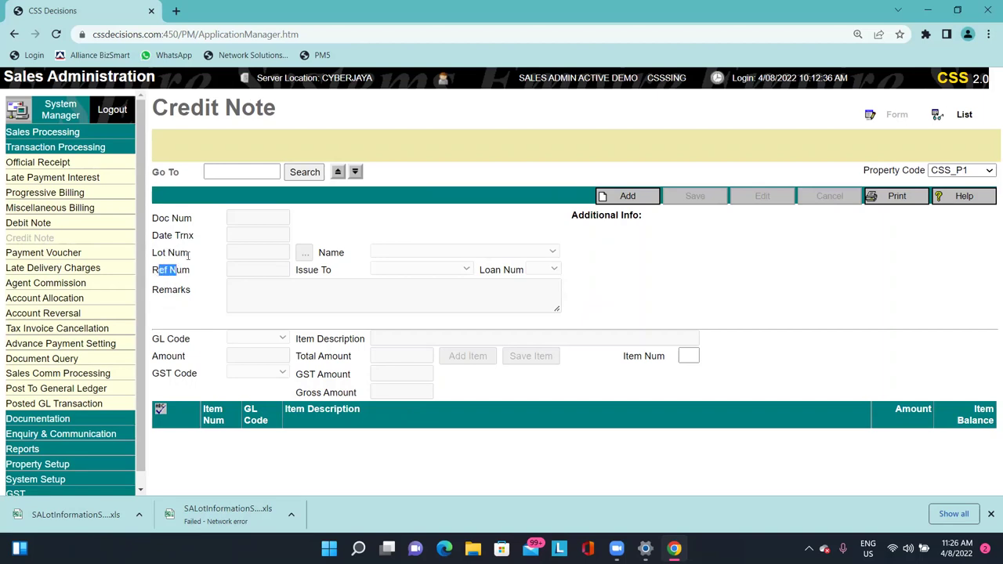
pyautogui.click(109, 253)
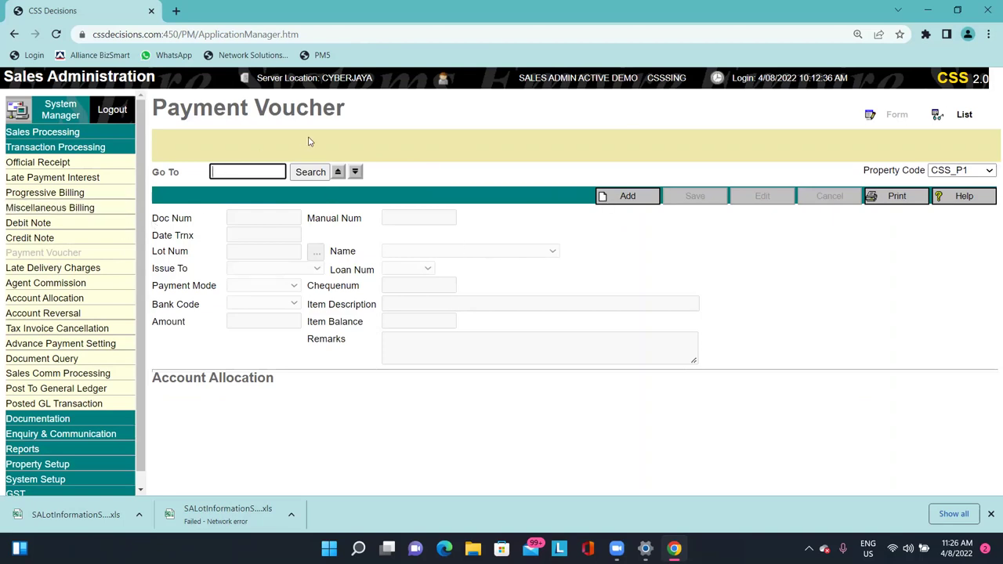
pyautogui.click(15, 267)
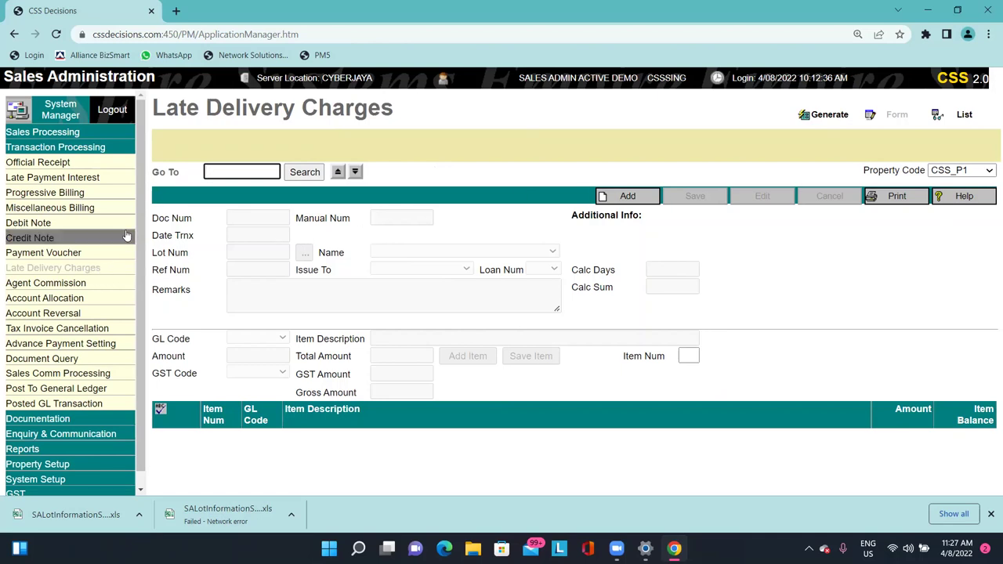
# Move via Agent Commission to Account Allocation for lot PT000001, shown as SPA Active.
pyautogui.click(106, 284)
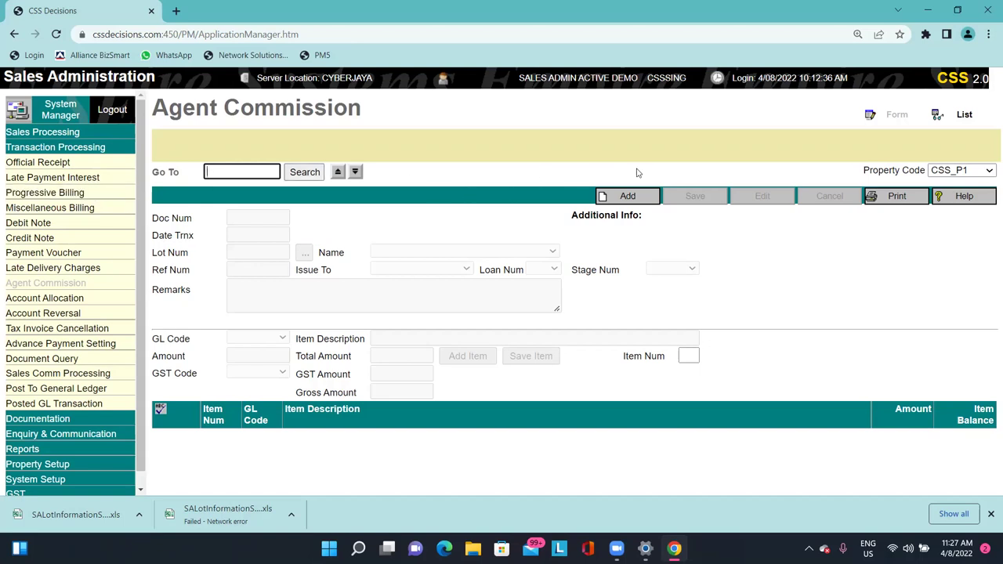
pyautogui.click(294, 113)
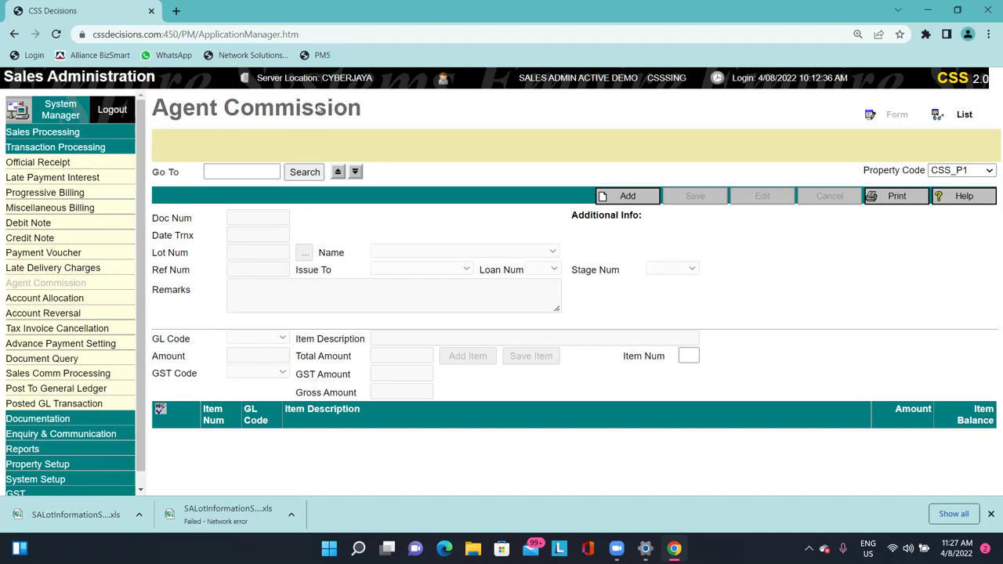
pyautogui.tripleClick(320, 110)
pyautogui.click(319, 110)
pyautogui.click(94, 297)
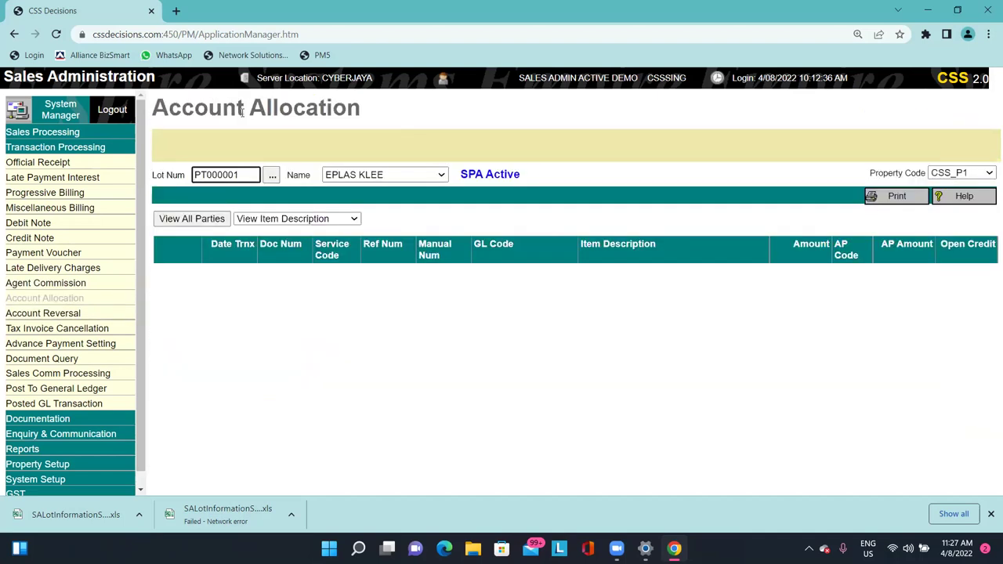
# Load official receipt 10000003, showing 50,000.00 allocated to foundation and footing bill 10000002.
pyautogui.moveTo(159, 107); pyautogui.dragTo(356, 109)
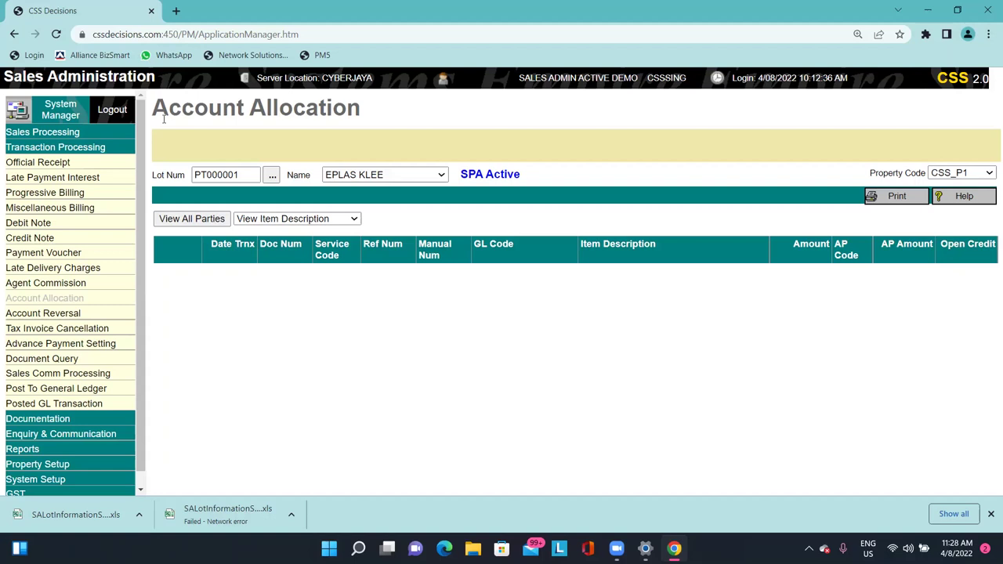
pyautogui.click(106, 163)
pyautogui.click(310, 171)
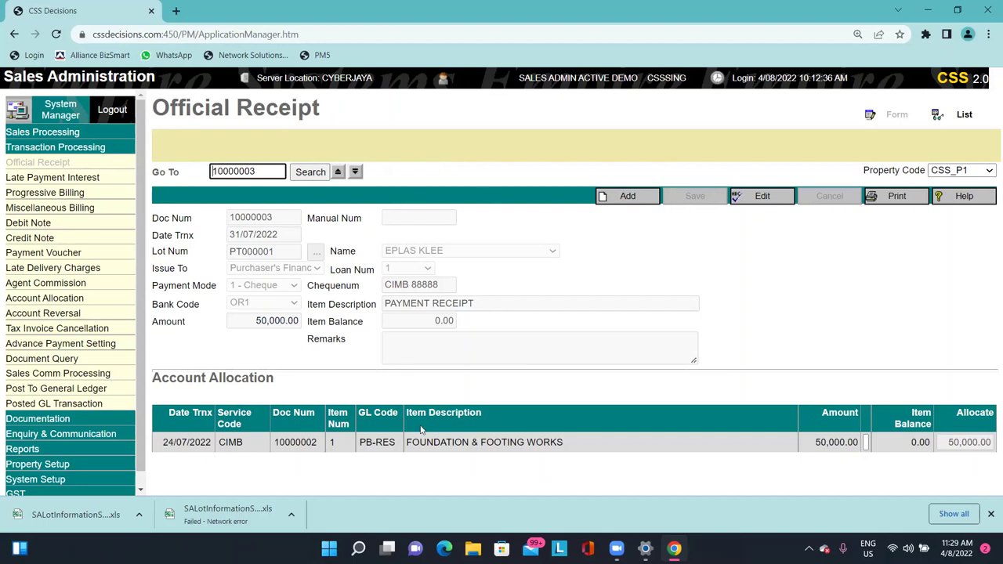
# Reverse receipt 10000003's allocation and save, leaving a 50,000.00 unallocated balance.
pyautogui.moveTo(182, 441); pyautogui.dragTo(408, 443)
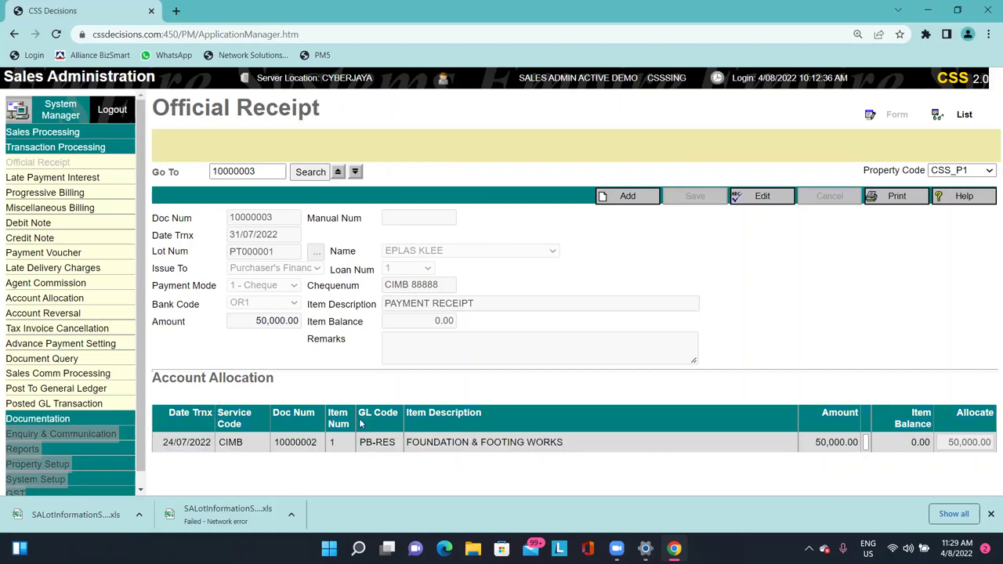
pyautogui.click(286, 440)
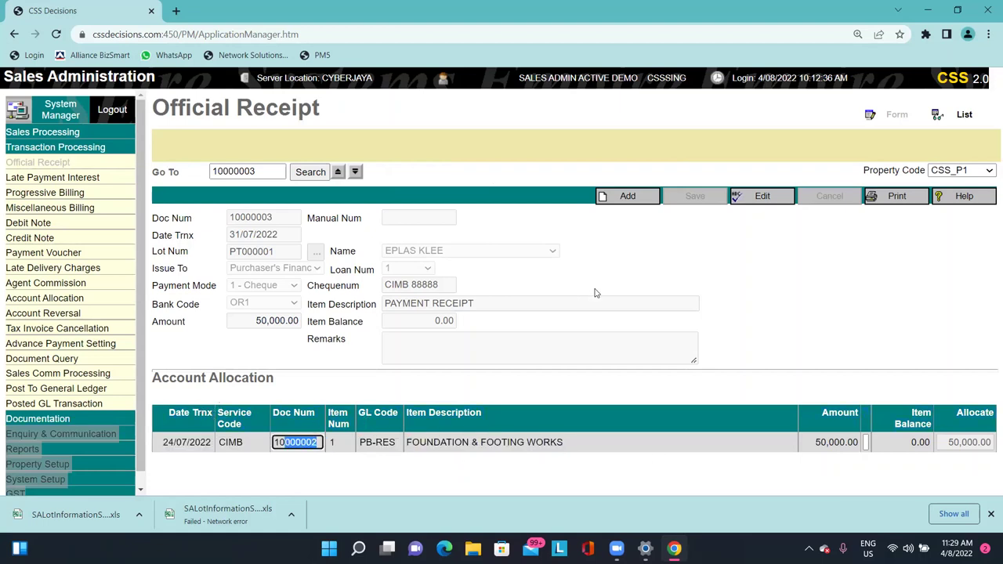
pyautogui.click(753, 198)
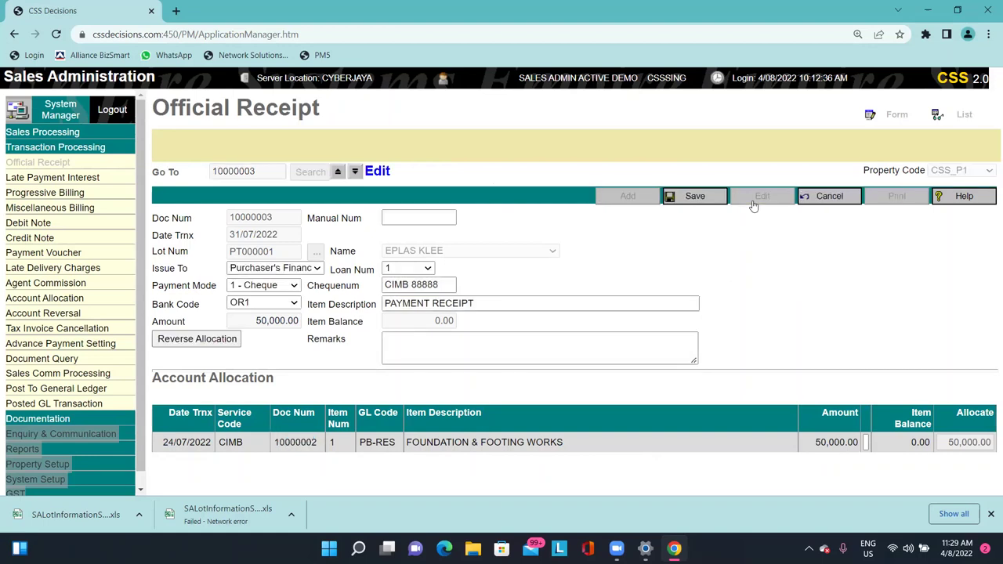
pyautogui.click(197, 339)
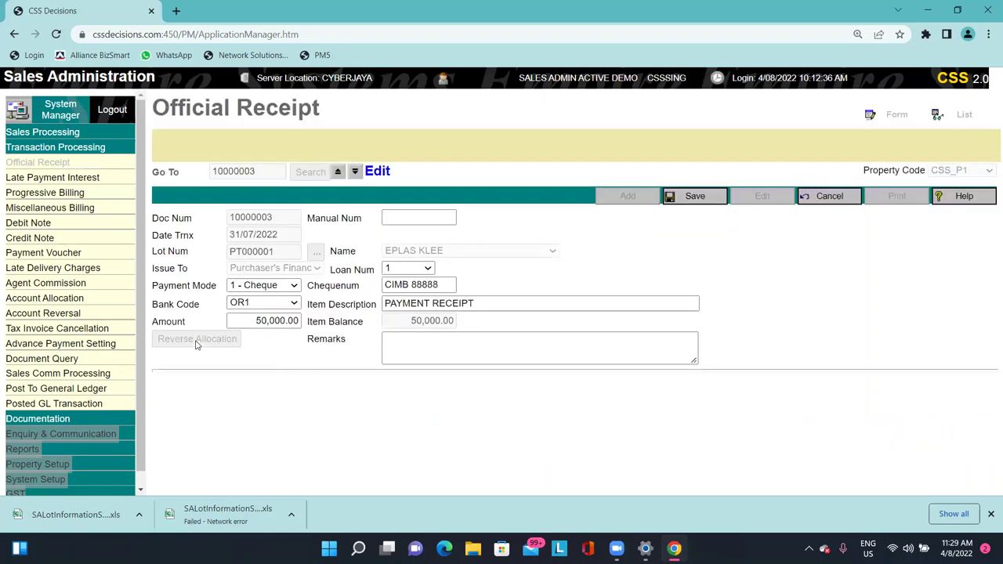
pyautogui.click(680, 200)
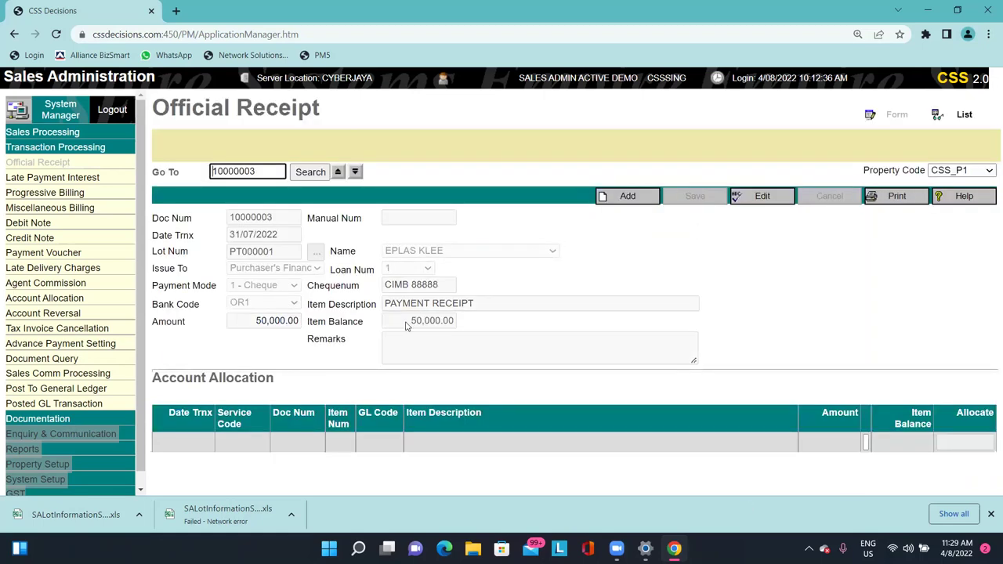
pyautogui.moveTo(407, 327); pyautogui.dragTo(517, 328)
pyautogui.click(518, 327)
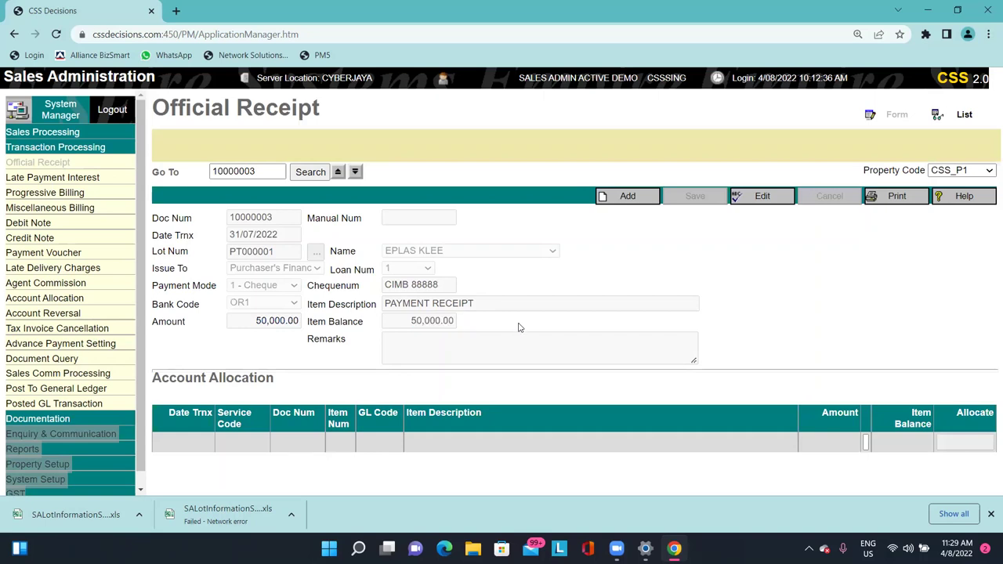
# Start allocating receipt 10000003 on 31/07/2022 to bill 10000002, then discard the pending allocation.
pyautogui.click(73, 305)
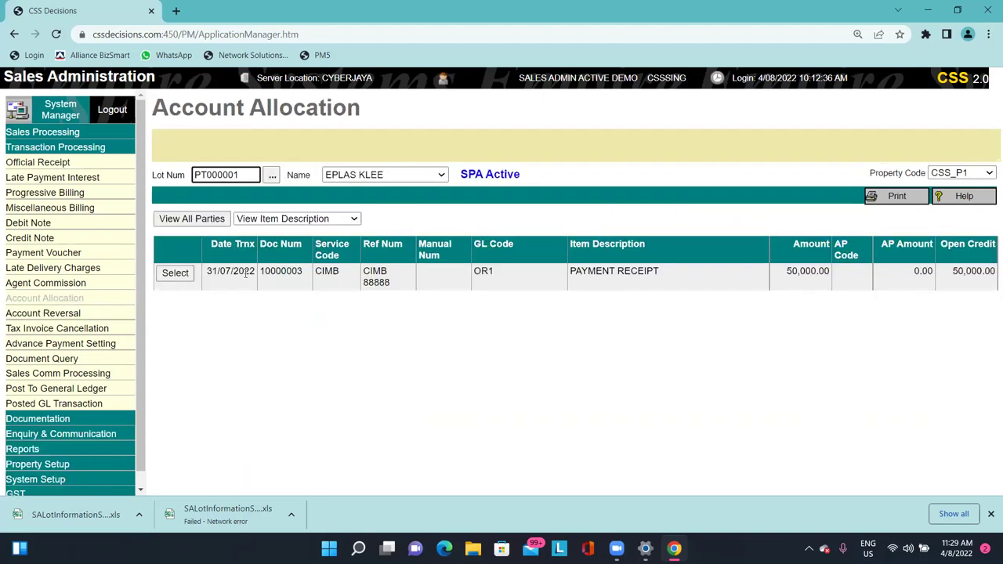
pyautogui.moveTo(226, 273); pyautogui.dragTo(510, 264)
pyautogui.click(243, 281)
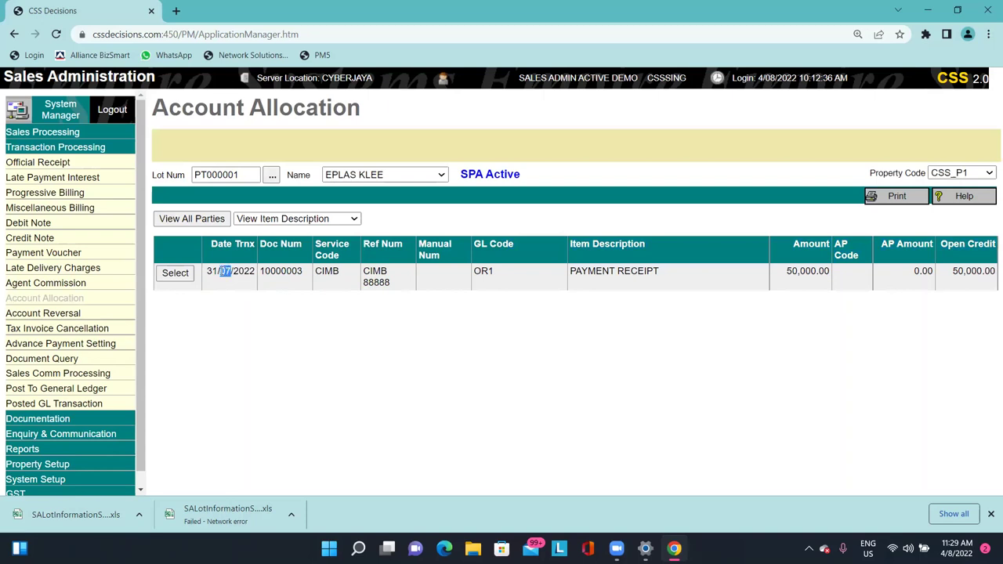
pyautogui.doubleClick(222, 272)
pyautogui.rightClick(221, 276)
pyautogui.press('Escape')
pyautogui.click(173, 274)
pyautogui.moveTo(206, 246); pyautogui.dragTo(198, 246)
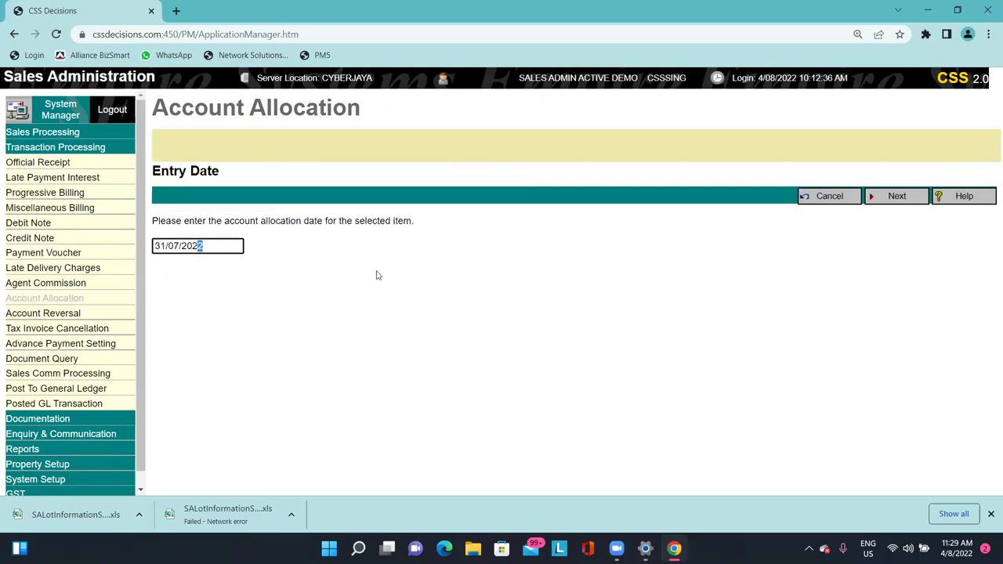
pyautogui.click(915, 203)
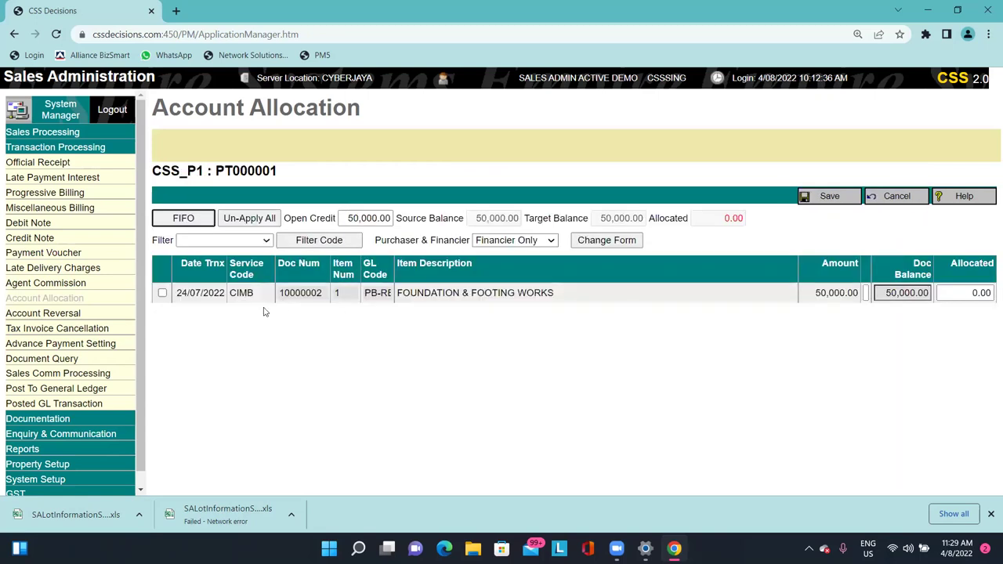
pyautogui.click(162, 293)
pyautogui.moveTo(196, 293); pyautogui.dragTo(988, 293)
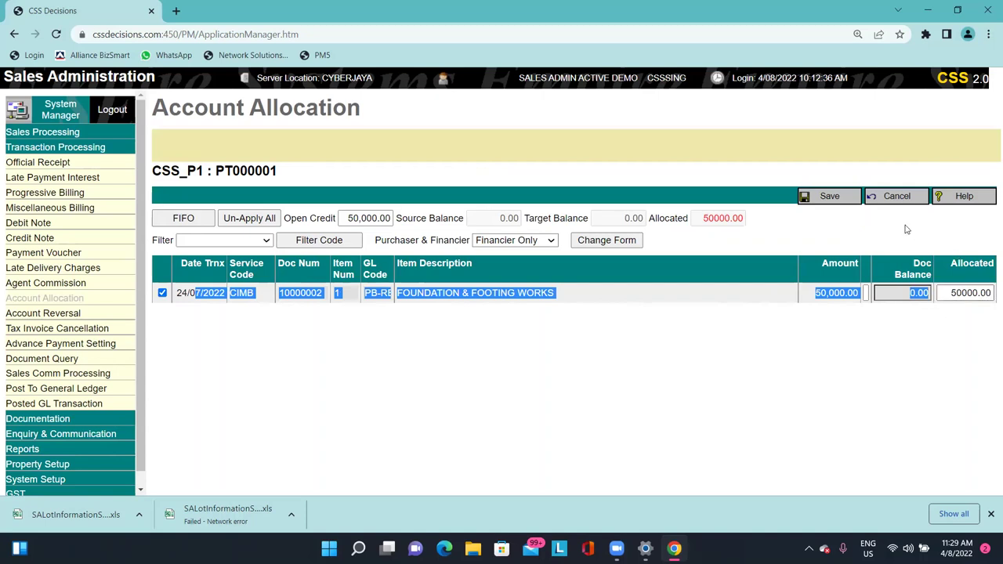
pyautogui.click(893, 197)
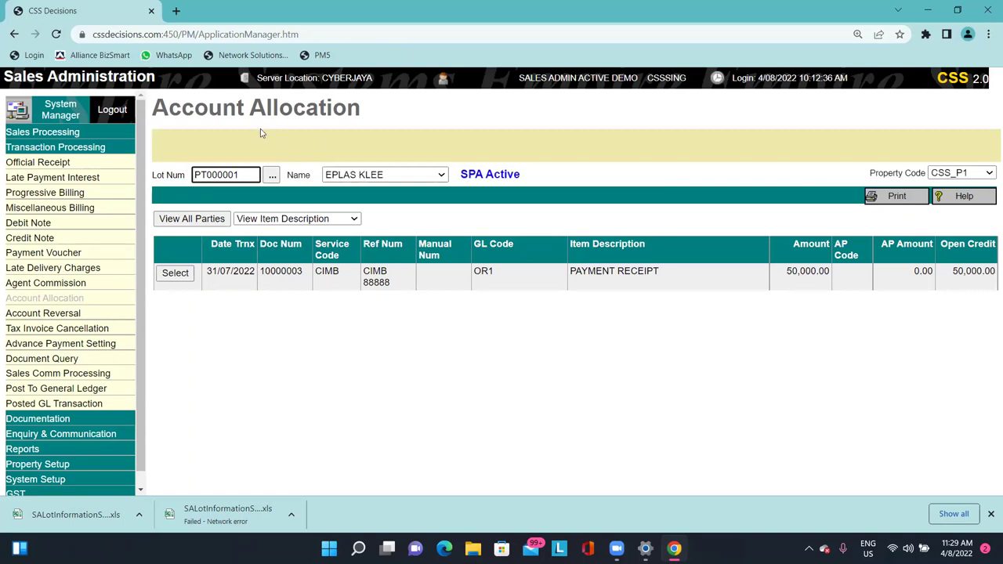
# Pick the payment receipt again, then back out of the allocation date entry.
pyautogui.click(318, 271)
pyautogui.moveTo(252, 275); pyautogui.dragTo(978, 275)
pyautogui.click(954, 270)
pyautogui.tripleClick(954, 270)
pyautogui.click(790, 285)
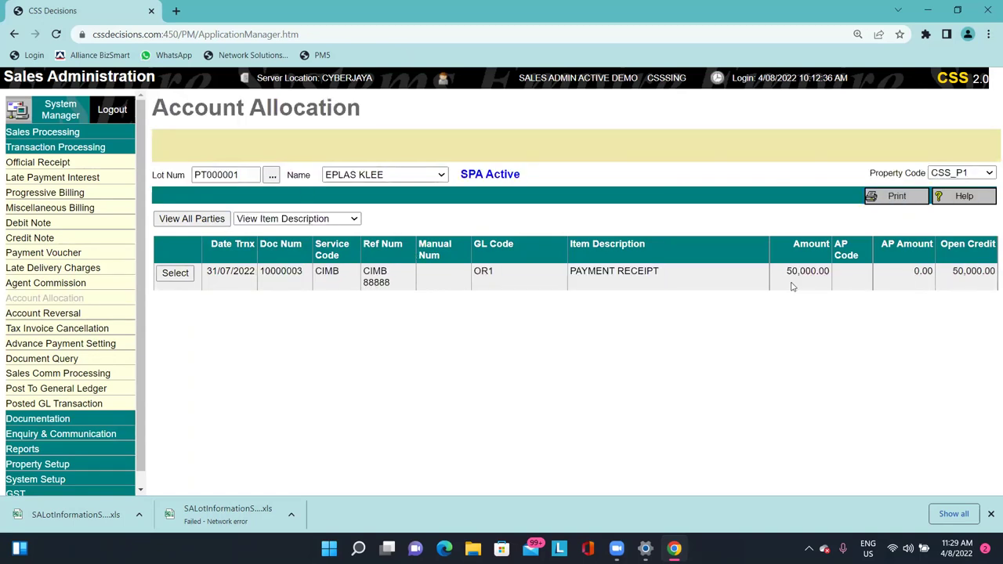
pyautogui.click(174, 276)
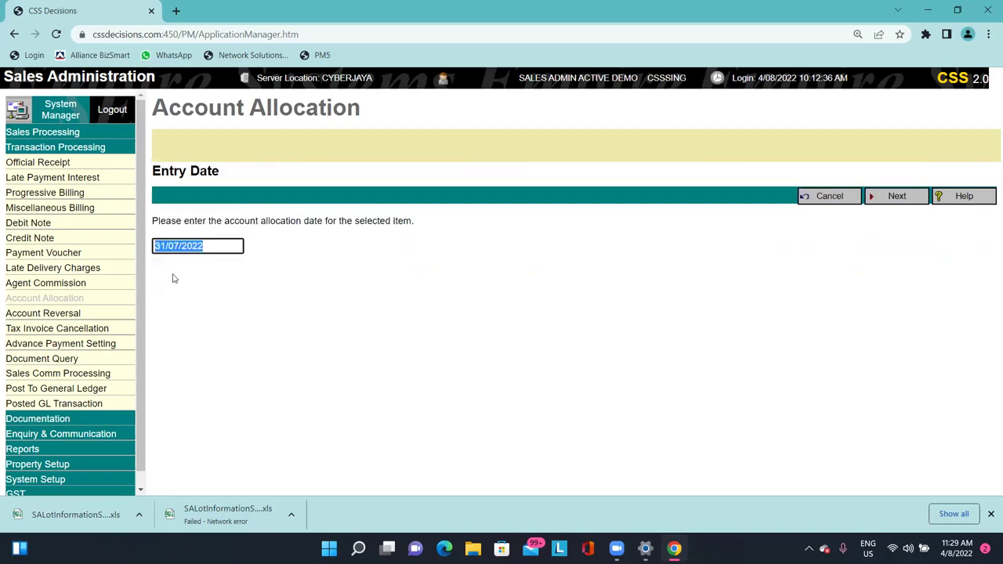
pyautogui.click(828, 196)
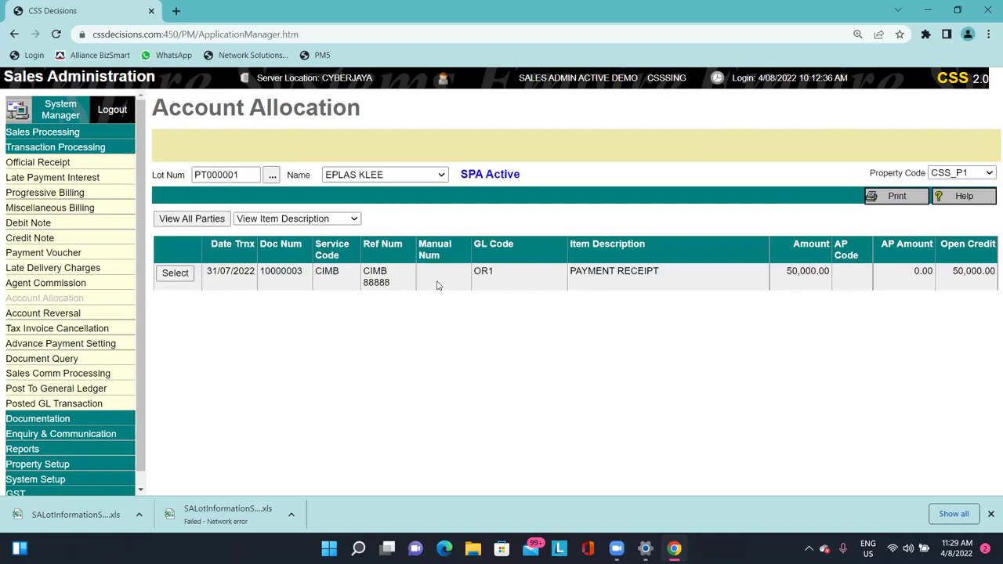
pyautogui.moveTo(221, 276); pyautogui.dragTo(987, 288)
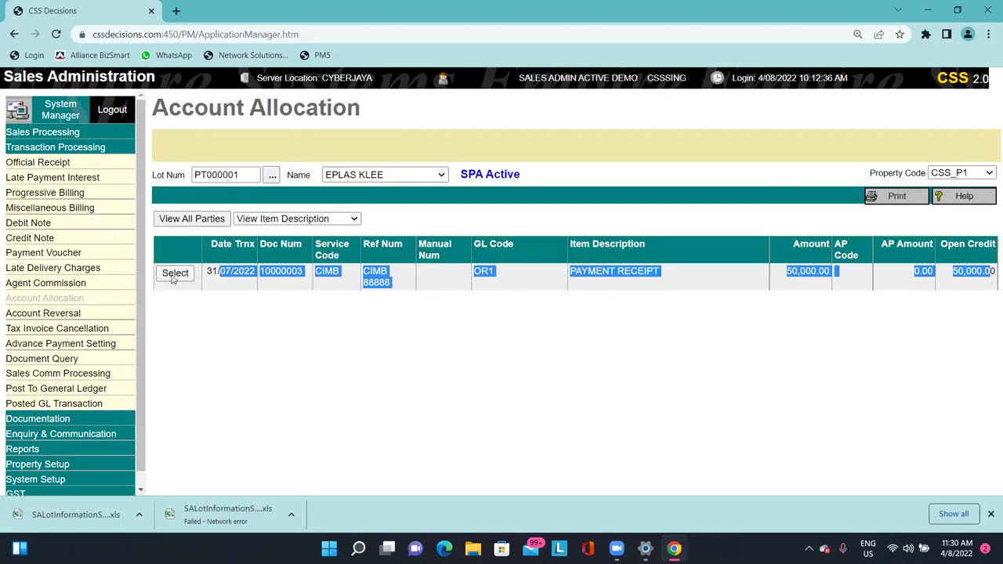
# Allocate receipt 10000003 on 31/07/2022 to FOUNDATION & FOOTING WORKS 10000002 and save.
pyautogui.click(175, 273)
pyautogui.click(223, 246)
pyautogui.moveTo(224, 246); pyautogui.dragTo(109, 261)
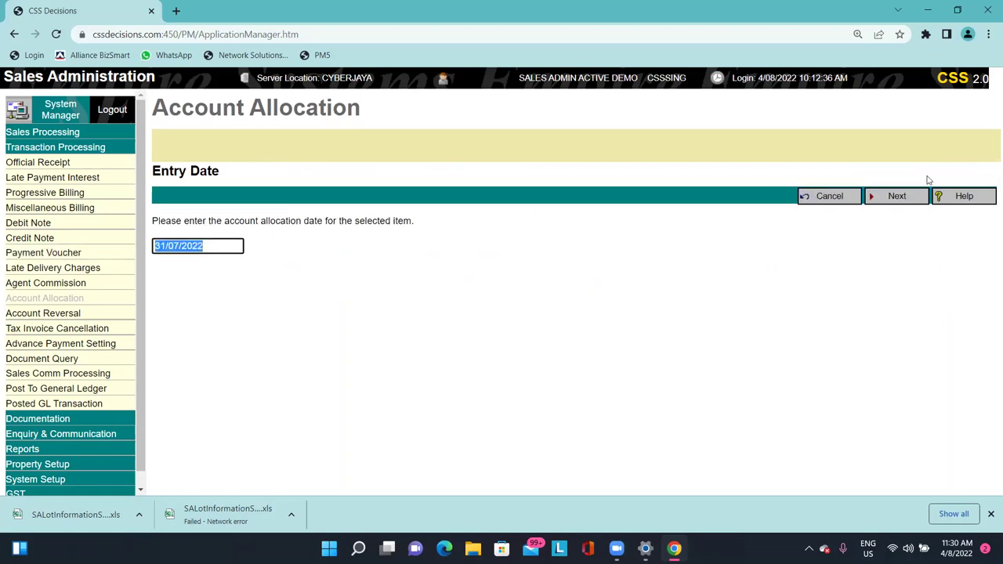
pyautogui.click(901, 198)
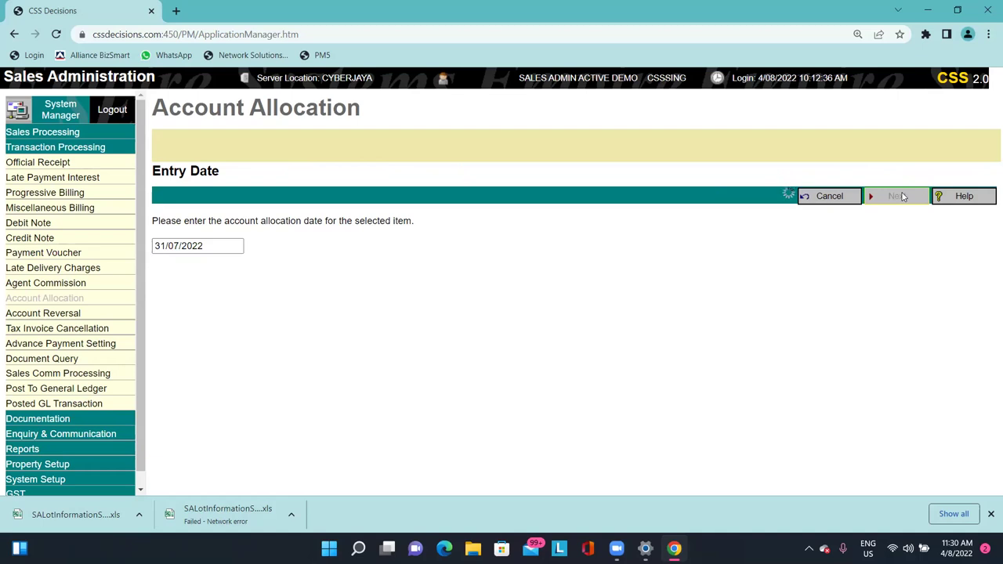
pyautogui.moveTo(177, 293); pyautogui.dragTo(224, 291)
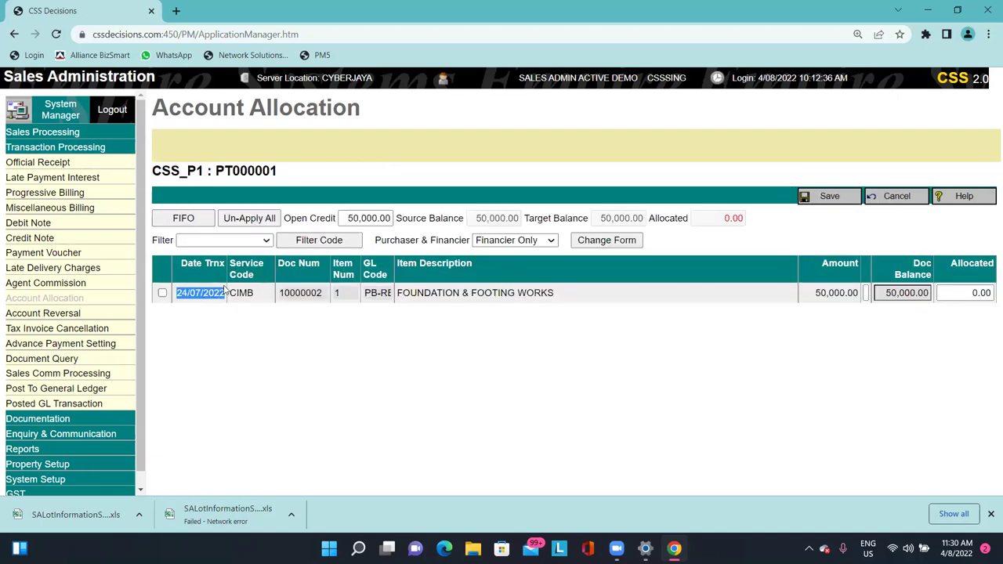
pyautogui.click(162, 294)
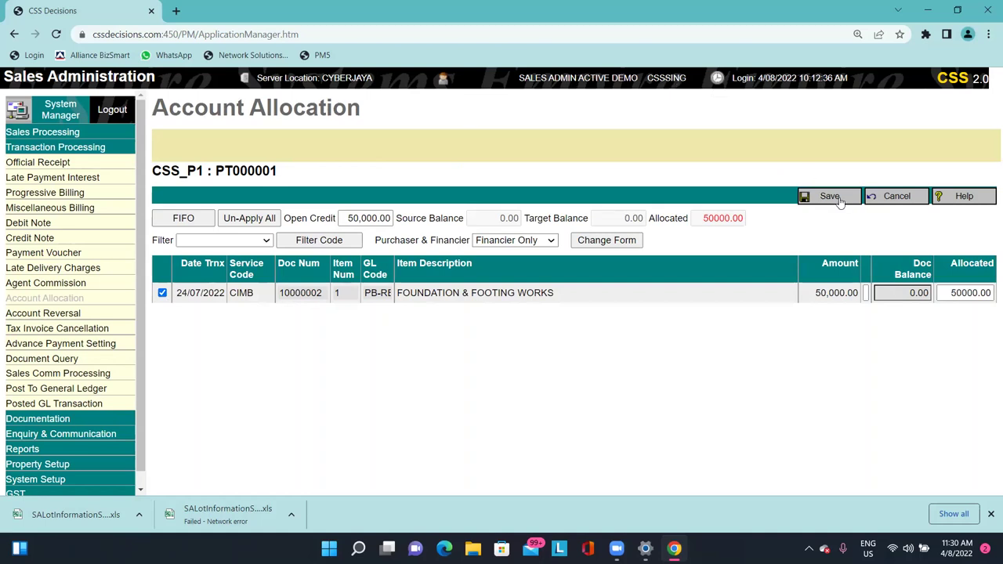
pyautogui.click(834, 197)
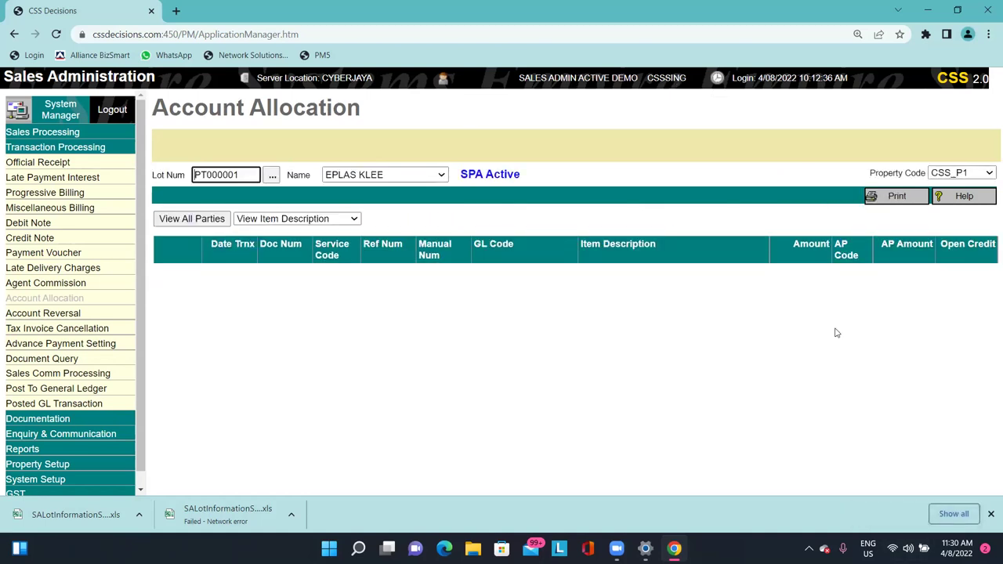
pyautogui.click(60, 164)
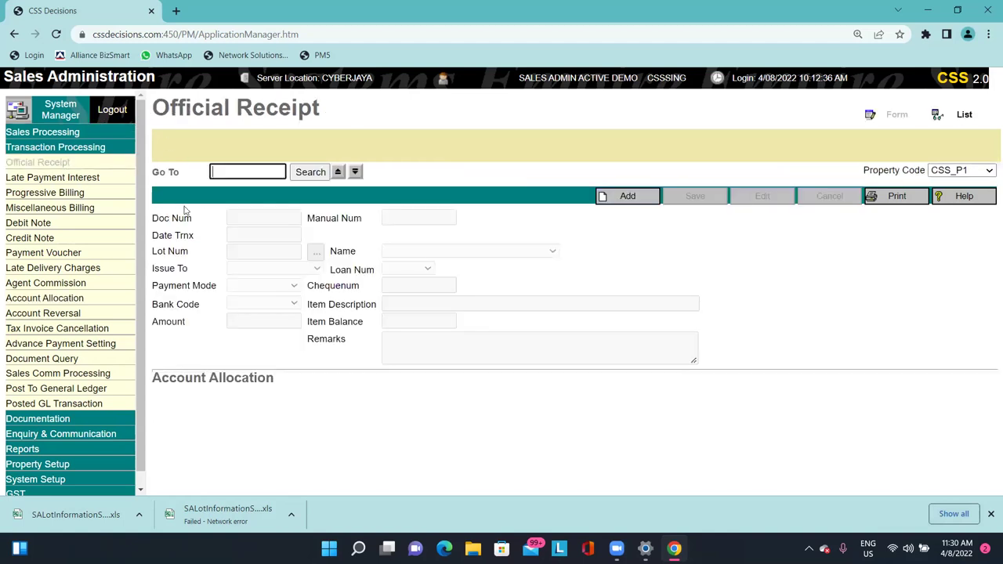
pyautogui.click(341, 173)
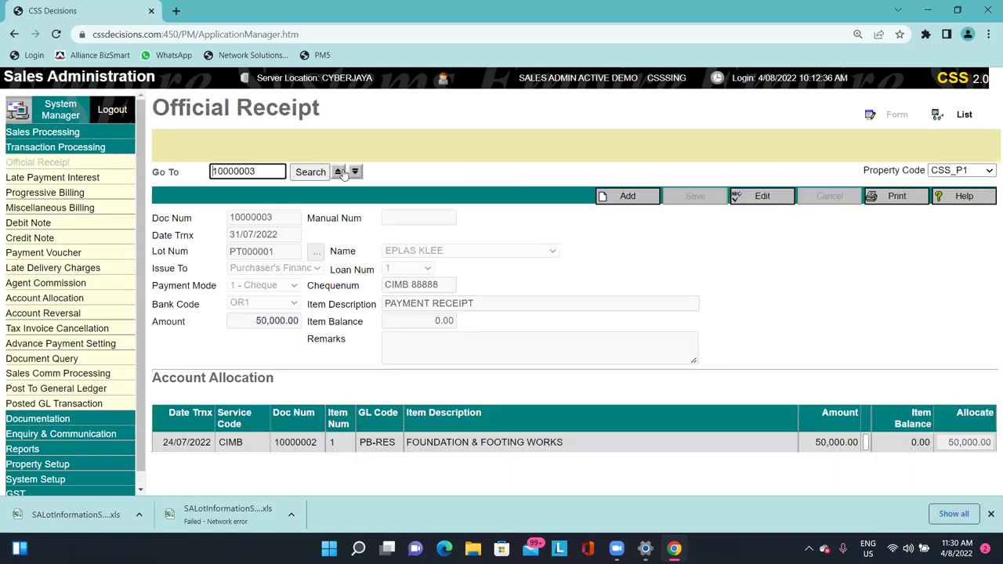
pyautogui.click(203, 448)
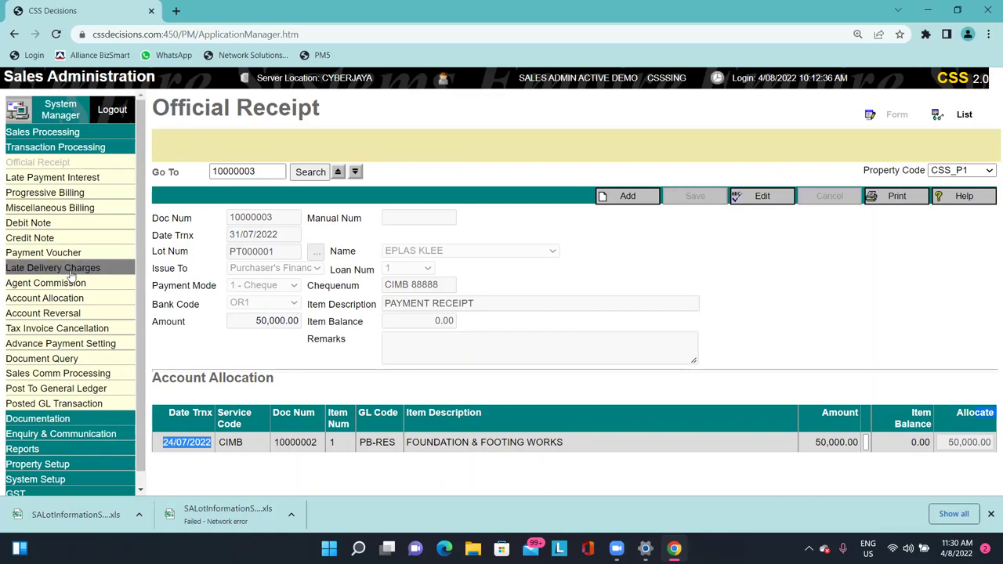
pyautogui.click(90, 298)
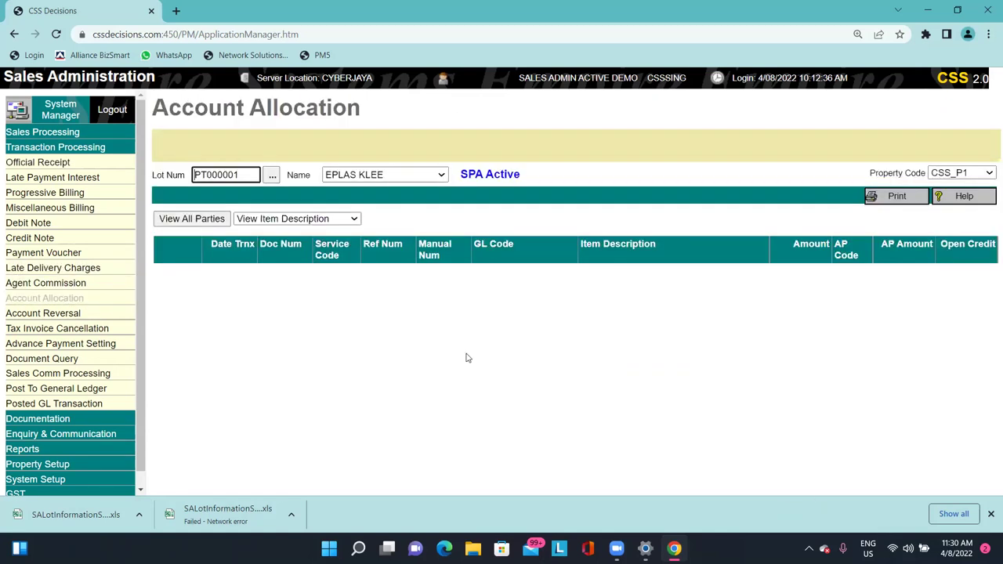
# Review PT000001's Account Reversal list, pick OR 10000003, then go to the Debit Note page.
pyautogui.click(47, 313)
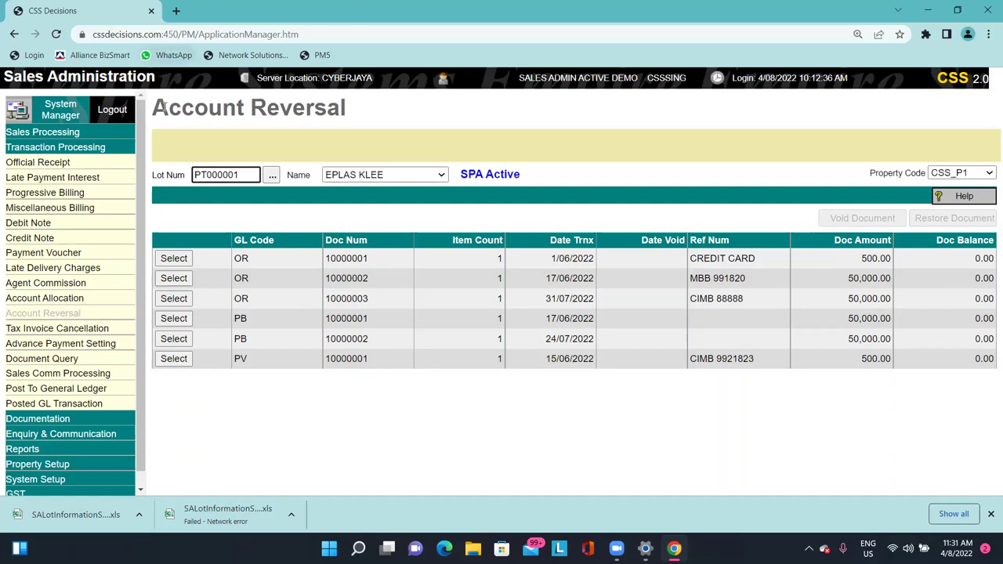
pyautogui.moveTo(154, 107); pyautogui.dragTo(350, 107)
pyautogui.click(802, 208)
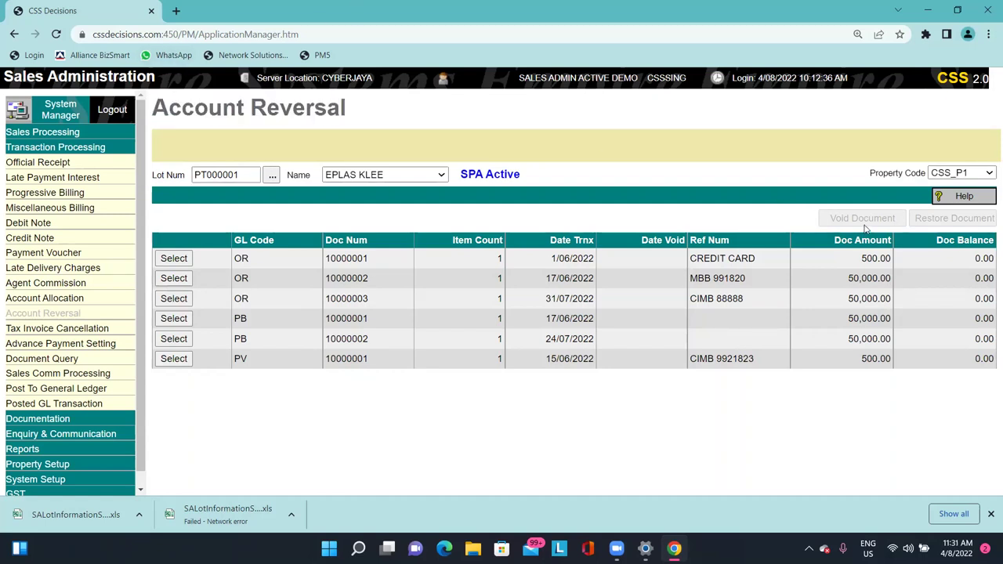
pyautogui.click(179, 300)
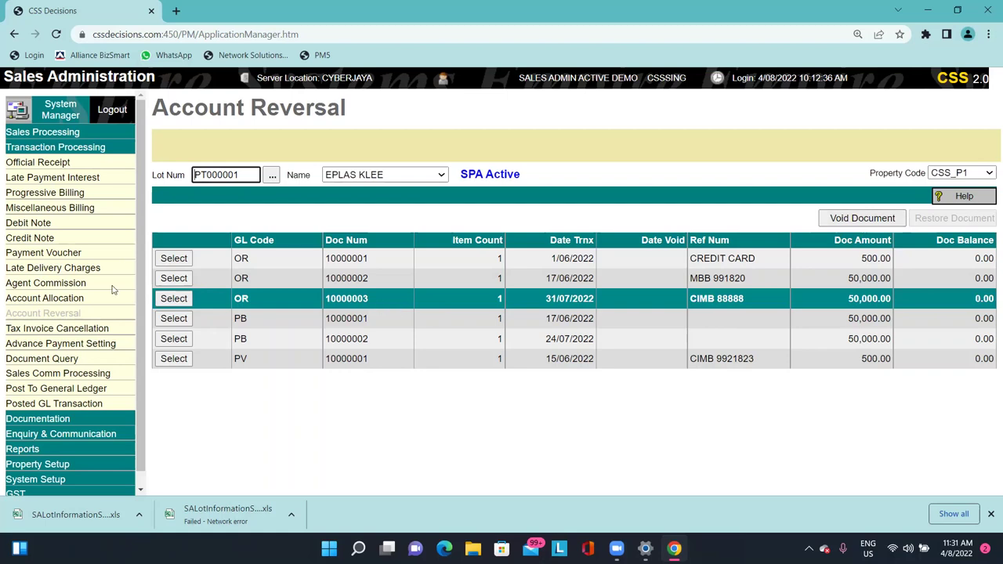
pyautogui.click(26, 225)
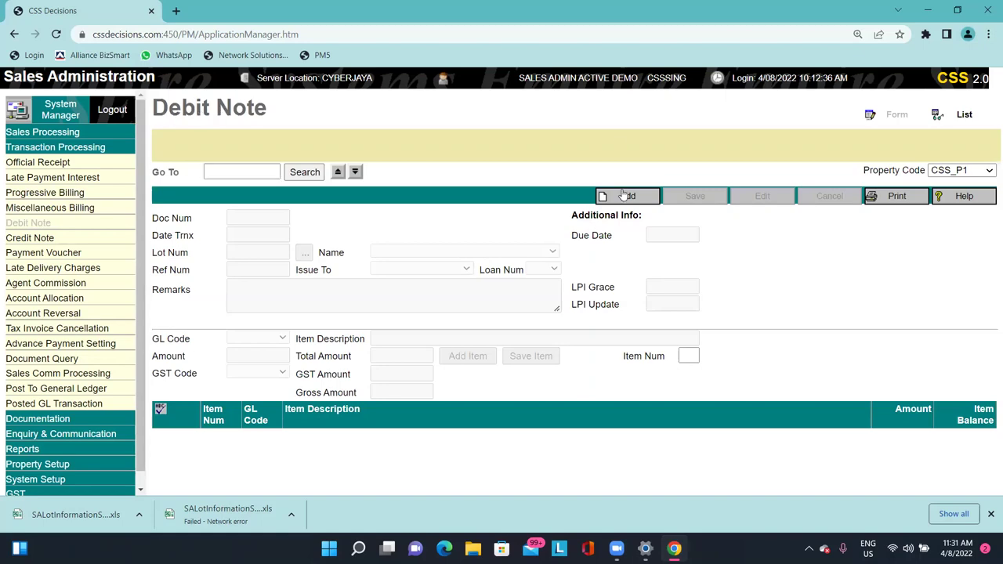
# Fill a new debit note for lot PT000001 with GL code DNSC and amount 100.
pyautogui.click(622, 196)
pyautogui.click(304, 252)
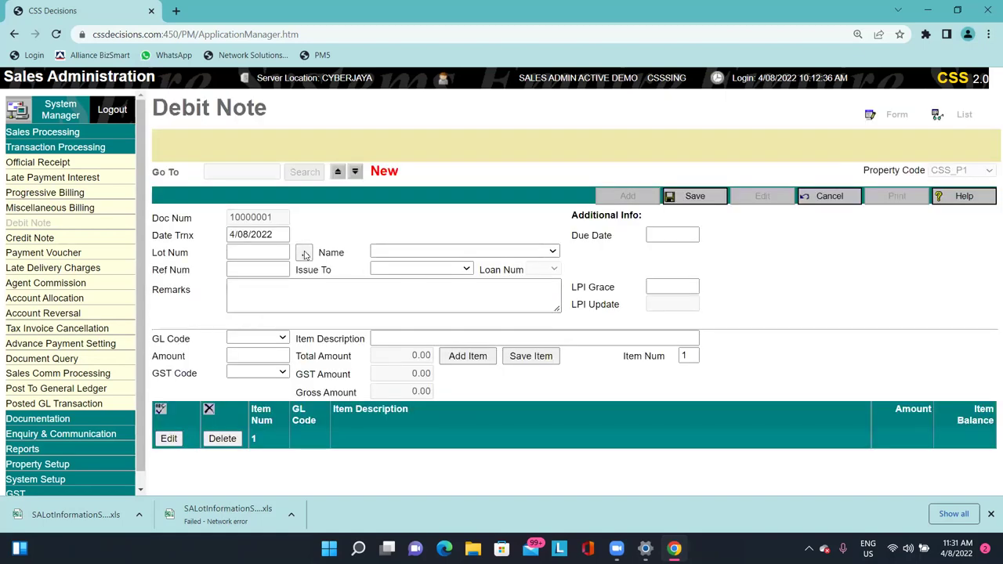
pyautogui.click(304, 243)
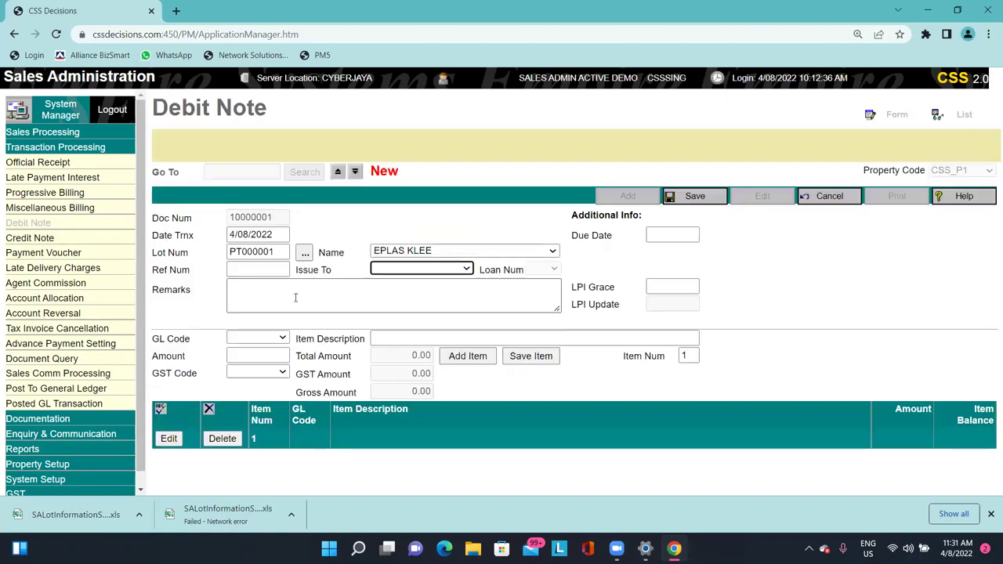
pyautogui.click(274, 337)
pyautogui.click(266, 364)
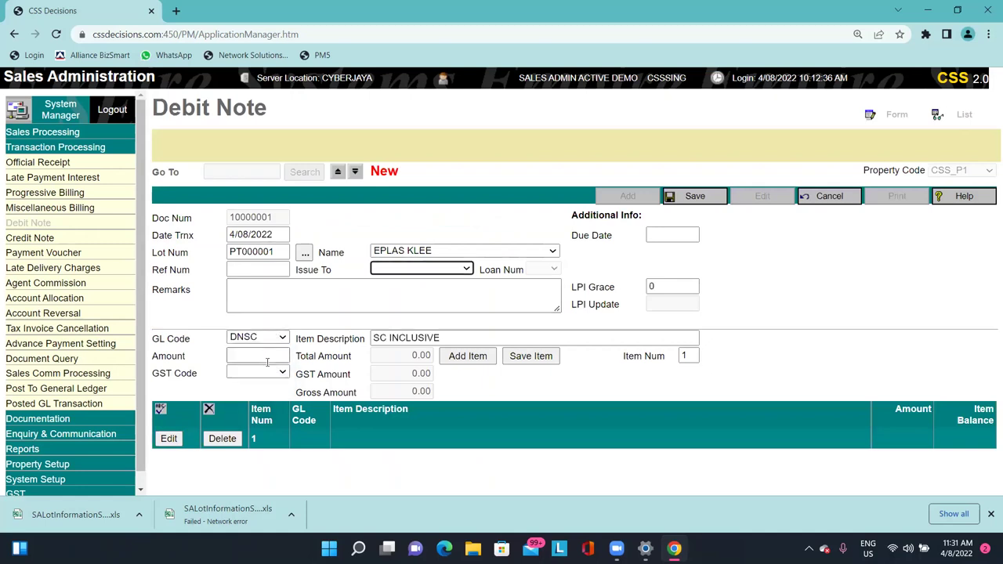
pyautogui.click(257, 355)
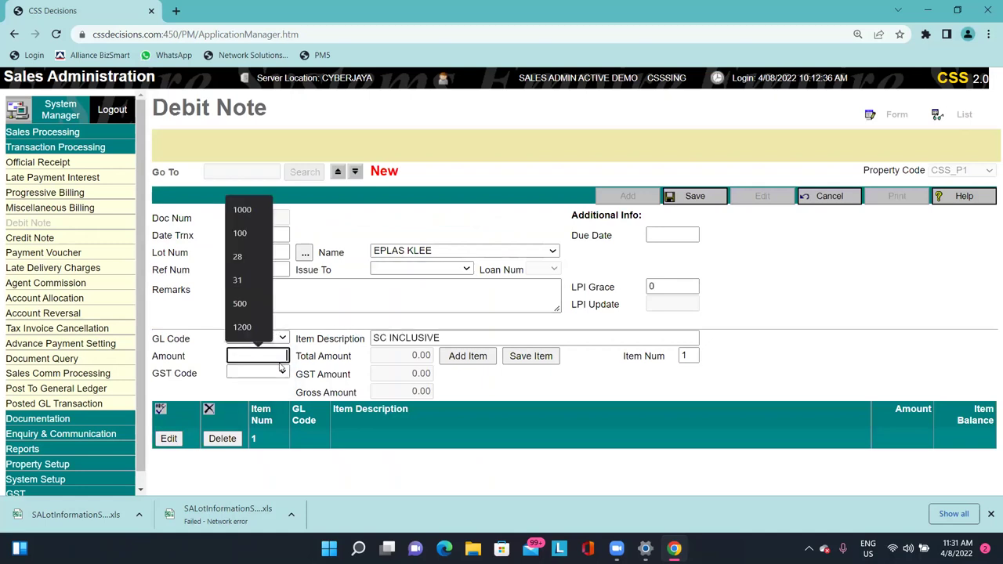
pyautogui.click(251, 233)
pyautogui.click(684, 198)
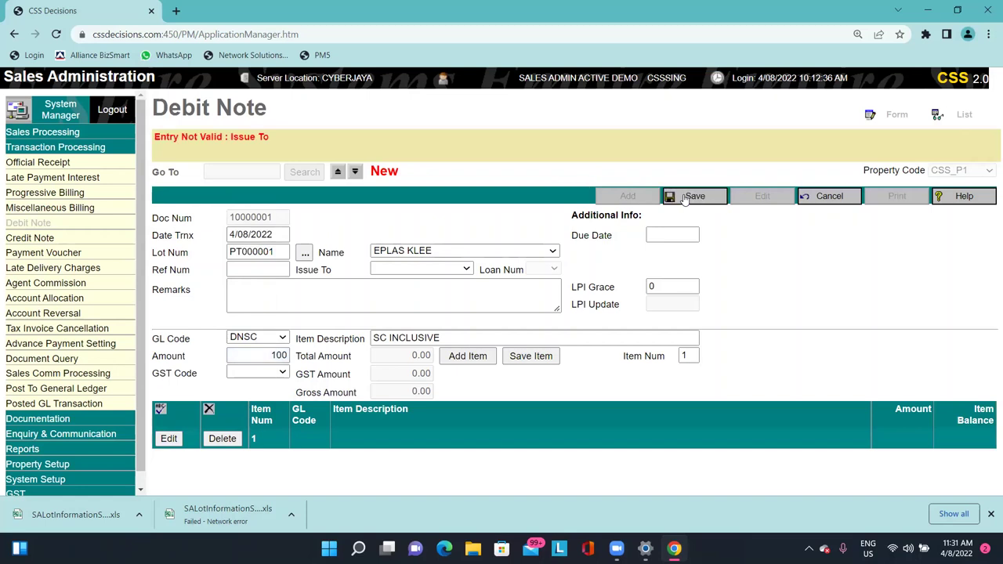
# Issue the debit note to the Purchaser, save it as 10000001, and return to Account Allocation.
pyautogui.click(444, 274)
pyautogui.click(430, 293)
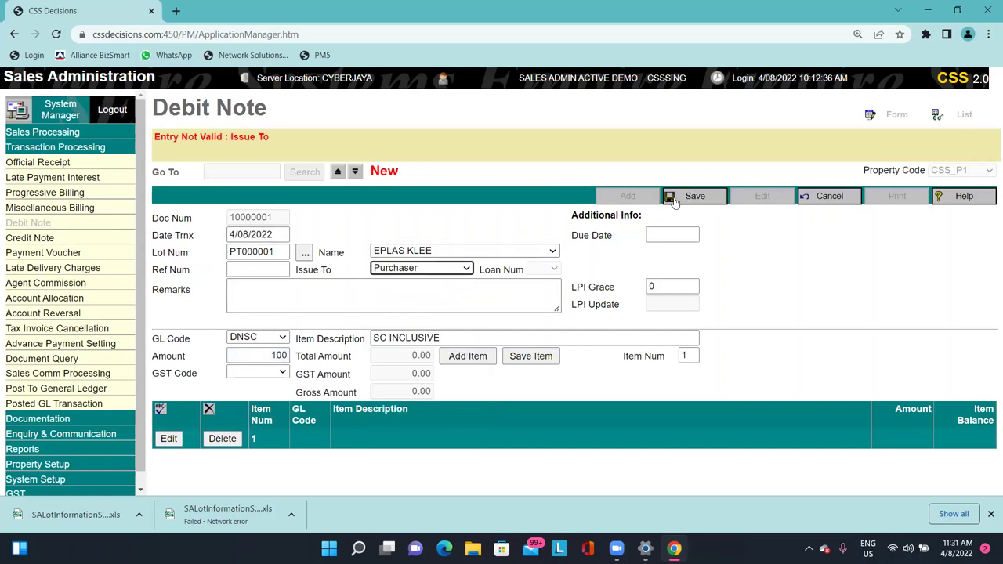
pyautogui.click(675, 200)
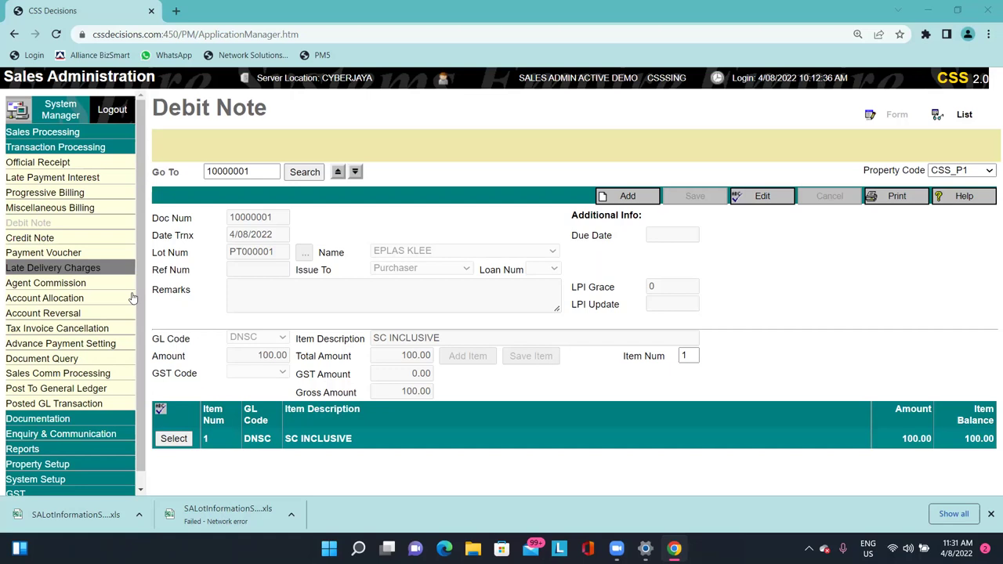
pyautogui.click(78, 298)
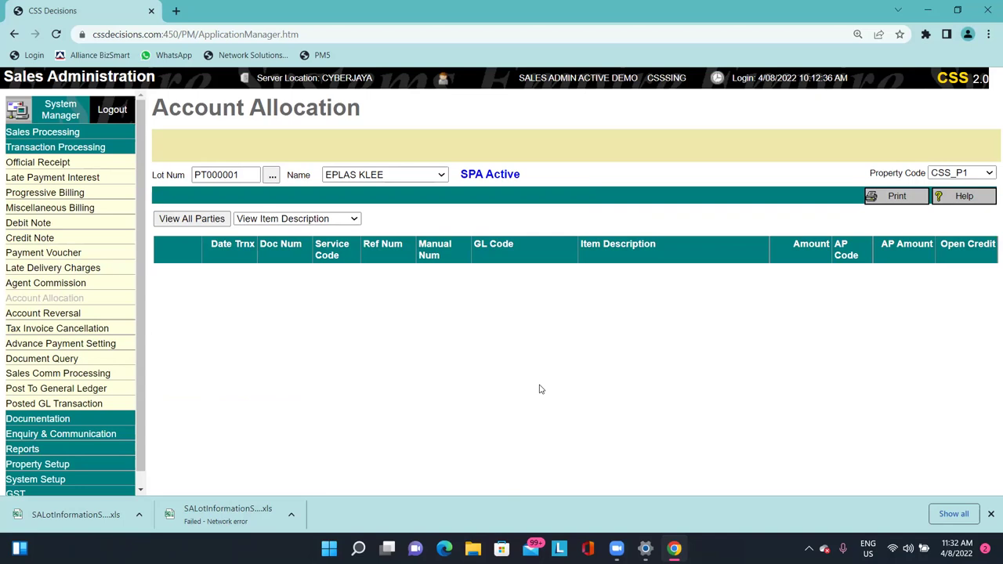
# Load official receipt 10000003, reverse its existing allocation and save.
pyautogui.click(84, 165)
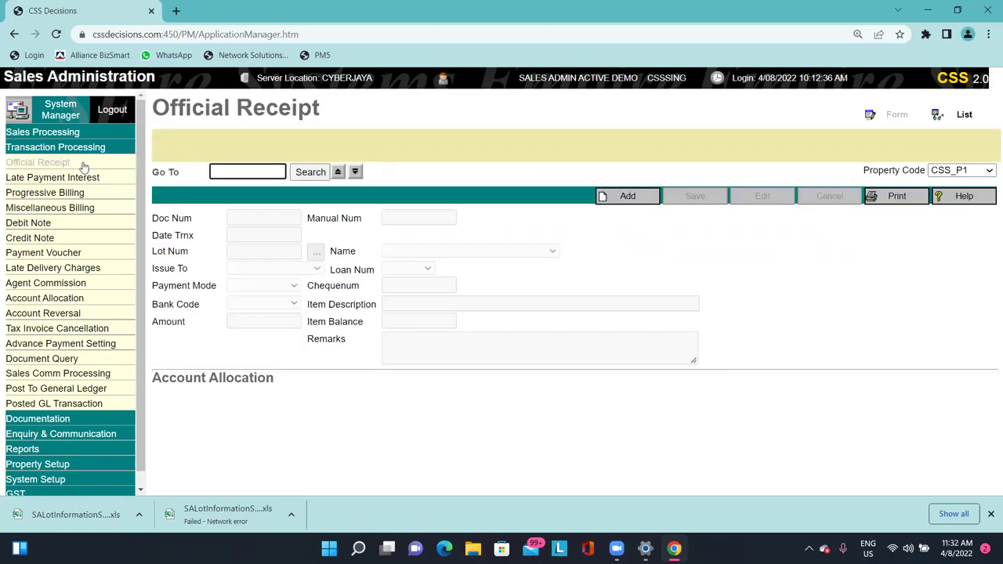
pyautogui.click(340, 173)
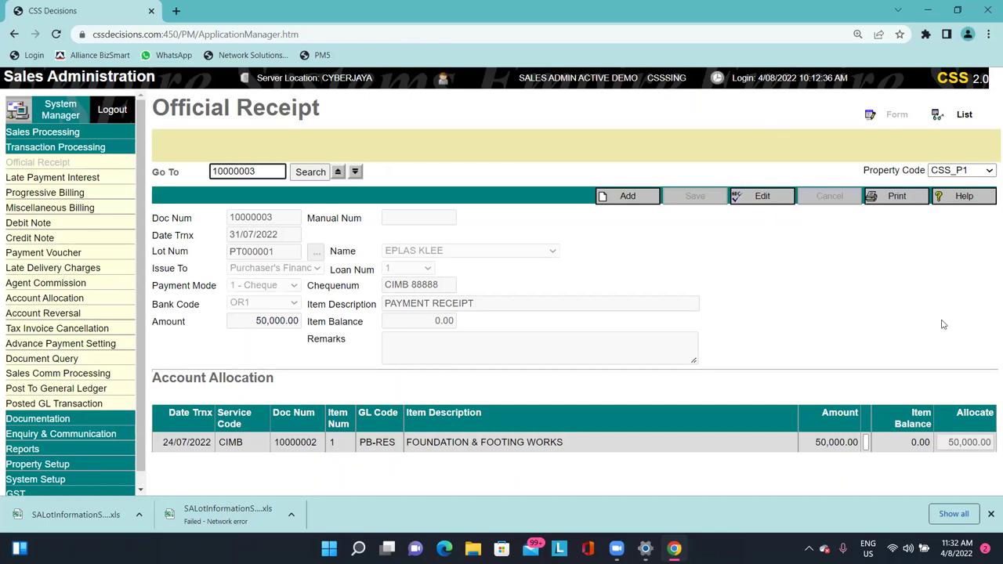
pyautogui.moveTo(181, 443); pyautogui.dragTo(463, 441)
pyautogui.click(556, 457)
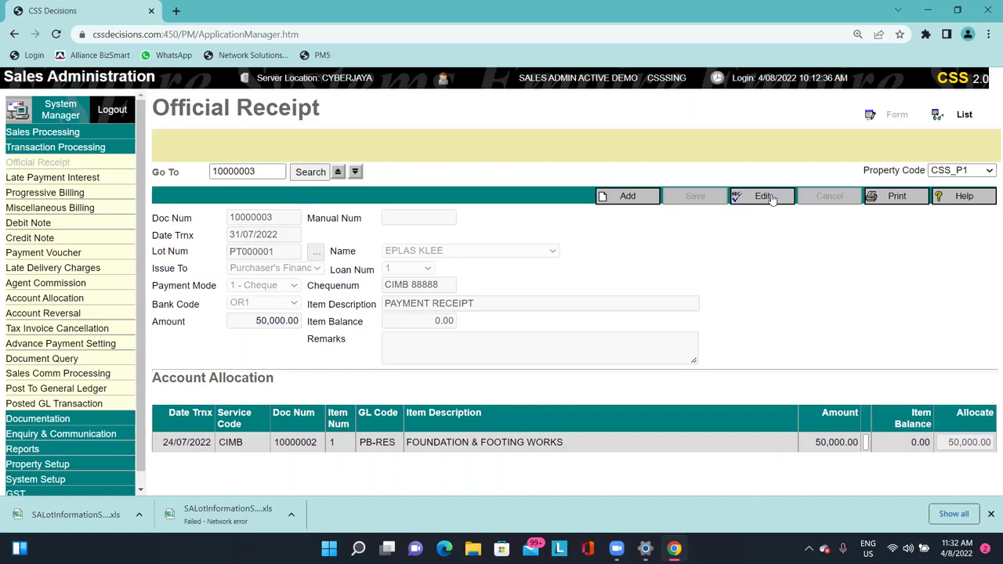
pyautogui.moveTo(270, 171); pyautogui.dragTo(209, 171)
pyautogui.click(253, 169)
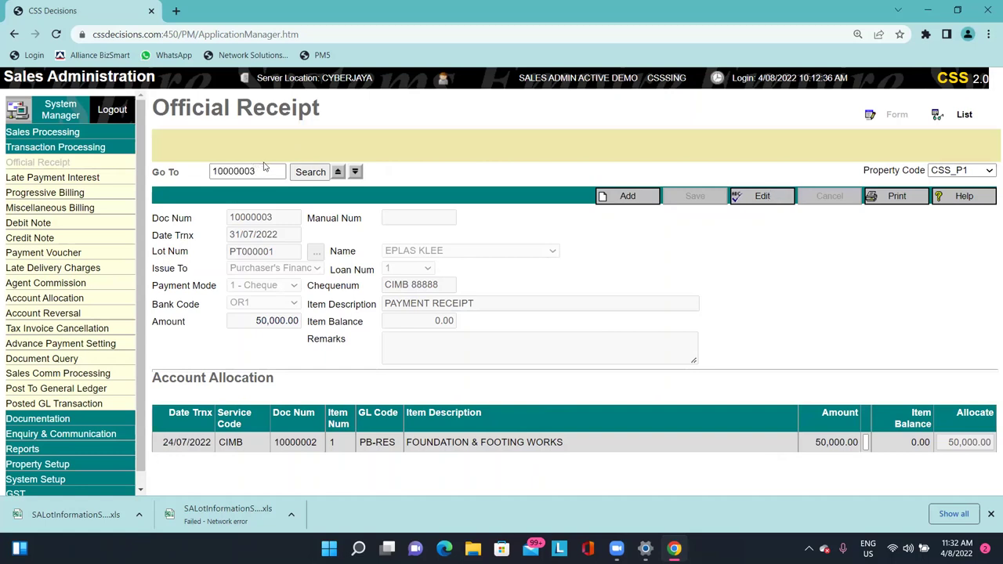
pyautogui.click(778, 199)
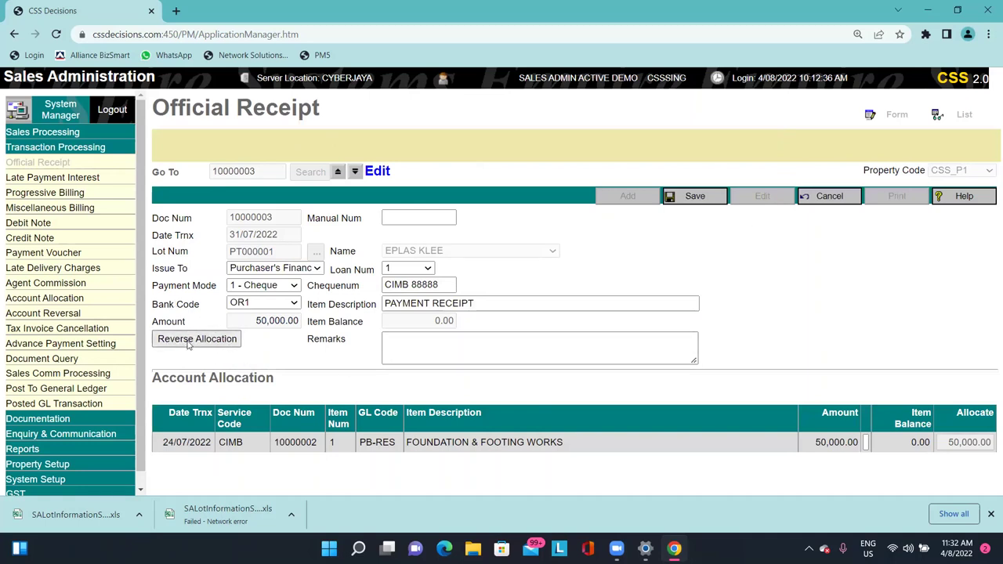
pyautogui.click(188, 345)
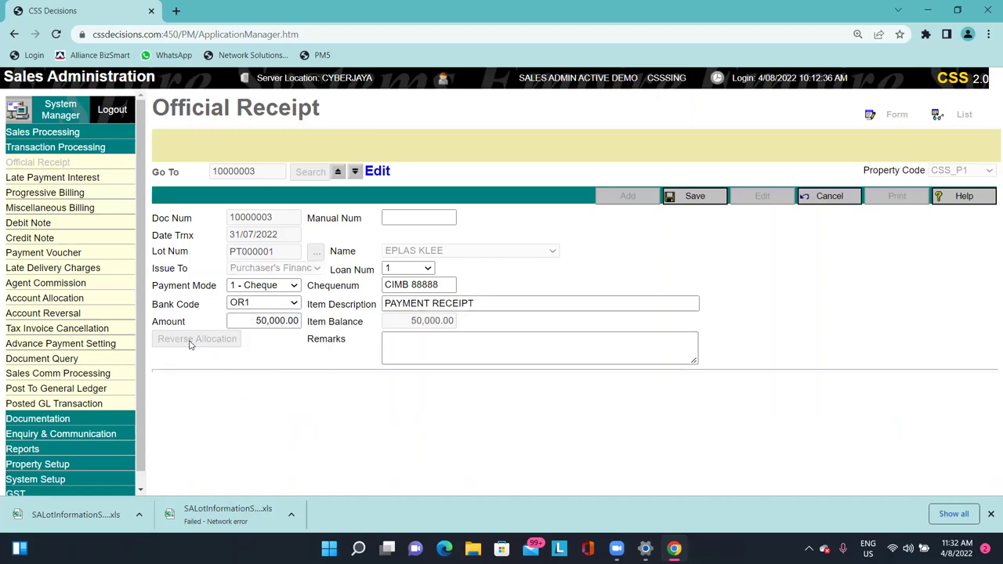
pyautogui.click(707, 196)
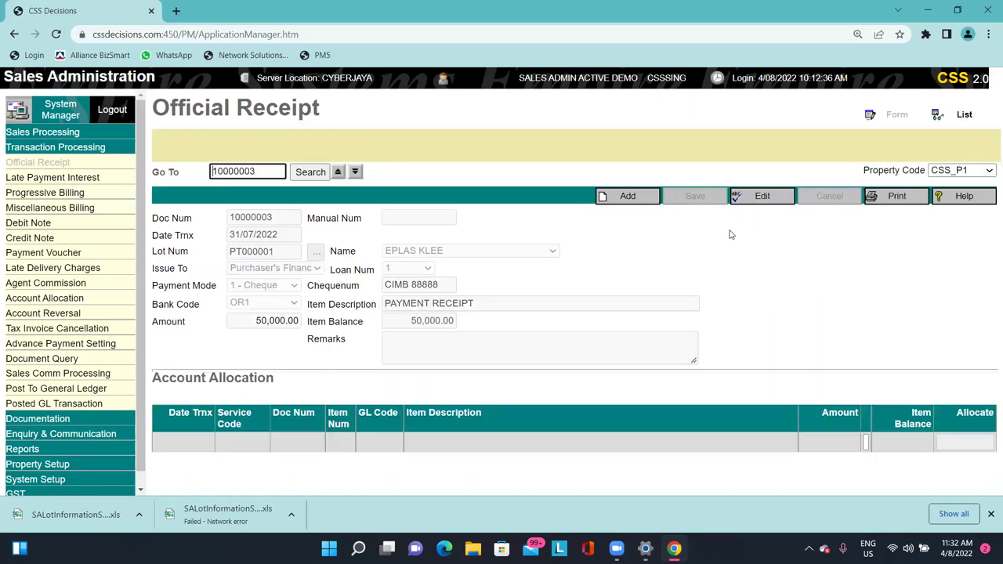
# Correct the cheque number to CIMB 888888, save the receipt, and open Account Allocation.
pyautogui.click(762, 196)
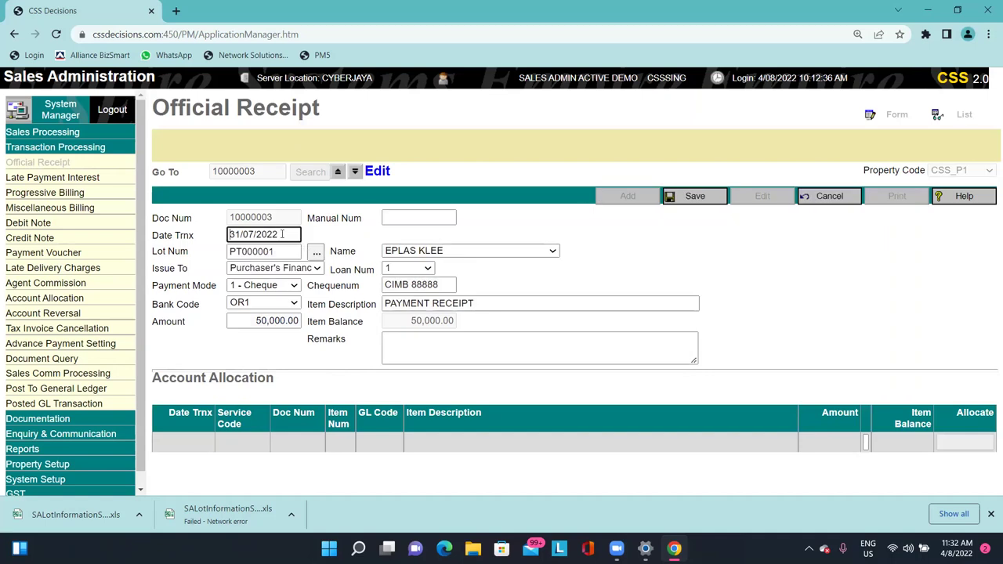
pyautogui.click(319, 251)
pyautogui.click(453, 285)
pyautogui.write('8')
pyautogui.click(703, 196)
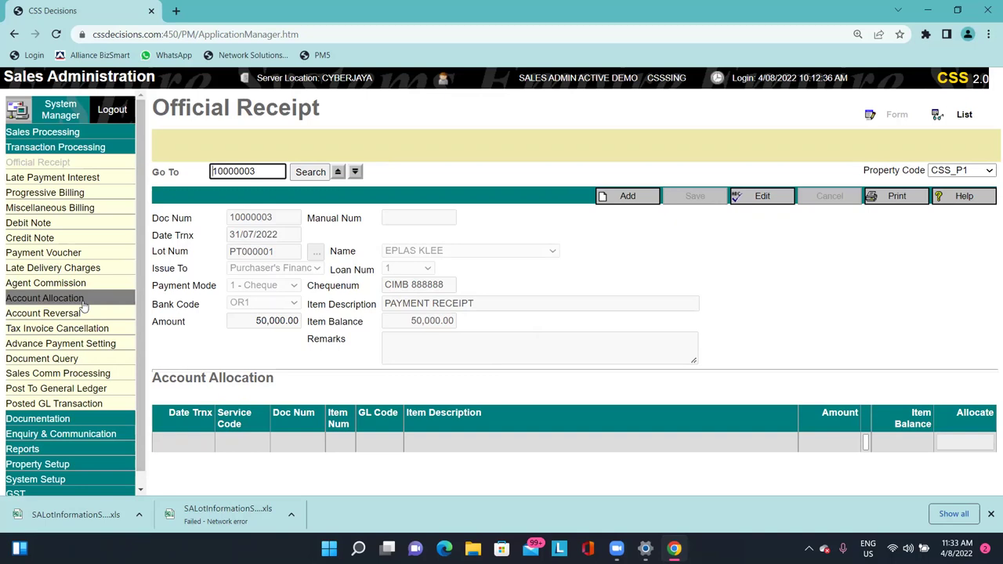
pyautogui.click(83, 302)
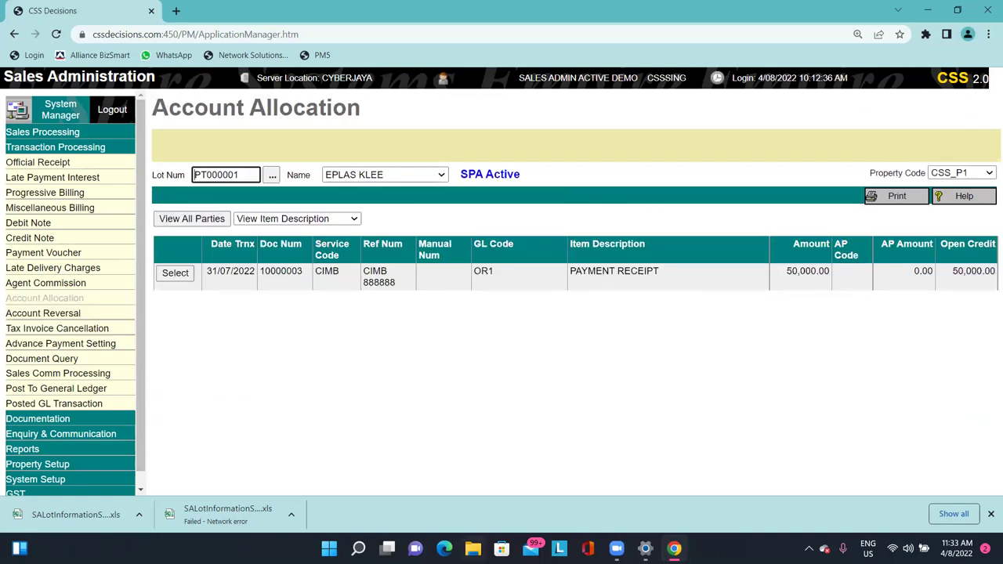
# Select receipt 10000003 for allocation, review the allocation date, then back out.
pyautogui.moveTo(208, 268); pyautogui.dragTo(914, 285)
pyautogui.click(922, 283)
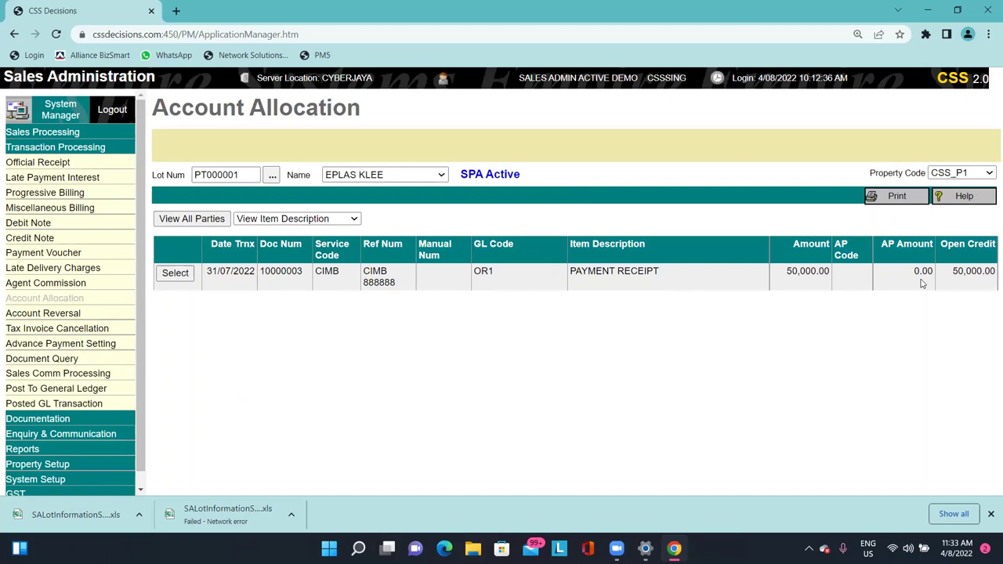
pyautogui.click(174, 272)
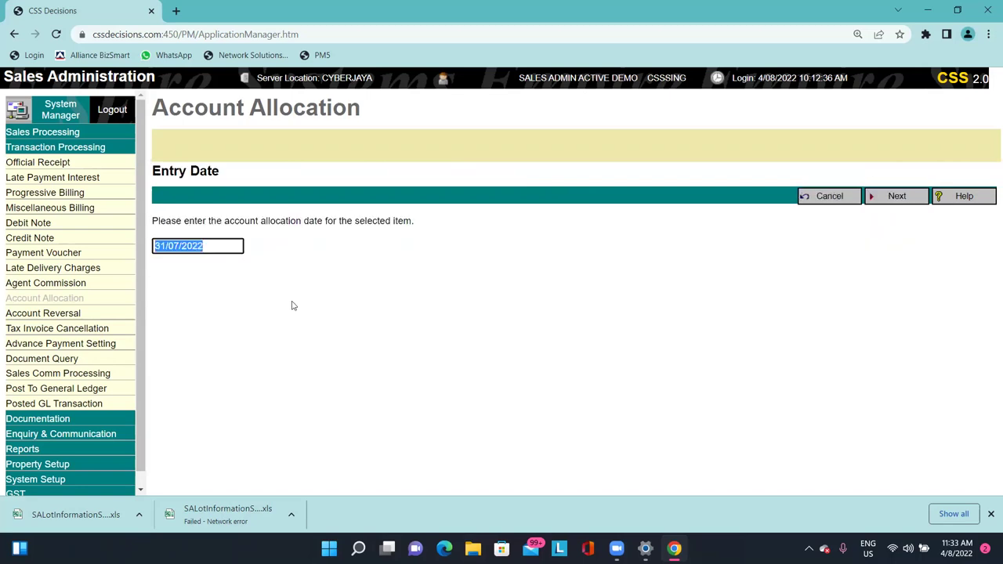
pyautogui.click(217, 249)
pyautogui.tripleClick(215, 251)
pyautogui.tripleClick(200, 243)
pyautogui.moveTo(202, 243); pyautogui.dragTo(139, 246)
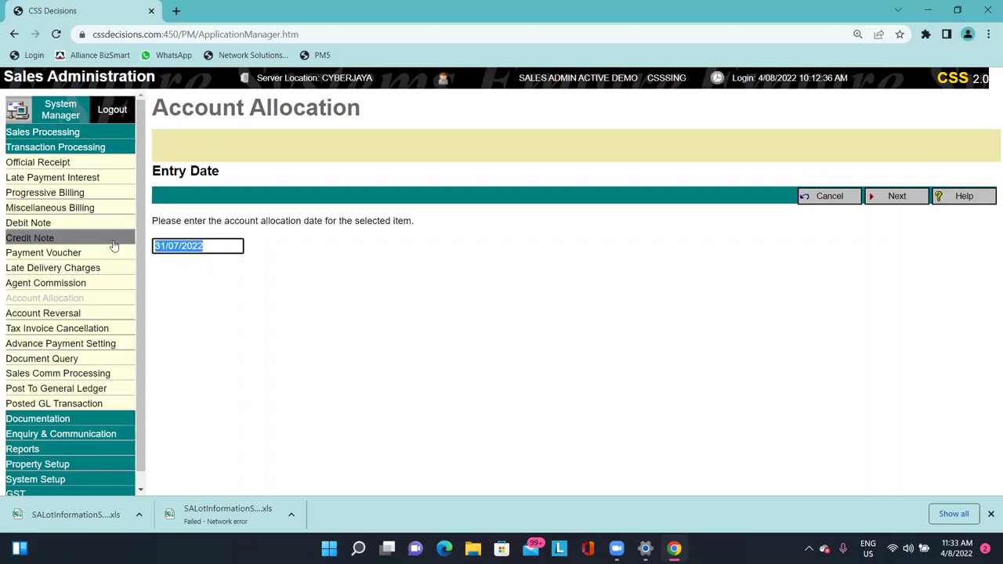
pyautogui.click(835, 198)
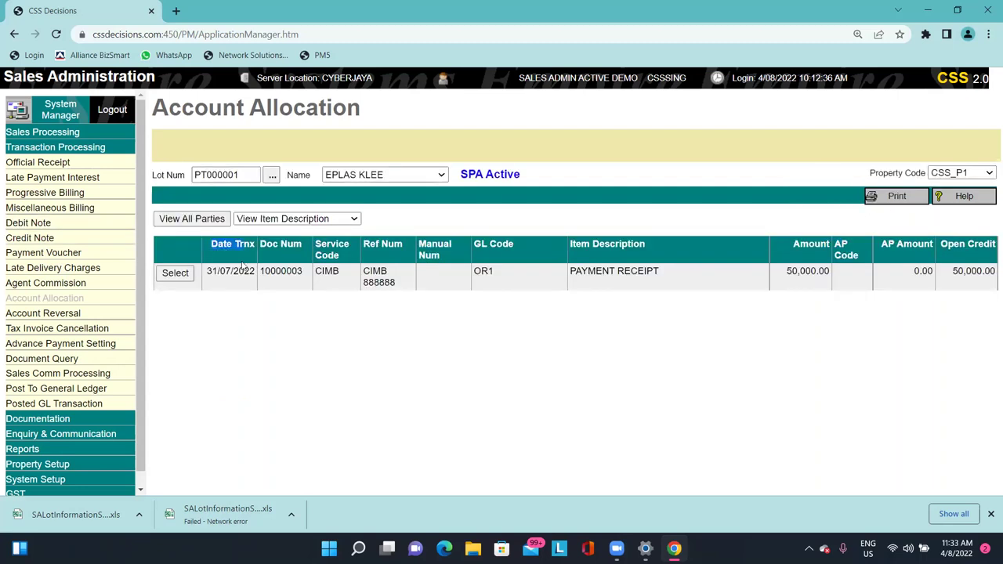
# Reselect receipt 10000003, accept the date, allocate it to FOUNDATION & FOOTING WORKS and save.
pyautogui.moveTo(214, 271); pyautogui.dragTo(256, 275)
pyautogui.click(168, 276)
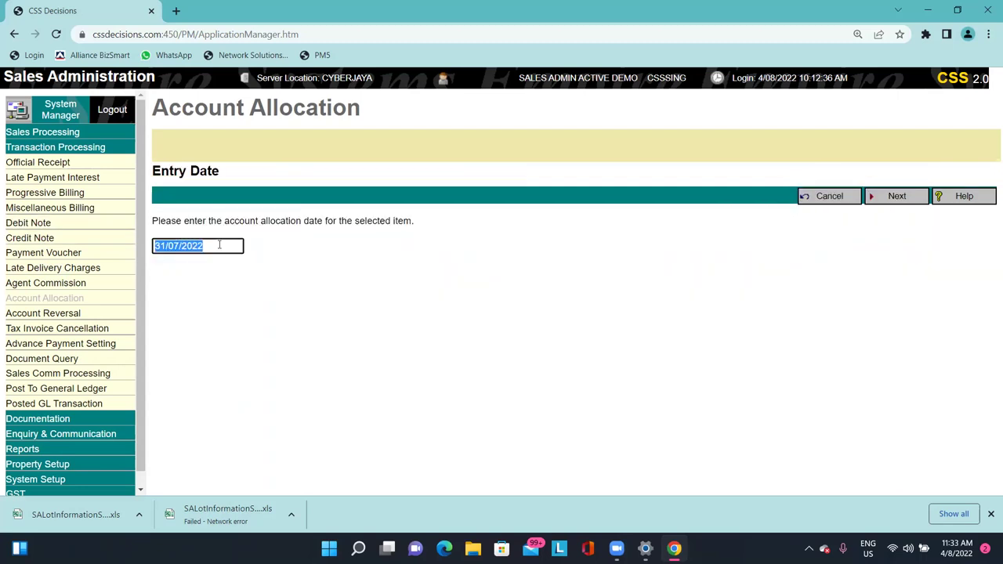
pyautogui.click(907, 198)
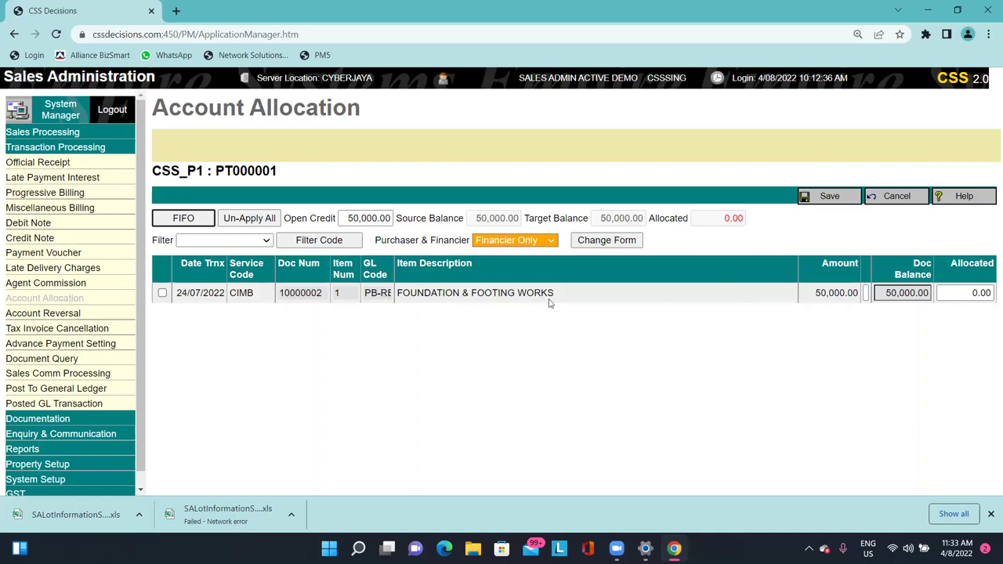
pyautogui.click(162, 293)
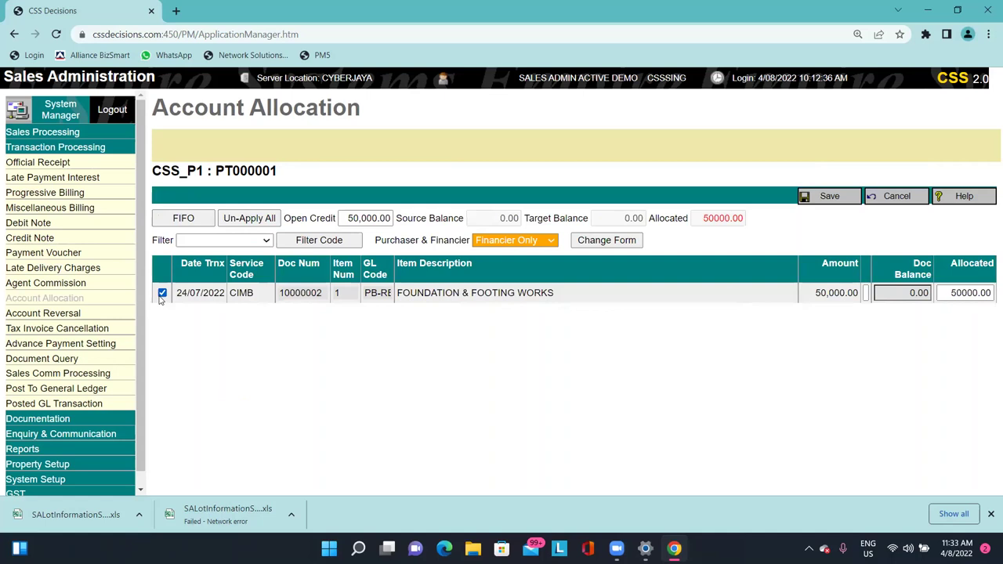
pyautogui.click(829, 197)
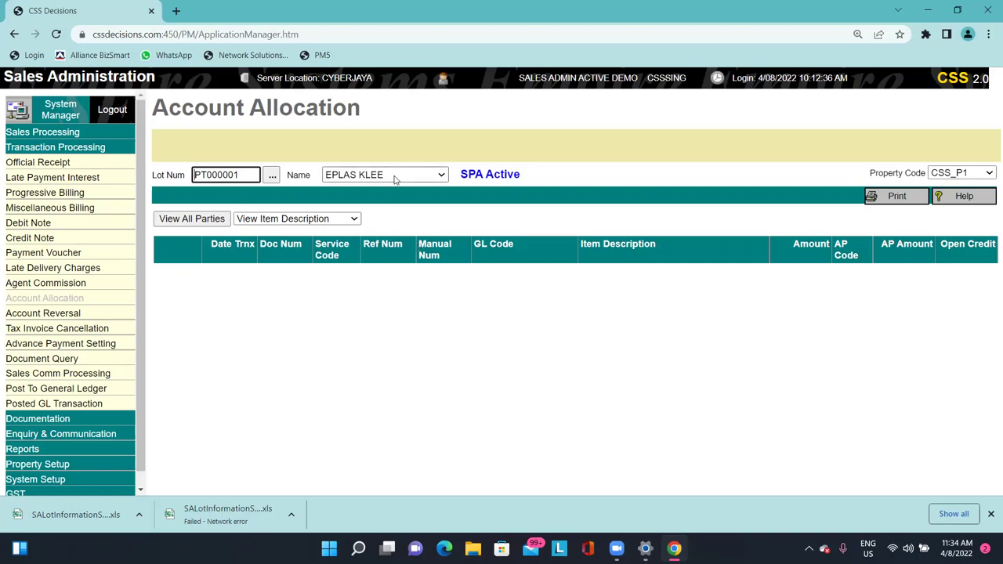
# Open Account Reversal for PT000001 and inspect the debit note row.
pyautogui.click(94, 315)
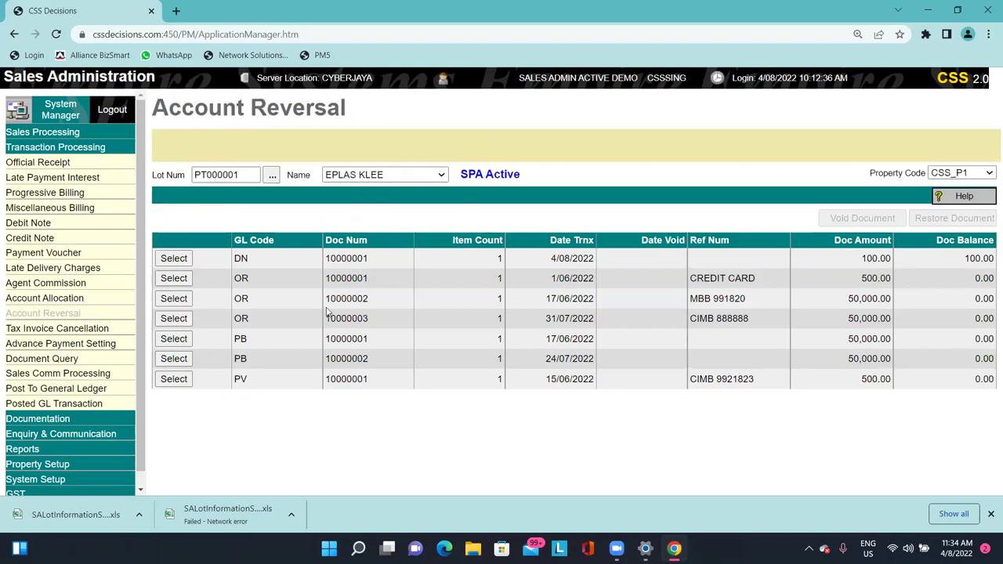
pyautogui.doubleClick(239, 260)
pyautogui.moveTo(418, 263); pyautogui.dragTo(937, 268)
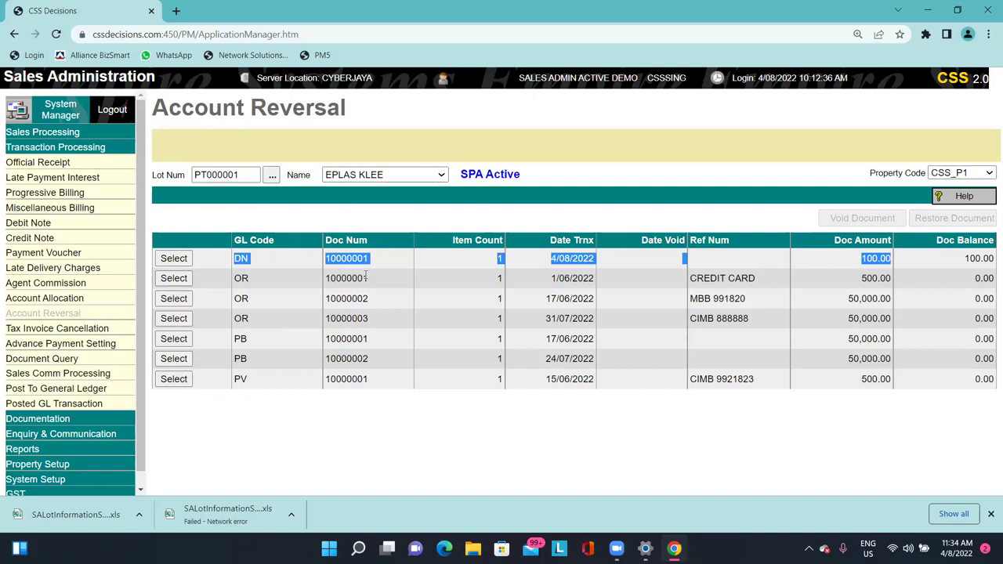
pyautogui.click(259, 105)
pyautogui.moveTo(166, 106); pyautogui.dragTo(353, 108)
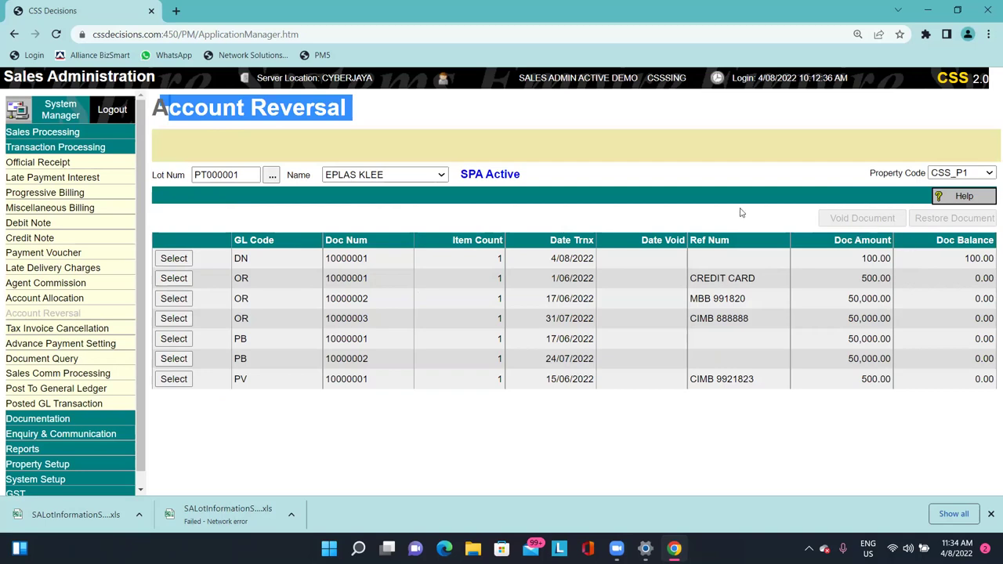
# Check debit note 10000001's record, then select its DN row in Account Reversal.
pyautogui.click(49, 223)
pyautogui.click(337, 173)
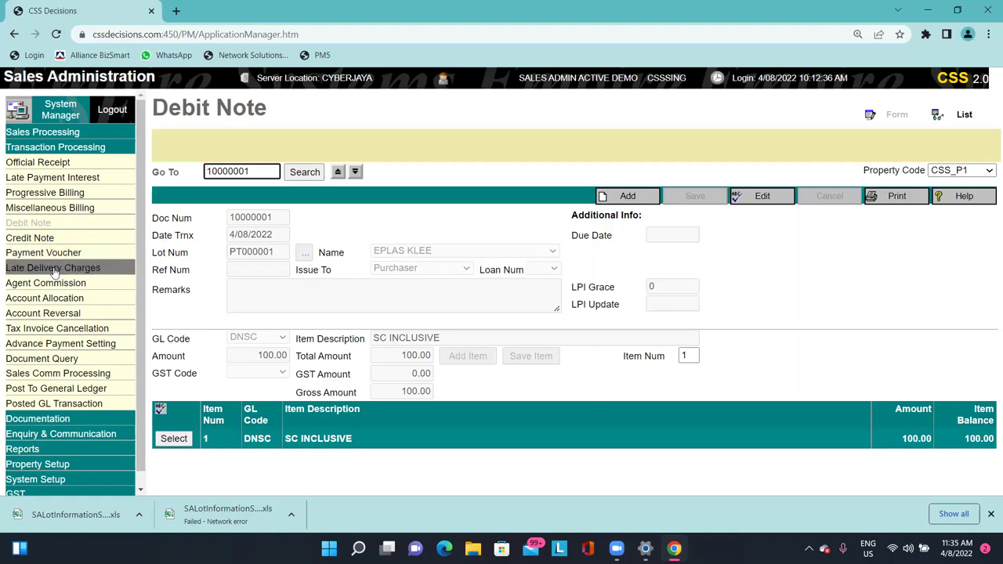
pyautogui.click(78, 313)
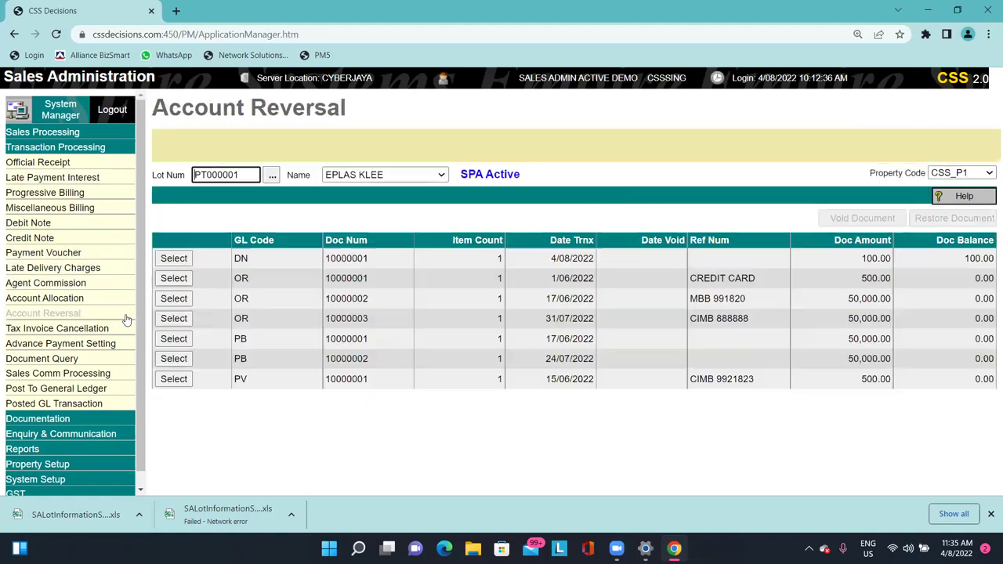
pyautogui.click(185, 260)
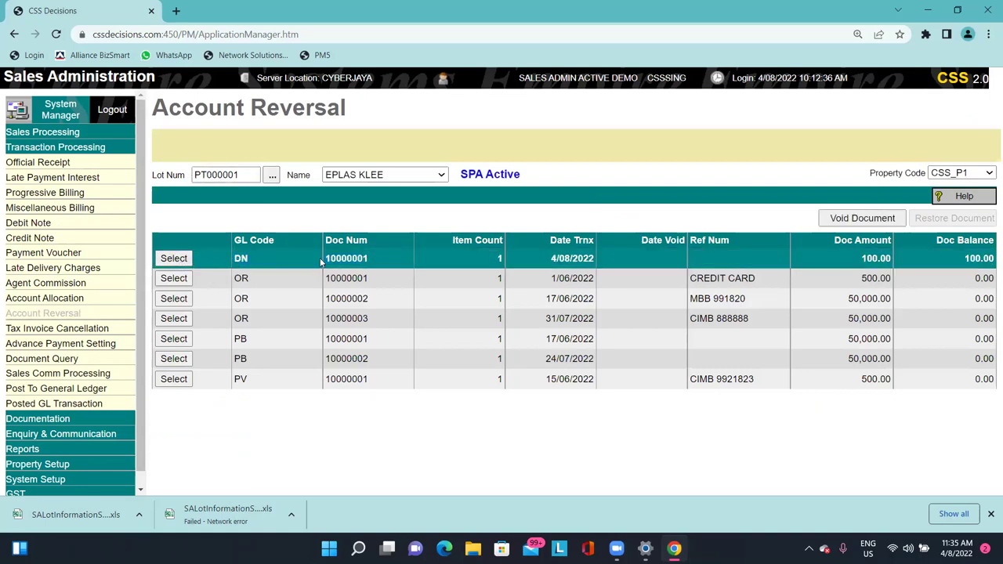
pyautogui.click(172, 259)
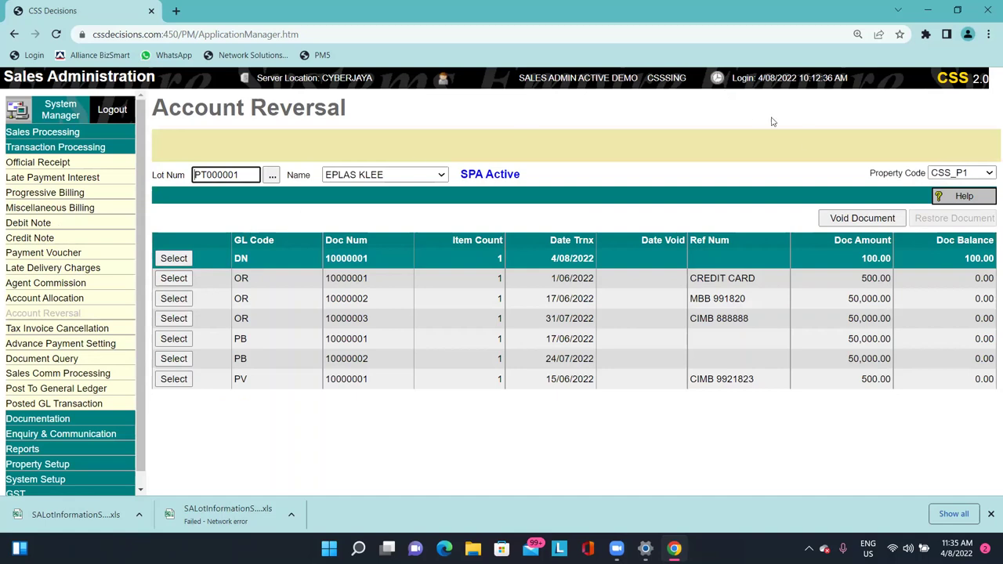
# Begin voiding debit note 10000001, back out at the reversal date, and copy its transaction date.
pyautogui.click(861, 219)
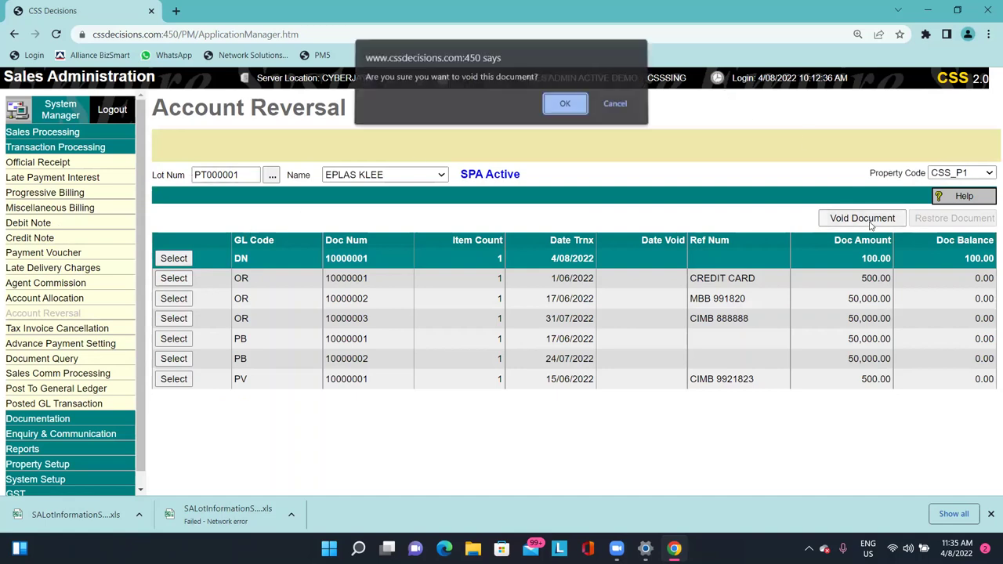
pyautogui.click(565, 107)
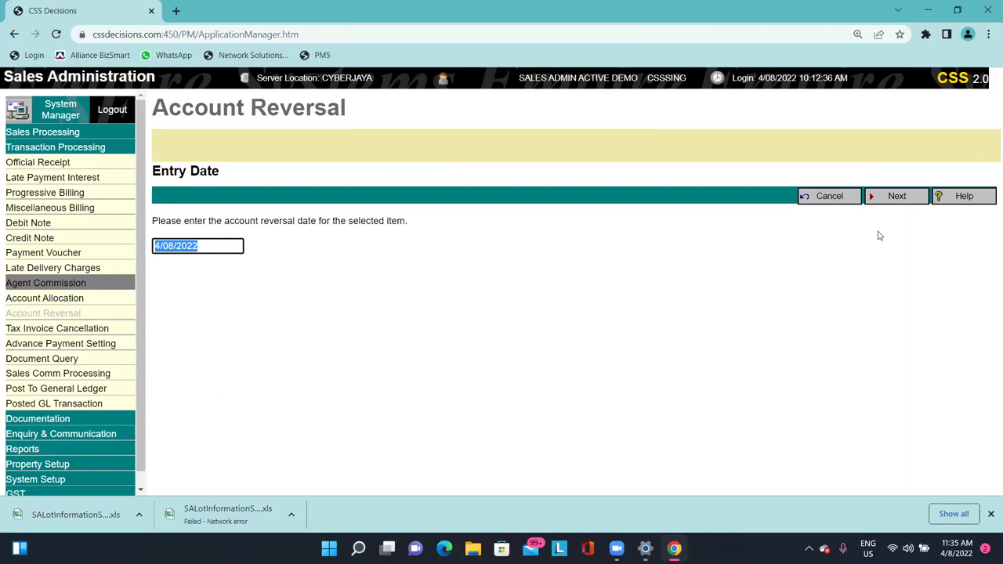
pyautogui.click(830, 199)
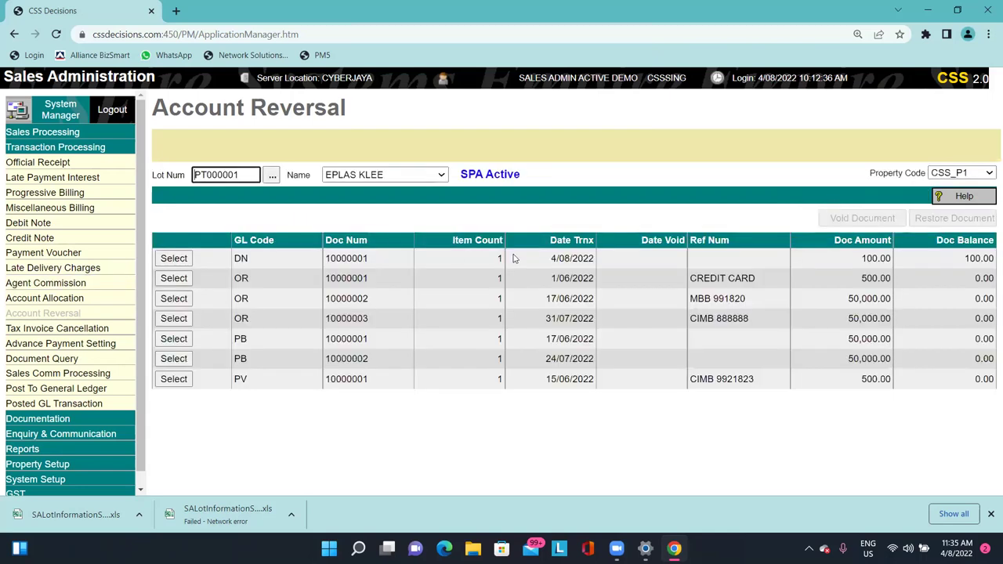
pyautogui.moveTo(550, 259); pyautogui.dragTo(596, 261)
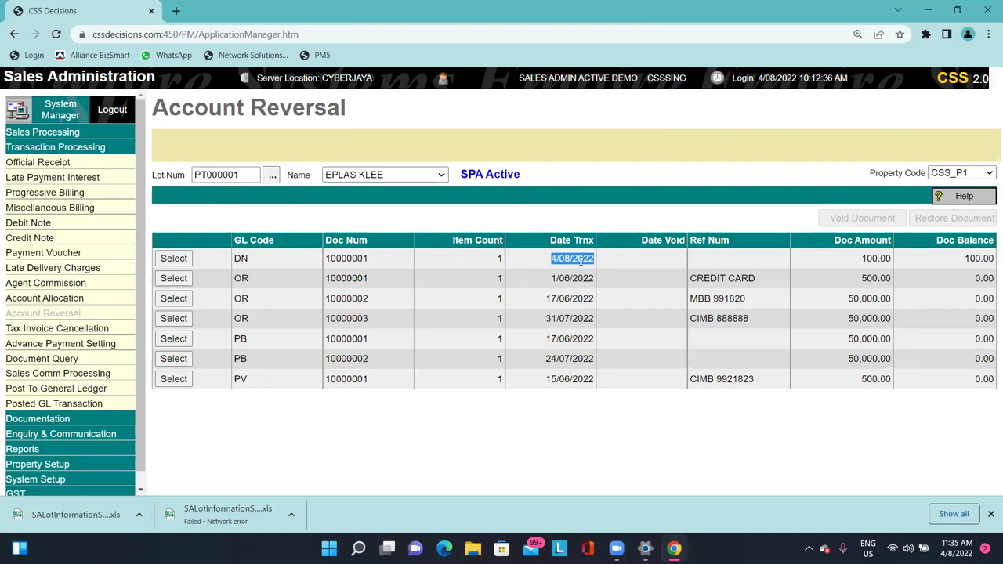
pyautogui.rightClick(580, 261)
pyautogui.click(613, 274)
pyautogui.click(174, 258)
# Void debit note 10000001 with reversal date 4/08/2022 and remark 'WRONGLY ISSUE'.
pyautogui.click(862, 218)
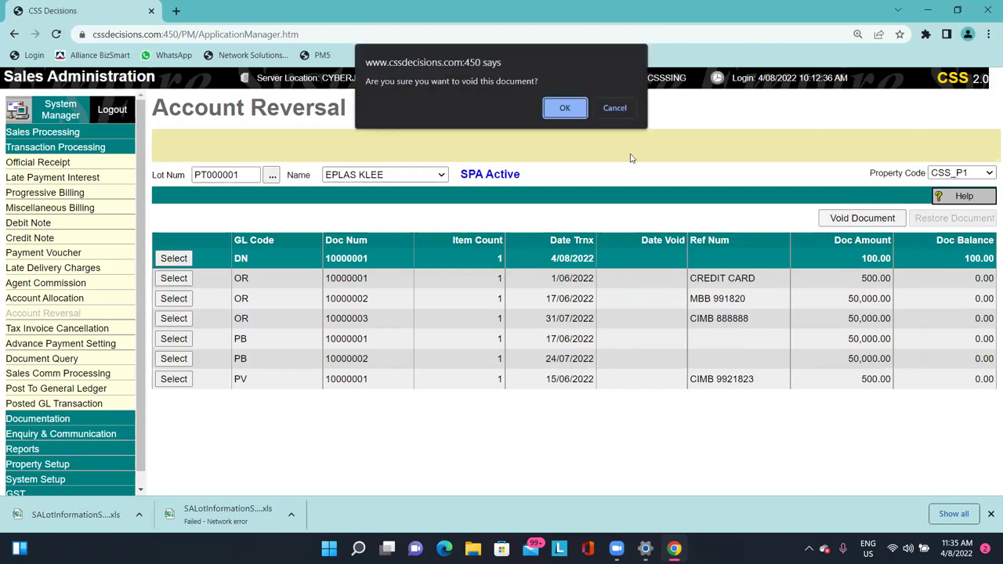
pyautogui.click(576, 112)
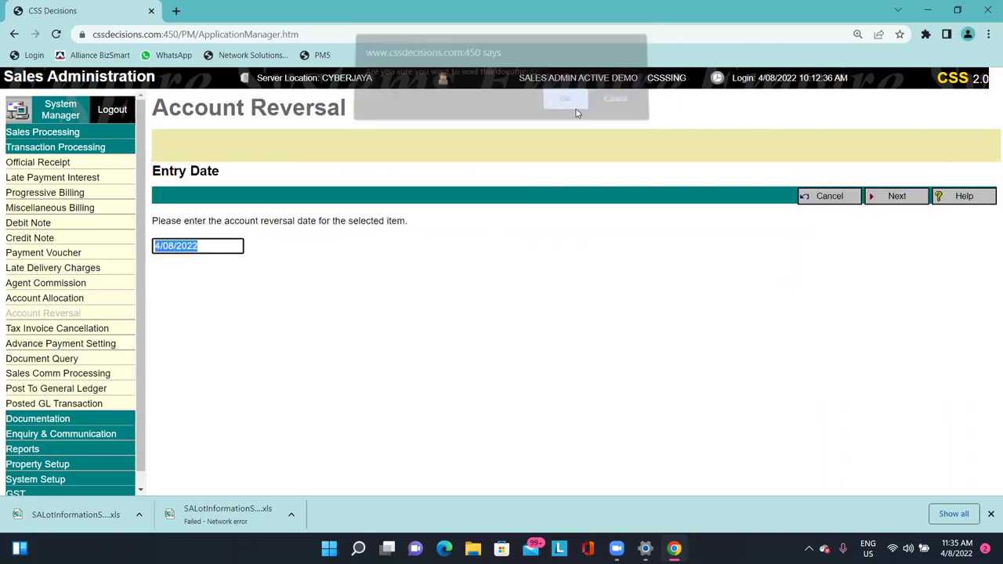
pyautogui.click(897, 196)
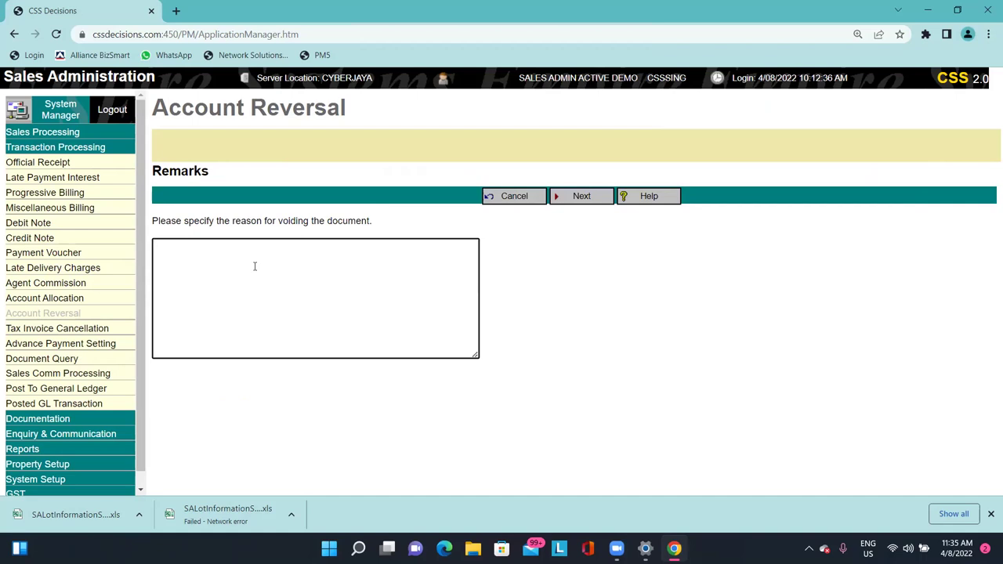
pyautogui.write('WRONGLY ISSUE')
pyautogui.click(567, 235)
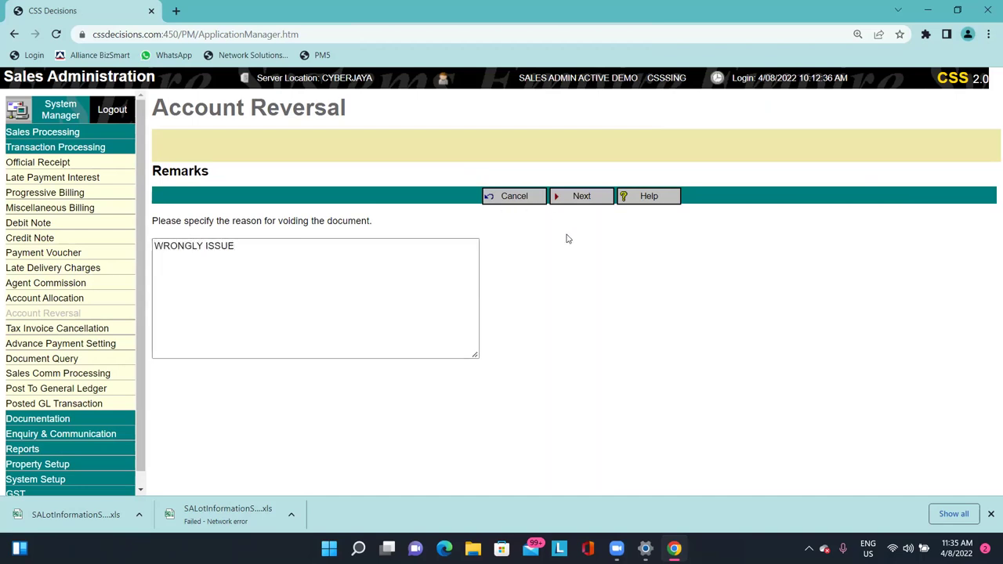
pyautogui.click(611, 197)
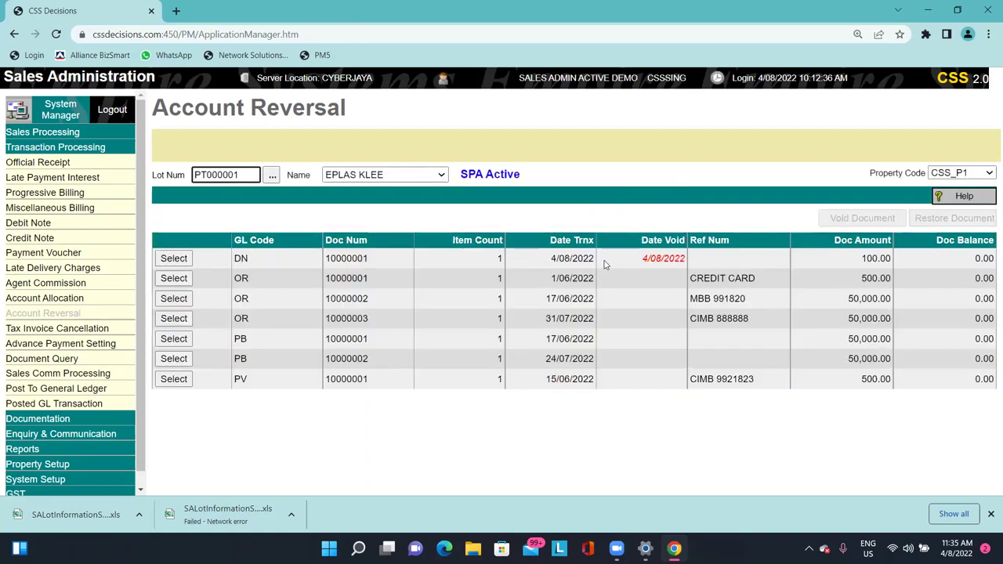
pyautogui.moveTo(642, 258); pyautogui.dragTo(688, 259)
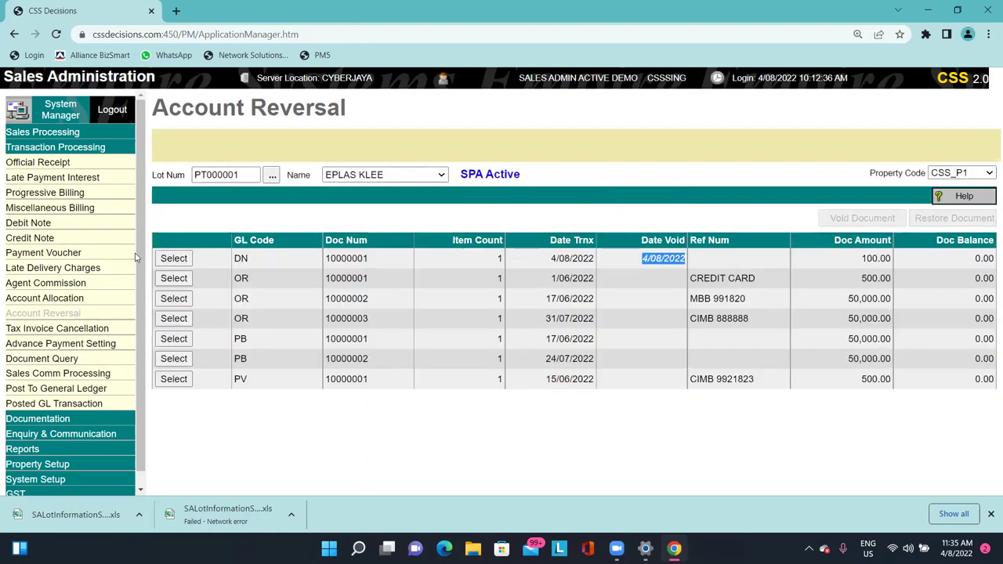
pyautogui.click(58, 224)
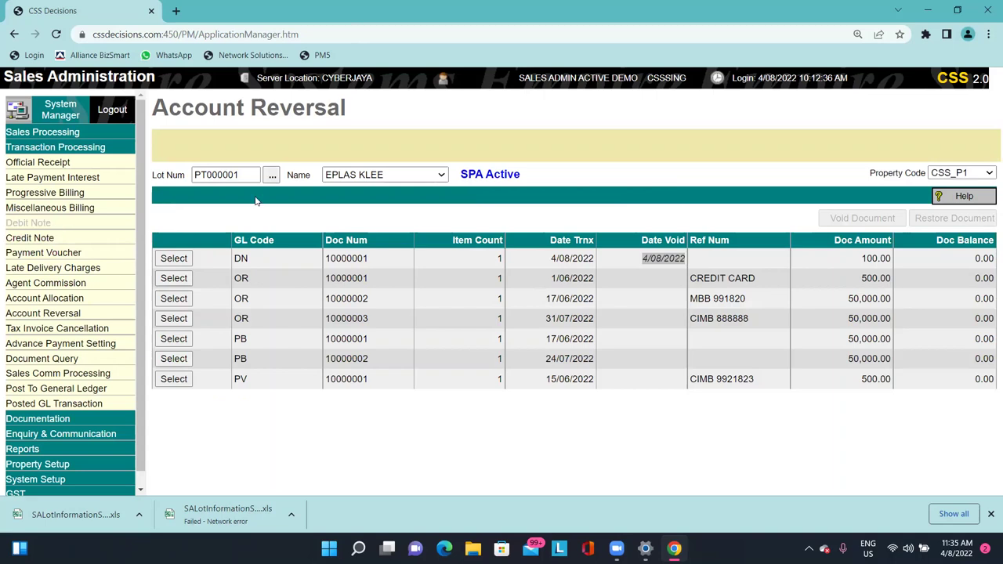
# Reload voided debit note 10000001, then go to Tax Invoice Cancellation for lot PT000001.
pyautogui.click(338, 172)
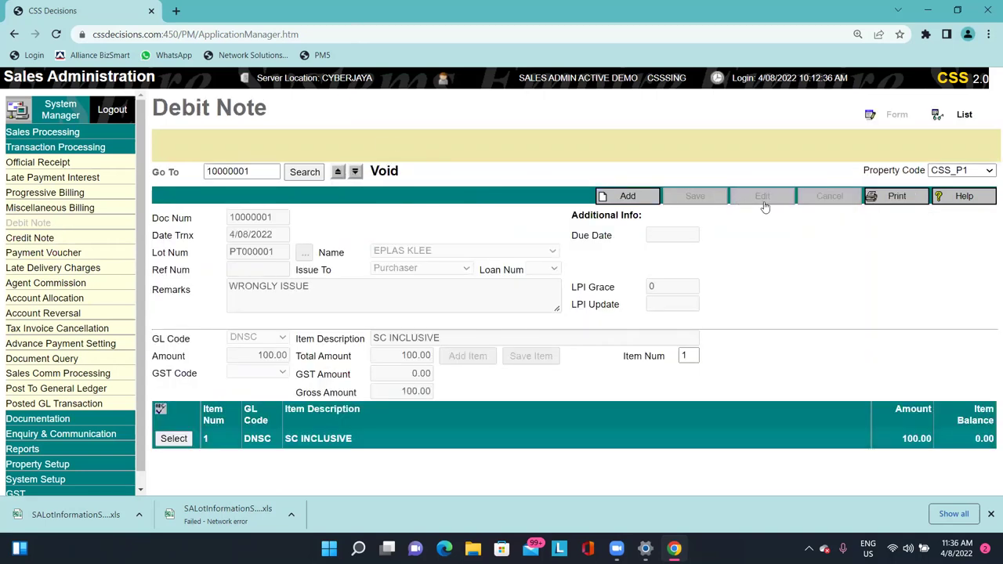
pyautogui.moveTo(828, 190); pyautogui.dragTo(803, 196)
pyautogui.click(773, 291)
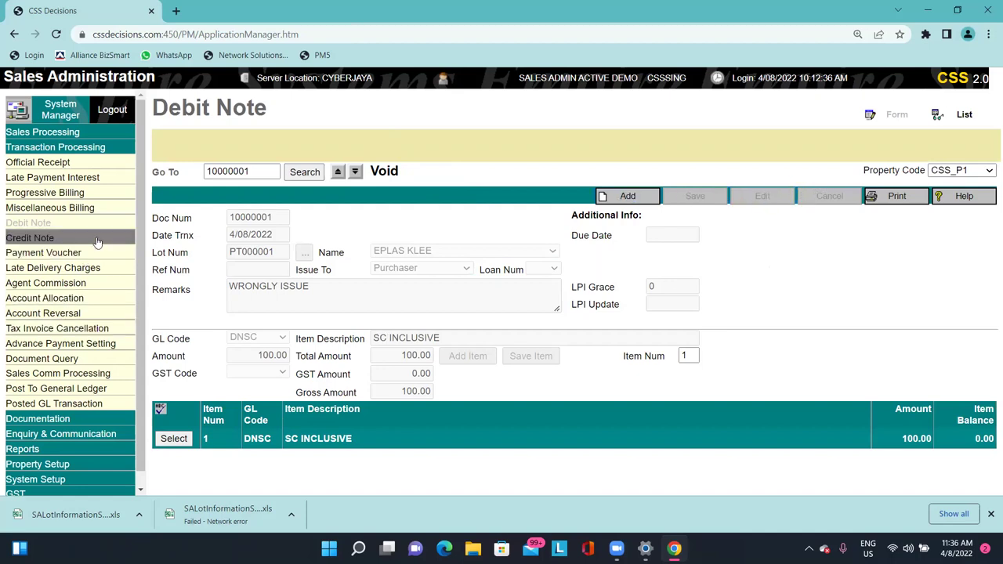
pyautogui.click(93, 312)
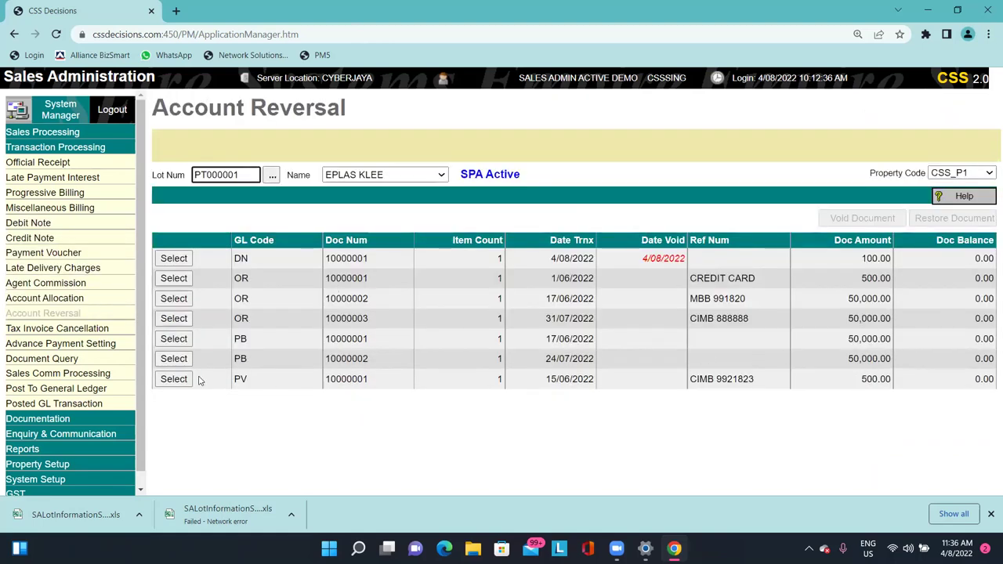
pyautogui.click(125, 329)
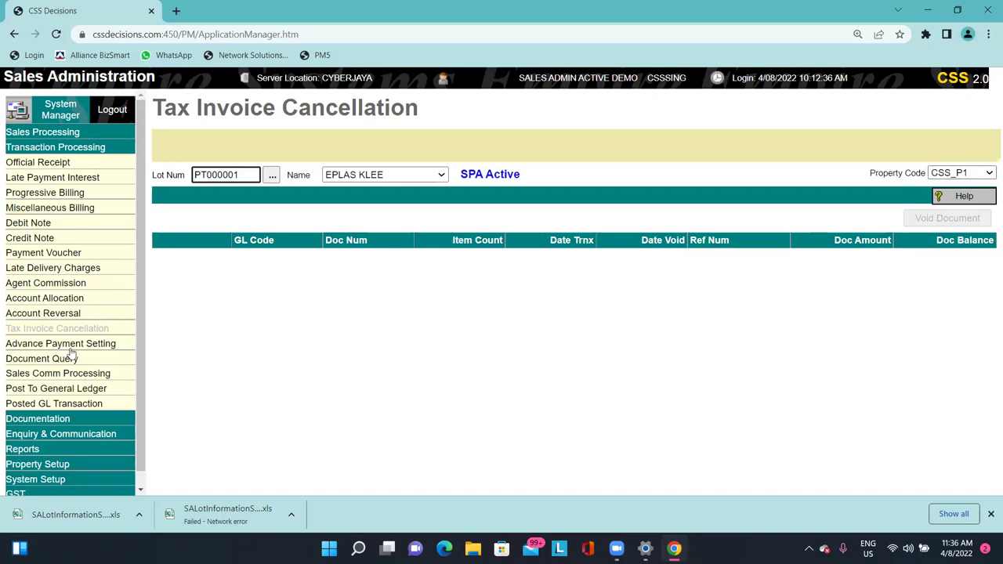
# Revisit Account Reversal, Tax Invoice Cancellation and Advance Payment Setting for property CSS_P1.
pyautogui.click(72, 314)
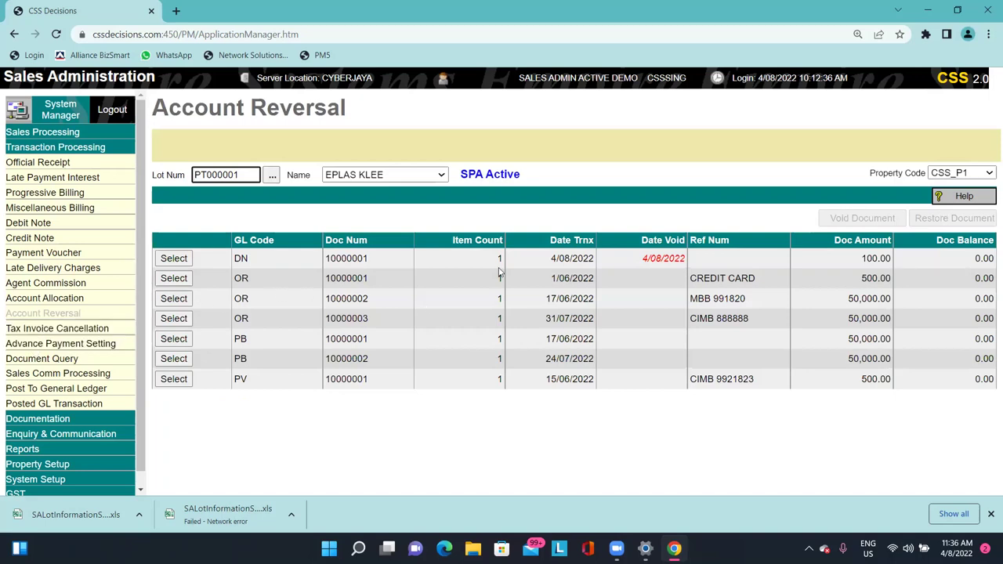
pyautogui.moveTo(242, 258); pyautogui.dragTo(234, 258)
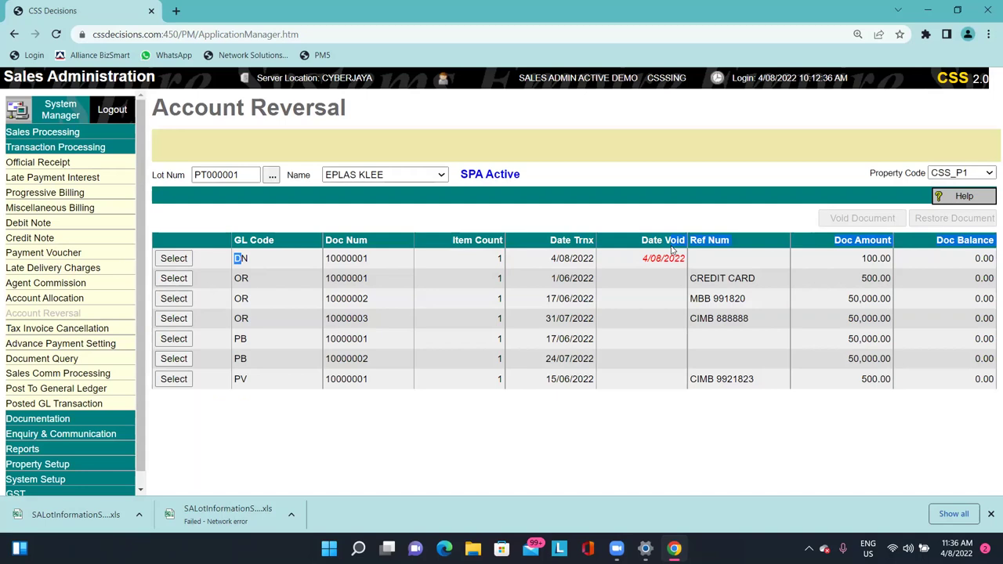
pyautogui.click(56, 328)
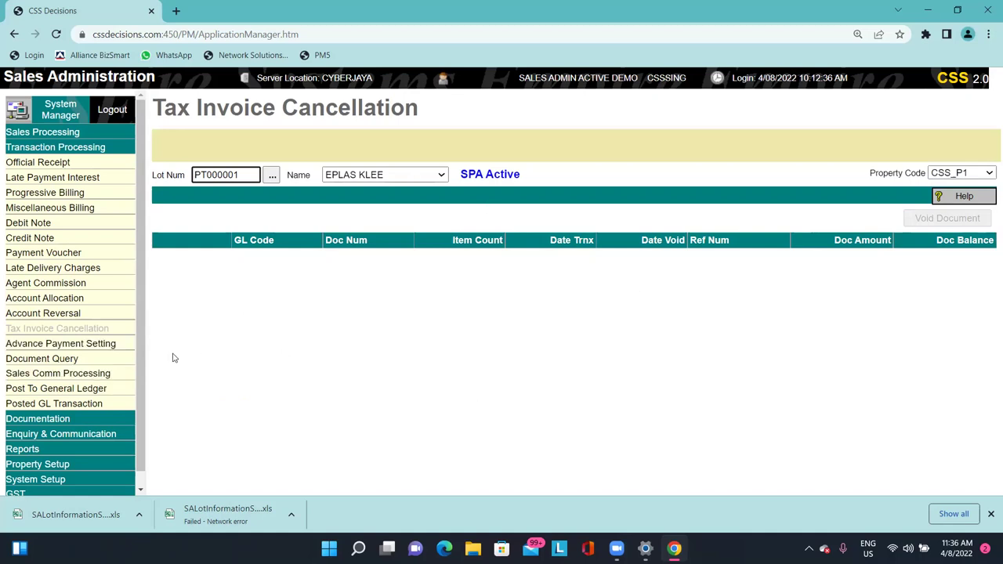
pyautogui.click(61, 343)
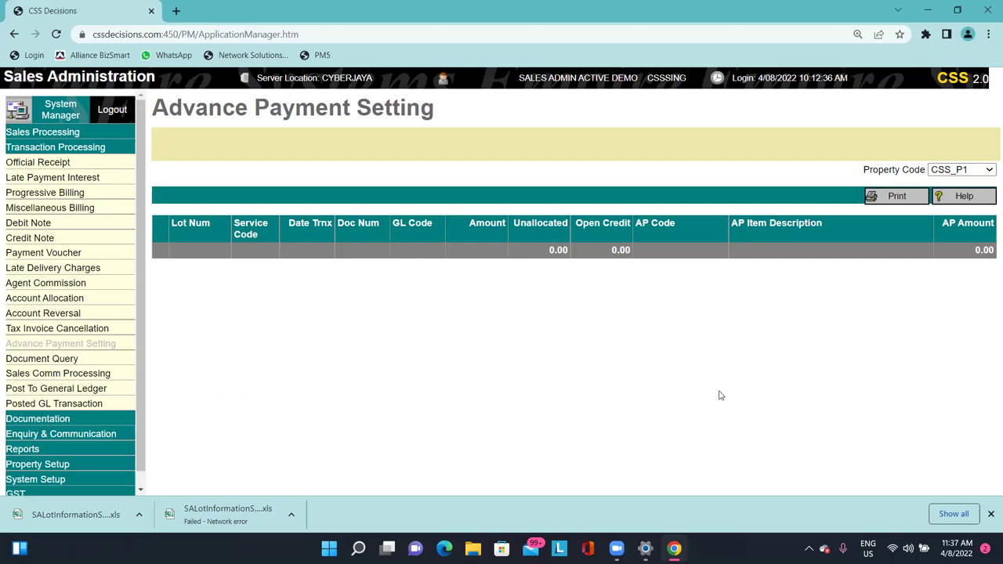
pyautogui.click(34, 164)
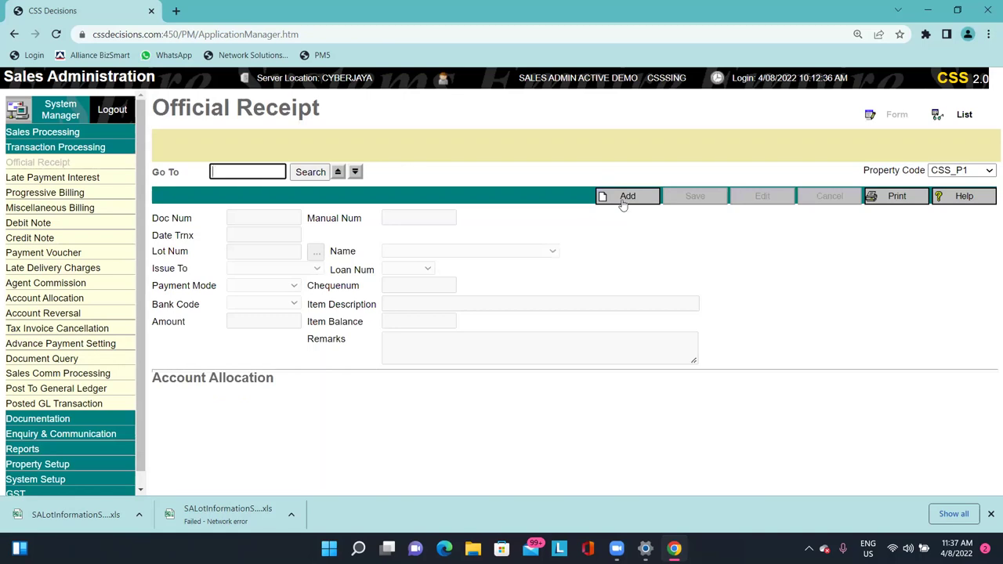
# Add a new official receipt for lot PT000001: Cheque, issued to Purchaser, bank code OR1.
pyautogui.click(622, 197)
pyautogui.click(301, 238)
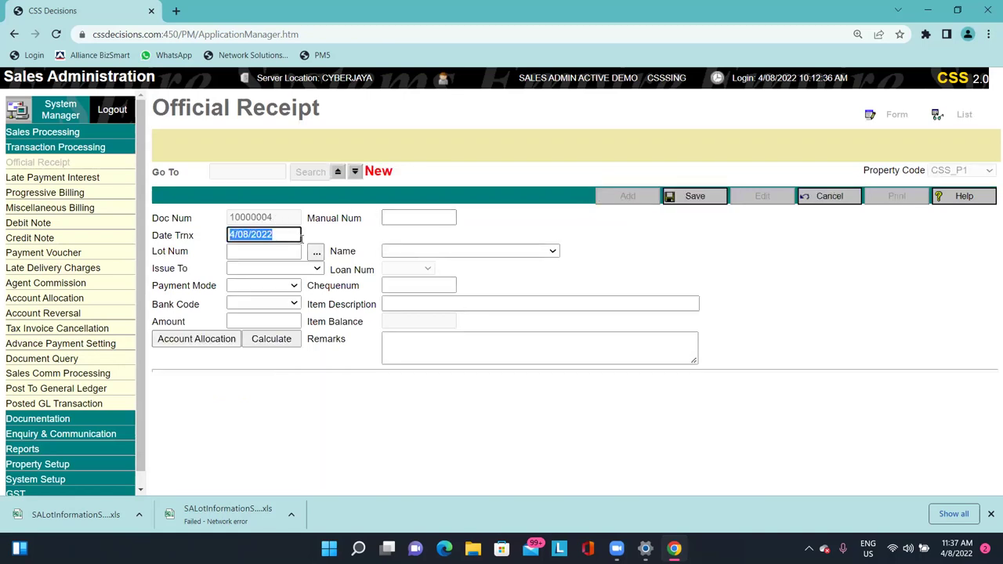
pyautogui.click(316, 251)
pyautogui.doubleClick(296, 244)
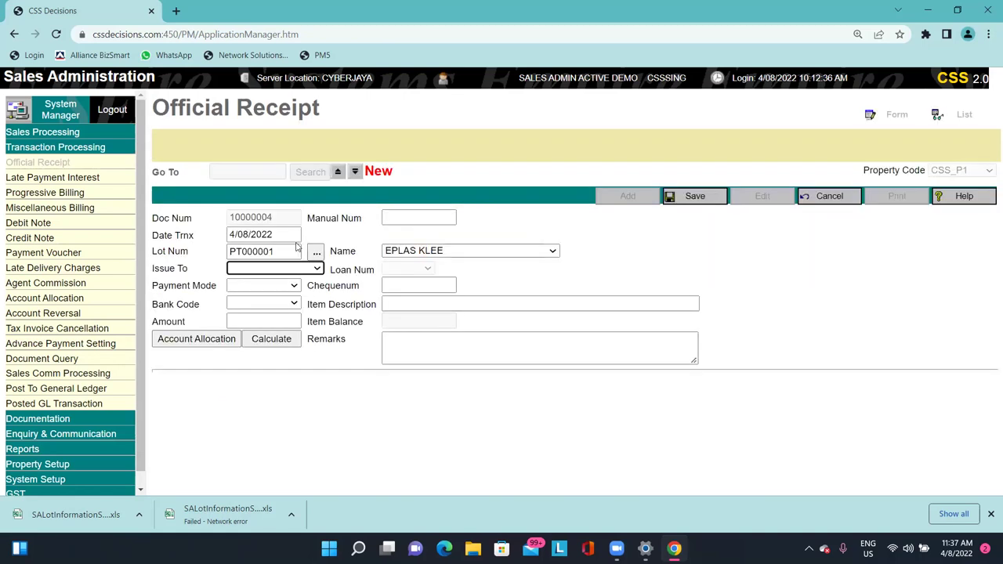
pyautogui.click(251, 286)
pyautogui.click(251, 306)
pyautogui.click(274, 268)
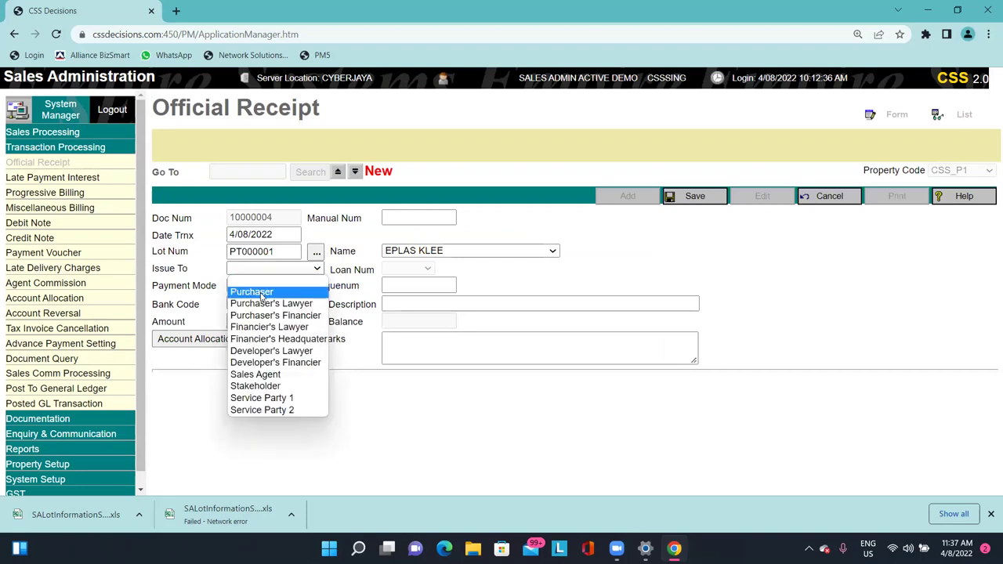
pyautogui.click(251, 292)
pyautogui.click(262, 304)
pyautogui.click(259, 327)
# Enter 300000 as the receipt amount.
pyautogui.click(264, 321)
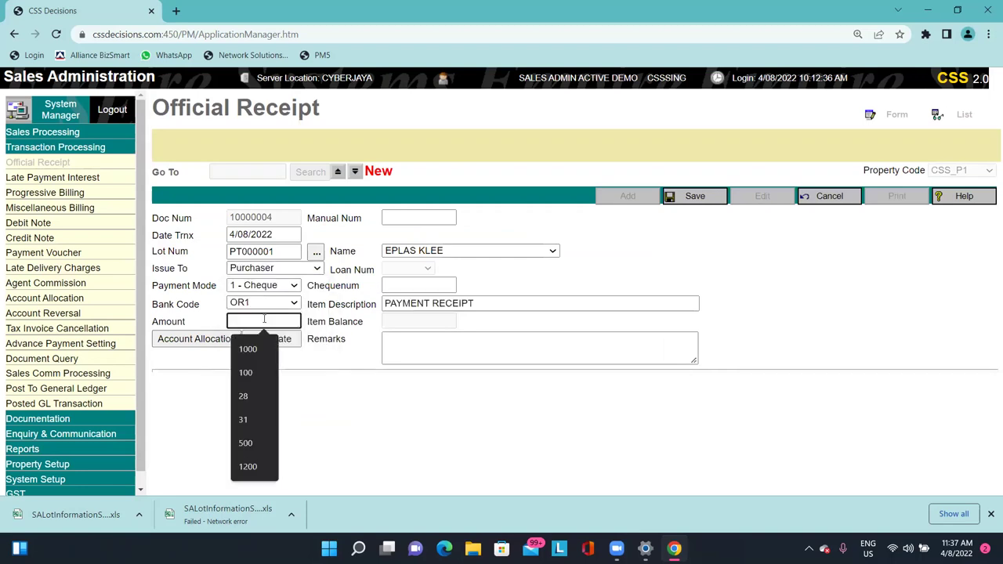
pyautogui.write('4000')
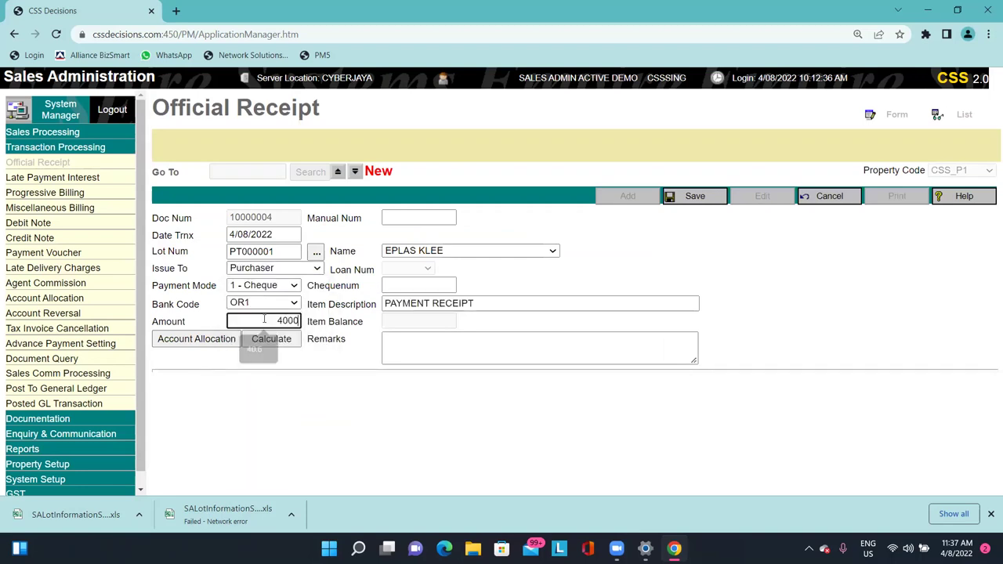
pyautogui.press('BackSpace')
pyautogui.press('BackSpace')
pyautogui.press('BackSpace')
pyautogui.press('BackSpace')
pyautogui.write('300000')
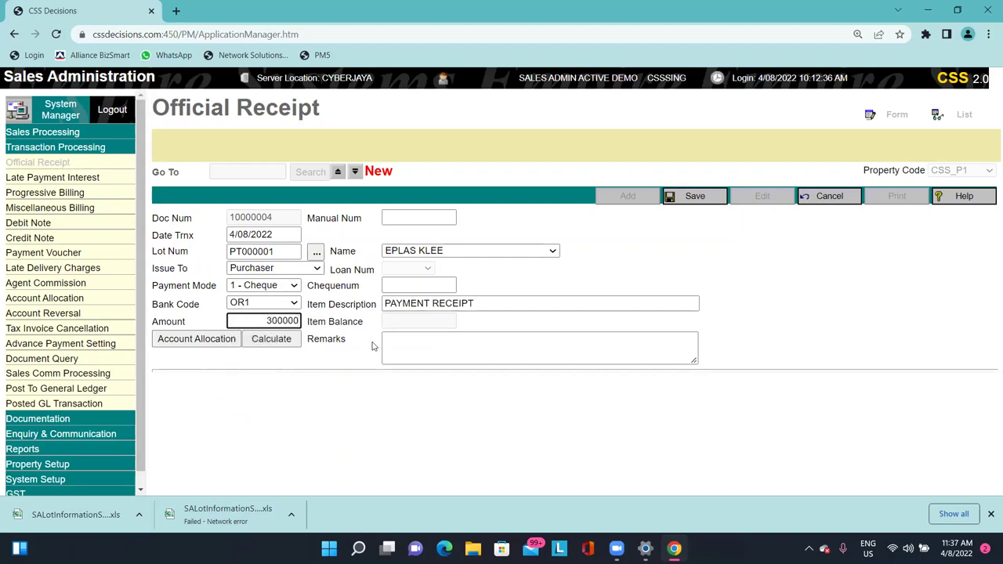
pyautogui.click(356, 373)
pyautogui.moveTo(251, 321); pyautogui.dragTo(320, 321)
pyautogui.click(319, 335)
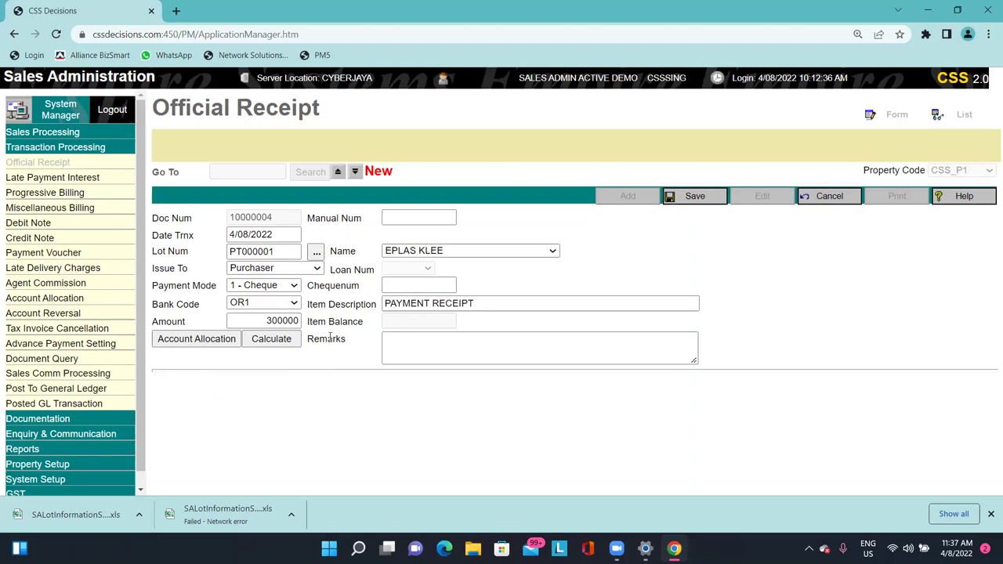
# Add cheque number 2345678 and open account allocation for receipt 10000004.
pyautogui.click(210, 342)
pyautogui.click(398, 282)
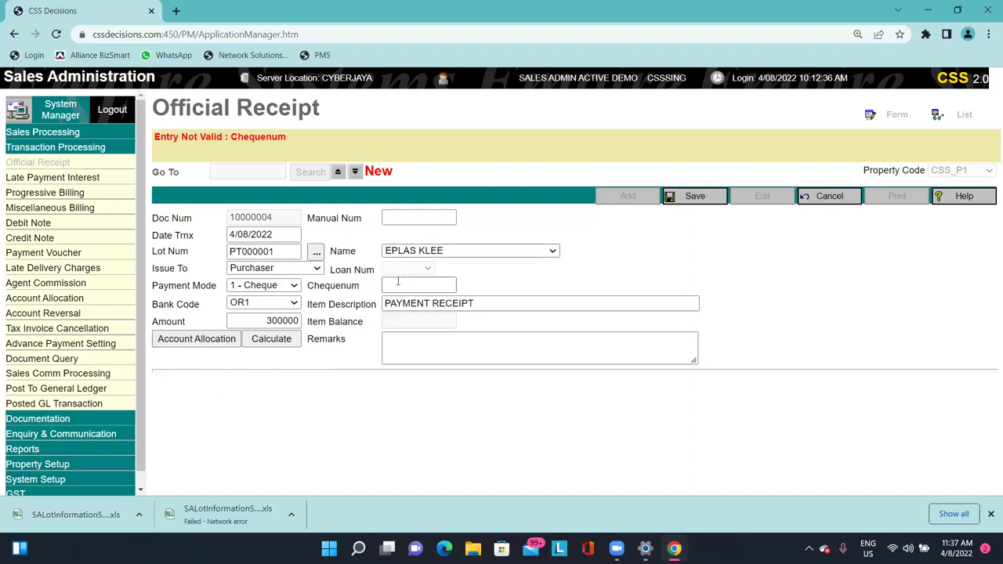
pyautogui.write('2345678')
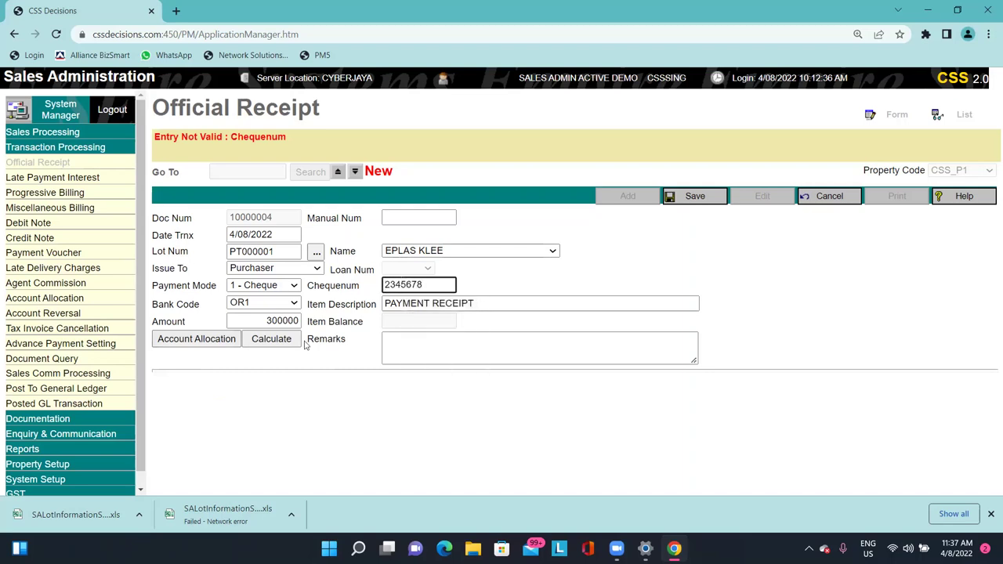
pyautogui.click(206, 346)
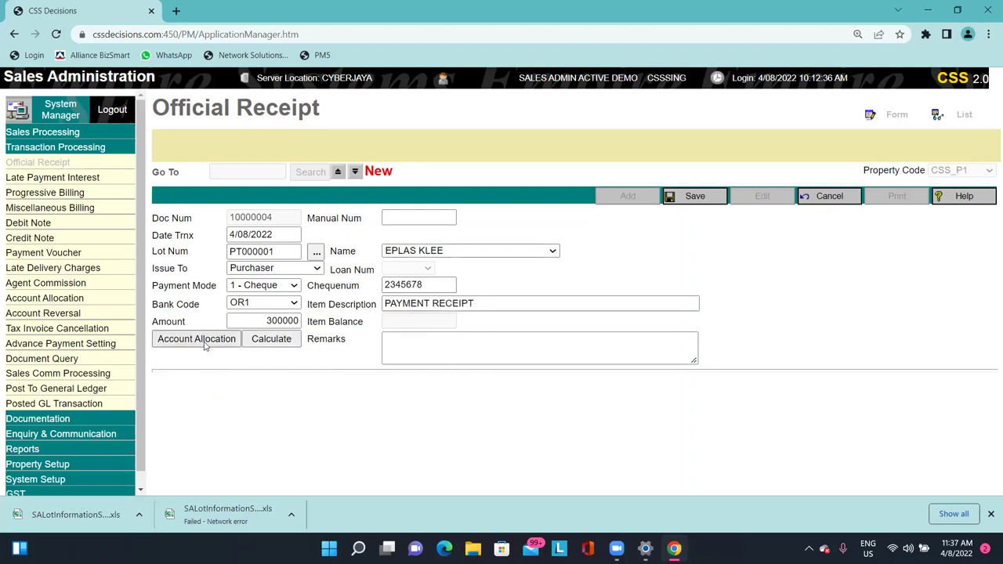
pyautogui.click(206, 346)
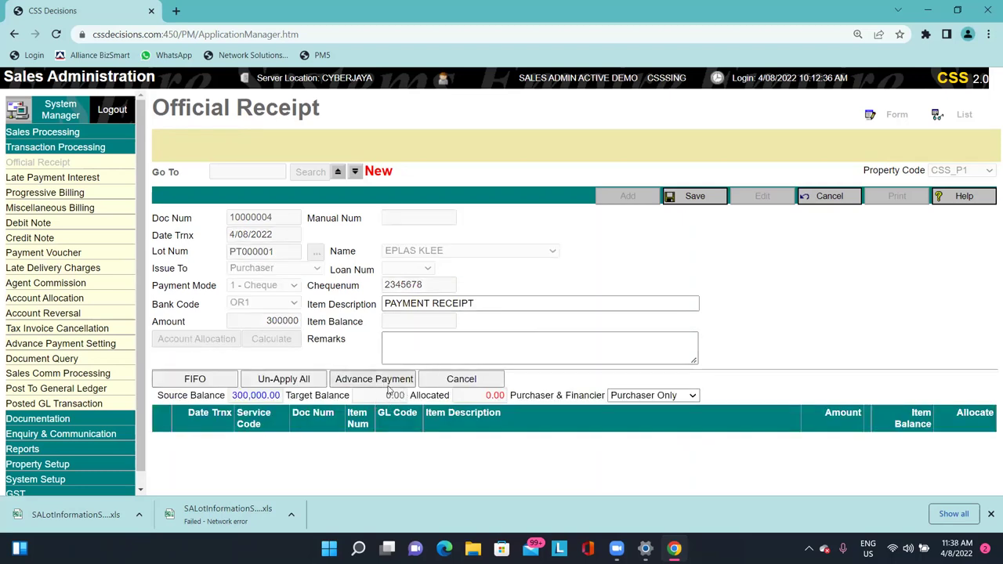
# Create an advance payment line with GL code PB for 300,000.00 and accept it.
pyautogui.click(385, 381)
pyautogui.click(310, 231)
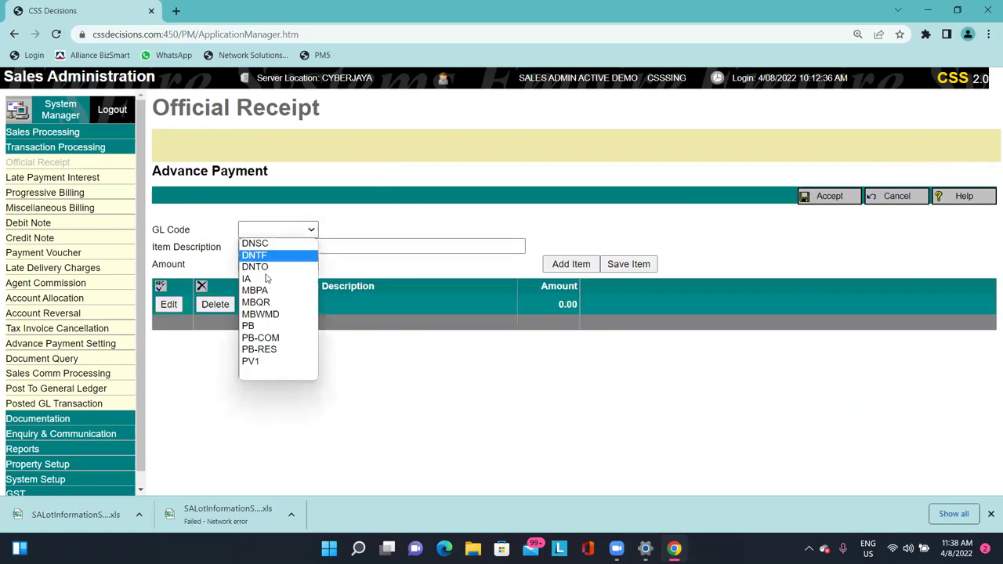
pyautogui.click(270, 325)
pyautogui.click(286, 265)
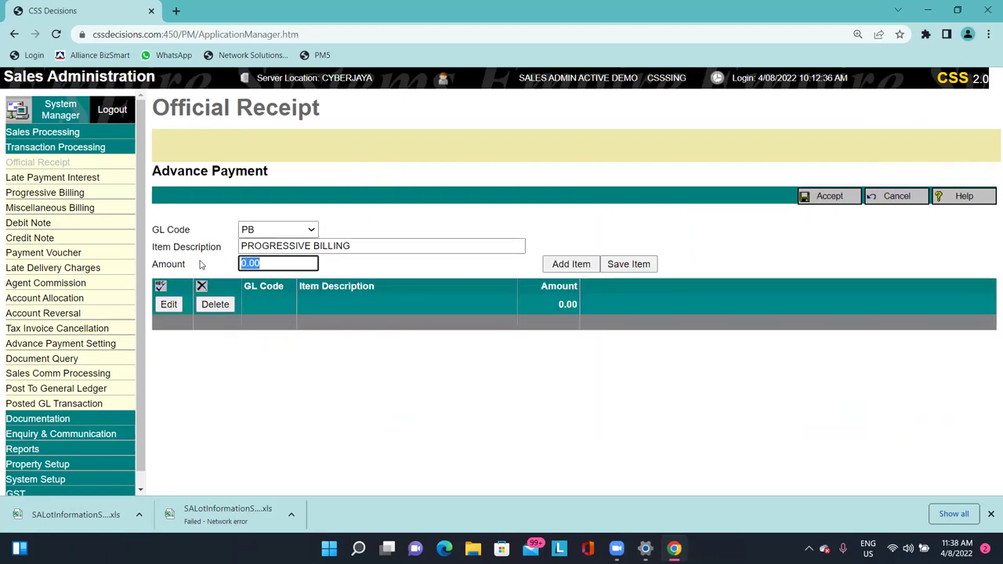
pyautogui.write('300000')
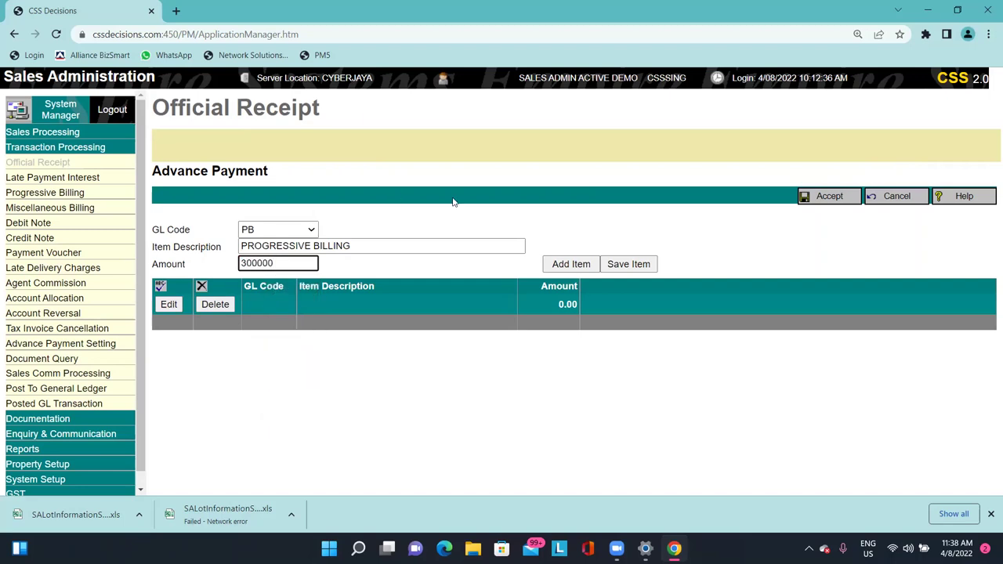
pyautogui.click(622, 266)
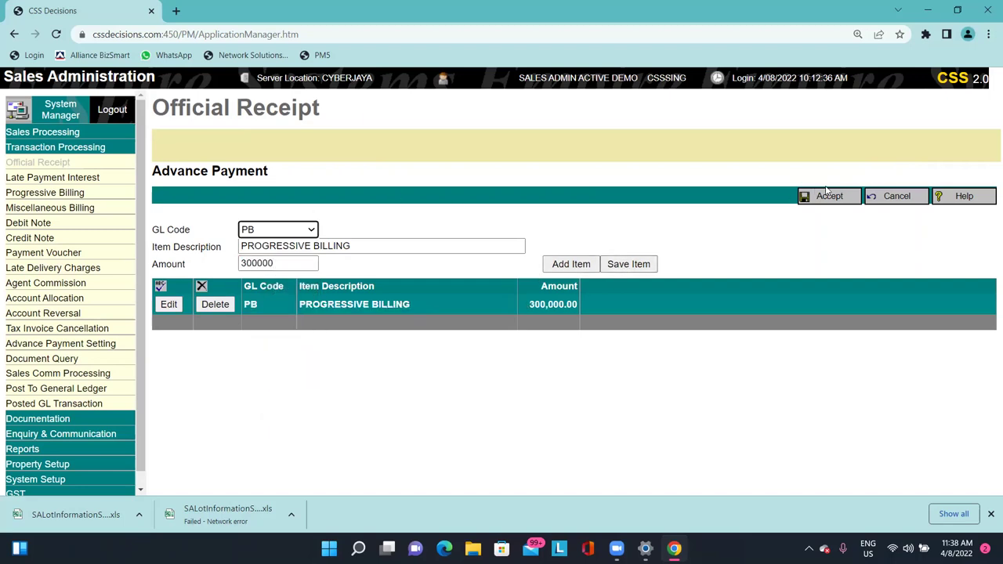
pyautogui.click(829, 196)
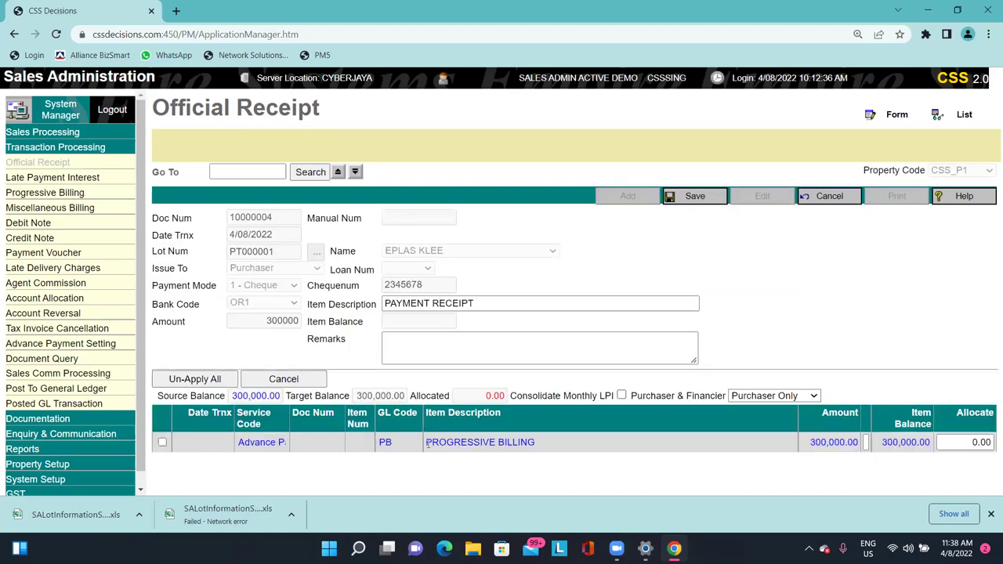
# Allocate the full 300000.00 to the PB advance payment row, leaving 0.00 balance.
pyautogui.click(249, 442)
pyautogui.click(162, 442)
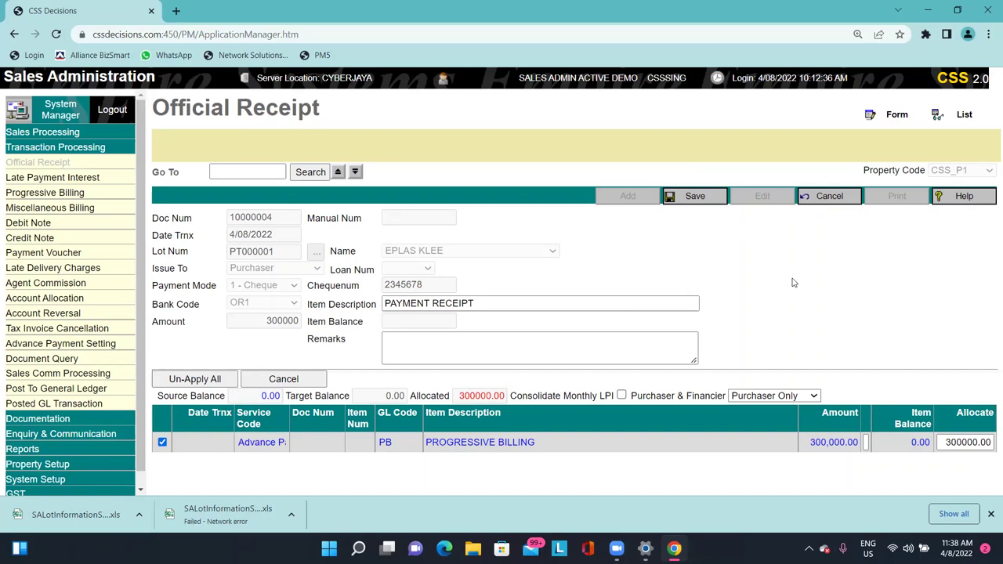
pyautogui.click(394, 441)
pyautogui.click(731, 282)
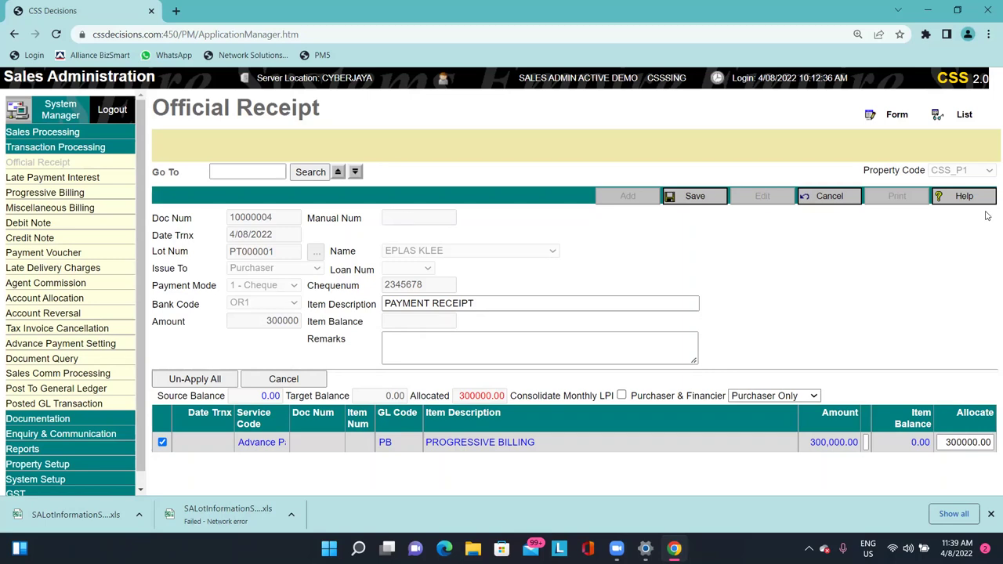
# Discard the unsaved official receipt allocation and look over the Advance Payment Setting and Document Query pages.
pyautogui.click(830, 200)
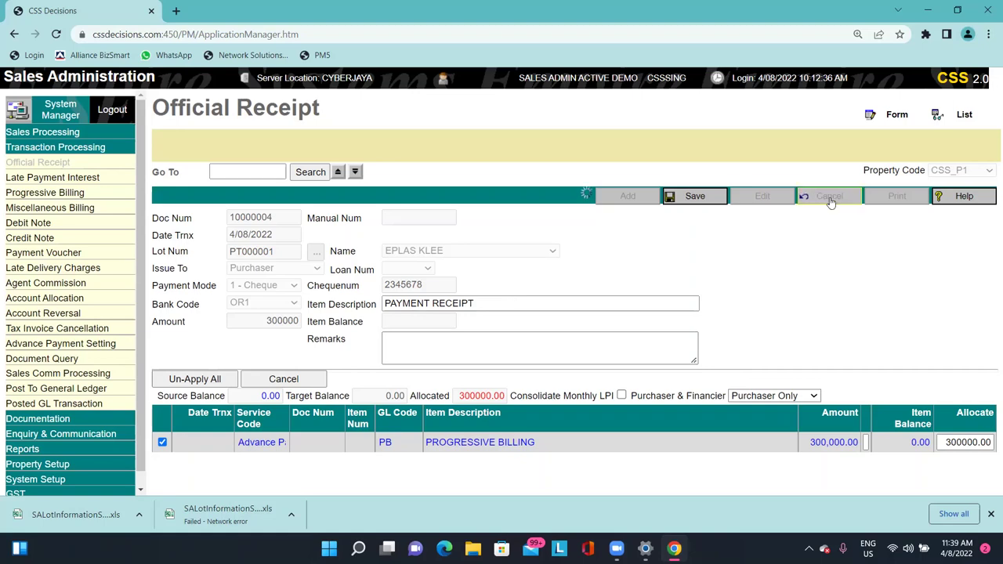
pyautogui.click(94, 344)
pyautogui.click(94, 358)
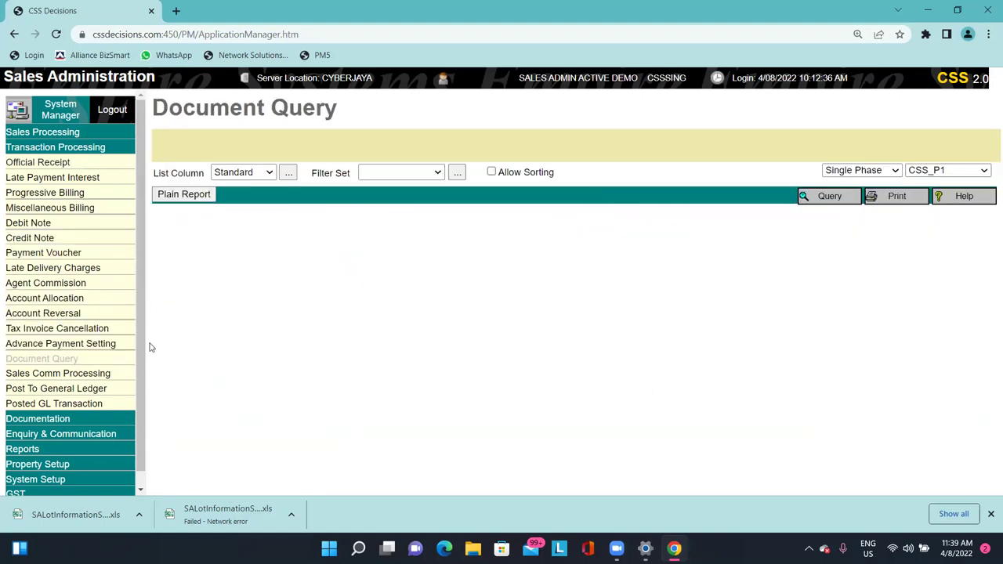
pyautogui.moveTo(157, 104); pyautogui.dragTo(298, 95)
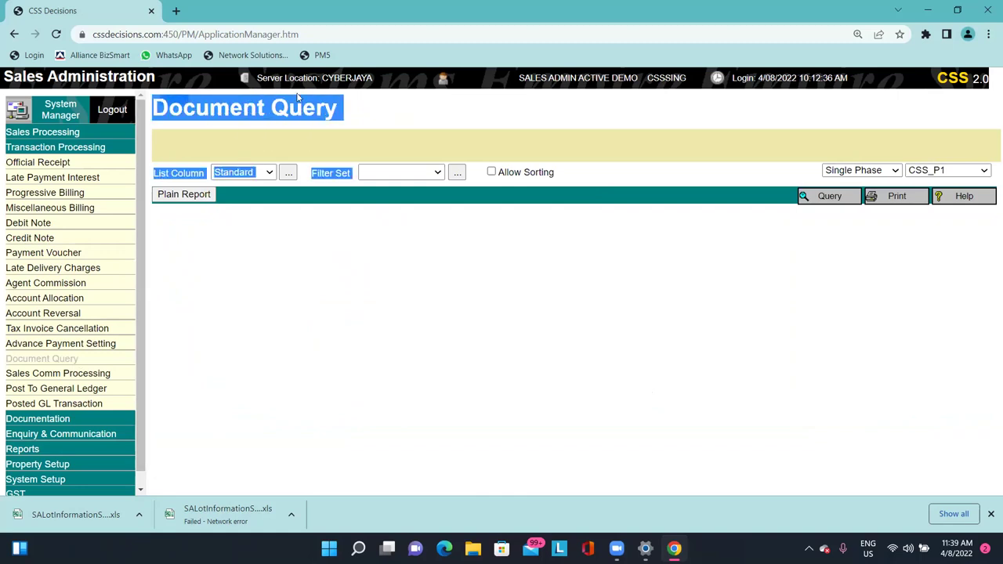
pyautogui.click(312, 97)
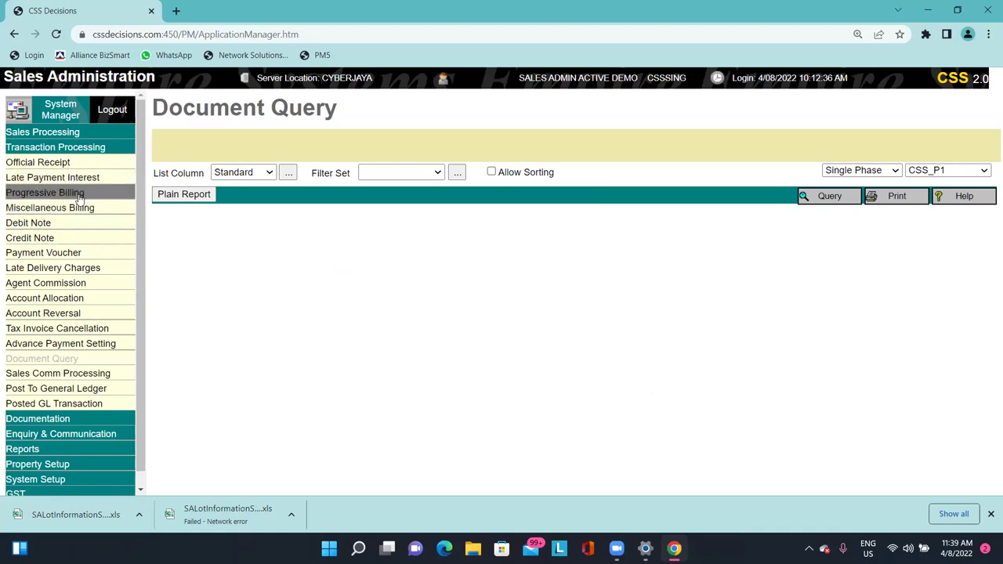
# Browse the Debit Note, Progressive Billing and Official Receipt pages, ending on Document Query.
pyautogui.click(82, 223)
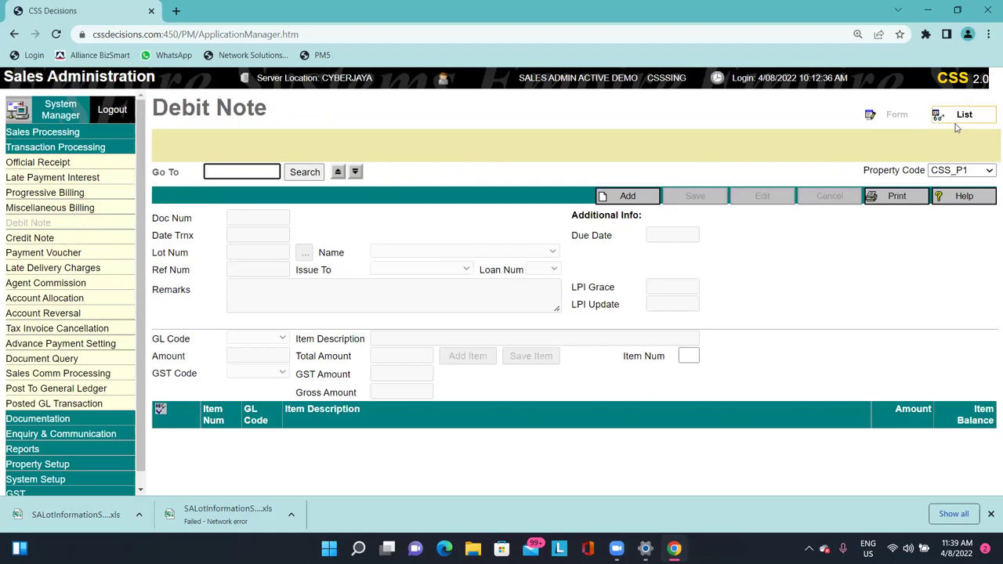
pyautogui.click(73, 198)
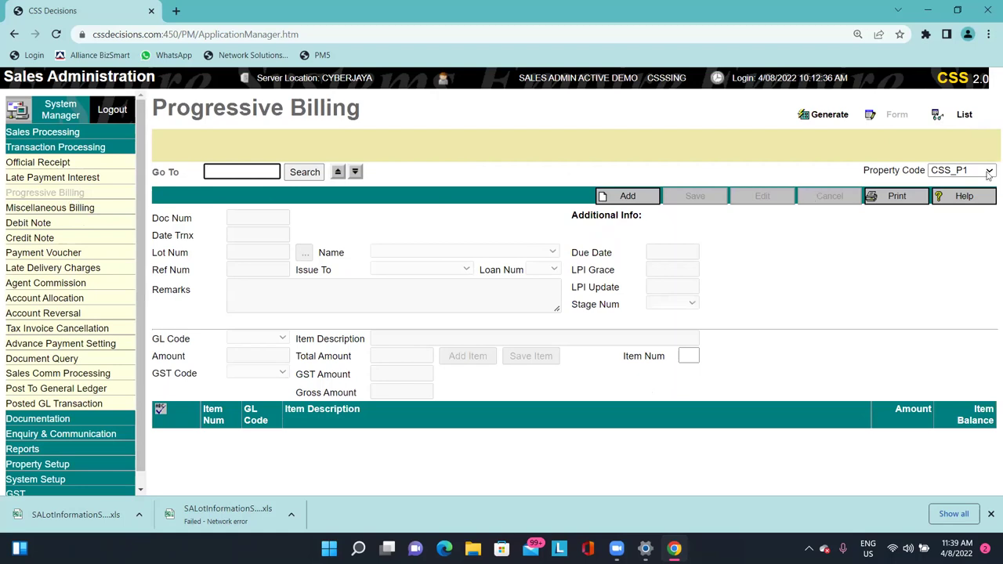
pyautogui.click(88, 163)
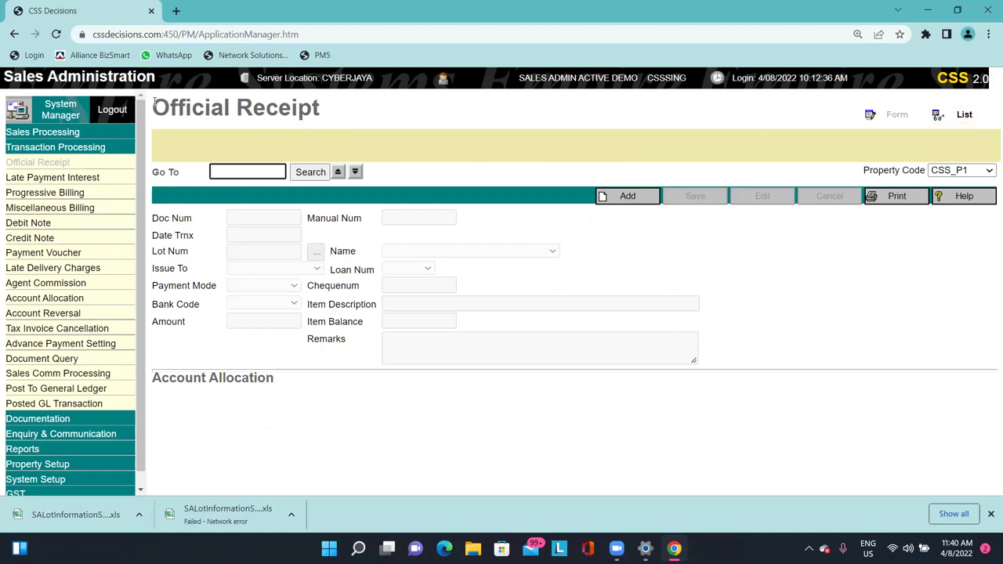
pyautogui.moveTo(154, 102); pyautogui.dragTo(313, 97)
pyautogui.click(314, 129)
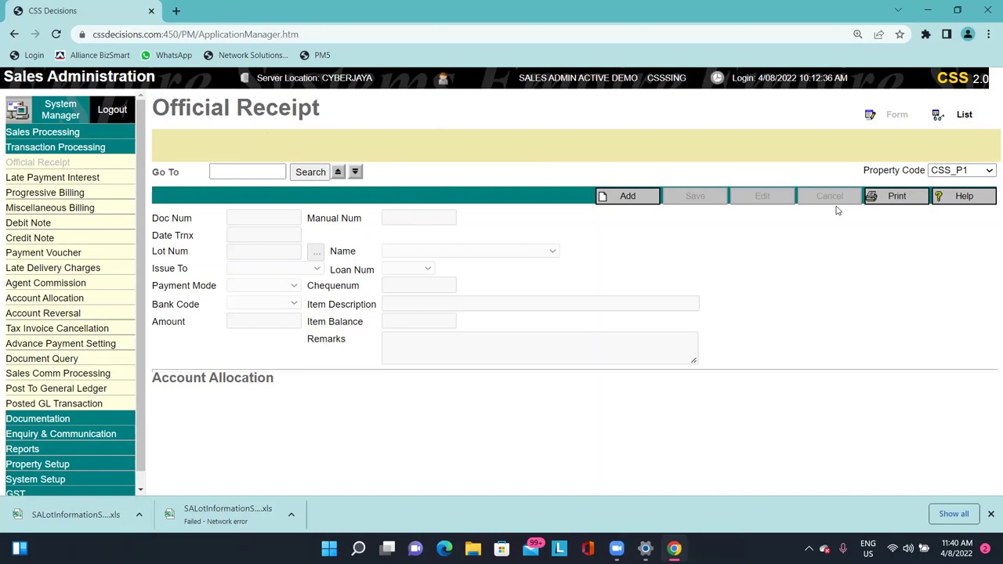
pyautogui.click(90, 195)
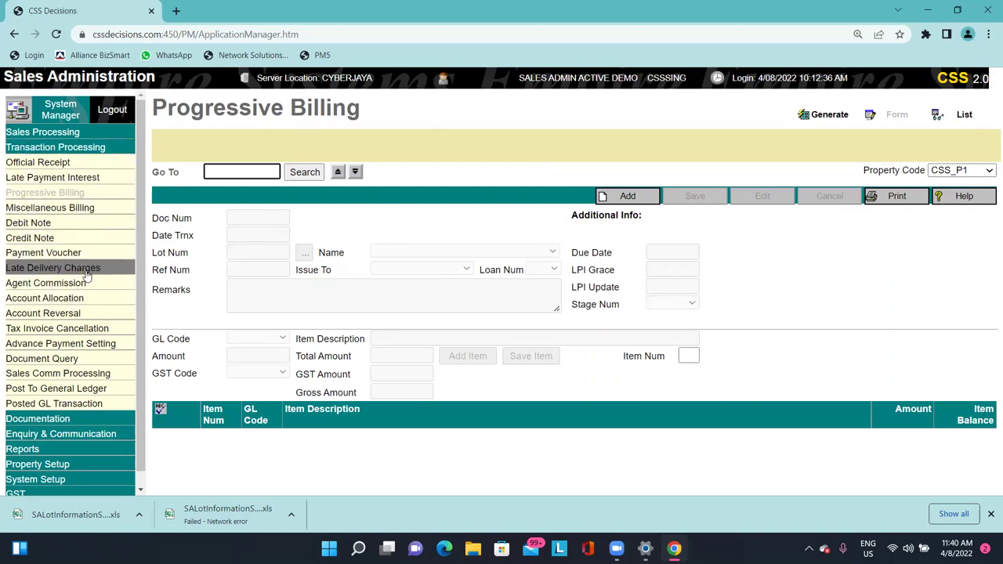
pyautogui.click(41, 358)
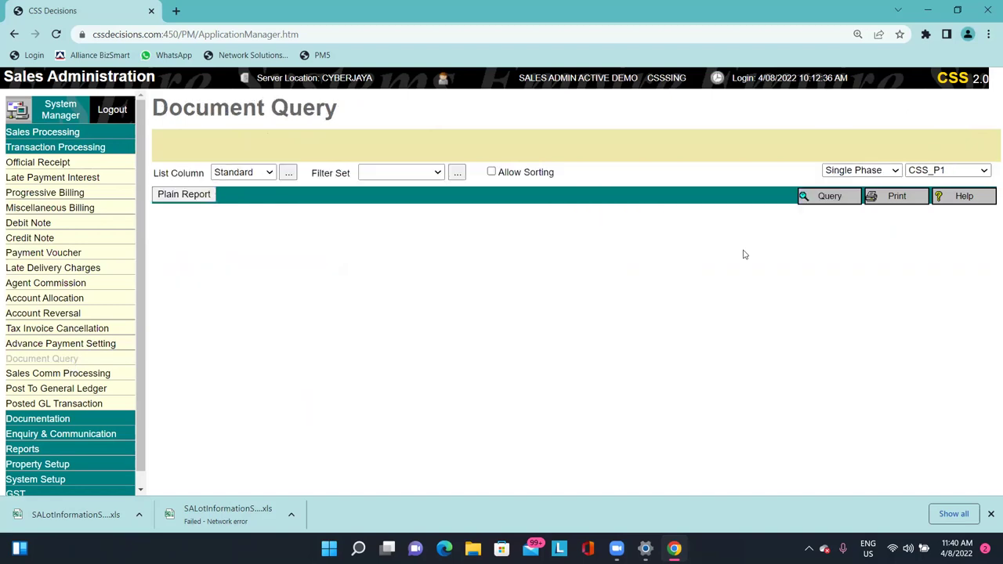
# Enter 10000001 as both the Doc Num From and To in the query criteria.
pyautogui.click(831, 196)
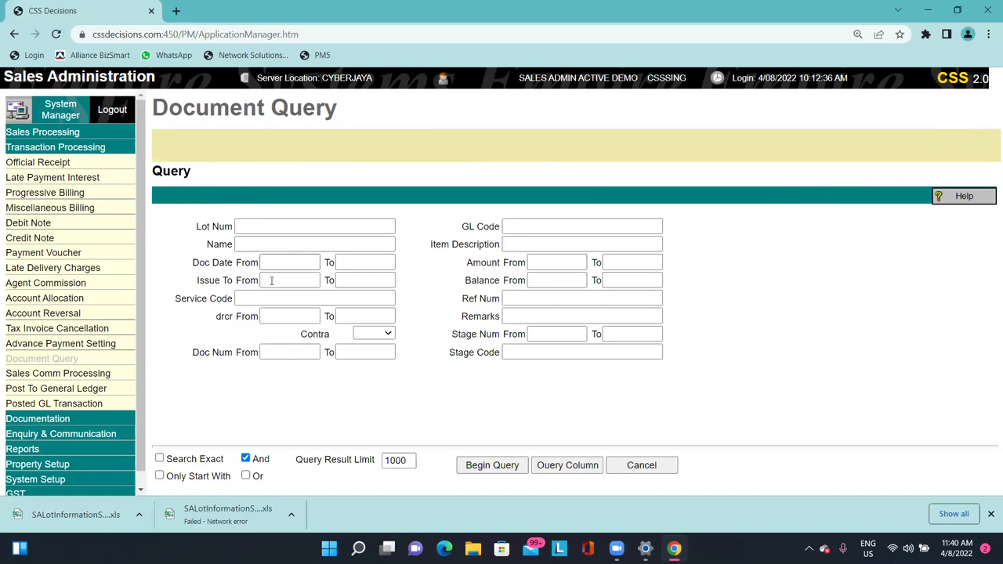
pyautogui.click(268, 352)
pyautogui.write('100')
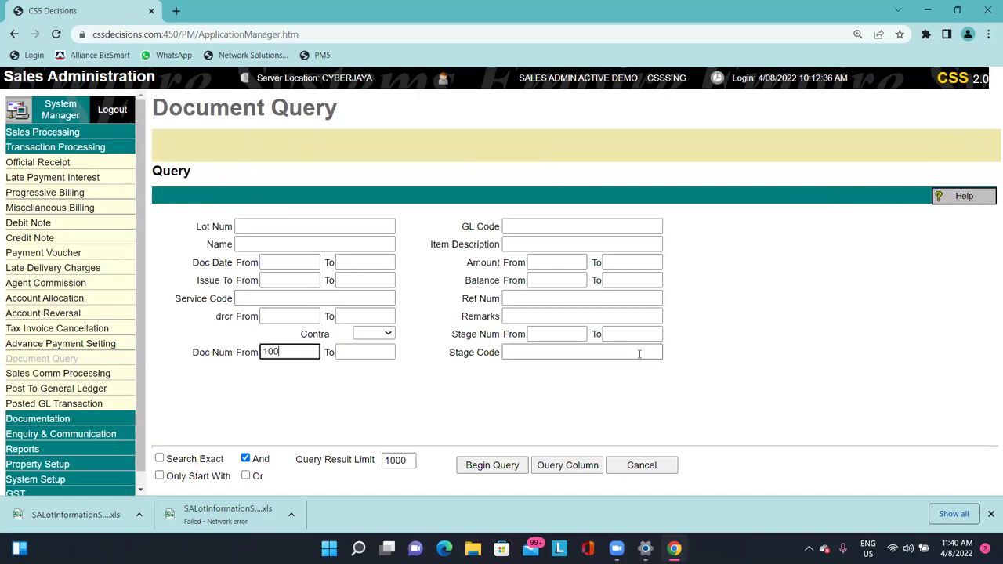
pyautogui.write('000001')
pyautogui.hotkey('ctrl', 'a')
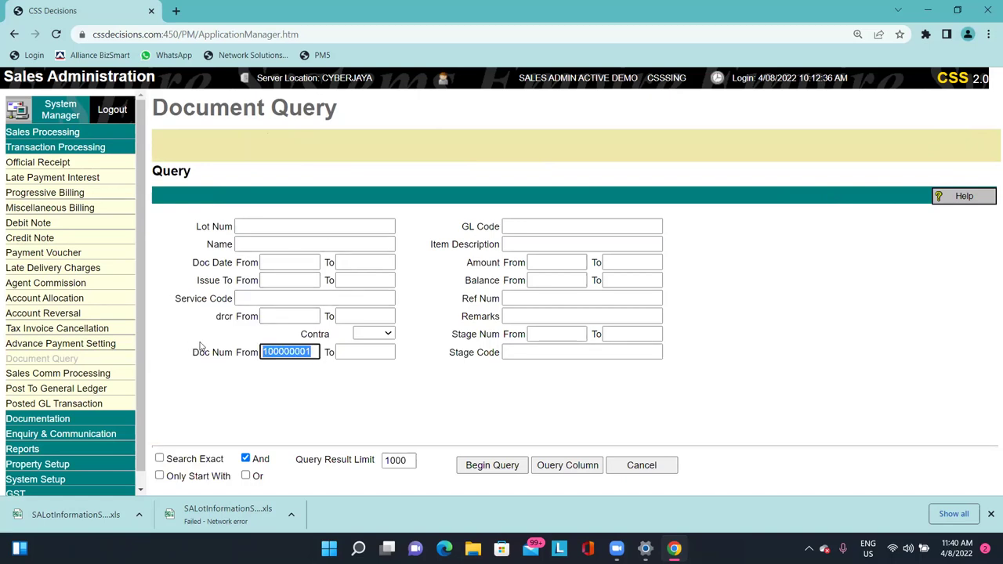
pyautogui.click(296, 352)
pyautogui.press('BackSpace')
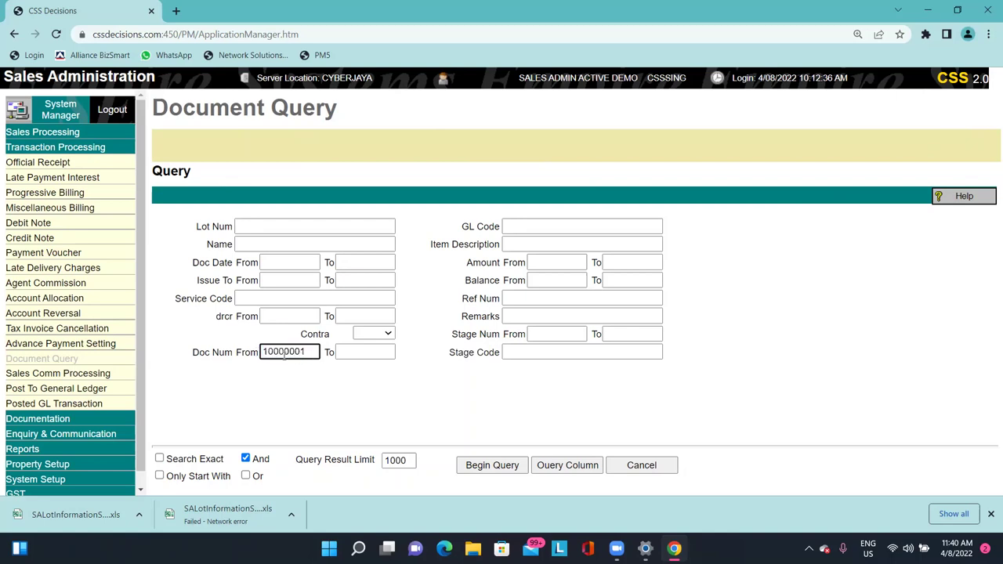
pyautogui.hotkey('ctrl', 'a')
pyautogui.hotkey('ctrl', 'c')
pyautogui.click(354, 352)
pyautogui.hotkey('ctrl', 'v')
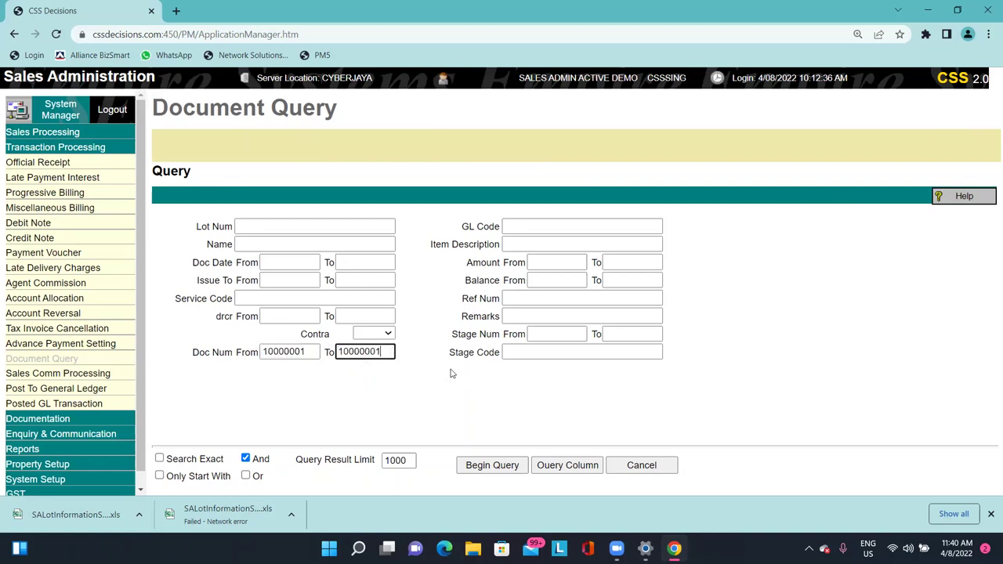
# Run the query and review the five 10000001 records, including the reversal.
pyautogui.click(491, 466)
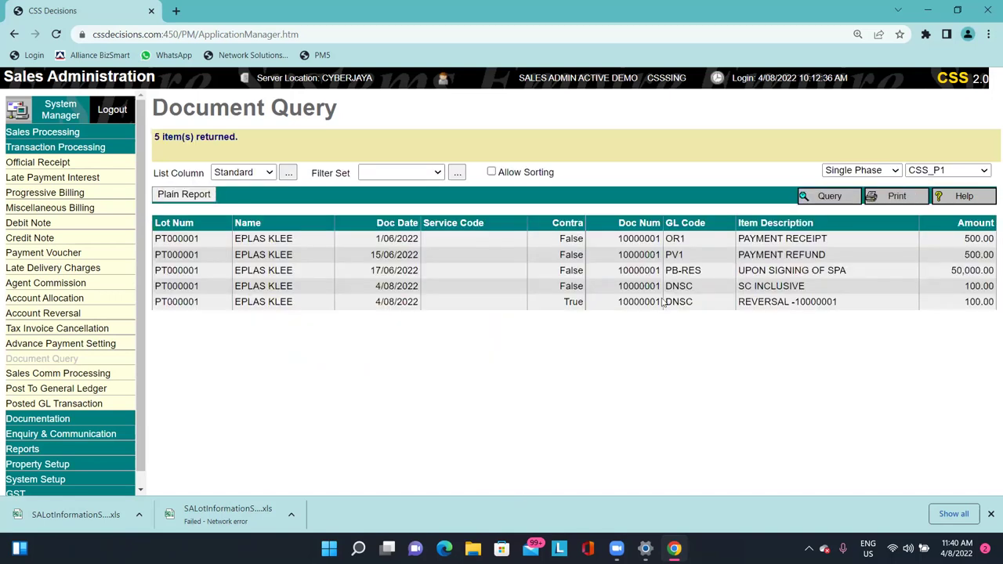
pyautogui.doubleClick(639, 255)
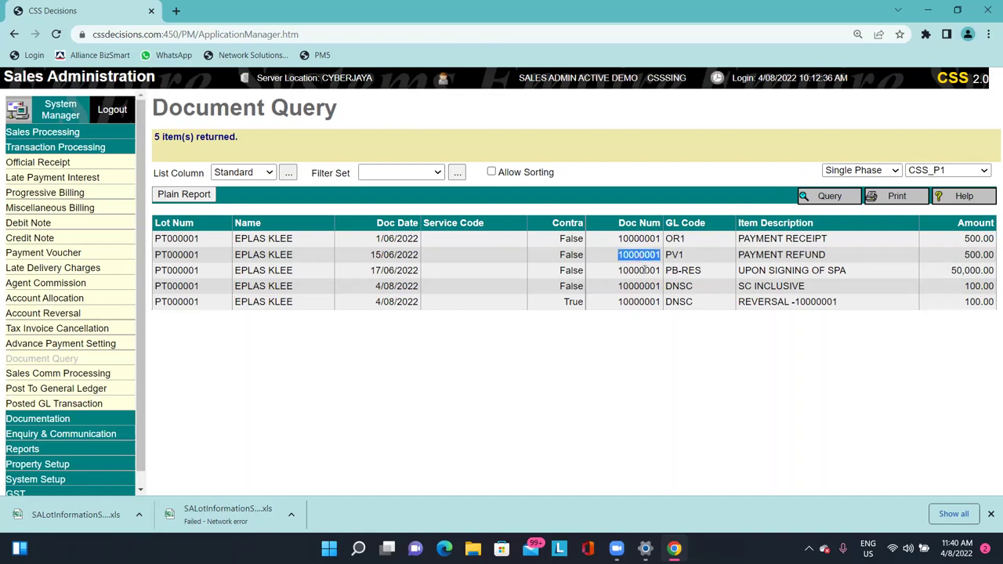
pyautogui.click(643, 270)
pyautogui.doubleClick(639, 286)
pyautogui.doubleClick(639, 302)
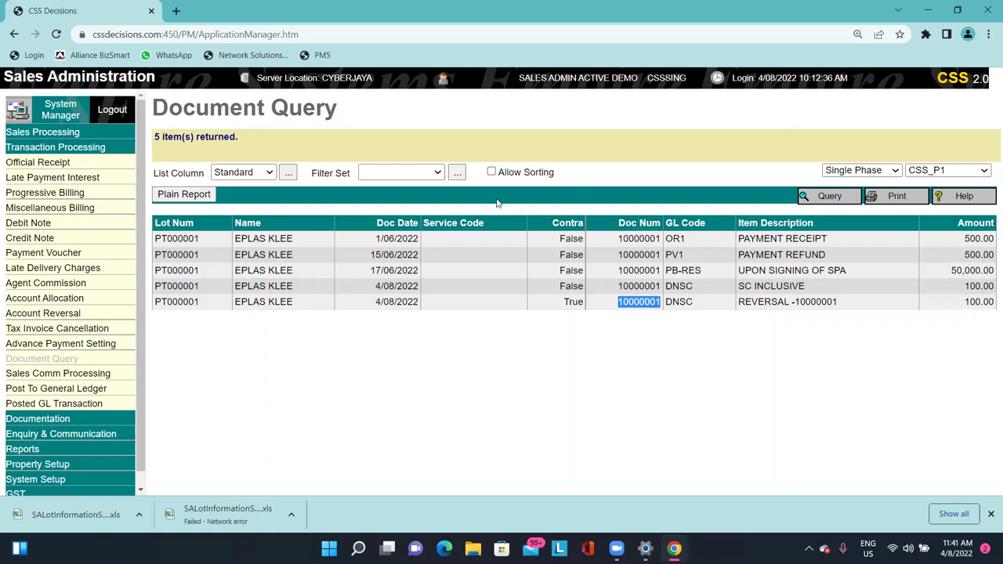
pyautogui.click(58, 373)
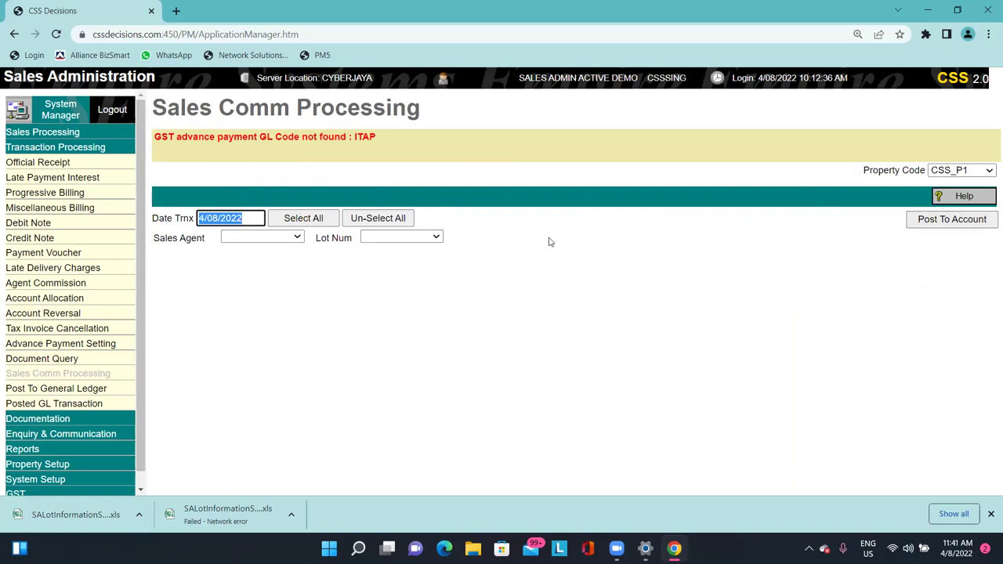
# Visit the Account Allocation and Post To General Ledger pages.
pyautogui.click(134, 298)
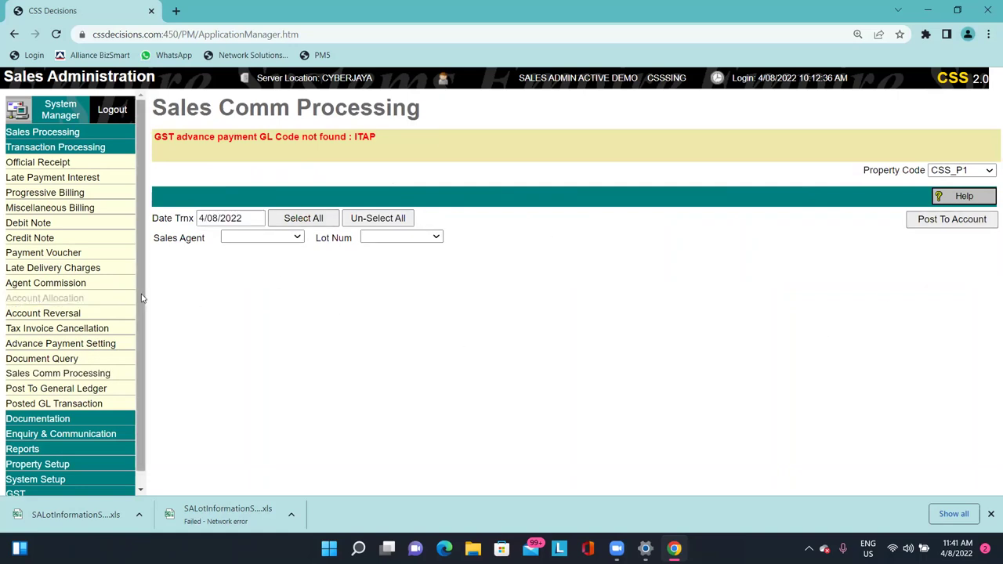
pyautogui.click(98, 382)
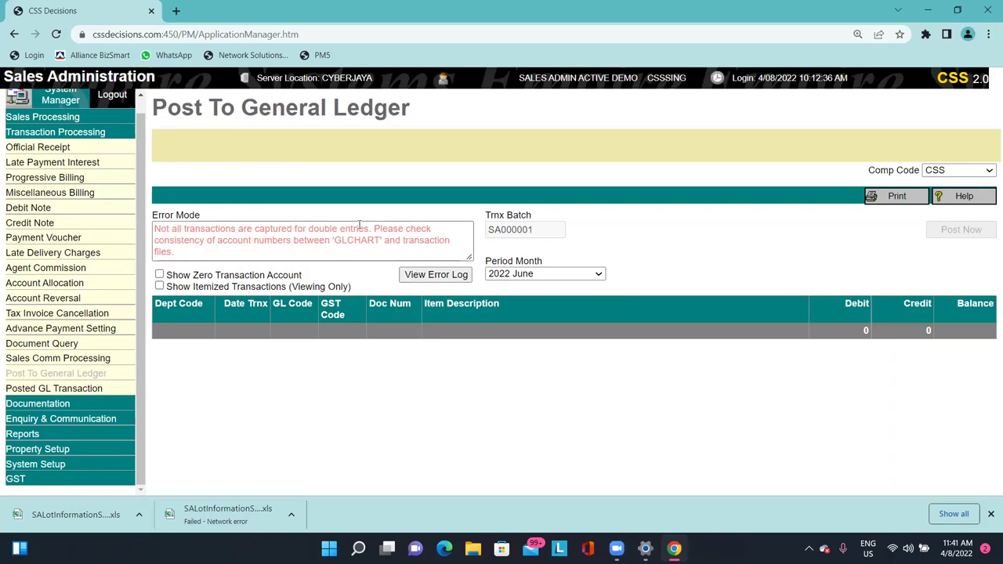
pyautogui.moveTo(242, 107); pyautogui.dragTo(419, 99)
pyautogui.click(420, 98)
# Go to the Posted GL Transaction page and expand the Documentation module.
pyautogui.click(118, 388)
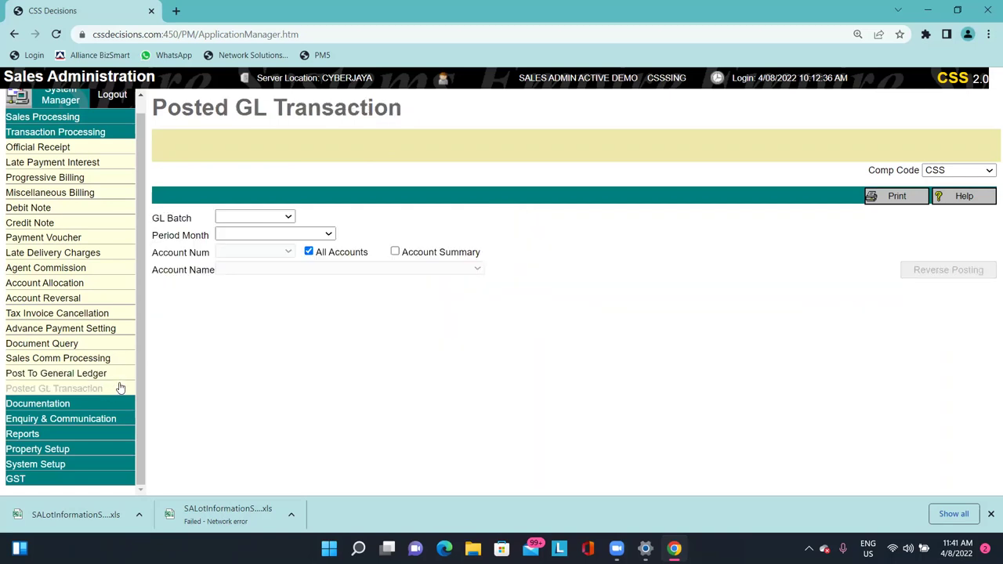
pyautogui.moveTo(181, 108); pyautogui.dragTo(348, 110)
pyautogui.click(365, 109)
pyautogui.moveTo(155, 110); pyautogui.dragTo(415, 109)
pyautogui.click(441, 123)
pyautogui.scroll(1, 101, 259)
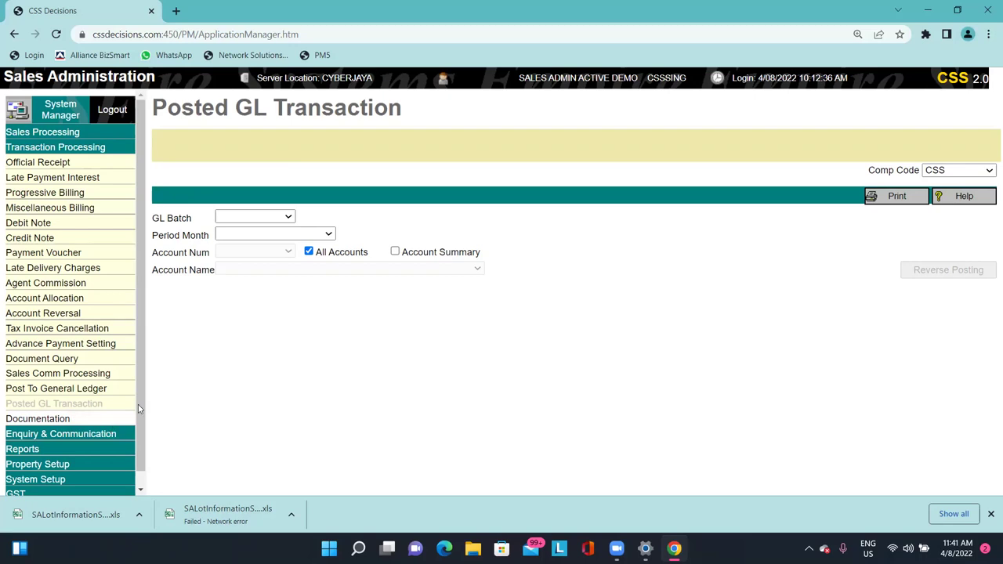
pyautogui.click(114, 417)
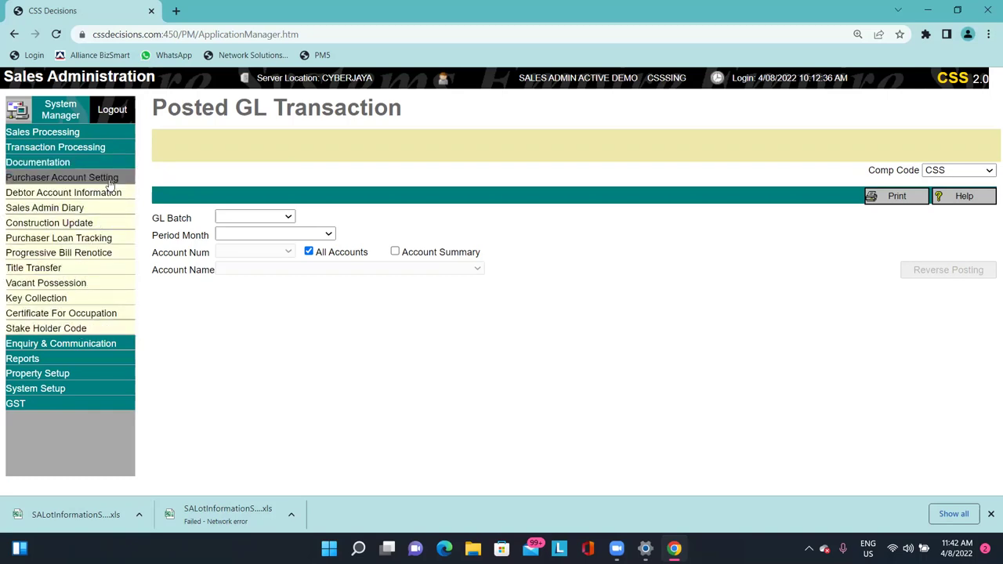
# Open Purchaser Account Setting and load lot PT000001 from the Lot Num lookup.
pyautogui.click(110, 183)
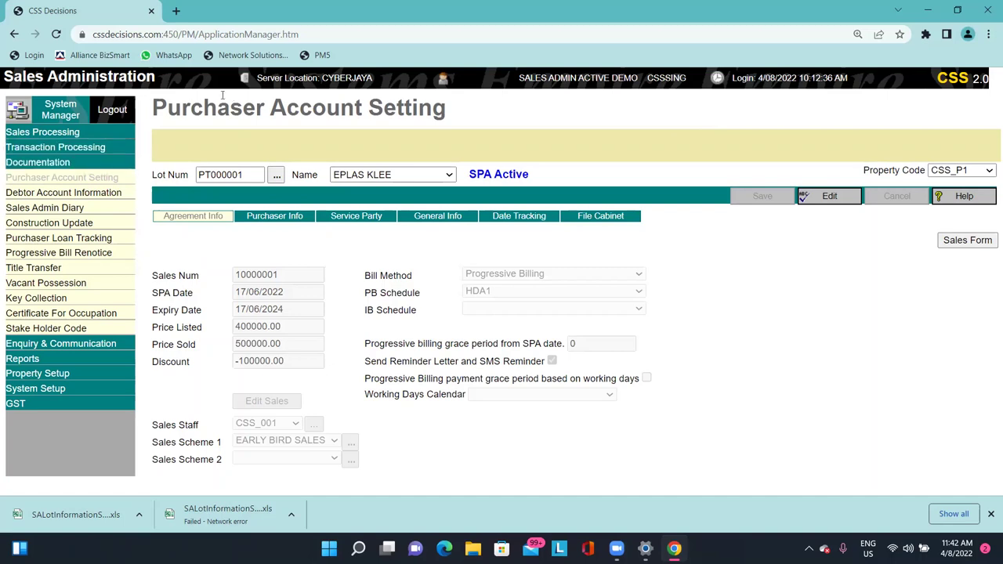
pyautogui.moveTo(154, 108); pyautogui.dragTo(445, 108)
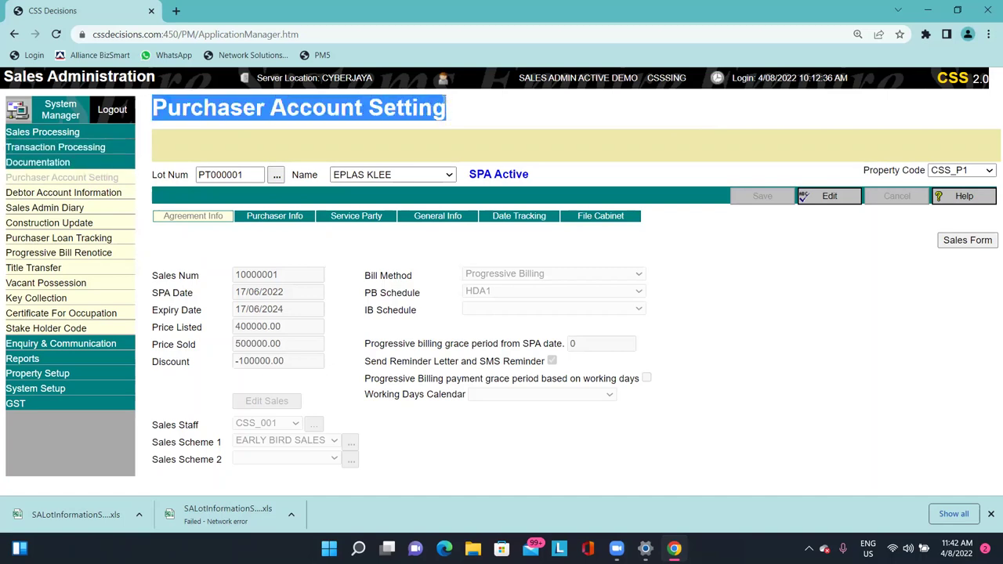
pyautogui.click(499, 134)
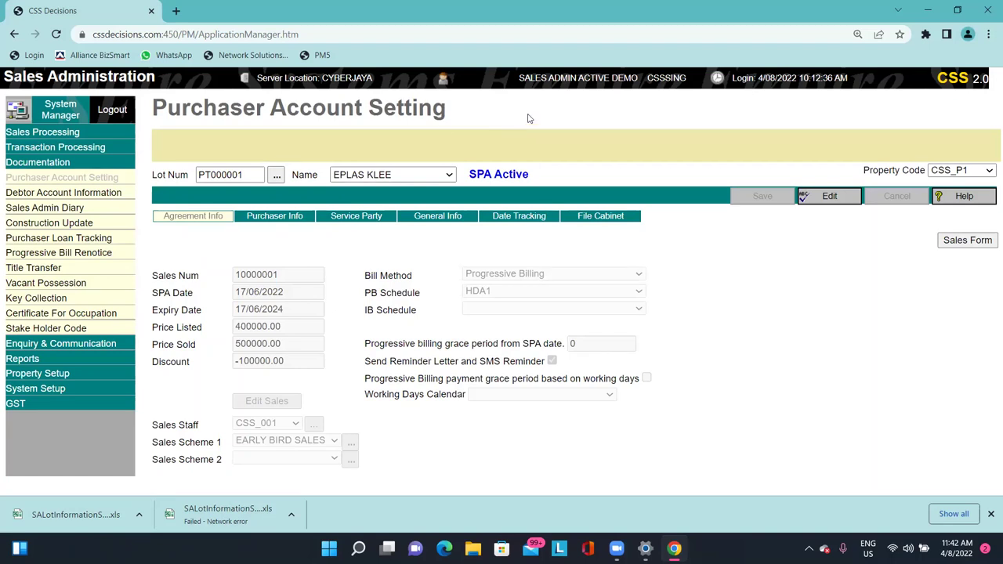
pyautogui.click(249, 175)
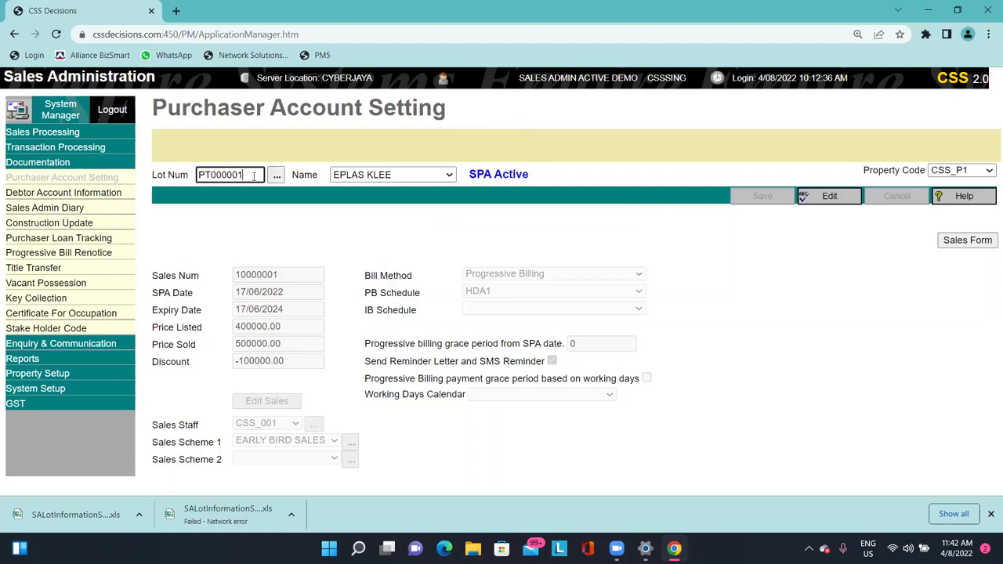
pyautogui.click(278, 176)
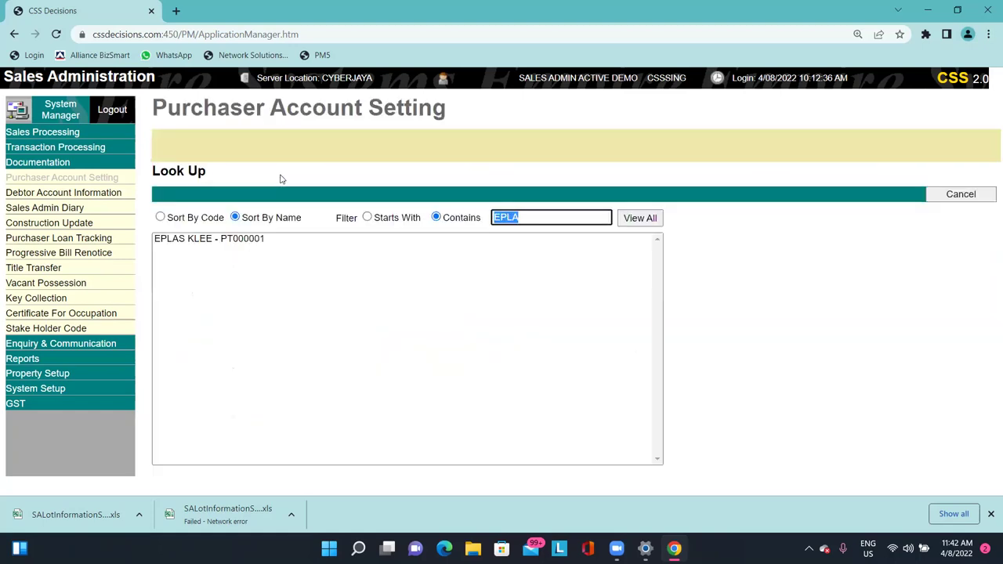
pyautogui.click(224, 239)
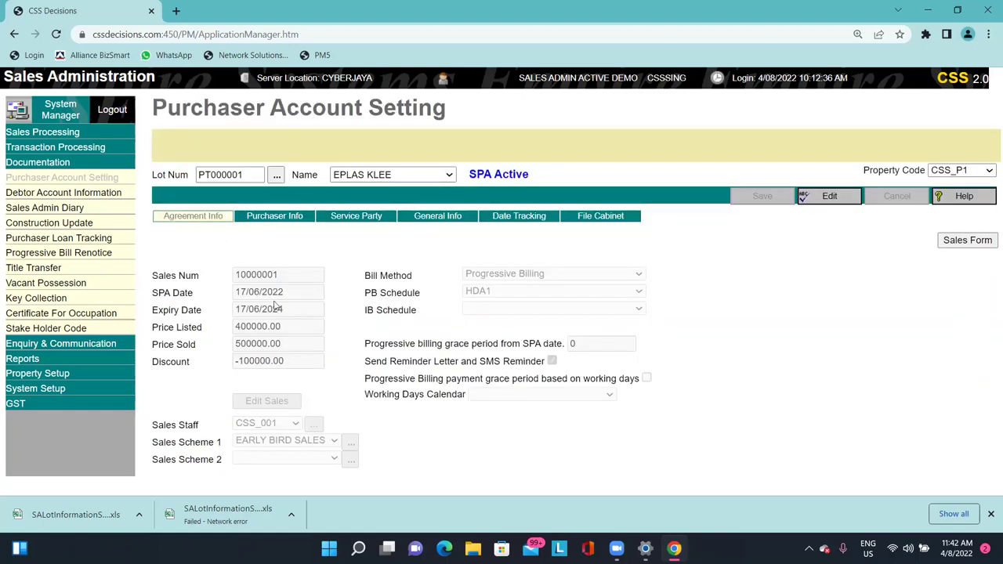
pyautogui.moveTo(216, 271); pyautogui.dragTo(470, 406)
pyautogui.click(470, 406)
# Generate the Sales Form PDF for lot PT000001 and scroll through it.
pyautogui.click(963, 242)
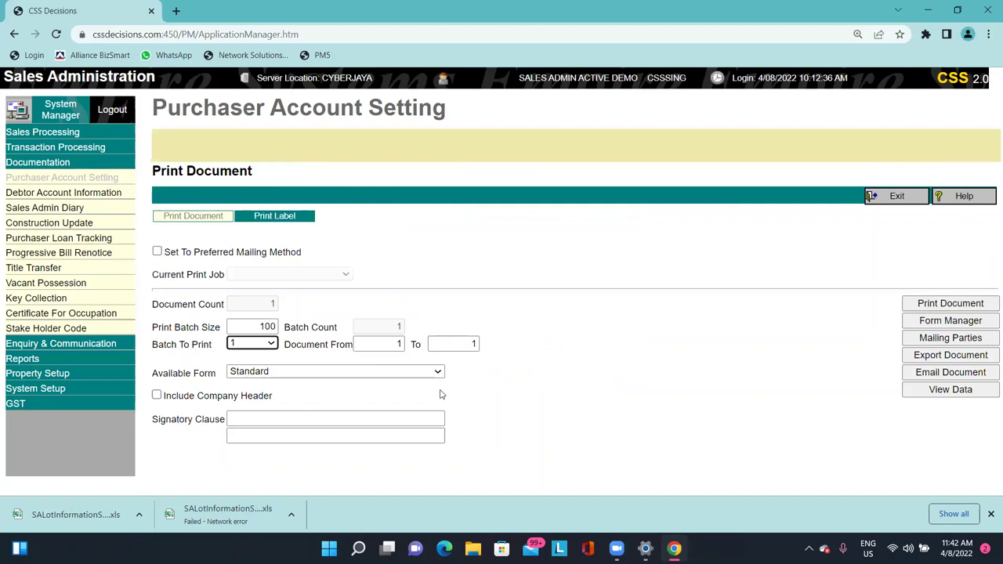
pyautogui.click(979, 304)
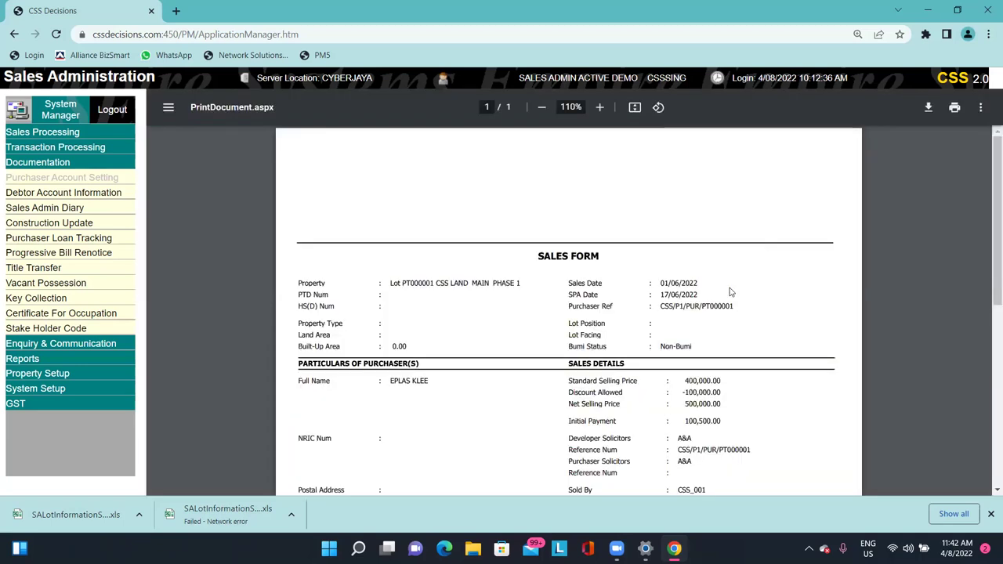
pyautogui.scroll(-2, 833, 215)
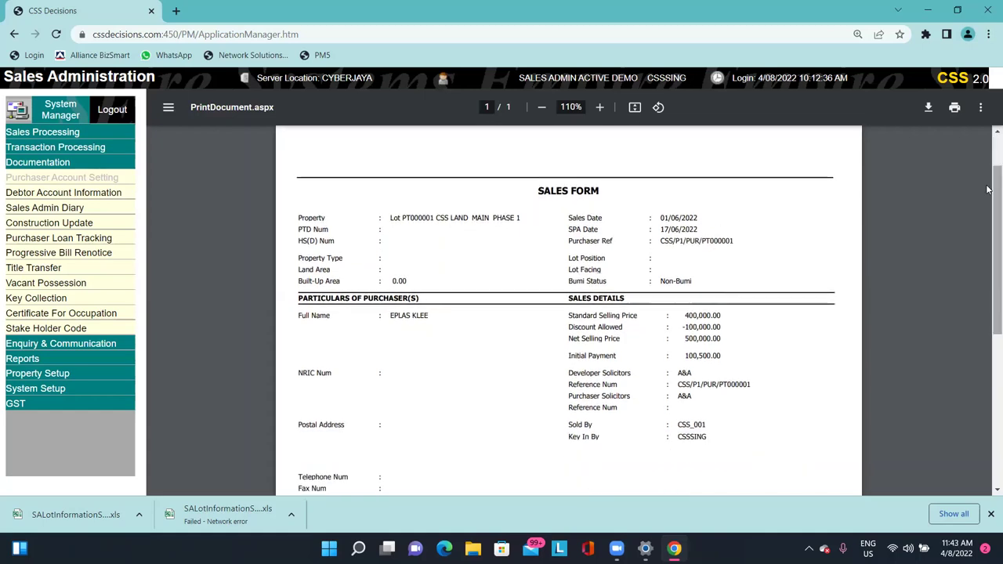
pyautogui.scroll(-5, 987, 210)
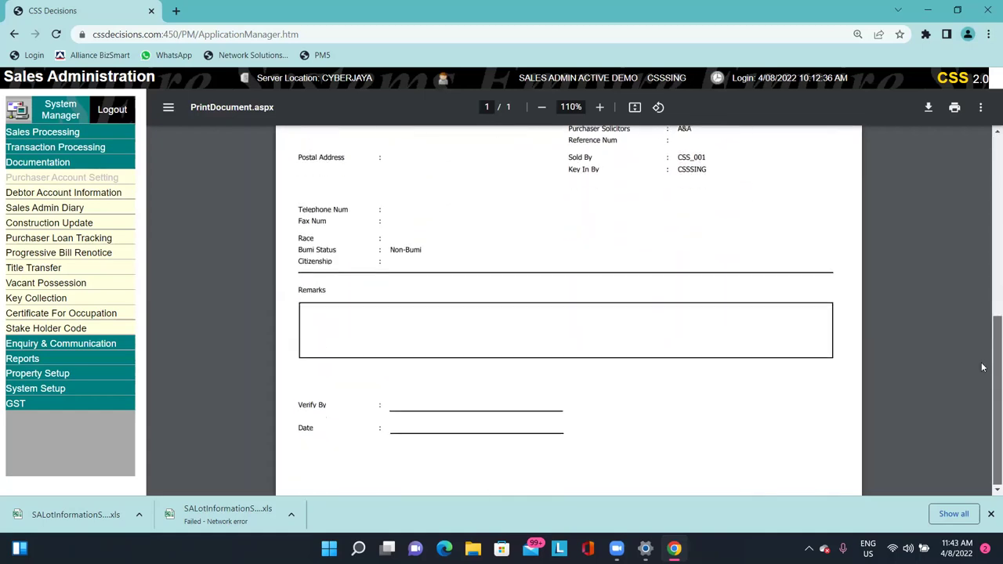
pyautogui.scroll(5, 986, 196)
pyautogui.scroll(-3, 987, 228)
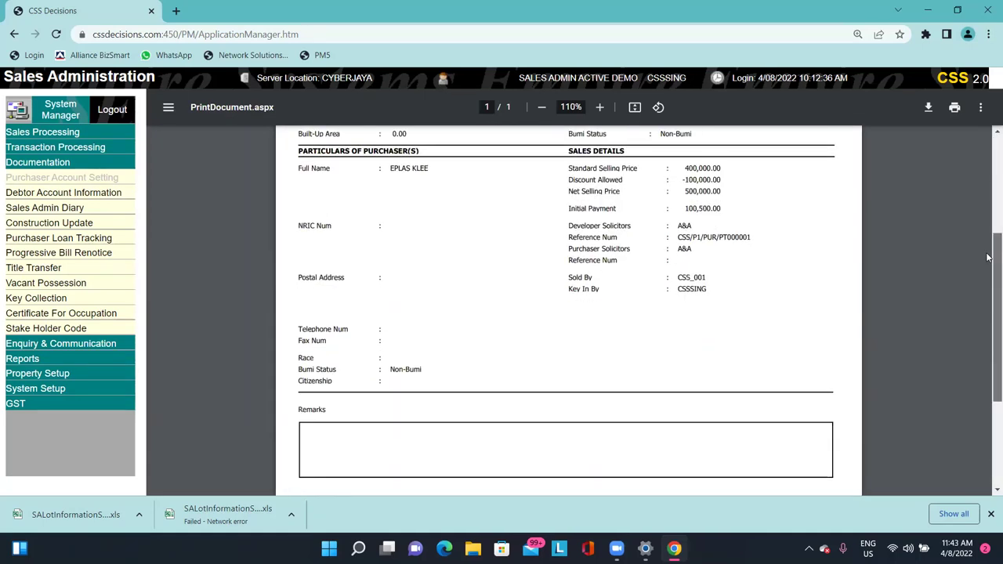
pyautogui.scroll(3, 987, 228)
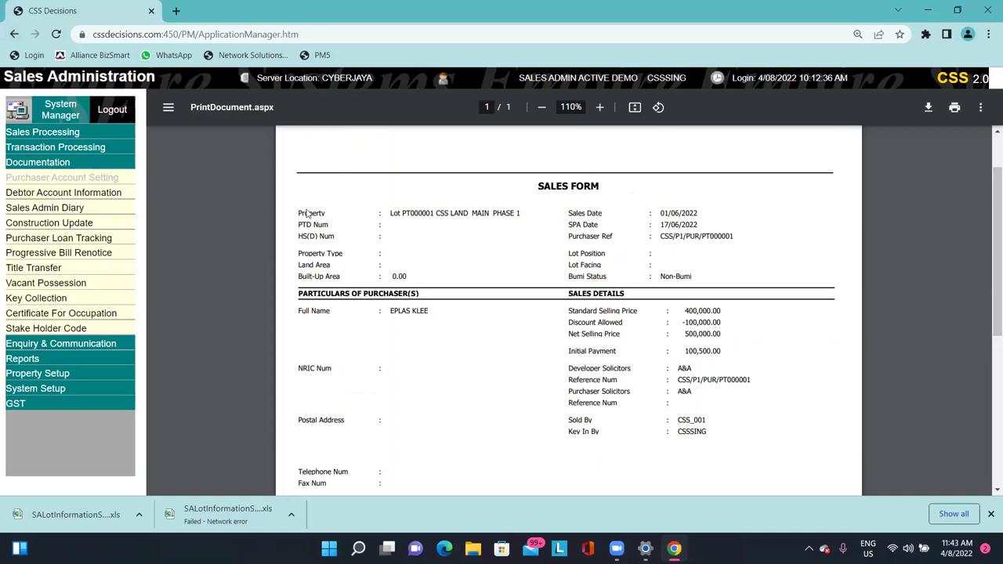
pyautogui.scroll(-5, 333, 238)
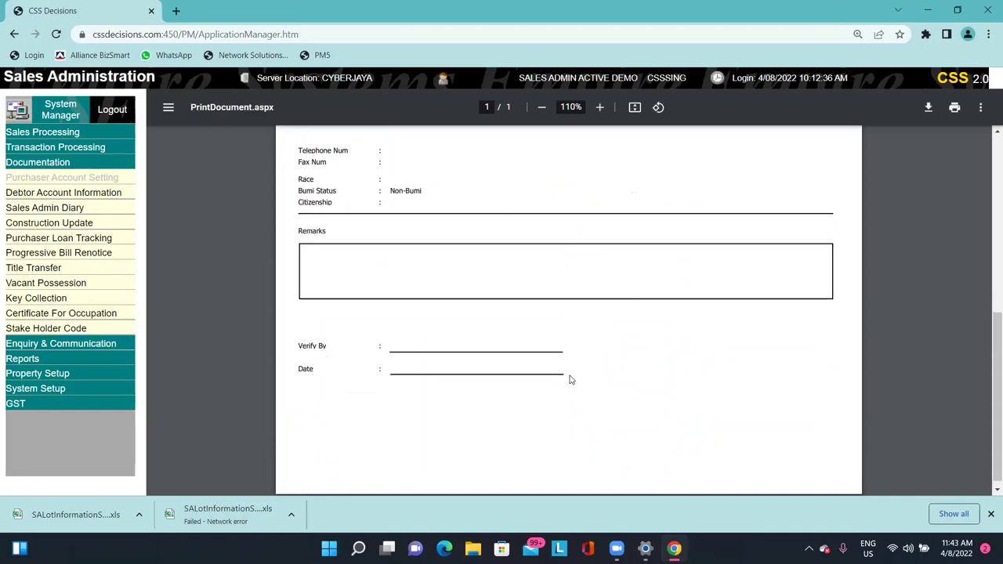
pyautogui.scroll(5, 569, 380)
pyautogui.scroll(-5, 575, 235)
# Adjust the PDF zoom to review the form's 500,000.00 net selling price.
pyautogui.click(543, 110)
pyautogui.click(542, 111)
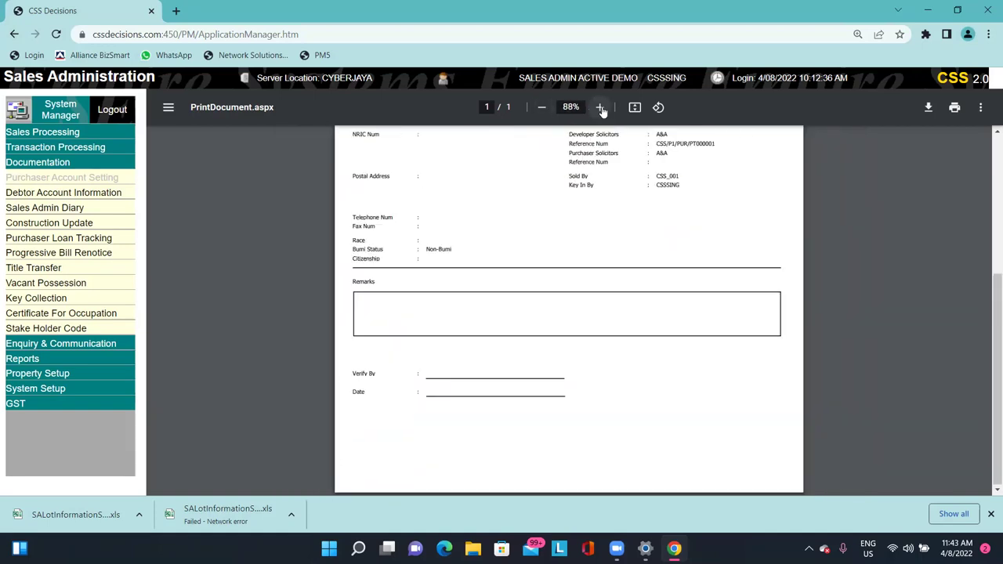
pyautogui.click(600, 108)
pyautogui.click(600, 108)
pyautogui.scroll(2, 527, 166)
pyautogui.scroll(2, 527, 166)
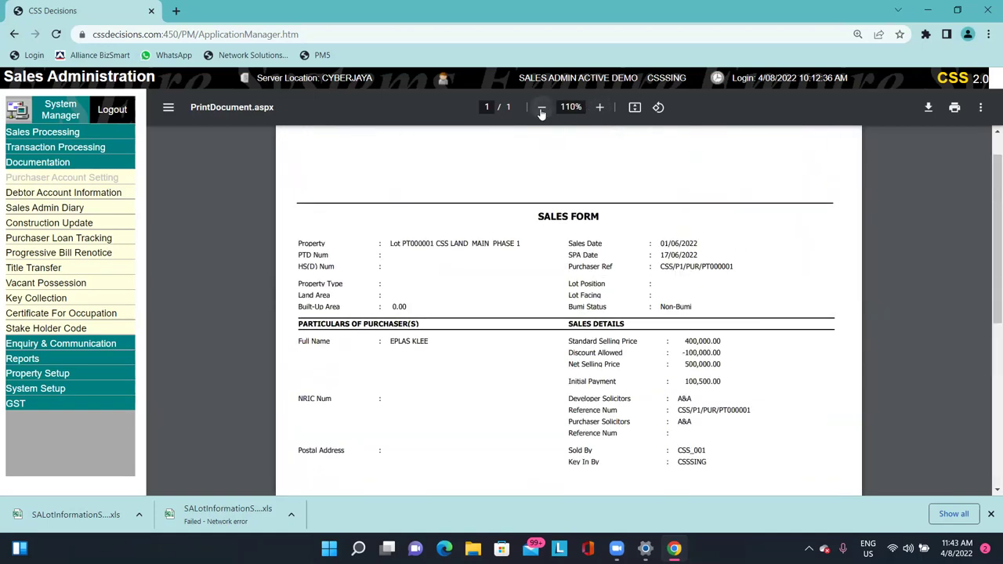
pyautogui.click(541, 107)
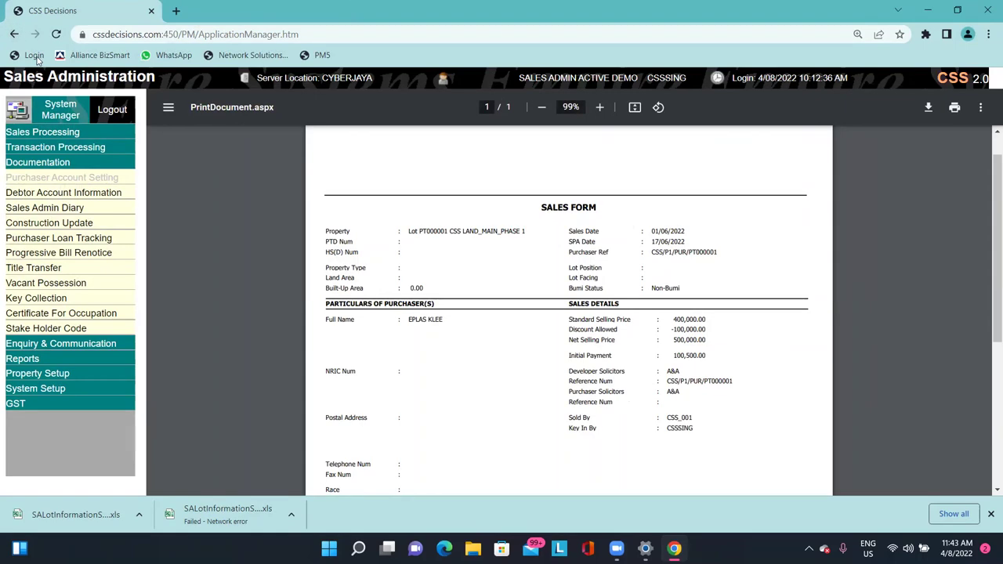
pyautogui.click(77, 194)
# Return to lot PT000001's Purchaser Account Setting and toggle the Enquiry & Communication and Documentation menus.
pyautogui.click(100, 179)
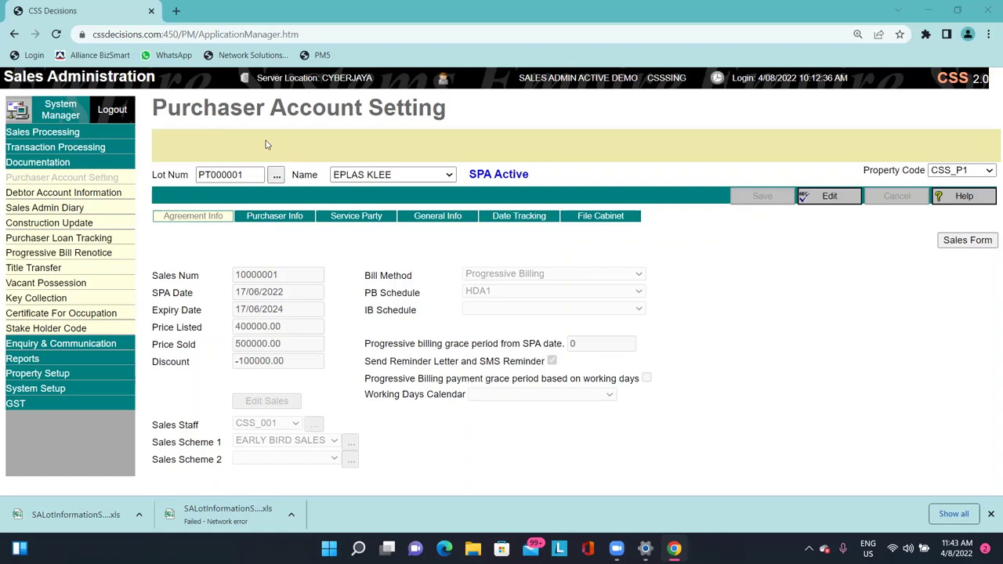
pyautogui.click(78, 343)
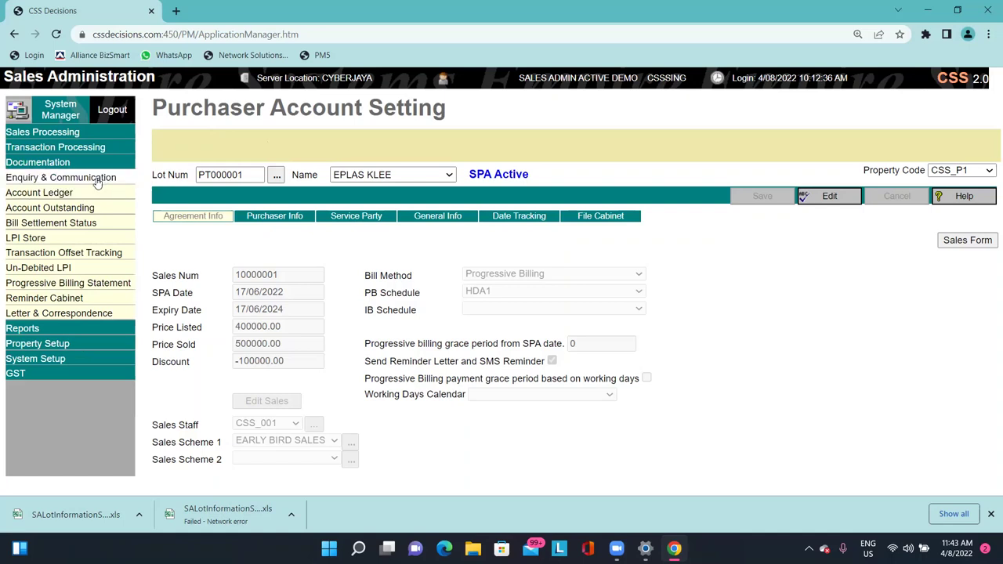
pyautogui.click(91, 177)
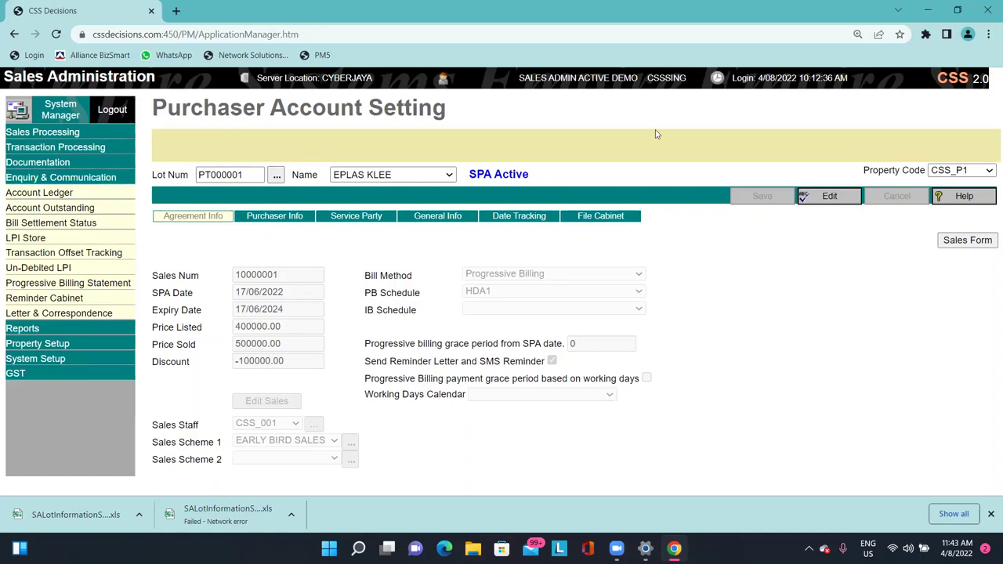
pyautogui.click(77, 165)
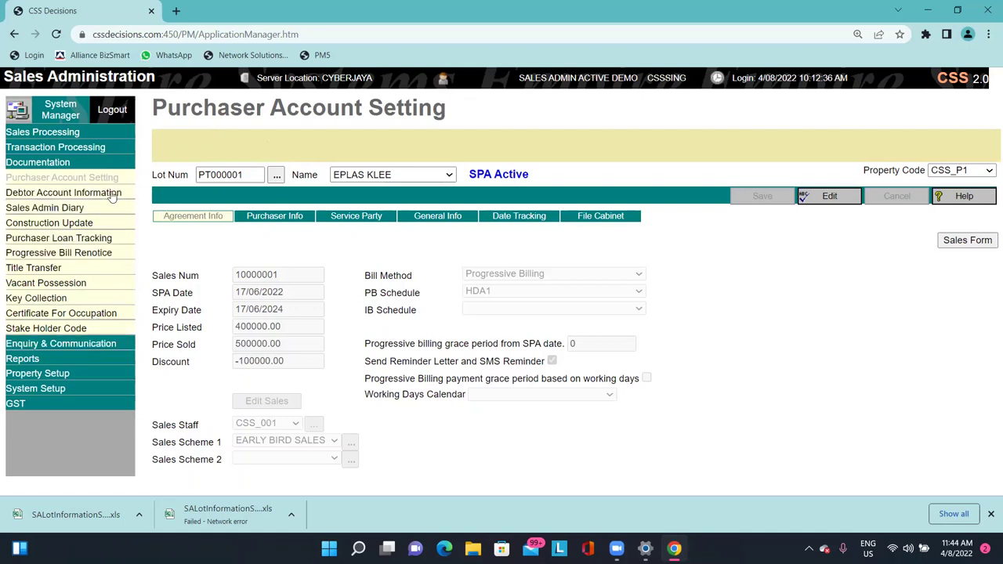
pyautogui.click(100, 343)
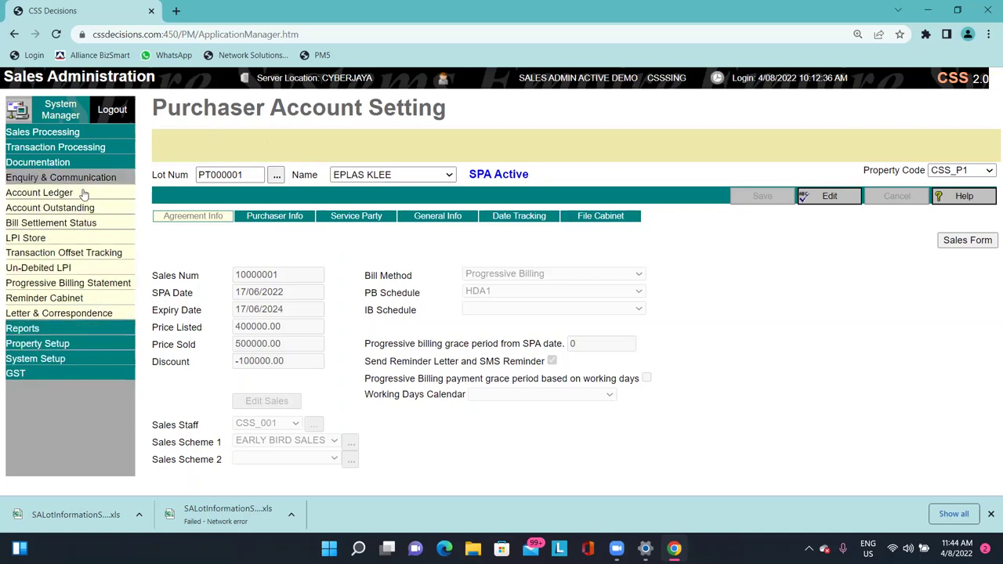
pyautogui.click(100, 162)
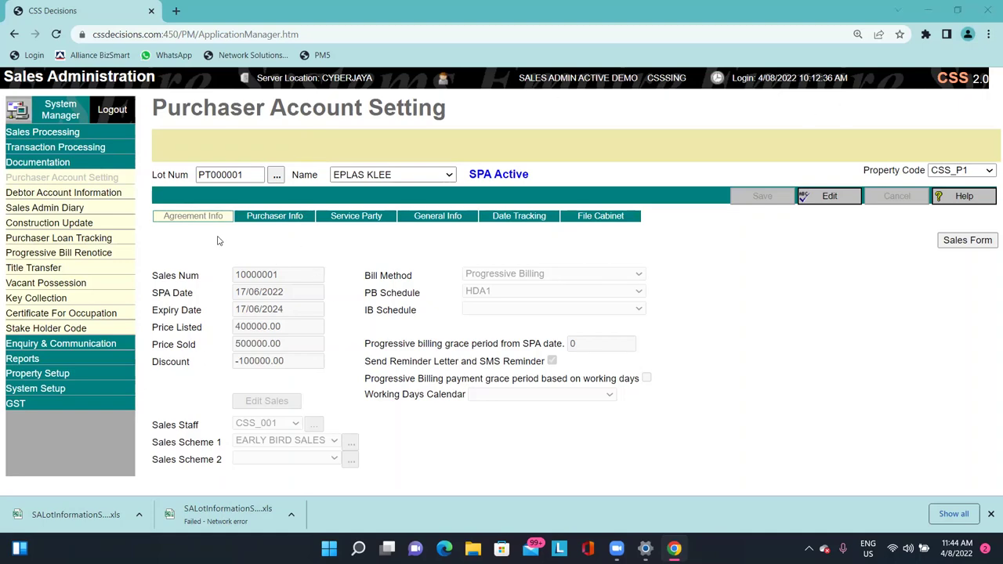
# Show the purchaser details with the active SPA at 500000.00 and -100000.00 discount.
pyautogui.click(200, 220)
pyautogui.moveTo(166, 275); pyautogui.dragTo(290, 330)
pyautogui.click(362, 333)
pyautogui.moveTo(167, 108); pyautogui.dragTo(399, 82)
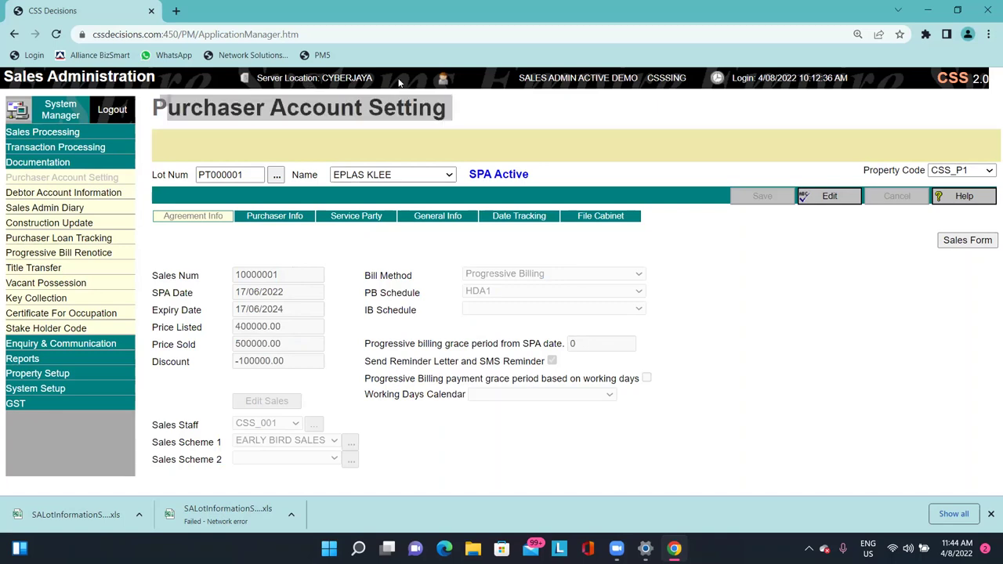
pyautogui.click(299, 150)
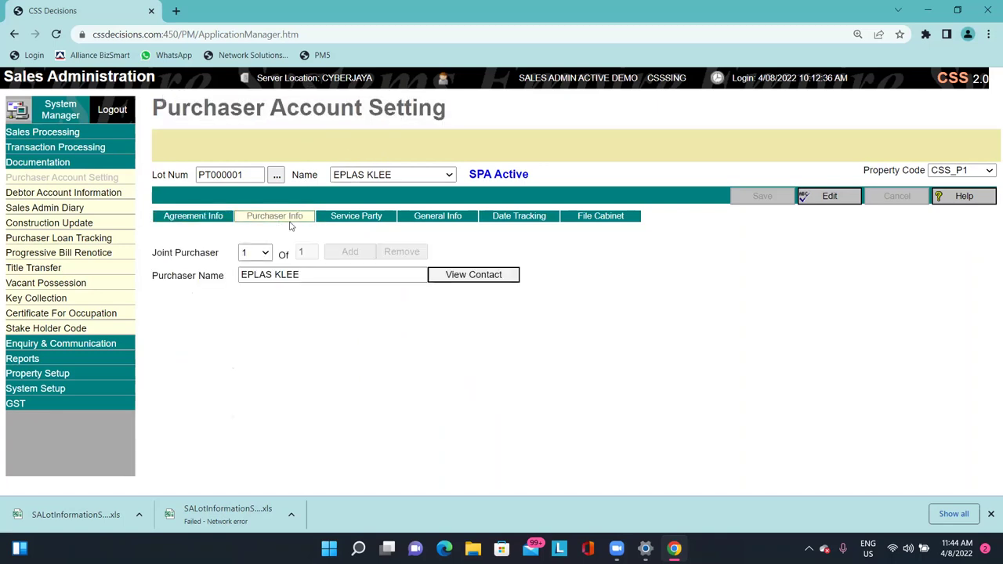
# Put the purchaser info into edit mode and open the purchaser's contact details.
pyautogui.moveTo(242, 275); pyautogui.dragTo(283, 275)
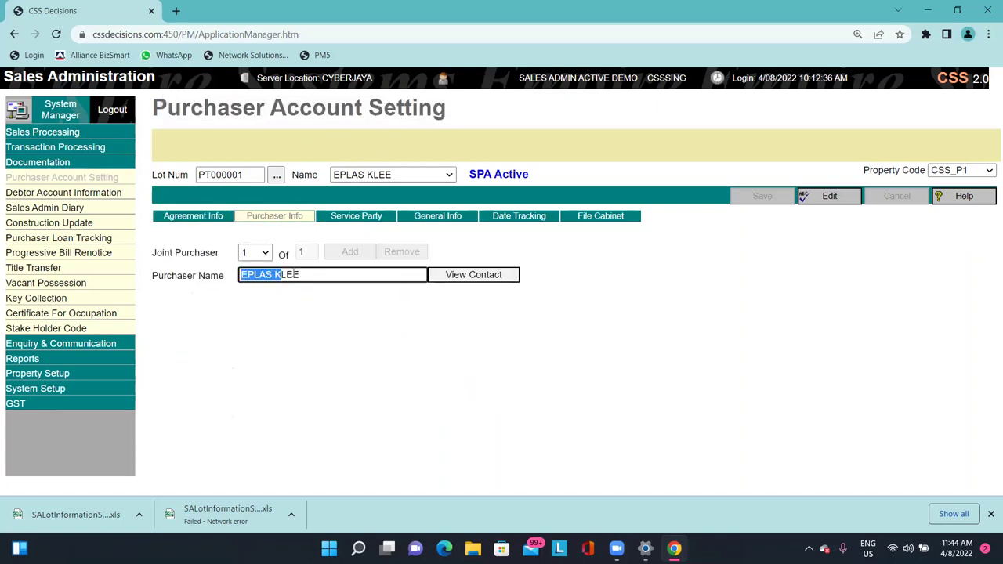
pyautogui.click(313, 270)
pyautogui.moveTo(167, 110); pyautogui.dragTo(421, 109)
pyautogui.click(422, 107)
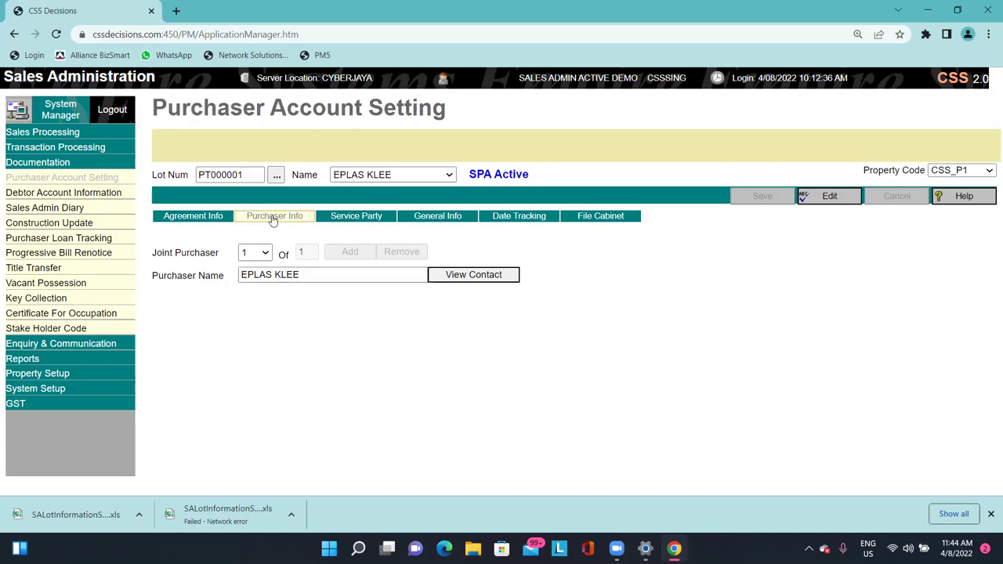
pyautogui.click(841, 194)
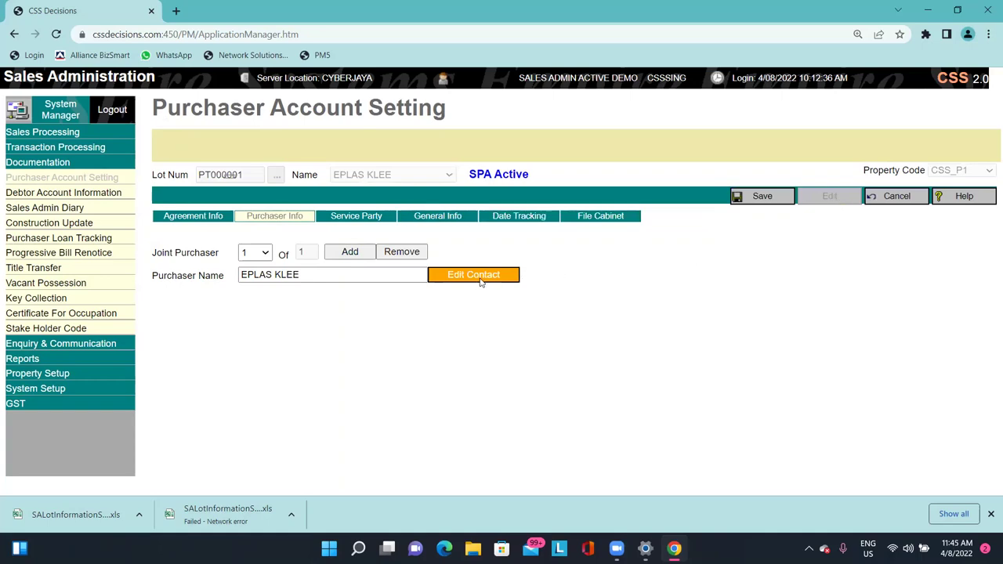
pyautogui.click(473, 275)
pyautogui.moveTo(300, 234); pyautogui.dragTo(189, 241)
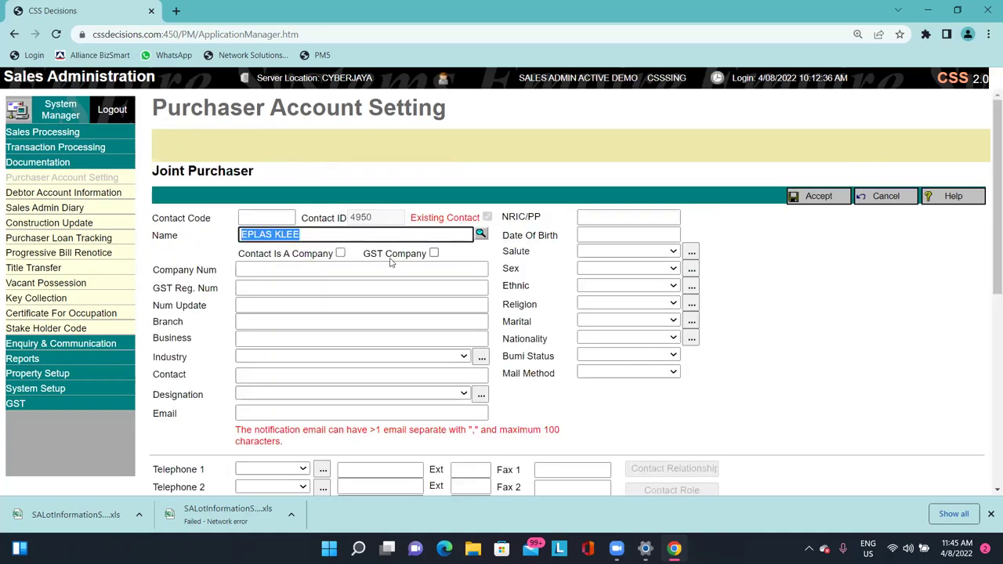
# Review and close the joint purchaser contact form, then show the Service Party details.
pyautogui.scroll(-4, 392, 266)
pyautogui.scroll(-1, 396, 322)
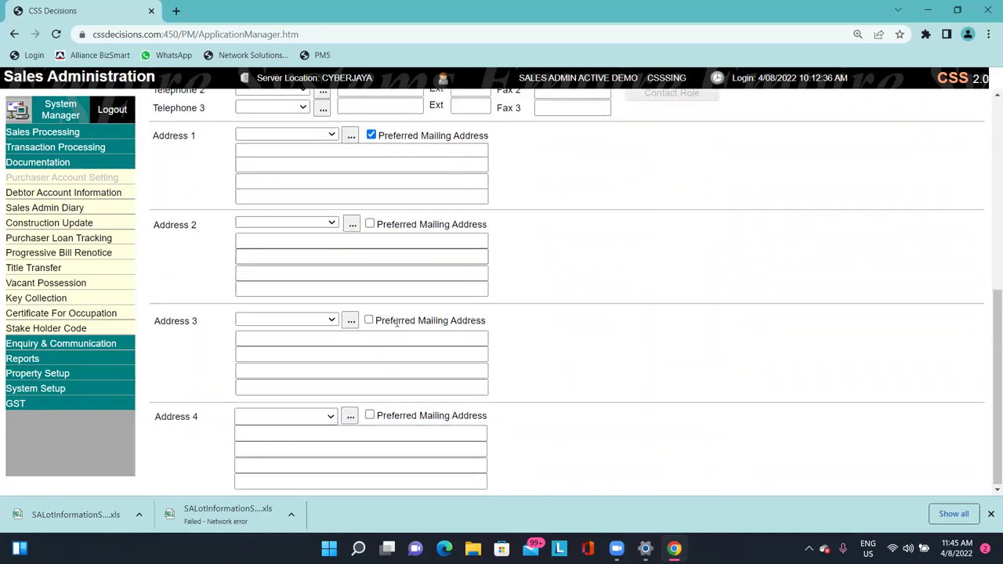
pyautogui.scroll(4, 407, 431)
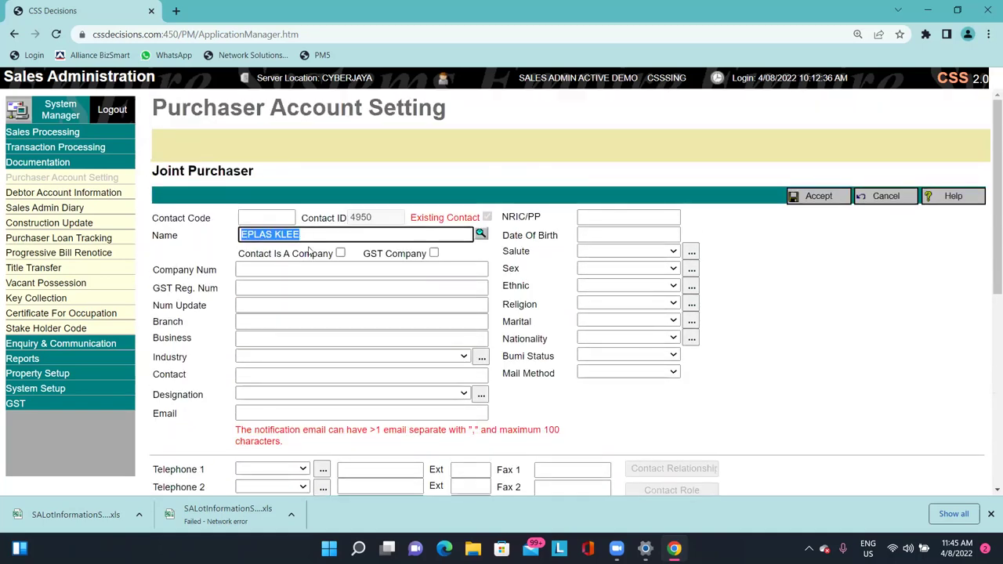
pyautogui.scroll(-2, 345, 314)
pyautogui.scroll(2, 352, 324)
pyautogui.click(886, 196)
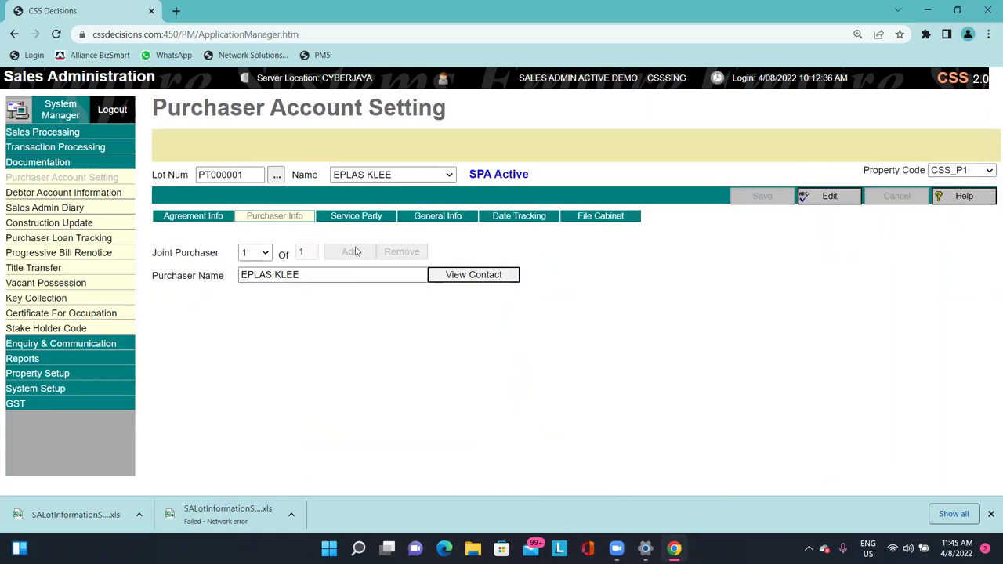
pyautogui.click(369, 216)
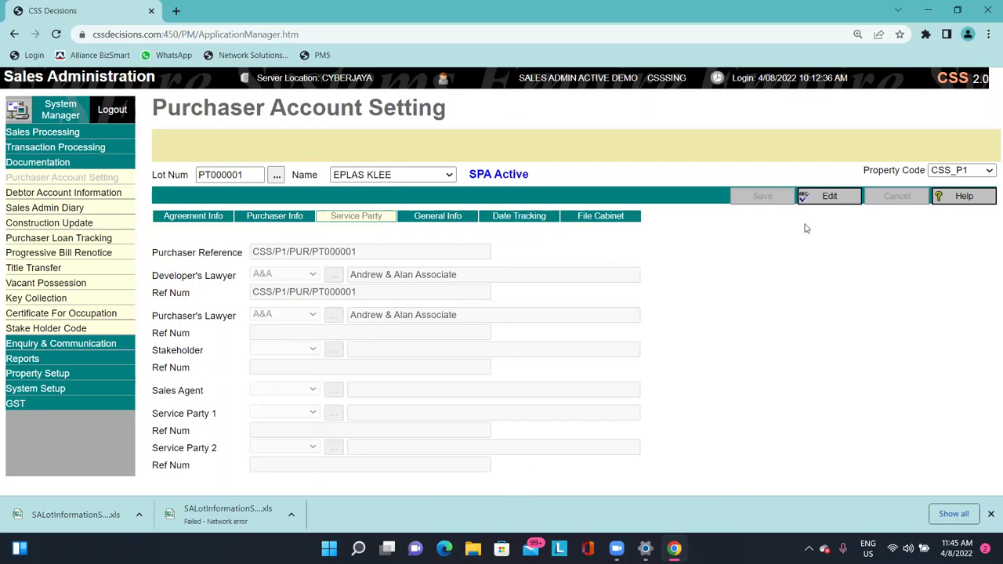
# Change lot PT000001's purchaser's lawyer to G&LA (GAN & LIM ASSOCIATES), save, and view General Info.
pyautogui.click(830, 197)
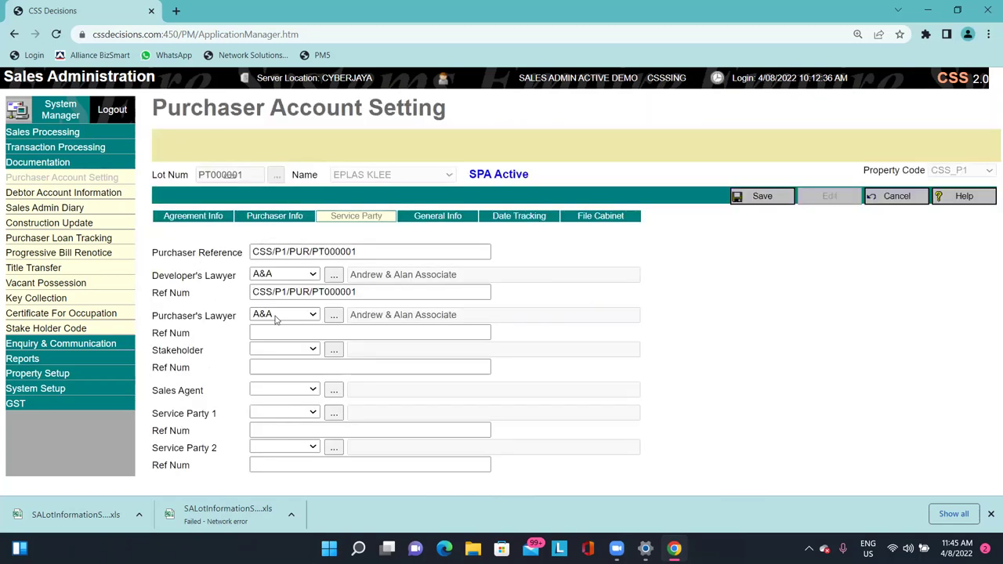
pyautogui.click(274, 317)
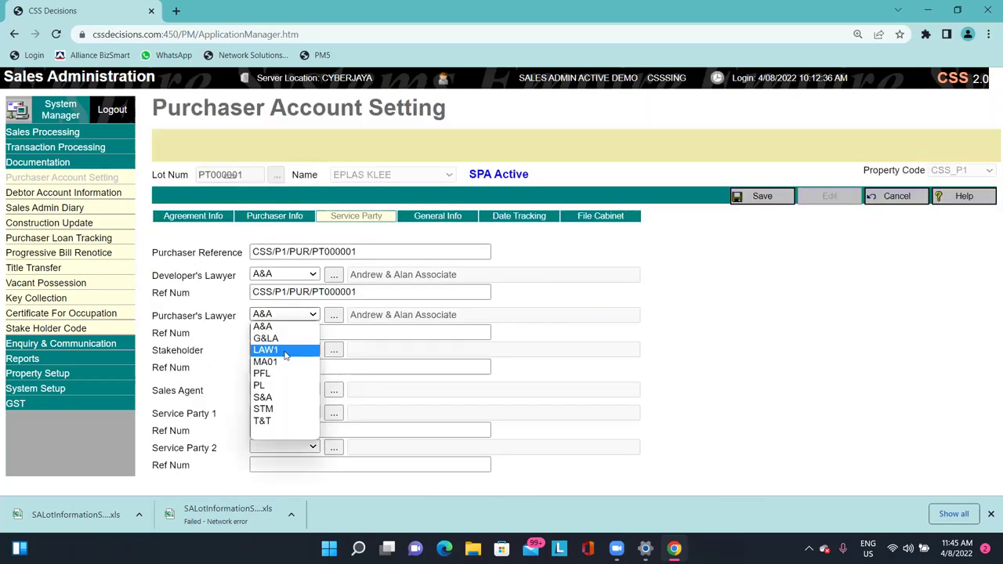
pyautogui.click(266, 338)
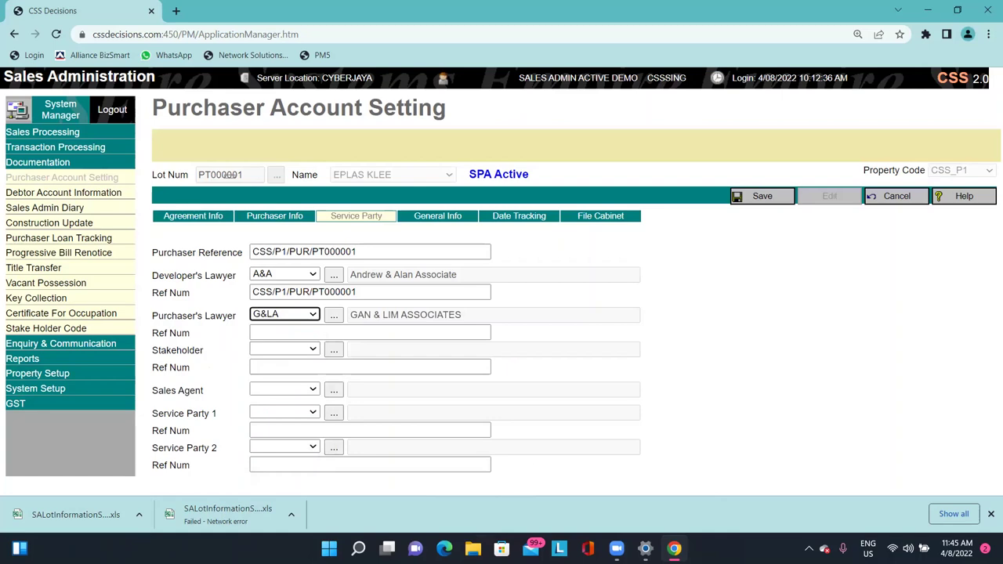
pyautogui.click(788, 200)
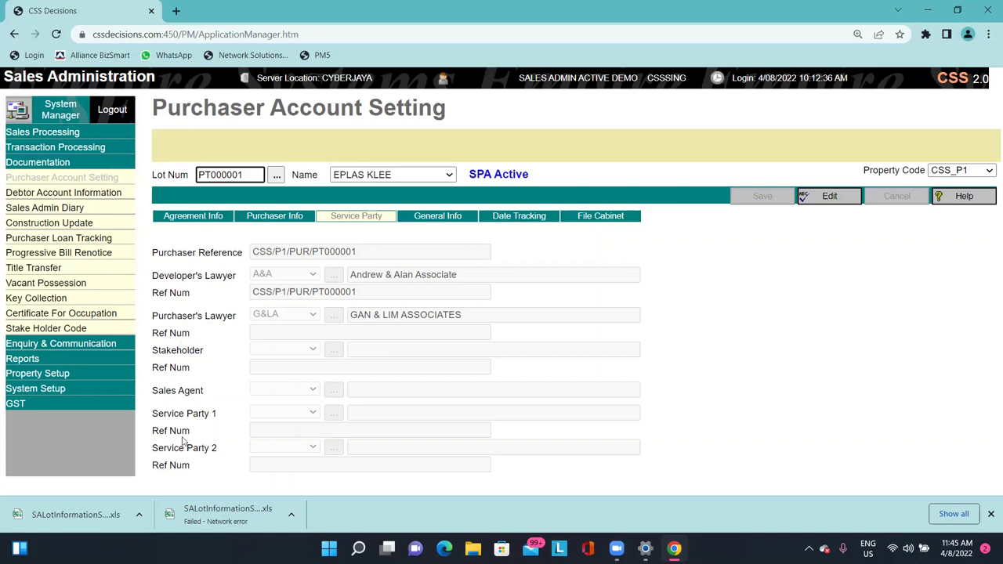
pyautogui.moveTo(206, 390); pyautogui.dragTo(157, 102)
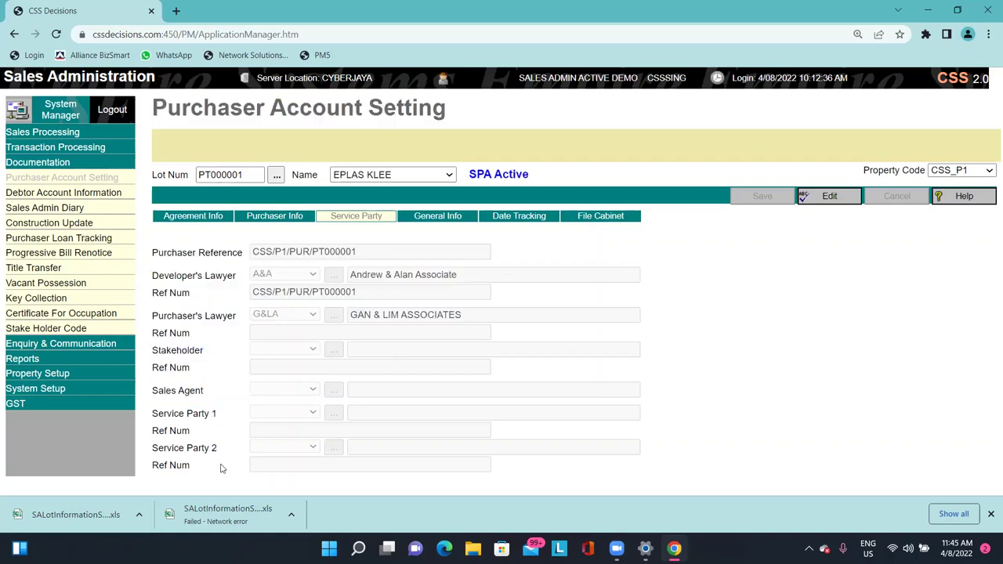
pyautogui.click(361, 364)
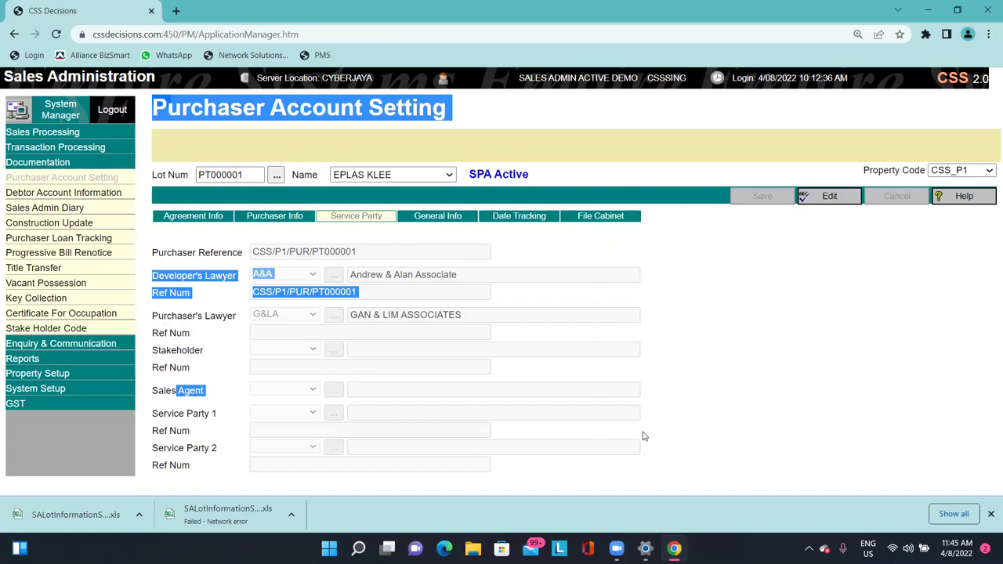
pyautogui.click(448, 219)
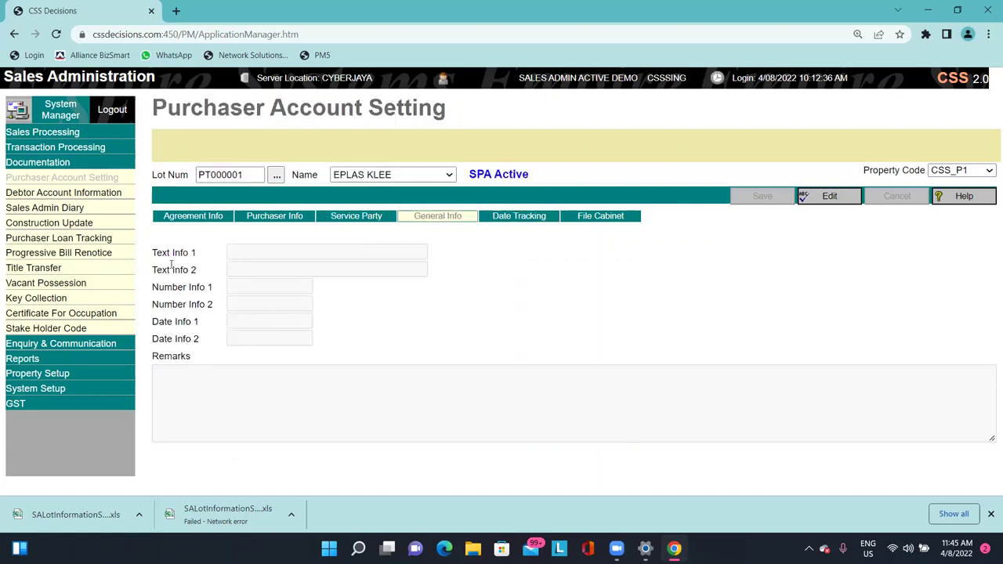
# Go over the empty text and number info fields, then view Date Tracking (booking 1/06/2022, SPA execution 17/06/2022).
pyautogui.moveTo(170, 252); pyautogui.dragTo(198, 334)
pyautogui.click(308, 338)
pyautogui.moveTo(173, 252); pyautogui.dragTo(213, 324)
pyautogui.click(626, 289)
pyautogui.click(530, 217)
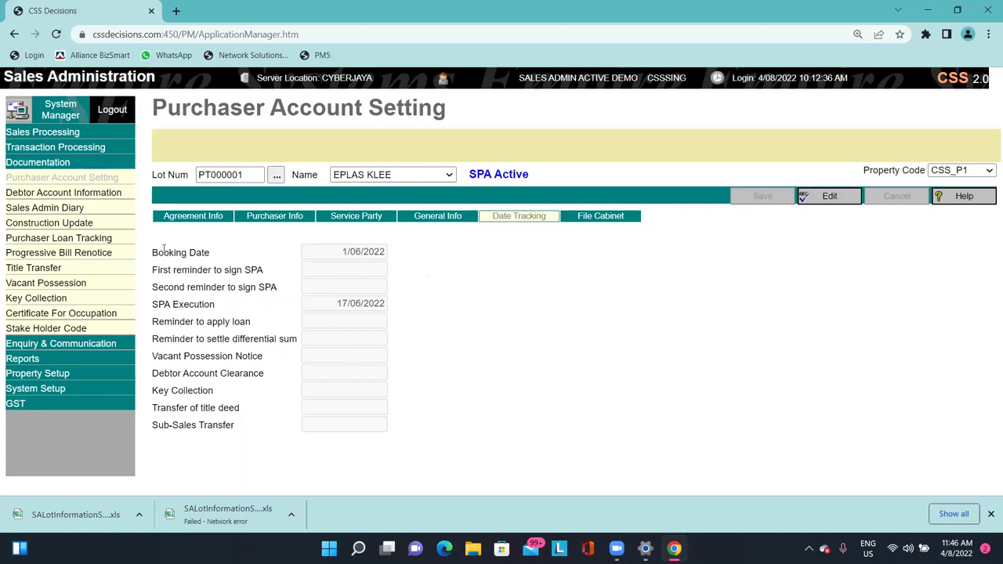
# Point out the booking date, the 17/06/2022 SPA execution date and the loan reminder.
pyautogui.moveTo(163, 247); pyautogui.dragTo(206, 249)
pyautogui.moveTo(313, 256); pyautogui.dragTo(431, 259)
pyautogui.click(431, 260)
pyautogui.moveTo(325, 308); pyautogui.dragTo(428, 302)
pyautogui.click(443, 302)
pyautogui.moveTo(164, 333); pyautogui.dragTo(205, 323)
pyautogui.click(262, 322)
pyautogui.moveTo(163, 324); pyautogui.dragTo(238, 319)
pyautogui.click(234, 316)
# Point out the differential sum reminder, Vacant Possession Notice and Key Collection date labels.
pyautogui.moveTo(165, 321); pyautogui.dragTo(265, 338)
pyautogui.moveTo(185, 356); pyautogui.dragTo(254, 356)
pyautogui.click(205, 369)
pyautogui.moveTo(157, 107); pyautogui.dragTo(205, 368)
pyautogui.click(204, 437)
pyautogui.moveTo(204, 437); pyautogui.dragTo(157, 107)
pyautogui.click(173, 424)
pyautogui.moveTo(173, 407); pyautogui.dragTo(196, 386)
pyautogui.click(609, 329)
# Check the File Cabinet and Agreement Info tabs, then go to Debtor Account Information.
pyautogui.click(613, 224)
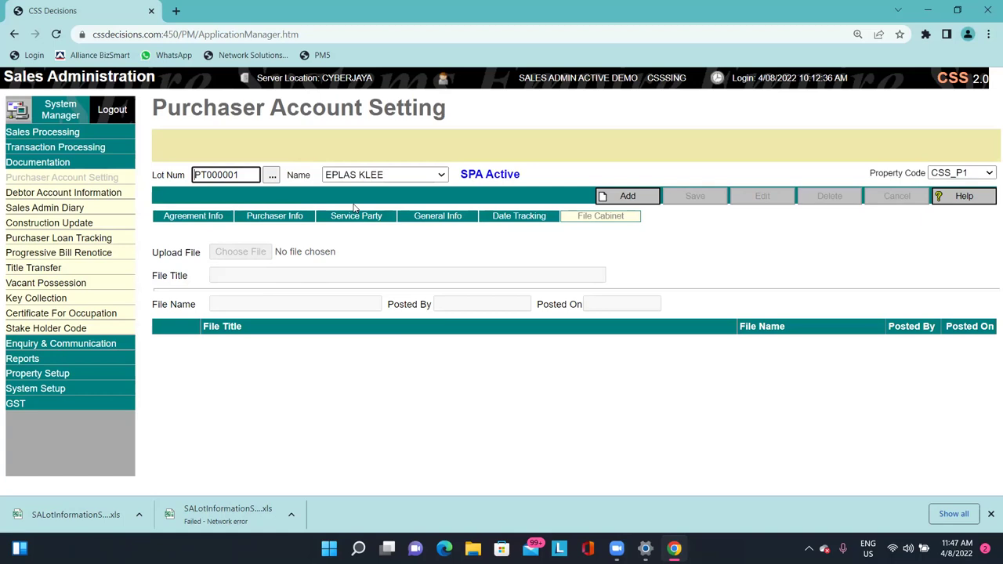
pyautogui.click(221, 216)
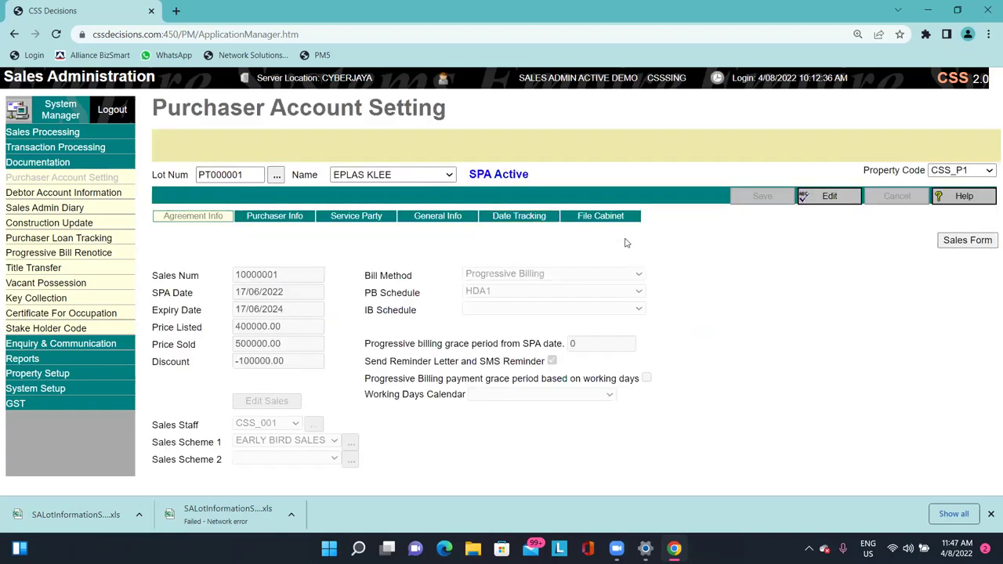
pyautogui.click(113, 192)
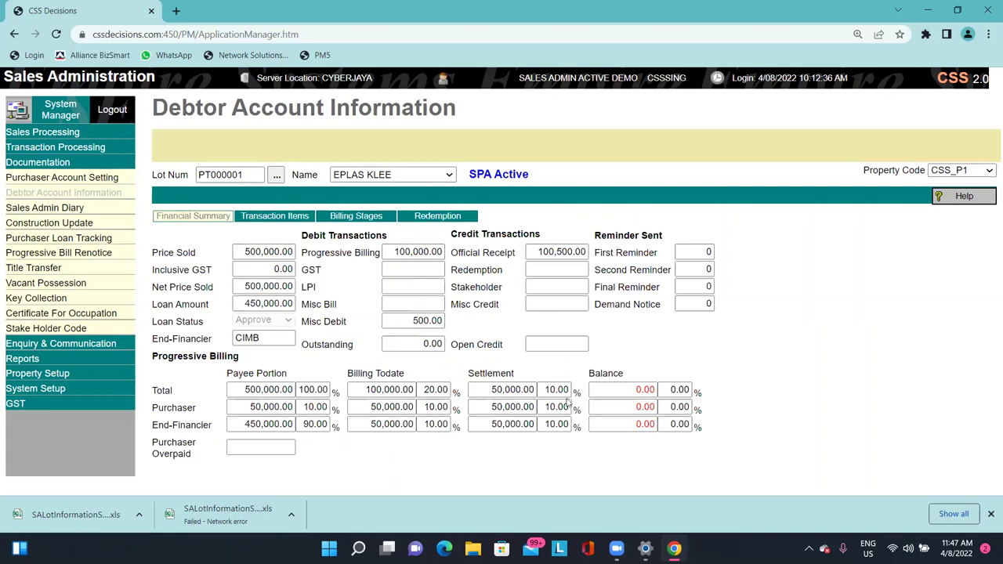
# Review Price Sold, Inclusive GST and the 450,000.00 loan amount, then show Transaction Items.
pyautogui.moveTo(288, 251); pyautogui.dragTo(245, 286)
pyautogui.doubleClick(245, 287)
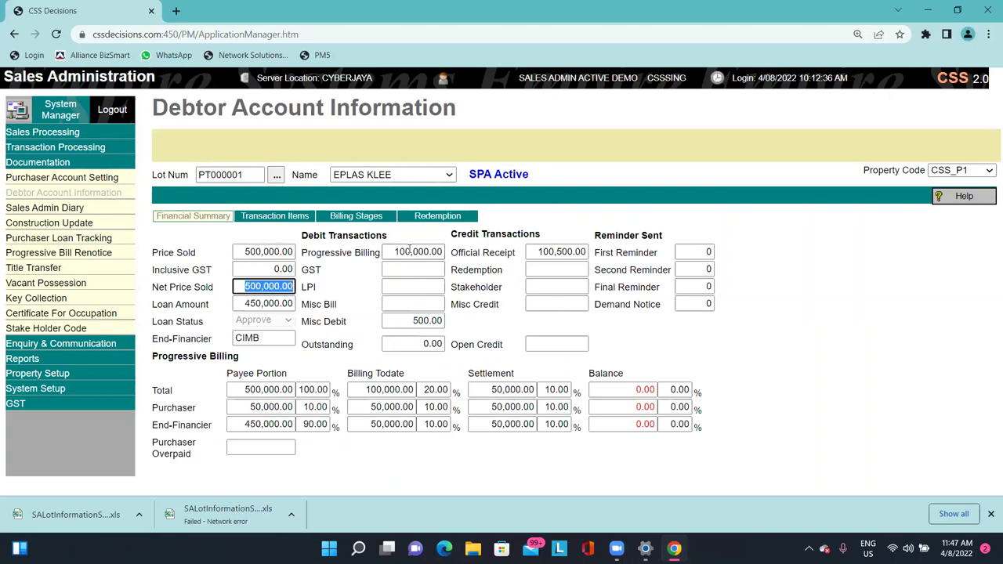
pyautogui.tripleClick(501, 433)
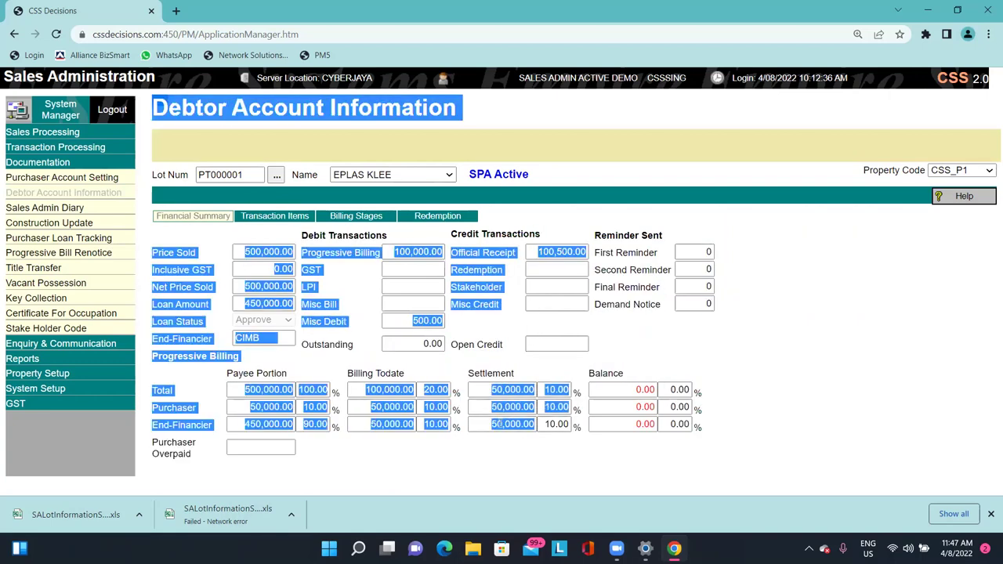
pyautogui.click(501, 424)
pyautogui.click(501, 443)
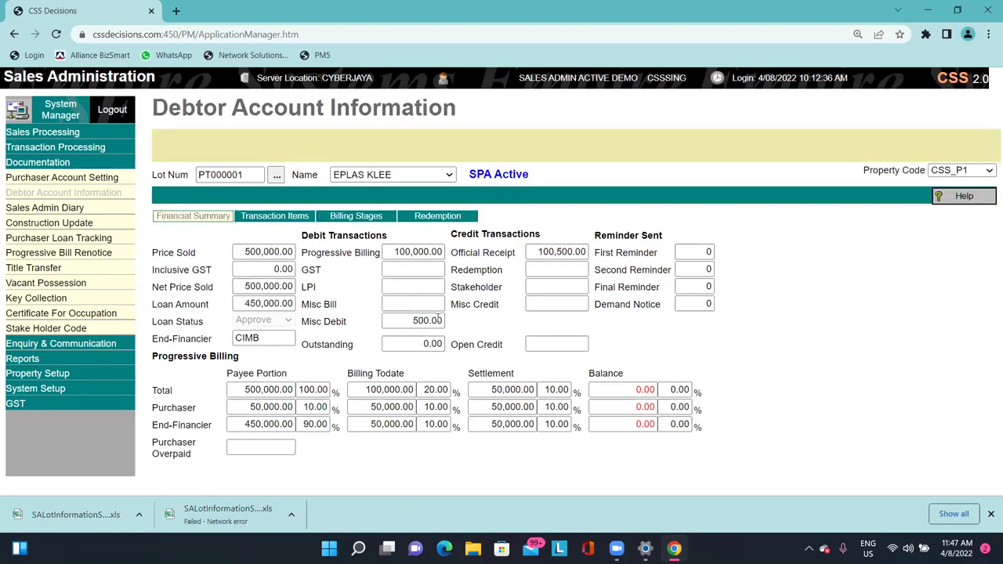
pyautogui.click(255, 252)
pyautogui.click(254, 269)
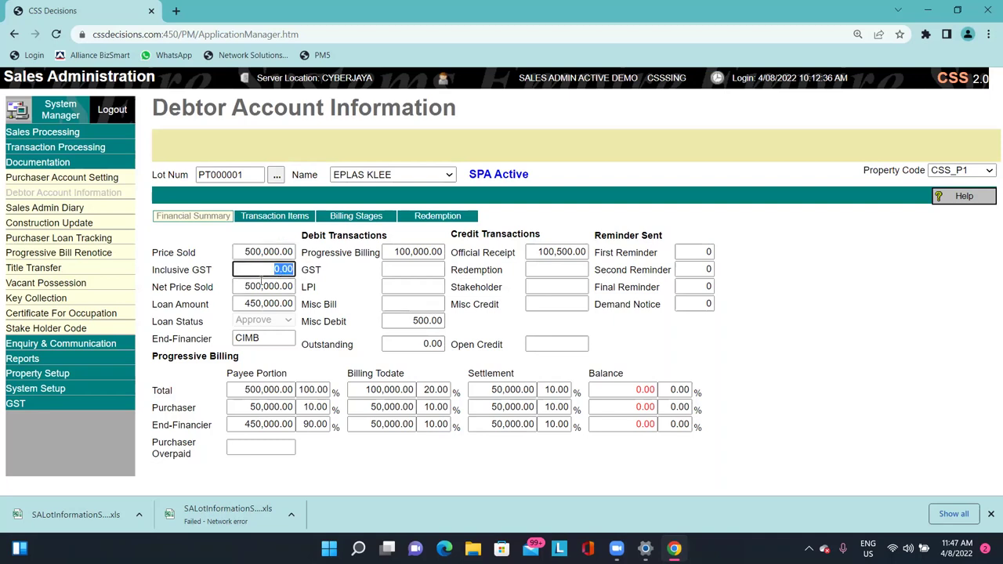
pyautogui.moveTo(255, 286); pyautogui.dragTo(291, 304)
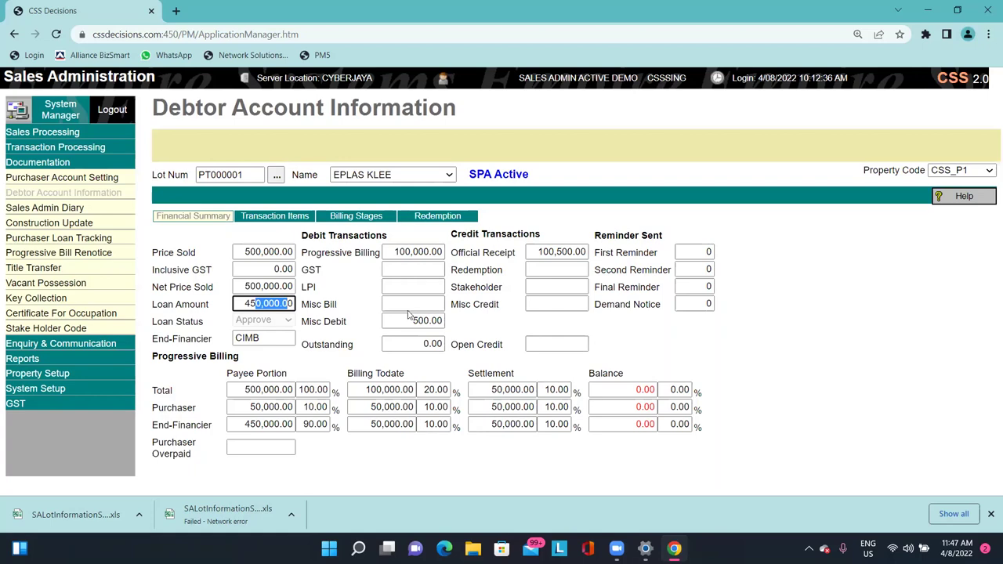
pyautogui.click(276, 216)
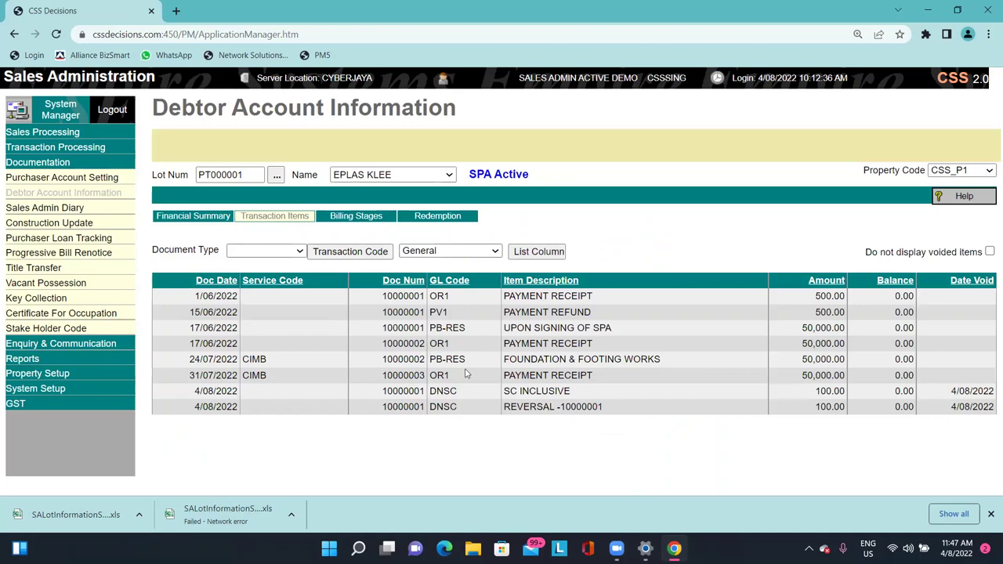
# Check the transactions and reversal, keep General grouping with Document Type unchanged, then show Billing Stages.
pyautogui.moveTo(673, 411); pyautogui.dragTo(541, 344)
pyautogui.click(541, 343)
pyautogui.moveTo(523, 311); pyautogui.dragTo(573, 407)
pyautogui.click(265, 251)
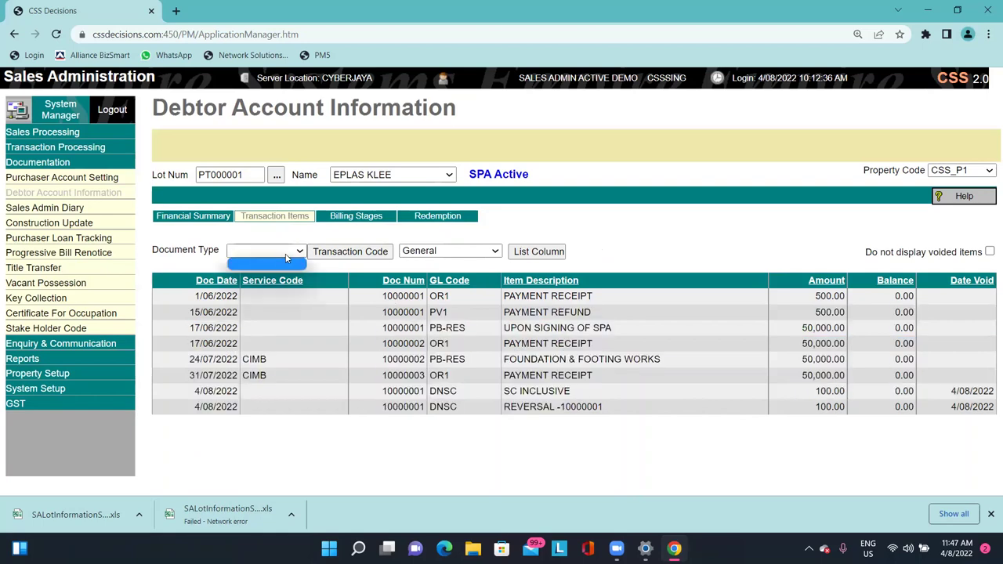
pyautogui.click(266, 250)
pyautogui.click(415, 249)
pyautogui.click(419, 261)
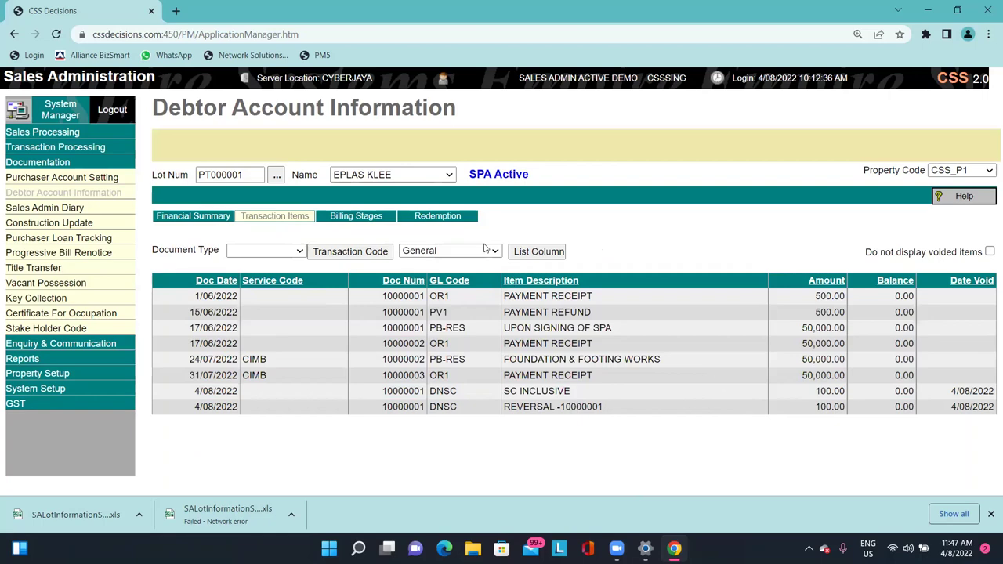
pyautogui.click(365, 218)
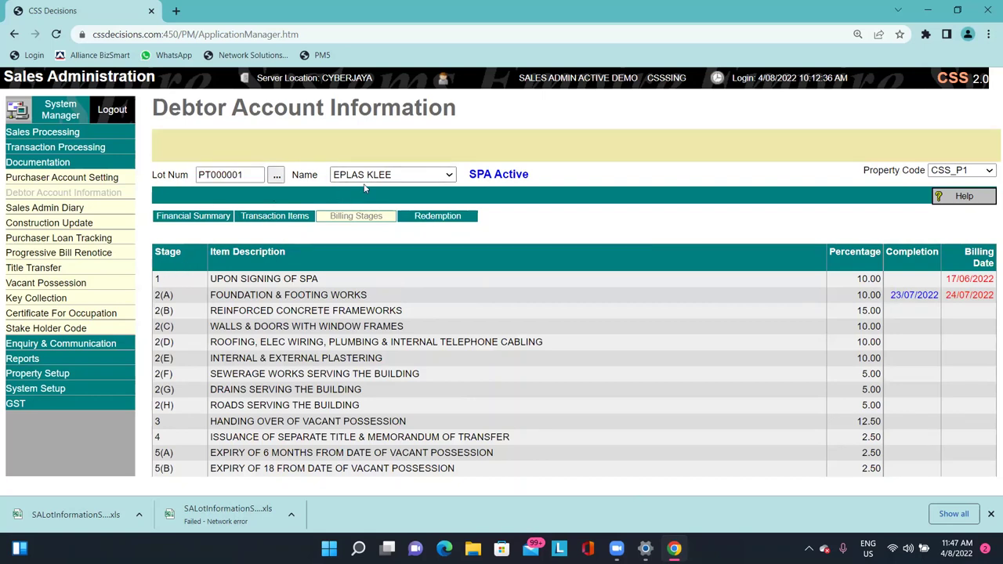
pyautogui.moveTo(217, 278); pyautogui.dragTo(299, 278)
pyautogui.moveTo(947, 280); pyautogui.dragTo(991, 279)
pyautogui.moveTo(217, 295); pyautogui.dragTo(992, 291)
pyautogui.click(901, 296)
# View the 50,000.00 preset redemption on the Redemption tab, then go to the Sales Admin Diary.
pyautogui.click(924, 312)
pyautogui.click(450, 216)
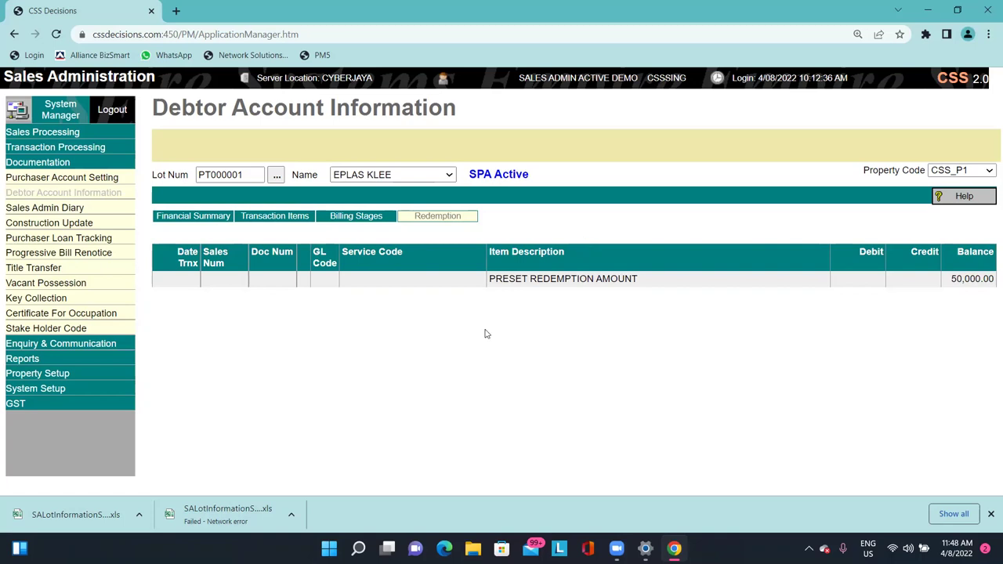
pyautogui.click(110, 207)
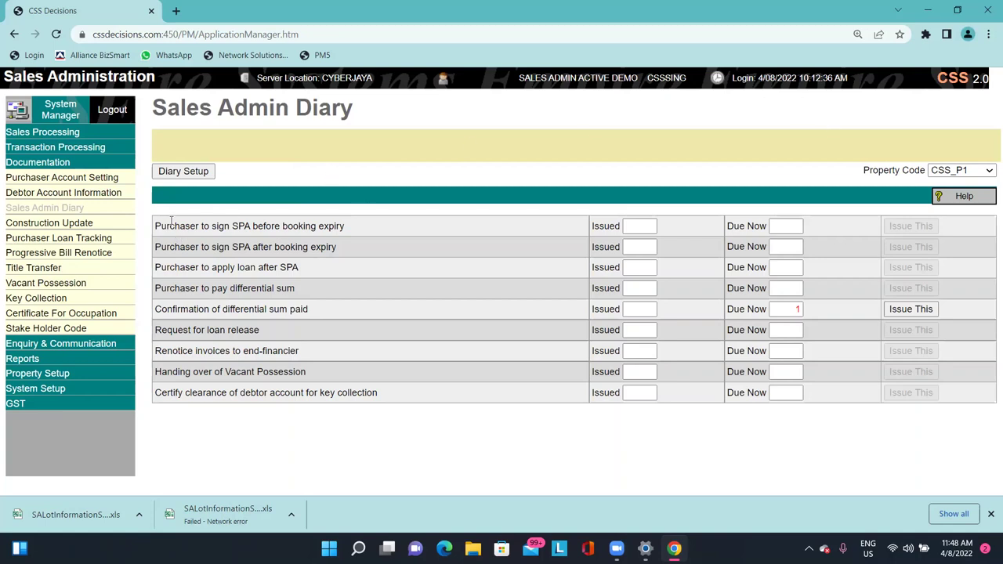
pyautogui.moveTo(160, 226); pyautogui.dragTo(313, 228)
pyautogui.moveTo(218, 247); pyautogui.dragTo(265, 267)
pyautogui.click(274, 247)
pyautogui.moveTo(155, 225); pyautogui.dragTo(192, 226)
pyautogui.click(259, 216)
pyautogui.moveTo(161, 226); pyautogui.dragTo(209, 226)
pyautogui.click(282, 226)
pyautogui.moveTo(238, 227); pyautogui.dragTo(156, 227)
pyautogui.click(368, 219)
pyautogui.click(160, 226)
pyautogui.moveTo(174, 227); pyautogui.dragTo(306, 226)
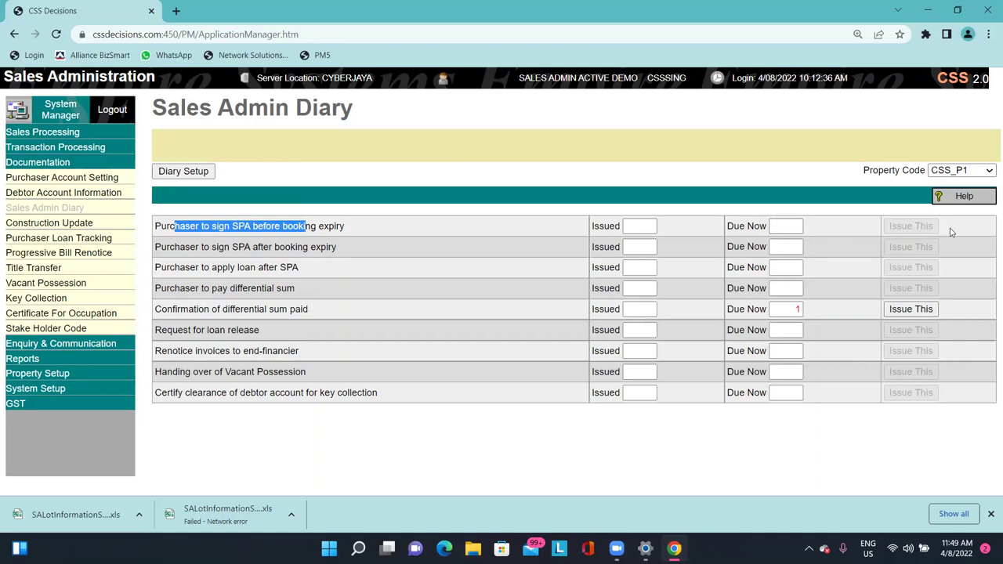
pyautogui.click(355, 244)
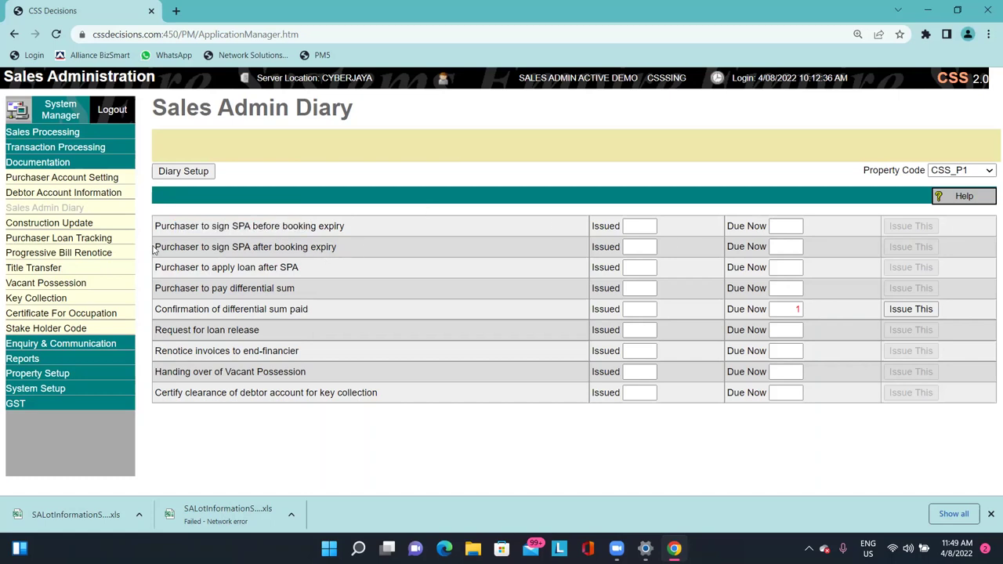
pyautogui.moveTo(155, 249); pyautogui.dragTo(211, 246)
pyautogui.click(266, 245)
pyautogui.click(219, 247)
pyautogui.doubleClick(241, 247)
pyautogui.click(274, 249)
pyautogui.moveTo(378, 248); pyautogui.dragTo(234, 256)
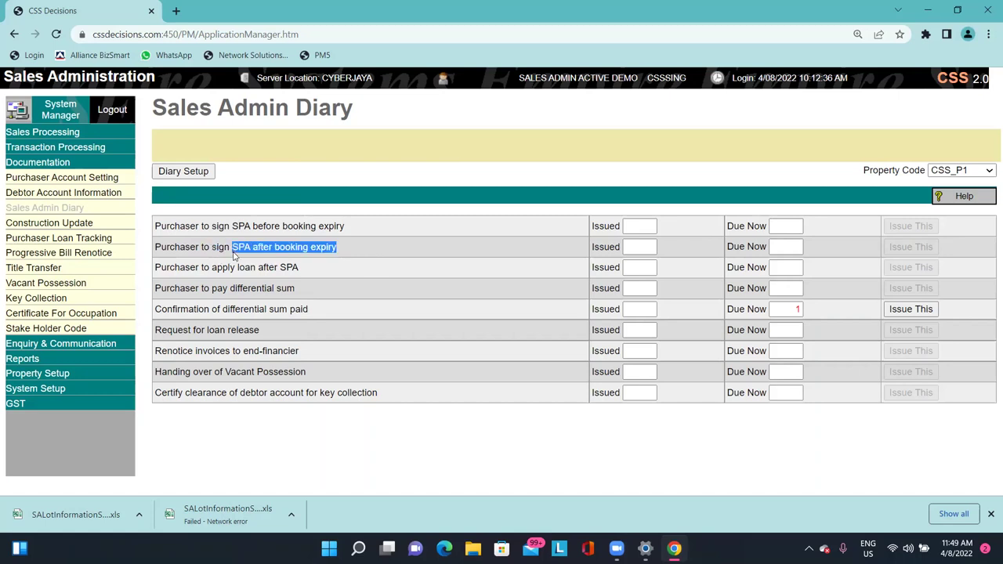
pyautogui.click(234, 256)
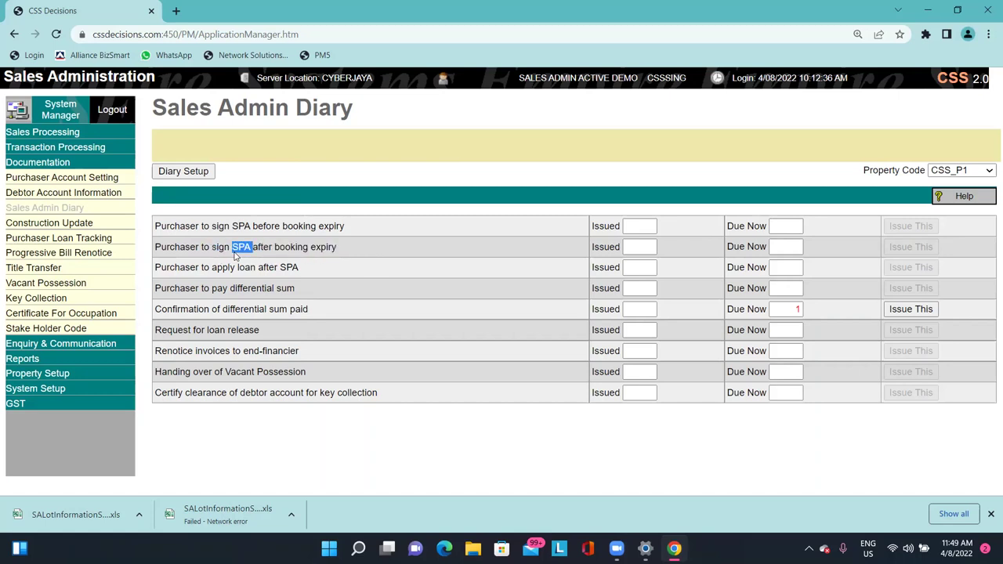
pyautogui.tripleClick(234, 256)
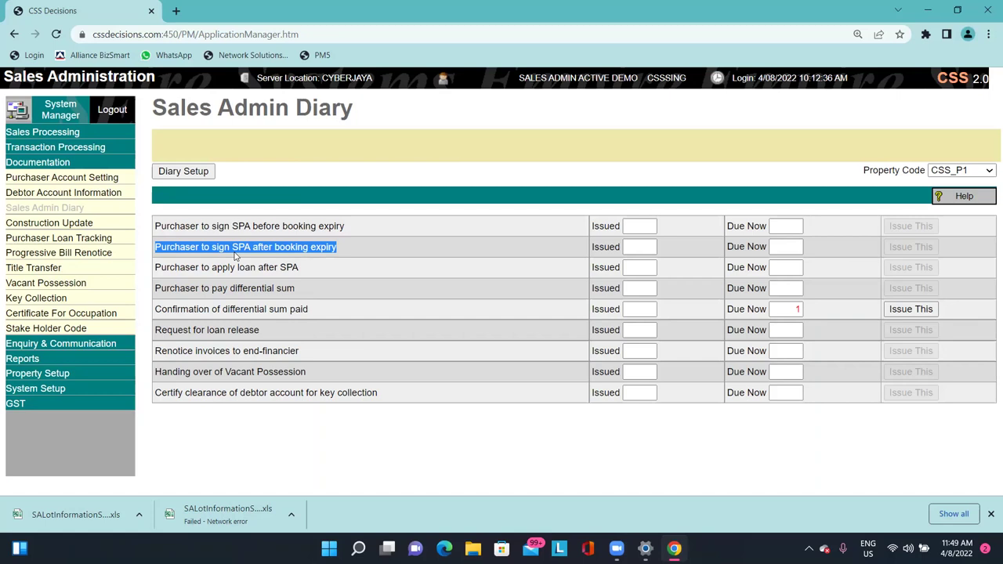
pyautogui.click(452, 257)
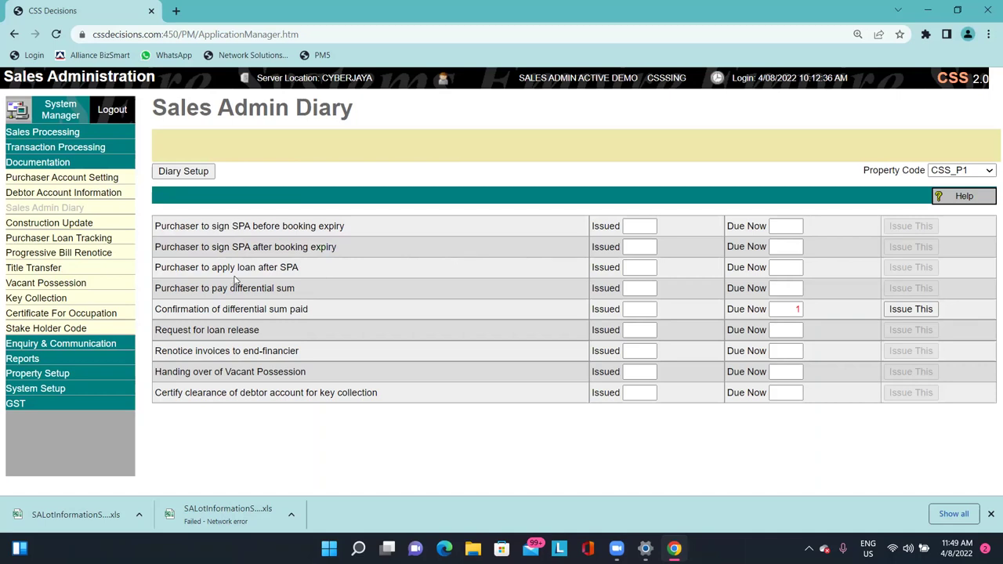
pyautogui.moveTo(156, 268); pyautogui.dragTo(306, 268)
pyautogui.click(305, 268)
pyautogui.tripleClick(247, 267)
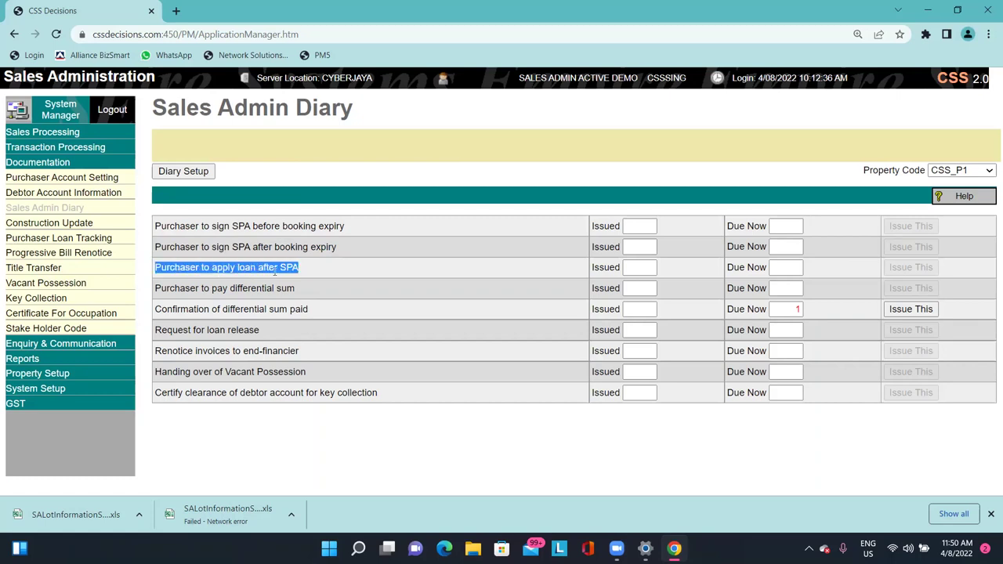
pyautogui.tripleClick(286, 270)
pyautogui.click(233, 267)
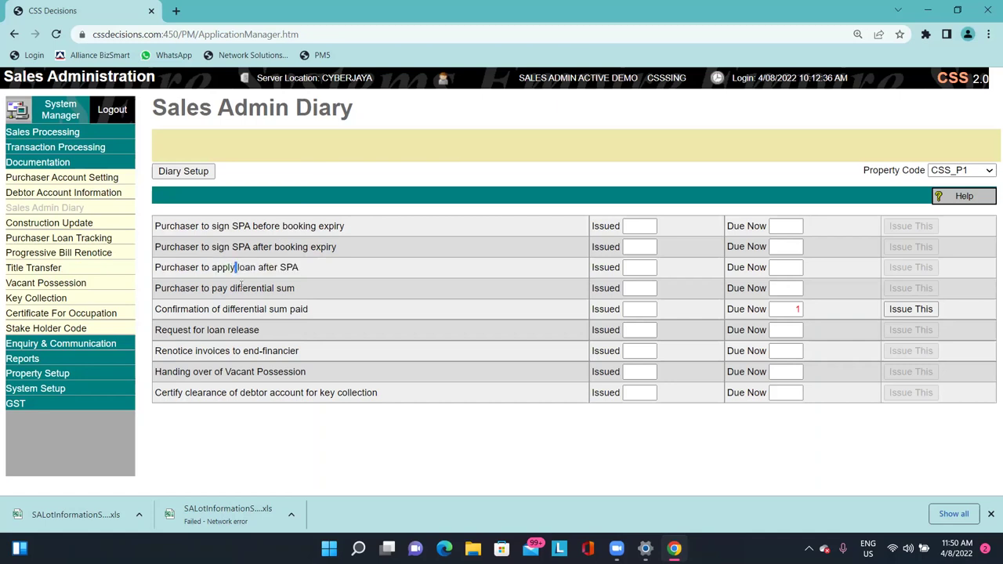
pyautogui.tripleClick(234, 267)
pyautogui.click(235, 280)
pyautogui.moveTo(155, 267); pyautogui.dragTo(246, 267)
pyautogui.click(258, 266)
pyautogui.moveTo(314, 266); pyautogui.dragTo(161, 247)
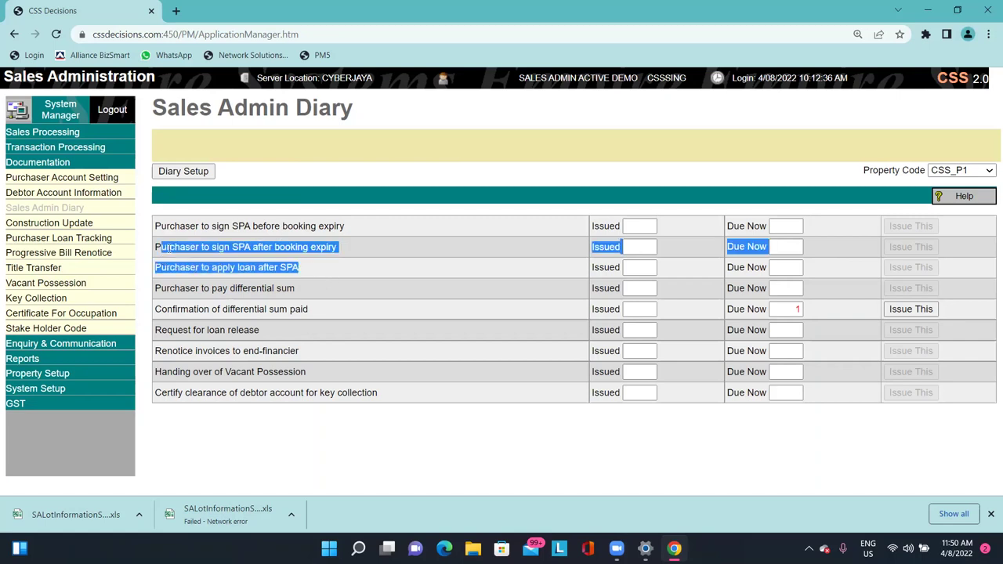
pyautogui.tripleClick(167, 264)
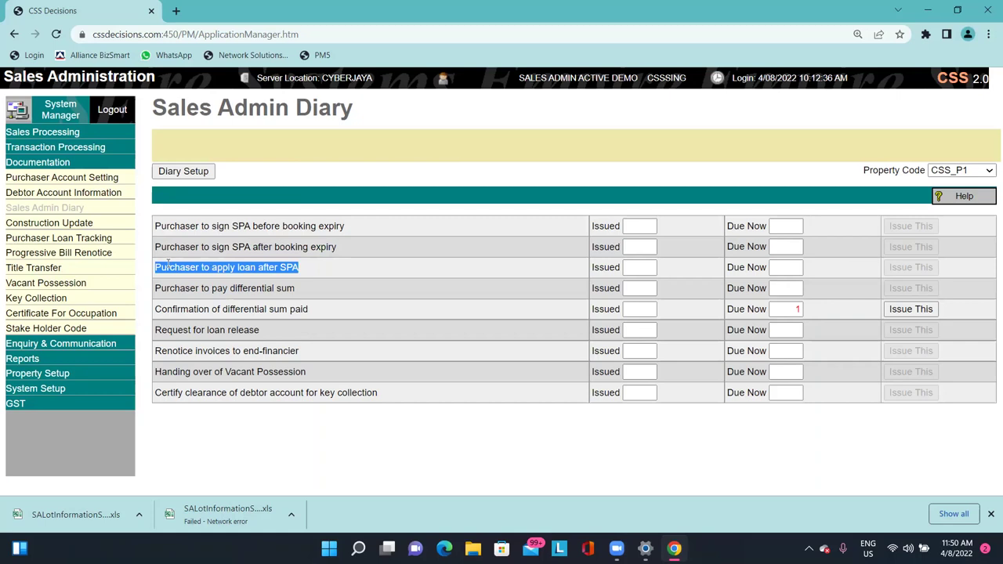
pyautogui.click(271, 290)
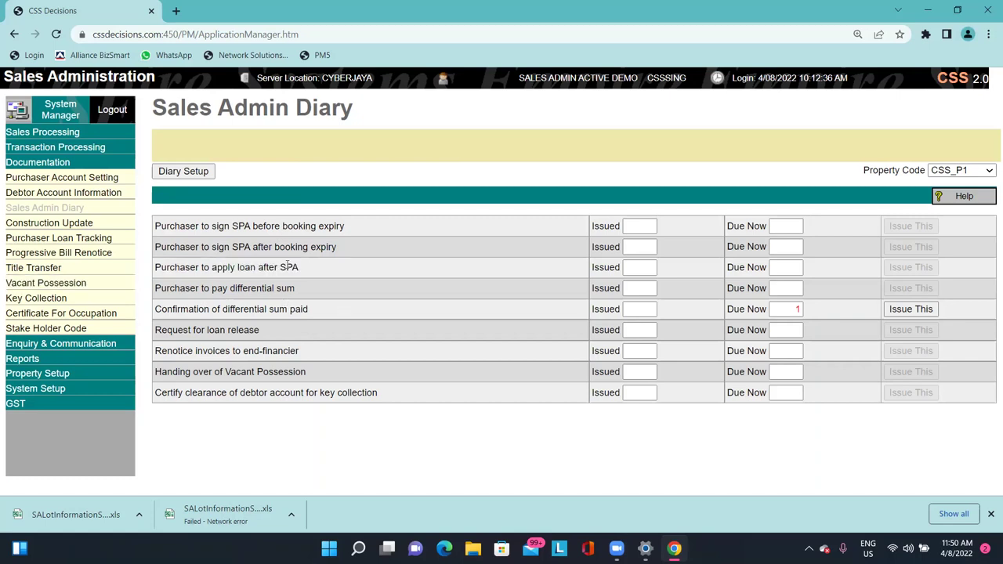
pyautogui.moveTo(287, 267)
pyautogui.mouseDown()
pyautogui.moveTo(252, 267)
pyautogui.moveTo(268, 267)
pyautogui.mouseUp()
pyautogui.click(253, 267)
pyautogui.doubleClick(258, 267)
pyautogui.click(314, 283)
pyautogui.moveTo(156, 287); pyautogui.dragTo(300, 289)
pyautogui.moveTo(296, 288); pyautogui.dragTo(166, 292)
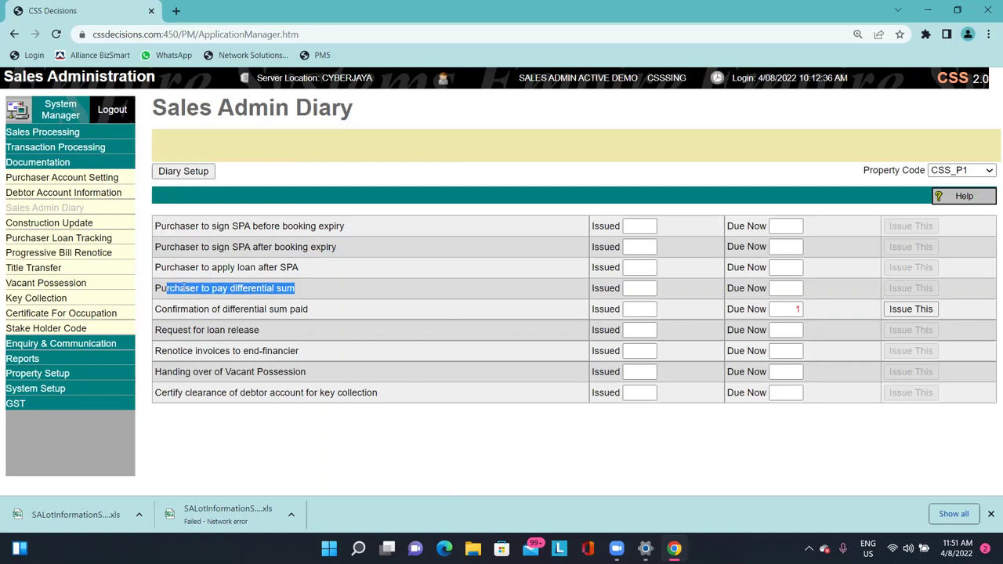
pyautogui.moveTo(174, 288); pyautogui.dragTo(285, 289)
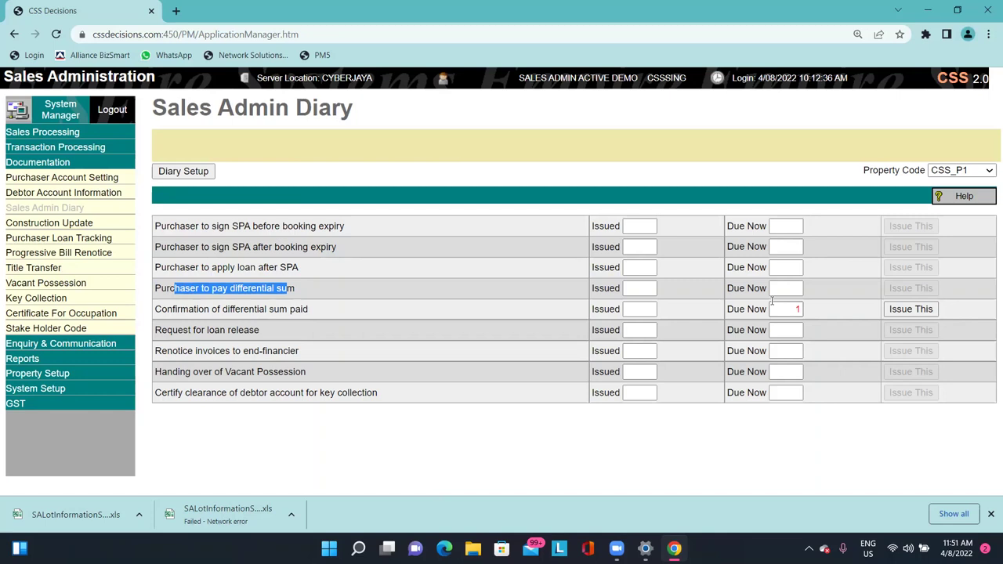
pyautogui.click(772, 303)
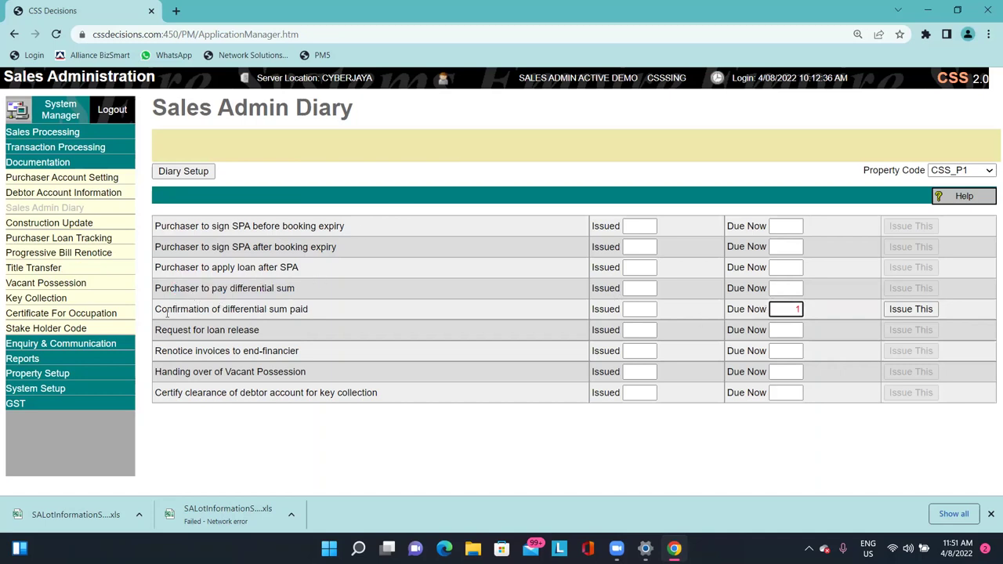
pyautogui.moveTo(162, 308); pyautogui.dragTo(242, 309)
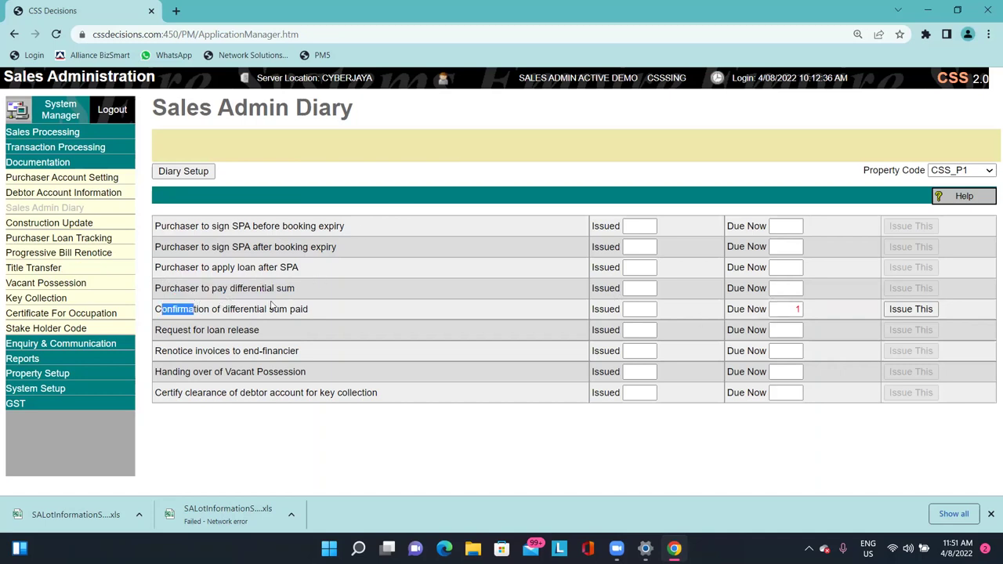
pyautogui.click(273, 307)
pyautogui.moveTo(156, 309); pyautogui.dragTo(312, 310)
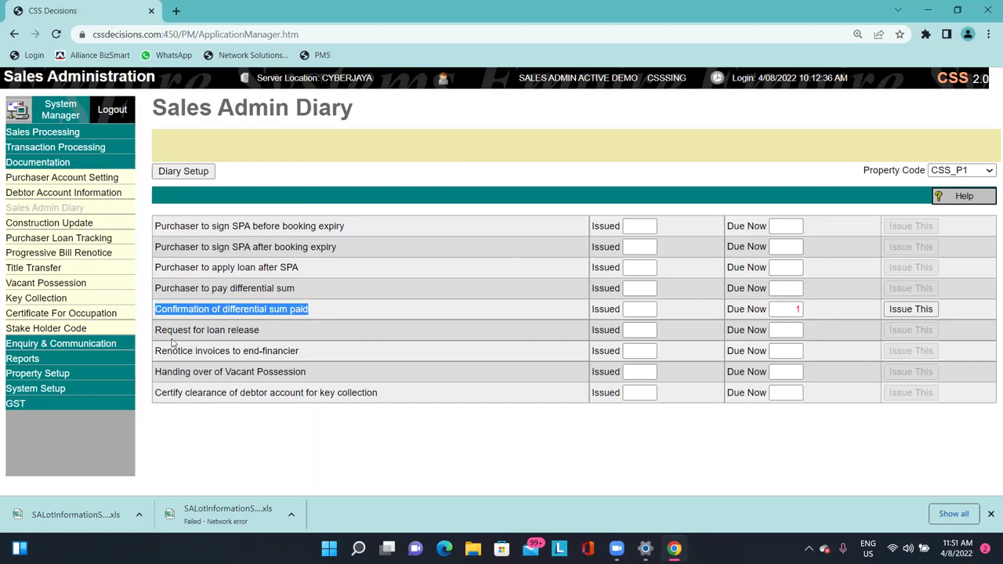
pyautogui.moveTo(157, 332); pyautogui.dragTo(267, 329)
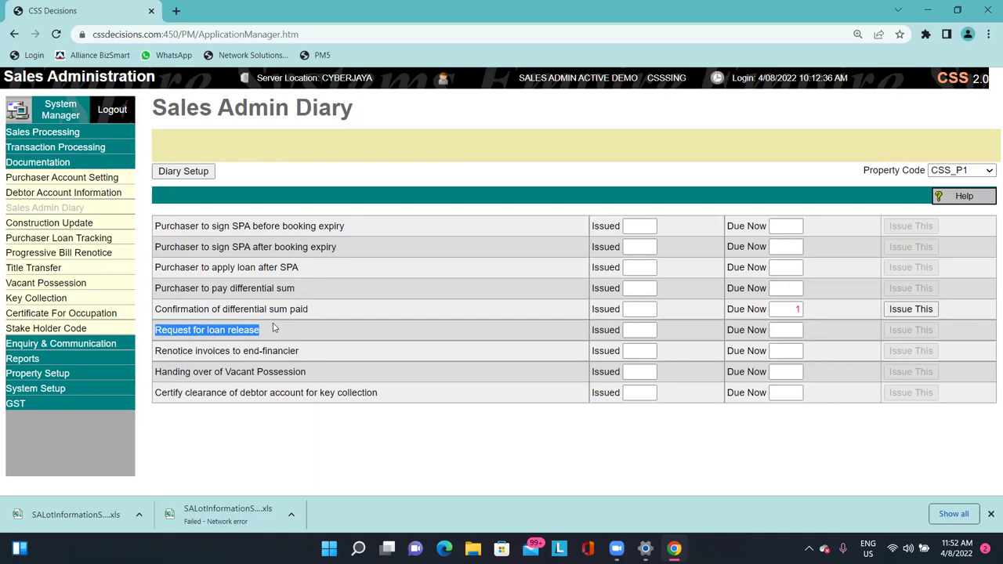
# Go over the Renotice invoices, Vacant Possession handover and key collection clearance diary tasks.
pyautogui.click(273, 327)
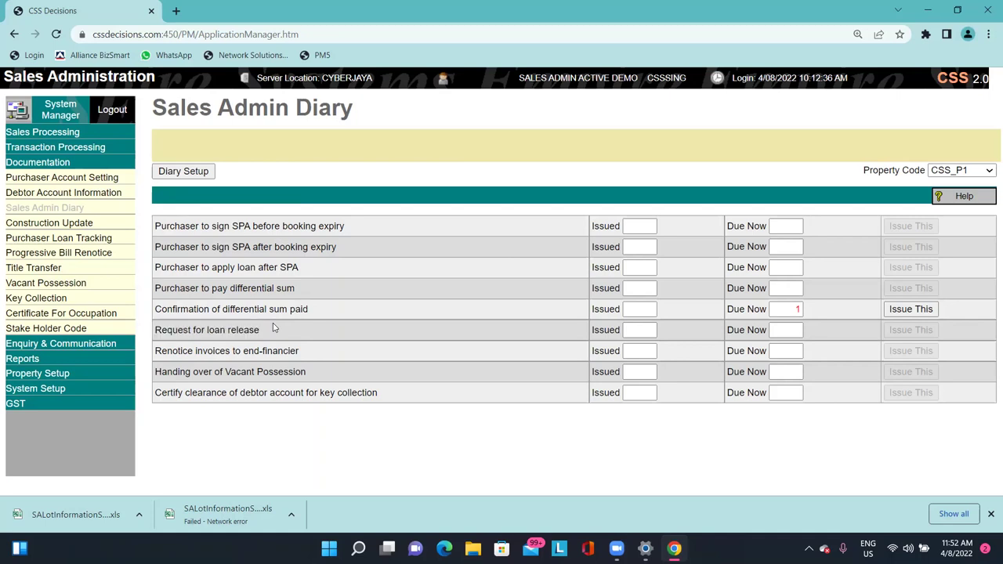
pyautogui.moveTo(156, 353); pyautogui.dragTo(294, 350)
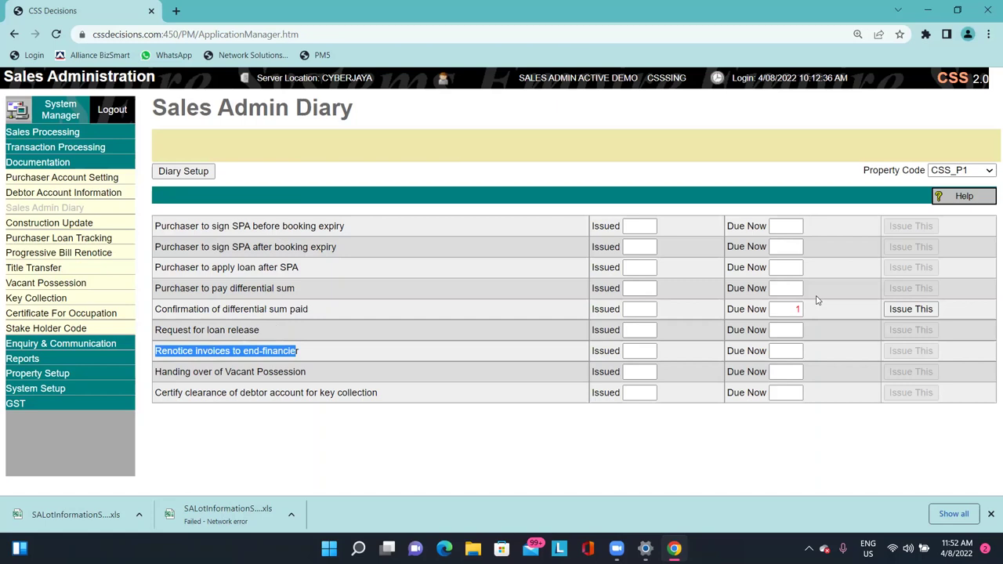
pyautogui.moveTo(163, 372); pyautogui.dragTo(275, 384)
pyautogui.moveTo(203, 392); pyautogui.dragTo(296, 393)
pyautogui.click(313, 394)
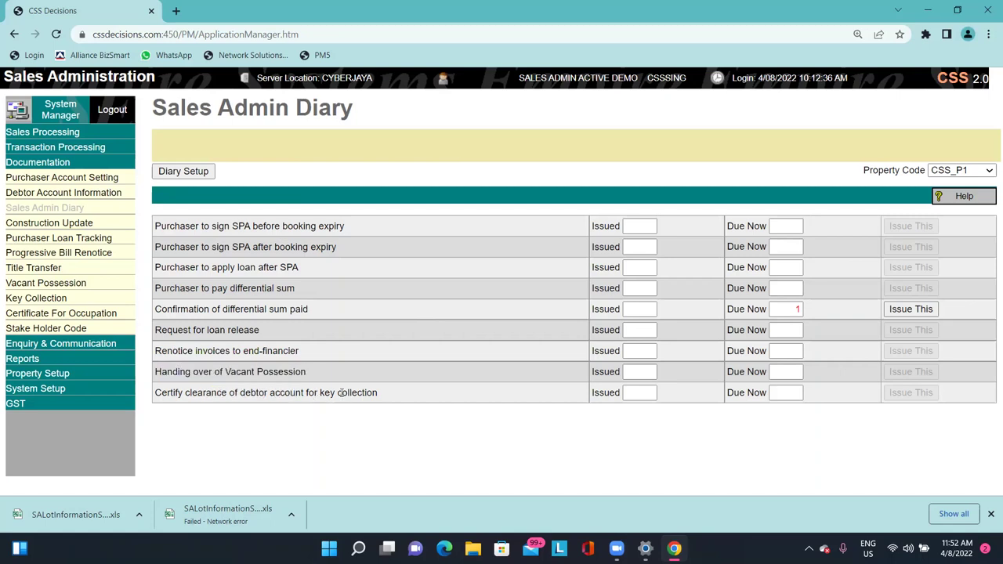
pyautogui.moveTo(155, 372); pyautogui.dragTo(418, 391)
pyautogui.click(419, 392)
pyautogui.moveTo(161, 392); pyautogui.dragTo(277, 398)
pyautogui.moveTo(200, 392); pyautogui.dragTo(287, 392)
pyautogui.click(357, 408)
pyautogui.doubleClick(287, 393)
pyautogui.click(317, 408)
pyautogui.moveTo(371, 405); pyautogui.dragTo(368, 393)
pyautogui.click(320, 397)
pyautogui.click(368, 393)
# Revisit the Vacant Possession and SPA, loan and differential sum rows, then open the diary help.
pyautogui.moveTo(179, 373); pyautogui.dragTo(267, 373)
pyautogui.click(202, 373)
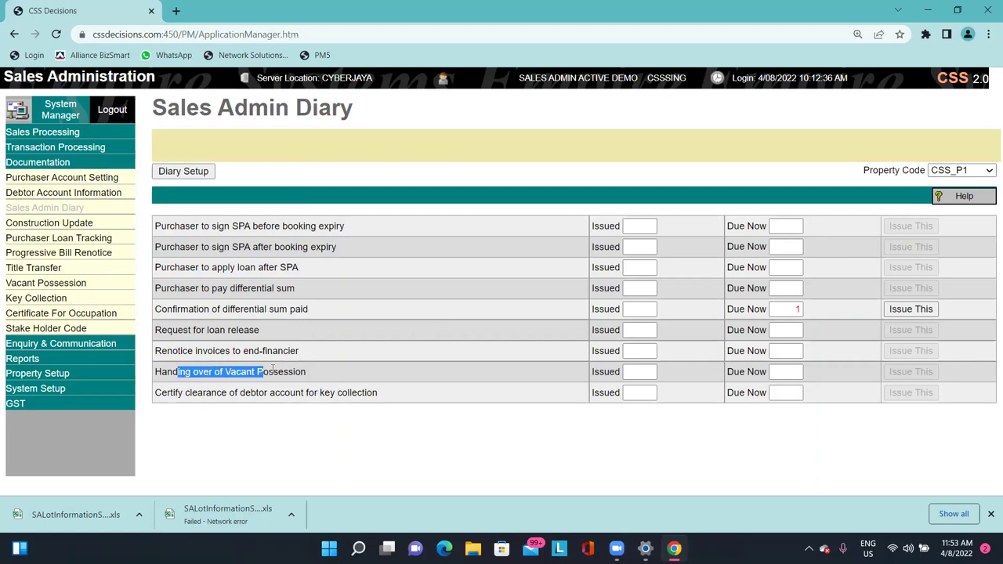
pyautogui.doubleClick(282, 373)
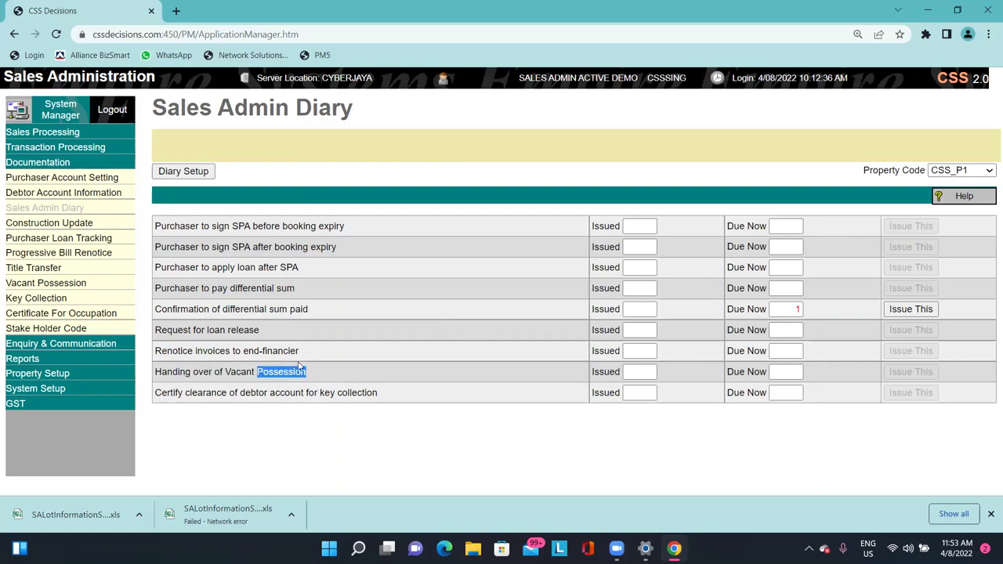
pyautogui.click(440, 273)
pyautogui.moveTo(256, 227); pyautogui.dragTo(369, 333)
pyautogui.click(376, 337)
pyautogui.click(962, 196)
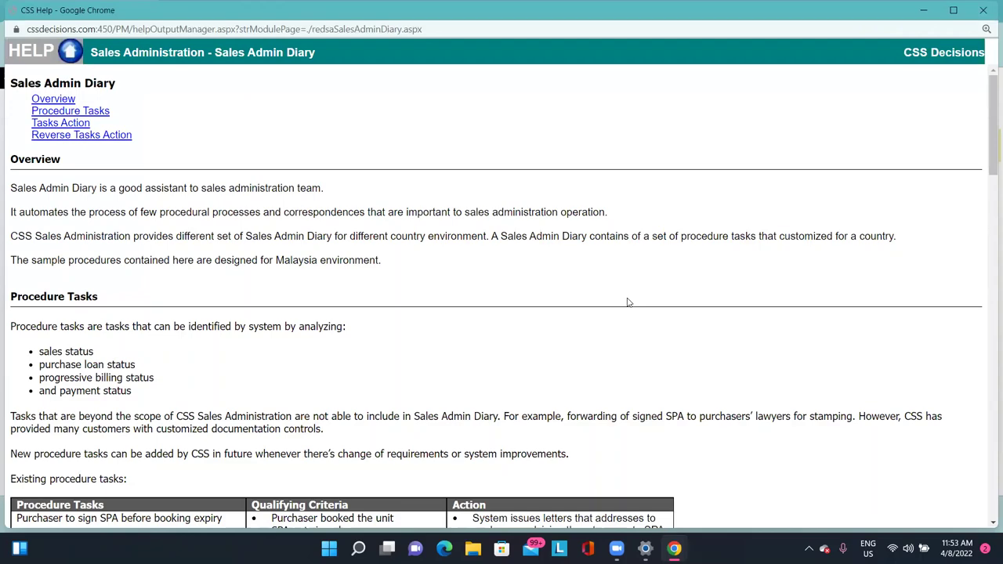
# Read the sign-SPA-after-expiry task's action description, including its deadline before sales forfeiture.
pyautogui.scroll(-3, 629, 300)
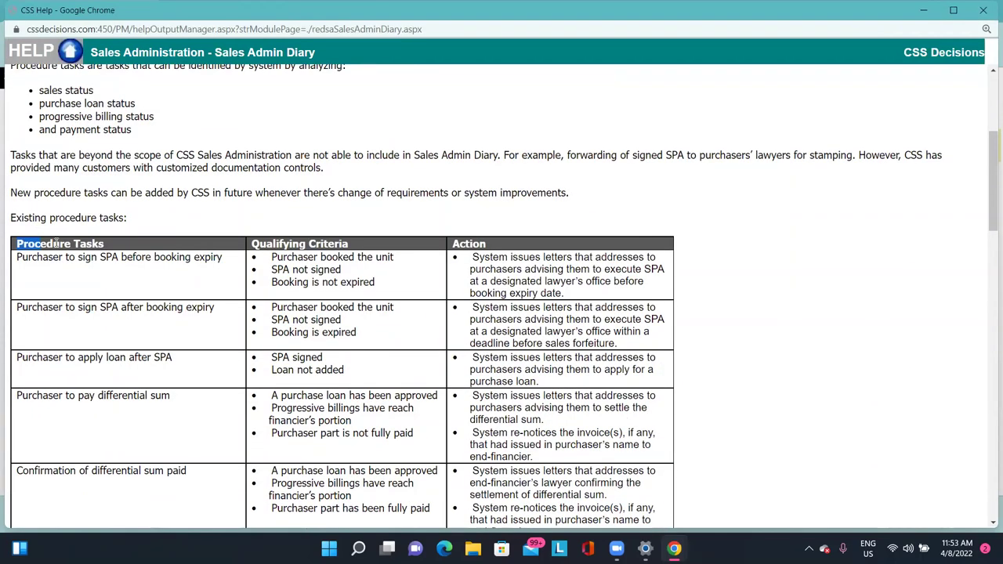
pyautogui.scroll(-1, 57, 269)
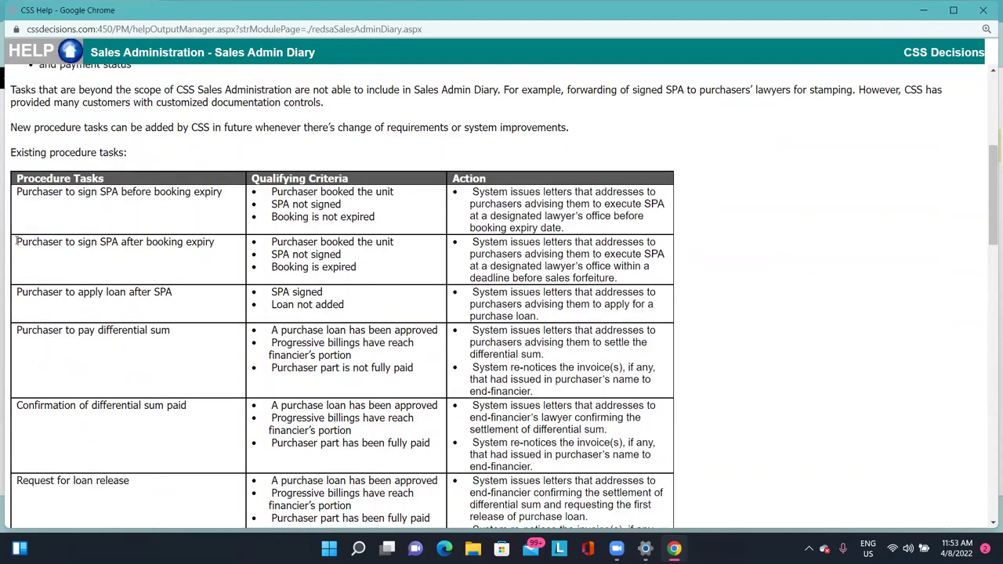
pyautogui.moveTo(15, 241); pyautogui.dragTo(259, 245)
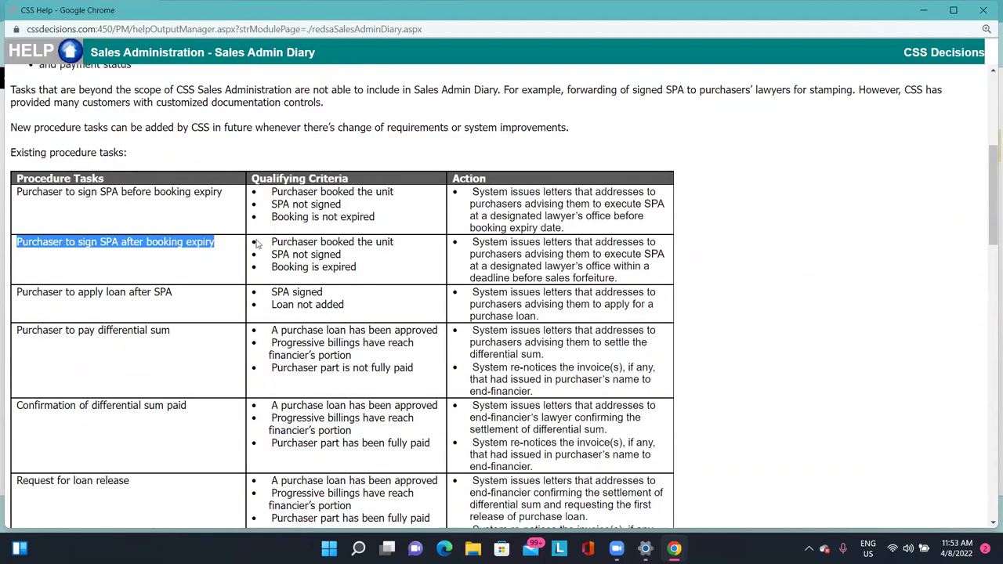
pyautogui.click(550, 270)
pyautogui.moveTo(478, 242); pyautogui.dragTo(642, 241)
pyautogui.moveTo(503, 255); pyautogui.dragTo(582, 256)
pyautogui.click(582, 256)
pyautogui.tripleClick(526, 256)
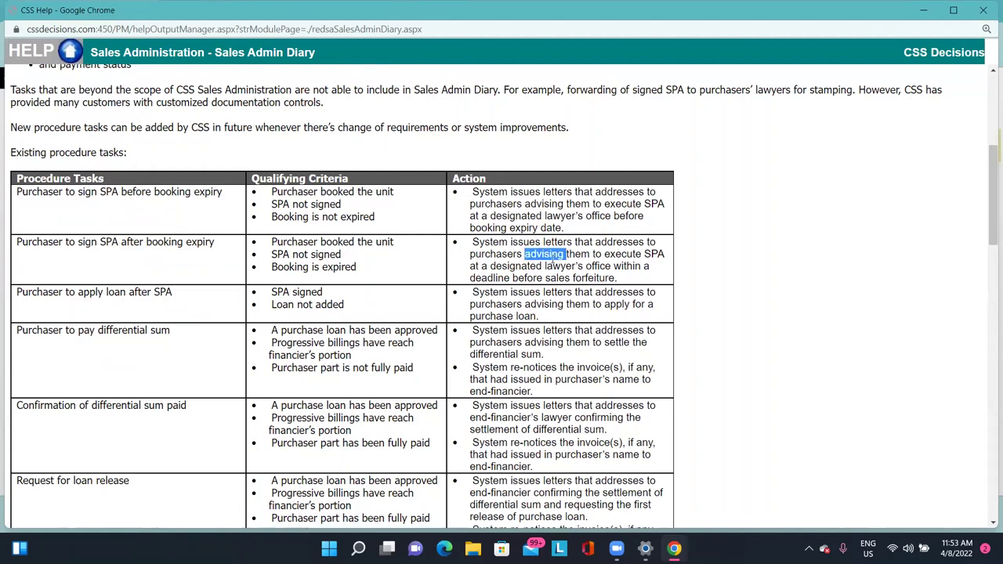
pyautogui.click(638, 249)
pyautogui.moveTo(621, 266); pyautogui.dragTo(629, 280)
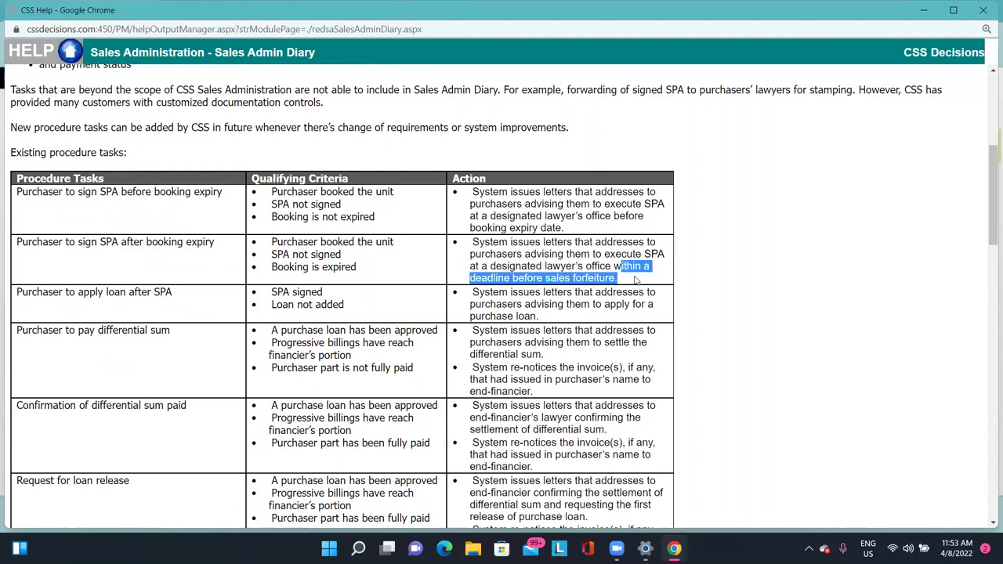
pyautogui.click(643, 274)
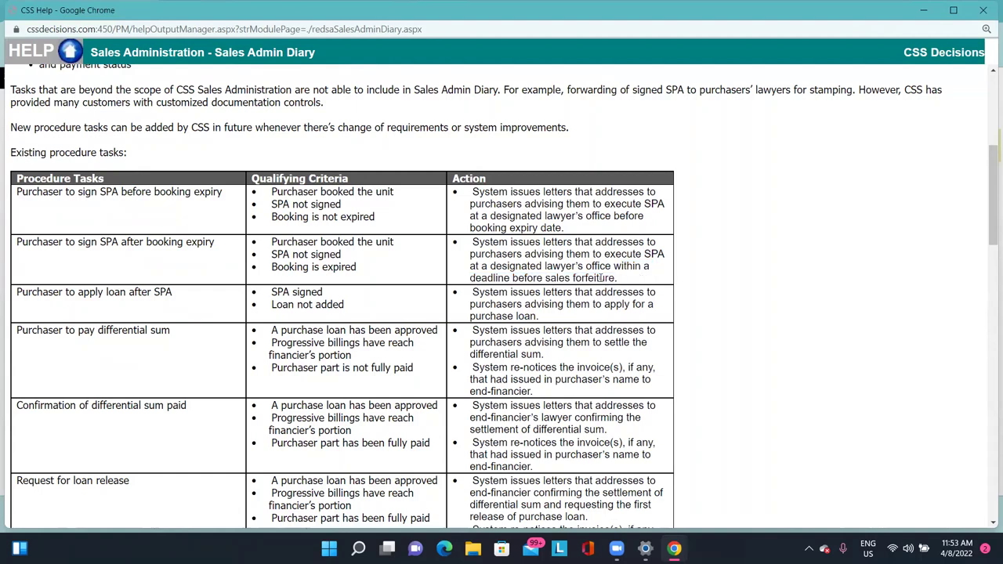
pyautogui.moveTo(636, 249); pyautogui.dragTo(633, 279)
pyautogui.click(633, 280)
pyautogui.scroll(-1, 559, 264)
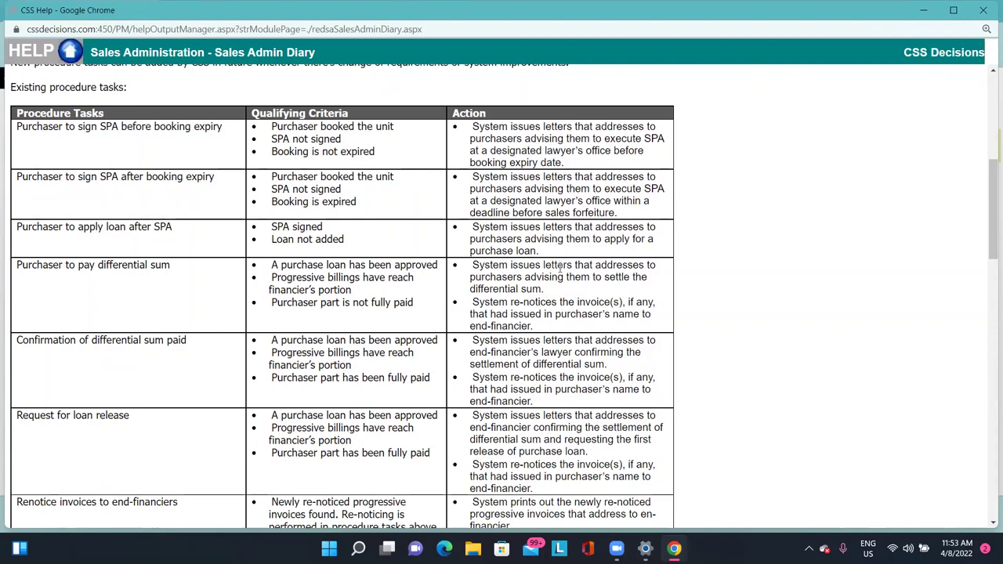
pyautogui.scroll(-1, 558, 270)
pyautogui.scroll(2, 558, 270)
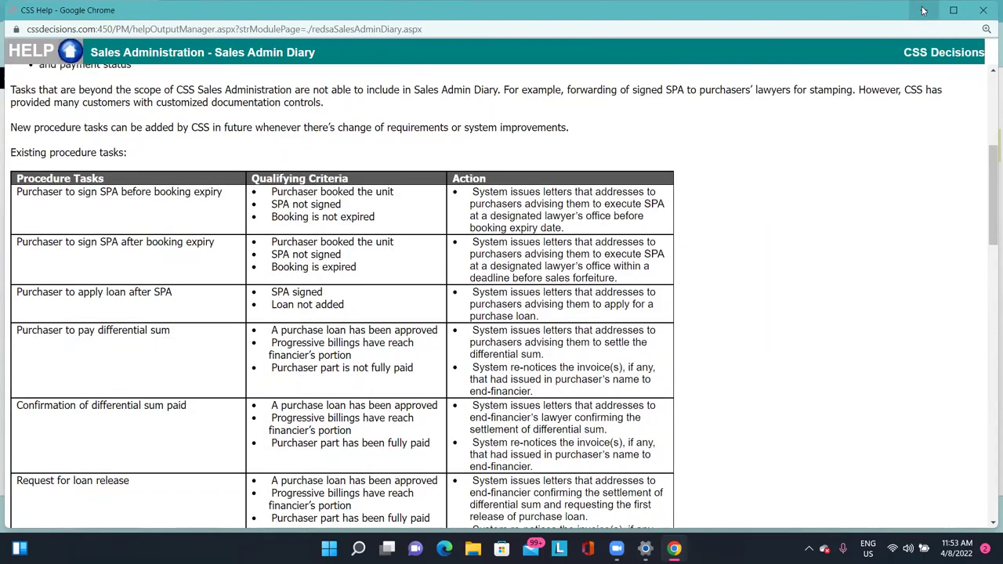
# Reopen the Sales Admin Diary help and scroll to the key-collection action text.
pyautogui.click(923, 11)
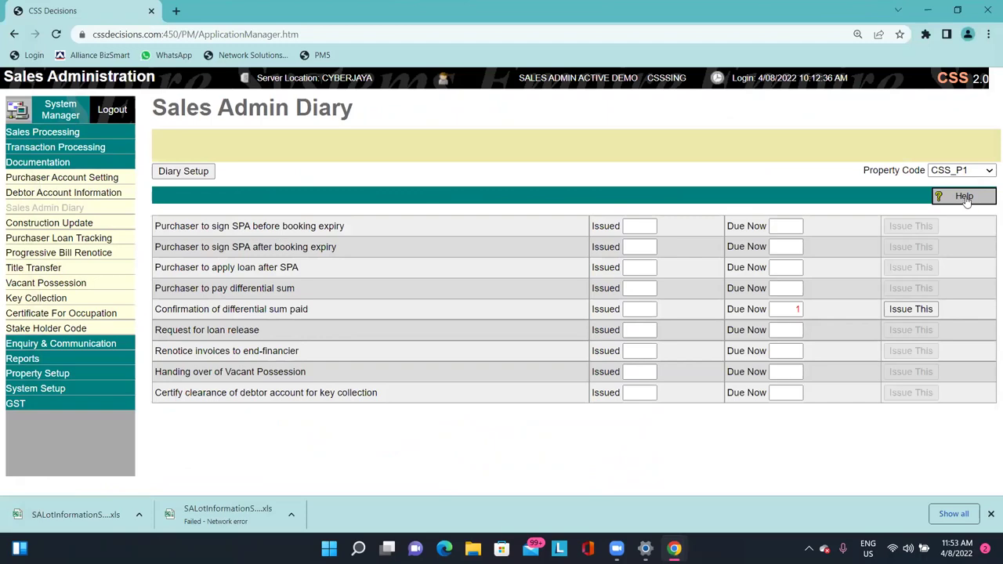
pyautogui.click(963, 197)
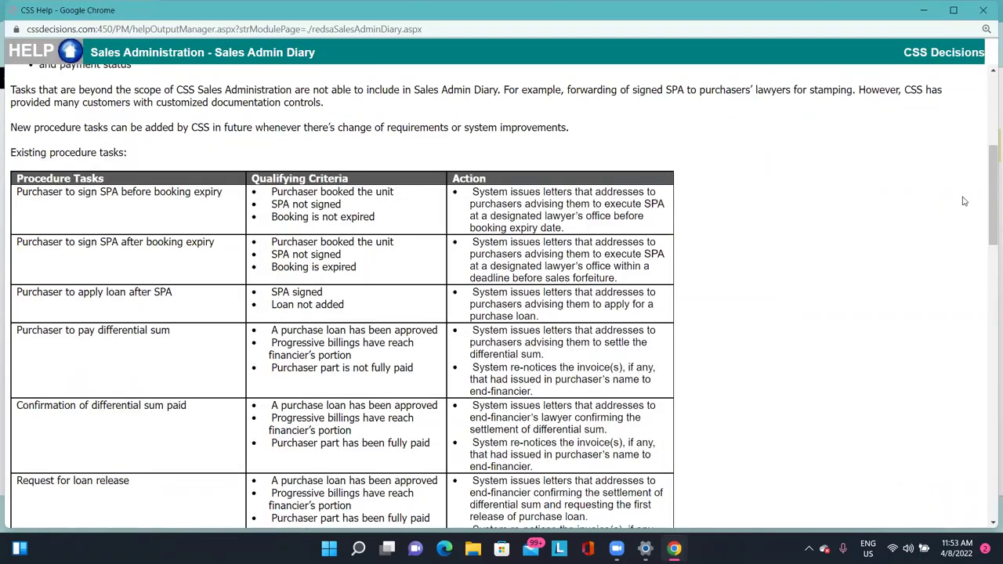
pyautogui.scroll(-4, 548, 364)
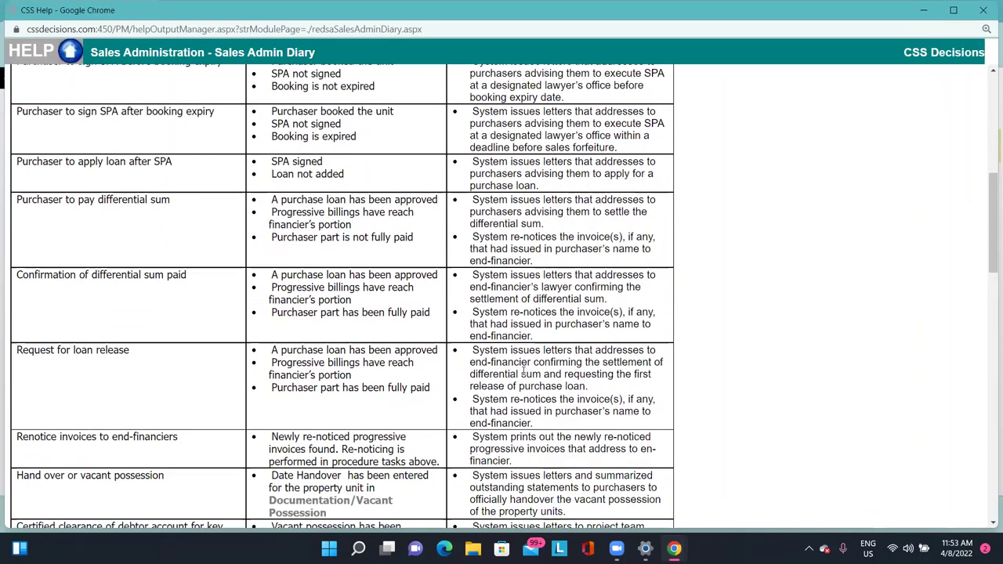
pyautogui.scroll(-1, 429, 308)
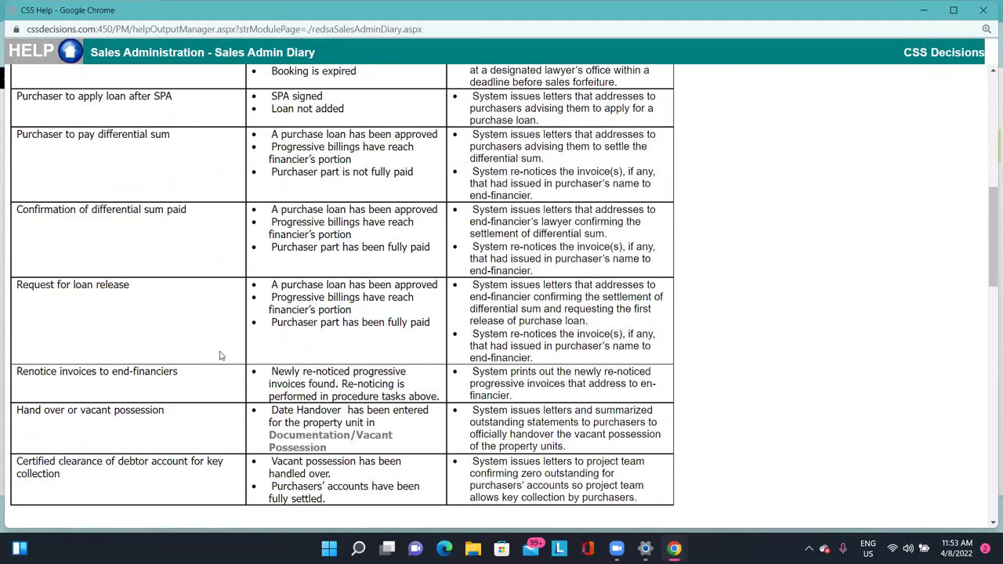
pyautogui.scroll(-2, 219, 352)
pyautogui.moveTo(88, 339); pyautogui.dragTo(86, 307)
pyautogui.moveTo(486, 407); pyautogui.dragTo(542, 427)
pyautogui.scroll(7, 539, 422)
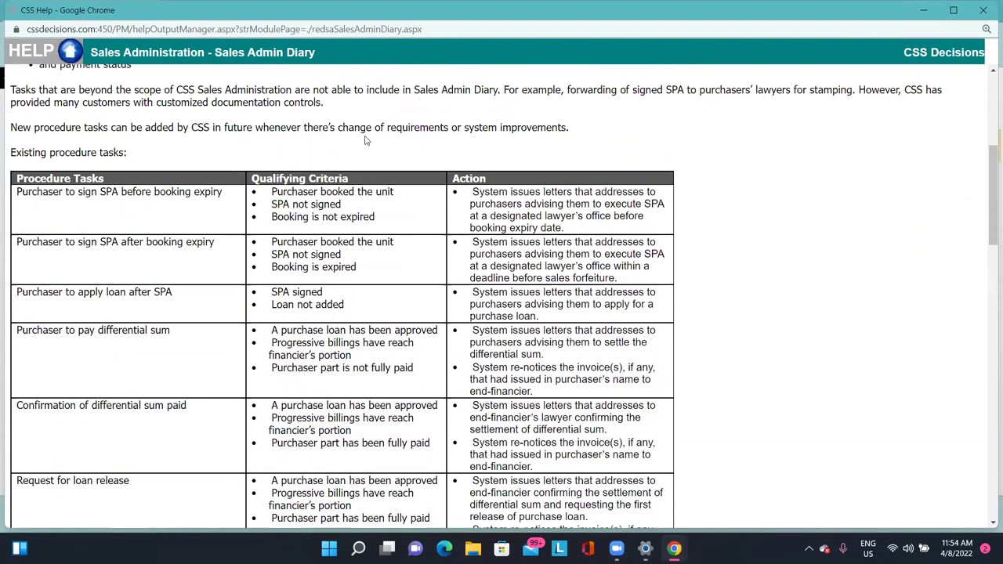
# Highlight the qualifying criteria (unit booked, SPA not signed, booking expired), then return to the diary.
pyautogui.moveTo(252, 178); pyautogui.dragTo(351, 179)
pyautogui.doubleClick(274, 244)
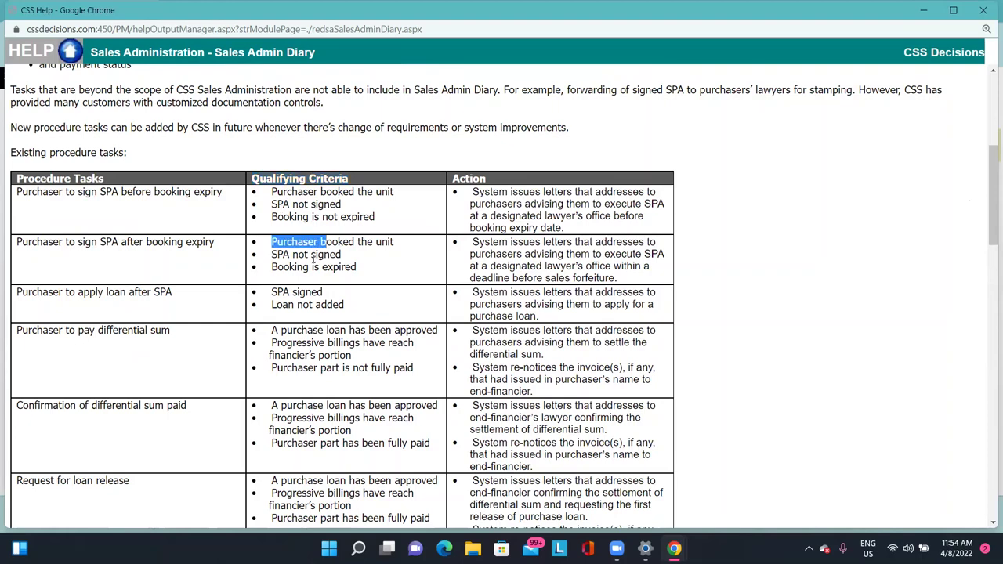
pyautogui.click(312, 257)
pyautogui.doubleClick(312, 257)
pyautogui.click(341, 264)
pyautogui.tripleClick(365, 266)
pyautogui.click(372, 266)
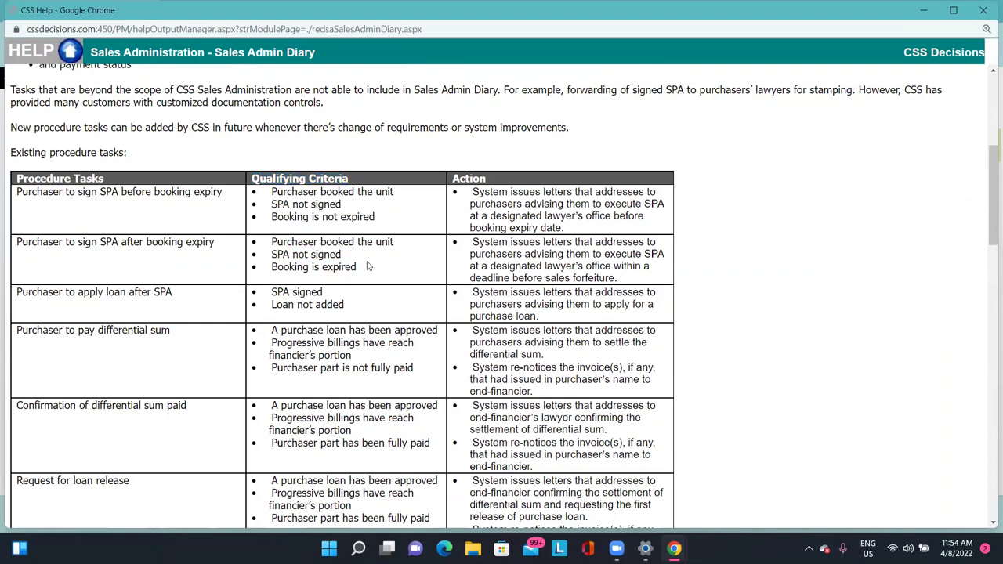
pyautogui.moveTo(276, 241); pyautogui.dragTo(394, 239)
pyautogui.moveTo(276, 253); pyautogui.dragTo(339, 255)
pyautogui.moveTo(272, 267); pyautogui.dragTo(350, 267)
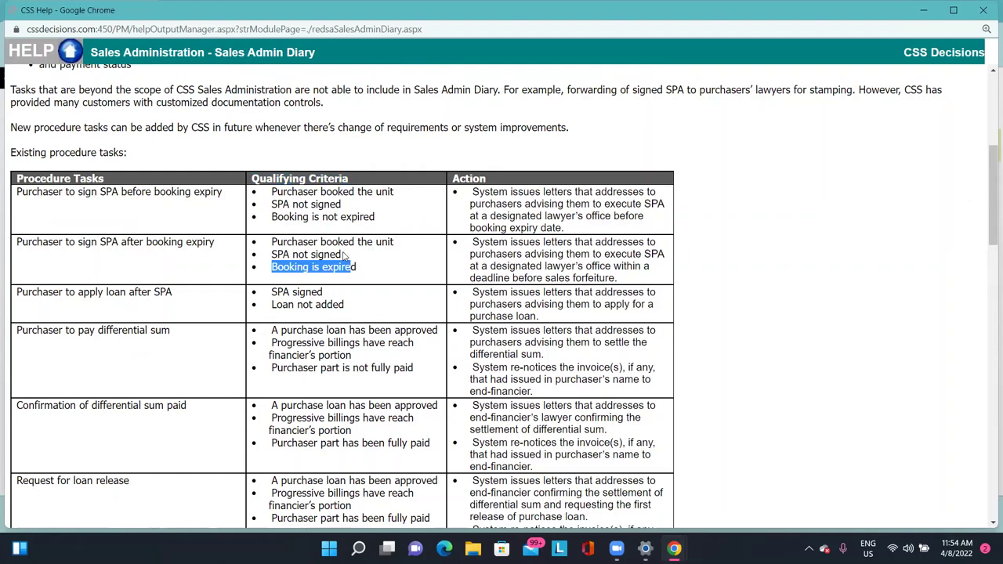
pyautogui.hotkey('alt', 'Tab')
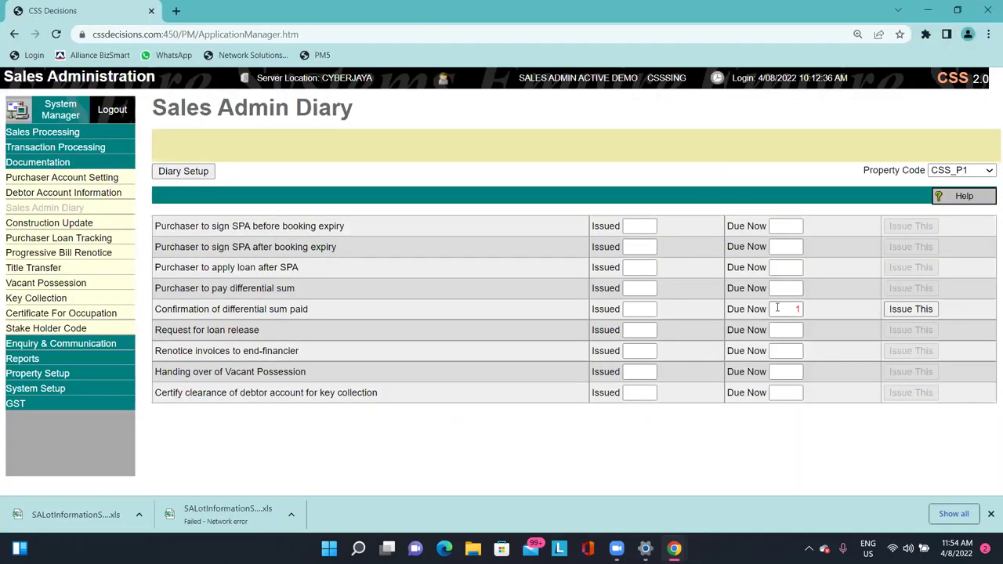
pyautogui.moveTo(777, 308); pyautogui.dragTo(803, 309)
pyautogui.moveTo(166, 308); pyautogui.dragTo(815, 307)
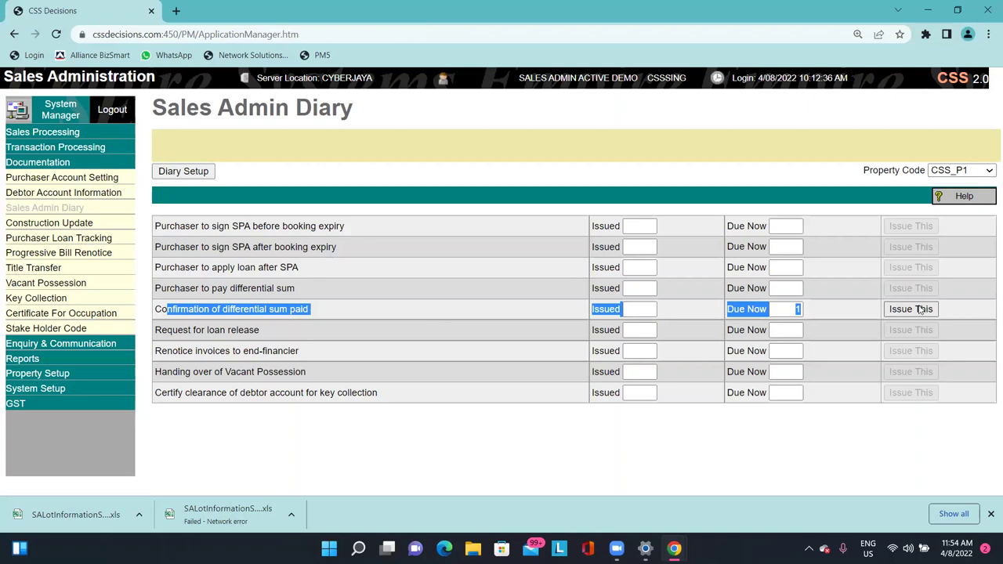
pyautogui.click(641, 308)
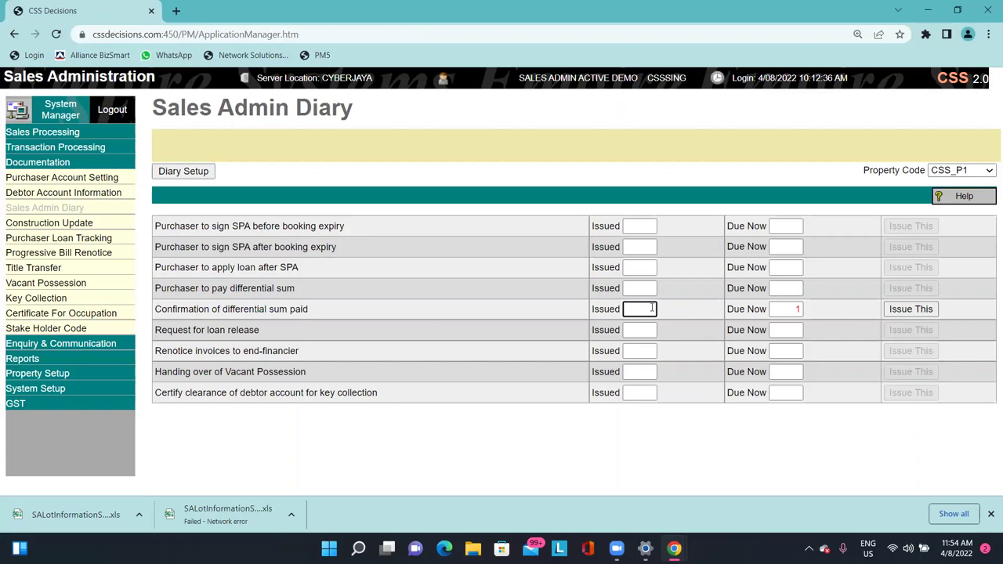
pyautogui.hotkey('alt', 'Tab')
pyautogui.scroll(-1, 651, 306)
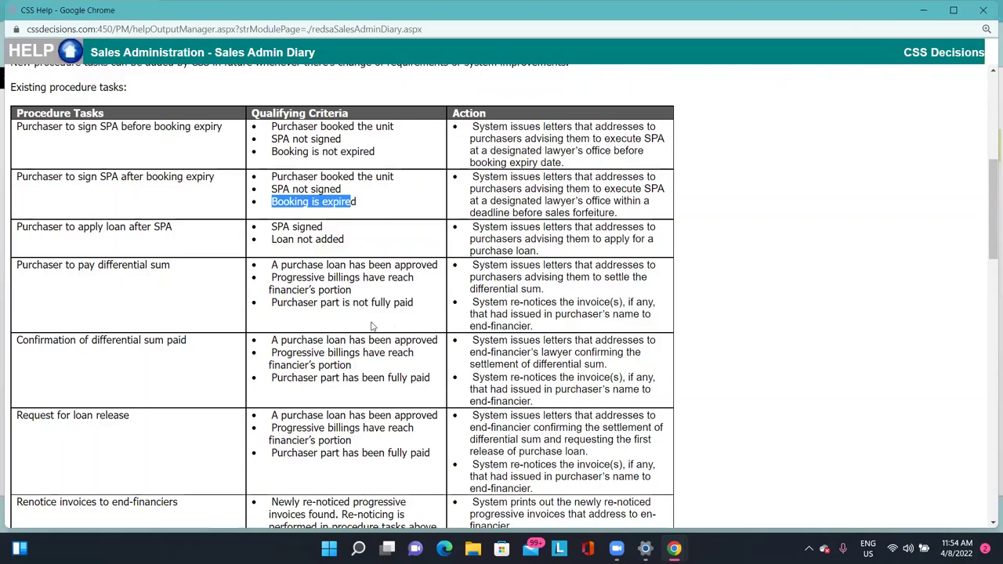
pyautogui.hotkey('alt', 'Tab')
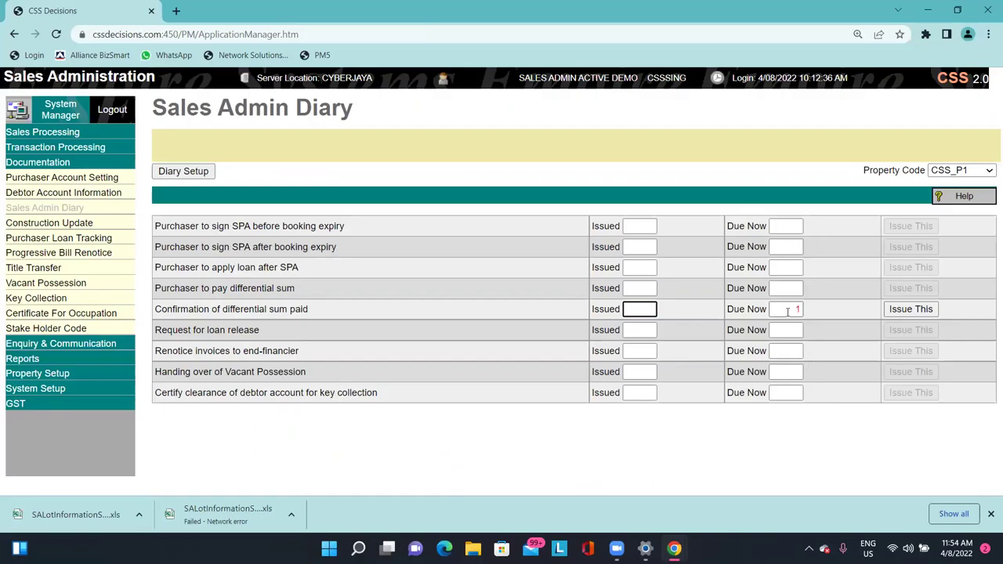
pyautogui.hotkey('alt', 'Tab')
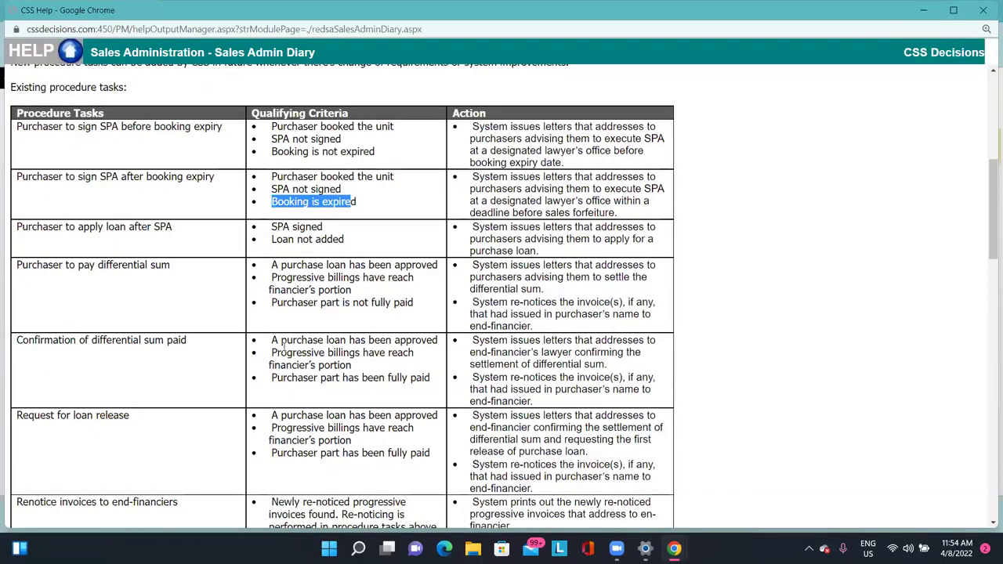
pyautogui.moveTo(272, 340); pyautogui.dragTo(439, 342)
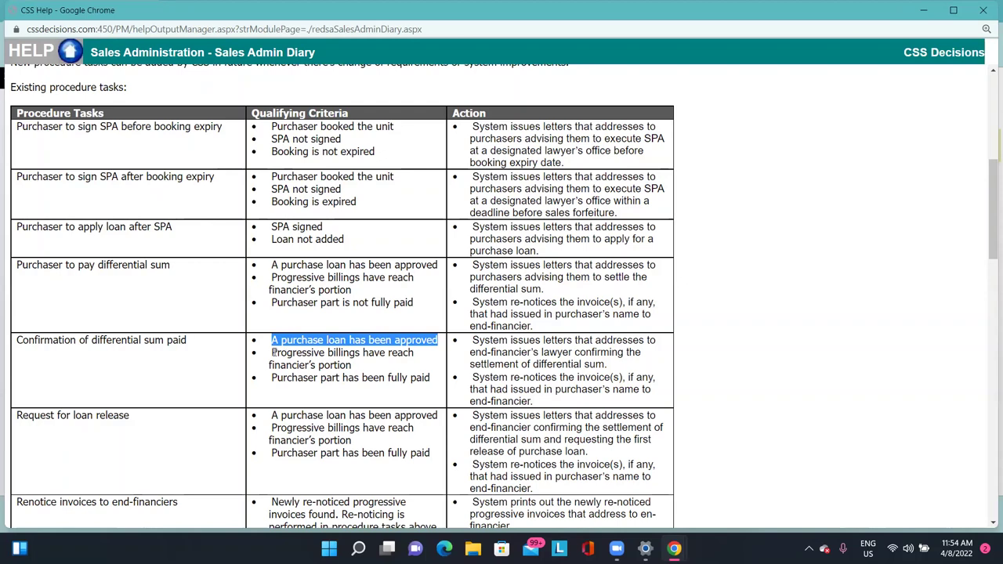
pyautogui.moveTo(273, 353); pyautogui.dragTo(356, 371)
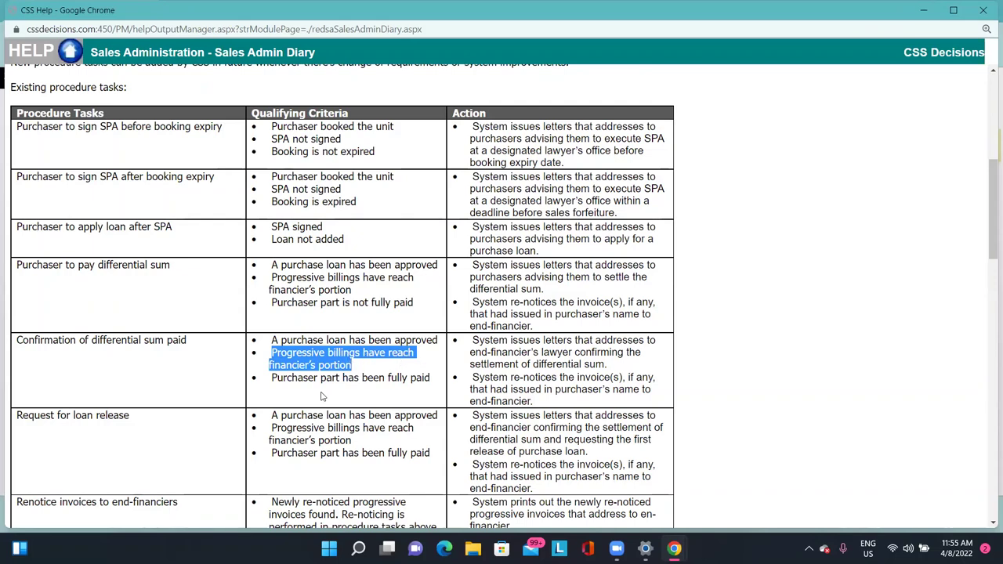
pyautogui.moveTo(272, 377); pyautogui.dragTo(431, 377)
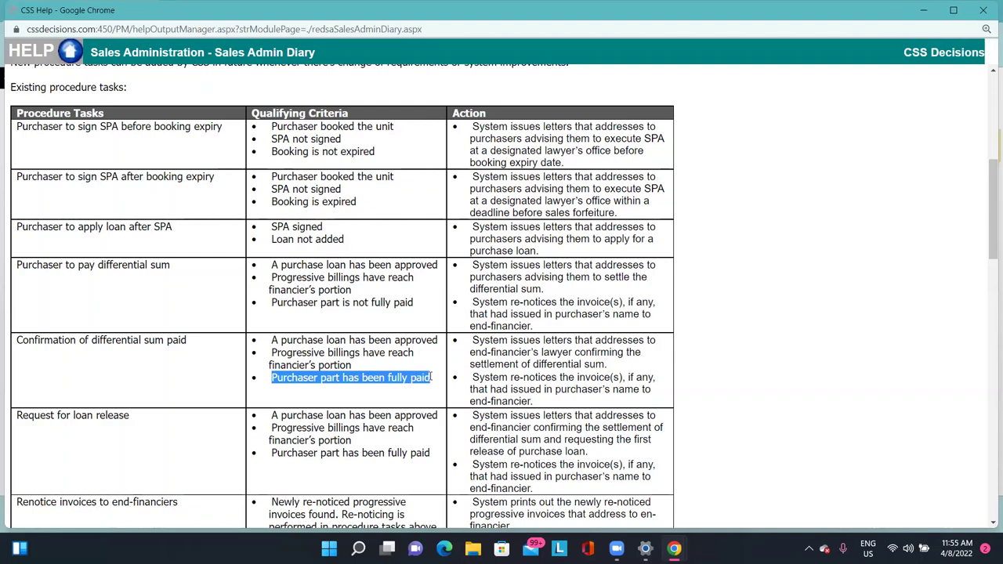
pyautogui.hotkey('alt', 'Tab')
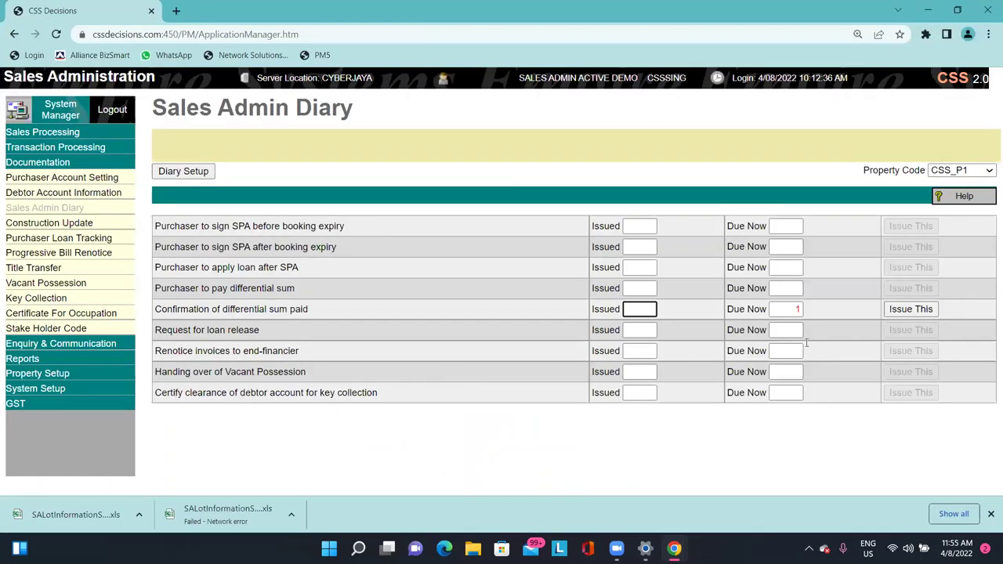
# Start issuing the confirmation for lot PT000001 dated 23/7/2022, accepting the out-of-range warning.
pyautogui.click(901, 312)
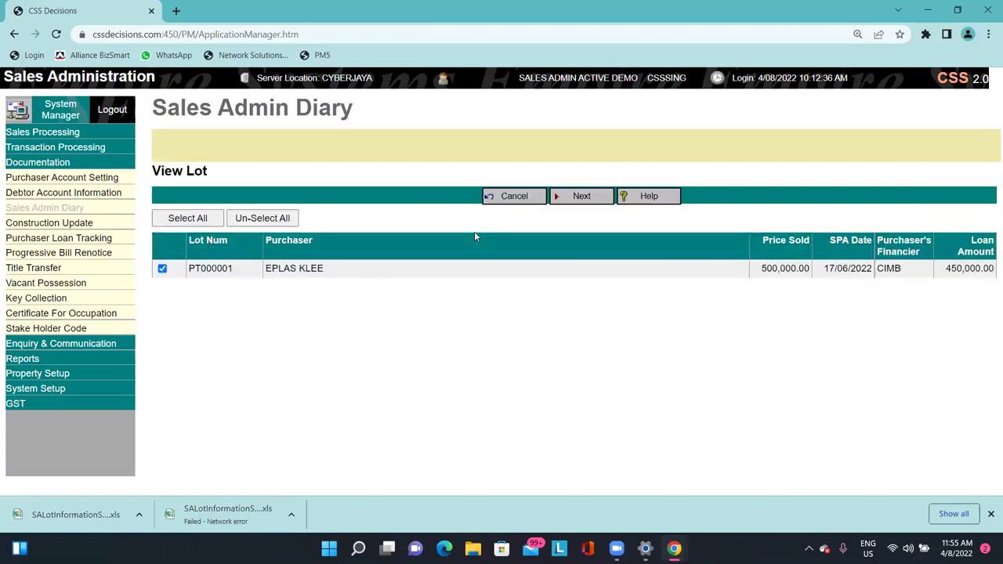
pyautogui.click(577, 198)
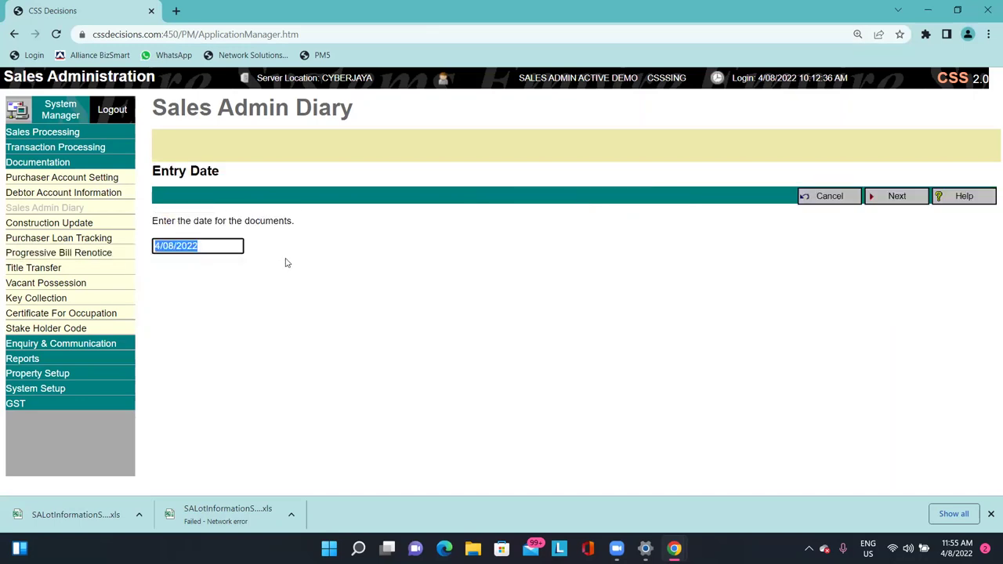
pyautogui.write('17/67')
pyautogui.press('BackSpace')
pyautogui.press('BackSpace')
pyautogui.press('BackSpace')
pyautogui.press('BackSpace')
pyautogui.press('BackSpace')
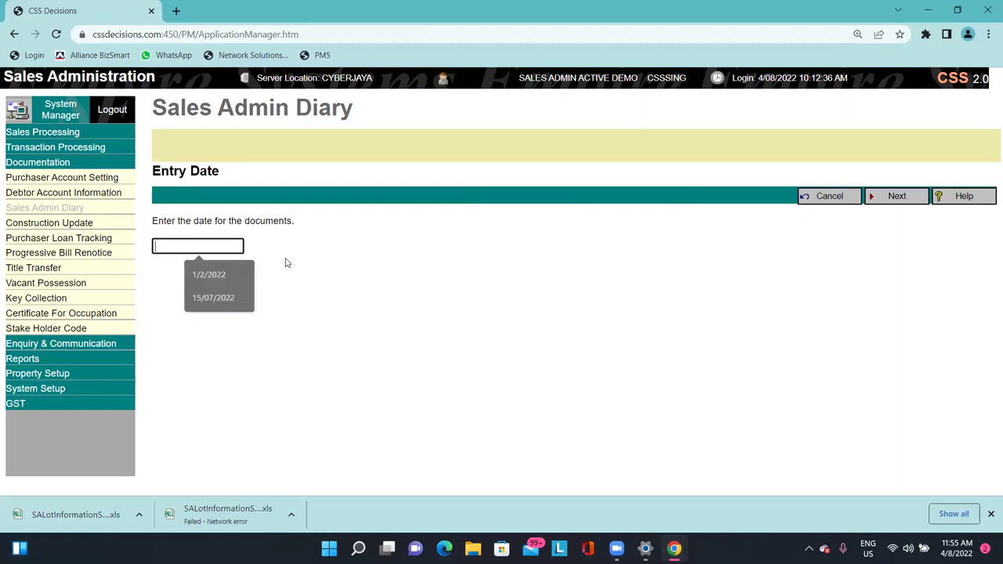
pyautogui.write('23/7')
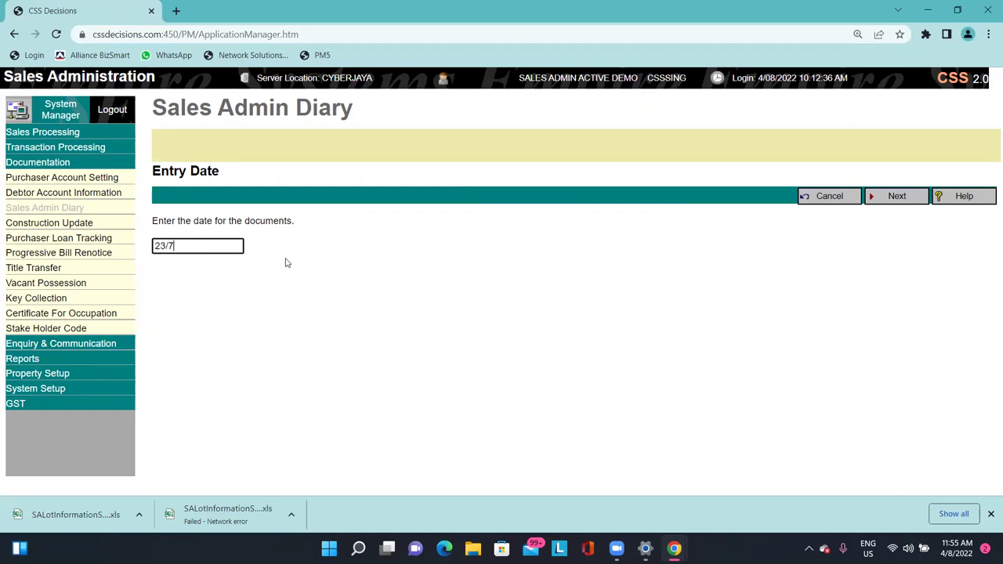
pyautogui.write('/2022')
pyautogui.press('Return')
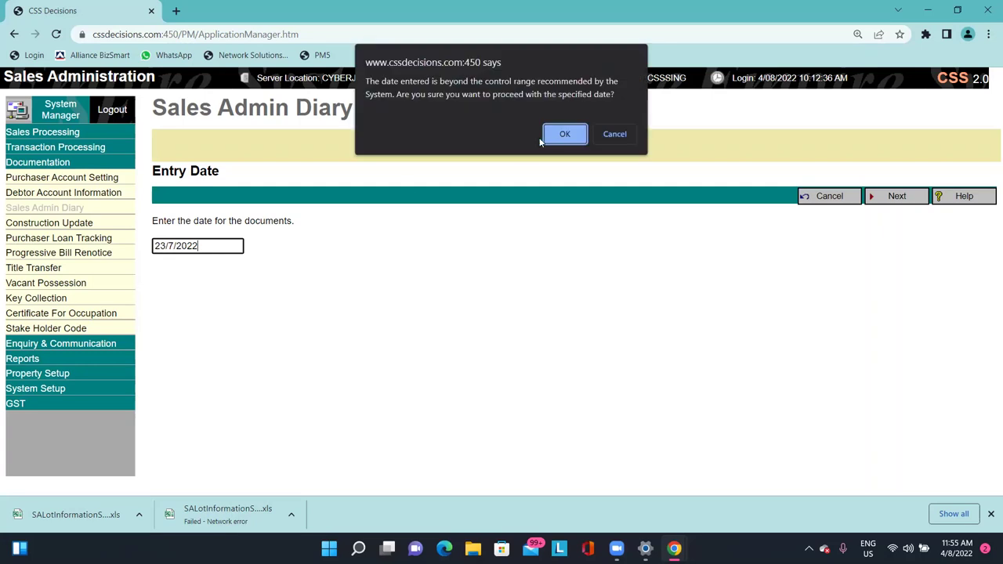
pyautogui.click(564, 134)
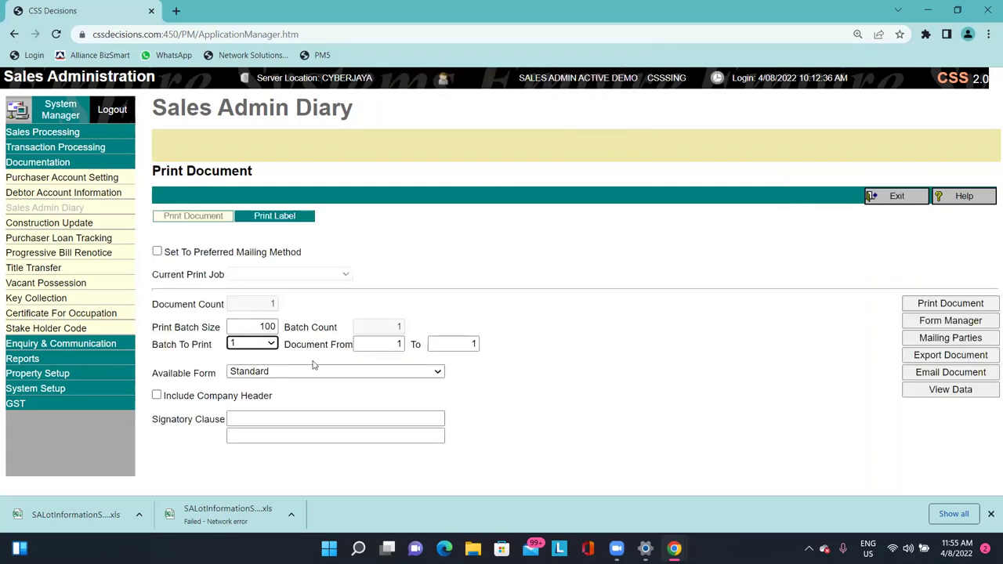
# Keep the Standard letter form, include the company header, and generate the letter.
pyautogui.click(315, 371)
pyautogui.click(313, 383)
pyautogui.click(261, 397)
pyautogui.click(950, 303)
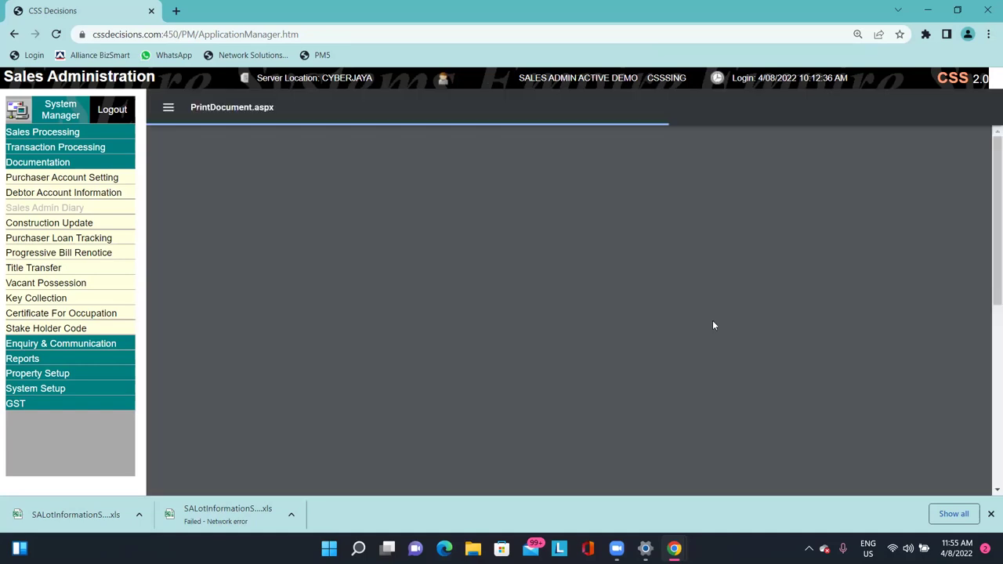
# Scroll through the letter and highlight the end-financier's outstanding 50,000.00.
pyautogui.scroll(-2, 771, 329)
pyautogui.scroll(2, 768, 337)
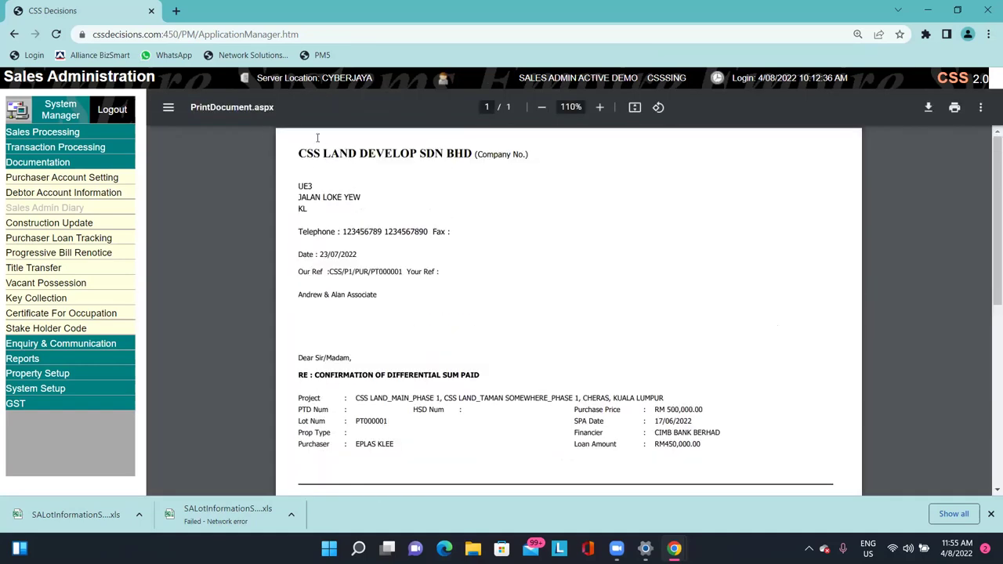
pyautogui.scroll(-2, 437, 333)
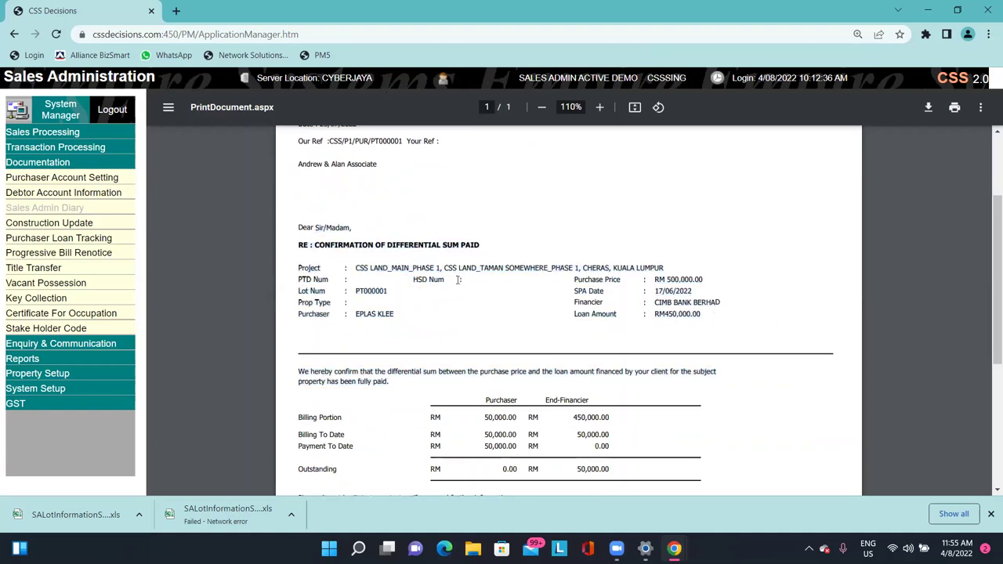
pyautogui.scroll(-3, 458, 280)
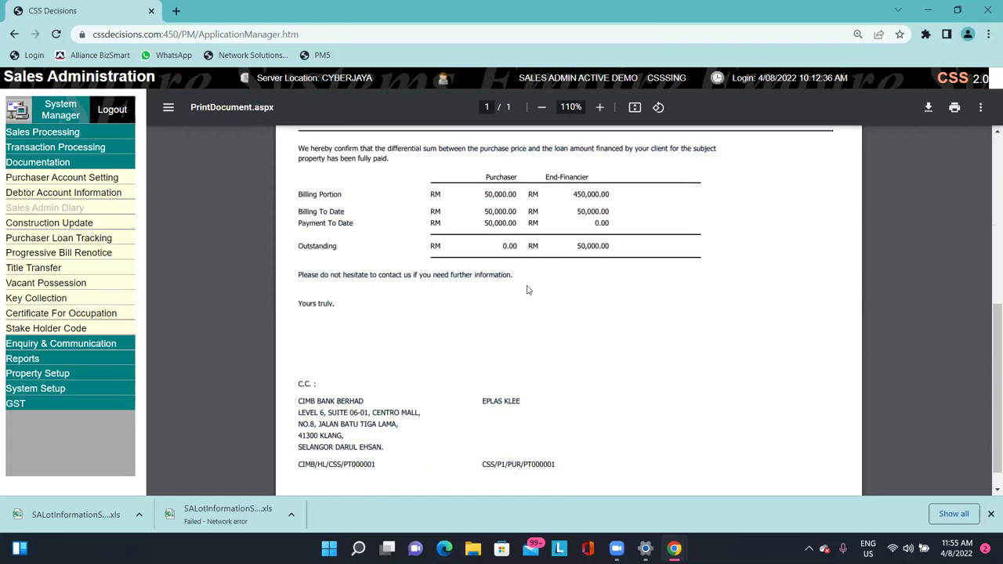
pyautogui.scroll(-1, 528, 287)
pyautogui.scroll(1, 549, 250)
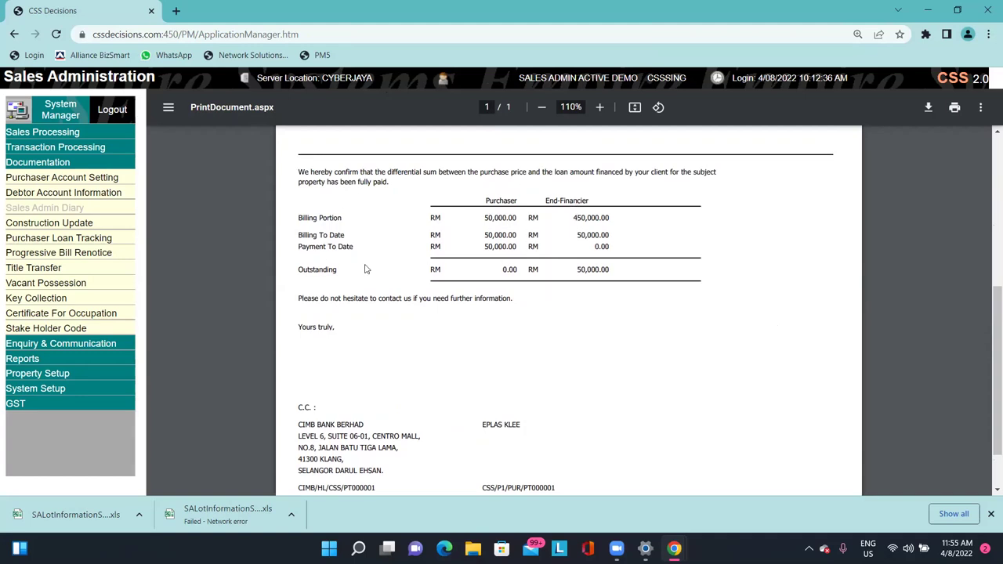
pyautogui.doubleClick(591, 270)
pyautogui.click(662, 296)
pyautogui.doubleClick(592, 270)
pyautogui.click(624, 277)
# Check the Outstanding and End-Financier billing-to-date amounts, then close the letter preview.
pyautogui.moveTo(576, 270); pyautogui.dragTo(605, 270)
pyautogui.scroll(-2, 598, 338)
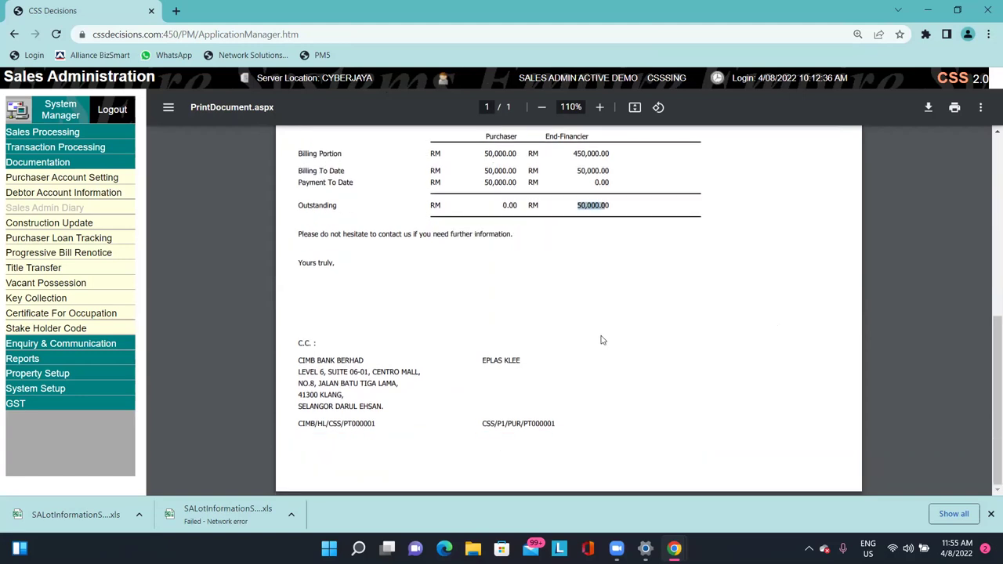
pyautogui.scroll(2, 602, 340)
pyautogui.click(499, 219)
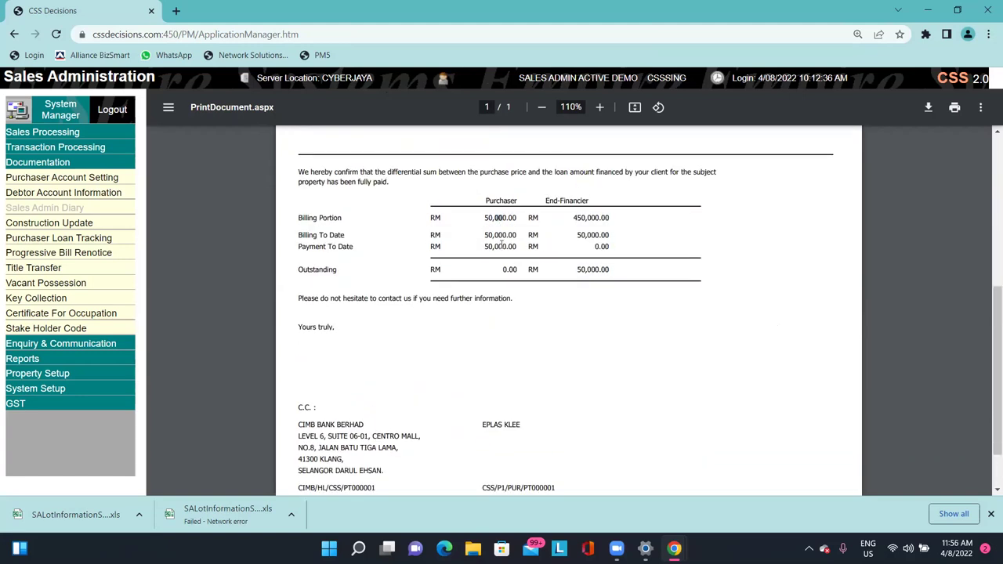
pyautogui.doubleClick(594, 235)
pyautogui.click(492, 234)
pyautogui.scroll(4, 670, 386)
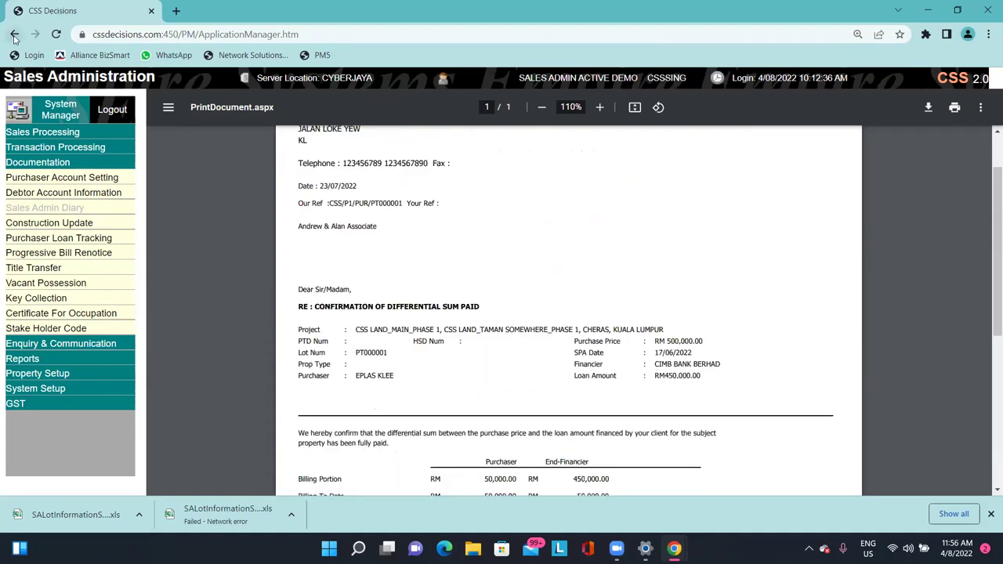
pyautogui.press('Escape')
# Exit the print page, confirm all letters printed without errors, and check the issued count of 1.
pyautogui.click(896, 196)
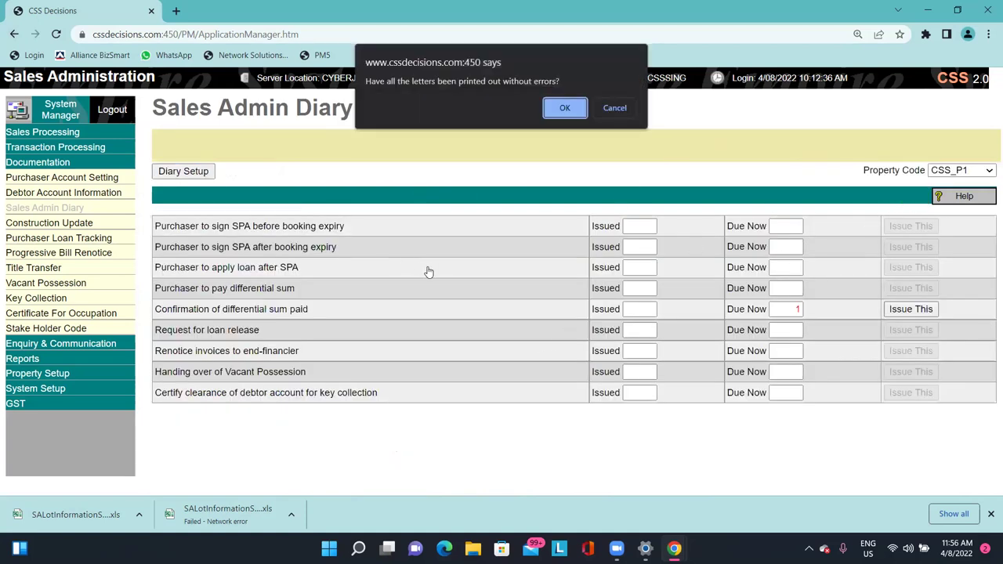
pyautogui.moveTo(382, 81); pyautogui.dragTo(562, 67)
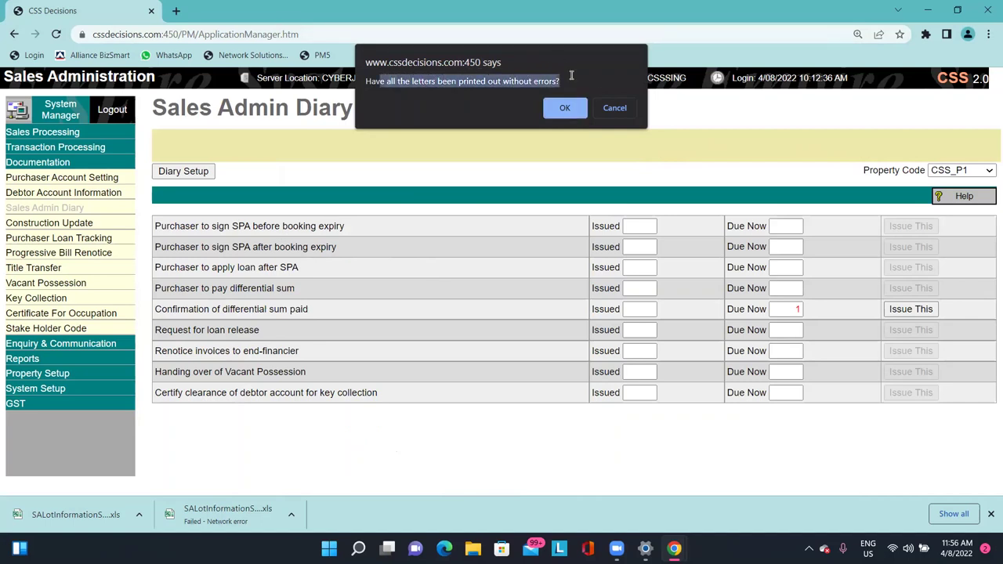
pyautogui.click(564, 108)
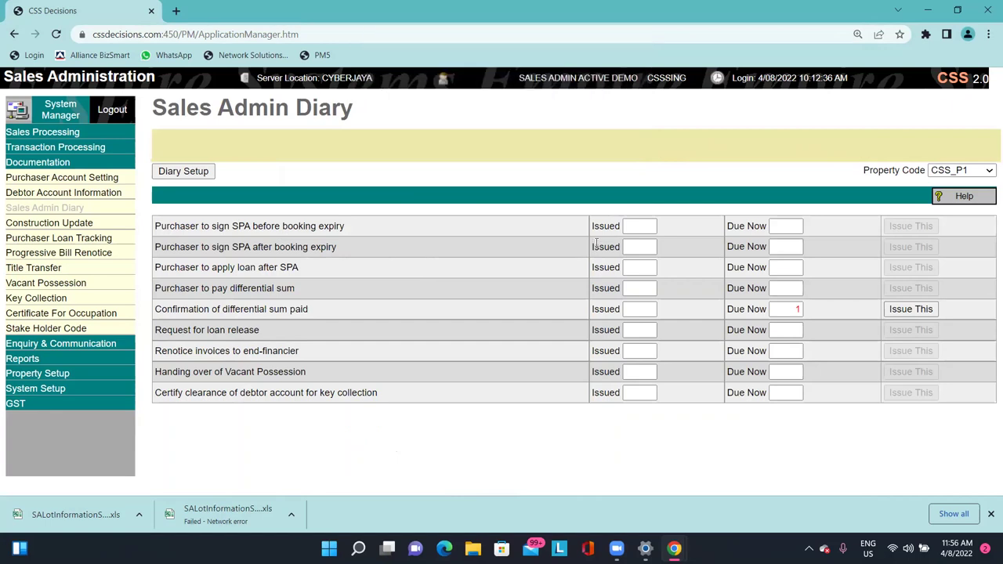
pyautogui.moveTo(647, 310); pyautogui.dragTo(660, 312)
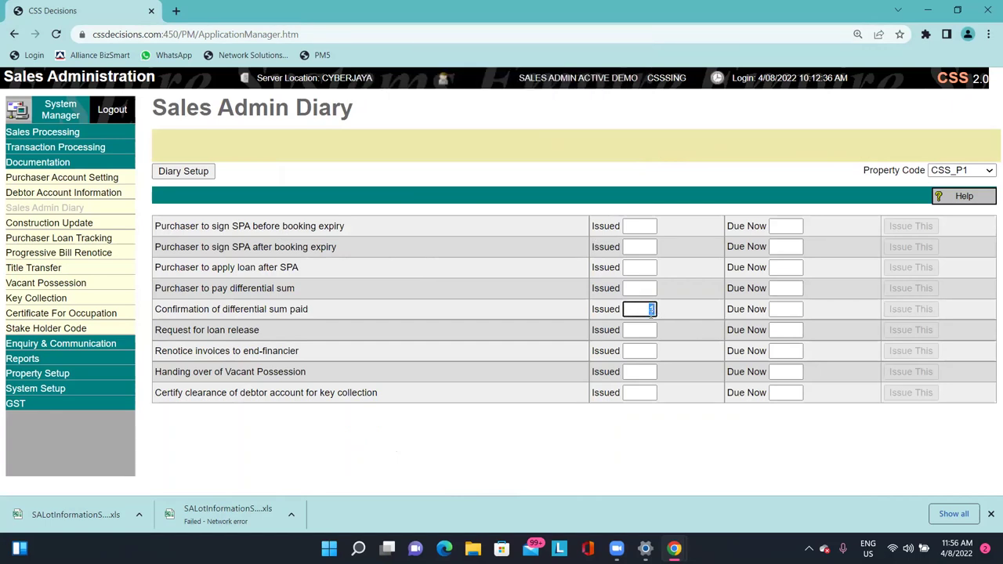
pyautogui.click(685, 307)
# Switch to the Sales Admin Diary help and scroll to the Reverse Tasks Action section.
pyautogui.hotkey('alt', 'Tab')
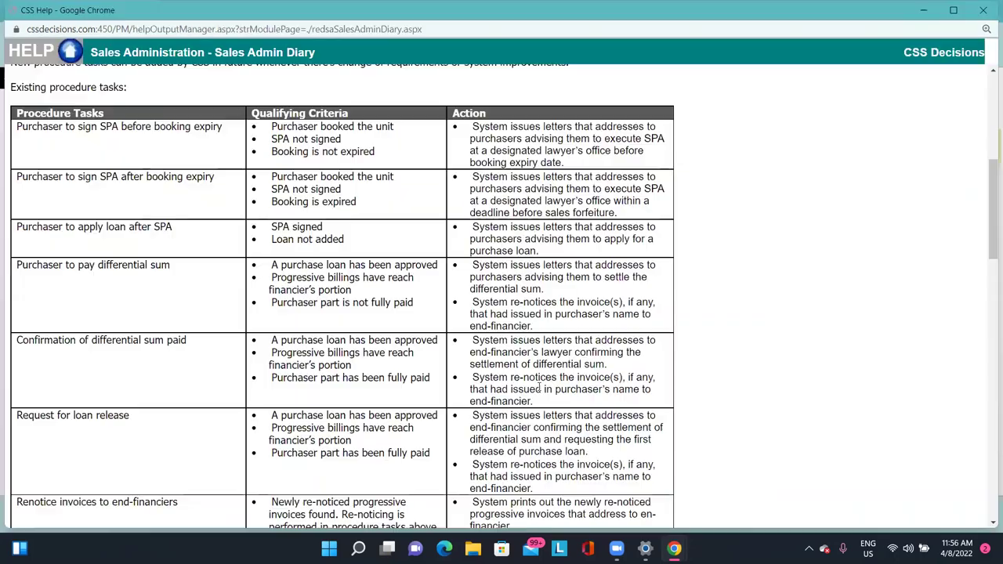
pyautogui.scroll(3, 378, 239)
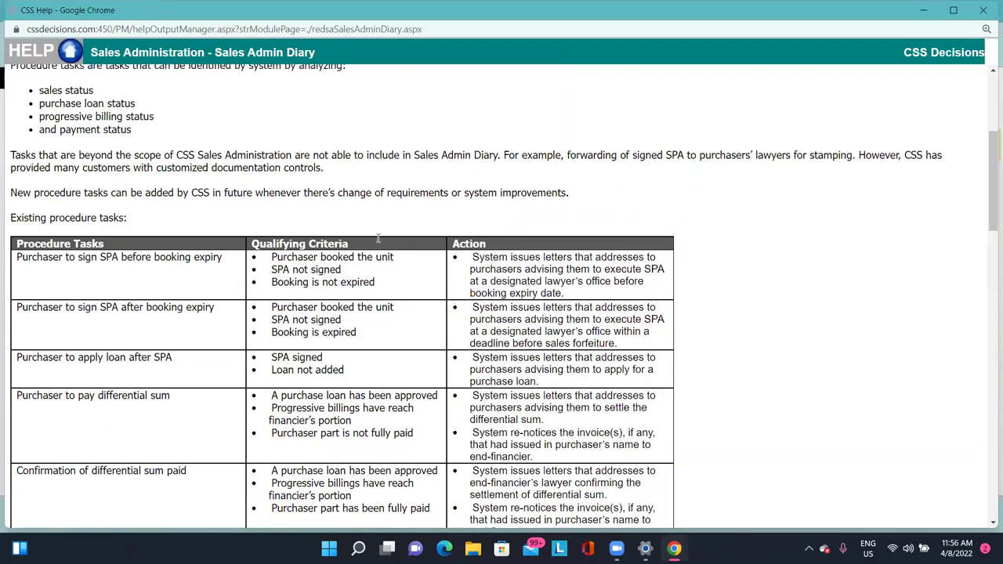
pyautogui.scroll(-2, 470, 246)
pyautogui.scroll(-11, 480, 249)
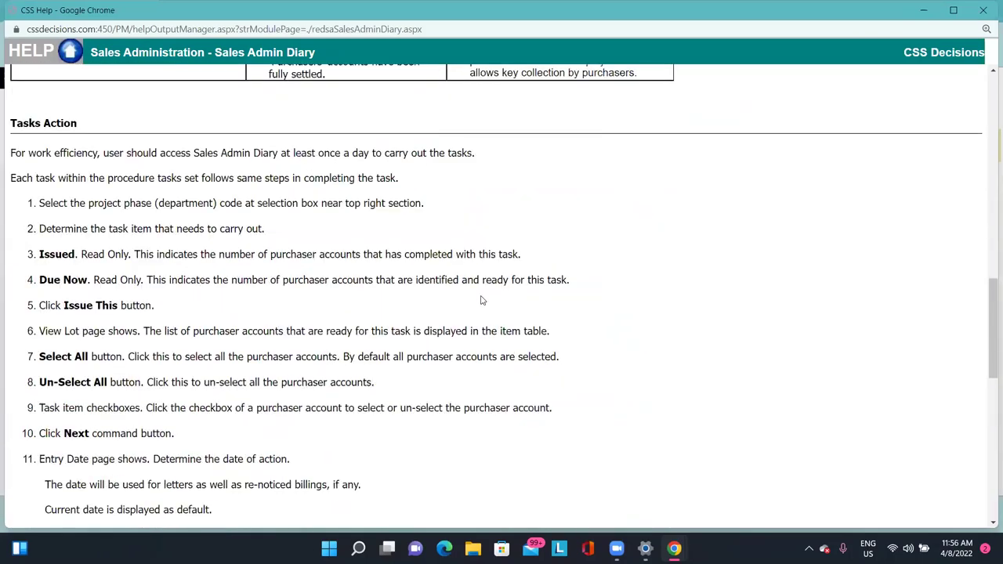
pyautogui.scroll(-4, 487, 298)
pyautogui.moveTo(11, 156); pyautogui.dragTo(150, 165)
pyautogui.click(138, 166)
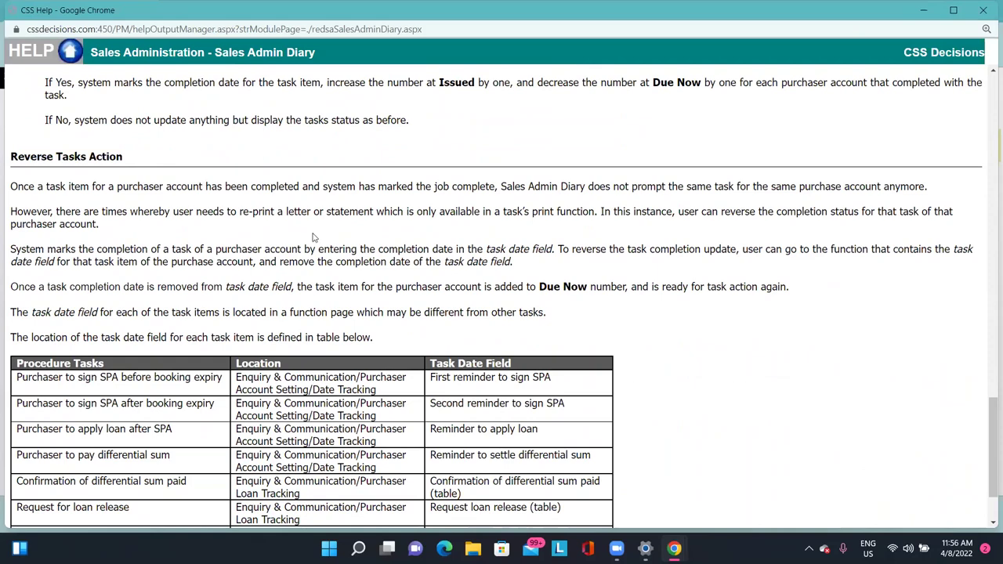
pyautogui.scroll(-3, 312, 237)
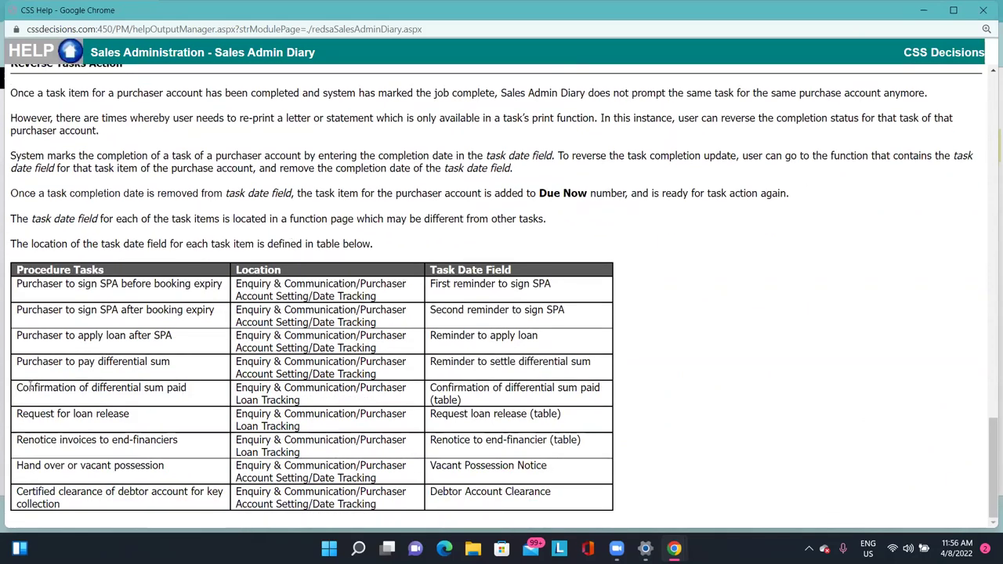
# Read the Confirmation of differential sum paid row: Enquiry & Communication / Loan Tracking location and task date field.
pyautogui.moveTo(17, 388); pyautogui.dragTo(179, 387)
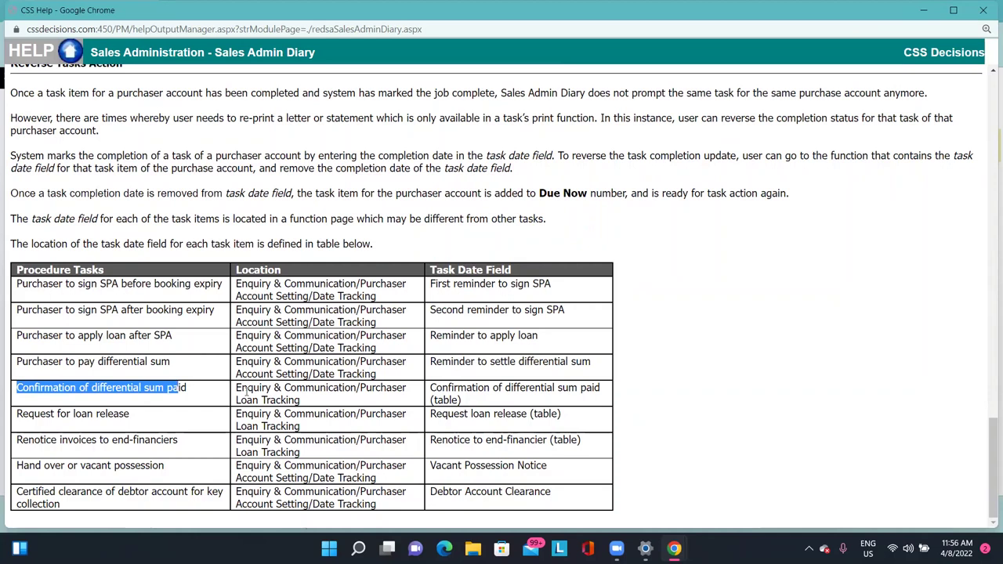
pyautogui.moveTo(236, 388); pyautogui.dragTo(374, 388)
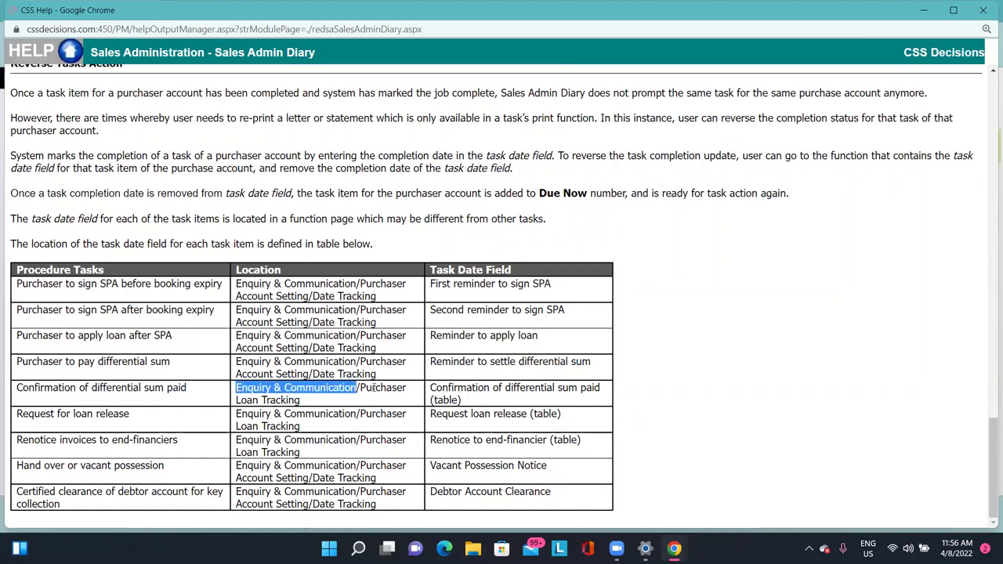
pyautogui.moveTo(236, 400); pyautogui.dragTo(300, 401)
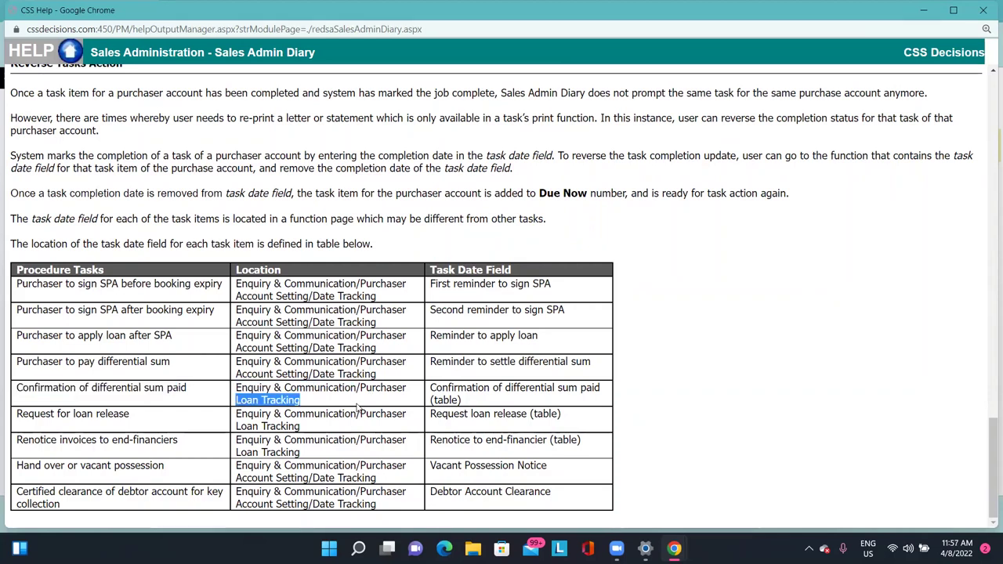
pyautogui.click(331, 396)
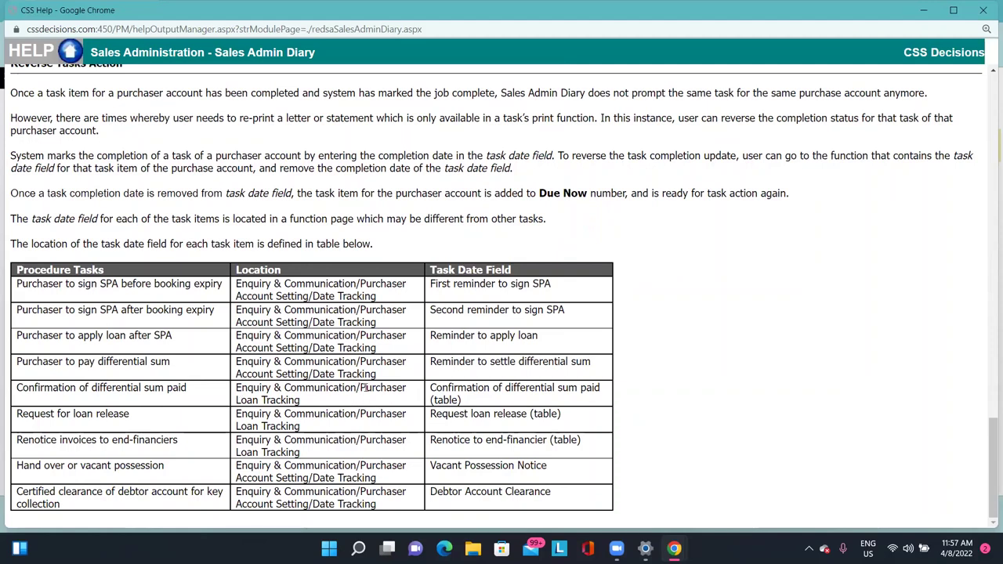
pyautogui.moveTo(365, 387); pyautogui.dragTo(384, 415)
pyautogui.click(389, 377)
pyautogui.moveTo(429, 394); pyautogui.dragTo(600, 389)
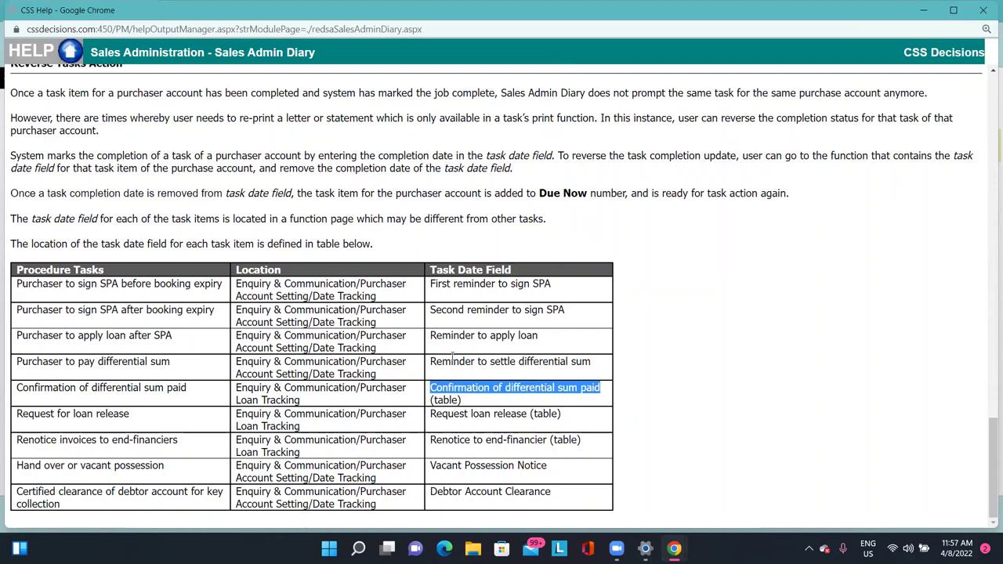
pyautogui.click(443, 387)
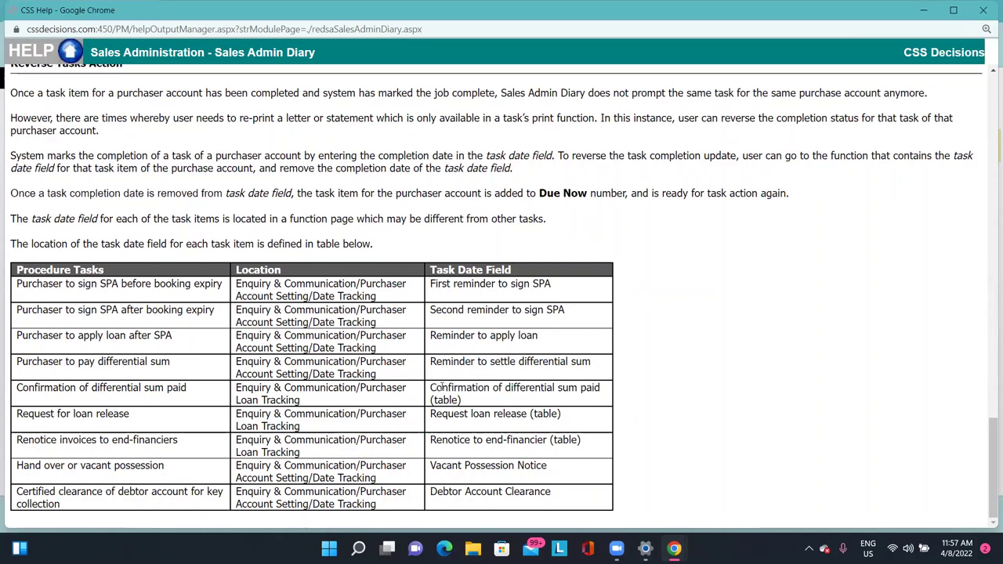
pyautogui.moveTo(448, 387); pyautogui.dragTo(564, 387)
pyautogui.click(584, 386)
# Close the help and find the Confirmation of Differential Sum Paid job's 23/07/2022 completion date in lot PT000001's loan record.
pyautogui.click(923, 10)
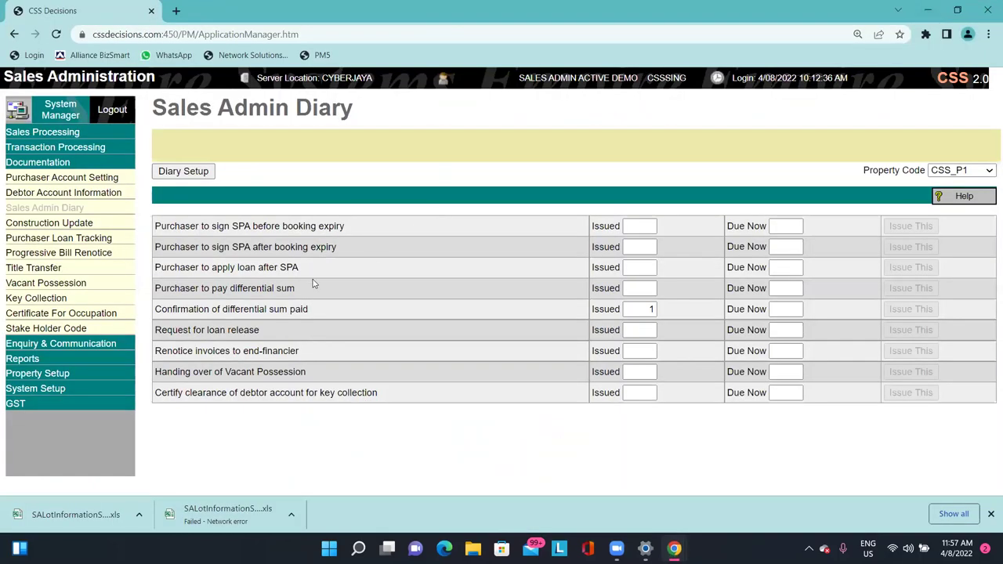
pyautogui.click(72, 239)
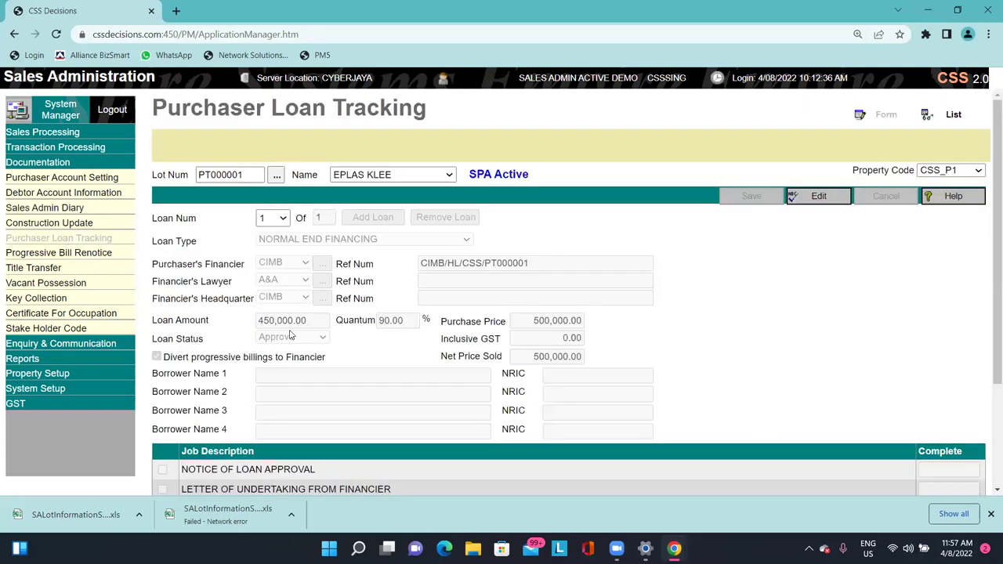
pyautogui.scroll(-3, 303, 336)
pyautogui.scroll(-1, 367, 341)
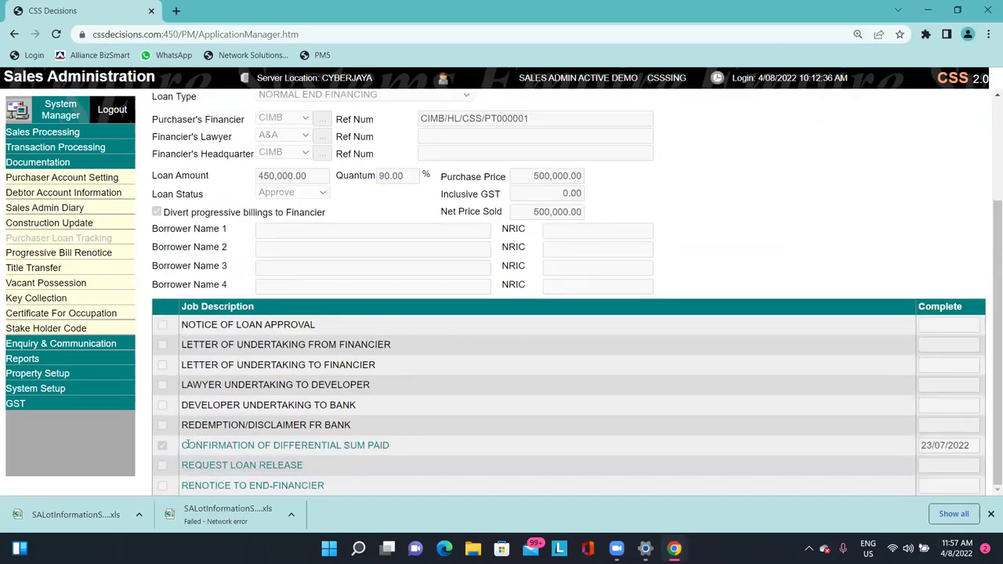
pyautogui.moveTo(188, 444); pyautogui.dragTo(970, 451)
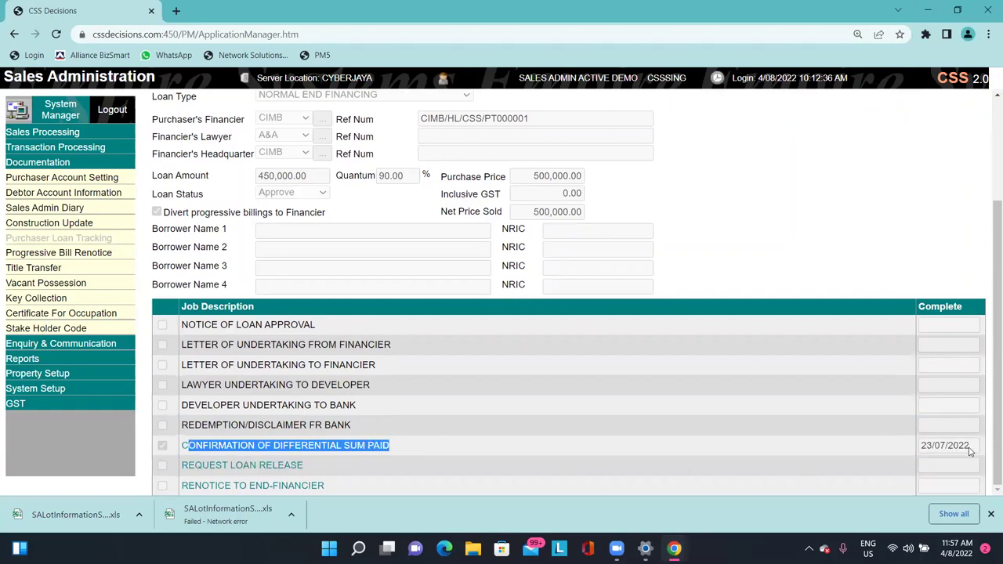
pyautogui.doubleClick(957, 446)
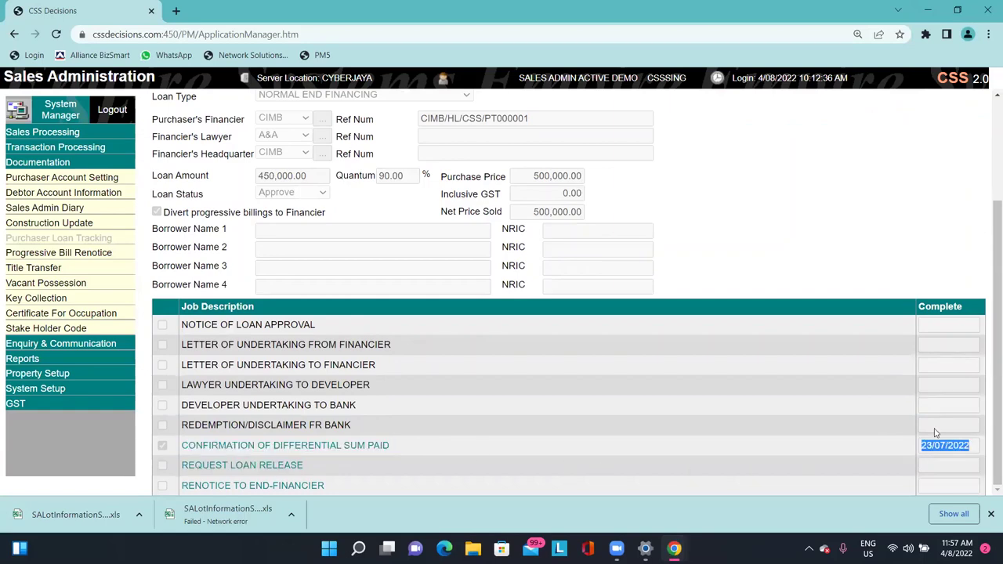
# Edit the loan record and clear the 23/07/2022 completion date from Confirmation of Differential Sum Paid.
pyautogui.scroll(3, 891, 469)
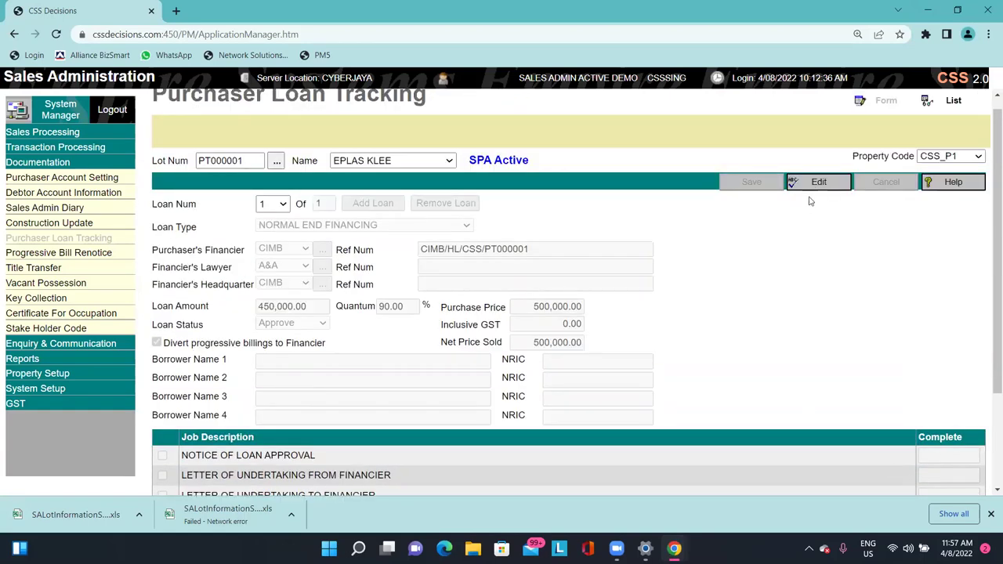
pyautogui.click(815, 186)
pyautogui.scroll(-3, 760, 324)
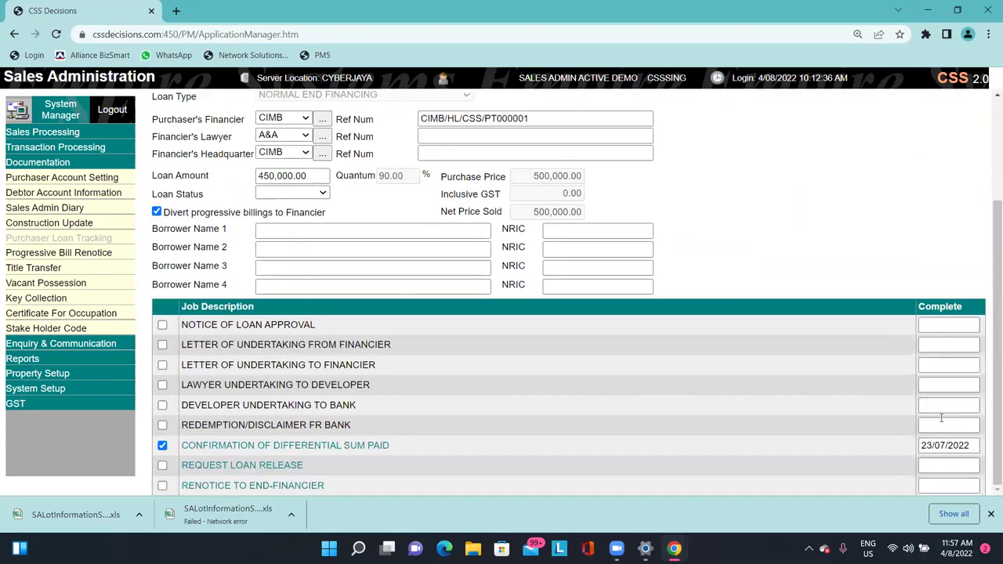
pyautogui.click(946, 445)
pyautogui.hotkey('ctrl', 'a')
pyautogui.press('BackSpace')
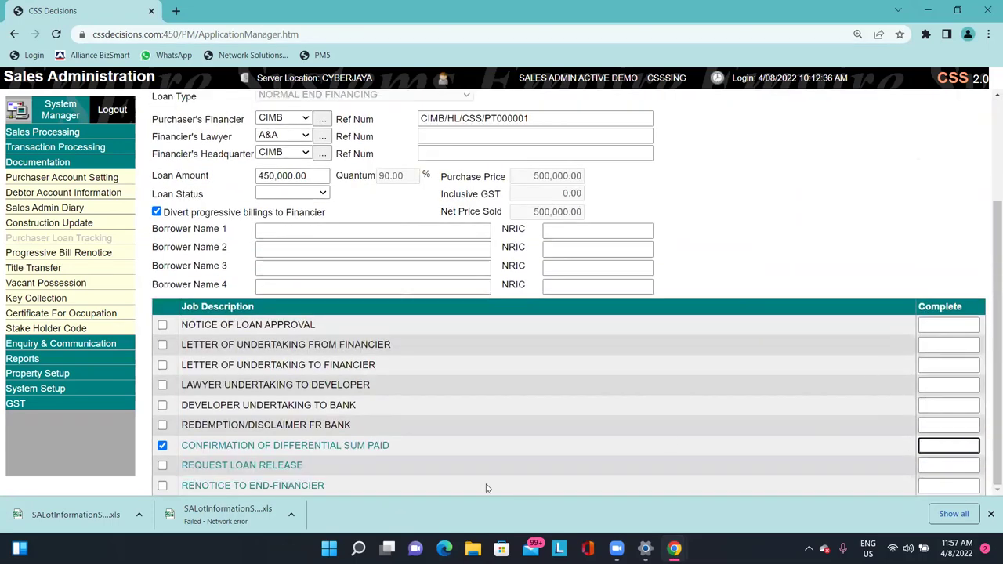
pyautogui.click(162, 444)
# Save the purchaser loan record and check that the job rows have no completion dates.
pyautogui.scroll(3, 230, 436)
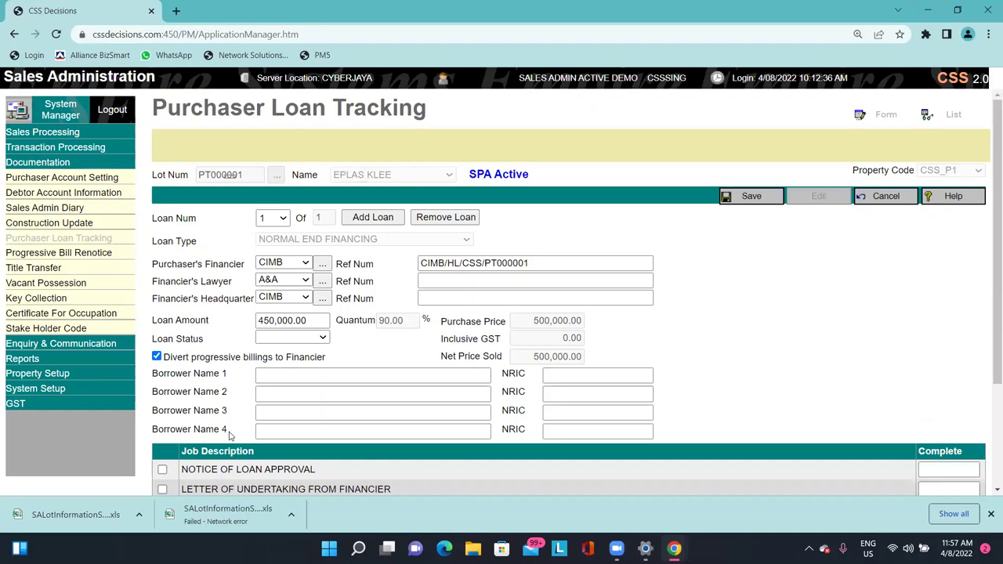
pyautogui.click(751, 196)
pyautogui.scroll(-3, 779, 409)
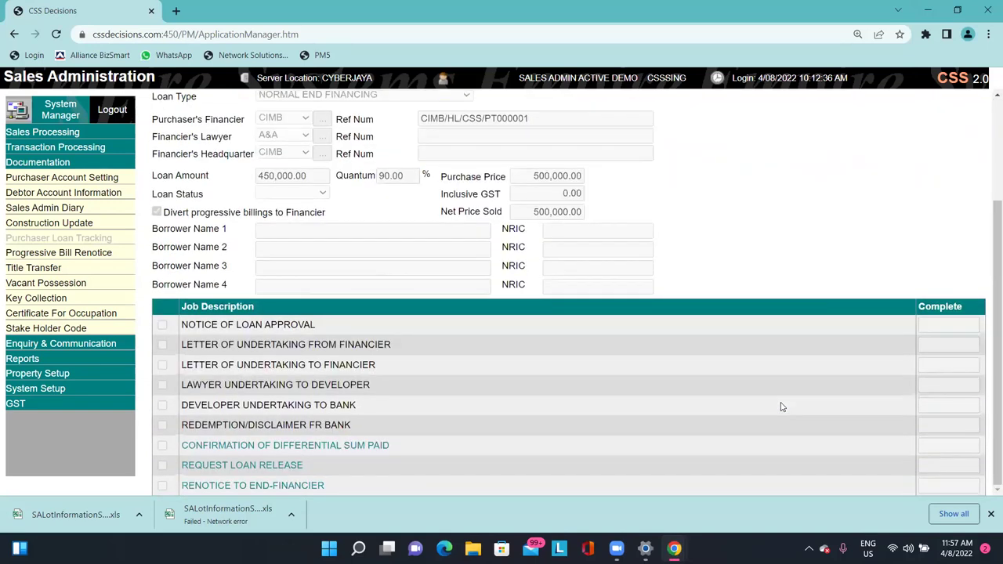
pyautogui.scroll(3, 780, 406)
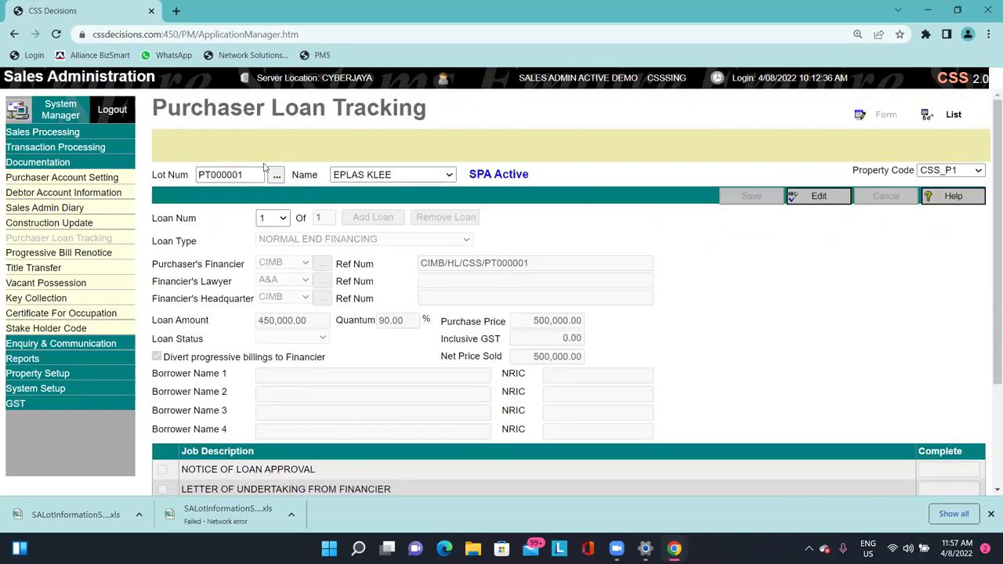
# Open the Sales Admin Diary and check the Due Now count for Confirmation of differential sum paid.
pyautogui.click(92, 208)
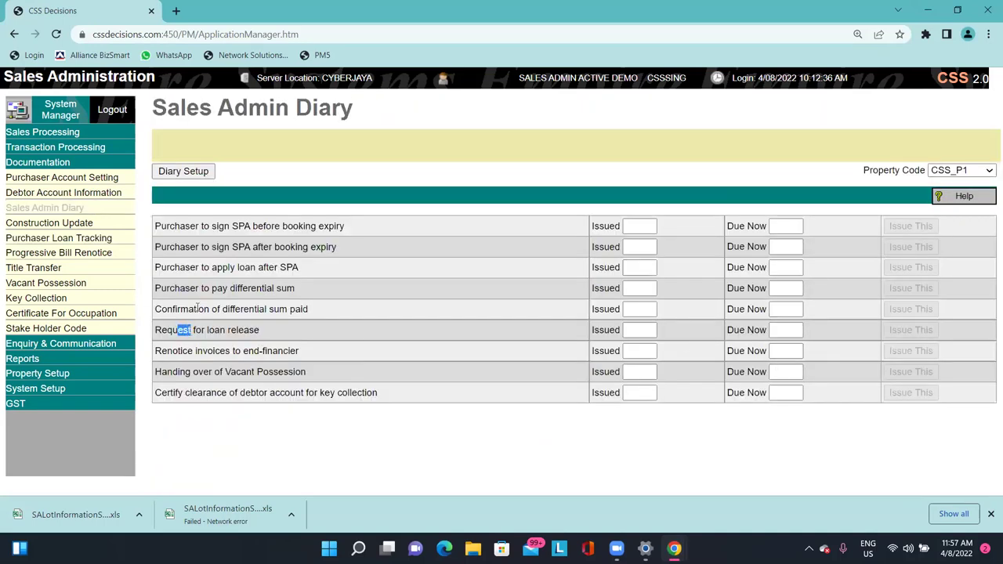
pyautogui.moveTo(166, 309); pyautogui.dragTo(189, 309)
pyautogui.moveTo(336, 312); pyautogui.dragTo(788, 314)
pyautogui.click(793, 312)
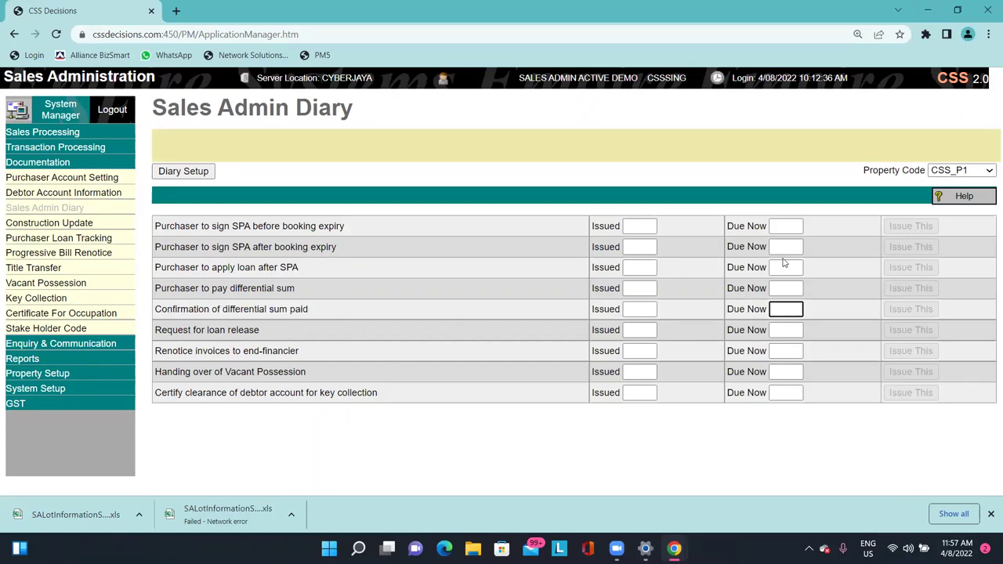
# Look up the Confirmation of differential sum paid entry in the help's Reverse Tasks Action table.
pyautogui.click(965, 197)
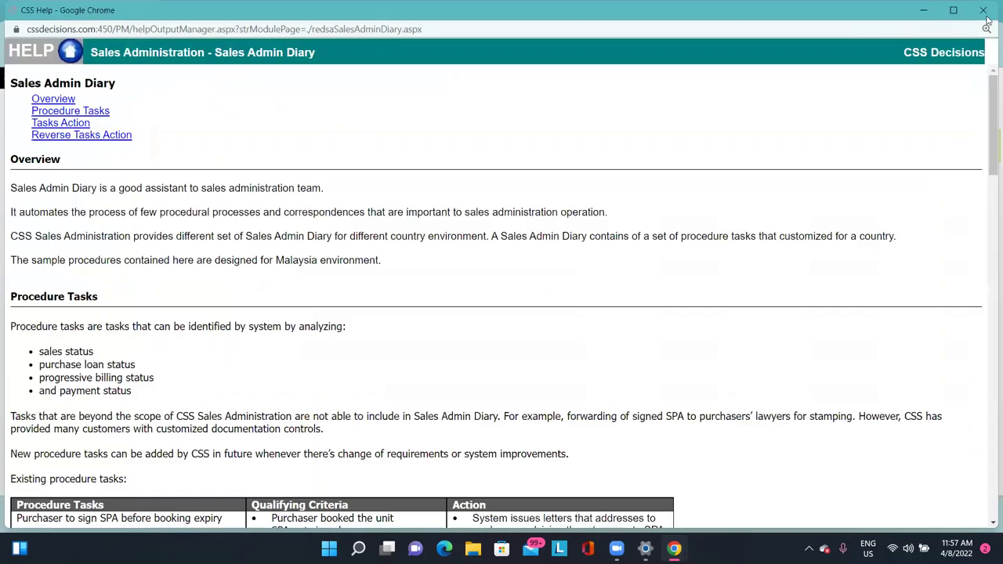
pyautogui.scroll(-20, 475, 389)
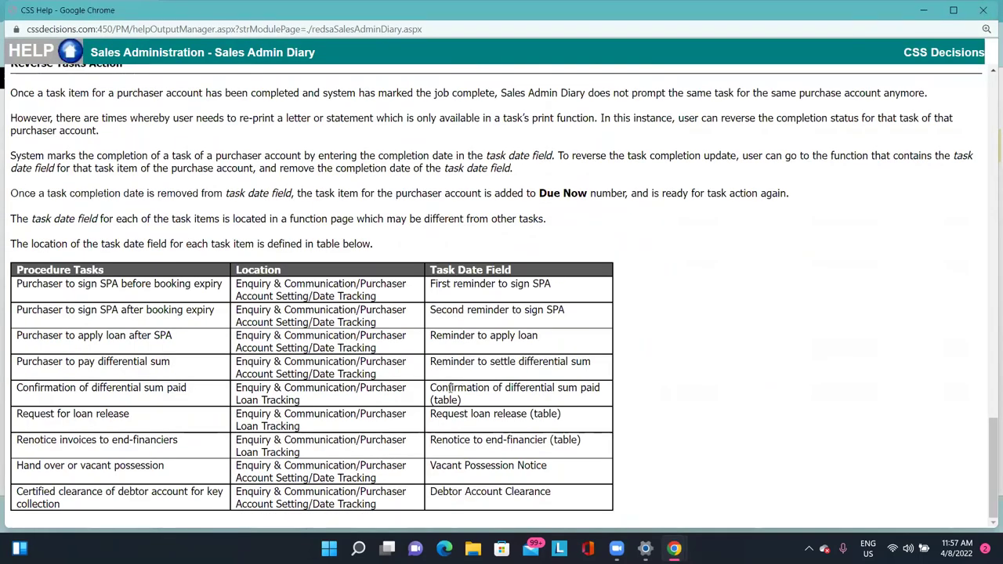
pyautogui.doubleClick(505, 390)
pyautogui.tripleClick(505, 390)
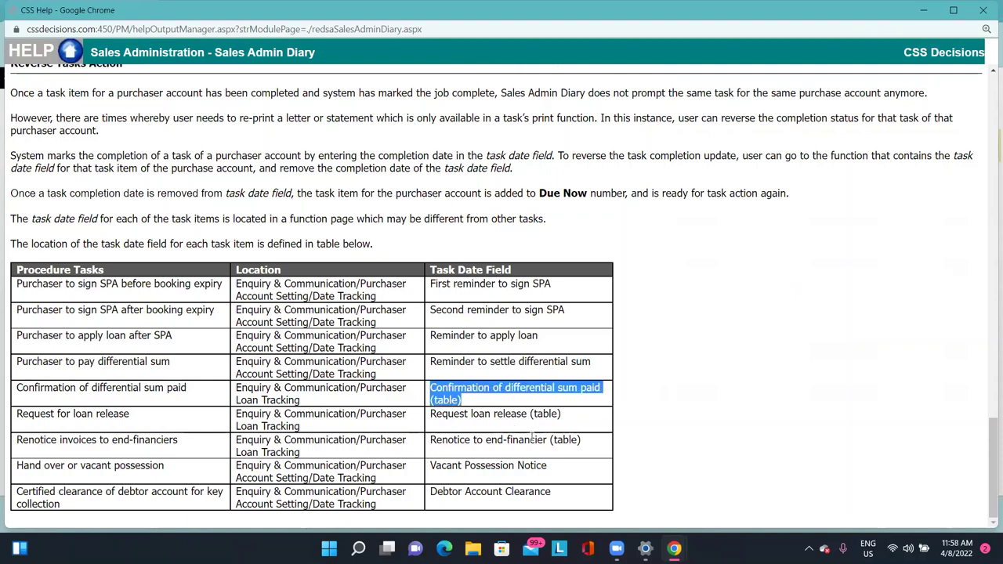
pyautogui.scroll(20, 501, 298)
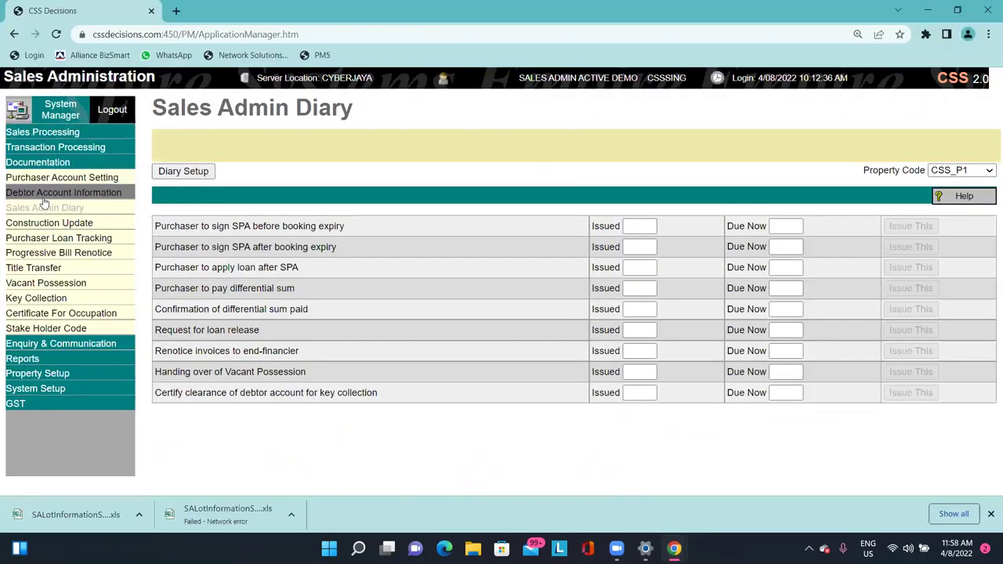
# Change lot PT000001's Loan Status to Approve and save the purchaser loan record.
pyautogui.click(89, 239)
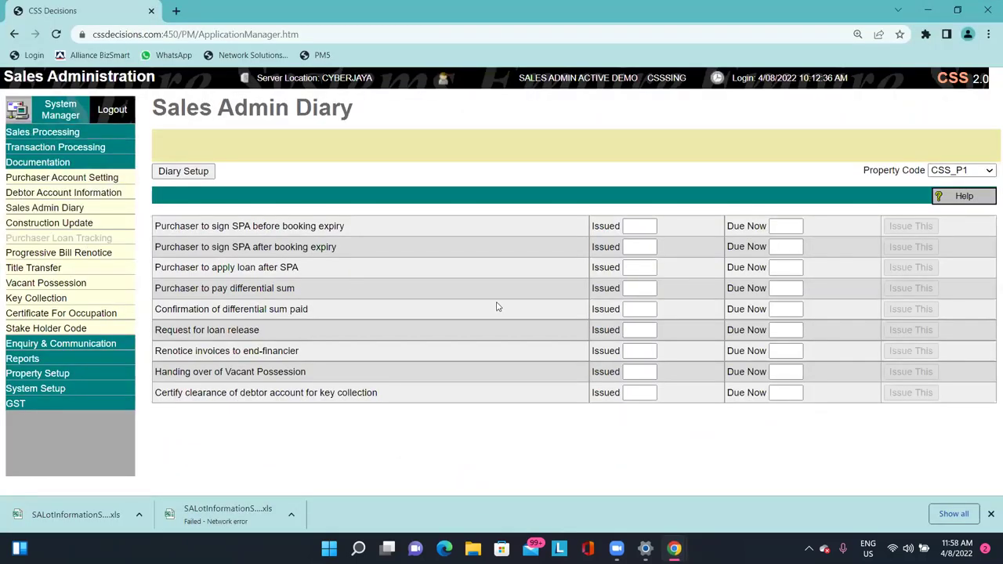
pyautogui.click(819, 195)
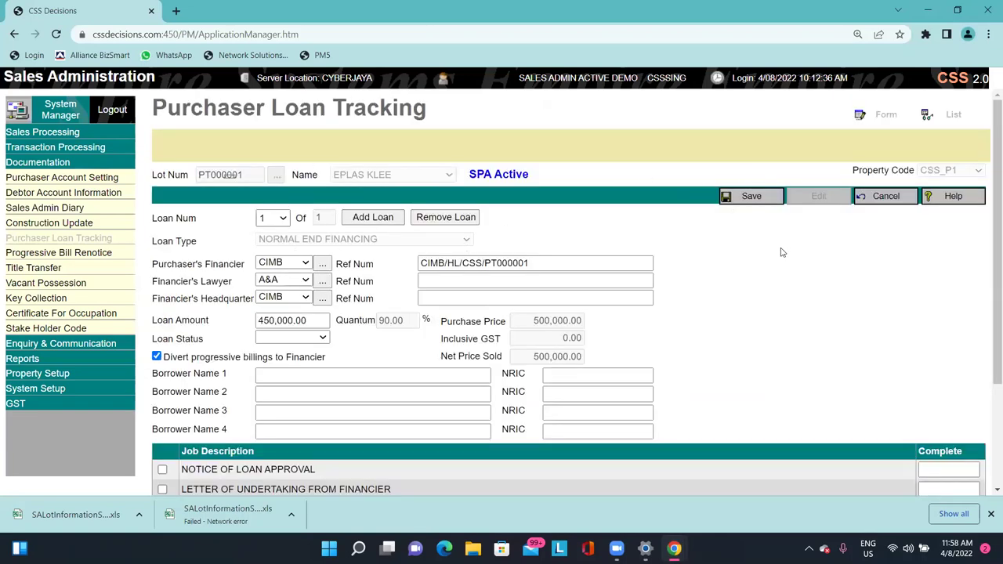
pyautogui.moveTo(168, 105); pyautogui.dragTo(407, 95)
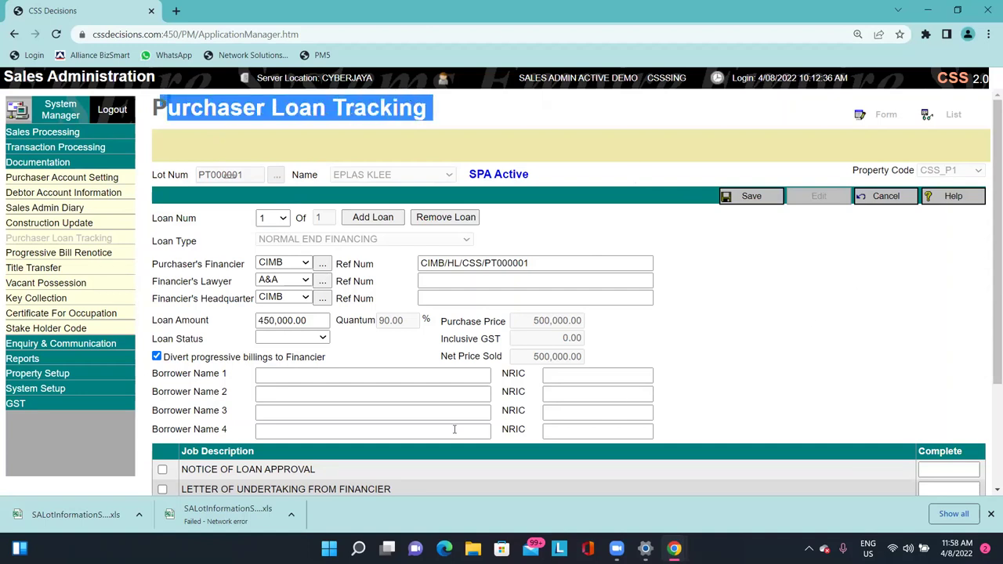
pyautogui.click(320, 337)
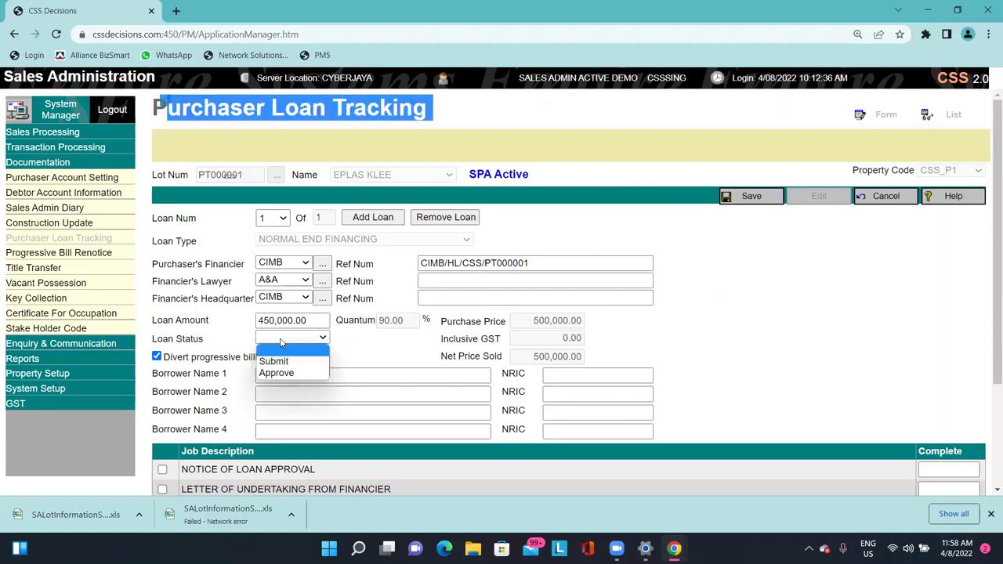
pyautogui.click(286, 373)
pyautogui.click(304, 340)
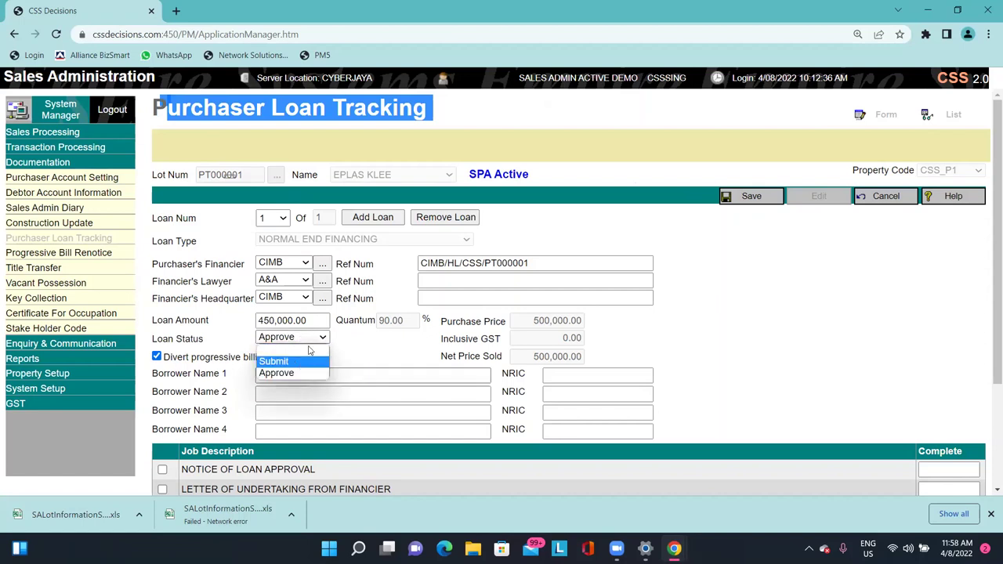
pyautogui.click(296, 375)
pyautogui.click(296, 338)
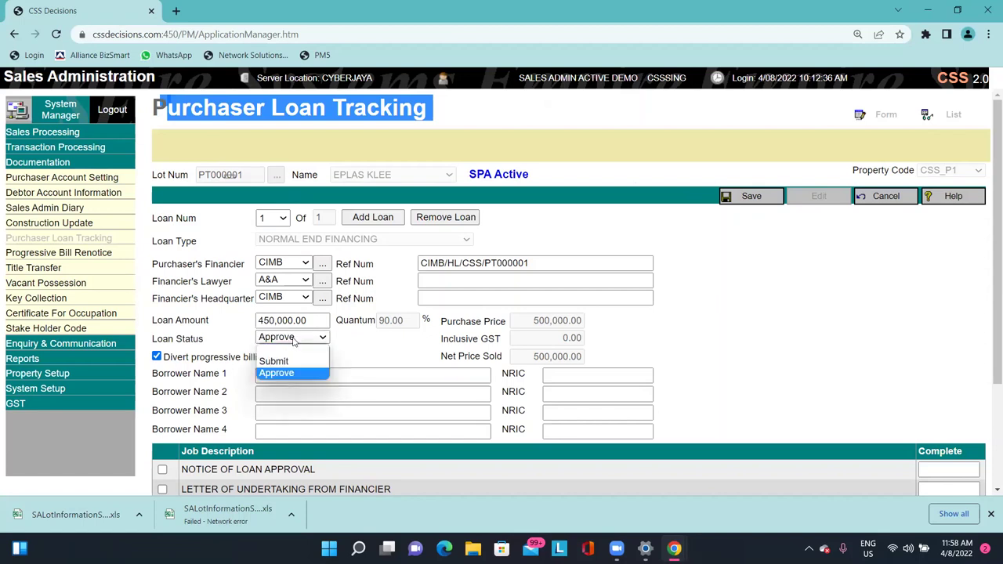
pyautogui.click(294, 373)
pyautogui.click(746, 198)
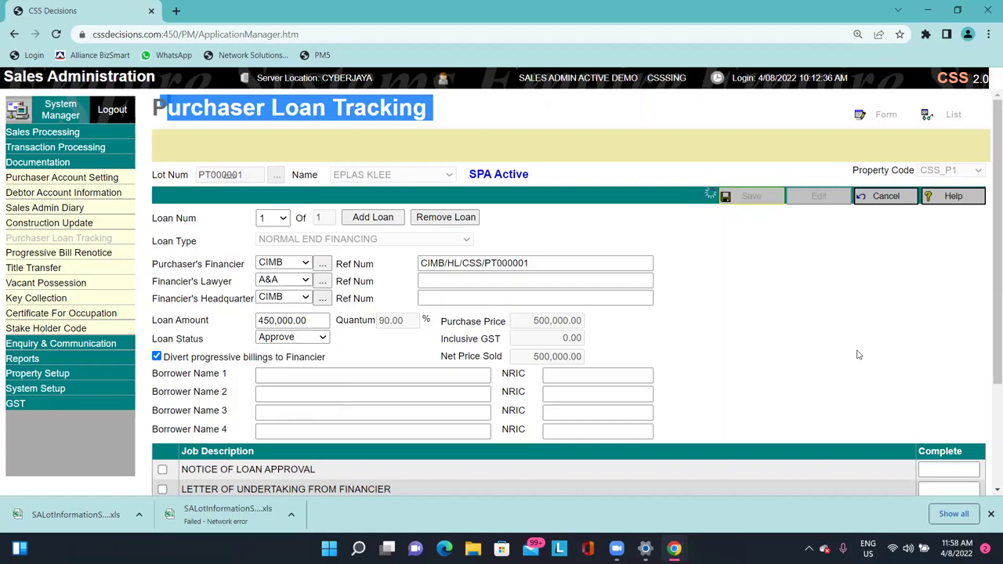
pyautogui.scroll(-2, 471, 342)
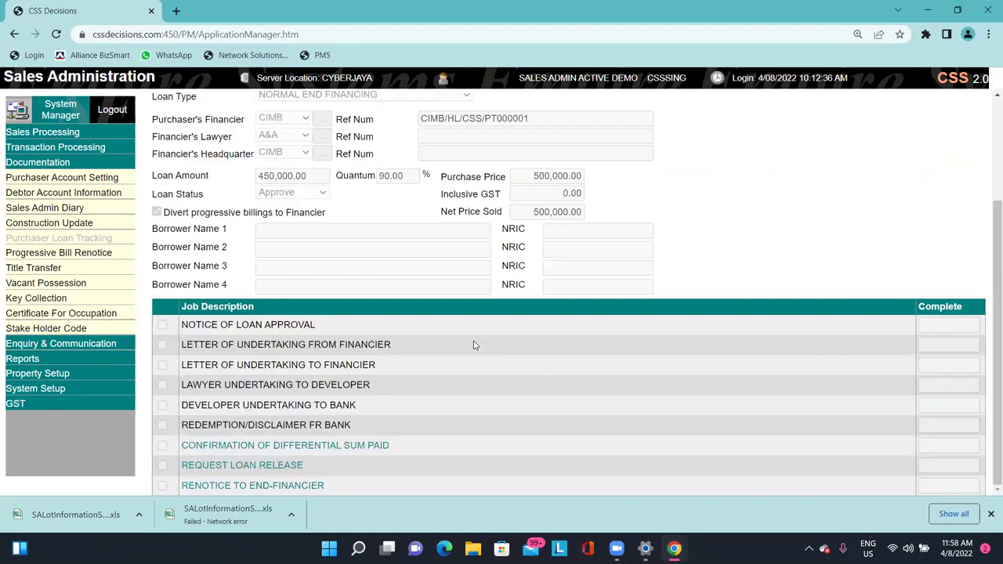
# Confirm the differential-sum-paid task shows Due Now 1, then bring up Construction Update's Lot Selection for CSS_P1.
pyautogui.click(86, 208)
pyautogui.moveTo(786, 311); pyautogui.dragTo(816, 312)
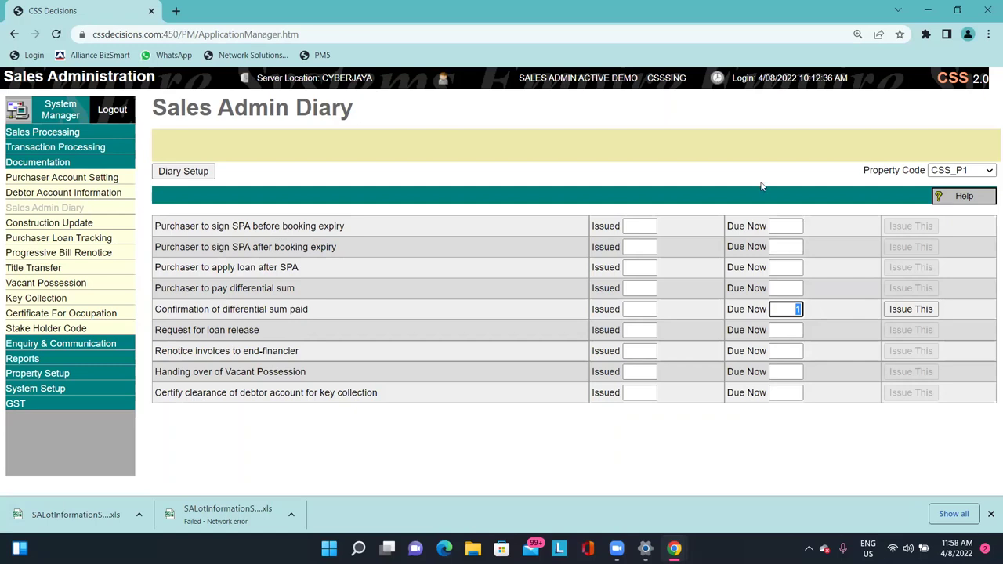
pyautogui.click(112, 225)
pyautogui.moveTo(167, 112); pyautogui.dragTo(371, 104)
pyautogui.click(384, 159)
pyautogui.click(413, 220)
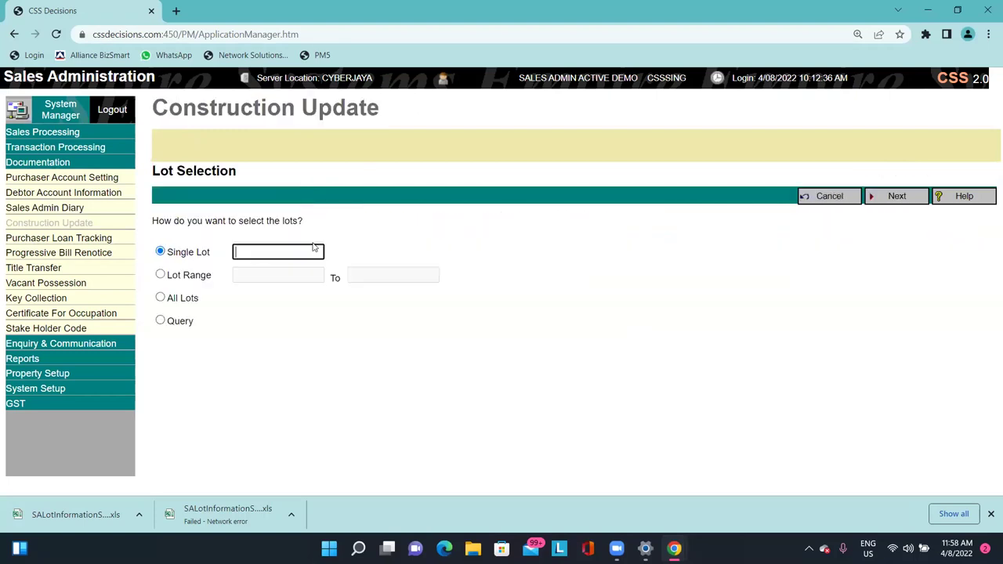
# Choose All Lots and set stage code 2(B) for lot PT000001, then return to its loan record.
pyautogui.doubleClick(186, 301)
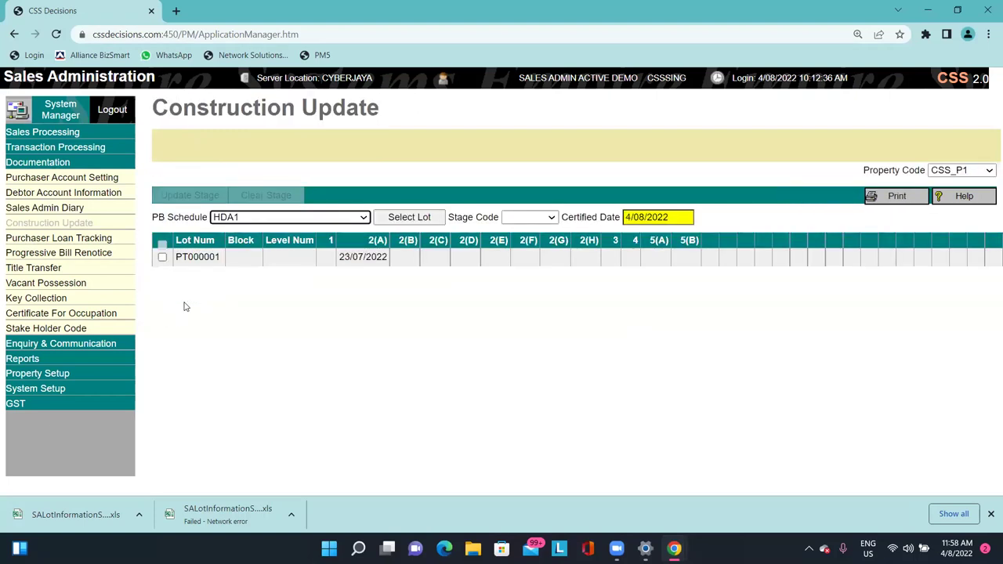
pyautogui.click(419, 256)
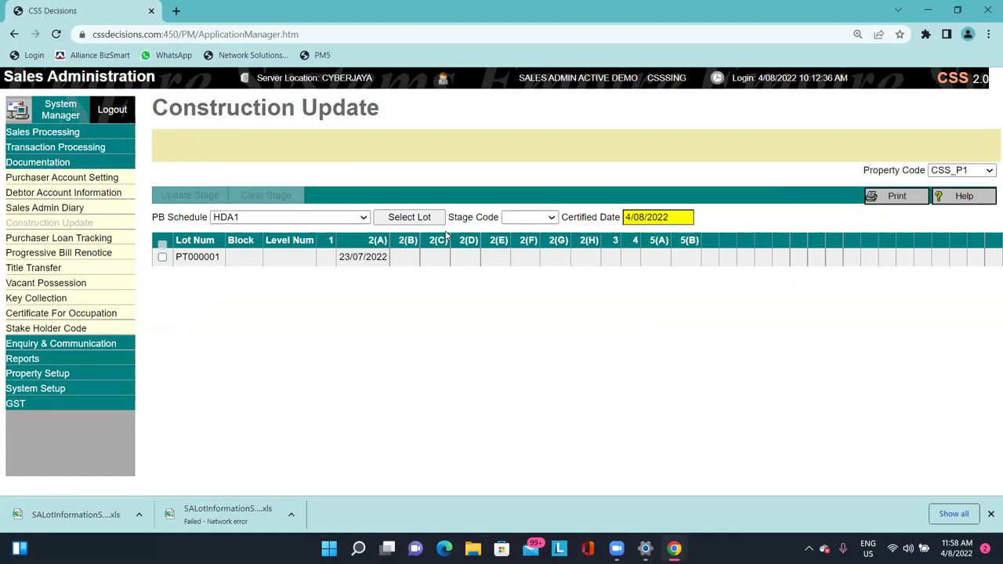
pyautogui.click(529, 217)
pyautogui.click(528, 257)
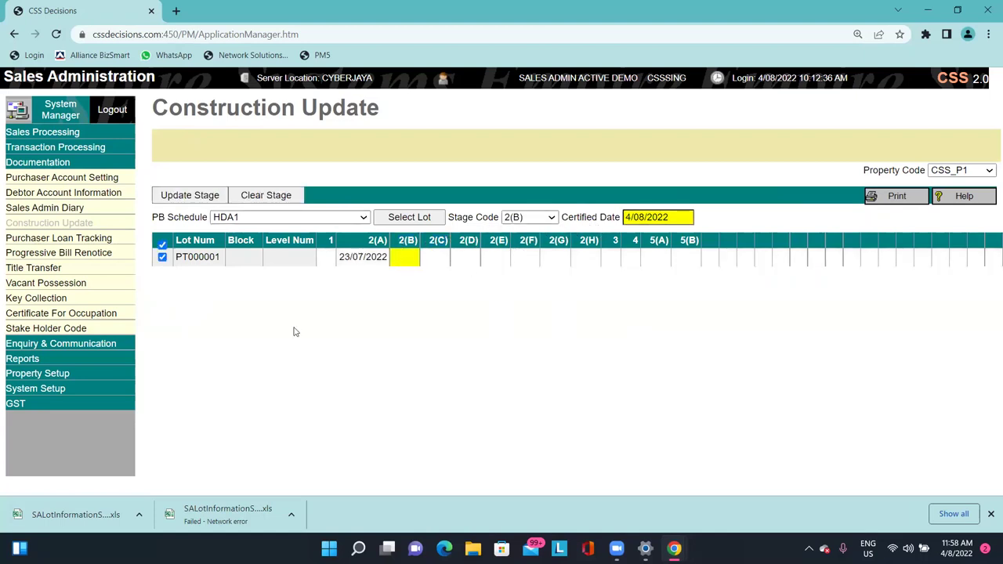
pyautogui.click(82, 237)
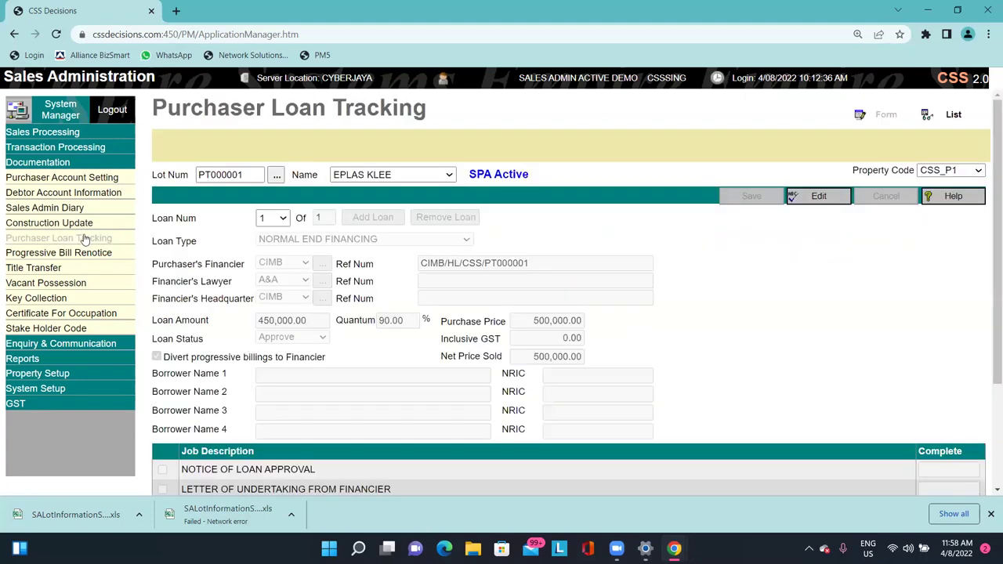
# Open lot PT000001's Progressive Bill Renotice page, showing zero lots and 0.00 to renotice.
pyautogui.scroll(-2, 548, 313)
pyautogui.scroll(2, 577, 337)
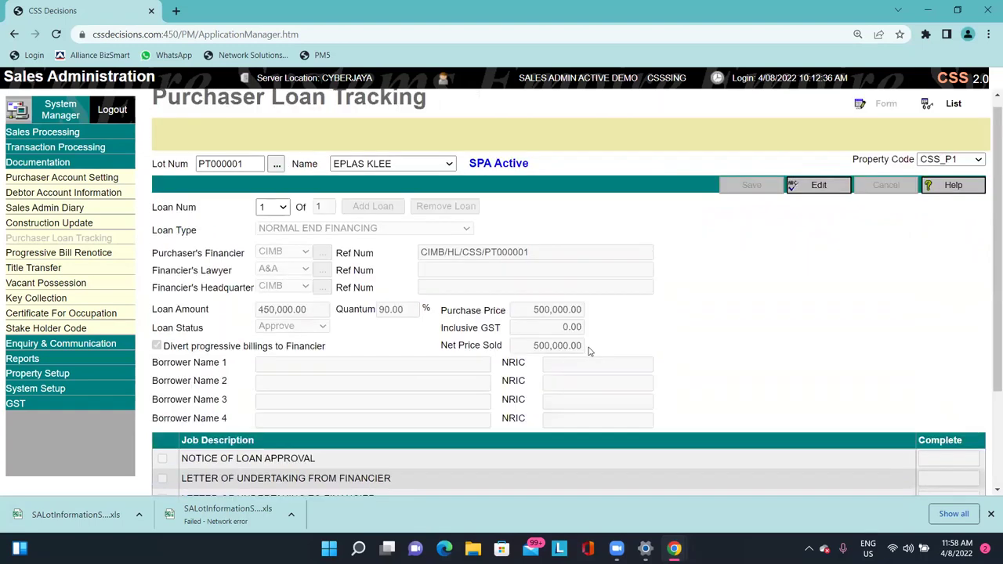
pyautogui.scroll(-2, 595, 352)
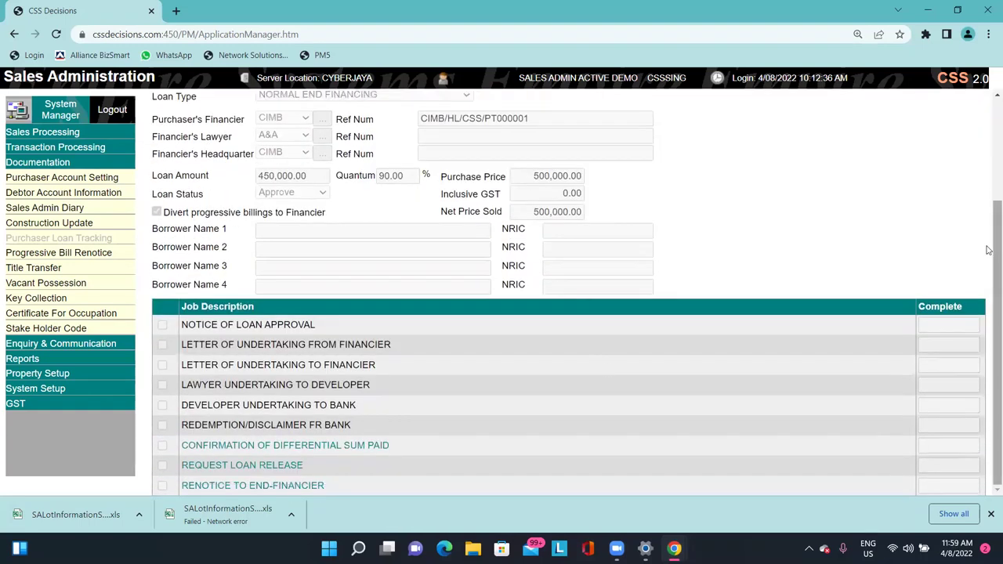
pyautogui.moveTo(989, 245); pyautogui.dragTo(988, 137)
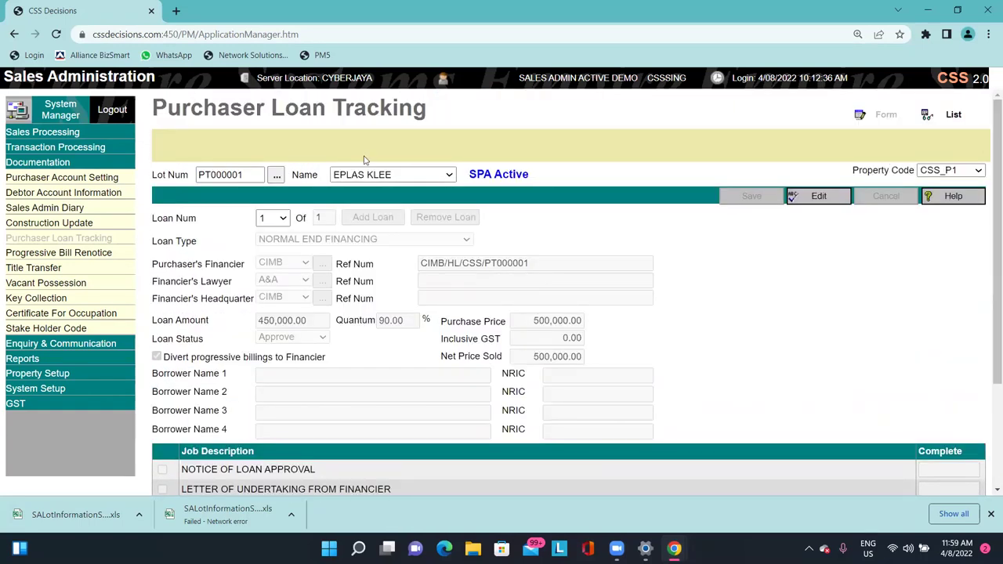
pyautogui.click(90, 253)
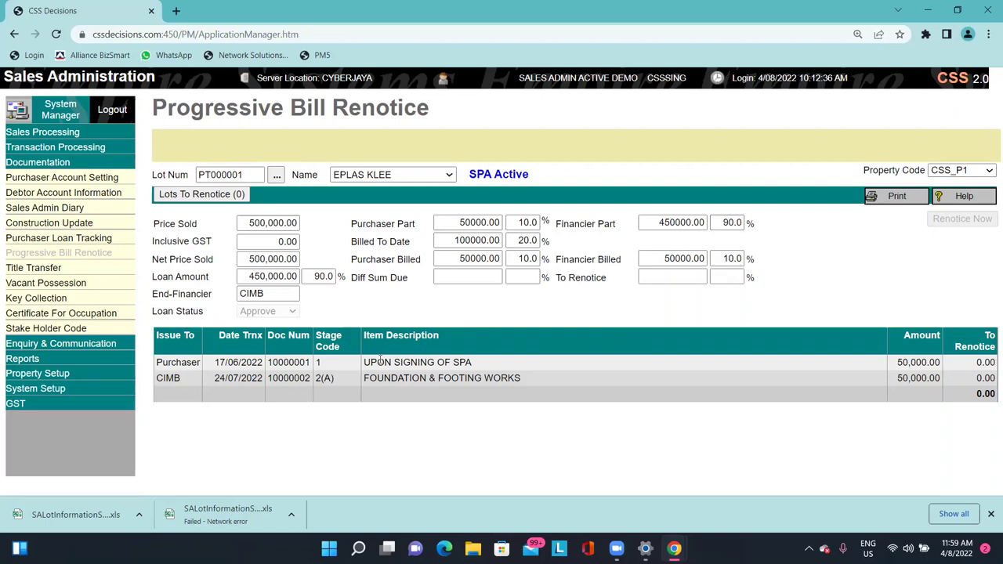
# Highlight the ON SIGNING item and the first row's To Renotice amount in the table.
pyautogui.moveTo(377, 362); pyautogui.dragTo(404, 363)
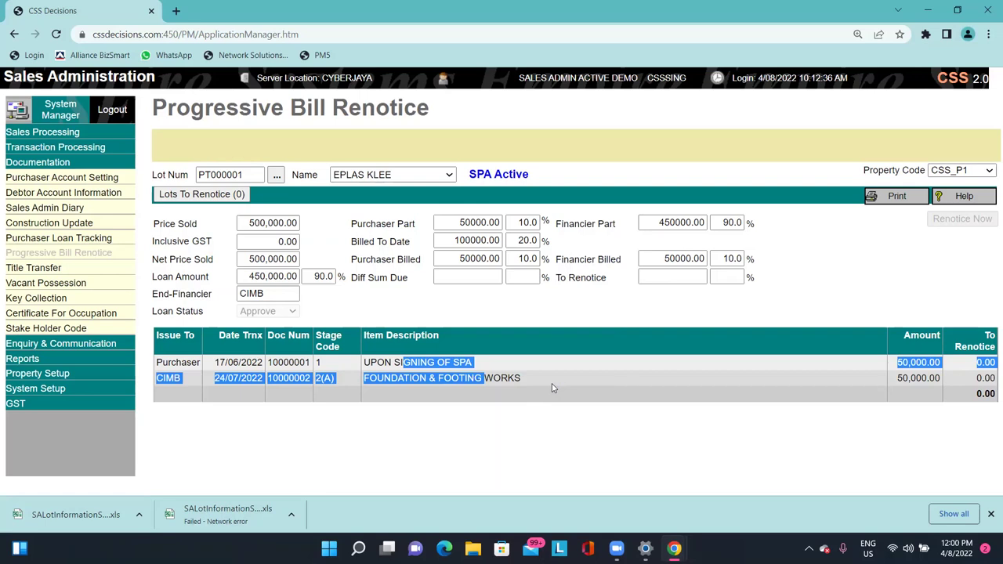
pyautogui.click(551, 383)
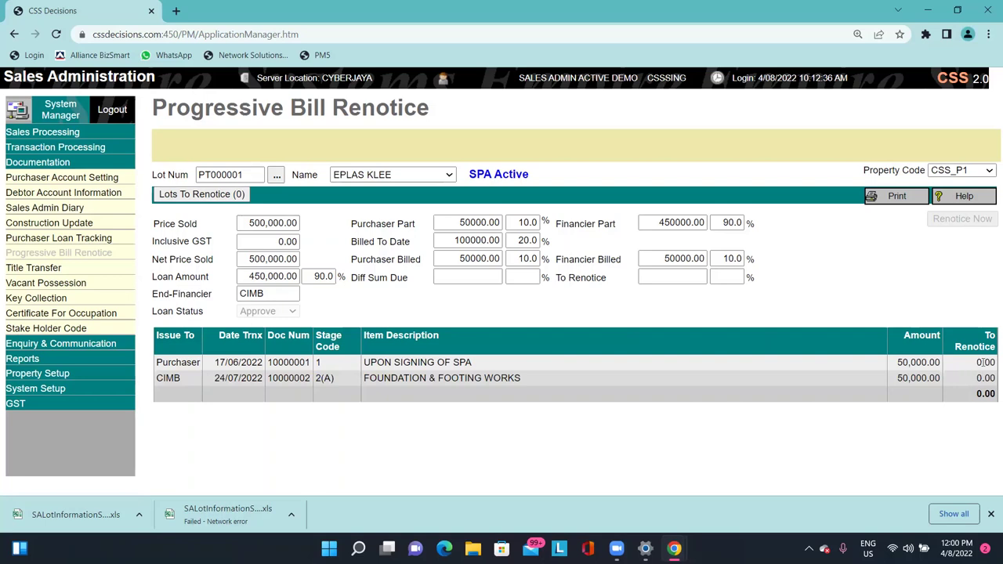
pyautogui.moveTo(898, 362); pyautogui.dragTo(981, 378)
pyautogui.click(911, 375)
pyautogui.click(977, 372)
pyautogui.moveTo(377, 362); pyautogui.dragTo(435, 363)
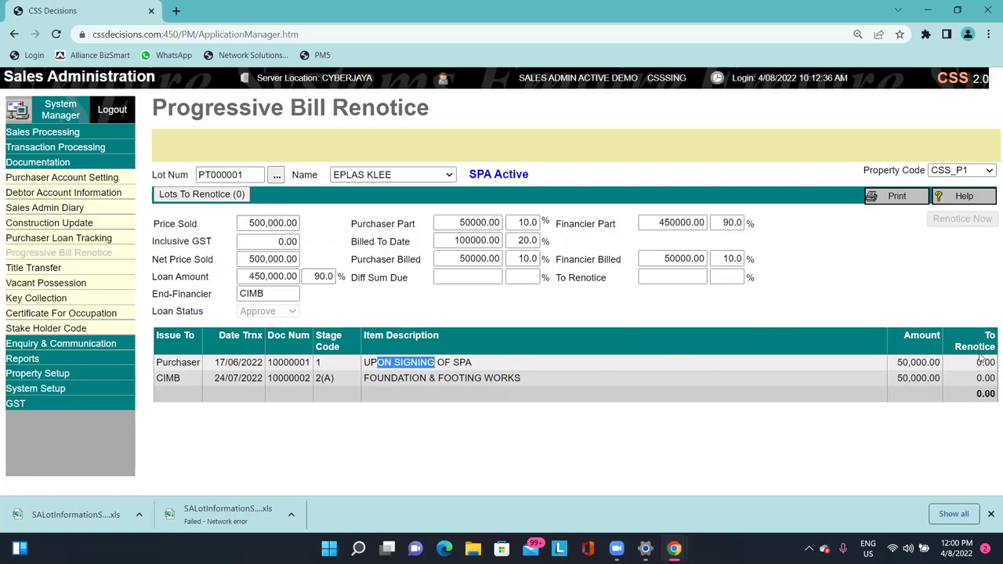
pyautogui.moveTo(976, 362); pyautogui.dragTo(994, 363)
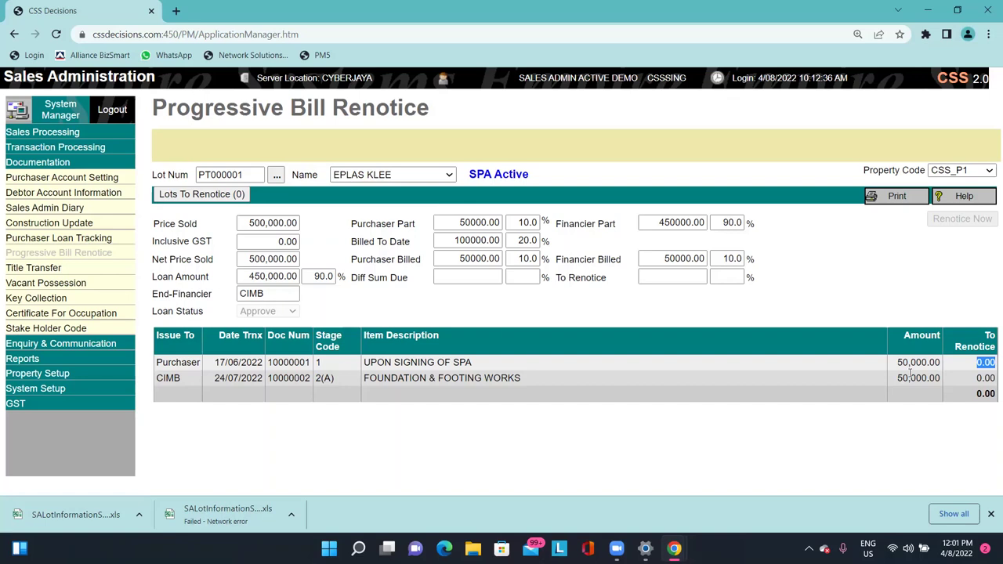
# Load lot PT000001 by single party into the Title Transfer list.
pyautogui.click(80, 267)
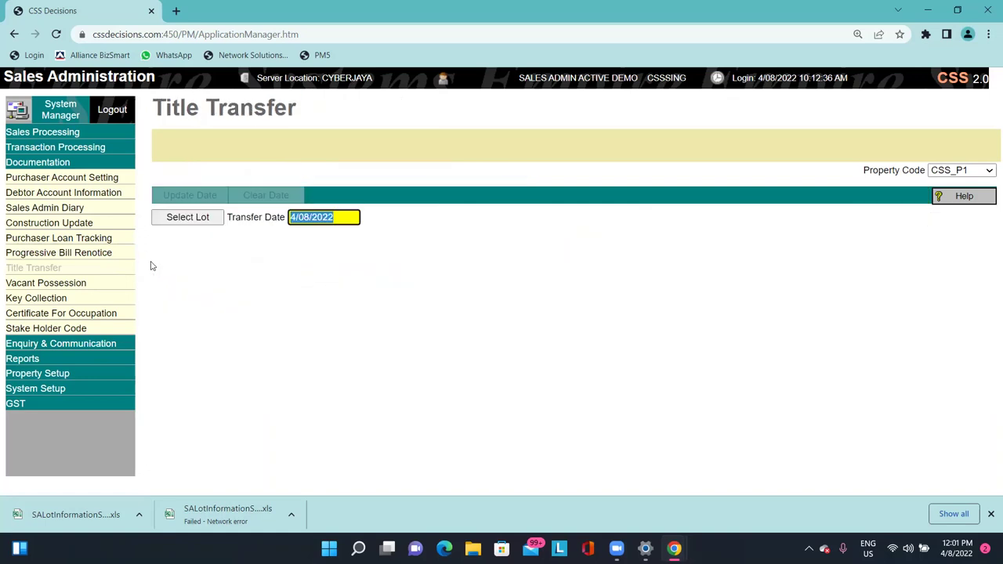
pyautogui.moveTo(164, 107); pyautogui.dragTo(254, 108)
pyautogui.click(271, 108)
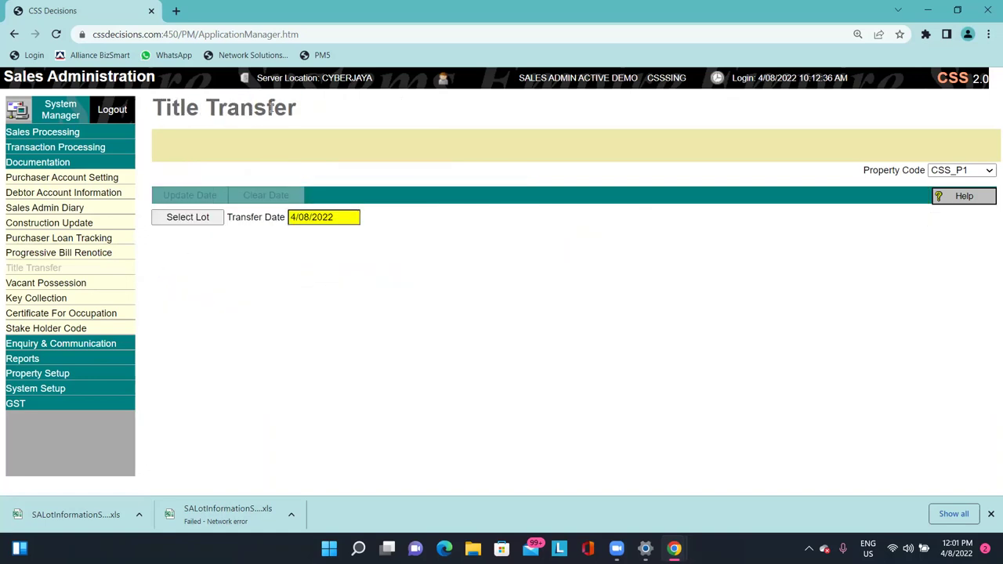
pyautogui.click(209, 220)
pyautogui.click(194, 297)
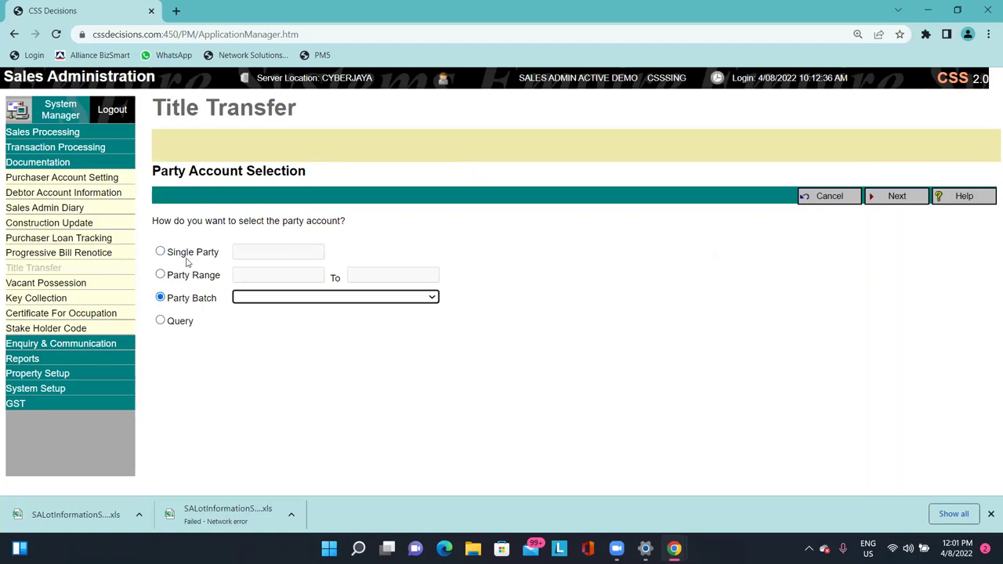
pyautogui.click(278, 252)
pyautogui.click(294, 350)
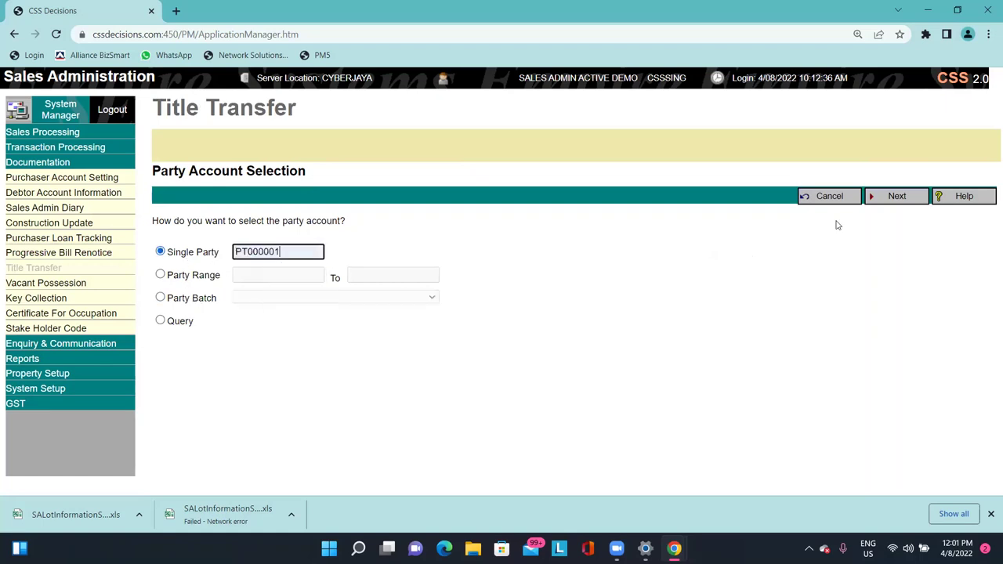
pyautogui.click(885, 202)
pyautogui.click(969, 267)
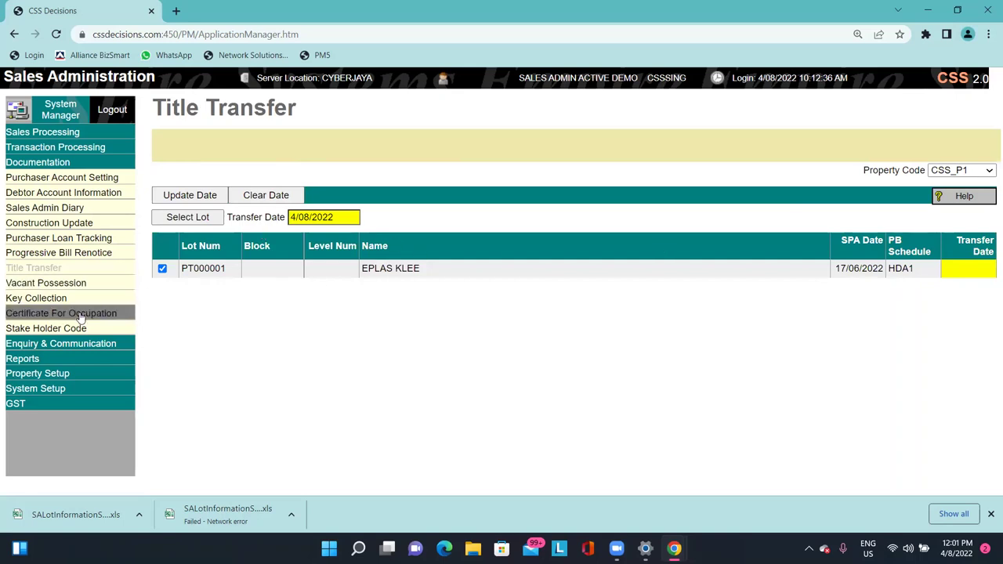
# List lot PT000001 for Vacant Possession, then go to its Key Collection page.
pyautogui.click(93, 283)
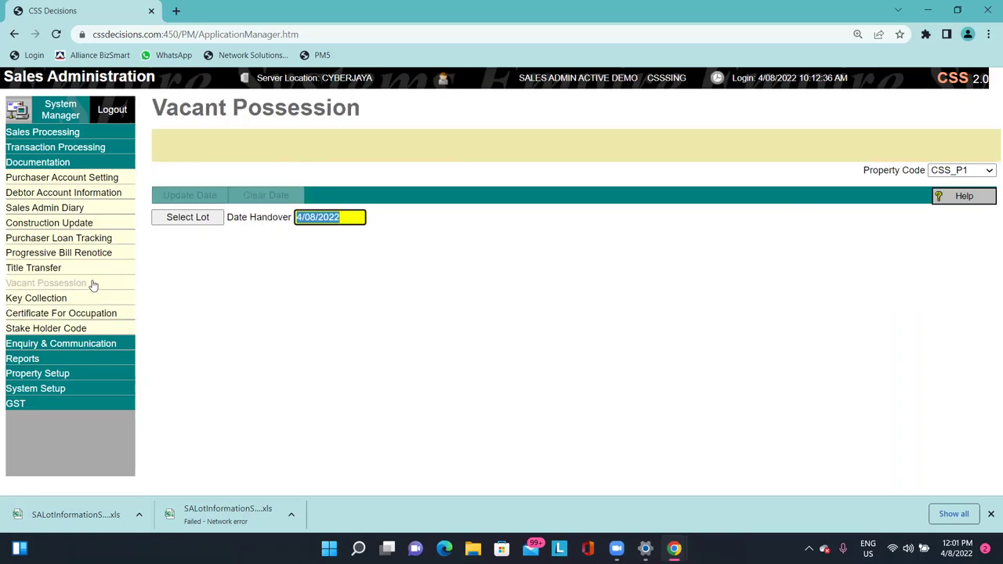
pyautogui.click(196, 220)
pyautogui.click(891, 200)
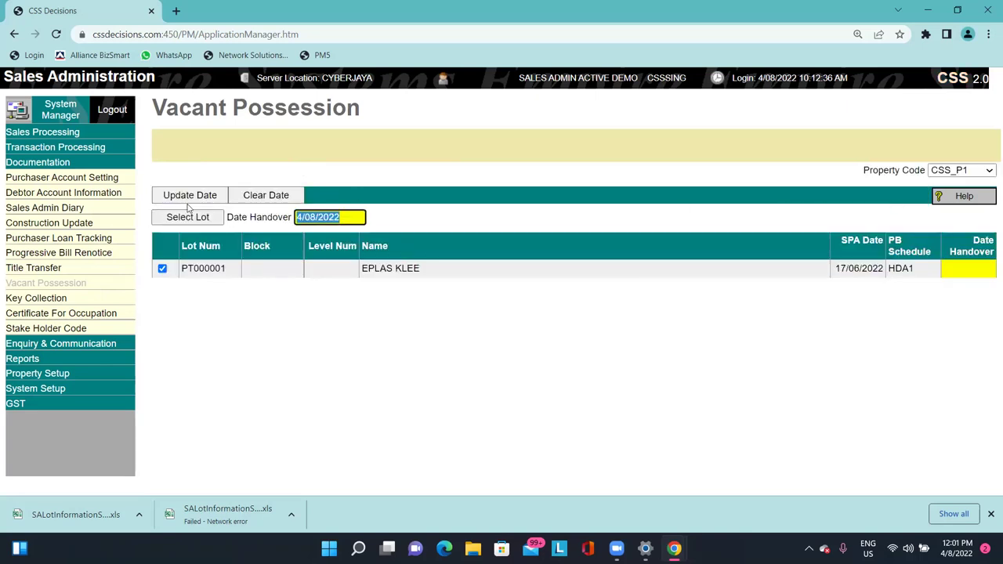
pyautogui.click(62, 299)
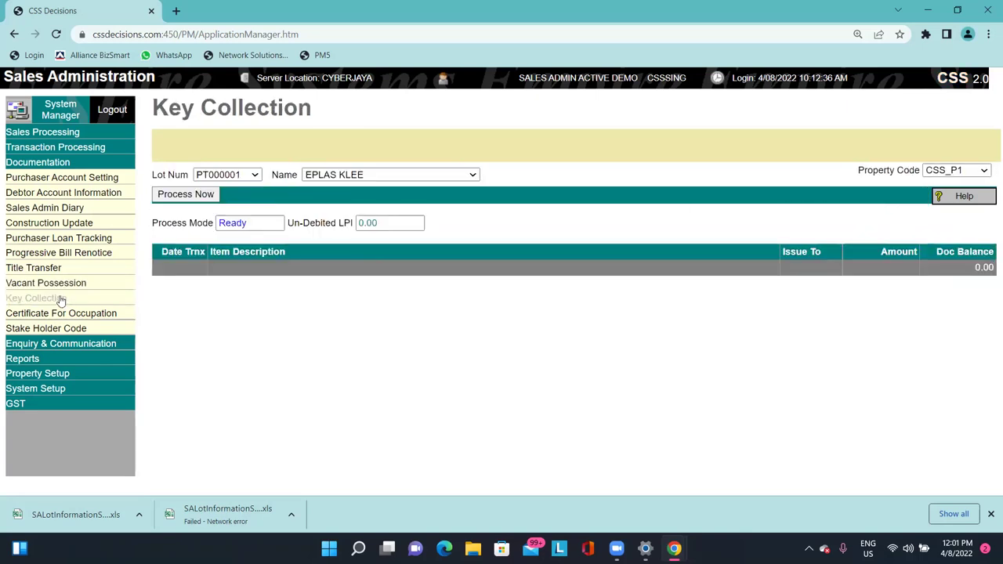
# Review the 0.00 Un-Debited LPI field, then go to Certificate For Occupation.
pyautogui.click(357, 226)
pyautogui.click(364, 248)
pyautogui.click(353, 225)
pyautogui.click(351, 223)
pyautogui.moveTo(290, 222); pyautogui.dragTo(352, 222)
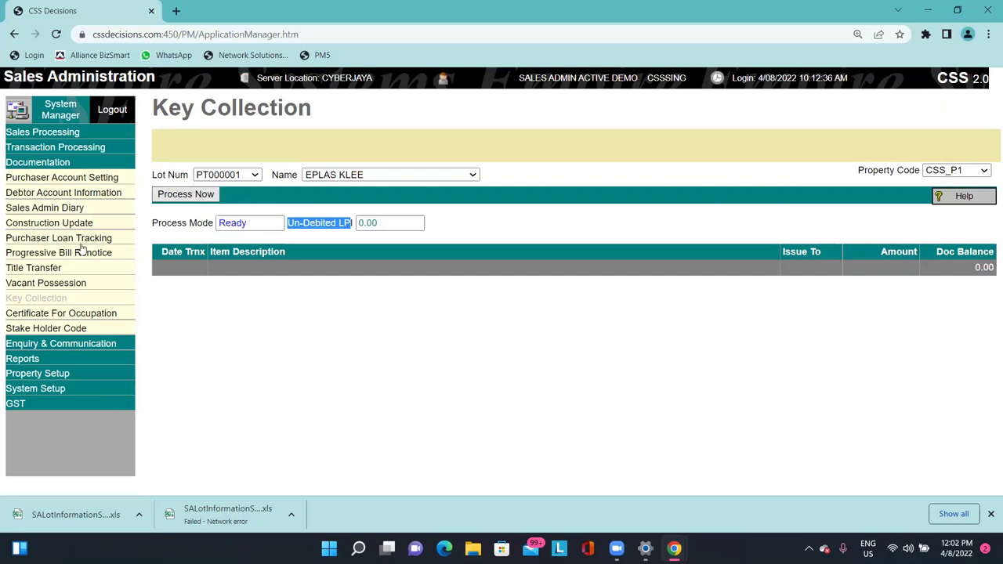
pyautogui.click(78, 315)
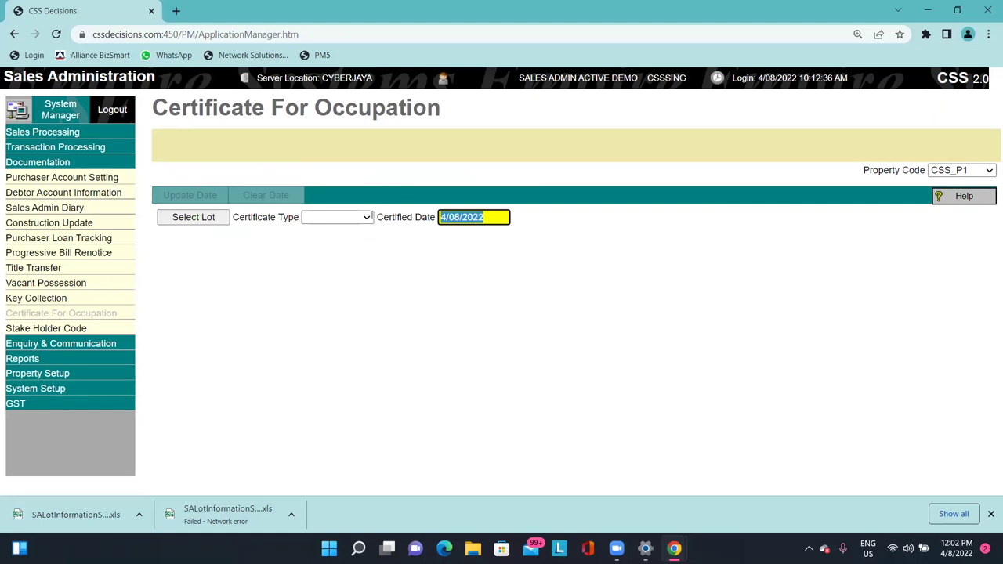
# Choose TOP Date, then CFO Date as certificate type, and go to Stake Holder Code.
pyautogui.moveTo(230, 110); pyautogui.dragTo(202, 110)
pyautogui.click(372, 110)
pyautogui.click(347, 219)
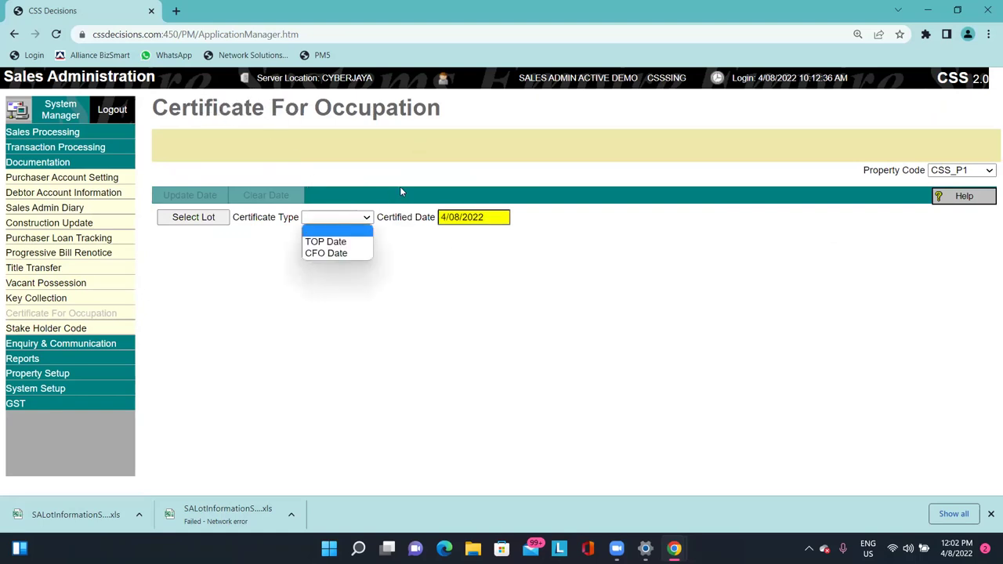
pyautogui.click(333, 242)
pyautogui.click(345, 218)
pyautogui.click(343, 265)
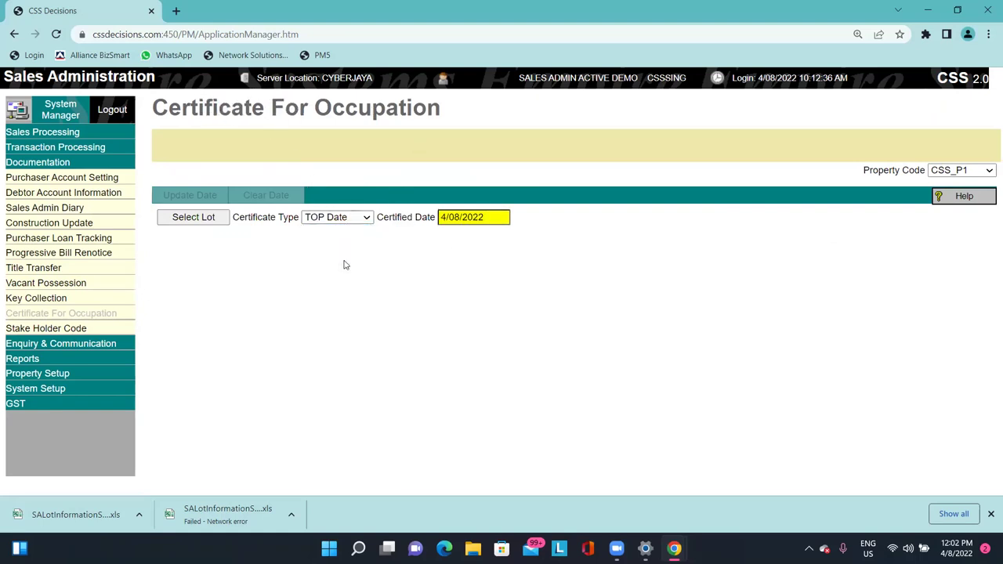
pyautogui.click(350, 219)
pyautogui.click(343, 251)
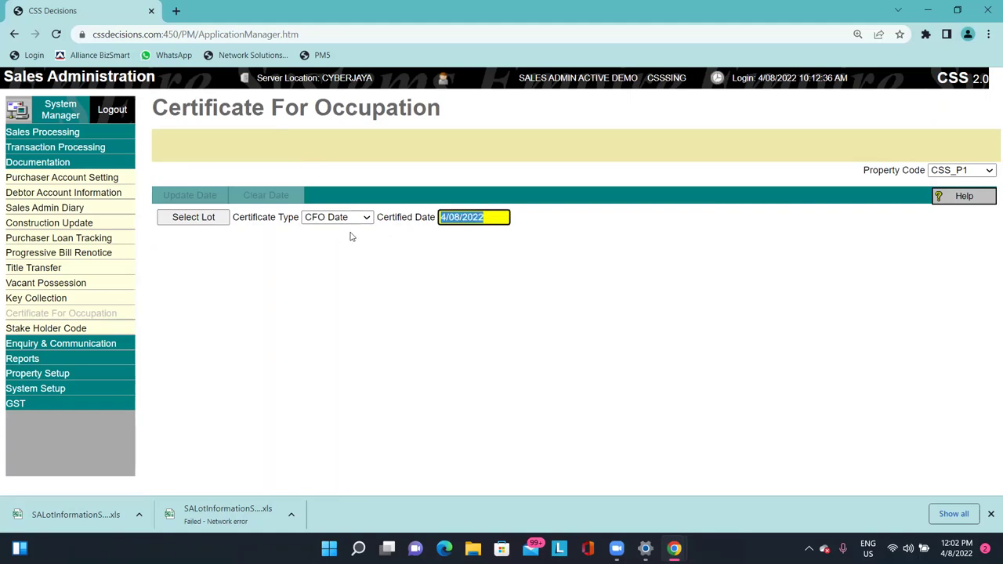
pyautogui.click(54, 331)
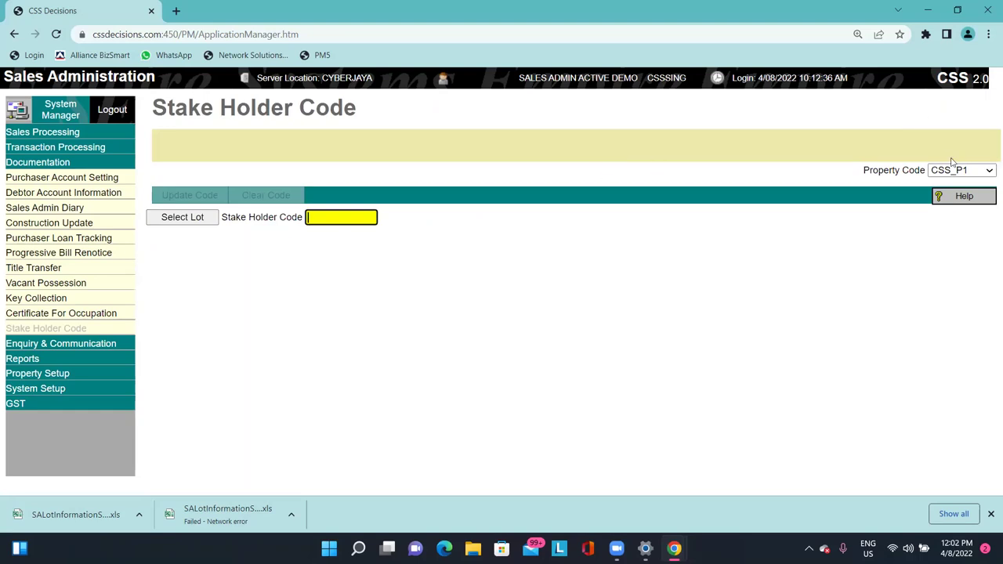
# Check Stake Holder Code help, list lot PT000001, and expand Enquiry & Communication.
pyautogui.click(963, 202)
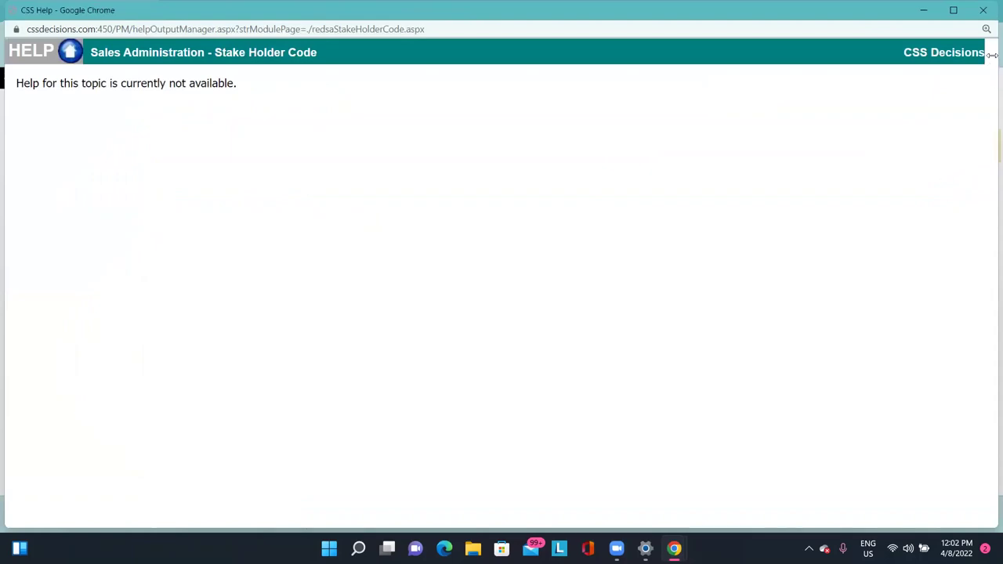
pyautogui.click(983, 10)
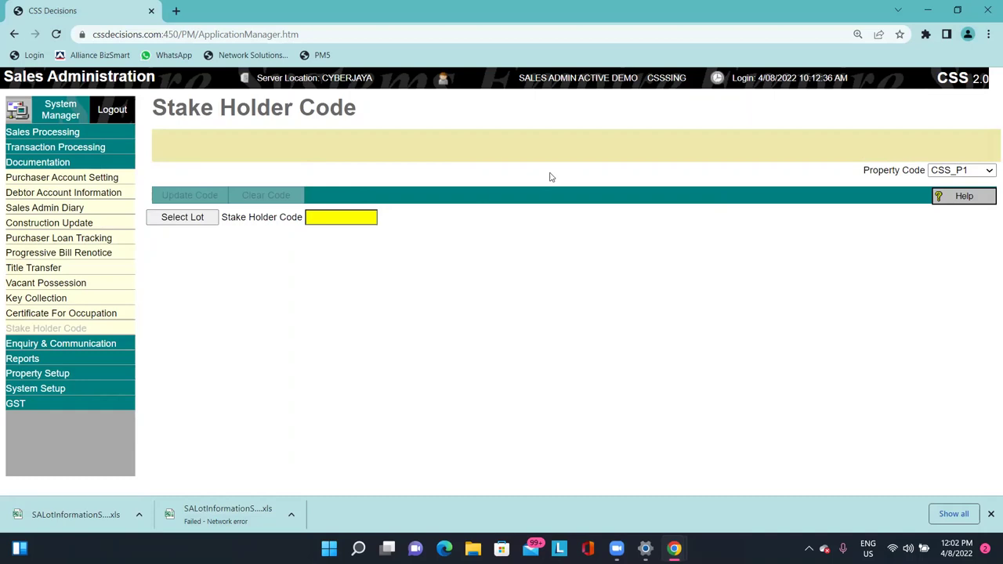
pyautogui.click(188, 218)
pyautogui.click(895, 198)
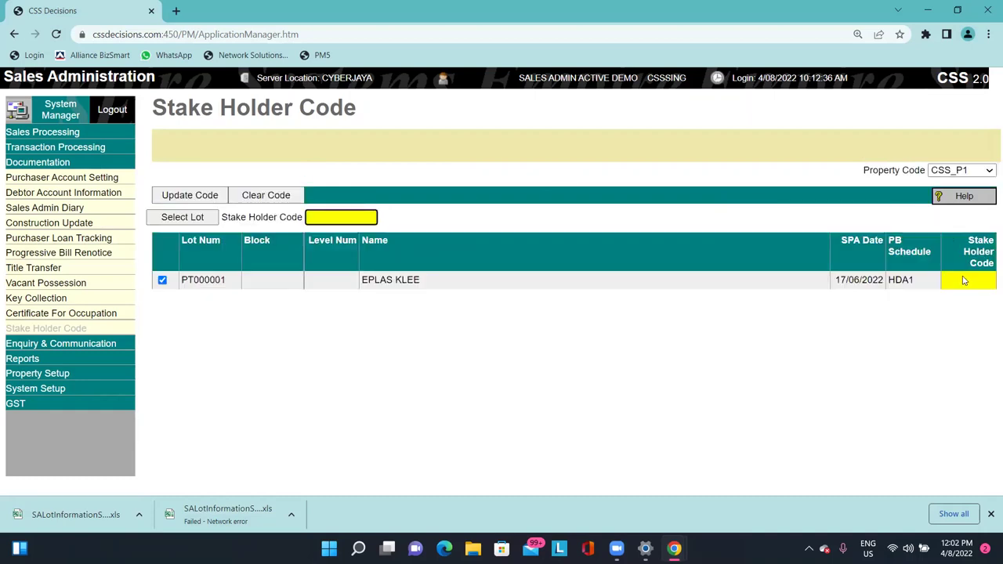
pyautogui.tripleClick(467, 287)
pyautogui.click(624, 341)
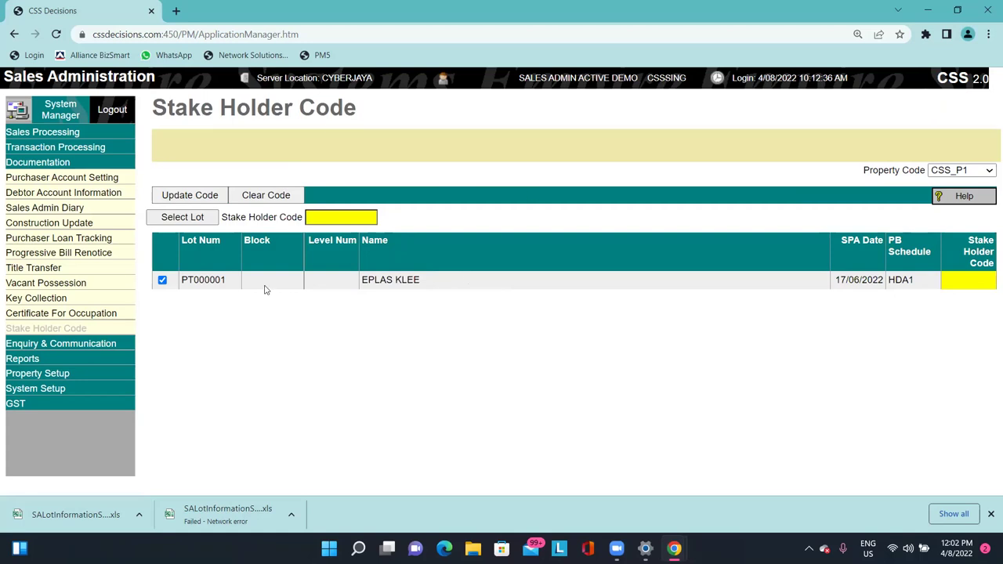
pyautogui.click(110, 345)
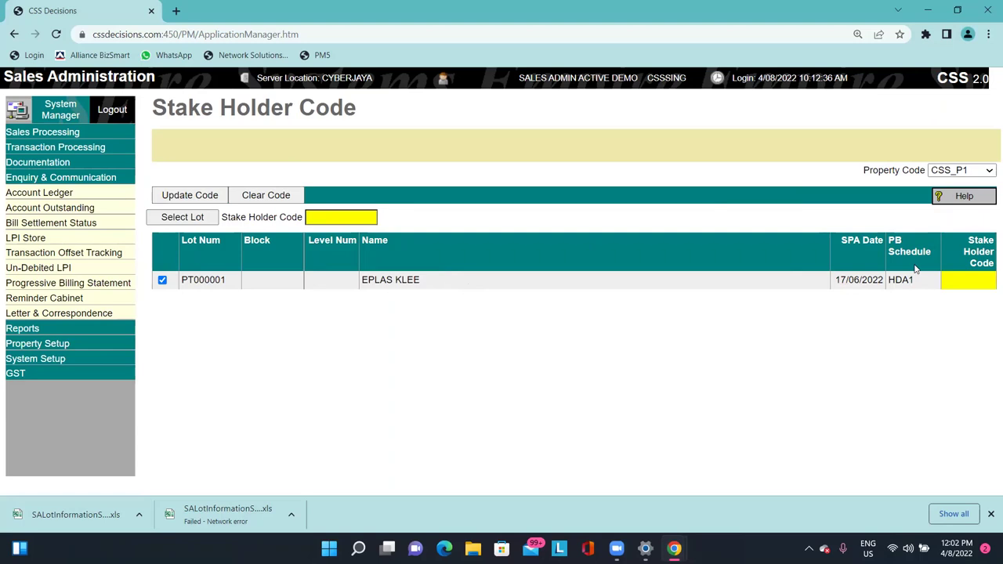
# Show the Account Ledger with the From Date month changed to 06 (1/06/2022 to 4/08/2022).
pyautogui.click(39, 192)
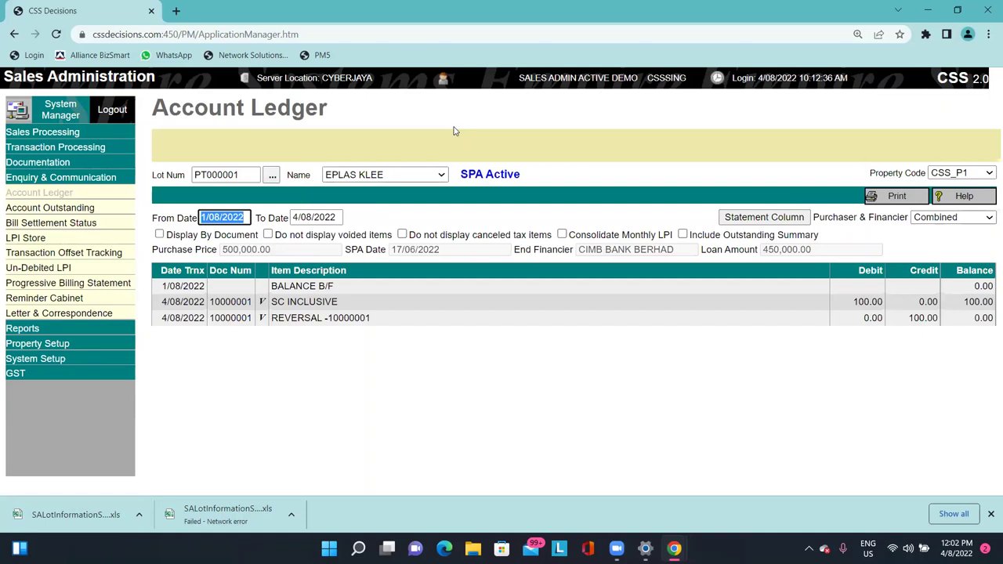
pyautogui.click(918, 363)
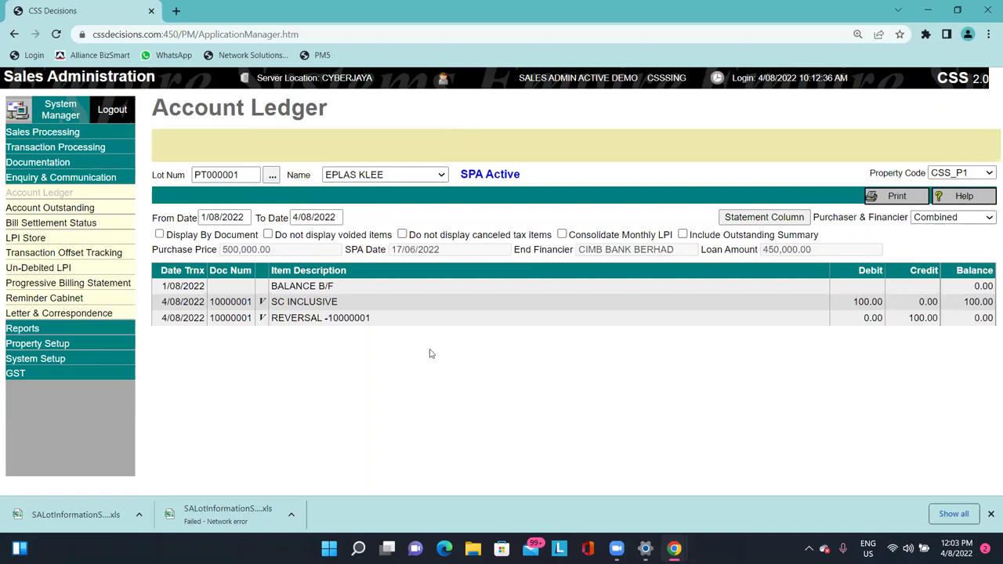
pyautogui.doubleClick(216, 221)
pyautogui.write('06')
pyautogui.click(306, 217)
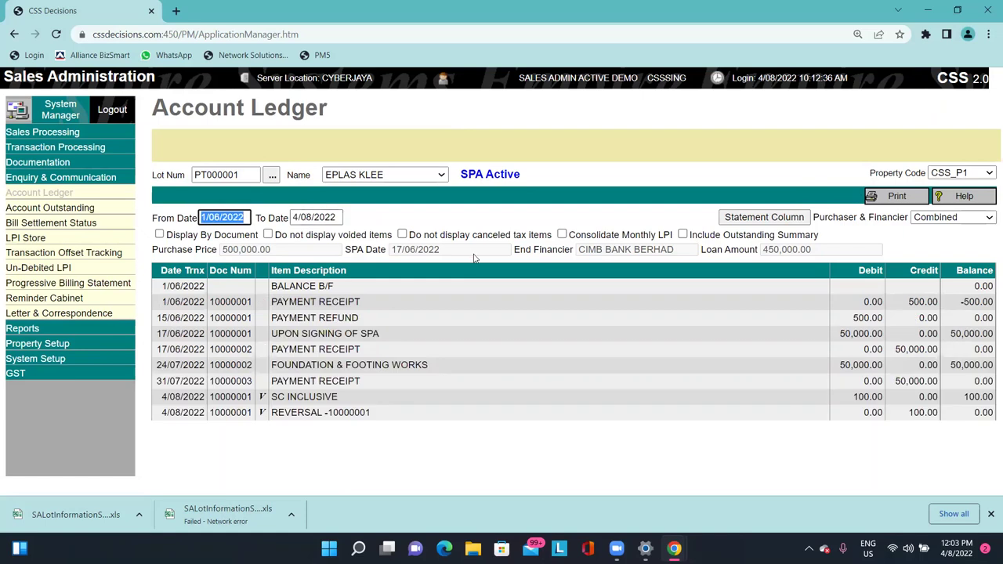
pyautogui.click(483, 362)
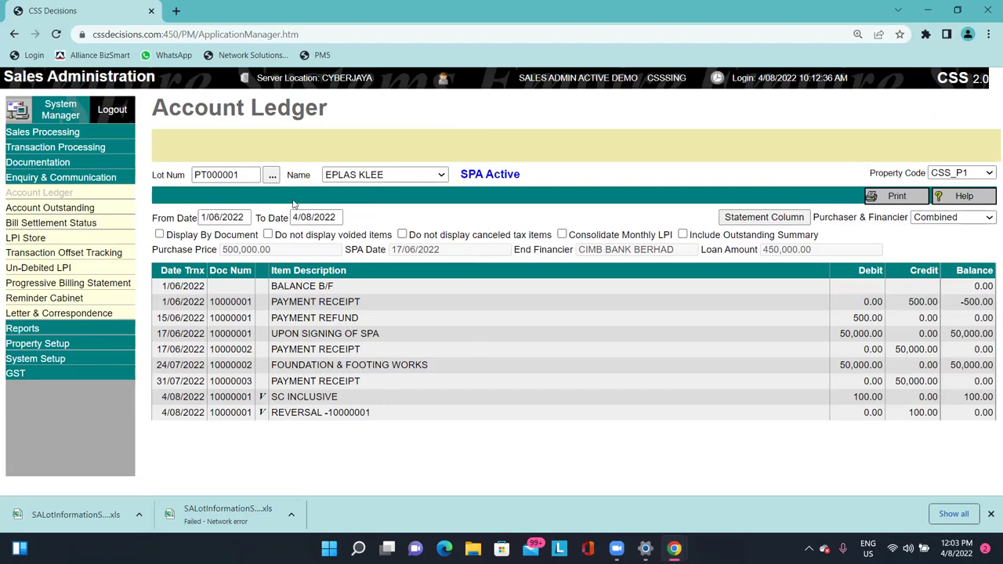
pyautogui.click(251, 177)
pyautogui.click(216, 149)
pyautogui.click(235, 217)
pyautogui.click(321, 218)
pyautogui.click(357, 220)
# Toggle 'Do not display voided items' on and off to compare the ledger entries.
pyautogui.moveTo(248, 397); pyautogui.dragTo(355, 404)
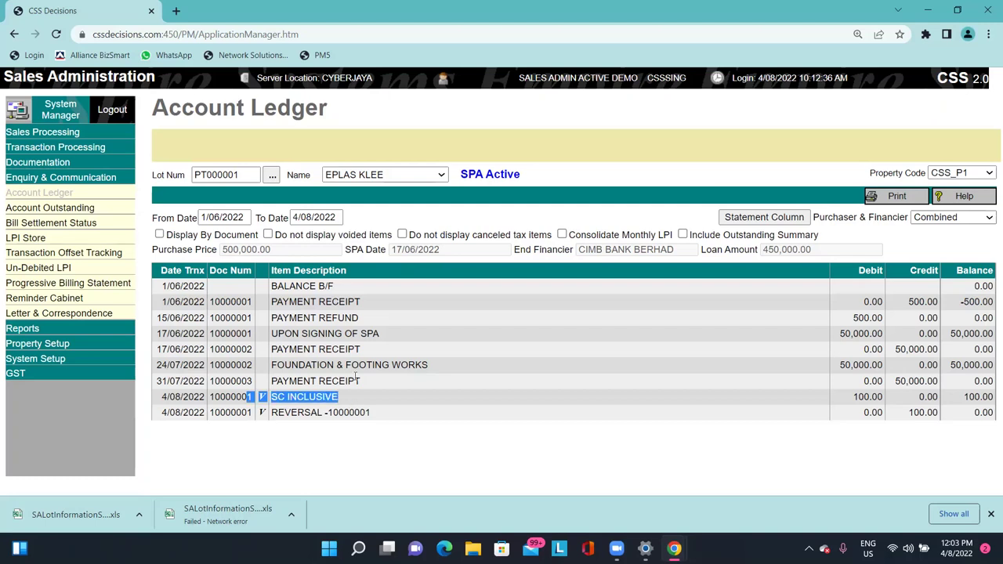
pyautogui.click(311, 237)
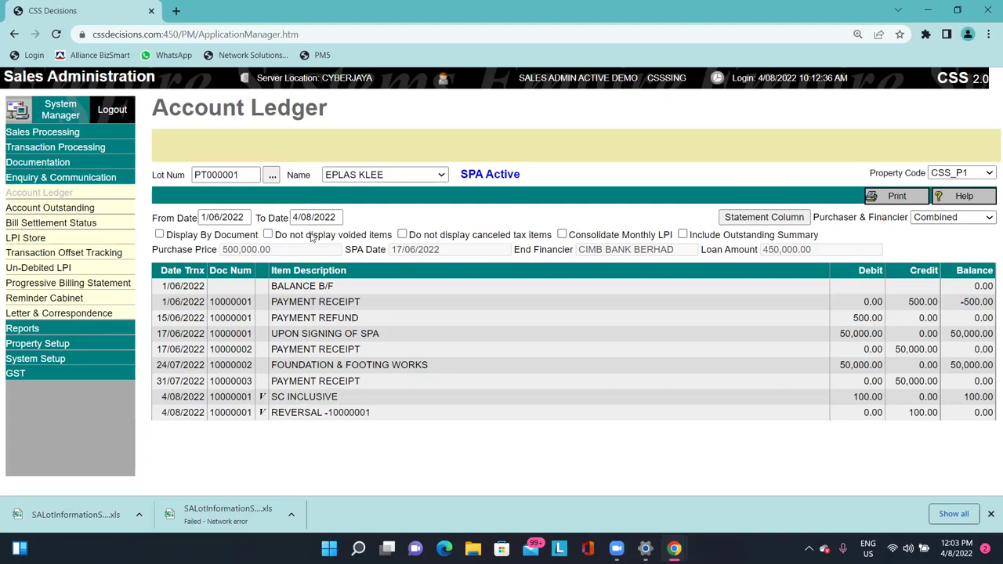
pyautogui.click(311, 238)
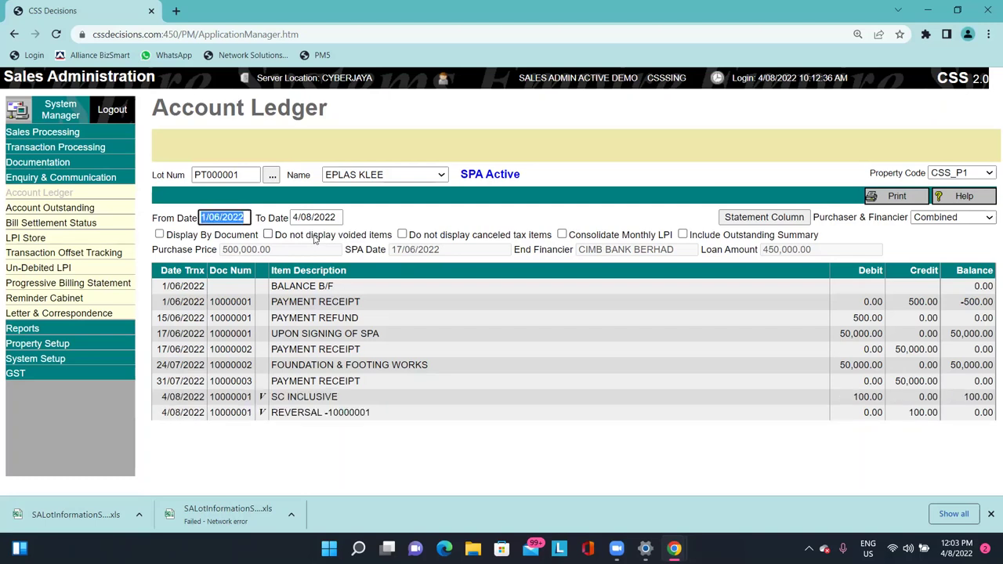
pyautogui.click(314, 238)
pyautogui.click(313, 239)
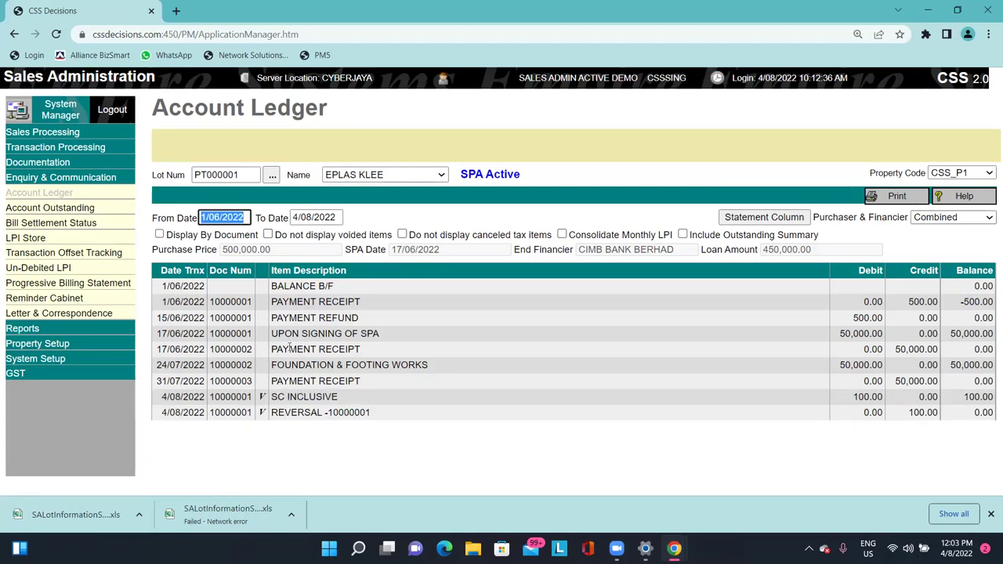
pyautogui.click(303, 238)
pyautogui.click(308, 238)
pyautogui.click(307, 238)
pyautogui.click(308, 238)
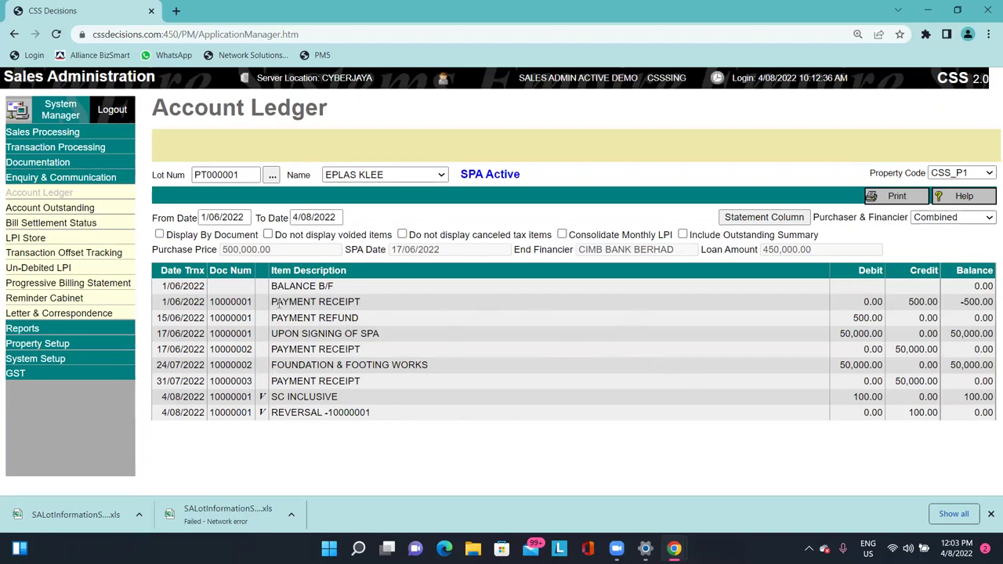
pyautogui.moveTo(278, 301); pyautogui.dragTo(927, 350)
pyautogui.click(926, 350)
pyautogui.click(88, 210)
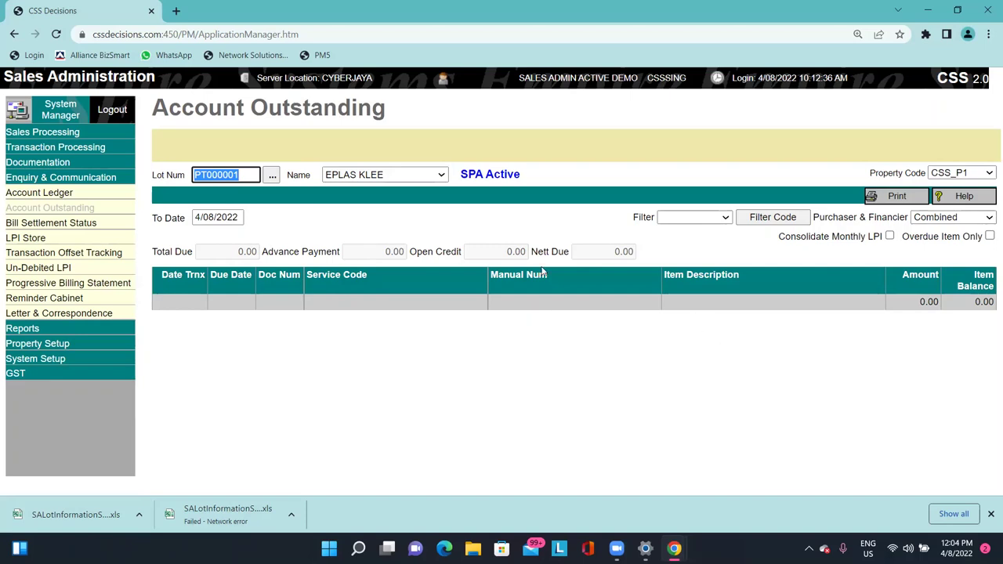
# Switch to the Bill Settlement Status report and point out its title.
pyautogui.click(520, 328)
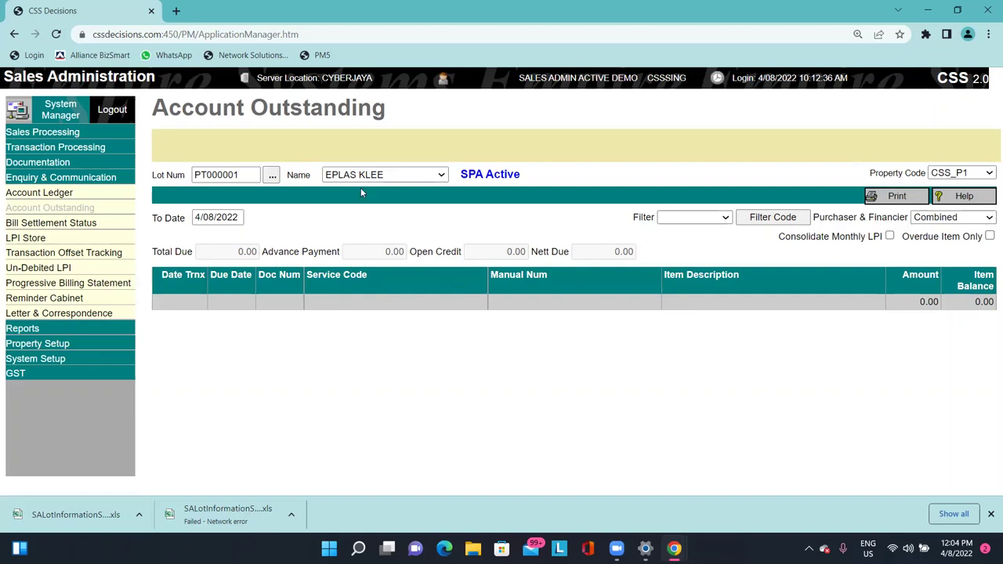
pyautogui.click(52, 227)
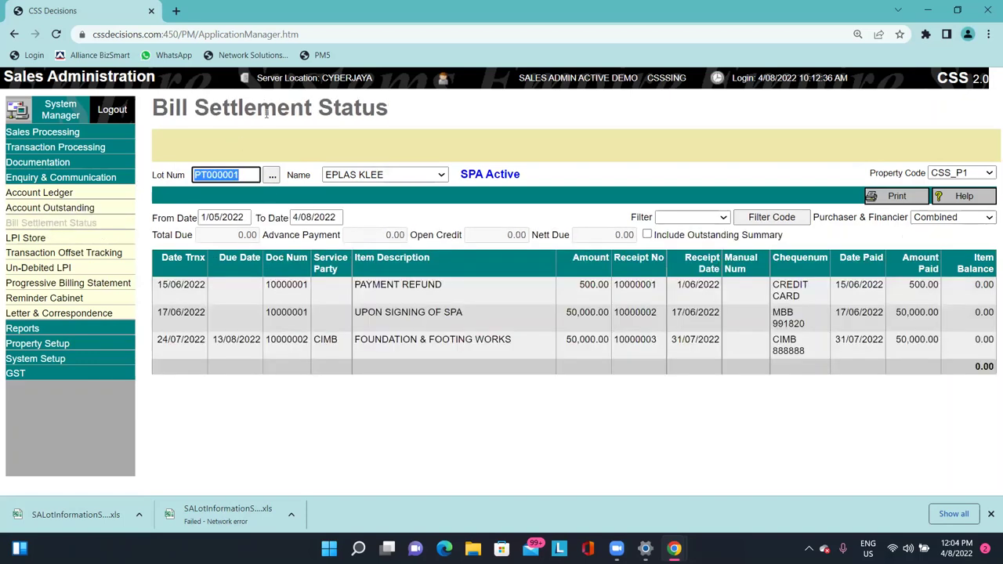
pyautogui.moveTo(161, 105)
pyautogui.mouseDown()
pyautogui.moveTo(395, 109)
pyautogui.moveTo(159, 108)
pyautogui.mouseUp()
pyautogui.click(395, 110)
pyautogui.click(162, 109)
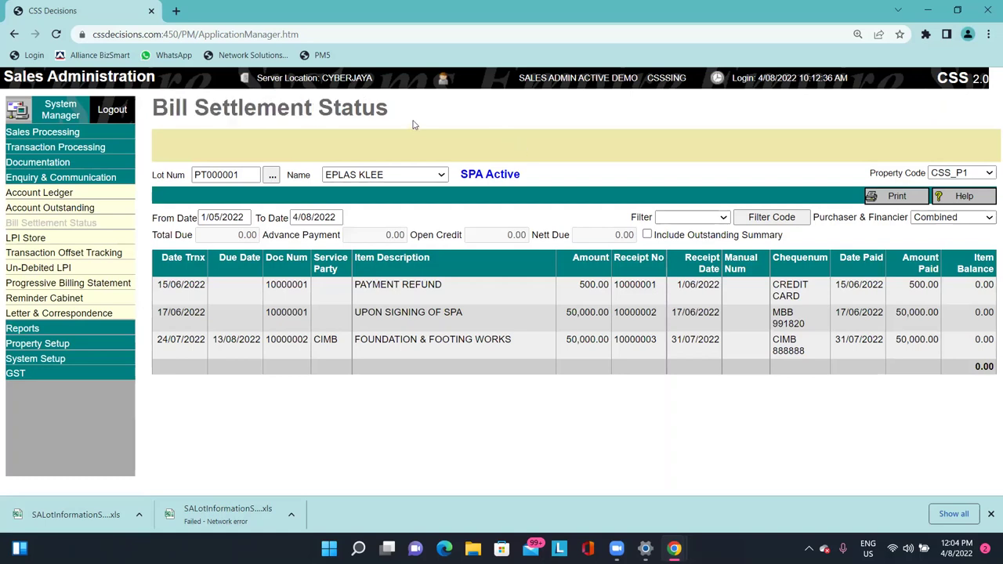
pyautogui.moveTo(389, 105); pyautogui.dragTo(169, 105)
pyautogui.click(170, 106)
# Highlight the first row's amounts and its PAYMENT REFUND entry.
pyautogui.moveTo(341, 294); pyautogui.dragTo(289, 281)
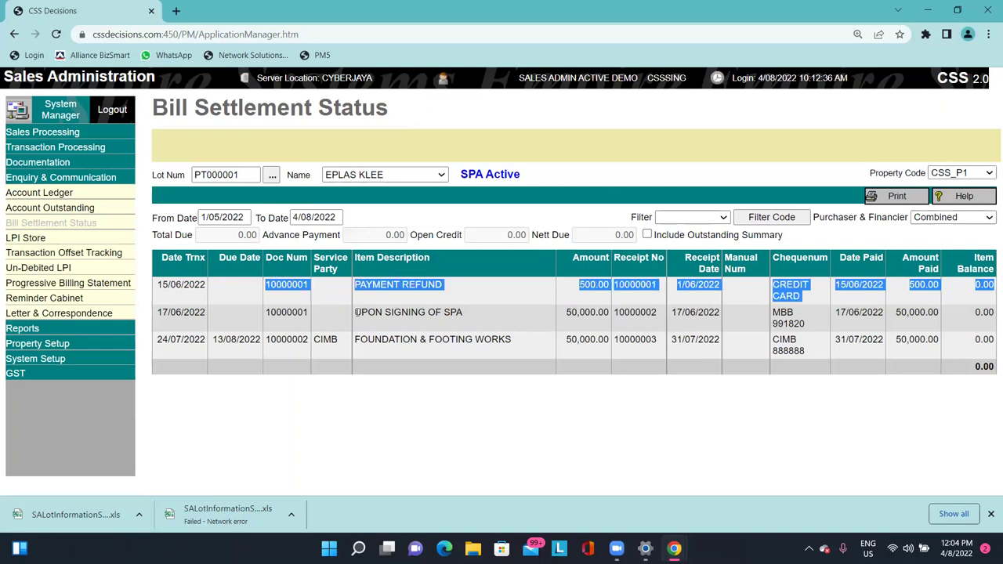
pyautogui.click(359, 312)
pyautogui.moveTo(342, 300); pyautogui.dragTo(444, 286)
pyautogui.moveTo(632, 297); pyautogui.dragTo(821, 305)
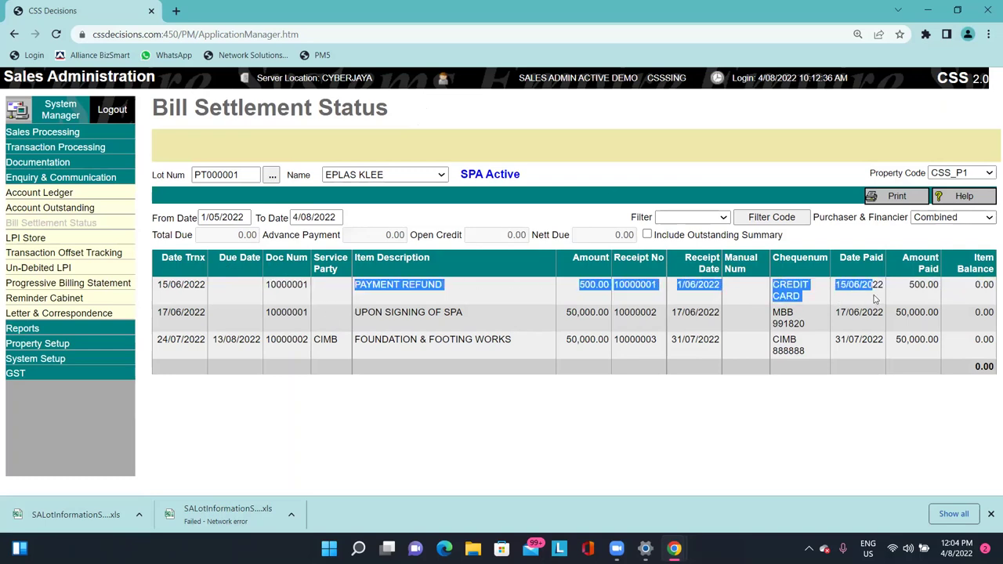
pyautogui.click(821, 306)
# Point out the UPON SIGNING OF SPA row: 50,000.00, receipt 10000002, cheque, dates, paid and balance.
pyautogui.moveTo(228, 321); pyautogui.dragTo(466, 322)
pyautogui.moveTo(367, 312); pyautogui.dragTo(498, 316)
pyautogui.moveTo(556, 324); pyautogui.dragTo(601, 326)
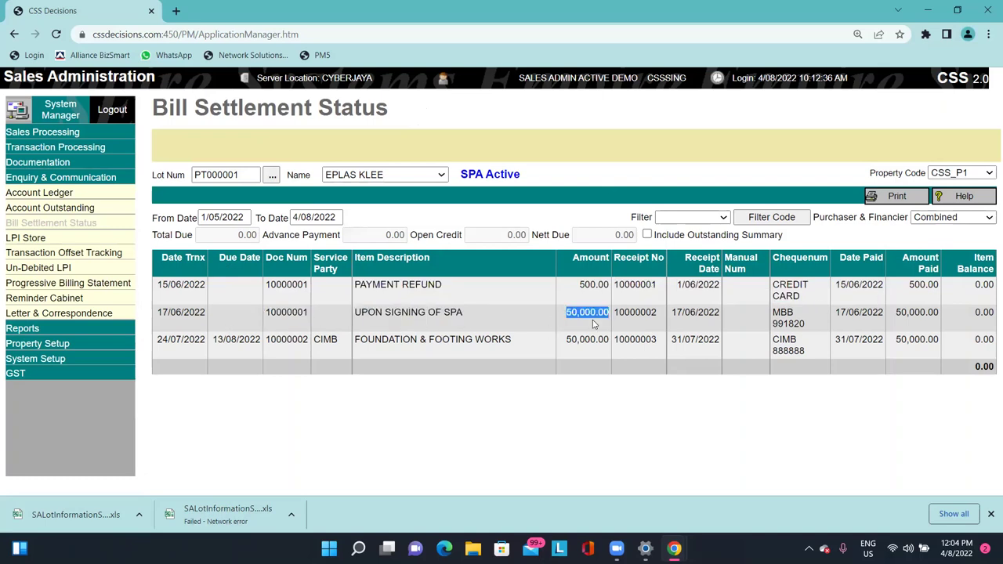
pyautogui.doubleClick(635, 313)
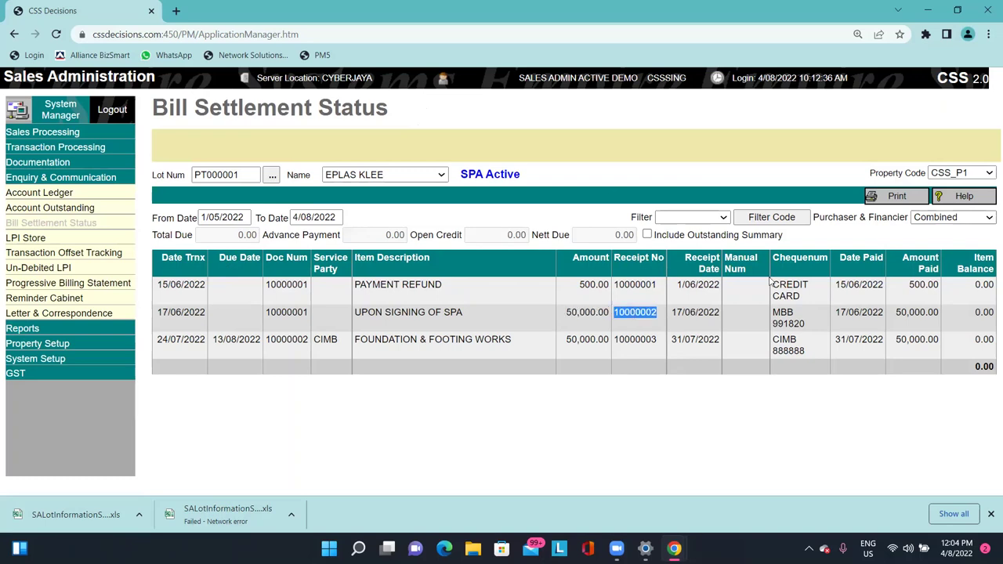
pyautogui.tripleClick(781, 315)
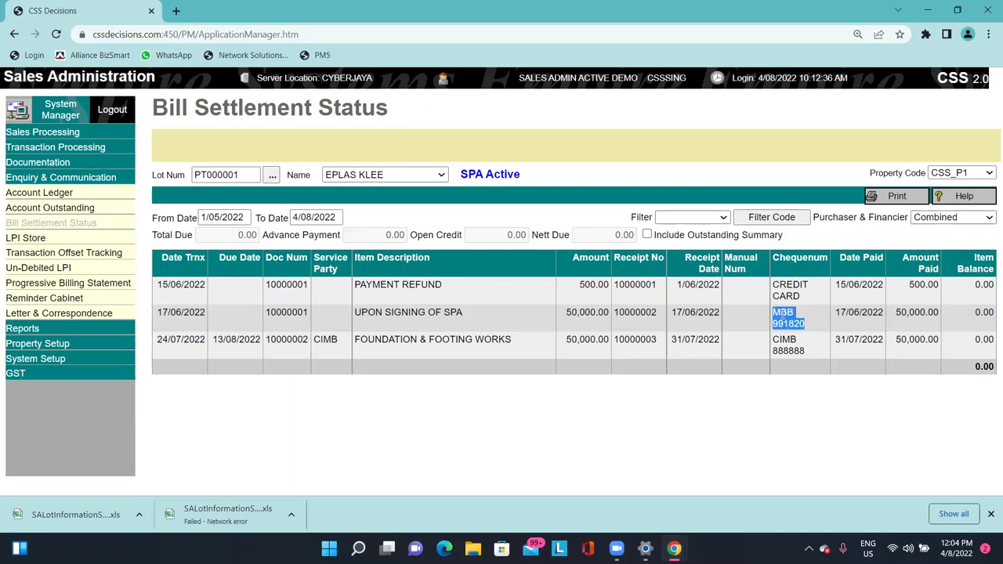
pyautogui.tripleClick(691, 315)
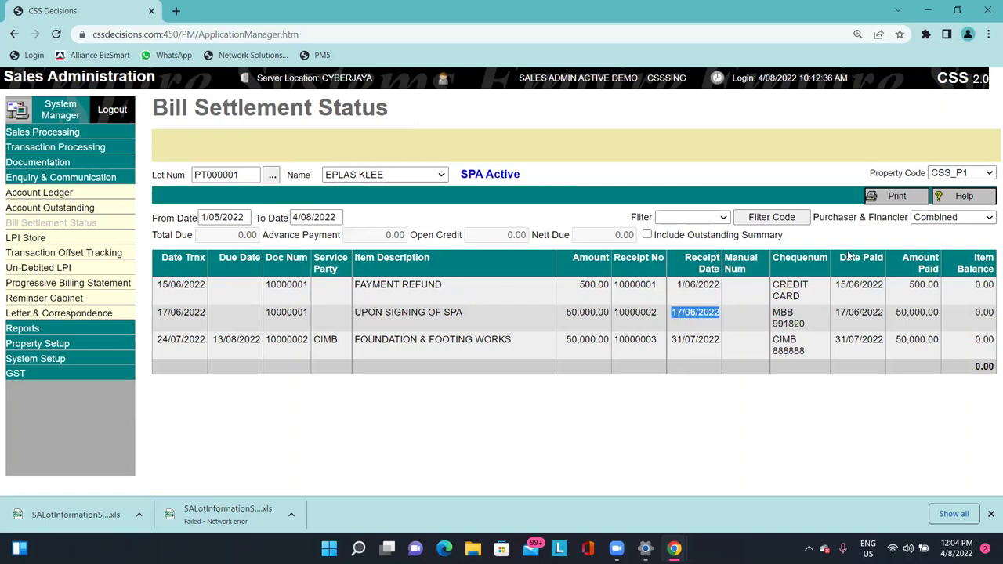
pyautogui.tripleClick(869, 314)
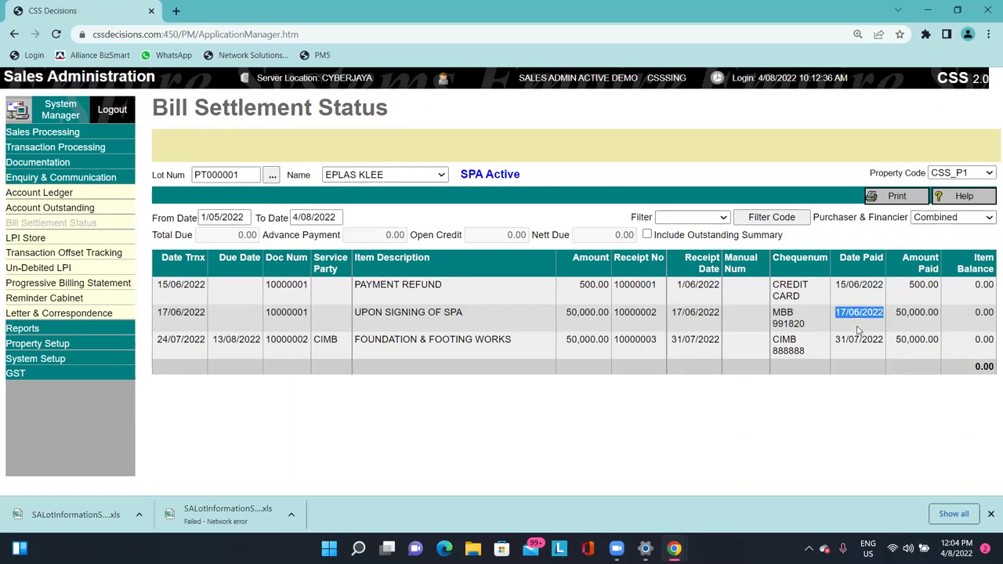
pyautogui.tripleClick(896, 315)
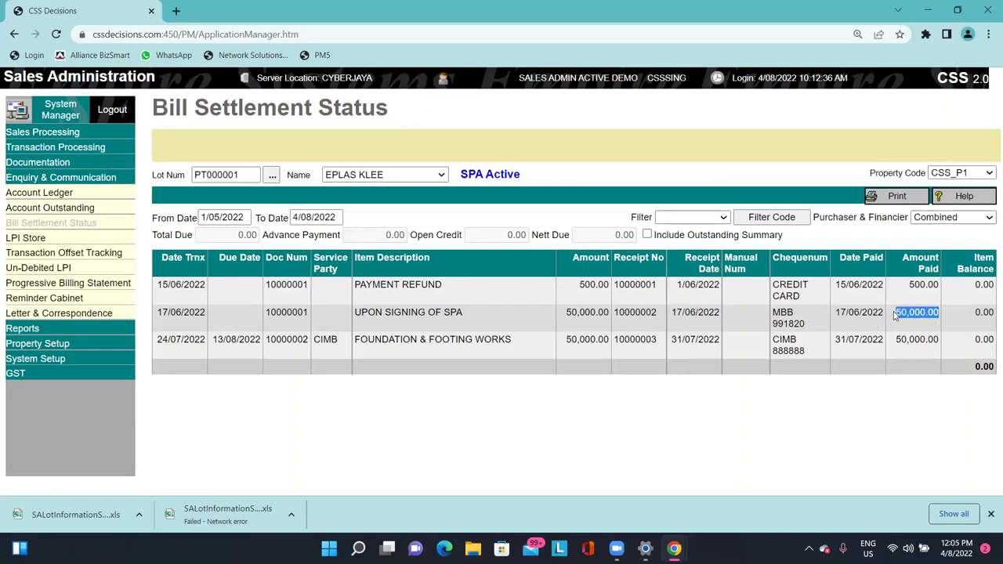
pyautogui.tripleClick(984, 313)
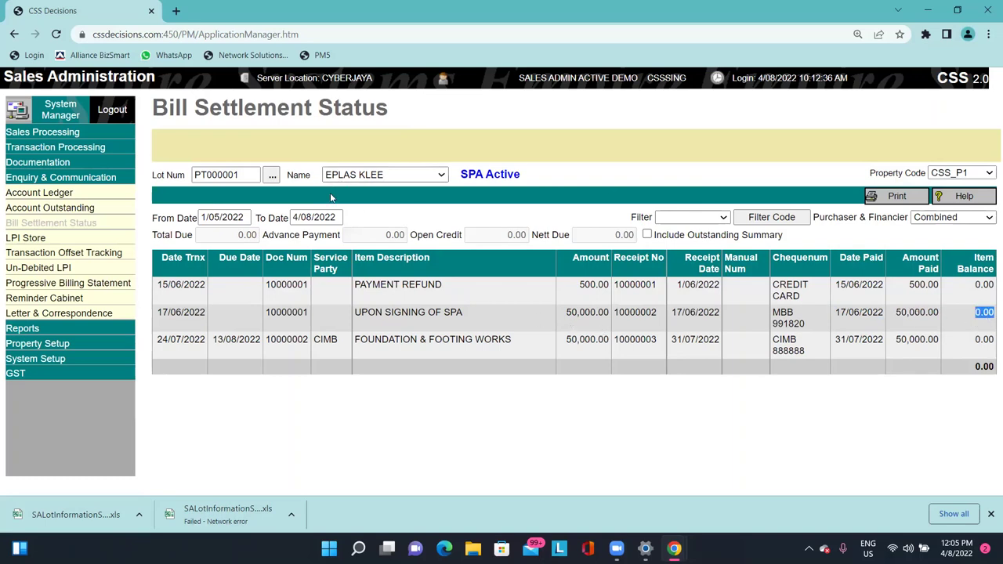
pyautogui.click(398, 344)
# Point out the FOUNDATION & FOOTING WORKS row: amount, receipt 10000003 and cheque number.
pyautogui.tripleClick(398, 344)
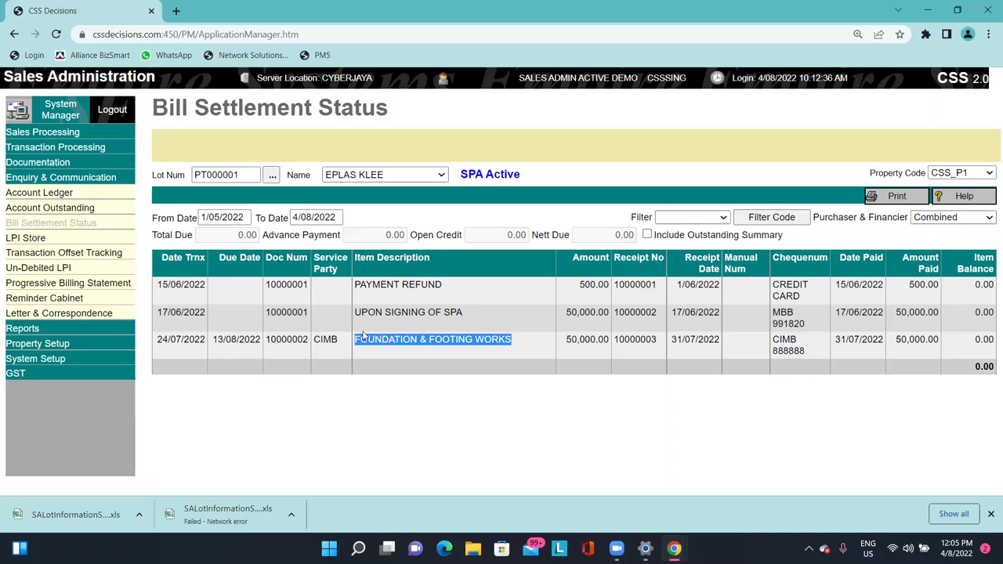
pyautogui.click(575, 354)
pyautogui.moveTo(566, 345); pyautogui.dragTo(586, 344)
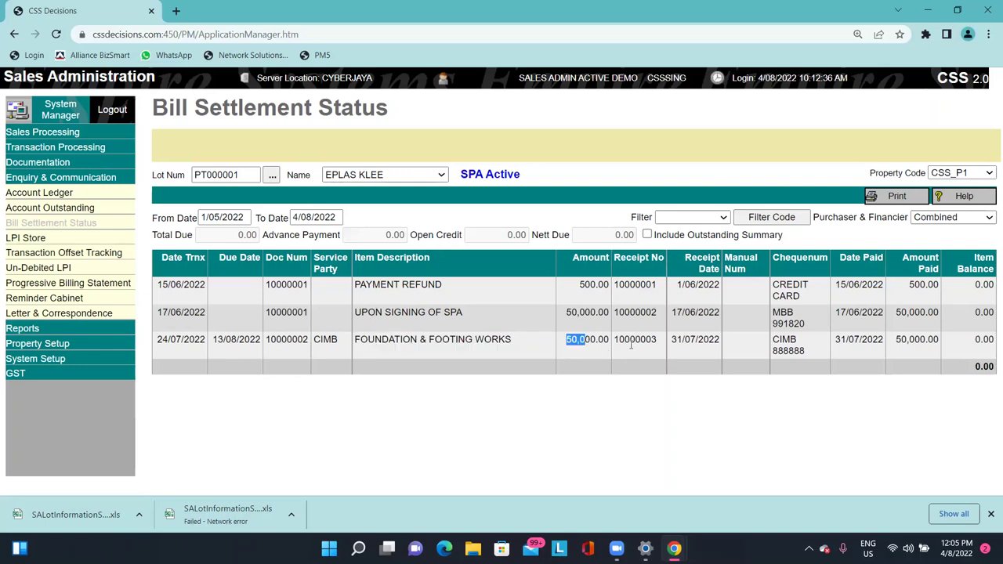
pyautogui.doubleClick(631, 343)
pyautogui.moveTo(774, 339); pyautogui.dragTo(817, 350)
pyautogui.click(944, 345)
pyautogui.moveTo(979, 341); pyautogui.dragTo(179, 327)
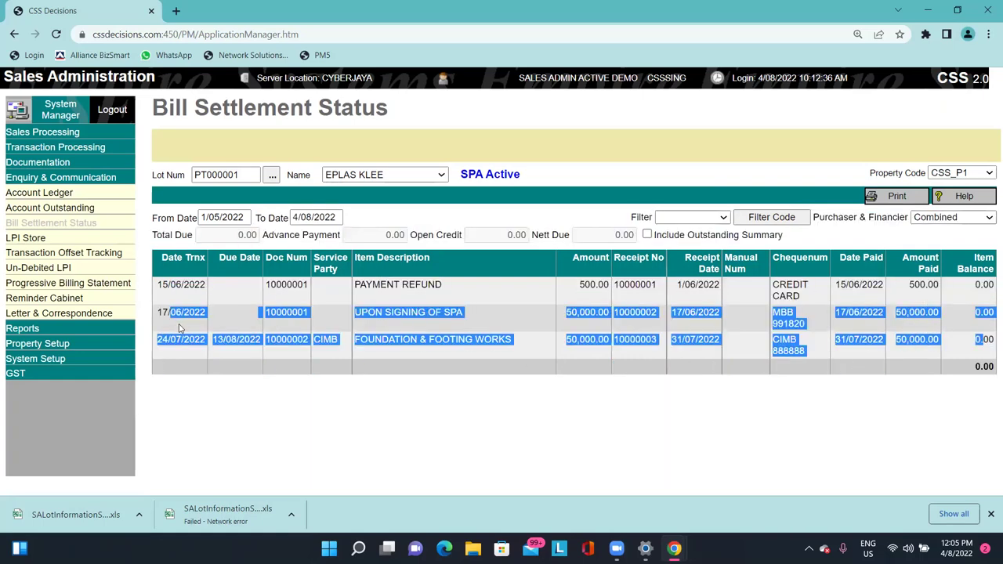
pyautogui.click(431, 307)
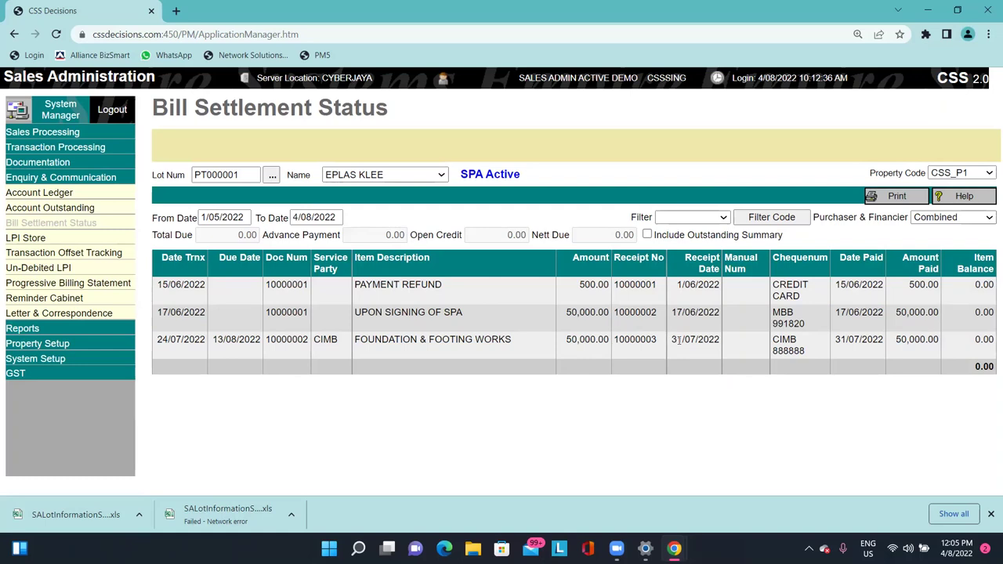
# Open the empty LPI Store for lot PT000001, then expand Transaction Processing.
pyautogui.click(108, 240)
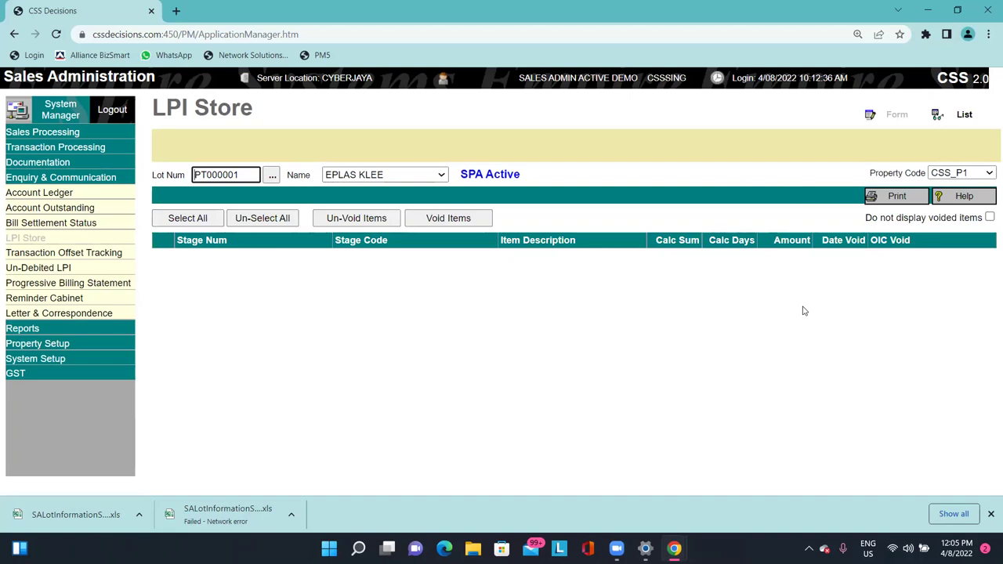
pyautogui.click(254, 116)
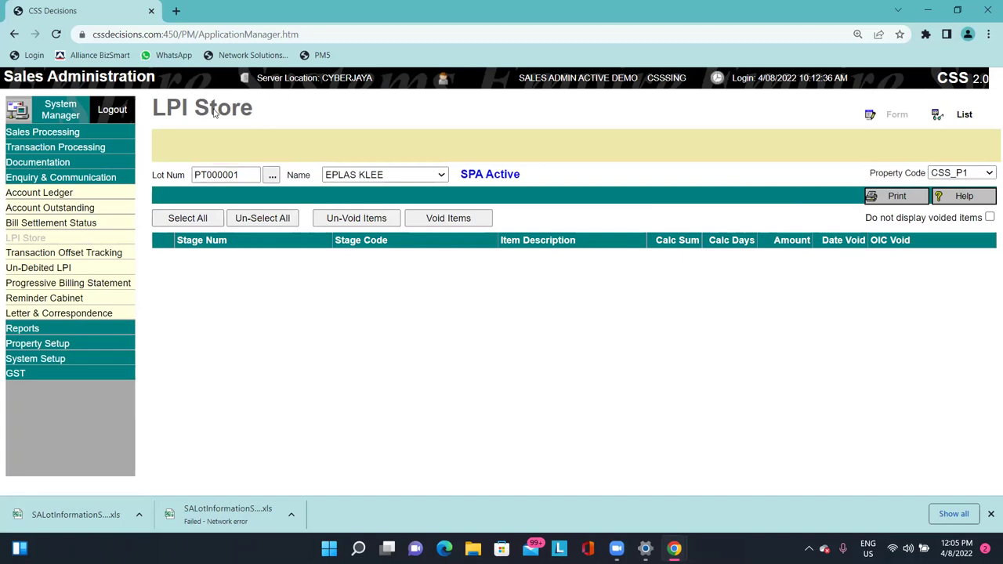
pyautogui.moveTo(186, 108); pyautogui.dragTo(152, 110)
pyautogui.click(188, 110)
pyautogui.moveTo(158, 110); pyautogui.dragTo(265, 103)
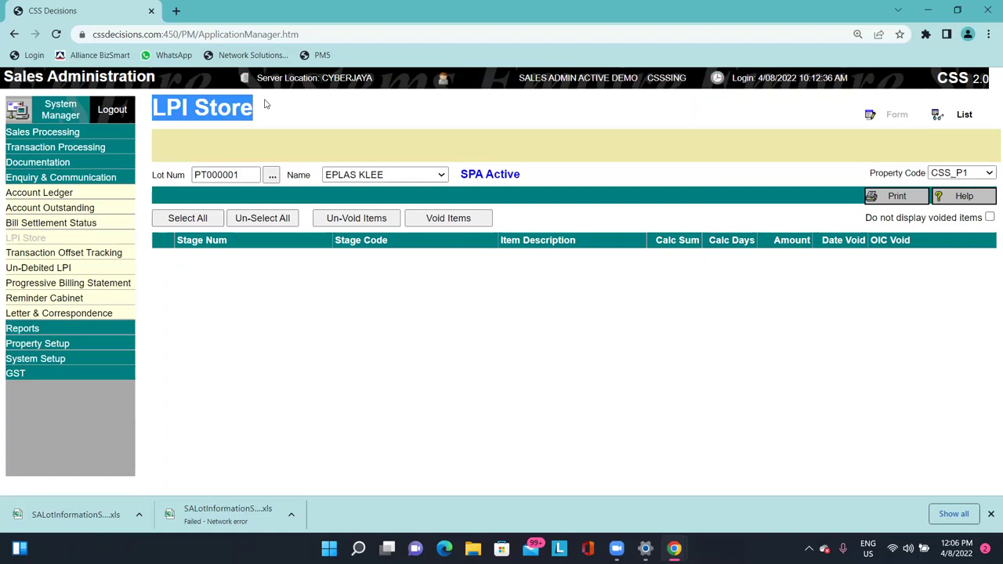
pyautogui.click(271, 107)
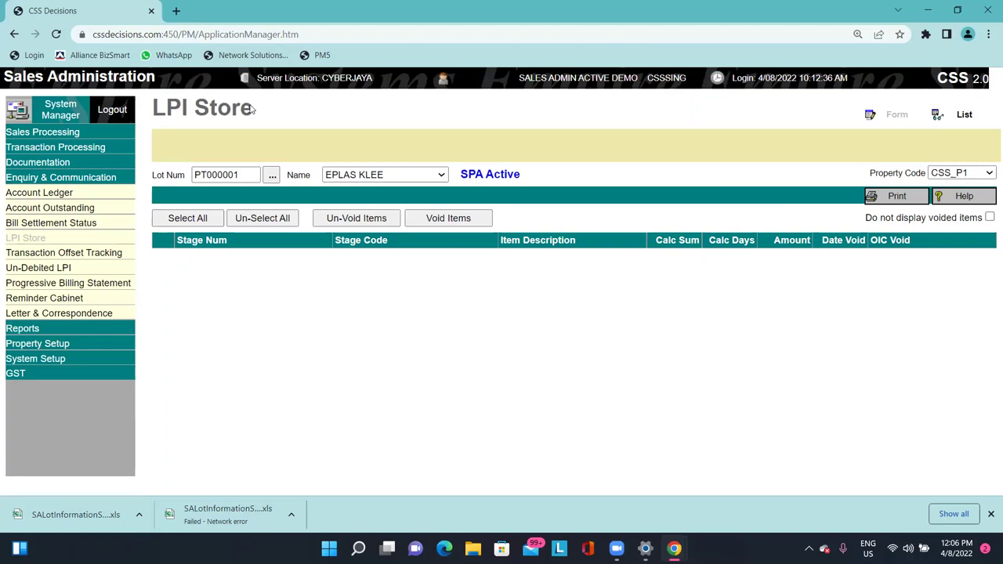
pyautogui.click(87, 148)
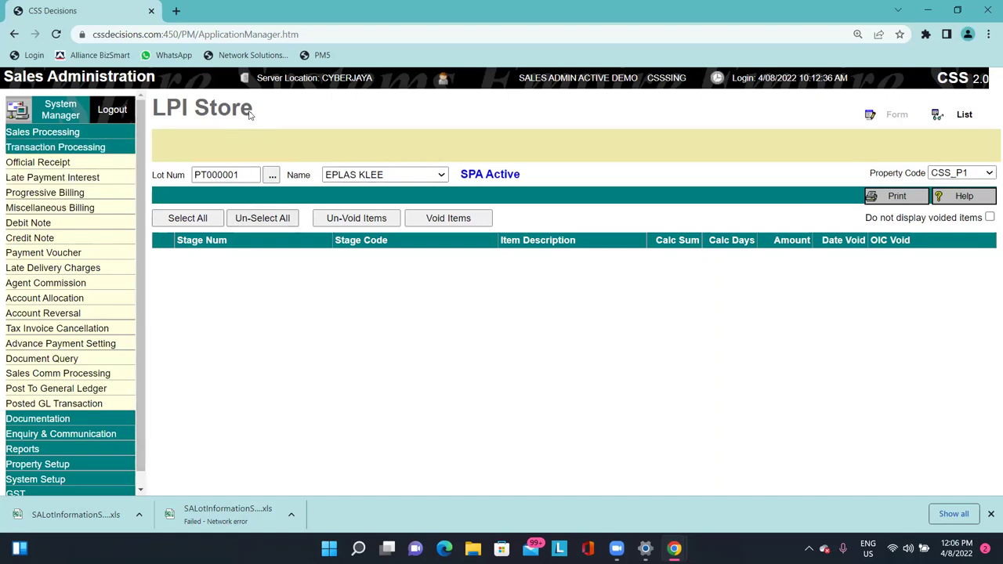
pyautogui.moveTo(155, 105); pyautogui.dragTo(252, 107)
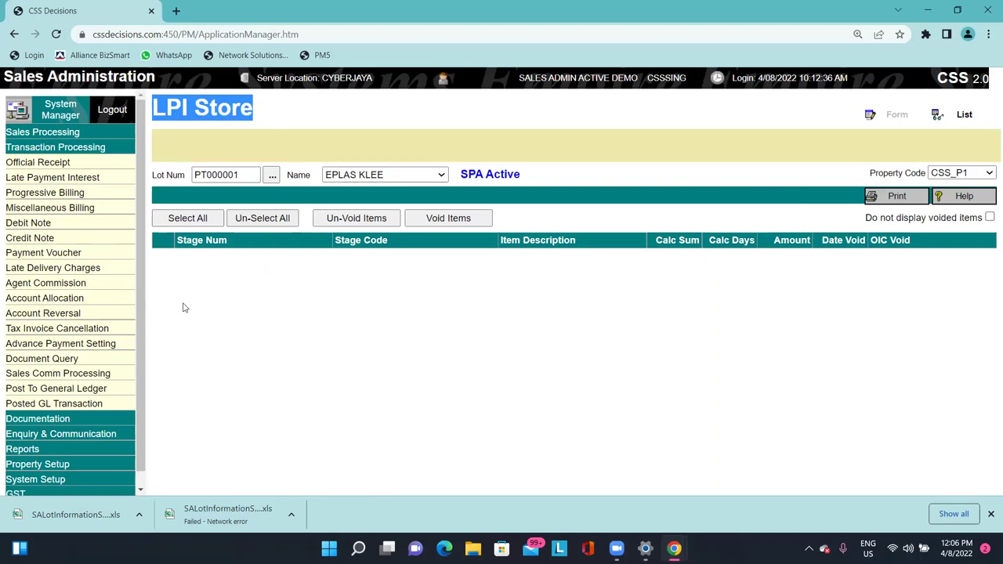
pyautogui.scroll(-1, 140, 277)
pyautogui.click(216, 385)
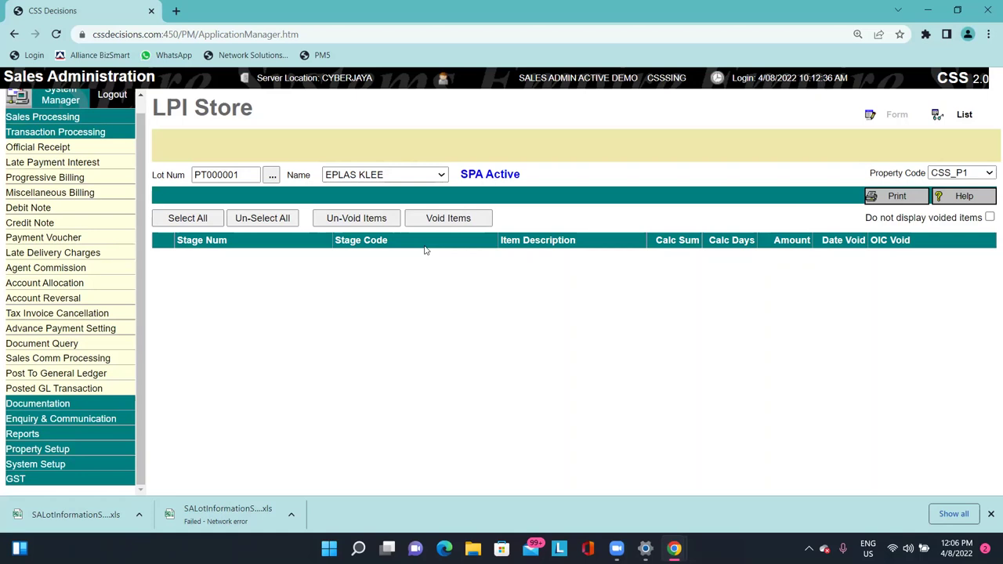
pyautogui.click(38, 404)
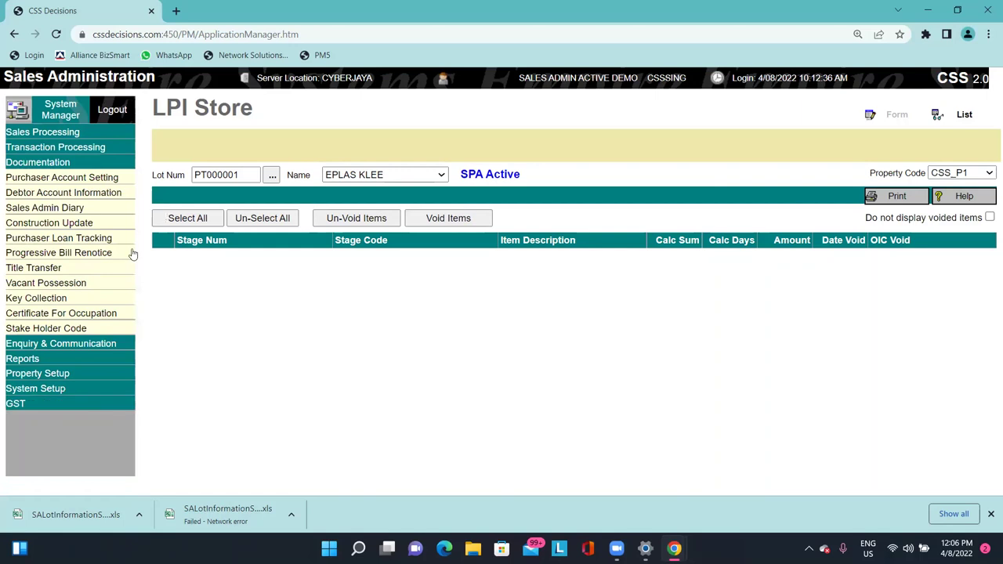
pyautogui.click(103, 344)
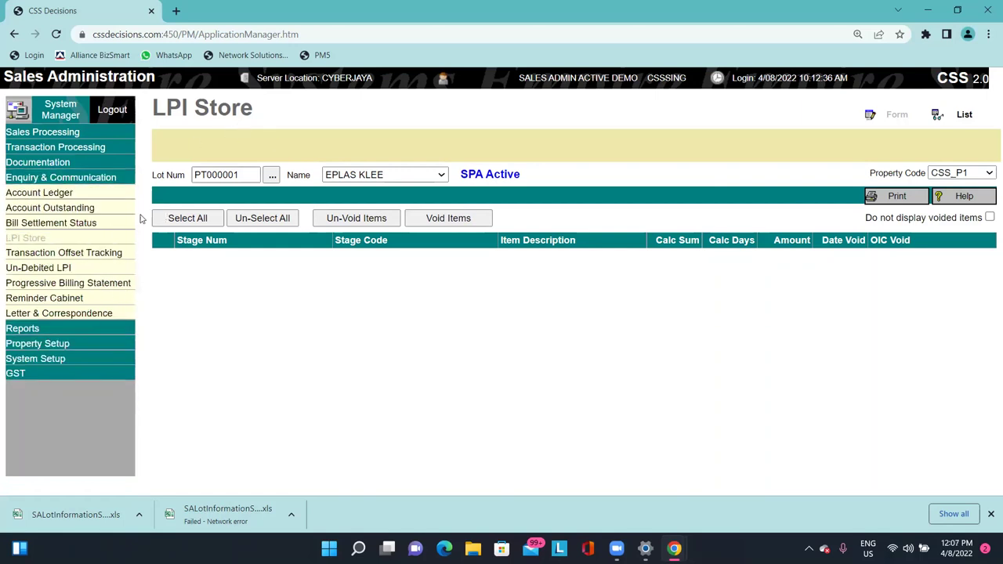
# Open Transaction Offset Tracking and set Document Type to Official Receipt.
pyautogui.click(103, 252)
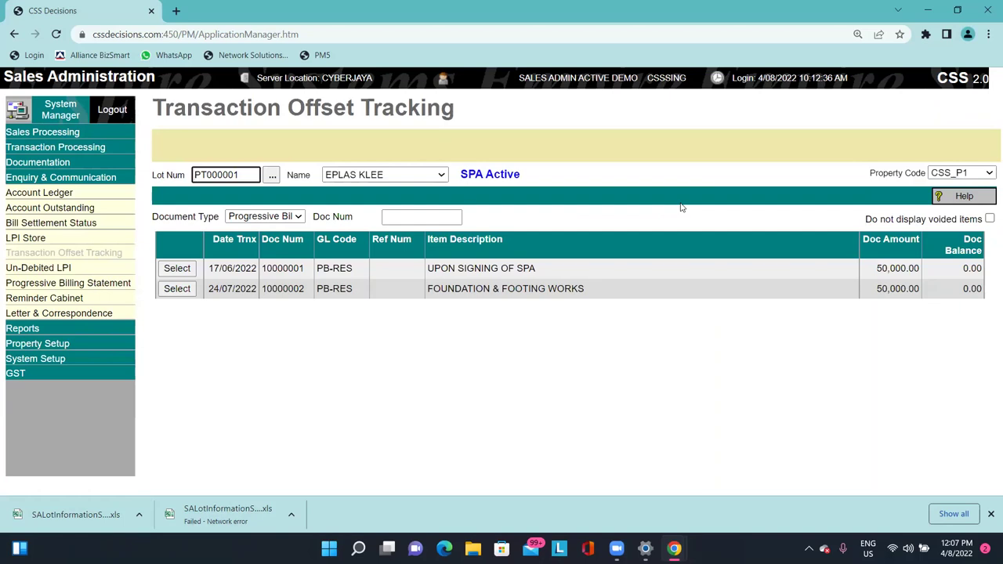
pyautogui.moveTo(37, 238); pyautogui.dragTo(47, 380)
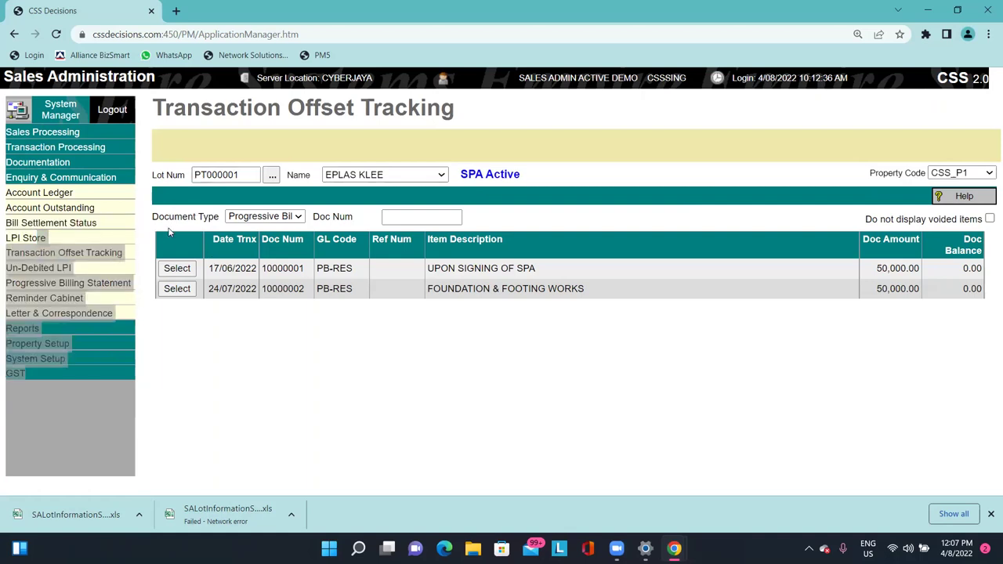
pyautogui.click(255, 220)
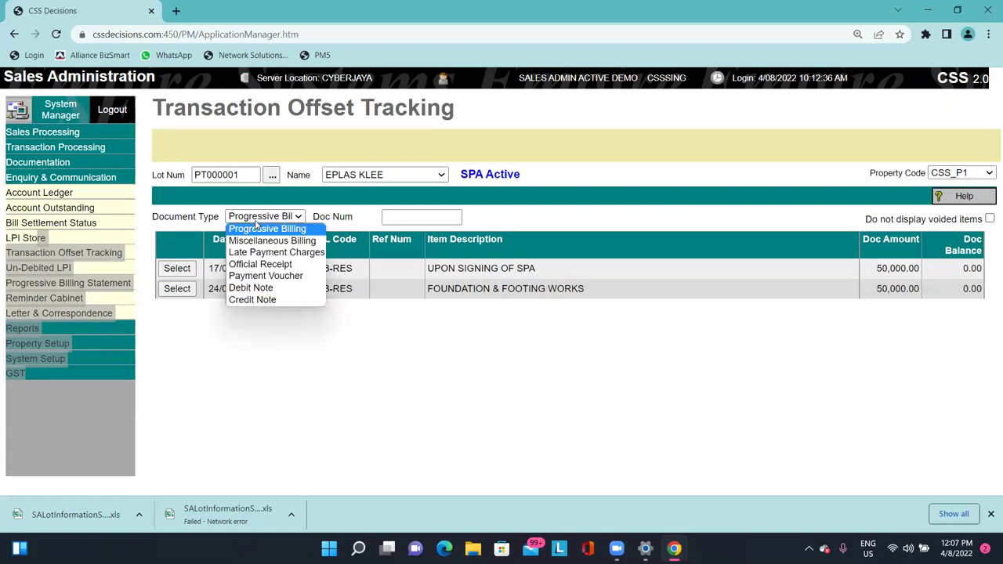
pyautogui.click(381, 291)
pyautogui.click(280, 220)
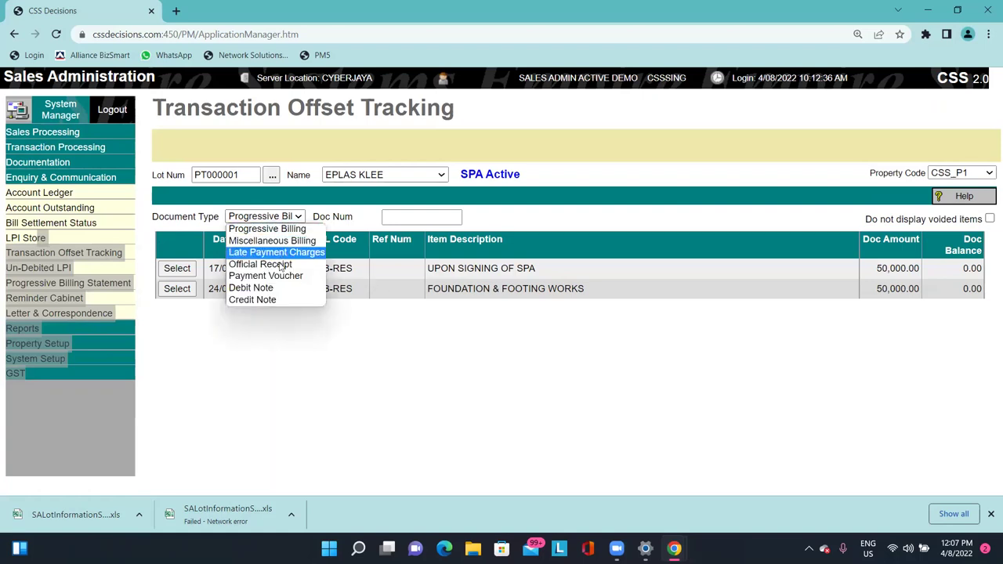
pyautogui.click(270, 264)
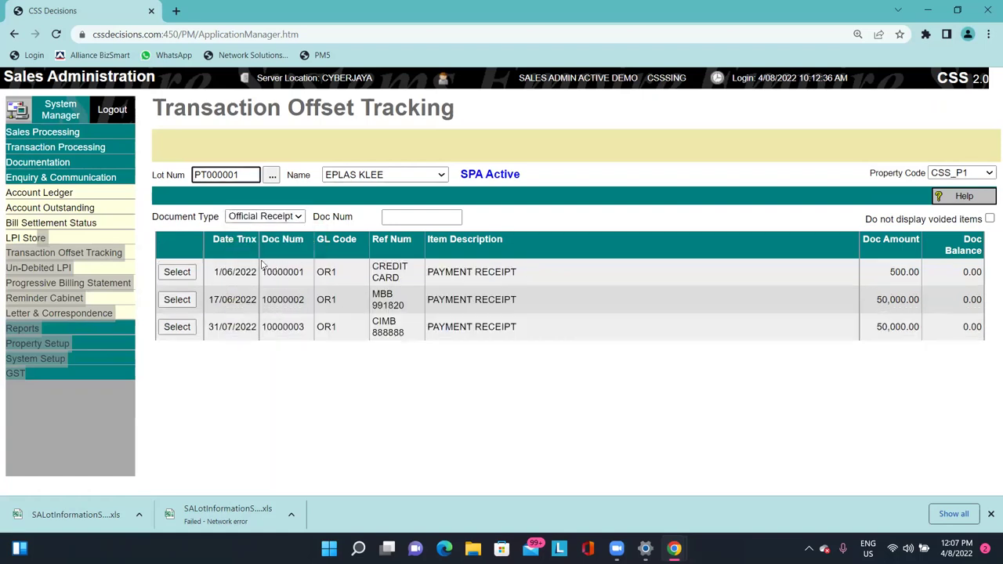
# Select the 31/07/2022 receipt to show its offset billing, then go to Un-Debited LPI.
pyautogui.moveTo(511, 327); pyautogui.dragTo(255, 327)
pyautogui.click(177, 326)
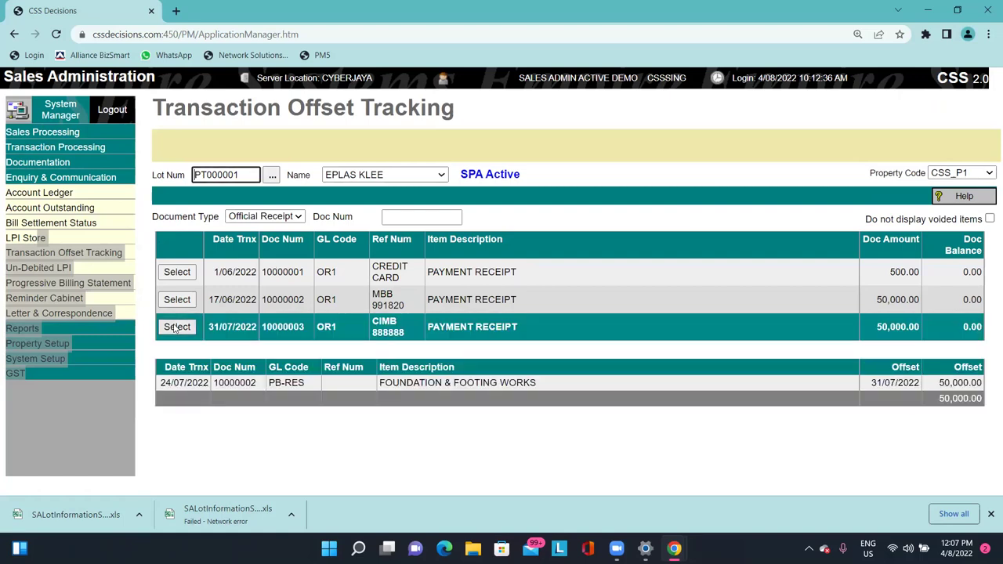
pyautogui.moveTo(182, 376); pyautogui.dragTo(978, 386)
pyautogui.click(971, 385)
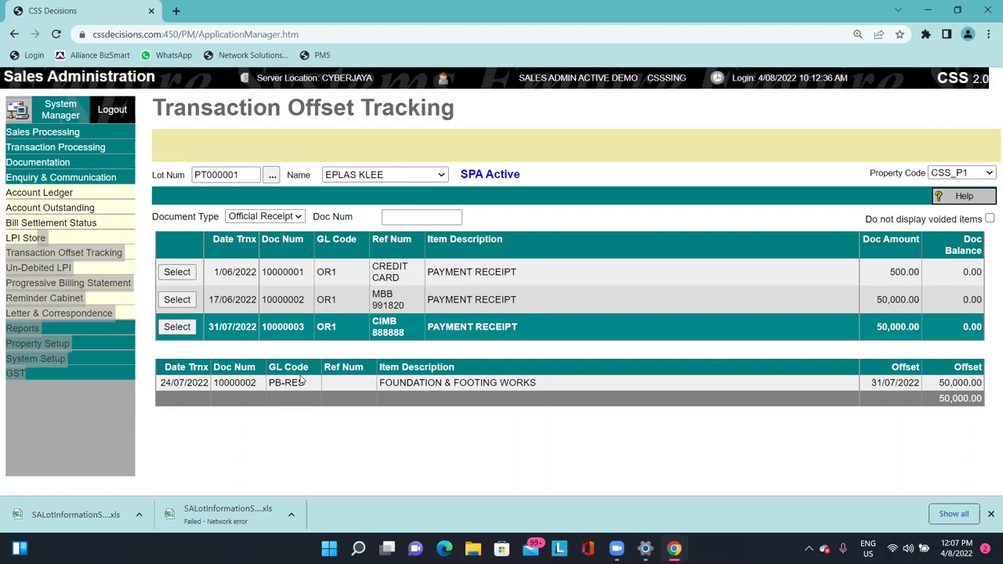
pyautogui.click(102, 458)
pyautogui.moveTo(48, 268); pyautogui.dragTo(54, 267)
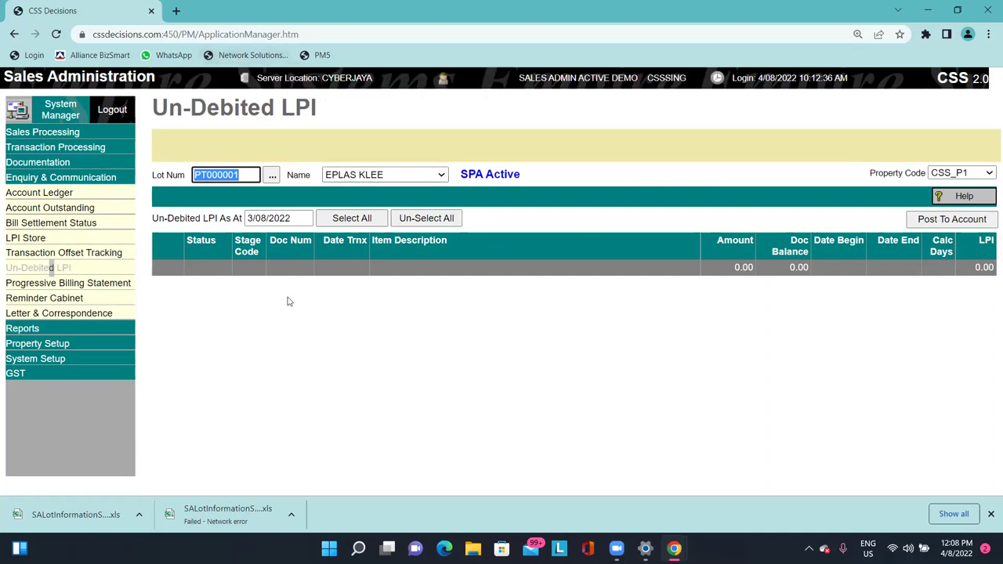
# Open the Progressive Billing Statement showing the two 50,000.00 billings.
pyautogui.click(290, 222)
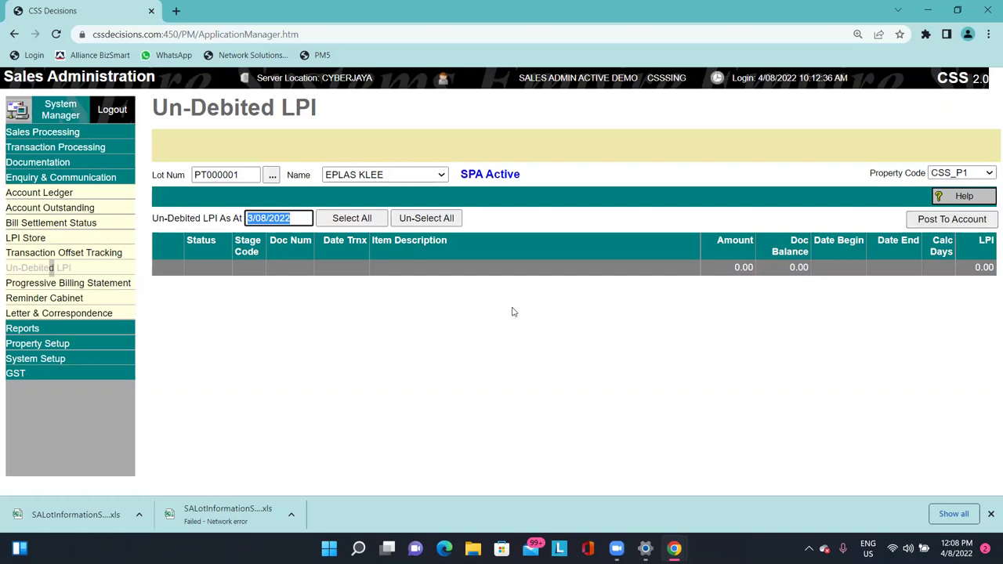
pyautogui.click(125, 283)
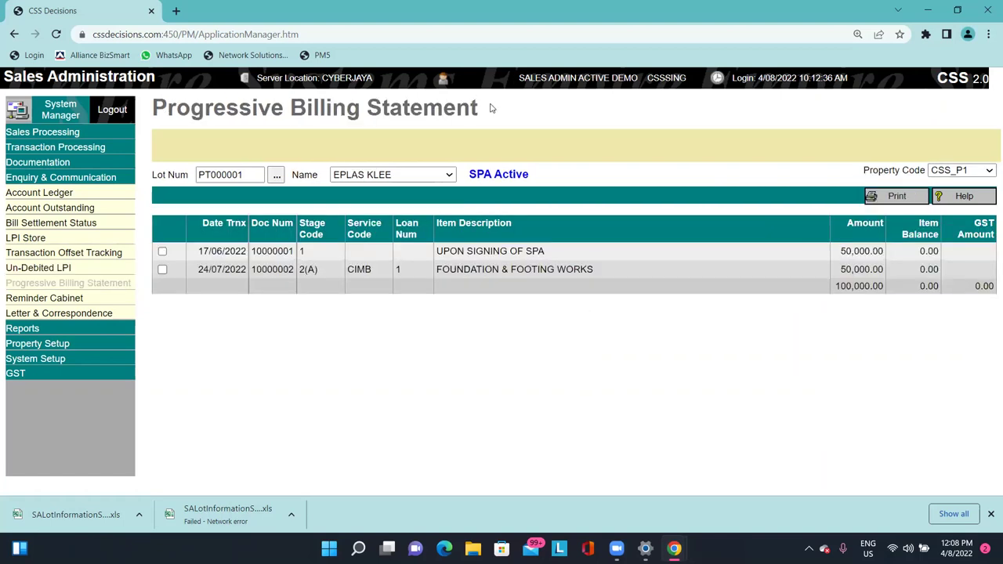
# Tick only the FOUNDATION & FOOTING WORKS billing in the statement list.
pyautogui.moveTo(485, 107); pyautogui.dragTo(225, 108)
pyautogui.tripleClick(384, 106)
pyautogui.click(227, 107)
pyautogui.moveTo(153, 108); pyautogui.dragTo(363, 108)
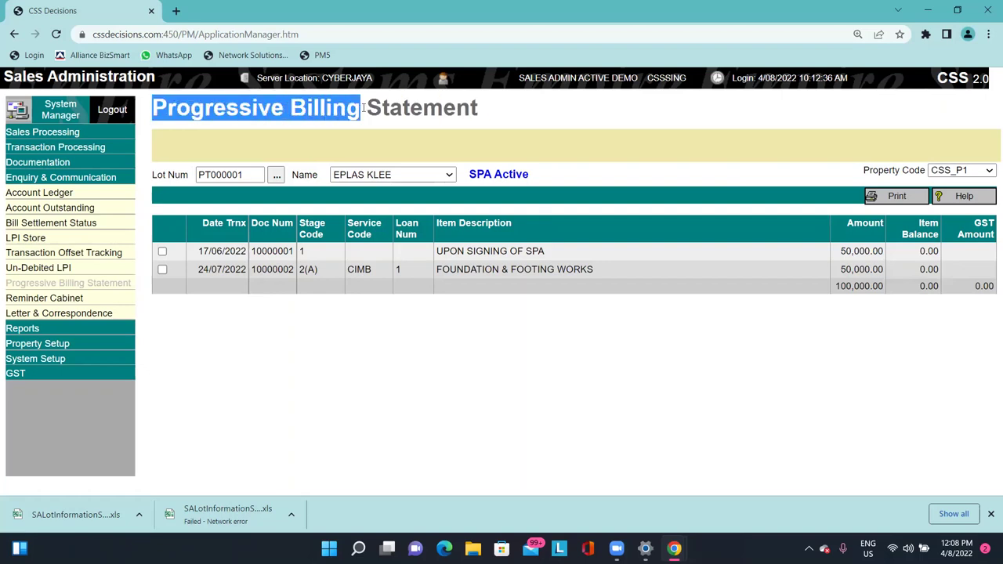
pyautogui.click(627, 169)
pyautogui.click(162, 268)
pyautogui.click(162, 252)
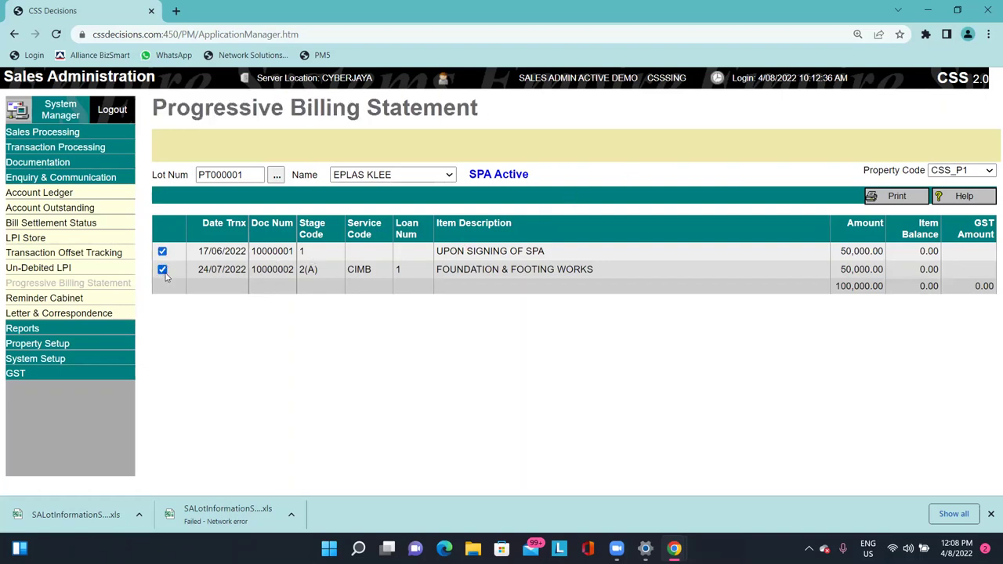
pyautogui.click(163, 269)
pyautogui.click(162, 268)
# Print its statement dated 4/08/2022, review the PDF, and open the Reminder Cabinet.
pyautogui.click(899, 196)
pyautogui.click(907, 202)
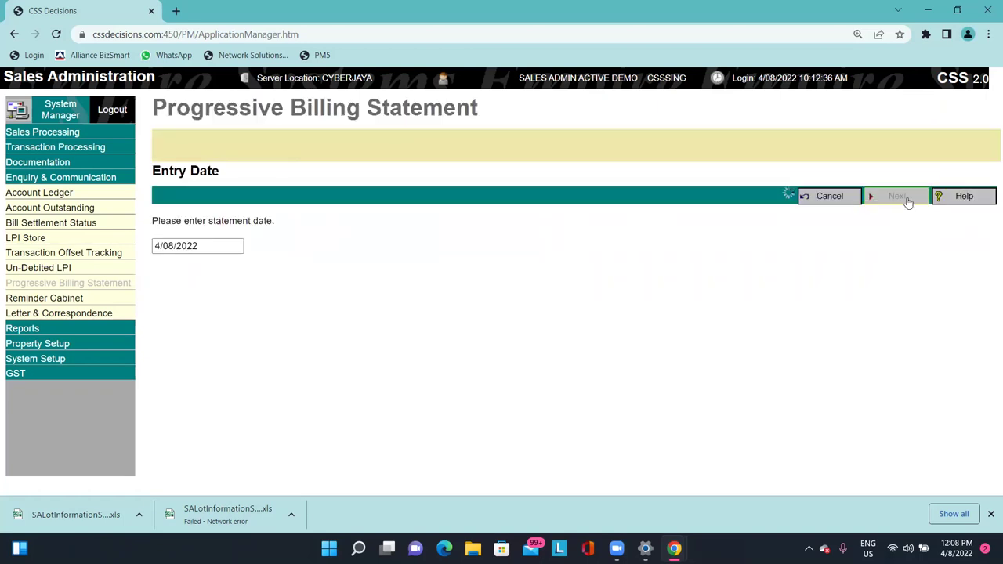
pyautogui.click(913, 303)
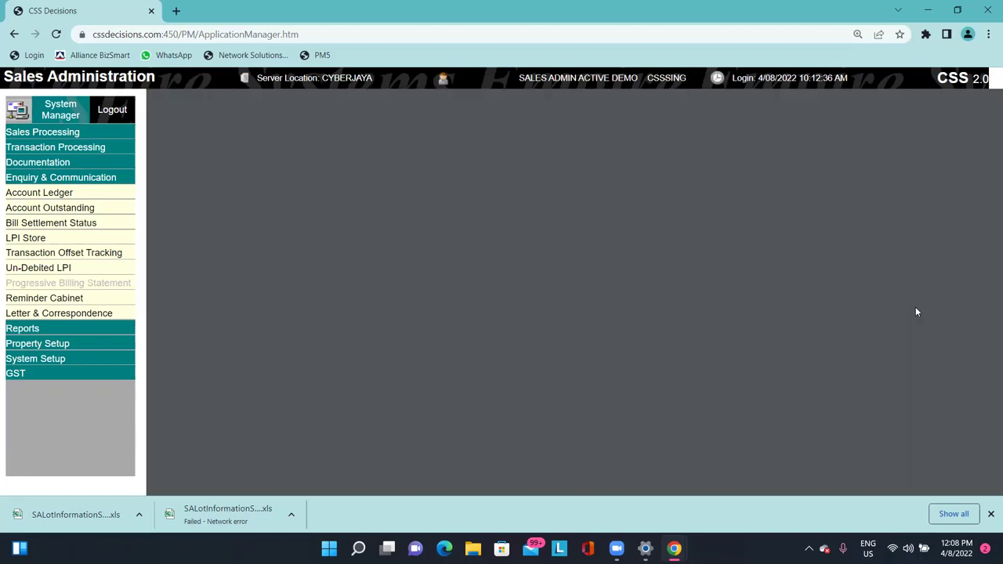
pyautogui.scroll(-3, 705, 372)
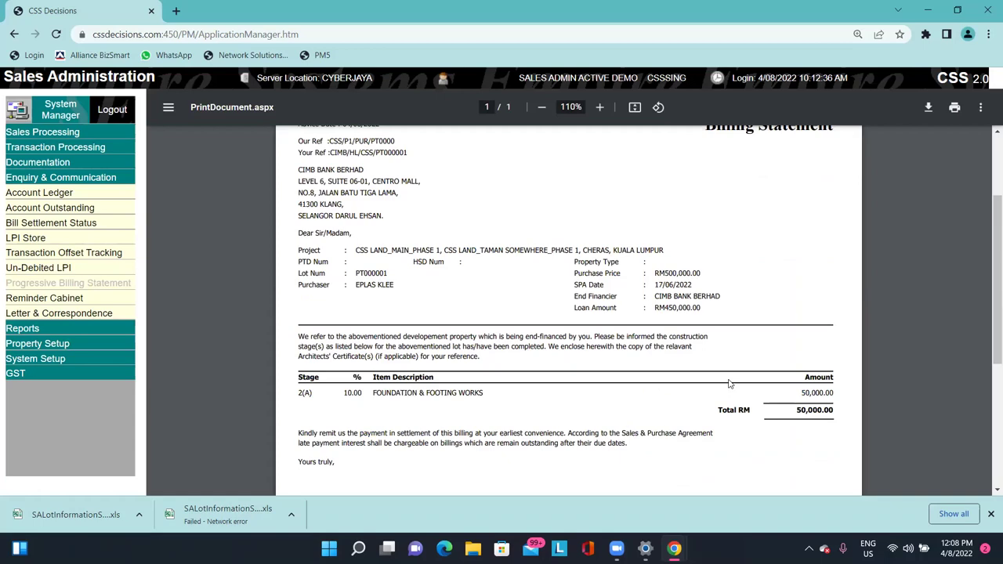
pyautogui.scroll(1, 760, 382)
pyautogui.scroll(-1, 759, 382)
pyautogui.scroll(-2, 748, 370)
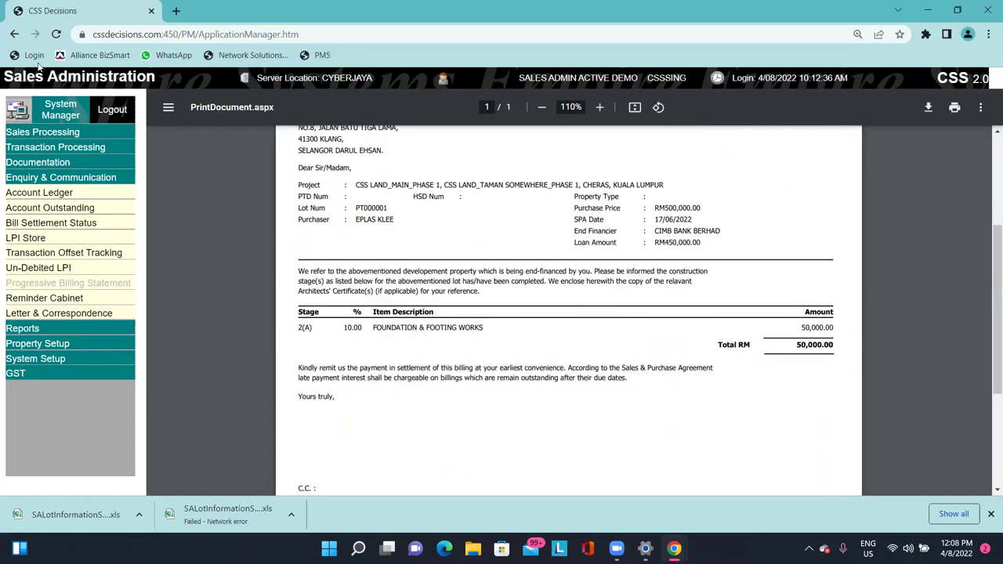
pyautogui.click(85, 298)
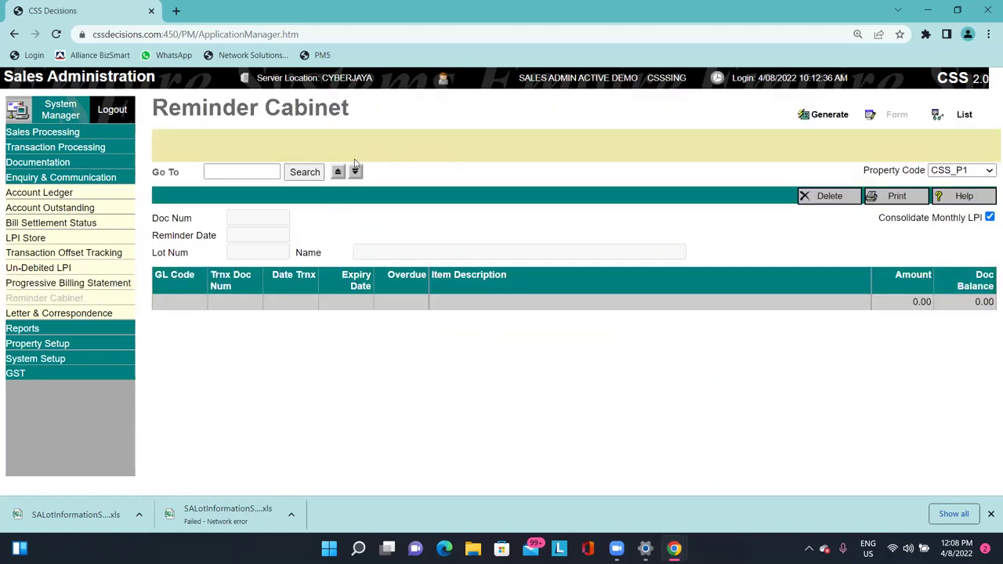
# Look up reminder document 10000000, which isn't found, and switch the Reminder Cabinet to Generate.
pyautogui.click(339, 173)
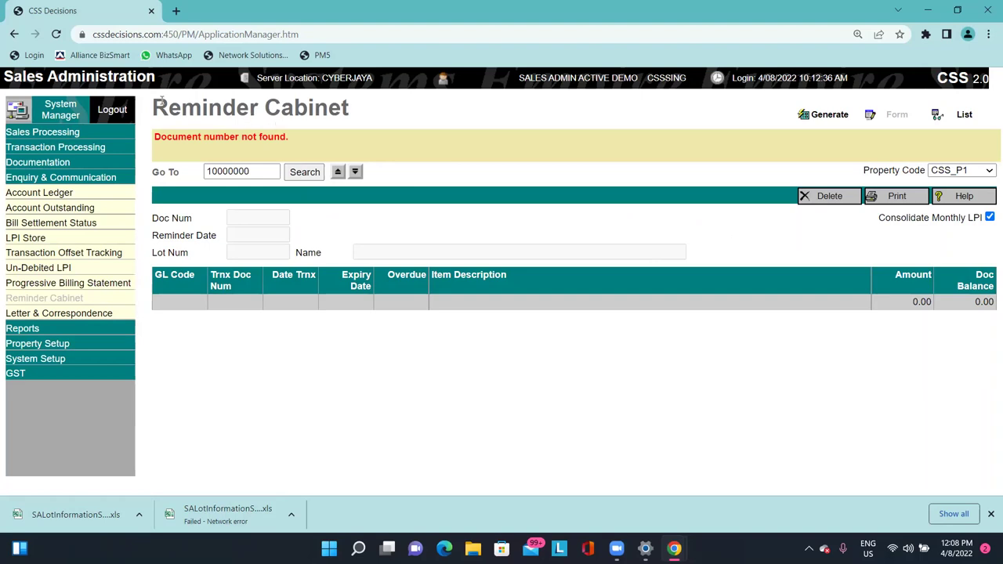
pyautogui.moveTo(154, 102); pyautogui.dragTo(257, 98)
pyautogui.click(257, 98)
pyautogui.moveTo(354, 105); pyautogui.dragTo(180, 102)
pyautogui.click(187, 106)
pyautogui.click(815, 115)
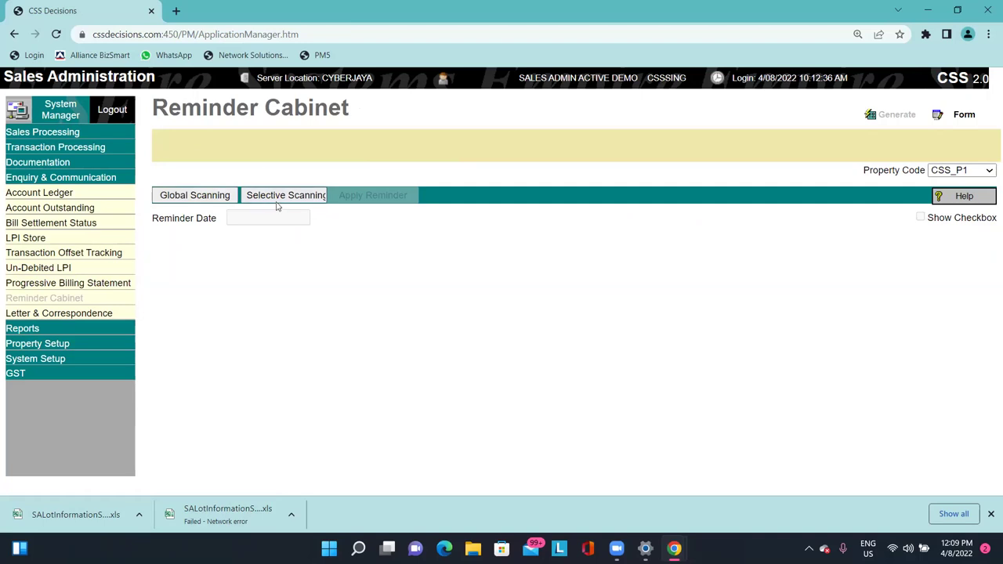
# Set up a selective scan of single party PT000001 with all four reminder types ticked.
pyautogui.click(275, 198)
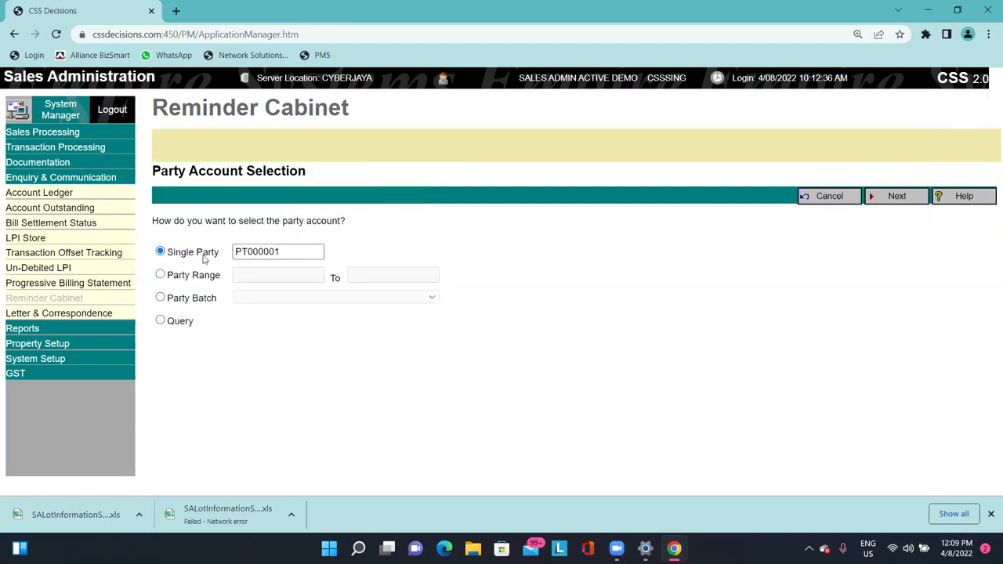
pyautogui.click(881, 198)
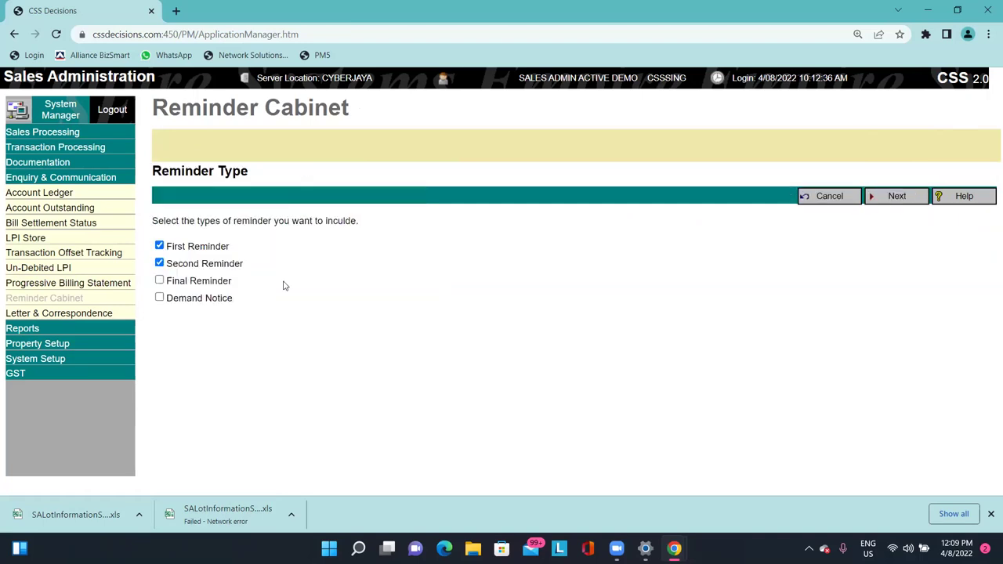
pyautogui.moveTo(191, 221); pyautogui.dragTo(361, 224)
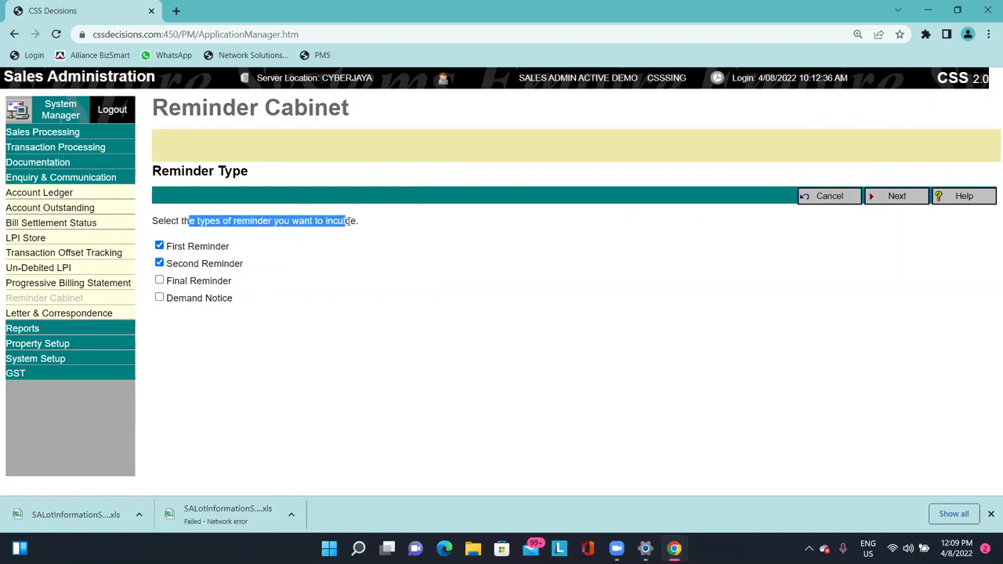
pyautogui.click(360, 224)
pyautogui.click(212, 282)
pyautogui.click(195, 298)
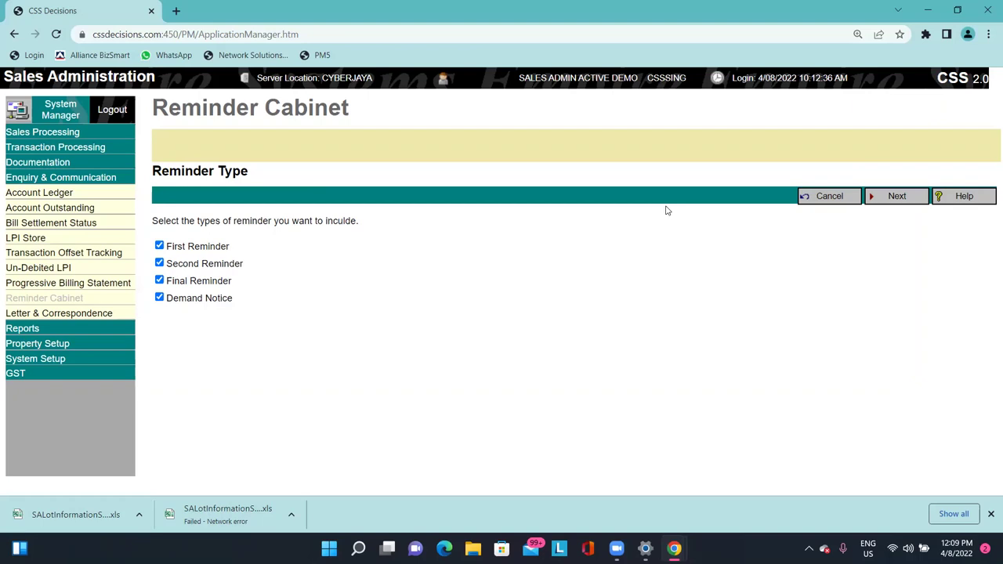
pyautogui.doubleClick(225, 280)
pyautogui.tripleClick(218, 297)
pyautogui.click(217, 298)
pyautogui.moveTo(217, 298); pyautogui.dragTo(189, 297)
pyautogui.tripleClick(203, 298)
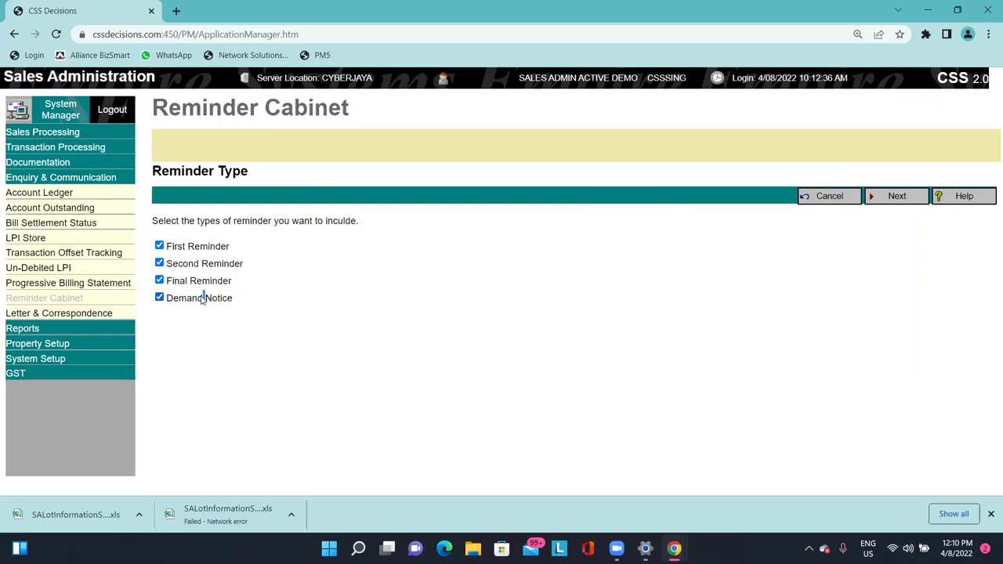
# Run the reminder scan as at 4/08/2022, finding none matured, and go to Letter & Correspondence.
pyautogui.click(880, 202)
pyautogui.moveTo(231, 241); pyautogui.dragTo(139, 253)
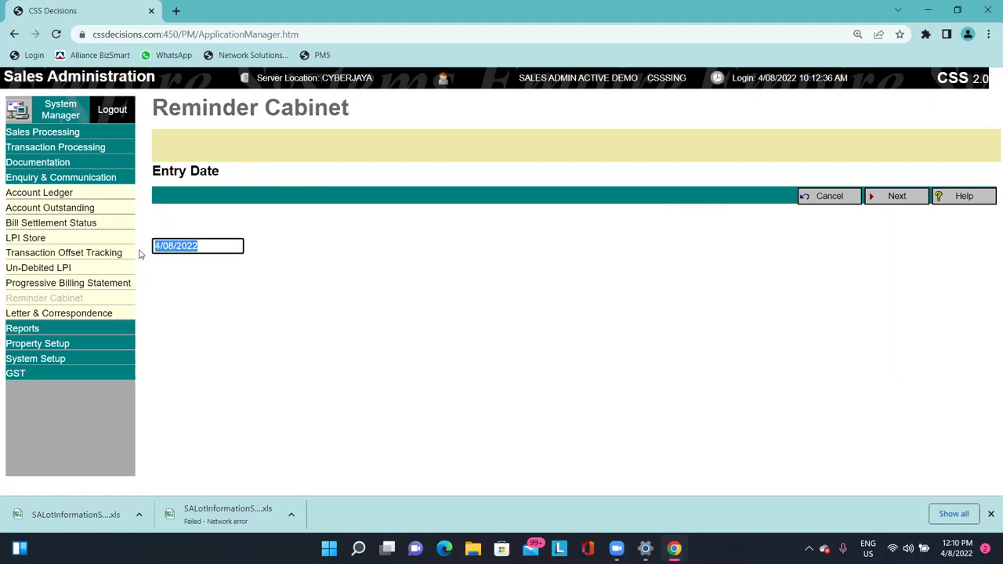
pyautogui.click(898, 196)
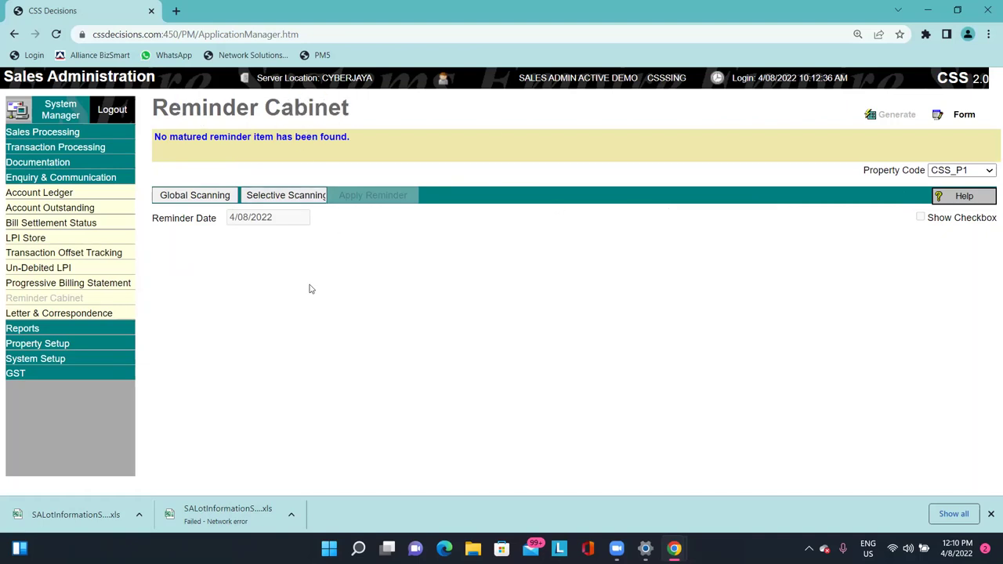
pyautogui.click(112, 314)
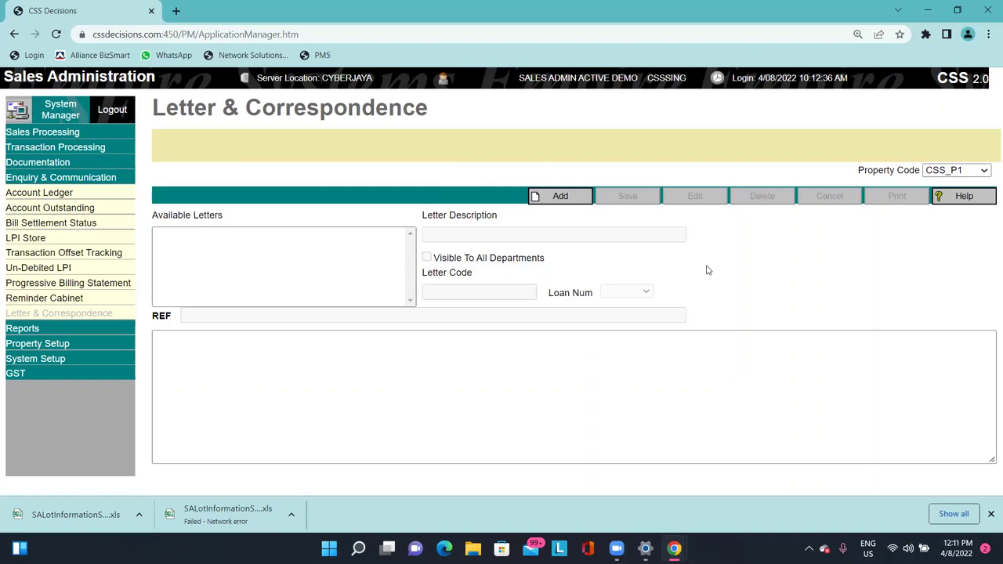
# Start a new letter described as UPGRADING OF MAIN SECURITY GATE with body text EXAMPLE.
pyautogui.click(560, 197)
pyautogui.click(501, 235)
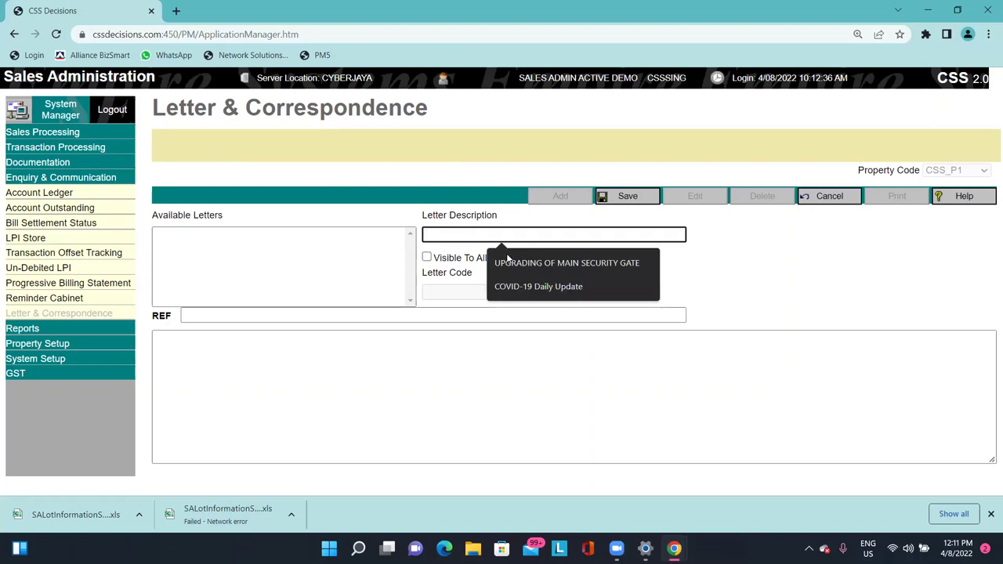
pyautogui.click(507, 263)
pyautogui.click(365, 356)
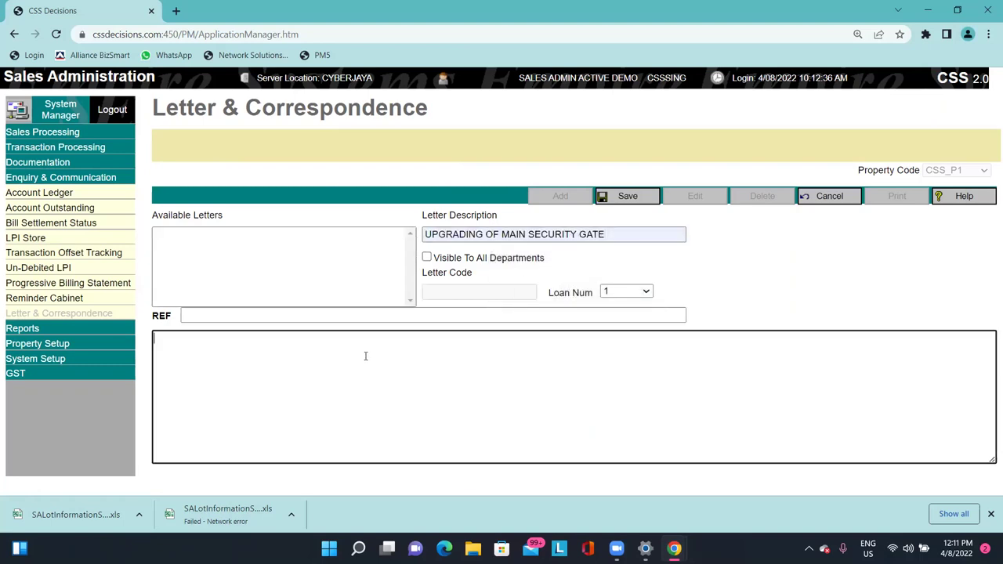
pyautogui.write('EXAMPKE')
pyautogui.press('BackSpace')
pyautogui.press('BackSpace')
pyautogui.write('LE')
# Copy EXAMPLE into the reference, save the letter, and start printing it.
pyautogui.hotkey('ctrl', 'a')
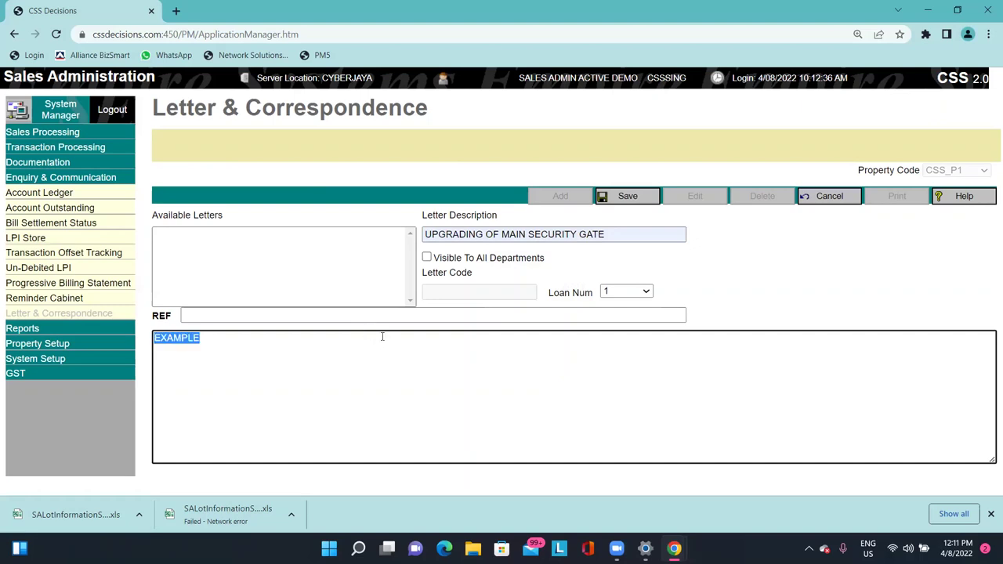
pyautogui.hotkey('ctrl', 'c')
pyautogui.click(384, 314)
pyautogui.hotkey('ctrl', 'v')
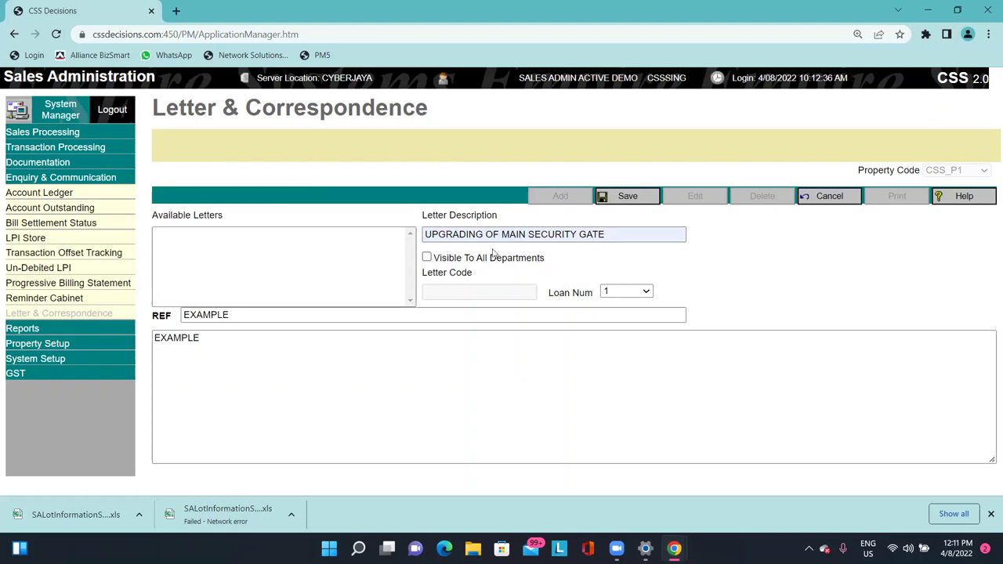
pyautogui.click(628, 196)
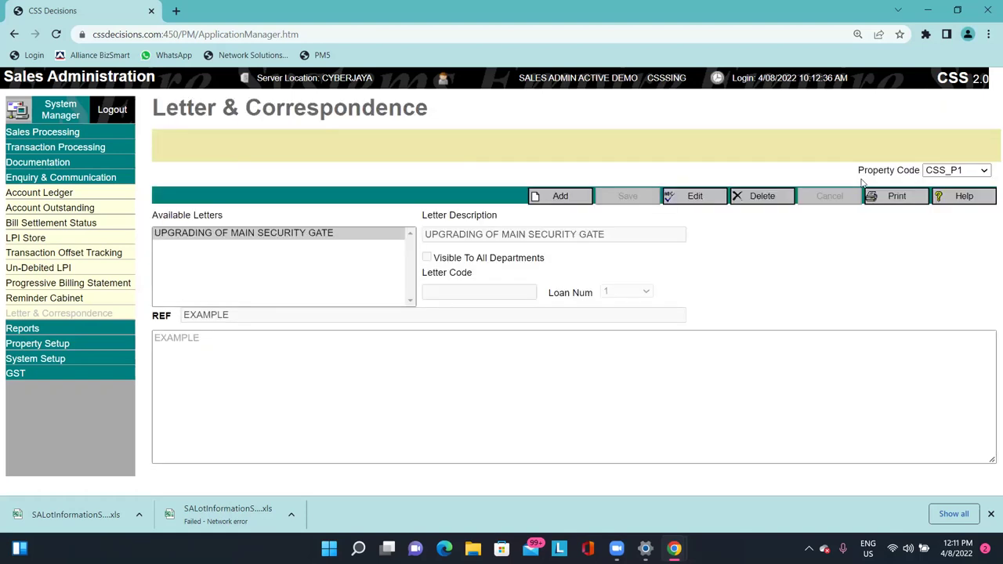
pyautogui.click(256, 235)
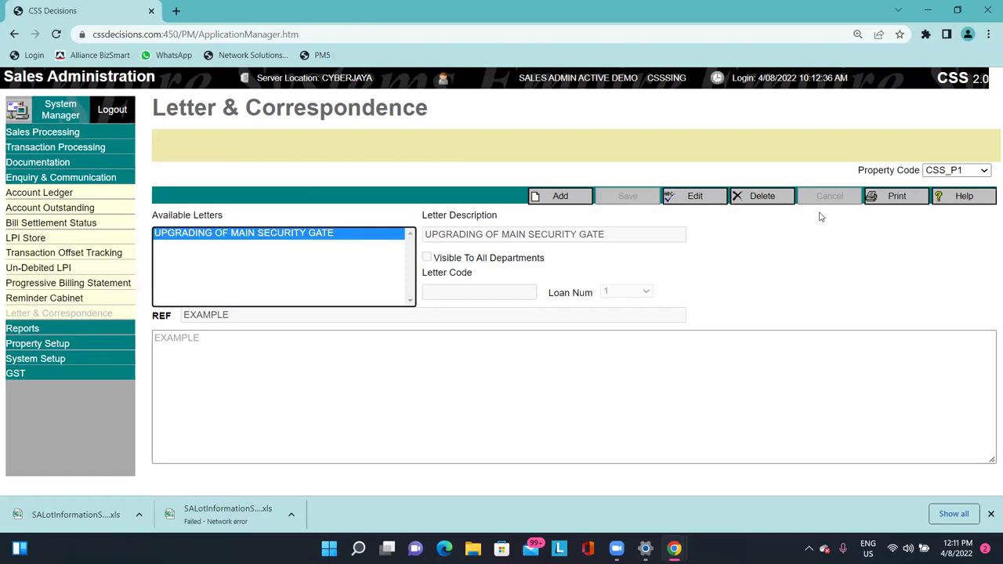
pyautogui.click(884, 198)
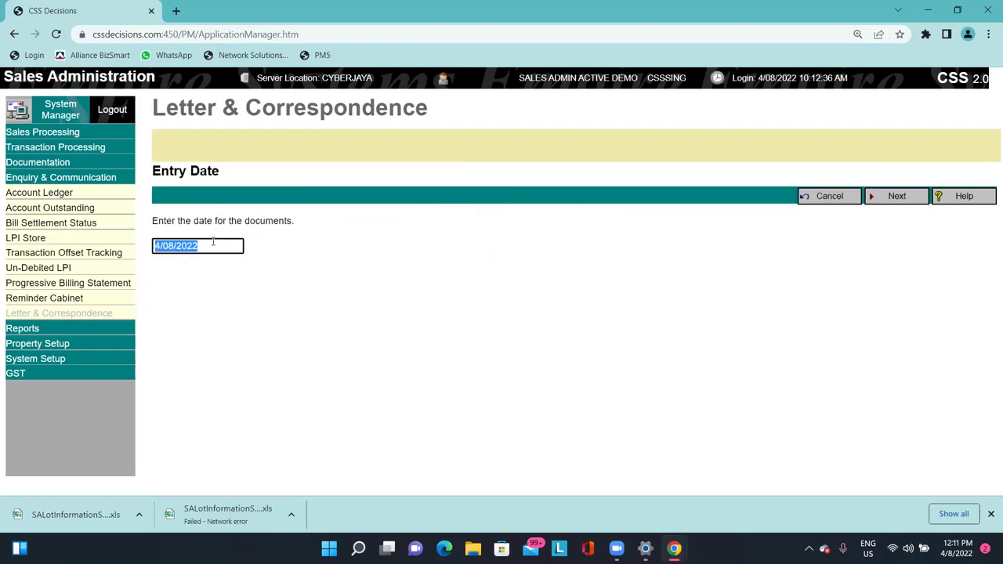
# Accept document date 4/08/2022 and party PT000001, and make the Purchaser the addressee.
pyautogui.click(893, 198)
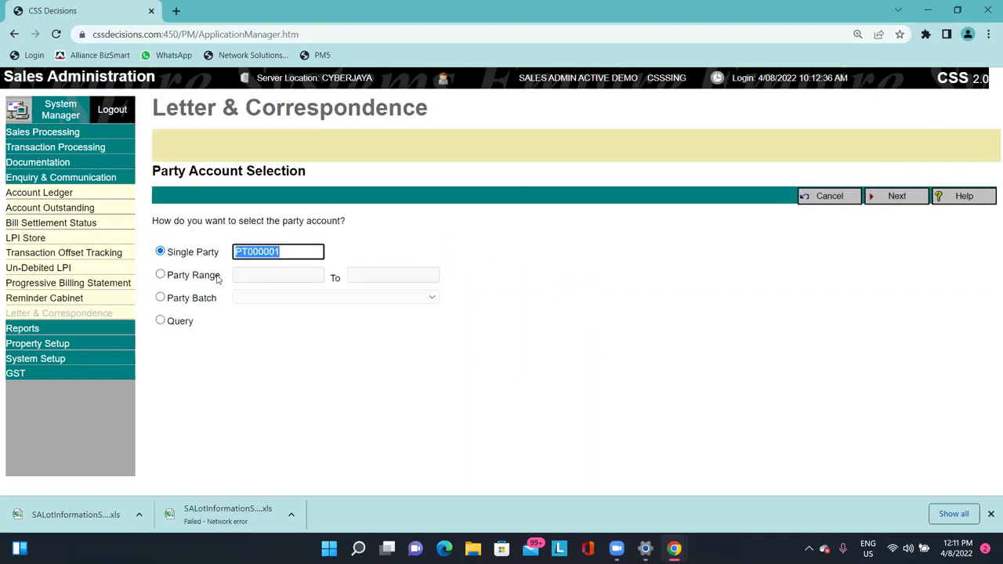
pyautogui.click(894, 197)
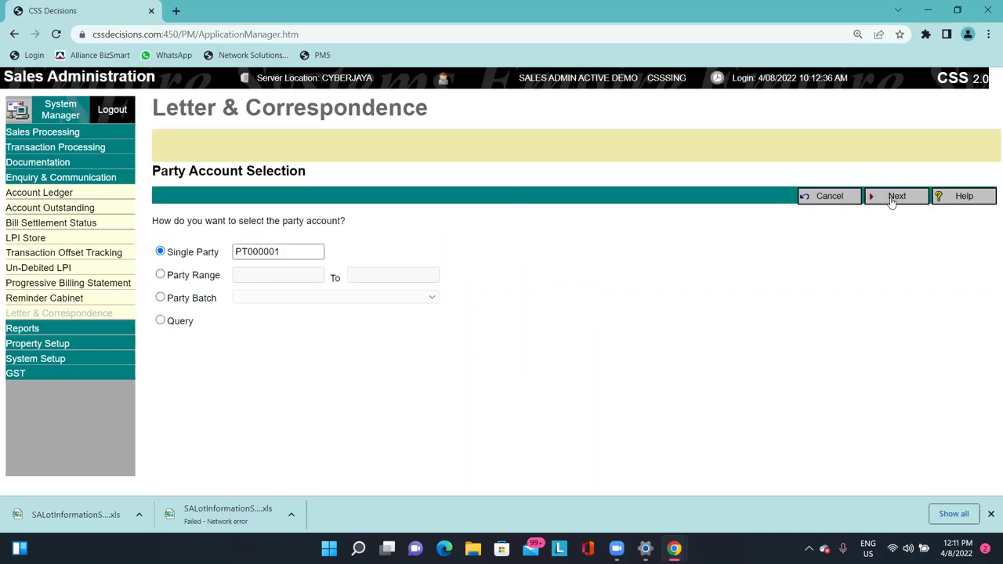
pyautogui.moveTo(194, 228); pyautogui.dragTo(158, 229)
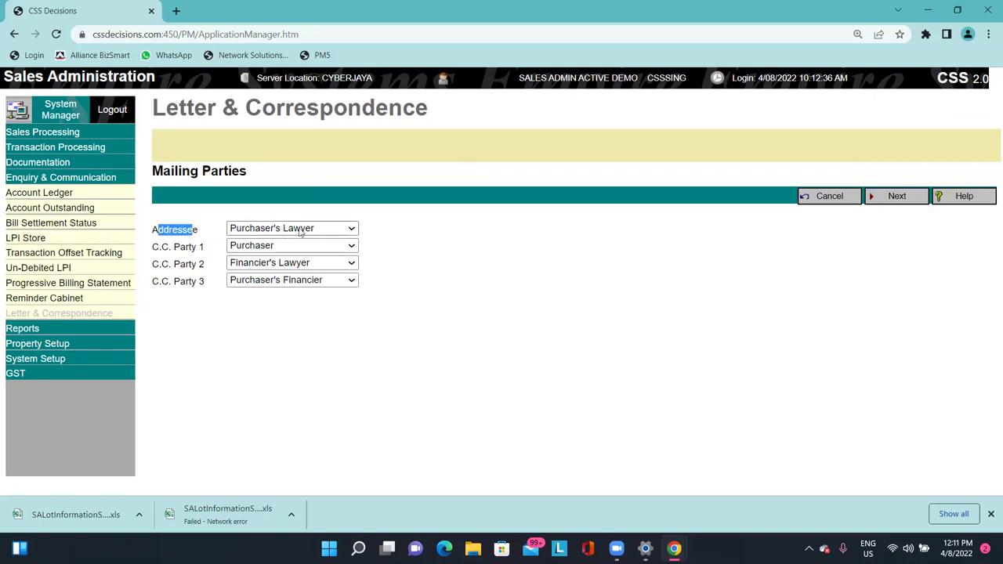
pyautogui.click(317, 229)
pyautogui.click(296, 254)
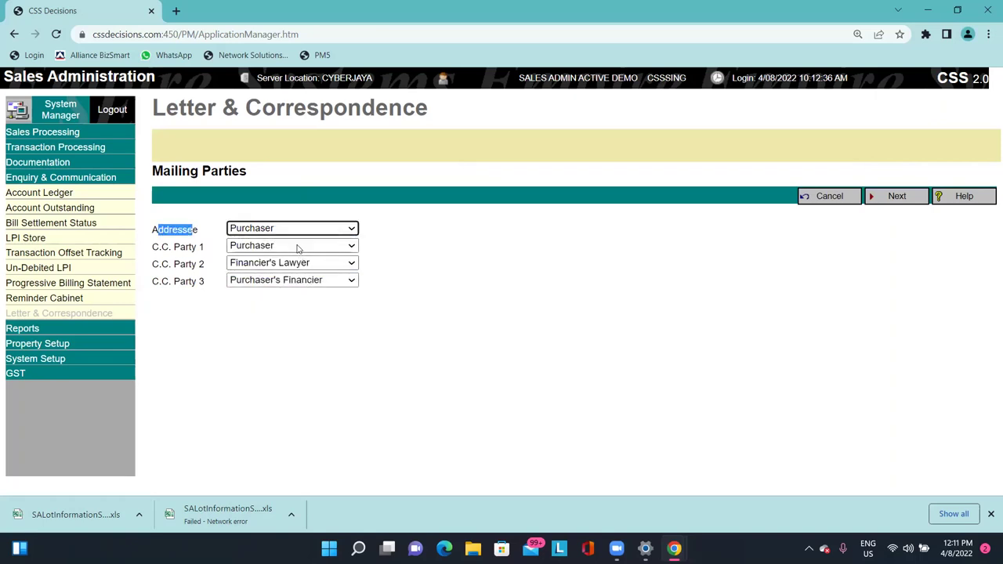
# Copy only the Purchaser's Lawyer as C.C. Party 1, leaving C.C. Parties 2 and 3 blank.
pyautogui.click(299, 247)
pyautogui.click(305, 280)
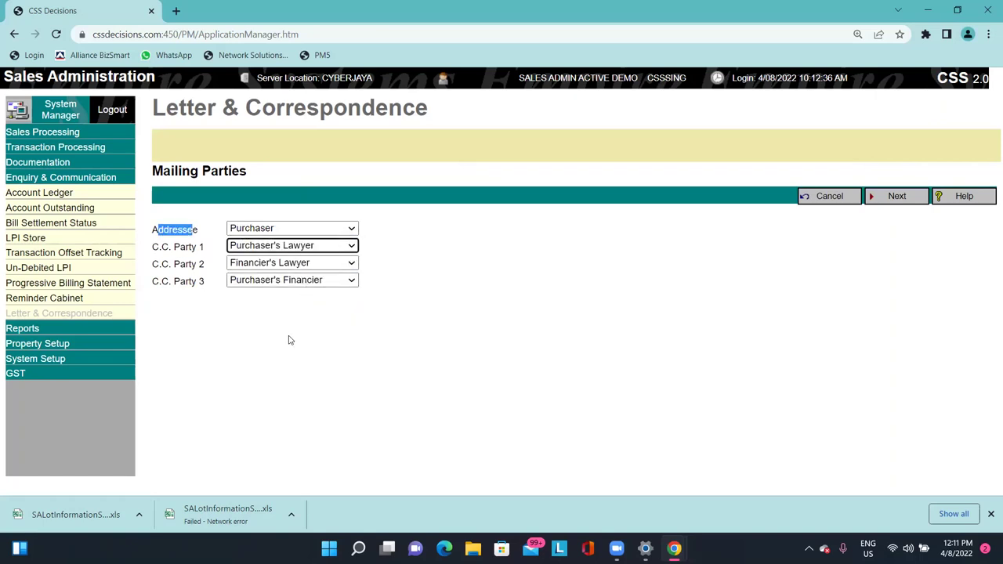
pyautogui.click(297, 245)
pyautogui.click(297, 258)
pyautogui.click(298, 263)
pyautogui.click(298, 288)
pyautogui.click(293, 263)
pyautogui.click(293, 274)
pyautogui.click(291, 280)
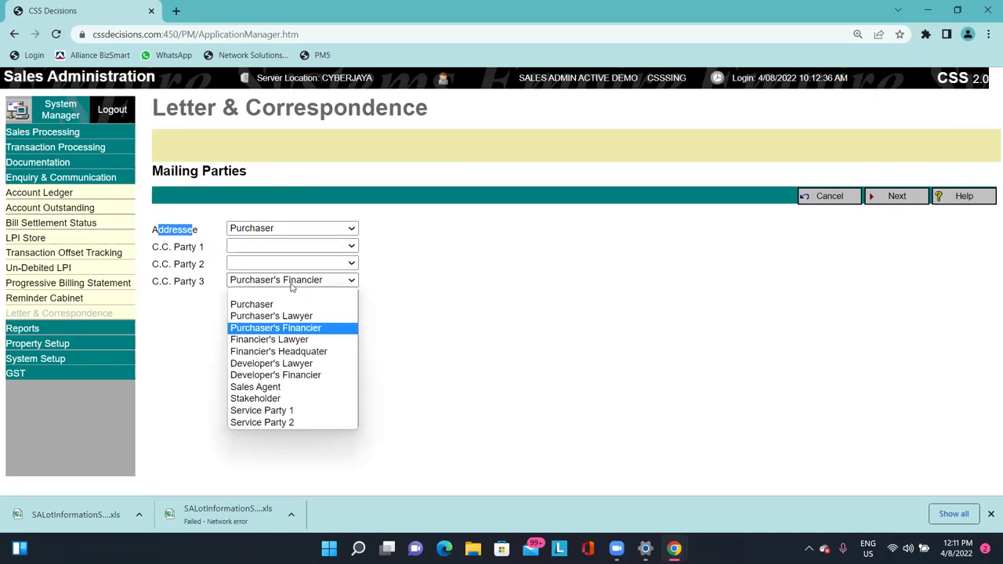
pyautogui.click(291, 292)
pyautogui.click(291, 245)
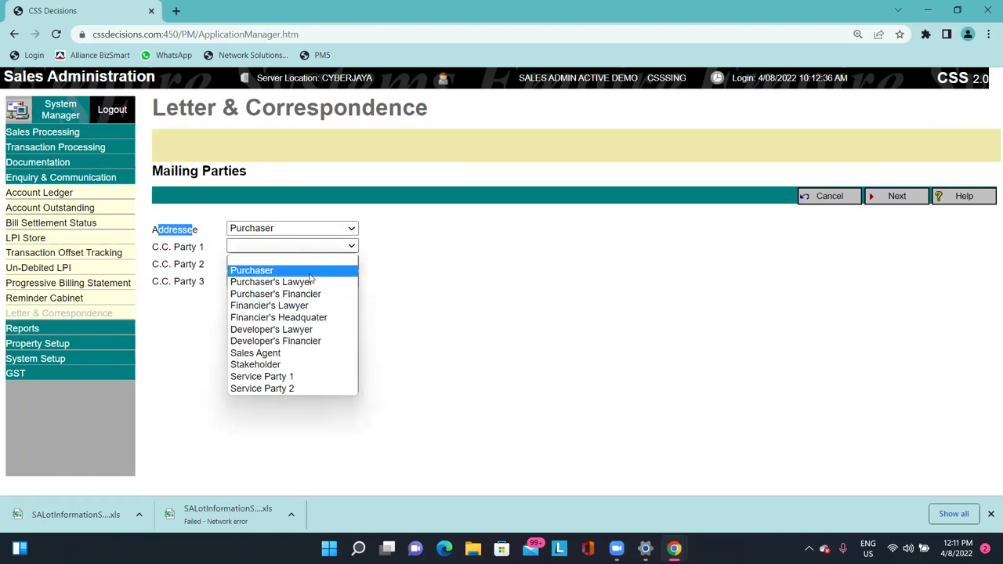
pyautogui.click(275, 281)
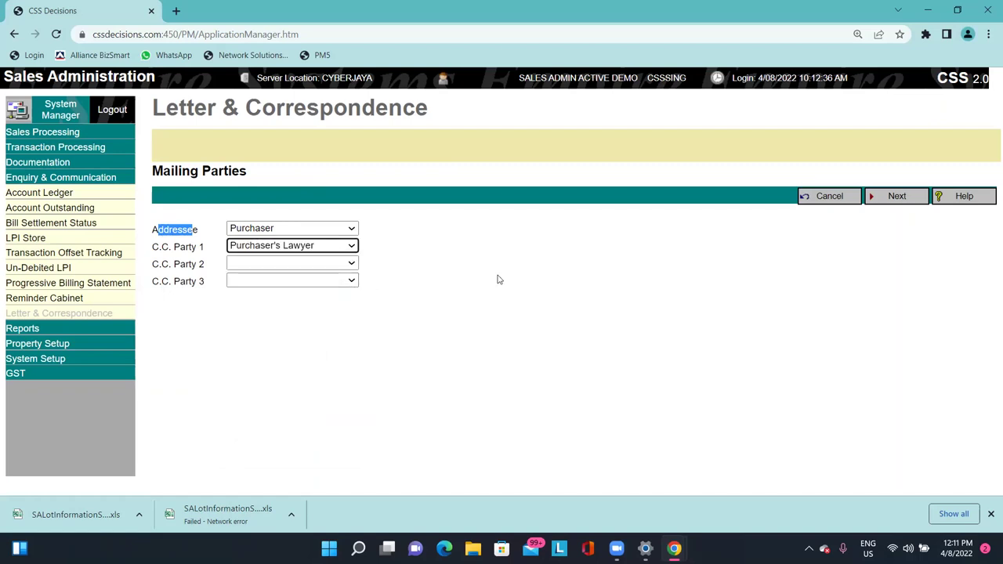
pyautogui.click(494, 280)
pyautogui.click(872, 203)
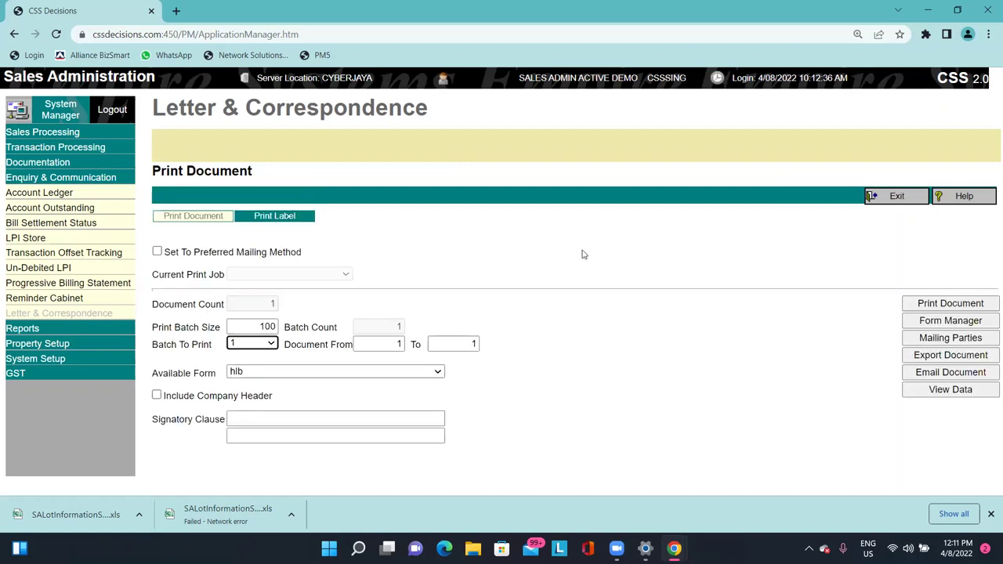
# Switch the Available Form from hlb to Standard and print the letter as a PDF.
pyautogui.click(365, 373)
pyautogui.click(314, 394)
pyautogui.click(270, 373)
pyautogui.click(564, 376)
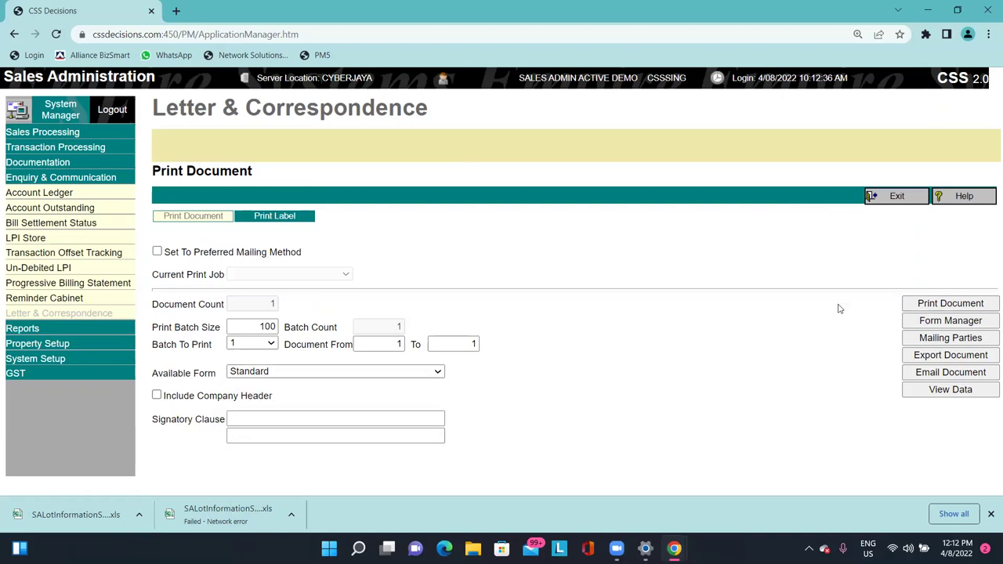
pyautogui.click(951, 303)
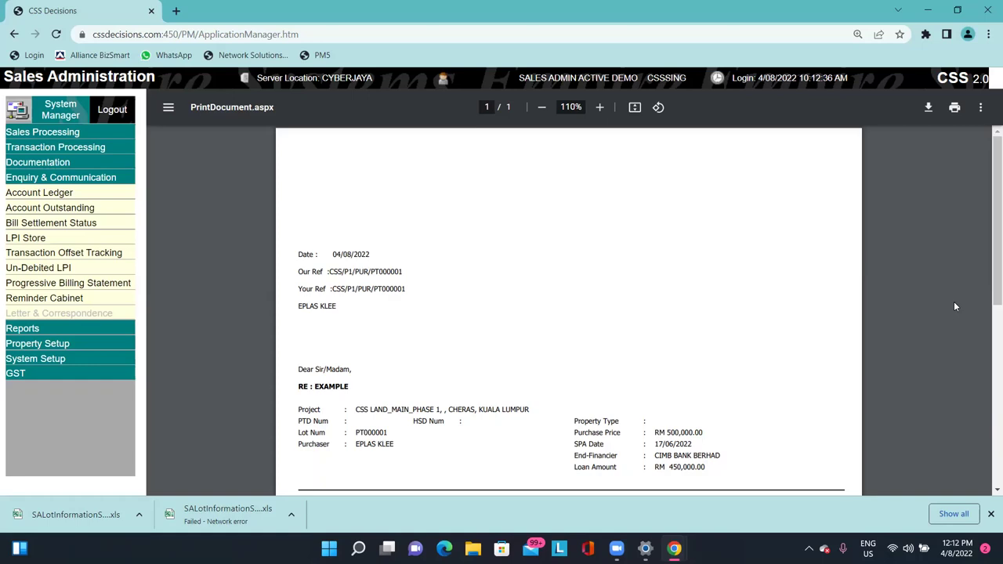
# Read through the PDF letter's reference, loan details and C.C. address, then go back to Print Document.
pyautogui.scroll(-5, 892, 304)
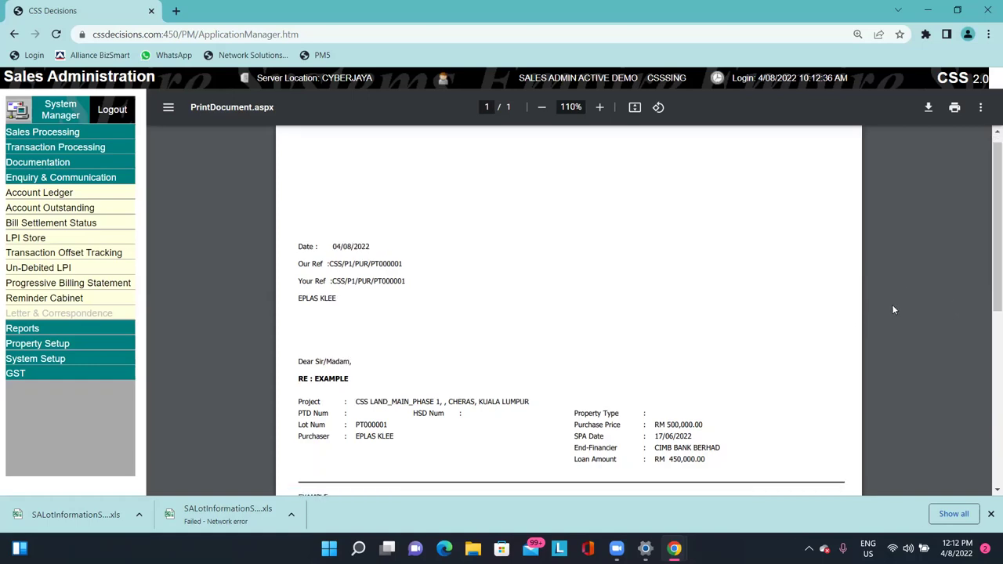
pyautogui.scroll(4, 900, 329)
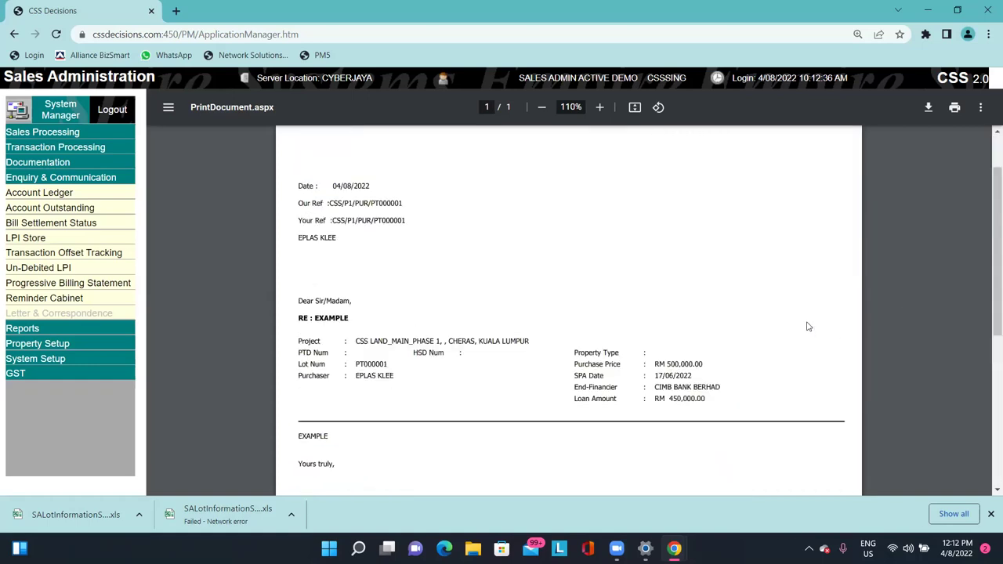
pyautogui.moveTo(392, 206); pyautogui.dragTo(690, 399)
pyautogui.click(699, 405)
pyautogui.scroll(1, 698, 406)
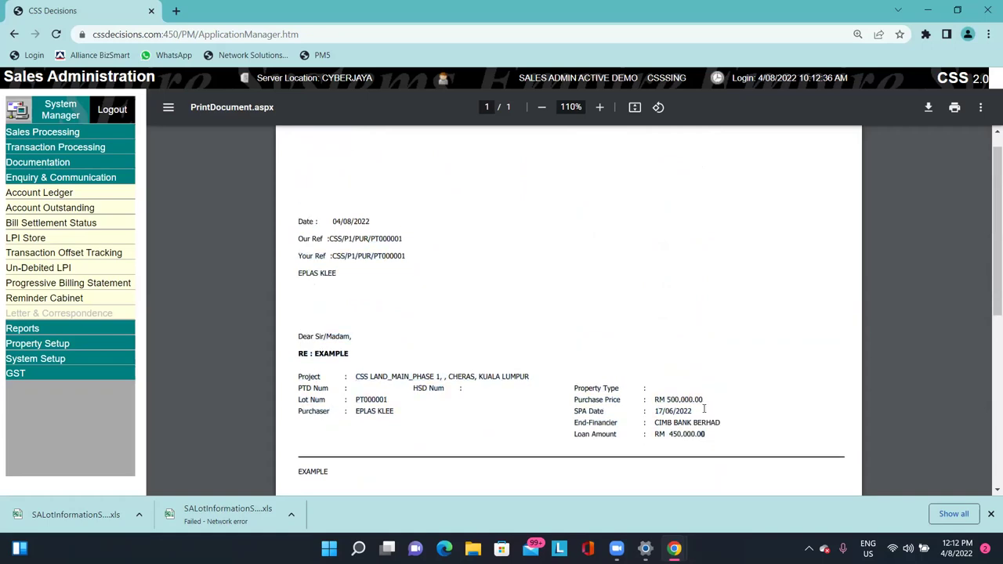
pyautogui.scroll(-4, 684, 342)
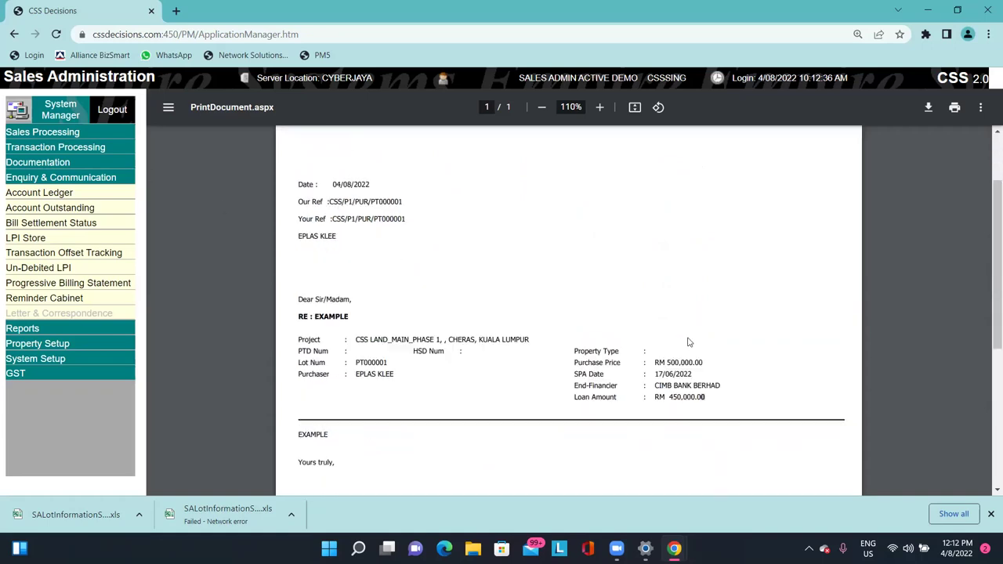
pyautogui.scroll(3, 710, 347)
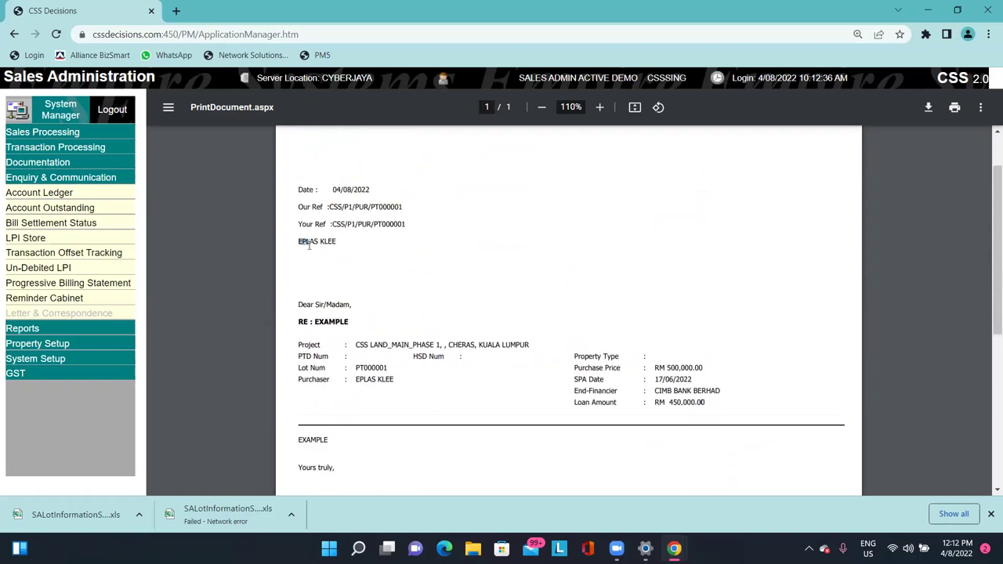
pyautogui.scroll(-4, 324, 272)
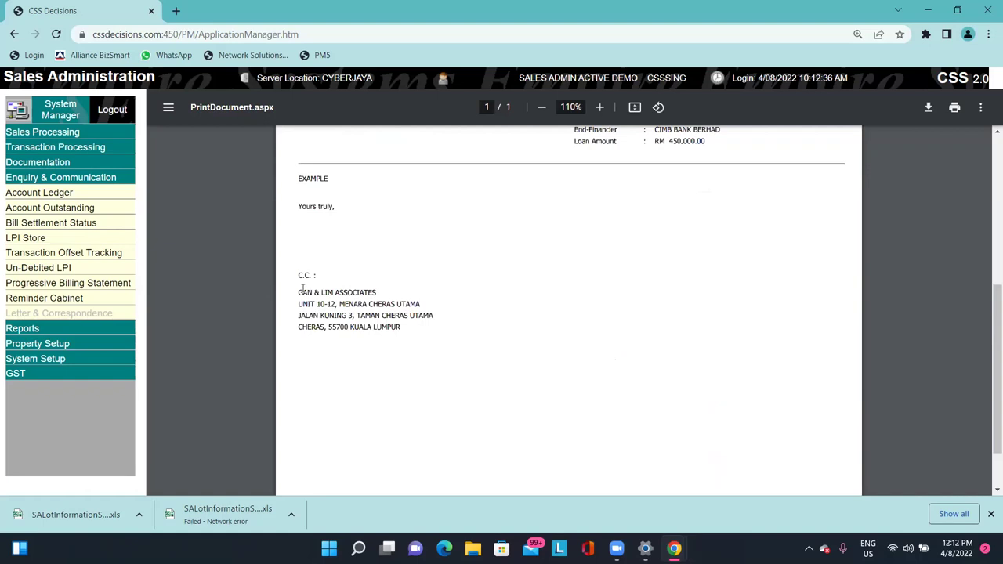
pyautogui.moveTo(339, 304); pyautogui.dragTo(400, 327)
pyautogui.click(341, 316)
pyautogui.moveTo(337, 292); pyautogui.dragTo(401, 319)
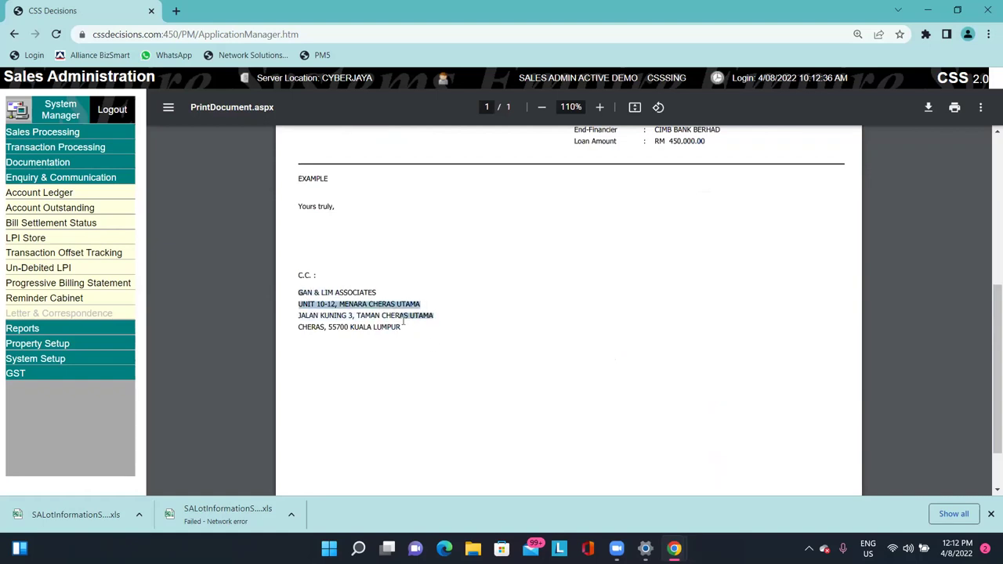
pyautogui.click(459, 346)
pyautogui.click(17, 28)
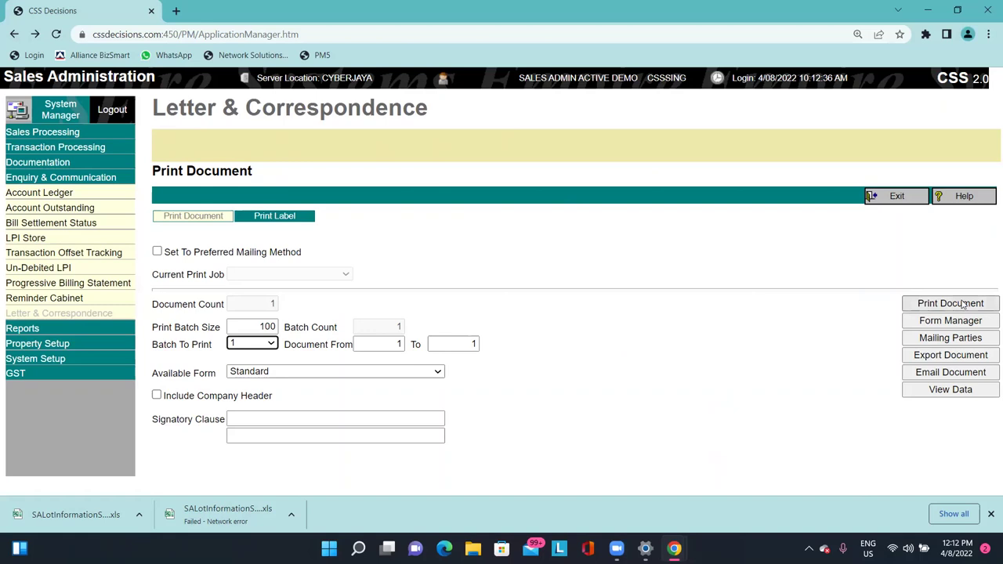
pyautogui.click(954, 362)
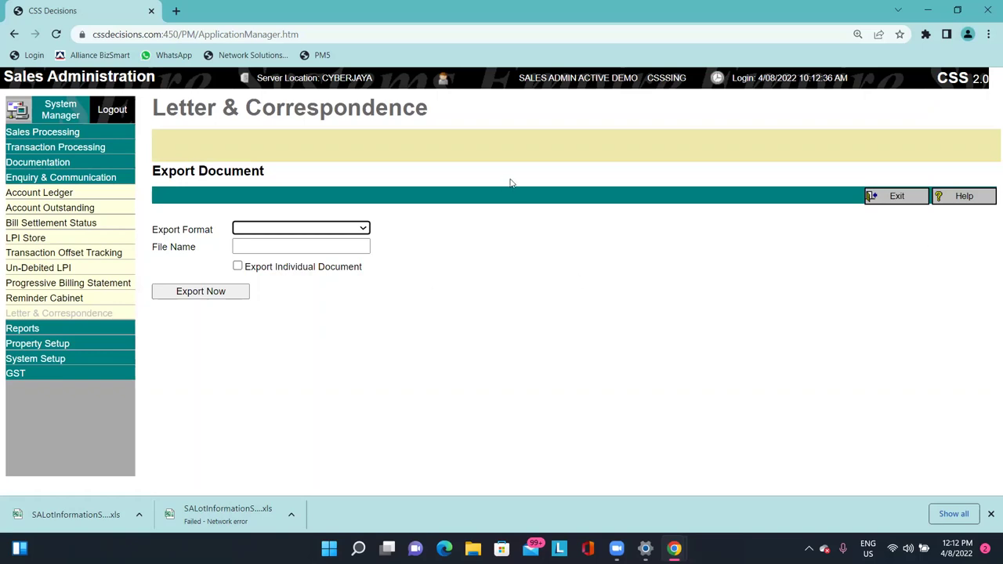
pyautogui.click(266, 229)
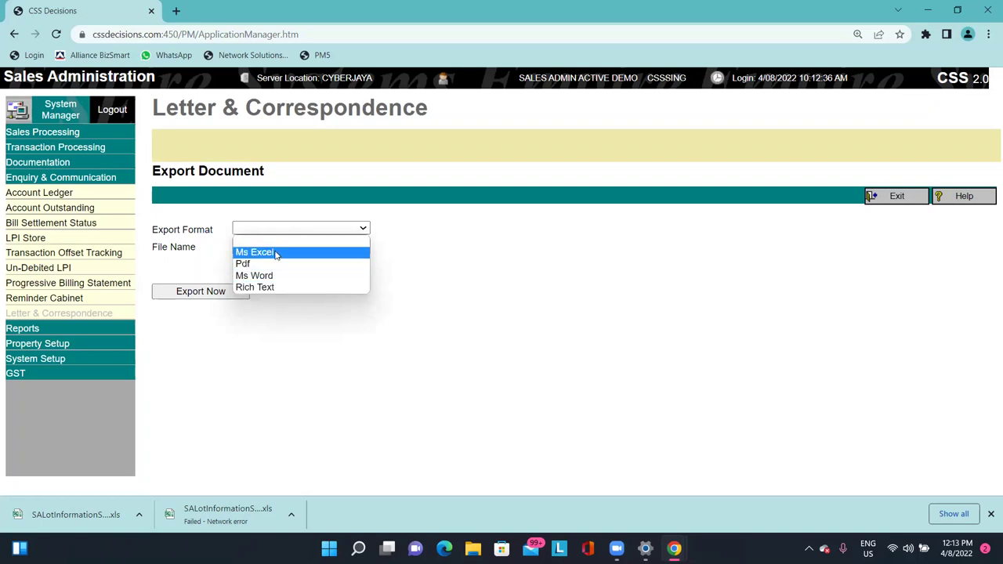
pyautogui.click(509, 267)
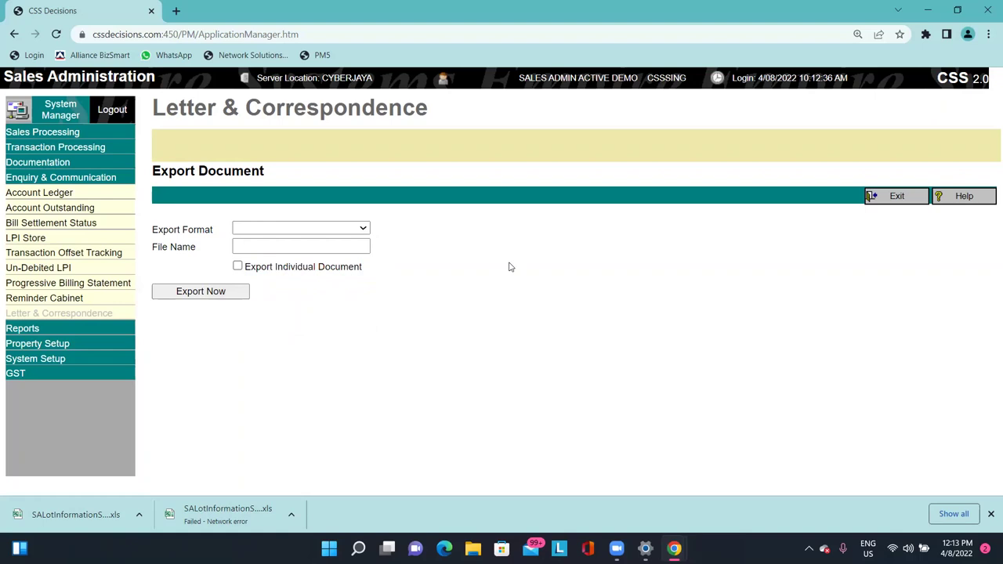
pyautogui.click(903, 196)
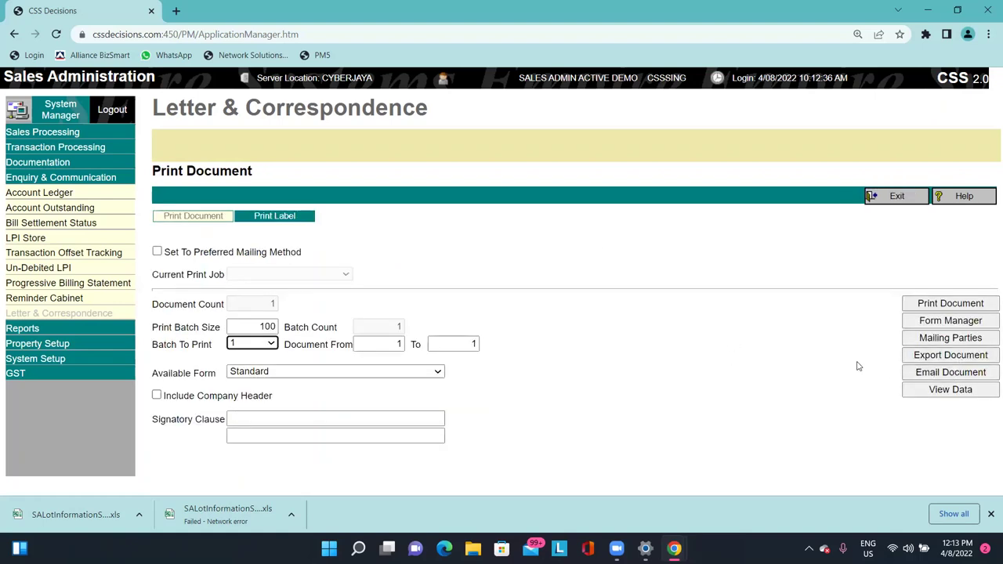
# Open the letter's Email Sender form and inspect the sender name and e-mail fields.
pyautogui.click(940, 374)
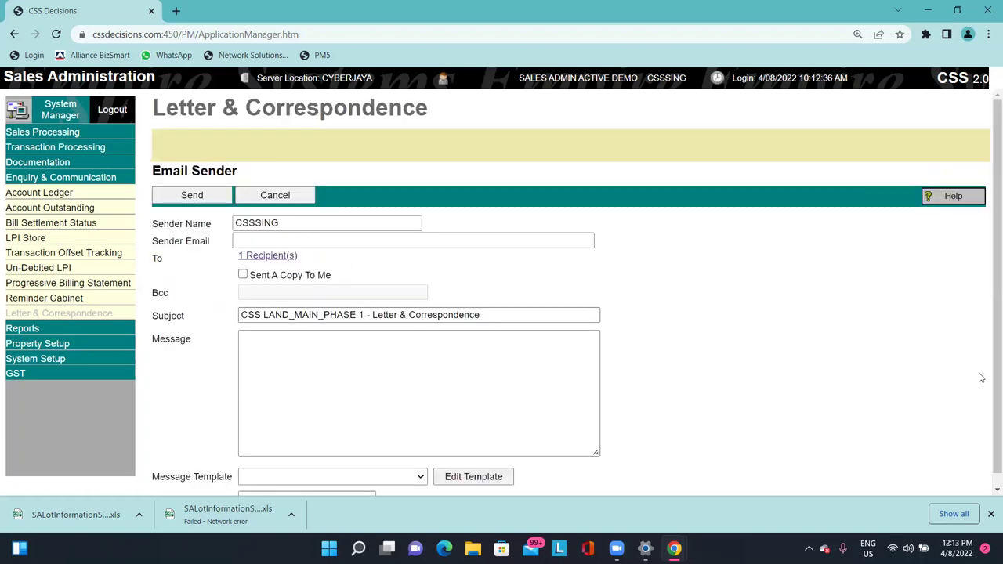
pyautogui.click(352, 244)
pyautogui.click(351, 224)
pyautogui.click(348, 242)
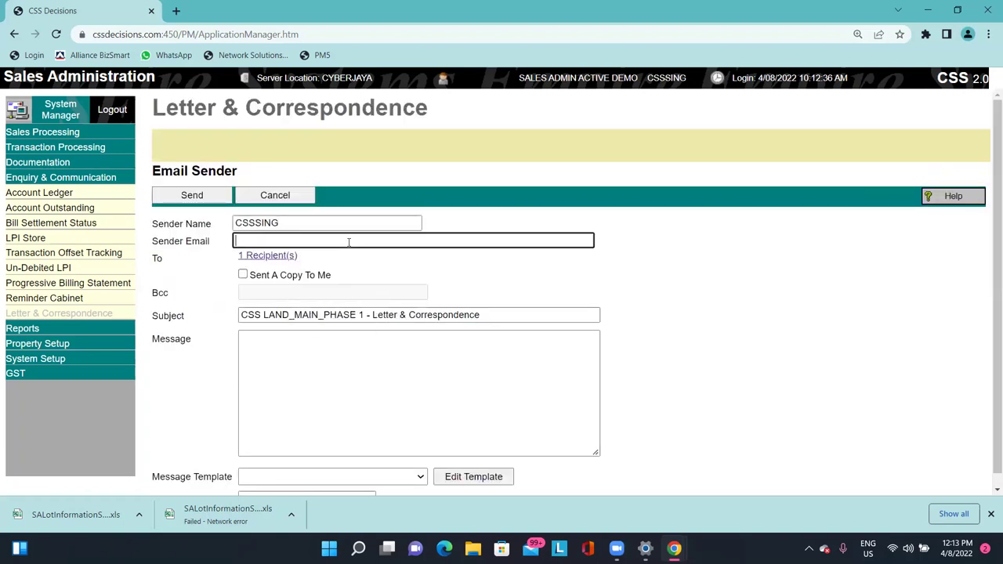
pyautogui.click(348, 242)
pyautogui.click(332, 242)
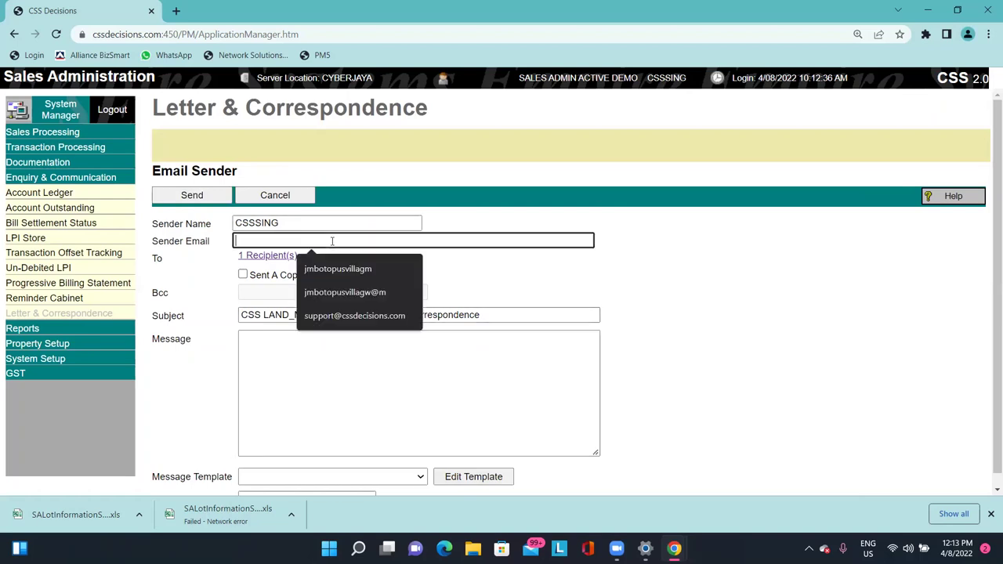
pyautogui.moveTo(178, 243); pyautogui.dragTo(198, 242)
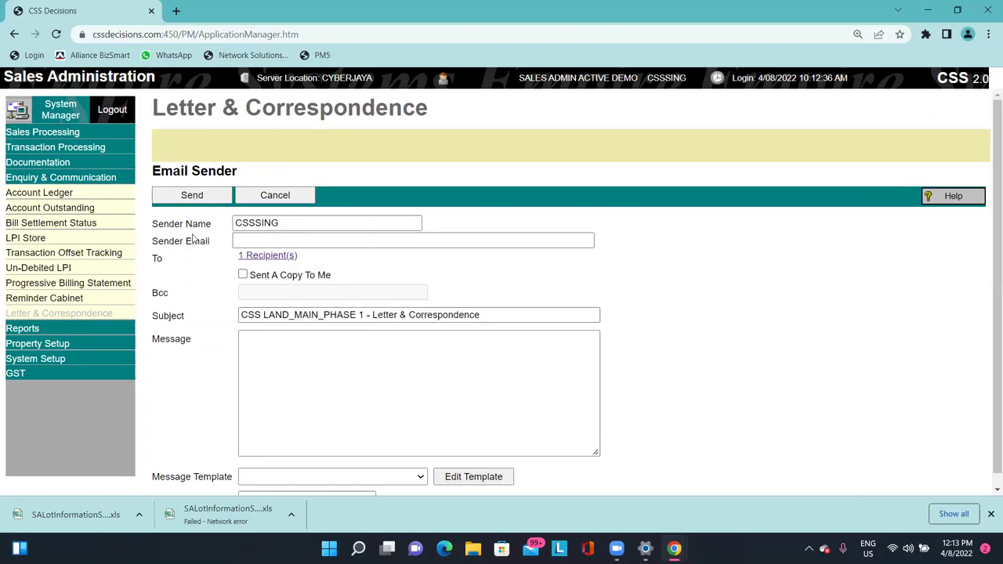
pyautogui.click(295, 227)
pyautogui.doubleClick(296, 227)
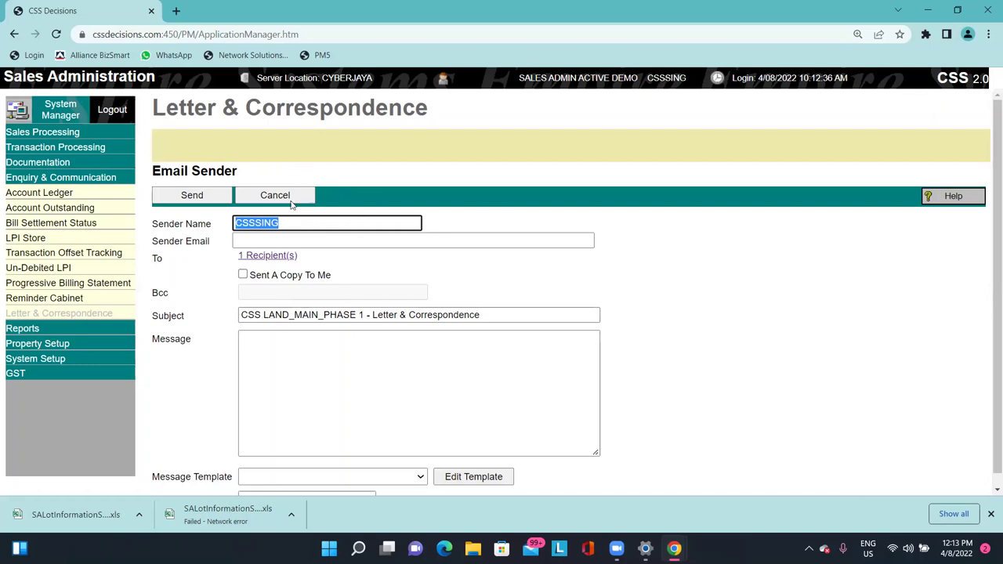
pyautogui.click(300, 242)
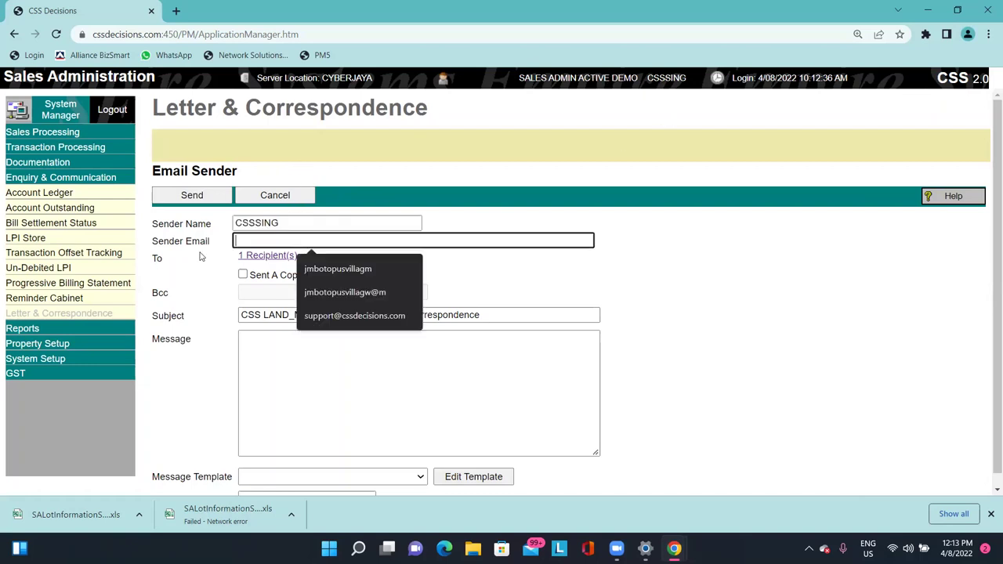
pyautogui.press('Escape')
pyautogui.hotkey('shift', 'Tab')
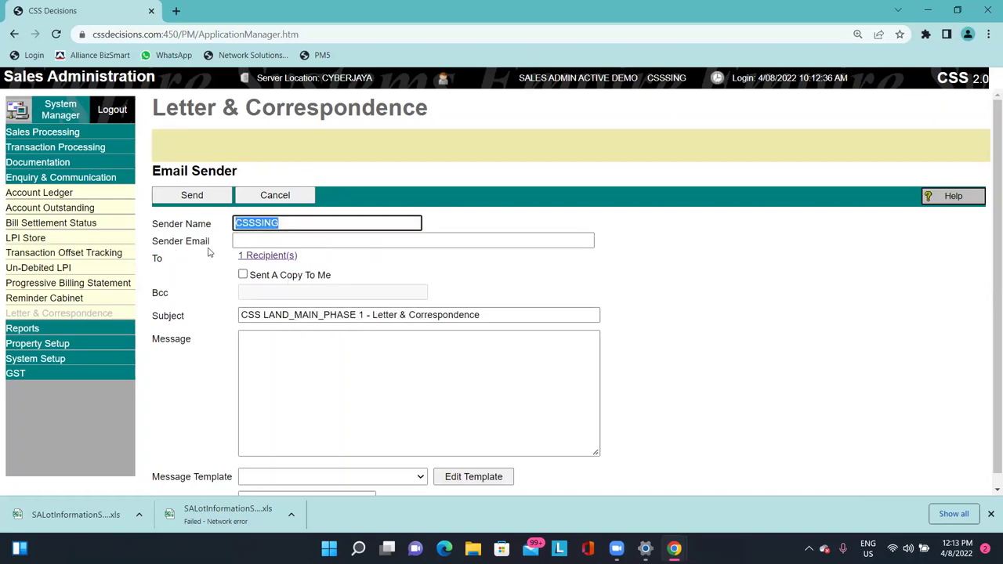
# View the single recipient for lot PT000001 in a new tab, then close it.
pyautogui.click(285, 256)
pyautogui.hotkey('ctrl', 'w')
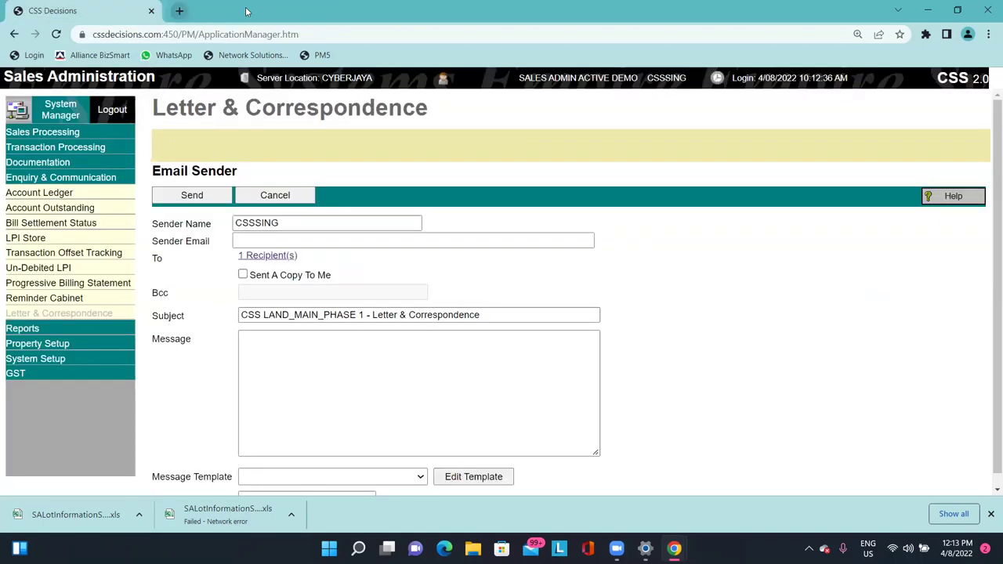
pyautogui.click(267, 256)
pyautogui.moveTo(15, 217); pyautogui.dragTo(180, 225)
pyautogui.click(193, 222)
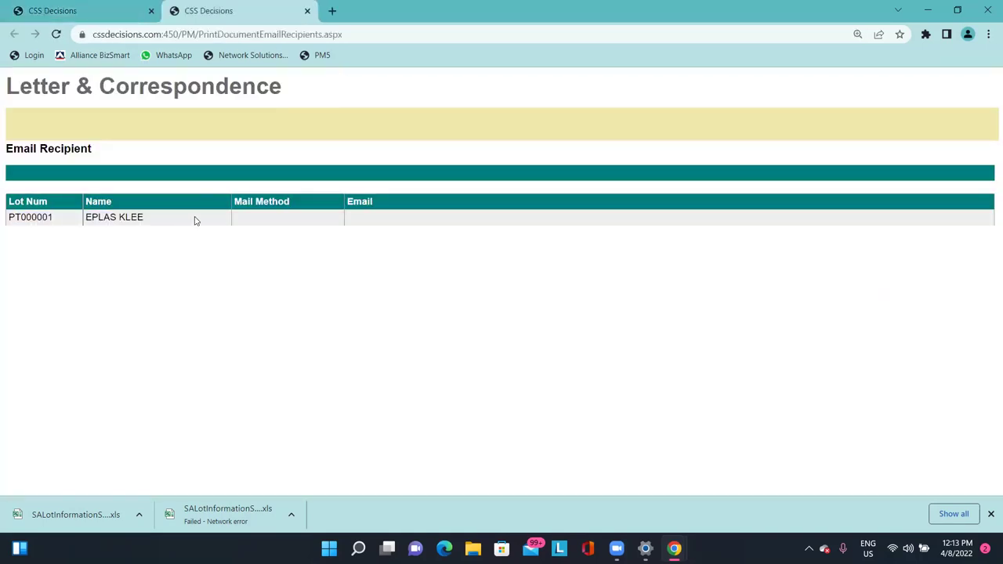
pyautogui.middleClick(266, 9)
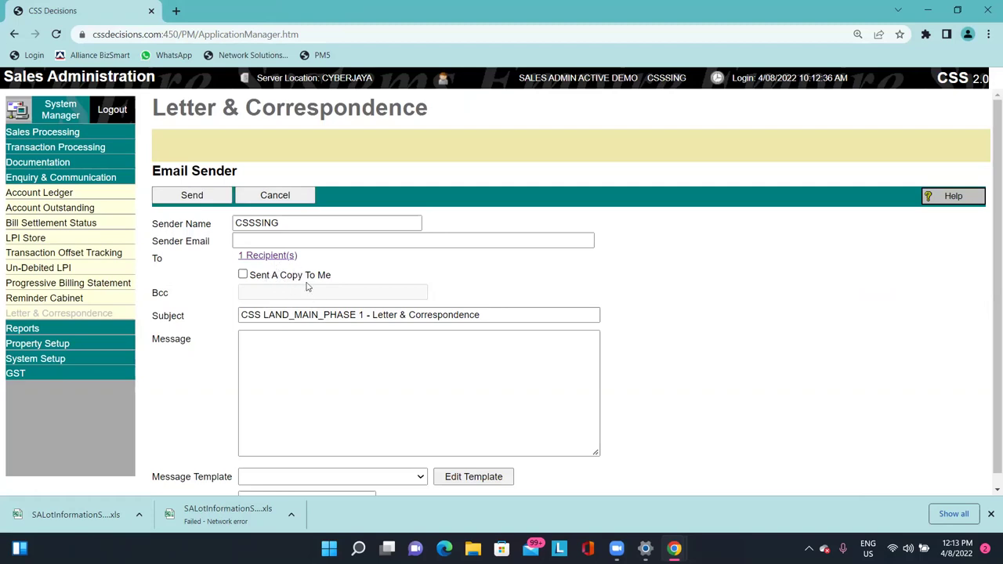
# Check the subject and message body, then cancel the form without sending.
pyautogui.click(510, 315)
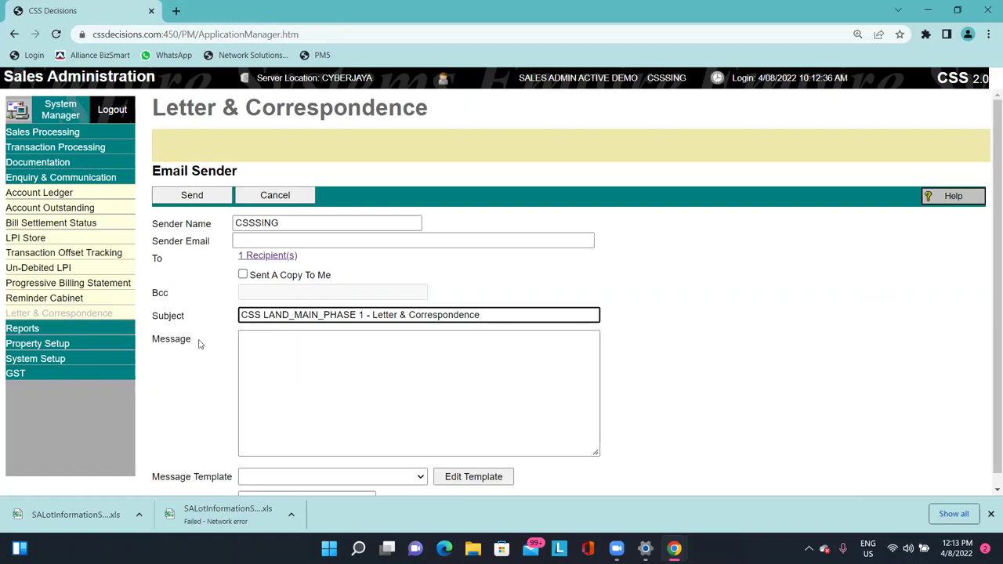
pyautogui.click(306, 353)
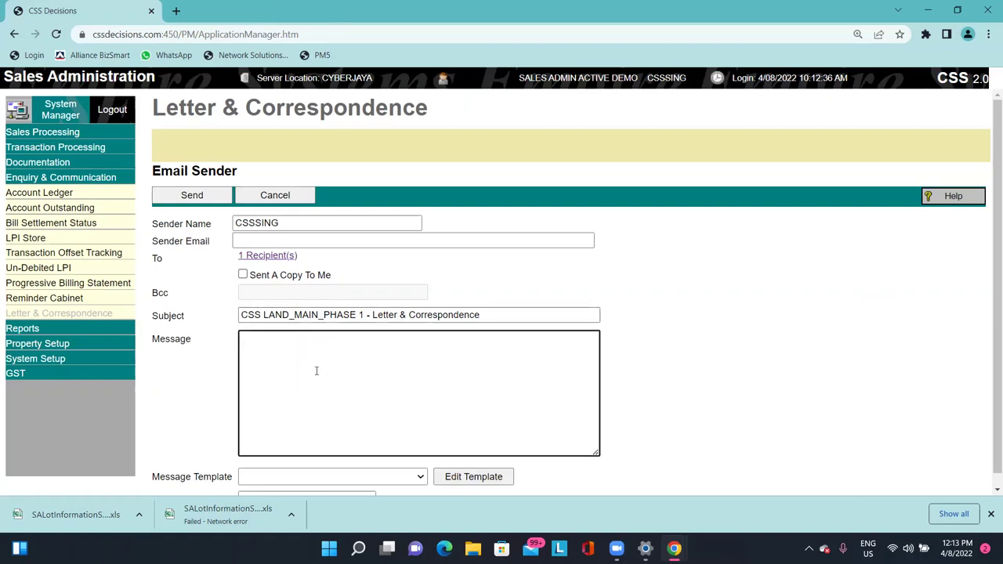
pyautogui.scroll(-1, 329, 384)
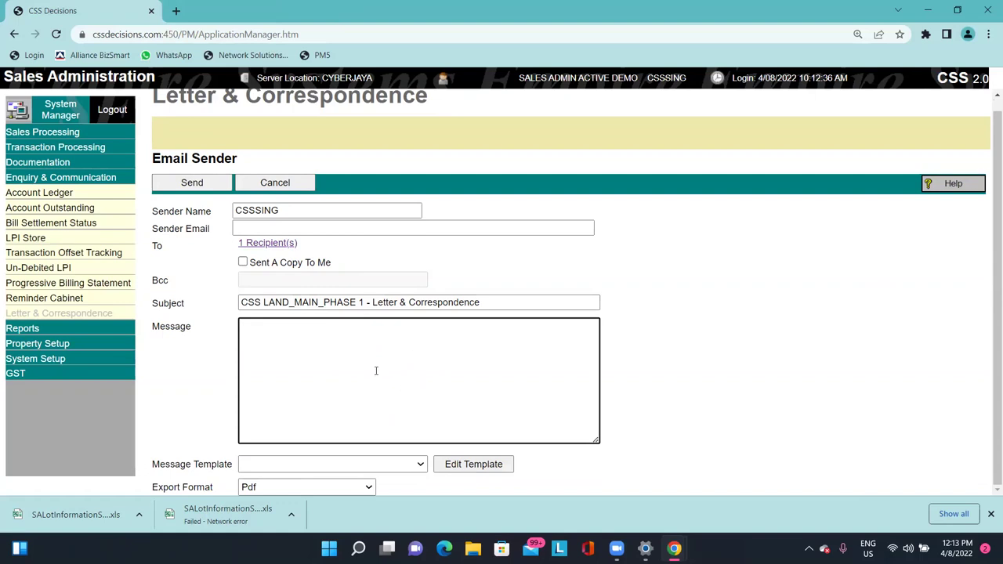
pyautogui.scroll(1, 363, 342)
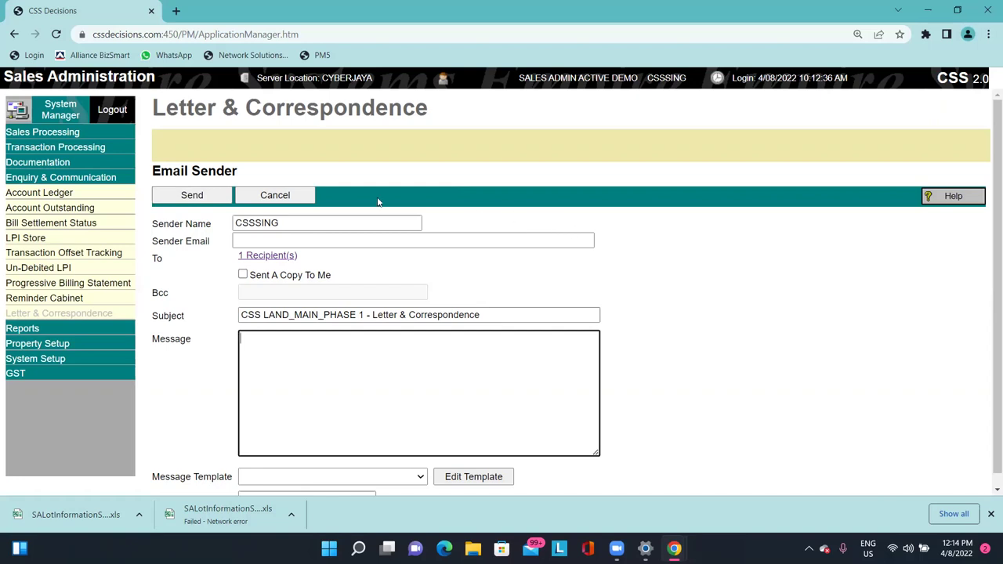
pyautogui.click(309, 201)
# Exit the Print Document page and open Transaction Summary from the Reports menu.
pyautogui.click(912, 201)
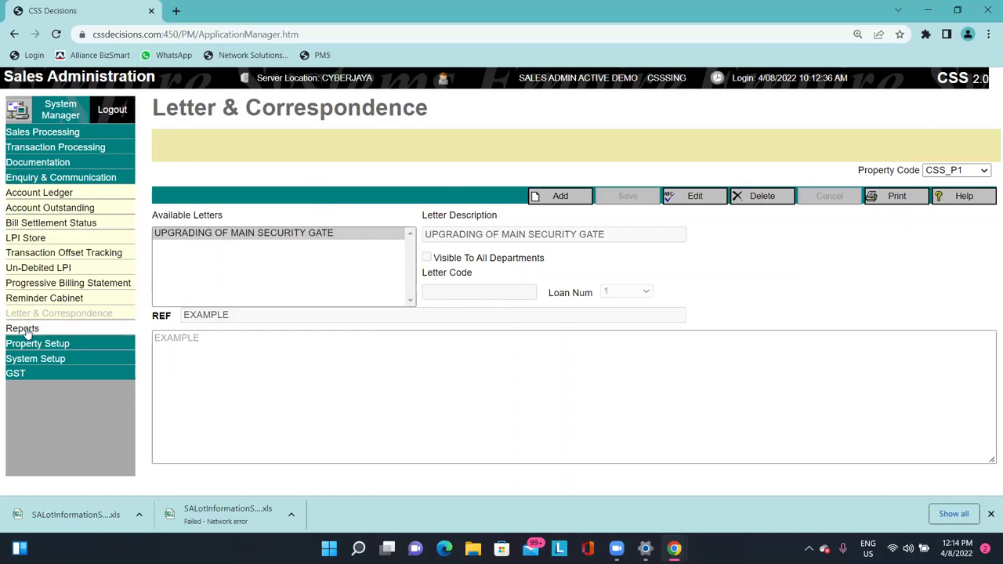
pyautogui.click(26, 331)
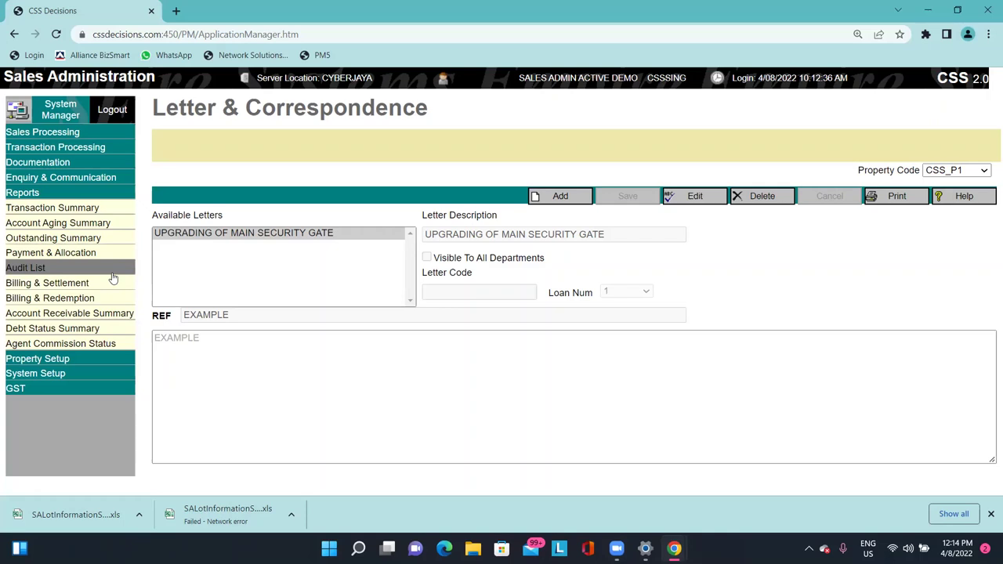
pyautogui.click(94, 213)
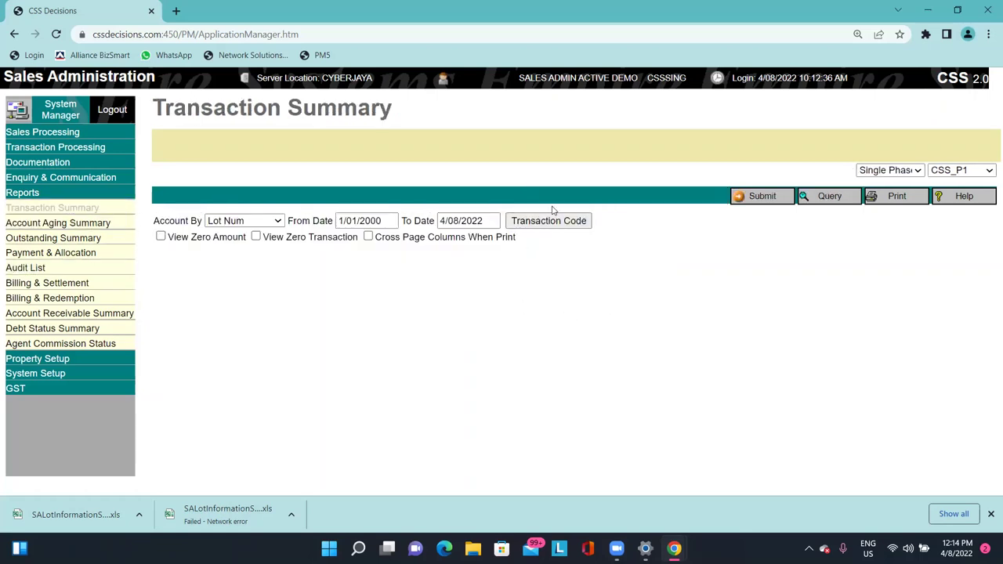
# Run the Transaction Summary by Lot Num for 1/01/2000 to 4/08/2022, then open Account Aging Summary.
pyautogui.click(247, 220)
pyautogui.click(274, 169)
pyautogui.doubleClick(371, 108)
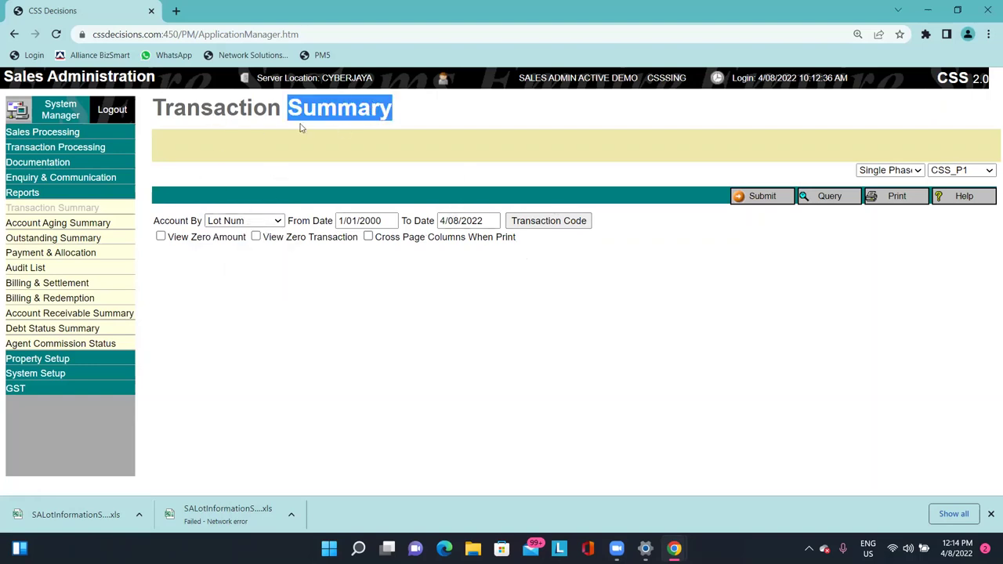
pyautogui.click(248, 110)
pyautogui.click(382, 222)
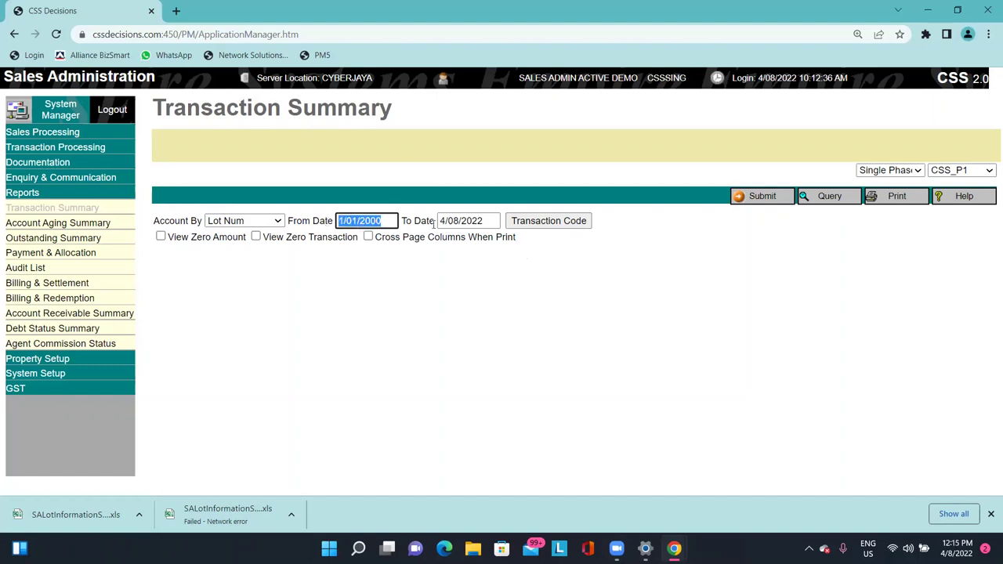
pyautogui.click(489, 220)
pyautogui.click(389, 221)
pyautogui.click(340, 113)
pyautogui.click(487, 223)
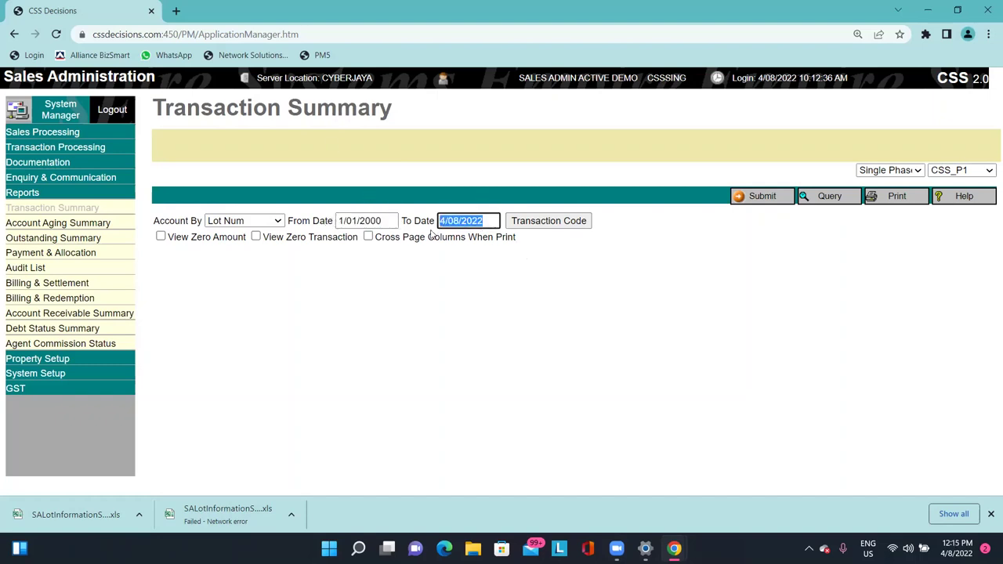
pyautogui.click(380, 223)
pyautogui.moveTo(487, 221); pyautogui.dragTo(438, 225)
pyautogui.click(740, 196)
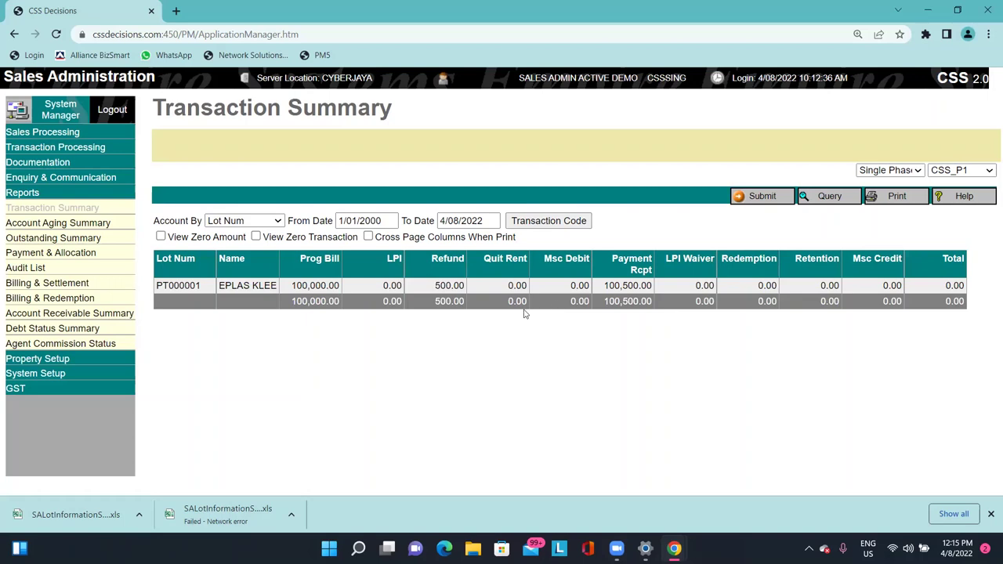
pyautogui.click(101, 222)
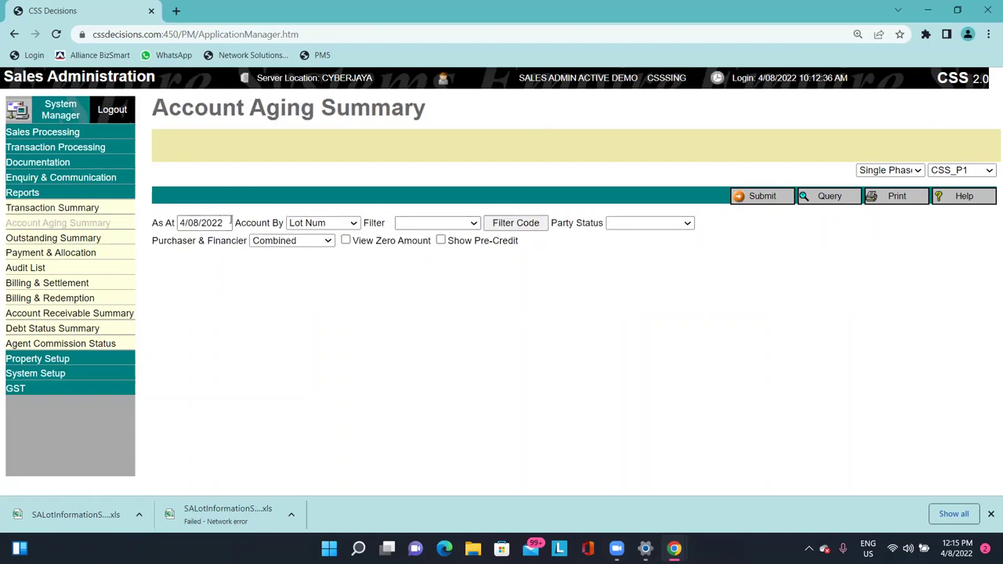
# Run Account Aging as at 31/7/2022 with zero amounts shown and only active accounts.
pyautogui.moveTo(230, 222); pyautogui.dragTo(18, 212)
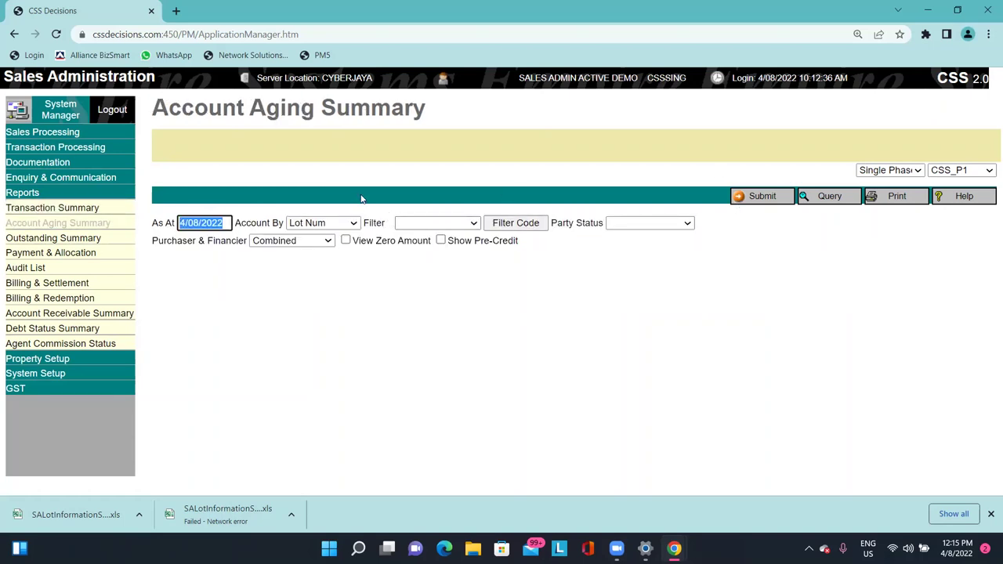
pyautogui.write('31/7/2022')
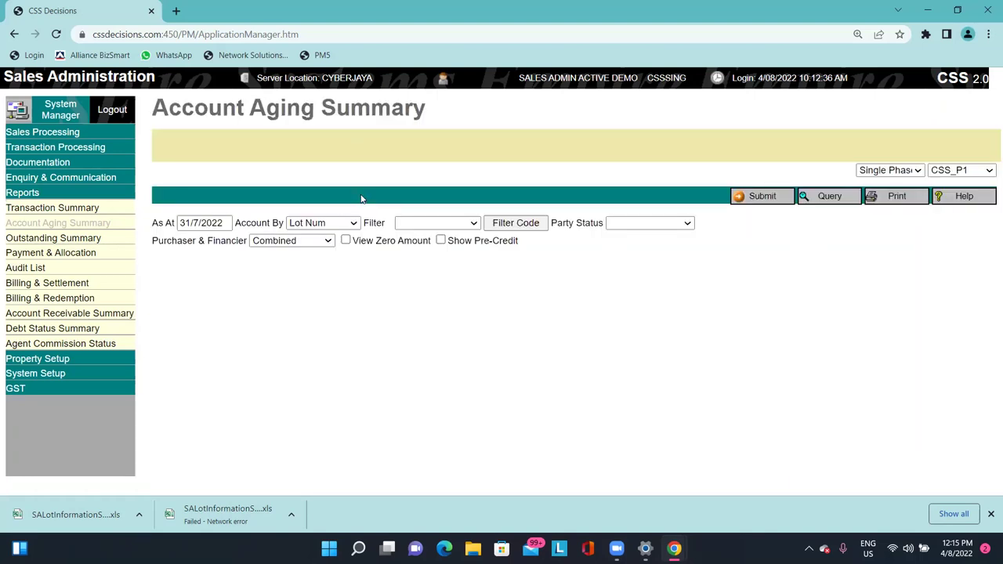
pyautogui.click(742, 201)
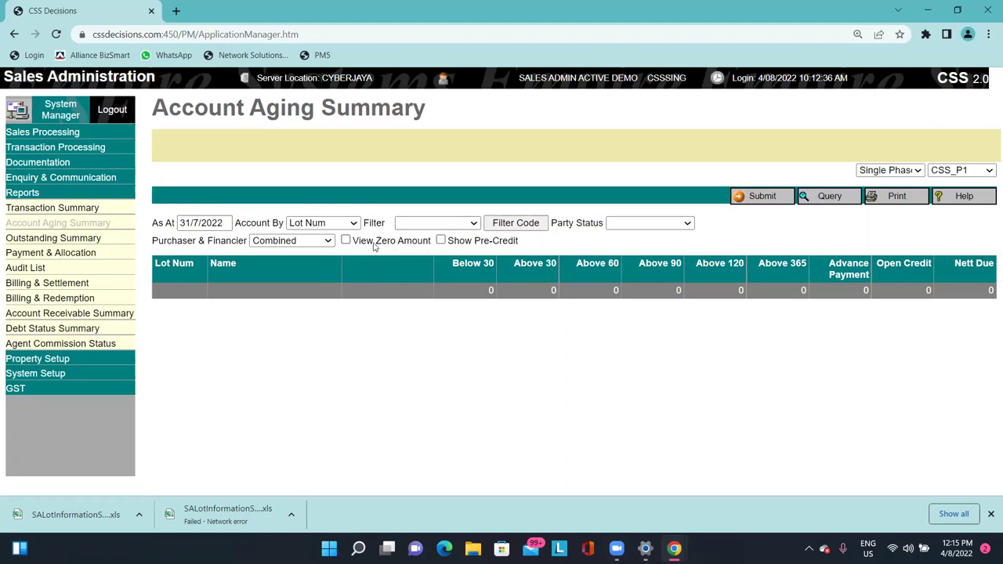
pyautogui.click(374, 244)
pyautogui.click(652, 224)
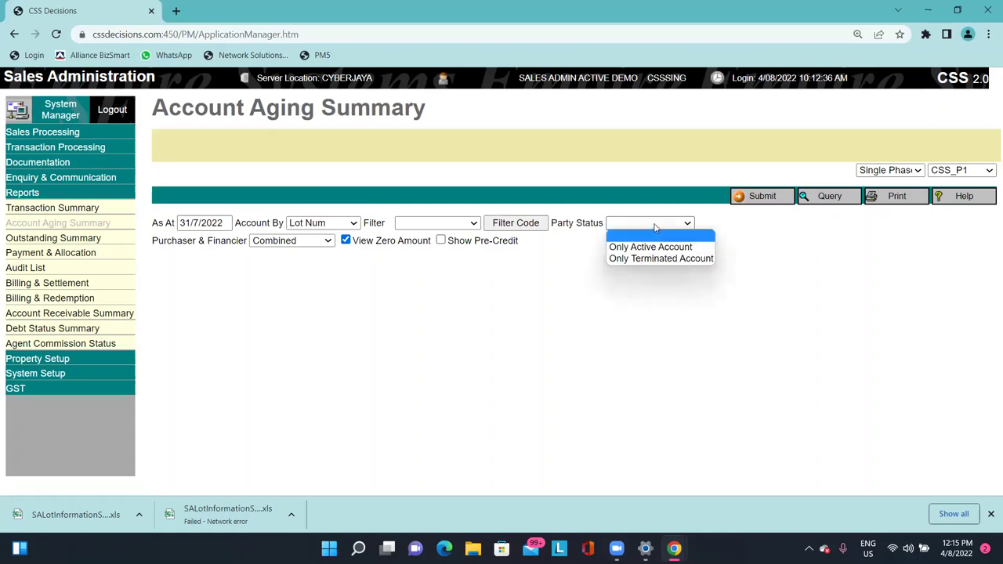
pyautogui.click(678, 246)
pyautogui.click(667, 224)
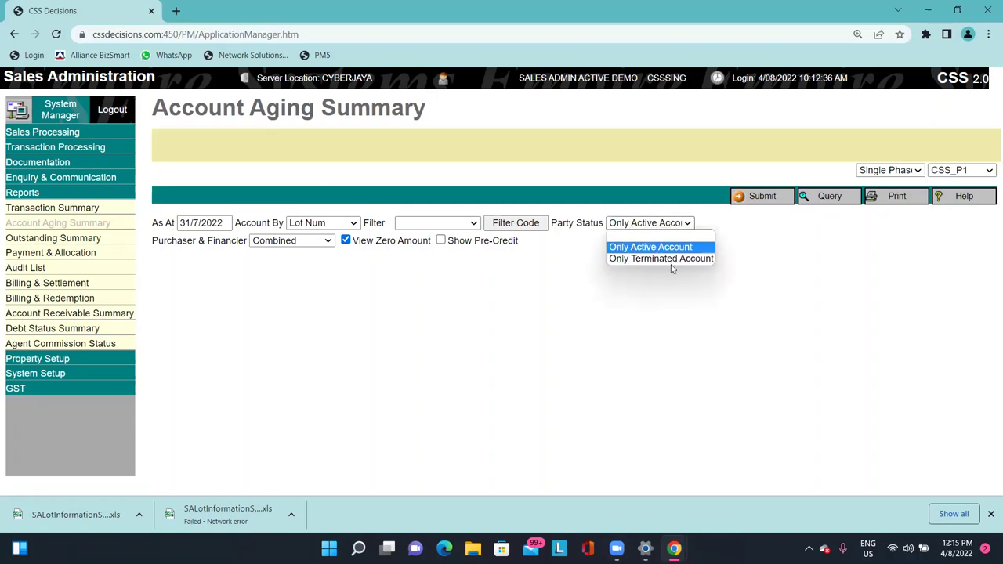
pyautogui.click(666, 243)
pyautogui.click(757, 200)
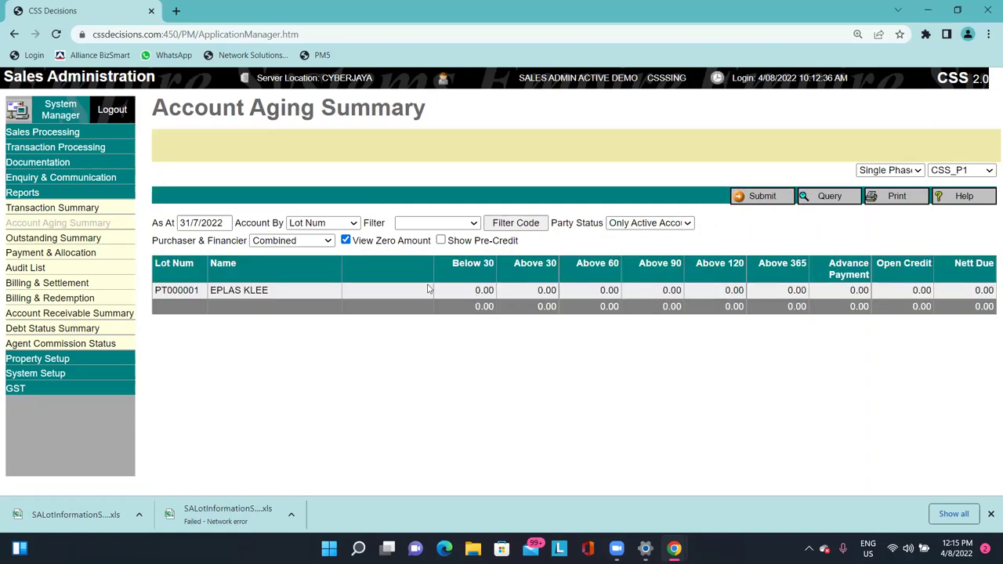
pyautogui.moveTo(430, 287); pyautogui.dragTo(878, 296)
pyautogui.click(877, 296)
# Run the Outstanding Summary with zero amounts included, then open Payment & Allocation.
pyautogui.click(110, 238)
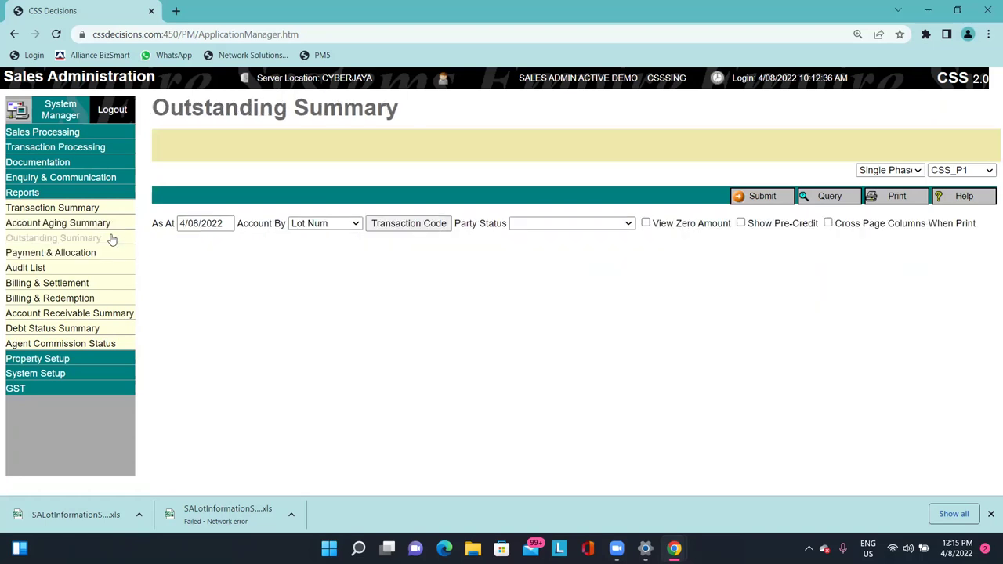
pyautogui.click(226, 225)
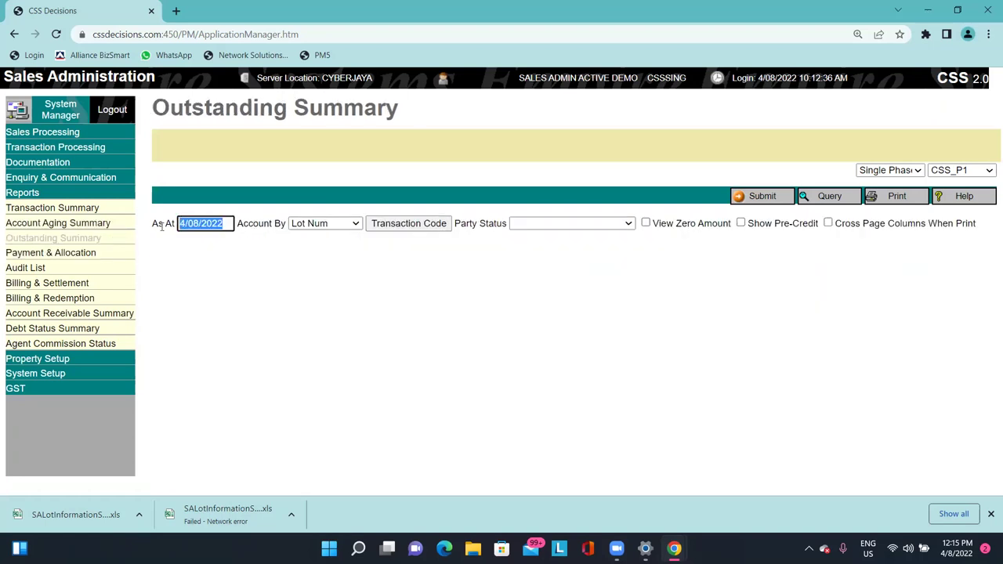
pyautogui.click(487, 176)
pyautogui.click(756, 197)
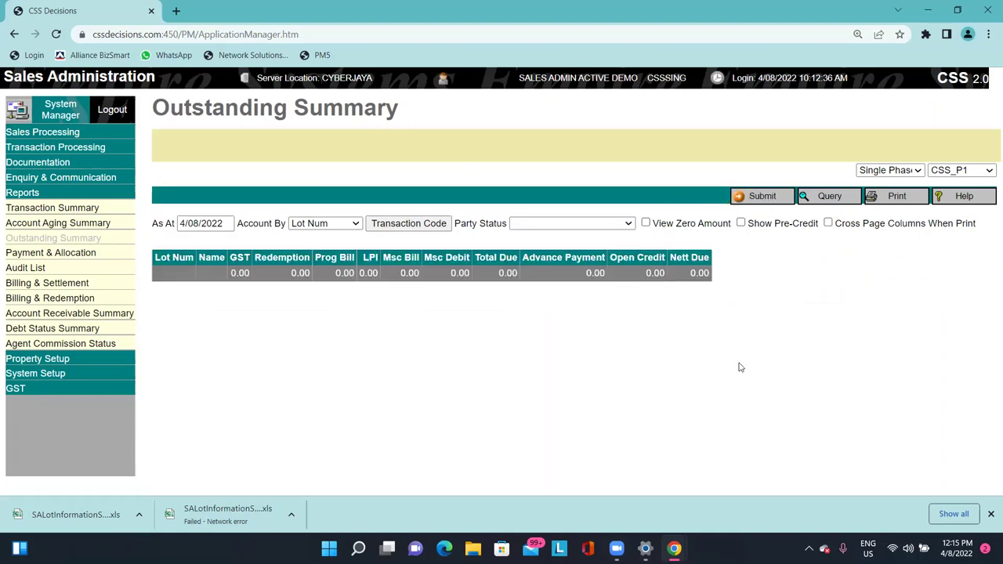
pyautogui.click(646, 223)
pyautogui.click(748, 197)
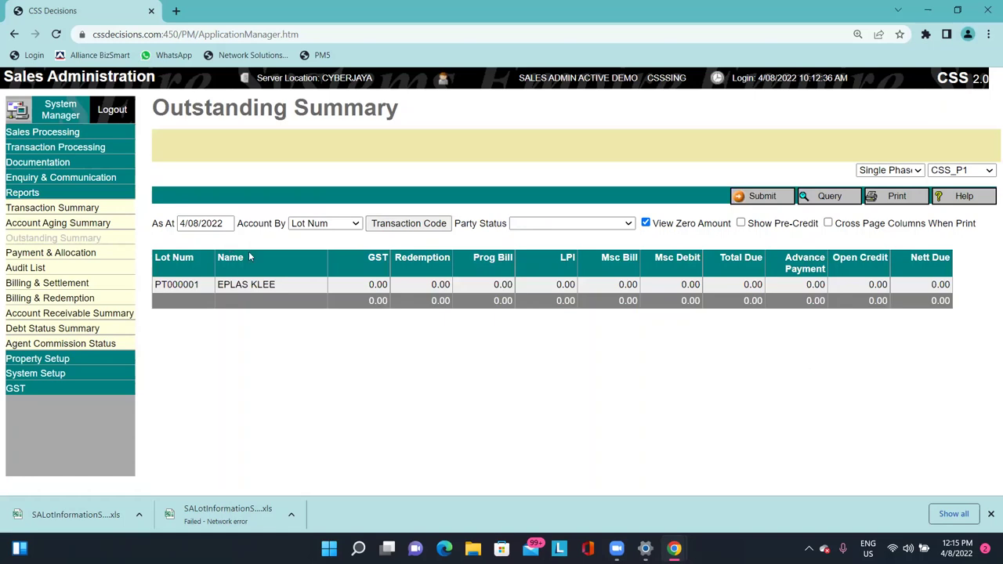
pyautogui.click(48, 252)
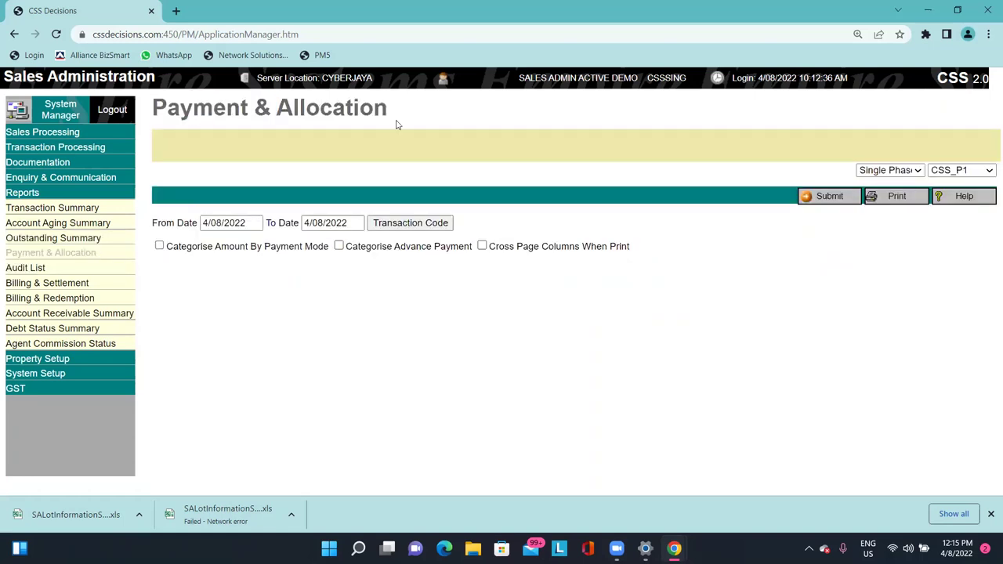
# Run the Payment & Allocation report with From Date 1/06/2022.
pyautogui.click(817, 201)
pyautogui.click(220, 223)
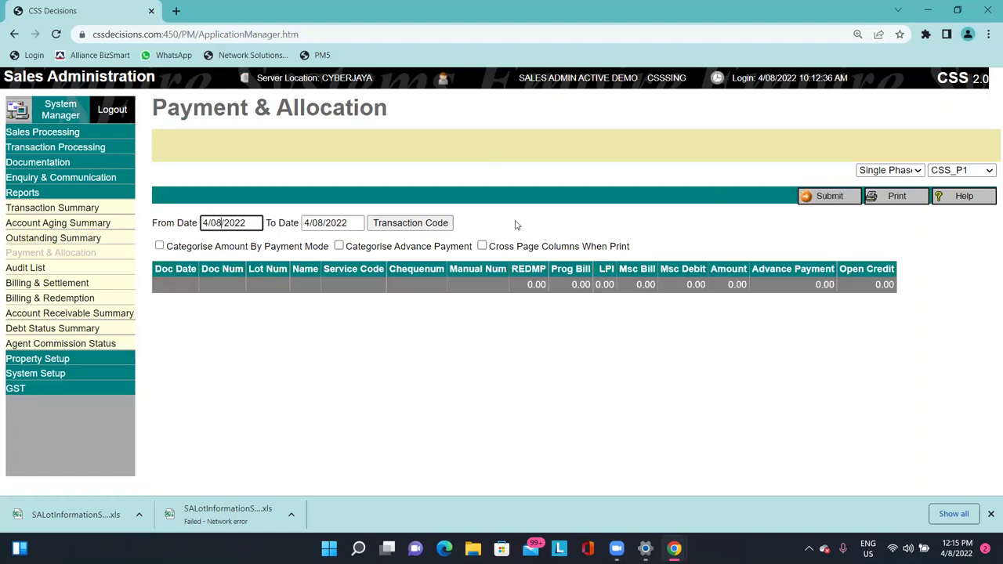
pyautogui.press('BackSpace')
pyautogui.write('6')
pyautogui.press('BackSpace')
pyautogui.write('1')
pyautogui.press('Tab')
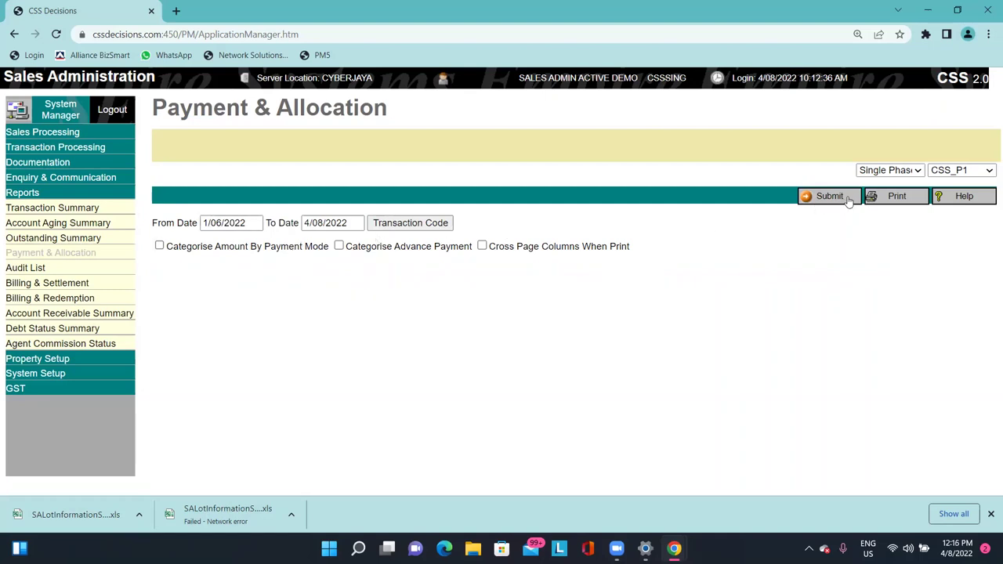
pyautogui.click(846, 201)
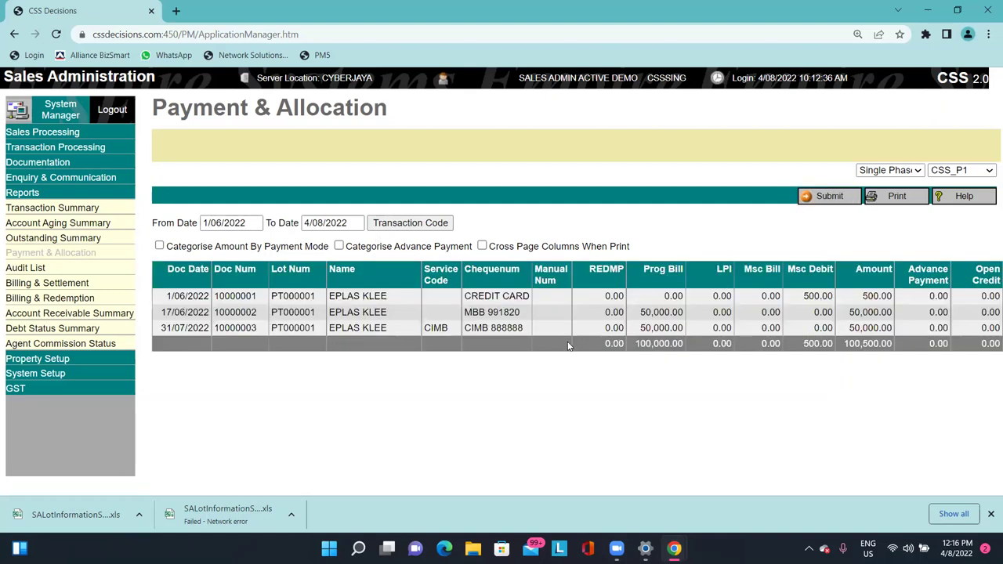
# Rerun the report with amounts categorised by payment mode and bring up the payment-column selection.
pyautogui.tripleClick(233, 222)
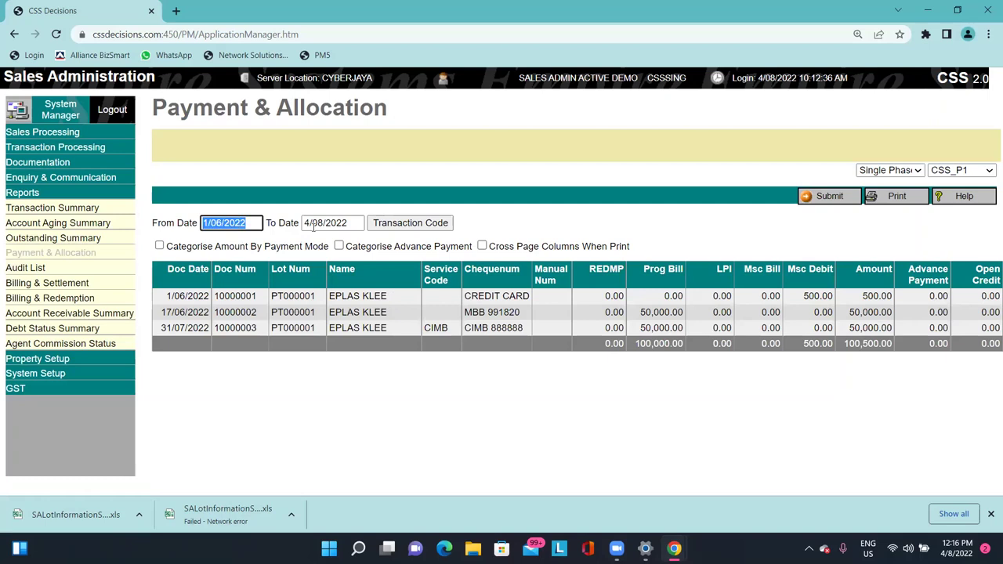
pyautogui.press('Tab')
pyautogui.hotkey('shift', 'Tab')
pyautogui.press('Tab')
pyautogui.press('Tab')
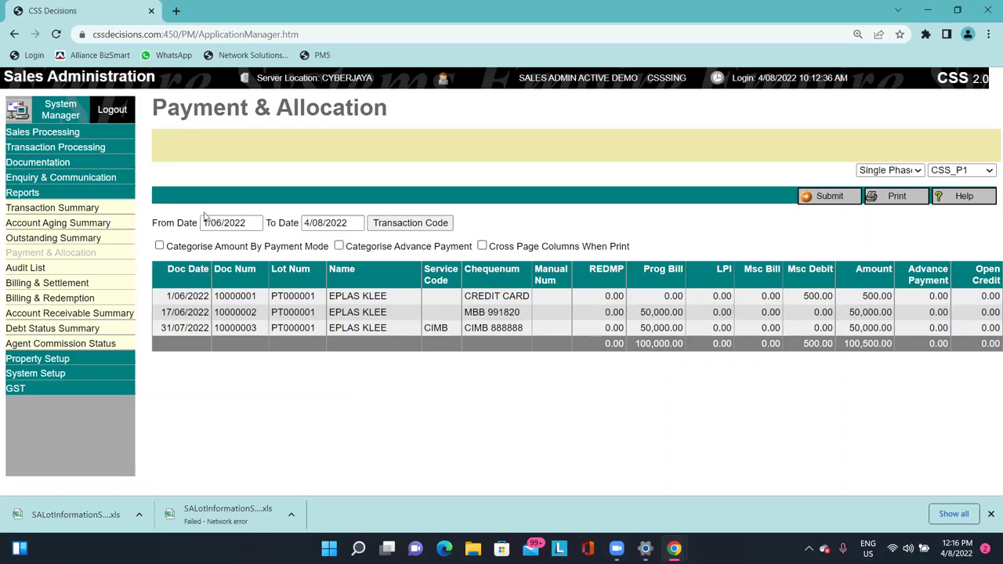
pyautogui.click(242, 251)
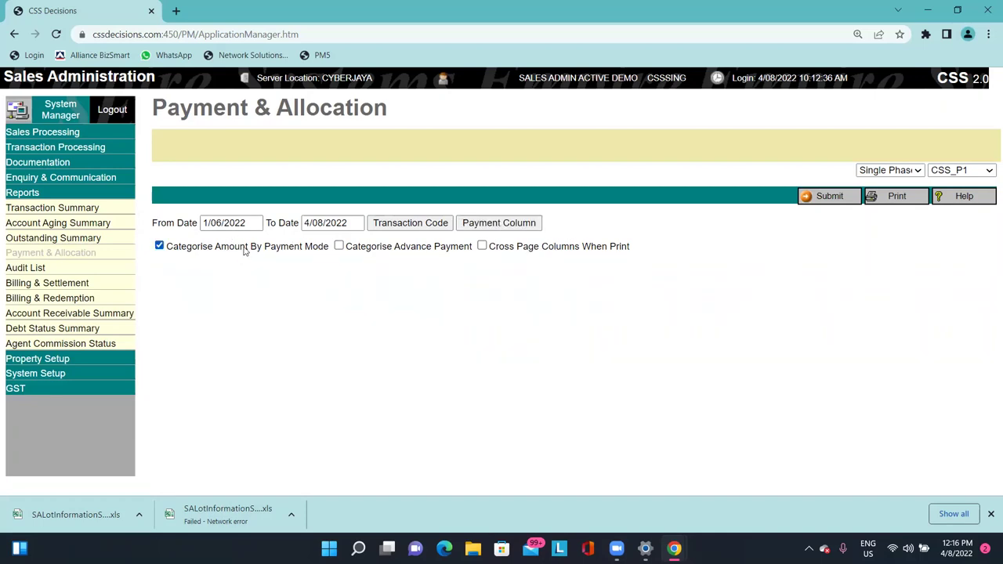
pyautogui.click(821, 199)
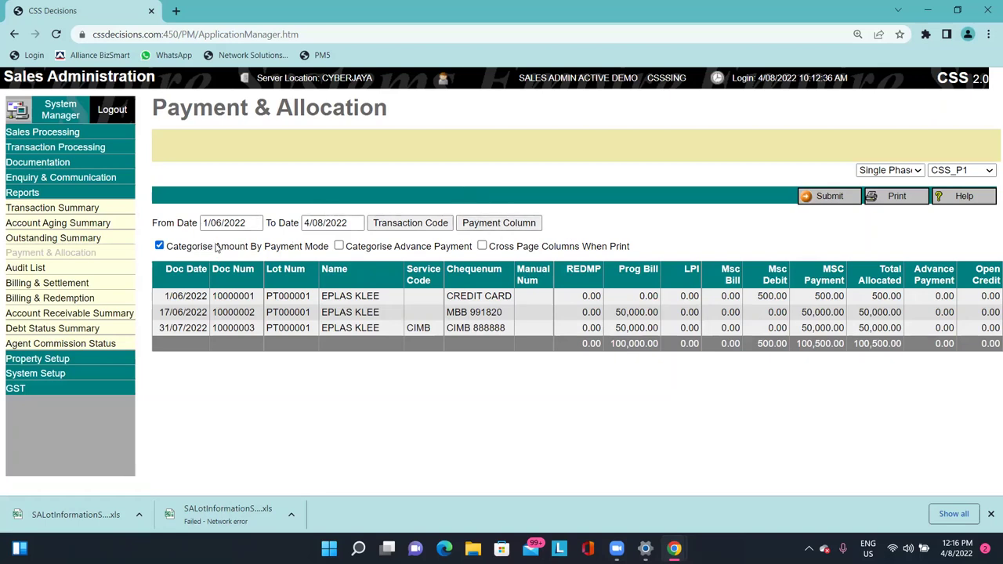
pyautogui.click(518, 227)
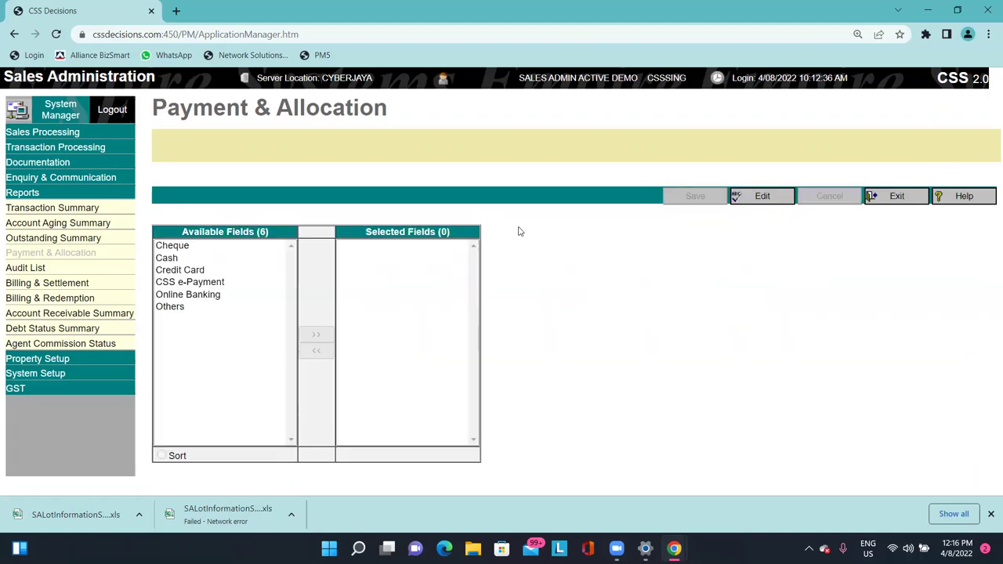
# Add Cheque, Cash, Credit Card and Online Banking as payment columns and save them.
pyautogui.click(762, 197)
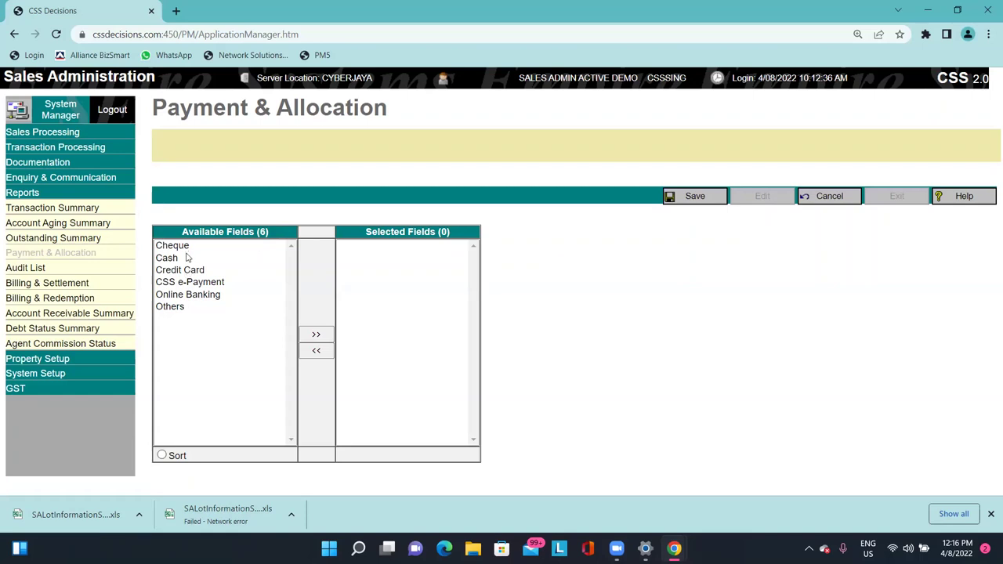
pyautogui.click(186, 257)
pyautogui.doubleClick(186, 257)
pyautogui.doubleClick(187, 257)
pyautogui.doubleClick(205, 264)
pyautogui.click(209, 268)
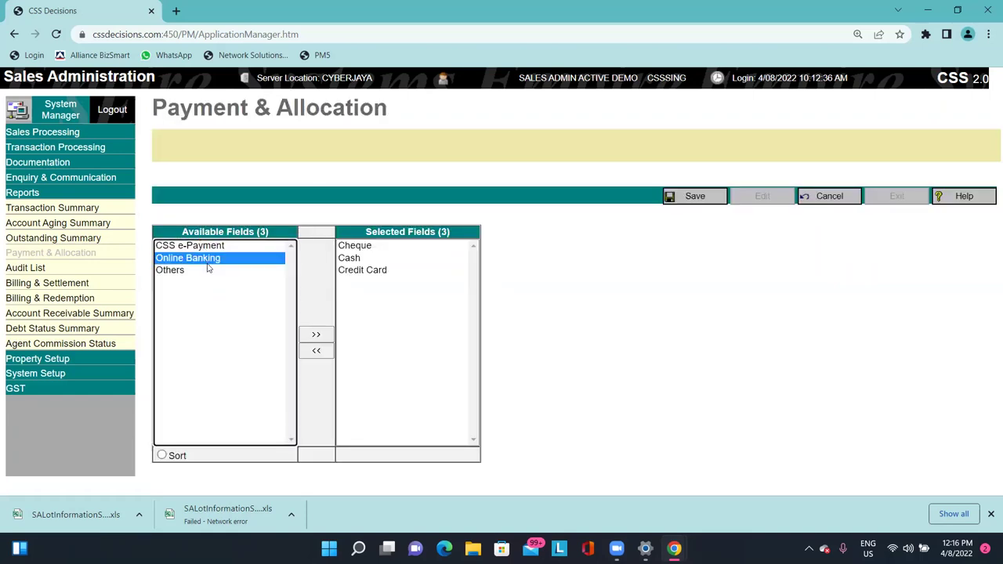
pyautogui.doubleClick(207, 265)
pyautogui.click(685, 197)
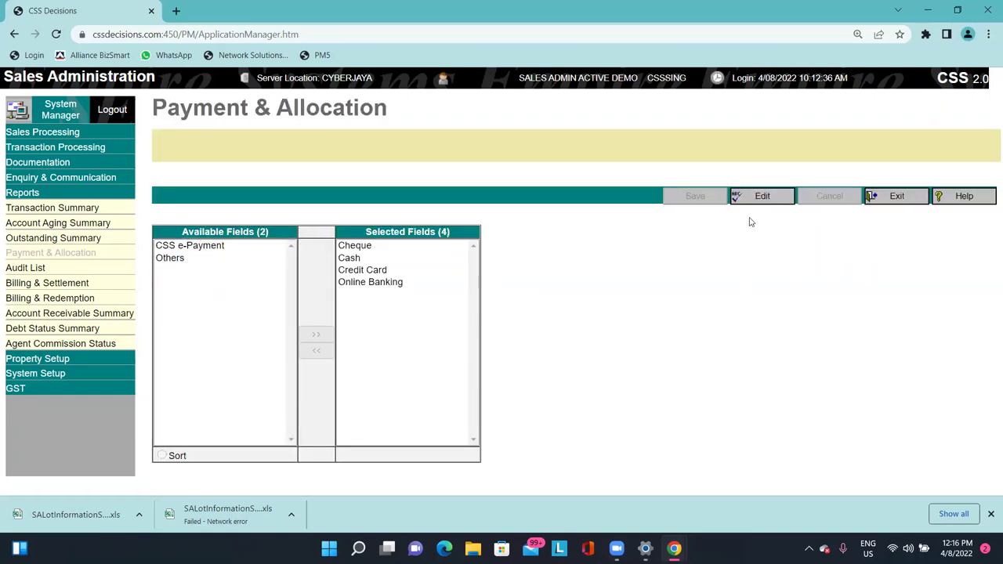
pyautogui.click(893, 196)
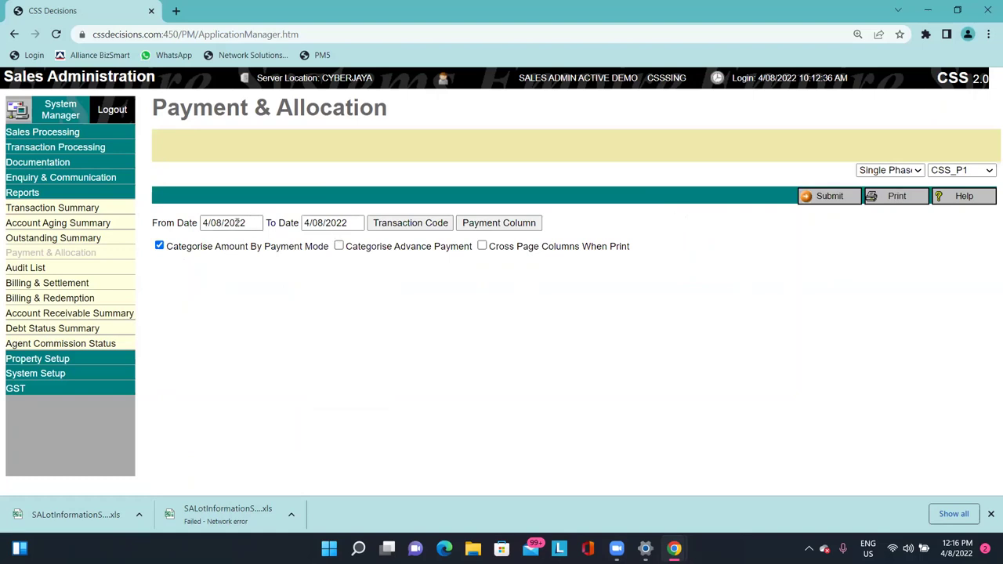
# Regenerate the report, point out the 500.00 Credit Card and 50,000.00 Cheque amounts, then go to Audit List.
pyautogui.click(220, 222)
pyautogui.press('Tab')
pyautogui.click(819, 196)
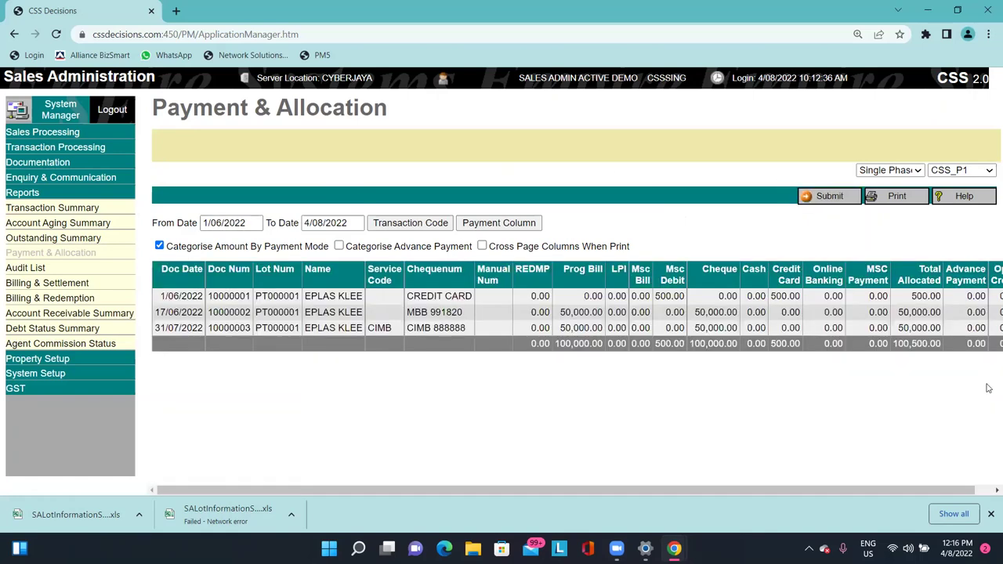
pyautogui.hscroll(1, 689, 321)
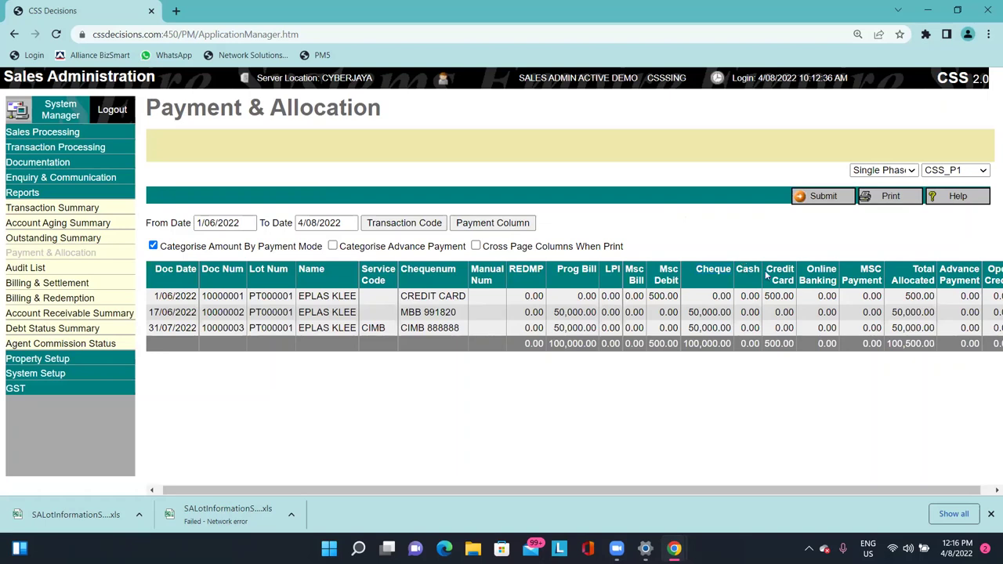
pyautogui.doubleClick(769, 296)
pyautogui.doubleClick(713, 326)
pyautogui.doubleClick(780, 296)
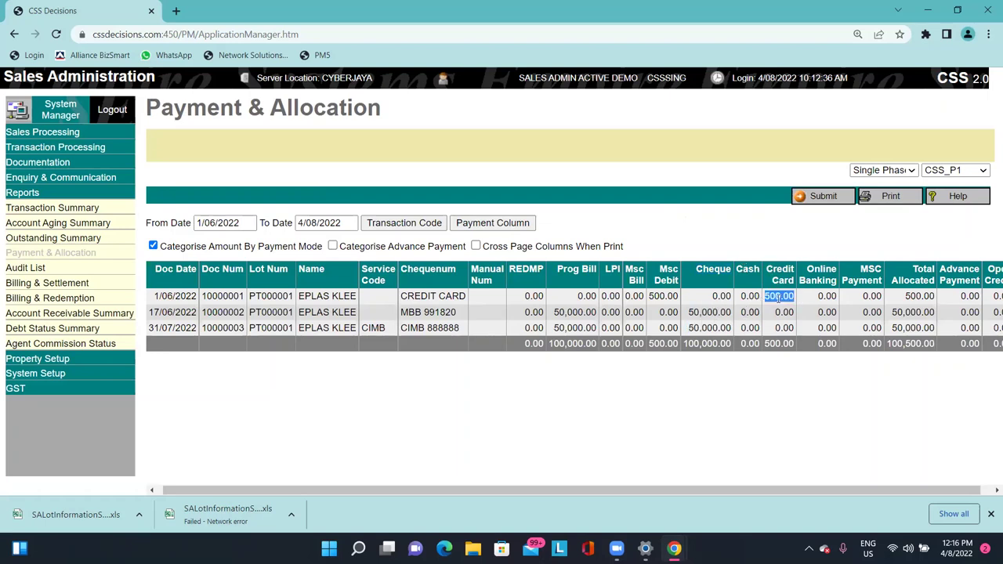
pyautogui.doubleClick(710, 312)
pyautogui.doubleClick(778, 296)
pyautogui.doubleClick(710, 312)
pyautogui.doubleClick(715, 328)
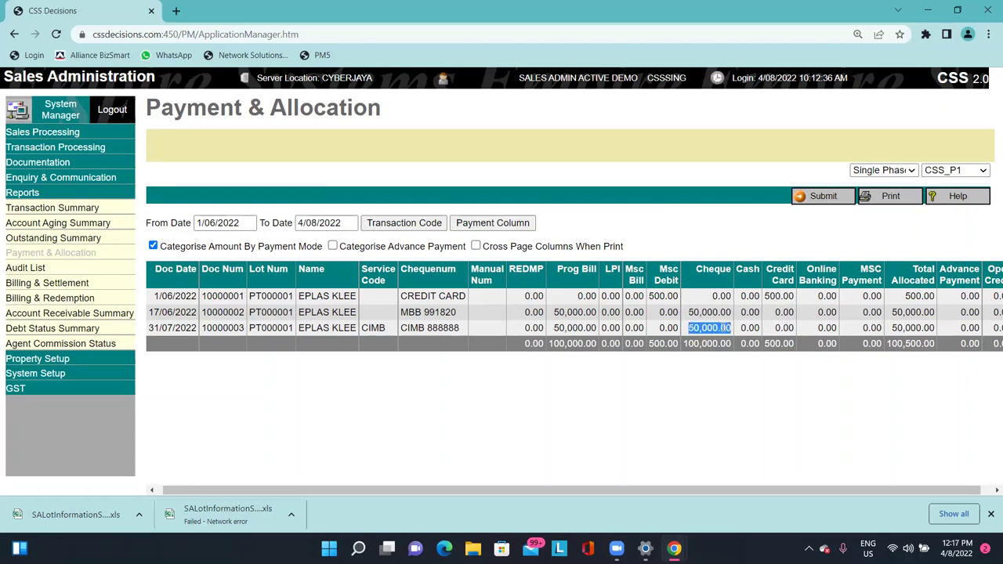
pyautogui.click(56, 268)
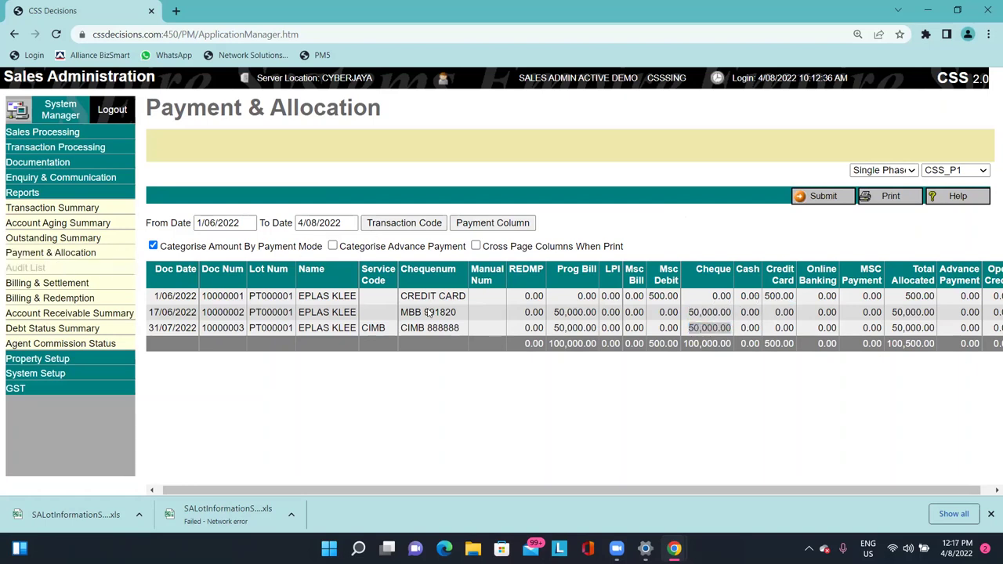
pyautogui.click(287, 218)
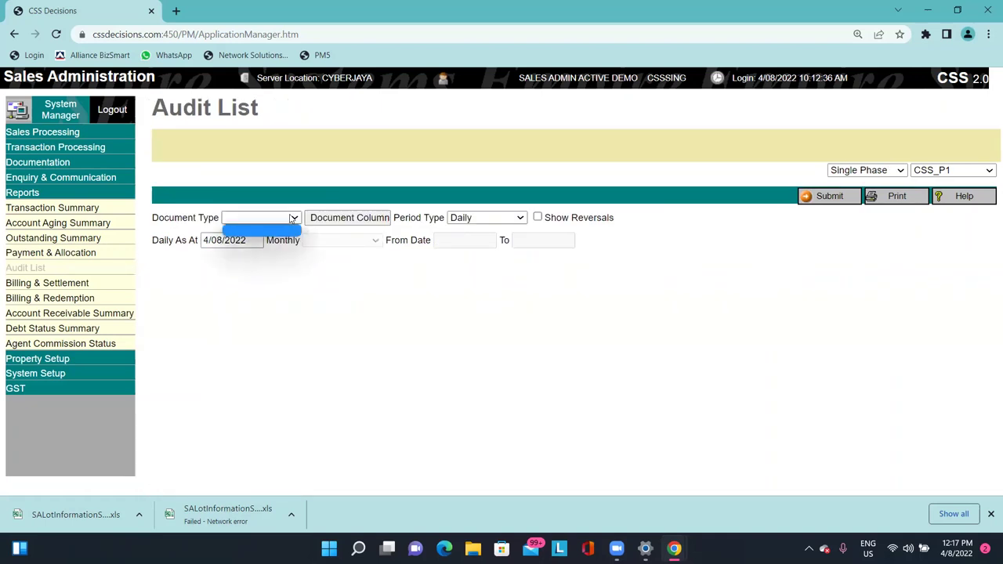
# Run the Audit List for the current day with period type Daily.
pyautogui.click(326, 202)
pyautogui.click(486, 217)
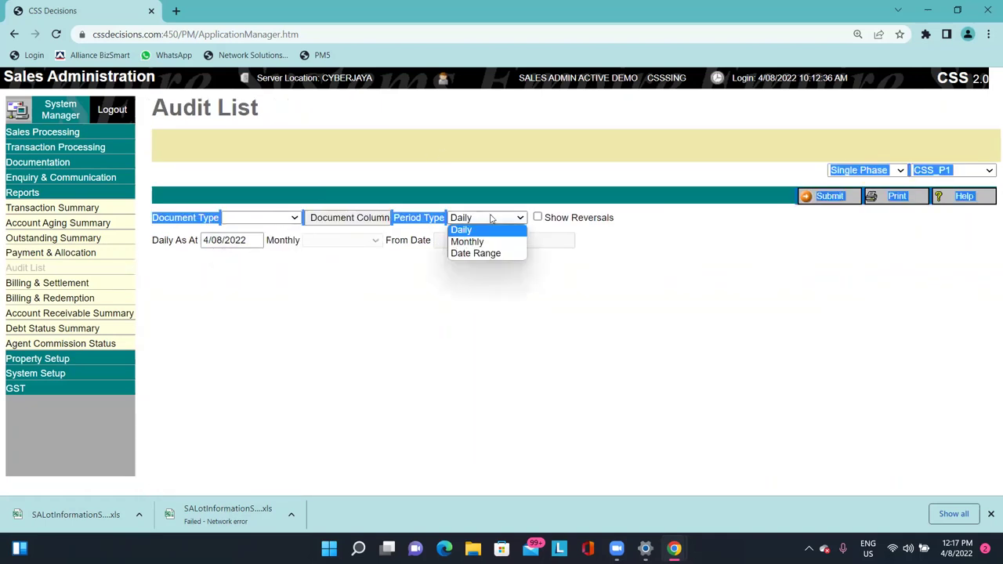
pyautogui.click(492, 217)
pyautogui.click(831, 196)
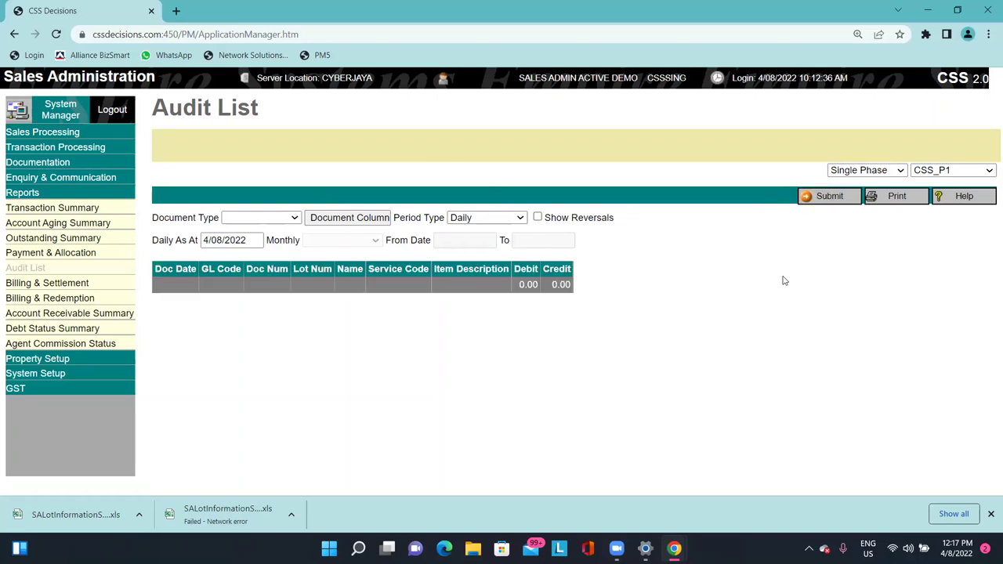
# Rerun the Audit List as a Date Range from 1/06/2022 to 4/08/2022.
pyautogui.click(481, 217)
pyautogui.click(478, 253)
pyautogui.moveTo(441, 240); pyautogui.dragTo(435, 240)
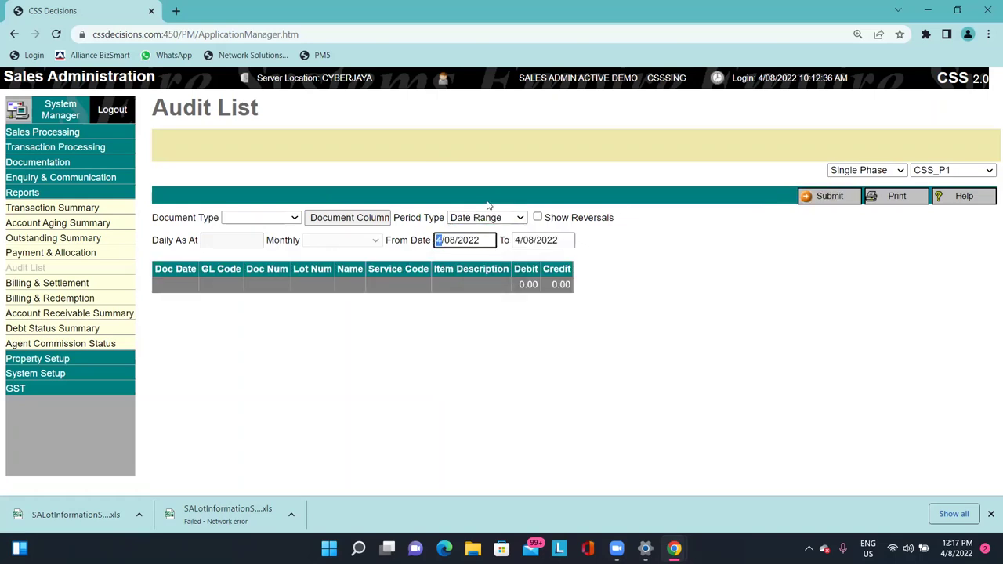
pyautogui.write('1')
pyautogui.press('BackSpace')
pyautogui.write('6')
pyautogui.click(774, 258)
pyautogui.click(830, 196)
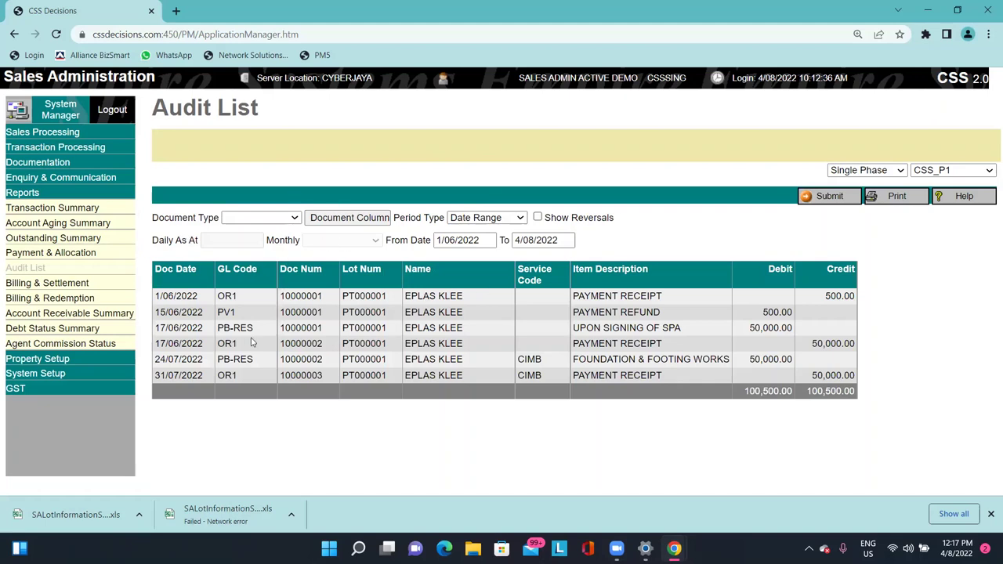
# Add and save transaction code OR1 with document header OR1 in the document column setup.
pyautogui.click(342, 222)
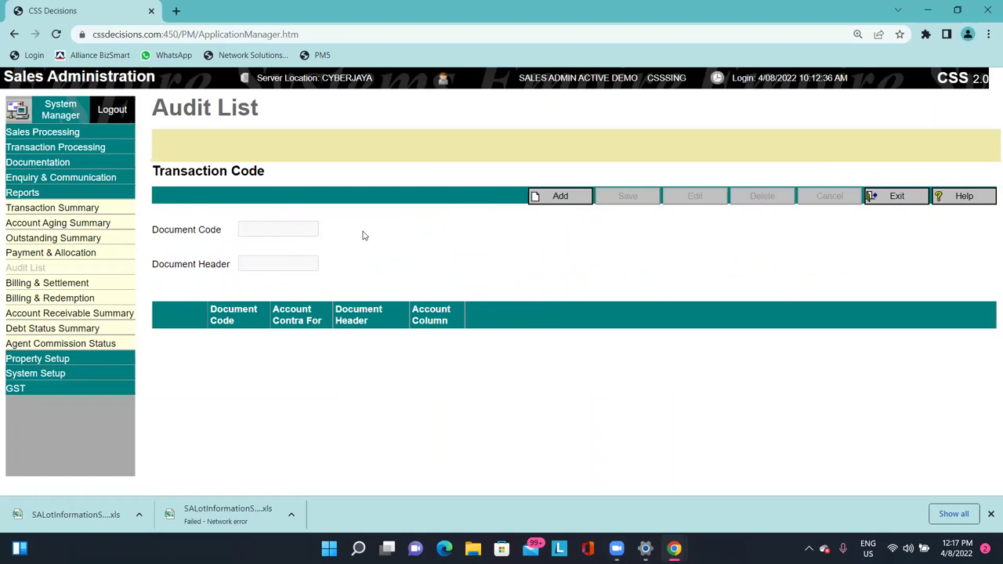
pyautogui.click(560, 197)
pyautogui.click(306, 226)
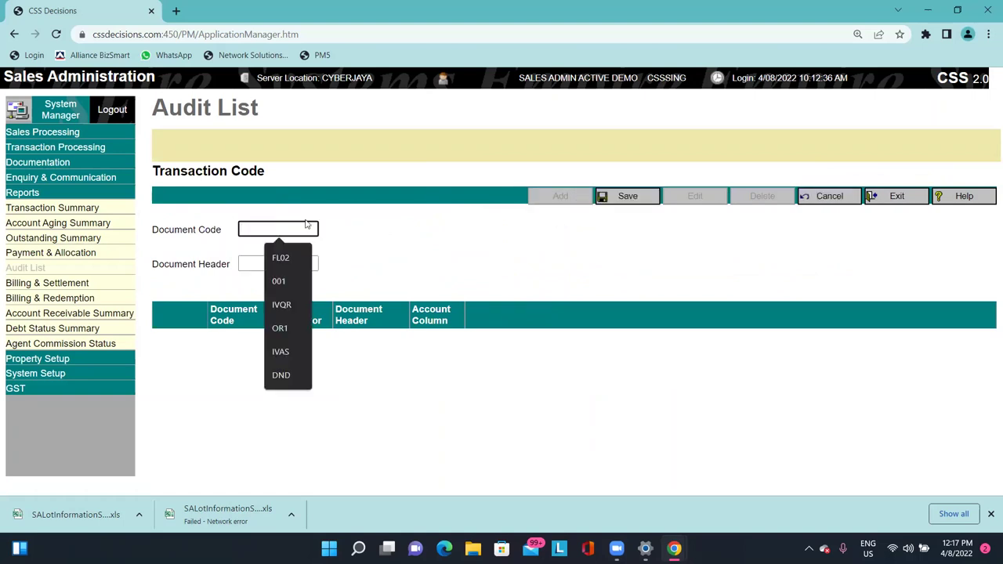
pyautogui.write('PB')
pyautogui.press('Tab')
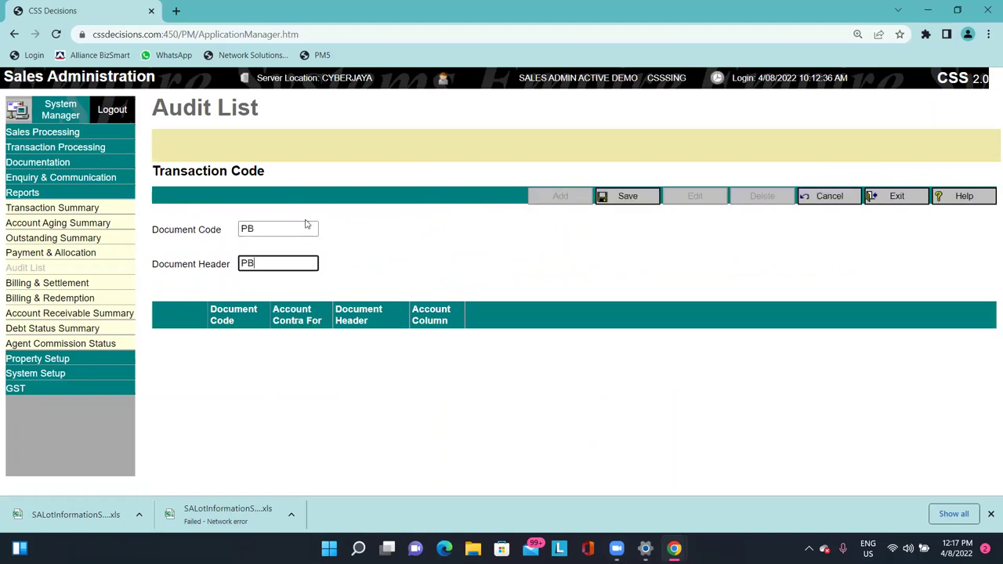
pyautogui.hotkey('shift', 'Tab')
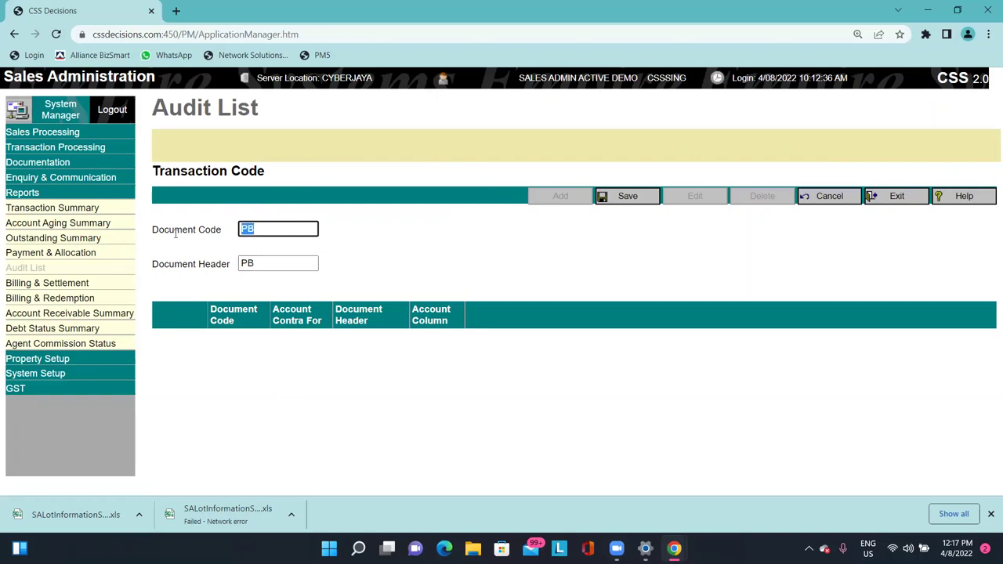
pyautogui.write('OR1')
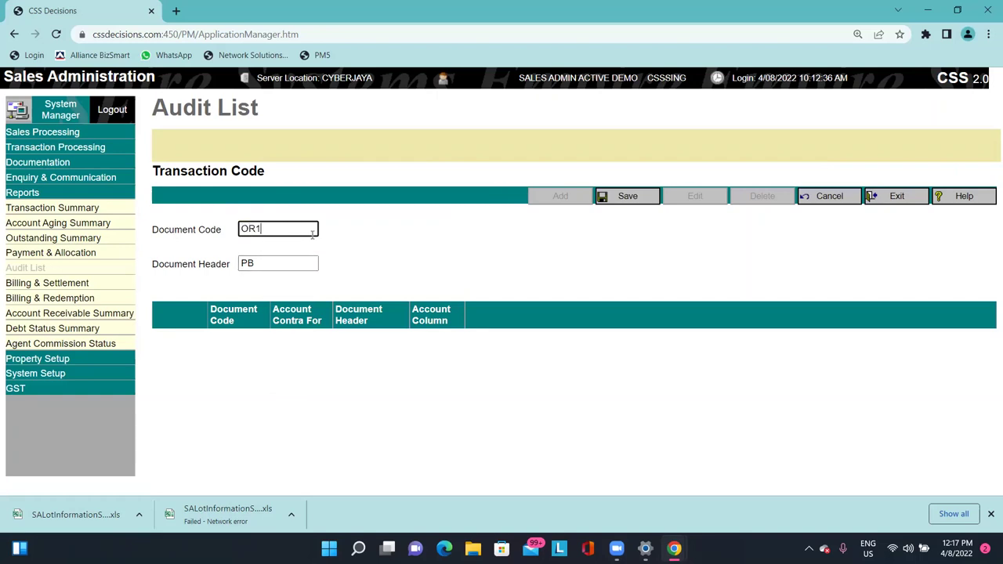
pyautogui.press('Tab')
pyautogui.write('OR1')
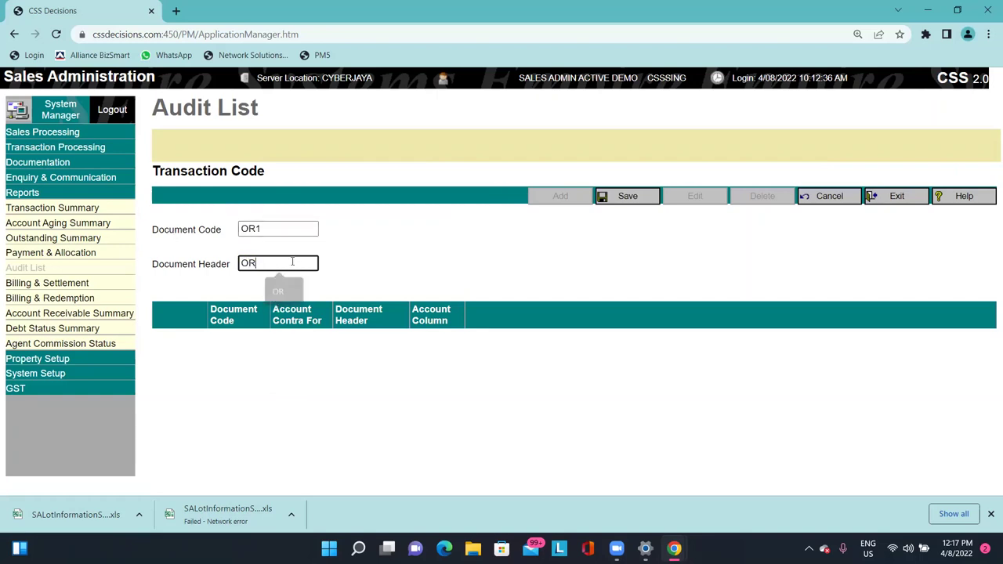
pyautogui.click(619, 201)
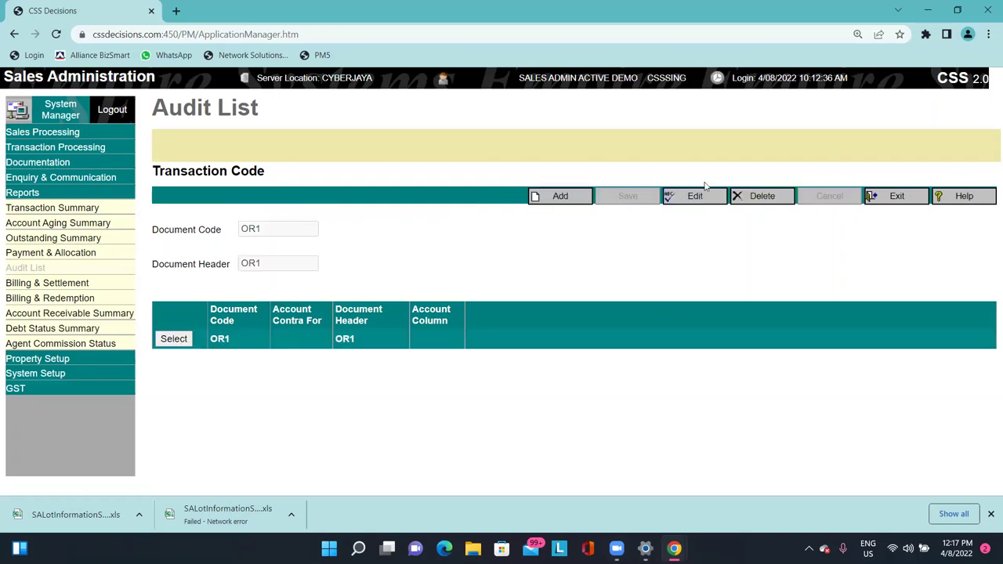
# Run the Audit List for document type OR1 from 4/08/2000 to 4/08/2022, then open Billing & Settlement.
pyautogui.click(896, 197)
pyautogui.click(263, 218)
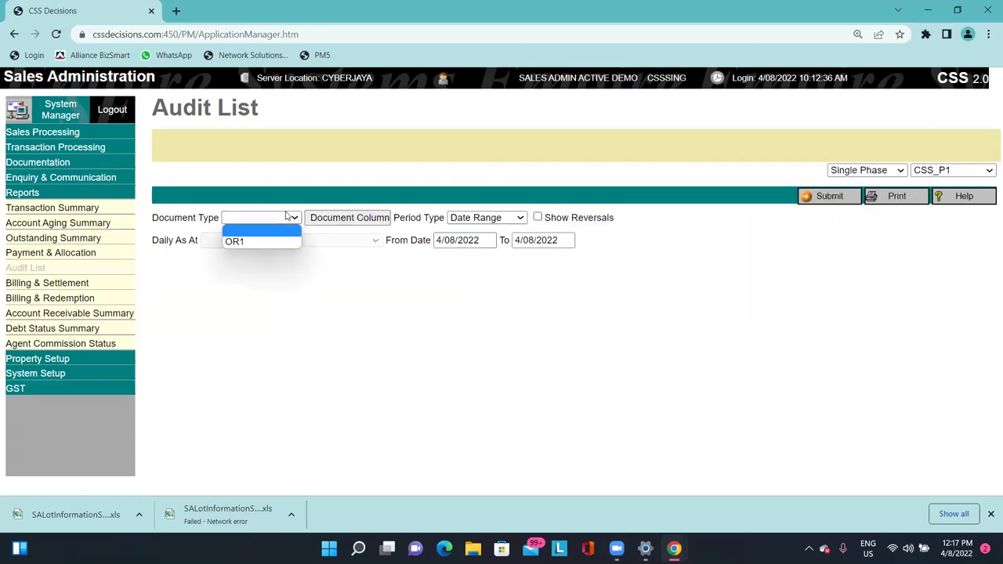
pyautogui.click(255, 240)
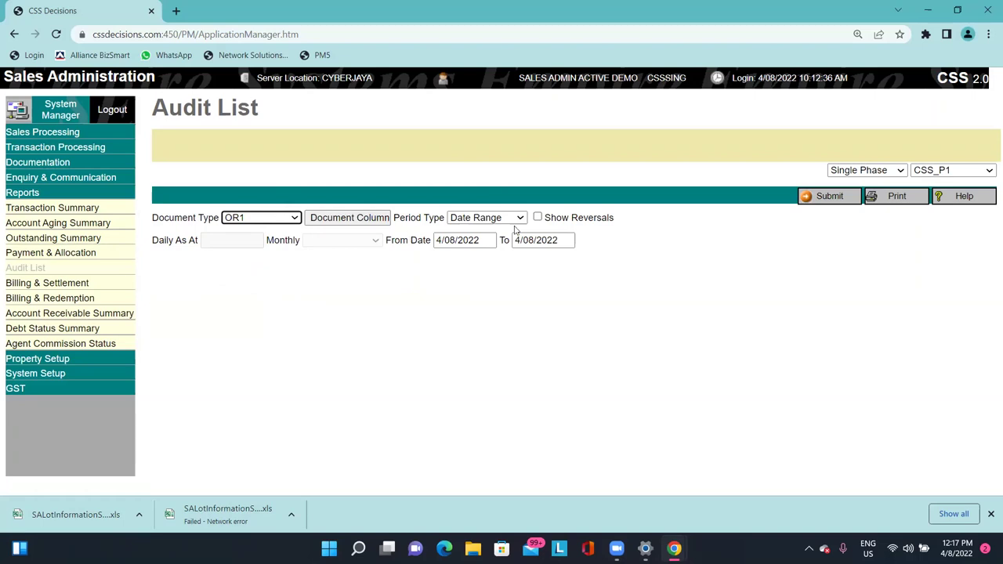
pyautogui.click(485, 218)
pyautogui.click(474, 253)
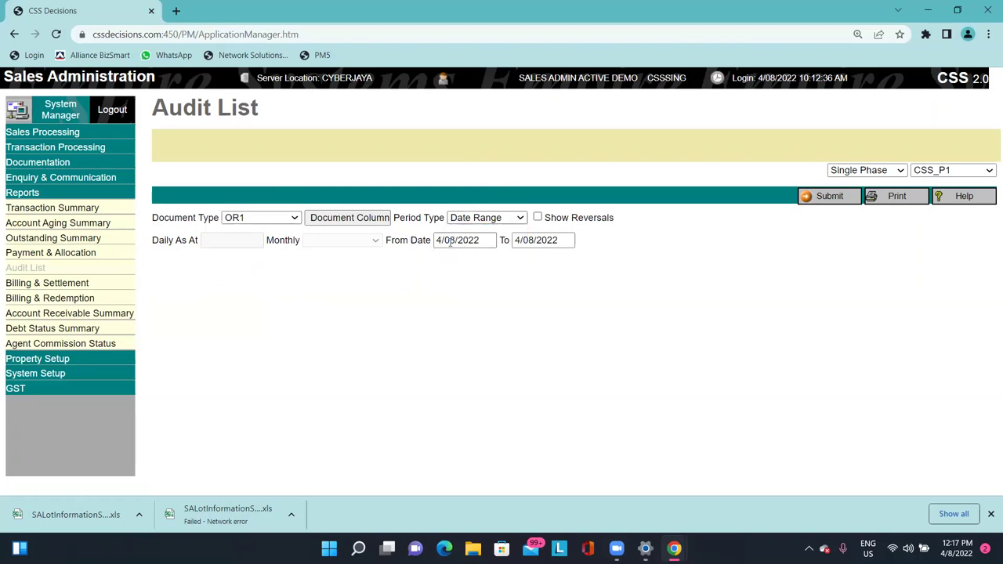
pyautogui.moveTo(462, 239); pyautogui.dragTo(579, 225)
pyautogui.write('00')
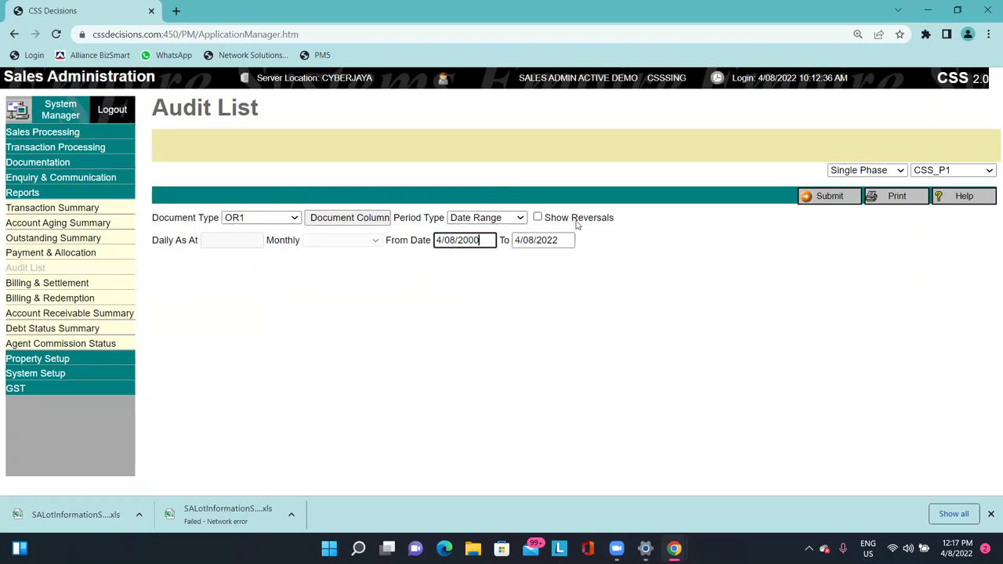
pyautogui.click(676, 226)
pyautogui.click(832, 199)
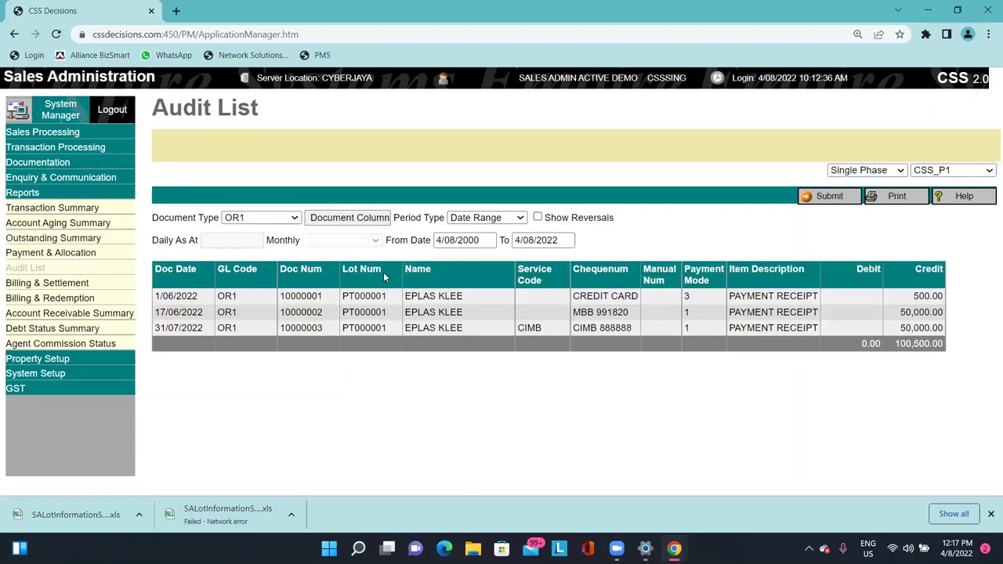
pyautogui.click(47, 283)
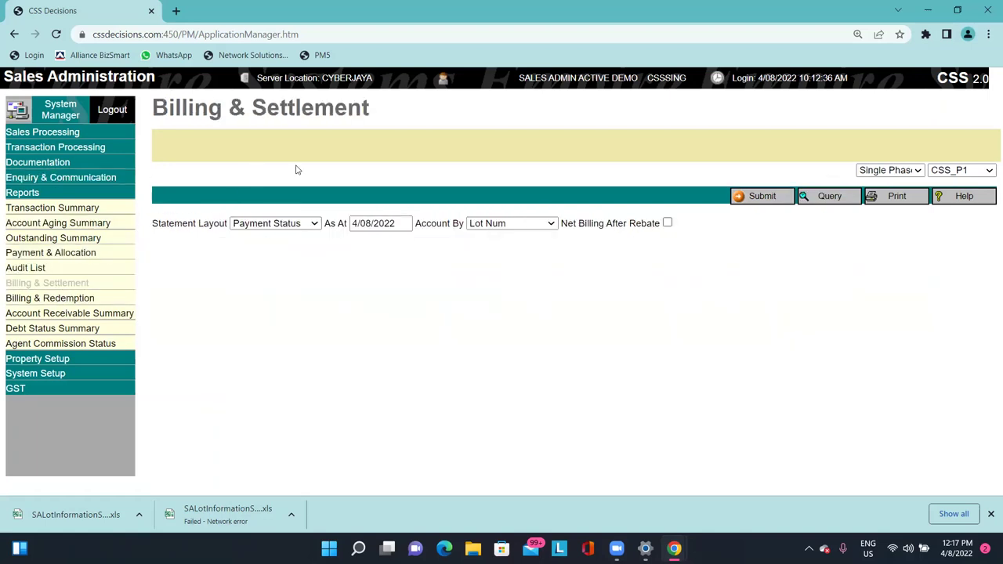
# Generate the Billing & Settlement report for lot PT000001, keeping the Payment Status statement layout.
pyautogui.click(774, 200)
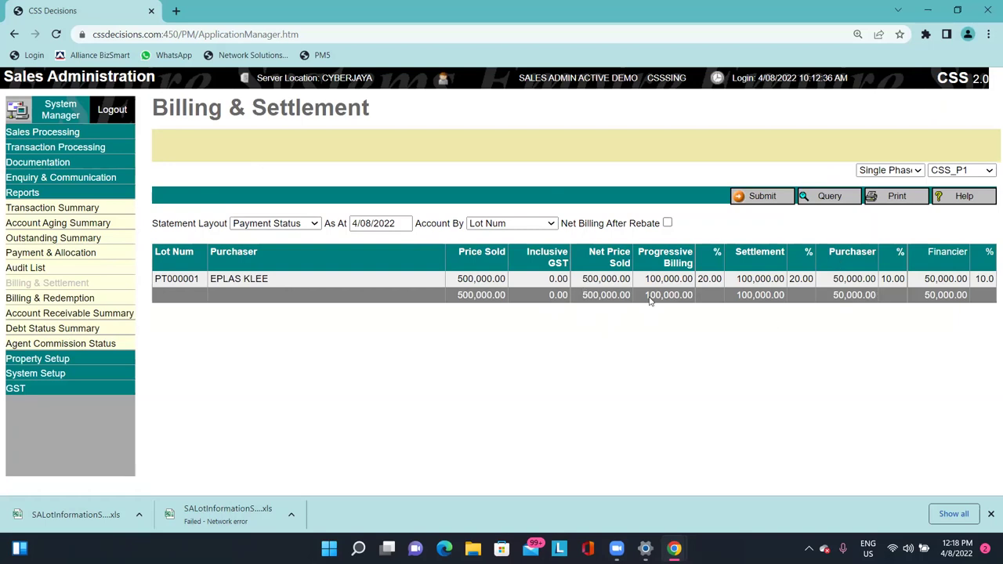
pyautogui.moveTo(157, 225); pyautogui.dragTo(197, 226)
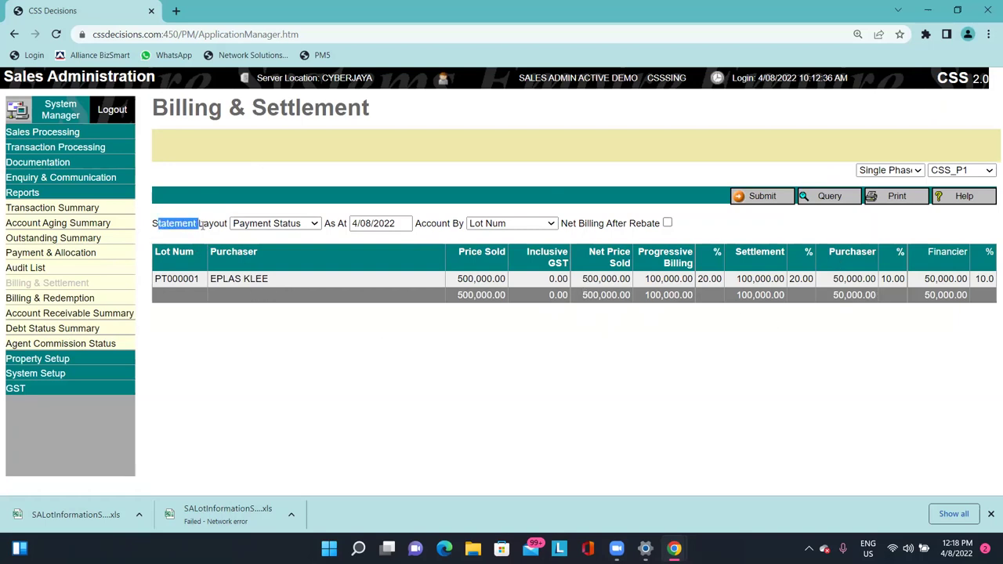
pyautogui.click(272, 226)
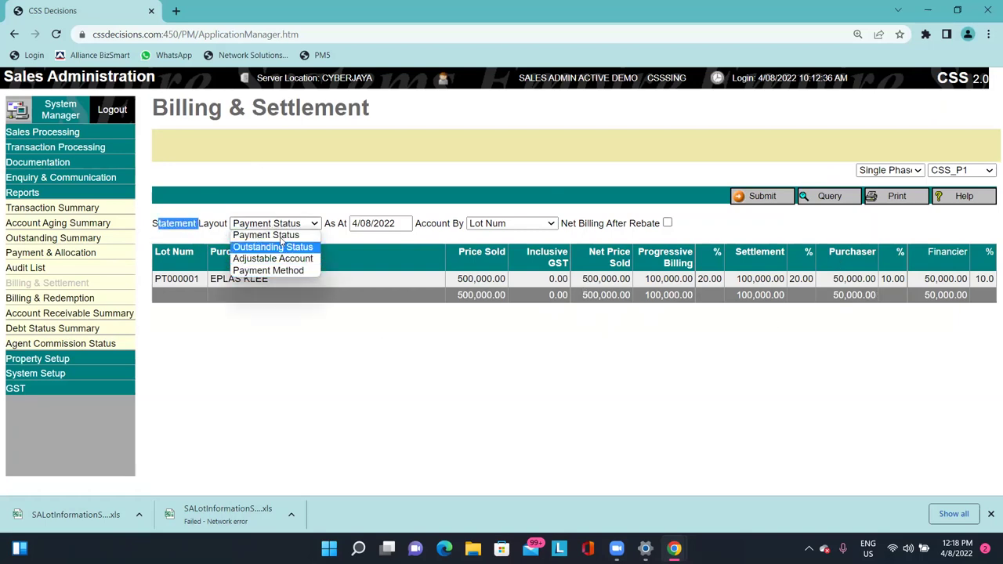
pyautogui.click(351, 312)
pyautogui.click(309, 228)
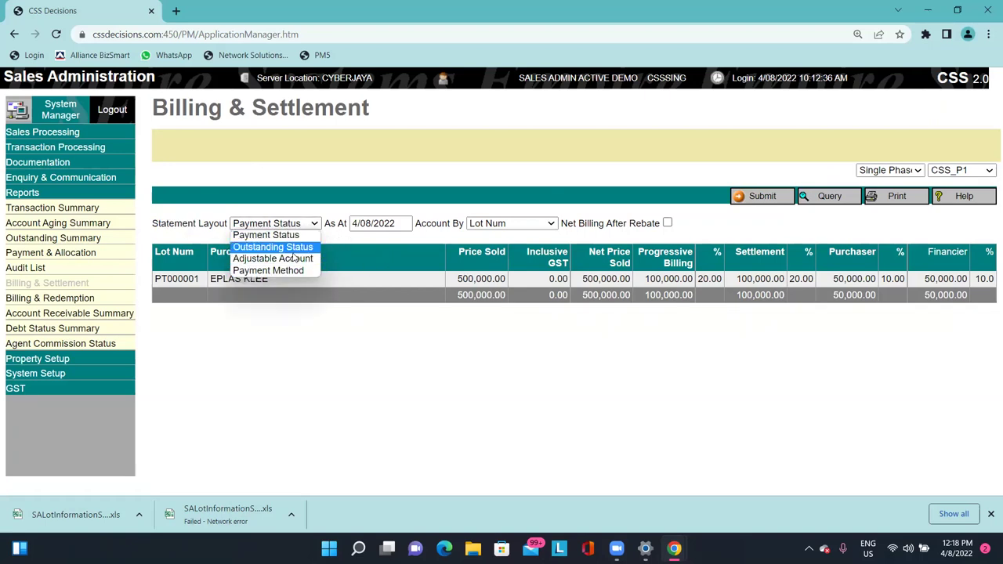
pyautogui.click(510, 250)
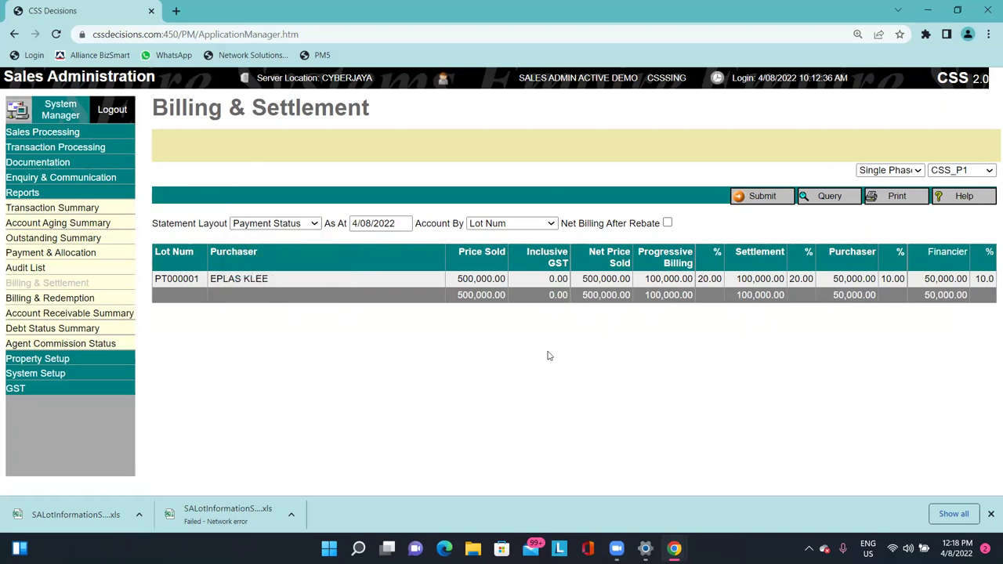
pyautogui.click(108, 296)
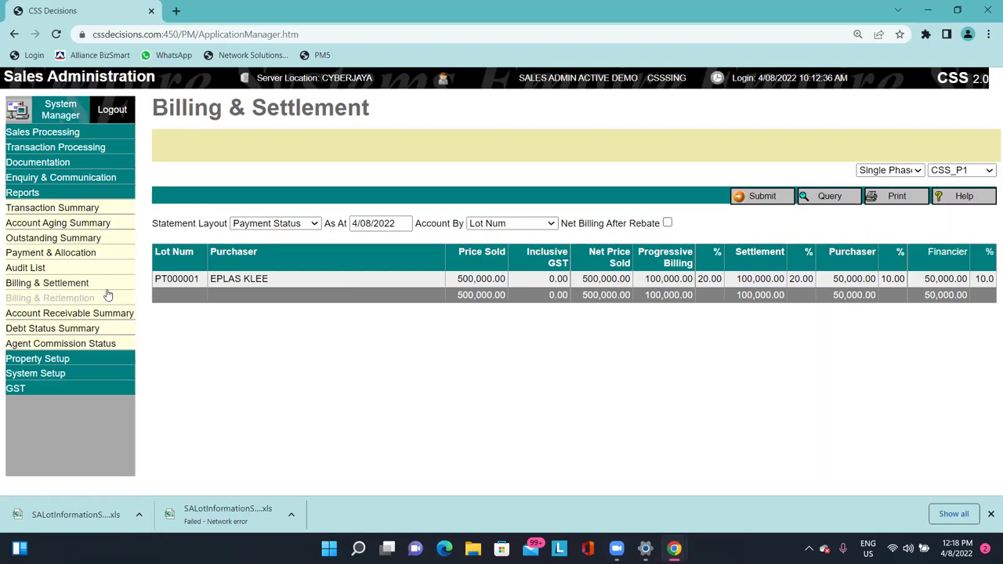
# Generate the Billing & Redemption report and highlight the 50,000.00 Redemption and 0.00 Redempt Paid values.
pyautogui.click(744, 200)
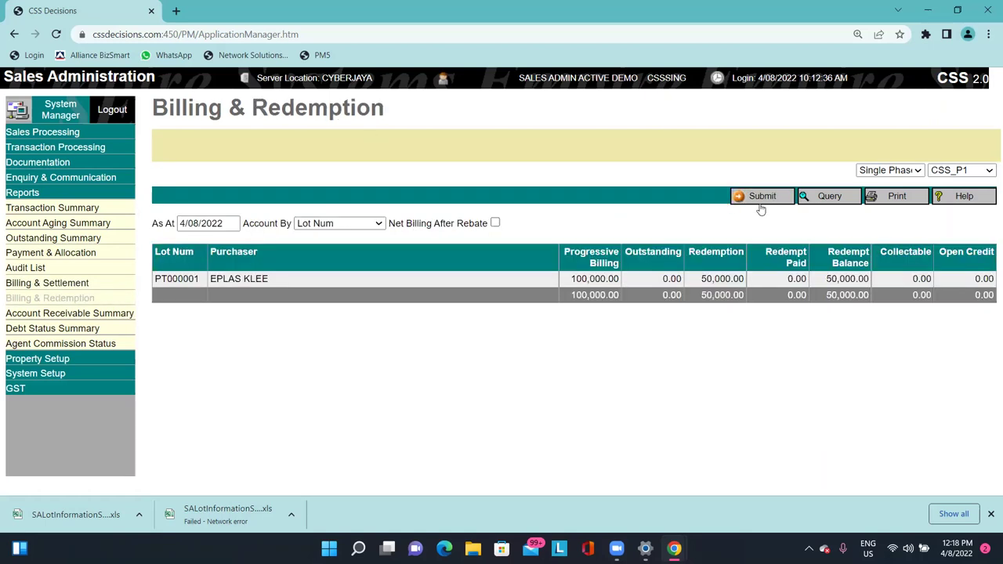
pyautogui.moveTo(707, 279); pyautogui.dragTo(733, 281)
pyautogui.click(786, 292)
pyautogui.doubleClick(796, 279)
pyautogui.click(788, 296)
pyautogui.doubleClick(799, 282)
# Create a new credit note with GL code CNRD and item description LOAN REDEMPTION.
pyautogui.click(61, 147)
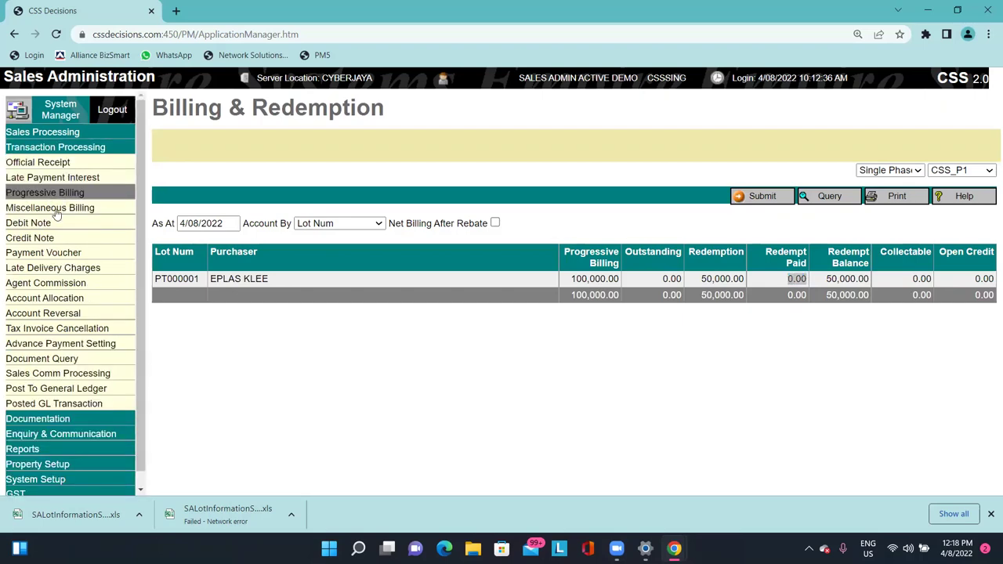
pyautogui.click(31, 237)
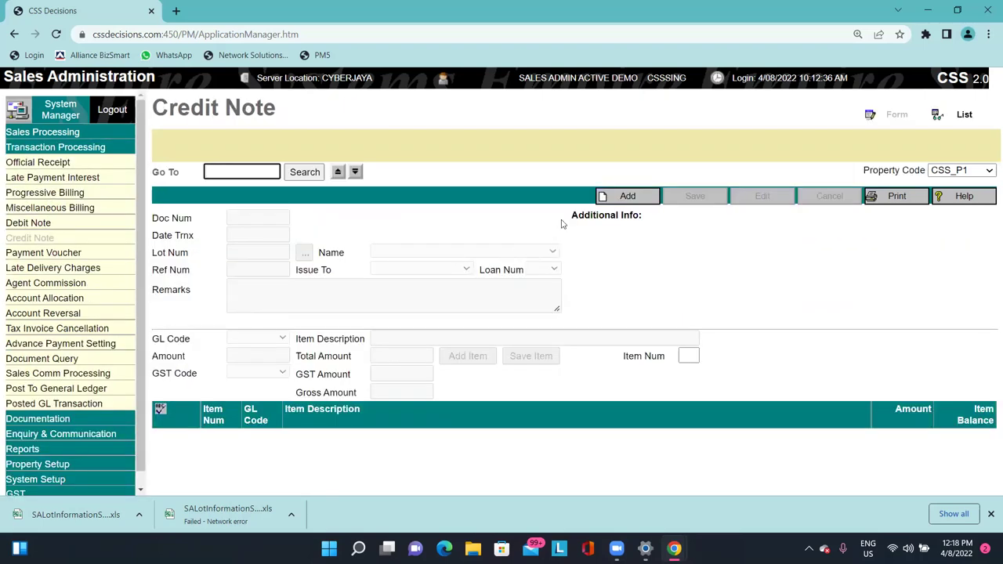
pyautogui.click(619, 196)
pyautogui.click(281, 338)
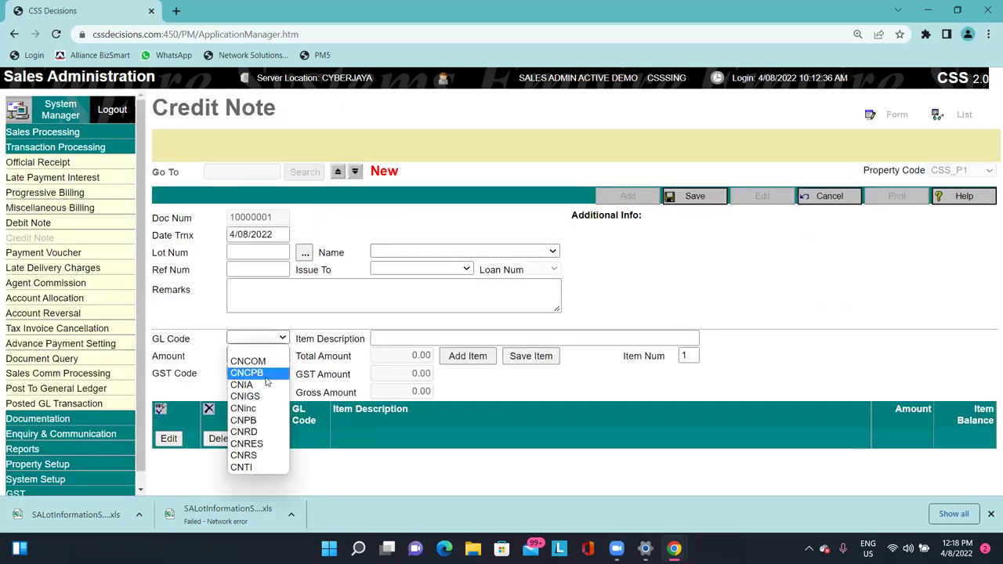
pyautogui.click(249, 432)
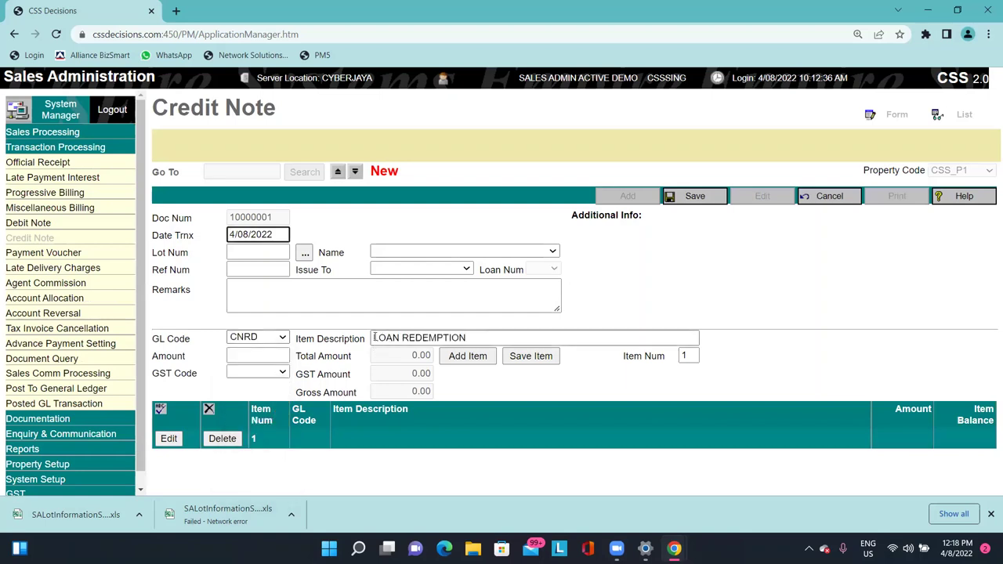
pyautogui.click(374, 337)
pyautogui.moveTo(545, 343); pyautogui.dragTo(430, 342)
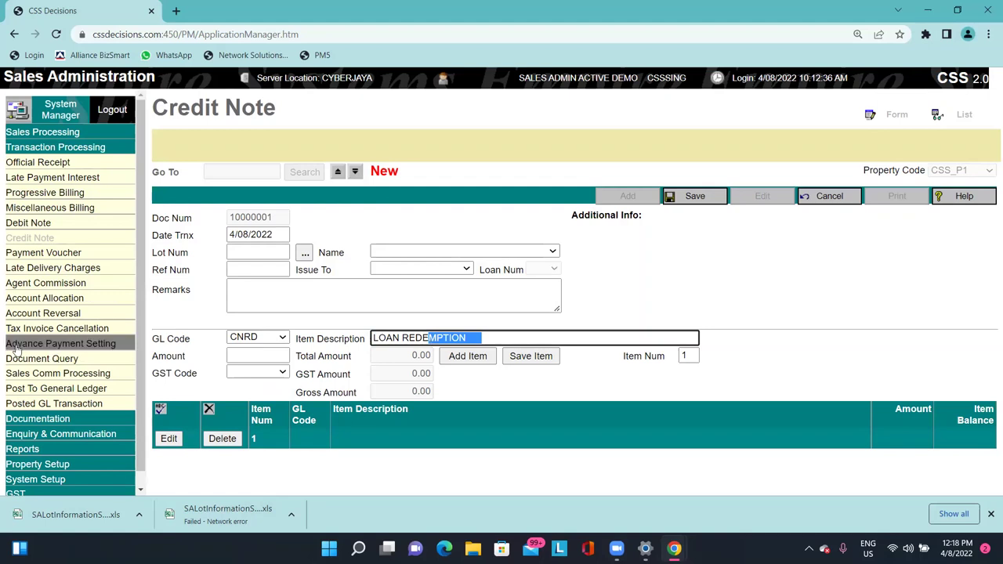
pyautogui.scroll(-1, 54, 352)
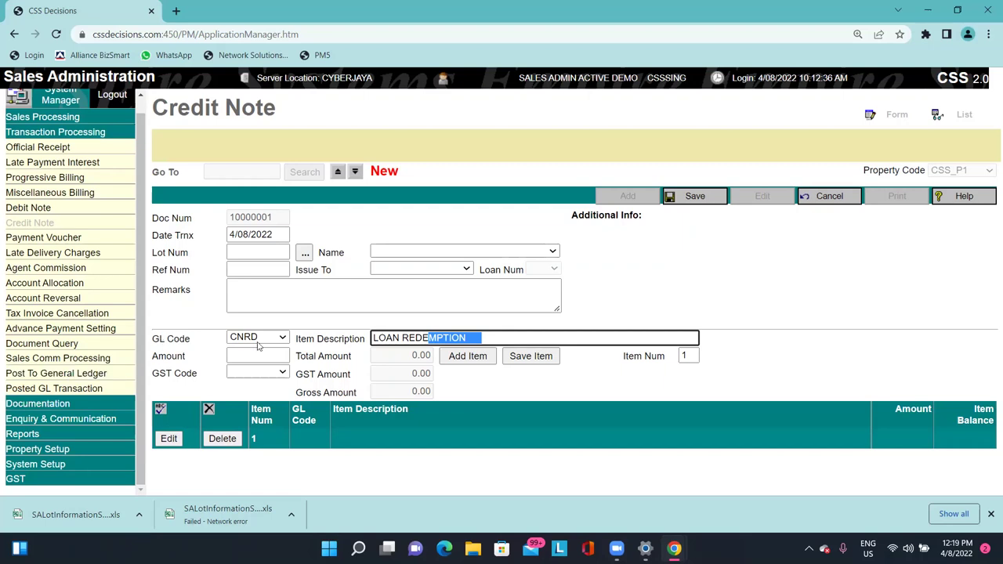
pyautogui.click(61, 419)
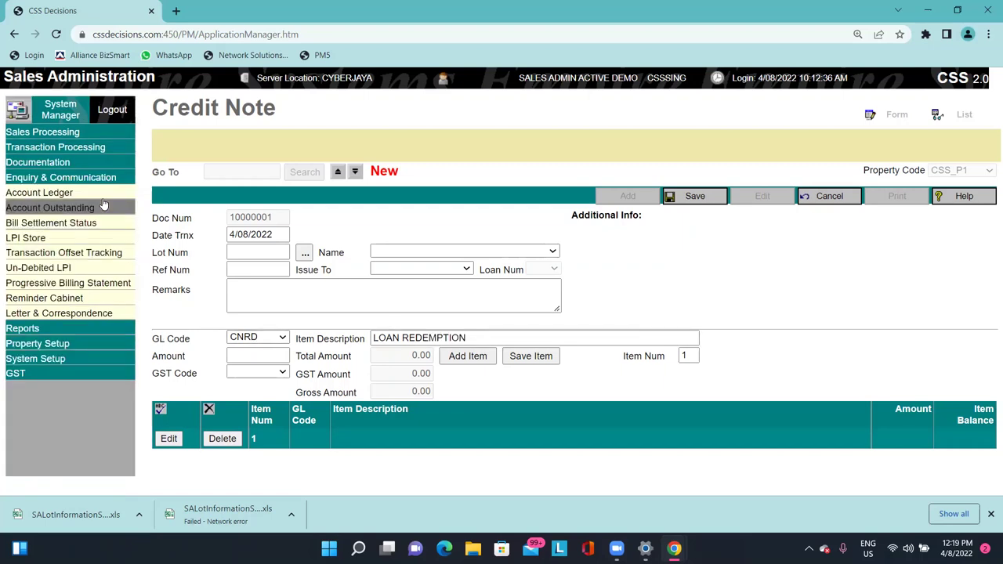
pyautogui.click(71, 329)
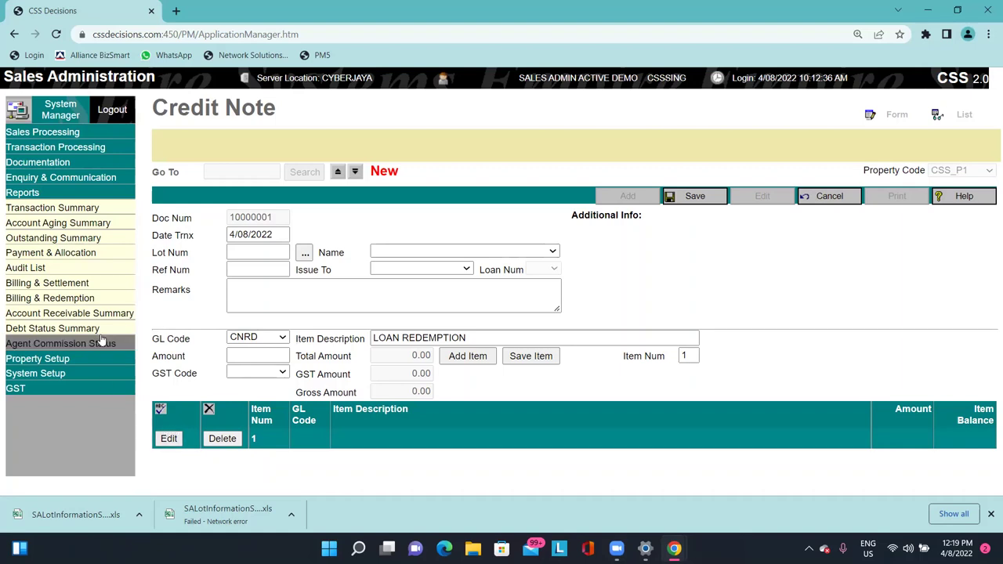
# Show the Account Receivable Summary with Period Month set to 2022 June.
pyautogui.click(102, 299)
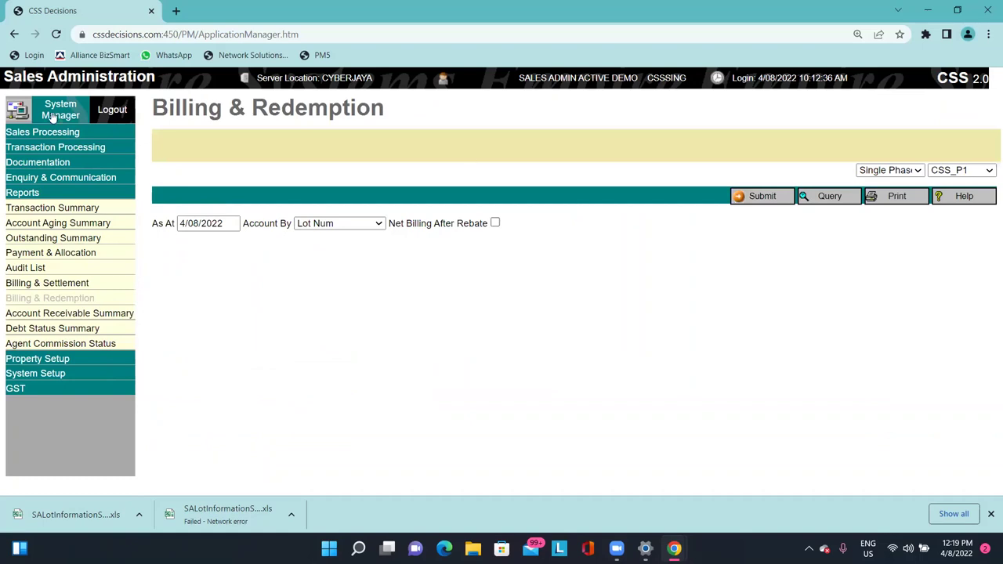
pyautogui.click(126, 314)
pyautogui.click(294, 223)
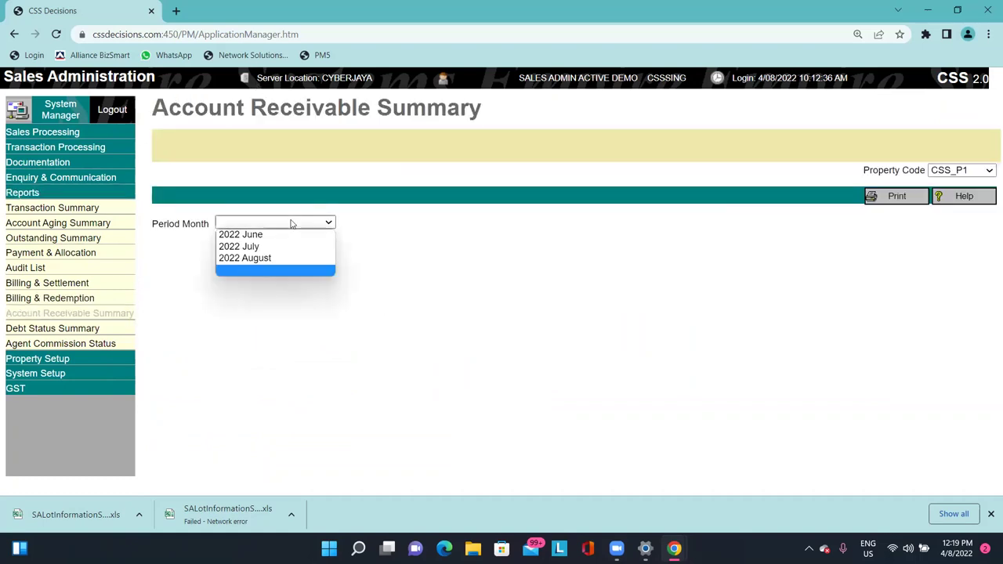
pyautogui.click(280, 237)
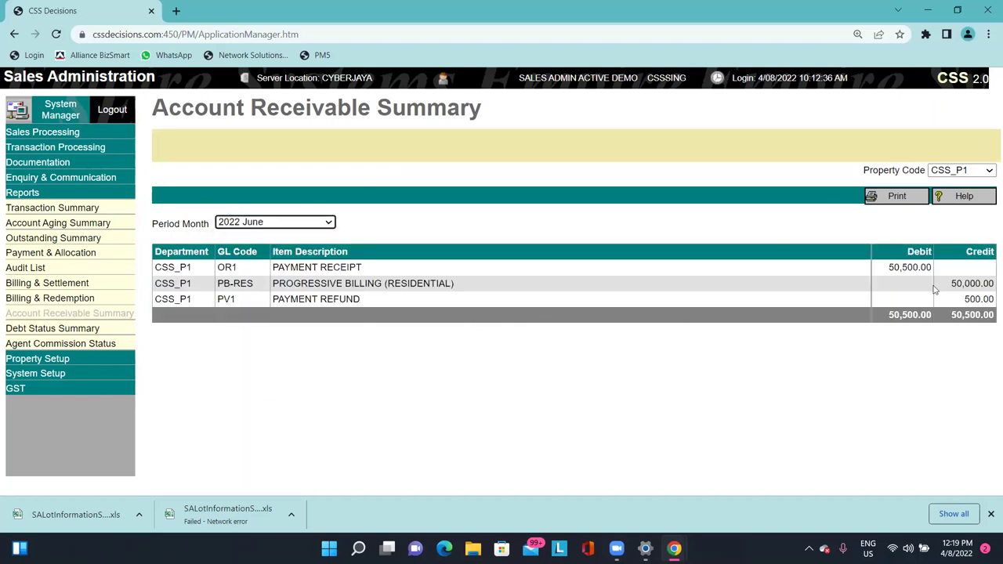
pyautogui.click(902, 272)
pyautogui.click(345, 267)
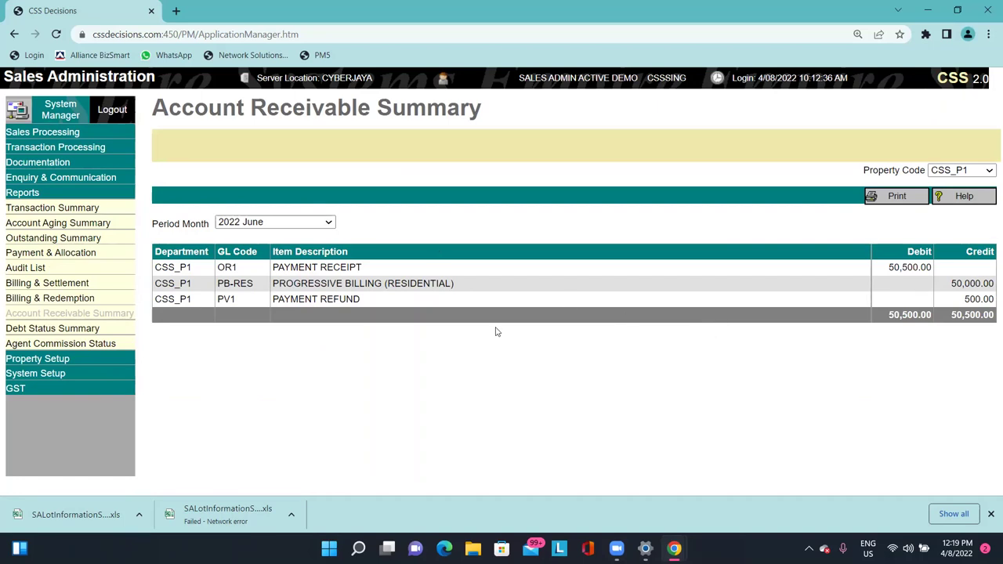
# Generate the Debt Status Summary and highlight the PB Amount, PB Balance and PT000001 row.
pyautogui.click(107, 330)
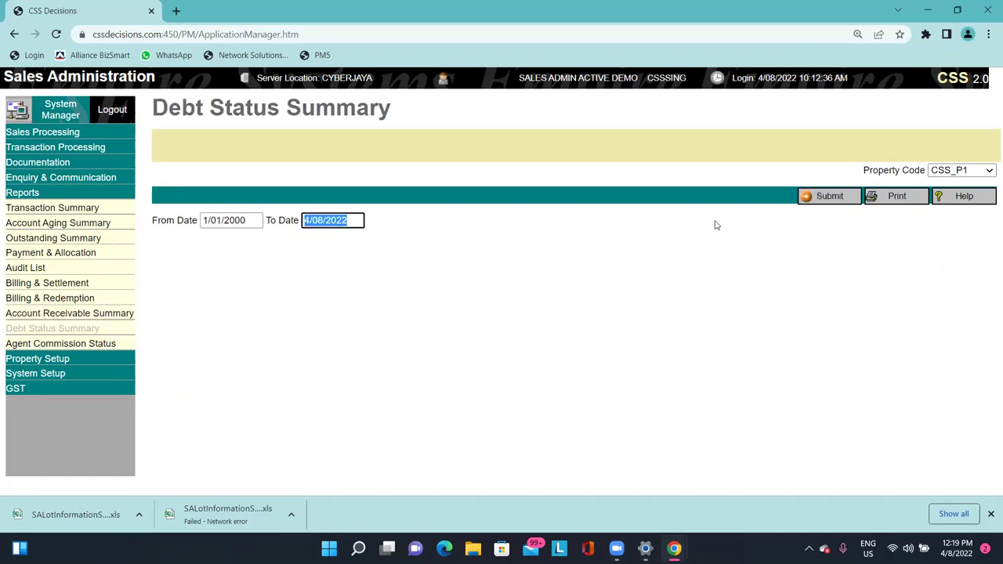
pyautogui.click(807, 197)
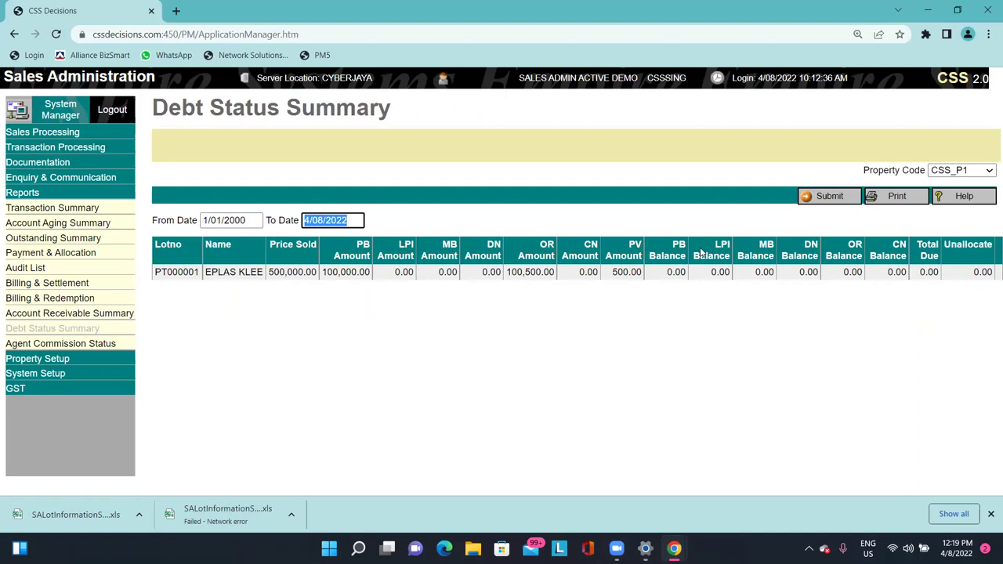
pyautogui.click(387, 287)
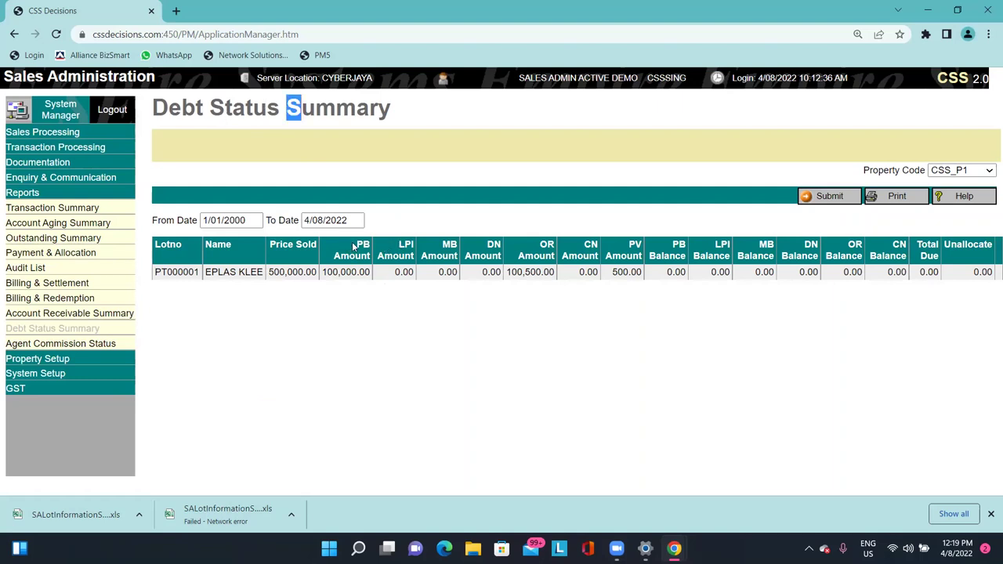
pyautogui.moveTo(327, 272); pyautogui.dragTo(349, 274)
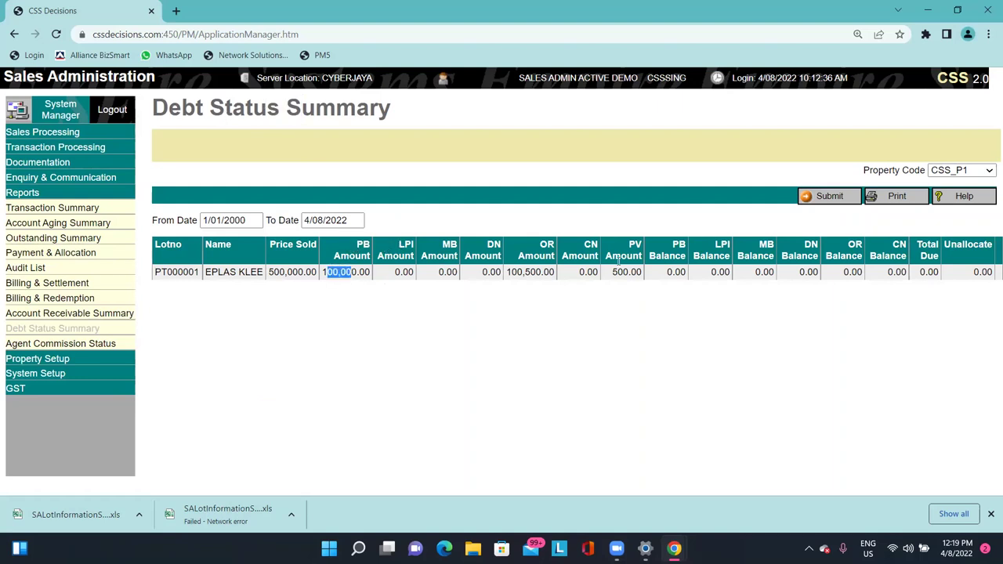
pyautogui.moveTo(666, 272); pyautogui.dragTo(673, 273)
pyautogui.tripleClick(697, 272)
pyautogui.click(760, 332)
pyautogui.tripleClick(911, 283)
pyautogui.click(430, 364)
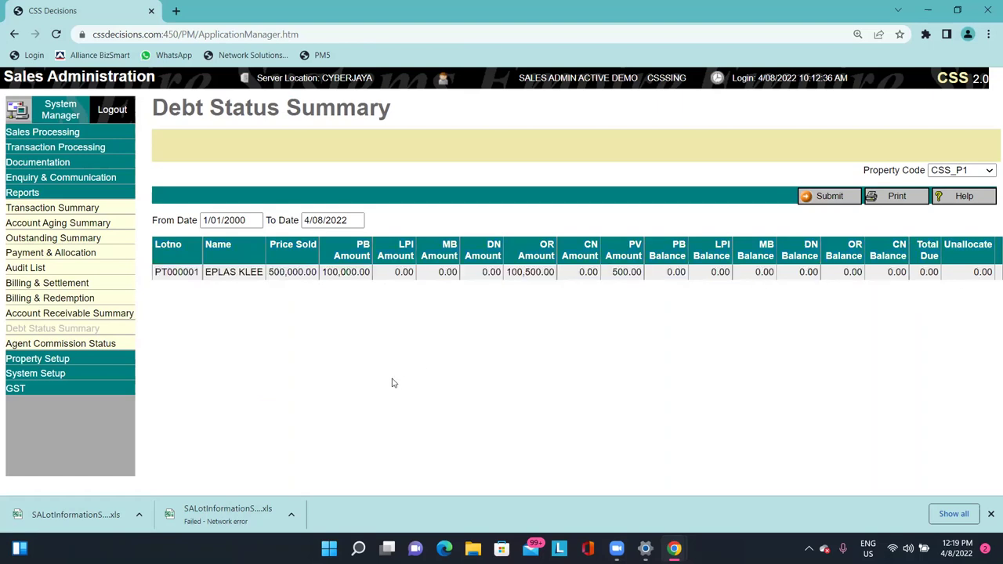